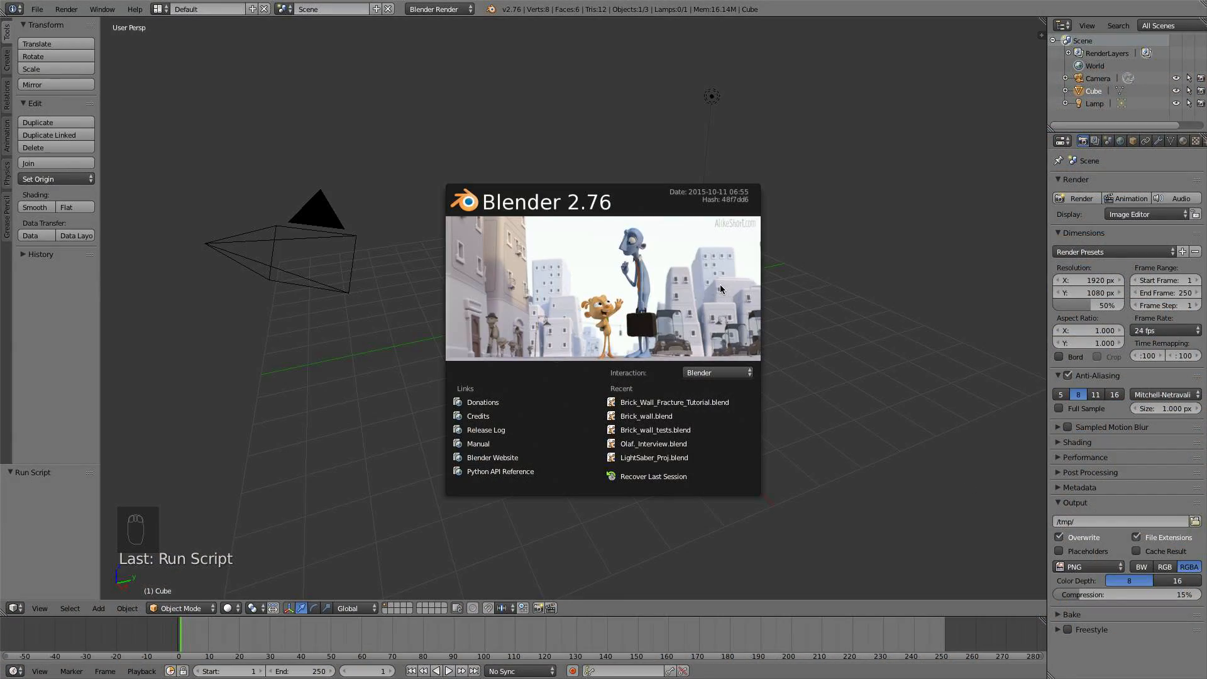
Dismiss the splash screen, switch to an orthographic front view, and scale the default cube uniformly by 0.2
left_click(688, 291)
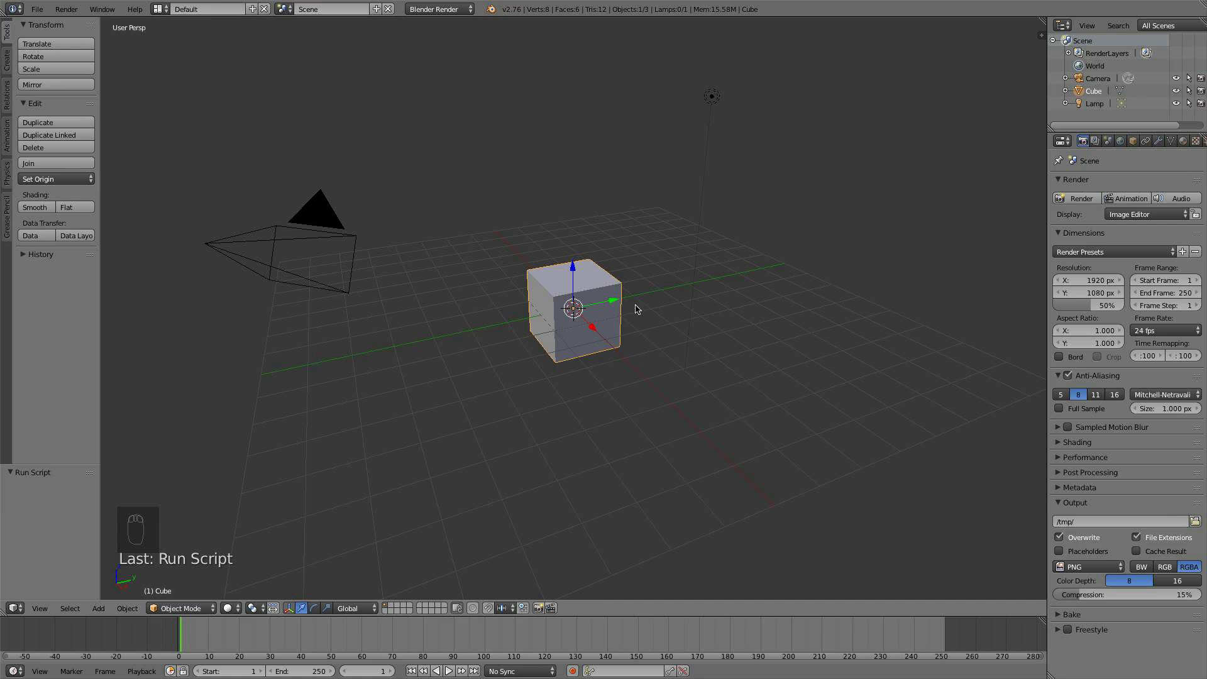
middle_click_drag(625, 315, 706, 317)
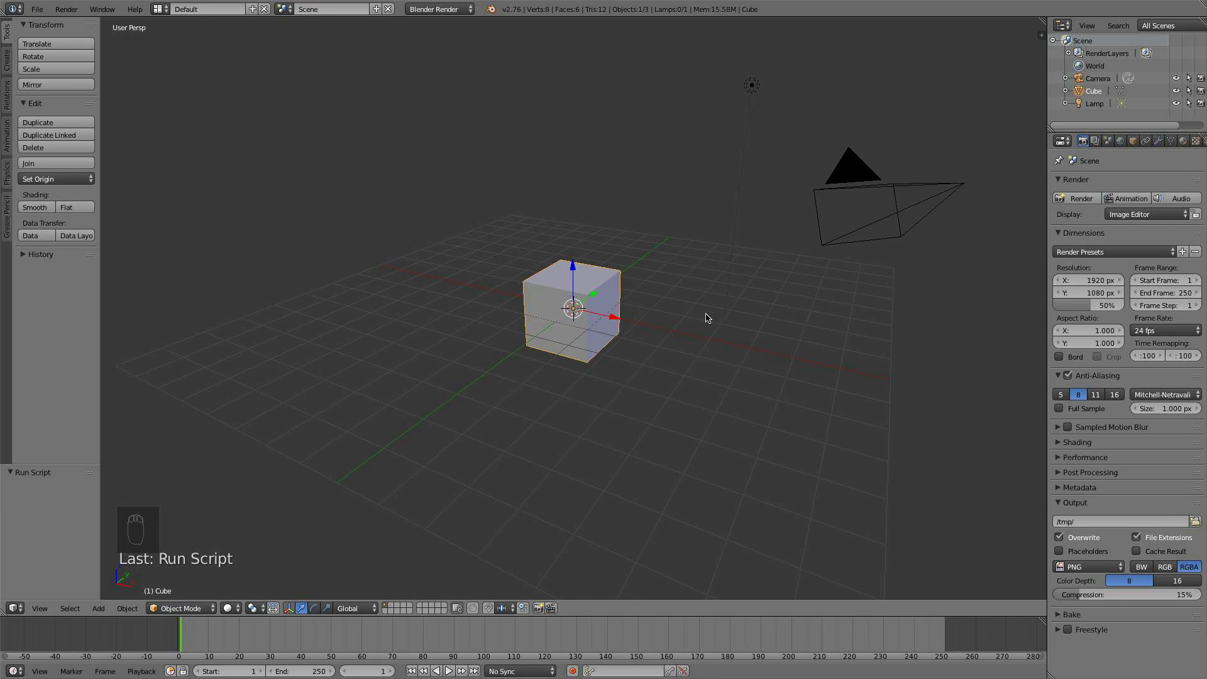
key("KP_1")
key("KP_5")
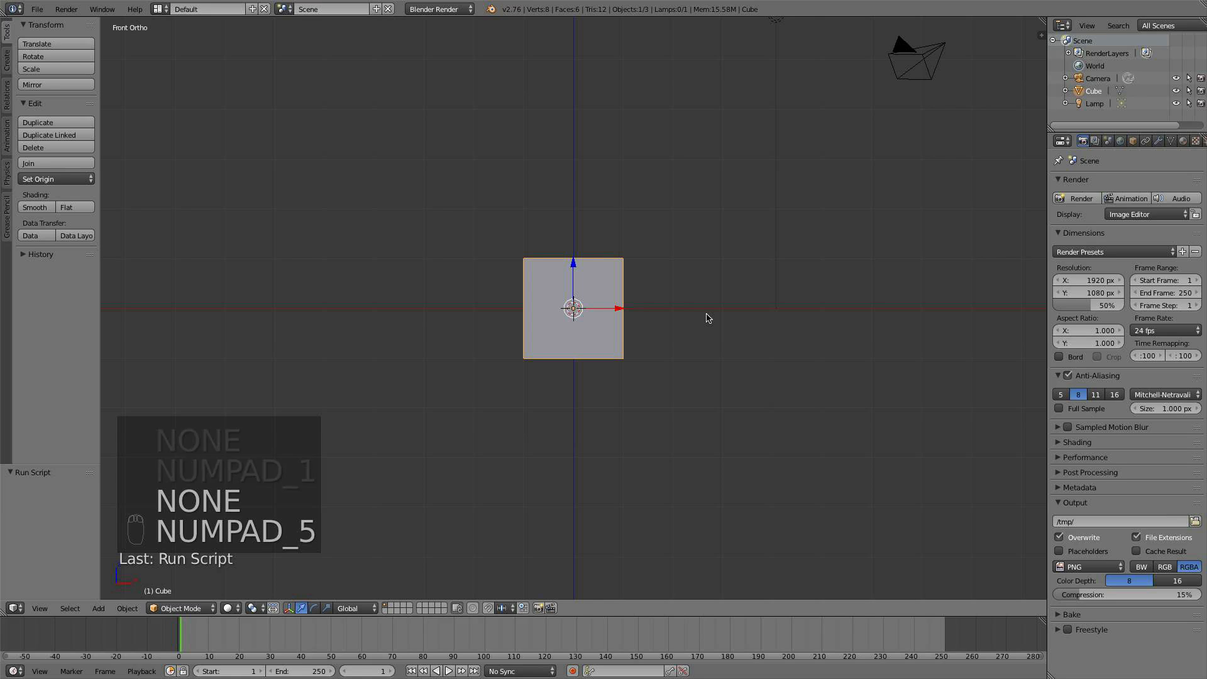
type("s.2")
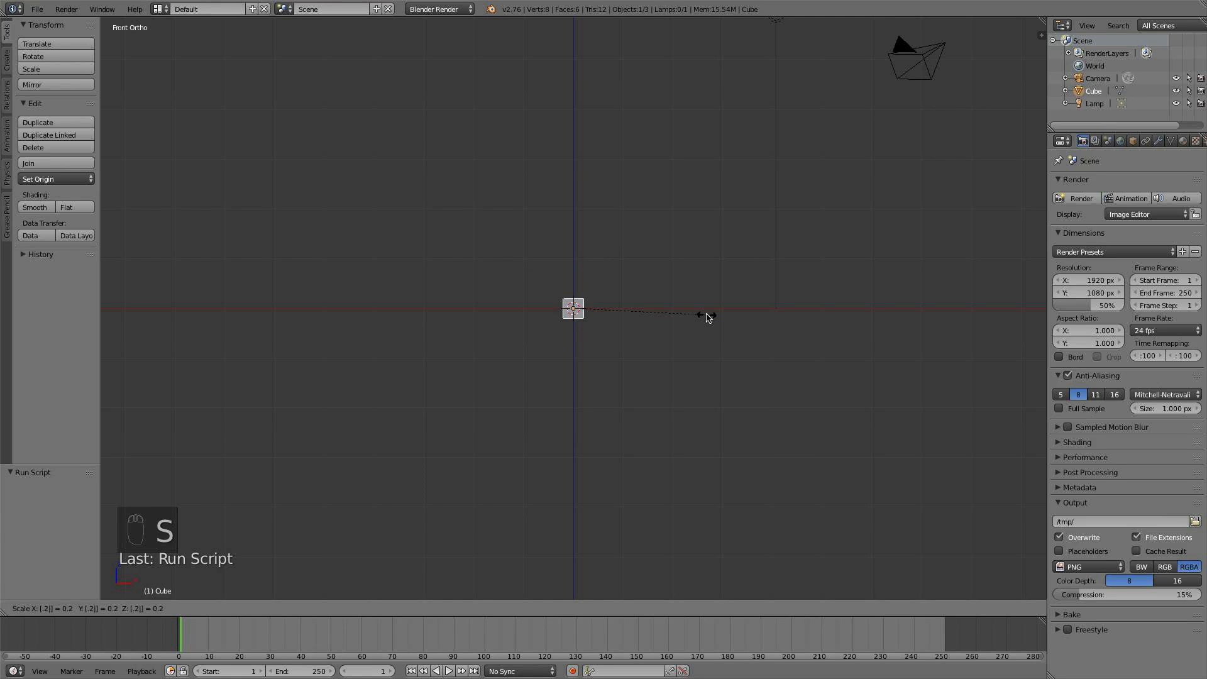
left_click(707, 318)
Scale the small cube by 2 along the X axis to form a brick
key("s")
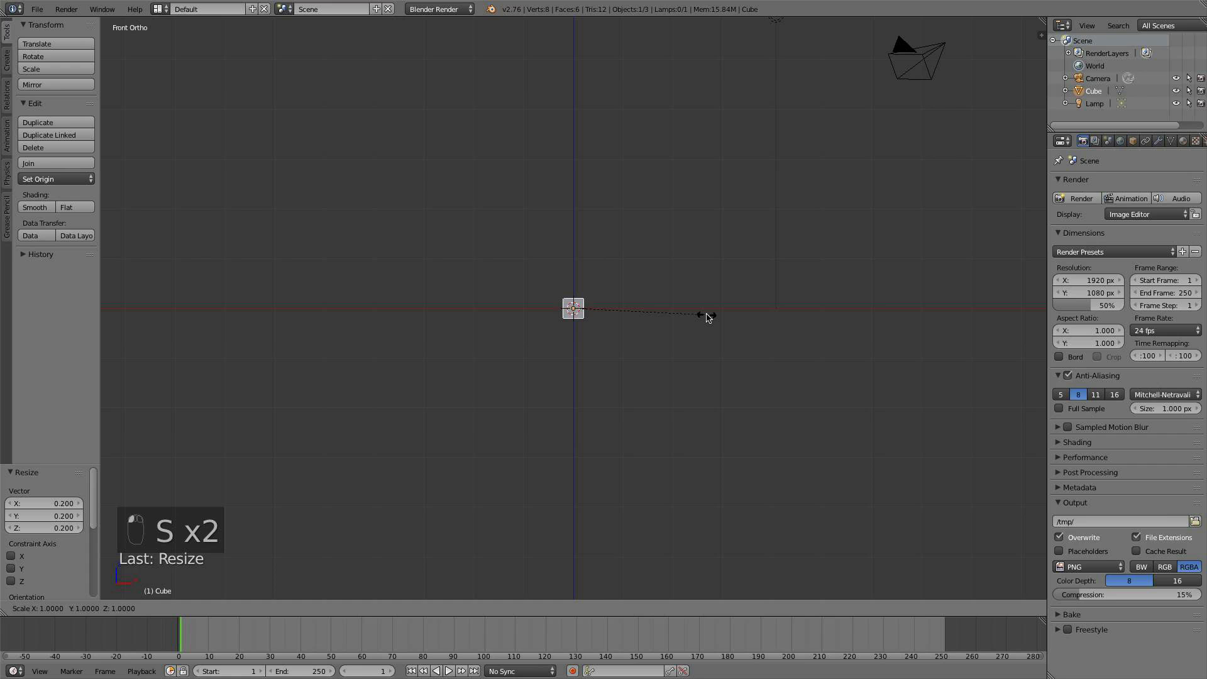
key("x")
key("2")
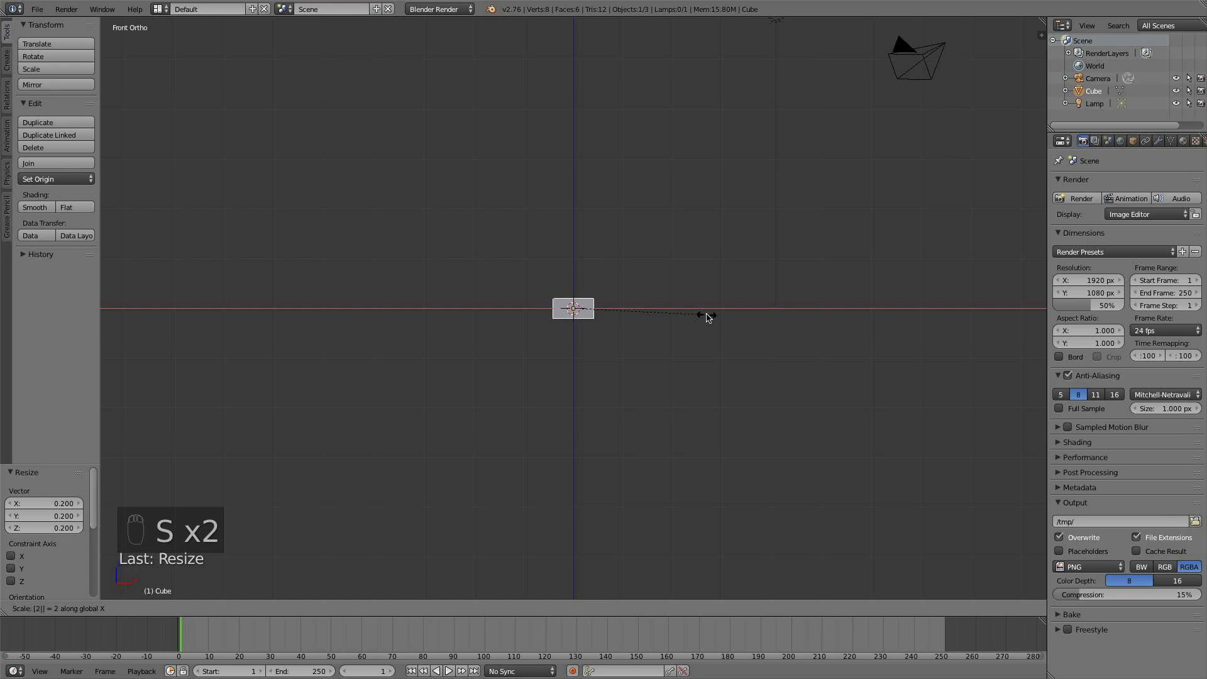
left_click(707, 315)
middle_click_drag(708, 312, 673, 345)
key("KP_1")
scroll(673, 347, "up", 4)
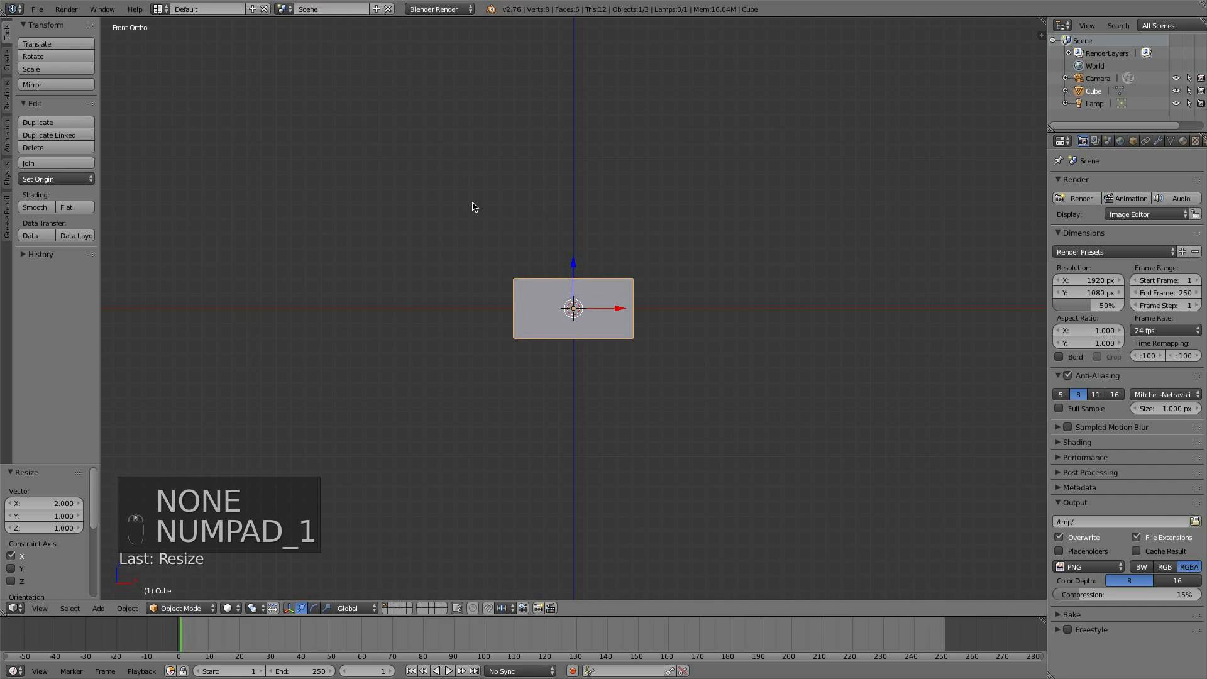
scroll(680, 187, "down", 4)
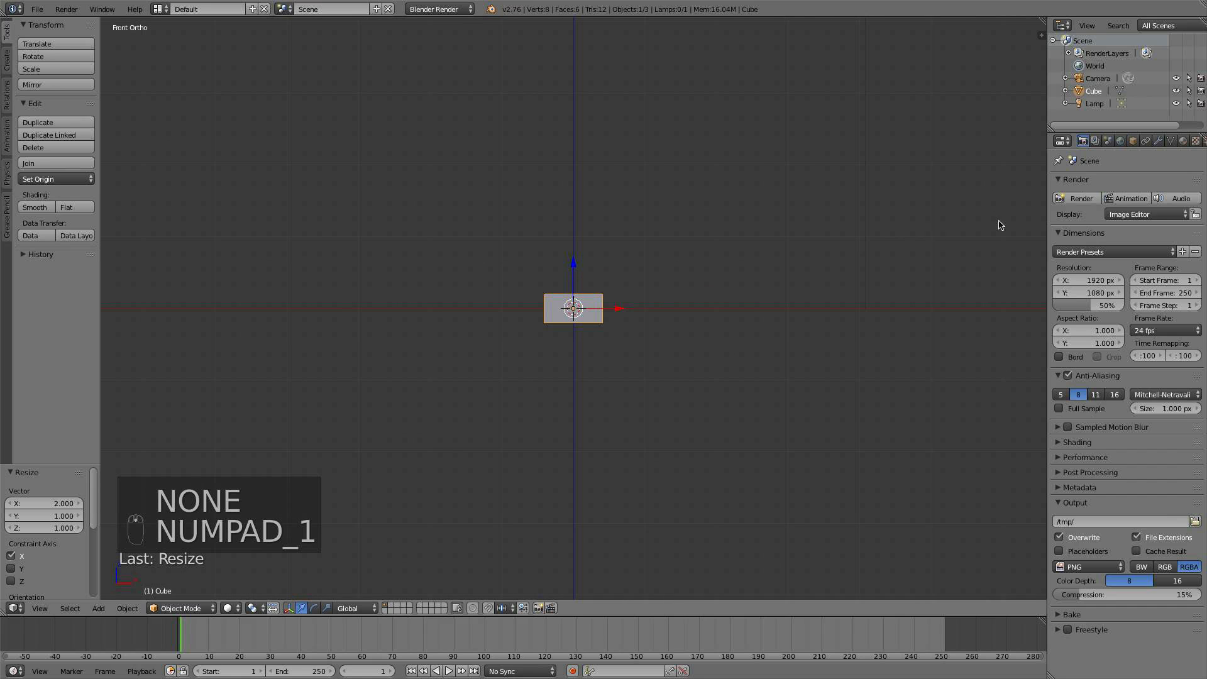
Add an Array modifier to the brick and set its relative X offset to 1.05
left_click(1158, 142)
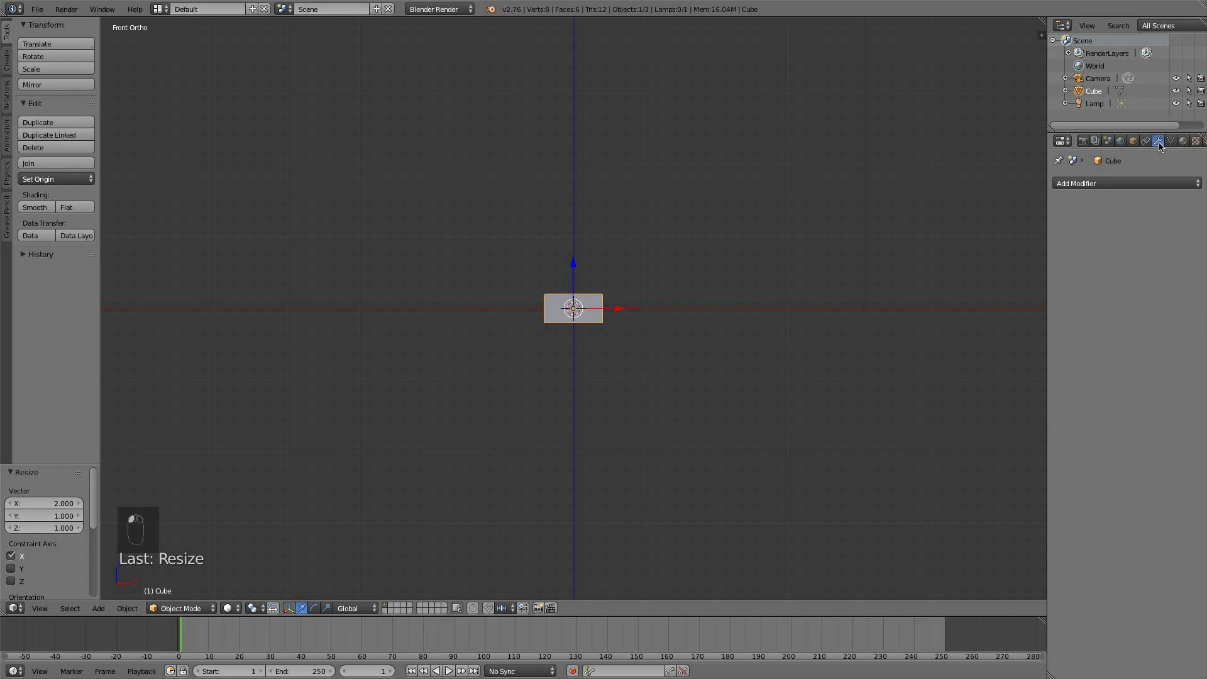
left_click(1107, 184)
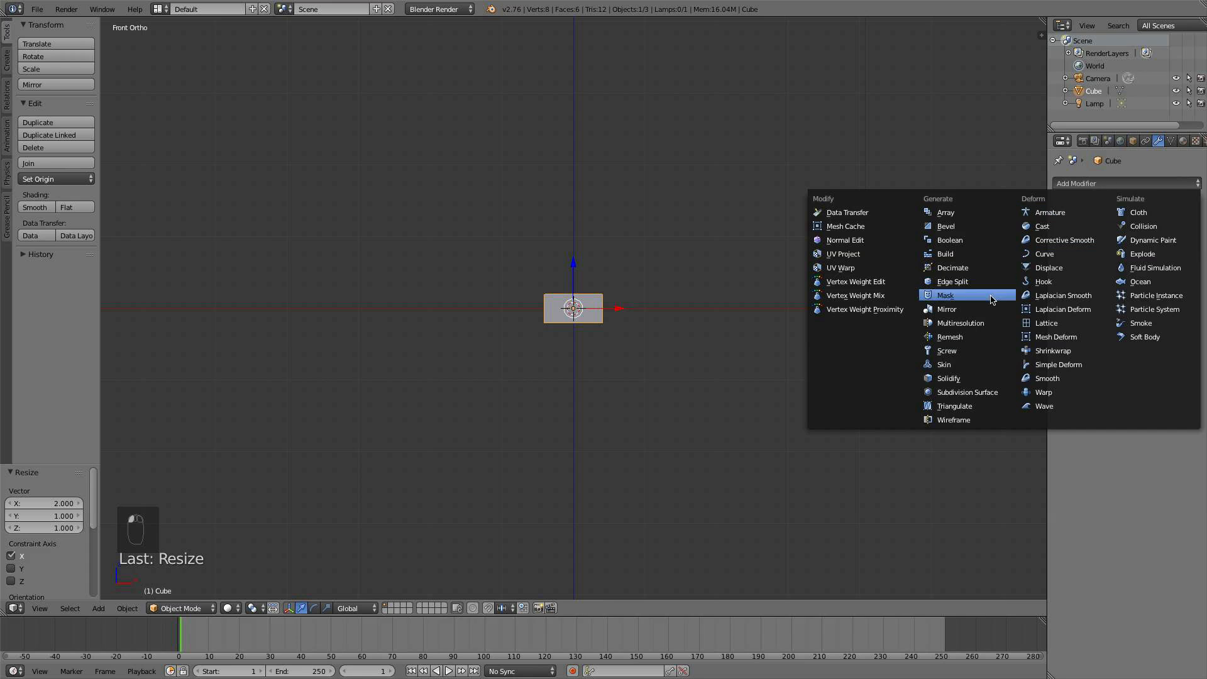
left_click(950, 217)
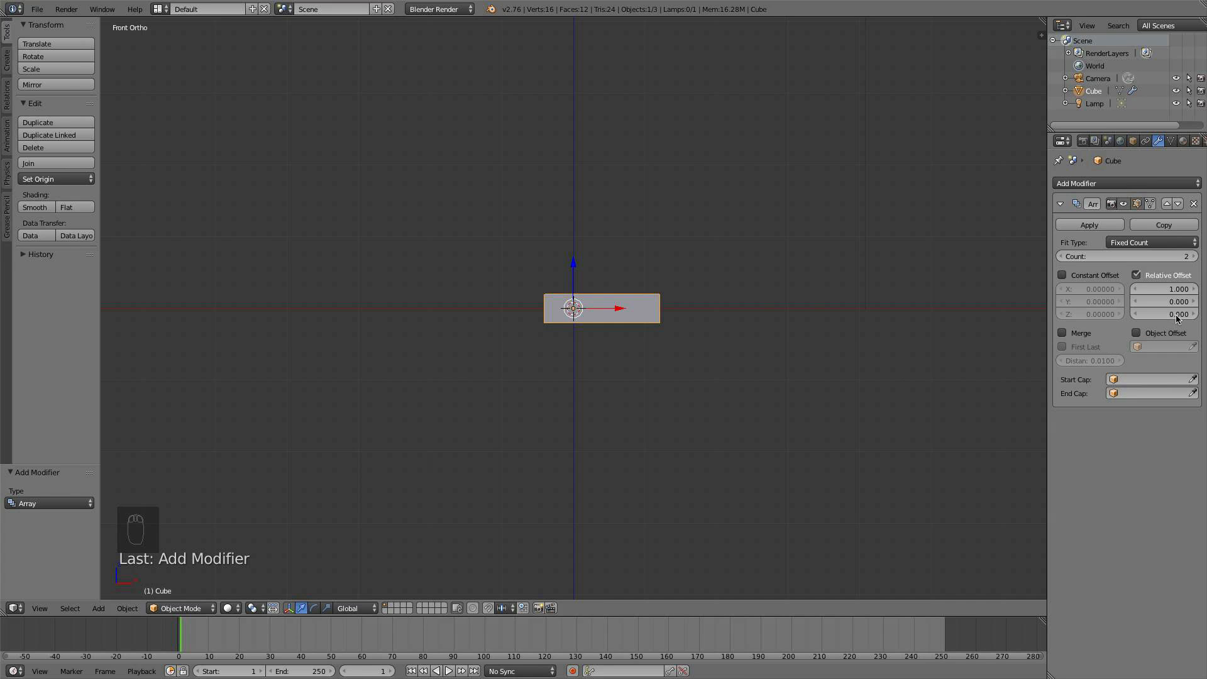
left_click(1176, 291)
type("1.05")
key("Return")
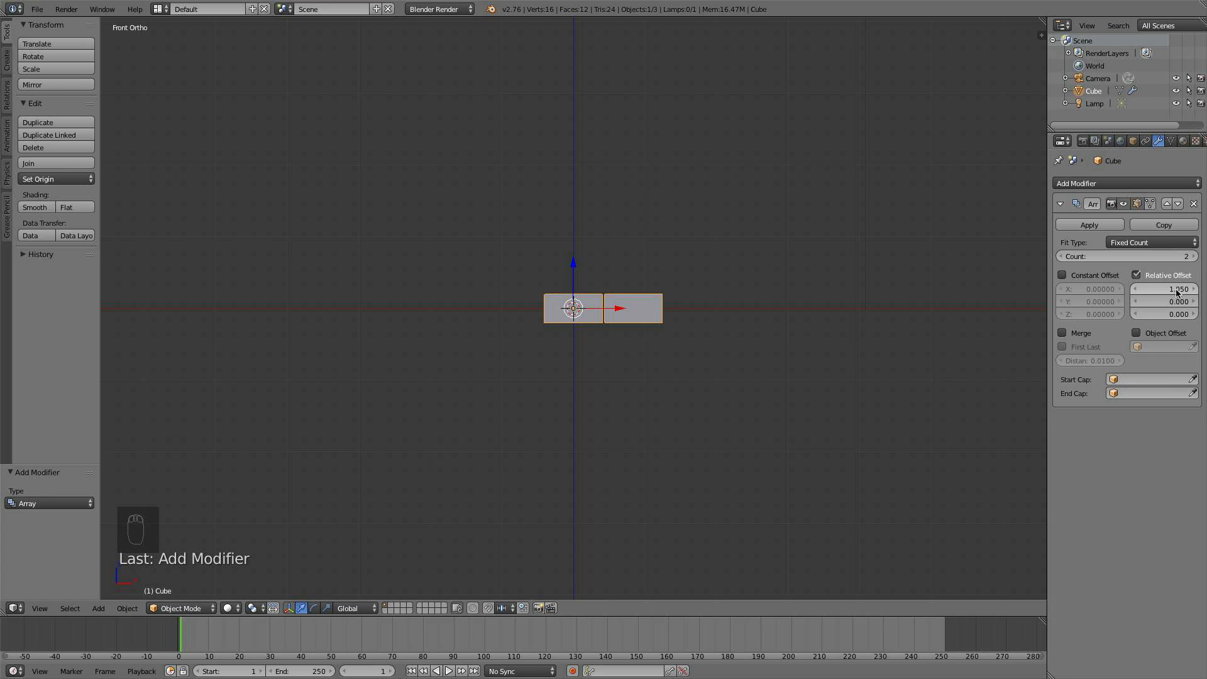
Increase the Array modifier's count to 15 to form a row of bricks
scroll(822, 353, "up", 6)
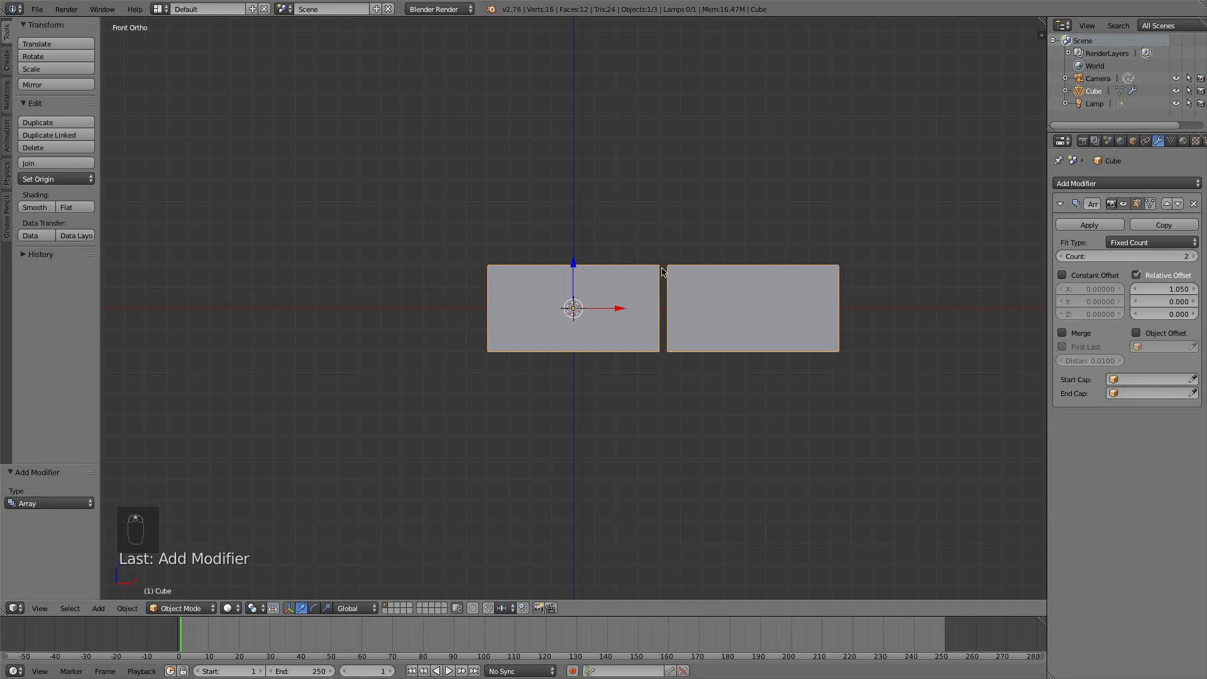
scroll(663, 272, "down", 1)
scroll(654, 267, "down", 3)
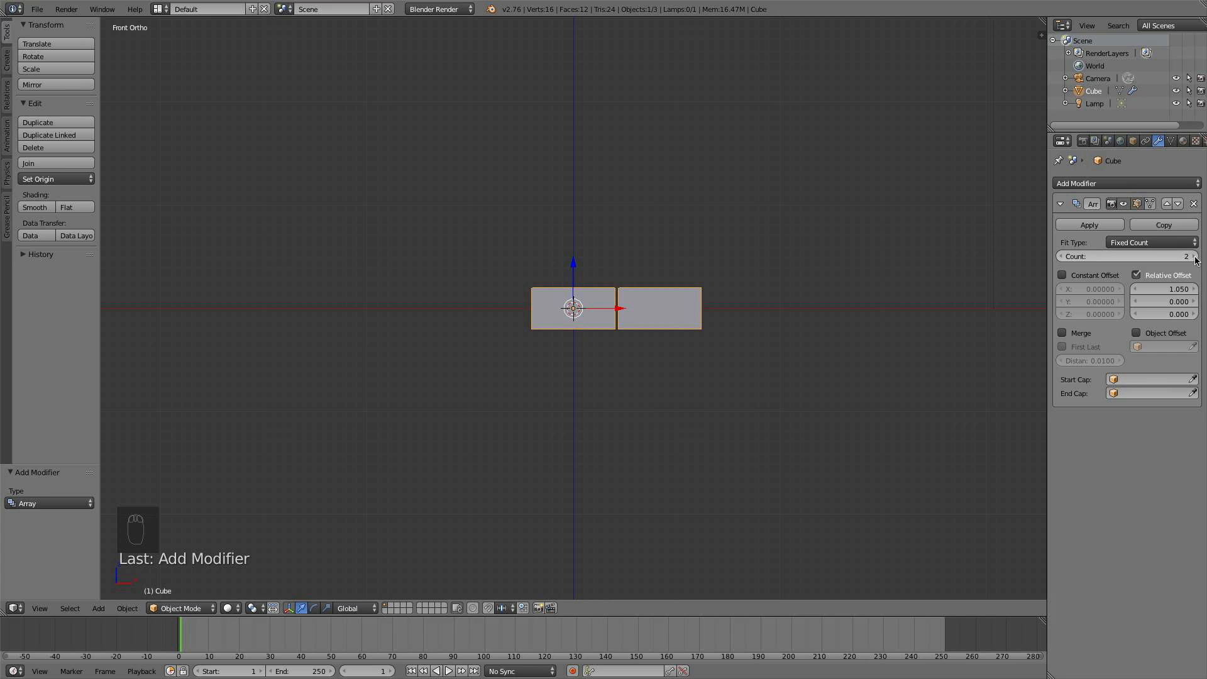
scroll(1195, 261, "up", 7, "ctrl")
scroll(768, 377, "down", 2)
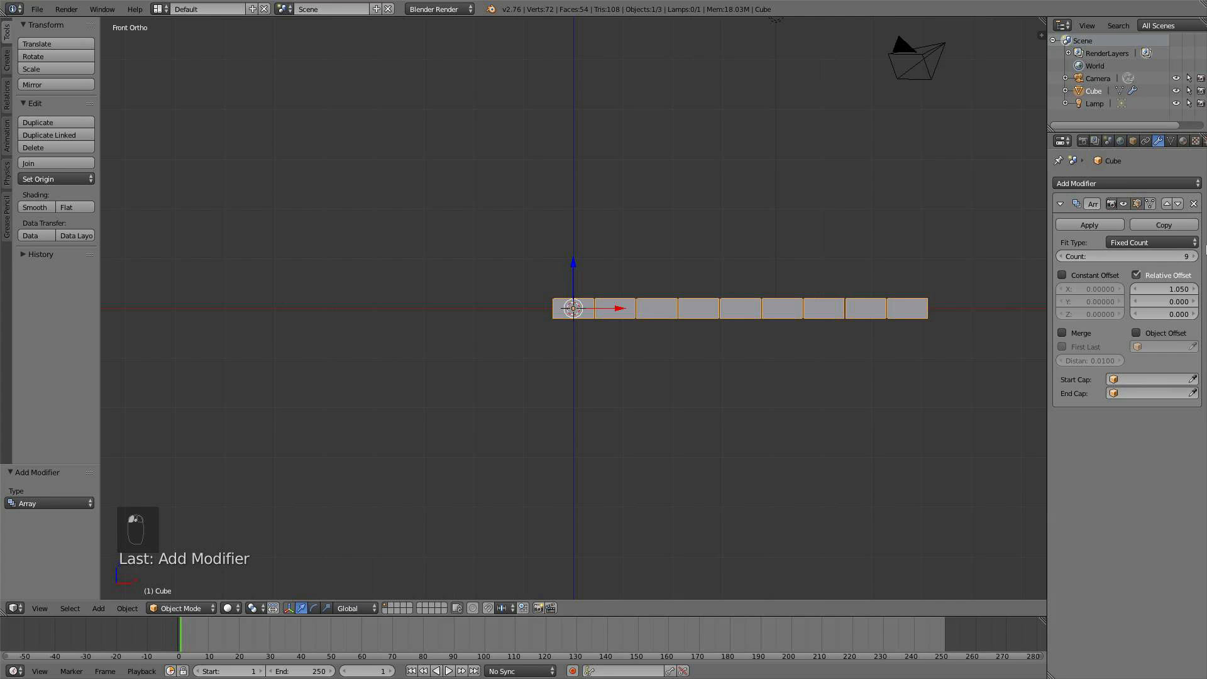
scroll(1194, 257, "up", 6, "ctrl")
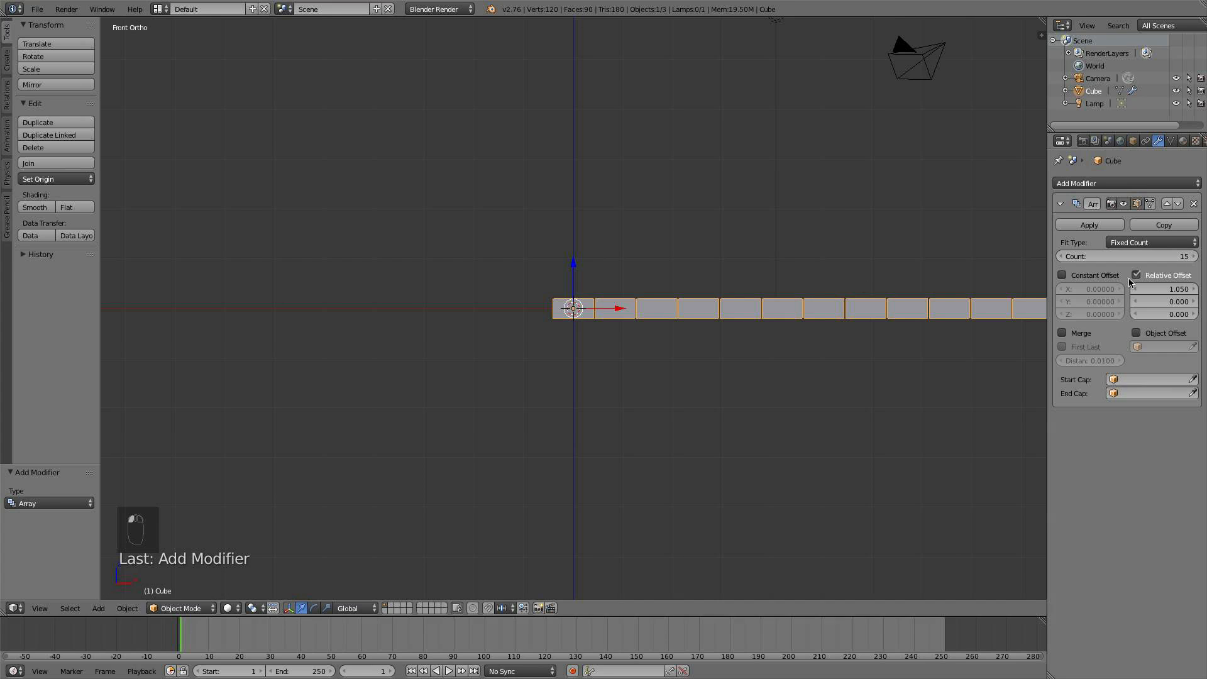
scroll(824, 329, "down", 3)
scroll(819, 323, "up", 2)
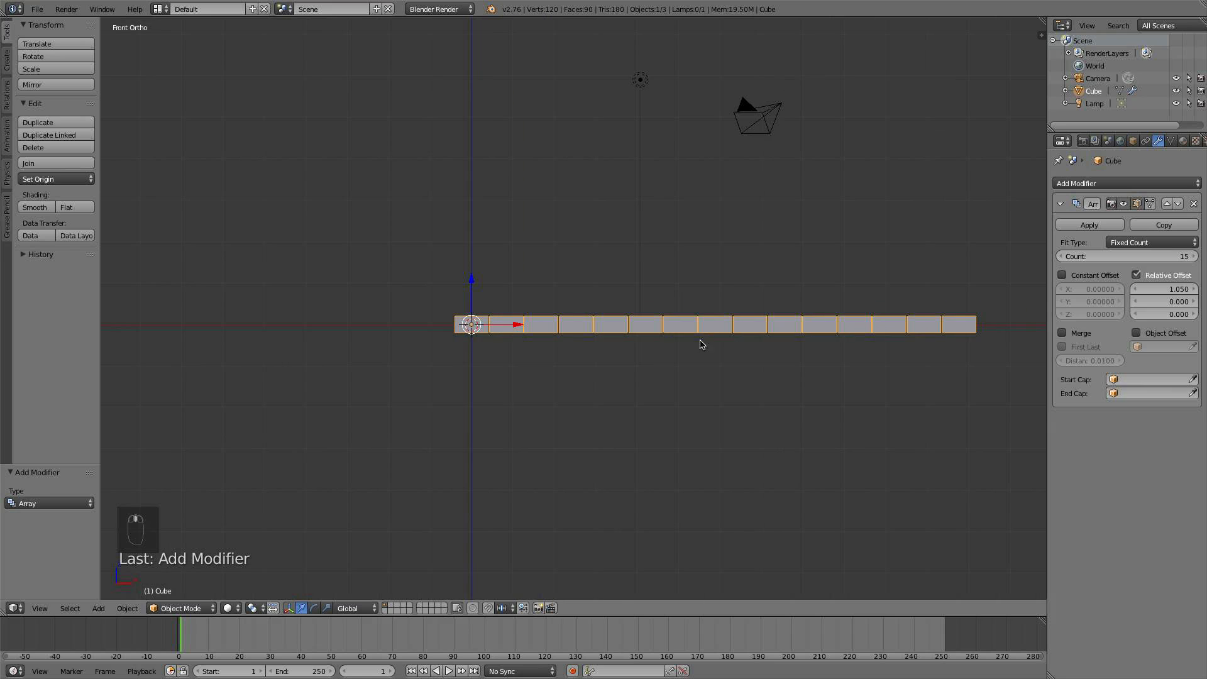
middle_click_drag(708, 345, 662, 340, "shift")
scroll(654, 340, "up", 1)
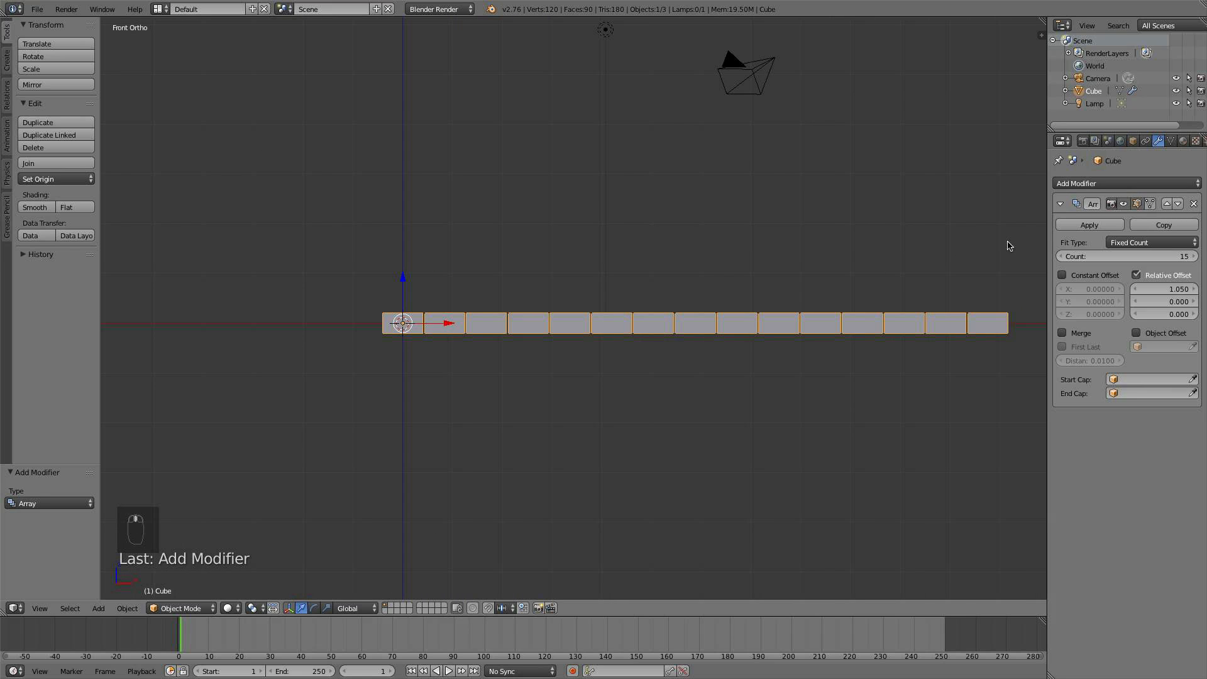
Apply the Array modifier and enter Edit Mode on the brick row
left_click(1089, 224)
key("Tab")
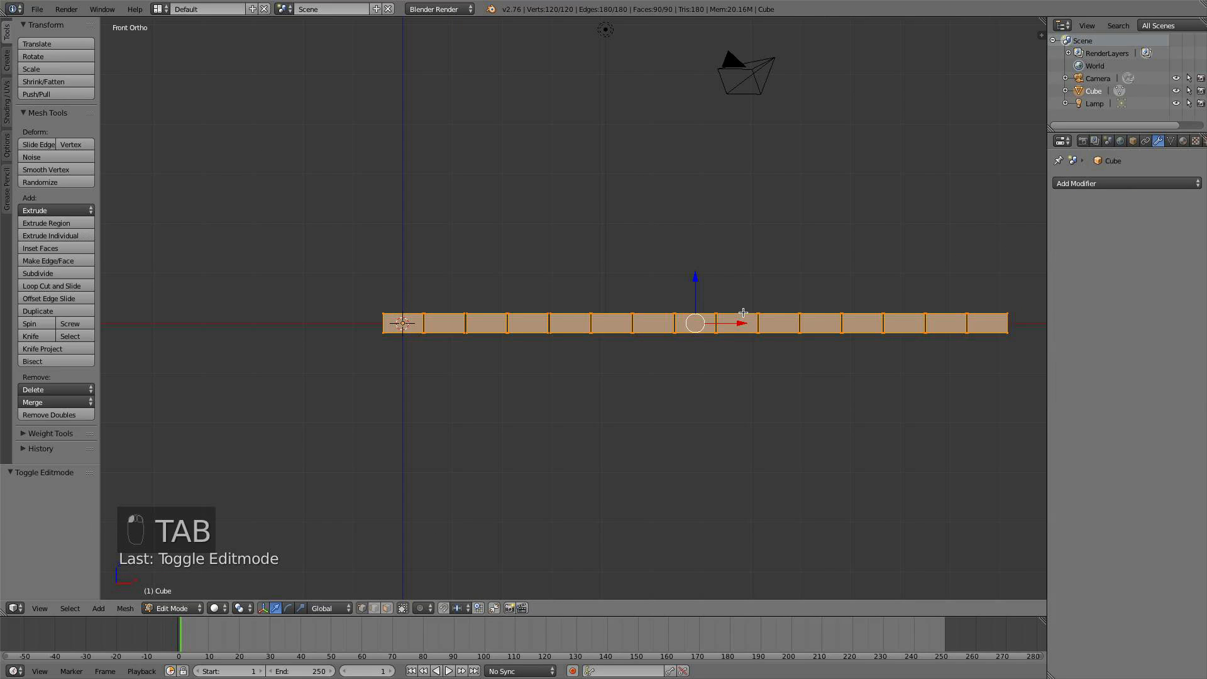
middle_click_drag(760, 325, 688, 331, "shift")
scroll(688, 330, "up", 3)
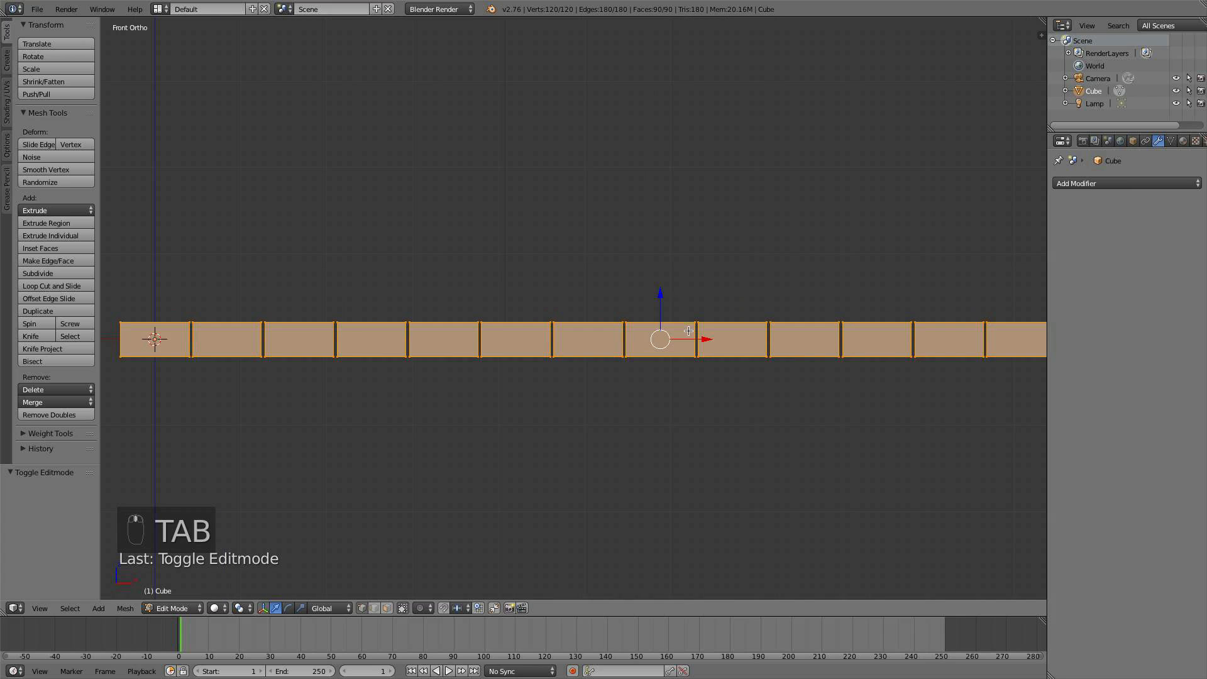
Duplicate the whole brick row and move the copy up 0.4 along the Z axis
key("shift+d")
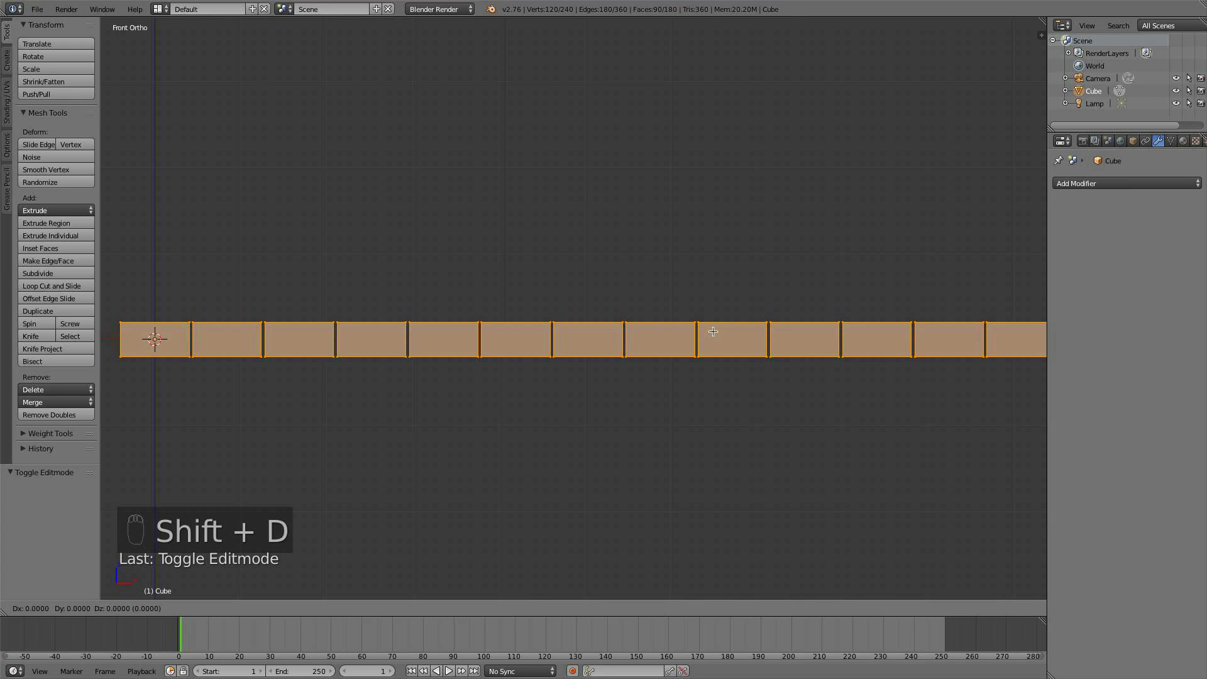
left_click(712, 331)
key("g")
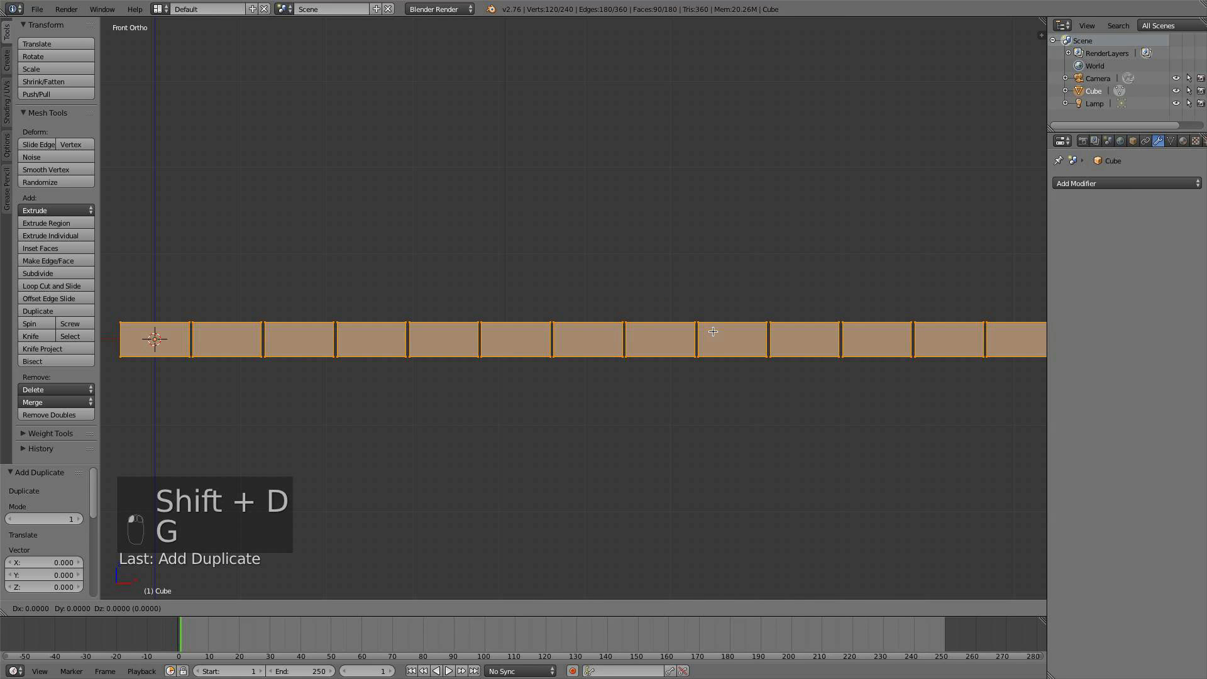
key("z")
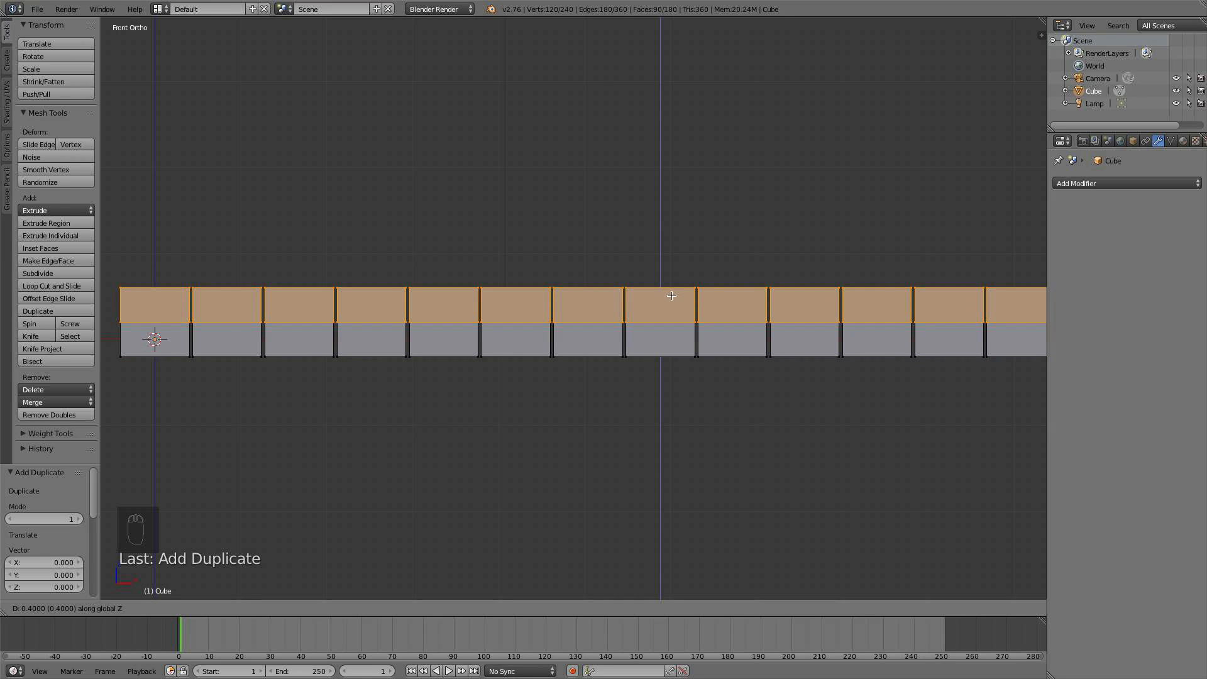
left_click(381, 296)
Move the upper brick row -0.4 along the X axis to stagger it against the lower row
scroll(583, 294, "up", 1)
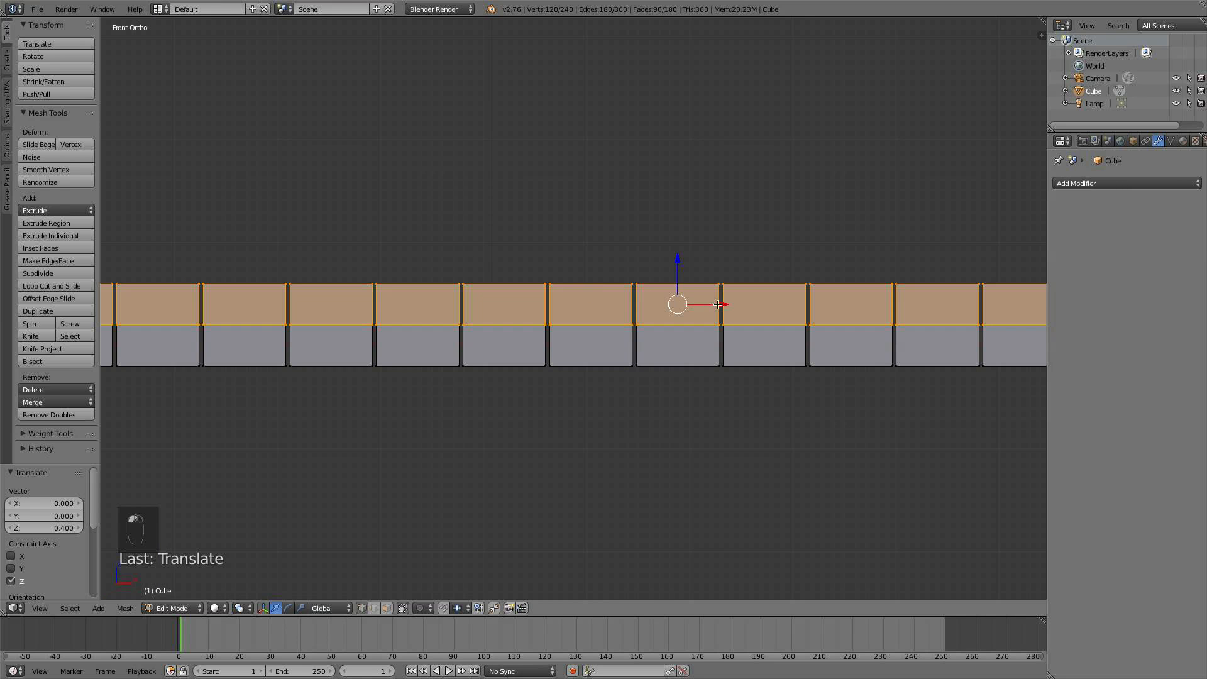
key("g")
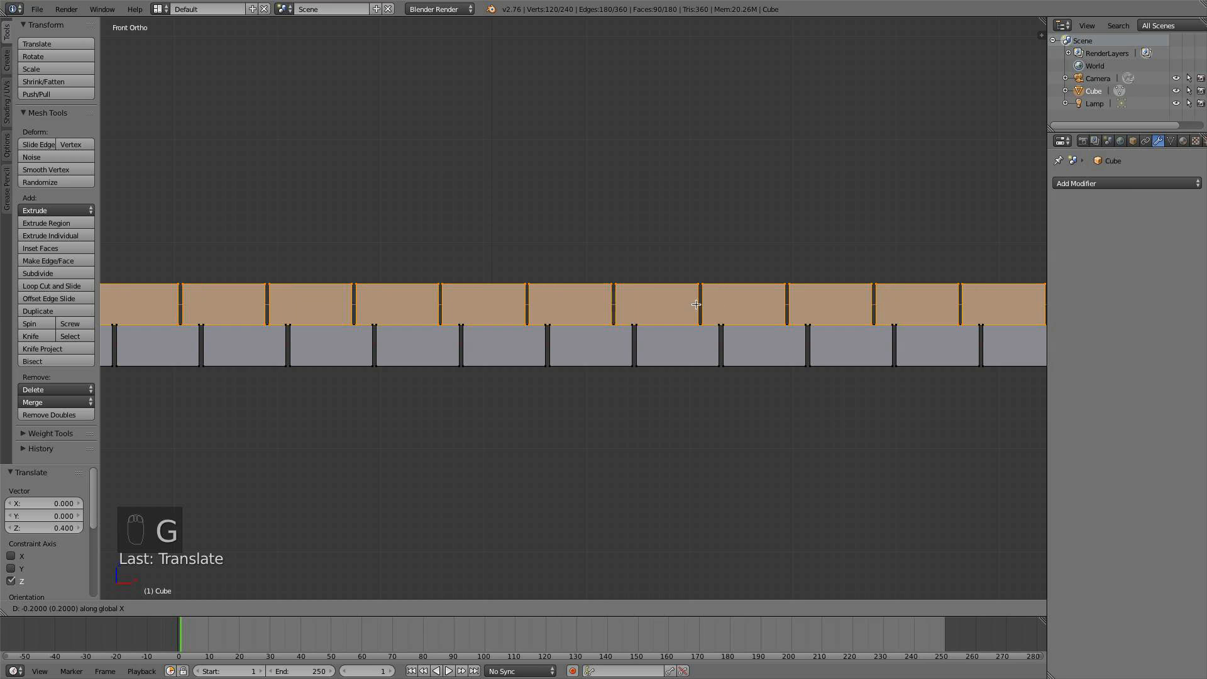
left_click(673, 305)
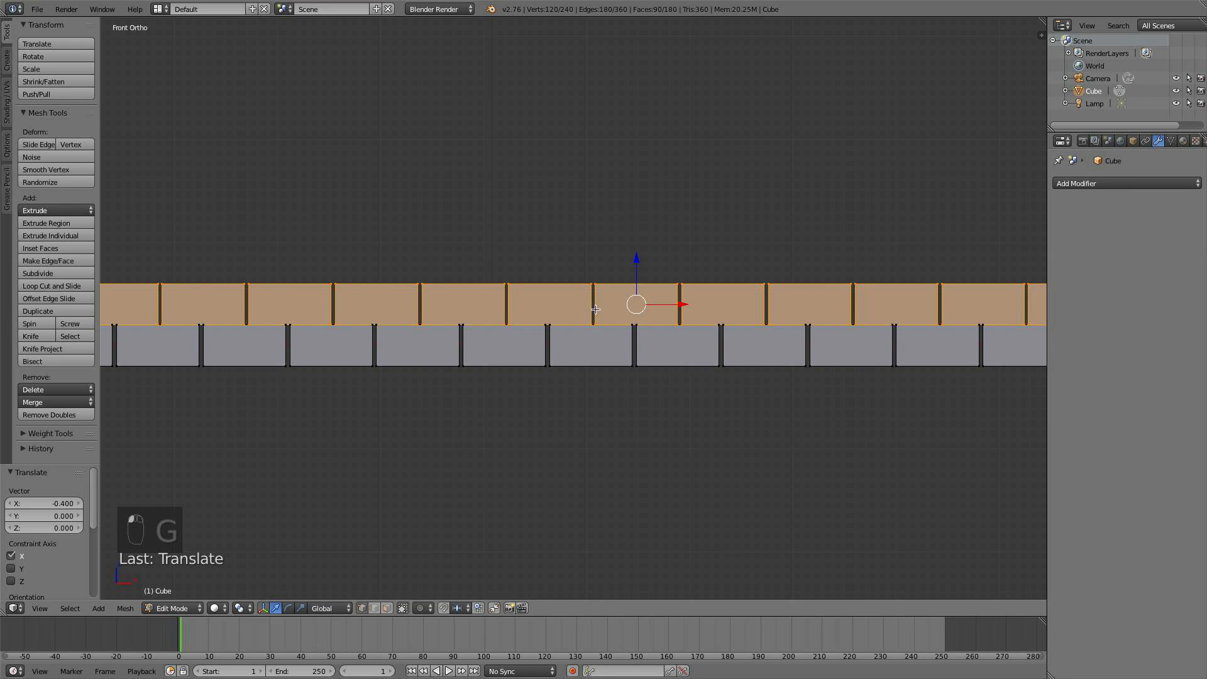
Raise the upper row slightly to leave a narrow gap between the rows, then deselect everything and return to Object Mode
scroll(659, 271, "up", 5)
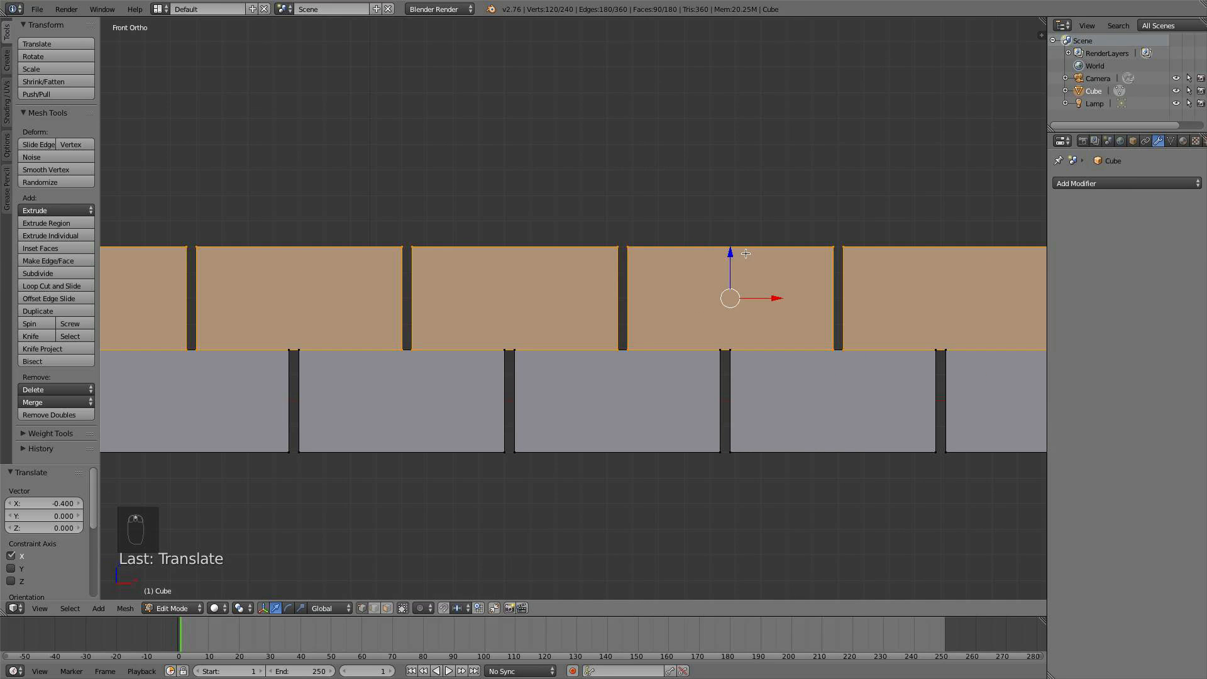
left_click_drag(731, 252, 728, 247)
key("a")
scroll(629, 350, "down", 4)
key("Tab")
scroll(581, 313, "down", 3)
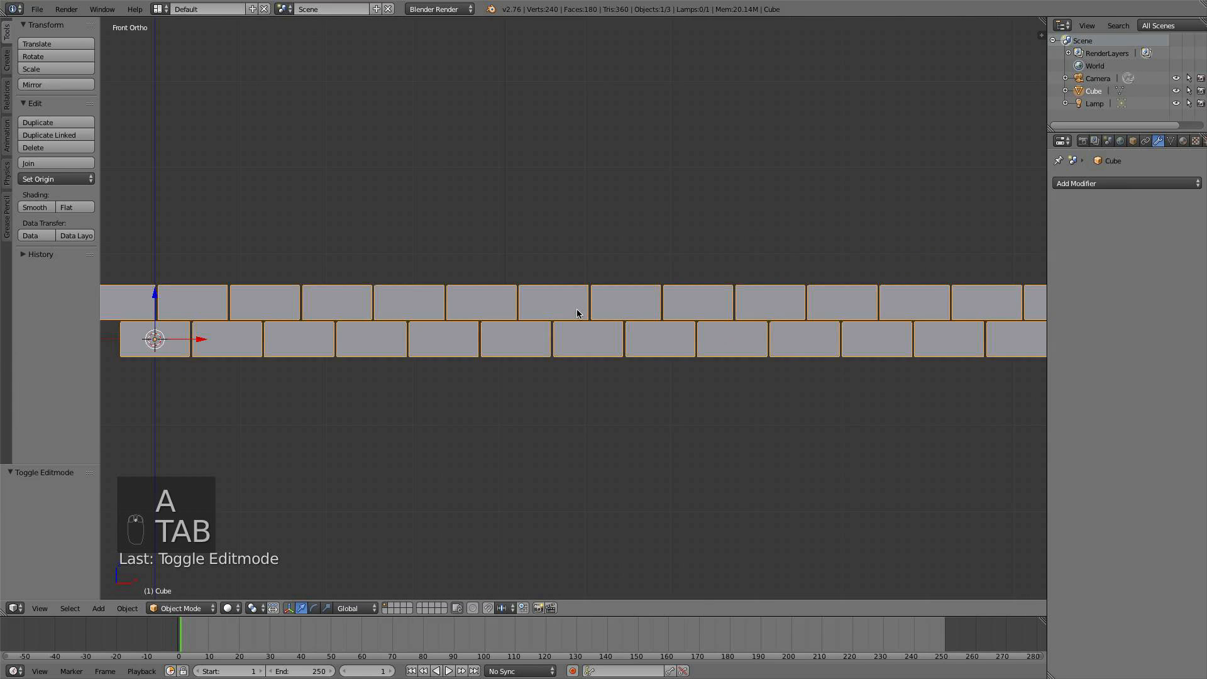
scroll(681, 327, "up", 2)
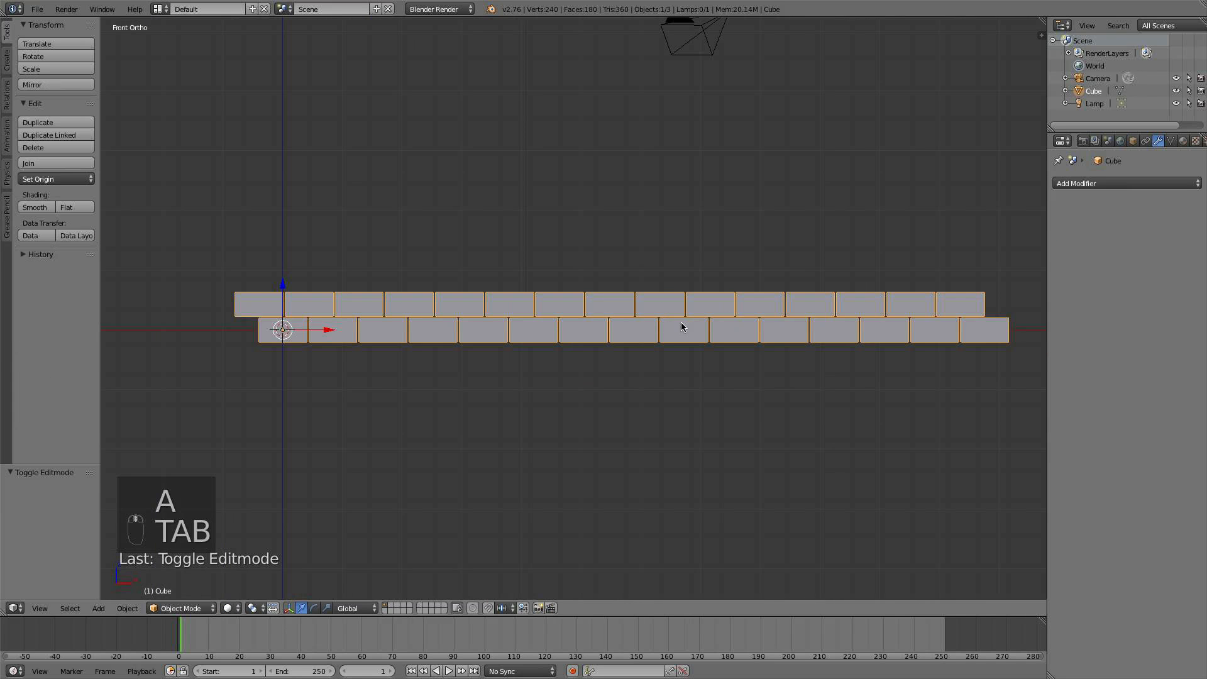
Add a new Array modifier to the object made of the two staggered brick rows
left_click(1102, 183)
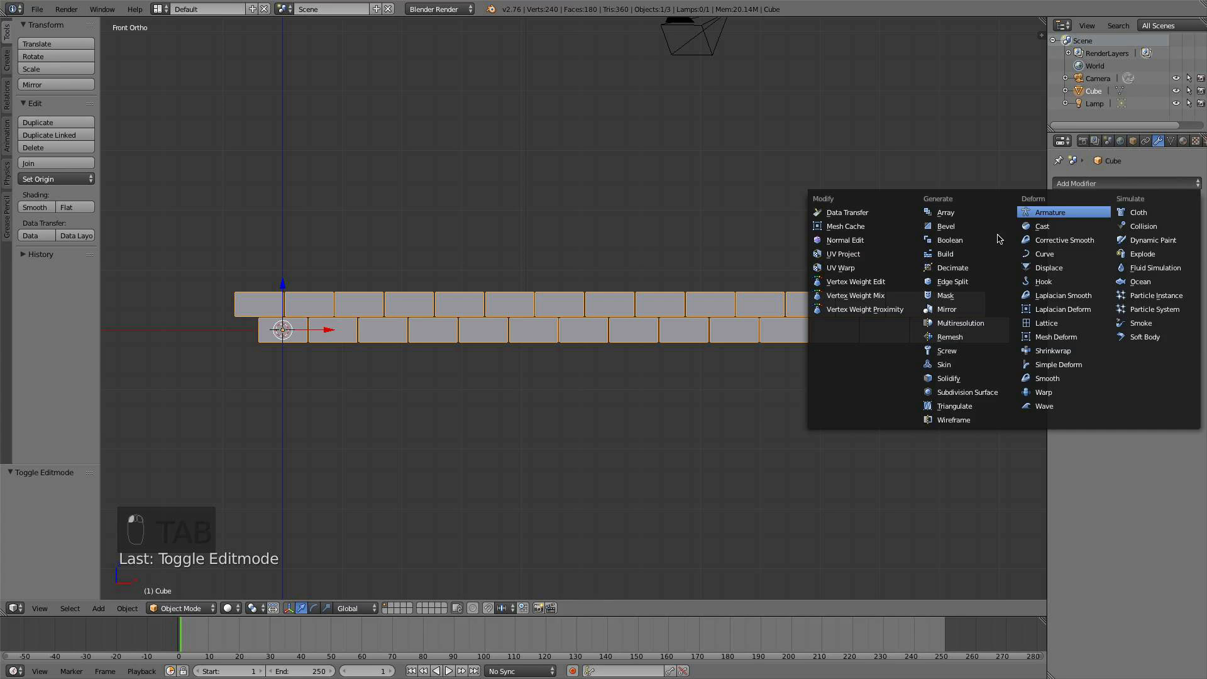
left_click(937, 212)
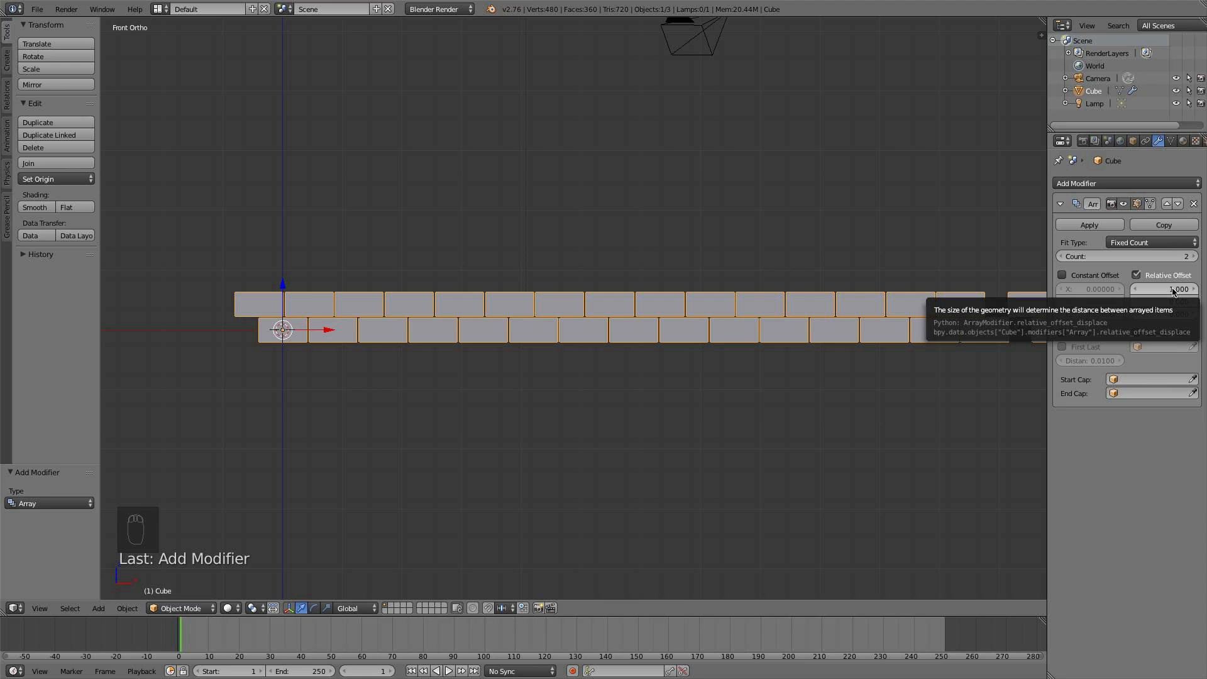
key("g")
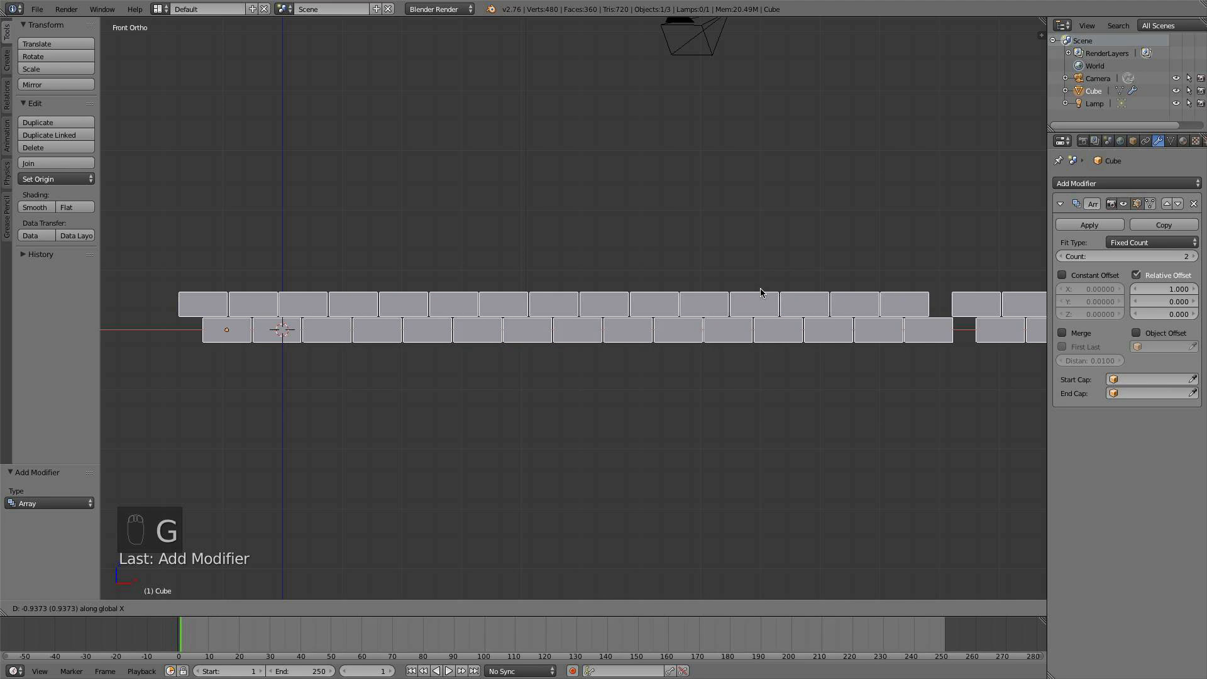
right_click(754, 293)
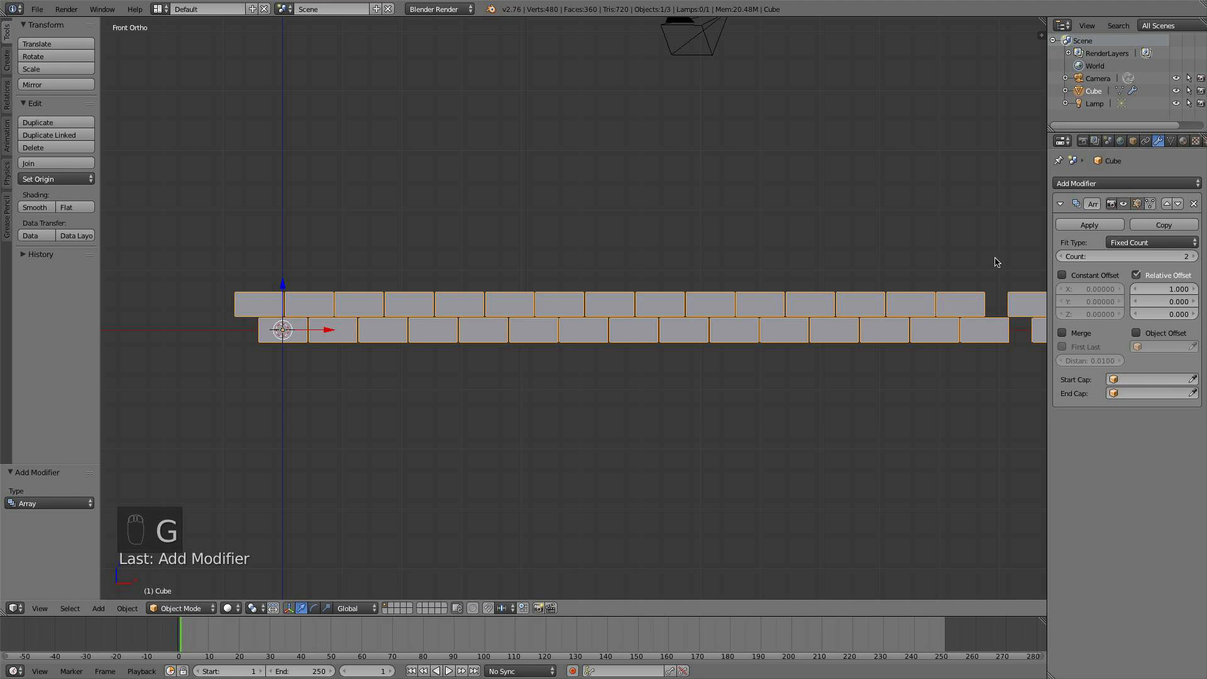
Set the Array modifier's relative offset to 0 on X and 1.05 on Z to stack the rows vertically
left_click(1178, 288)
type("0")
key("Return")
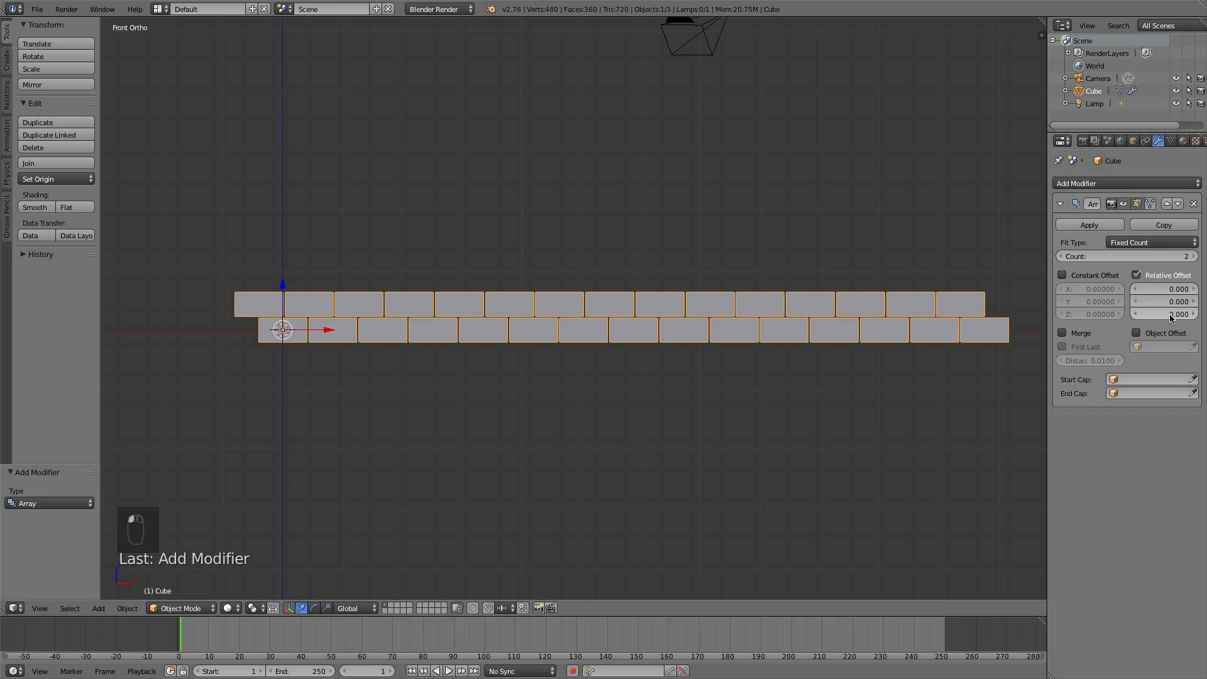
left_click(1169, 316)
type("1.05")
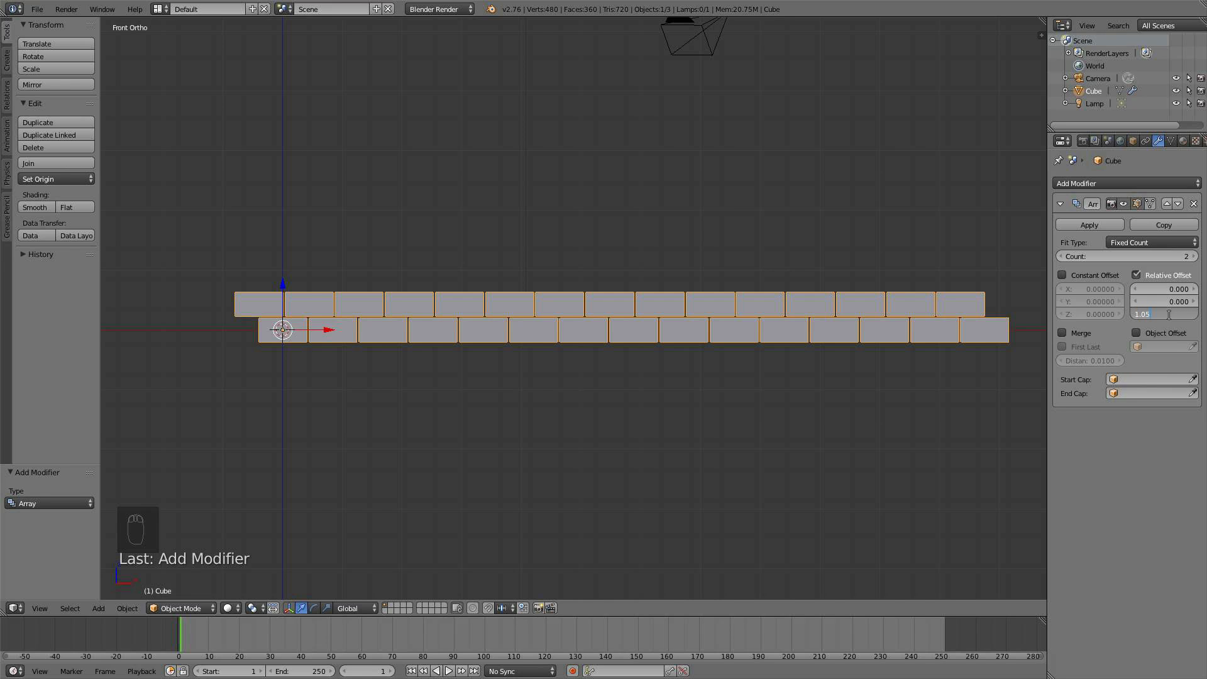
key("Return")
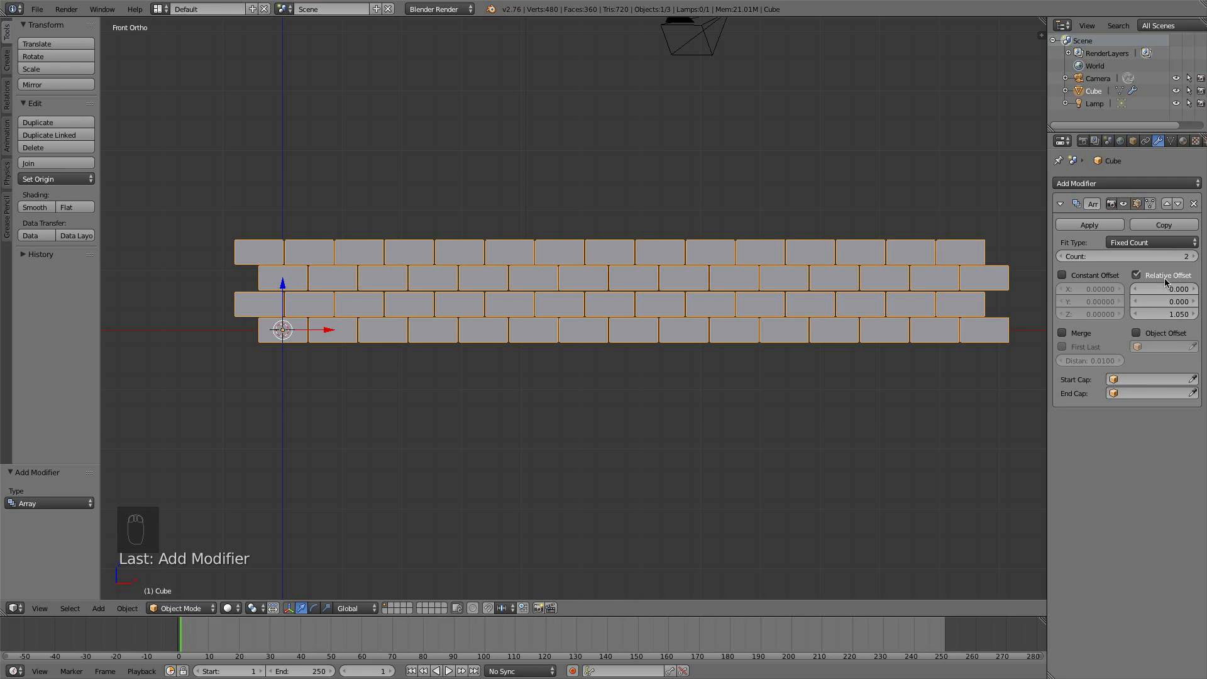
Set the Array modifier's count to 7 to build up the wall's height
left_click(1195, 256)
left_click(1195, 256)
left_click(1196, 257)
left_click(1195, 257)
left_click(1195, 257)
left_click(1195, 256)
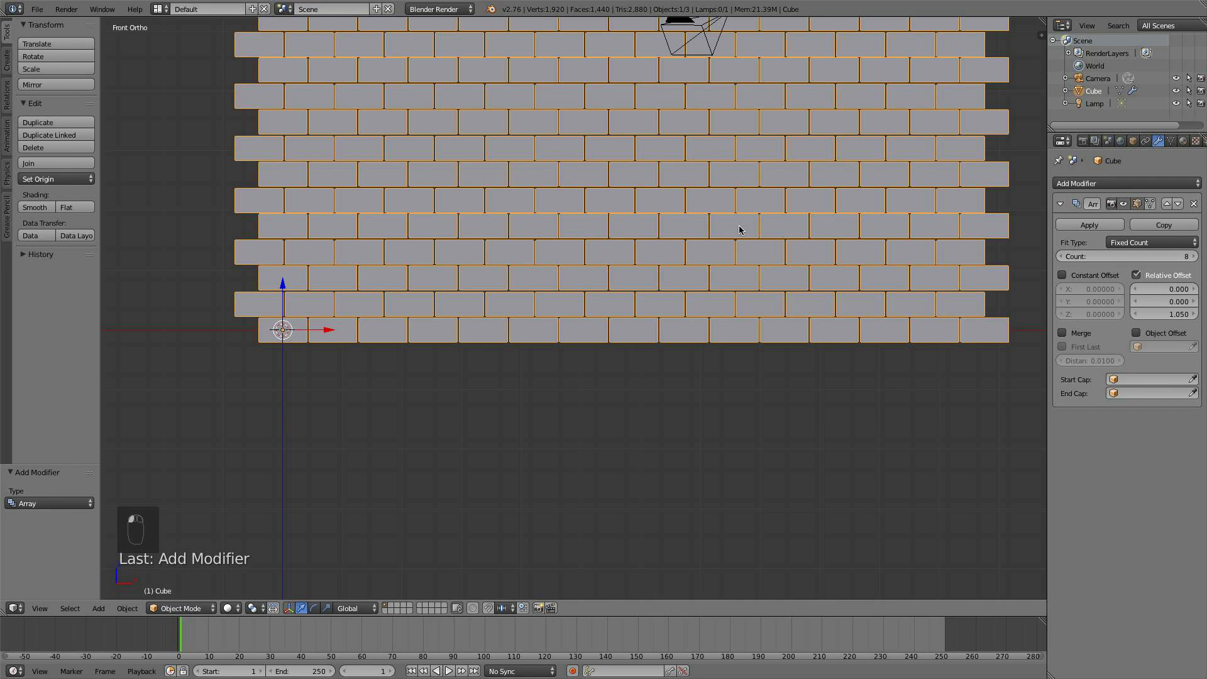
scroll(739, 229, "down", 3)
left_click(1068, 257)
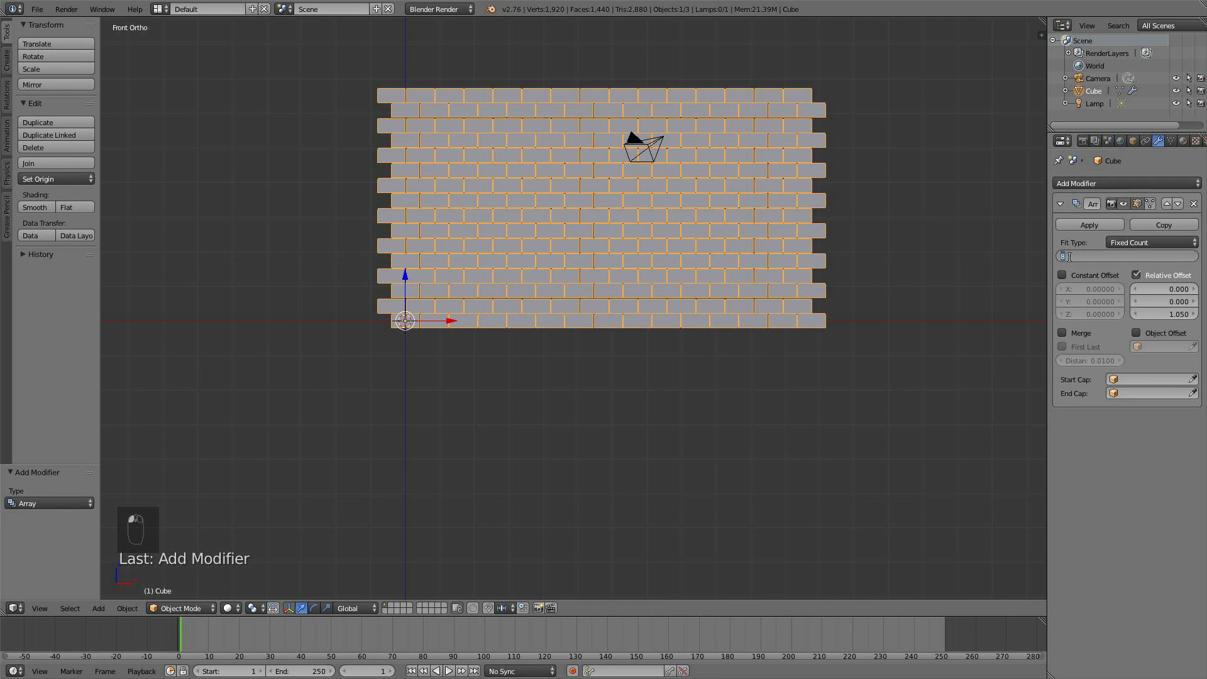
type("7")
key("Return")
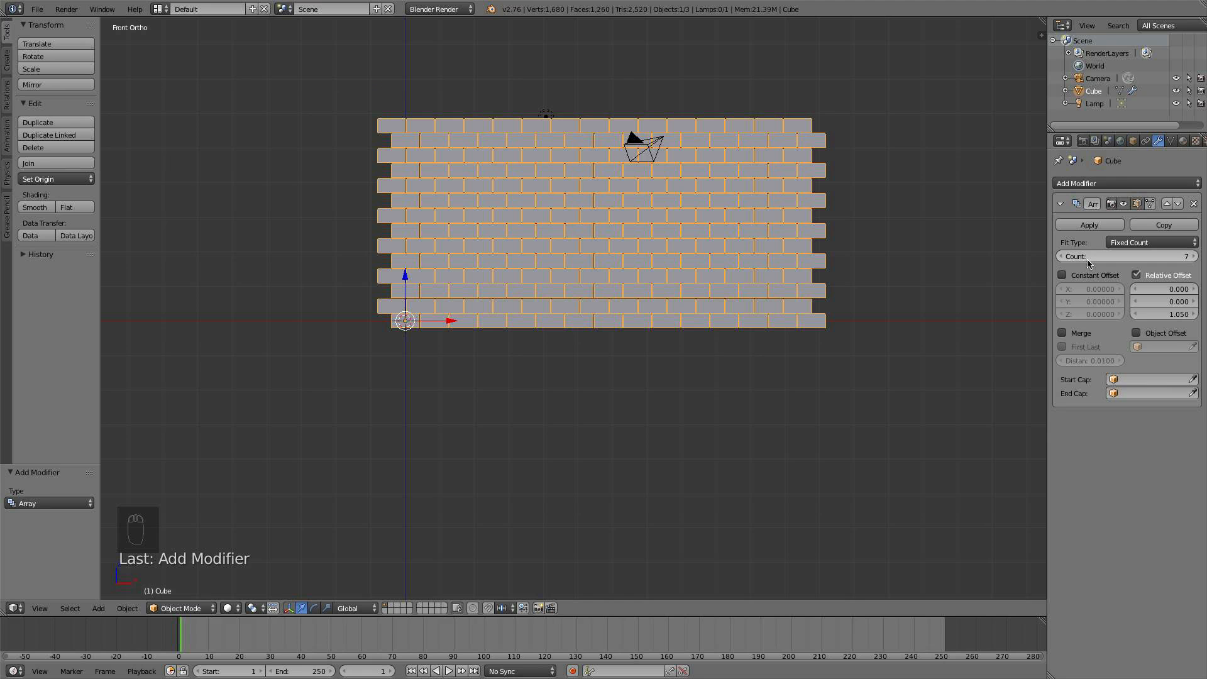
Apply the Array modifier to the brick wall
middle_click_drag(555, 356, 633, 326)
key("KP_1")
middle_click_drag(602, 259, 552, 324, "shift")
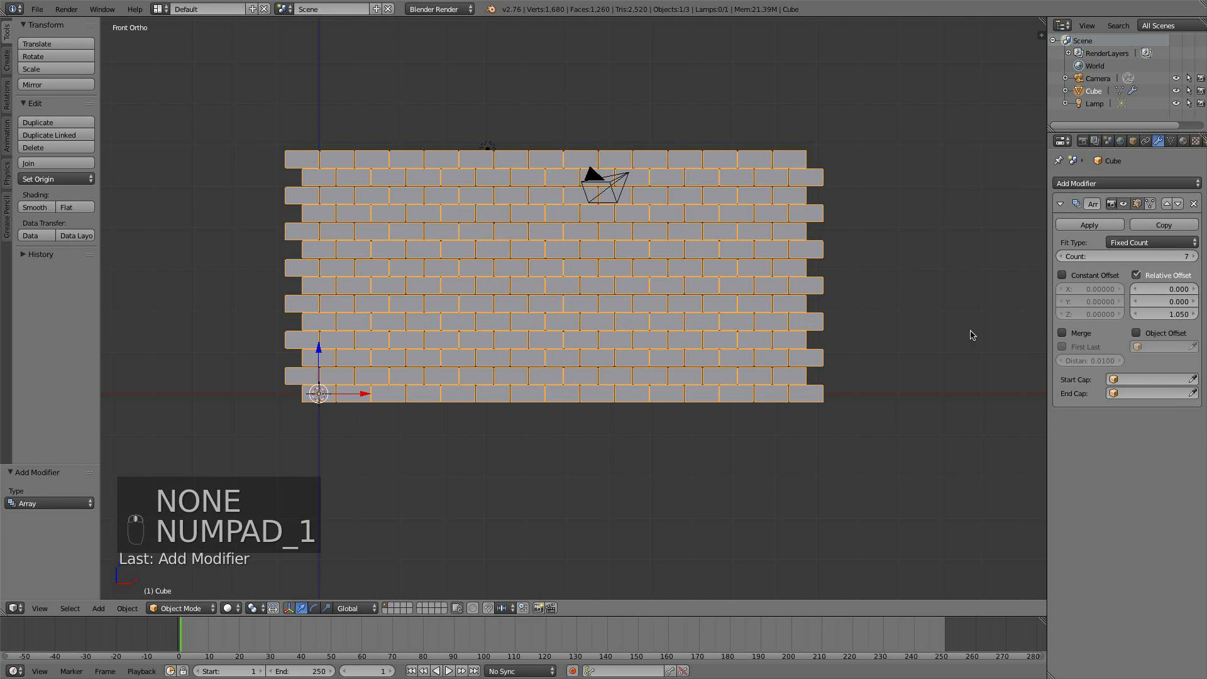
left_click(1067, 225)
middle_click_drag(690, 314, 718, 301, "shift")
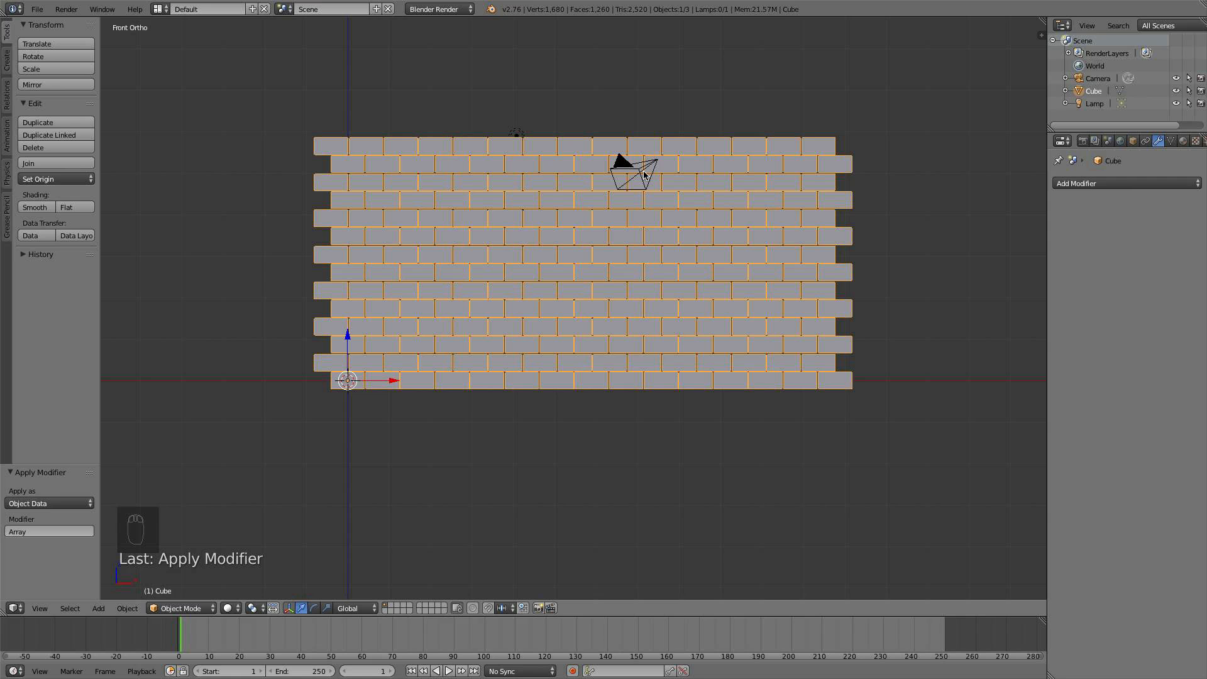
Switch the render engine to Cycles Render, with the wall shown in front view
middle_click_drag(643, 175, 536, 237)
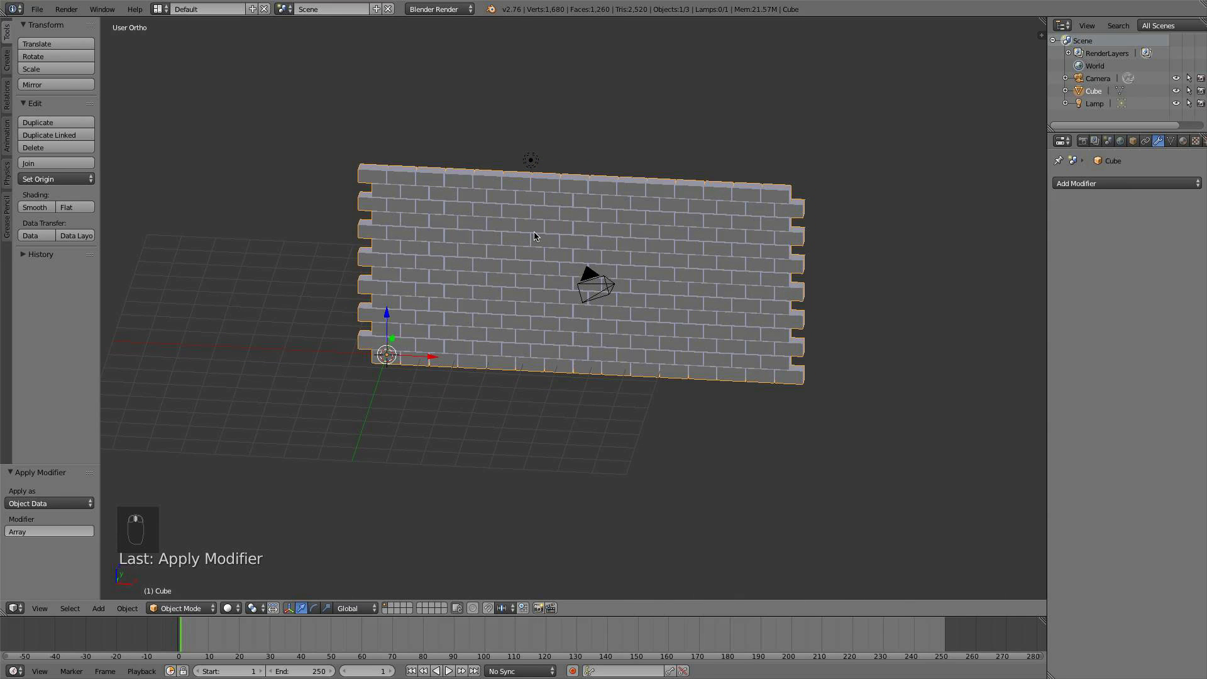
scroll(584, 255, "up", 1)
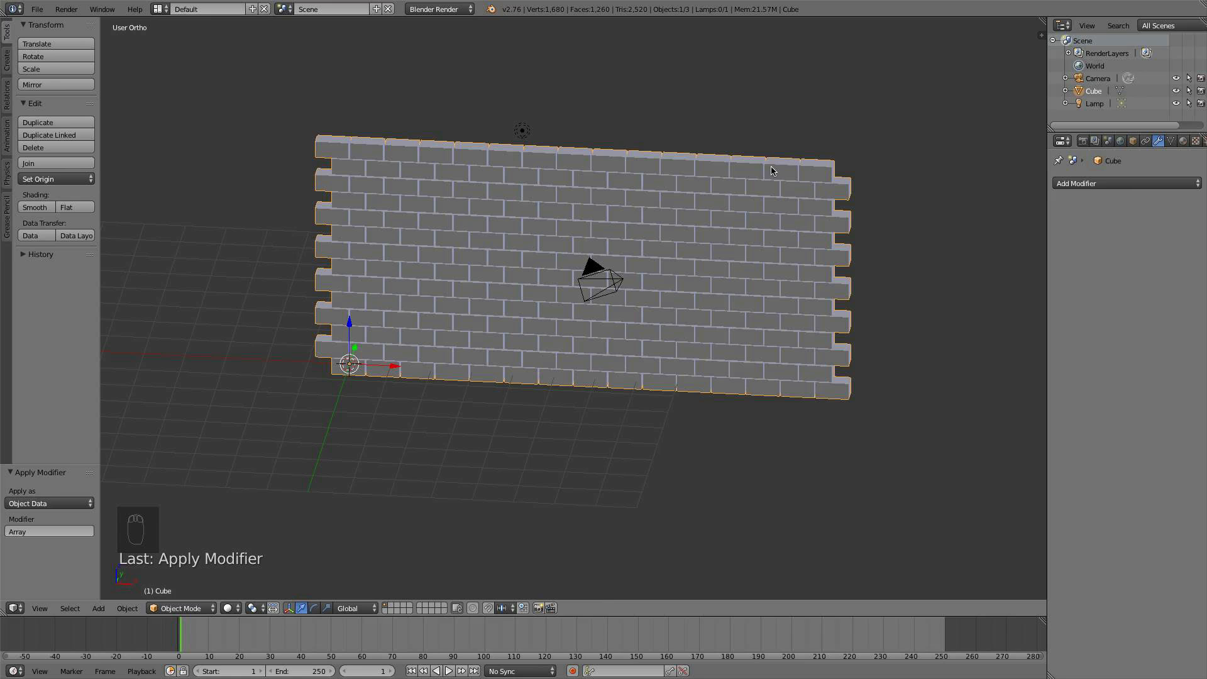
key("KP_1")
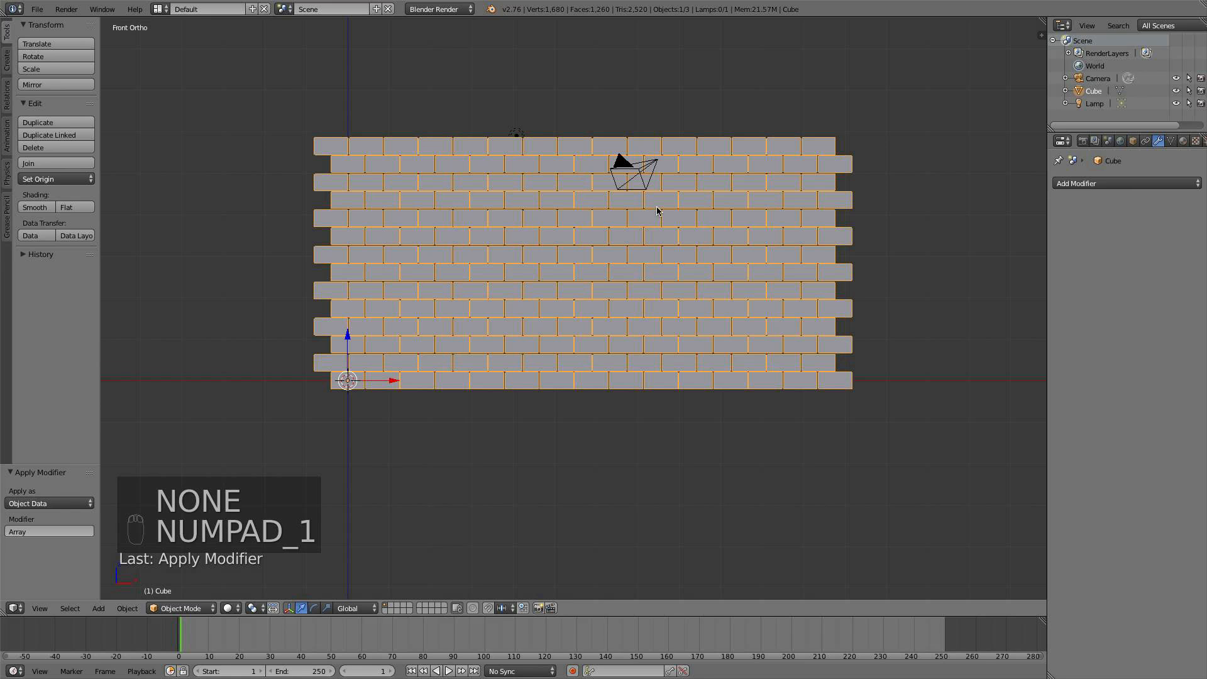
middle_click_drag(641, 224, 587, 269, "shift")
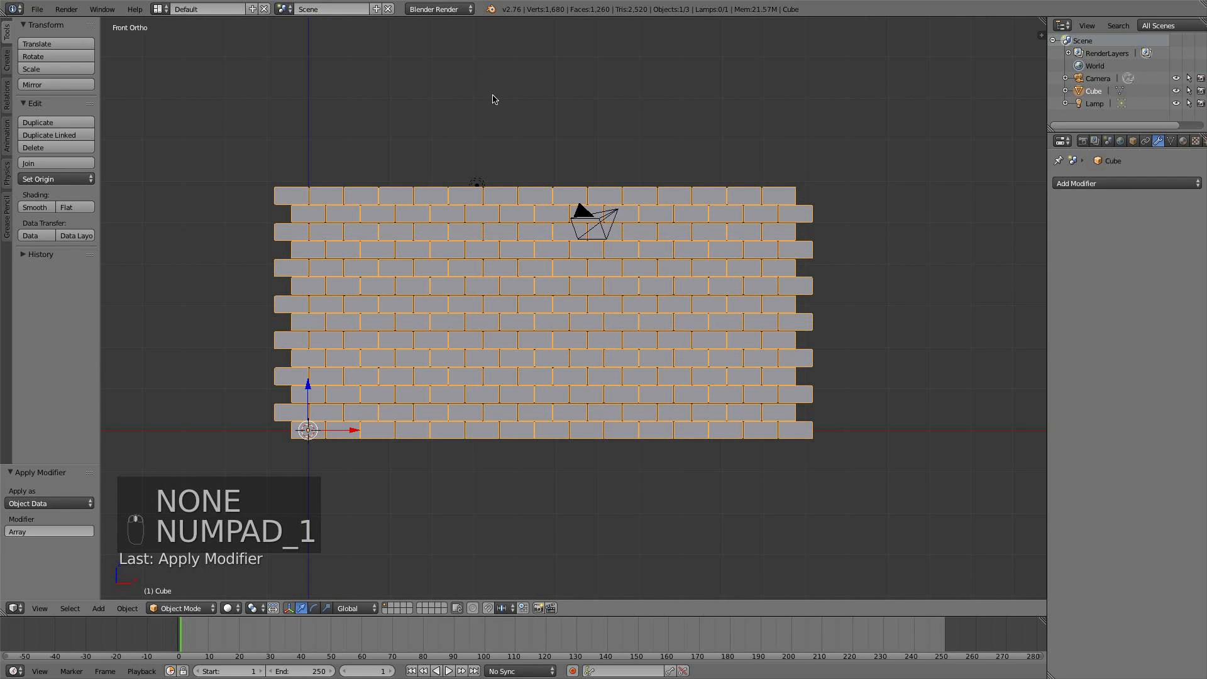
left_click(451, 9)
left_click(458, 56)
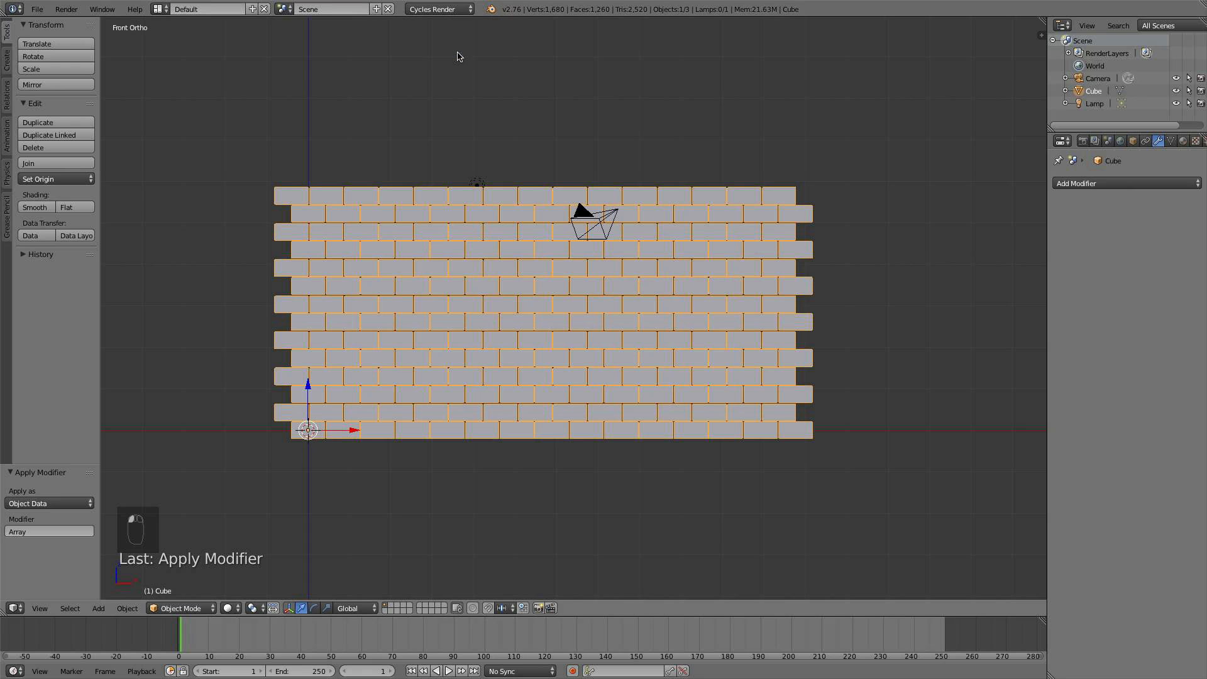
middle_click_drag(541, 306, 543, 267, "shift")
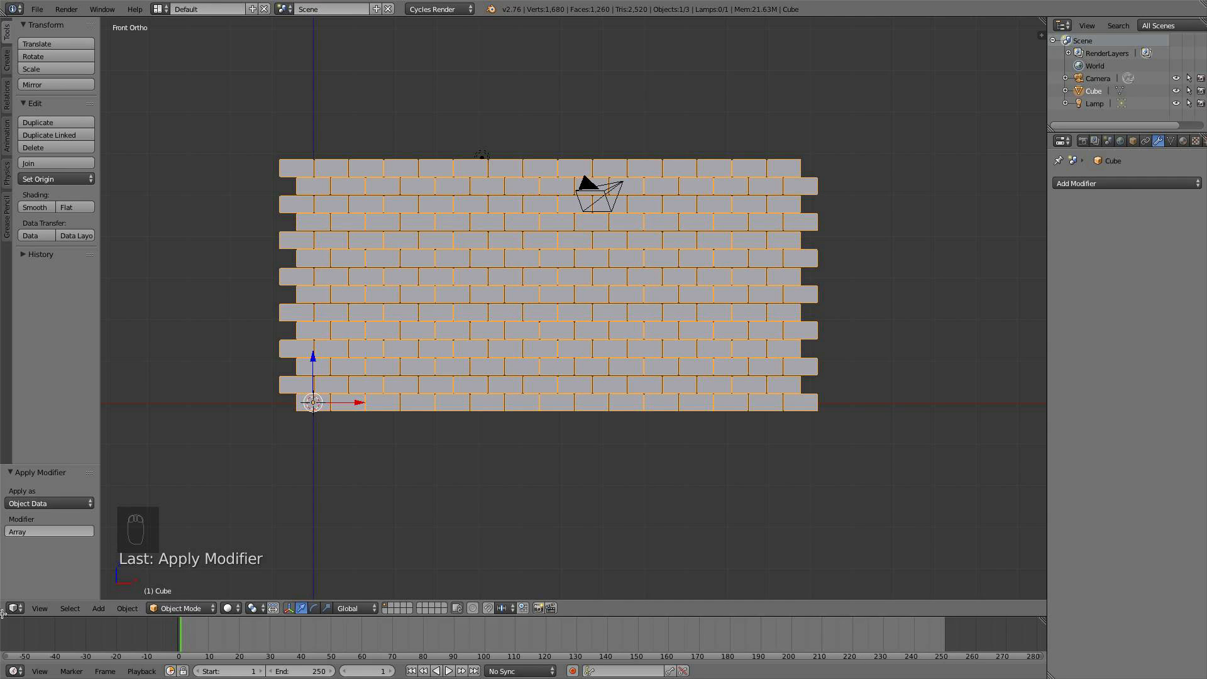
Split the 3D view into two side-by-side areas and make the new narrow one a UV/Image Editor
left_click_drag(105, 611, 362, 571)
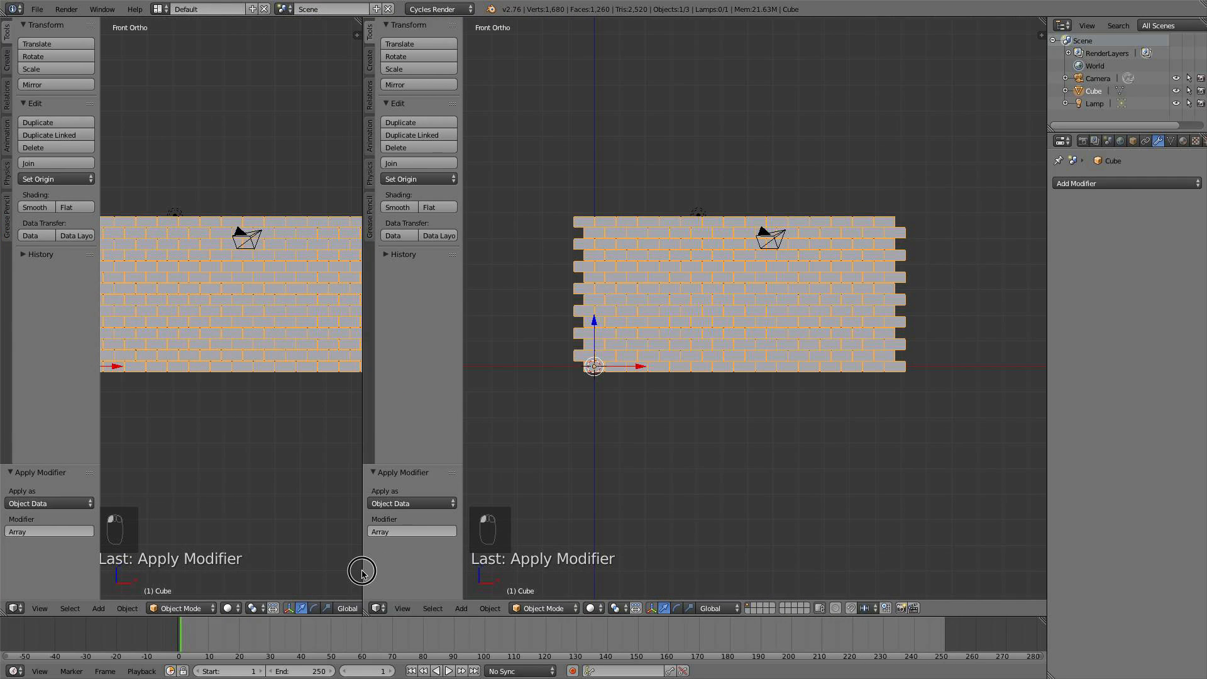
left_click(15, 608)
left_click(69, 510)
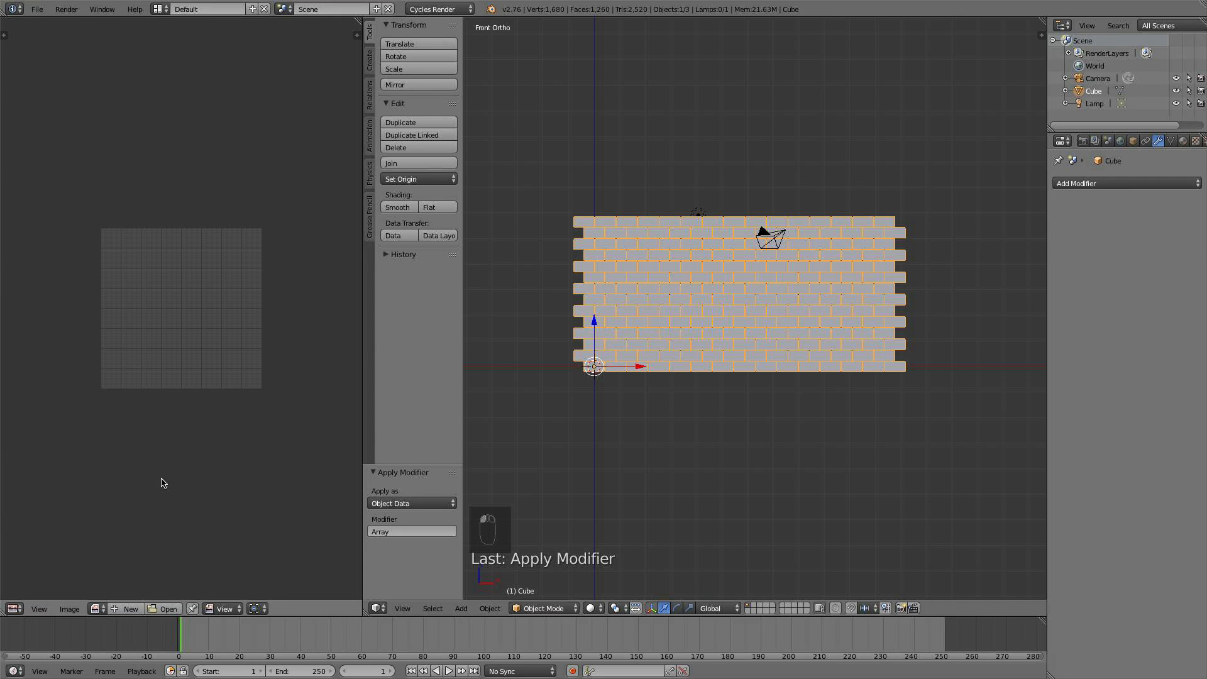
Open the brick texture BrickLargeBrown0016_1_L.jpg in the image editor and inspect its brick pattern
left_click(163, 609)
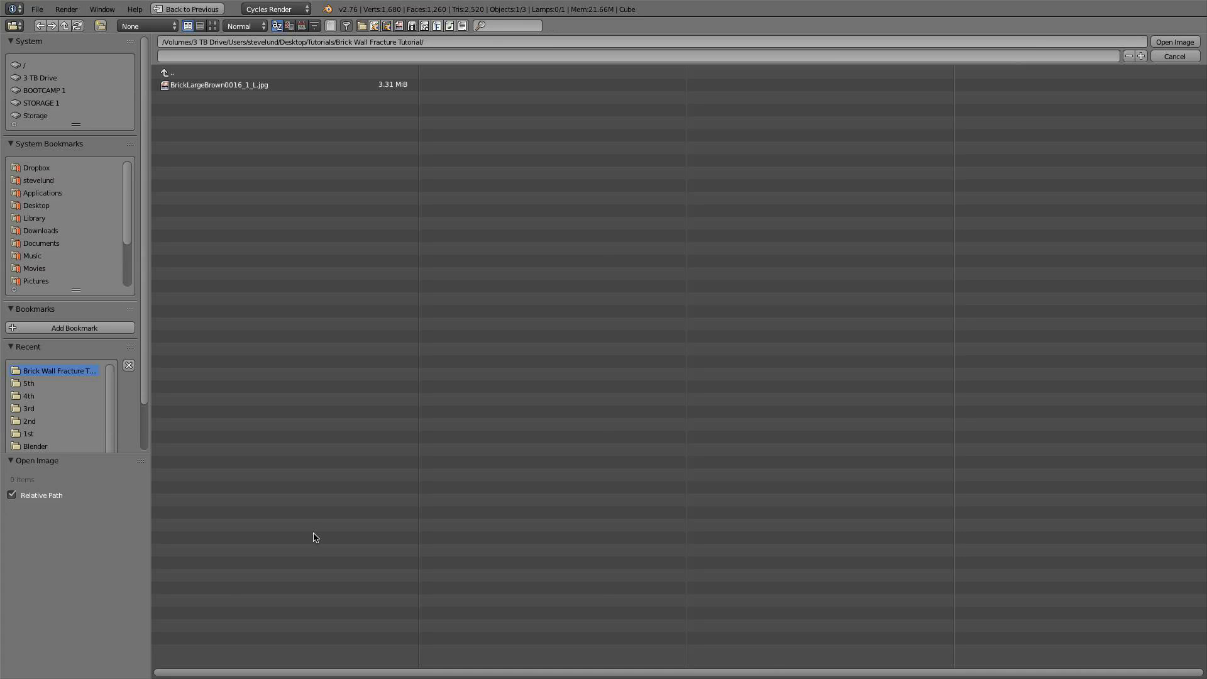
double_click(261, 84)
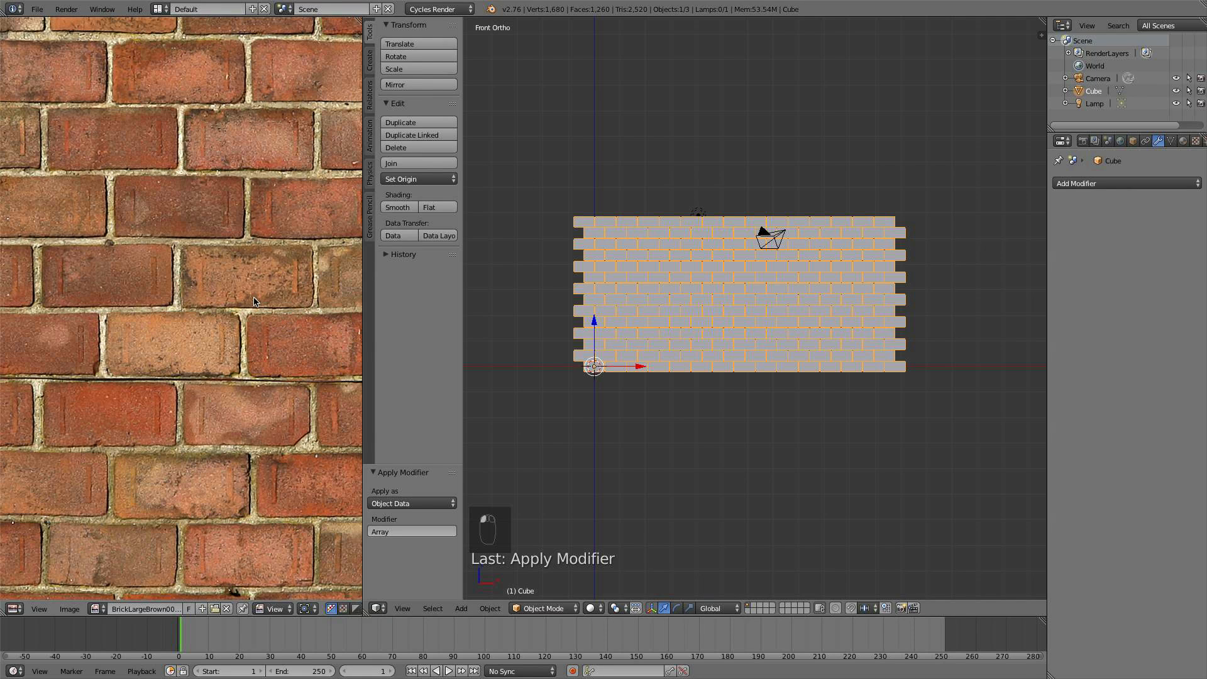
scroll(254, 302, "down", 6)
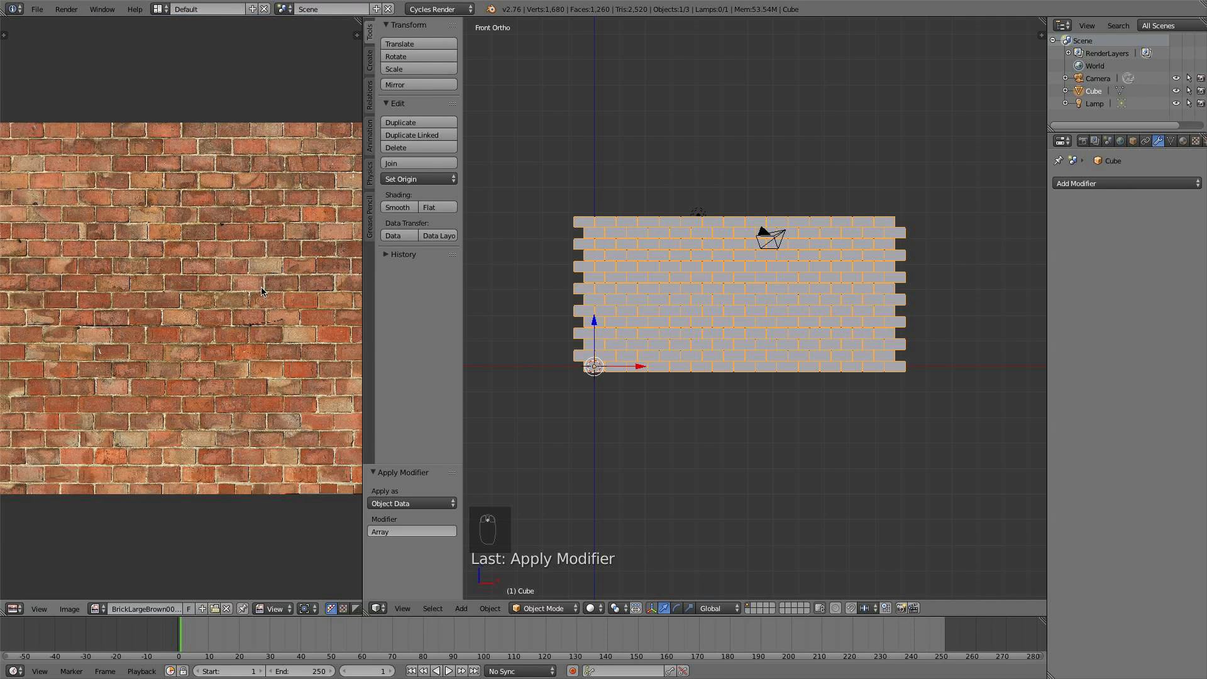
scroll(214, 276, "up", 6)
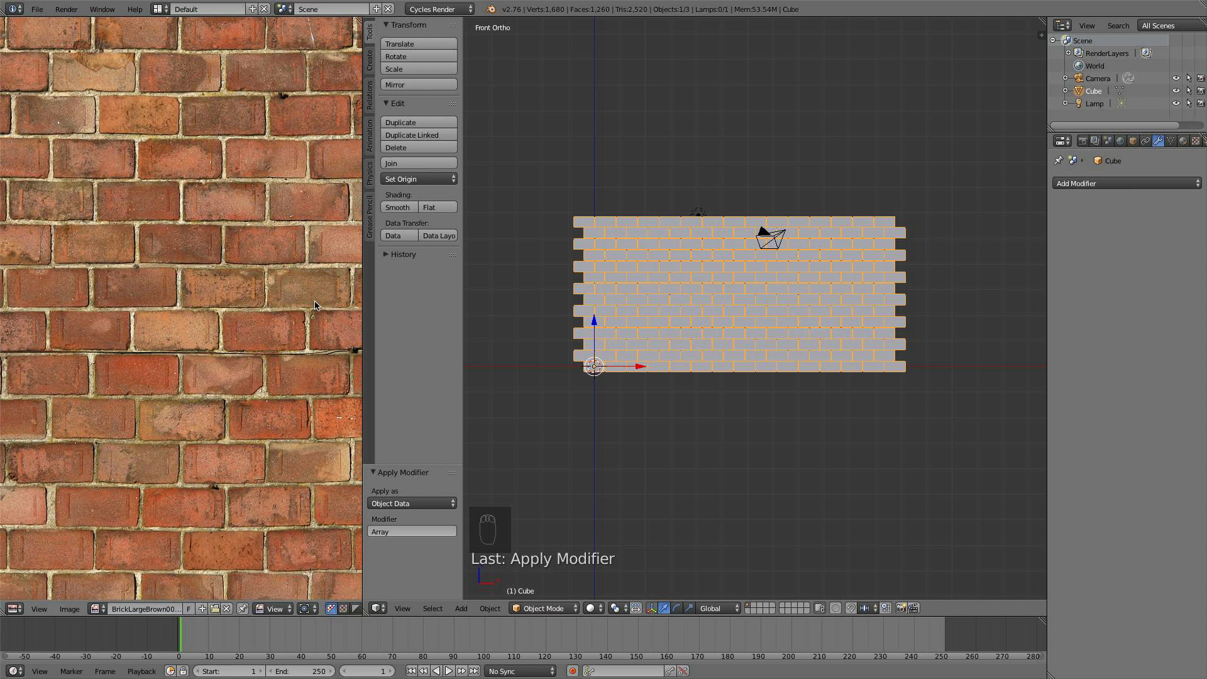
scroll(244, 316, "down", 2)
scroll(244, 315, "down", 3)
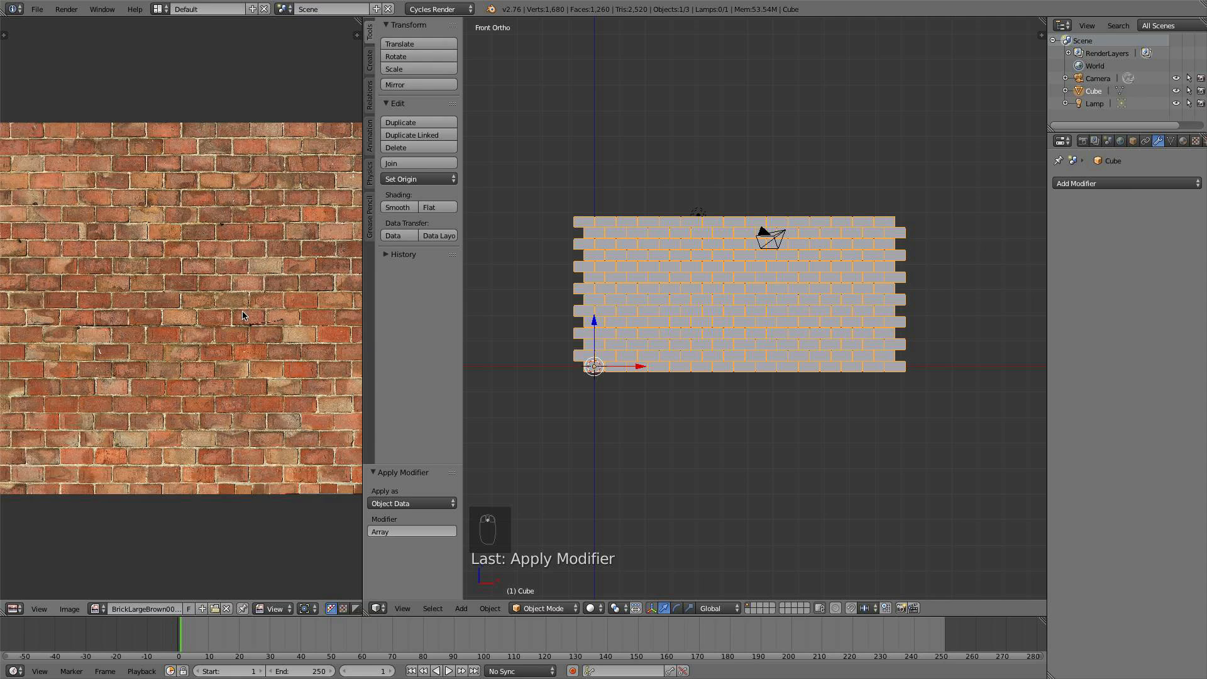
Select the wall's entire mesh in Edit Mode and unwrap it from the front with Project From View
scroll(742, 309, "up", 2)
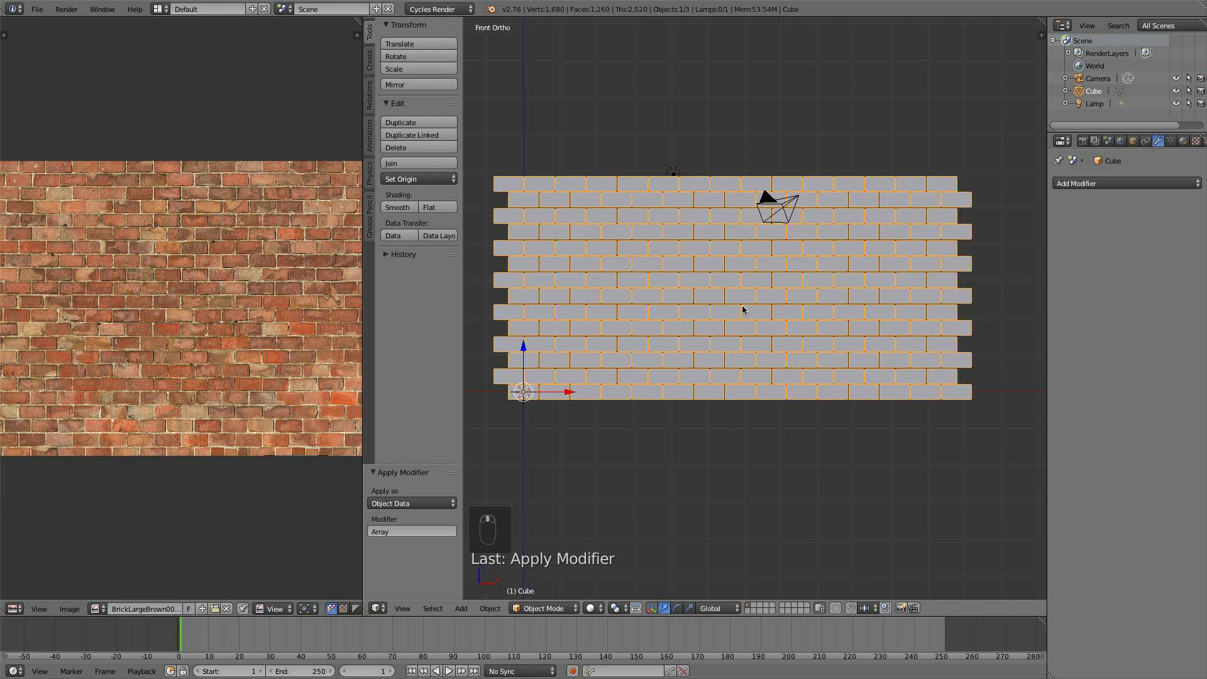
key("Tab")
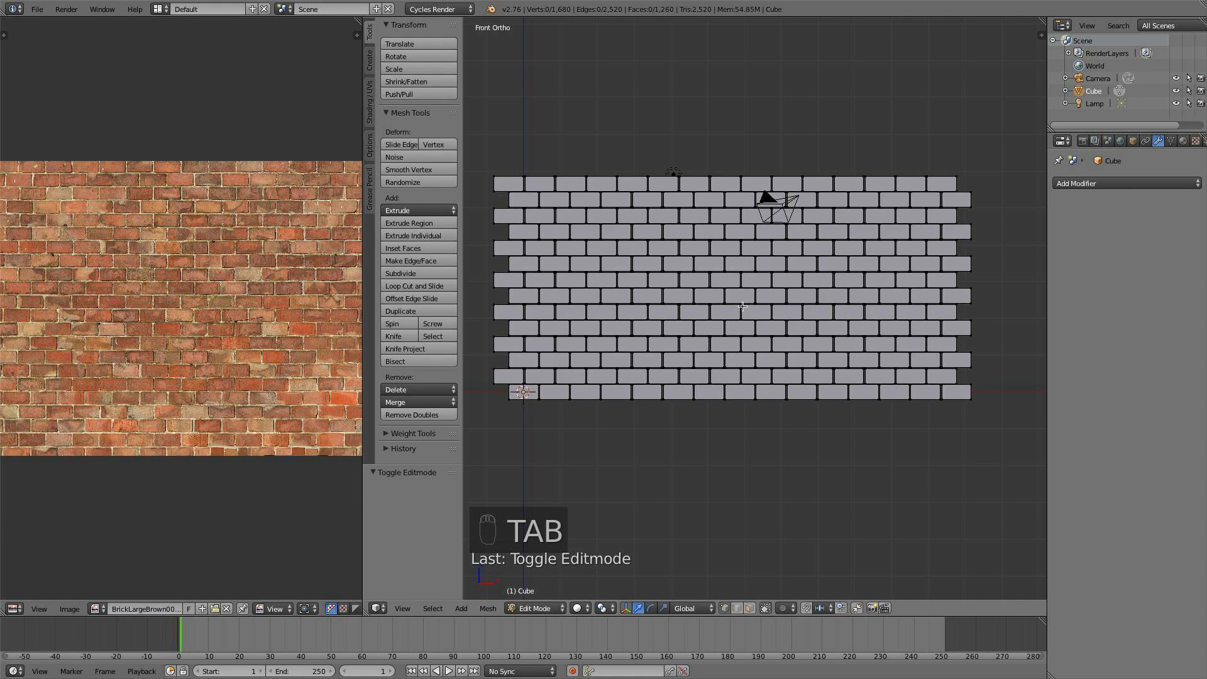
key("a")
key("a")
key("y")
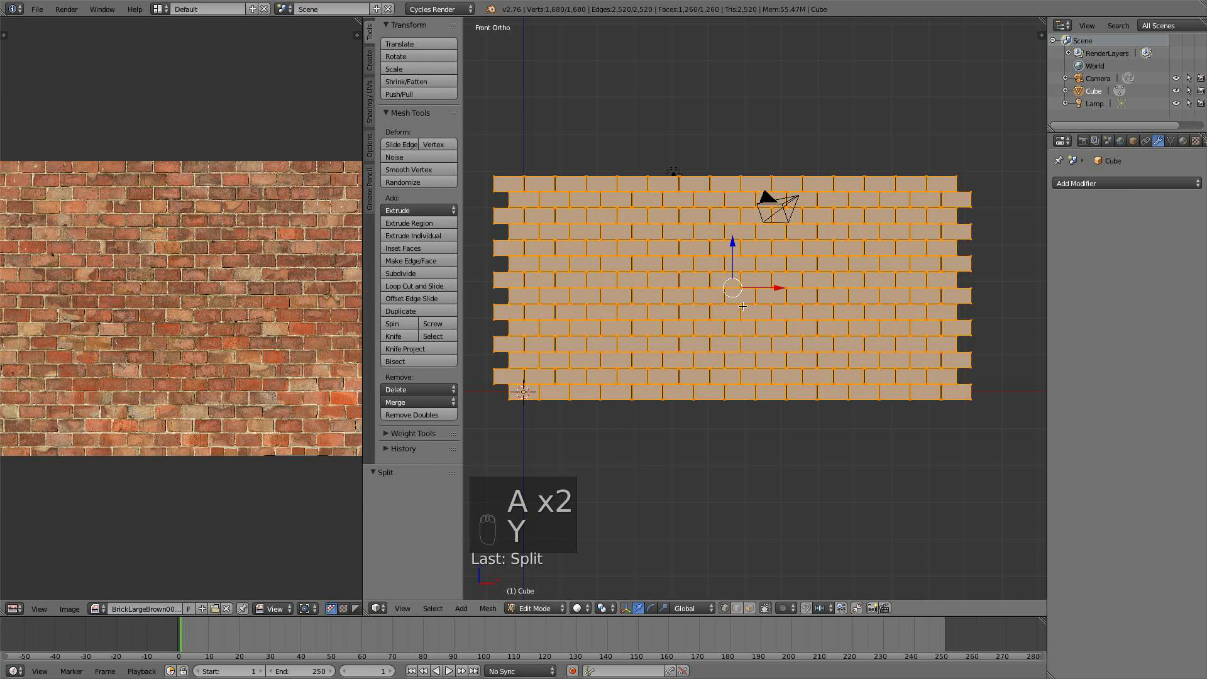
key("Escape")
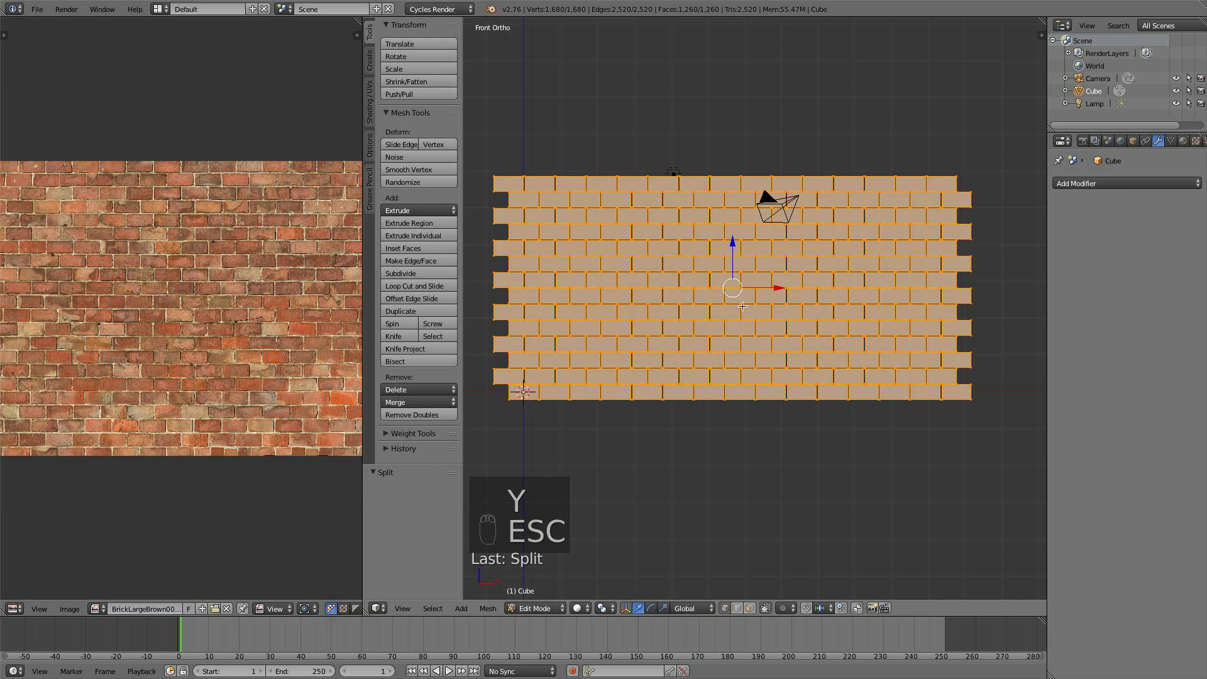
key("u")
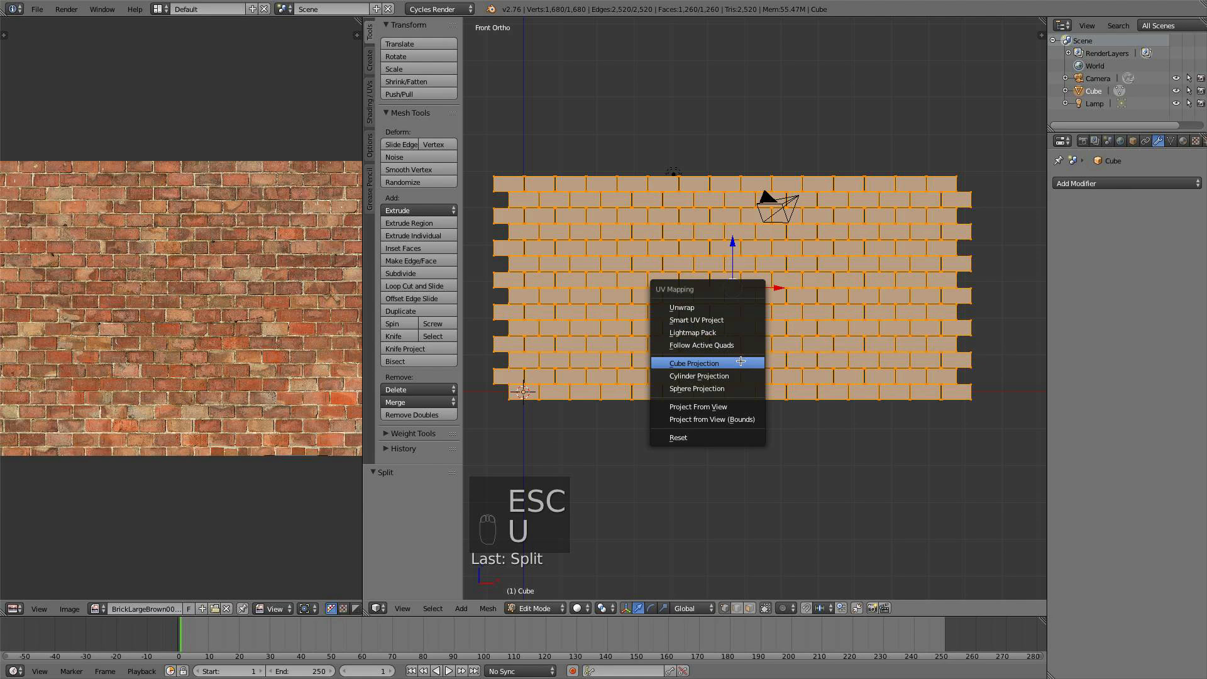
left_click(731, 406)
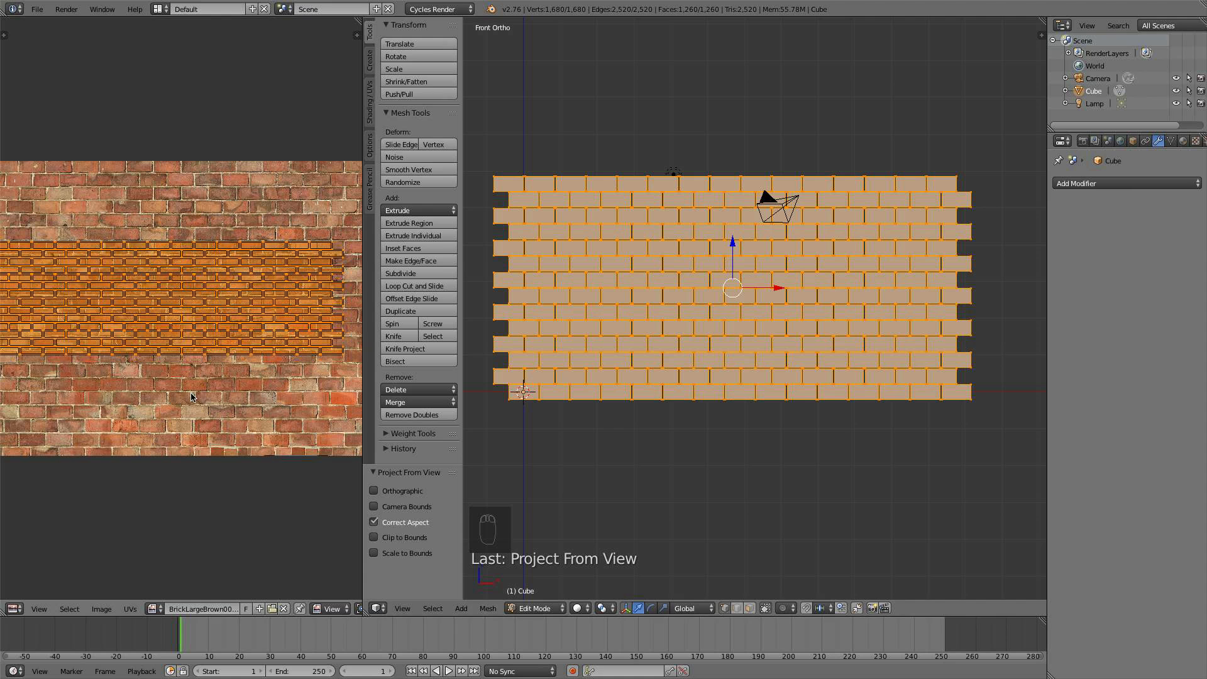
Scale the wall's UVs up by about 1.69 so the brick rows approach the size of those in the texture
scroll(196, 394, "down", 2)
scroll(163, 343, "up", 3)
key("s")
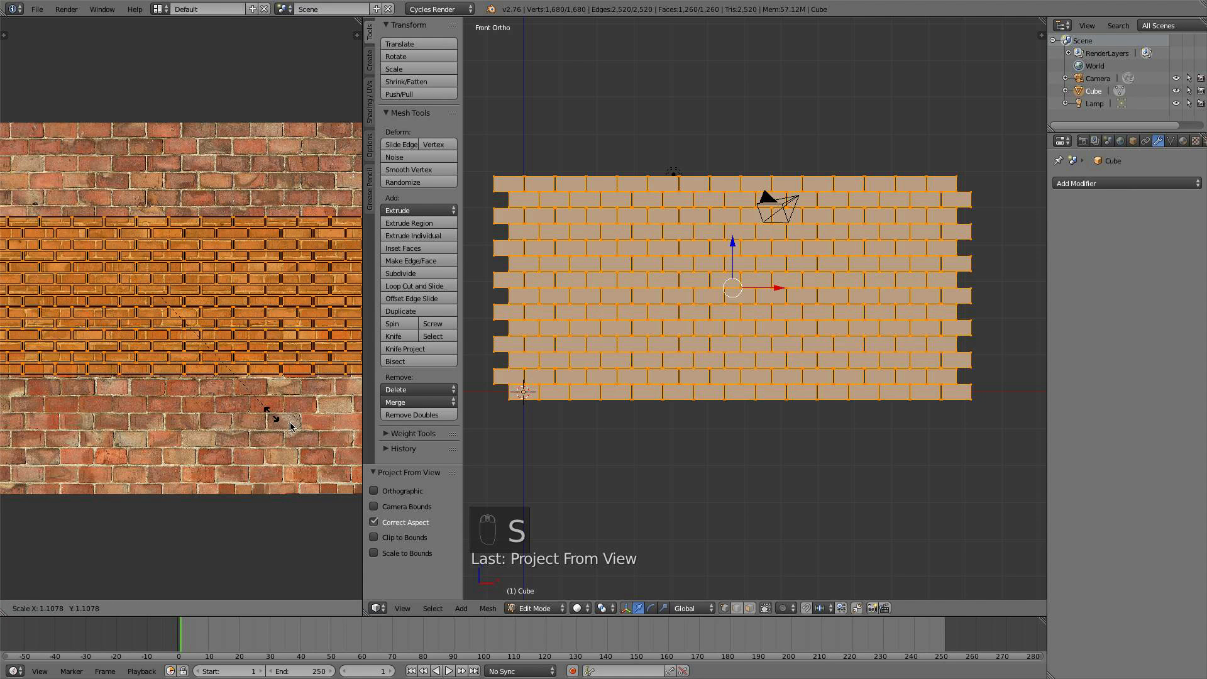
left_click(333, 447)
scroll(225, 328, "up", 4)
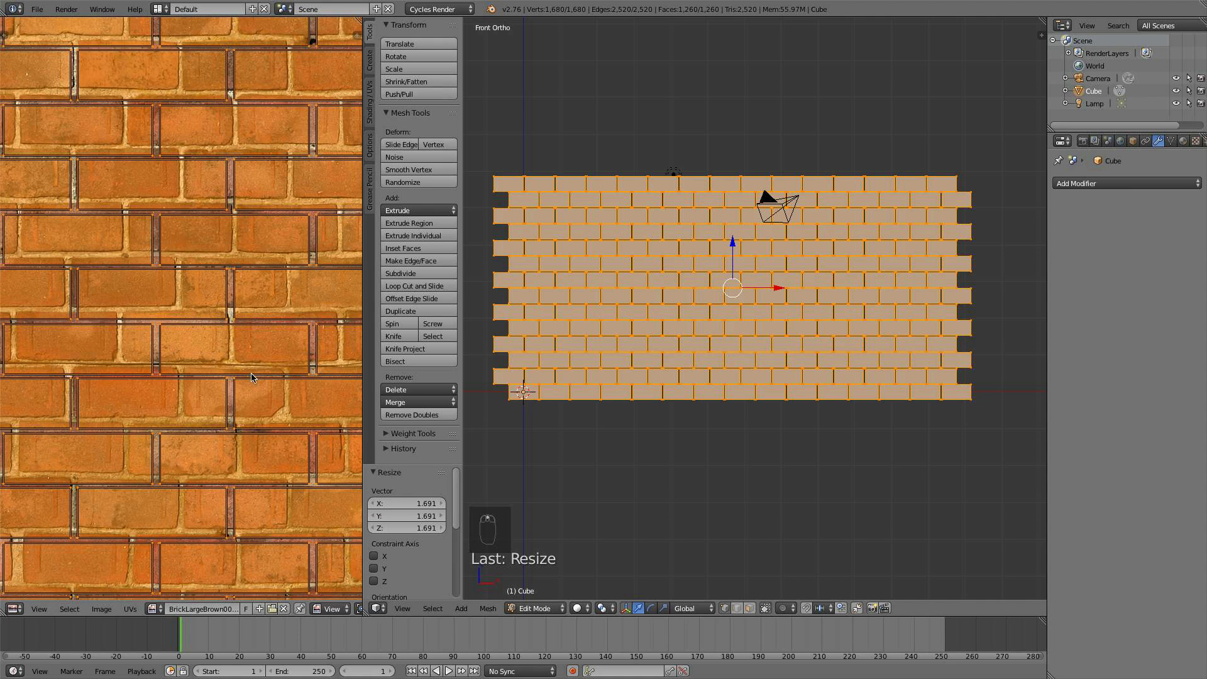
Move the UVs about -0.017 on X and 0.009 on Y to align the rows with the texture's mortar lines
scroll(252, 377, "up", 2)
key("g")
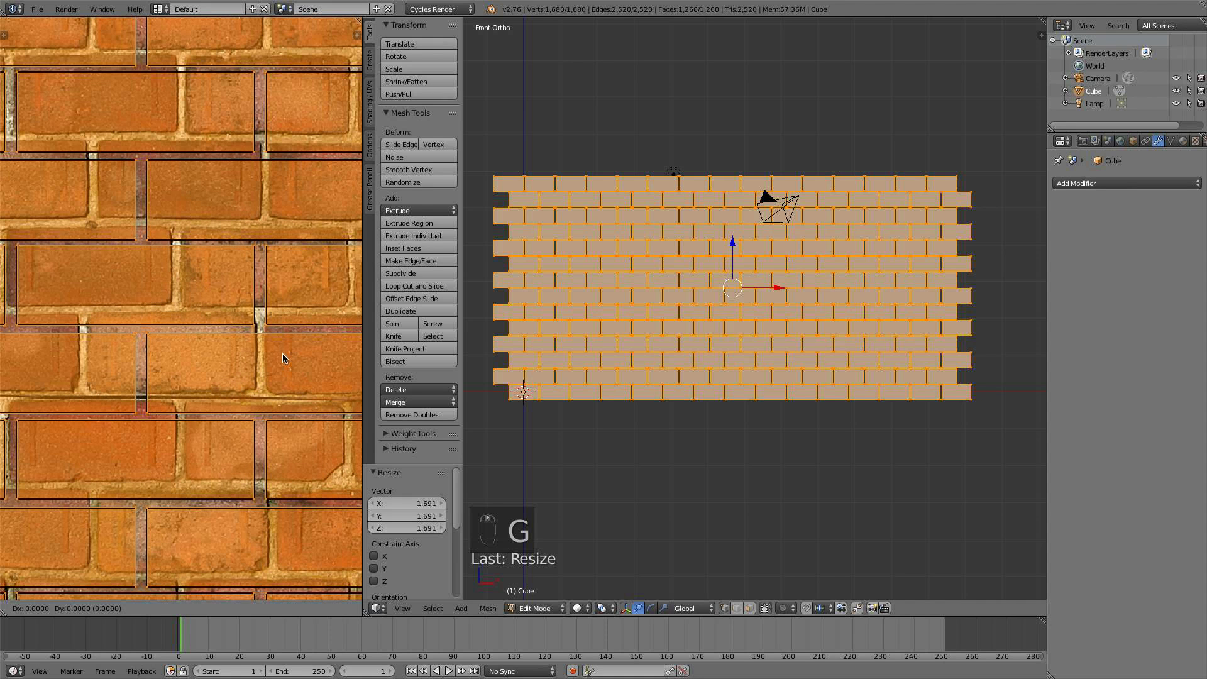
left_click(205, 336)
scroll(208, 333, "down", 1)
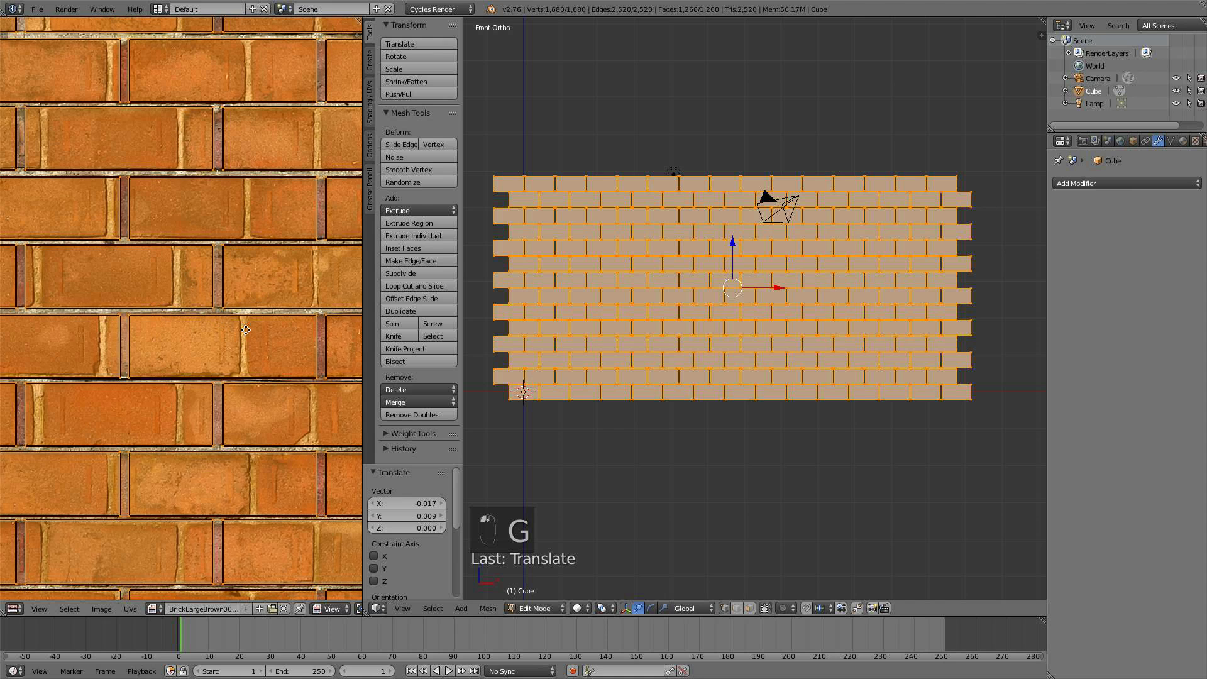
middle_click_drag(248, 330, 274, 333)
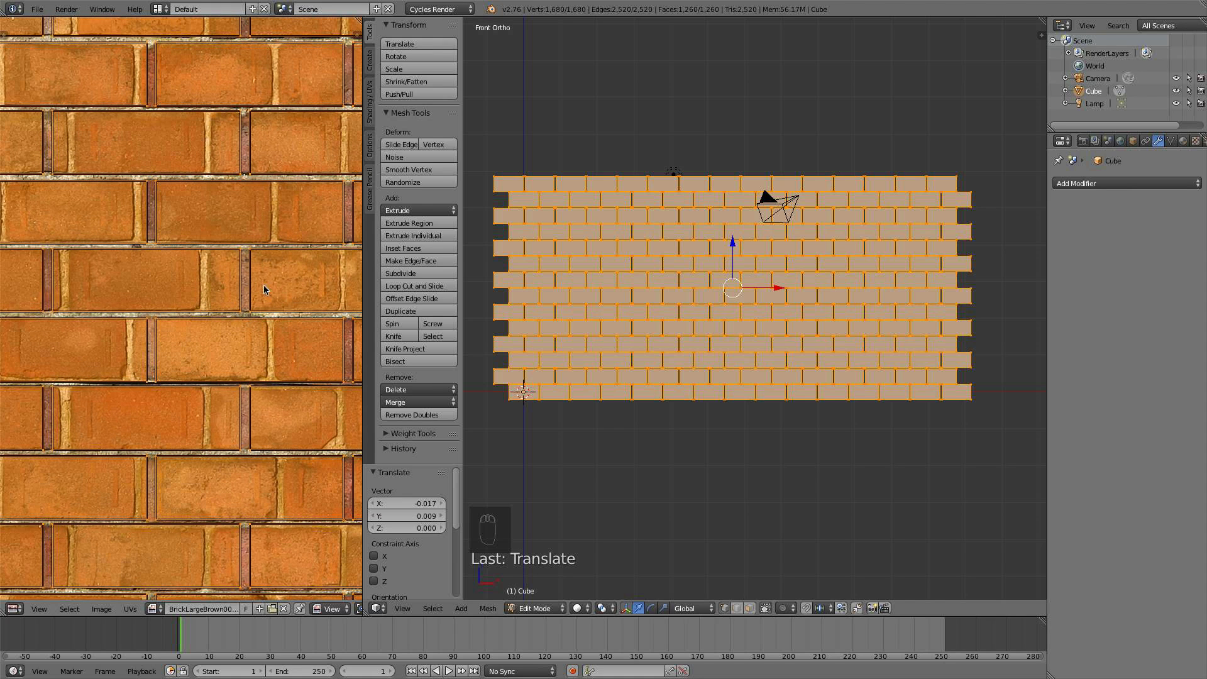
Scale the UVs along X to about 0.717 so the brick widths match the texture's bricks
key("s")
key("x")
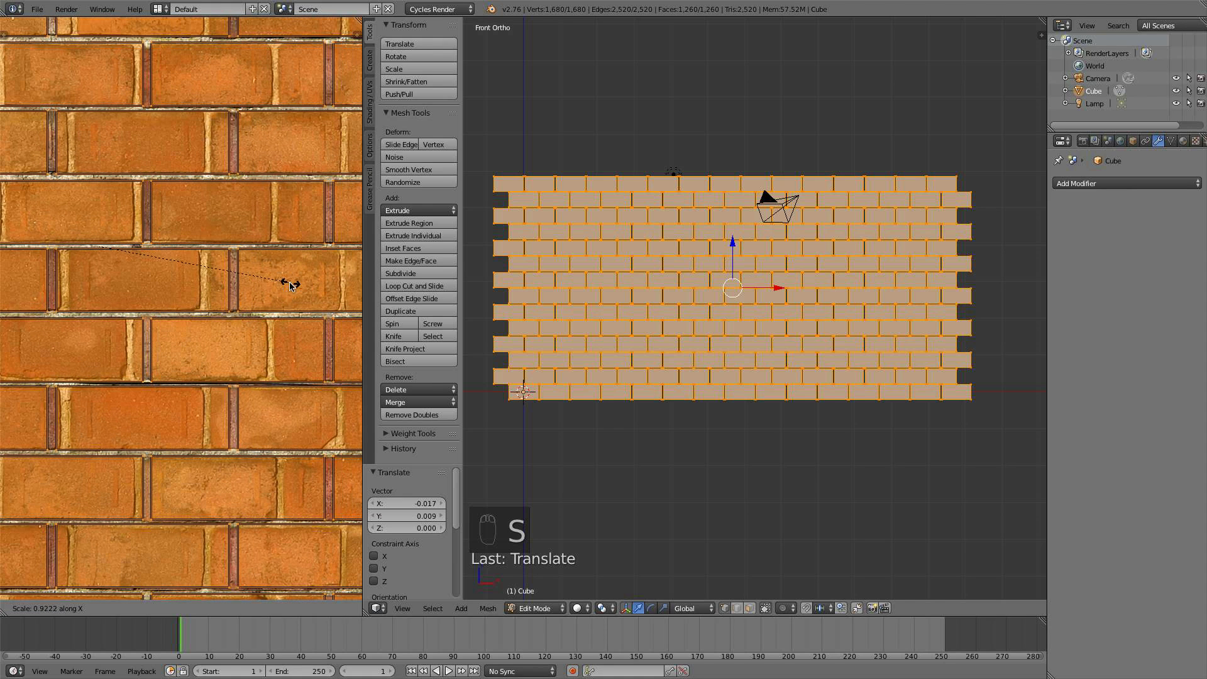
left_click(245, 280)
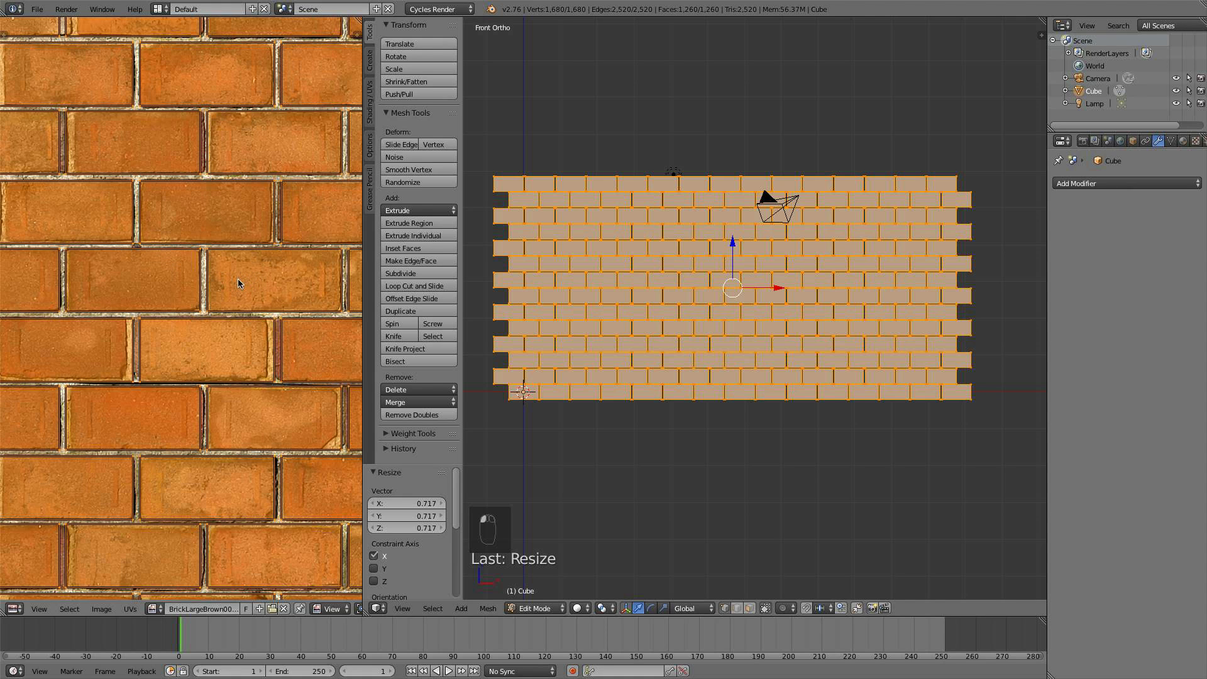
scroll(176, 204, "up", 2)
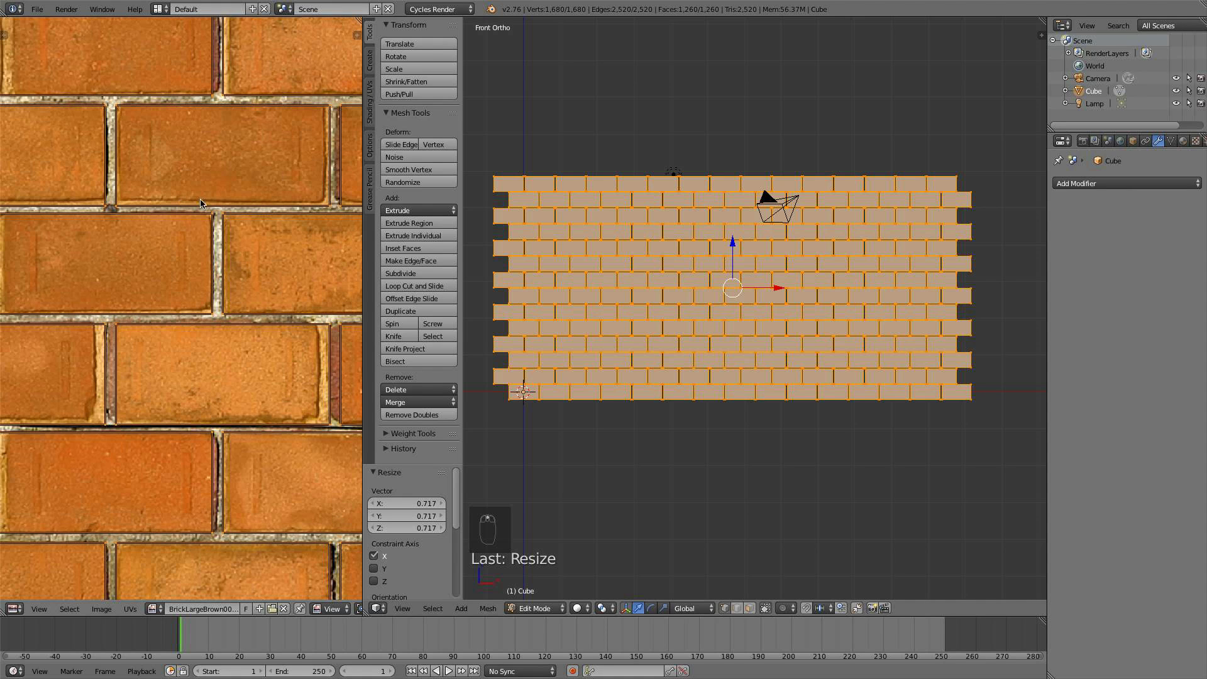
Scale the wall's UVs along X by about 0.978 and shift them about -0.0003 on X towards the texture's vertical mortar joints
scroll(256, 225, "down", 2)
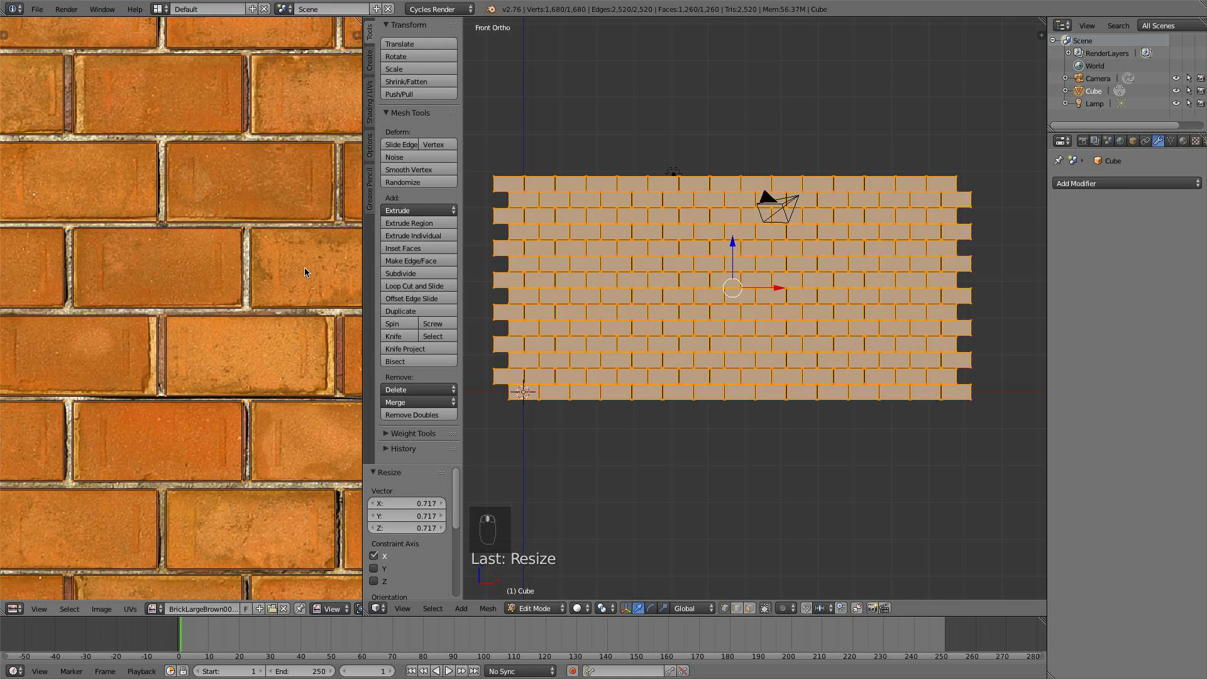
key("s")
key("x")
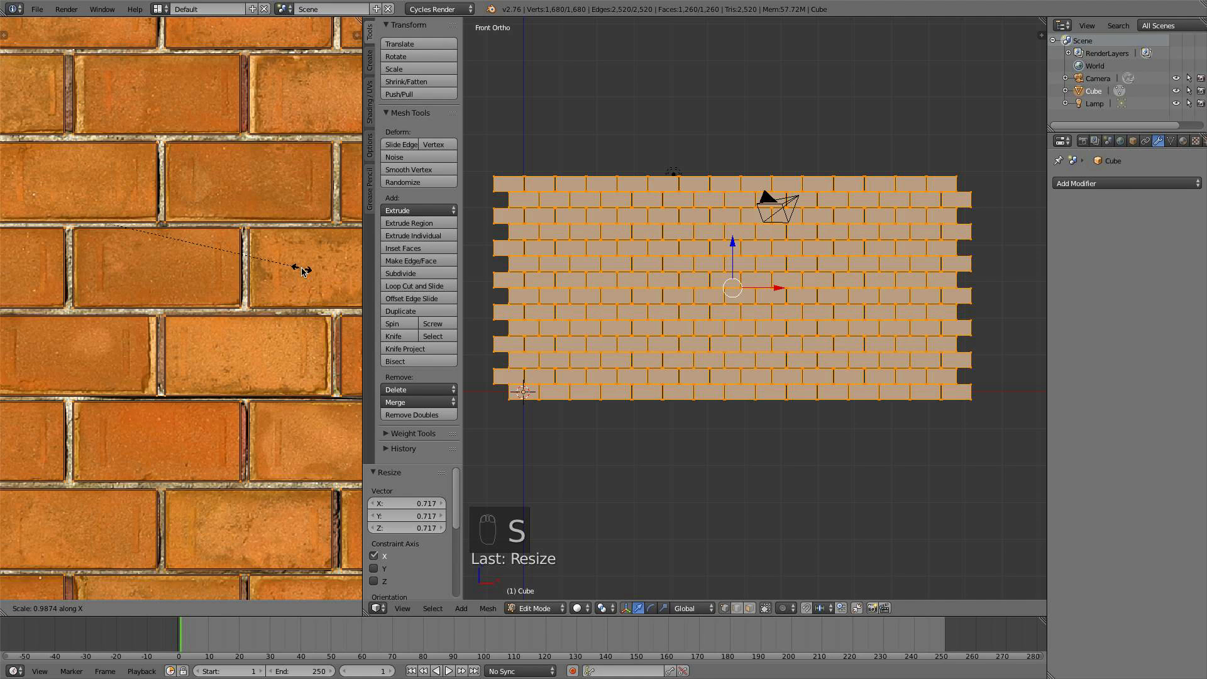
left_click(299, 269)
key("g")
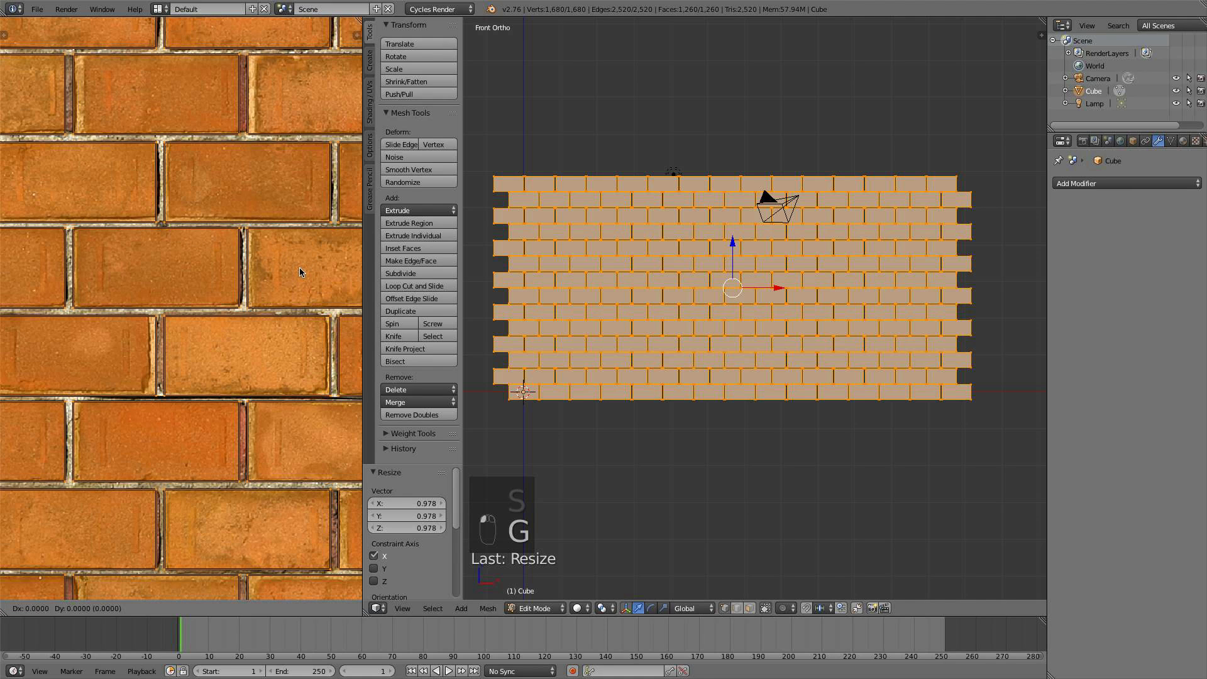
key("x")
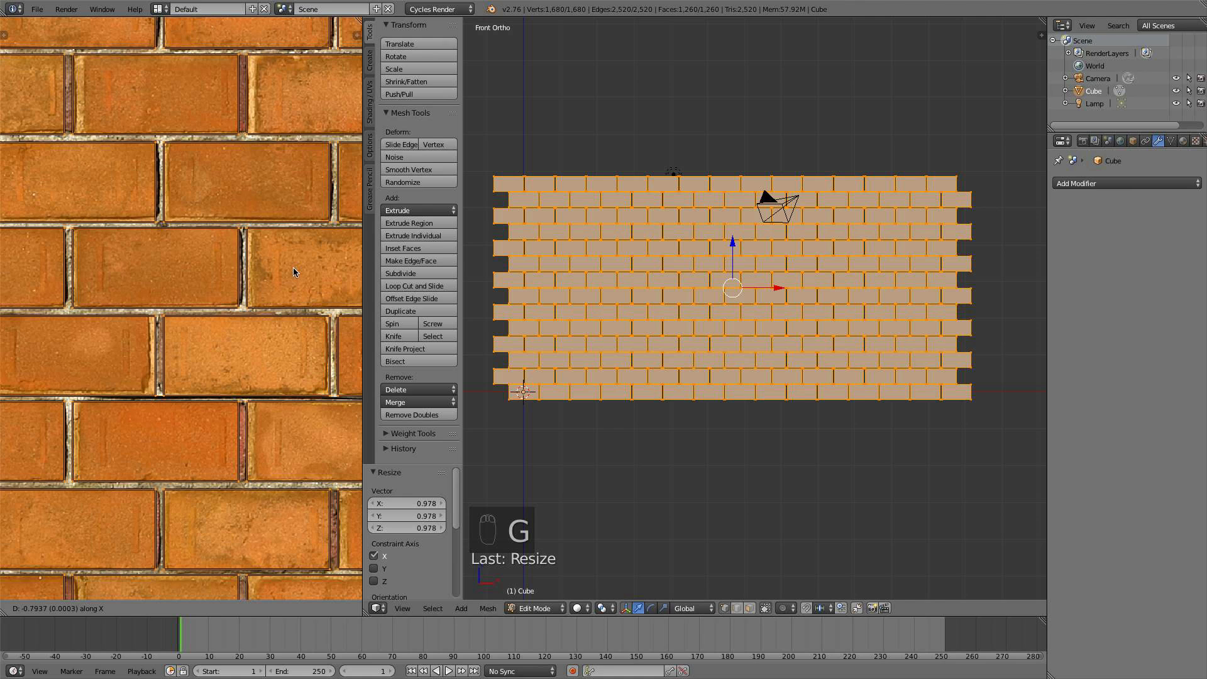
left_click(293, 267)
Scale the UVs along X by about 0.970 and move them about 0.002 on X to fit the texture's brick edges
key("s")
key("x")
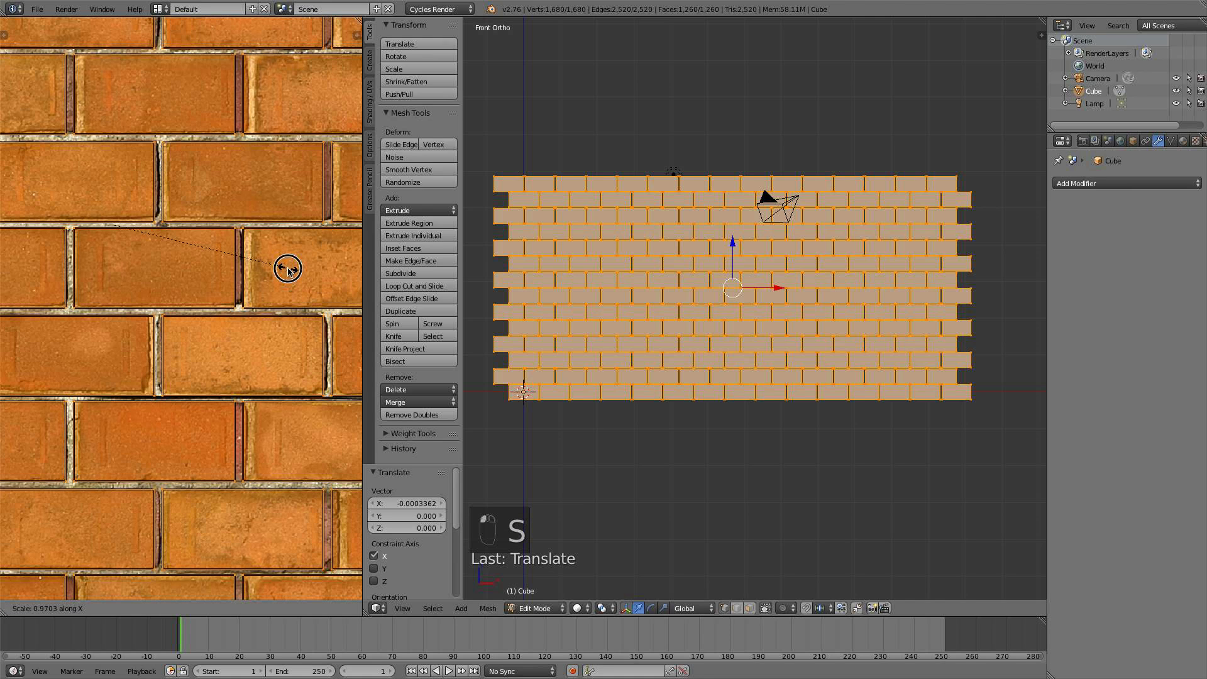
left_click(288, 270)
key("g")
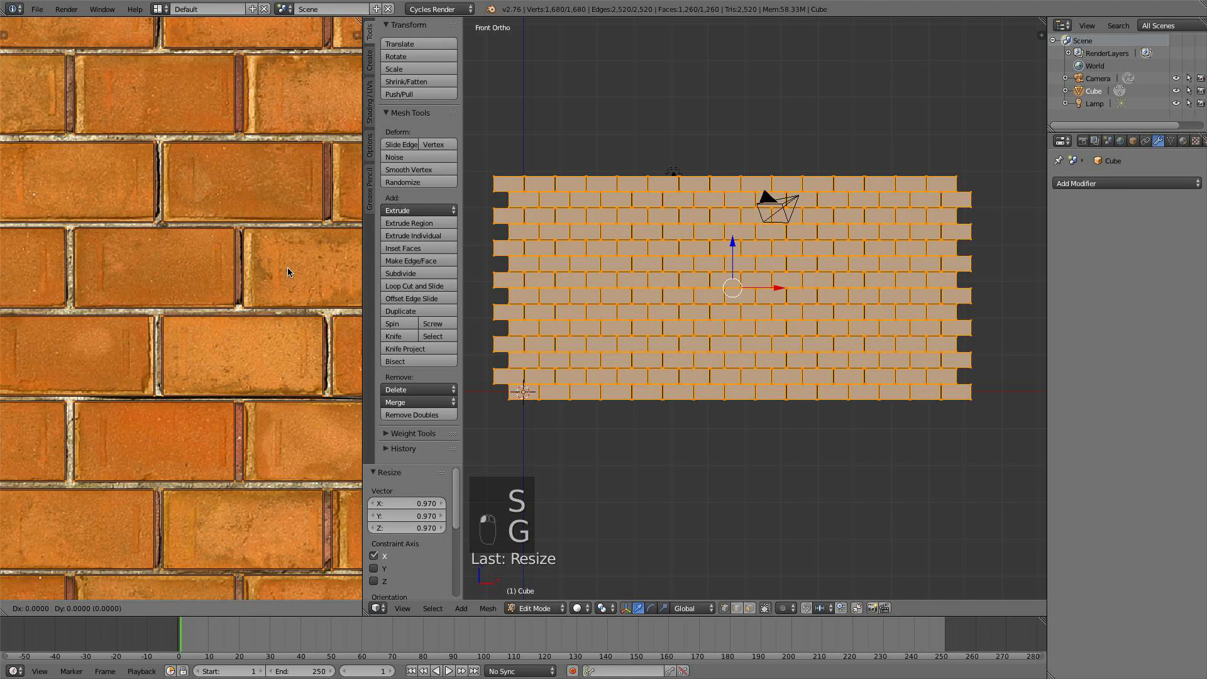
key("x")
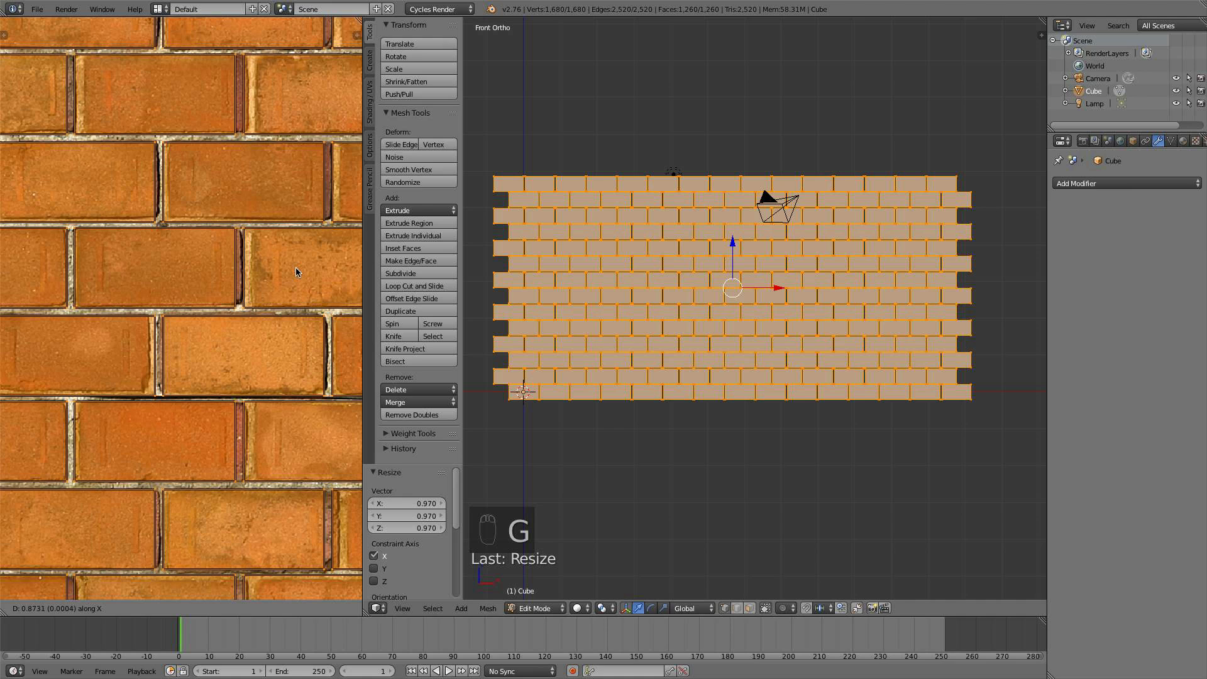
left_click(332, 272)
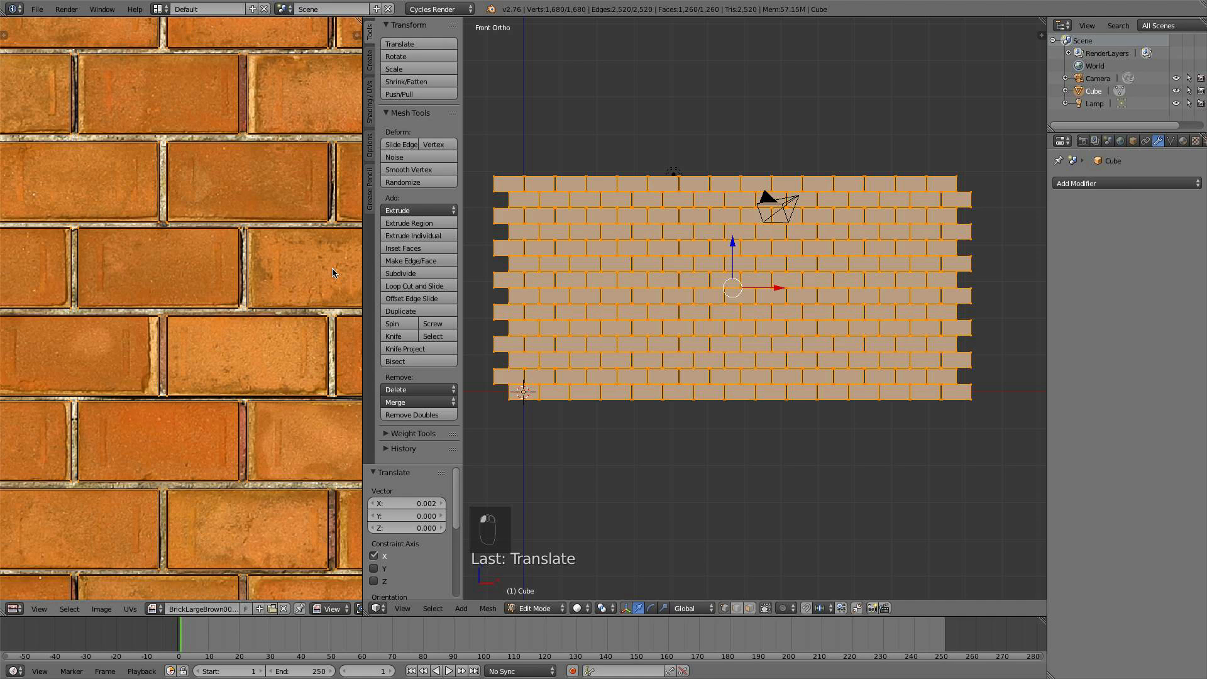
Scale the UVs along X by about 1.038 to widen the bricks to the texture's spacing
key("s")
key("x")
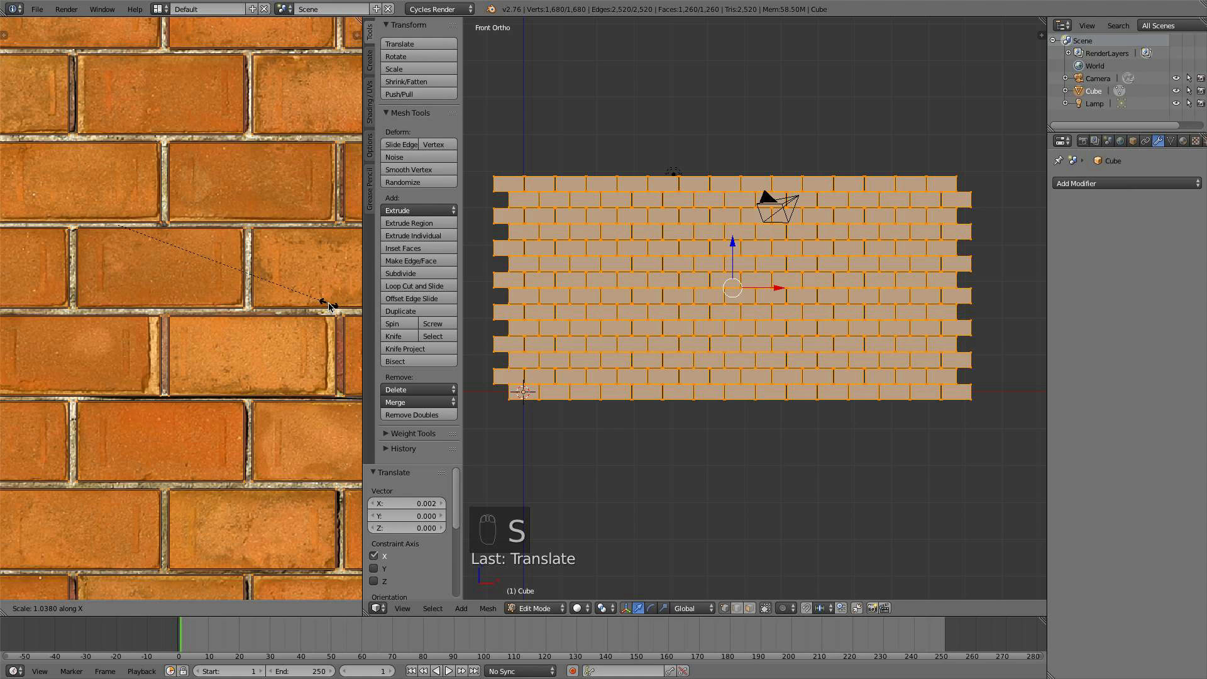
left_click(331, 306)
Shift the UVs slightly in the negative X direction to line up the vertical joints elsewhere on the texture
scroll(218, 306, "down", 3)
middle_click_drag(218, 306, 141, 309)
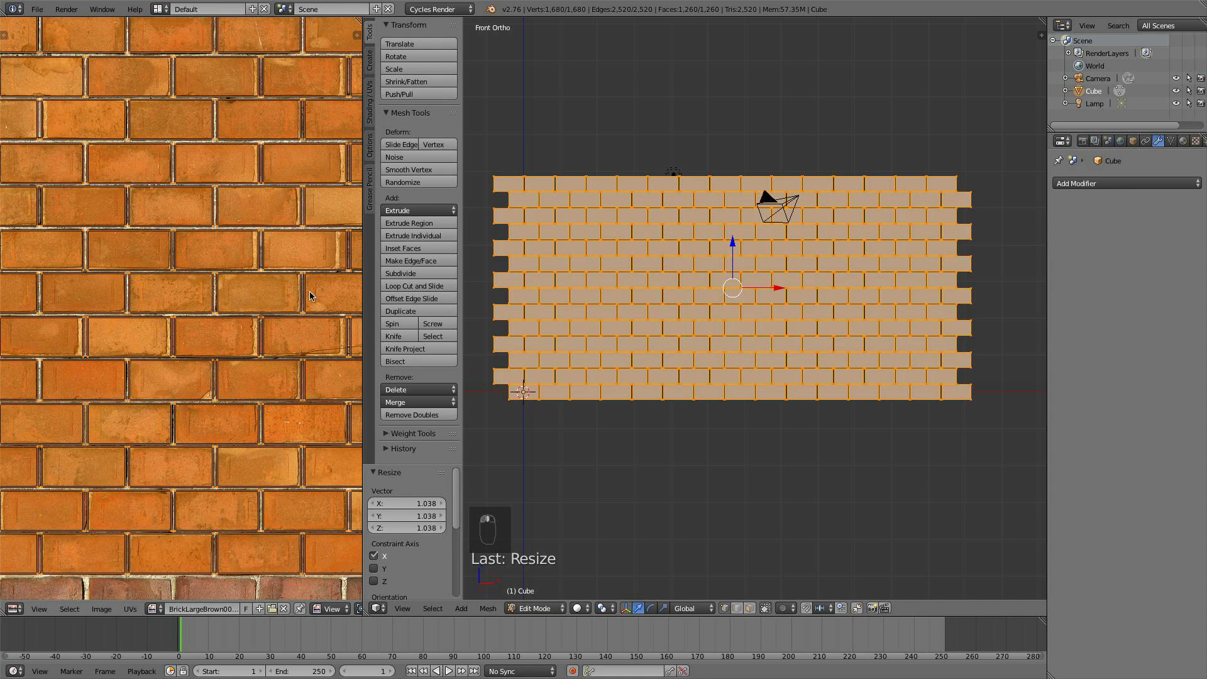
middle_click_drag(310, 292, 255, 330)
scroll(217, 311, "up", 2)
scroll(260, 330, "up", 1)
key("g")
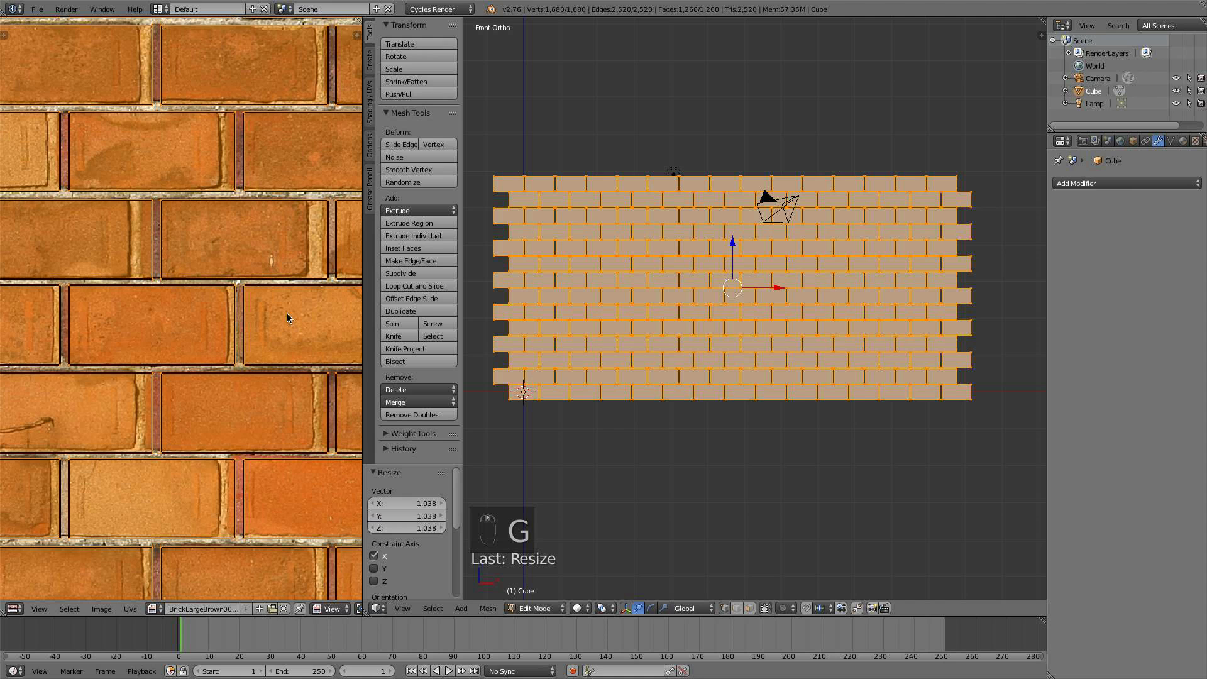
key("x")
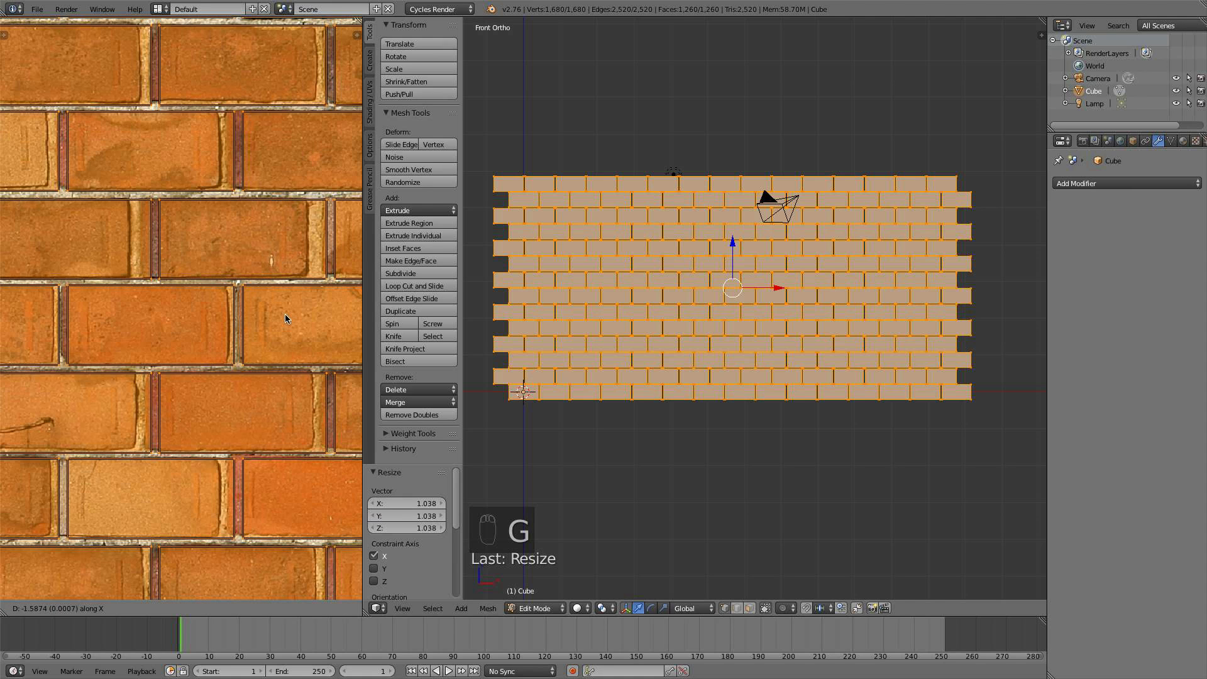
left_click(283, 318)
Reselect all the UVs and scale them along X by about 0.988 to match the photographed bricks
key("a")
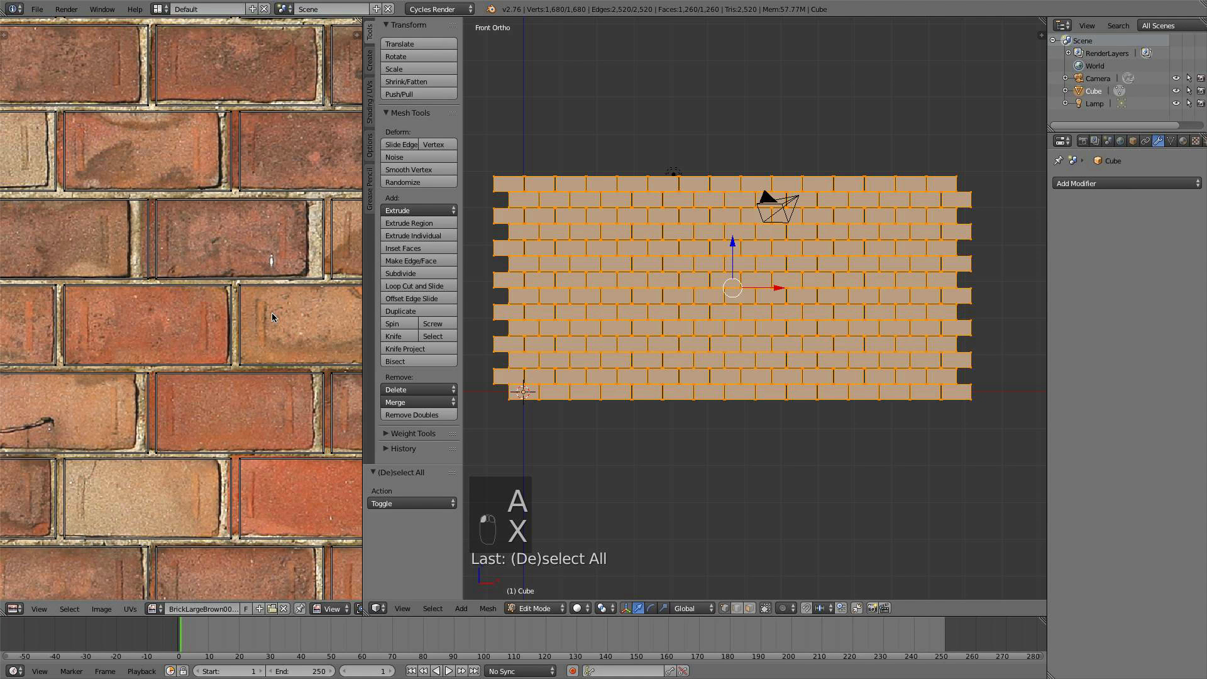
key("a")
key("s")
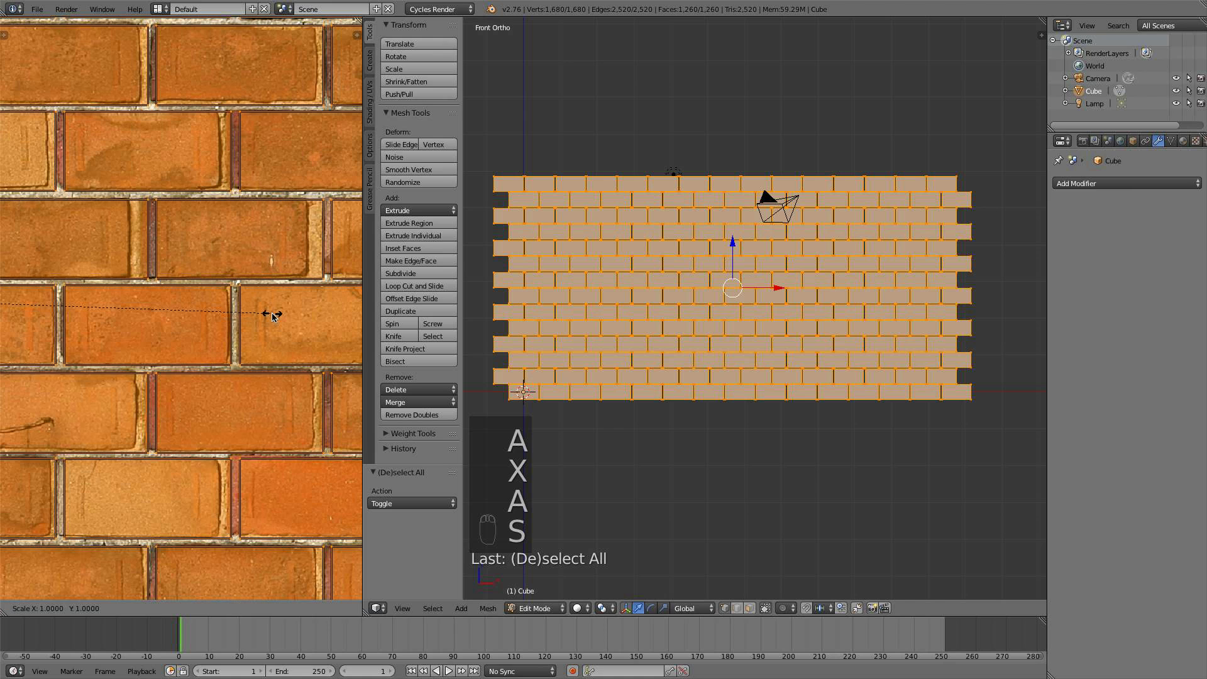
key("x")
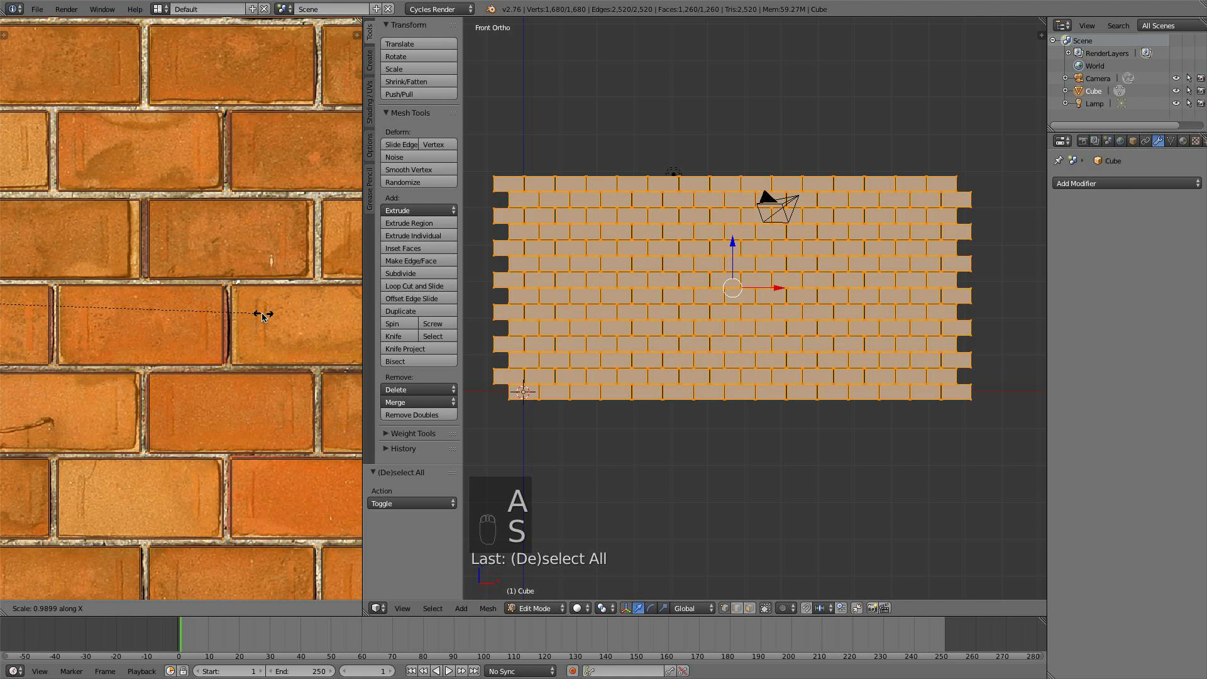
left_click(263, 315)
Fine-tune the UVs at the texture's left edge by moving them about 0.0008 on X and scaling them along X by about 0.998
scroll(263, 315, "down", 2)
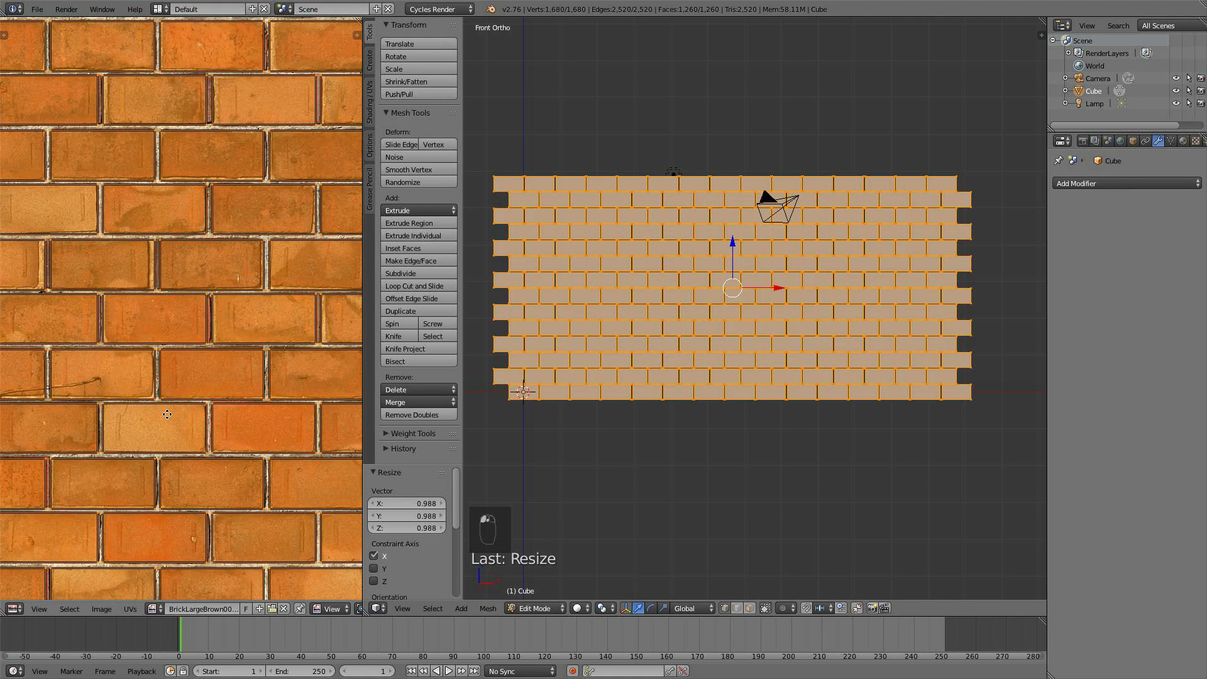
middle_click_drag(167, 414, 150, 520)
middle_click_drag(234, 441, 97, 424)
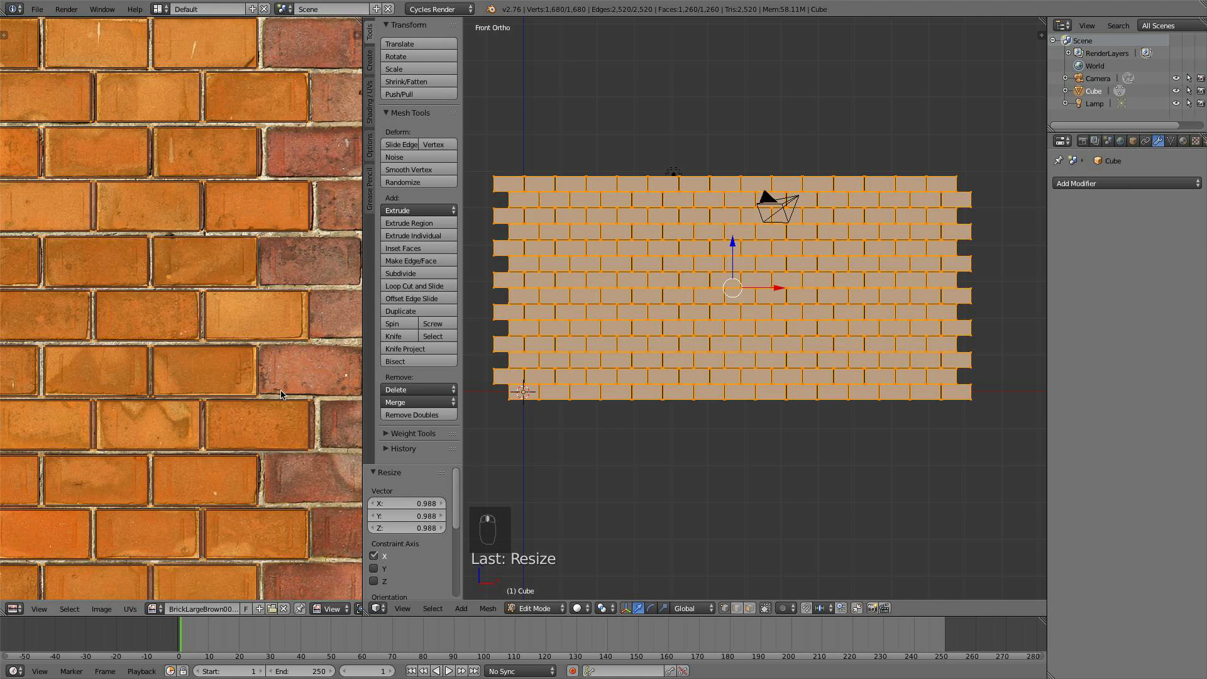
scroll(188, 444, "down", 2)
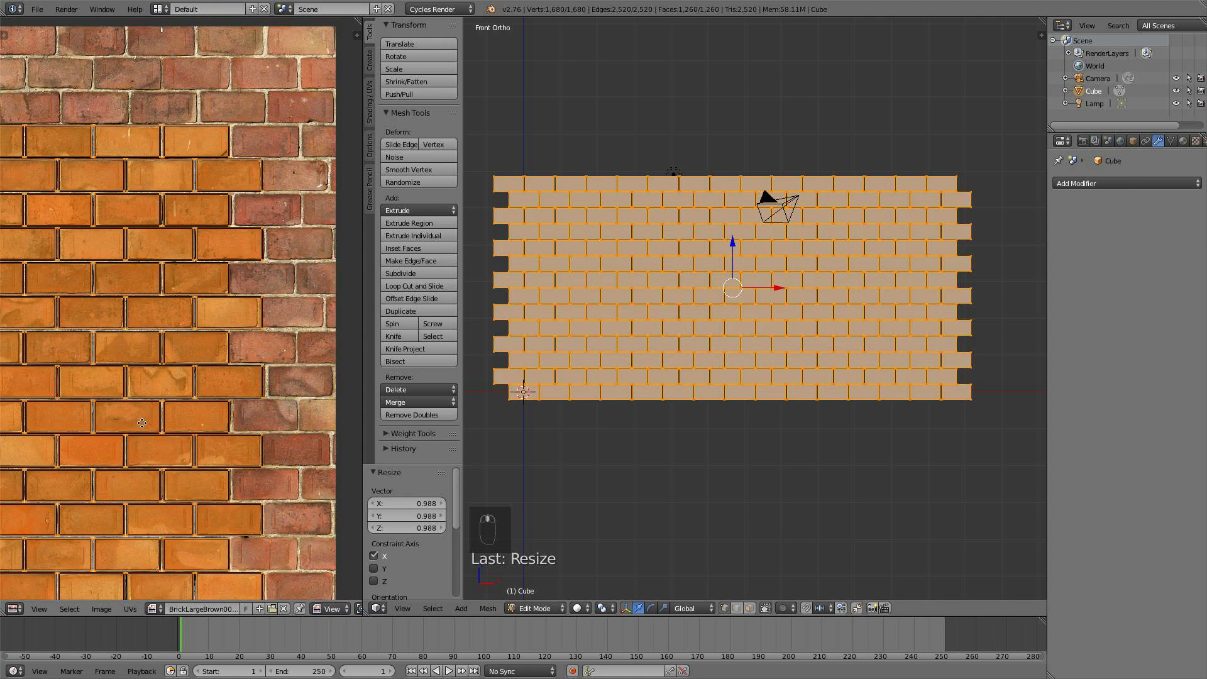
mouse_move(92, 433)
middle_mouse_down()
mouse_move(260, 426)
mouse_move(77, 430)
mouse_move(271, 409)
middle_mouse_up()
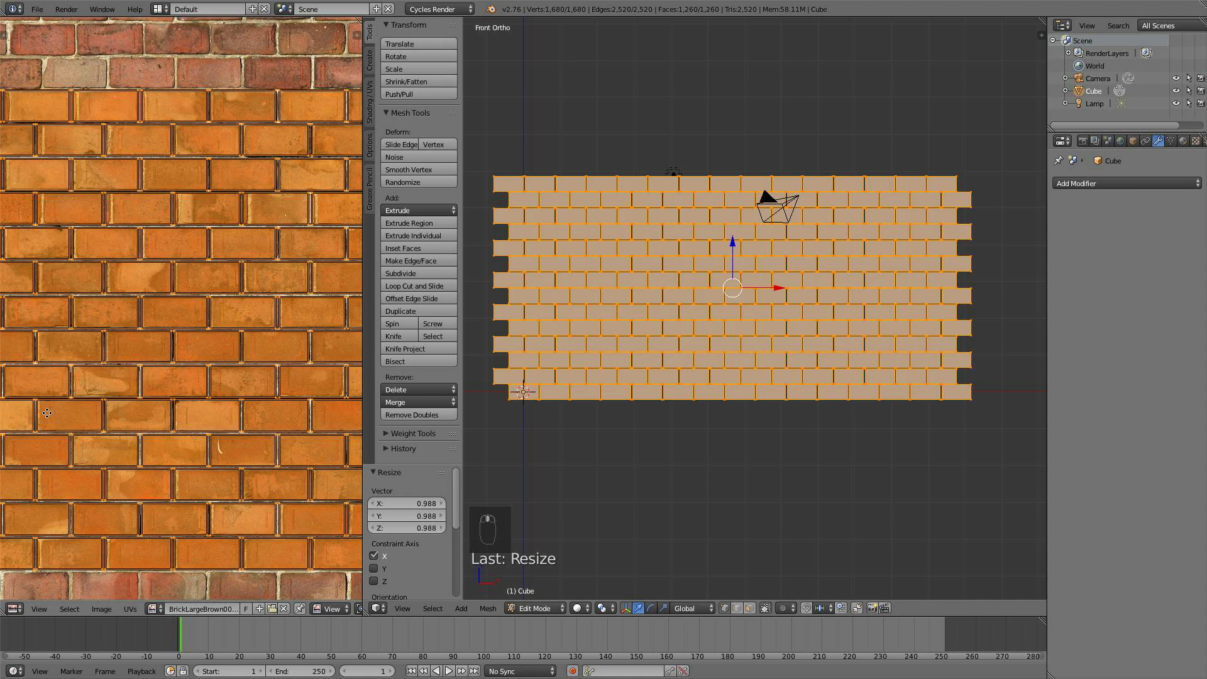
middle_click_drag(47, 413, 237, 401)
middle_click_drag(41, 409, 113, 408)
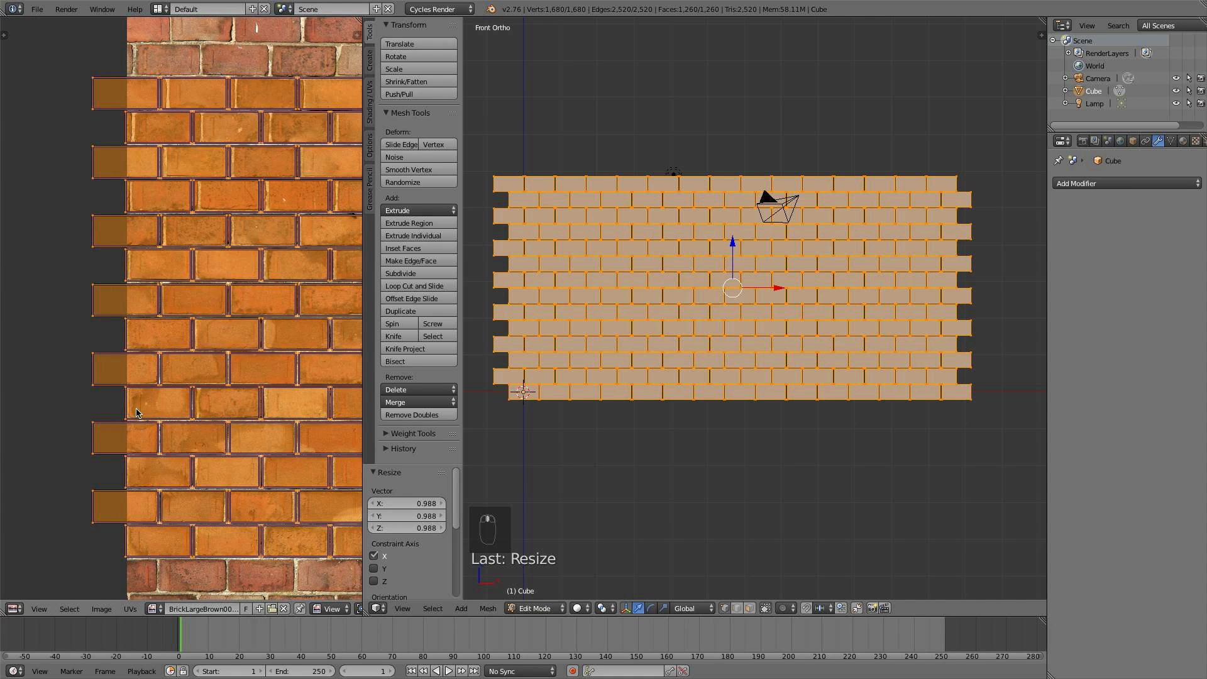
scroll(217, 454, "up", 3)
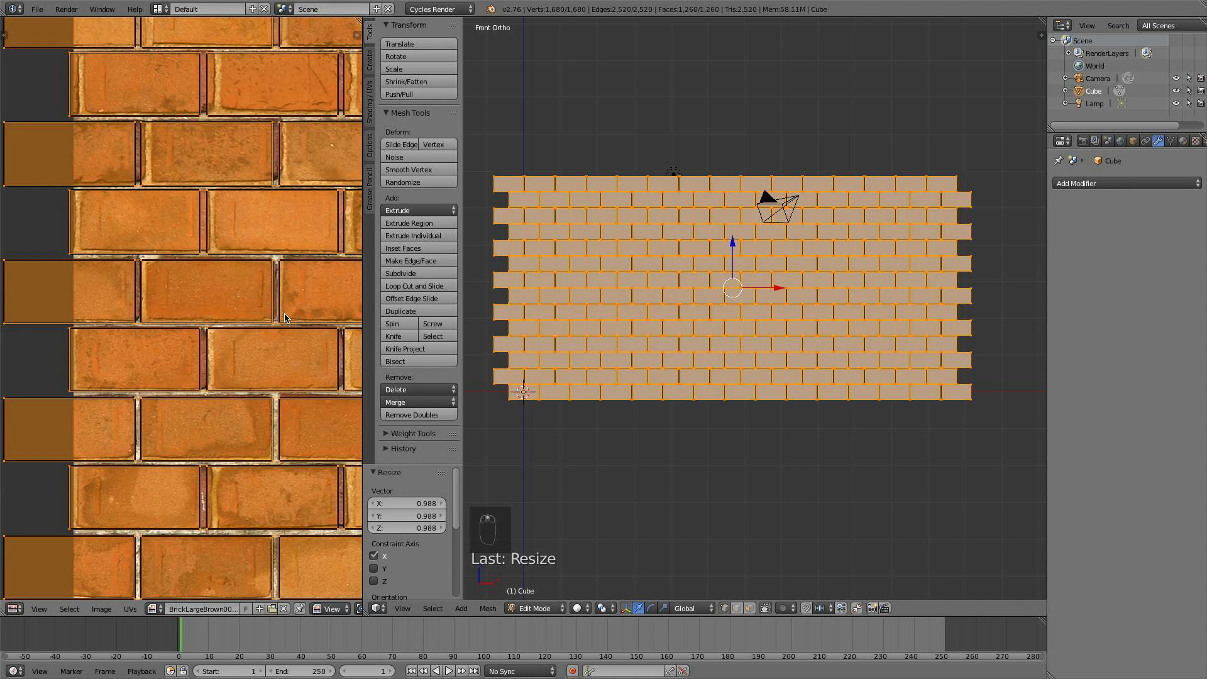
key("g")
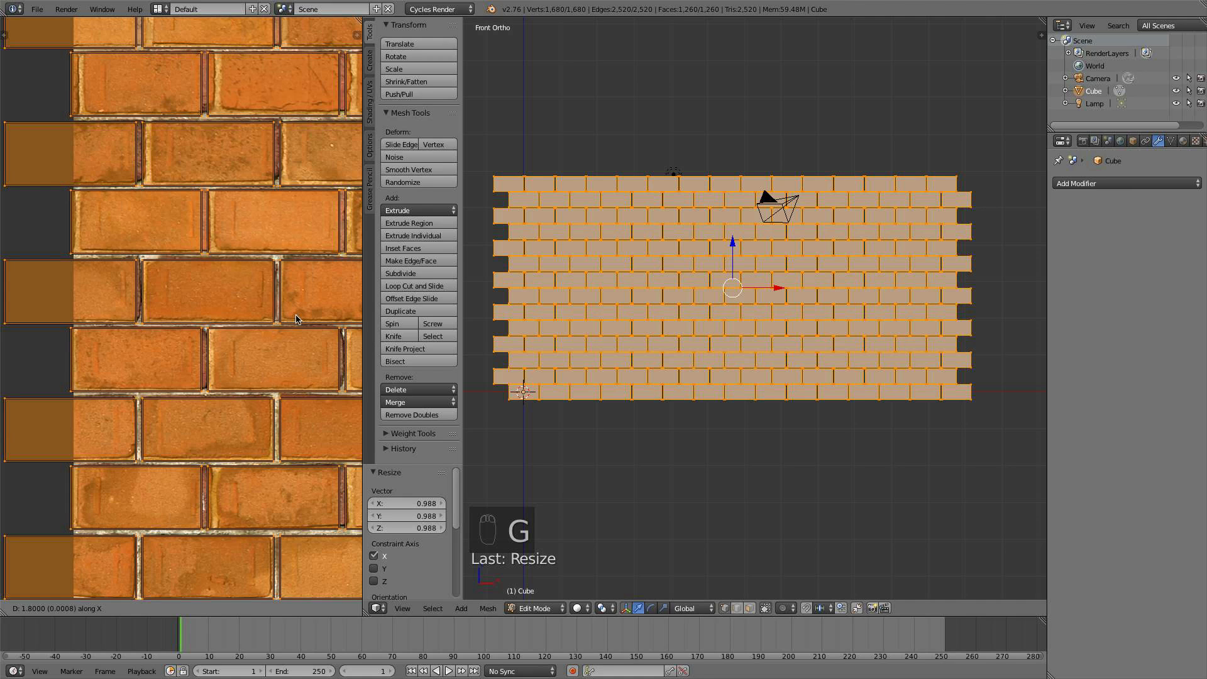
left_click(296, 319)
key("s")
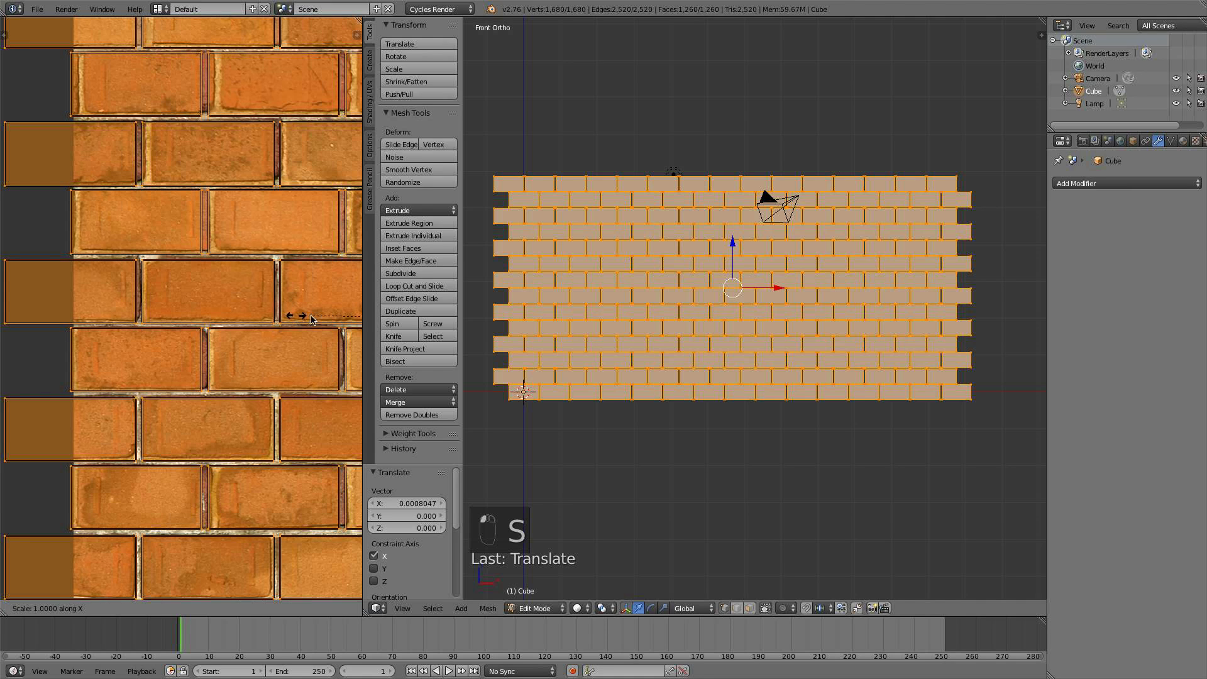
left_click(311, 318)
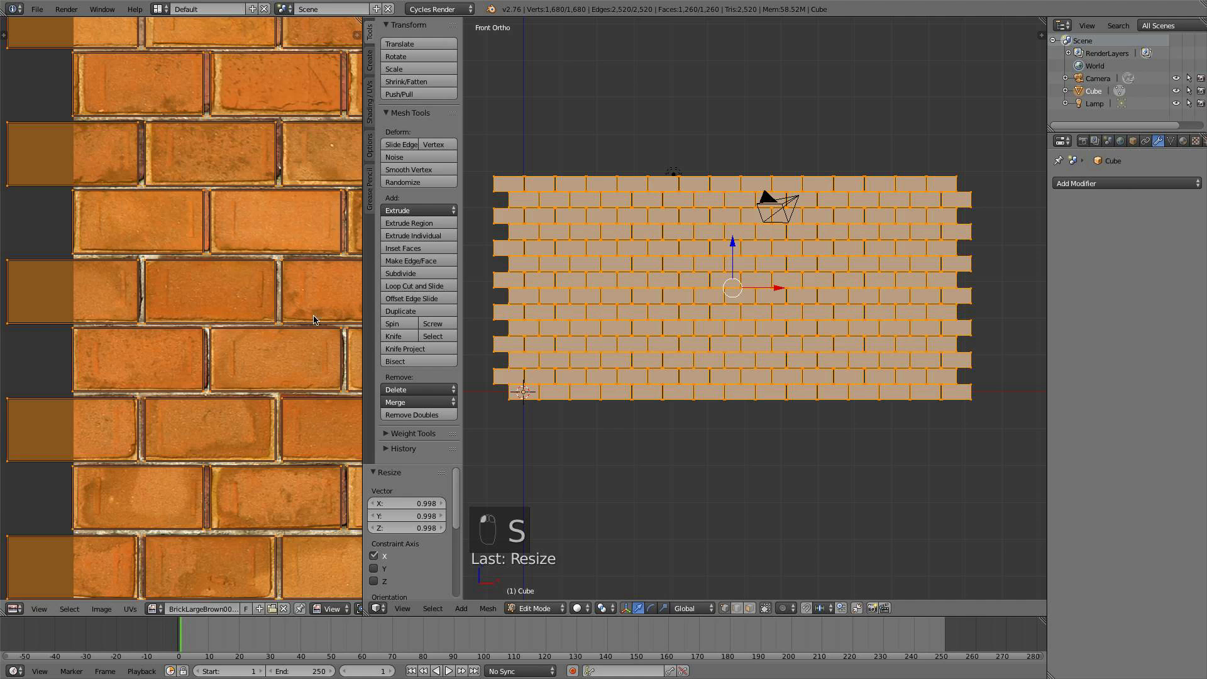
Examine how well the UV bricks line up with the photographed bricks across the whole texture
scroll(295, 259, "down", 3)
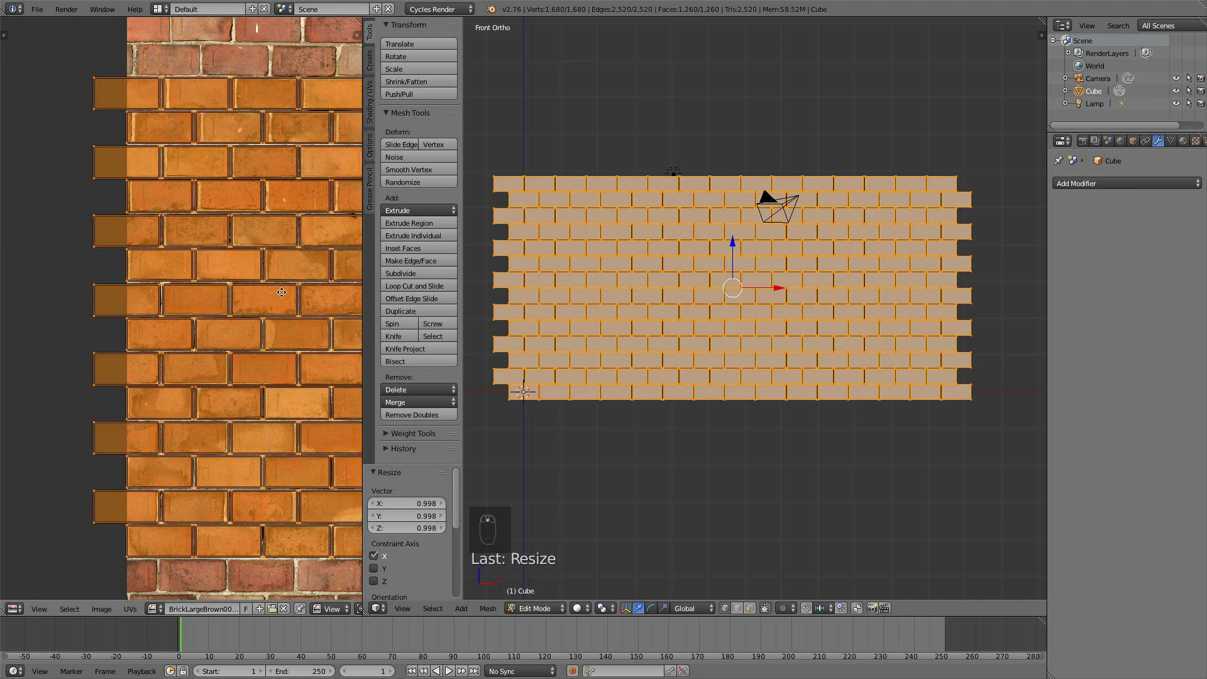
middle_click_drag(289, 289, 120, 337)
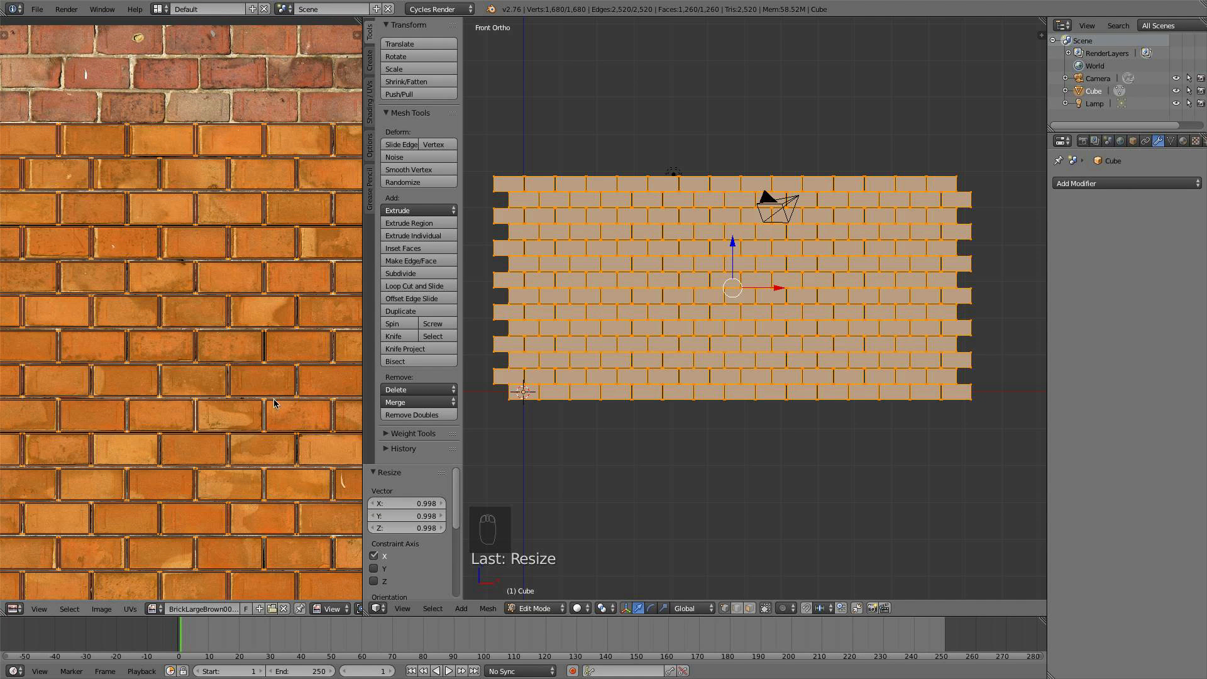
middle_click_drag(278, 375, 254, 196)
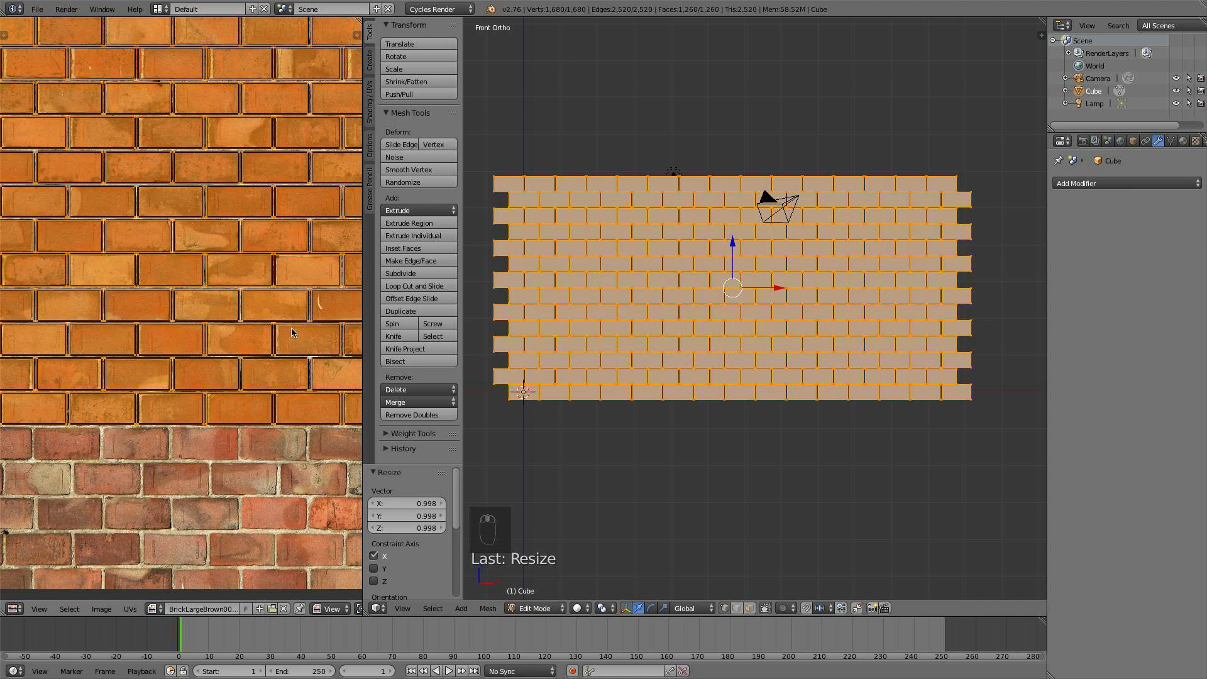
middle_click_drag(292, 348, 352, 445)
middle_click_drag(258, 394, 64, 435)
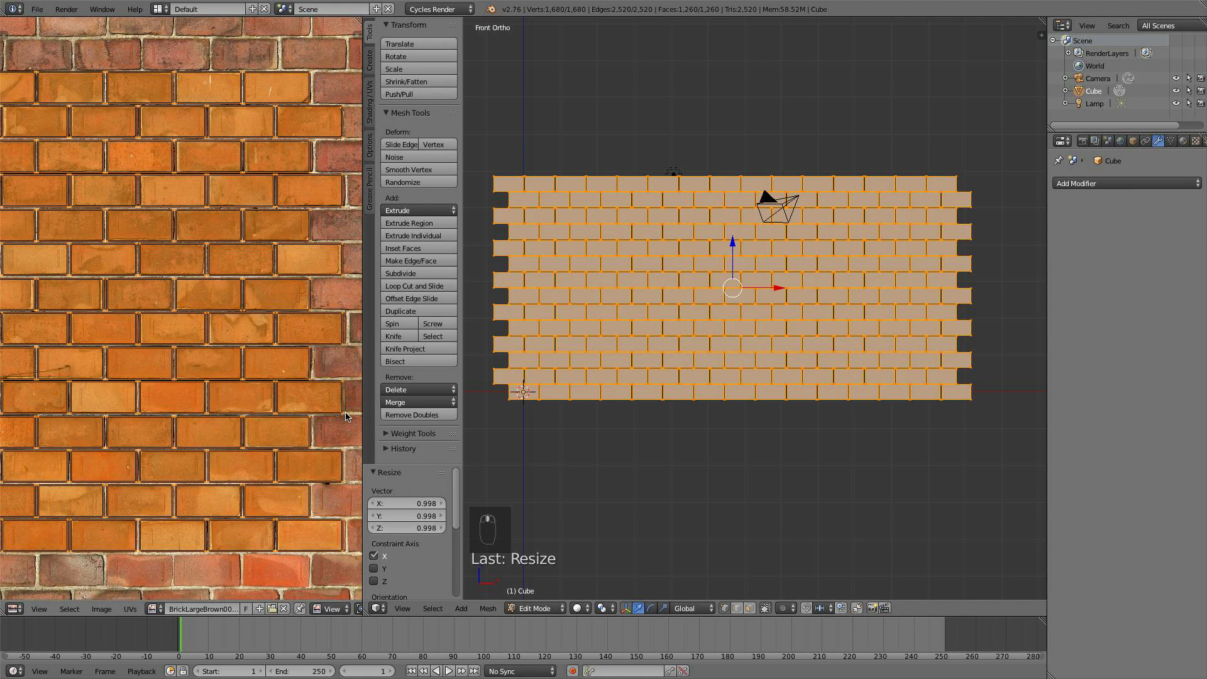
scroll(346, 415, "up", 1)
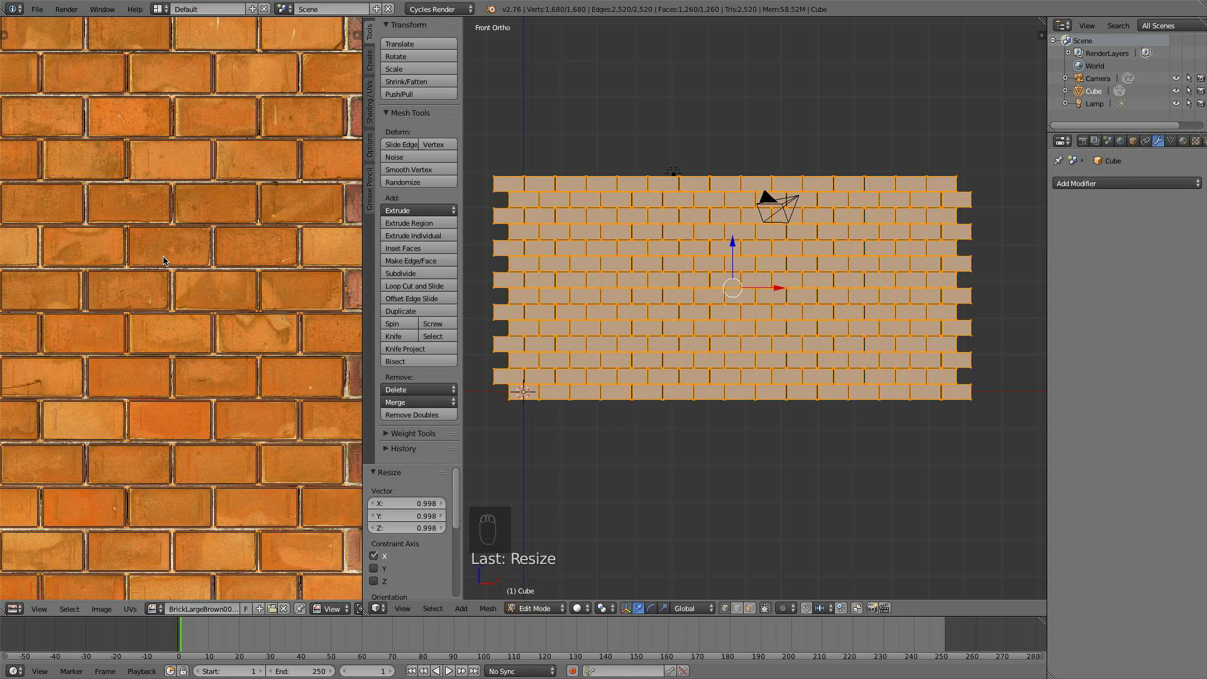
scroll(164, 262, "down", 6)
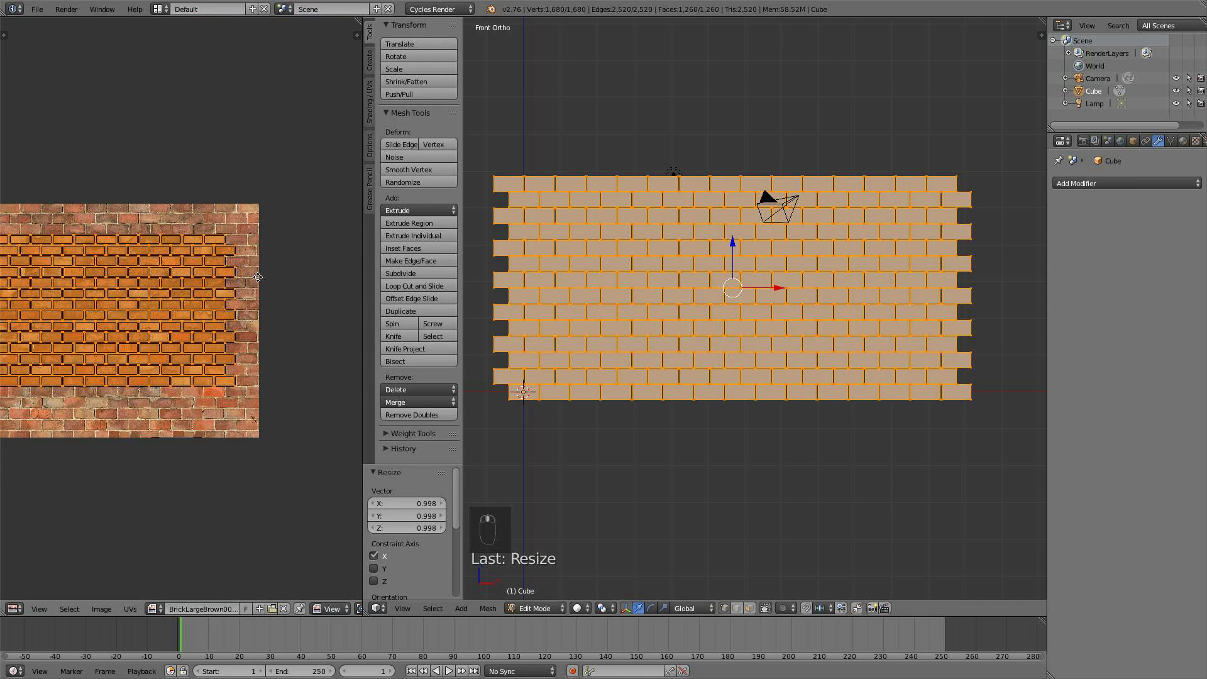
scroll(179, 288, "down", 2)
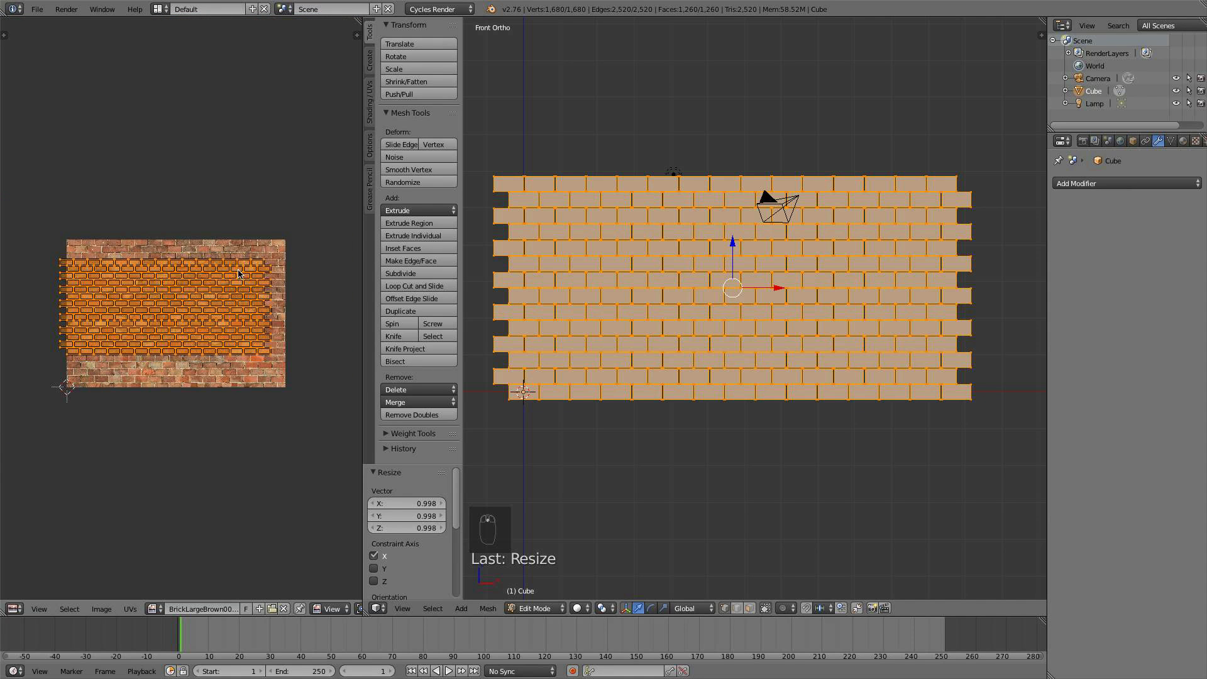
scroll(152, 331, "up", 2)
scroll(103, 266, "down", 2)
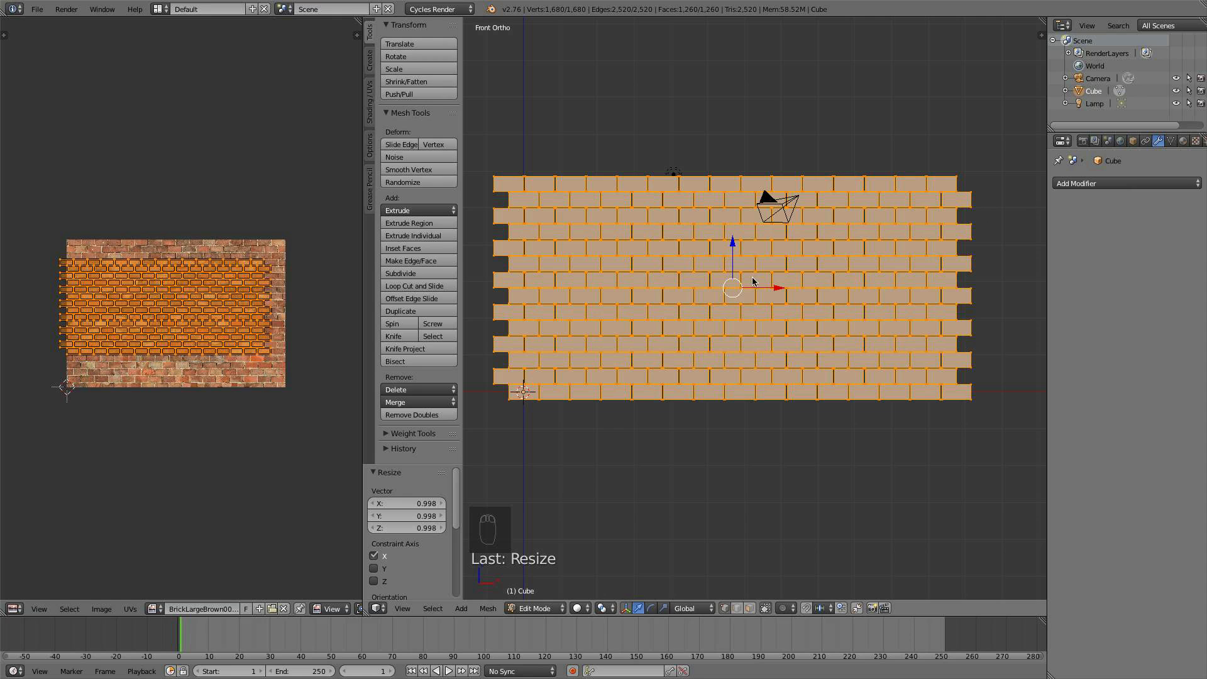
Return the wall to Object Mode and show its mesh data properties with the UV map list
key("Tab")
left_click(1169, 142)
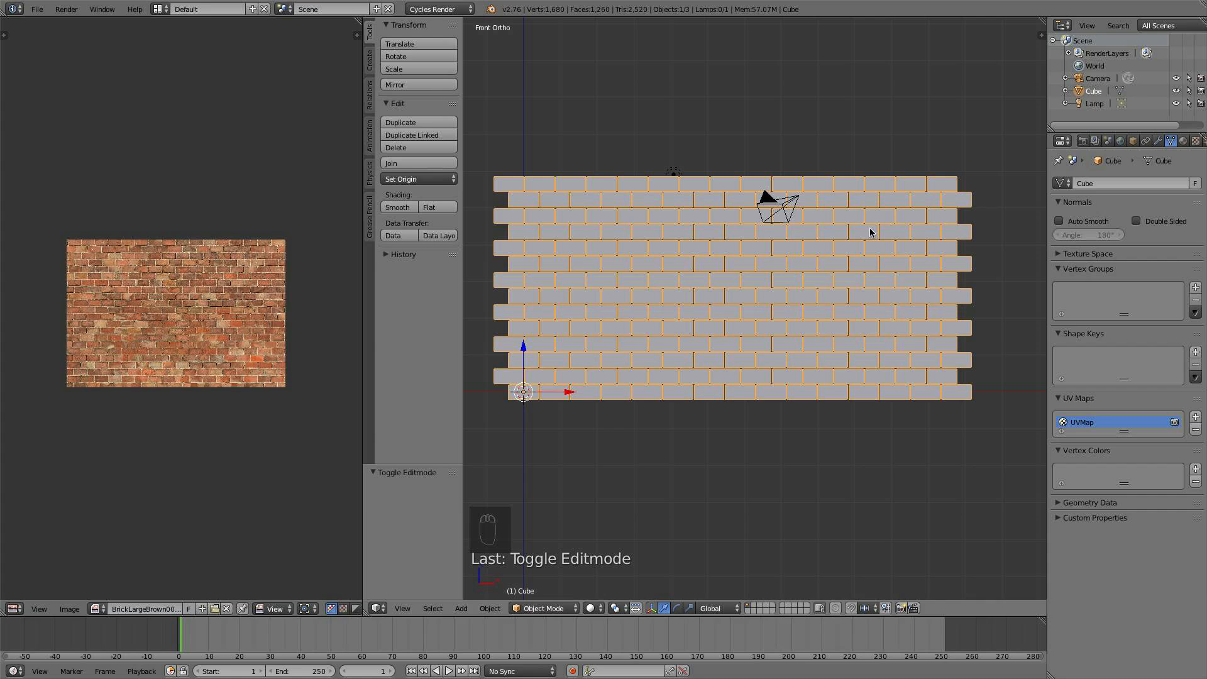
left_click(1159, 141)
left_click(1170, 141)
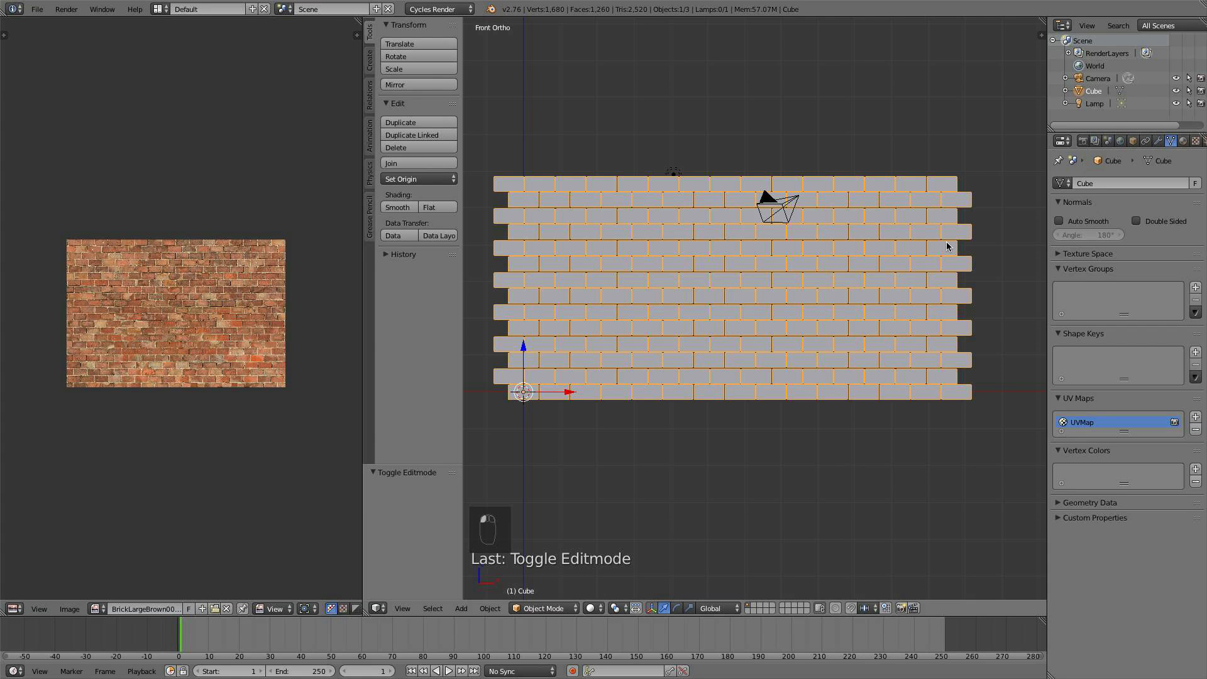
scroll(779, 248, "down", 1)
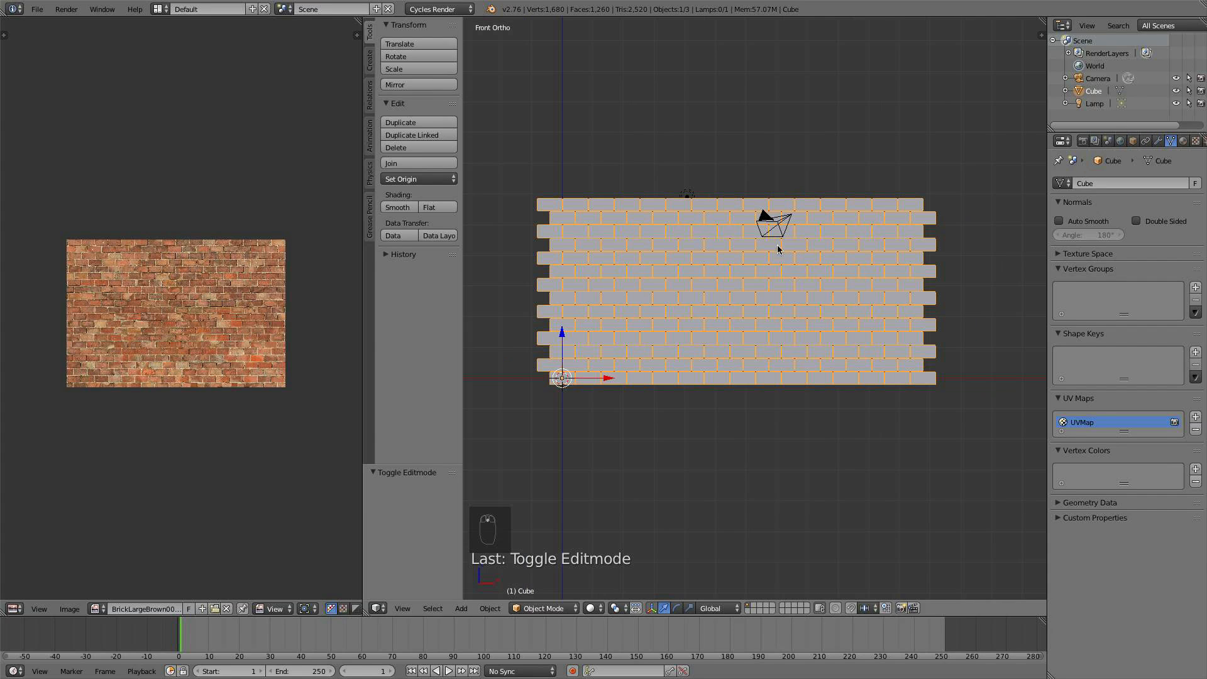
Hide the 3D view's tool shelf and narrow the image editor to enlarge the wall view
key("t")
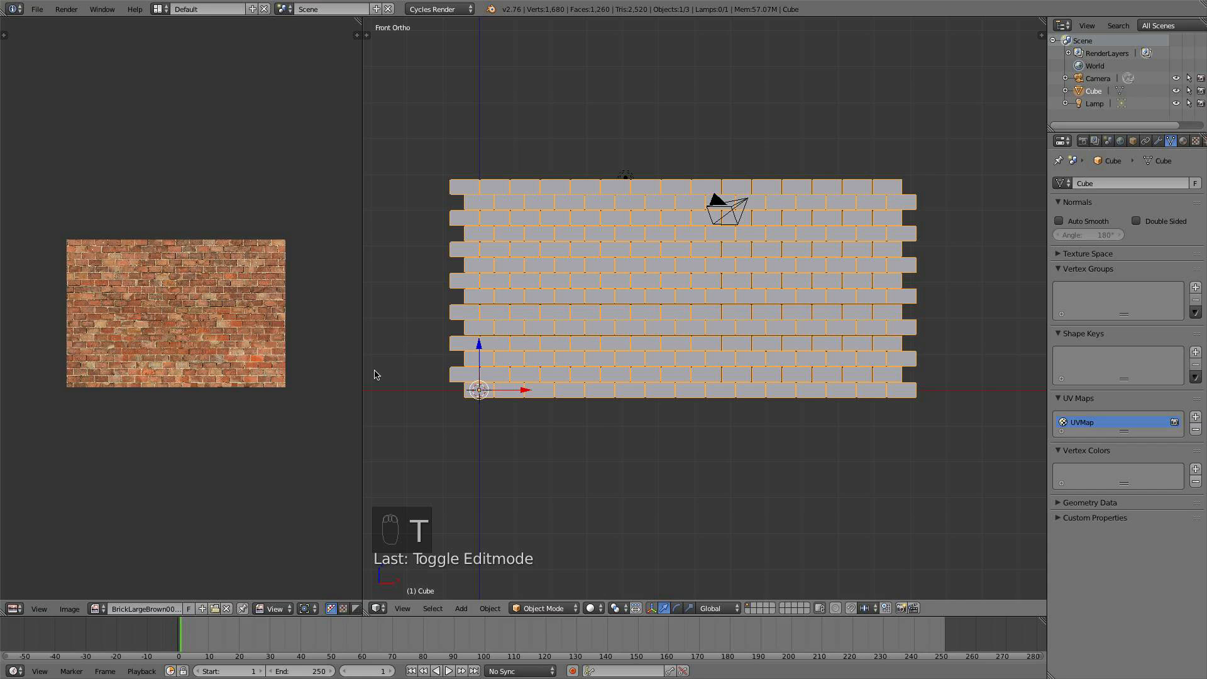
left_click_drag(363, 357, 257, 356)
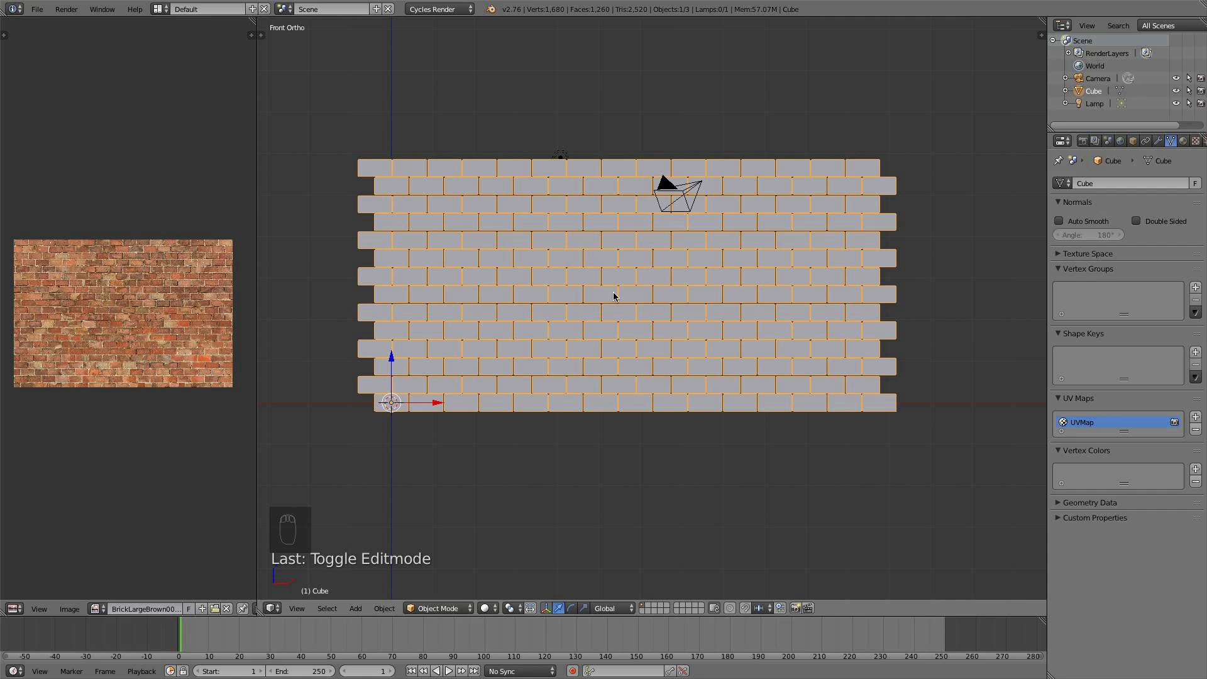
Preview the wall in Rendered viewport shading and return to Solid shading
left_click(487, 608)
left_click(514, 524)
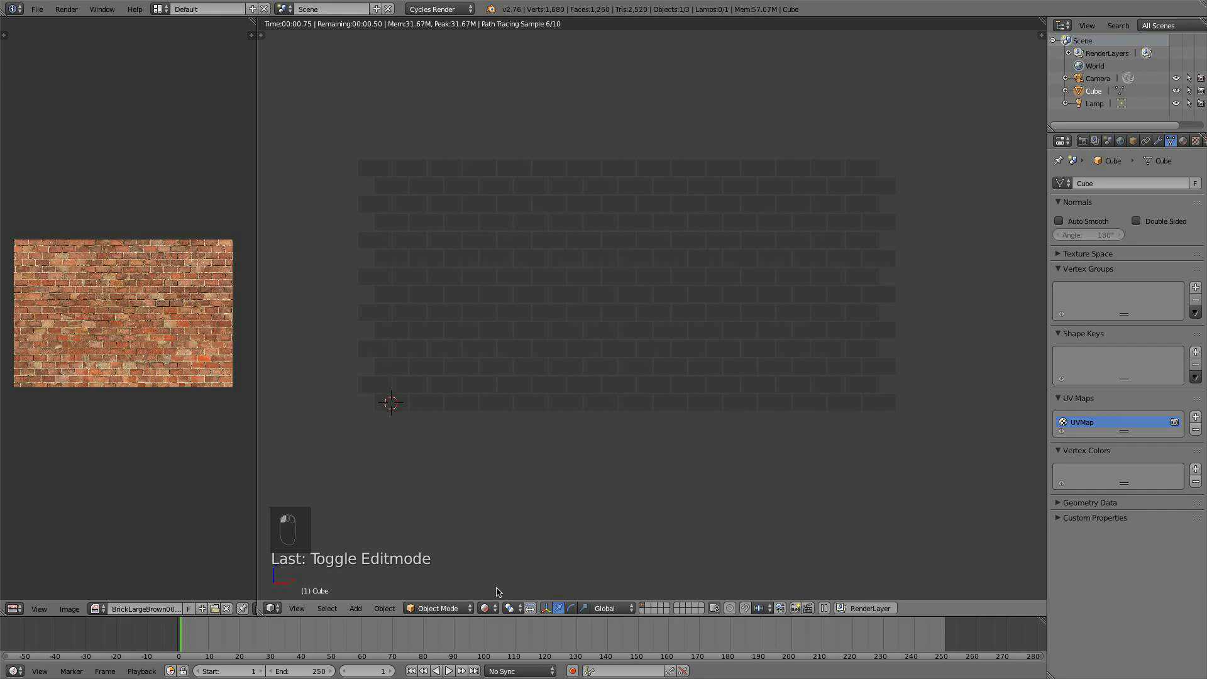
left_click(486, 608)
left_click(507, 566)
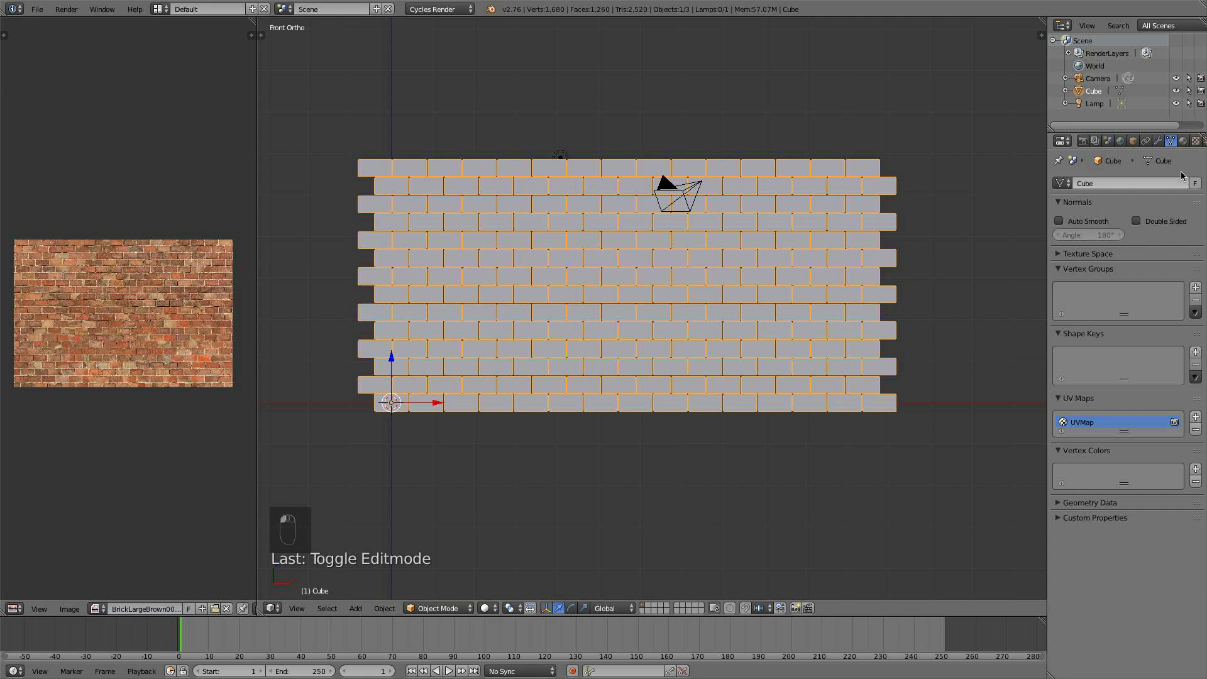
Enable shader nodes on the wall's material with a Diffuse BSDF surface
left_click(1182, 141)
left_click(1131, 292)
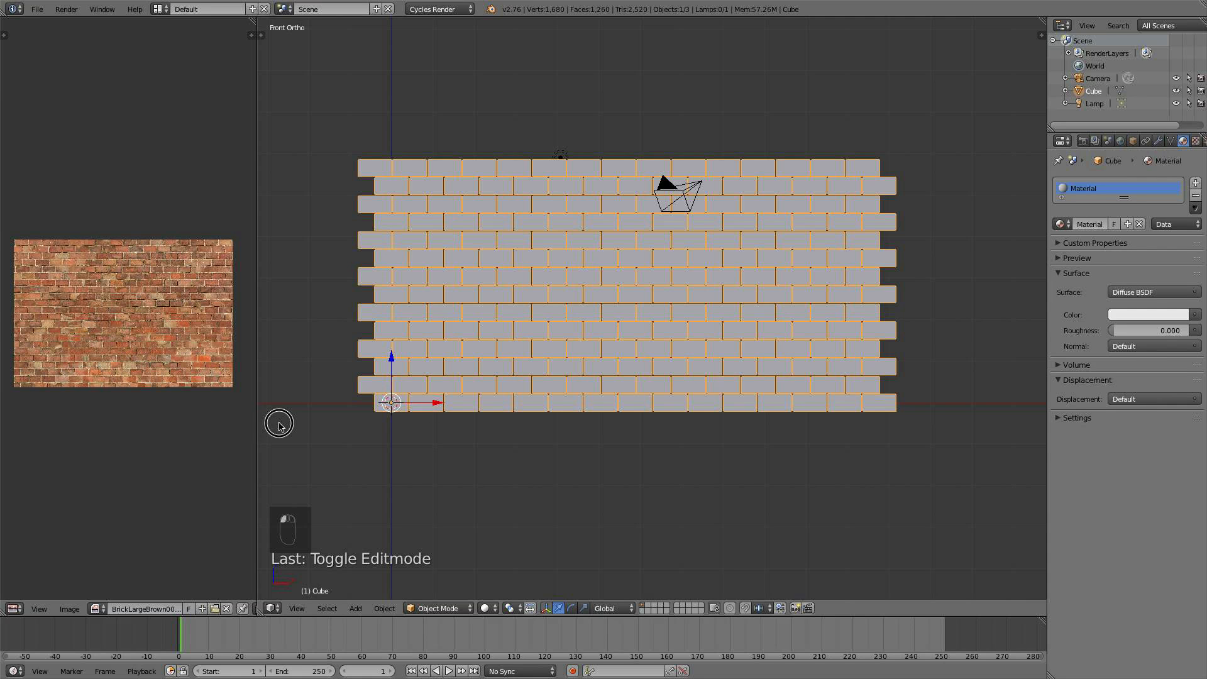
Widen the image editor, split it into two stacked areas, and make the lower one a Node Editor without its properties sidebar
left_click_drag(258, 418, 302, 418)
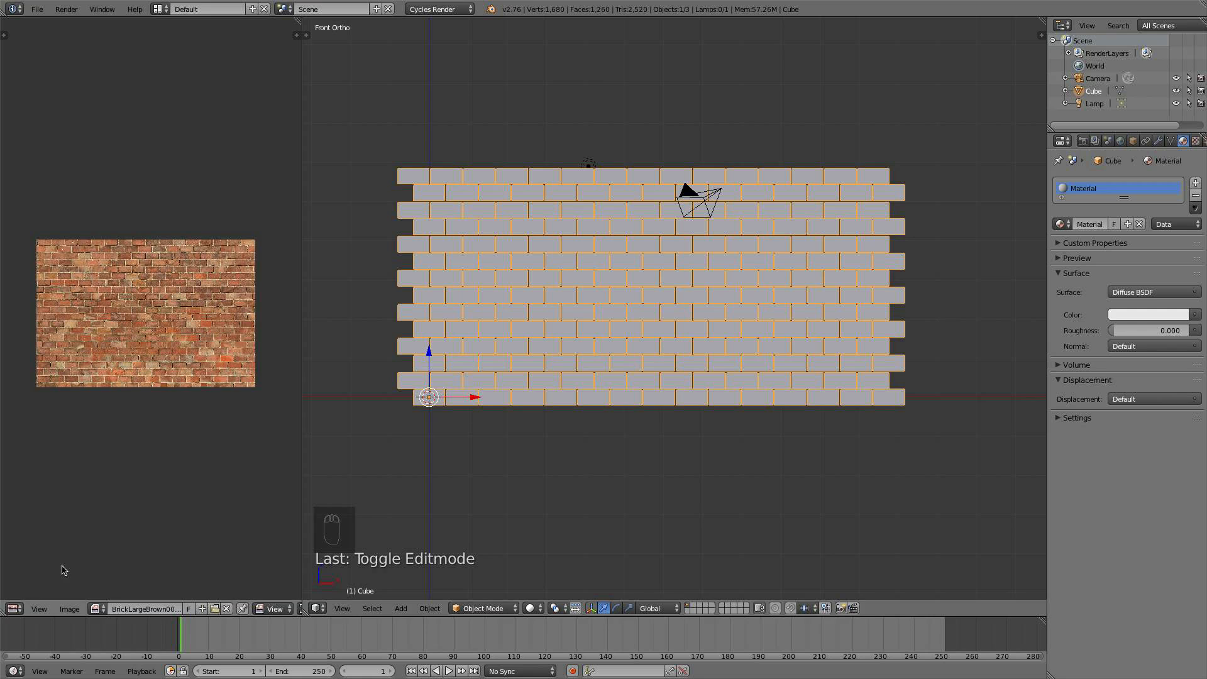
left_click_drag(5, 611, 85, 319)
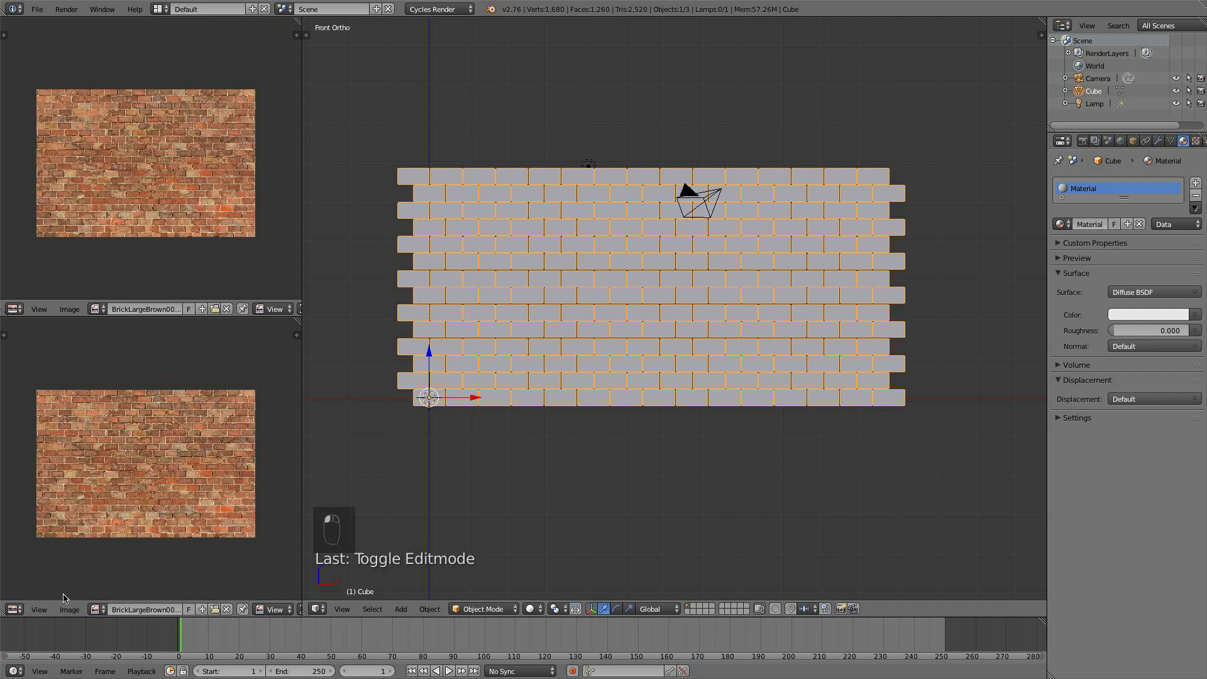
left_click(14, 609)
left_click(54, 456)
scroll(71, 457, "up", 2)
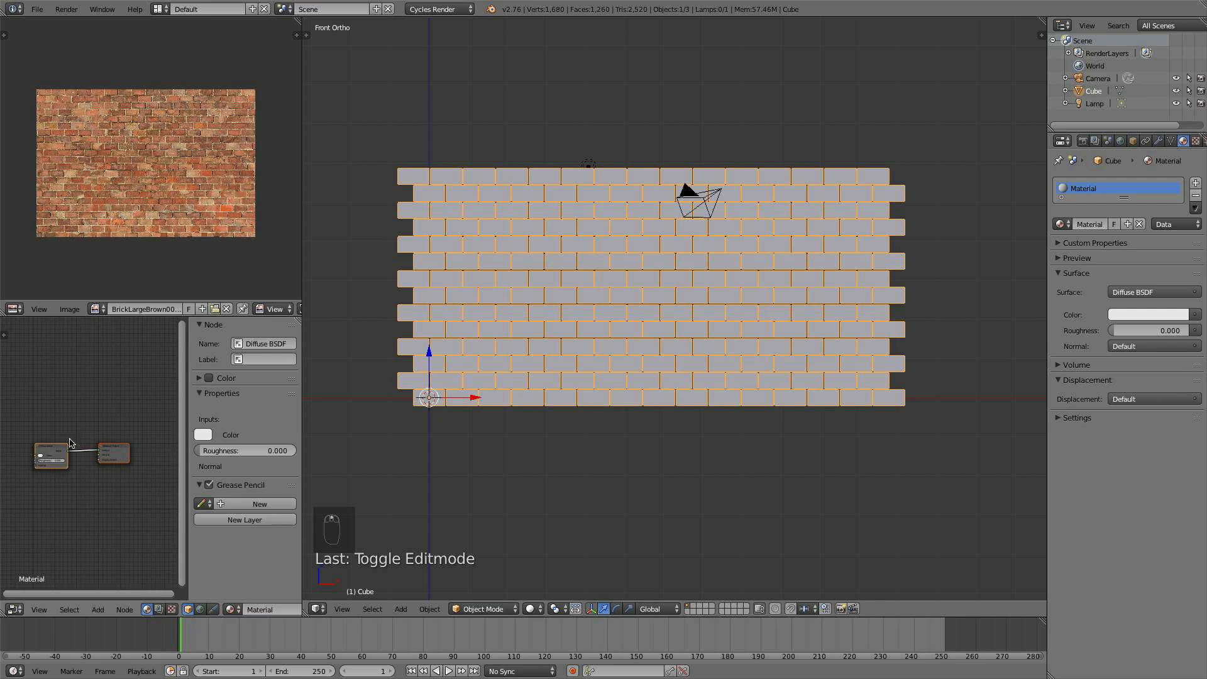
key("n")
middle_click_drag(87, 412, 133, 397)
Add an Image Texture node with the BrickLargeBrown image and link its Color output to the Diffuse BSDF color
key("shift+a")
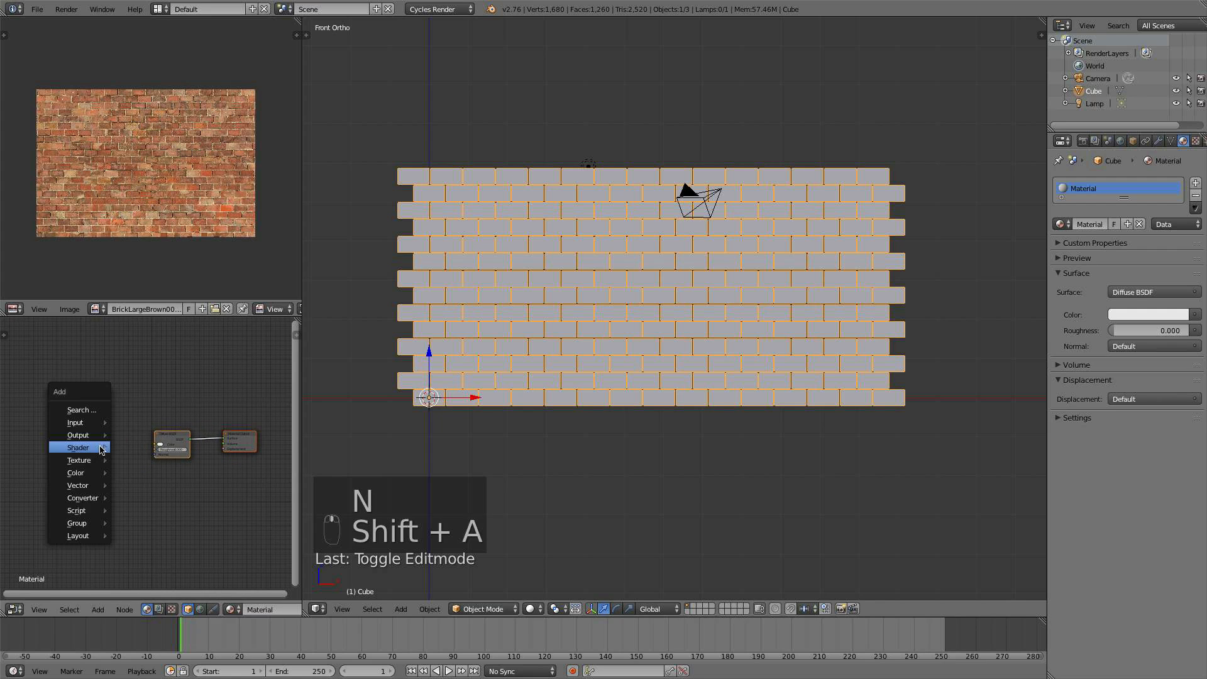
mouse_move(86, 467)
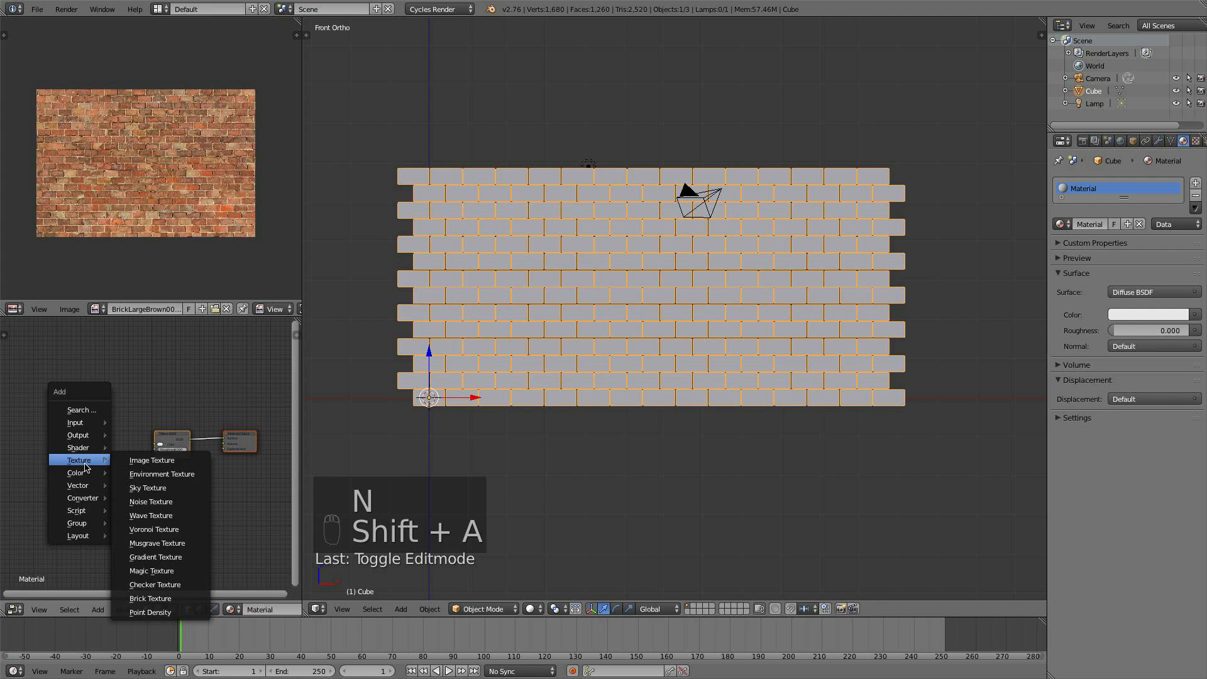
left_click(151, 460)
left_click(72, 457)
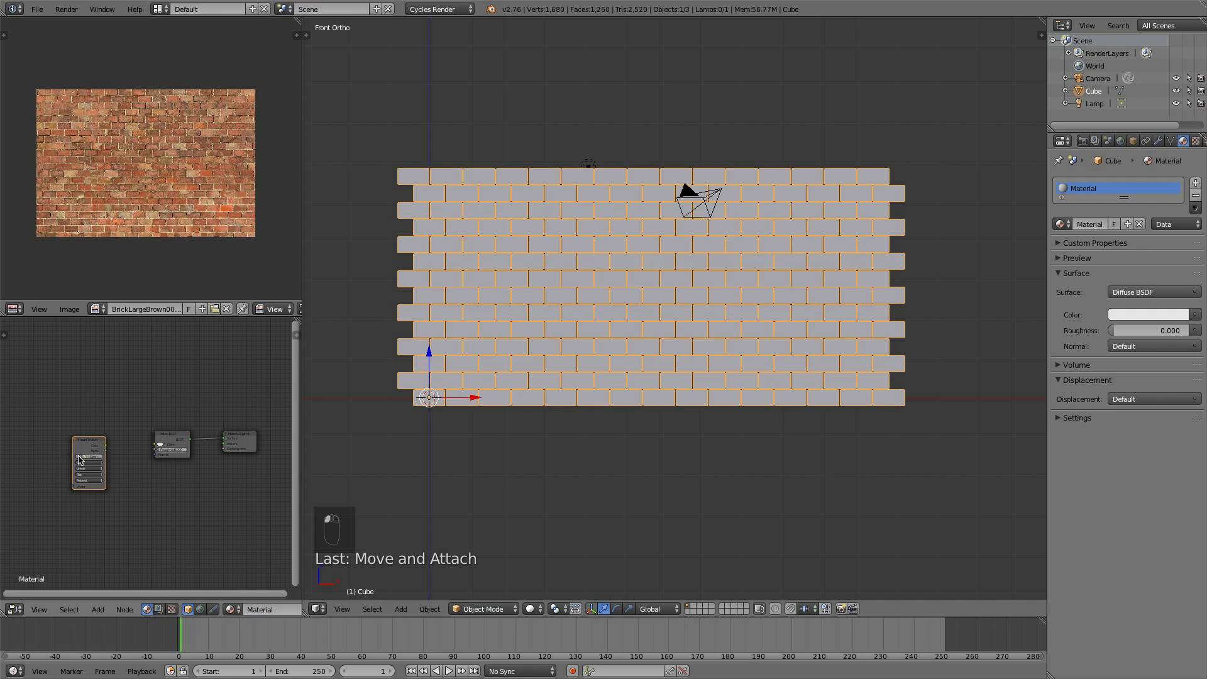
left_click(80, 458)
left_click(91, 467)
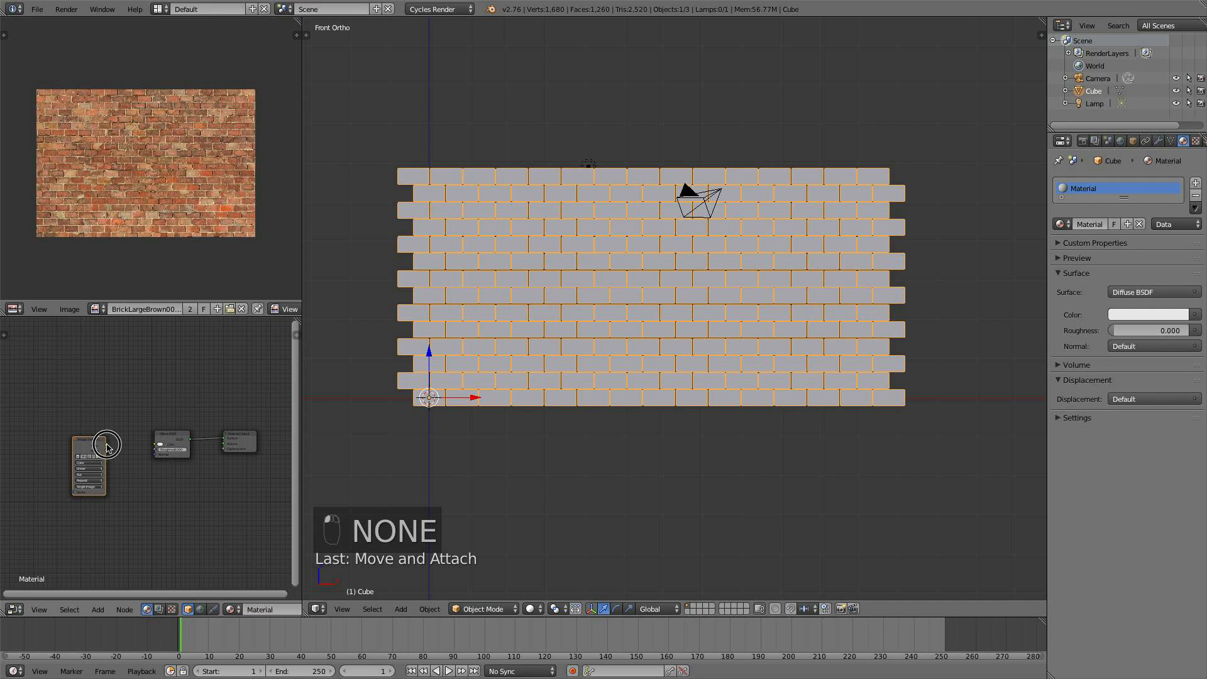
left_click_drag(106, 445, 155, 445)
Set the 3D viewport shading to Texture
left_click(530, 609)
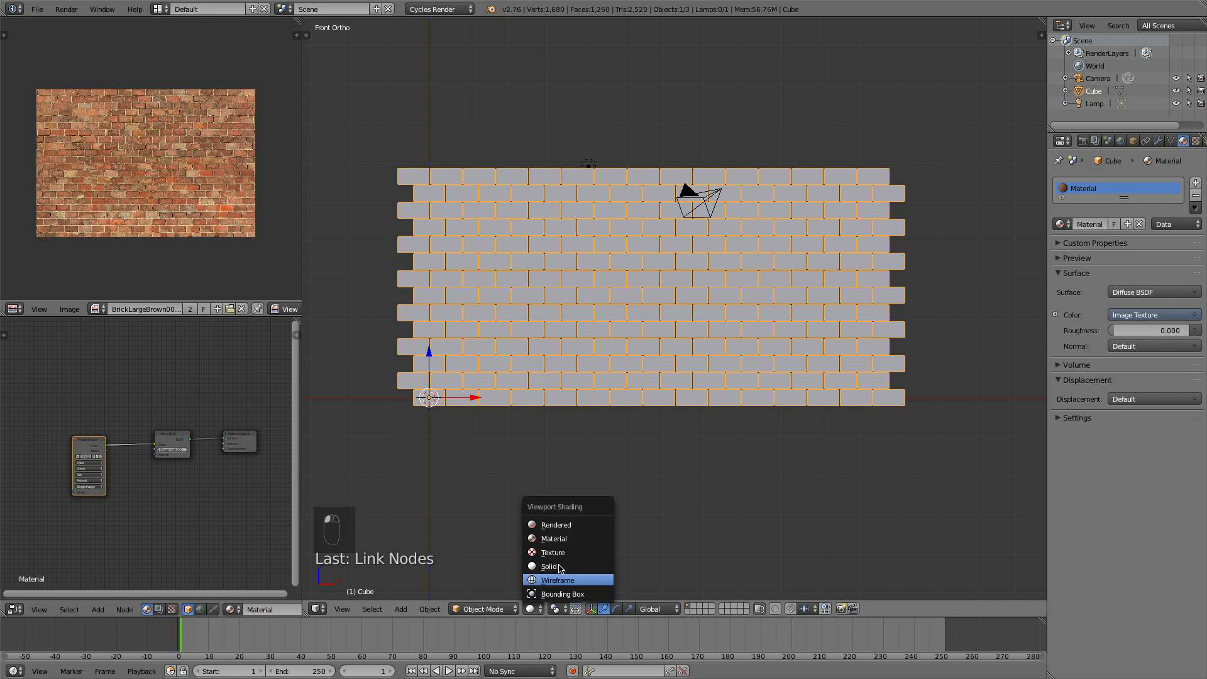
left_click(570, 555)
Examine how the brick photo fits the individual modelled bricks across the textured wall
scroll(511, 370, "up", 5)
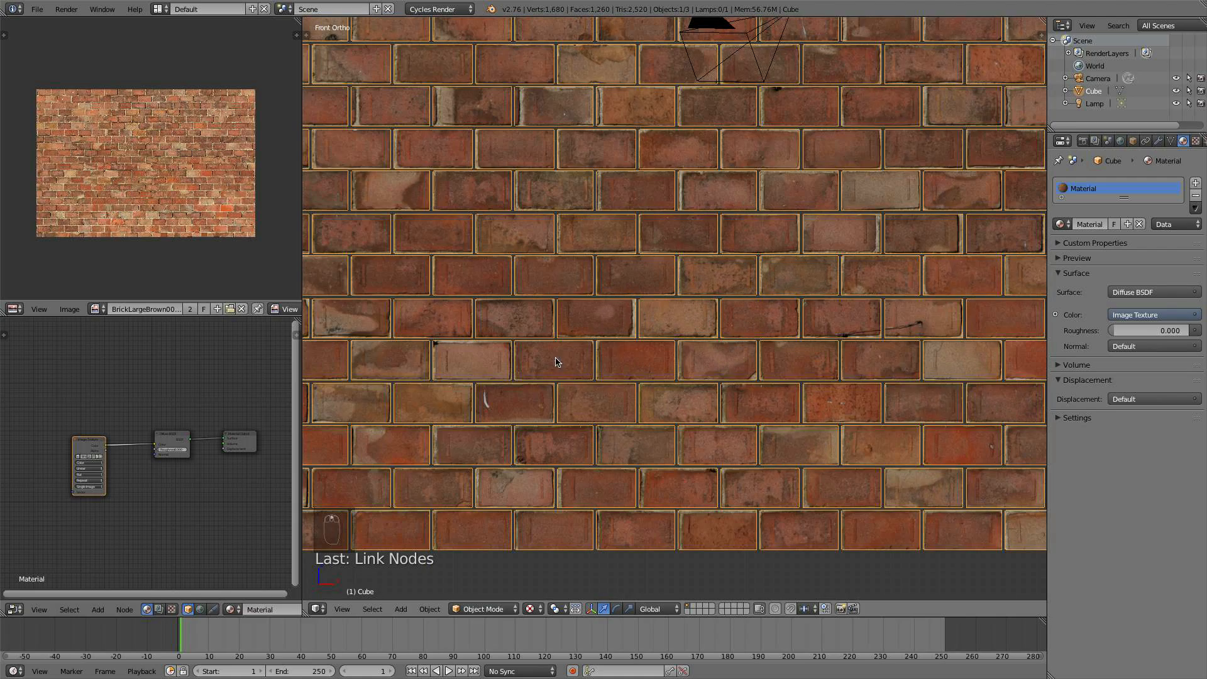
scroll(803, 371, "down", 2)
scroll(880, 327, "down", 1)
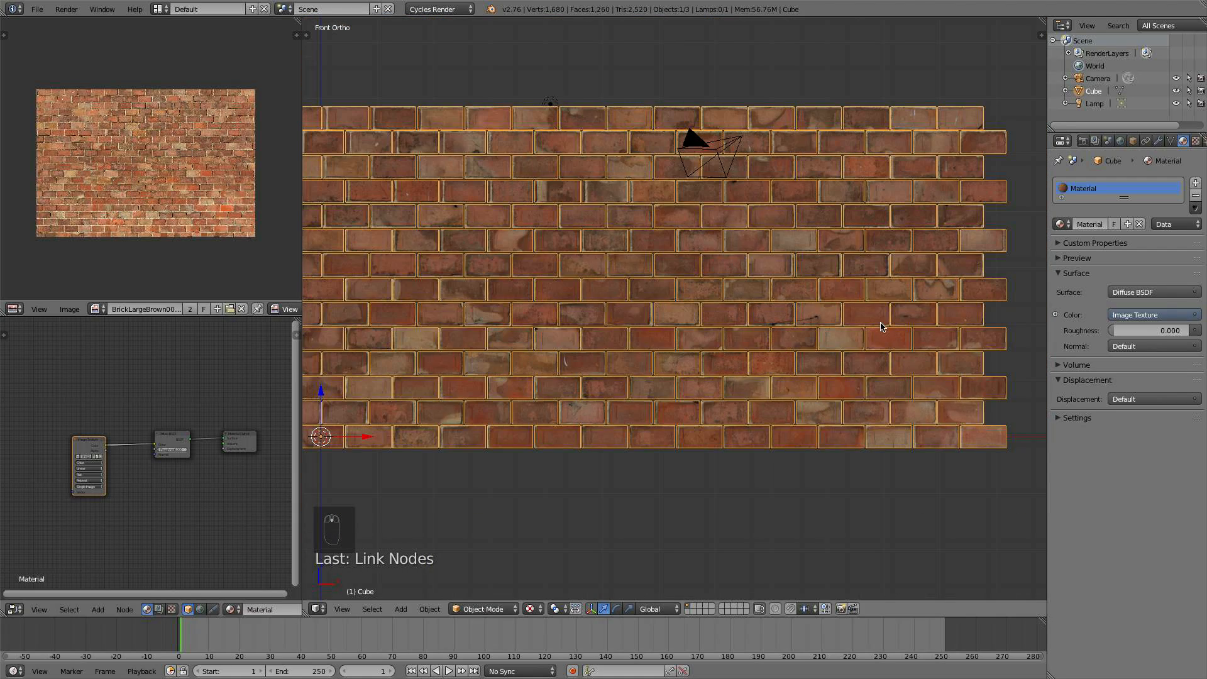
scroll(861, 326, "down", 1)
scroll(836, 340, "up", 7)
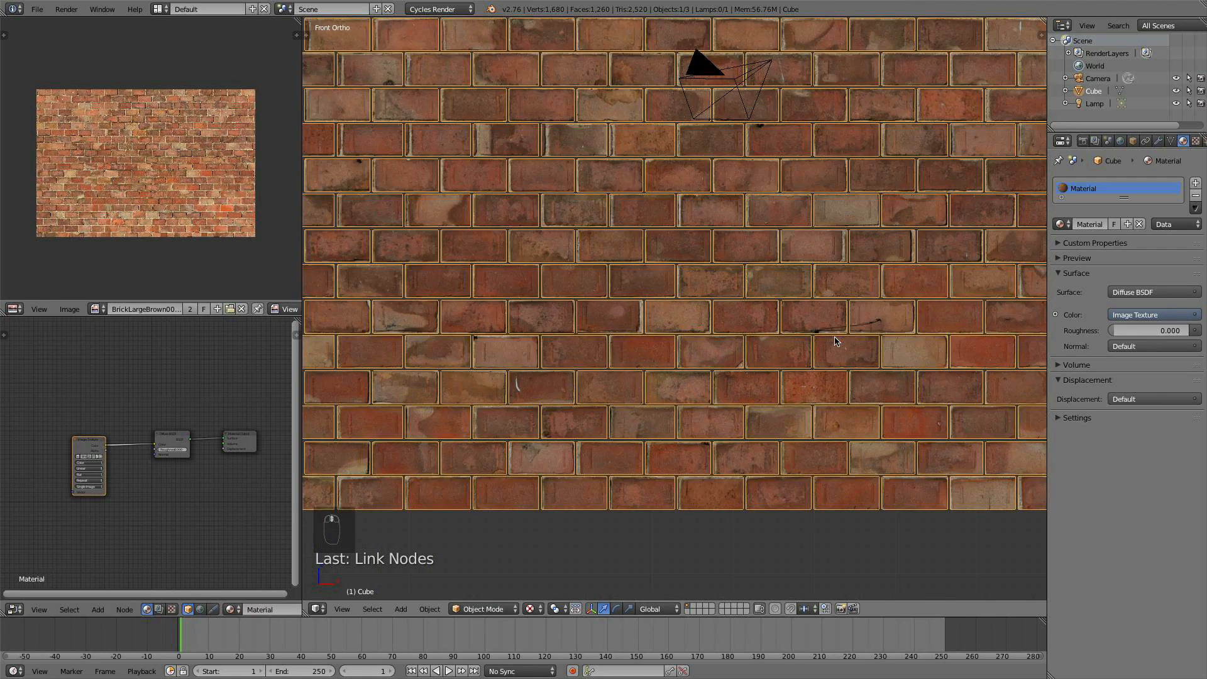
scroll(757, 293, "down", 3)
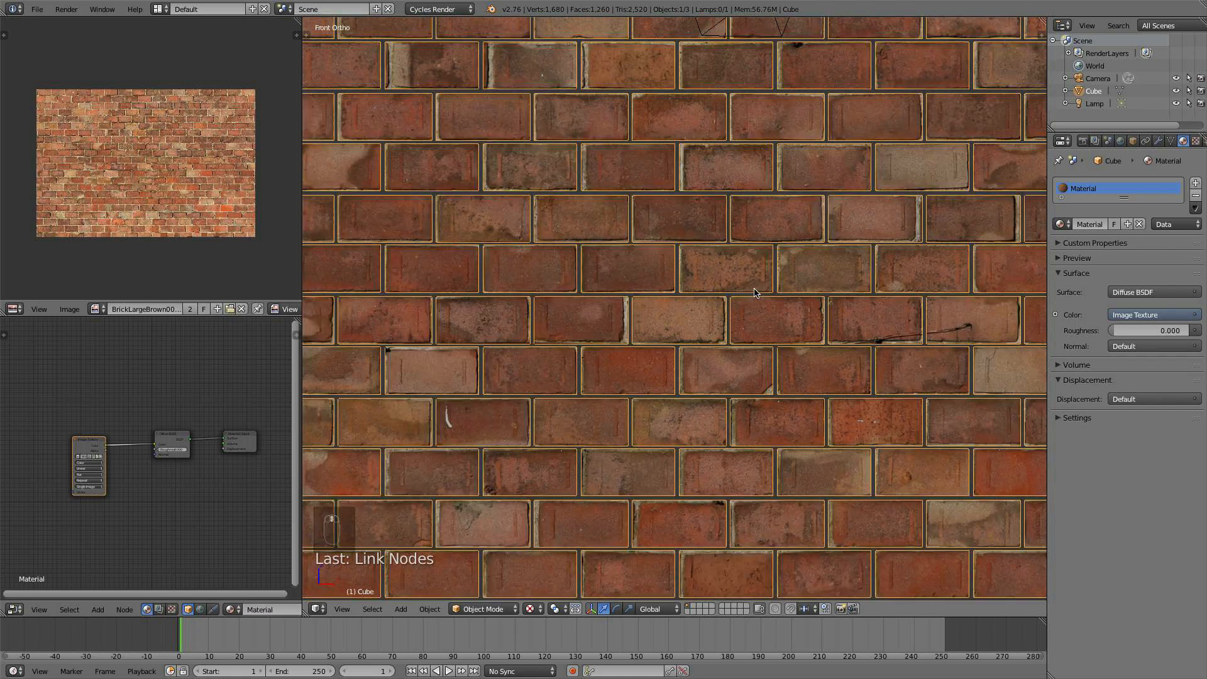
scroll(591, 209, "down", 1)
scroll(750, 171, "down", 2)
scroll(757, 195, "down", 2)
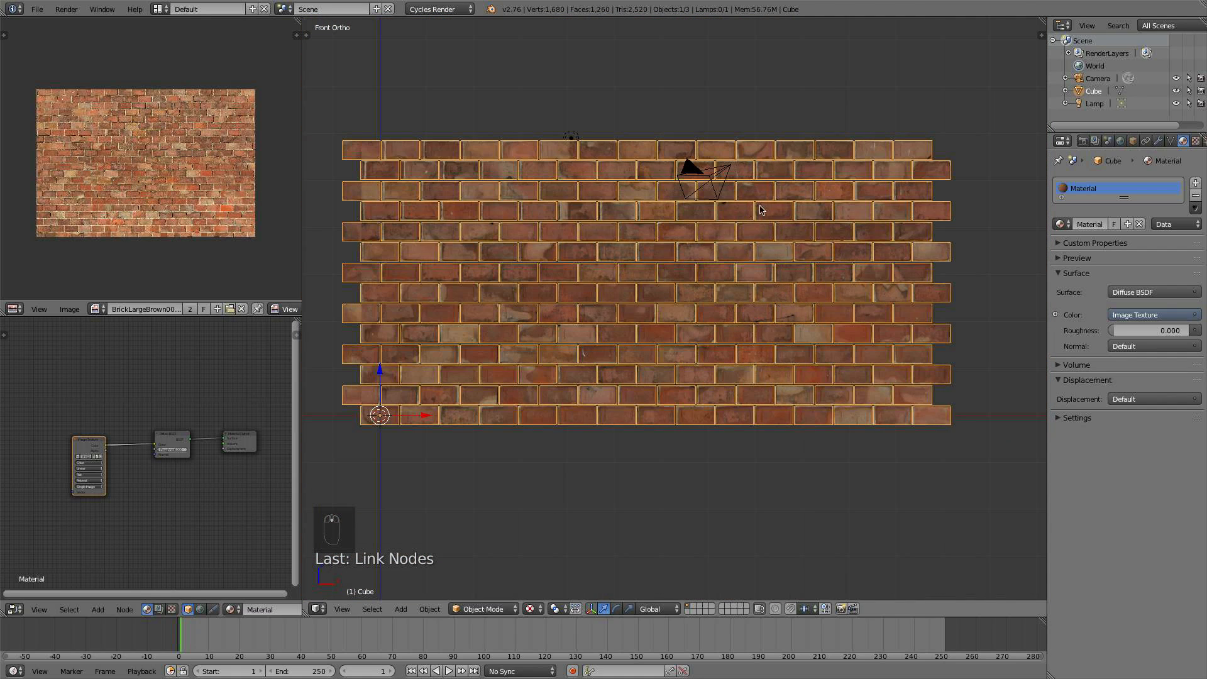
Keep the node editor's sidebar hidden and slightly narrow the image and node editor areas to widen the 3D view
left_click(301, 337)
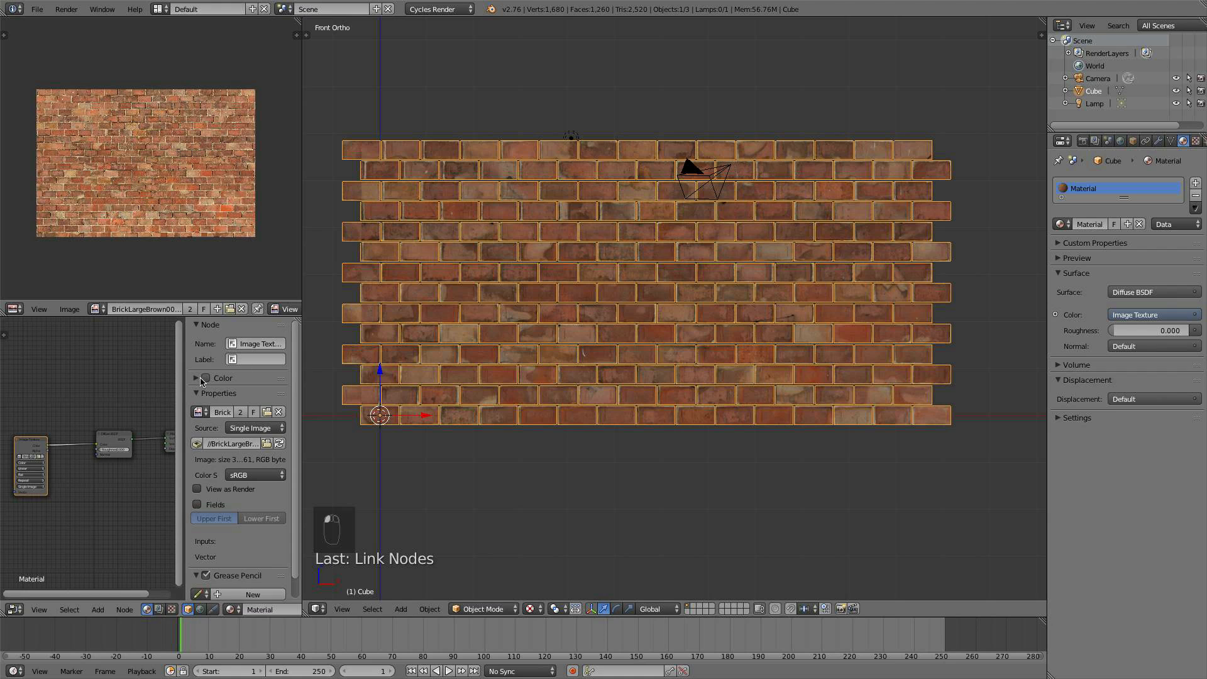
key("n")
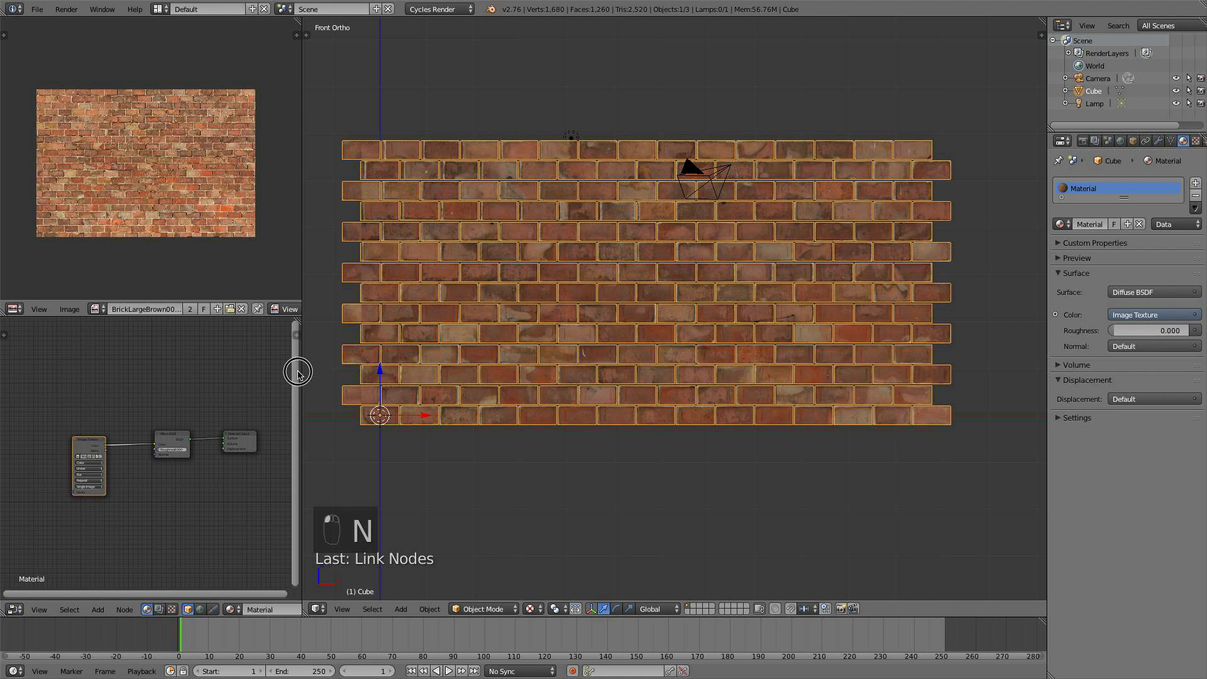
left_click_drag(302, 372, 291, 375)
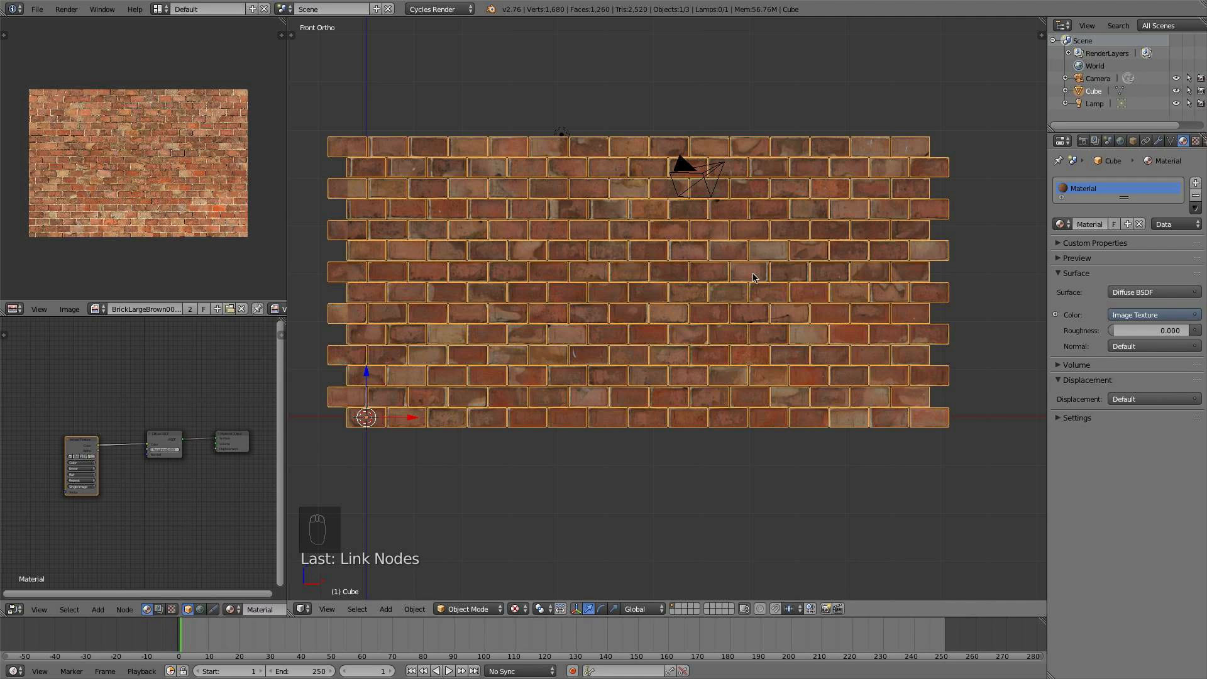
Raise the wall along Z in front view until its lowest brick row rests on the ground line
scroll(721, 256, "down", 2)
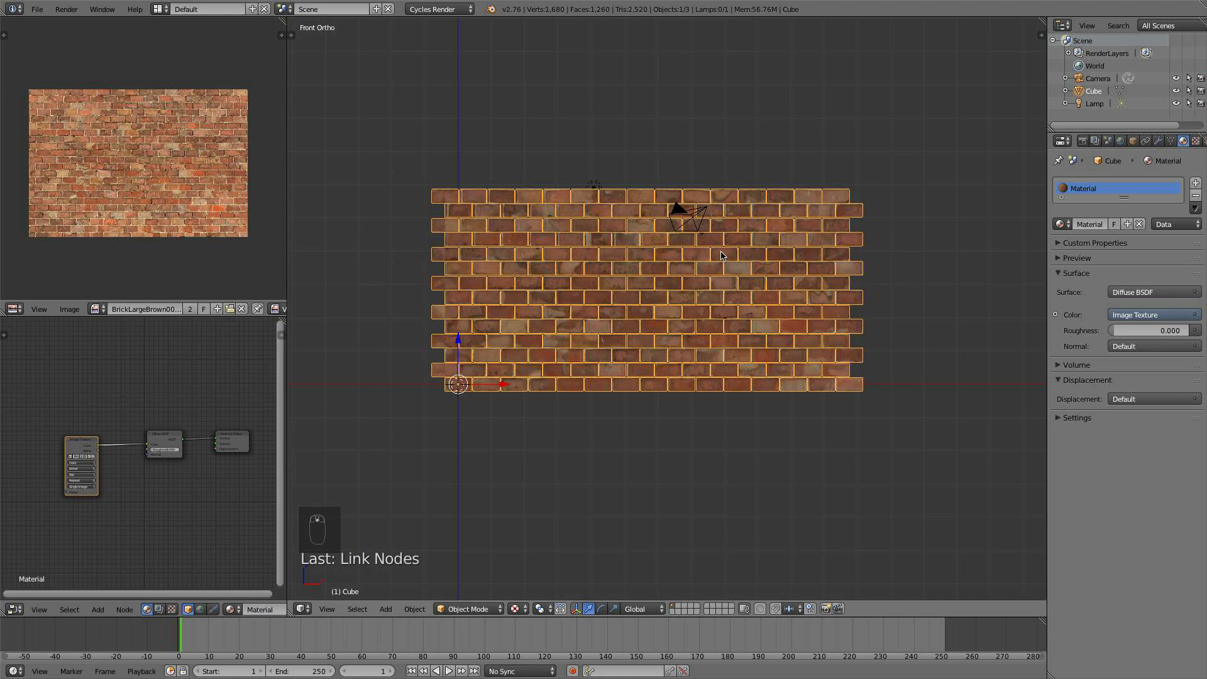
middle_click_drag(732, 258, 642, 284)
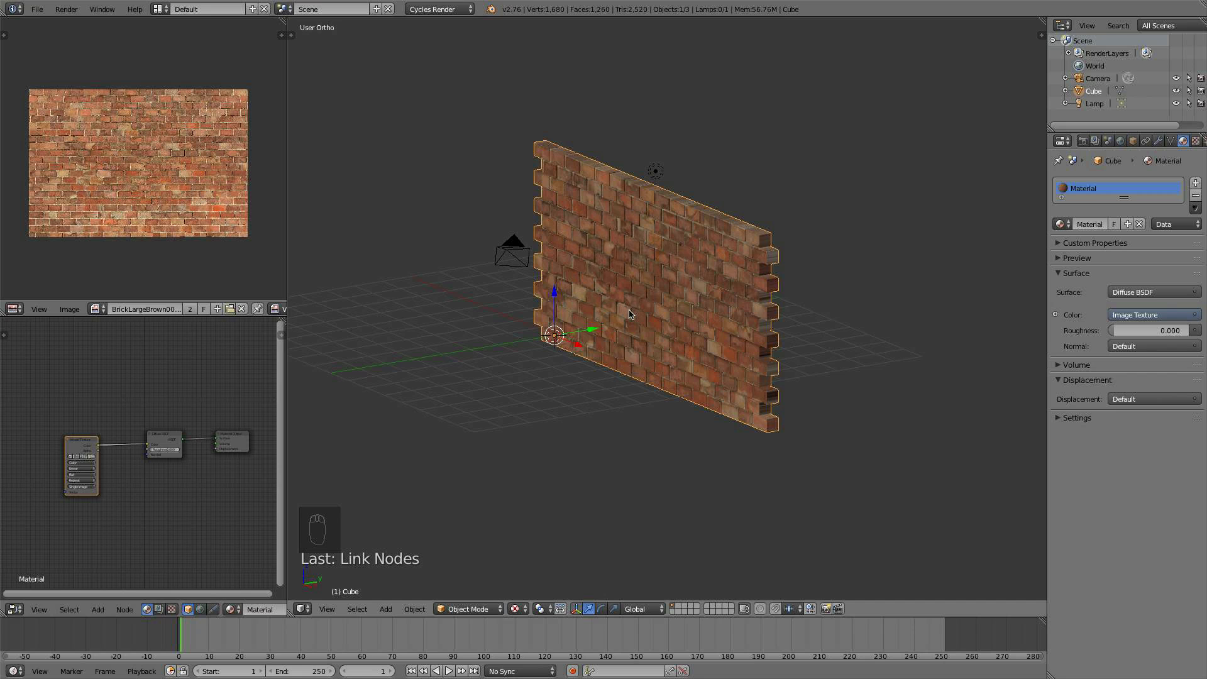
key("KP_1")
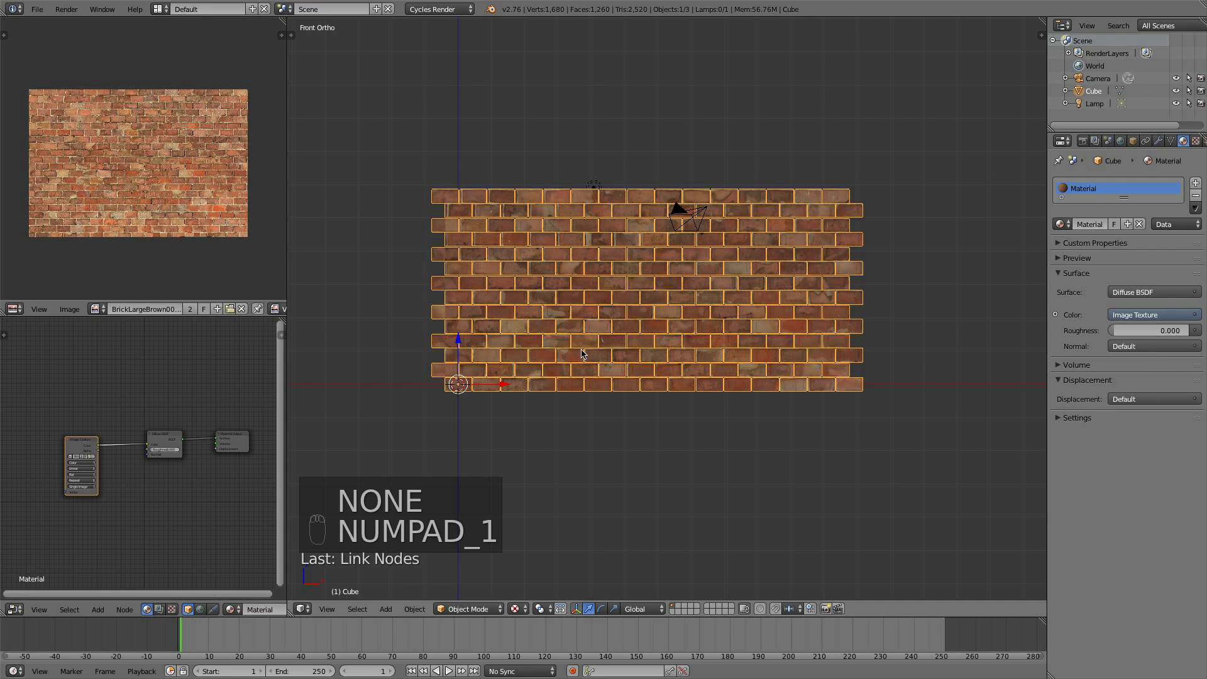
left_click_drag(460, 349, 457, 329)
scroll(610, 438, "up", 3)
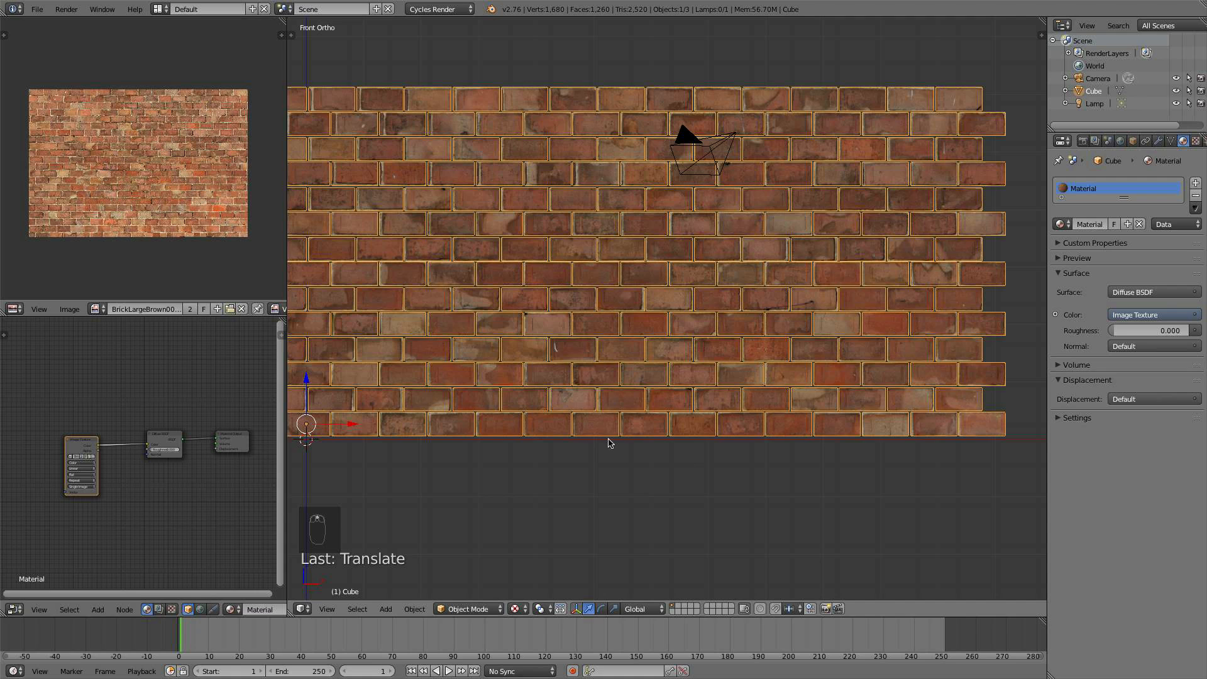
scroll(542, 441, "down", 3)
Add a plane at the origin and scale it by 10 as the ground beneath the wall
key("shift+a")
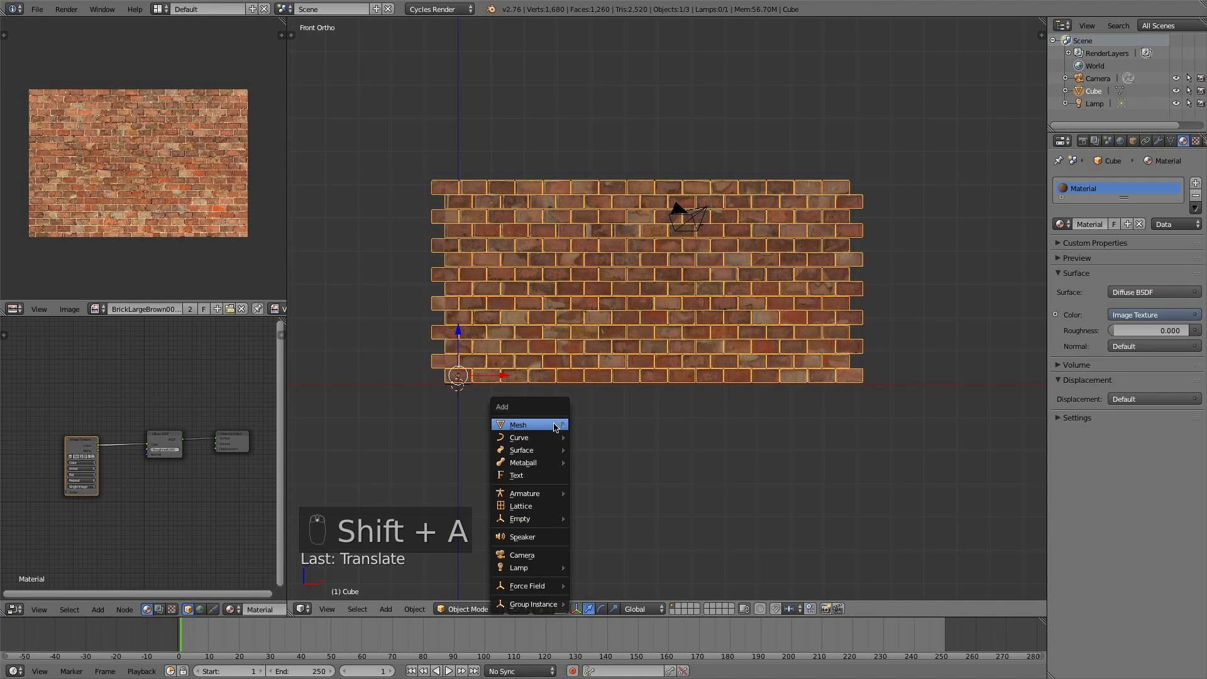
mouse_move(556, 426)
left_click(622, 427)
type("s")
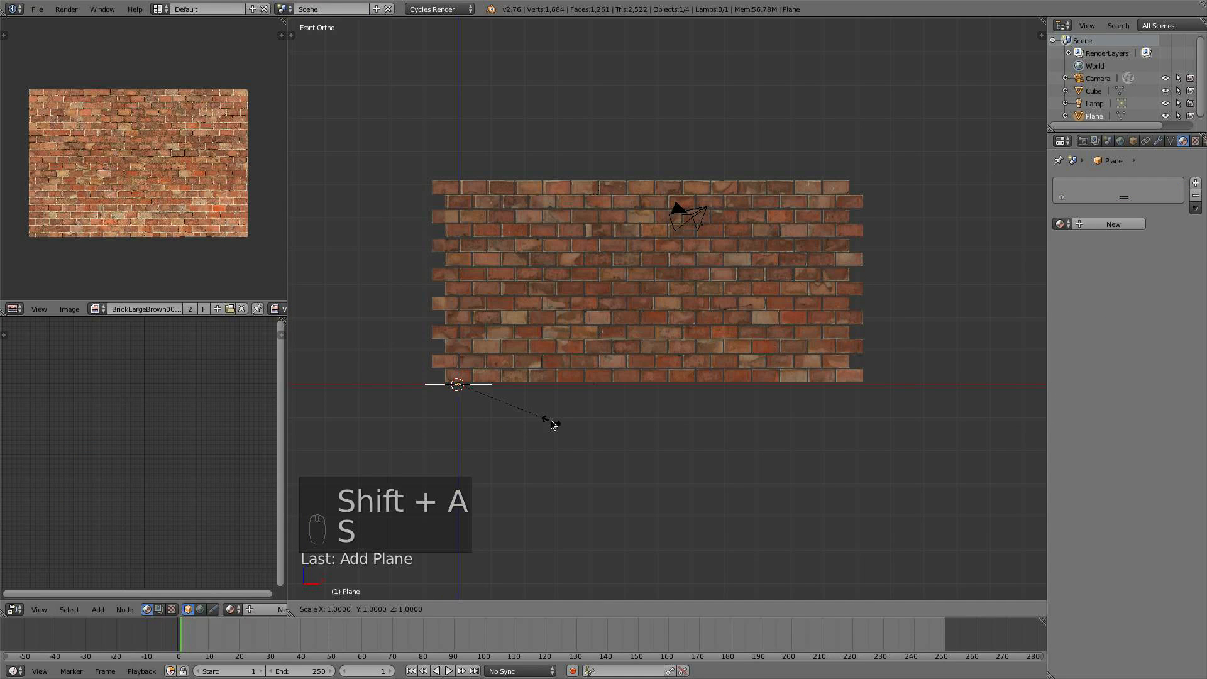
type("10")
key("Return")
middle_click_drag(551, 423, 552, 474)
Move the wall along negative X until it is roughly centred on the ground plane
right_click(721, 316)
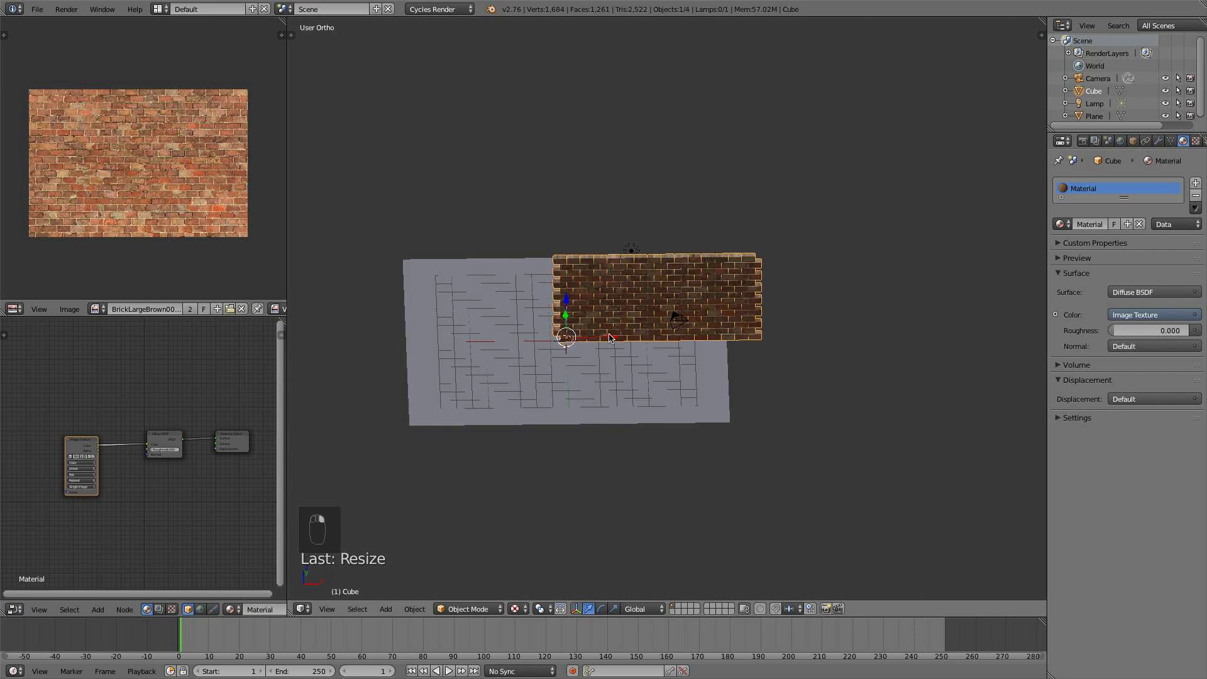
left_click_drag(610, 337, 541, 351)
scroll(541, 351, "up", 3)
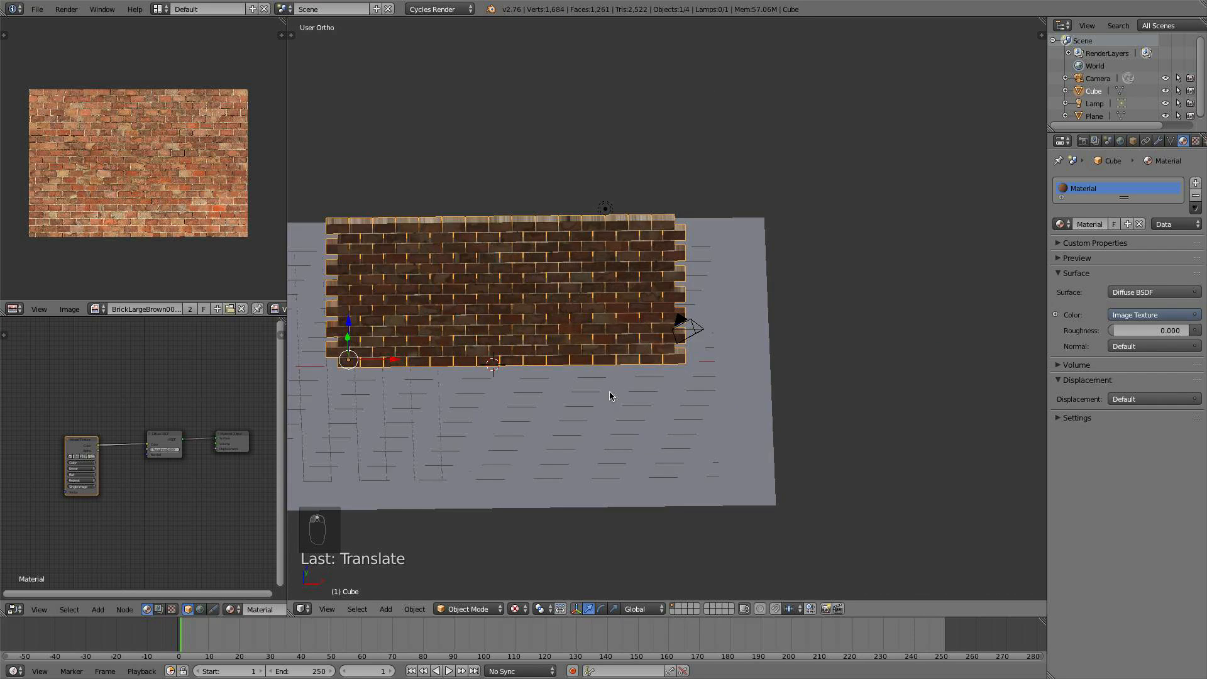
middle_click_drag(541, 351, 677, 308)
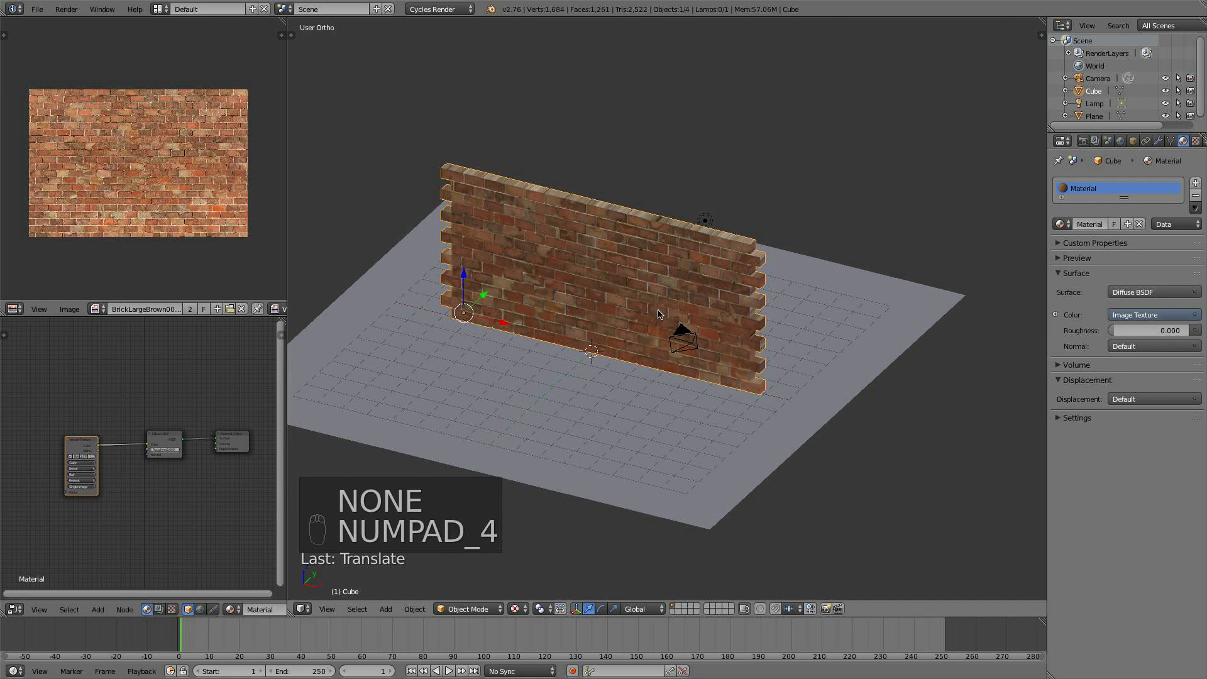
key("KP_1")
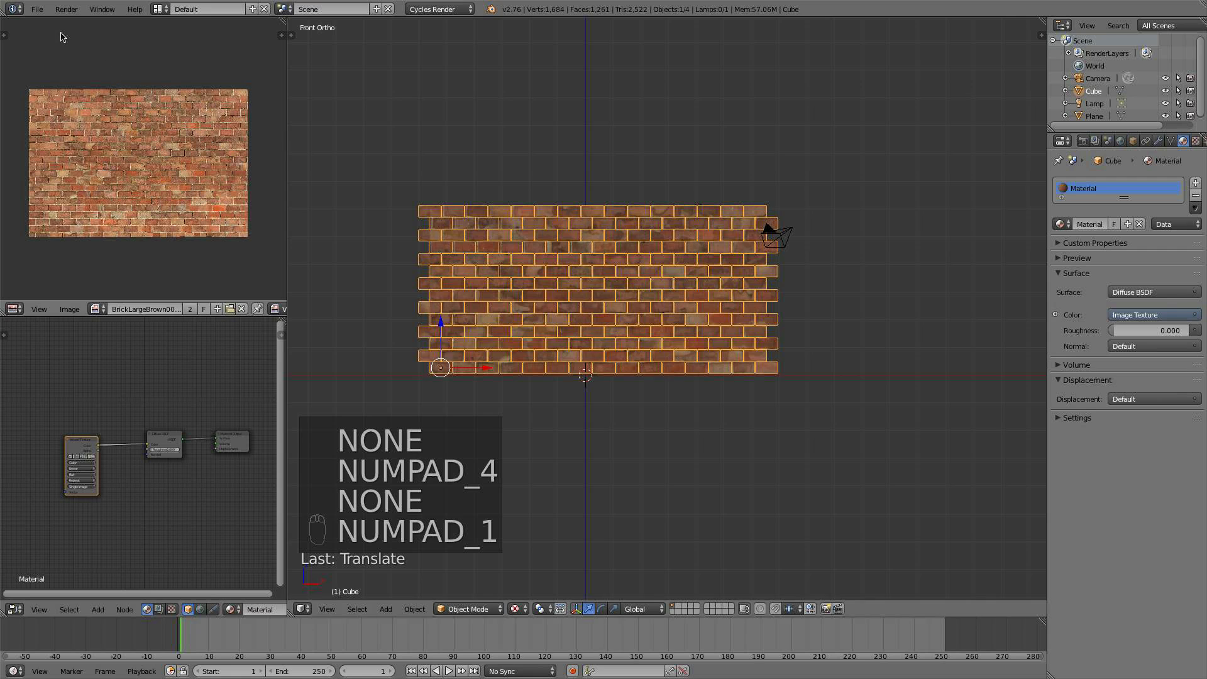
Find the Object: Cell Fracture add-on in the user preferences by searching "Cell" and enable it
left_click(38, 10)
left_click(88, 150)
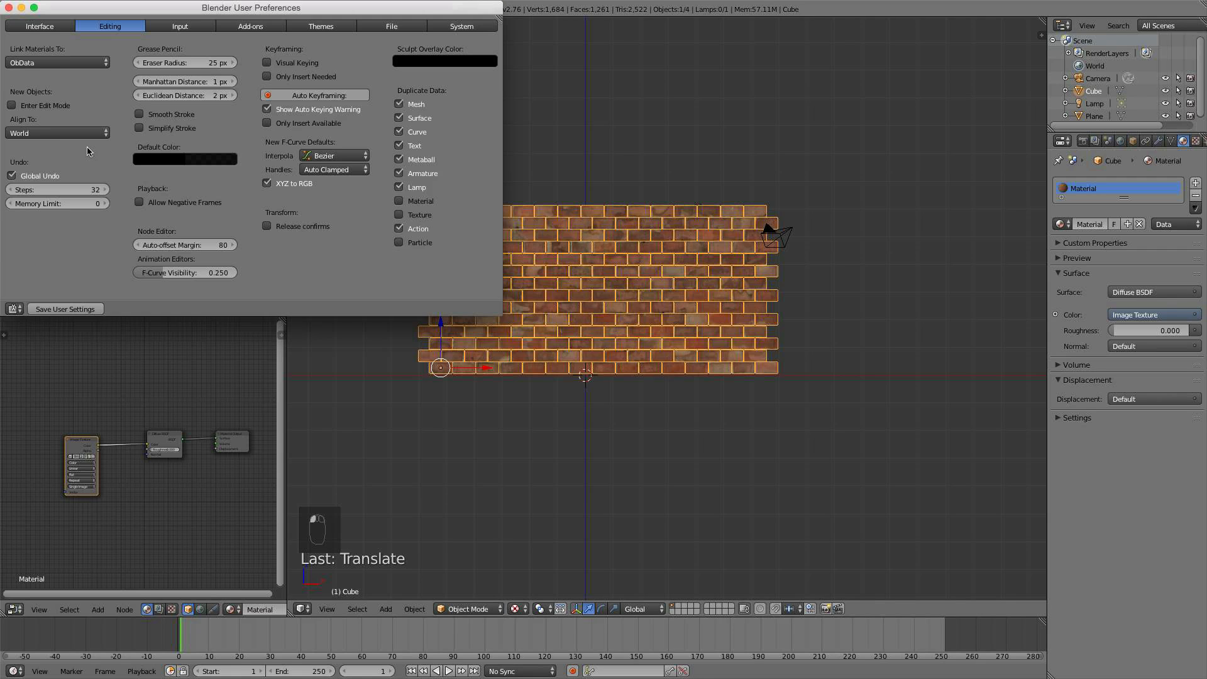
left_click(251, 28)
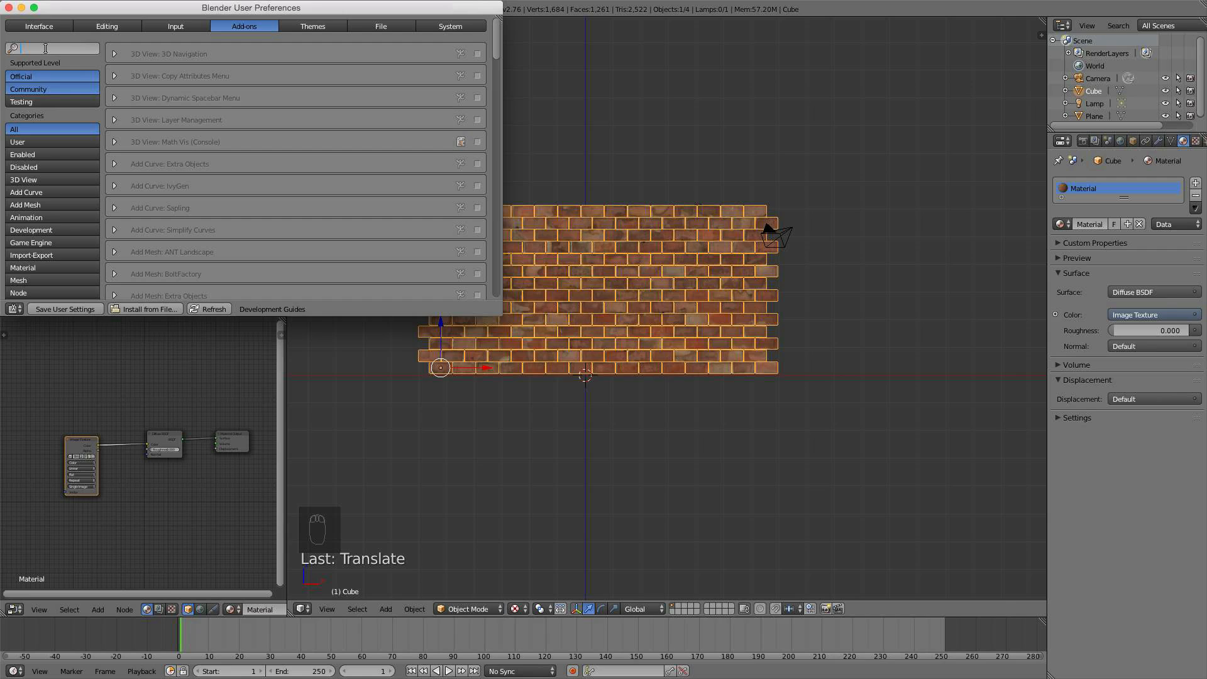
type("Ce")
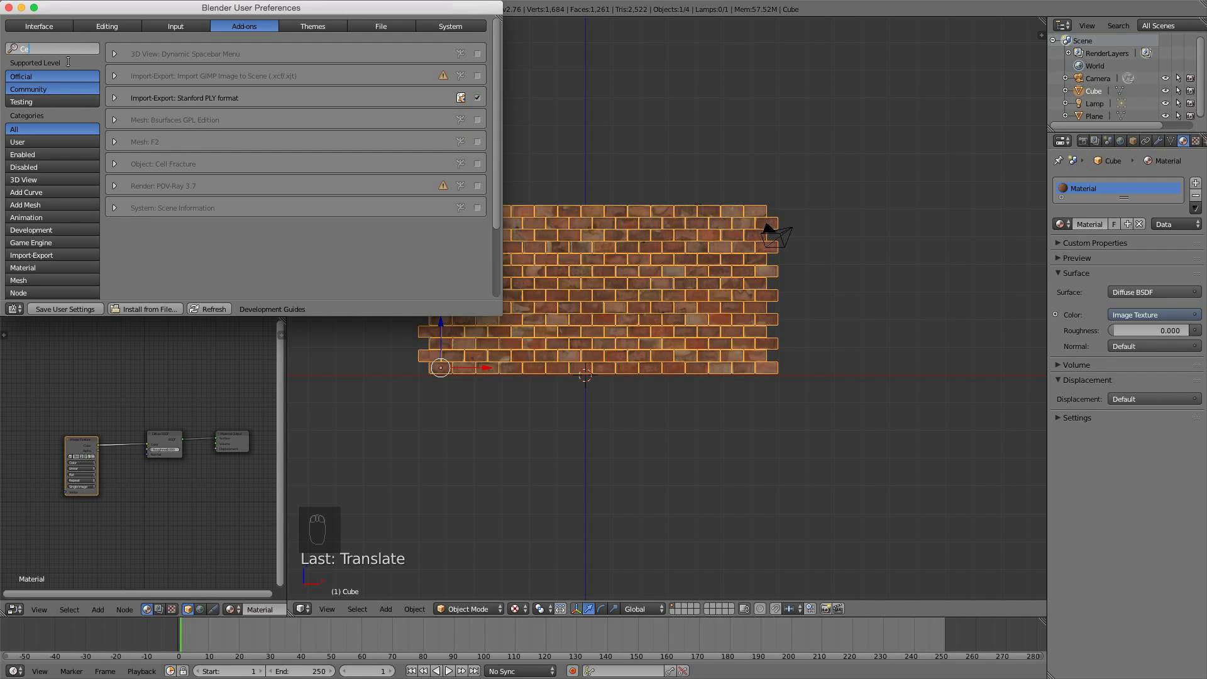
type("ll")
left_click(477, 55)
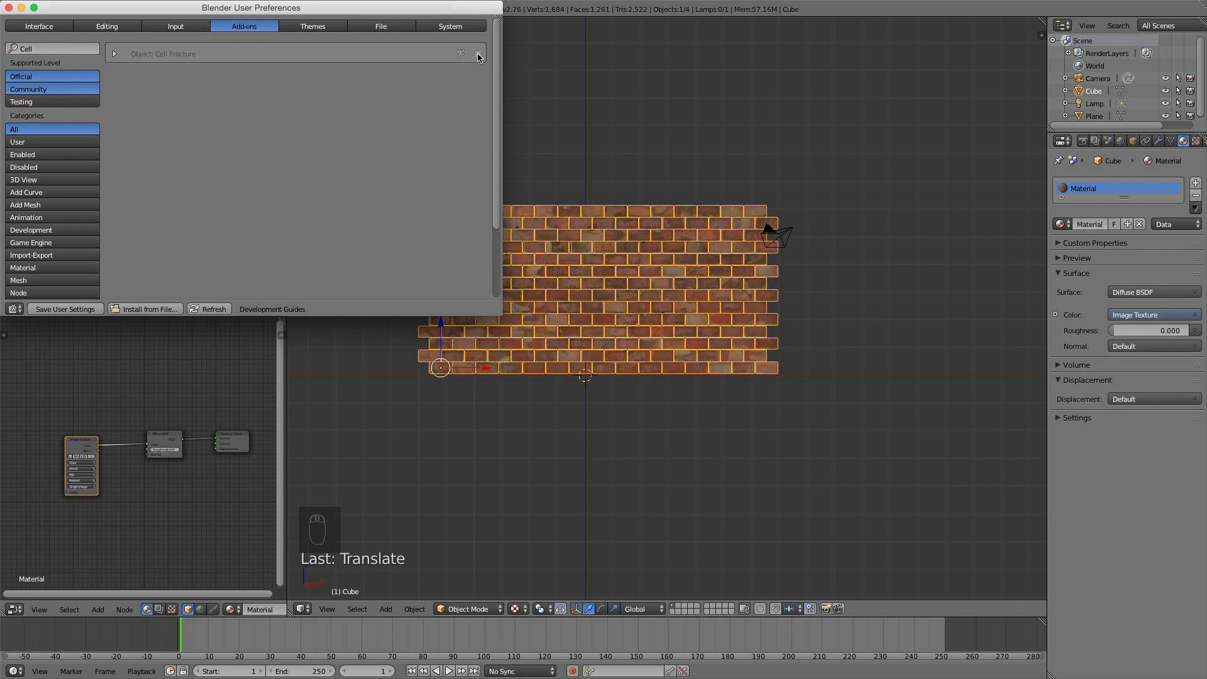
Enable the Object: Cell Fracture add-on, close the preferences and show the 3D view's tool shelf
left_click(478, 54)
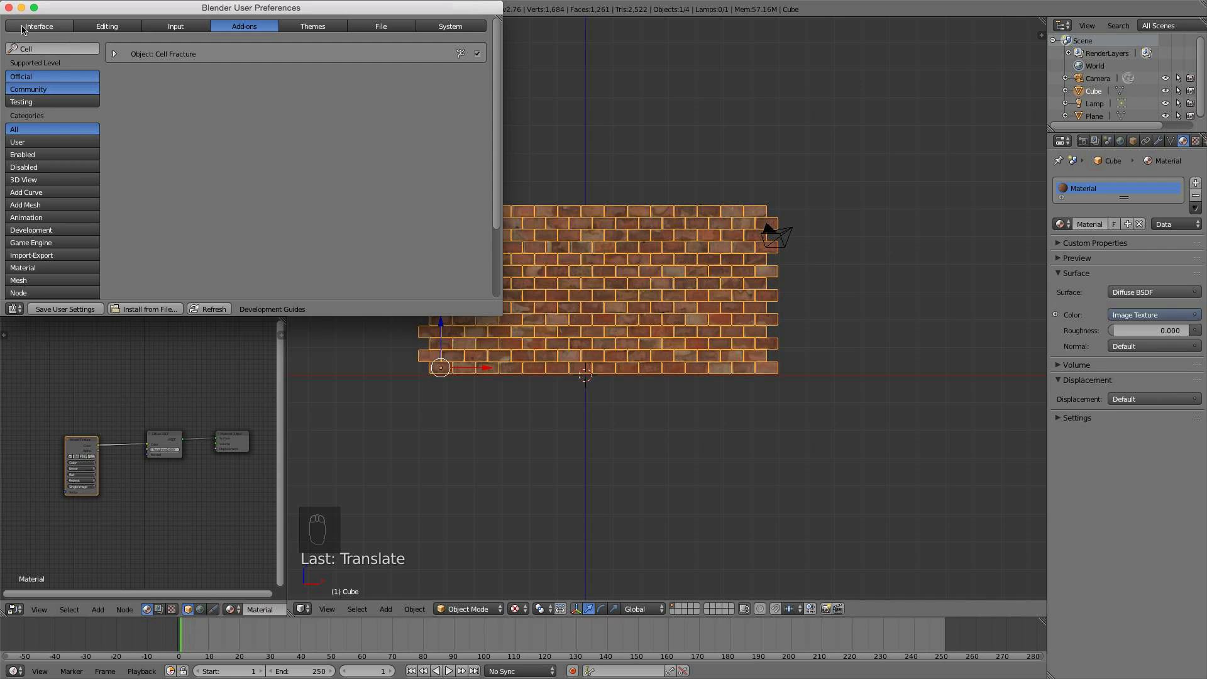
left_click(9, 7)
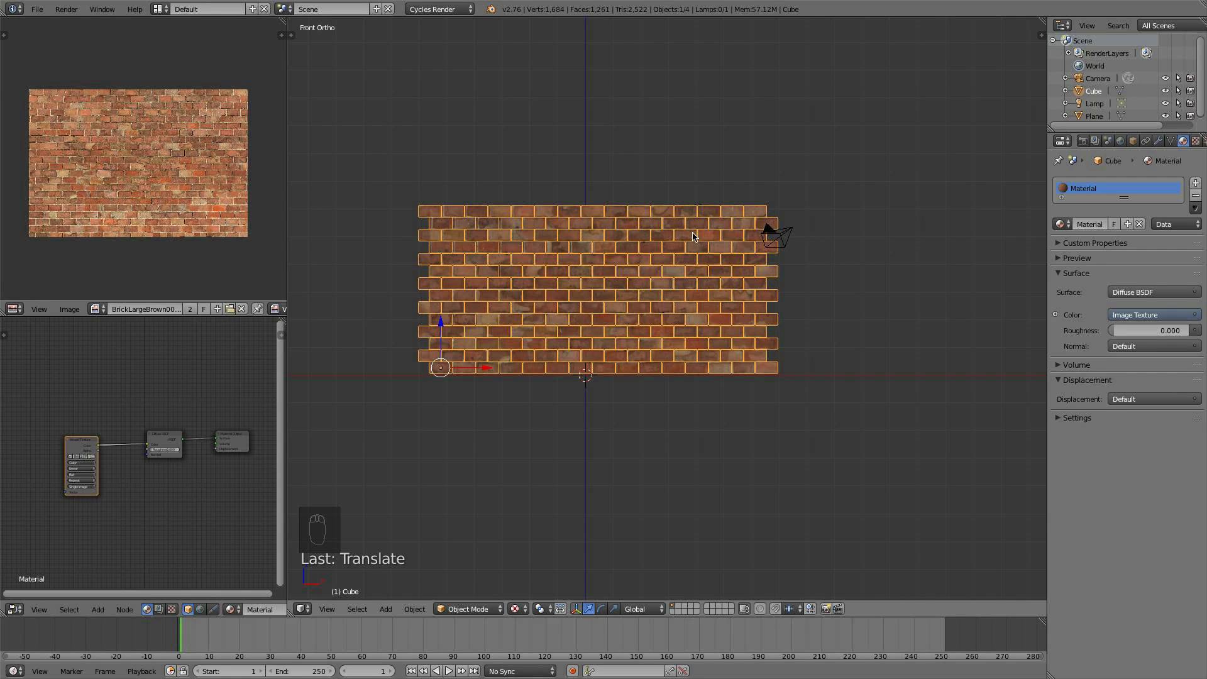
key("t")
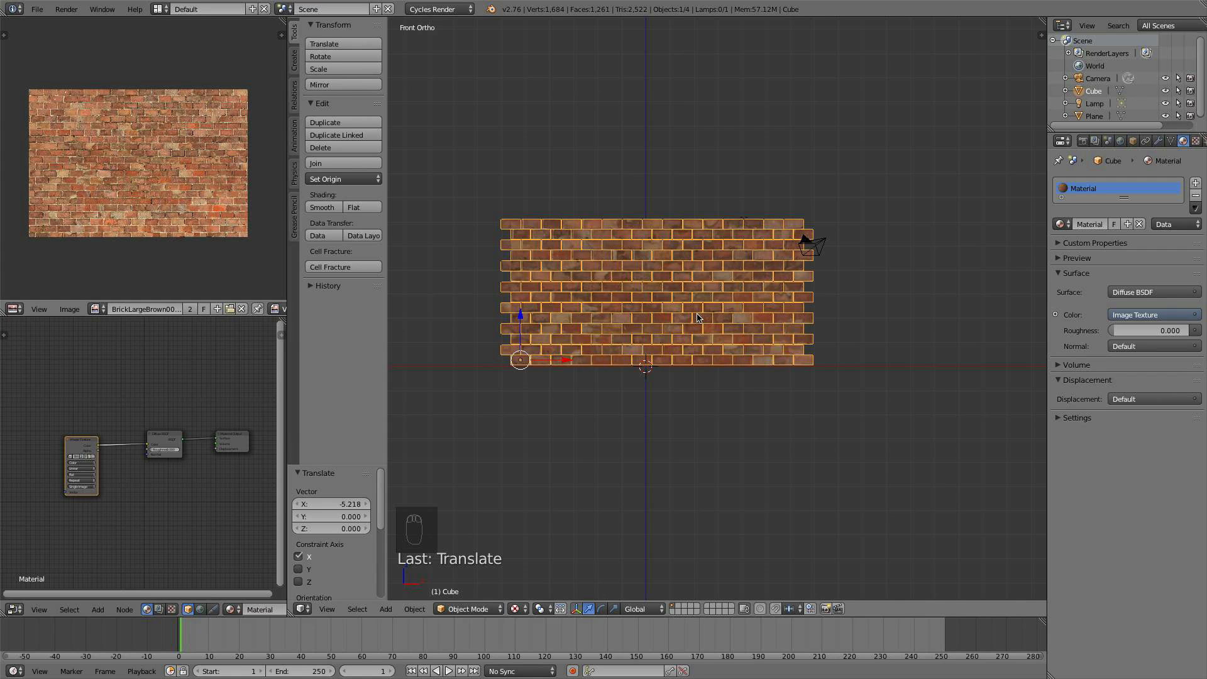
Widen the 3D viewport by narrowing the image and node editor areas
scroll(649, 289, "up", 1)
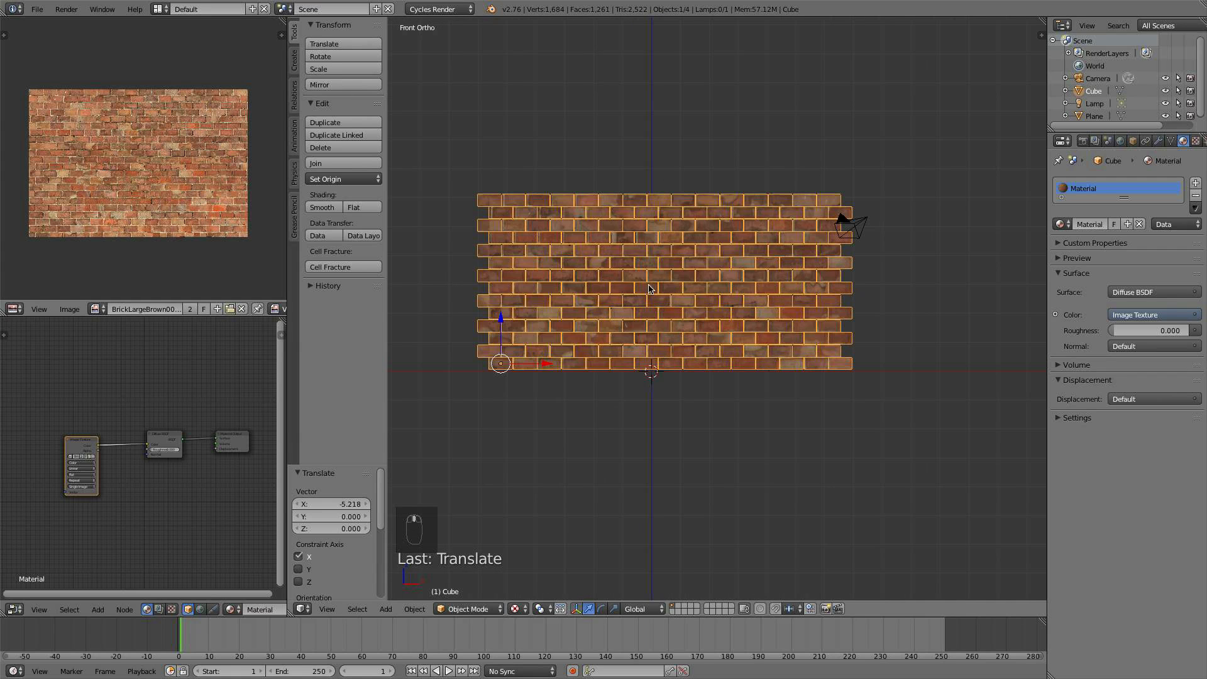
scroll(708, 290, "up", 3)
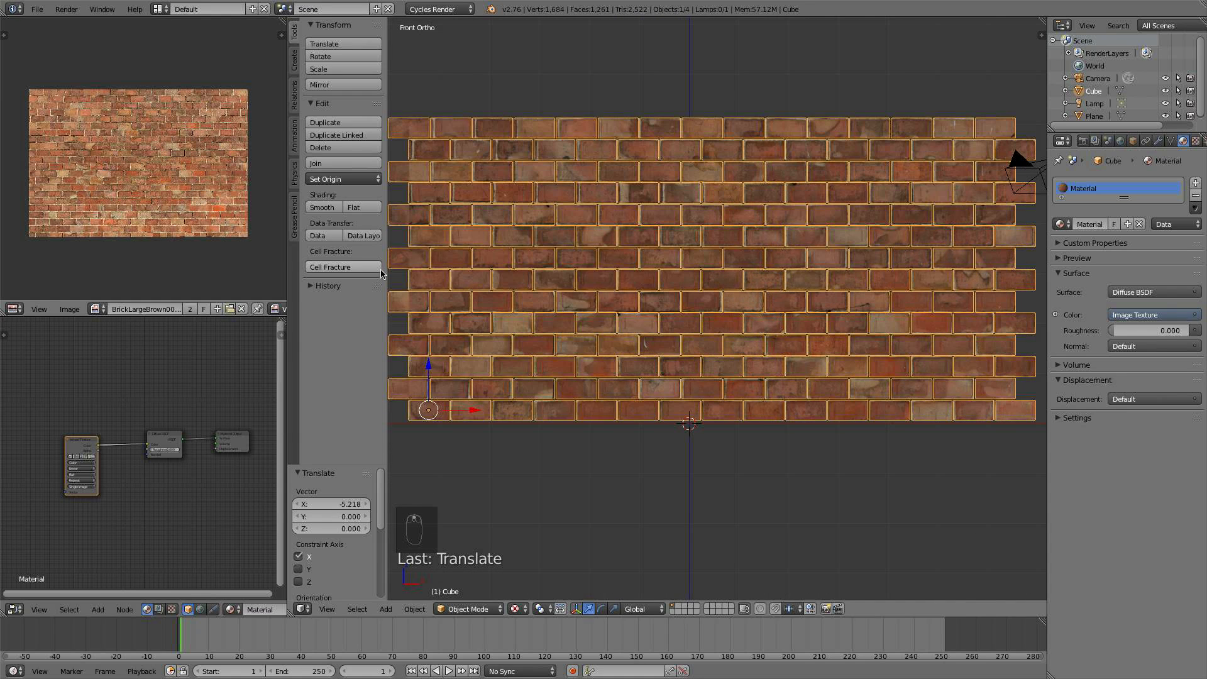
left_click(279, 276)
left_click_drag(279, 277, 231, 277)
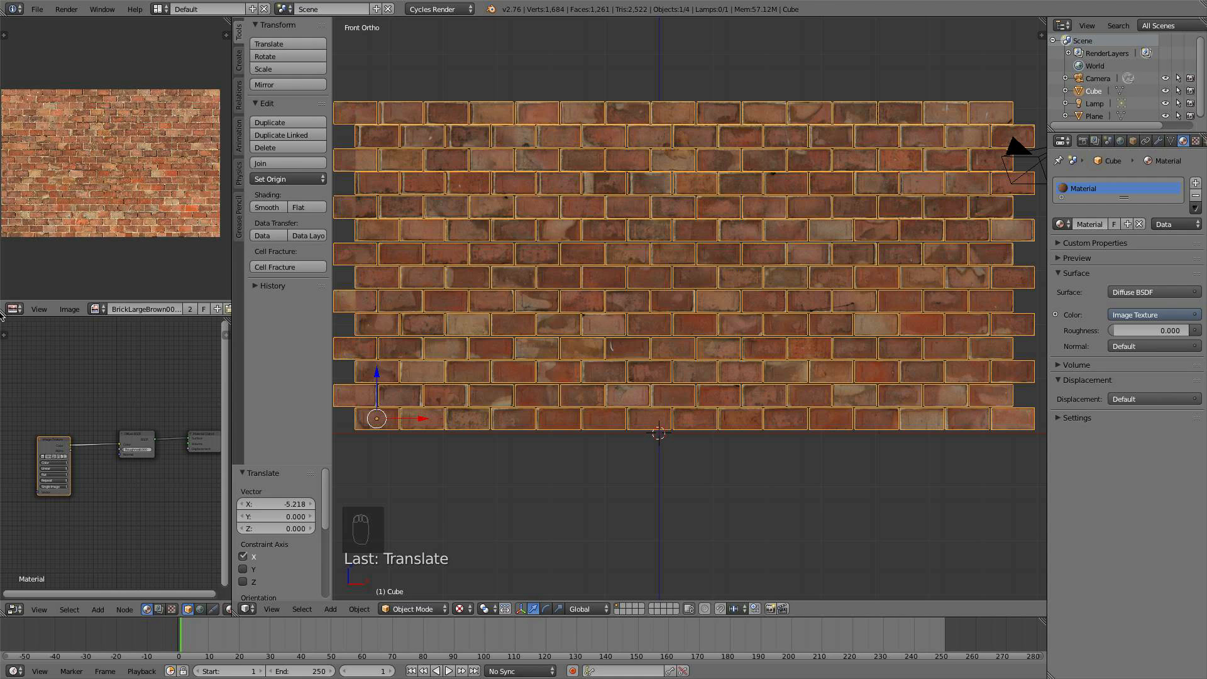
left_click_drag(3, 310, 16, 264)
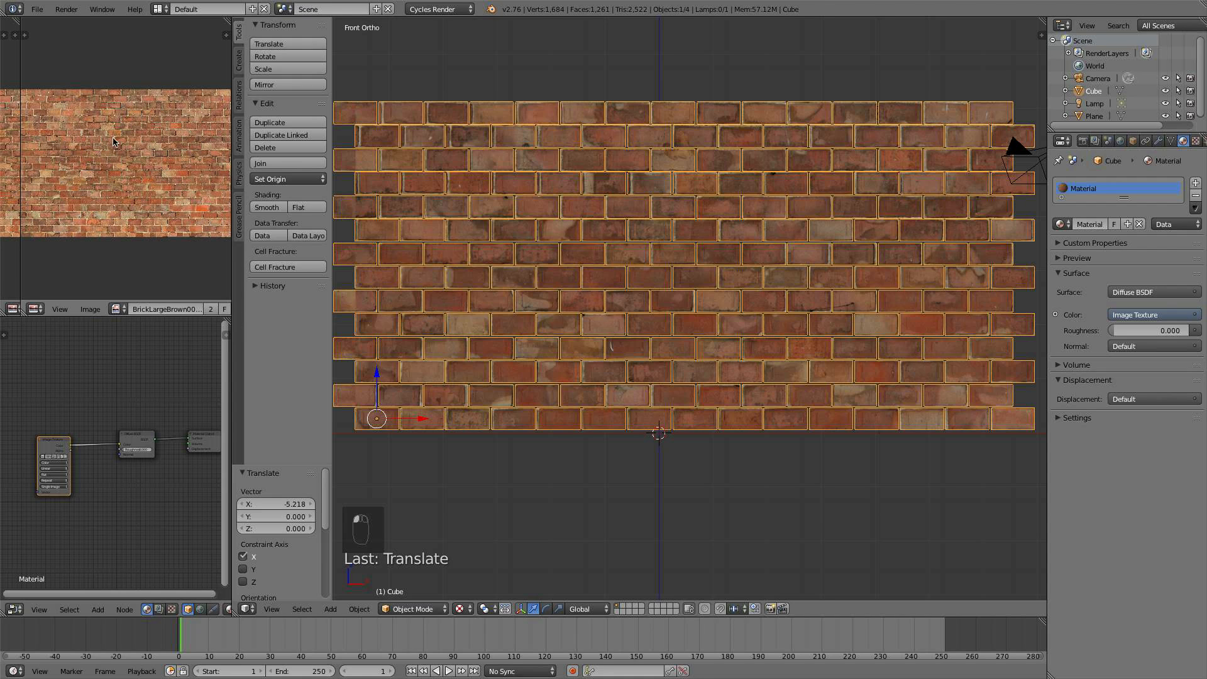
left_click_drag(24, 312, 7, 313)
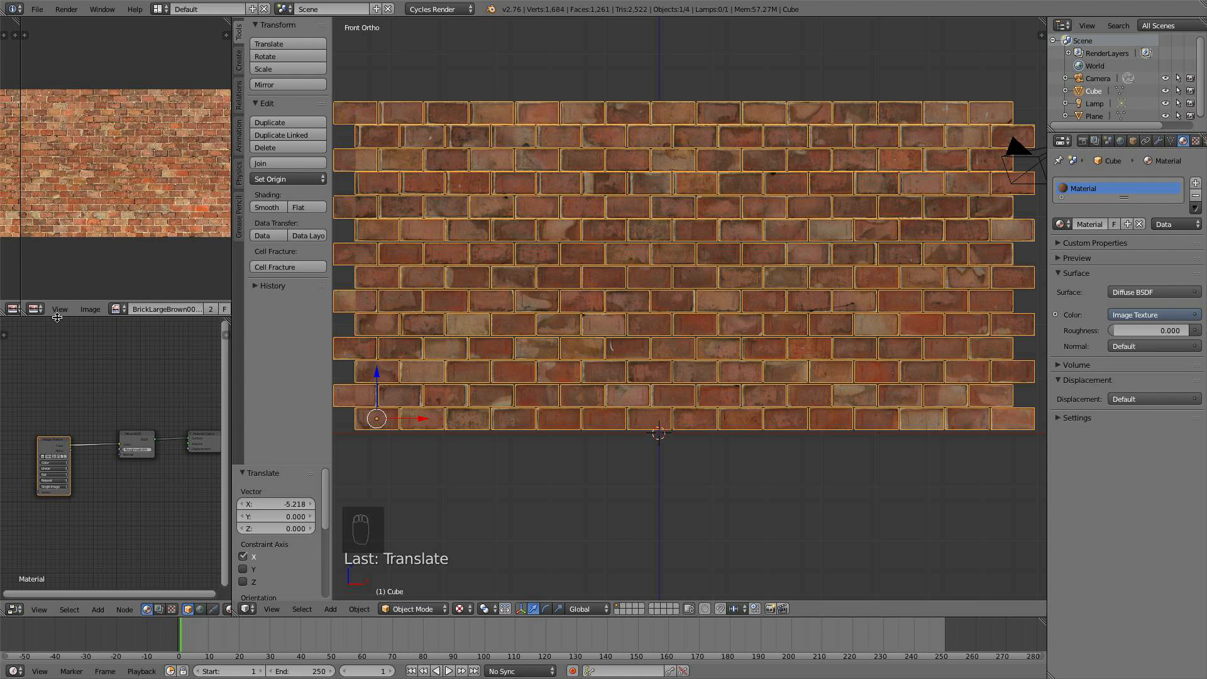
left_click(13, 309)
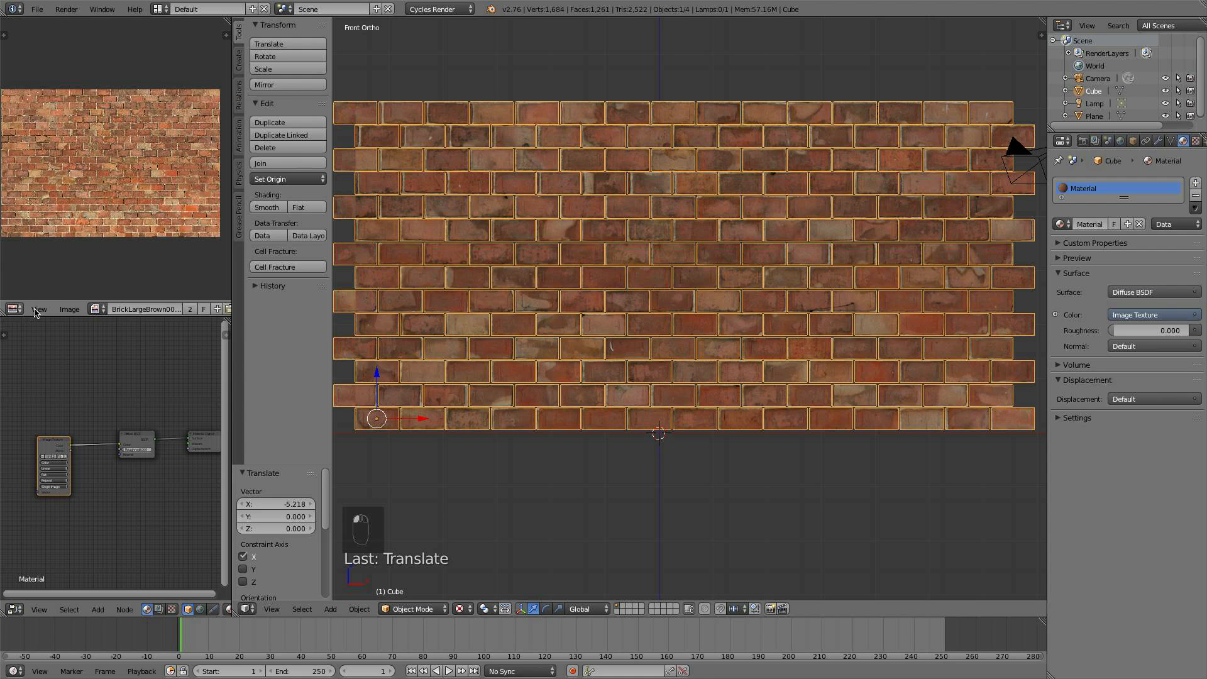
Merge away the image editor so that the node editor fills its whole column
left_click(227, 317)
left_click_drag(227, 317, 210, 188)
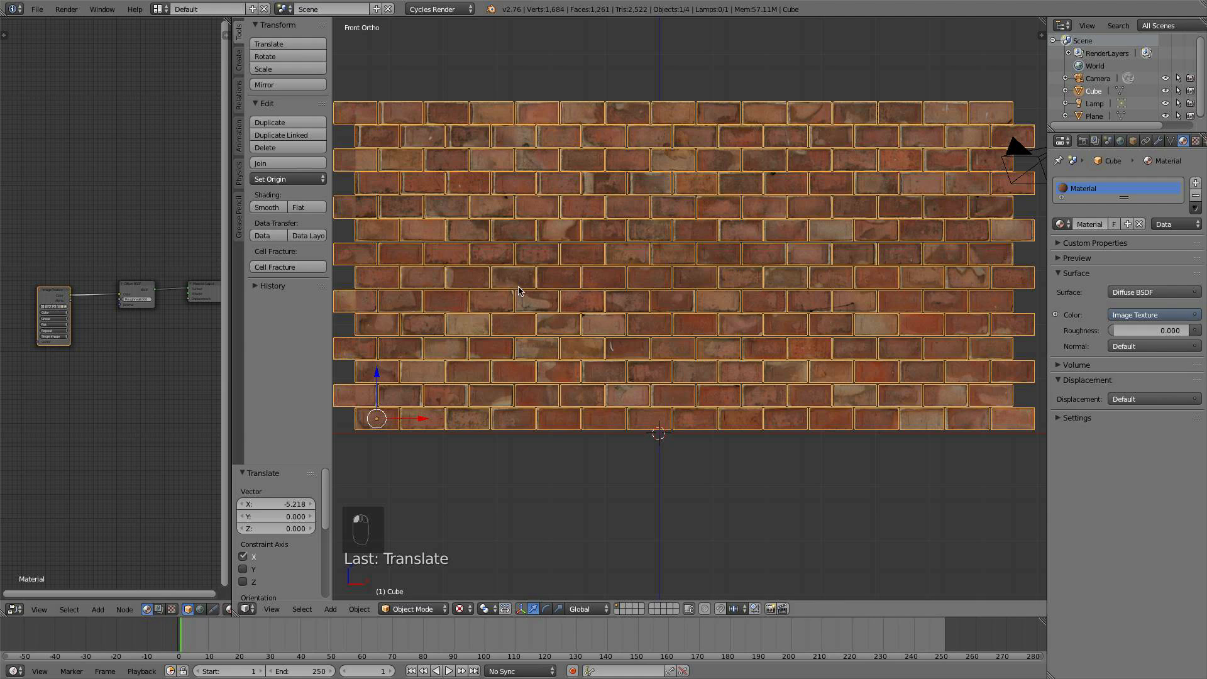
scroll(526, 295, "down", 1)
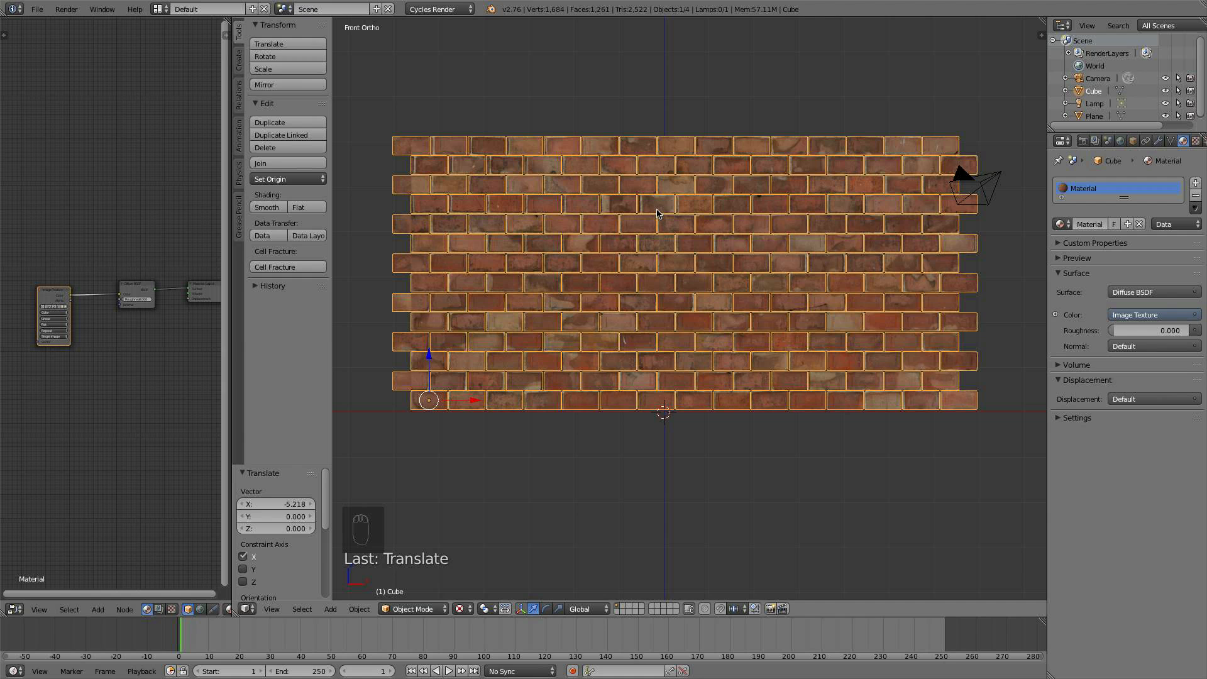
Try a freehand Grease Pencil loop on the middle of the wall in front view and undo it
key("d")
mouse_move(657, 209)
left_mouse_down()
mouse_move(603, 232)
mouse_move(715, 261)
left_mouse_up()
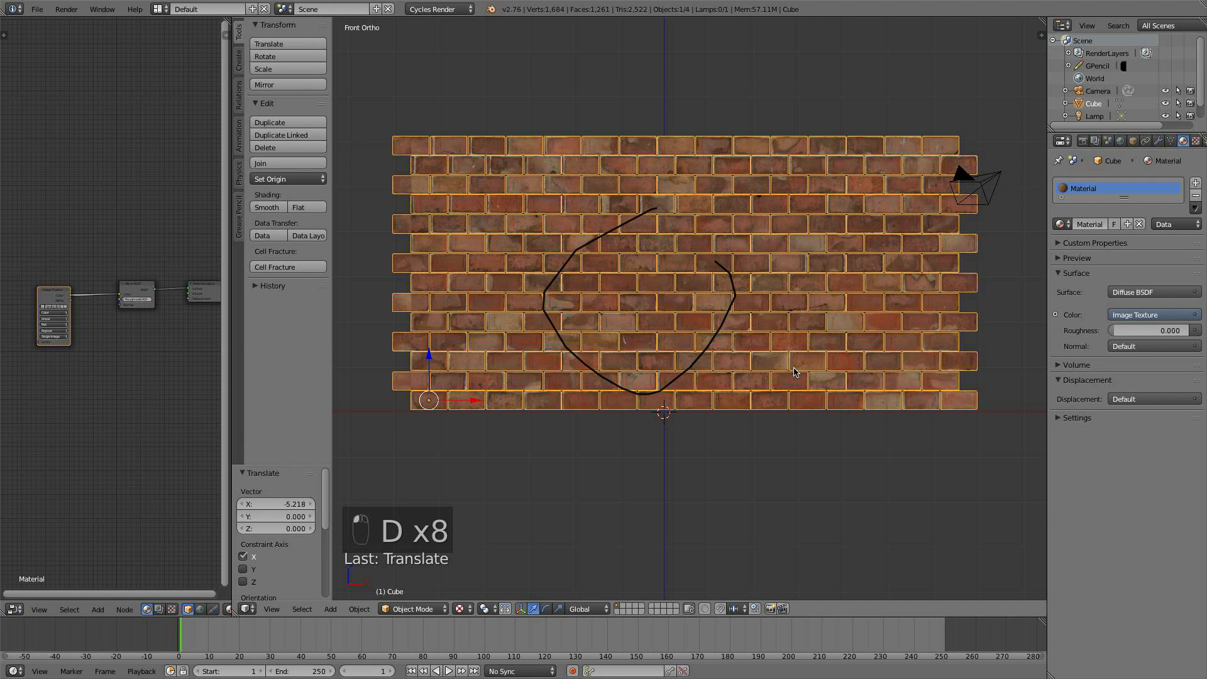
key("super+z")
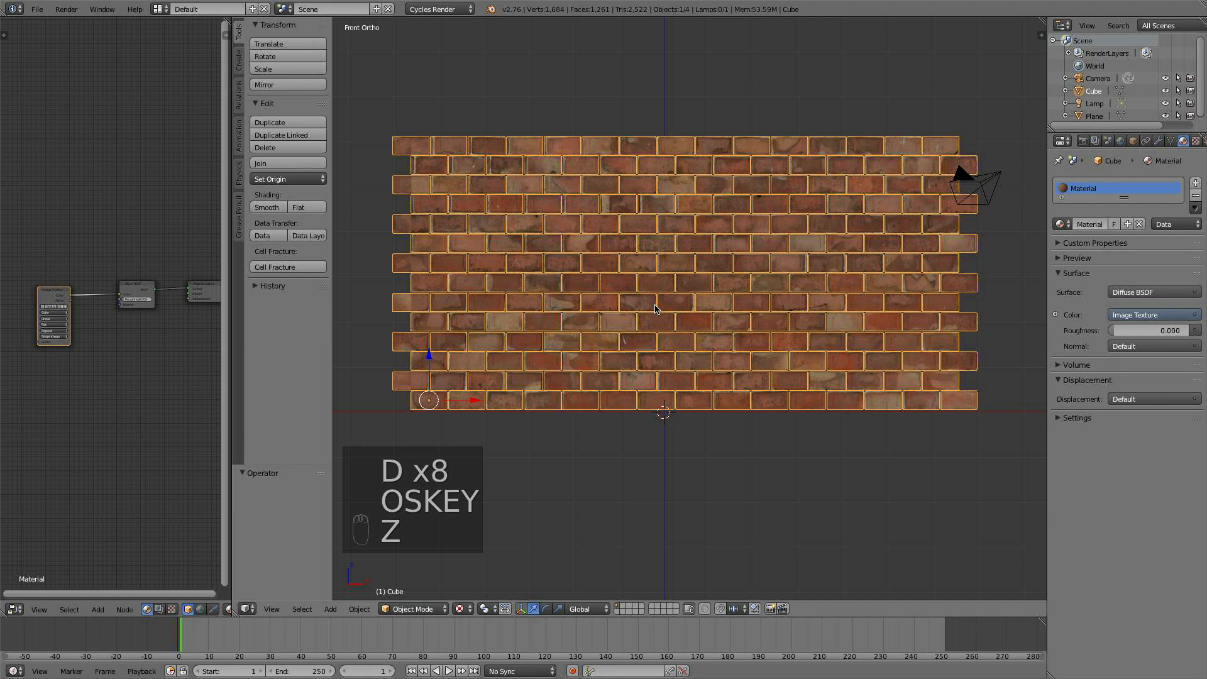
Draw a Grease Pencil smiley face on each side of the wall, seen from its narrow end
middle_click_drag(655, 308, 794, 335)
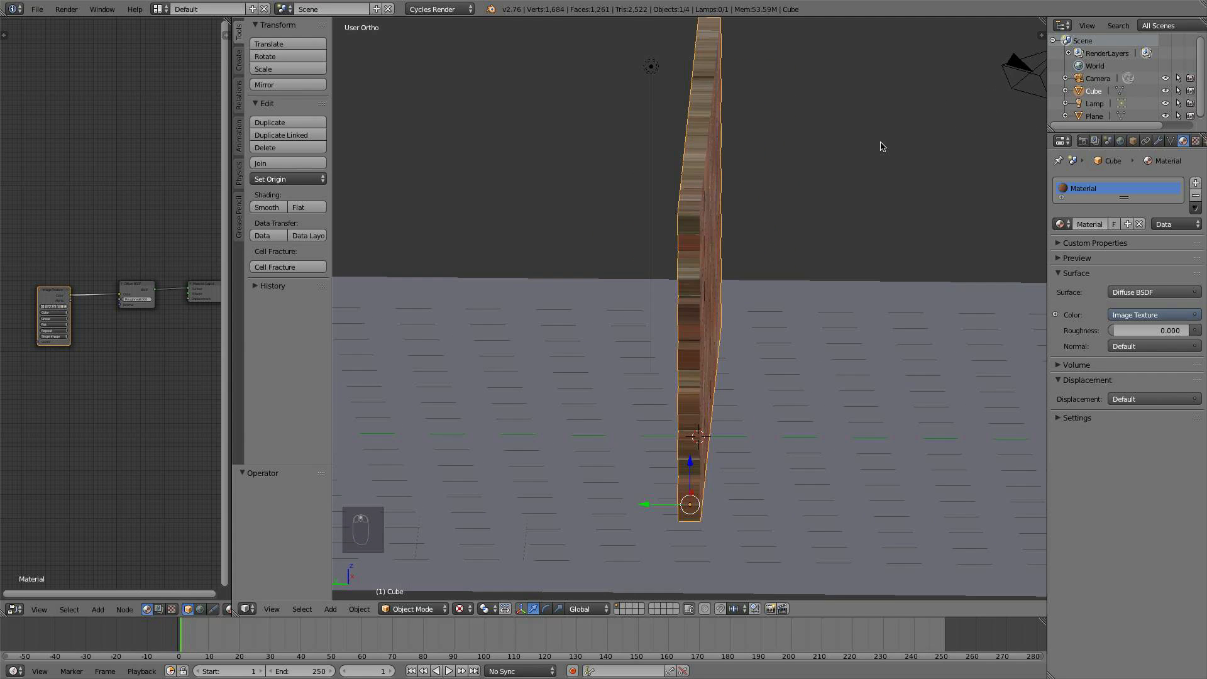
key("d")
left_click_drag(795, 192, 837, 173)
left_click(812, 161)
left_click(828, 136)
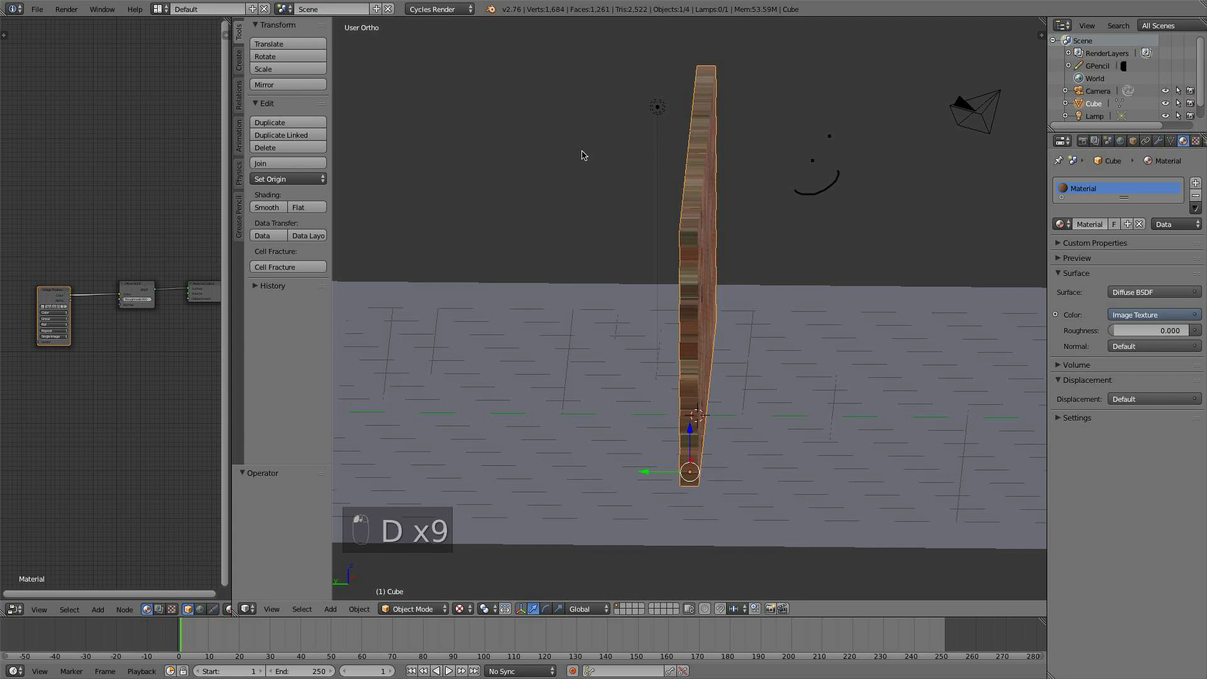
mouse_move(420, 147)
left_mouse_down()
mouse_move(493, 183)
mouse_move(500, 173)
left_mouse_up()
left_click(462, 146)
left_click(479, 132)
left_click_drag(449, 126, 480, 116)
Undo all the Grease Pencil strokes of the smiley faces
key("super+z")
key("super+z")
key("super+z")
key("super+z")
key("super+z")
key("super+z")
key("super+z")
key("super+z")
key("super+z")
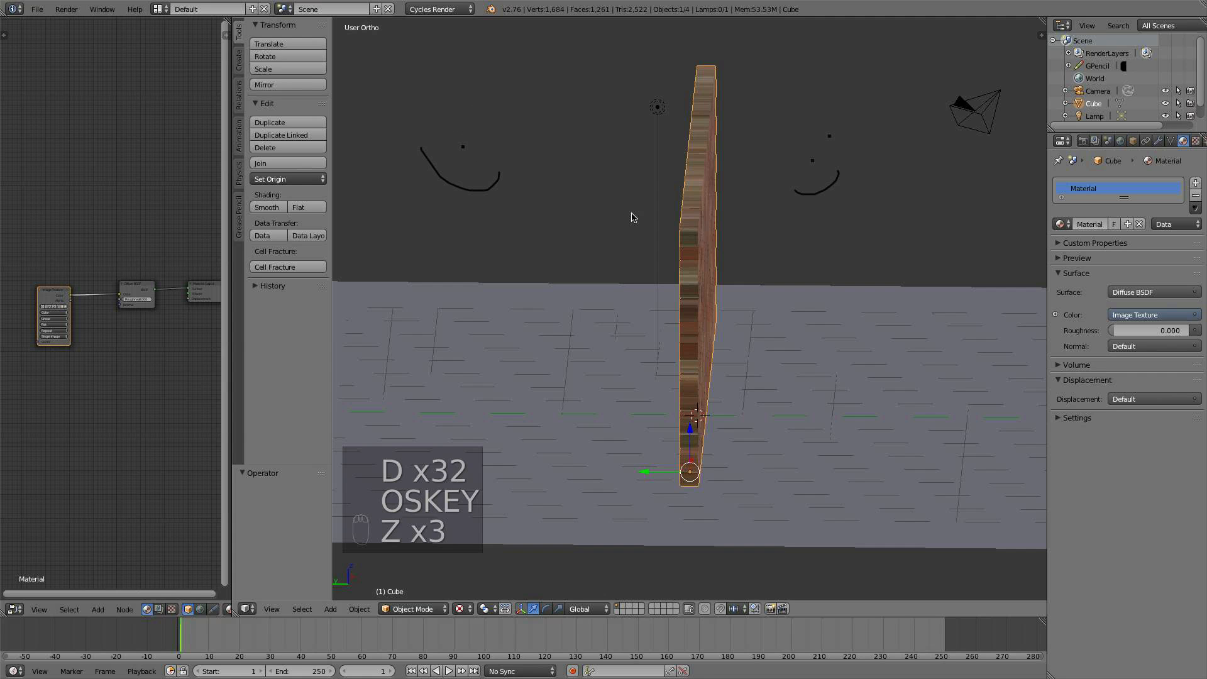
key("super+z")
scroll(819, 254, "down", 1)
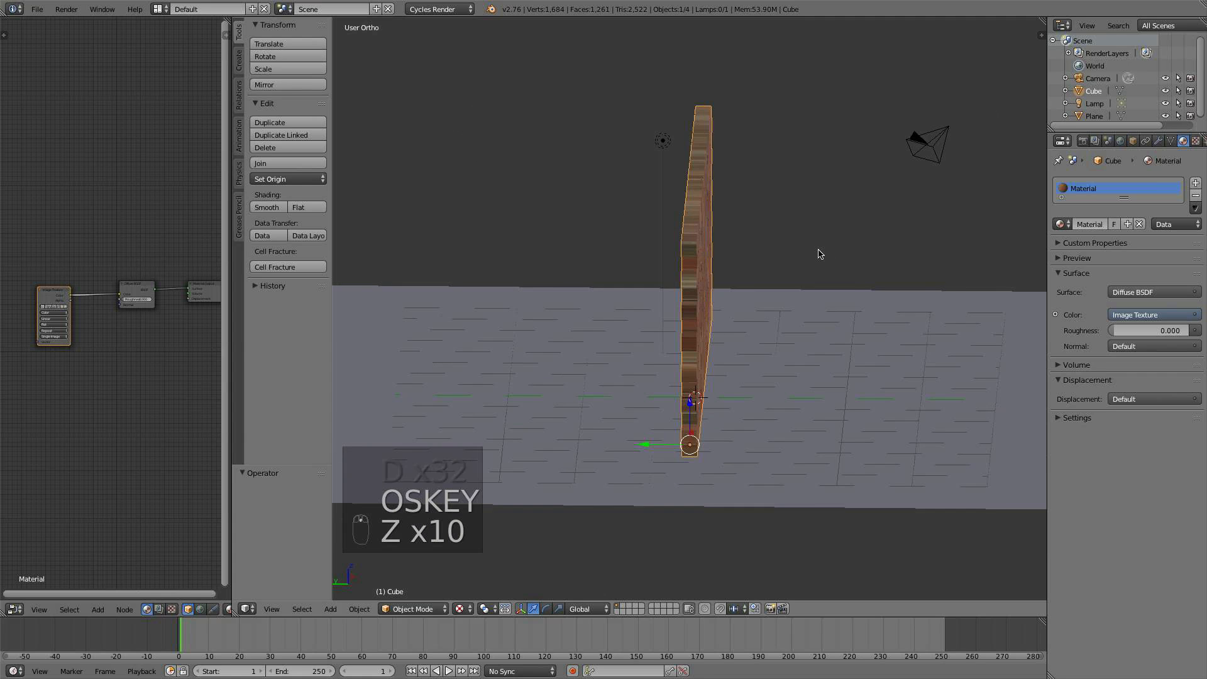
Try short Grease Pencil strokes on the wall from an angled view, check their depth from the side and undo them
middle_click_drag(820, 253, 689, 237)
scroll(688, 243, "up", 2)
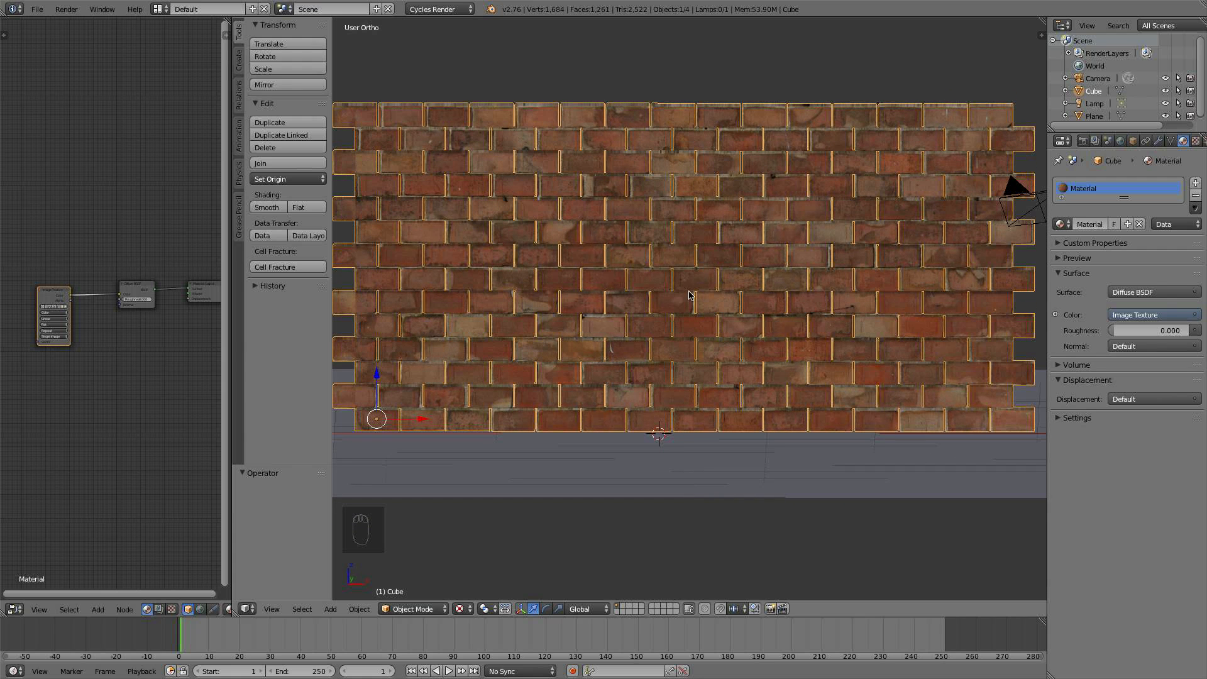
scroll(686, 293, "down", 2)
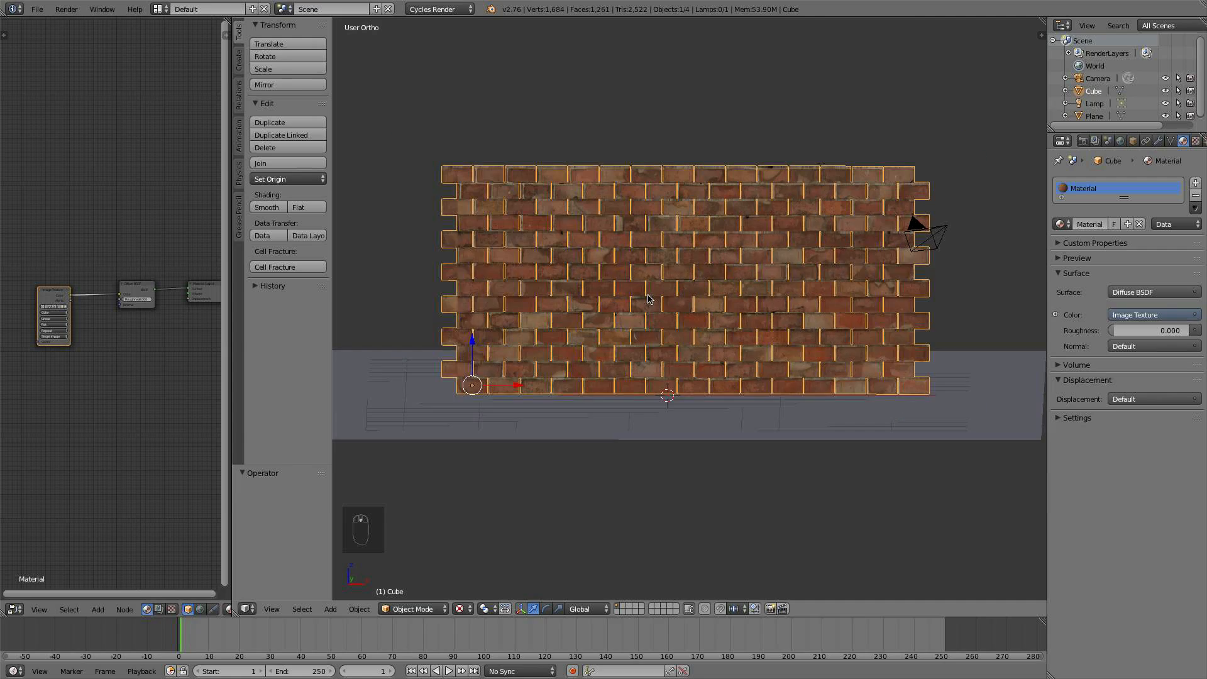
middle_click_drag(651, 300, 670, 387)
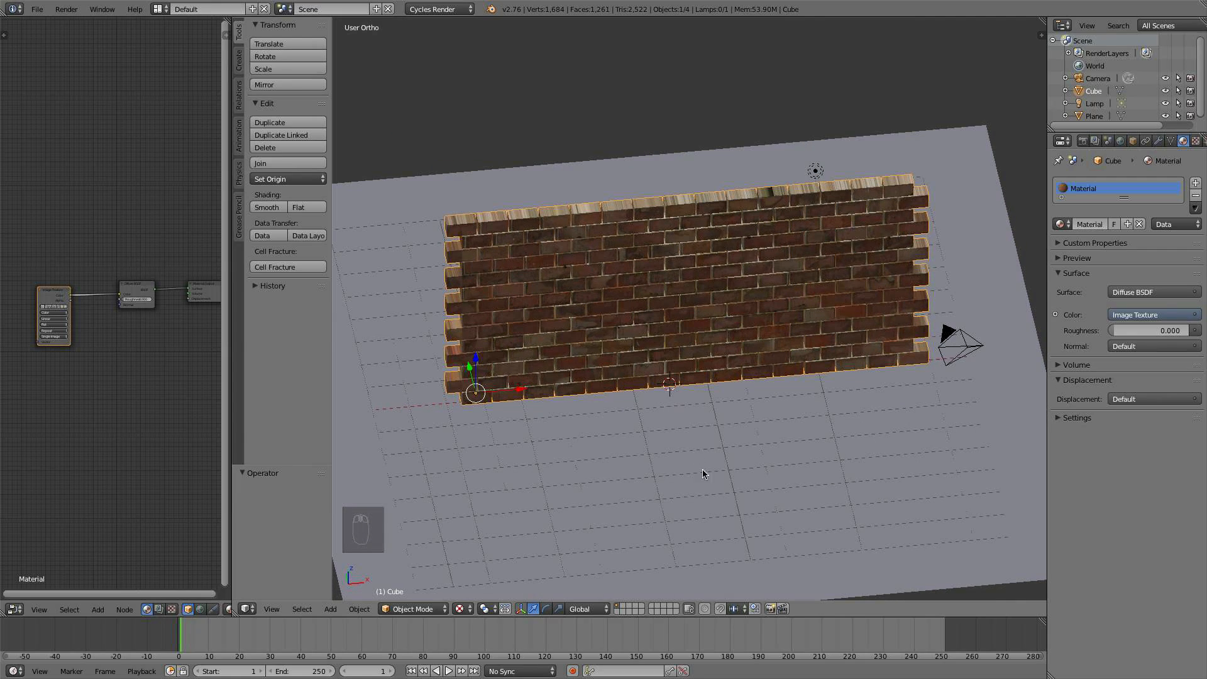
middle_click_drag(787, 520, 722, 390)
key("d")
mouse_move(715, 382)
left_mouse_down()
mouse_move(752, 379)
mouse_move(712, 369)
left_mouse_up()
key("d")
key("d")
key("d")
left_click_drag(674, 353, 729, 343)
mouse_move(726, 365)
middle_mouse_down()
mouse_move(790, 395)
mouse_move(844, 398)
middle_mouse_up()
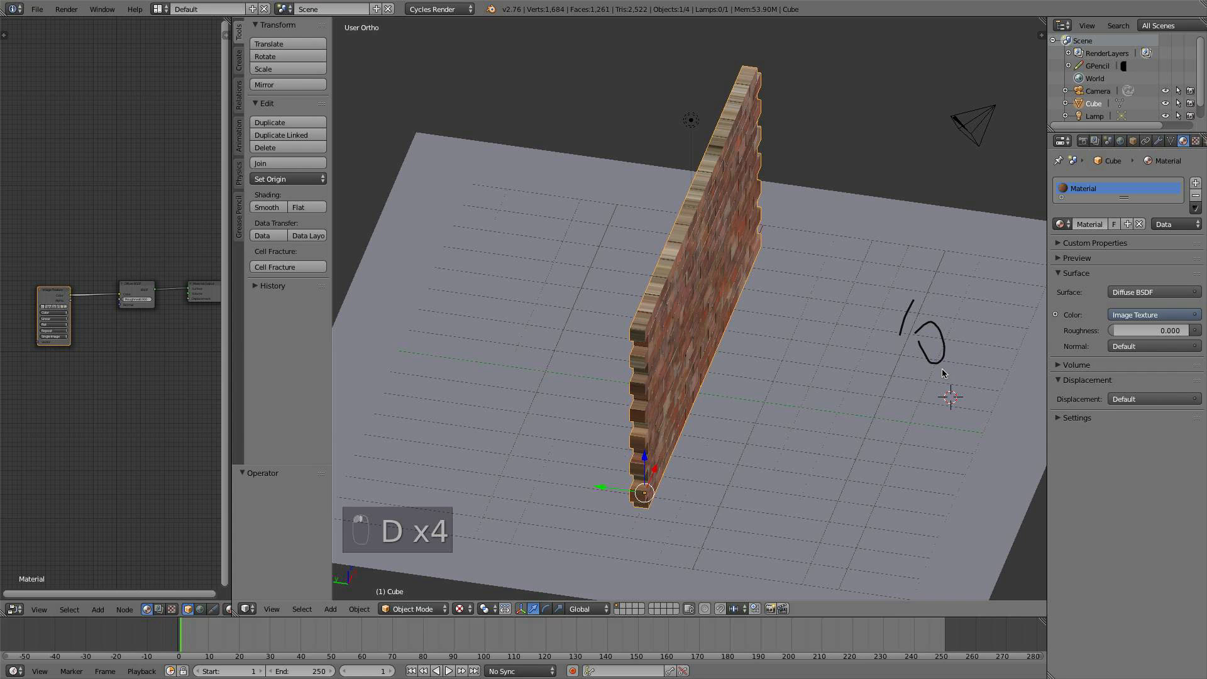
key("super+z")
key("super+z")
Snap the 3D cursor to the selected wall
mouse_move(925, 379)
middle_mouse_down()
mouse_move(829, 377)
mouse_move(713, 322)
middle_mouse_up()
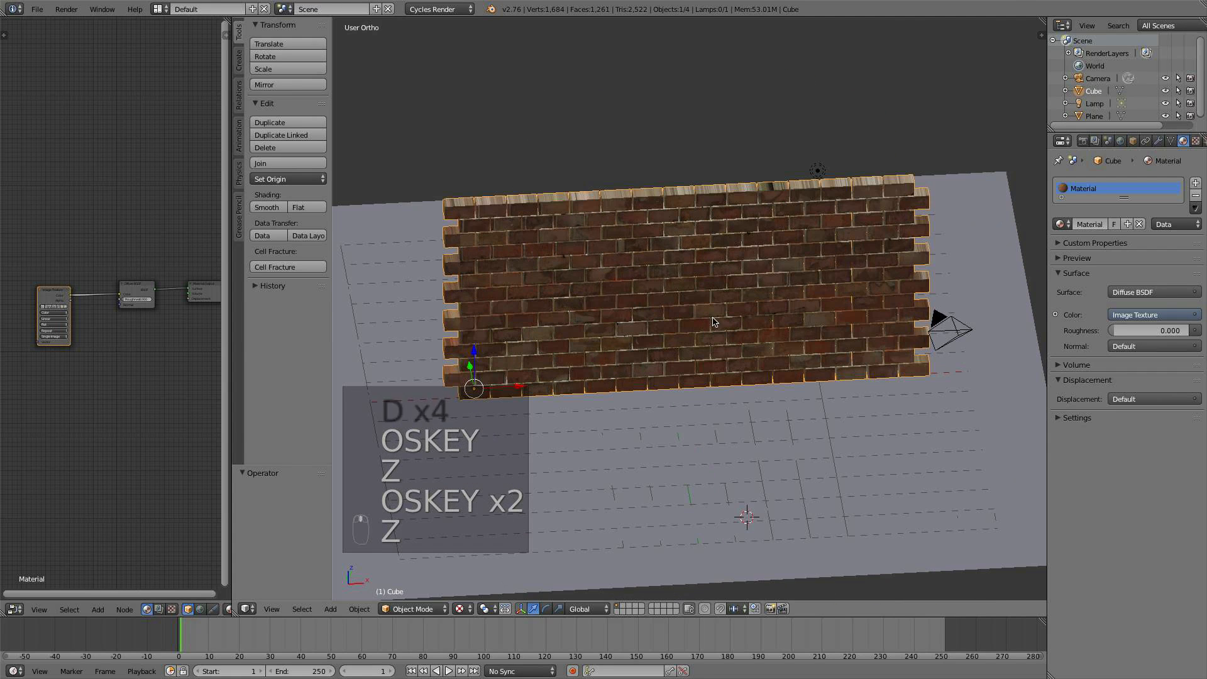
key("shift+s")
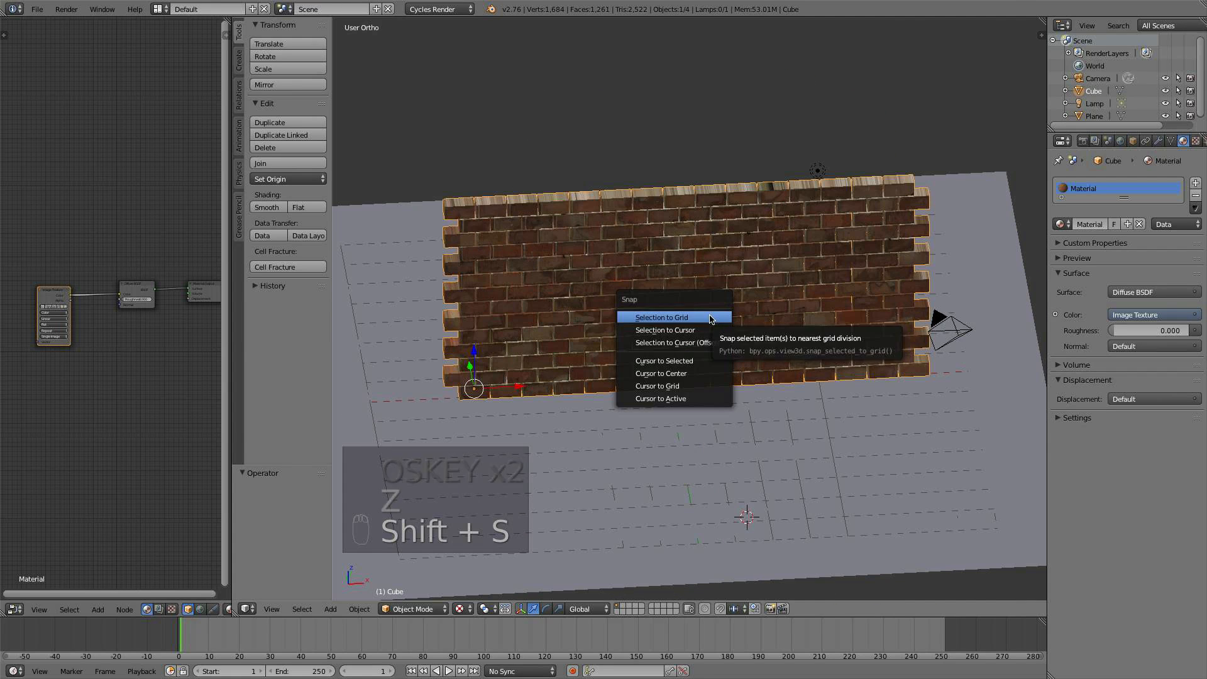
left_click(713, 363)
middle_click_drag(712, 362, 693, 276)
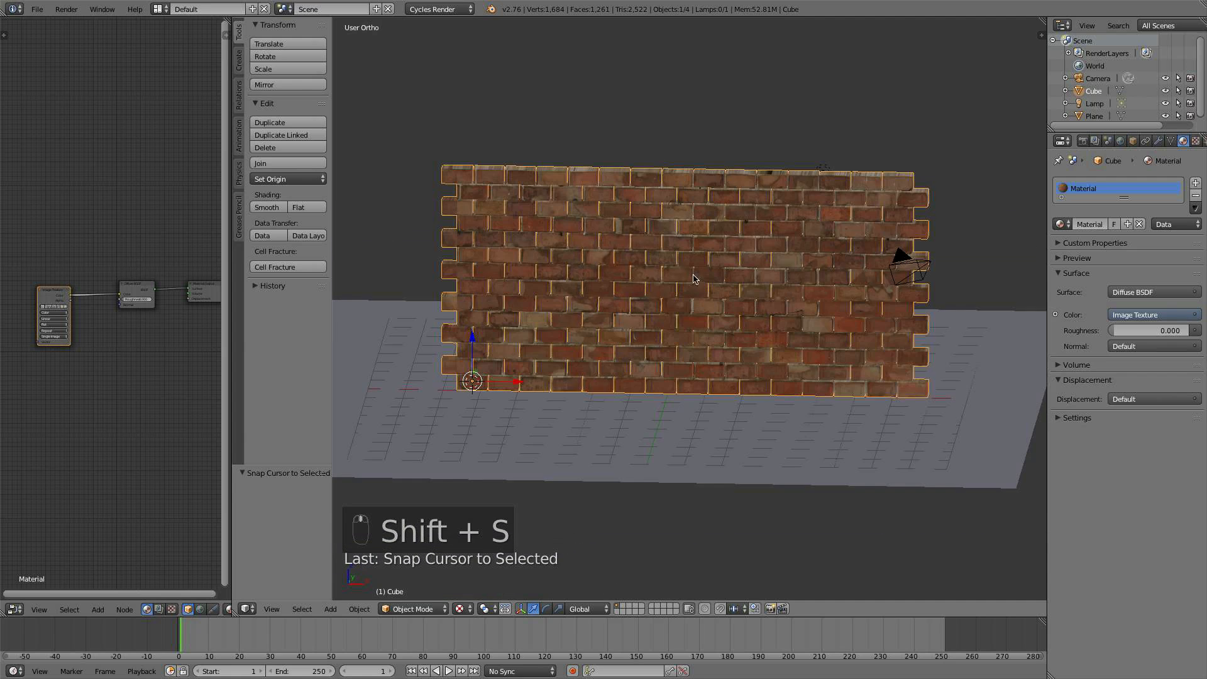
Draw three roughly concentric Grease Pencil rings around the wall's centre in front view
key("KP_1")
scroll(705, 296, "up", 1)
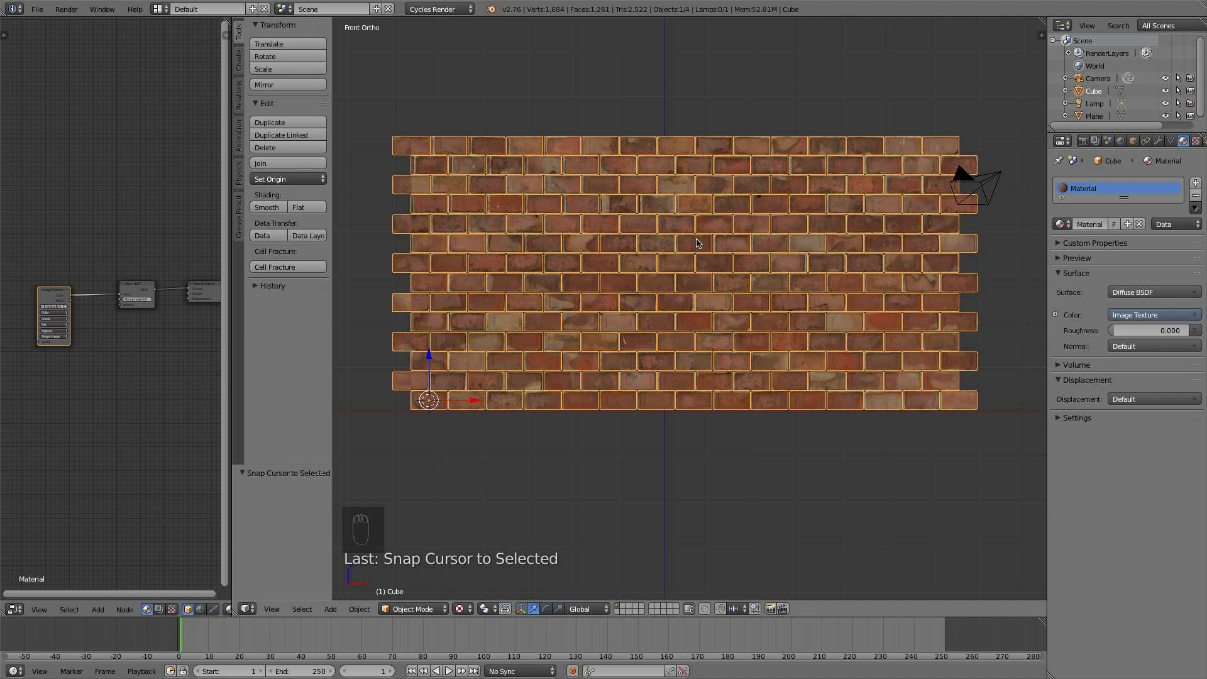
scroll(696, 243, "up", 1)
scroll(700, 247, "down", 1)
key("d")
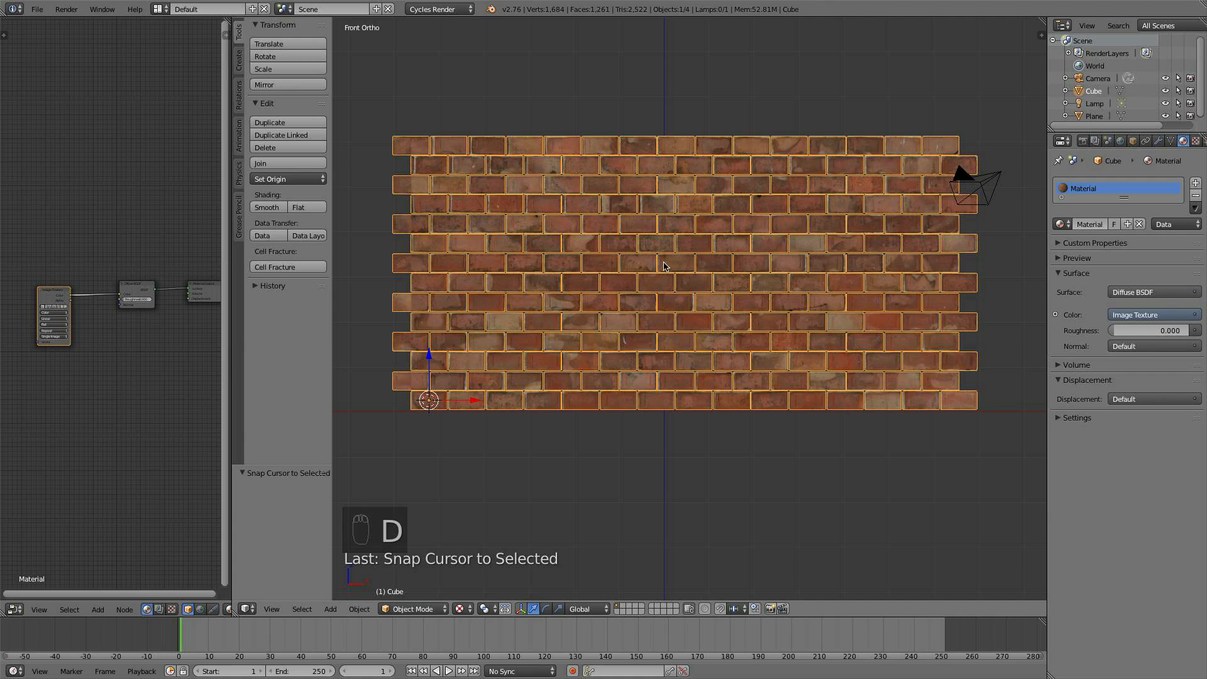
key("d")
key("d")
key("d")
key("d")
key("d")
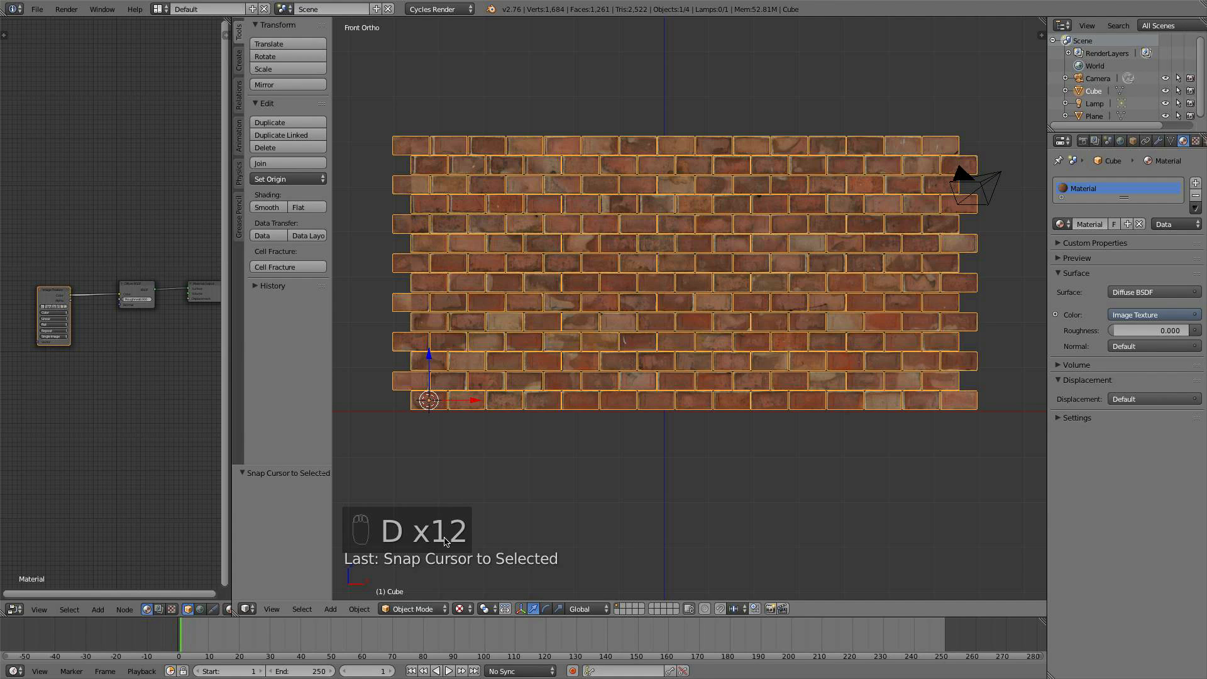
mouse_move(674, 264)
left_mouse_down()
mouse_move(658, 272)
mouse_move(668, 289)
mouse_move(690, 270)
mouse_move(664, 265)
mouse_move(635, 285)
mouse_move(719, 288)
mouse_move(654, 234)
mouse_move(638, 259)
mouse_move(668, 350)
mouse_move(756, 302)
mouse_move(624, 200)
mouse_move(613, 301)
left_mouse_up()
Draw Grease Pencil crack lines radiating from the innermost ring outward in all directions across the wall
left_click_drag(547, 272, 653, 275)
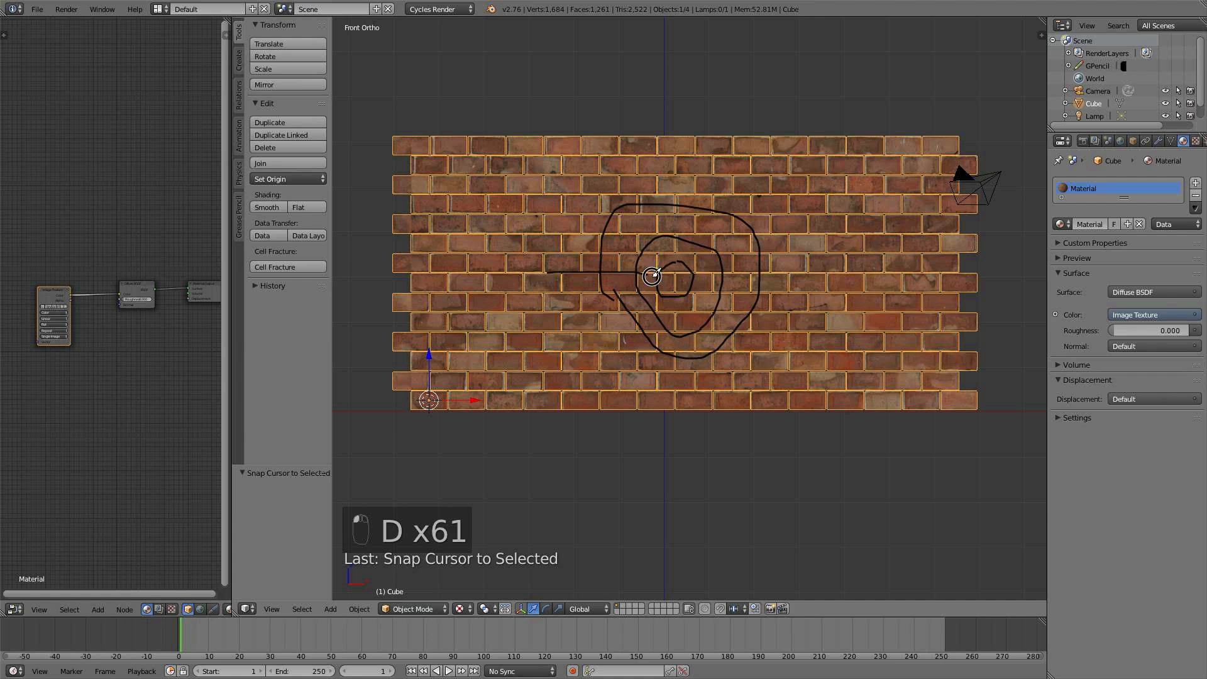
mouse_move(564, 201)
left_mouse_down()
mouse_move(676, 287)
mouse_move(820, 244)
left_mouse_up()
left_click_drag(674, 287, 702, 186)
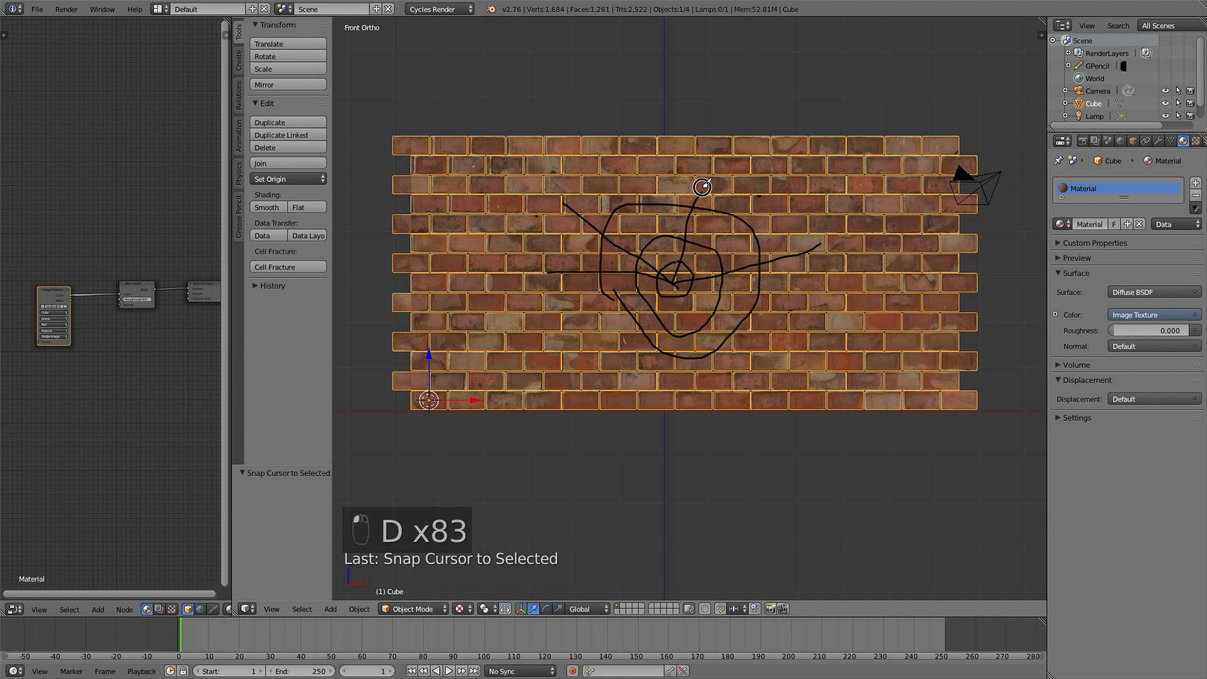
left_click_drag(676, 289, 577, 379)
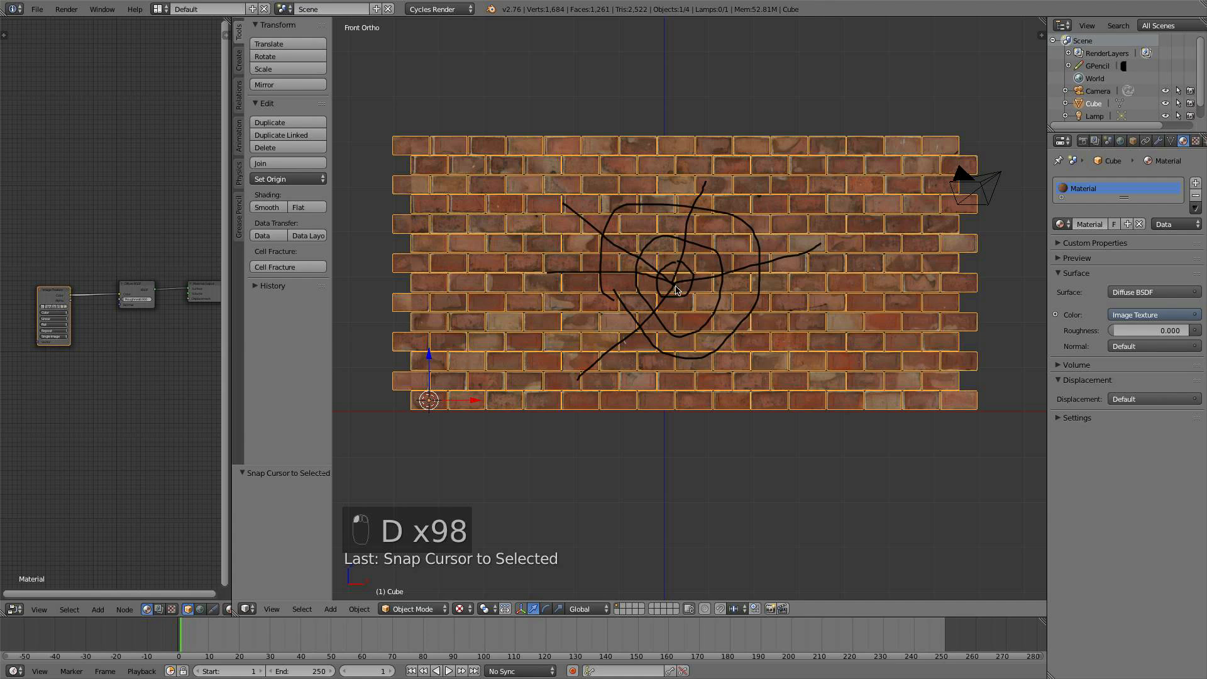
mouse_move(677, 289)
left_mouse_down()
mouse_move(802, 345)
mouse_move(590, 304)
mouse_move(543, 328)
mouse_move(691, 308)
mouse_move(731, 372)
left_mouse_up()
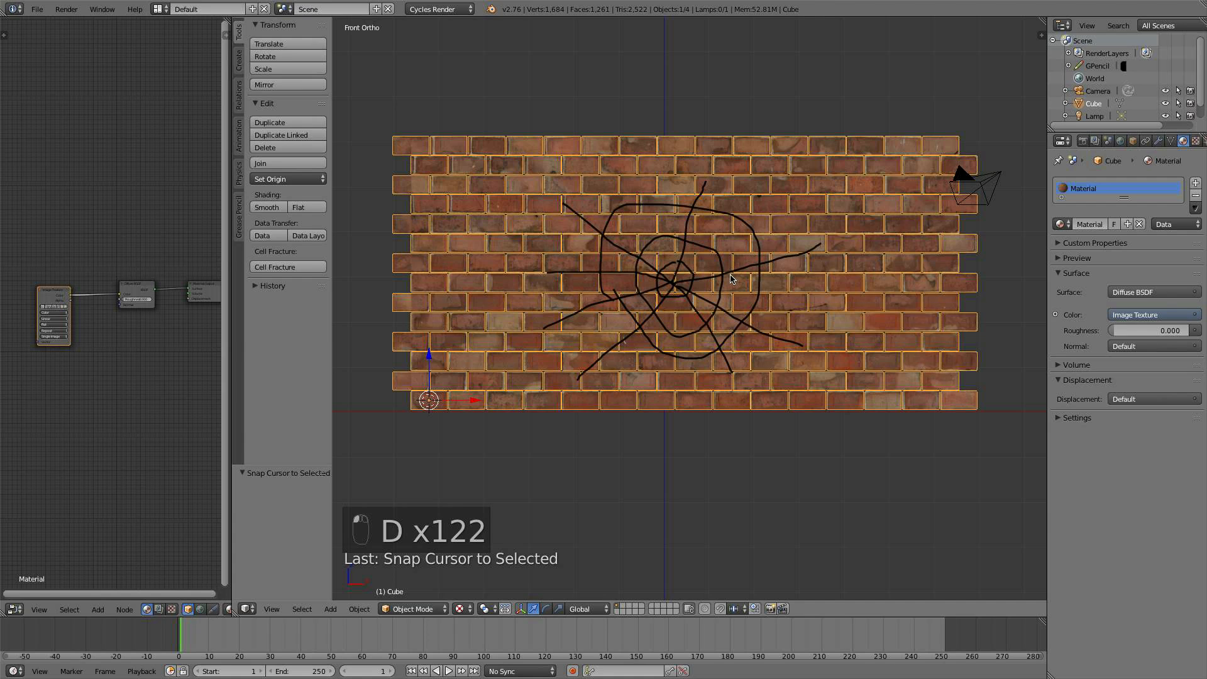
Scatter single Grease Pencil dots in the gaps between the rings and radial crack lines
left_click(648, 361)
left_click(681, 315)
left_click(737, 283)
left_click(728, 237)
left_click(669, 222)
left_click(666, 249)
left_click(706, 259)
left_click(682, 274)
left_click(645, 282)
left_click(581, 298)
left_click(623, 228)
Start Cell Fracture on the wall and set its point source to Grease Pencil only
middle_click_drag(821, 297, 708, 263)
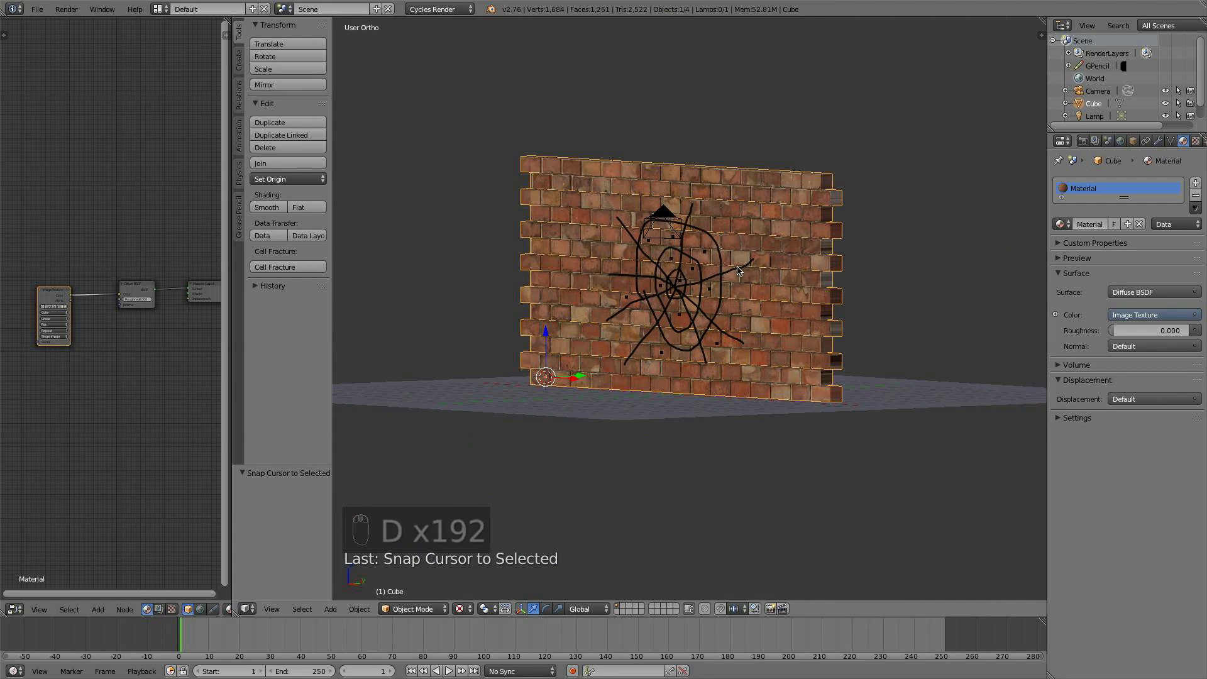
key("KP_1")
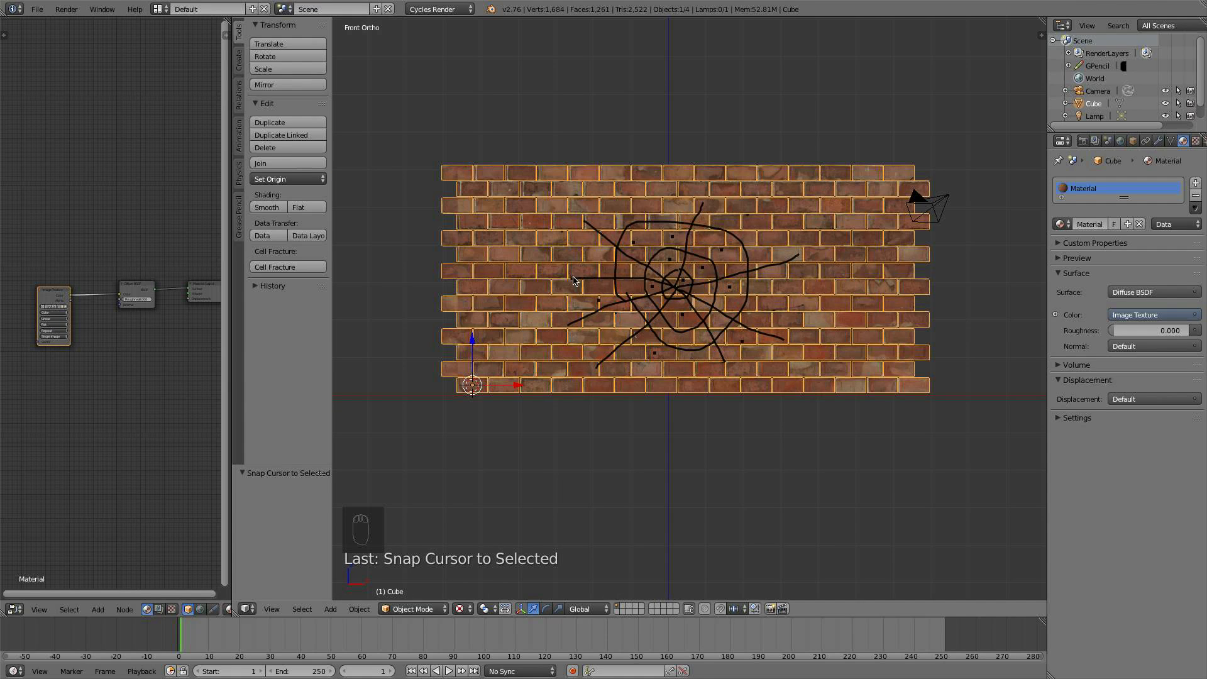
left_click(289, 267)
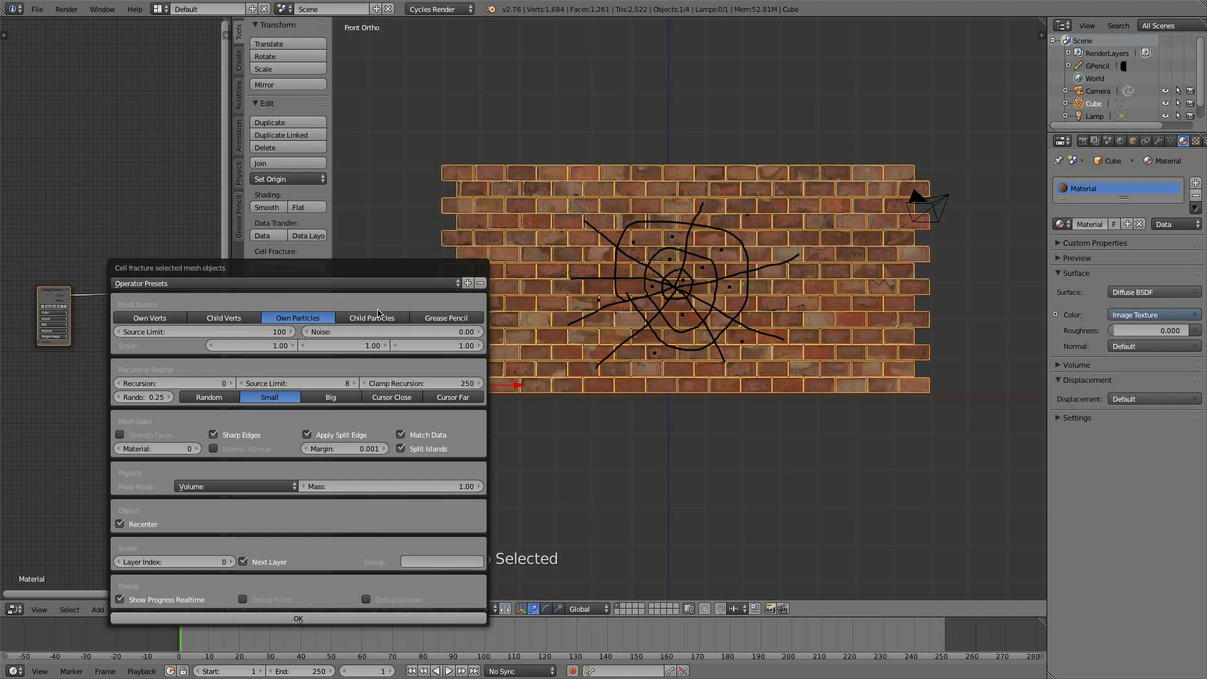
left_click(446, 318)
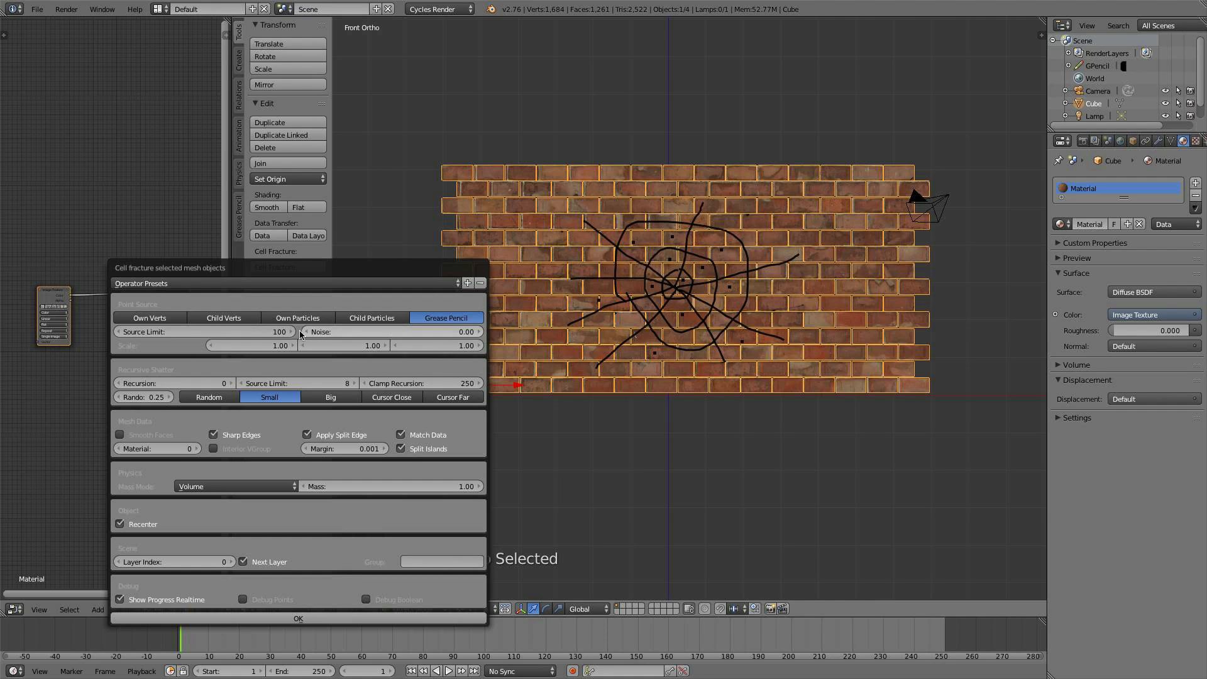
left_click(247, 333)
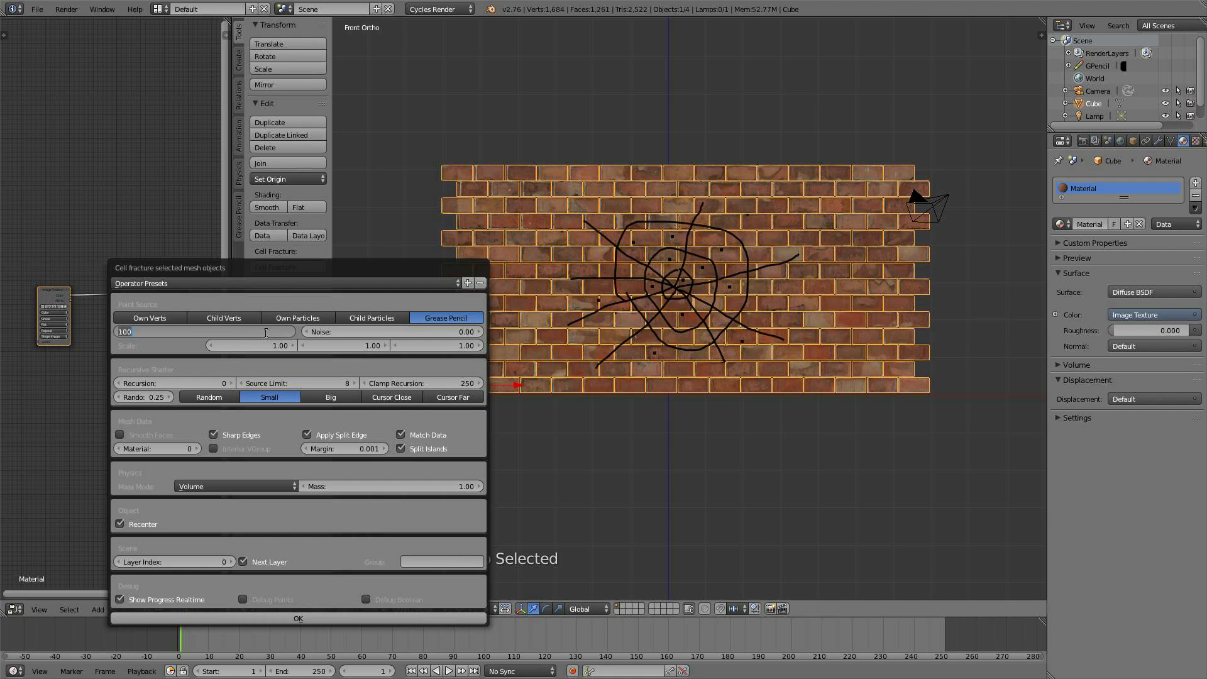
type("6")
key("Return")
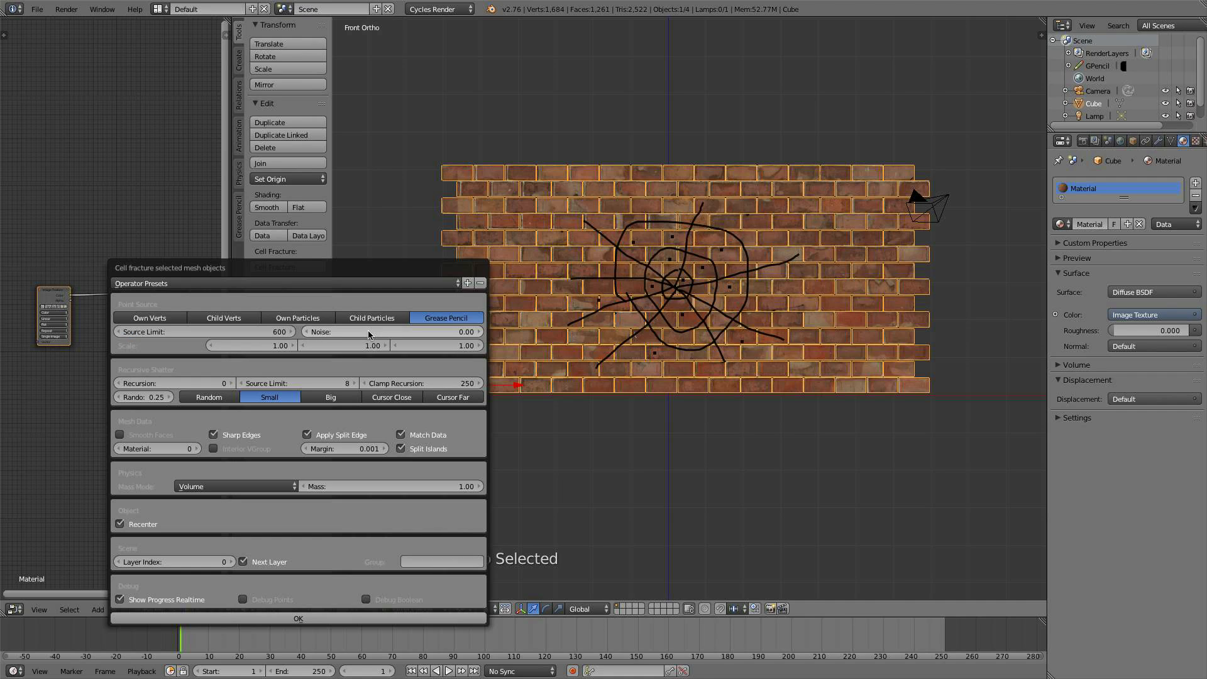
left_click(368, 331)
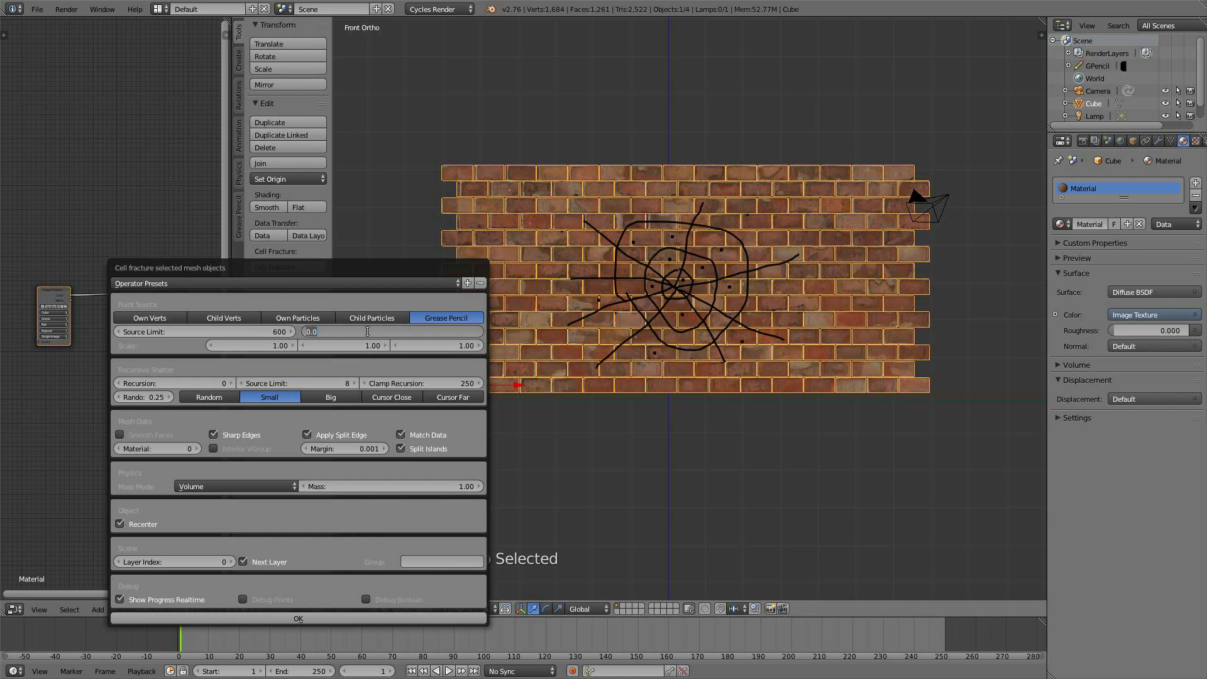
key("Return")
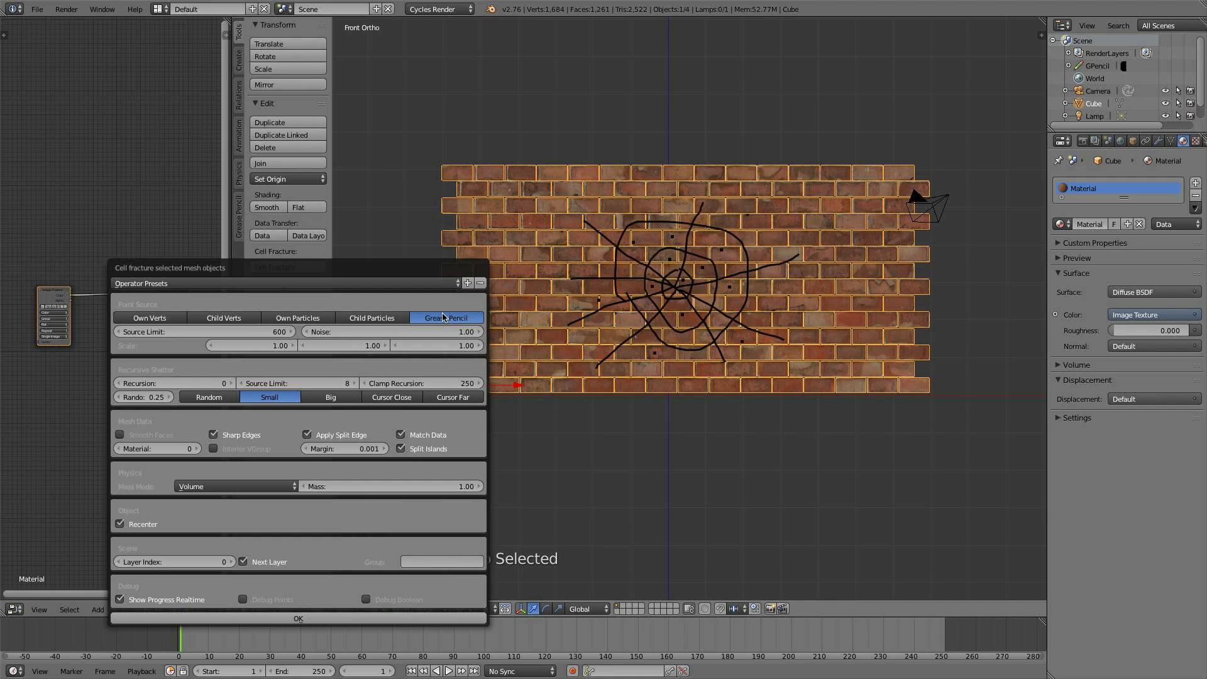
left_click(156, 398)
key("BackSpace")
type(".5")
key("Return")
left_click(168, 383)
type("25")
key("Return")
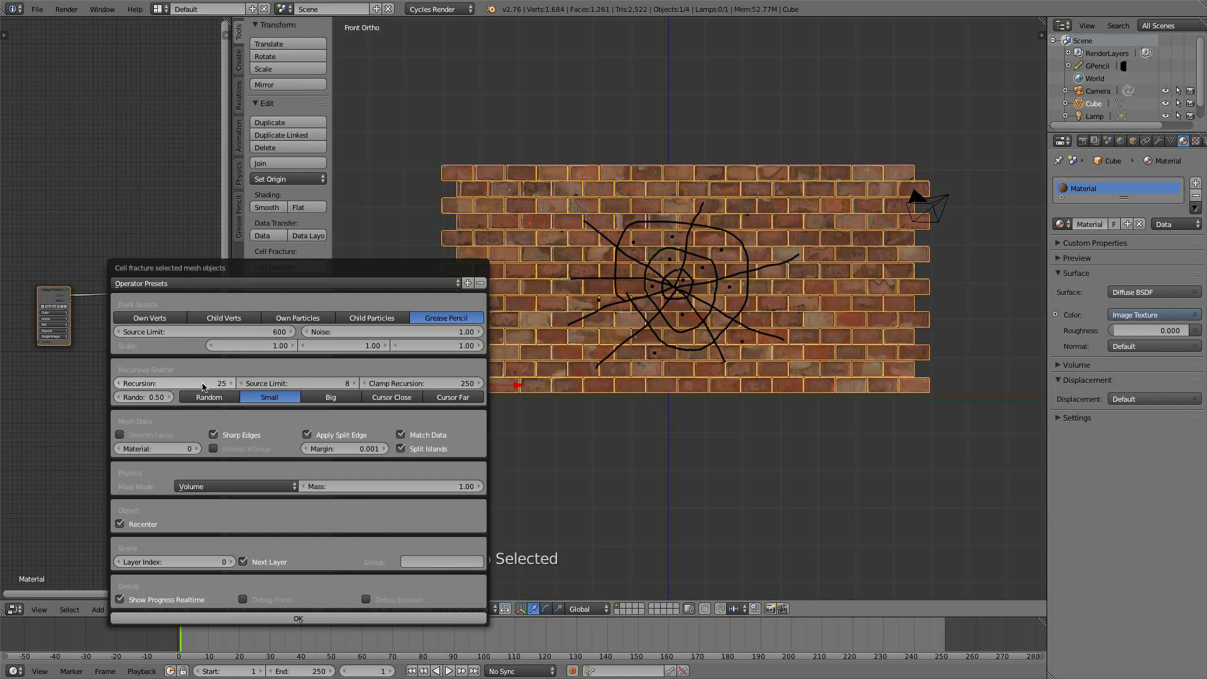
left_click(197, 448)
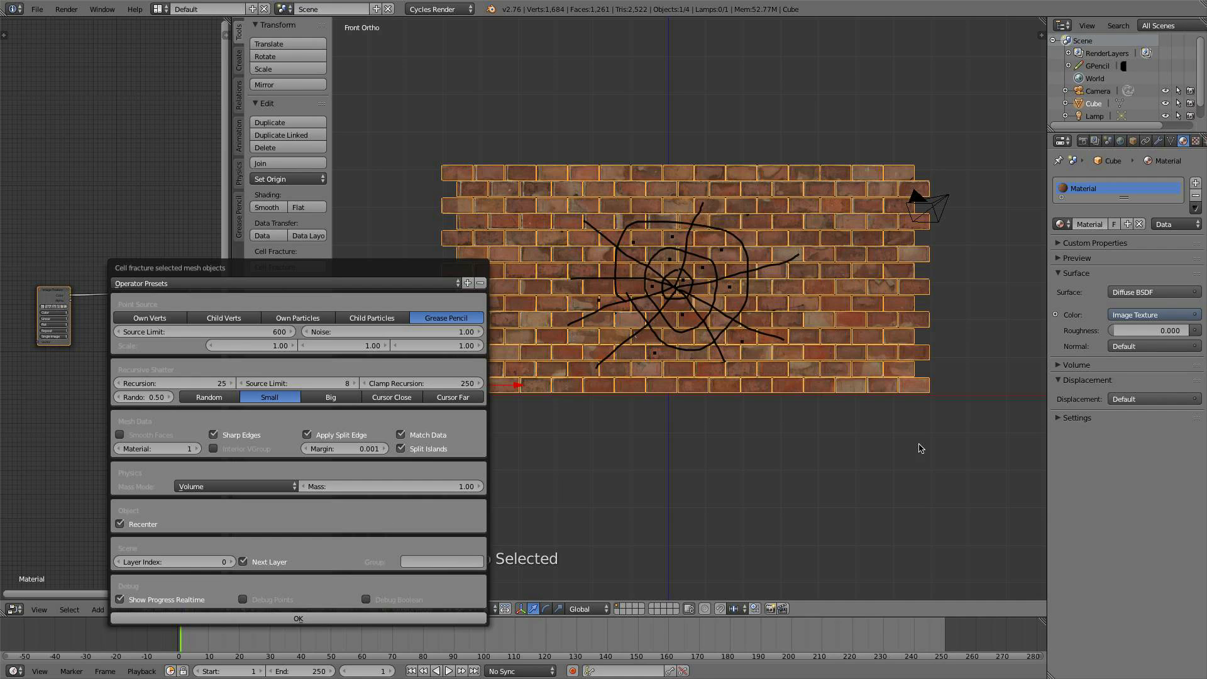
Add a second material slot to the wall with a new material named "Inside"
left_click(1195, 182)
left_click(1196, 182)
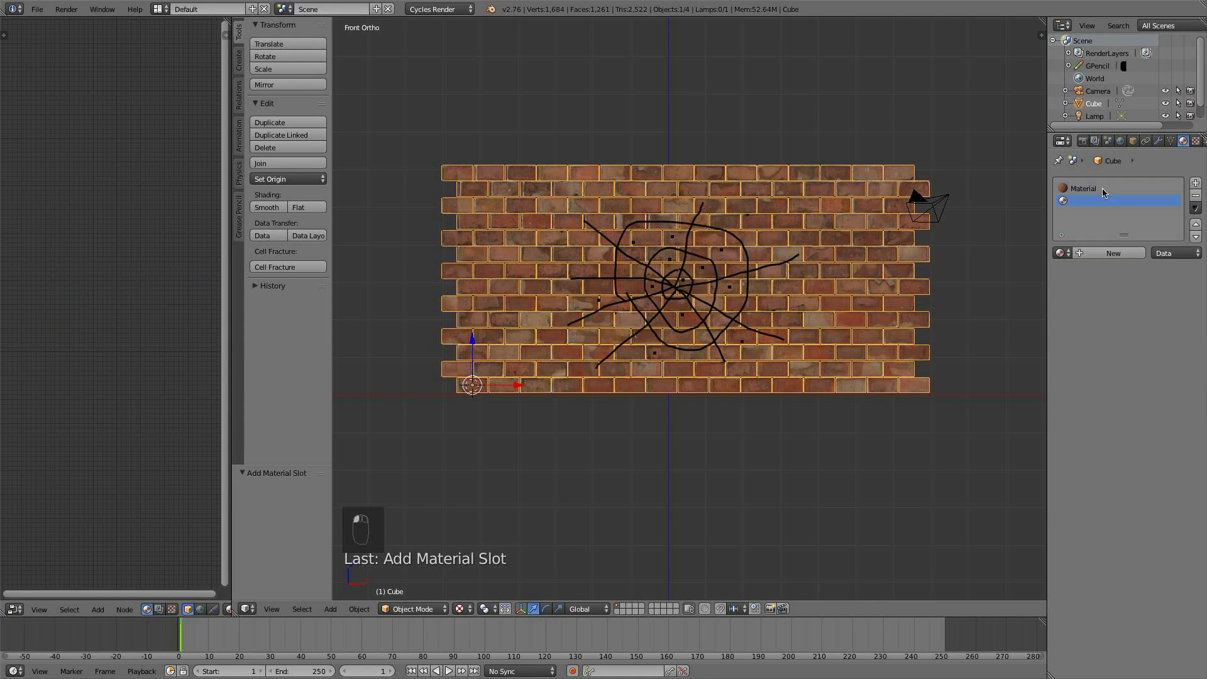
left_click(1116, 252)
left_click(1094, 254)
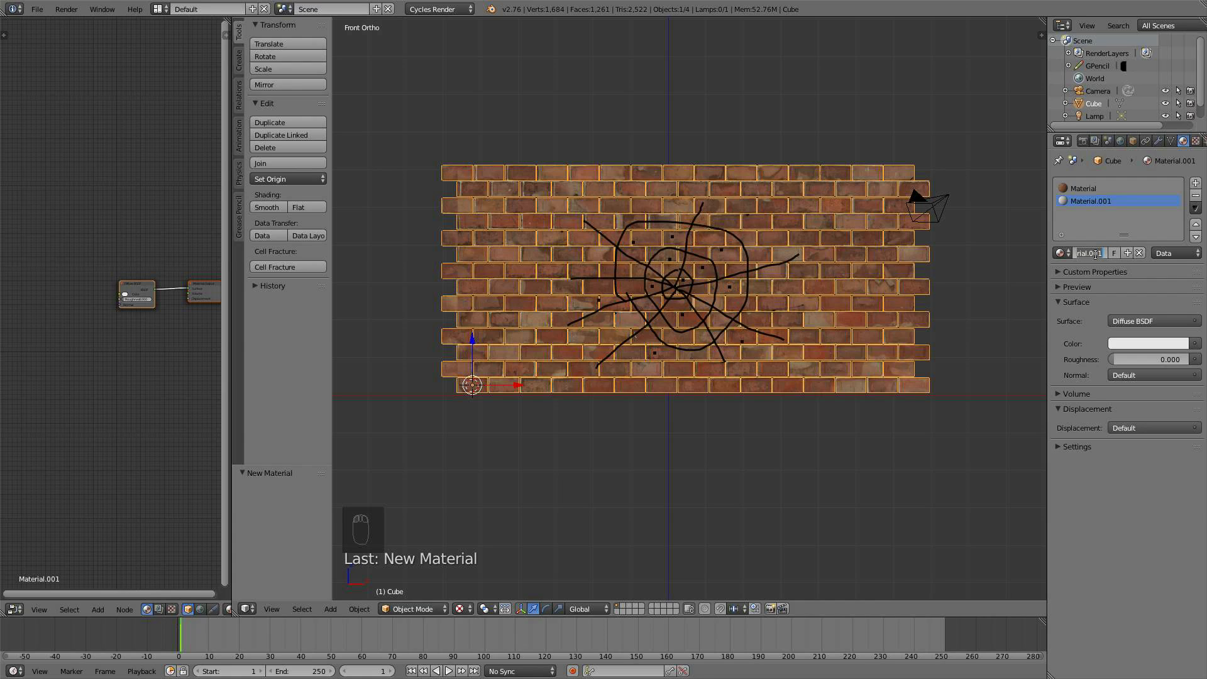
key("BackSpace")
type("Inside")
key("Return")
Rename the wall's brick material in the first slot to "Outside"
left_click(1091, 188)
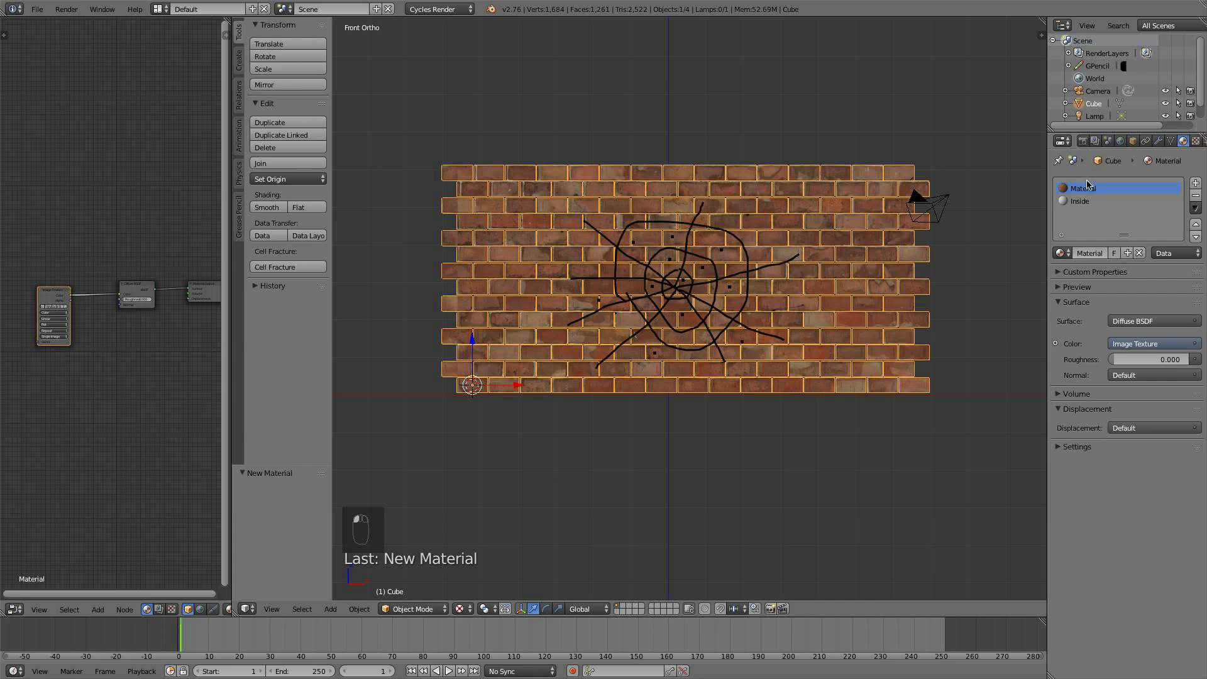
left_click(1092, 253)
type("Outside")
key("Return")
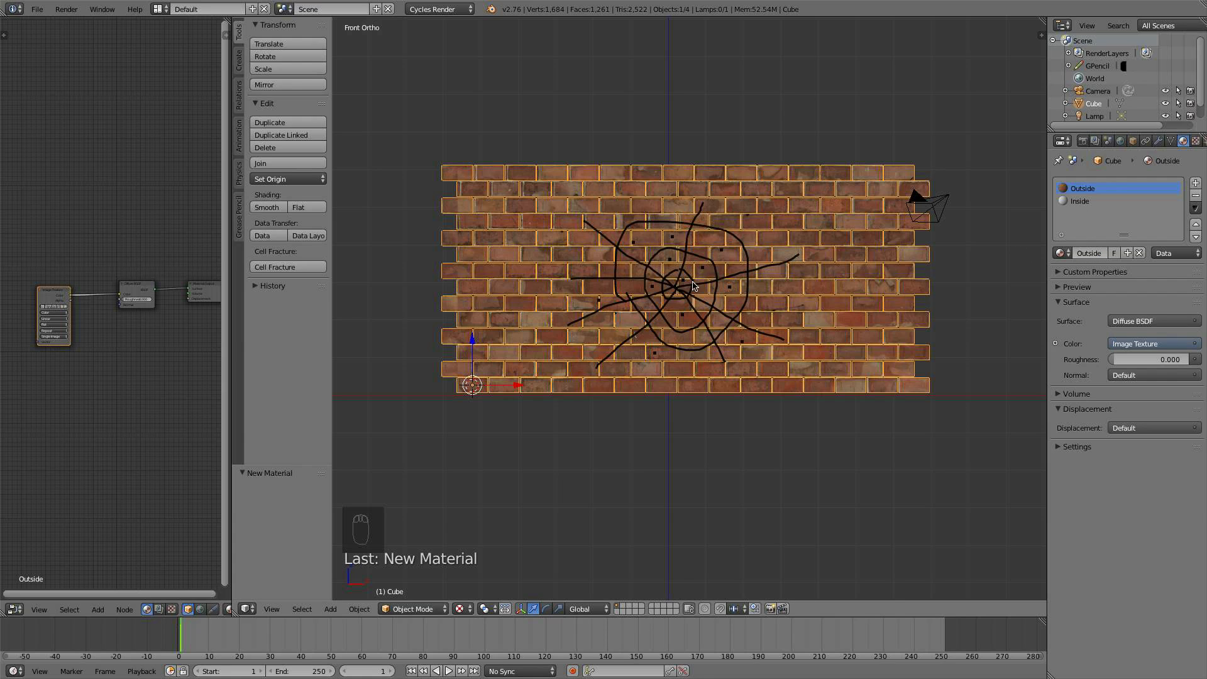
Start Cell Fracture on the wall with Grease Pencil as point source, source limit 600 and noise 1
left_click(321, 266)
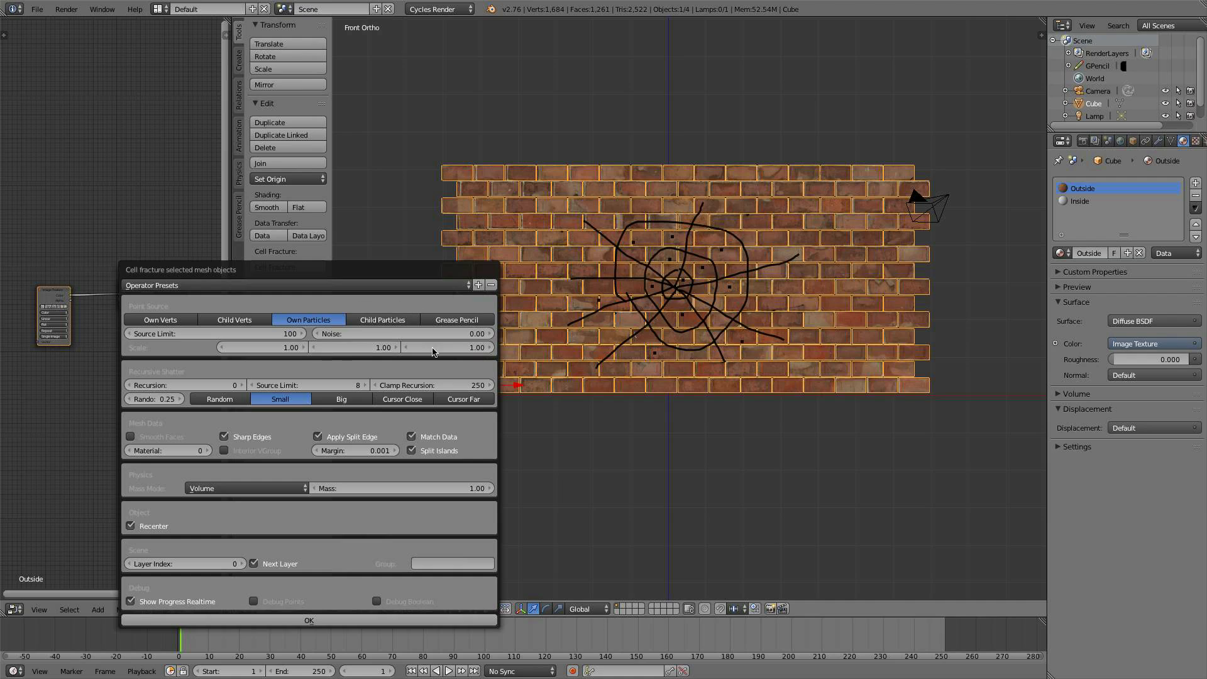
left_click(447, 320)
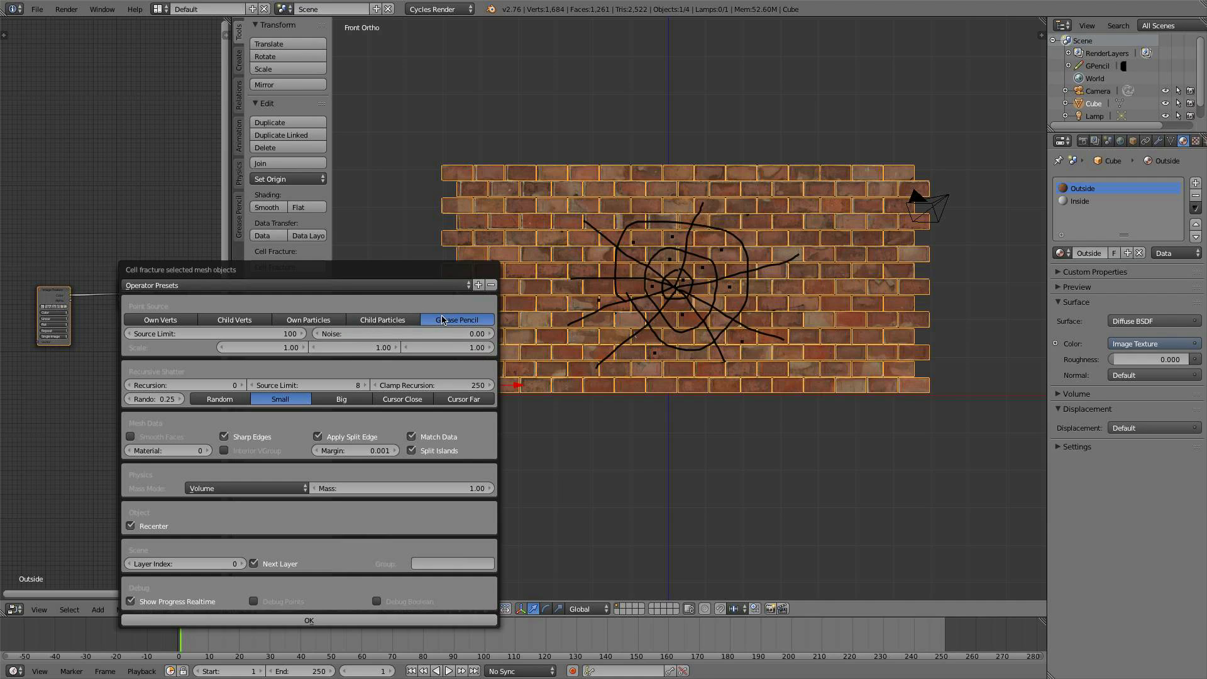
left_click(247, 334)
type("600")
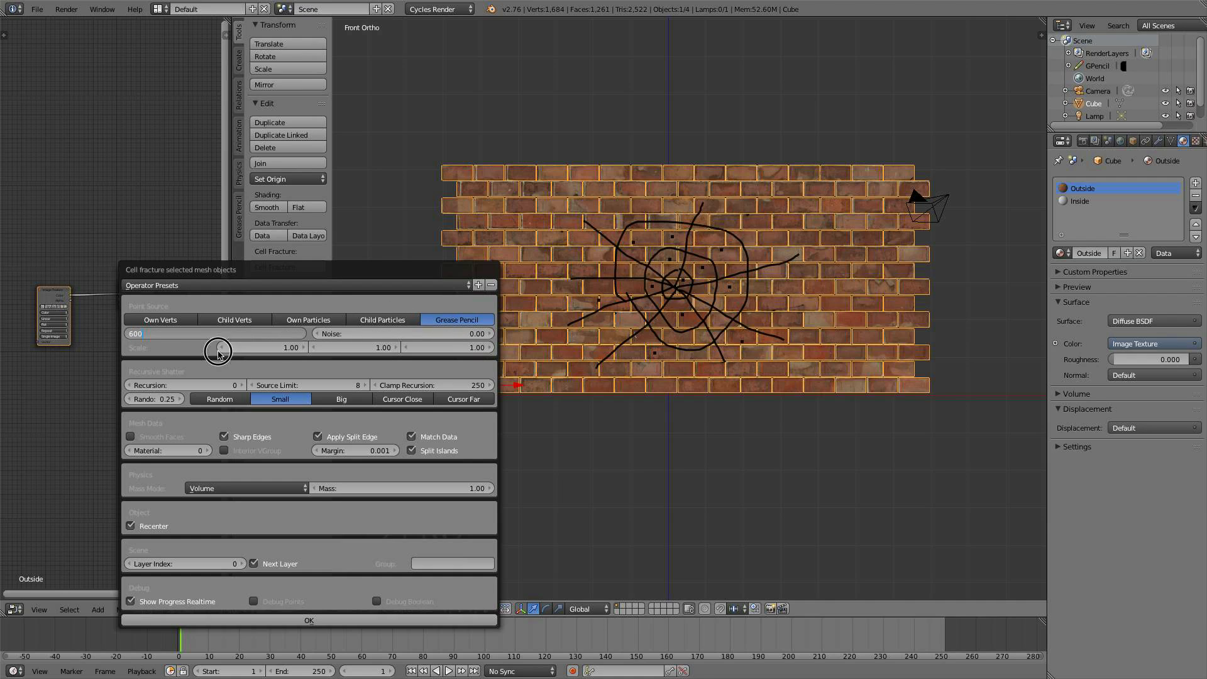
left_click(359, 334)
type("1")
key("Return")
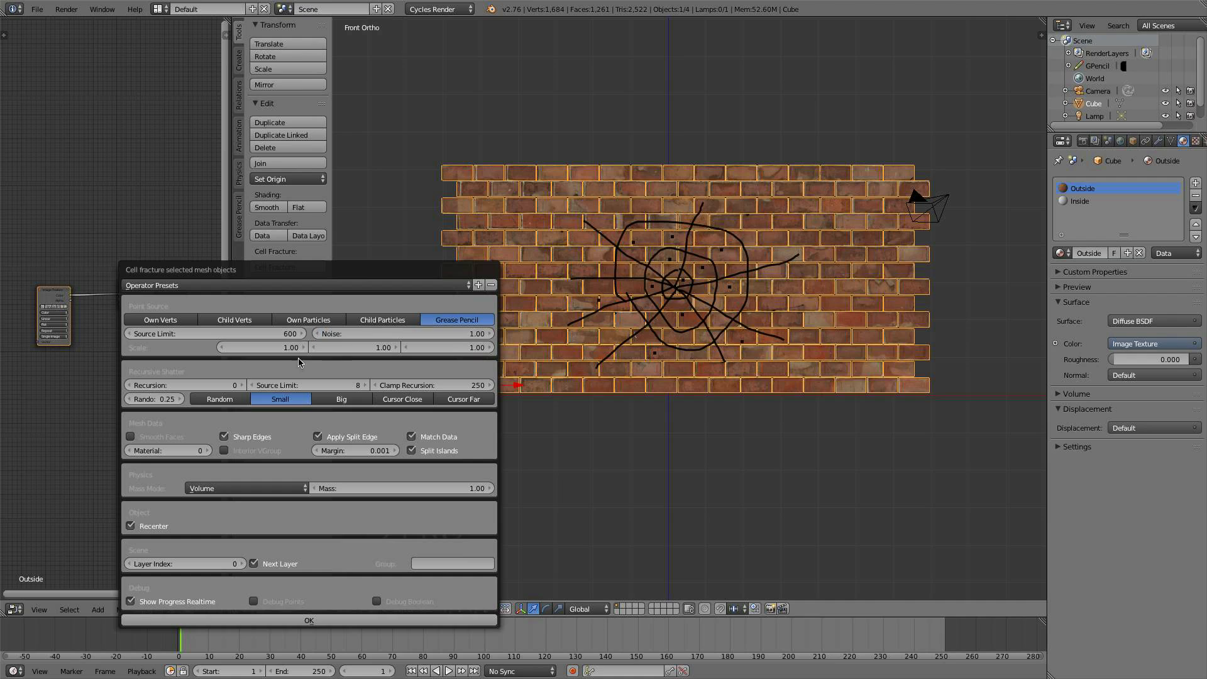
Set the fracture's material index to 1 and the recursive shatter randomness to 0.5
left_click(173, 451)
type("1")
key("Return")
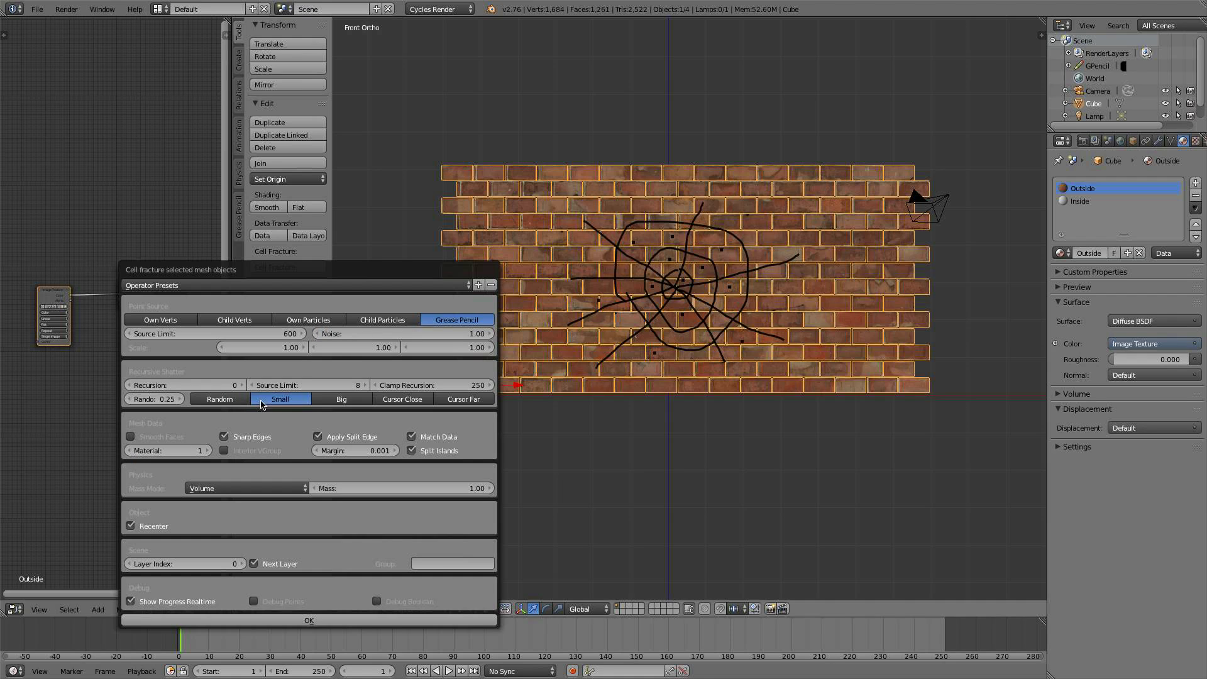
left_click(158, 394)
key("BackSpace")
type(".5")
key("Return")
Set the recursive shatter recursion to 25 and run Cell Fracture on the wall
left_click(183, 385)
type("2")
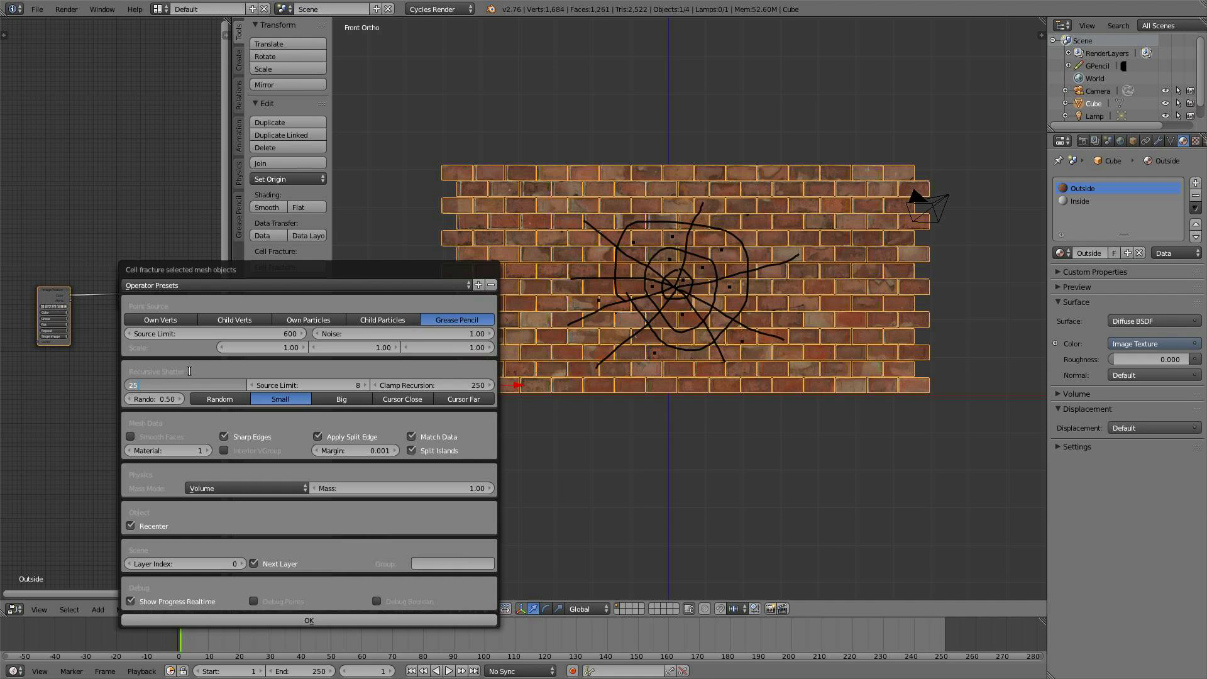
type("5")
key("Return")
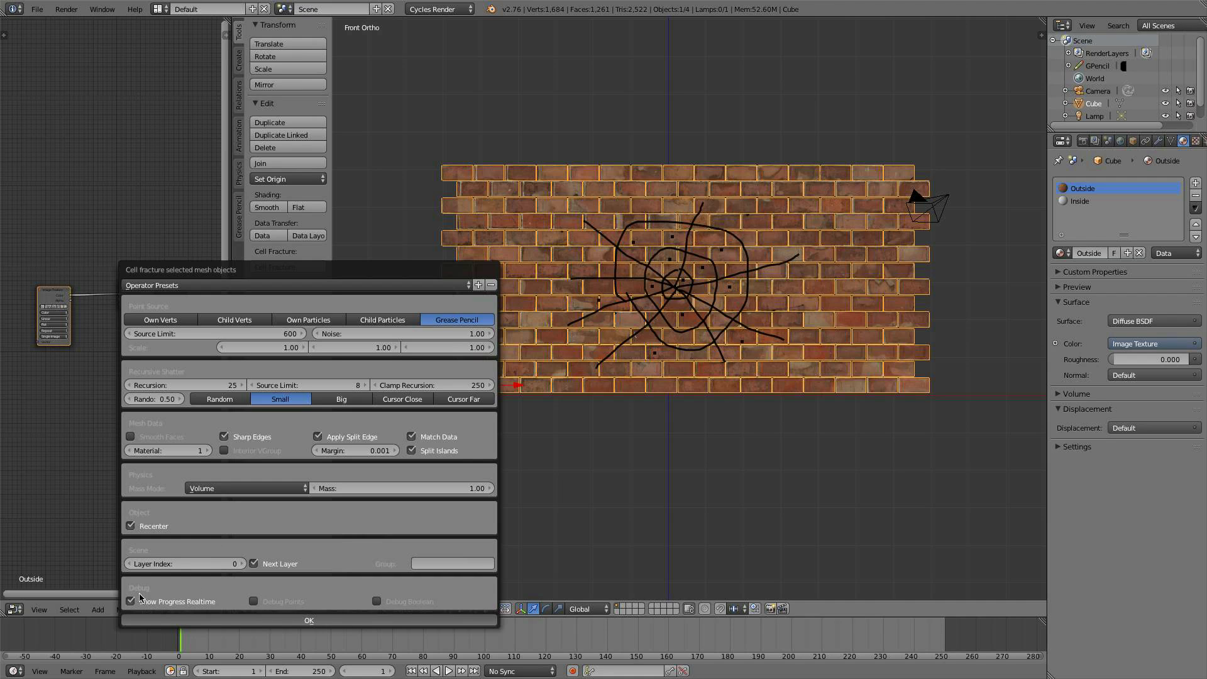
left_click(167, 620)
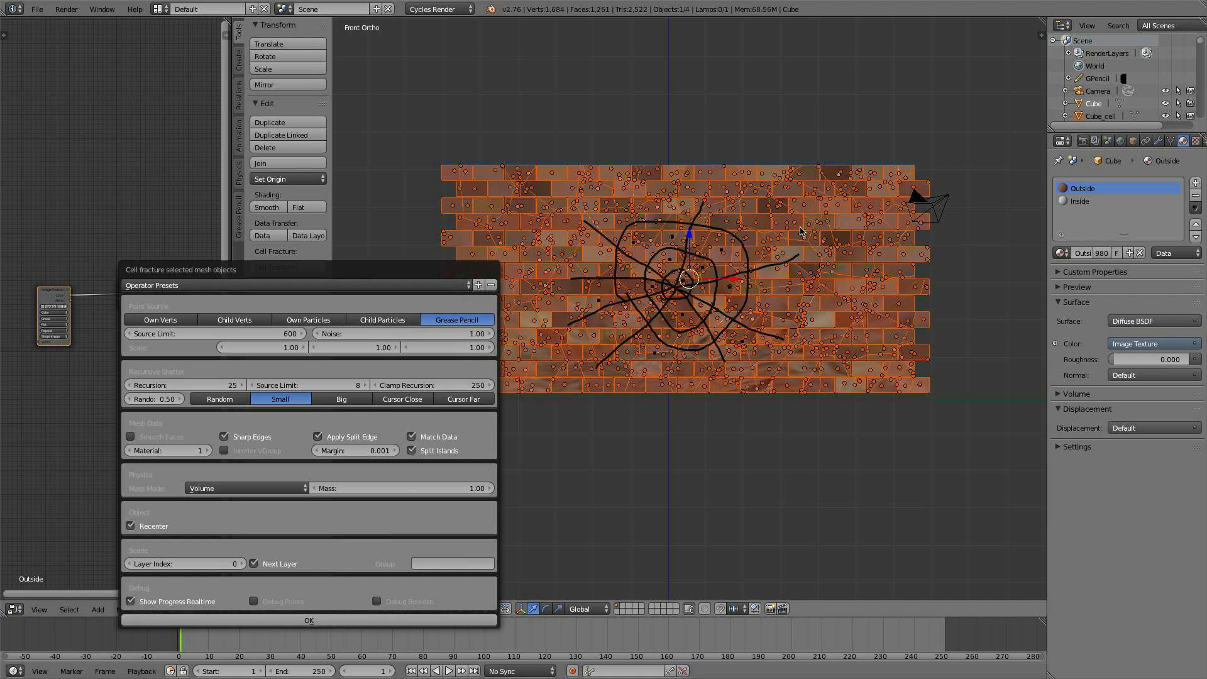
Show the second layer and examine how the fracture cells are distributed around the Grease Pencil cracks
scroll(651, 254, "up", 4)
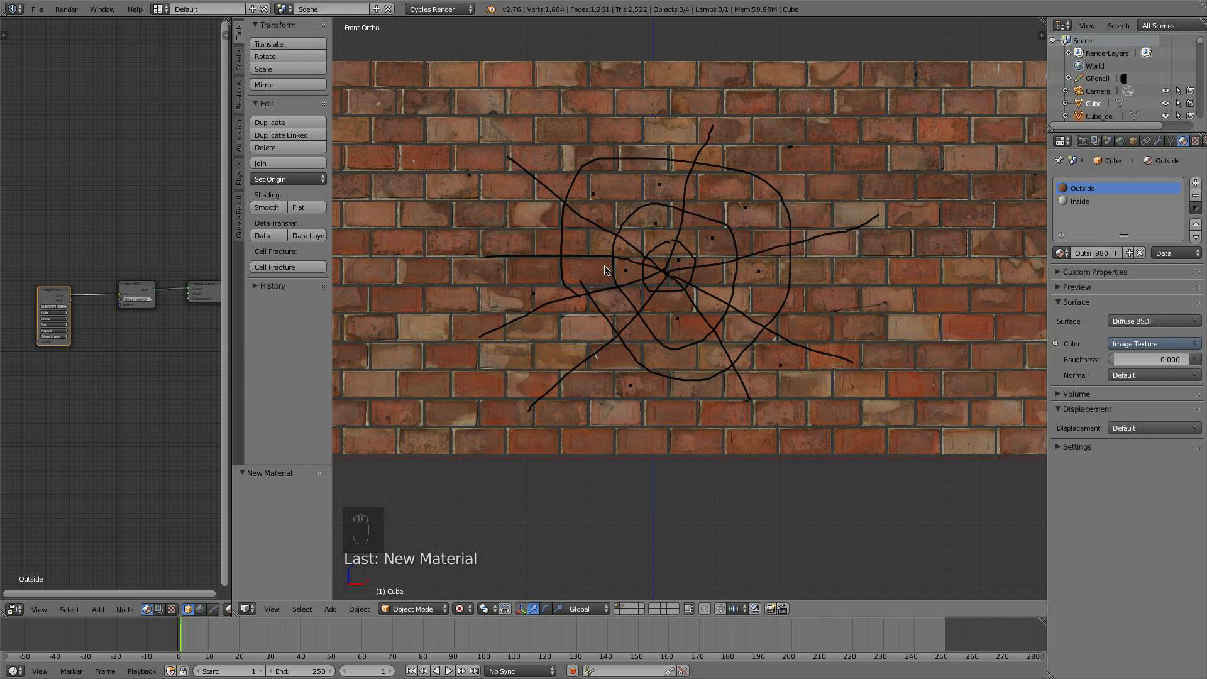
middle_click_drag(563, 187, 670, 261)
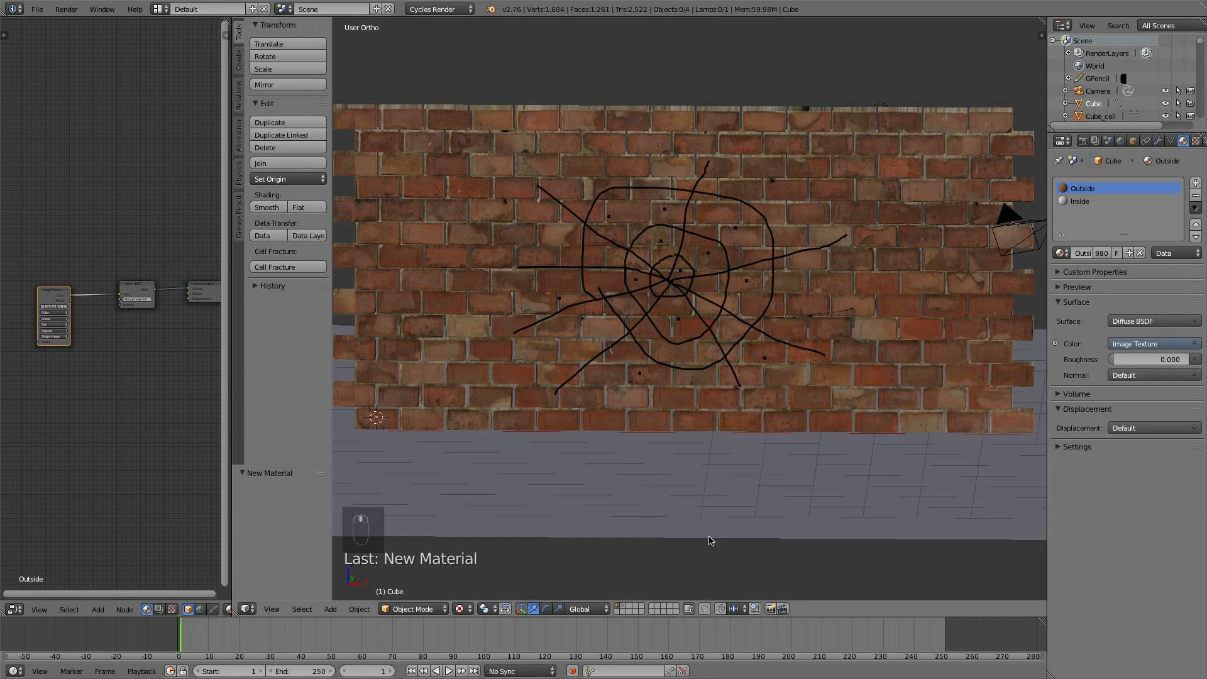
left_click(622, 609)
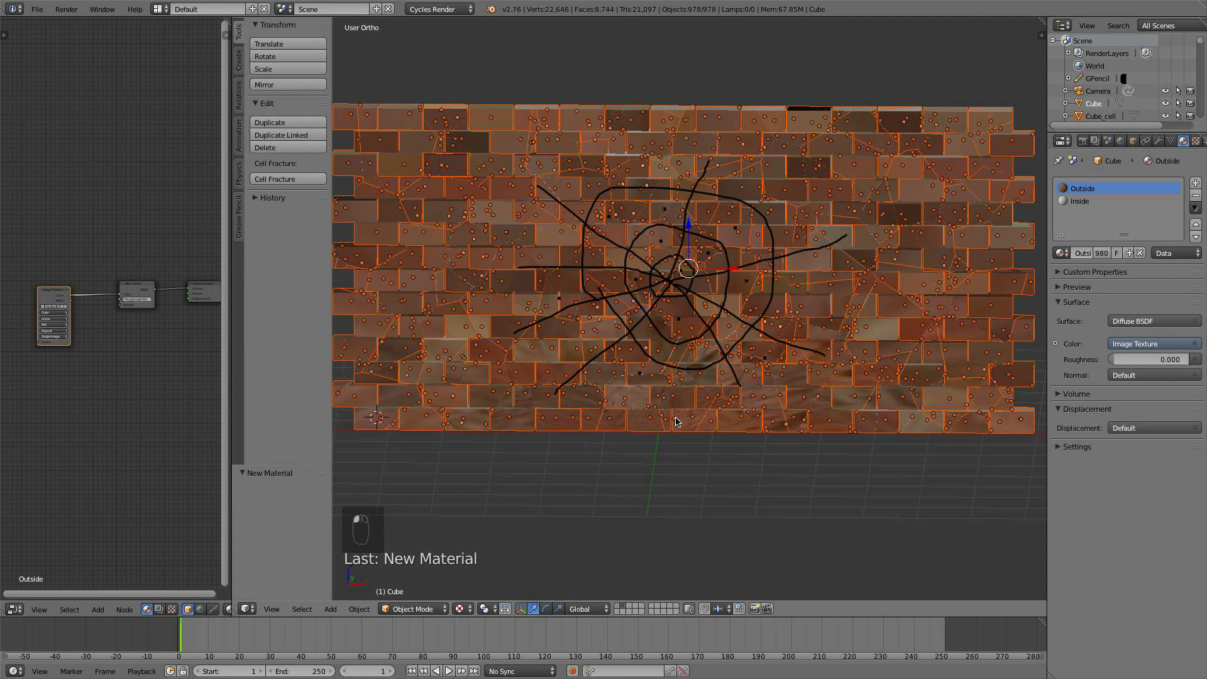
key("KP_1")
scroll(709, 345, "down", 1)
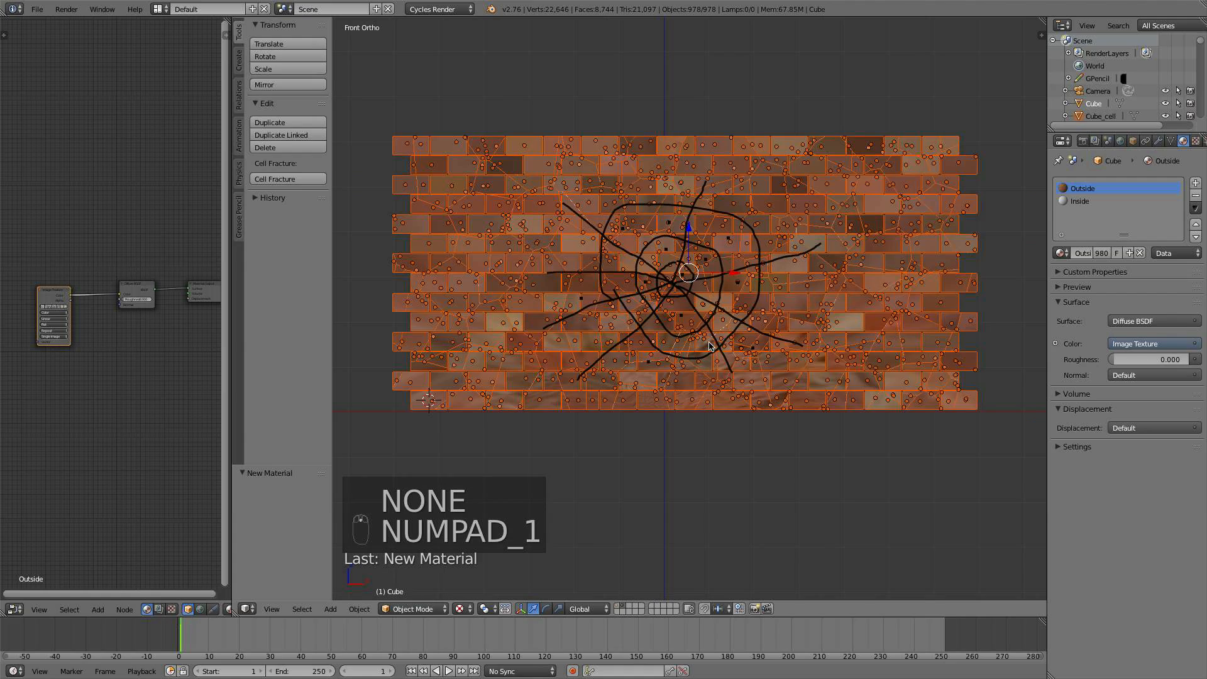
scroll(709, 345, "up", 1)
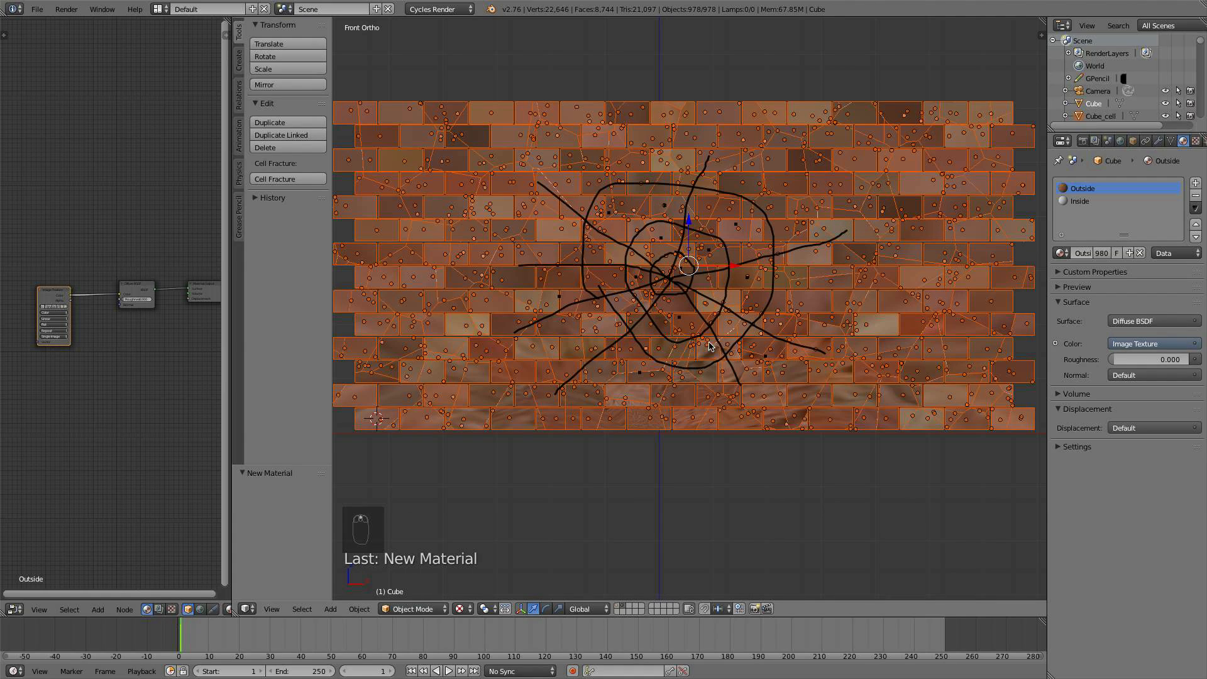
scroll(709, 345, "up", 2)
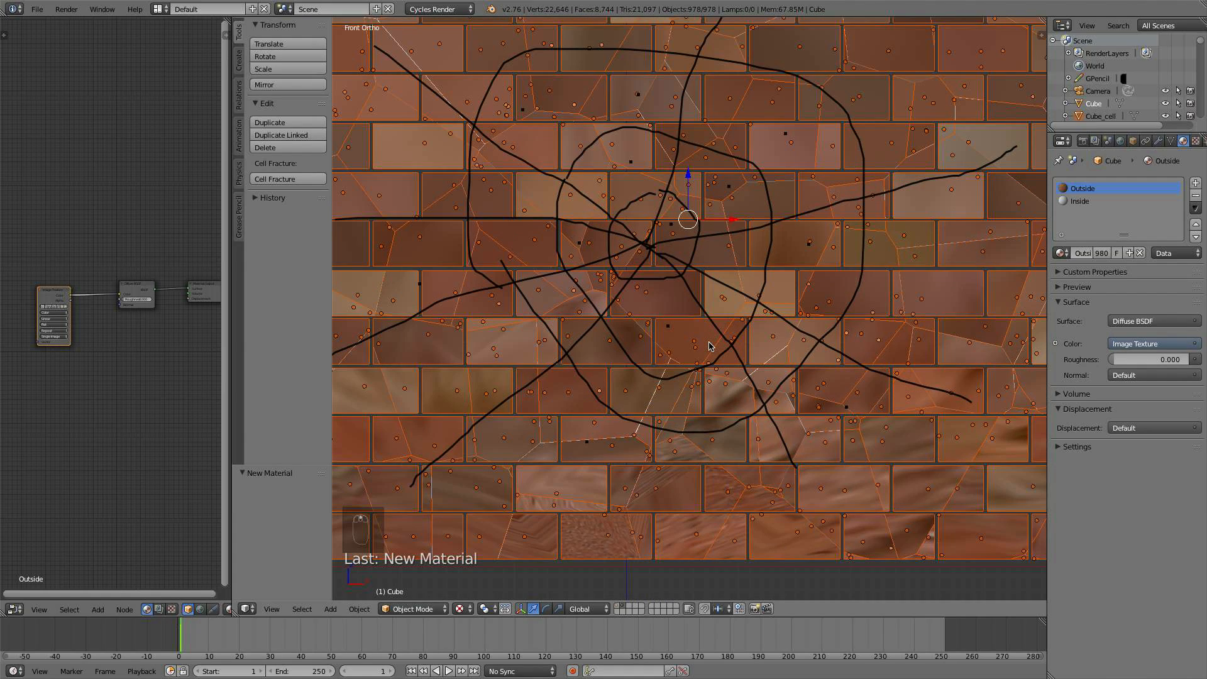
scroll(709, 345, "down", 4)
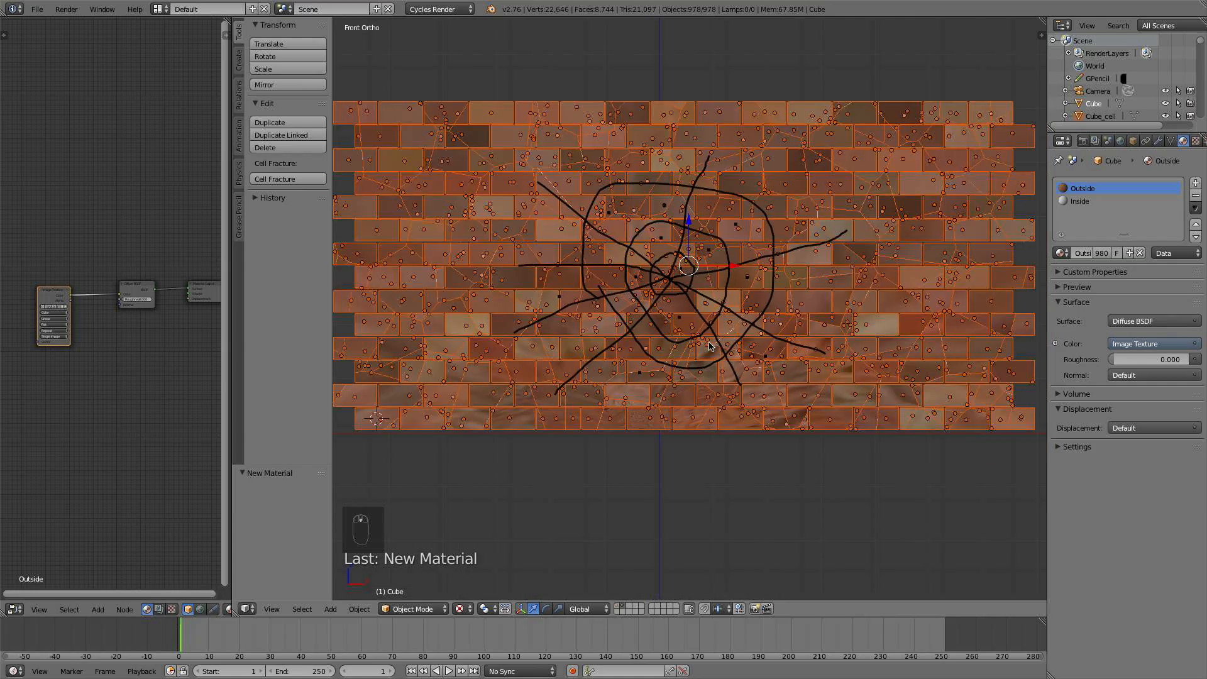
scroll(709, 345, "down", 1)
middle_click_drag(719, 352, 686, 339)
scroll(685, 339, "up", 3)
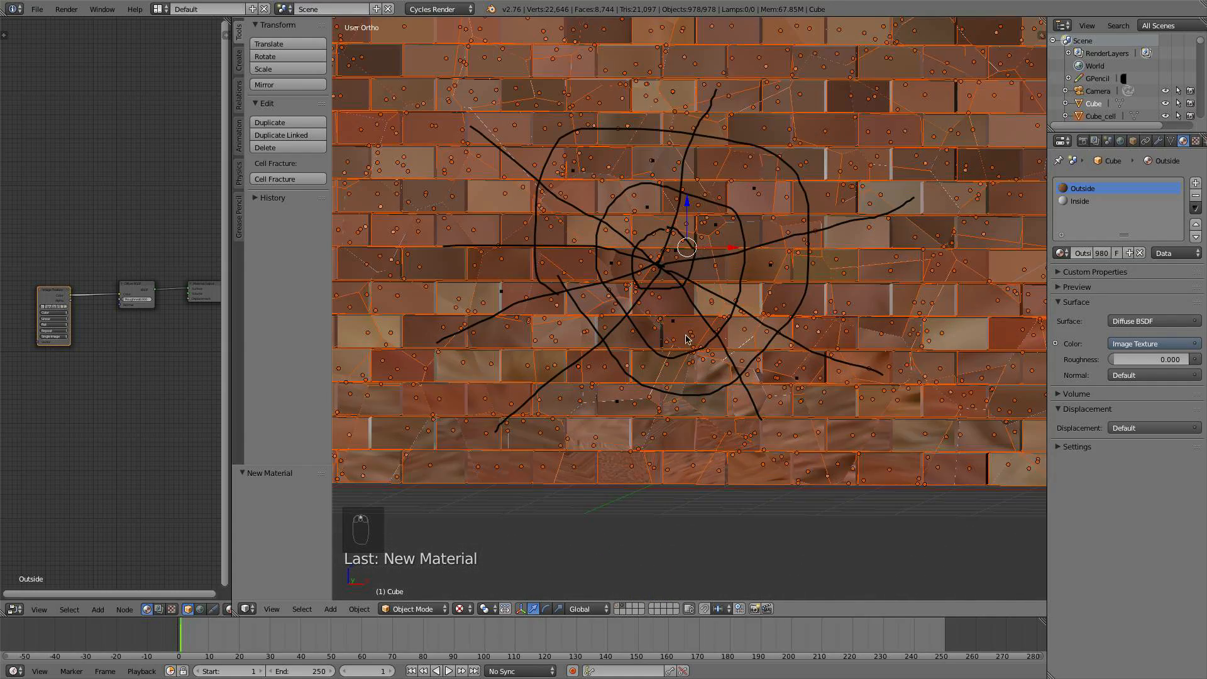
key("KP_1")
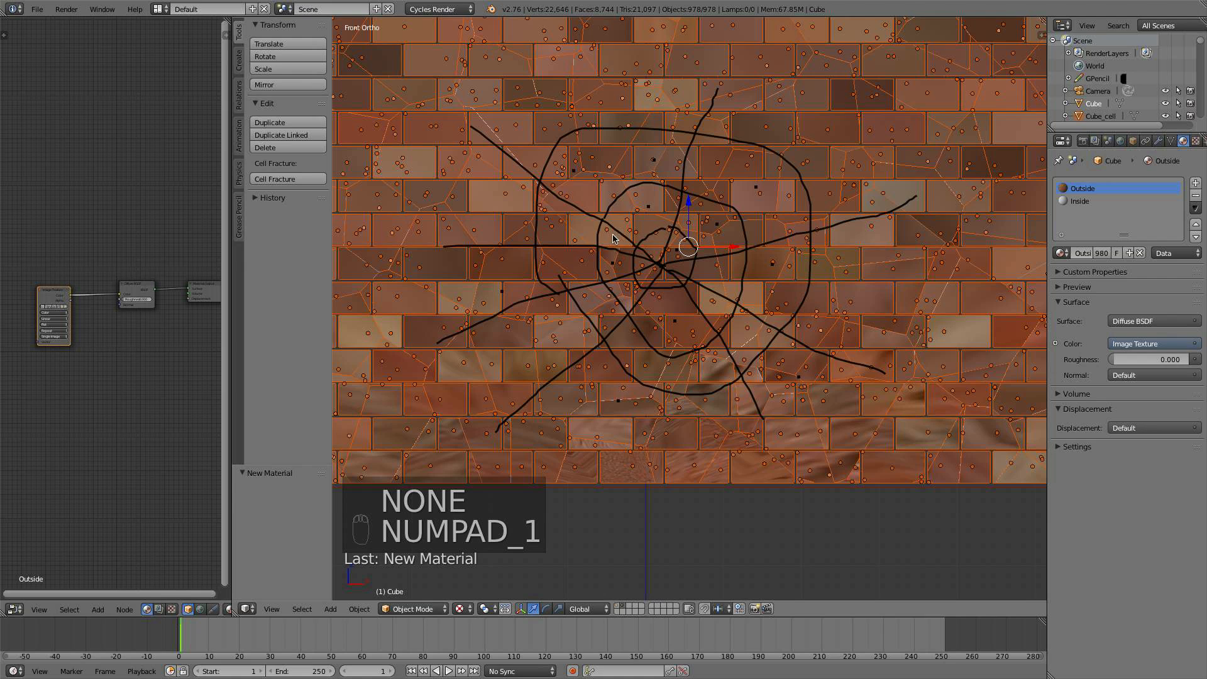
scroll(653, 289, "down", 3)
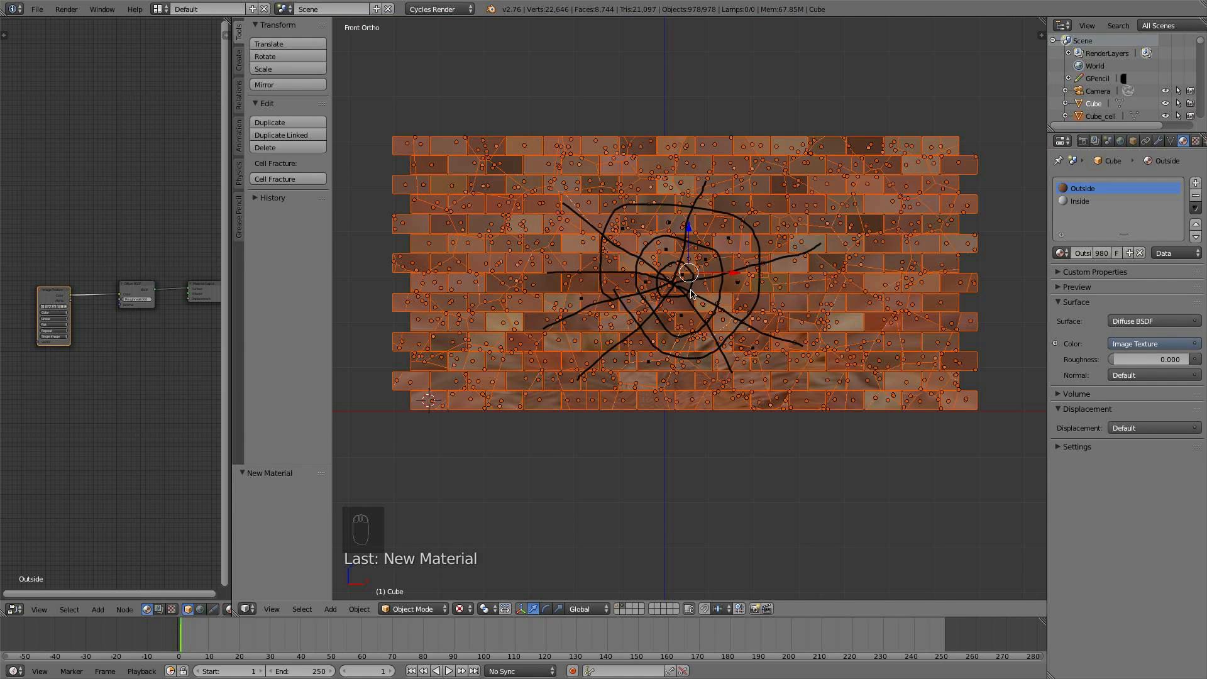
Delete all the fractured cells and return to the first layer holding the original wall
key("x")
left_click(689, 290)
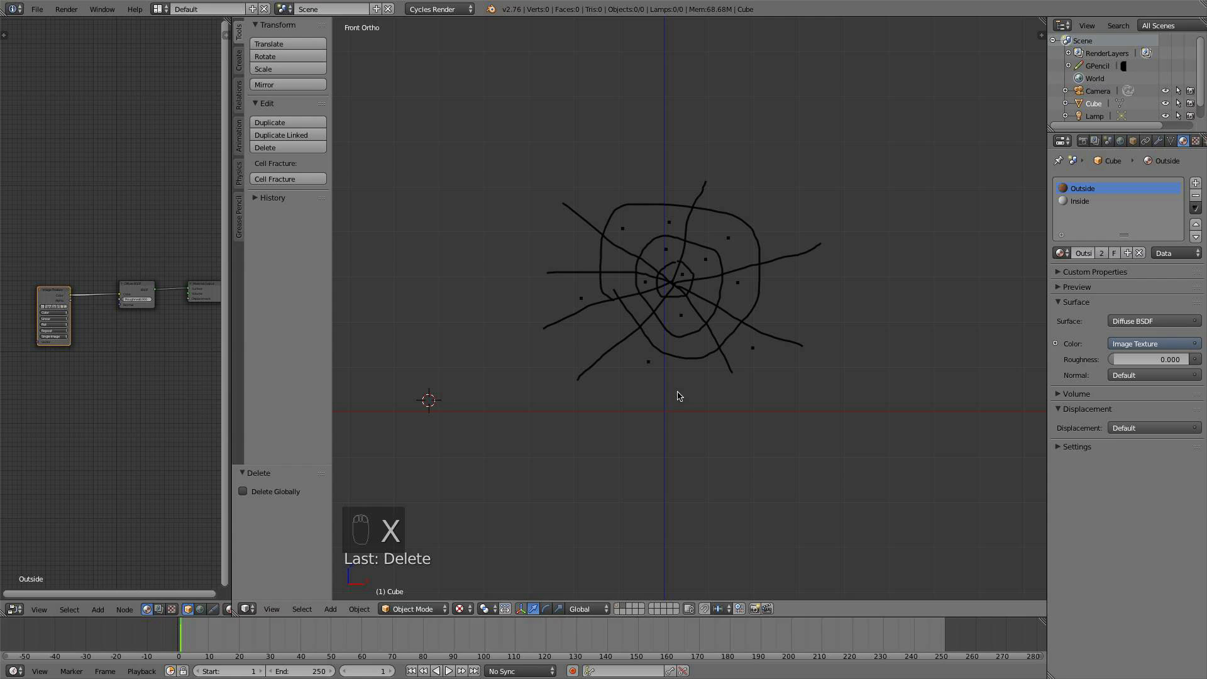
left_click(616, 607)
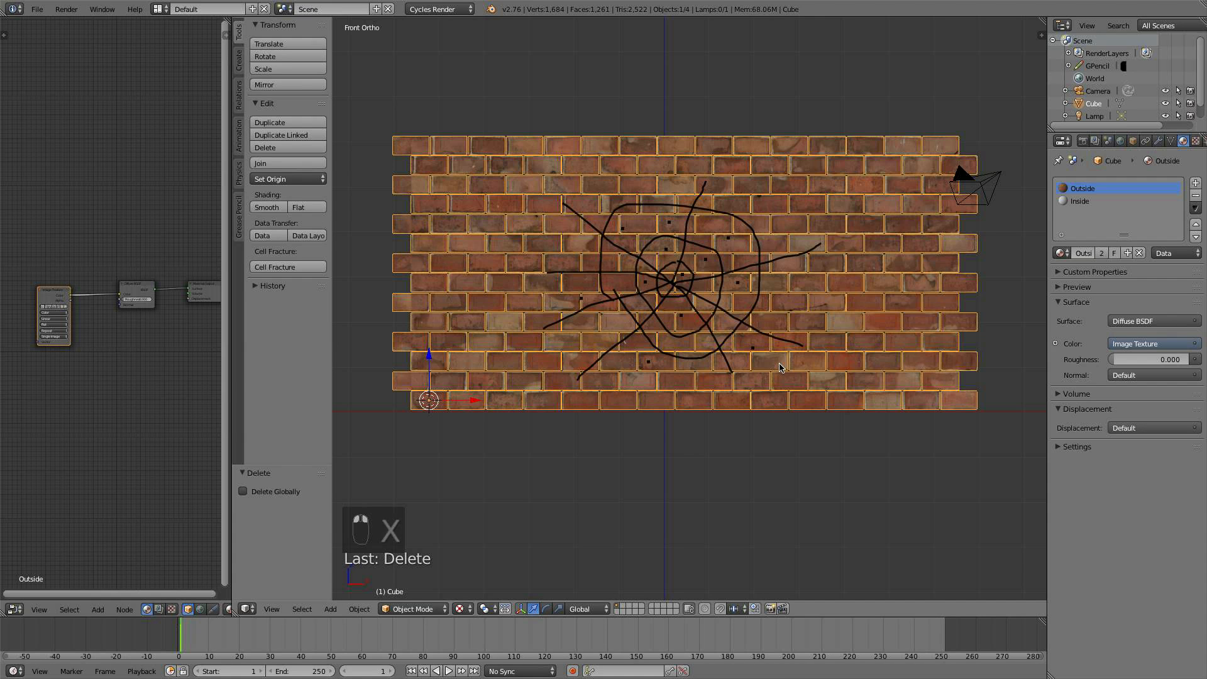
key("t")
key("t")
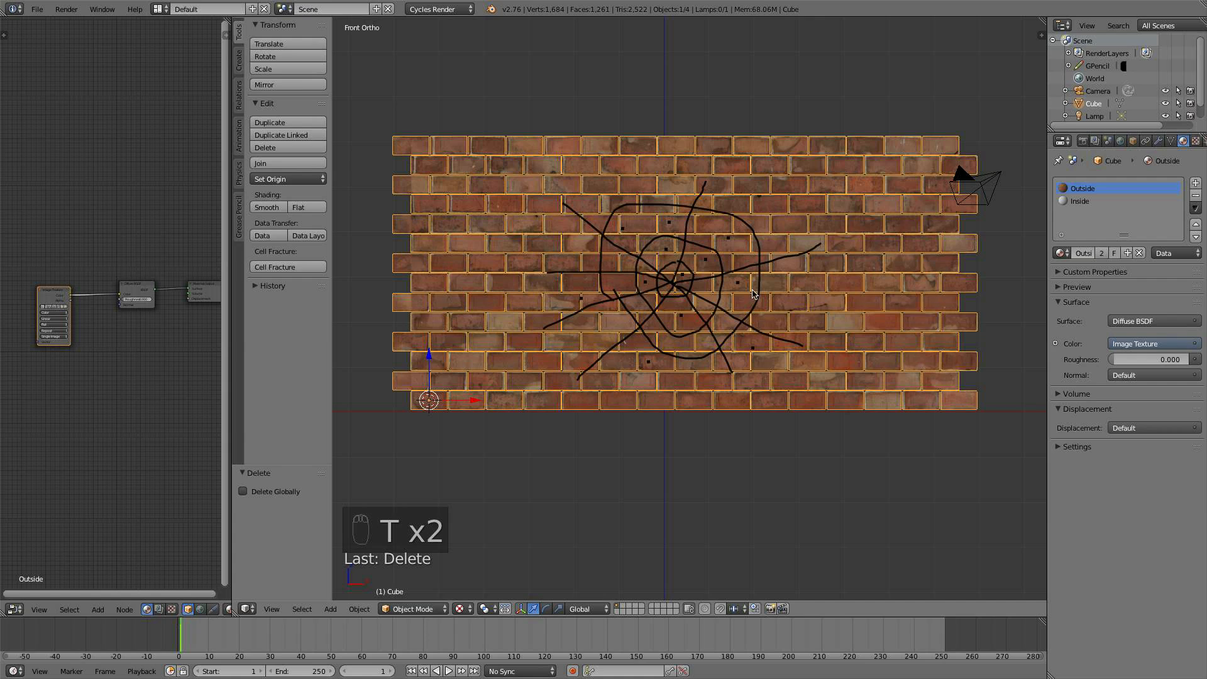
Add another Grease Pencil ring between the two innermost rings and extra dots between the crack lines
key("d")
left_click(623, 281)
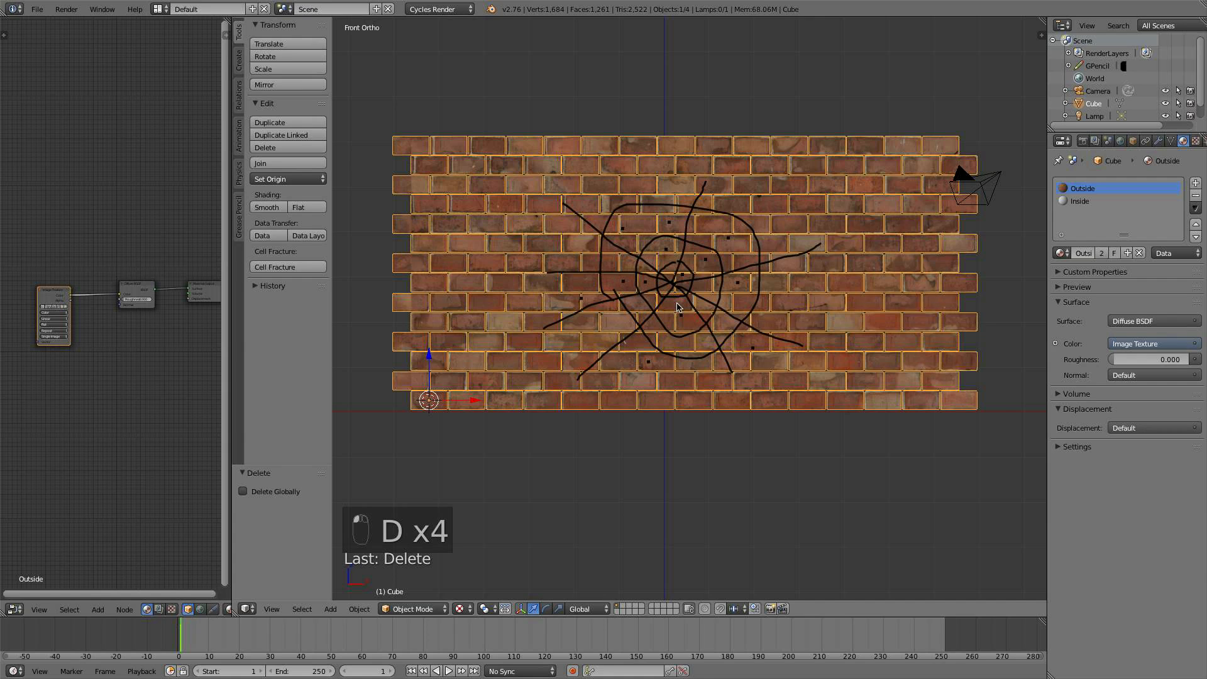
left_click(684, 304)
mouse_move(685, 317)
left_mouse_down()
mouse_move(716, 269)
mouse_move(648, 256)
mouse_move(656, 308)
mouse_move(687, 312)
left_mouse_up()
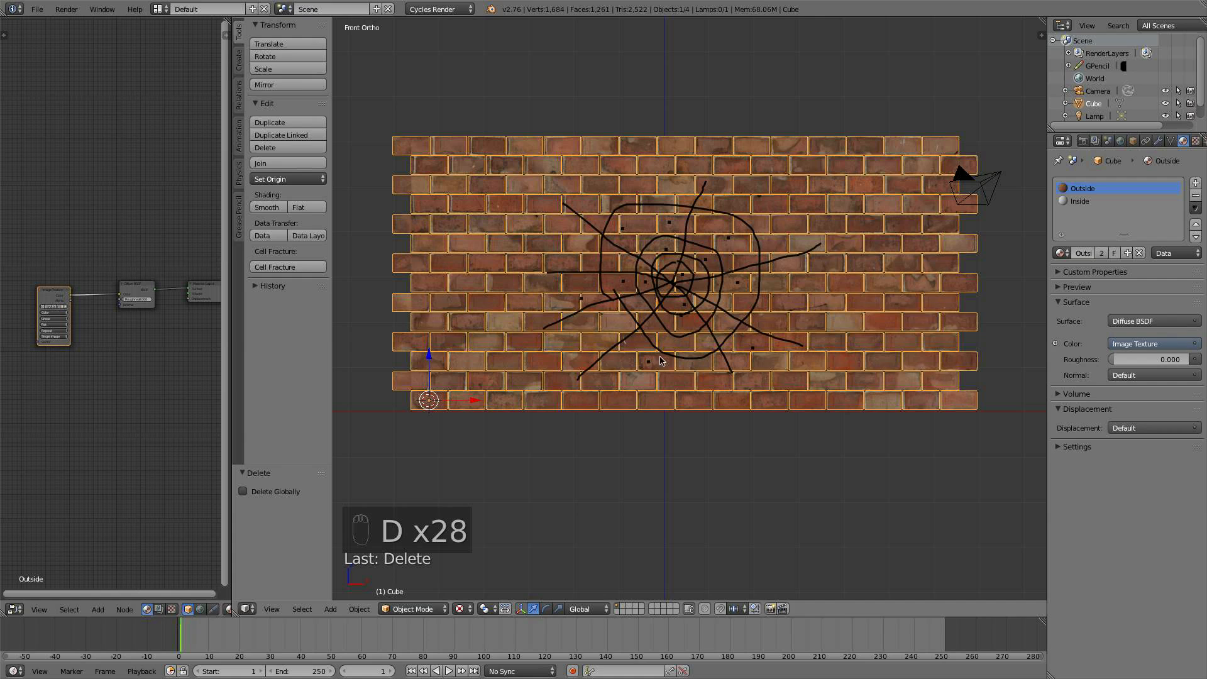
left_click(606, 317)
left_click(775, 308)
Start another Cell Fracture on the wall and set the Grease Pencil point source limit to 1000
left_click(288, 267)
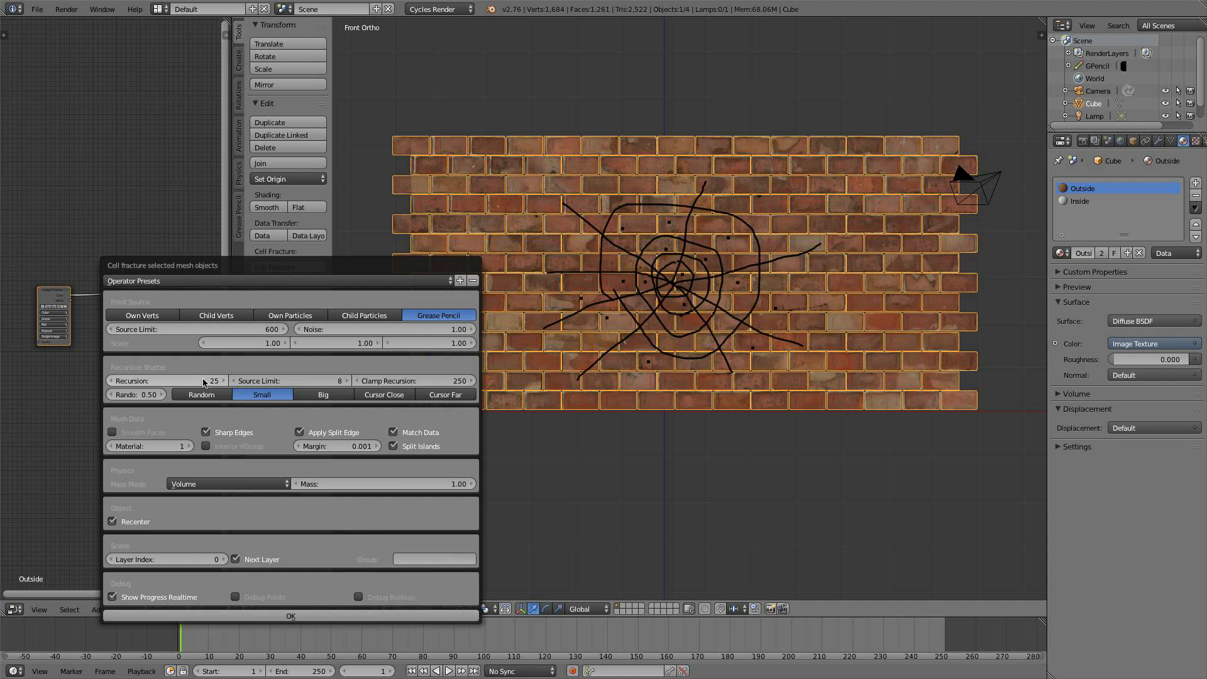
left_click(230, 330)
type("8")
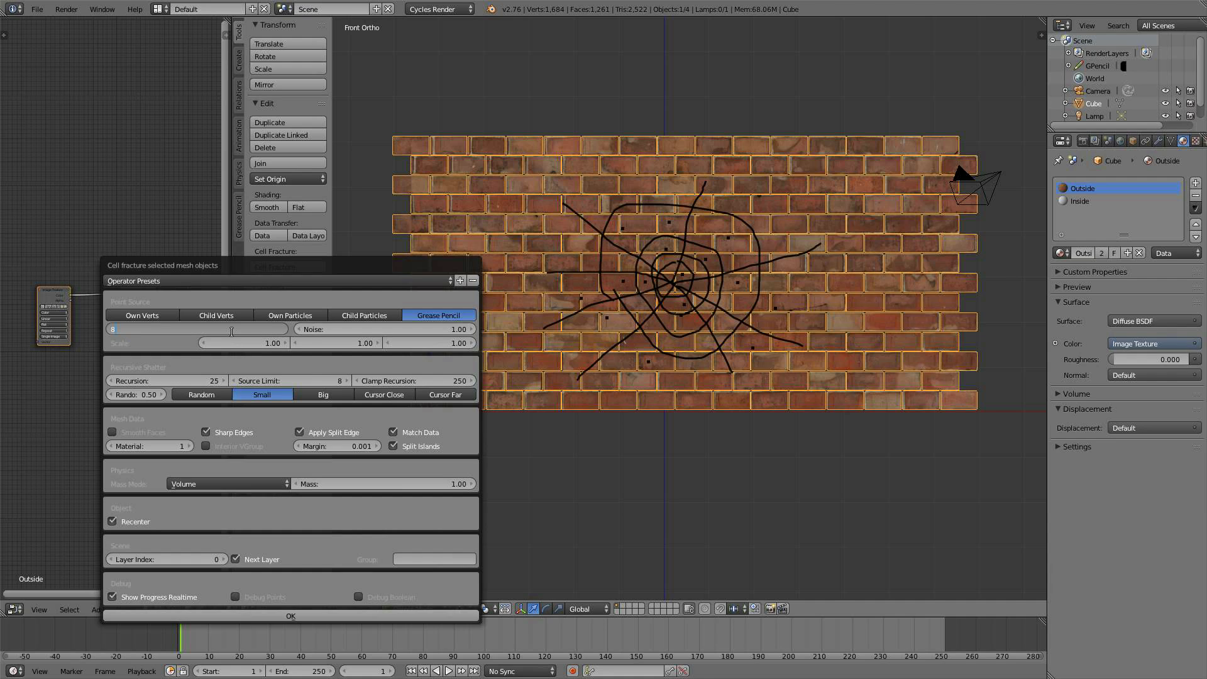
key("Return")
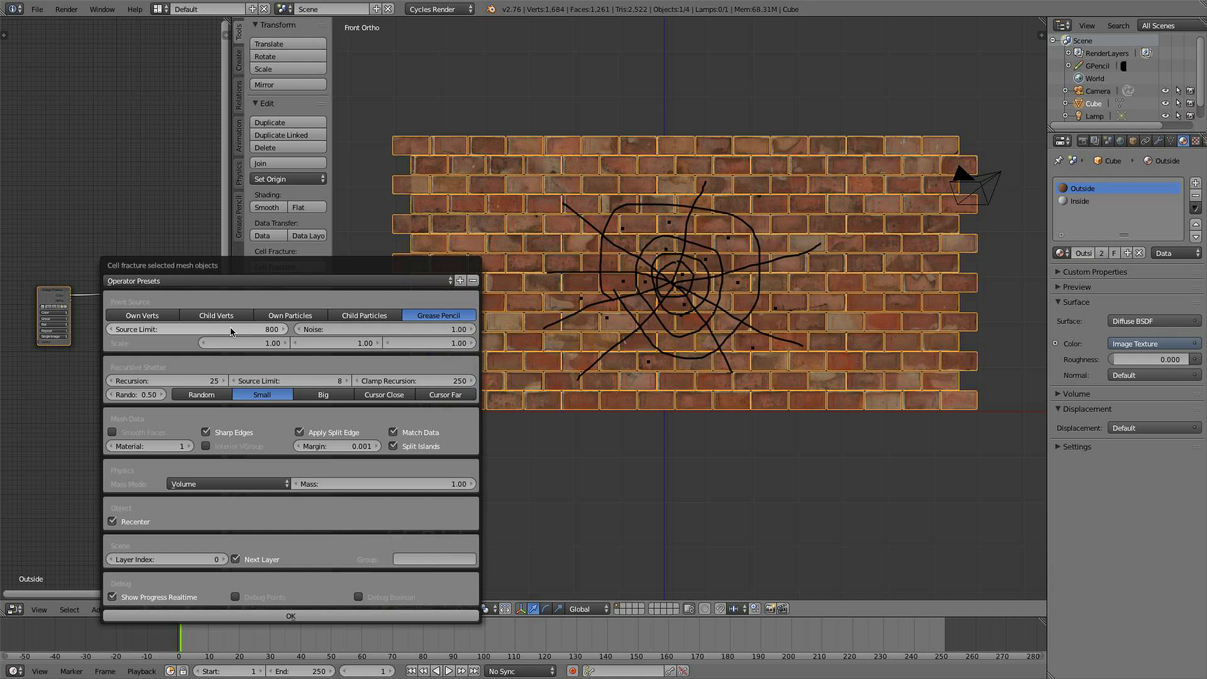
left_click(244, 329)
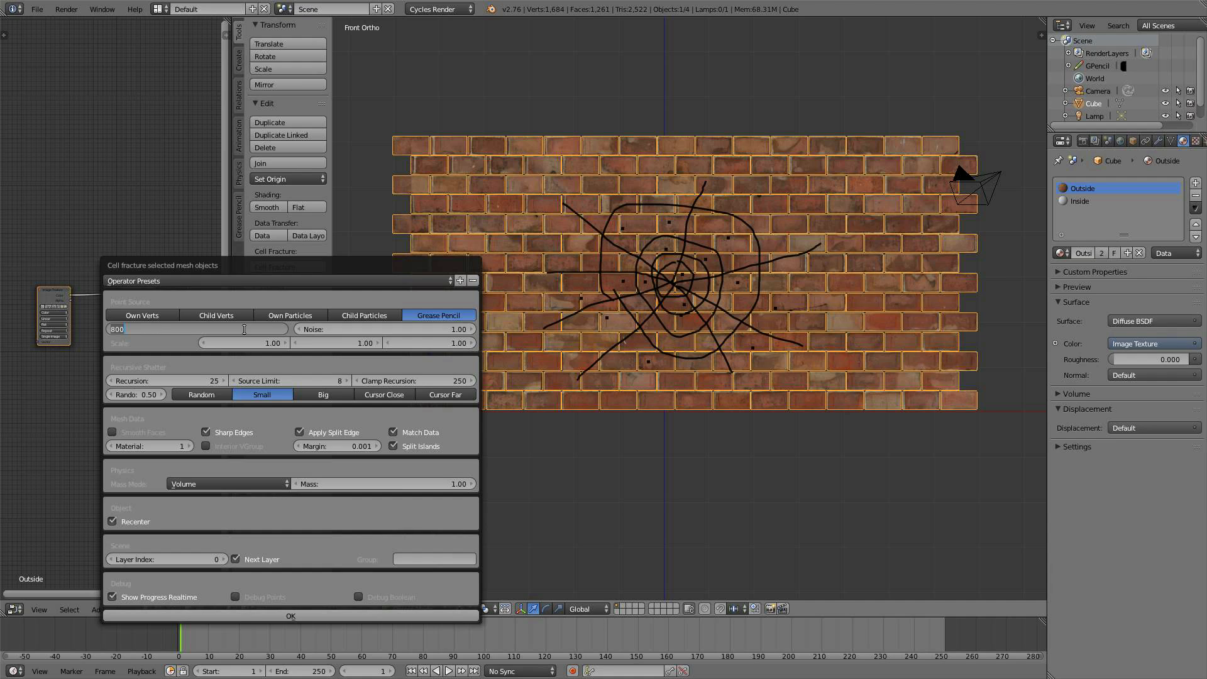
type("1000")
key("Return")
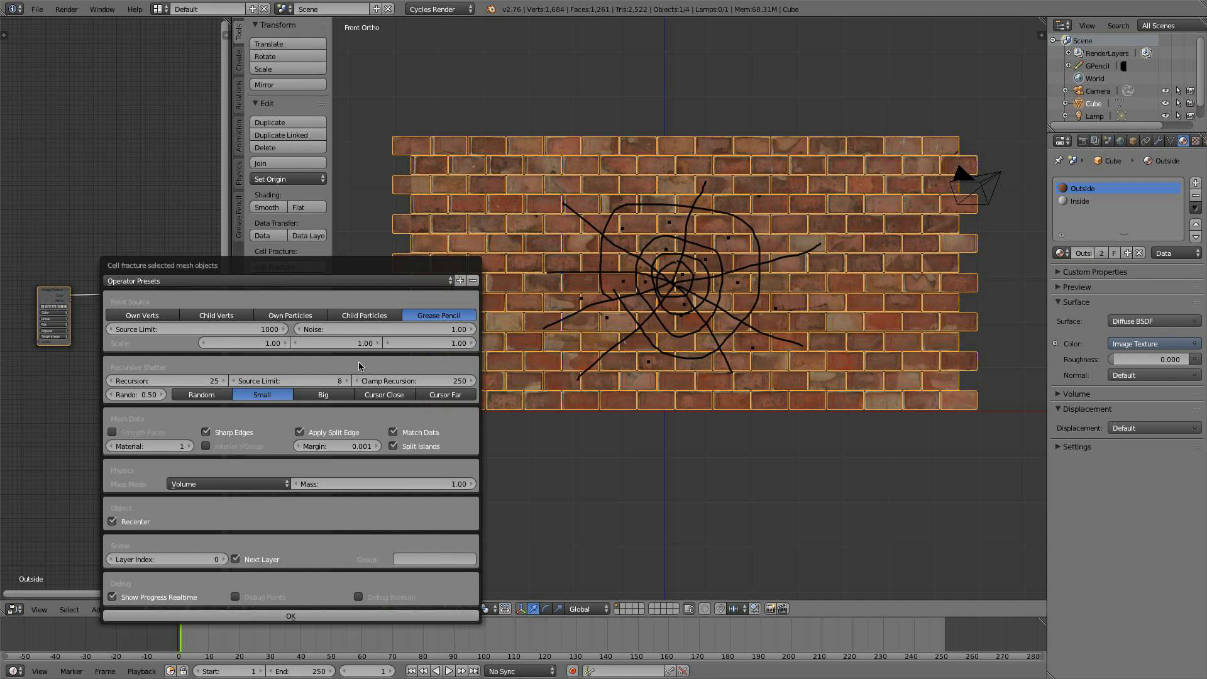
Set the point source noise to 0.80, keep the recursive shatter on Small and run Cell Fracture
left_click(379, 329)
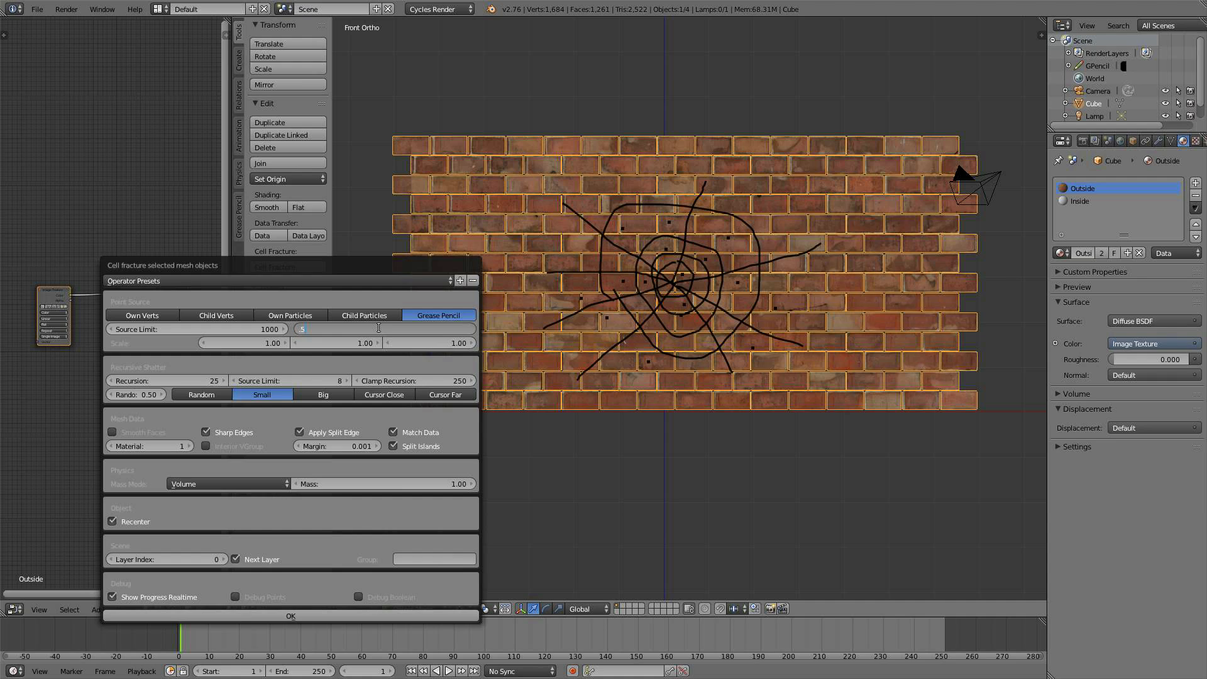
key("Return")
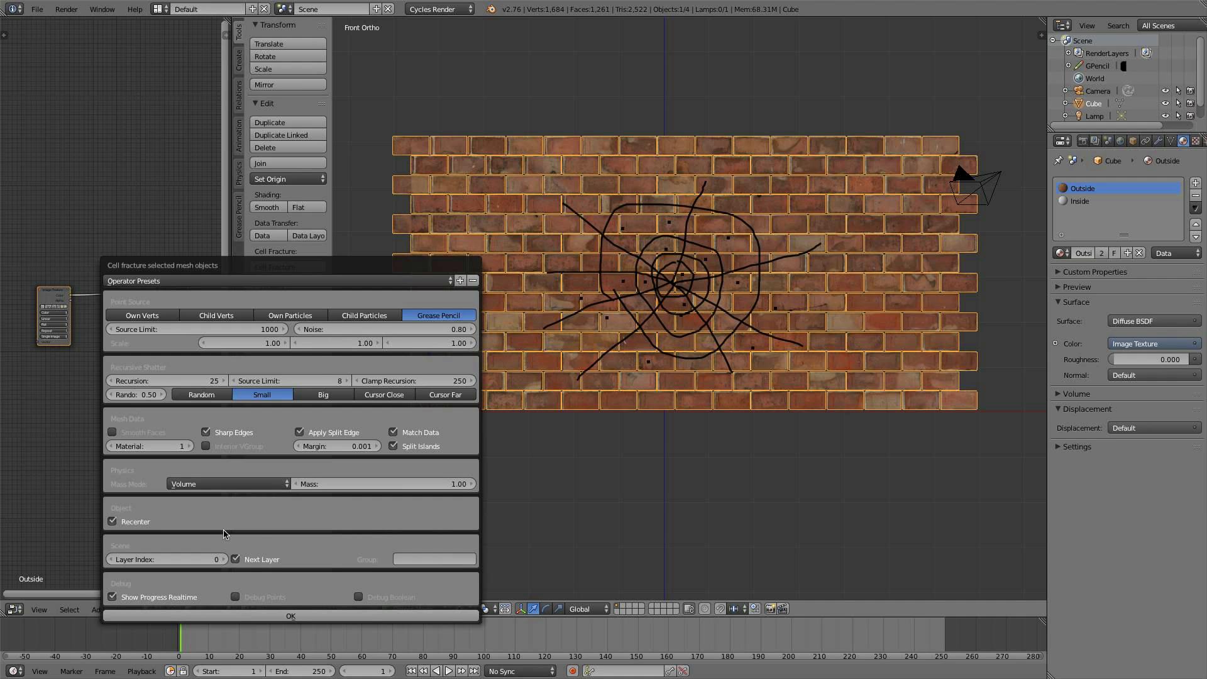
left_click(220, 396)
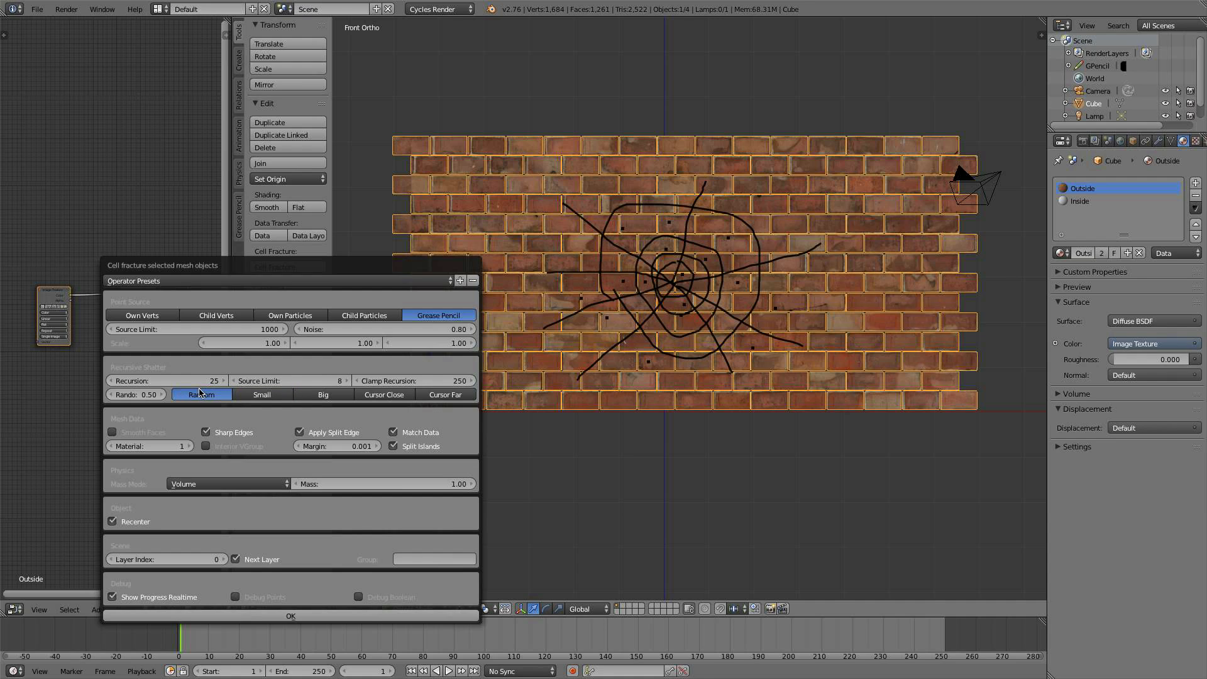
left_click(245, 397)
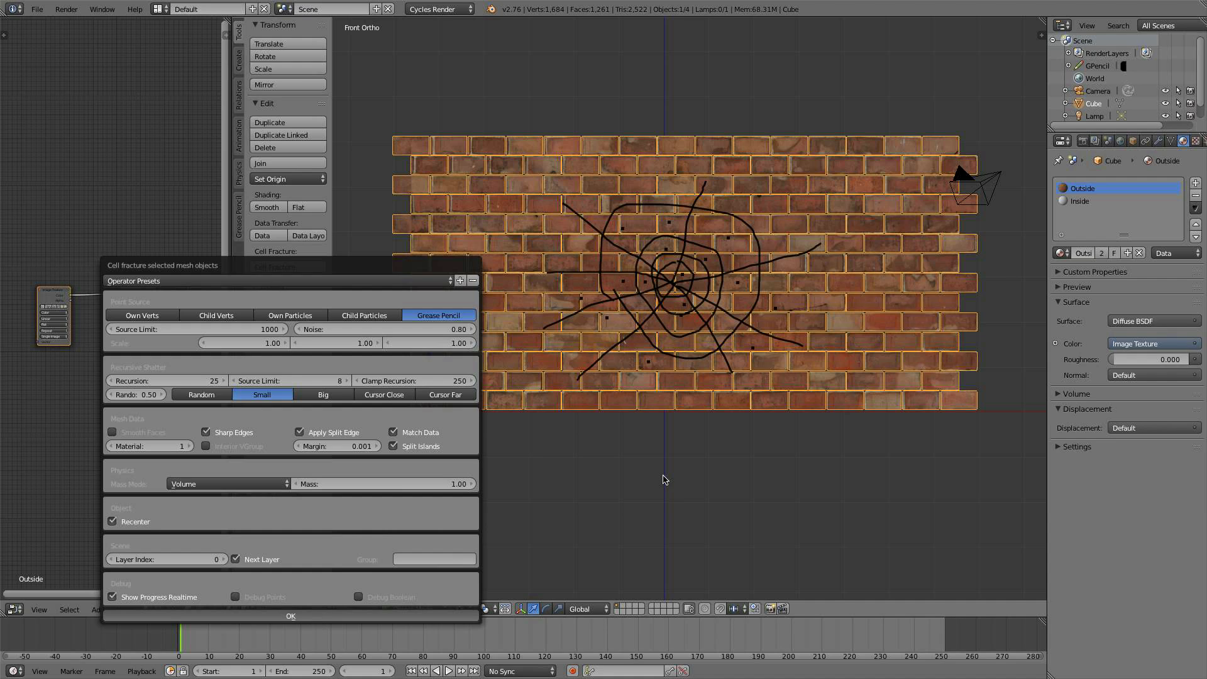
left_click(291, 616)
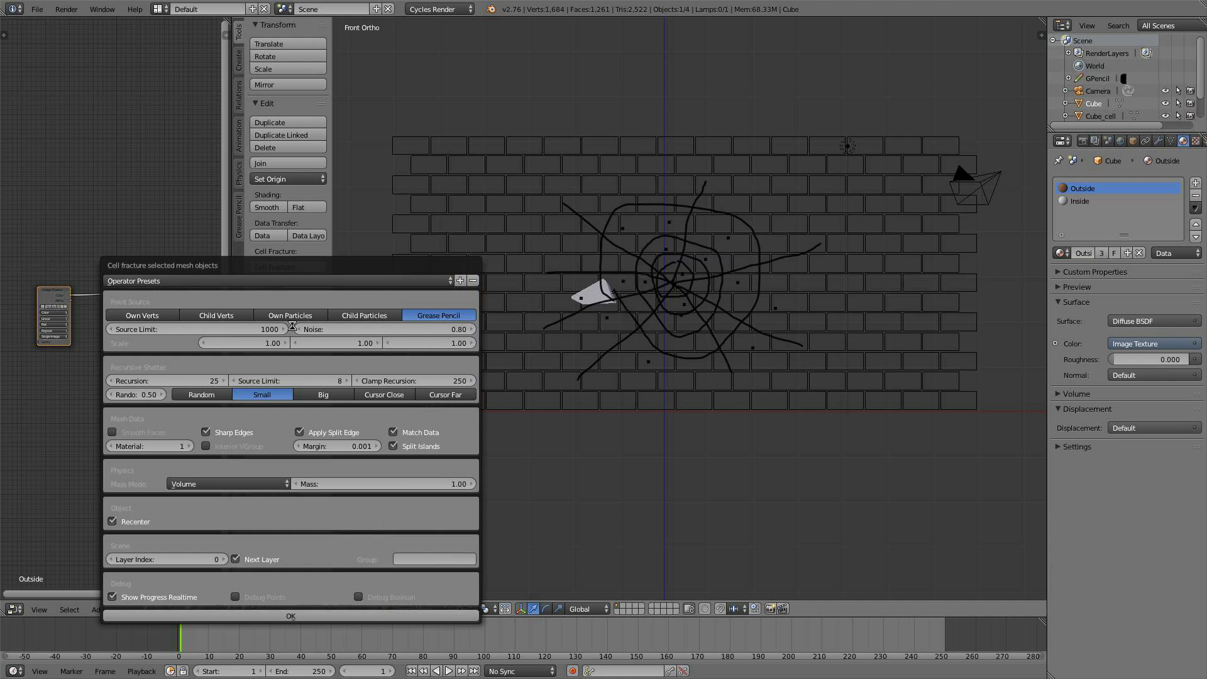
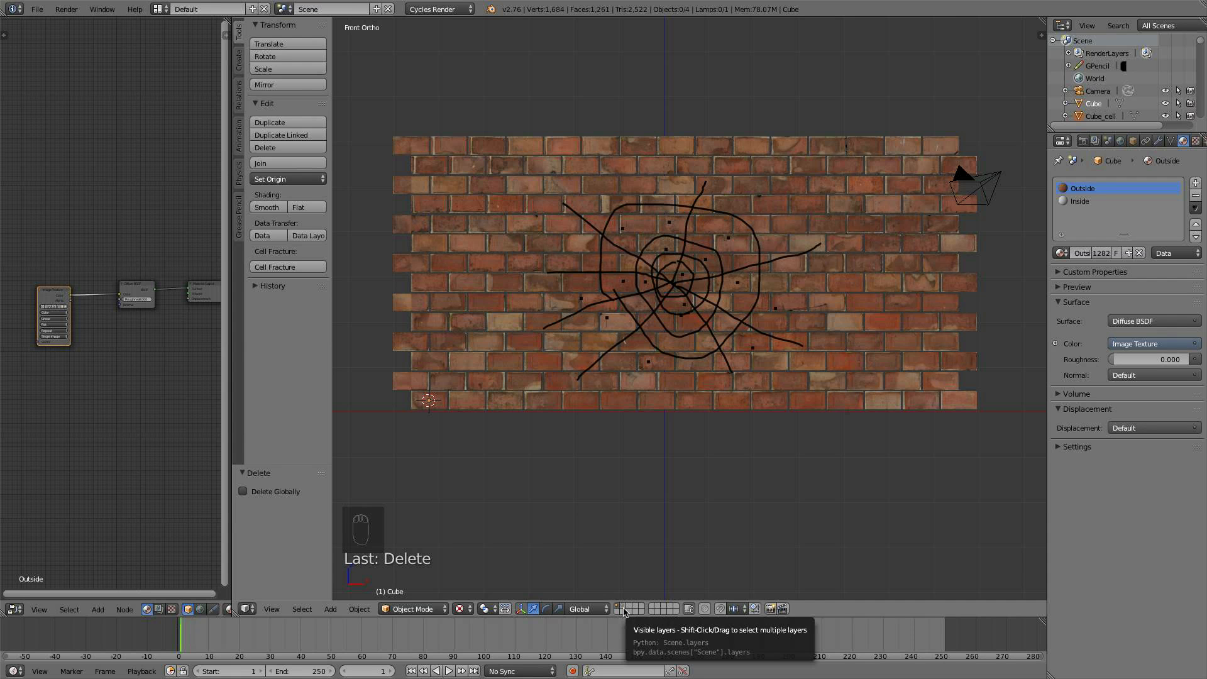
Show the second layer with the fractured cells and select a single cell near the crack centre
left_click(626, 609)
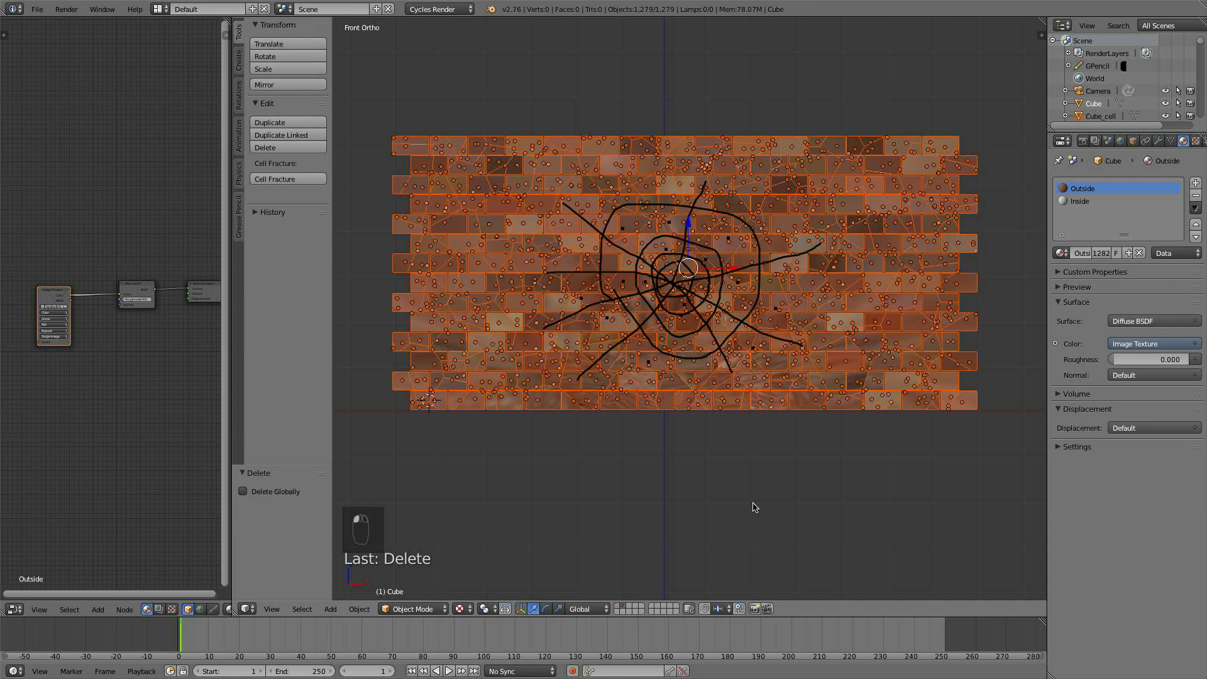
right_click(715, 251)
scroll(717, 255, "up", 6)
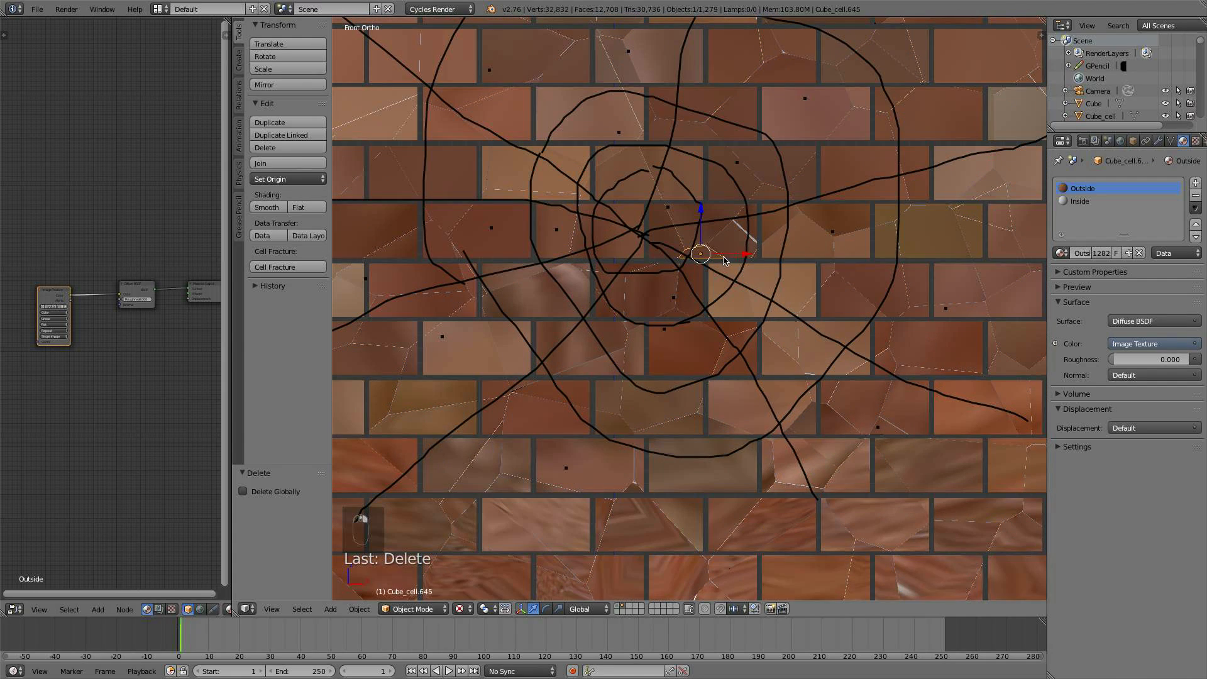
scroll(763, 262, "down", 3)
scroll(762, 262, "down", 2)
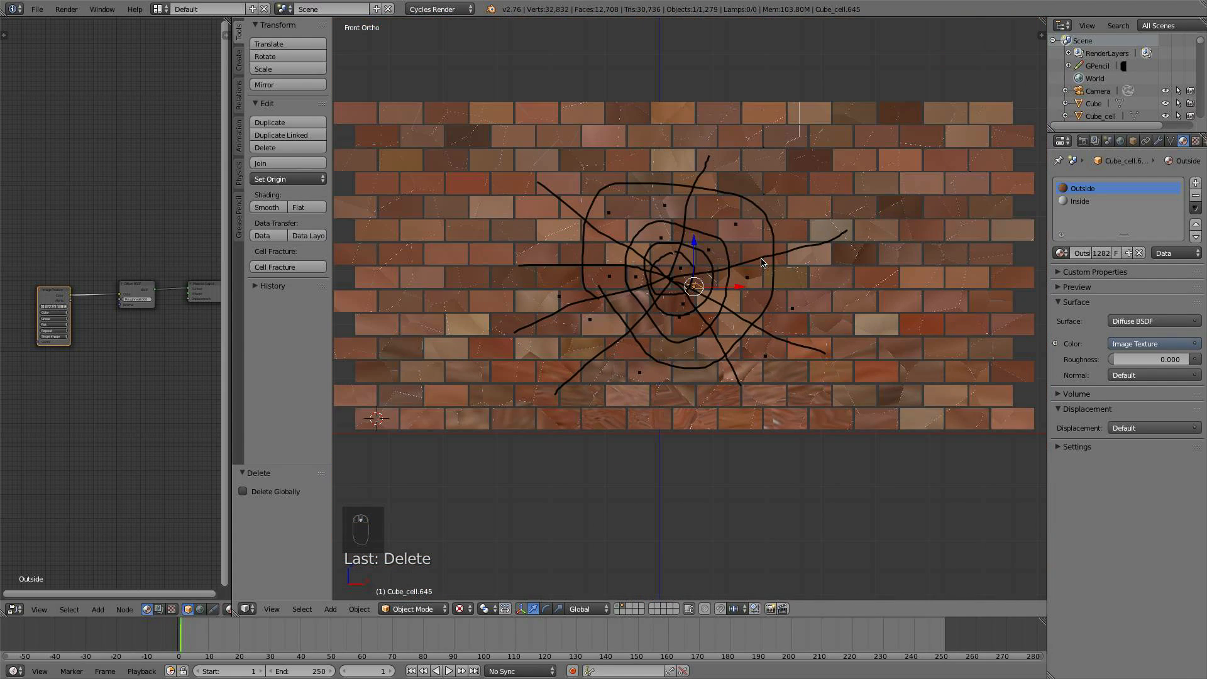
middle_click_drag(759, 256, 742, 273, "shift")
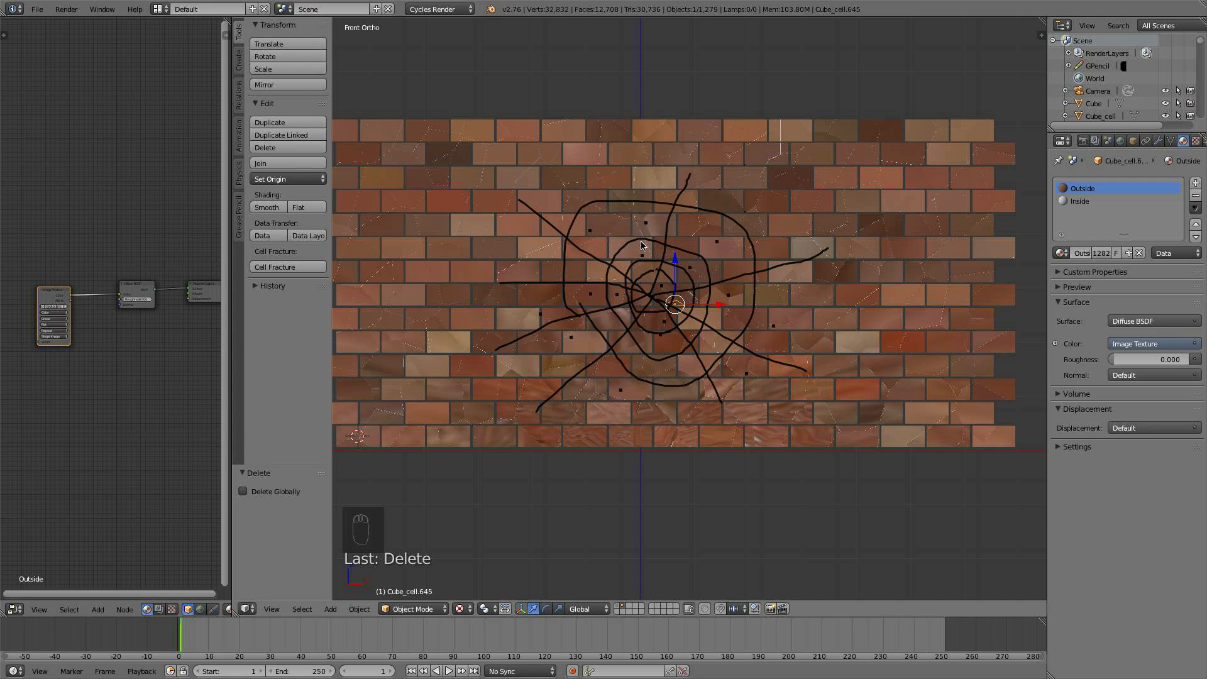
Turn off the Grease Pencil display to hide the crack strokes over the wall
key("n")
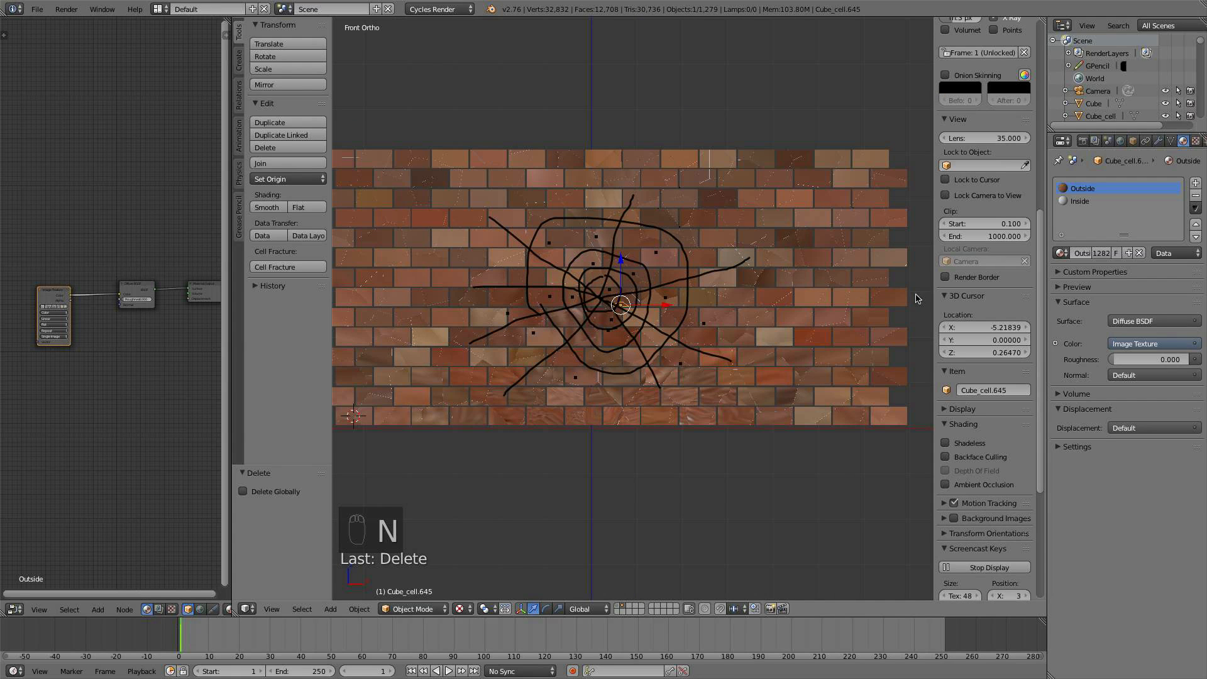
scroll(1016, 318, "up", 6)
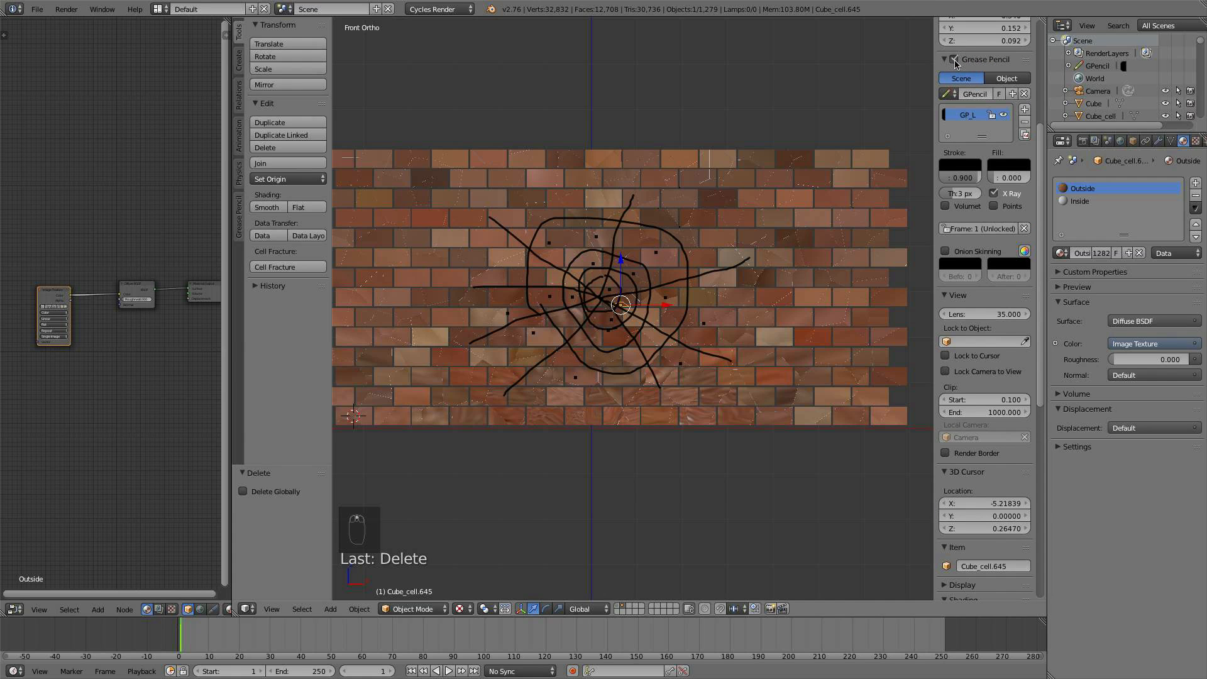
left_click(953, 60)
key("n")
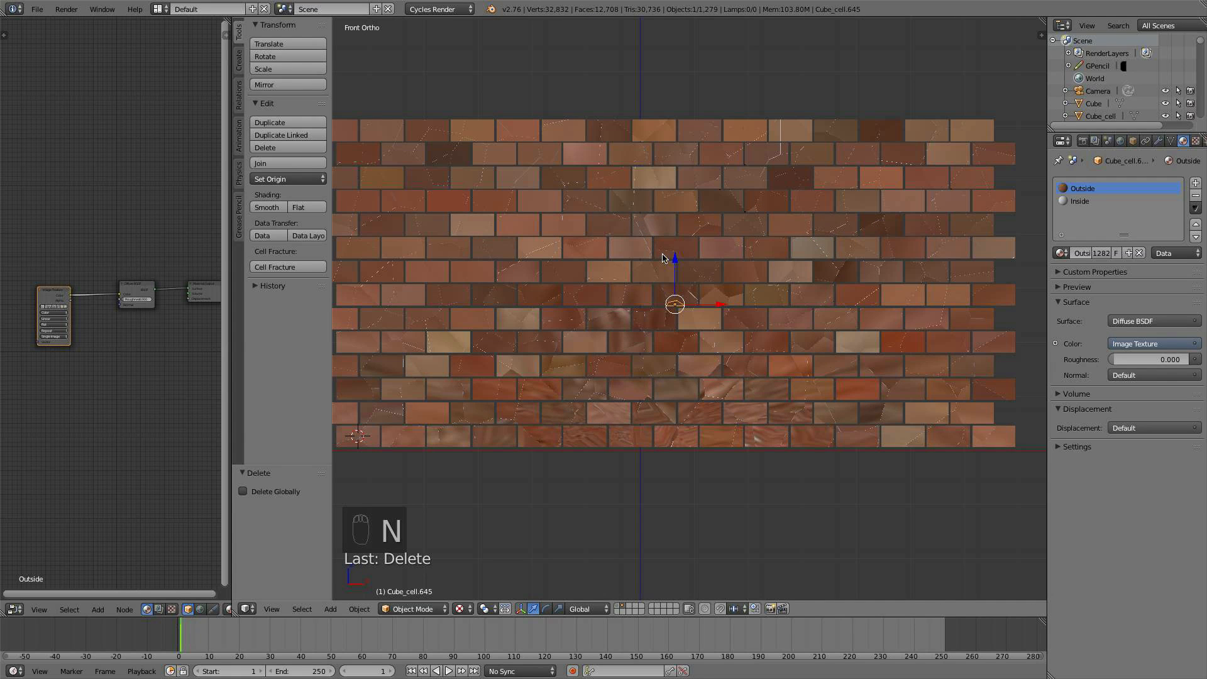
Examine the fracture pattern around the wall's centre, selecting individual cells to inspect their shapes and sizes
scroll(662, 257, "up", 1)
scroll(662, 258, "up", 1)
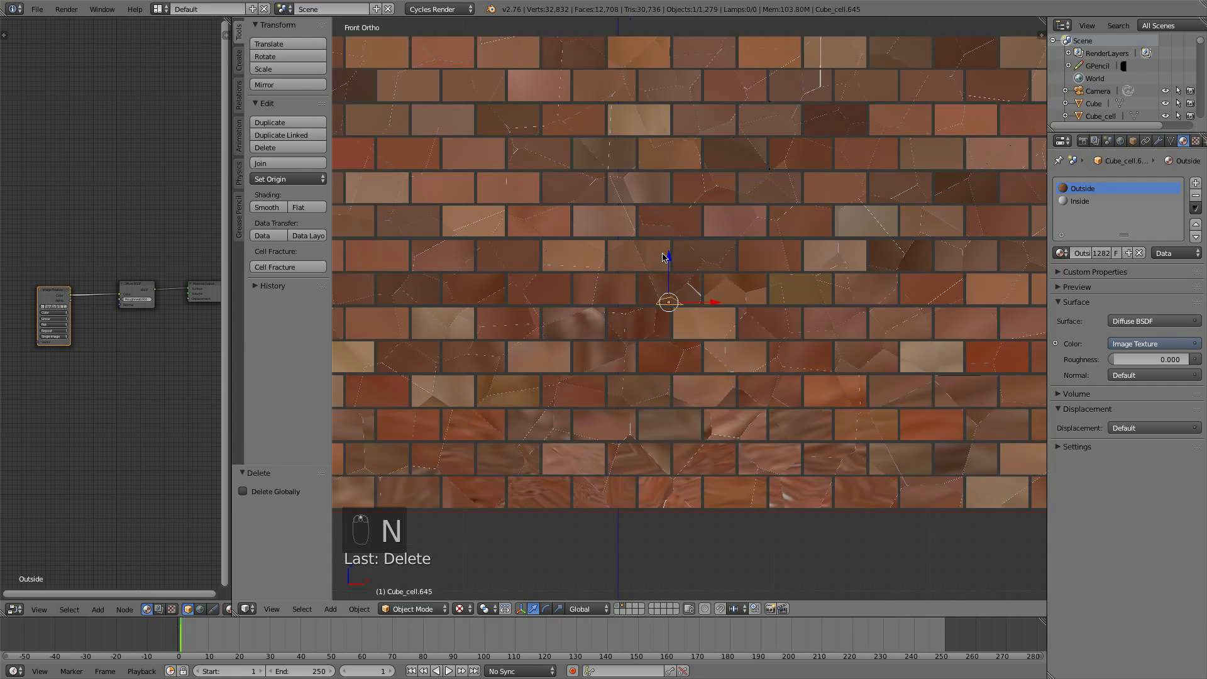
scroll(679, 245, "up", 1)
scroll(679, 246, "down", 1)
middle_click_drag(680, 234, 658, 302, "shift")
scroll(659, 302, "up", 3)
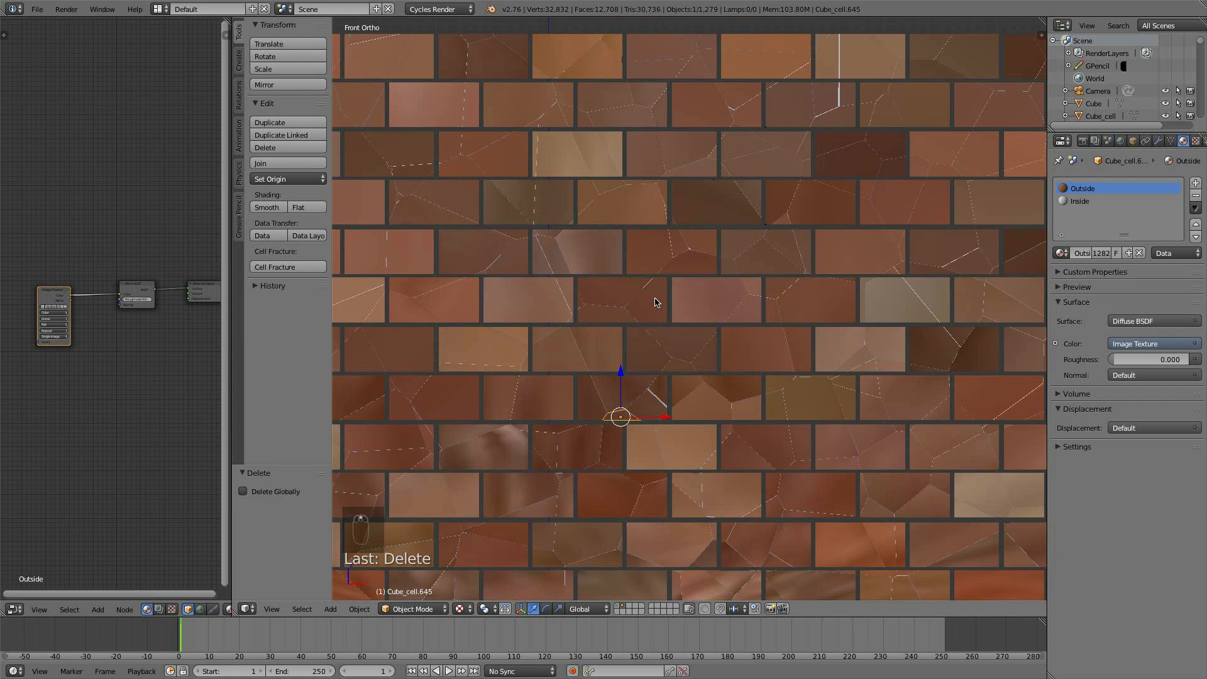
scroll(655, 302, "down", 1)
right_click(625, 294)
right_click(698, 264)
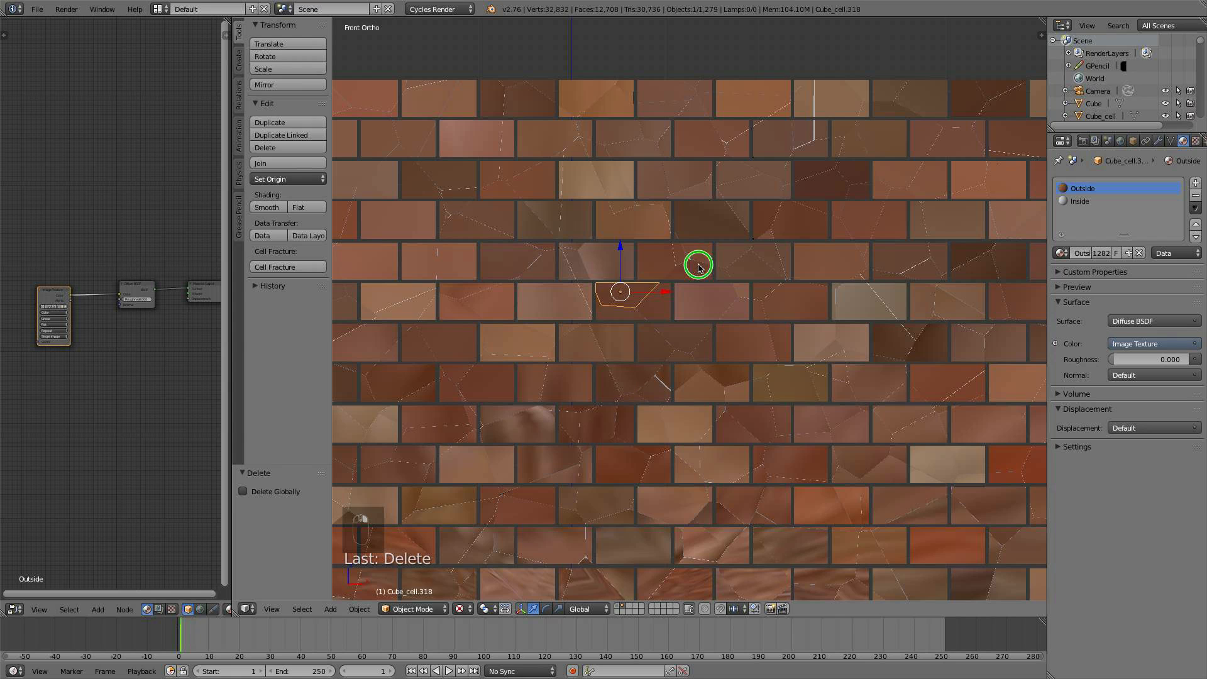
right_click(679, 226)
right_click(622, 217)
right_click(510, 186)
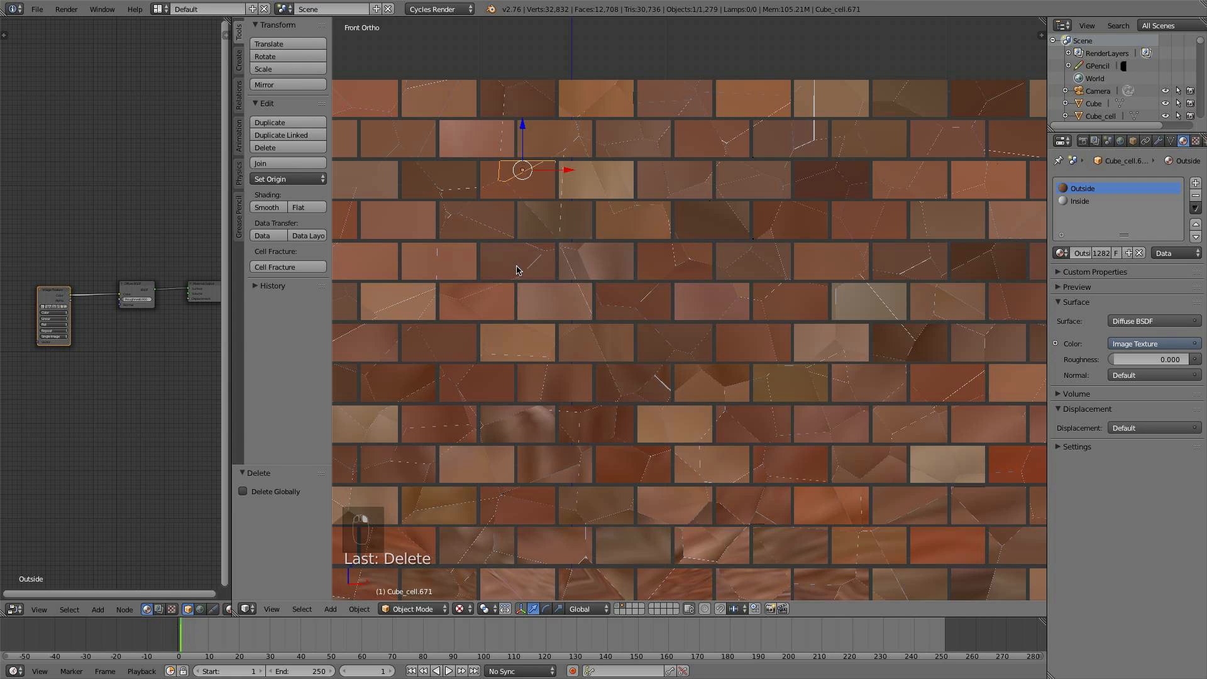
right_click(519, 264)
right_click(564, 306)
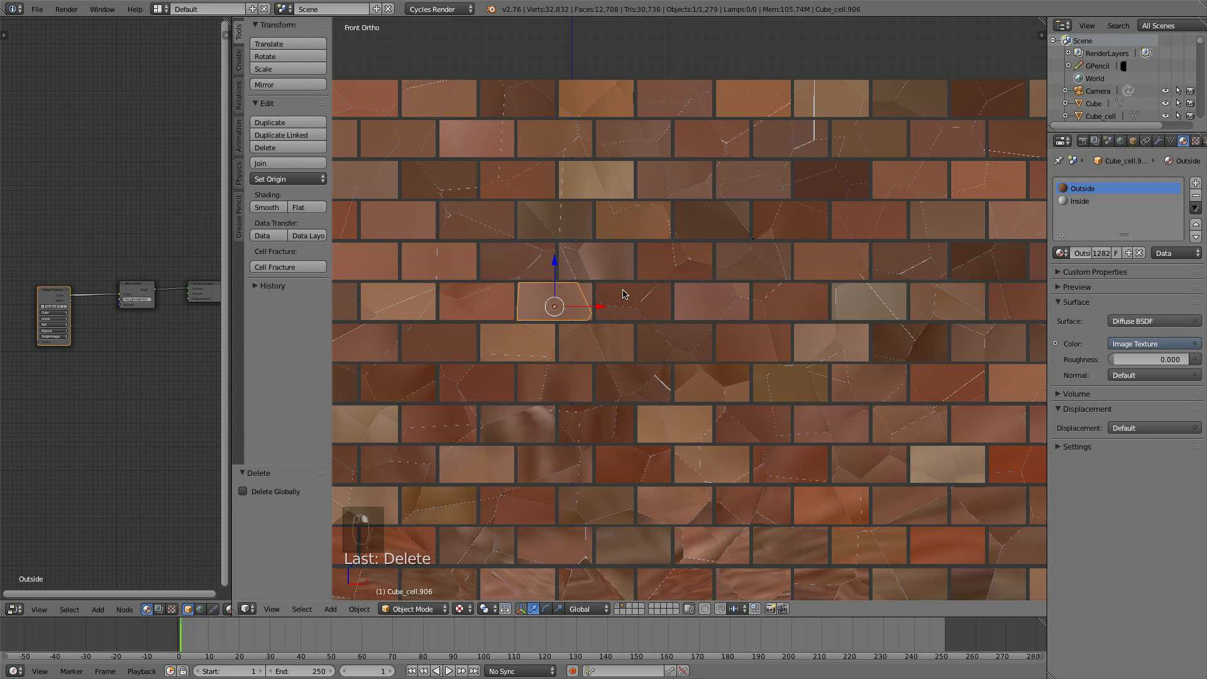
scroll(623, 294, "down", 5)
scroll(675, 295, "up", 2)
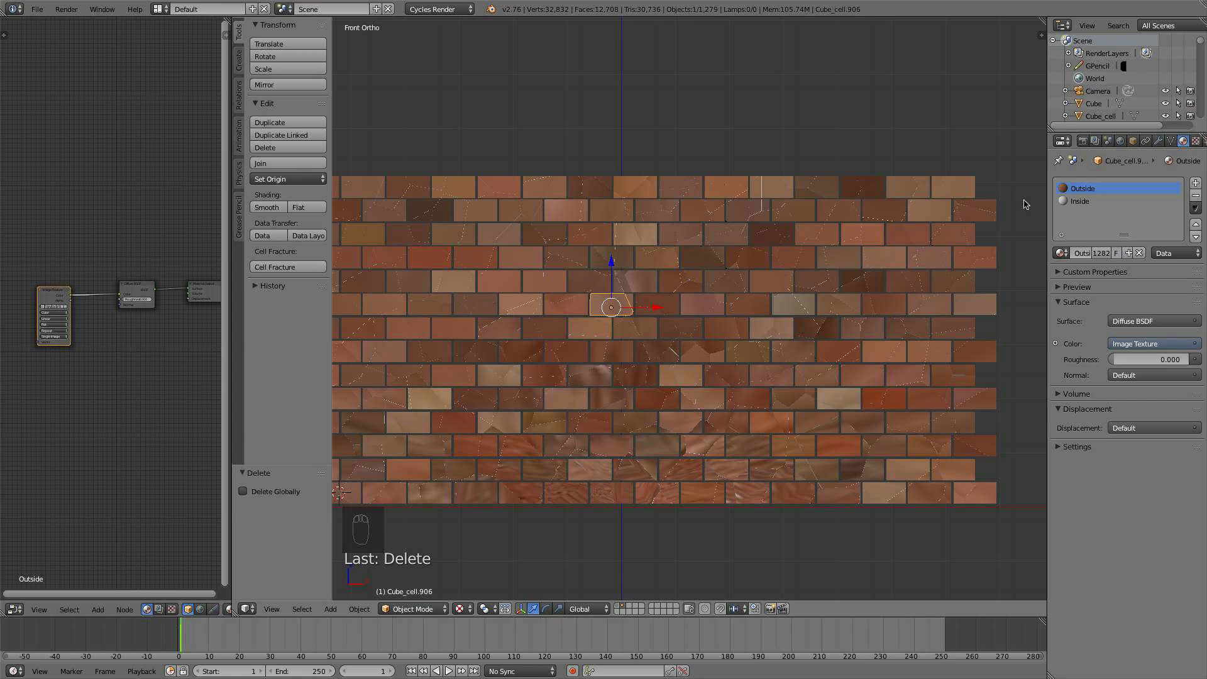
Add a UV Project modifier to the selected cell, using the image BrickLargeBrown0016_1_L.jpg and the UV map UVMap
left_click(1161, 141)
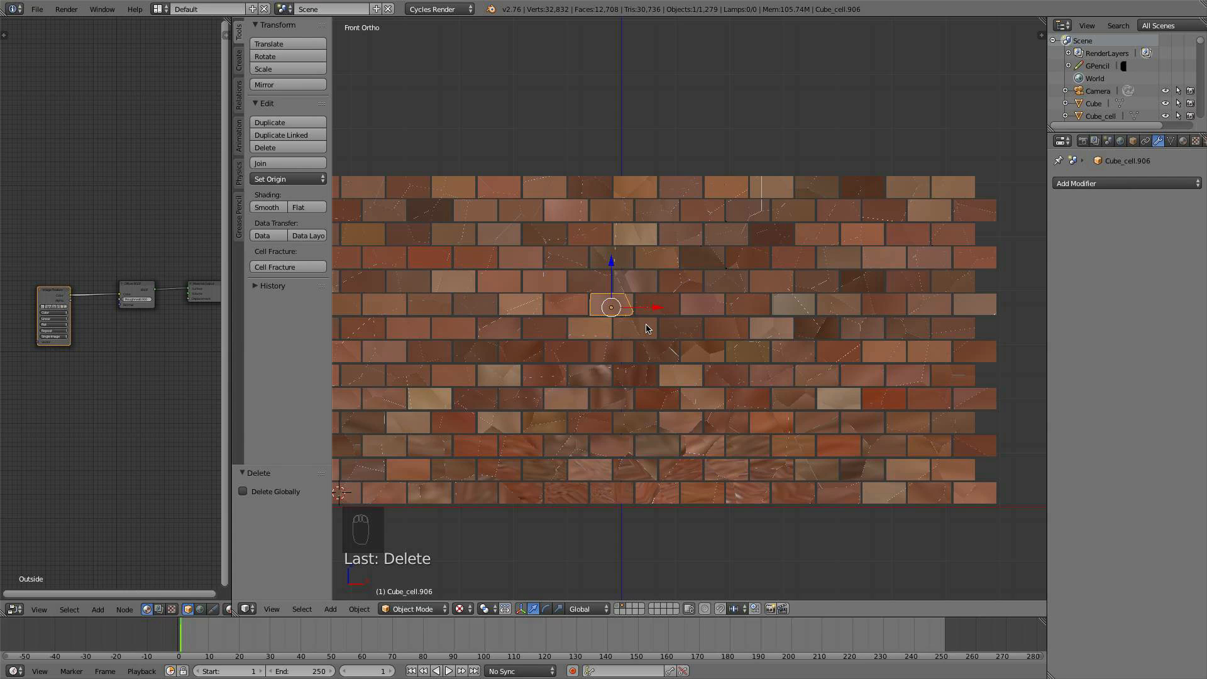
scroll(647, 328, "down", 2)
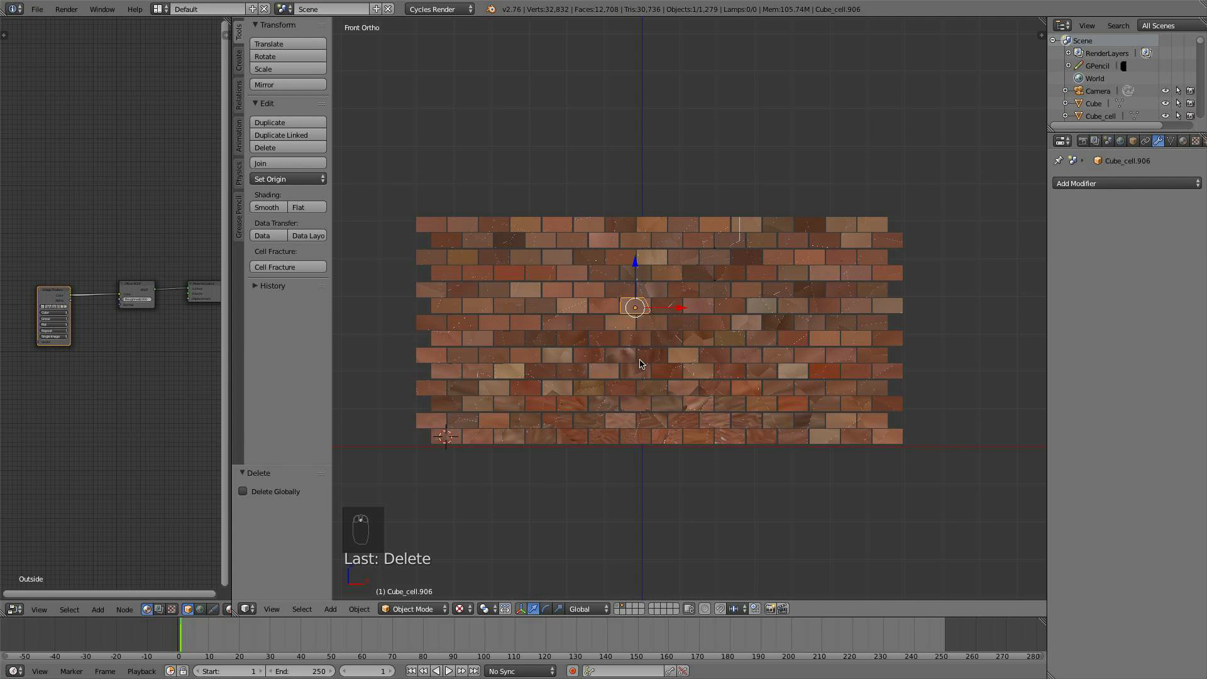
left_click(1079, 183)
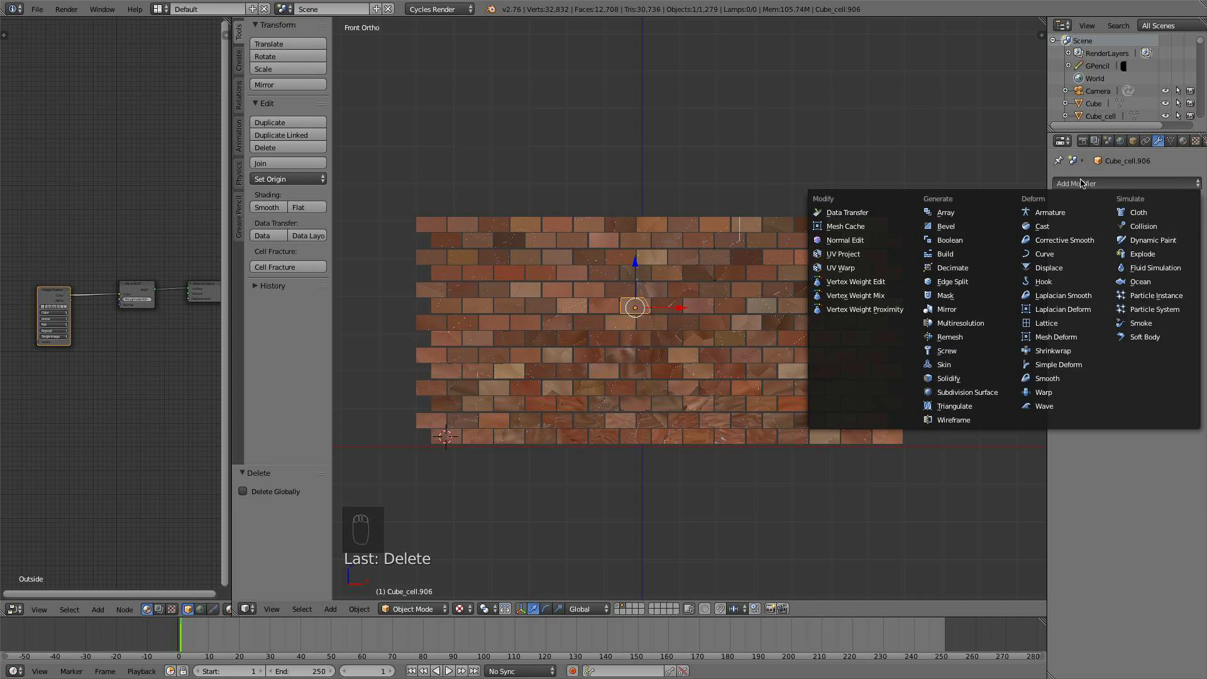
left_click(868, 252)
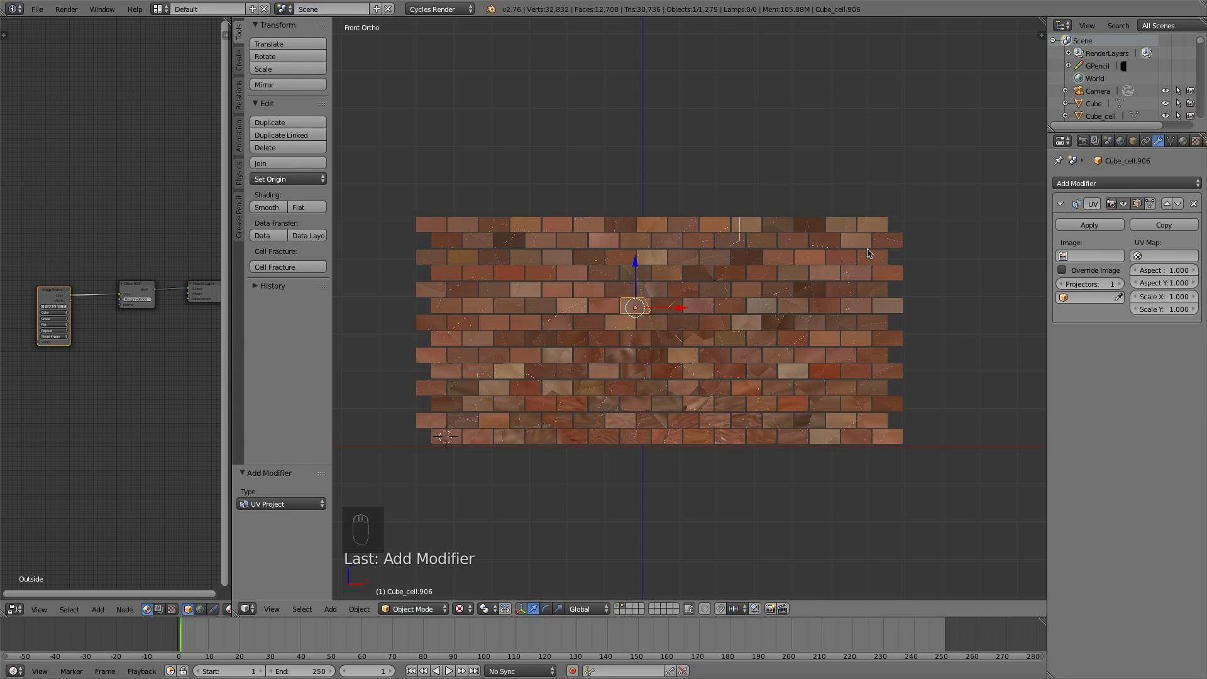
left_click(1093, 256)
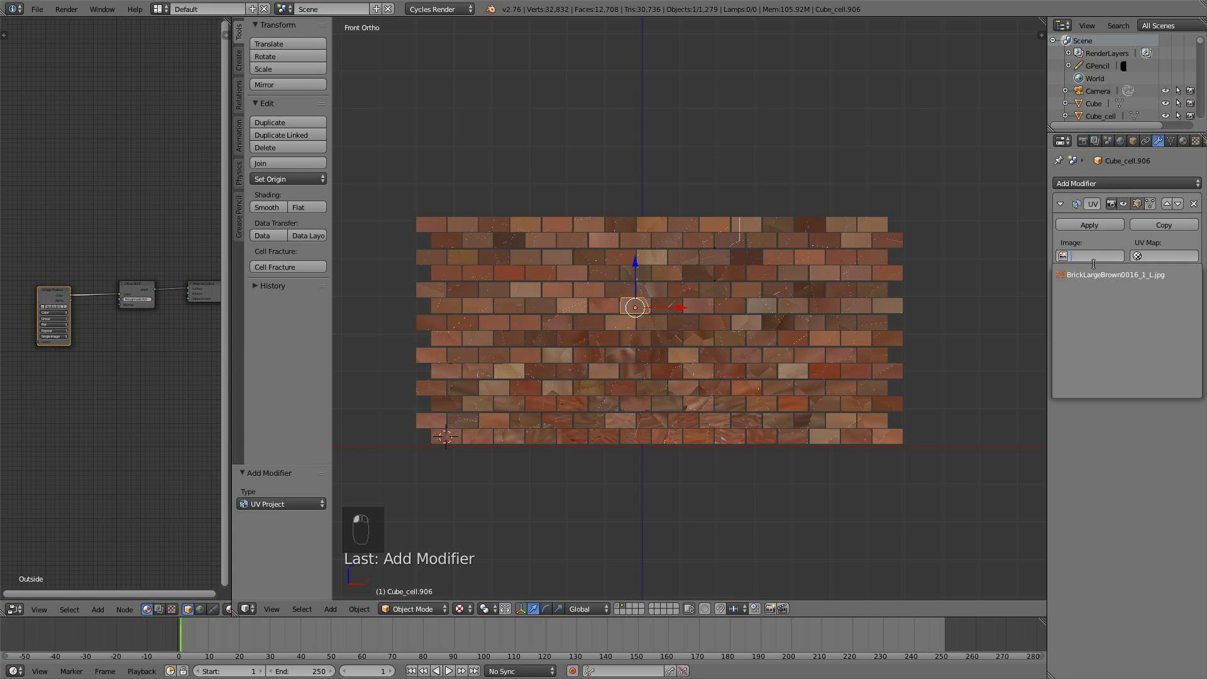
left_click(1093, 274)
left_click(1139, 256)
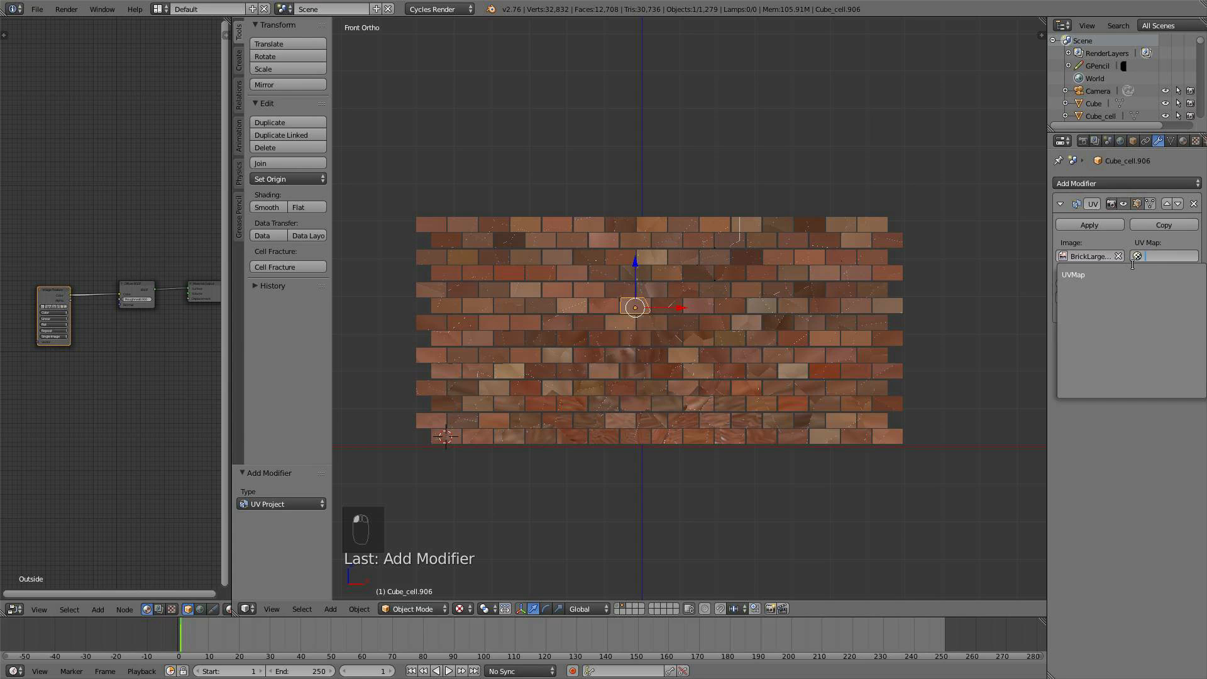
left_click(1122, 273)
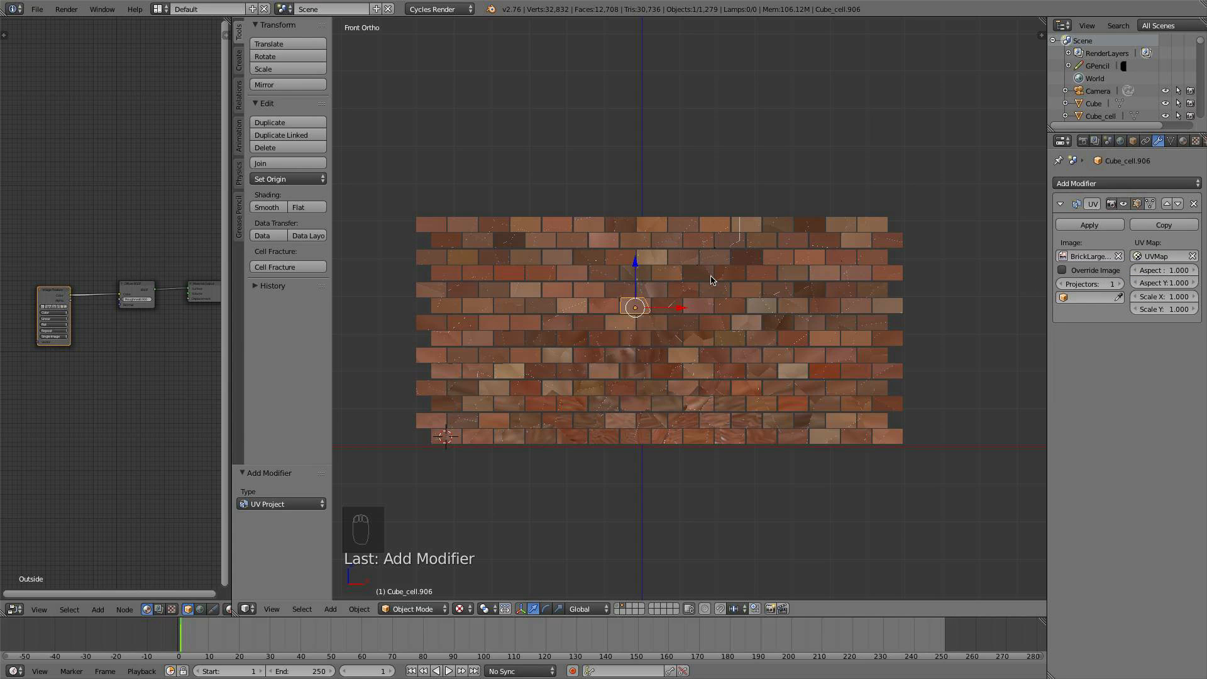
Select cells along the wall's top row and at its lower-left corner one at a time to check their modifiers
scroll(557, 252, "up", 2)
scroll(557, 253, "down", 1)
right_click(383, 209)
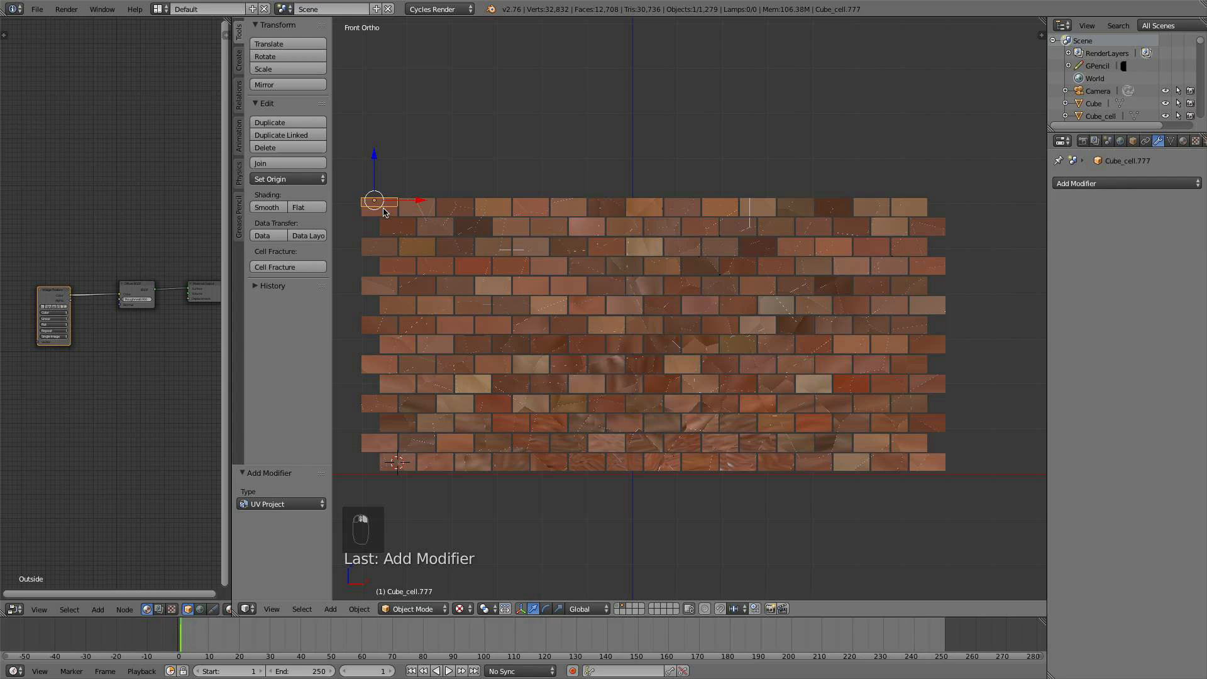
right_click(922, 213)
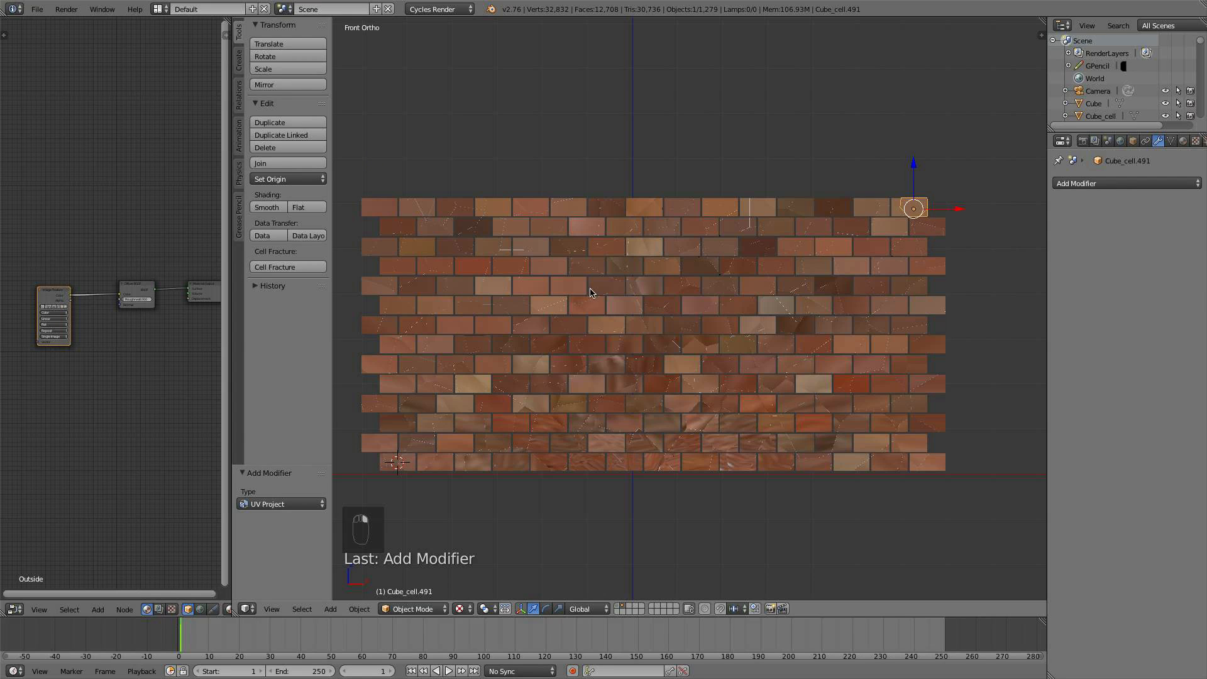
right_click(375, 209)
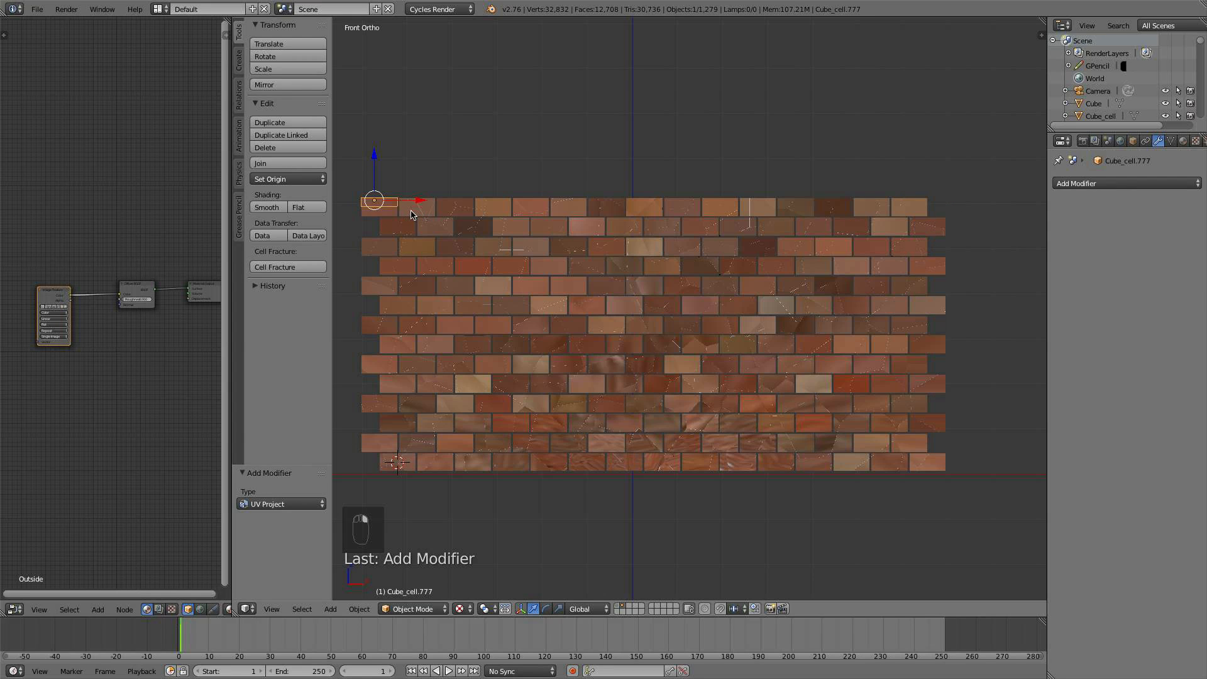
right_click(501, 214)
right_click(369, 448)
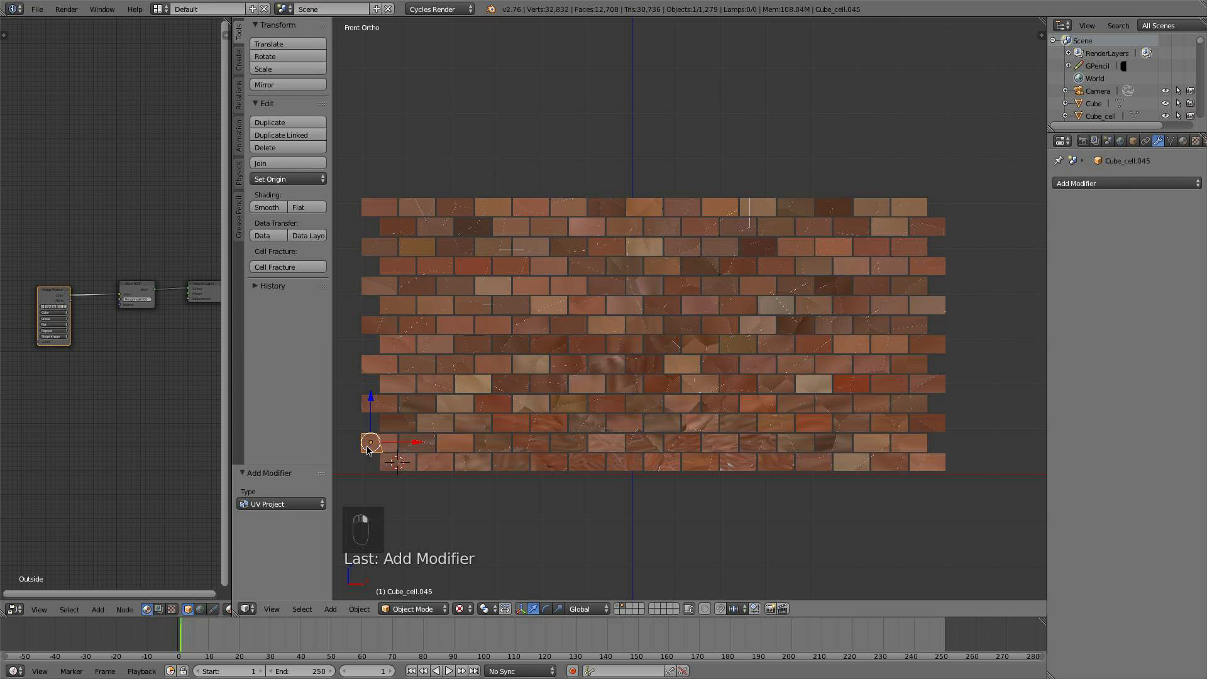
Isolate the cell at the wall's lower-right end to inspect its shape, and unhide all the other cells again
right_click(918, 445)
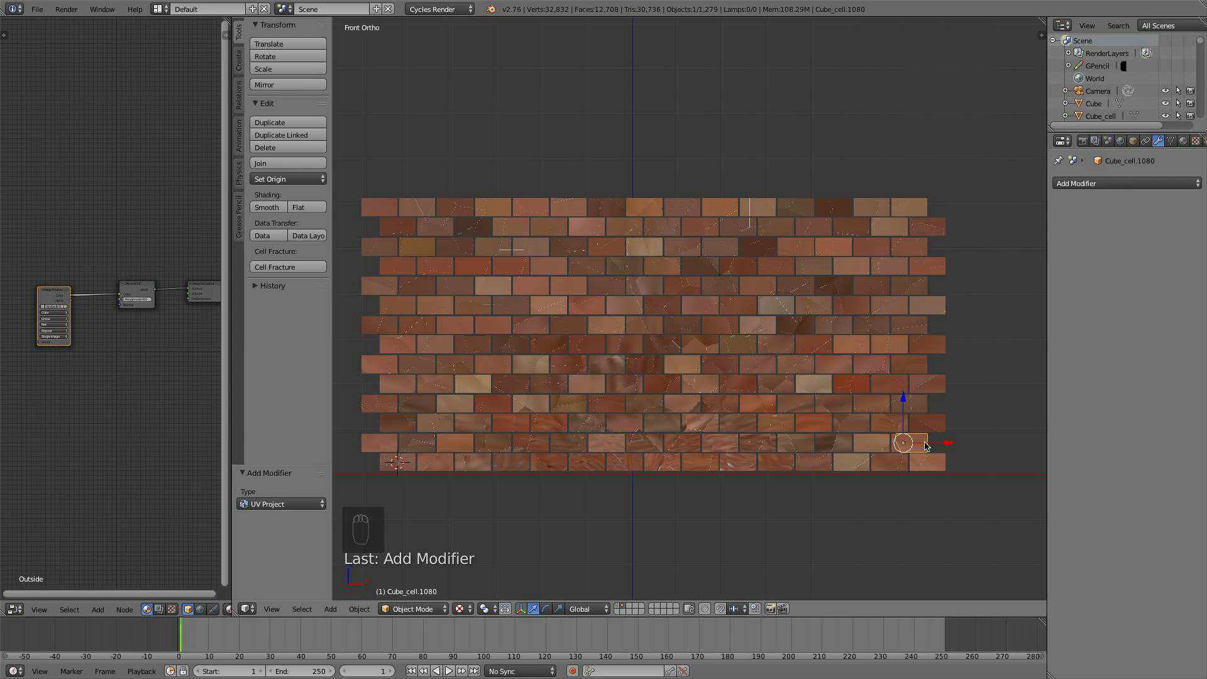
key("ctrl+i")
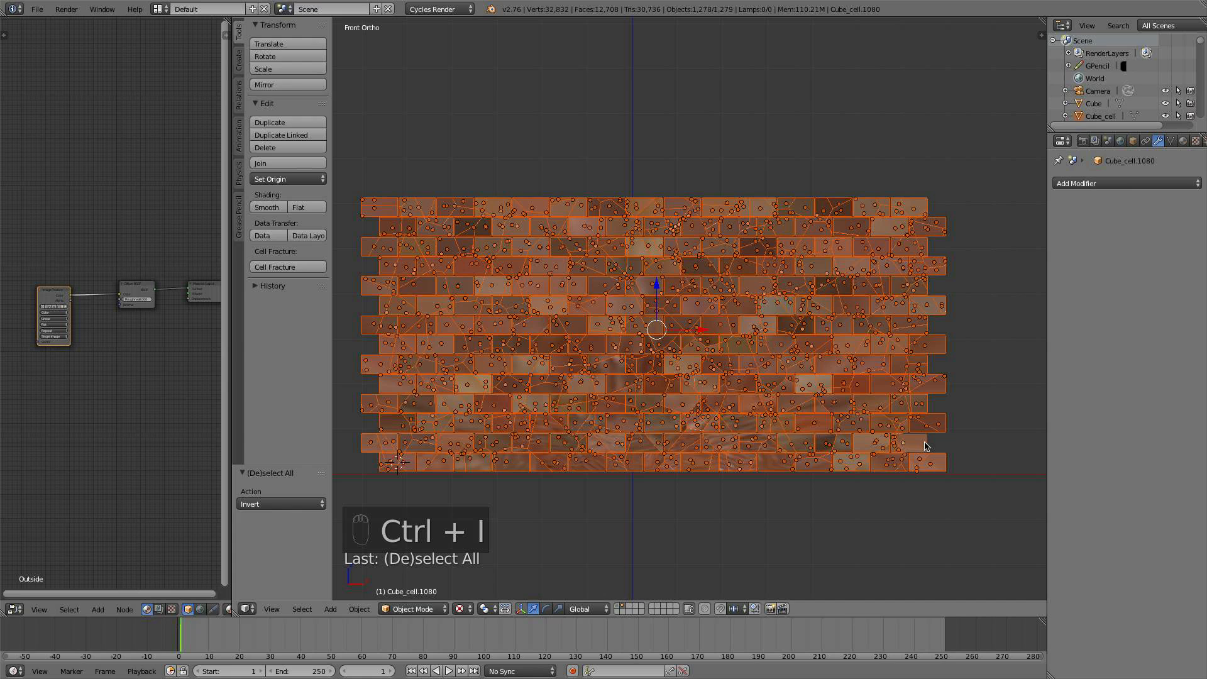
key("h")
right_click(924, 443)
middle_click_drag(922, 395, 833, 333, "shift")
scroll(858, 325, "up", 2)
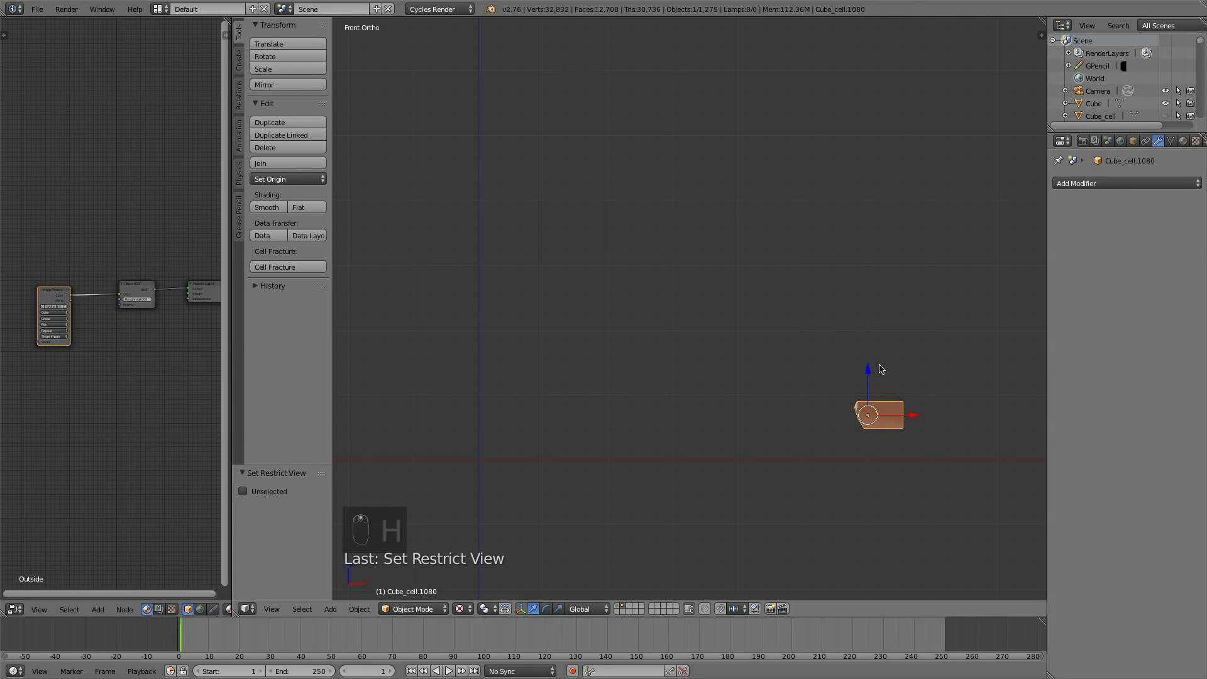
scroll(881, 369, "down", 1)
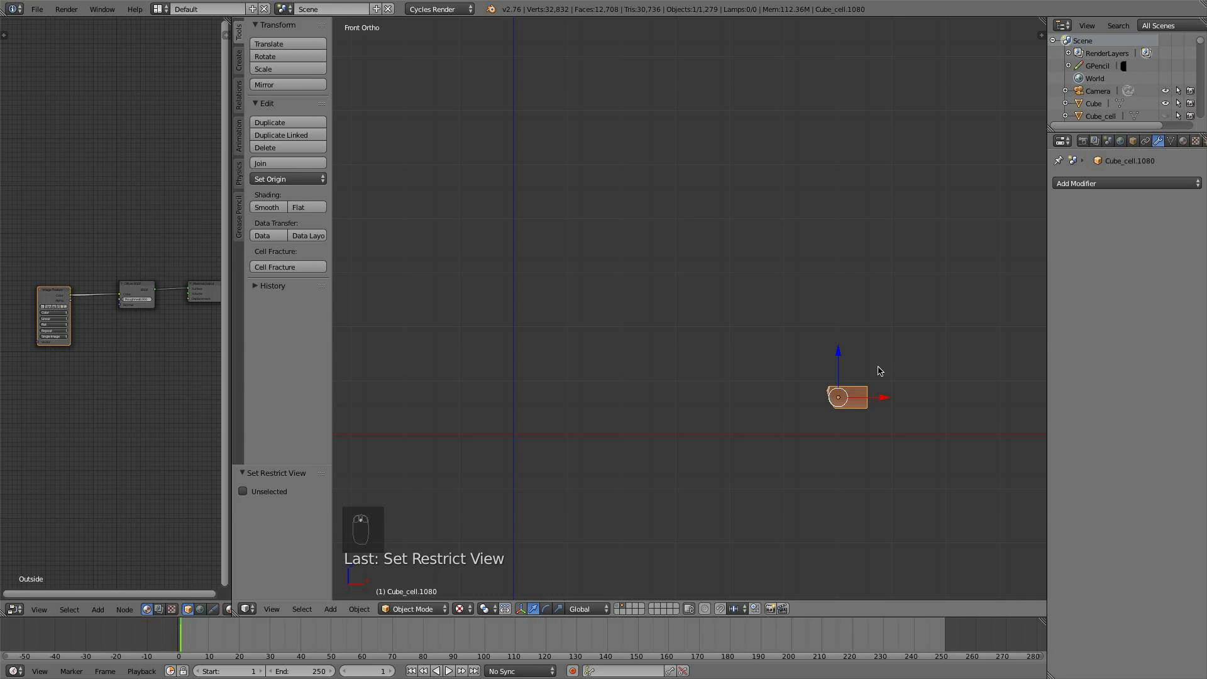
key("alt+h")
Select cells on the wall's left side one at a time to compare their shapes
scroll(704, 335, "down", 1)
middle_click_drag(602, 282, 797, 369, "shift")
scroll(689, 319, "up", 1)
right_click(448, 200)
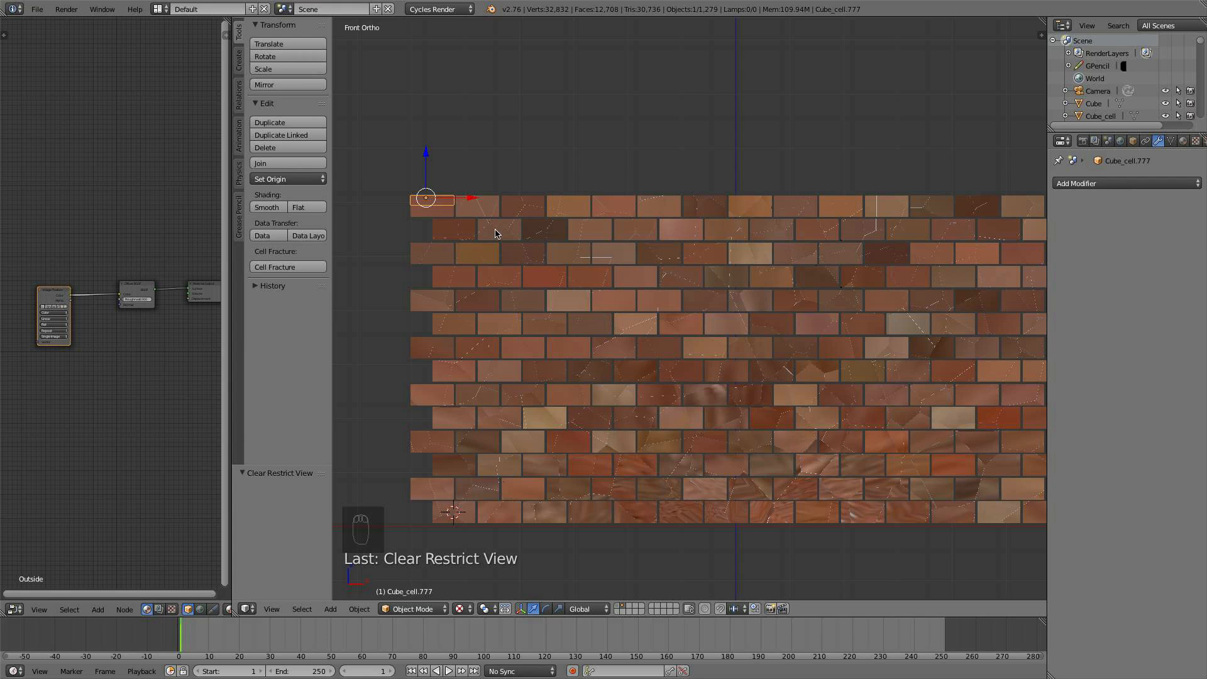
right_click(514, 328)
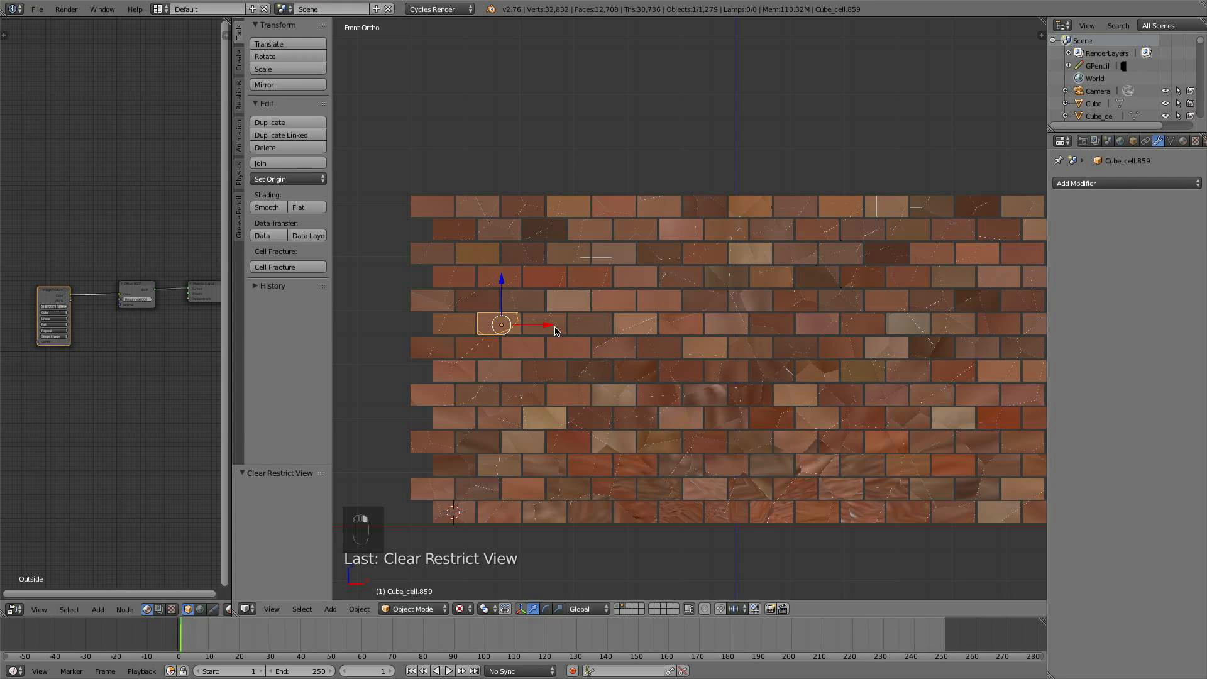
right_click(567, 346)
right_click(432, 399)
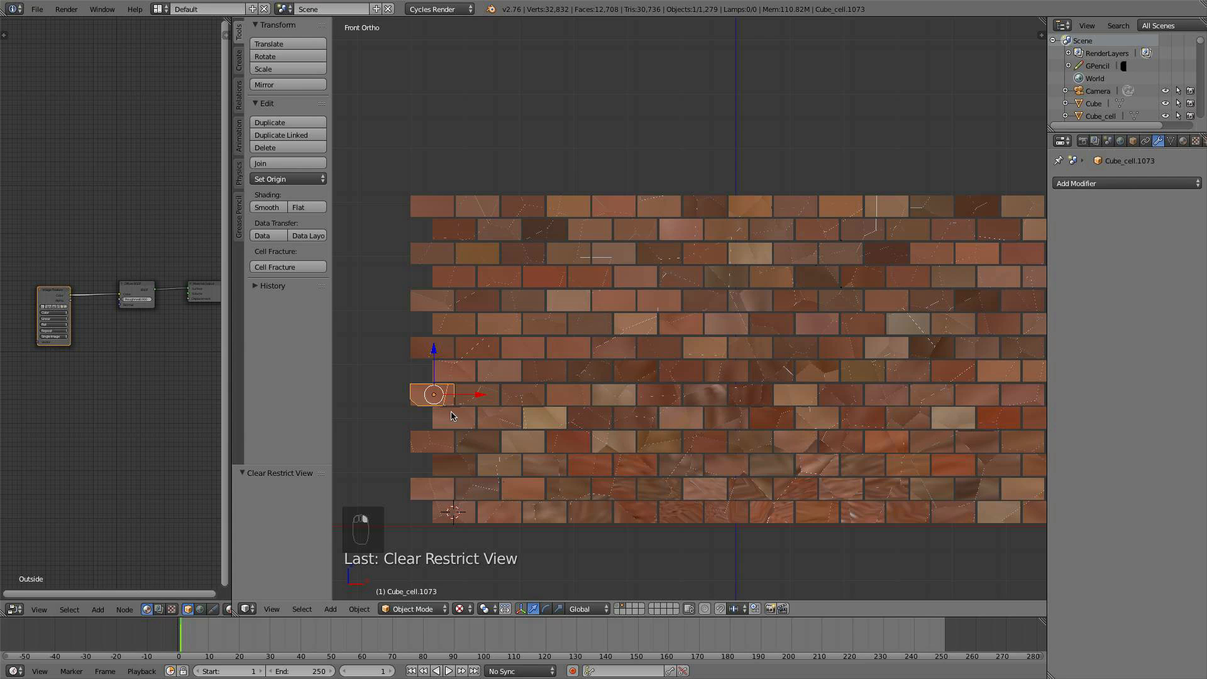
right_click(454, 419)
Hide every cell except the brick-sized one at the left end of the ninth row, and reselect that cell
right_click(420, 390)
middle_click_drag(519, 369, 522, 360, "shift")
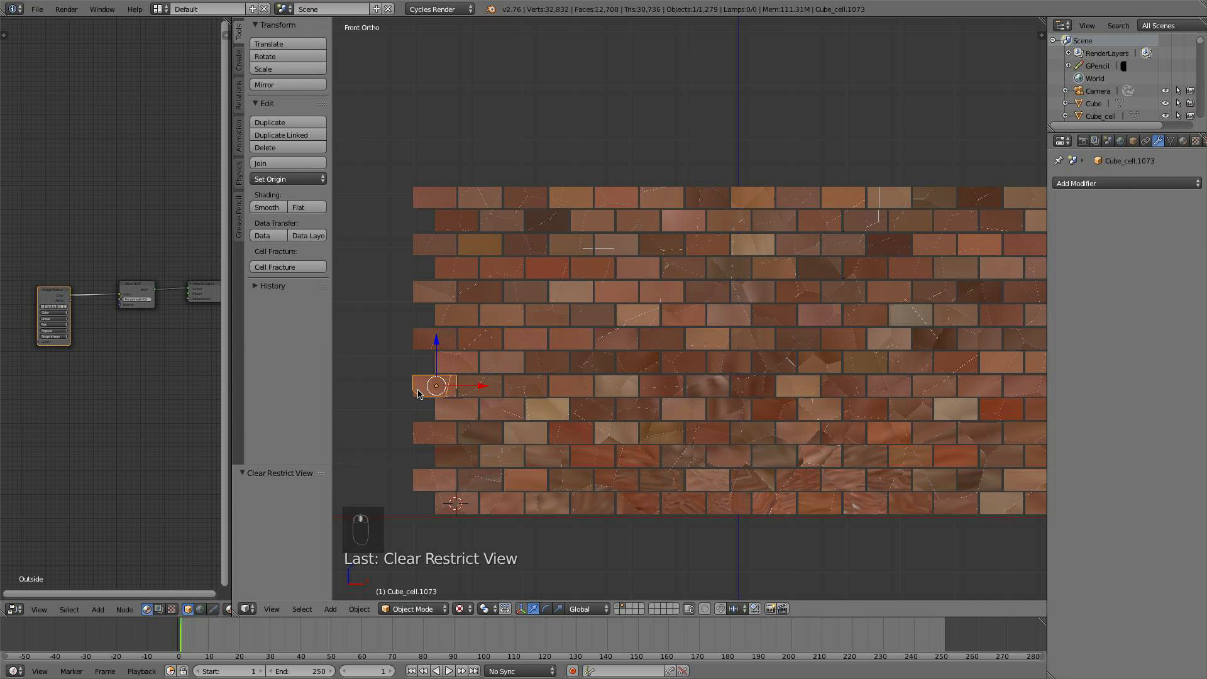
key("ctrl+i")
key("h")
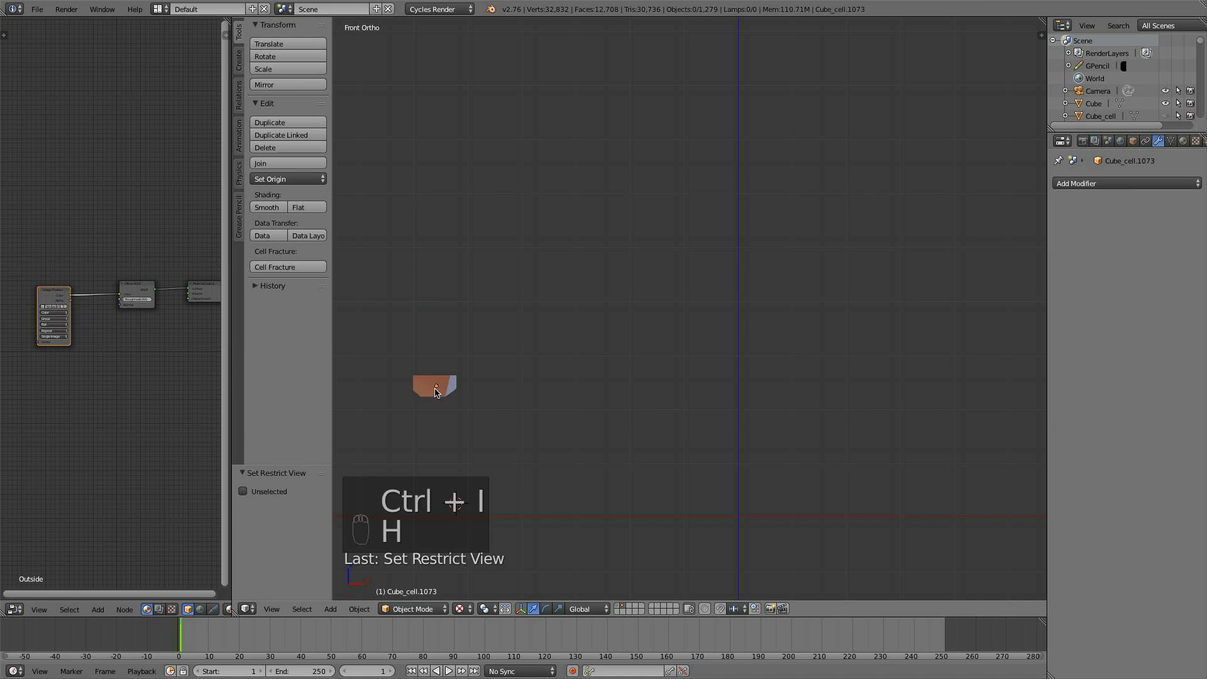
scroll(440, 394, "up", 1)
middle_click_drag(439, 393, 535, 318, "shift")
right_click(535, 319)
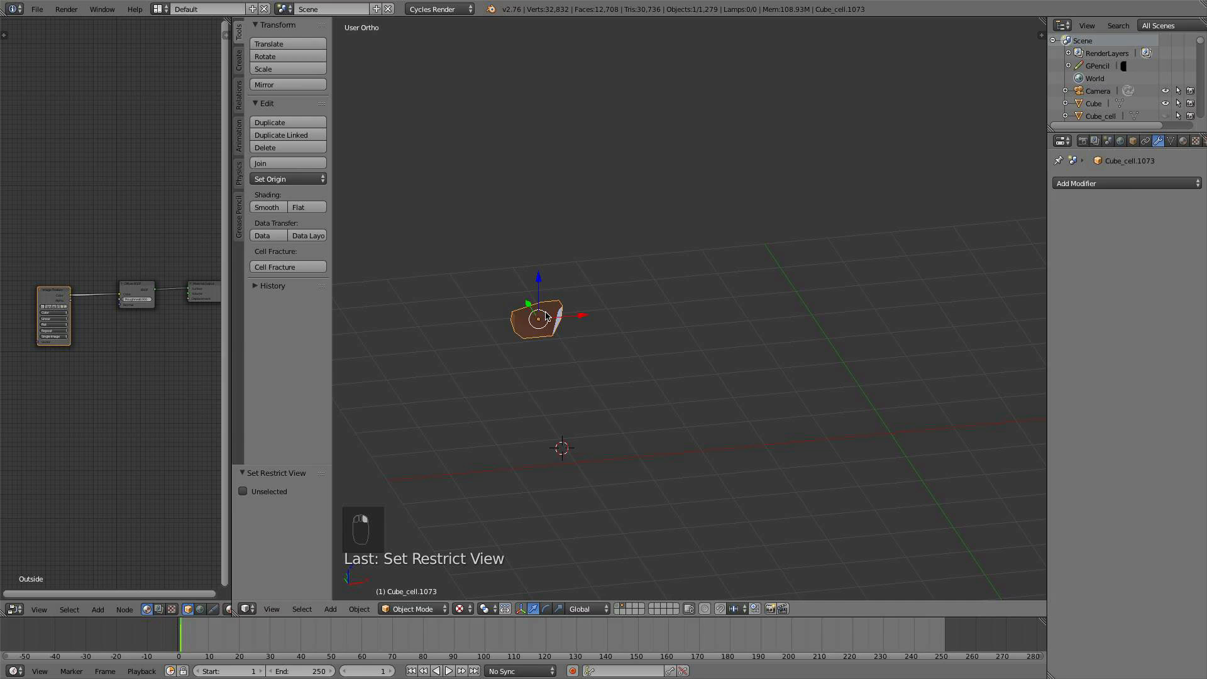
Snap the 3D cursor to the world centre and add a mesh plane there
key("KP_3")
key("KP_1")
scroll(610, 324, "up", 2)
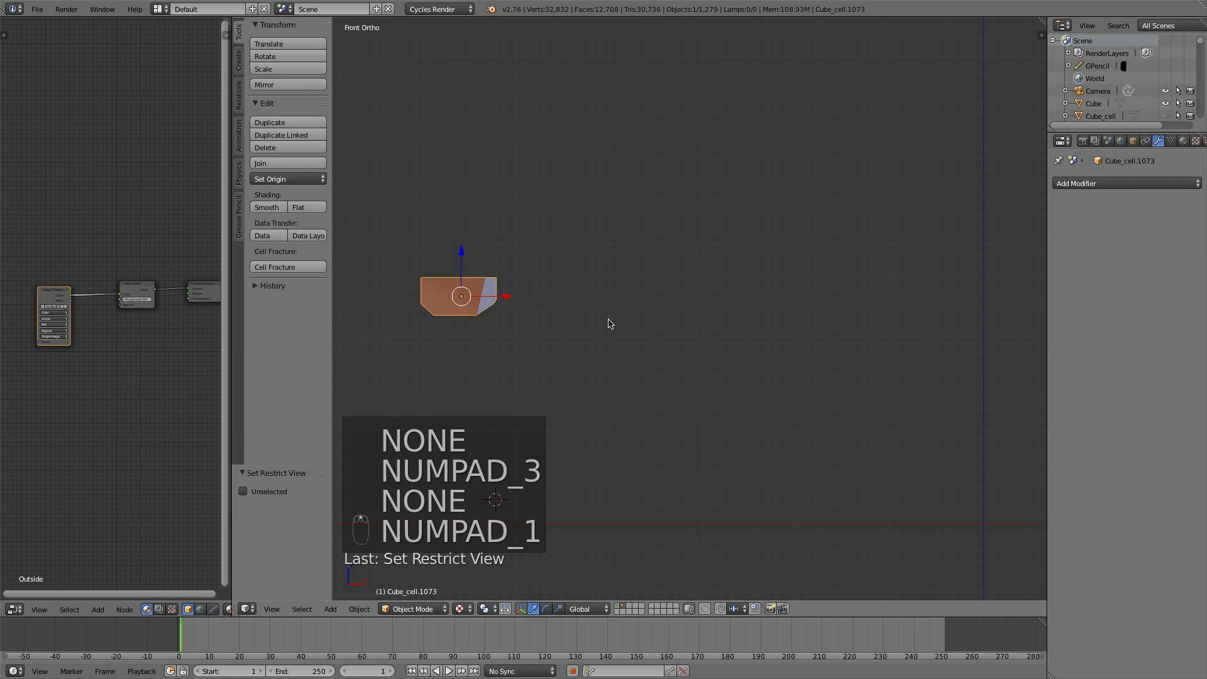
middle_click_drag(610, 323, 698, 286, "shift")
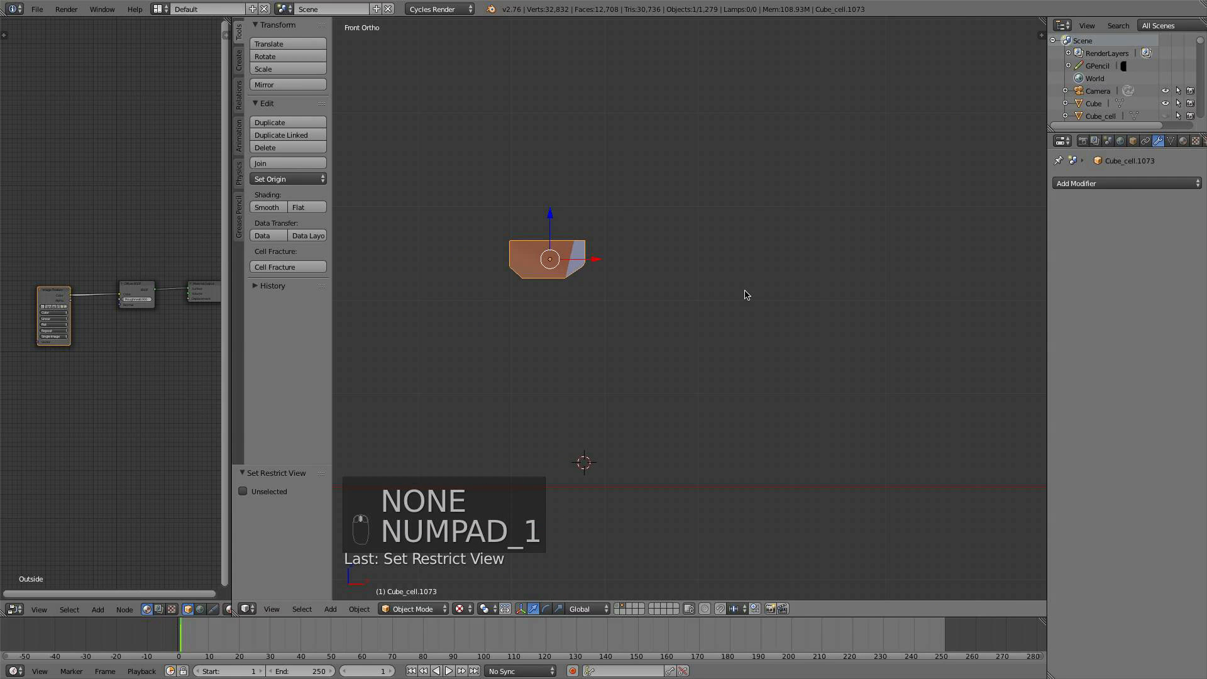
scroll(736, 294, "down", 5)
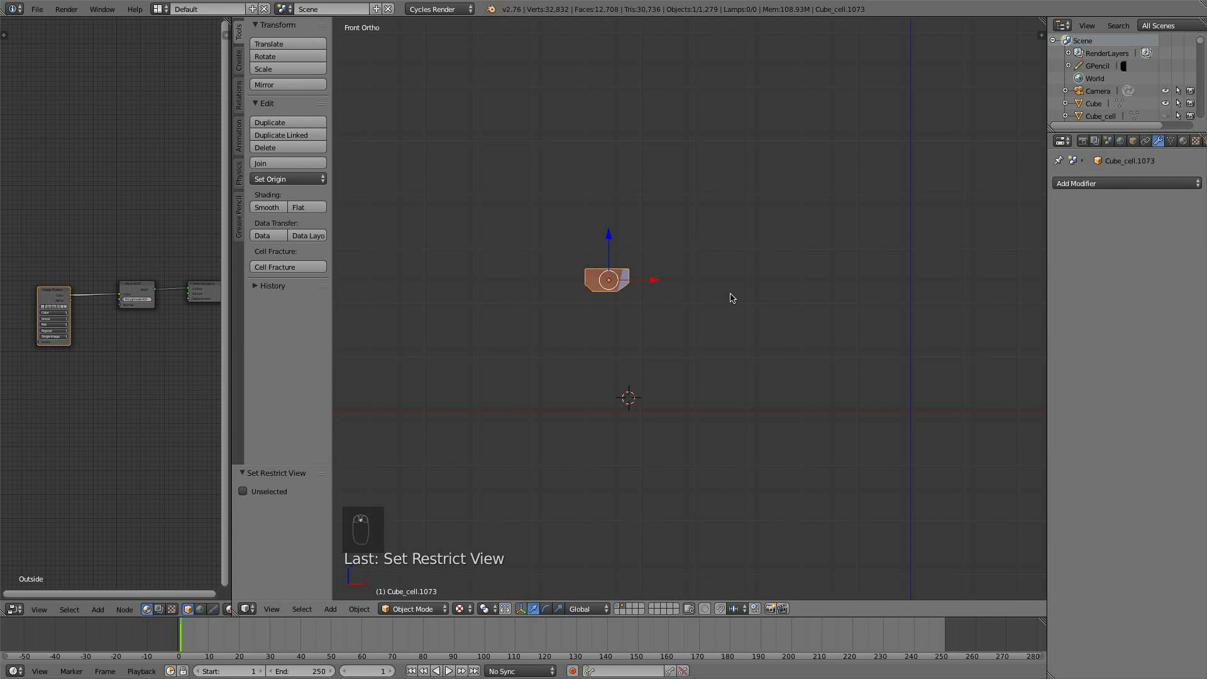
key("shift+s")
left_click(727, 329)
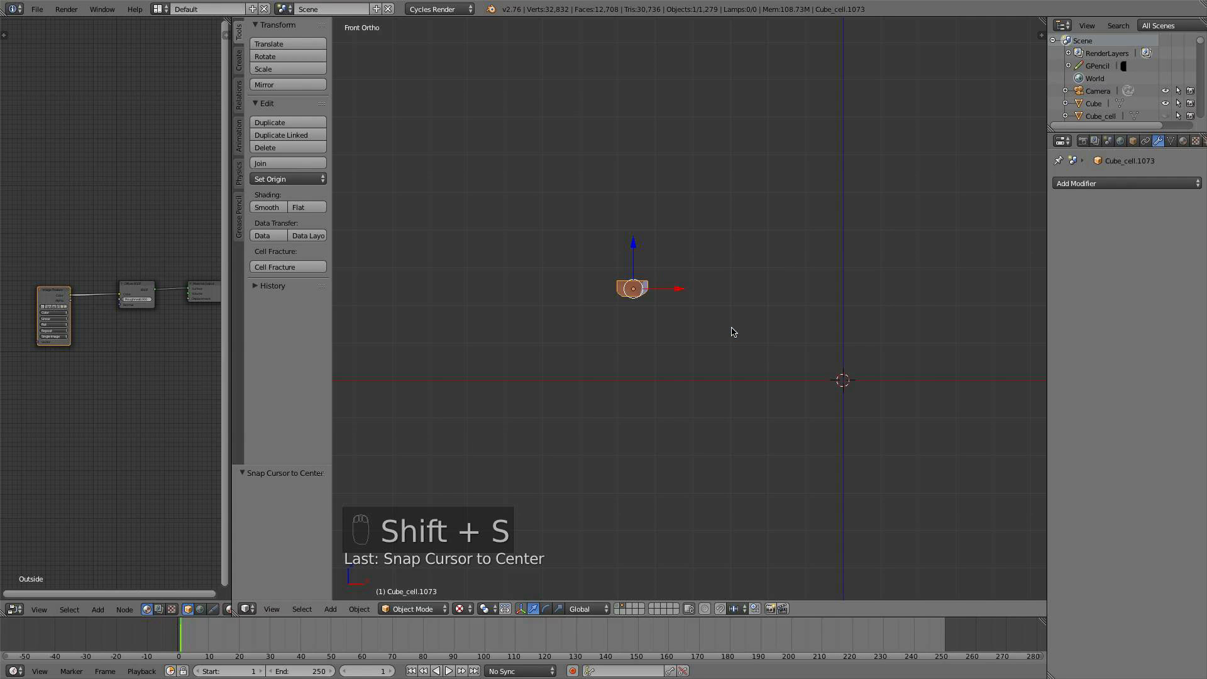
key("shift+a")
mouse_move(732, 329)
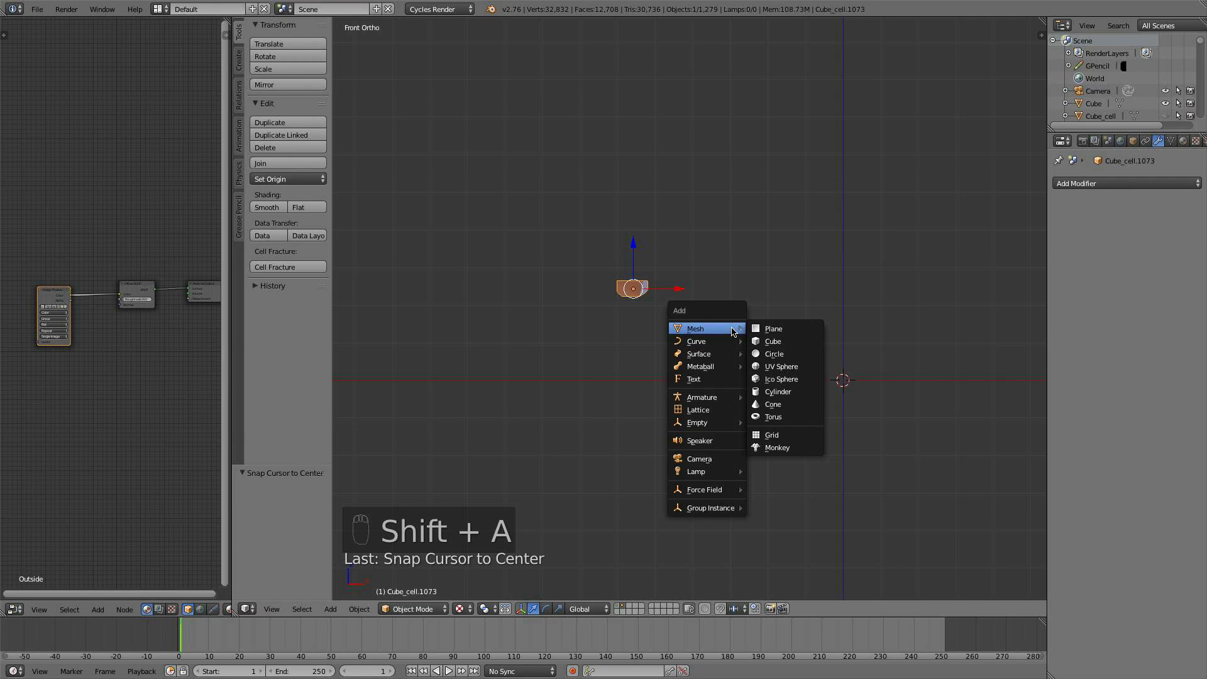
left_click(766, 329)
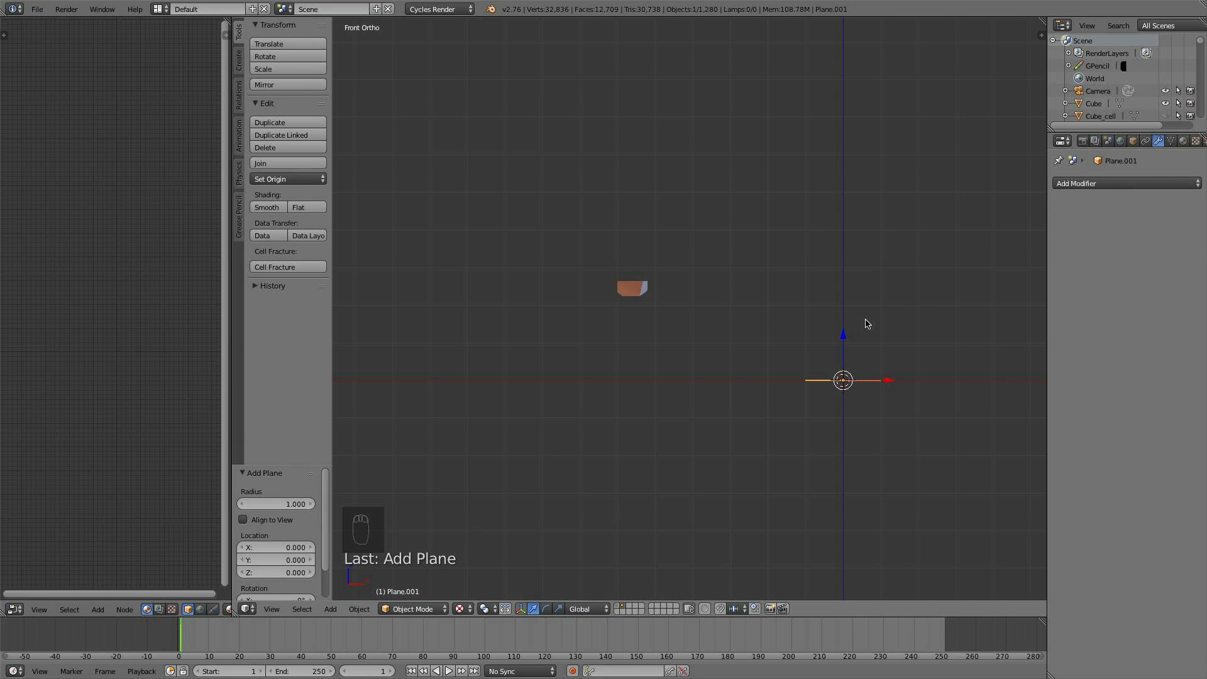
Rename the new plane as Proj and hide the viewport's side panels
key("n")
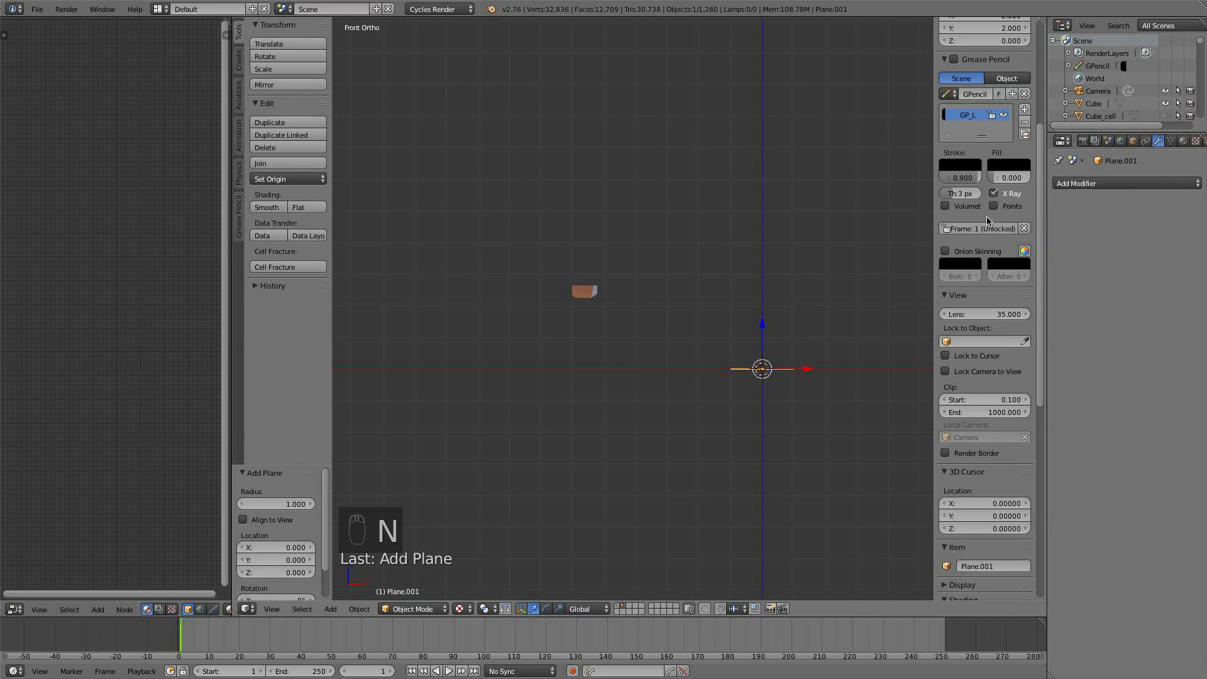
left_click(969, 565)
type("Proj")
key("Return")
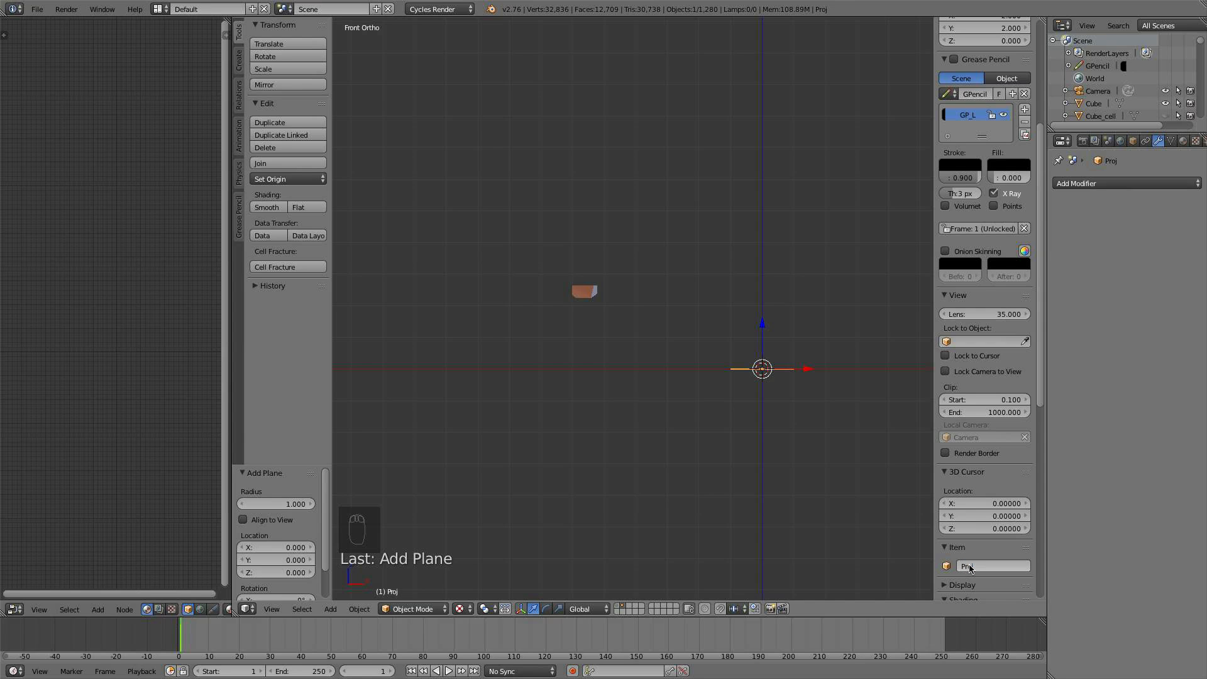
key("t")
key("t")
key("t")
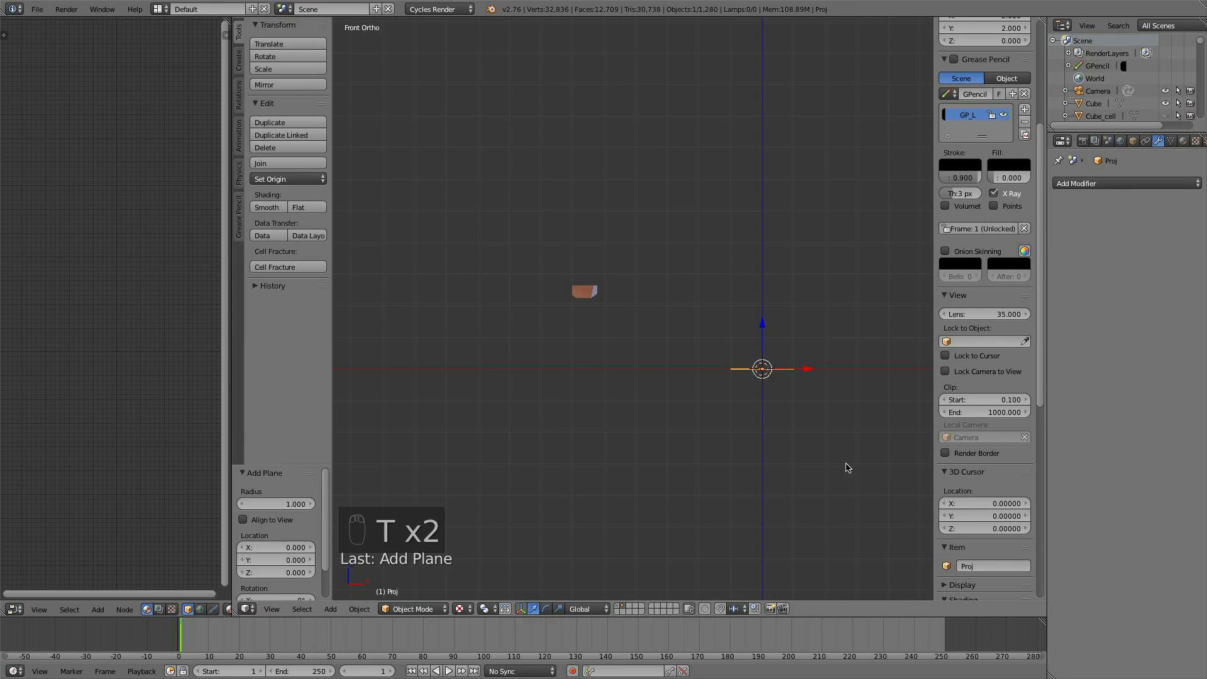
key("n")
Add a UV Project modifier to the isolated cell, using the BrickLarge brick image and the UV map UVMap
right_click(575, 287)
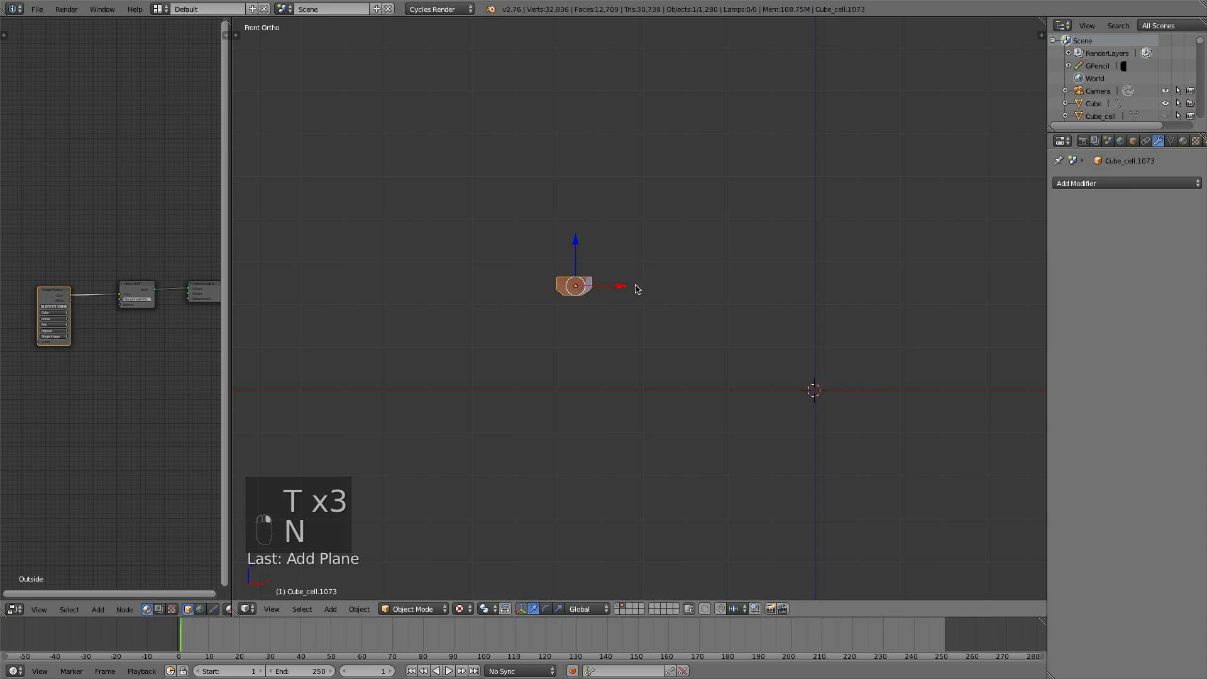
left_click(1130, 183)
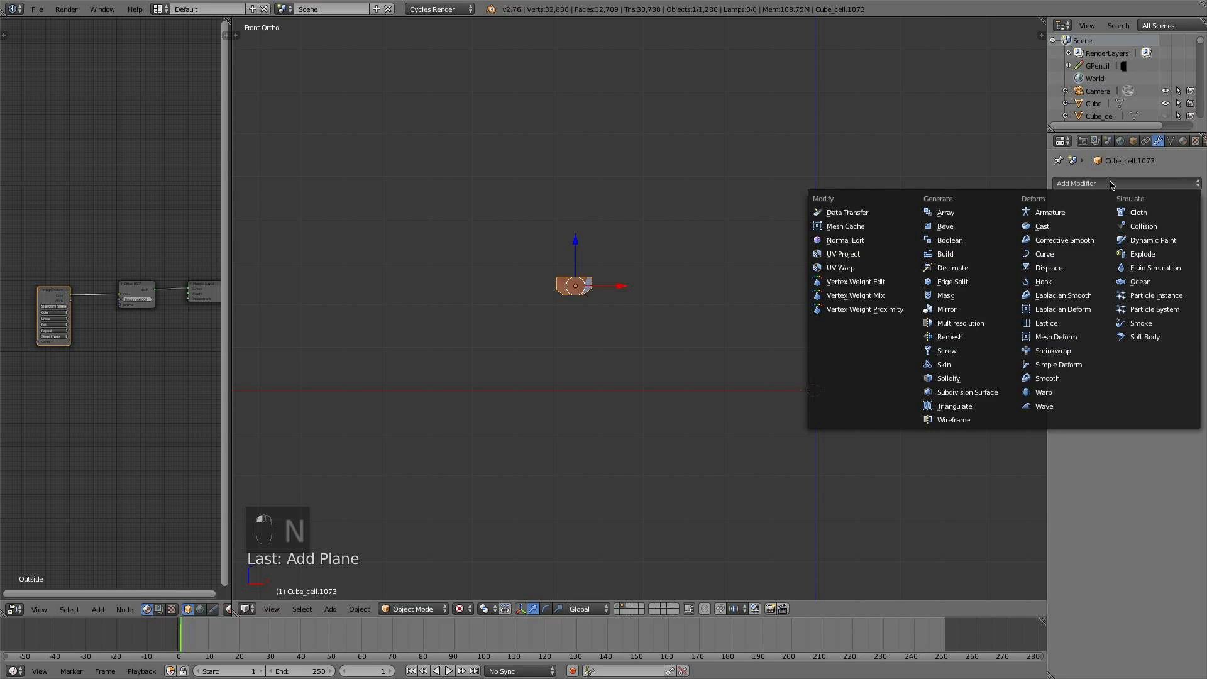
left_click(858, 254)
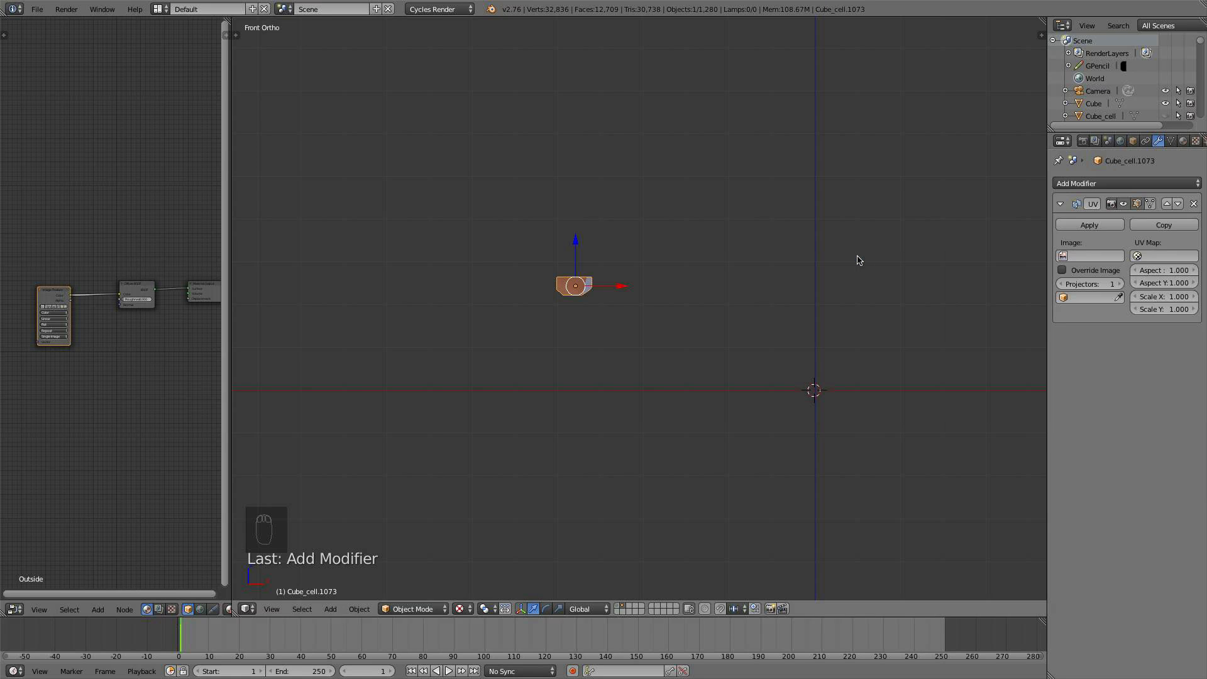
left_click(1092, 257)
left_click(1109, 274)
left_click(1163, 256)
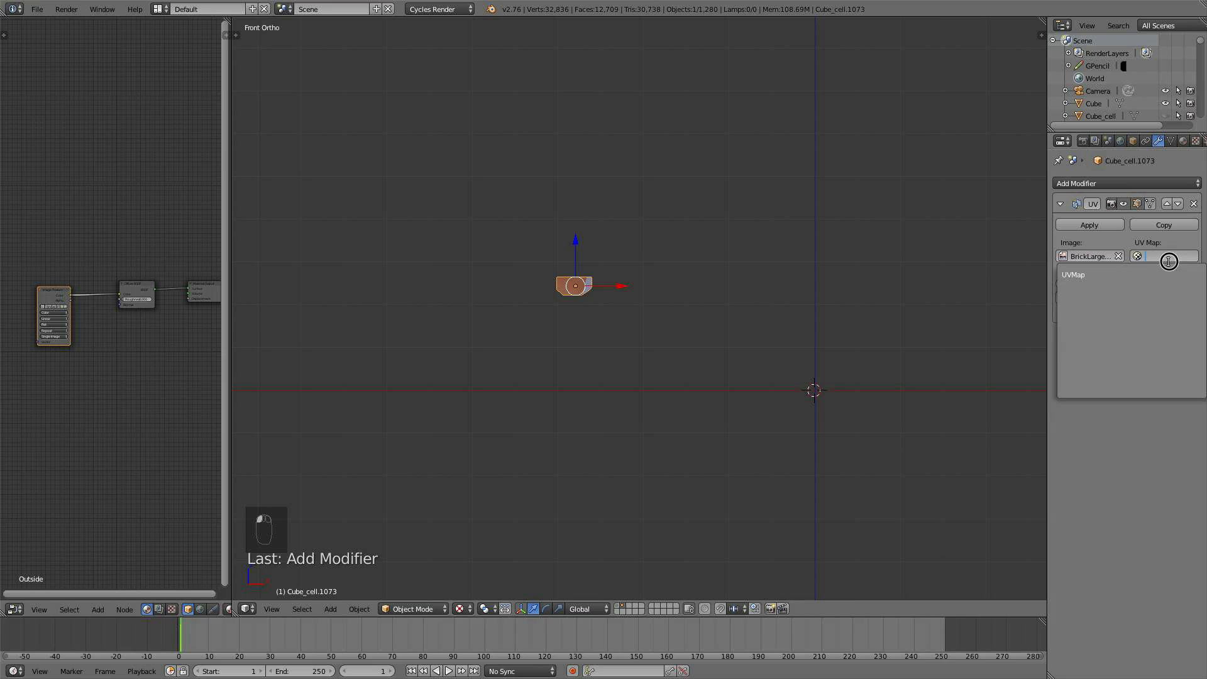
left_click(1090, 271)
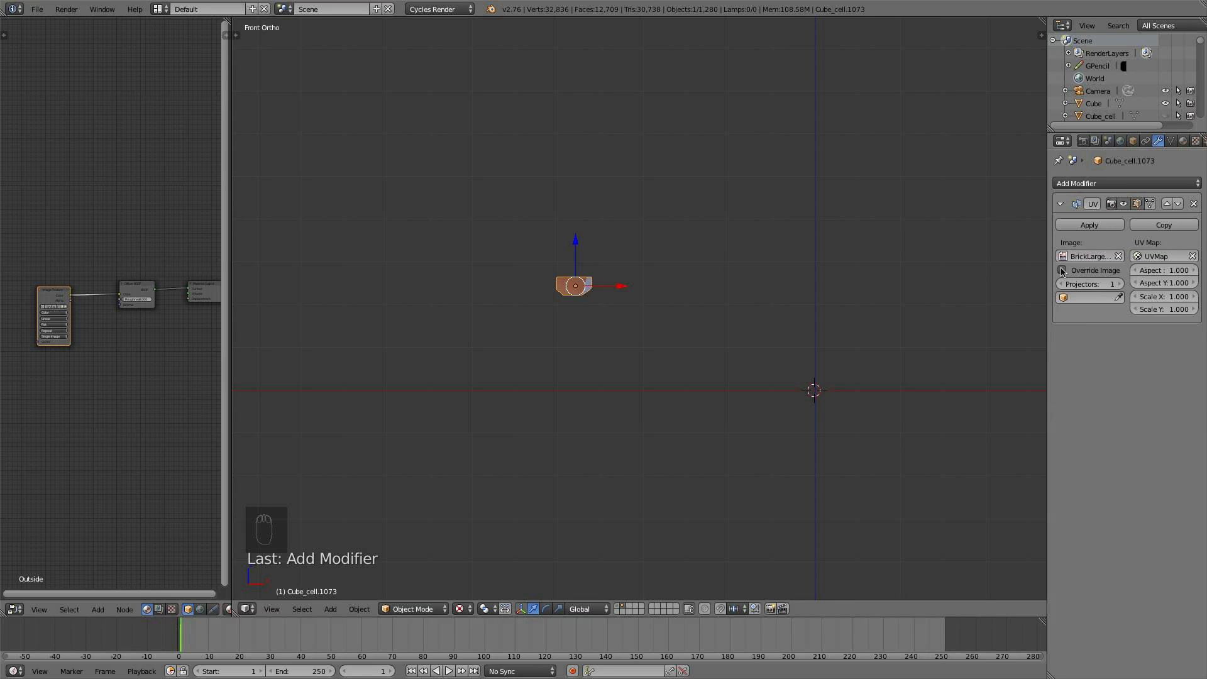
Enable Override Image in the UV Project modifier and assign Proj as its projector object
left_click(1062, 271)
left_click(1082, 298)
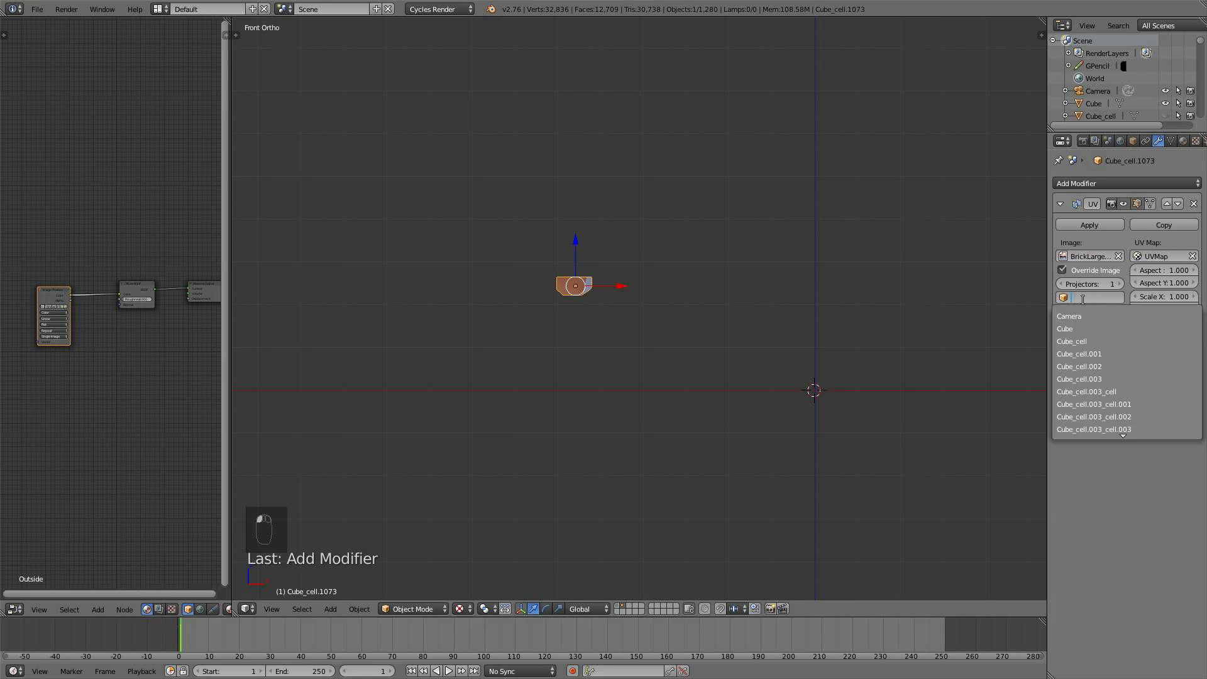
type("Proj")
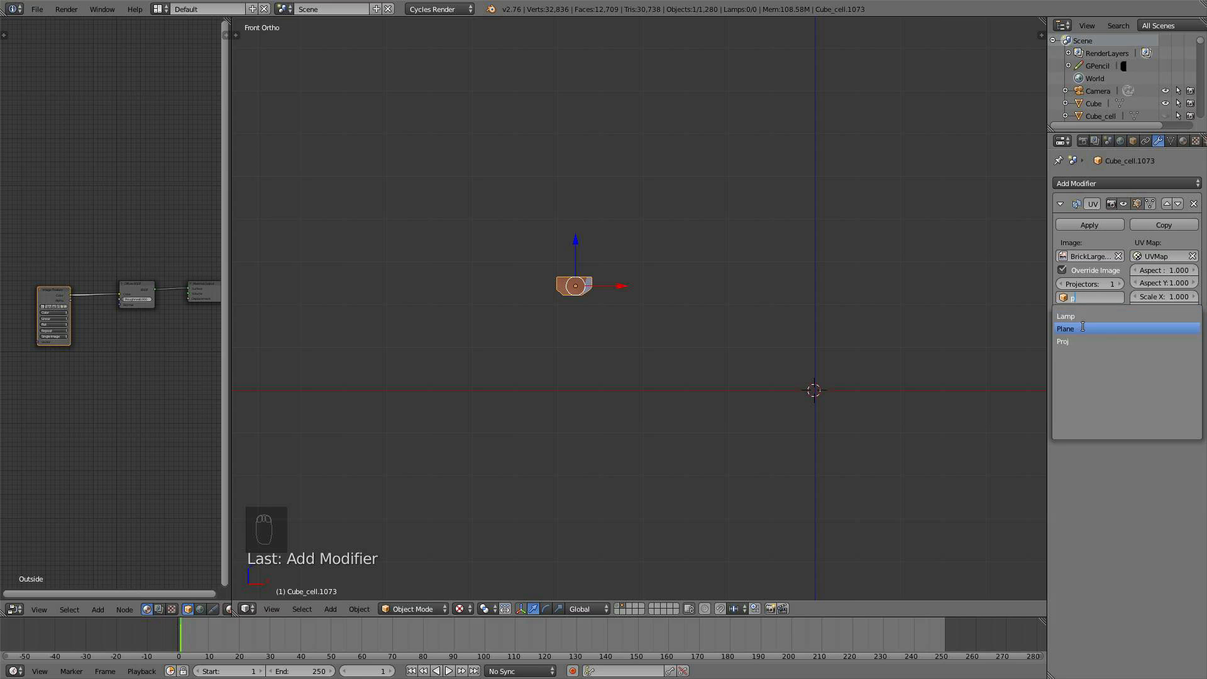
left_click(1082, 332)
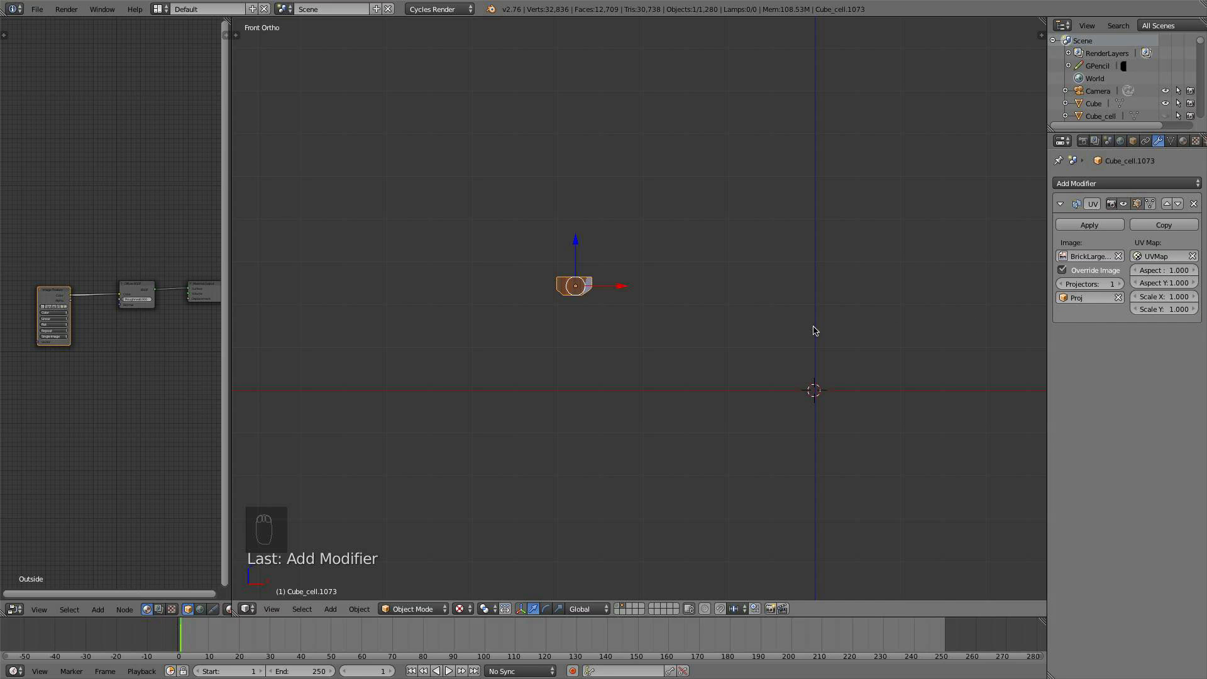
scroll(478, 275, "up", 3)
scroll(467, 265, "up", 3)
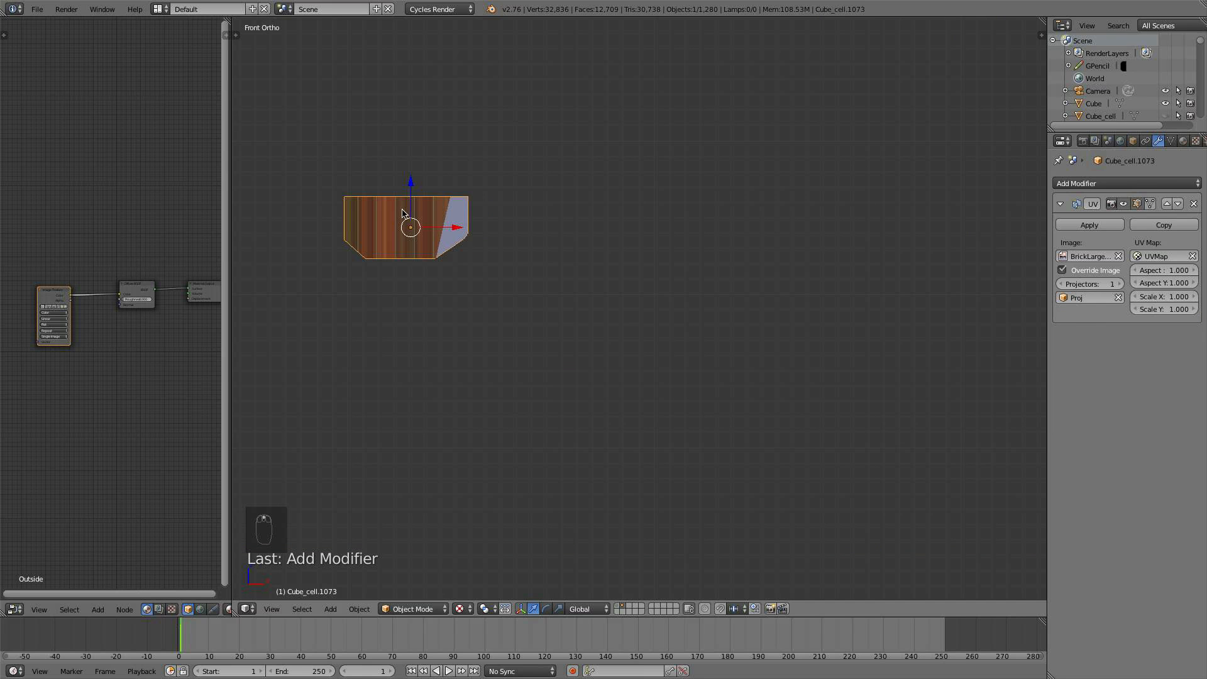
scroll(415, 217, "down", 6)
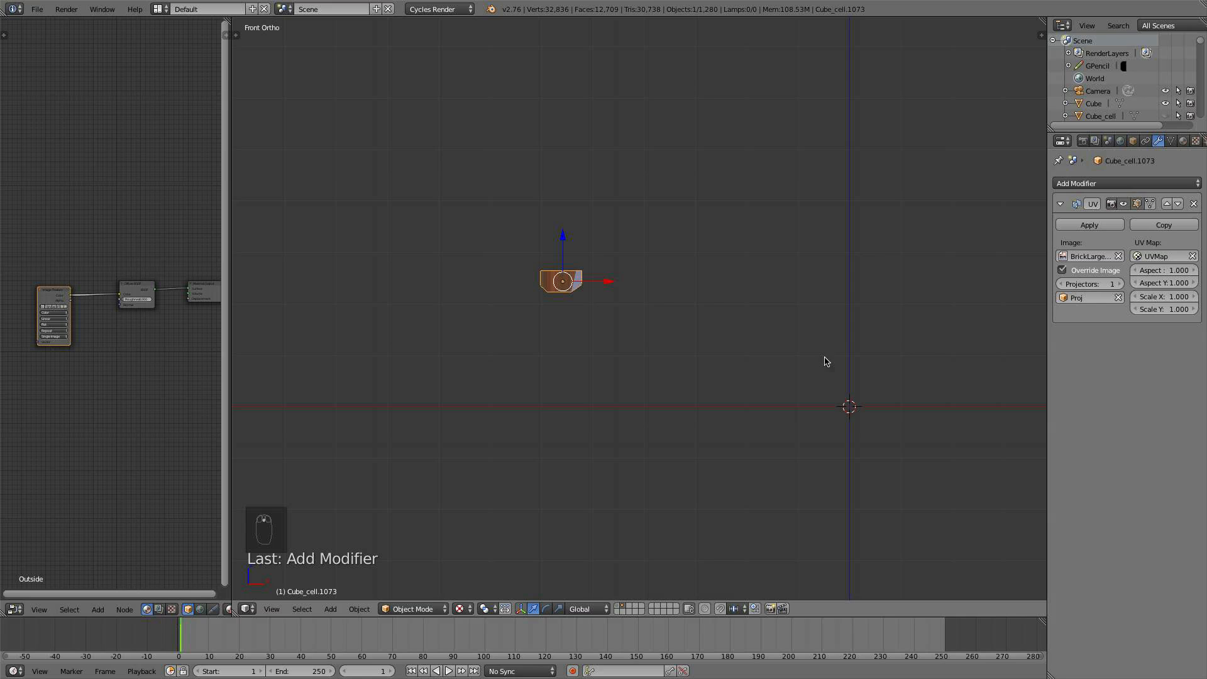
Switch to perspective view and set the number of projectors in the cell's UV Project modifier to 6
right_click(854, 406)
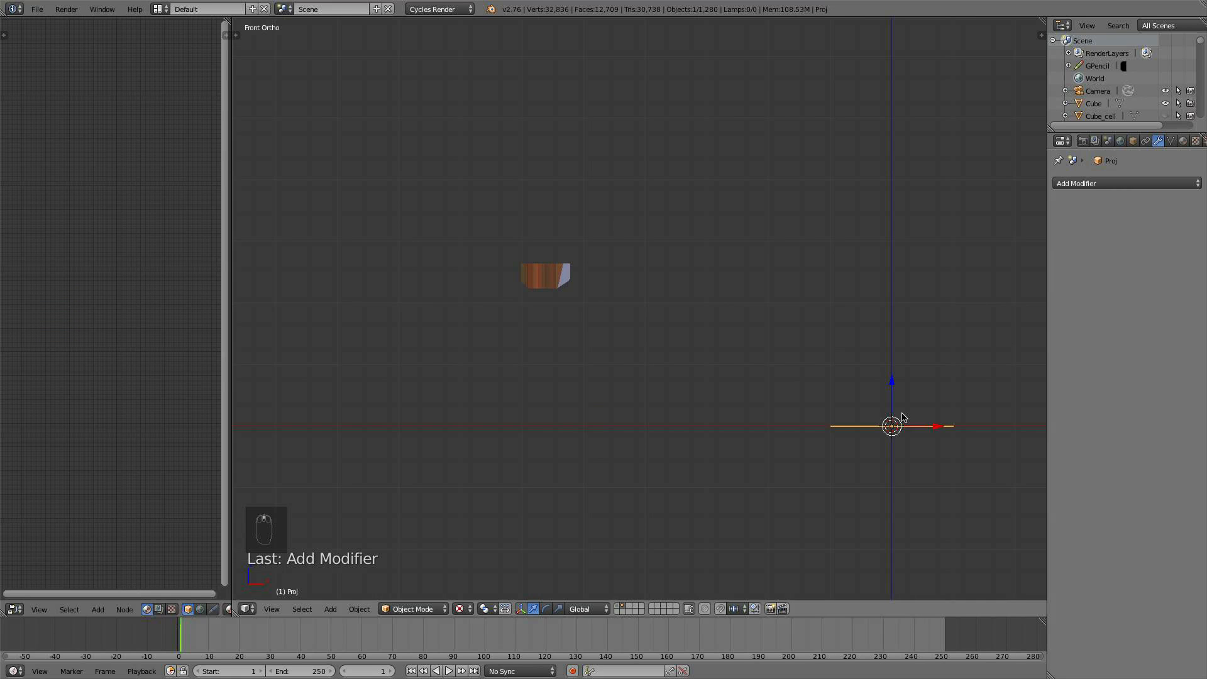
key("KP_5")
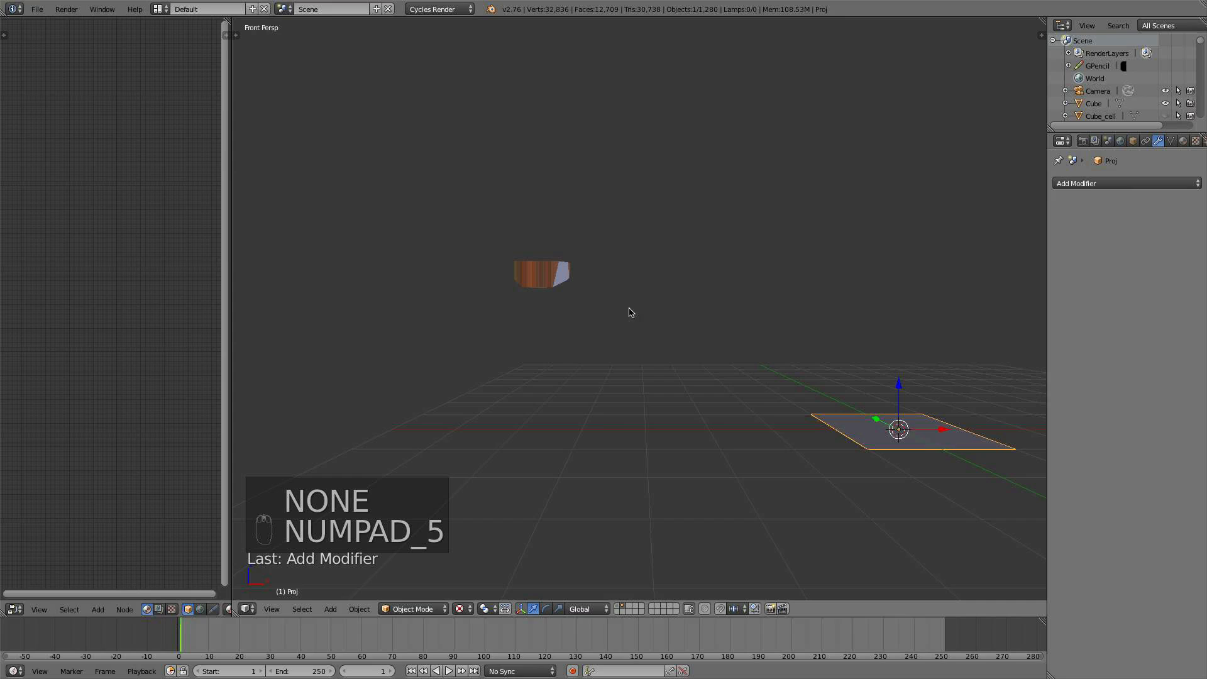
right_click(559, 281)
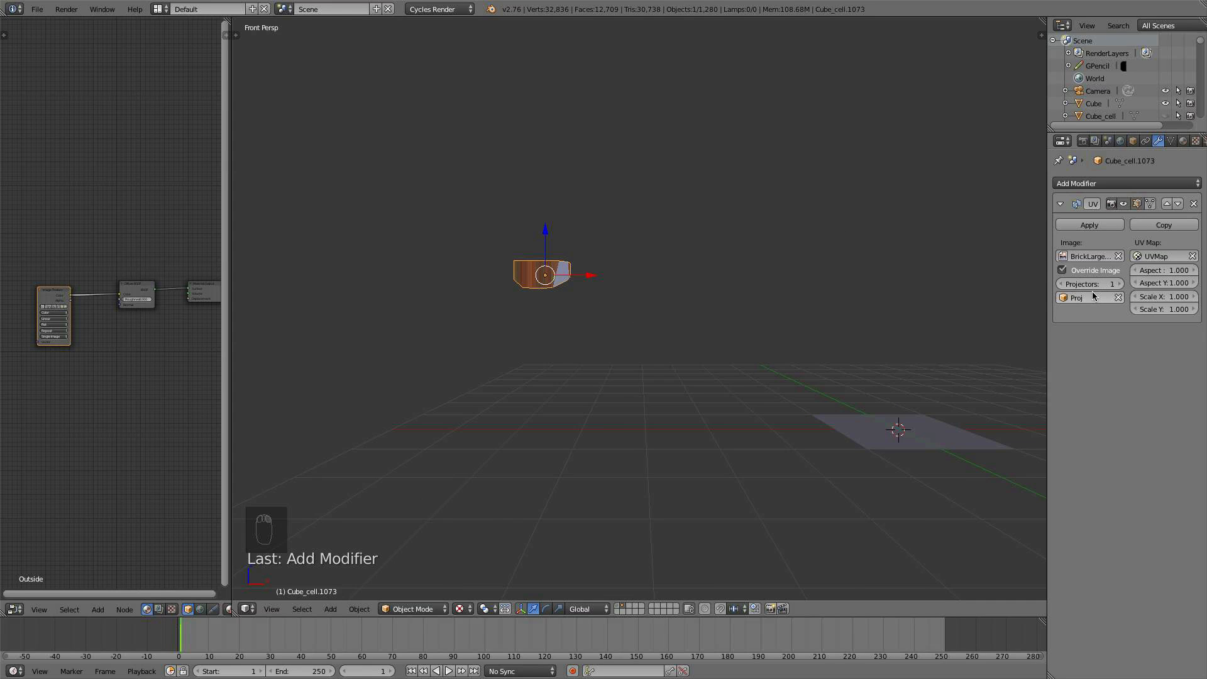
left_click(1121, 285)
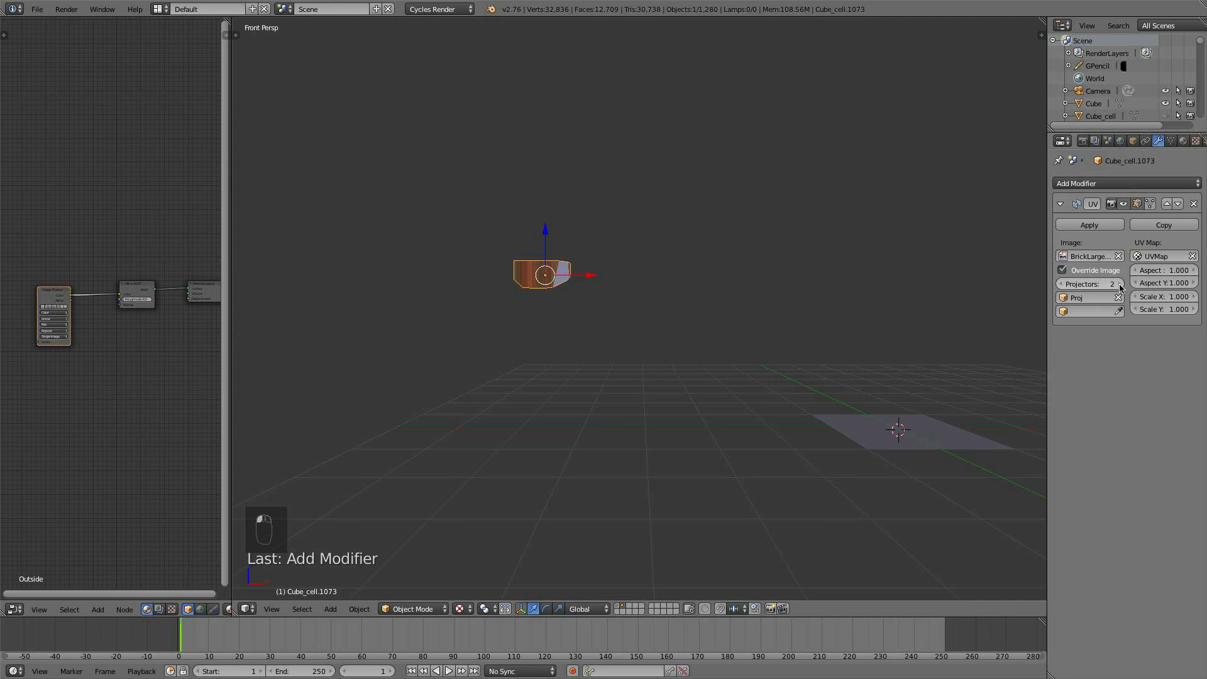
left_click(1120, 284)
left_click(1120, 284)
left_click(1120, 284)
left_click(1120, 284)
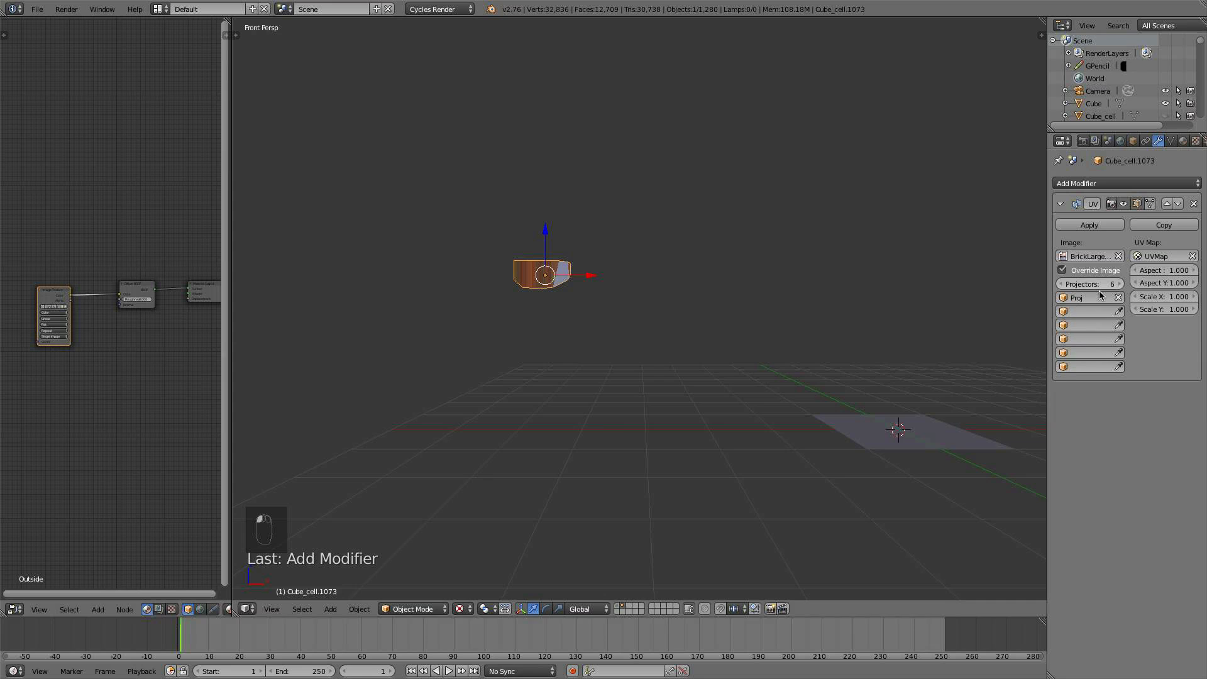
scroll(698, 374, "up", 1)
middle_click_drag(582, 326, 733, 399, "shift")
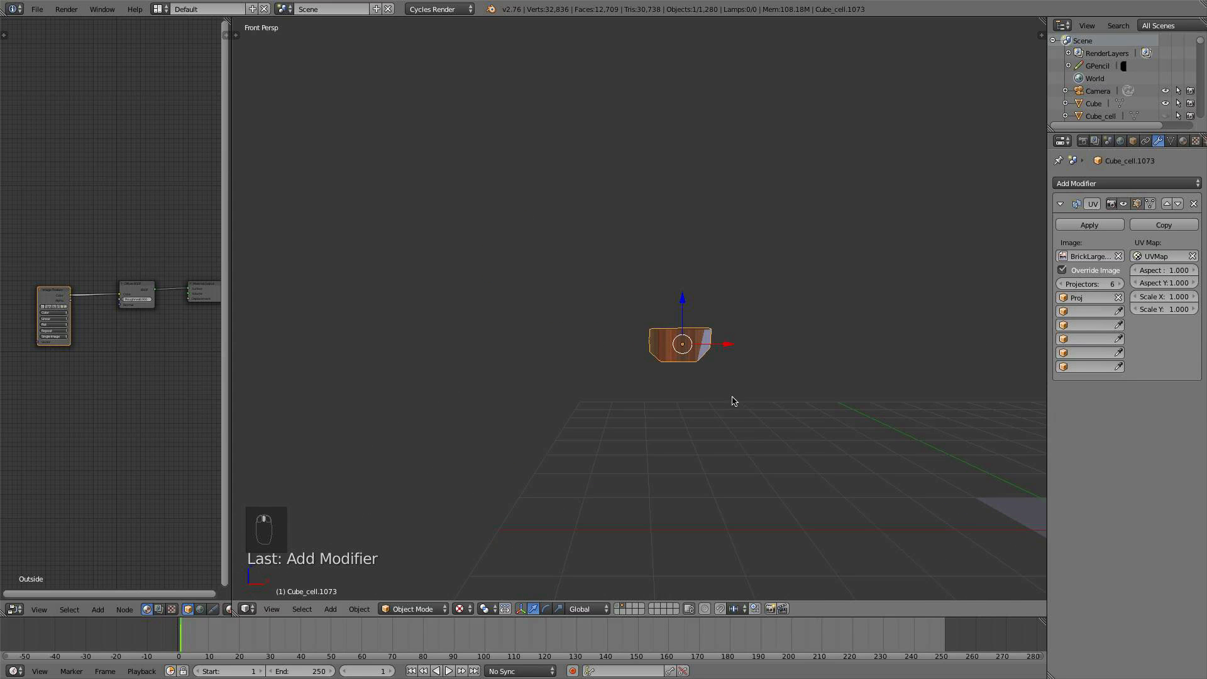
Inspect the brick texture projected on the isolated cell from several angles and select the Proj plane
scroll(733, 399, "up", 3)
middle_click_drag(772, 361, 749, 311, "shift")
scroll(708, 377, "down", 1)
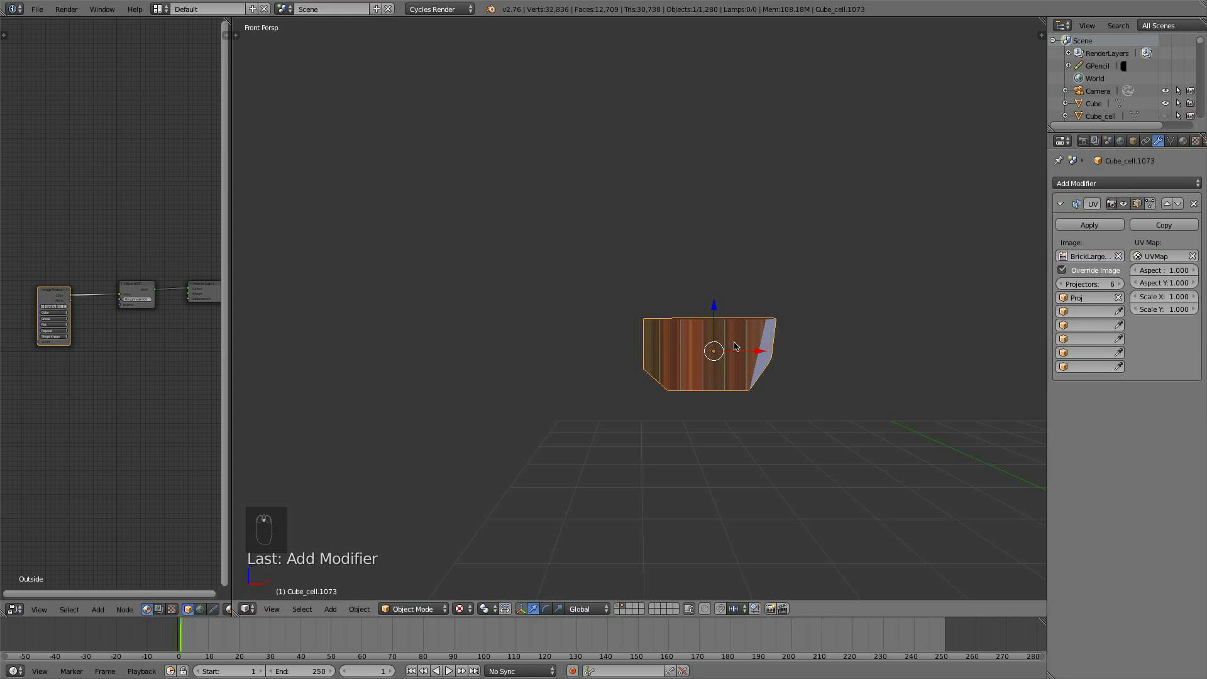
middle_click_drag(868, 366, 570, 378)
middle_click_drag(663, 376, 778, 453)
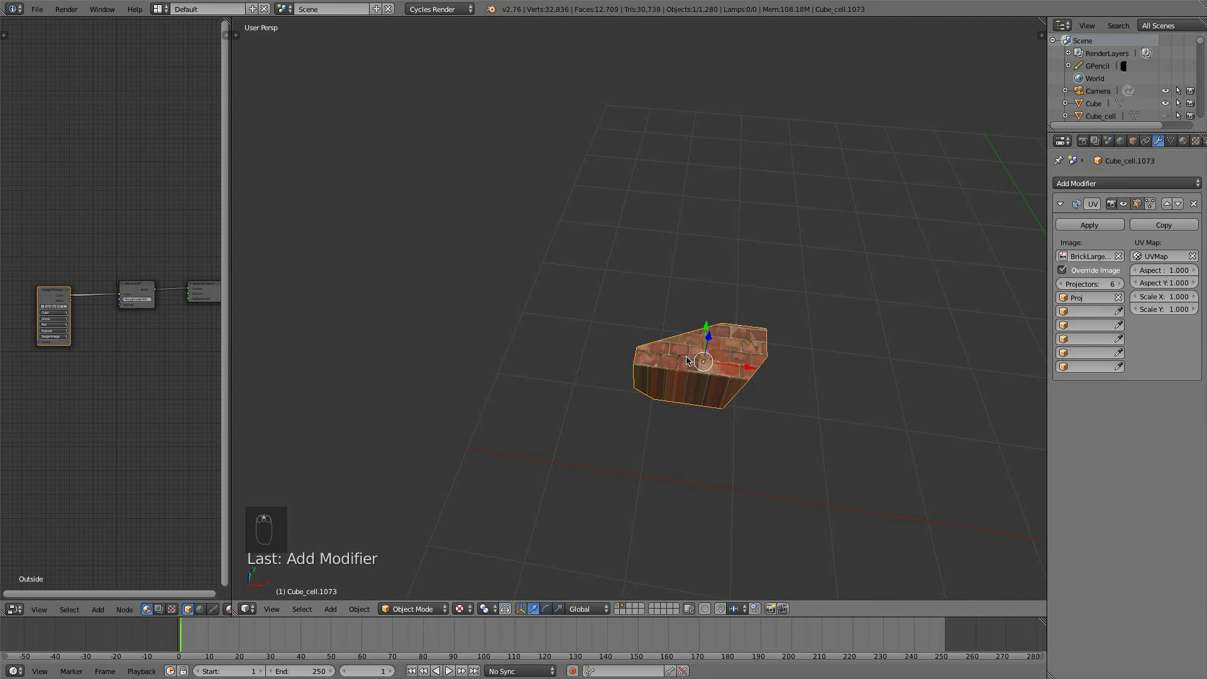
scroll(689, 361, "down", 3)
middle_click_drag(689, 361, 511, 308, "shift")
right_click(889, 465)
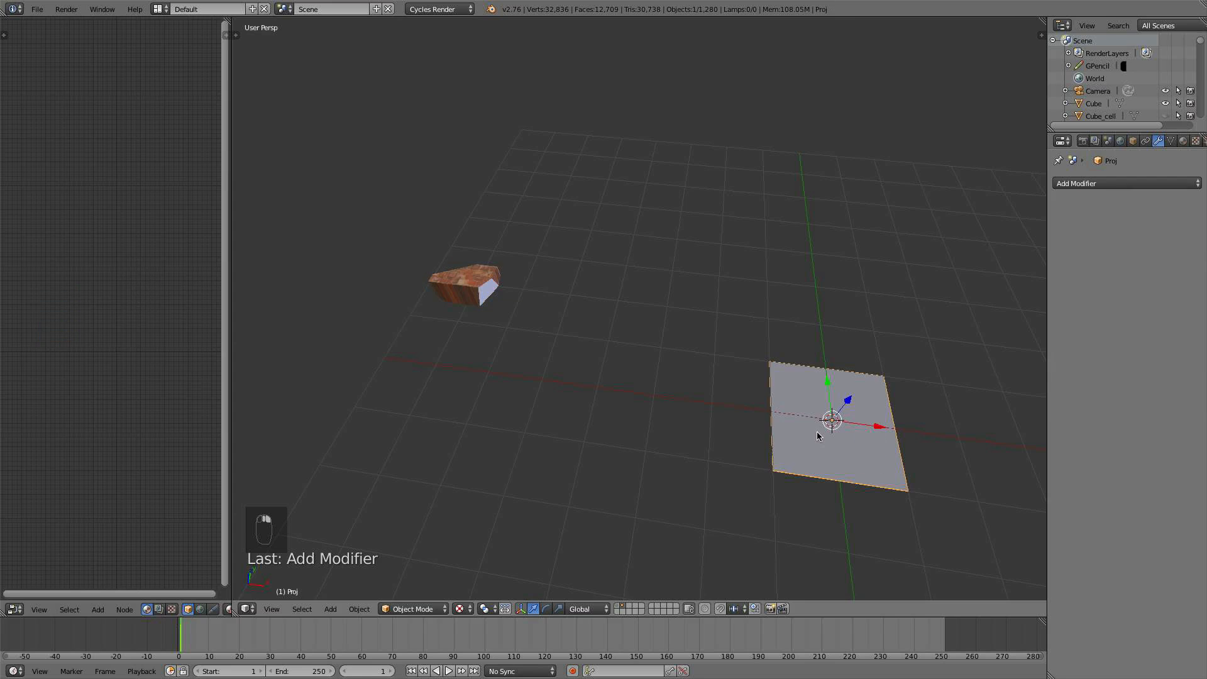
scroll(811, 436, "up", 2)
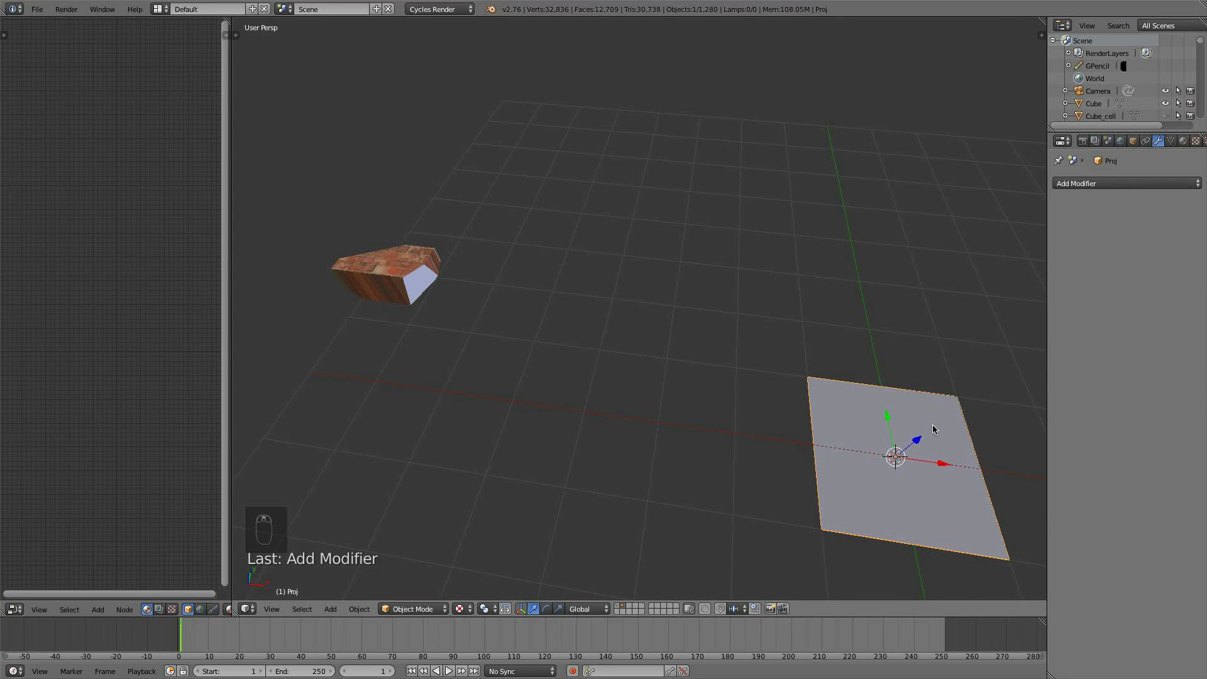
type("r90")
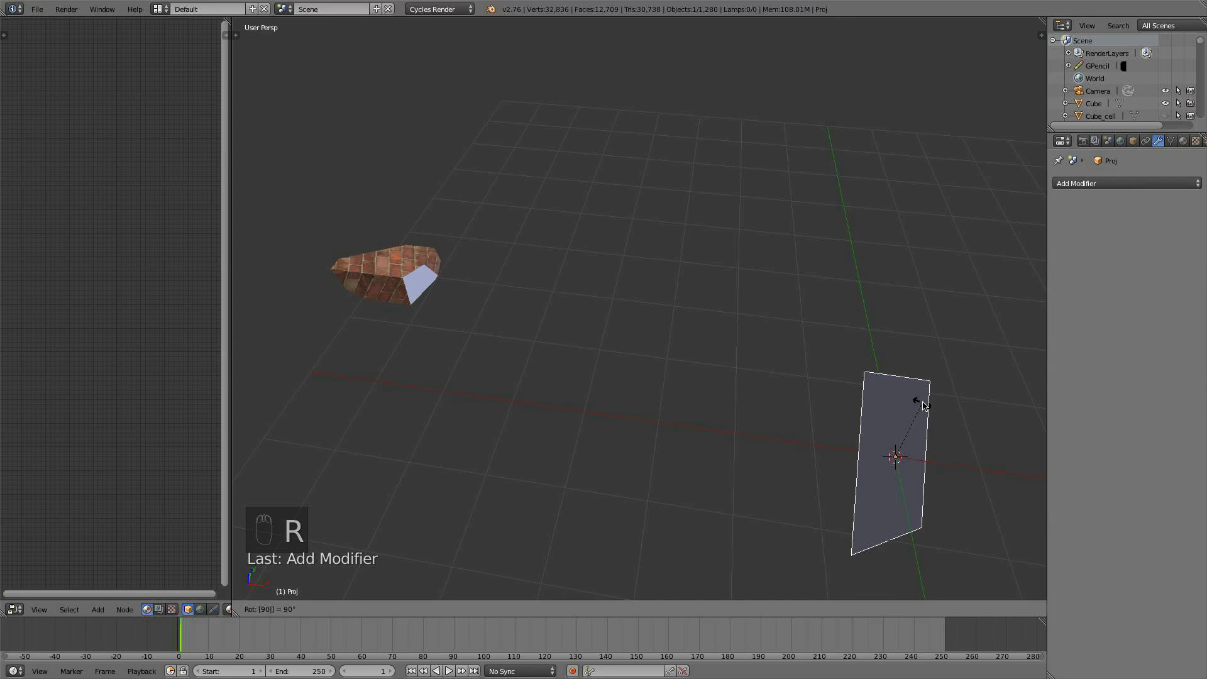
type("y")
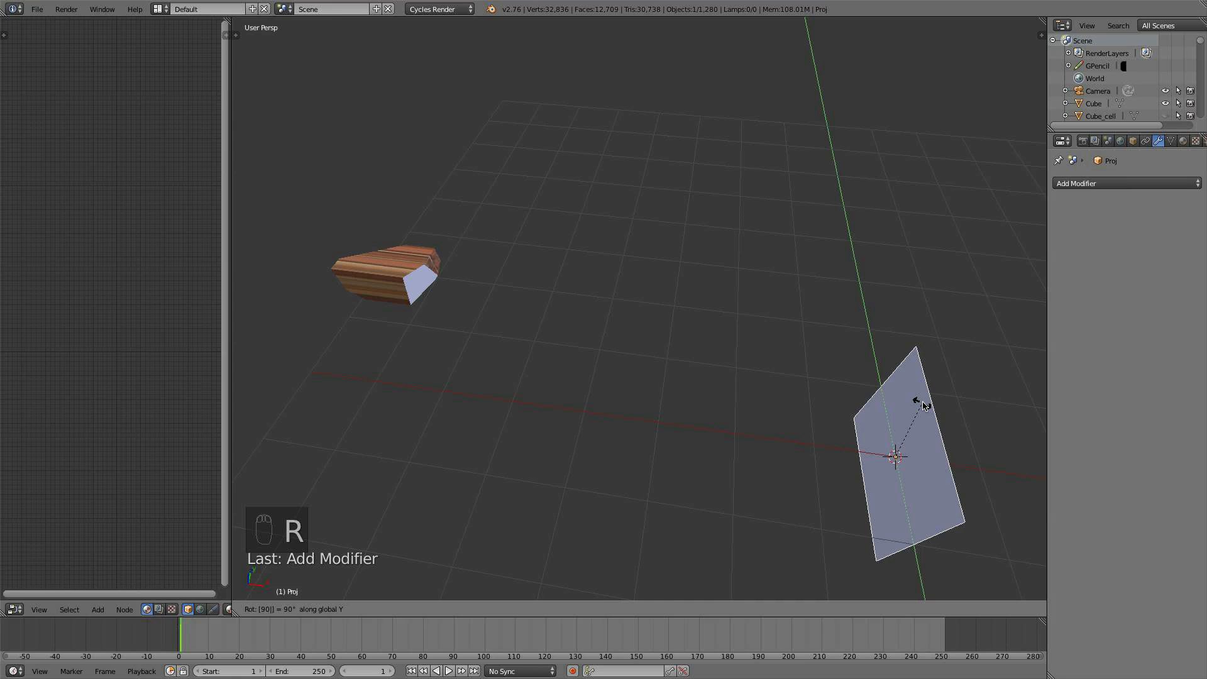
key("Escape")
Rotate the Proj plane 90° about the global X axis and switch to the front orthographic view
type("r90x")
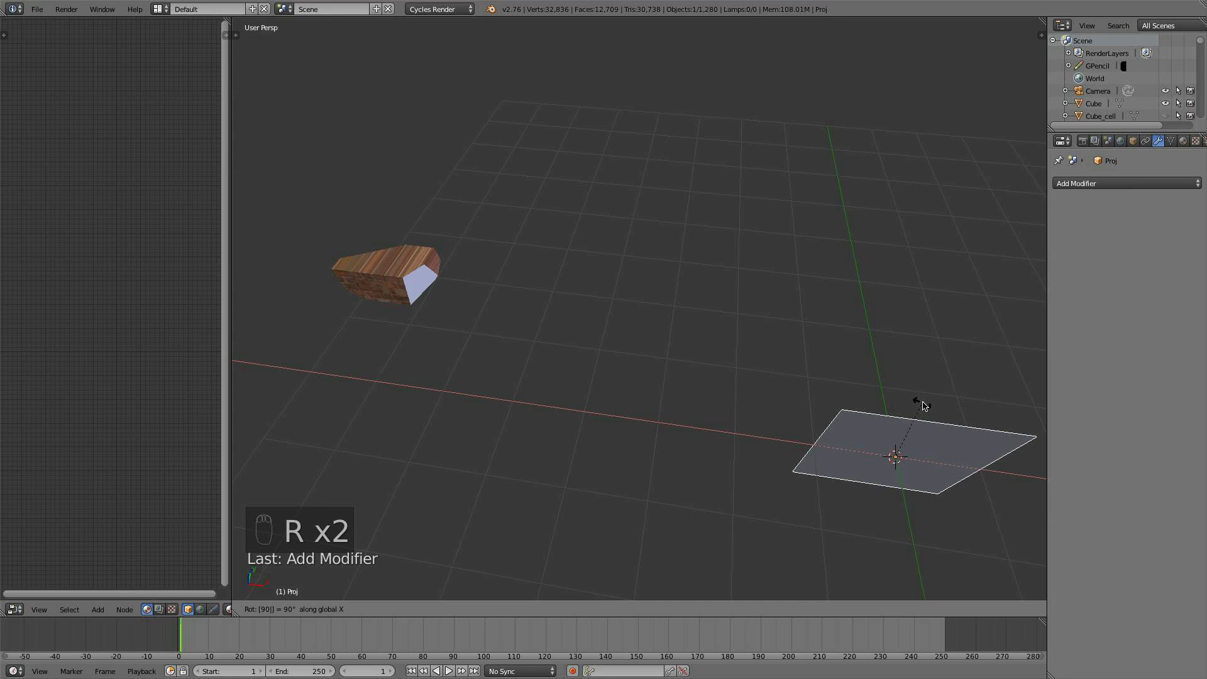
left_click(922, 406)
middle_click_drag(828, 402, 847, 340)
key("KP_1")
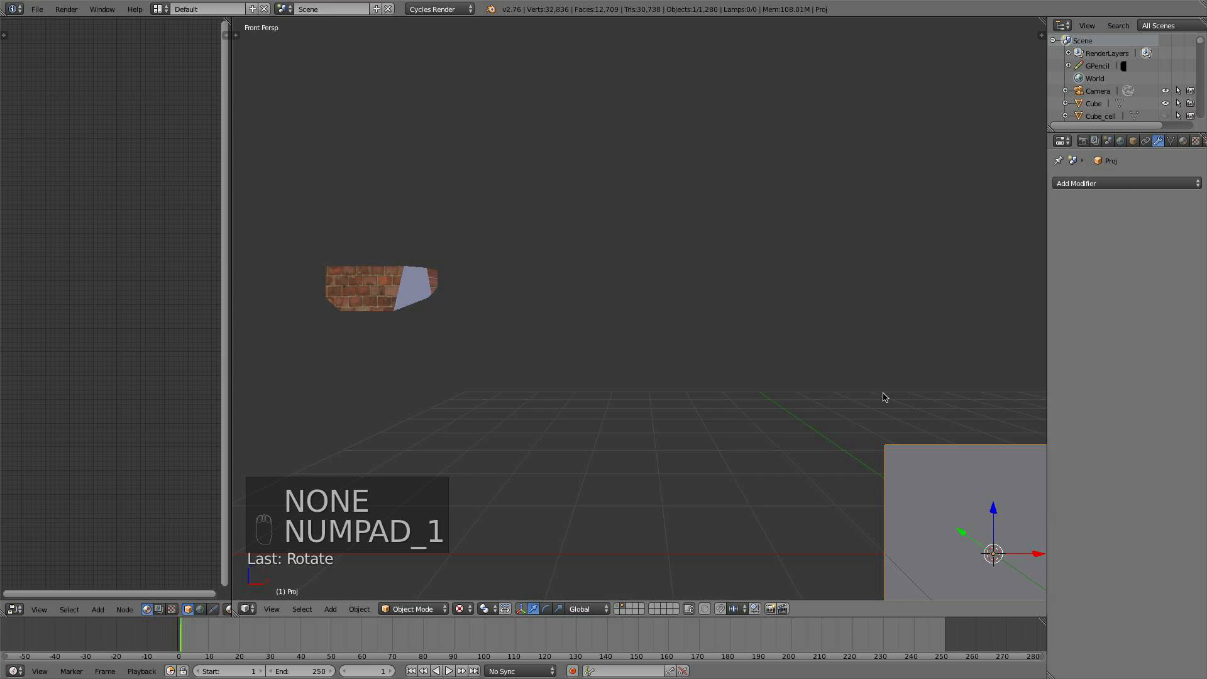
key("KP_5")
middle_click_drag(957, 515, 885, 453, "shift")
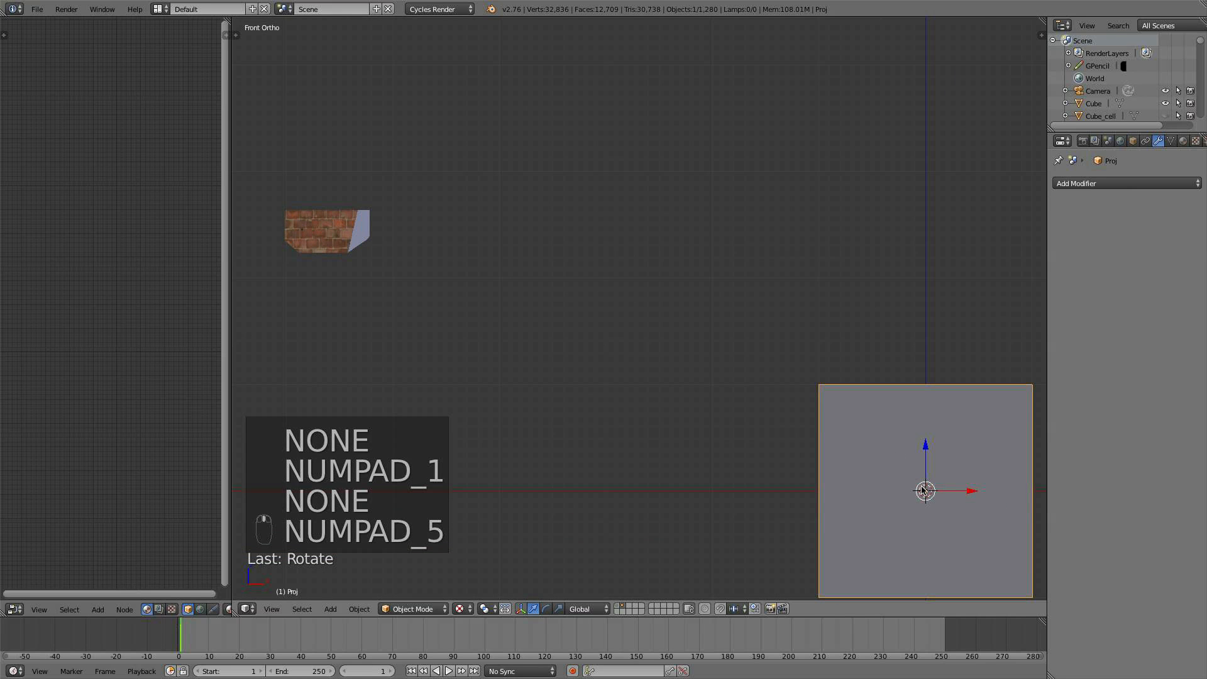
Scale the Proj plane uniformly to more than five times its size and shift it about 0.3 units toward negative X and Z
key("s")
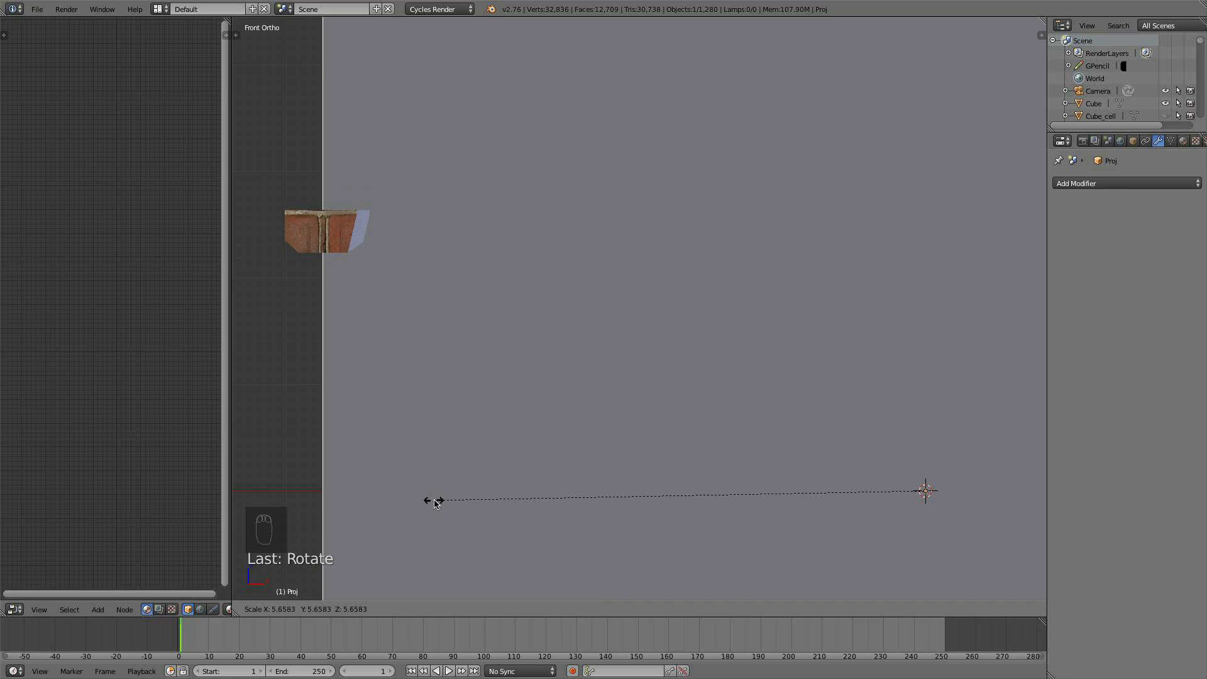
left_click(459, 503)
key("g")
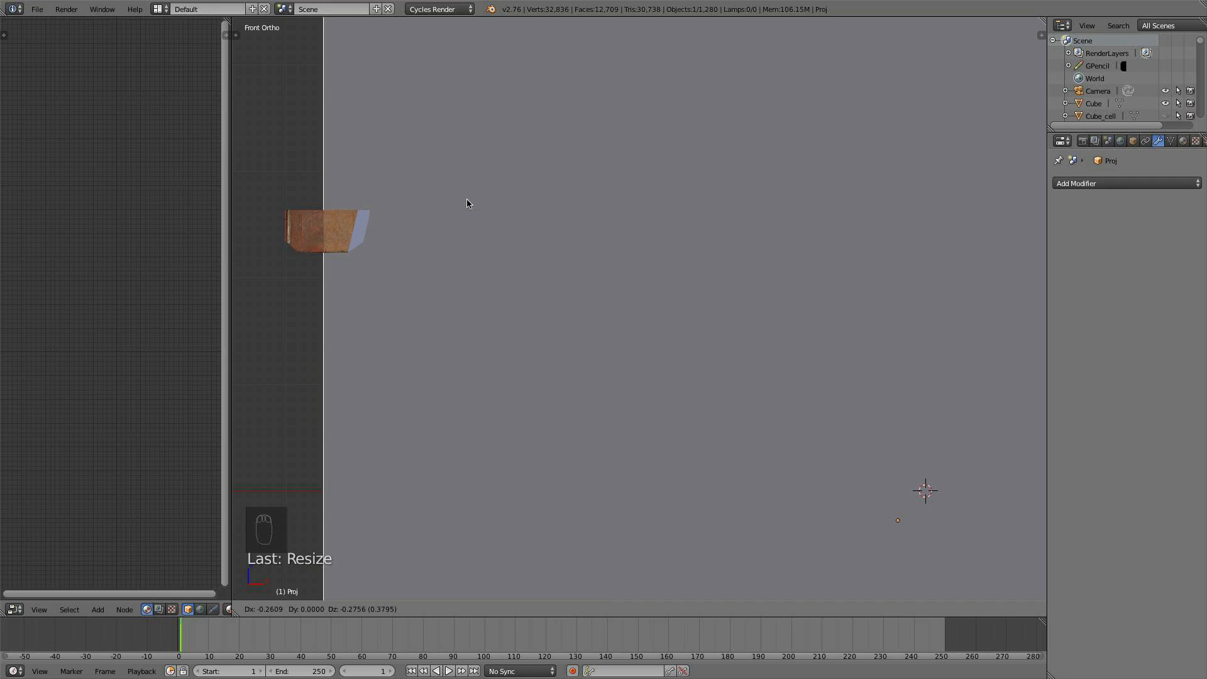
left_click(422, 221)
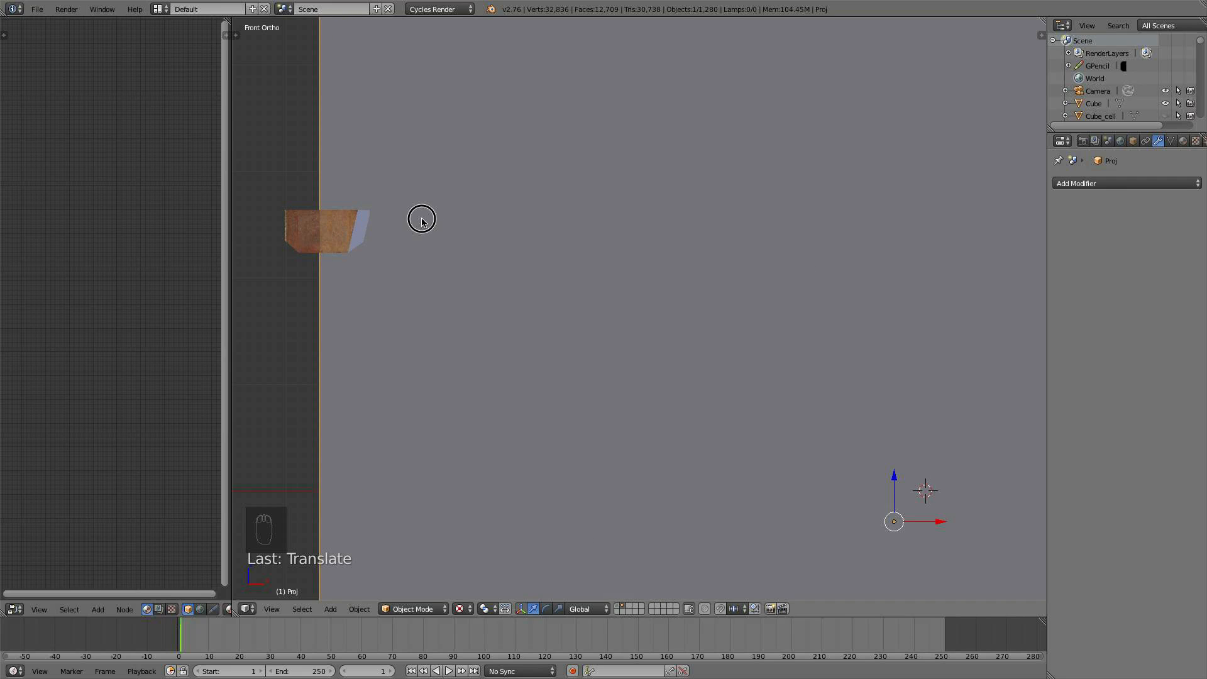
key("g")
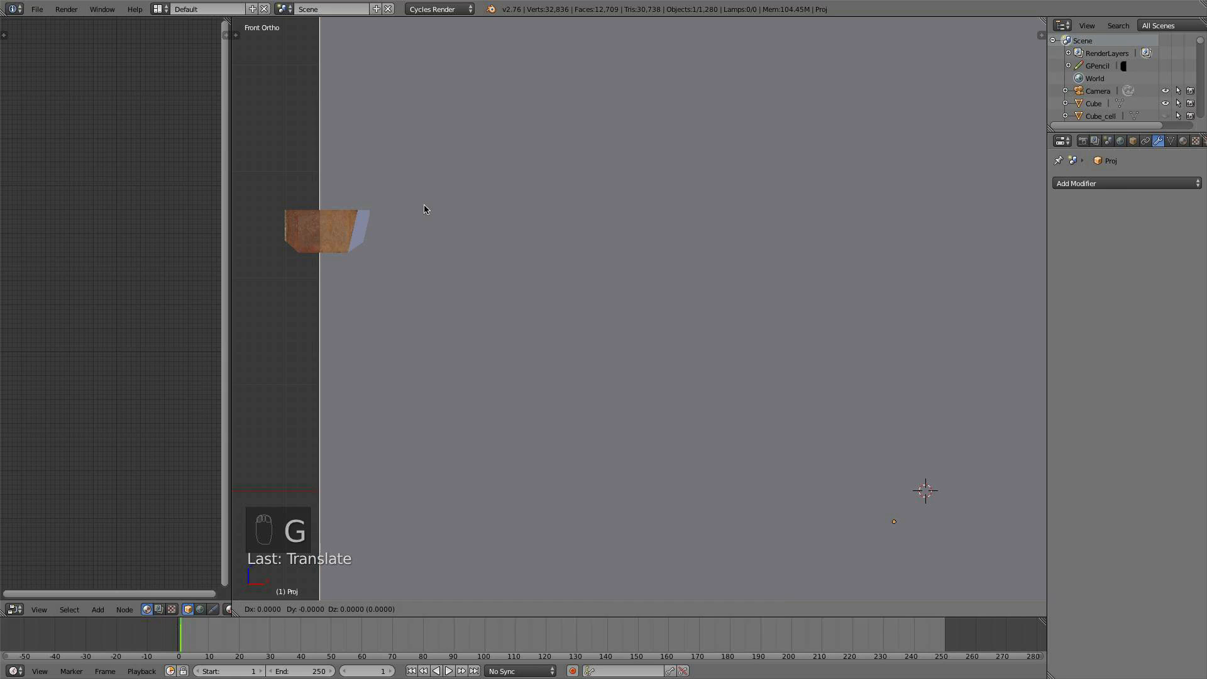
left_click(418, 211)
Move the Proj plane about 2.25 units along the global Y axis, away from the cell
scroll(390, 222, "up", 2)
middle_click_drag(442, 212, 664, 186, "shift")
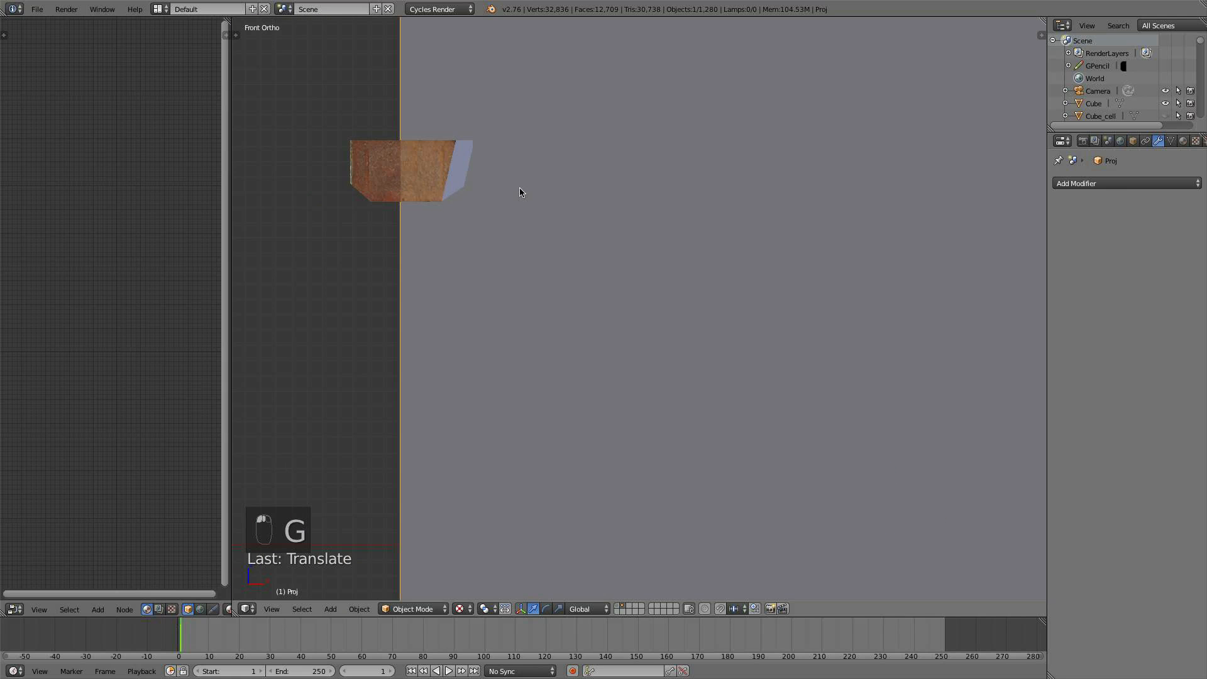
middle_click_drag(415, 200, 409, 267)
scroll(409, 267, "down", 6)
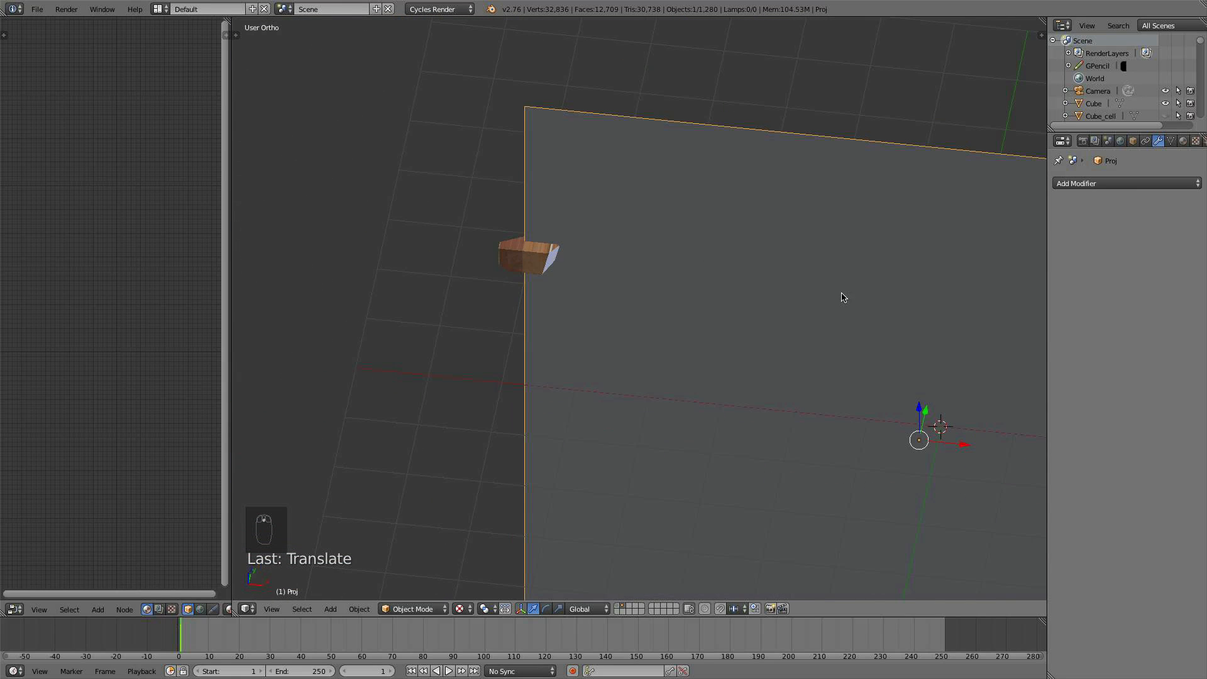
left_click_drag(838, 374, 850, 336)
right_click(851, 336)
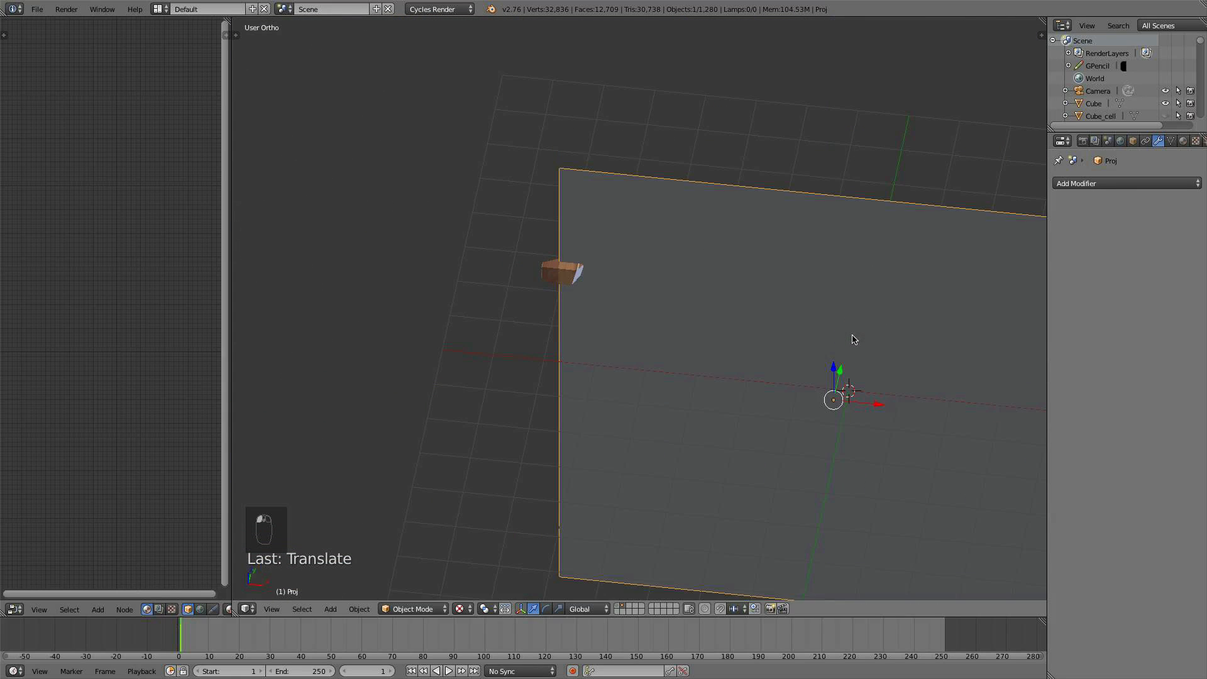
middle_click_drag(812, 340, 796, 358)
left_click_drag(843, 400, 927, 345)
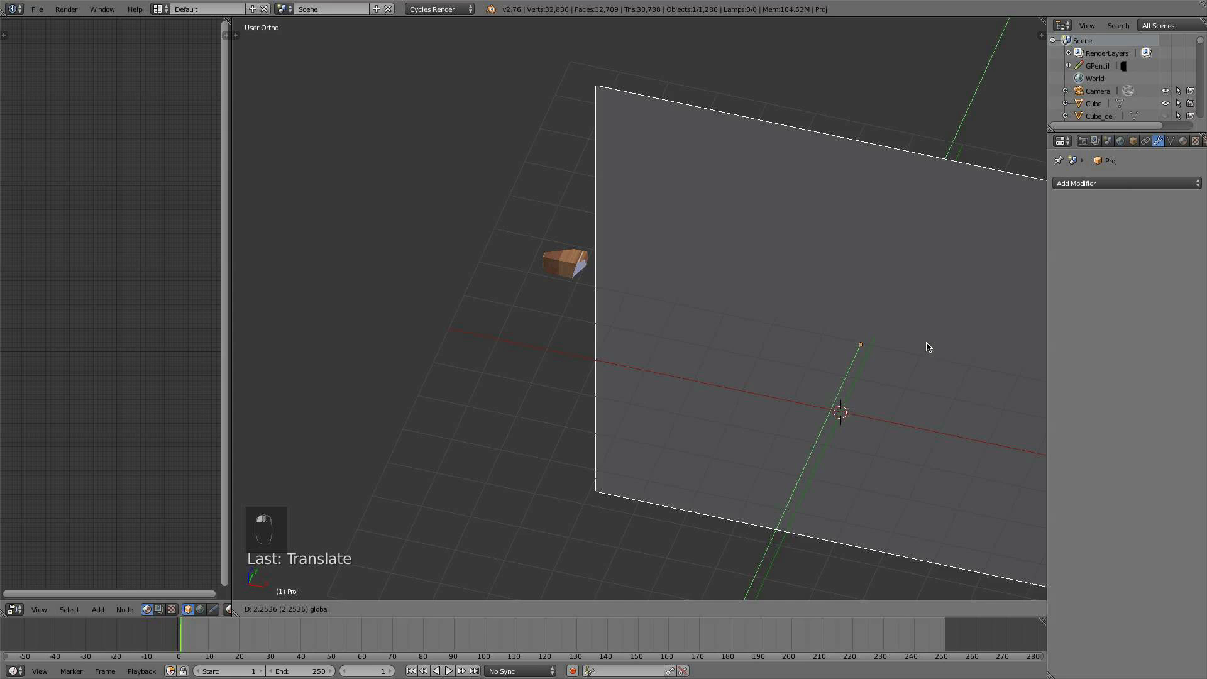
In front view, move the Proj plane about 1.3 units along its local X axis
scroll(660, 270, "up", 5)
middle_click_drag(658, 270, 689, 193)
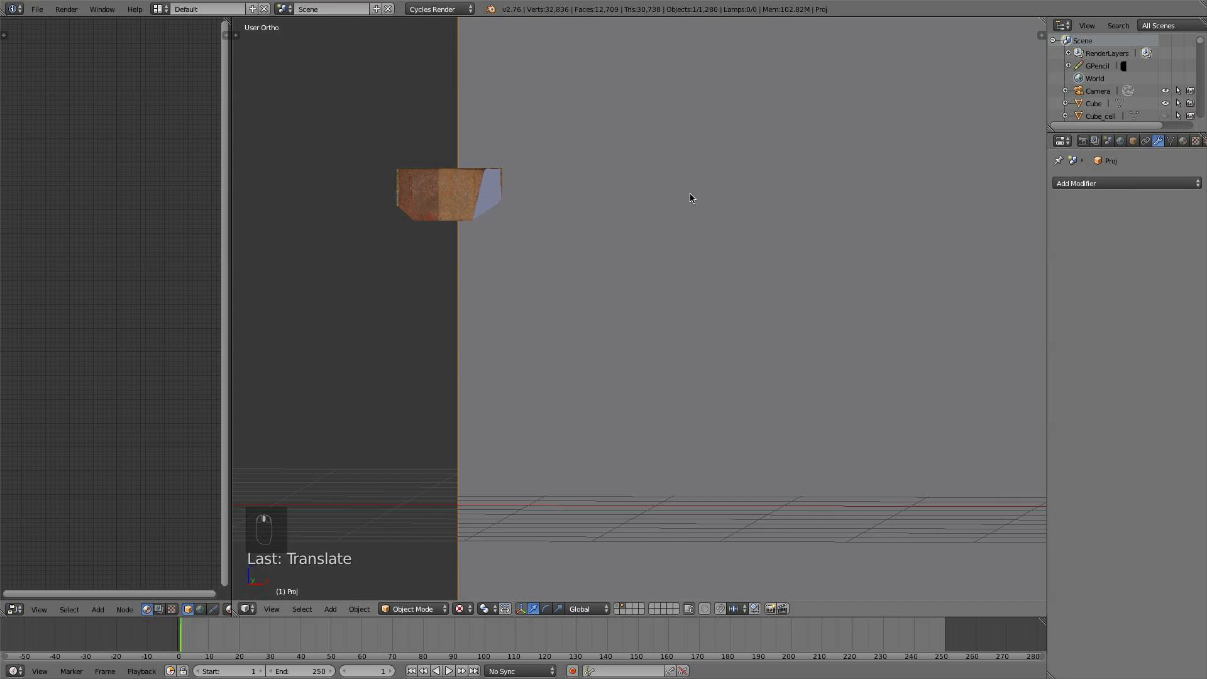
key("KP_1")
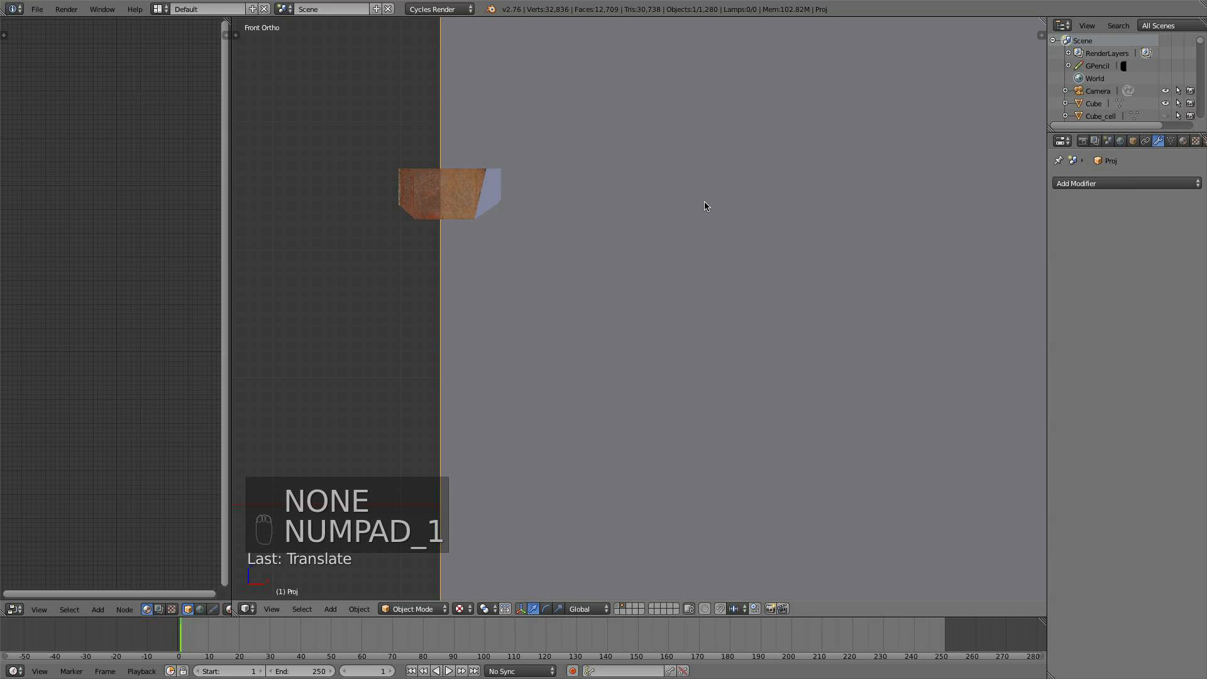
key("g")
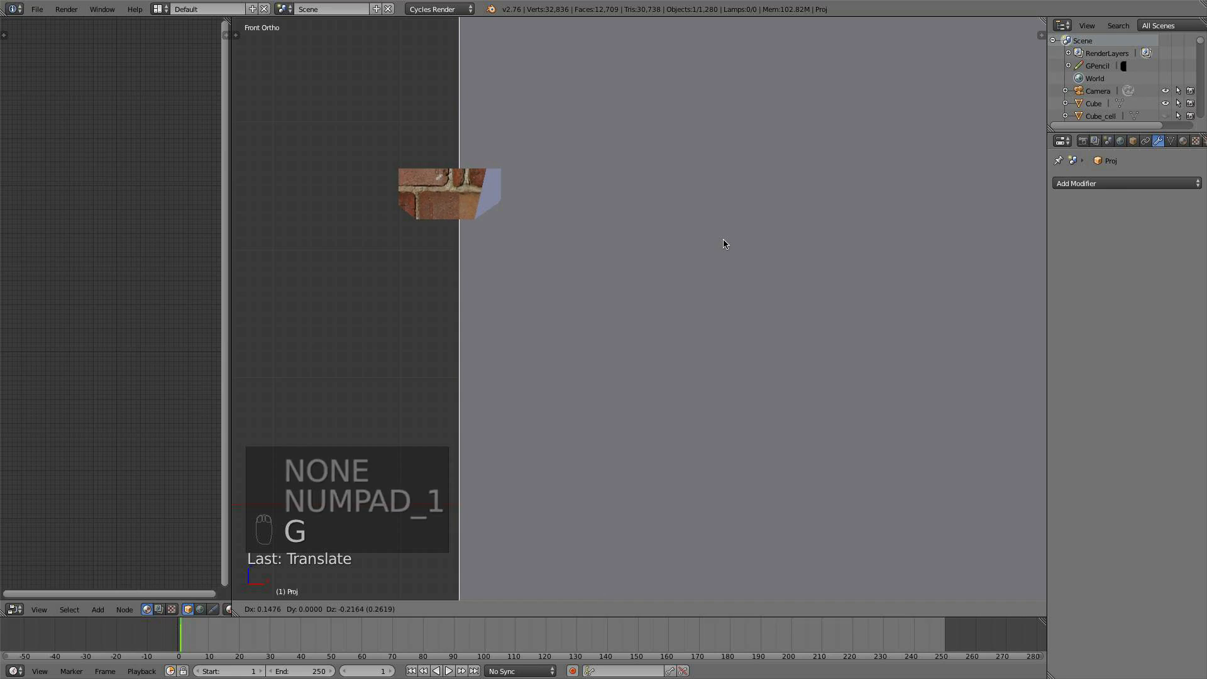
right_click(726, 243)
key("g")
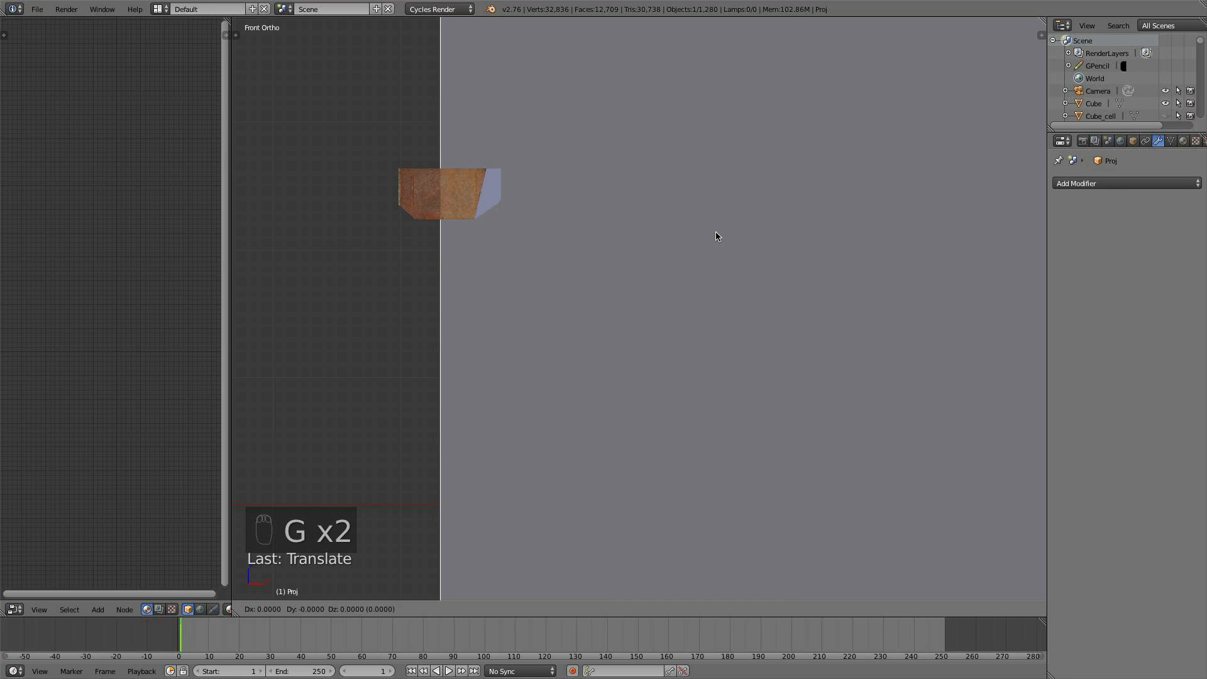
key("x")
key("x")
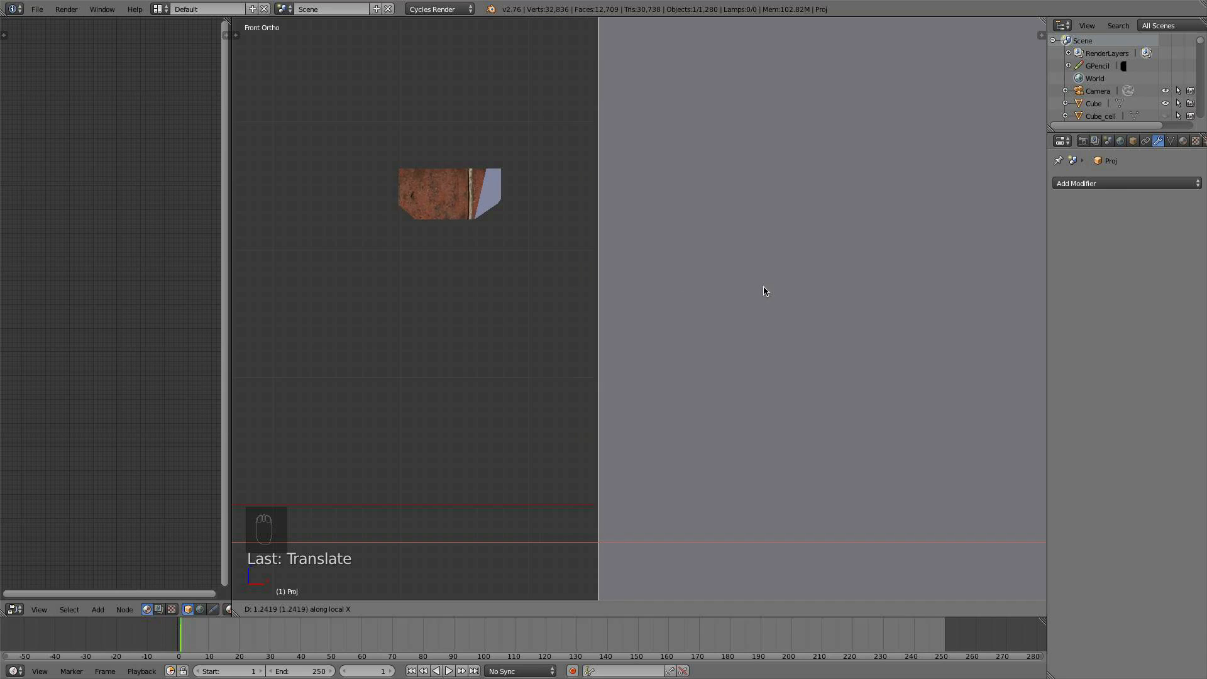
left_click(830, 244)
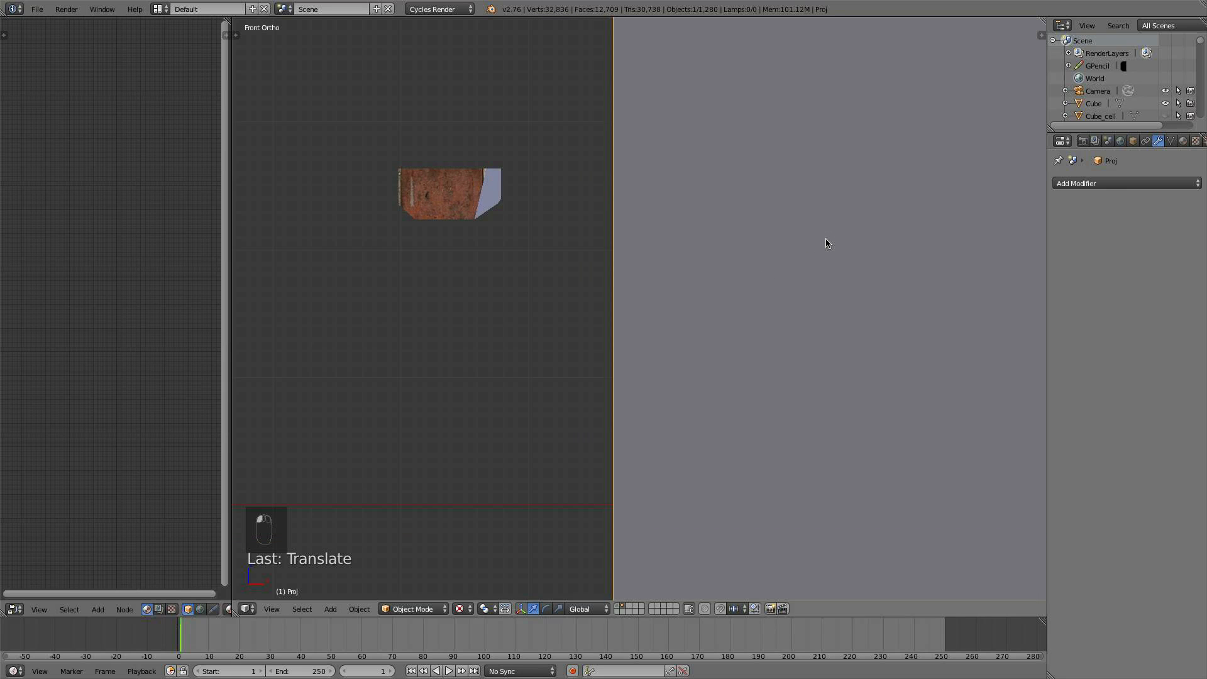
scroll(821, 245, "down", 8)
scroll(761, 235, "up", 3)
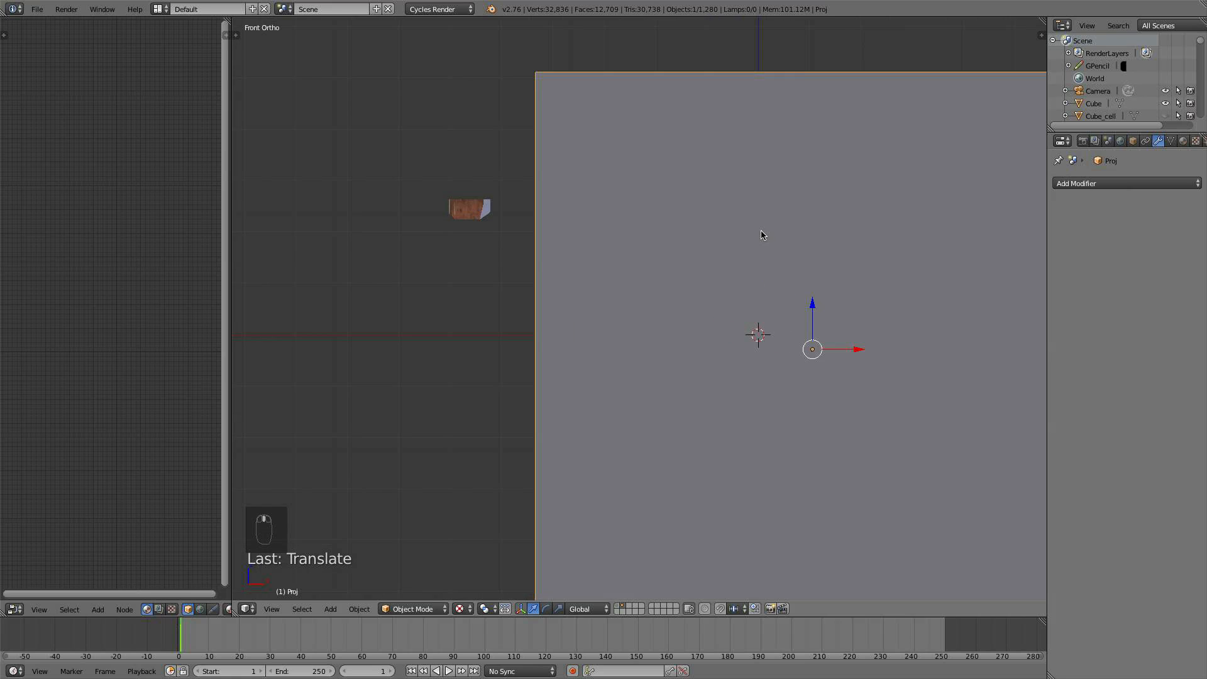
scroll(808, 345, "up", 2)
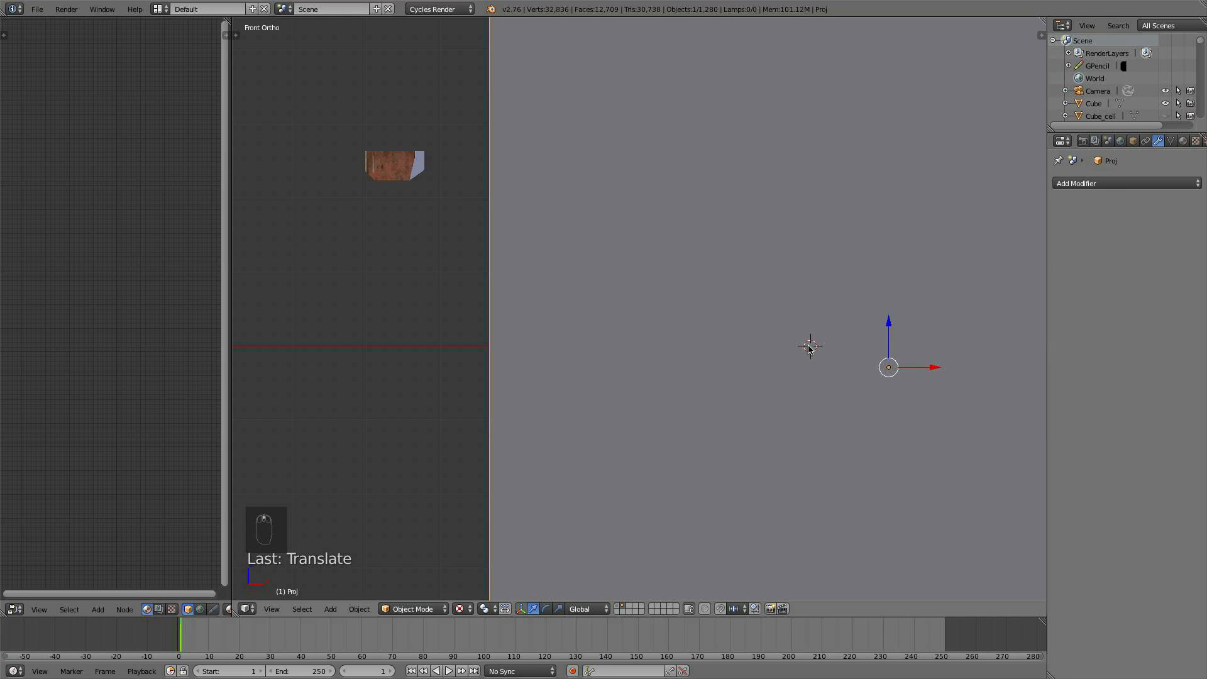
key("s")
key("x")
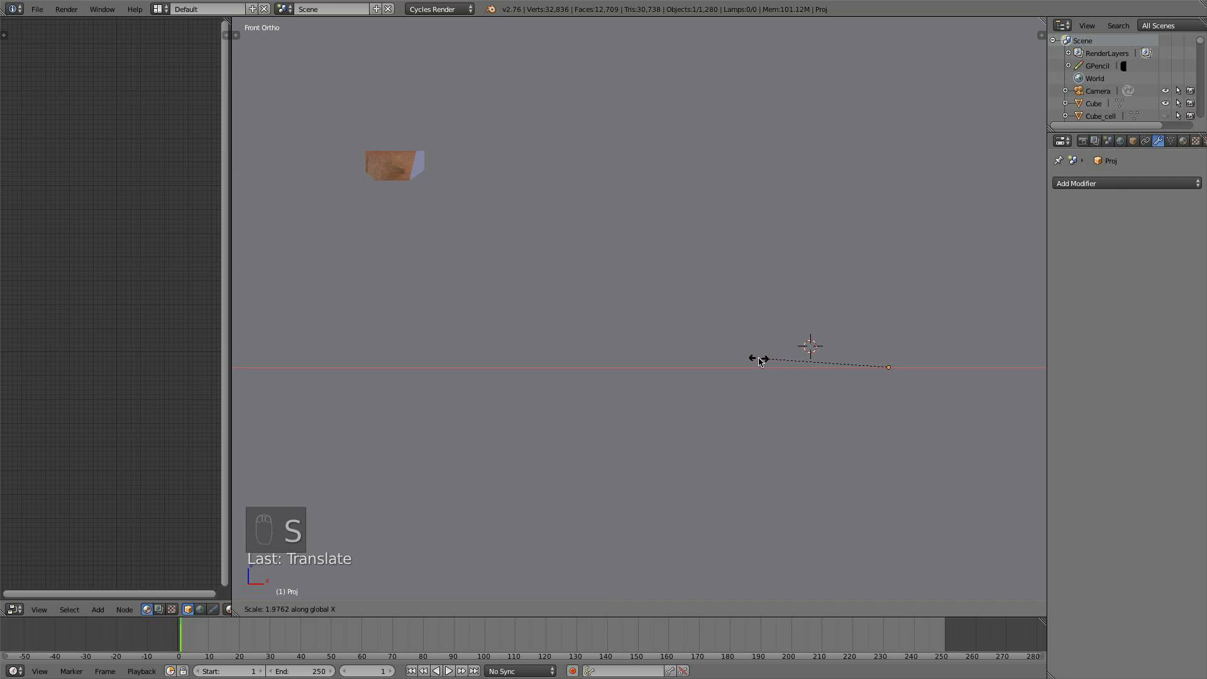
right_click(810, 359)
Duplicate the Proj plane five times, leaving every copy in the original's position
scroll(431, 228, "up", 2)
scroll(547, 226, "down", 5)
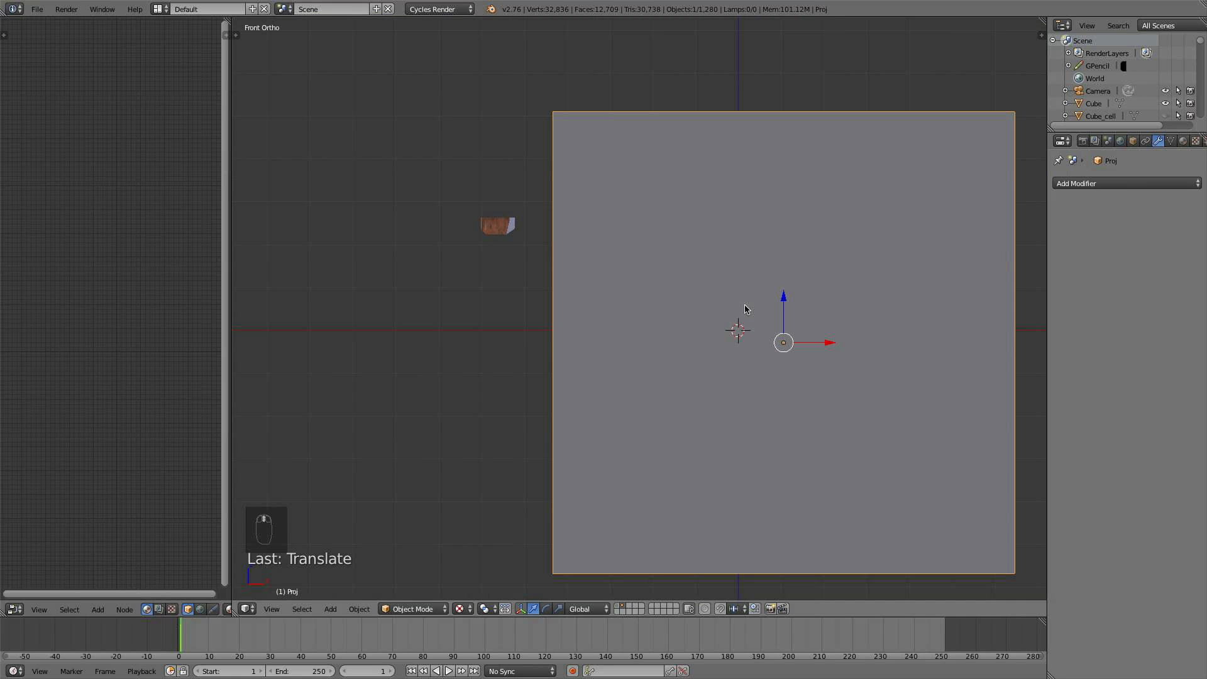
middle_click_drag(746, 309, 631, 270, "shift")
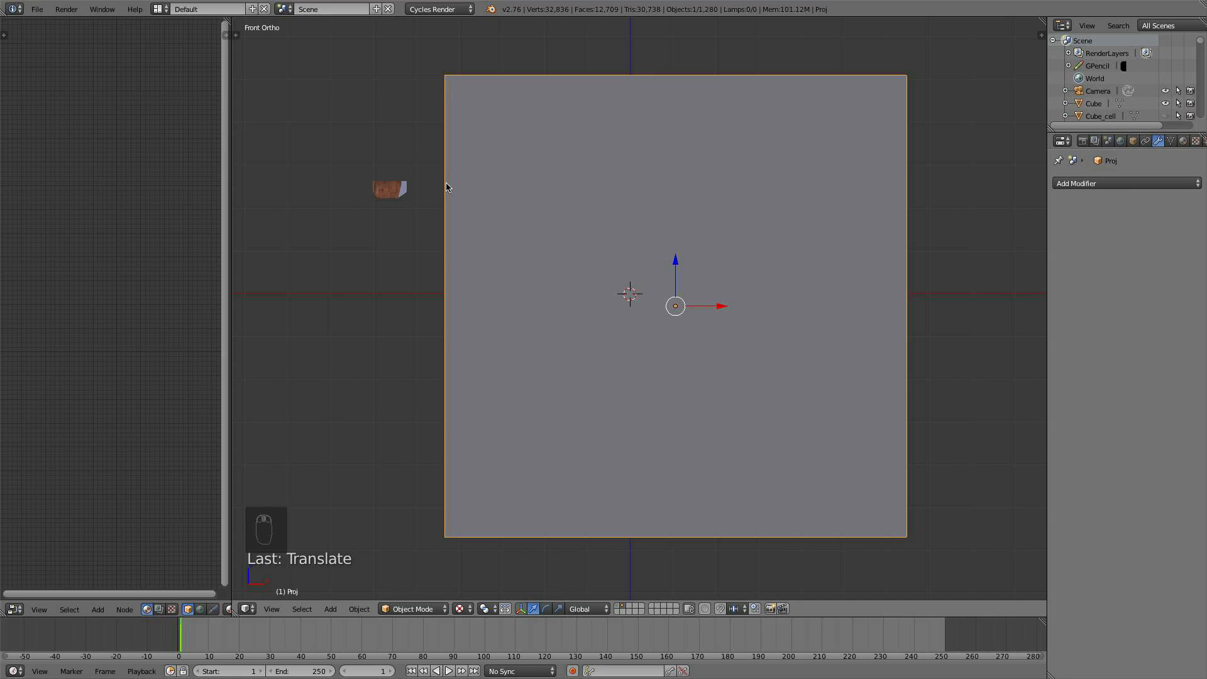
middle_click_drag(447, 187, 404, 305)
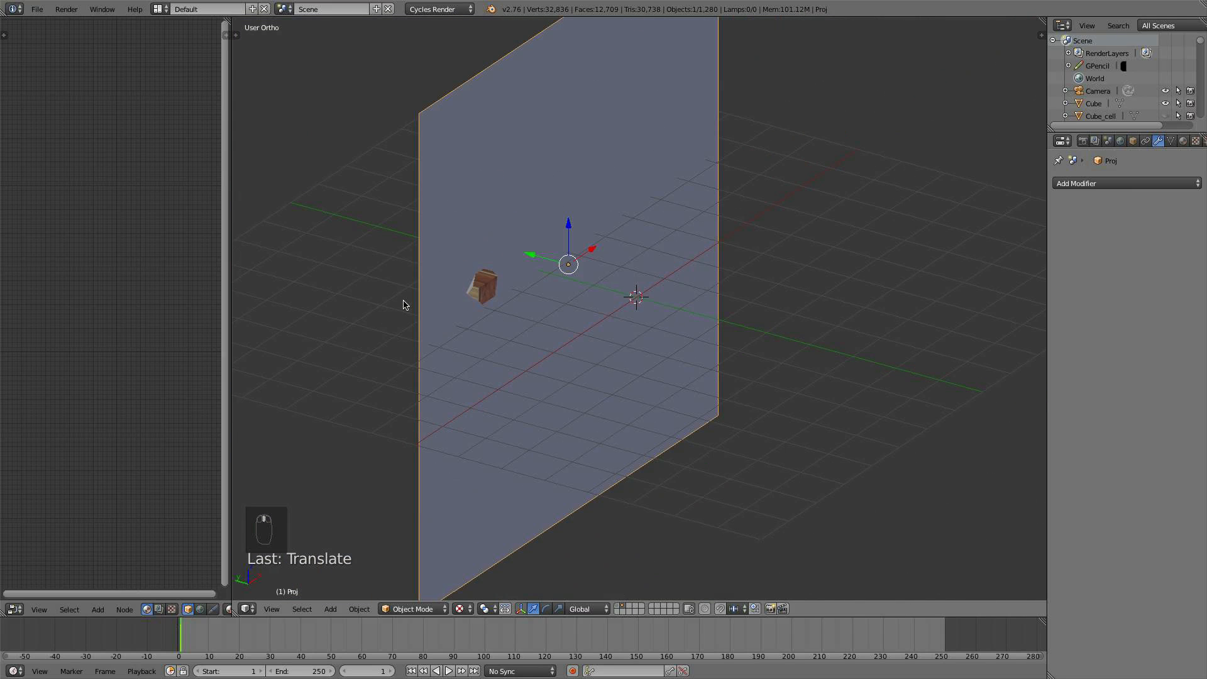
key("KP_7")
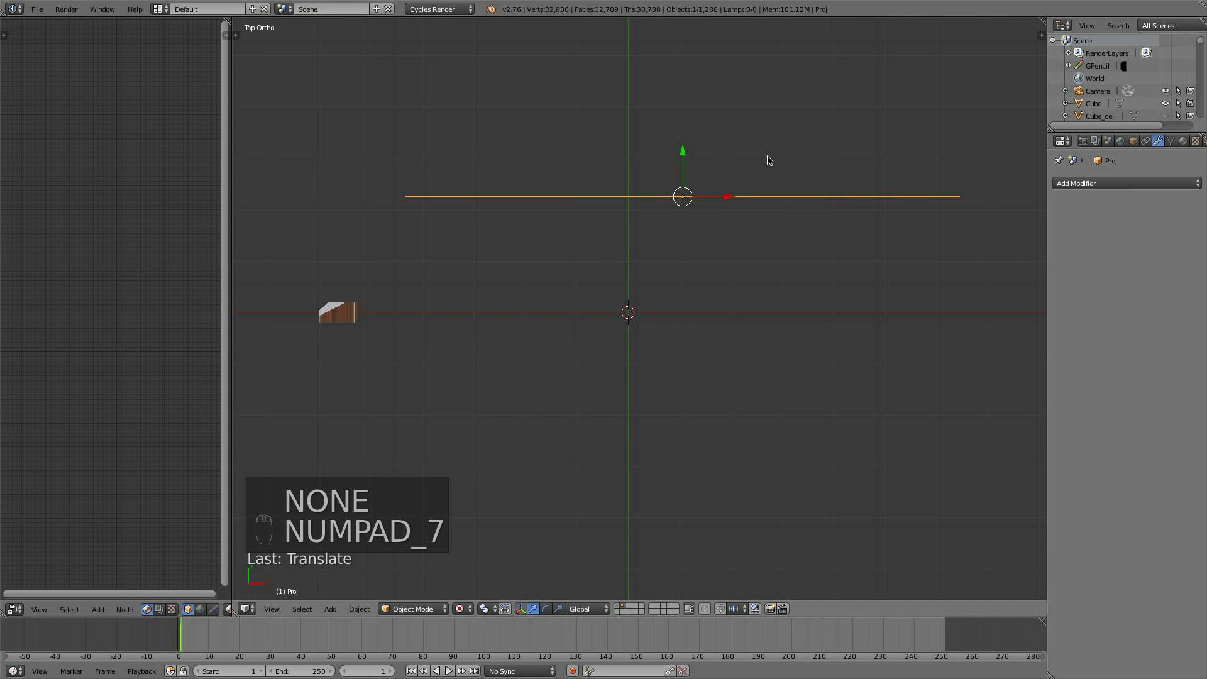
middle_click_drag(642, 267, 655, 208)
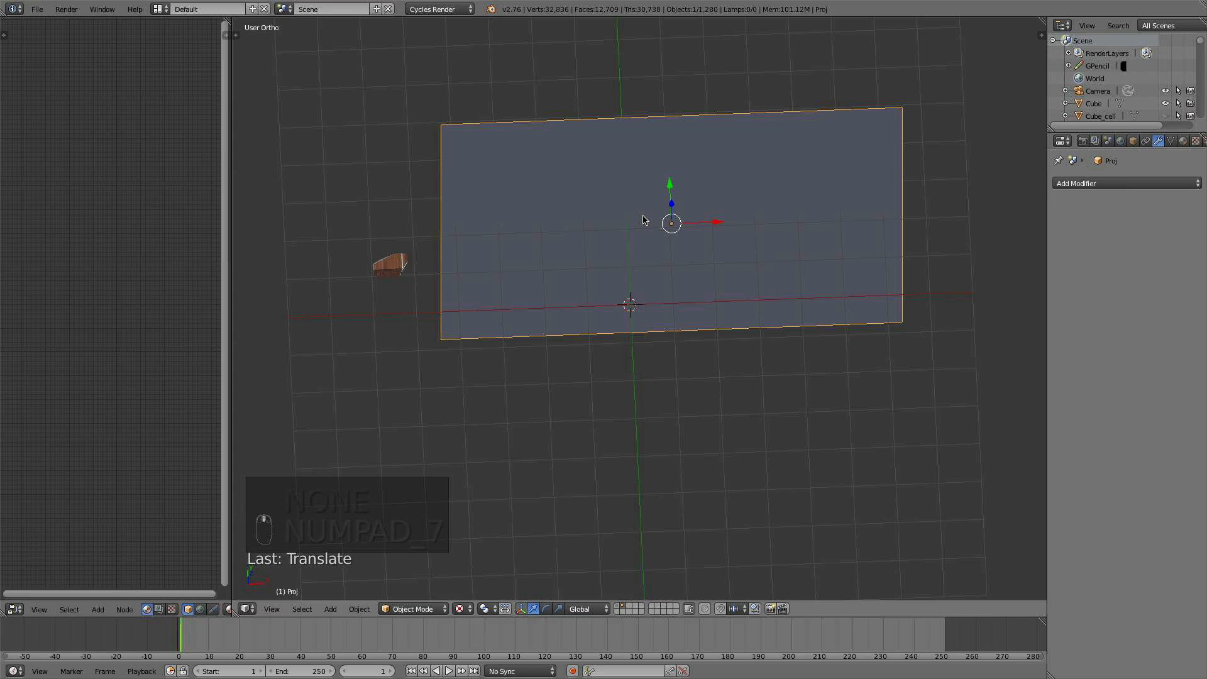
key("shift+d")
key("shift+d")
right_click(644, 219)
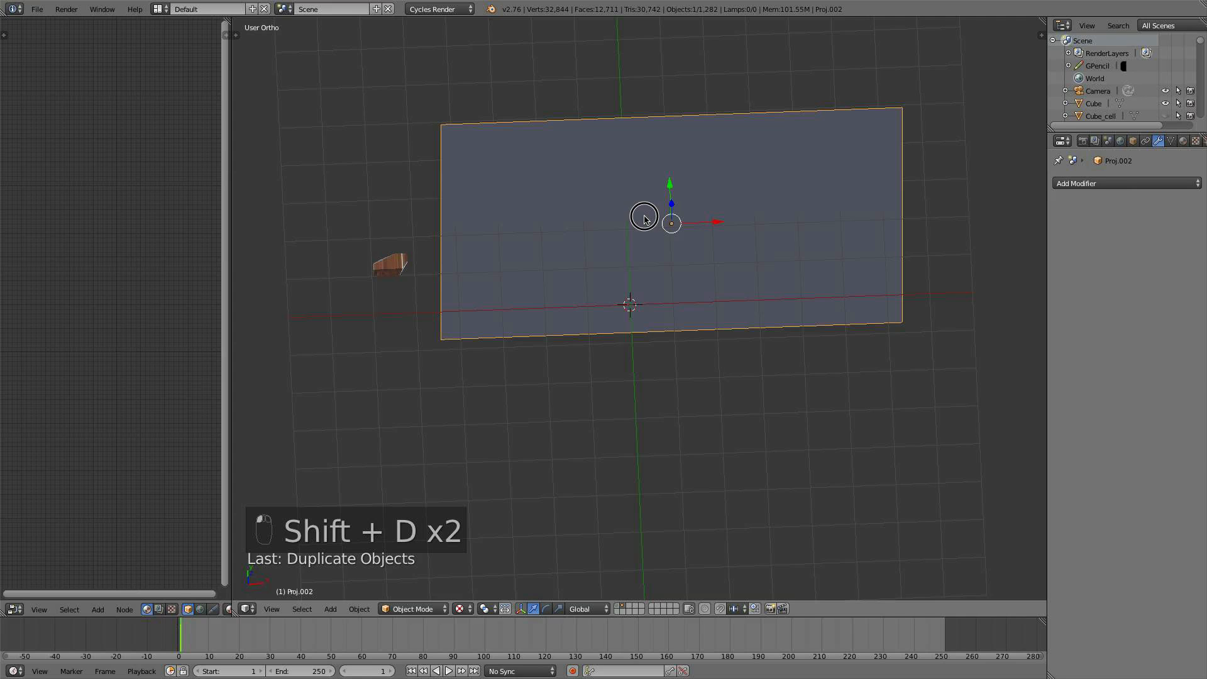
key("shift+d")
right_click(644, 220)
Select the cell and open the object choice for the second projector of its UV Project modifier
scroll(598, 246, "up", 3)
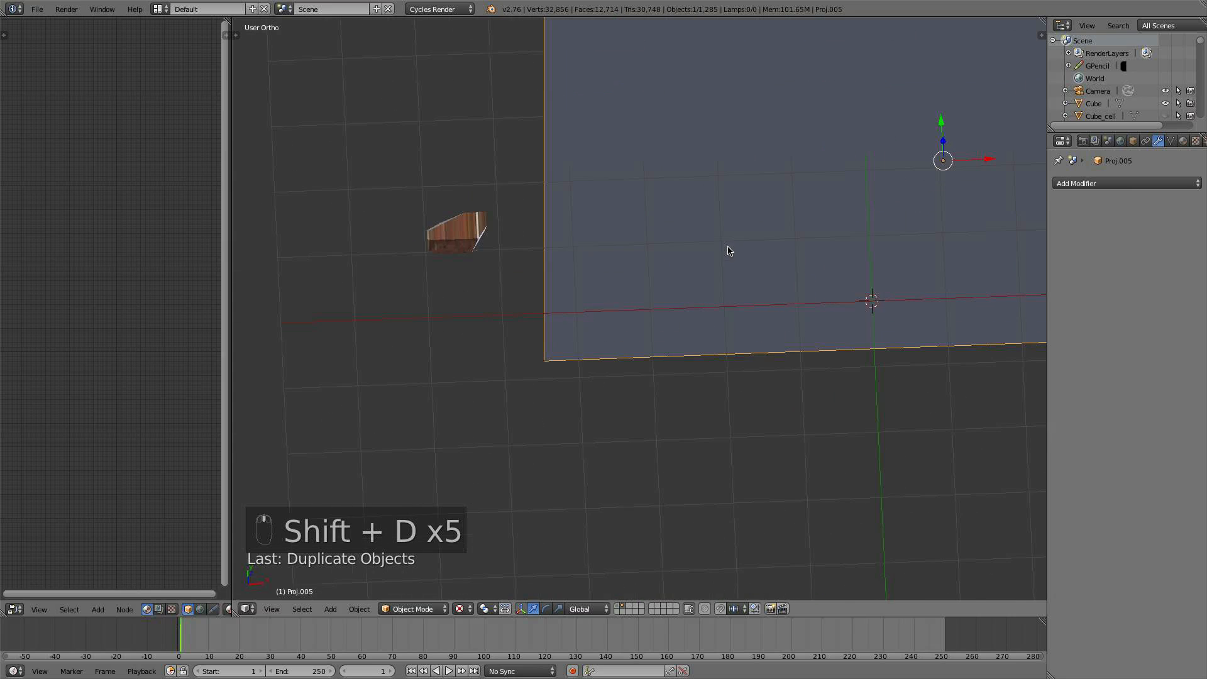
right_click(467, 246)
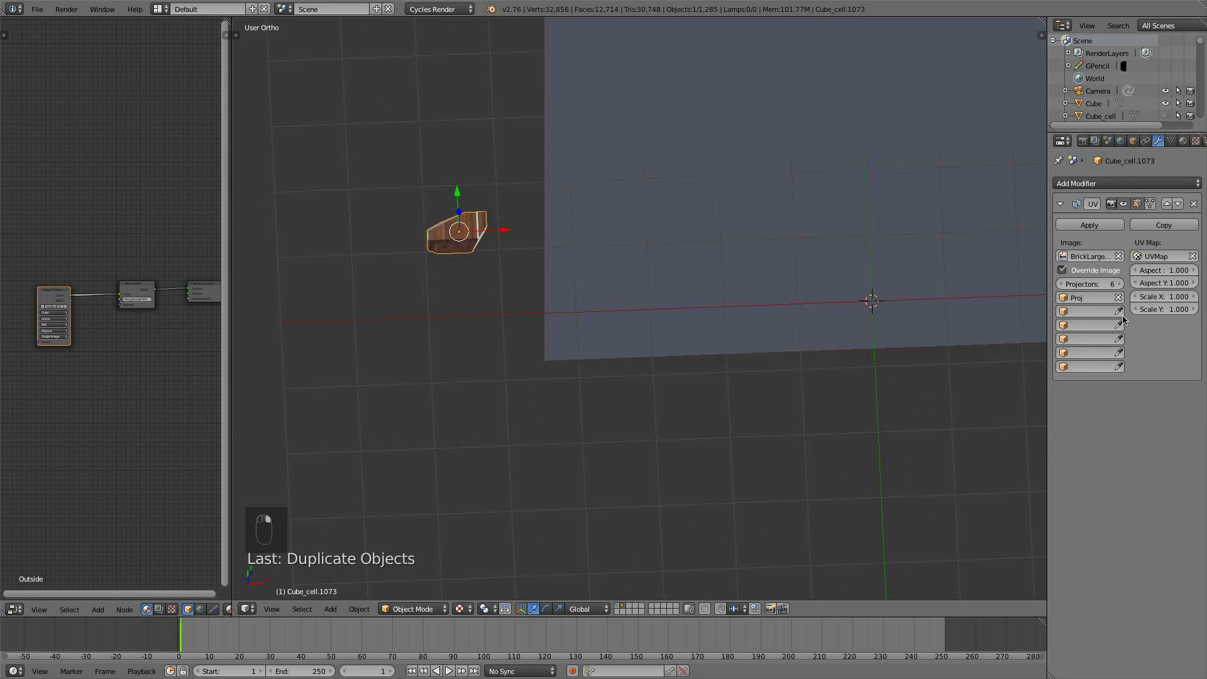
left_click(1104, 311)
type("p")
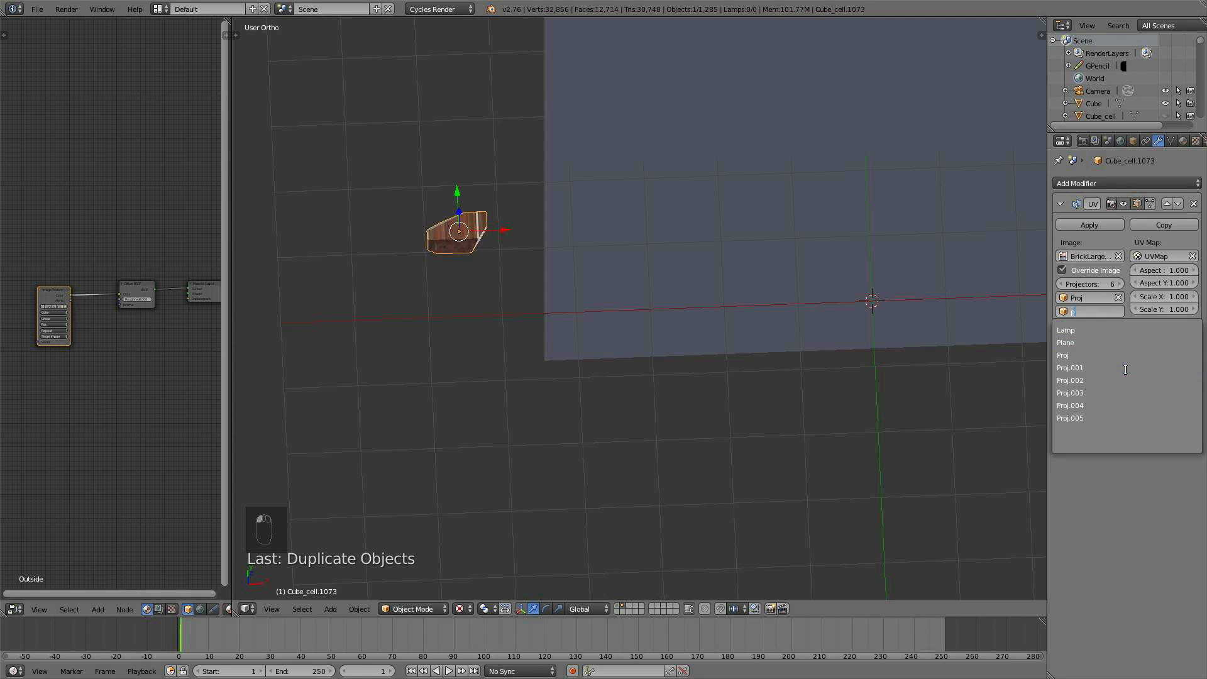
Assign Proj.001, Proj.002, Proj.003, Proj.004 and Proj.005 to the five remaining projector slots of the cell's UV Project modifier
left_click(1098, 368)
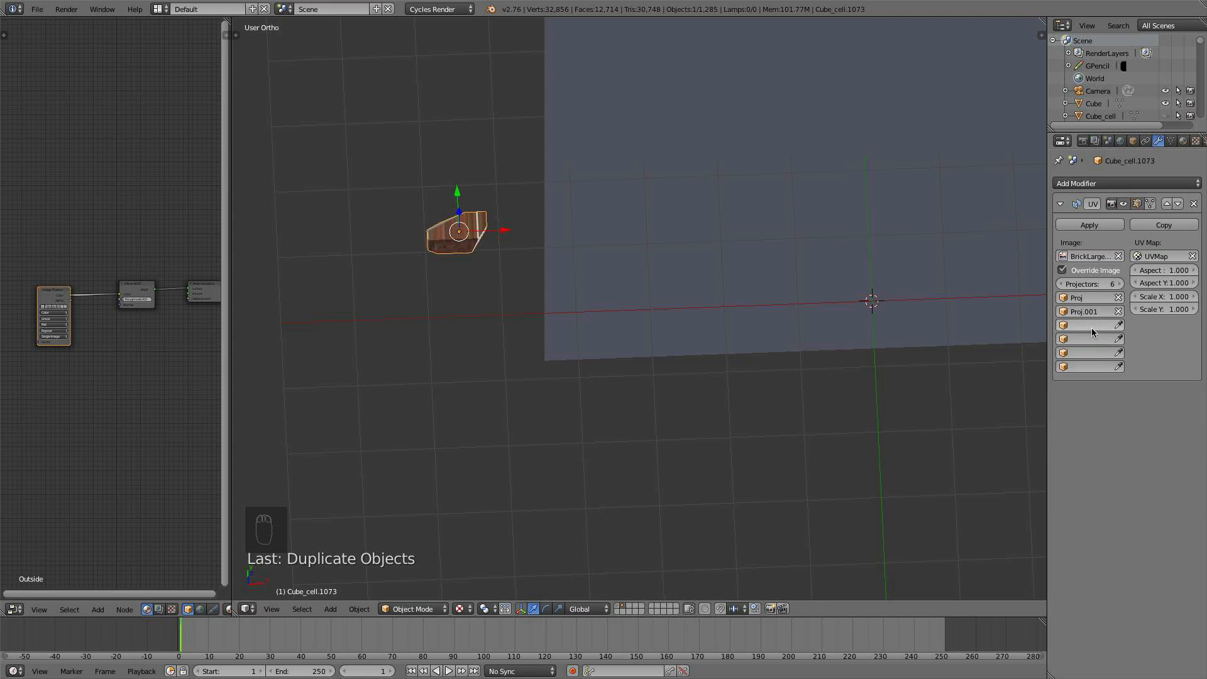
left_click(1090, 326)
type("p")
left_click(1088, 394)
left_click(1081, 340)
type("p")
left_click(1076, 420)
left_click(1095, 353)
type("p")
left_click(1078, 436)
left_click(1093, 366)
type("p")
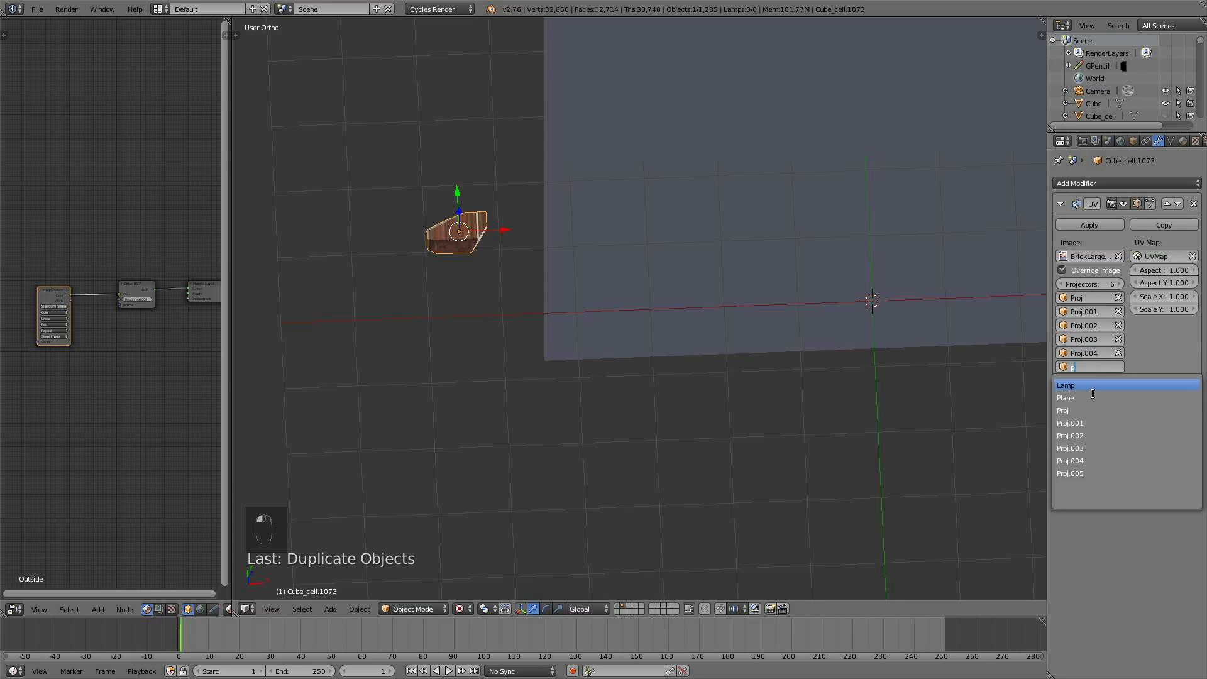
left_click(1076, 466)
Rotate the Proj.005 projector plane 90° about the X axis
right_click(883, 234)
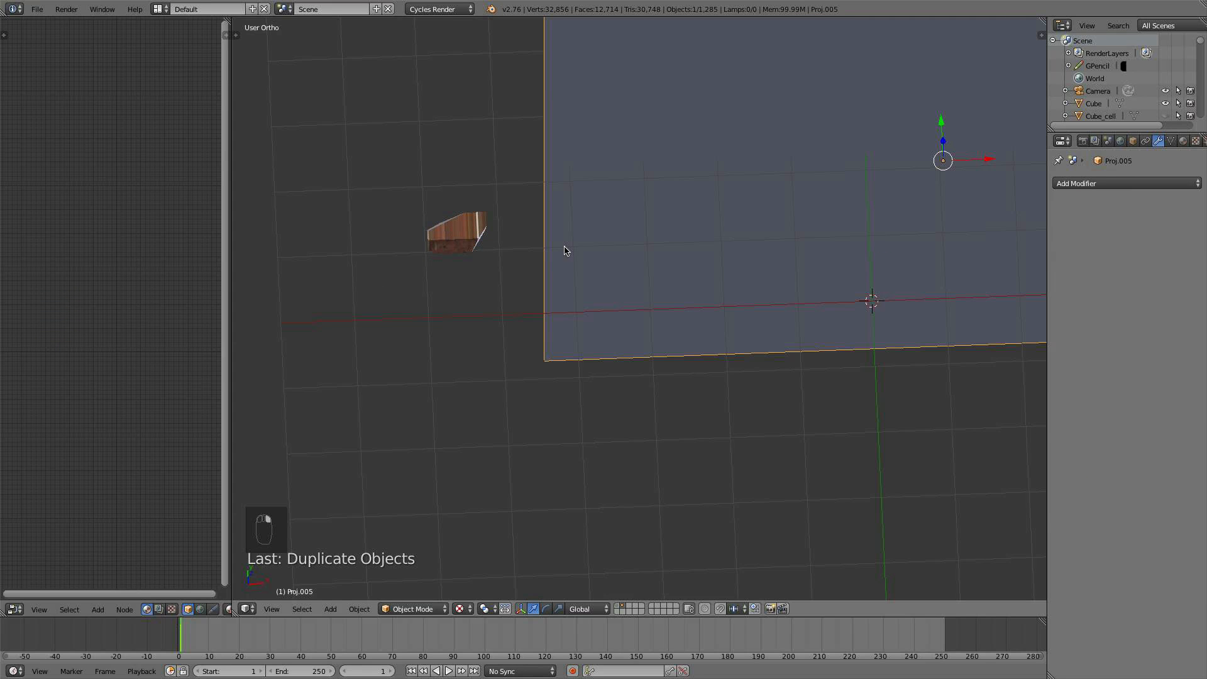
scroll(565, 255, "up", 5)
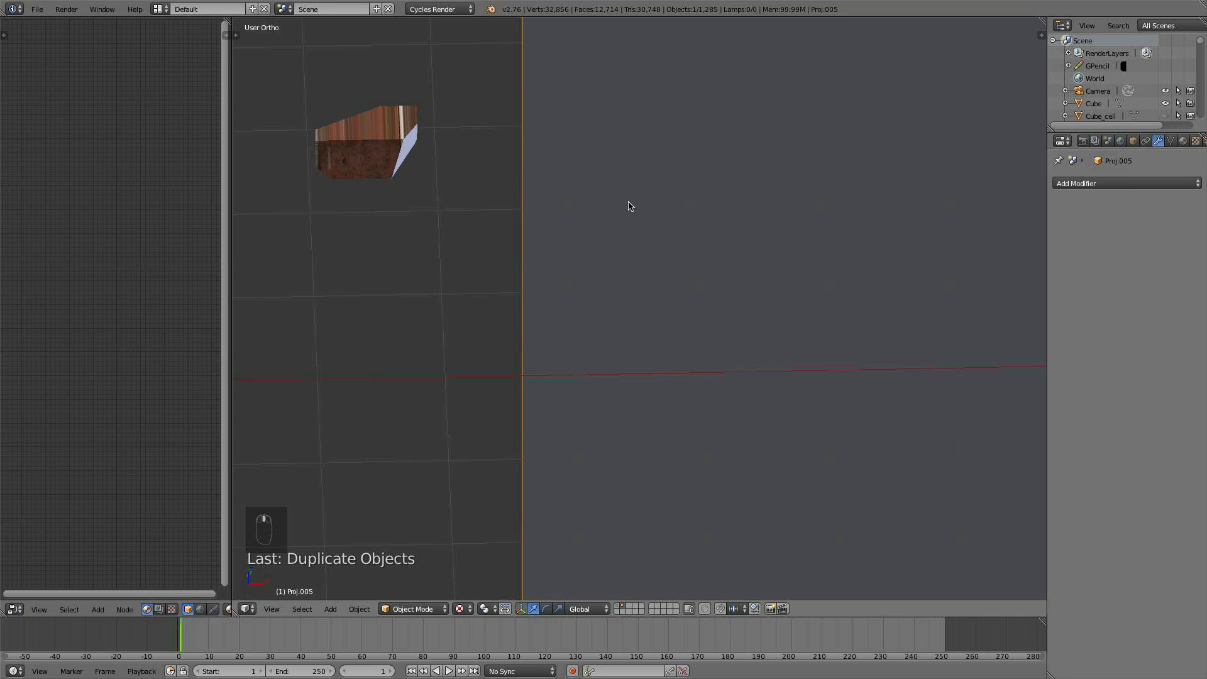
scroll(628, 206, "down", 4)
middle_click_drag(754, 226, 831, 245)
type("r90")
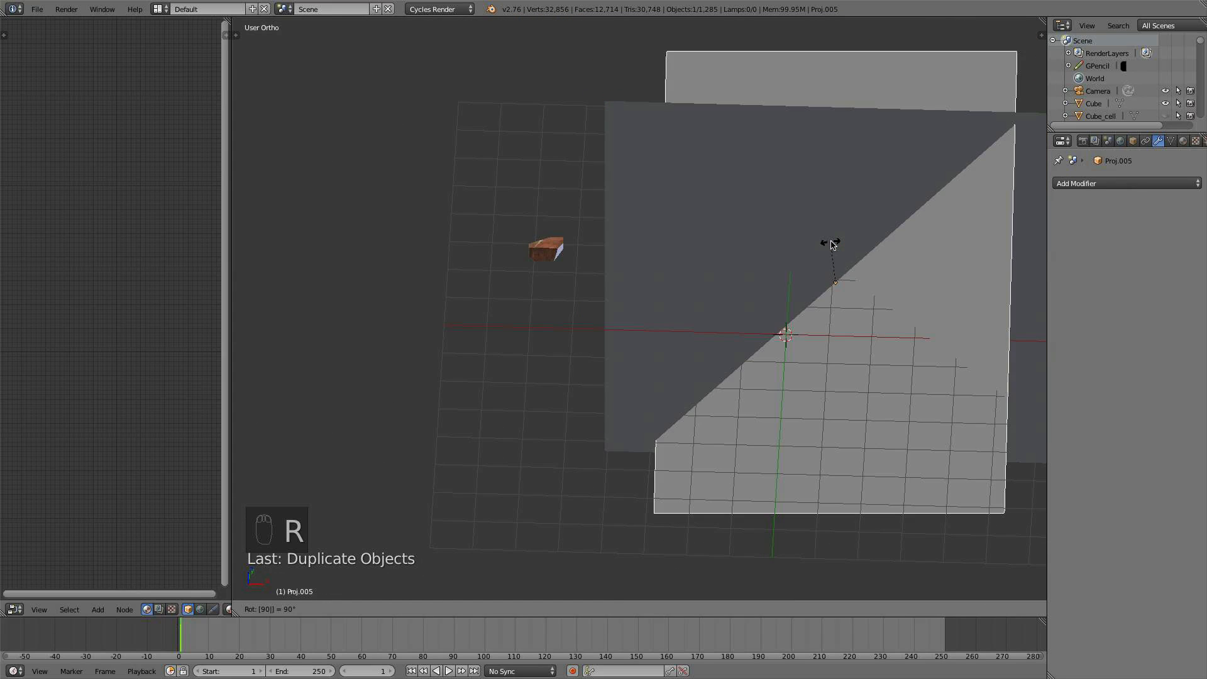
type("x")
key("Return")
Move the Proj.005 plane slightly along the global X axis to shift the brick texture on the cell
middle_click_drag(831, 244, 637, 222)
key("g")
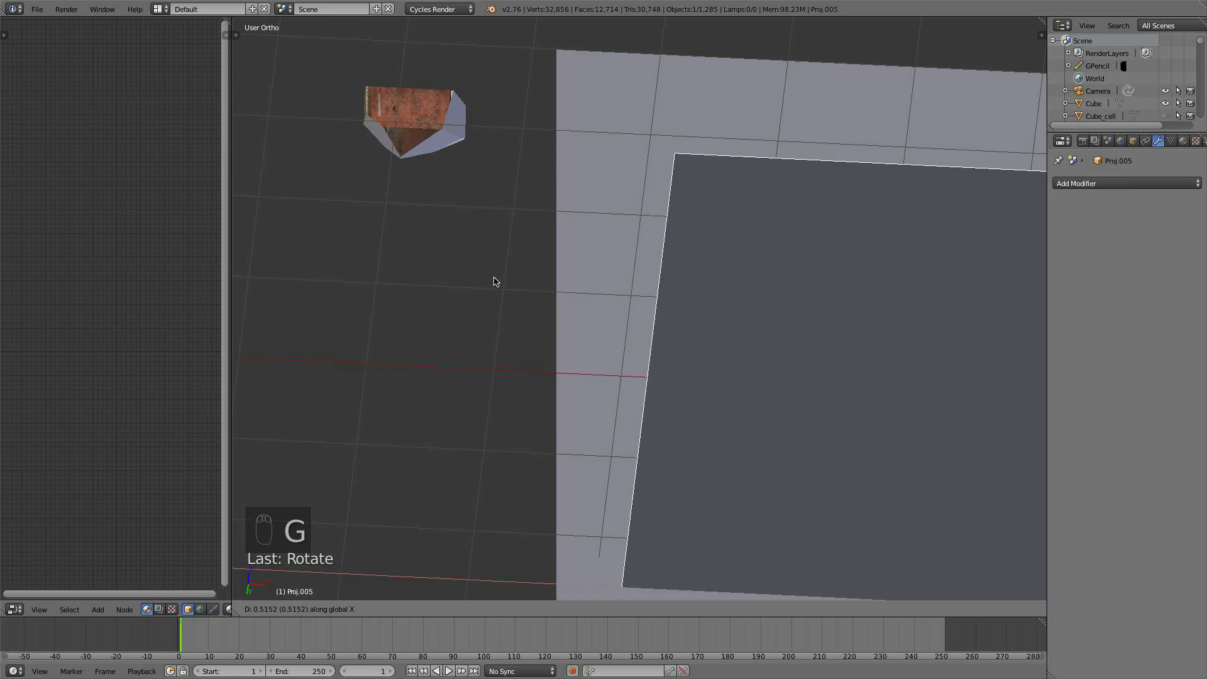
left_click(371, 278)
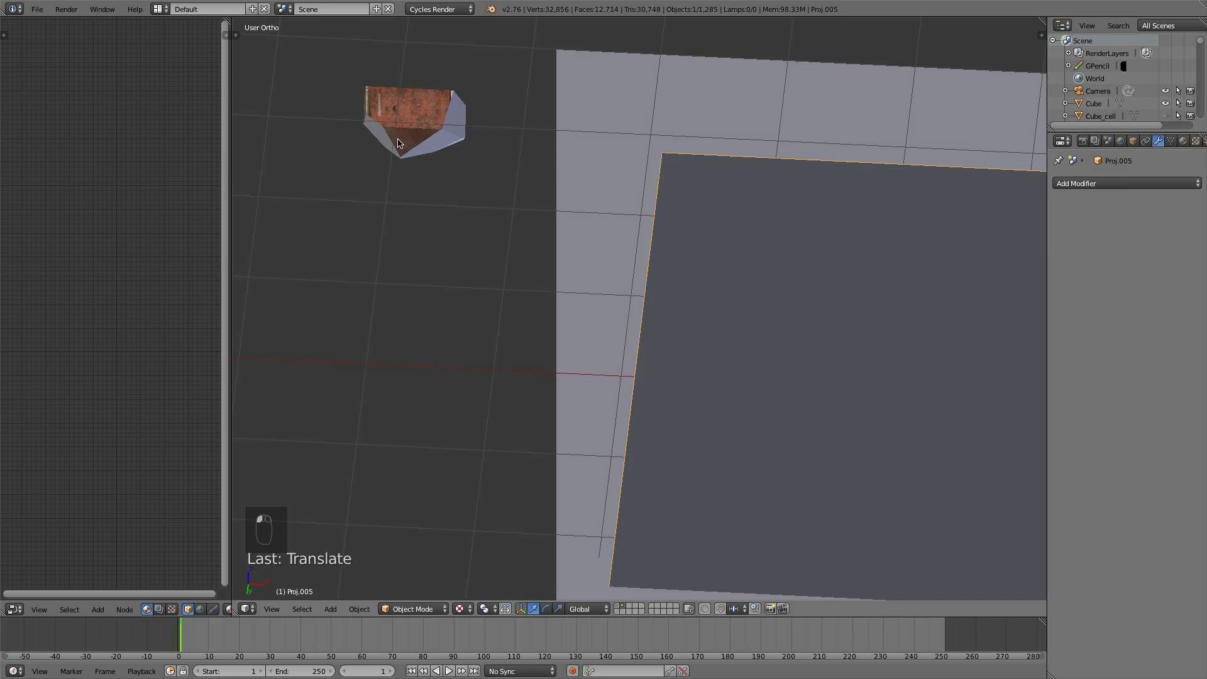
middle_click_drag(432, 161, 384, 178)
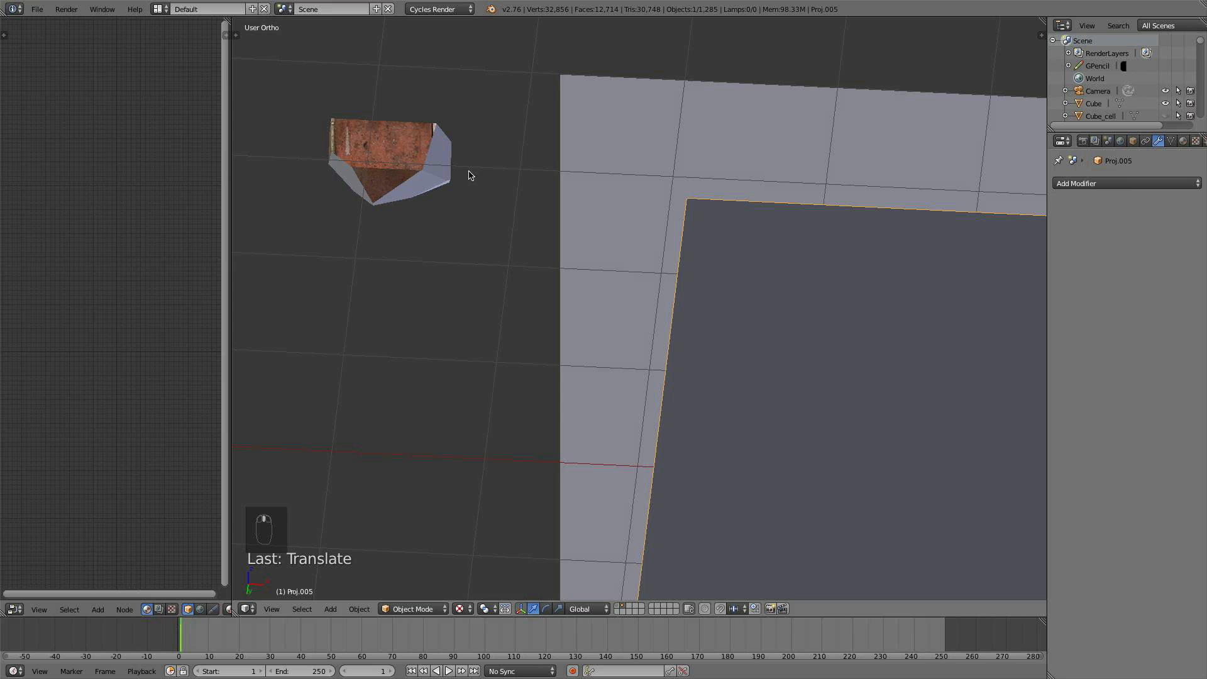
scroll(468, 171, "down", 2)
middle_click_drag(468, 172, 444, 321)
Duplicate the upright Proj.004 projector plane in place
right_click(781, 213)
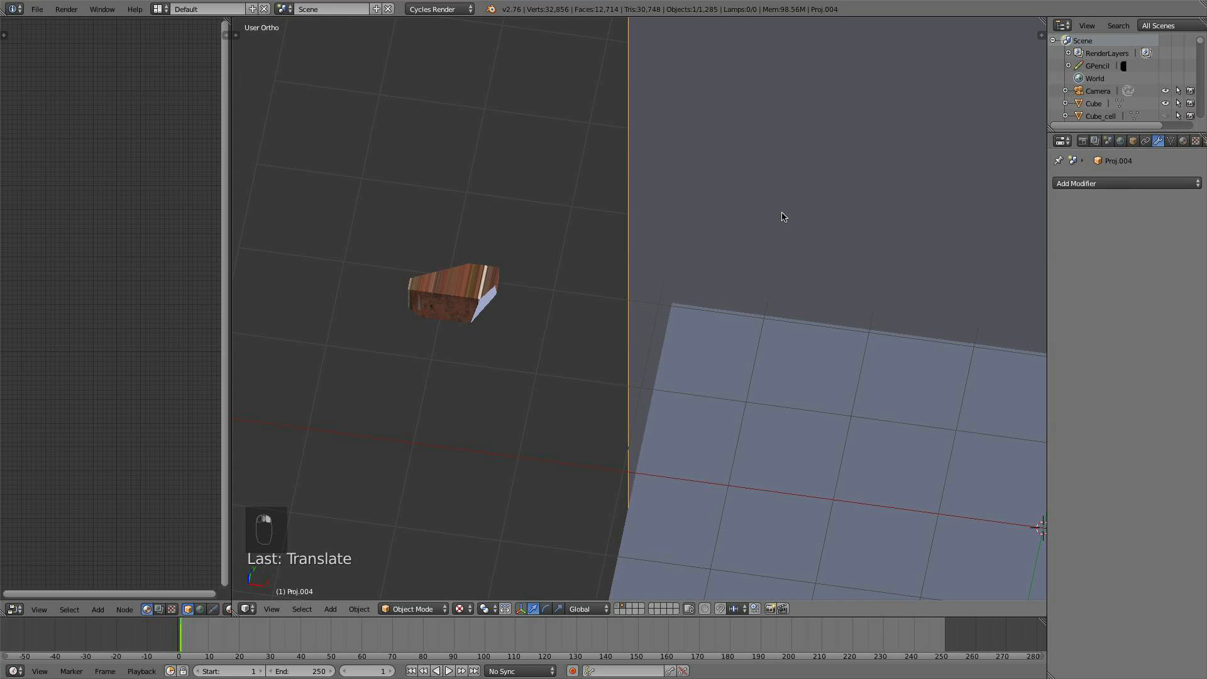
scroll(776, 229, "down", 3)
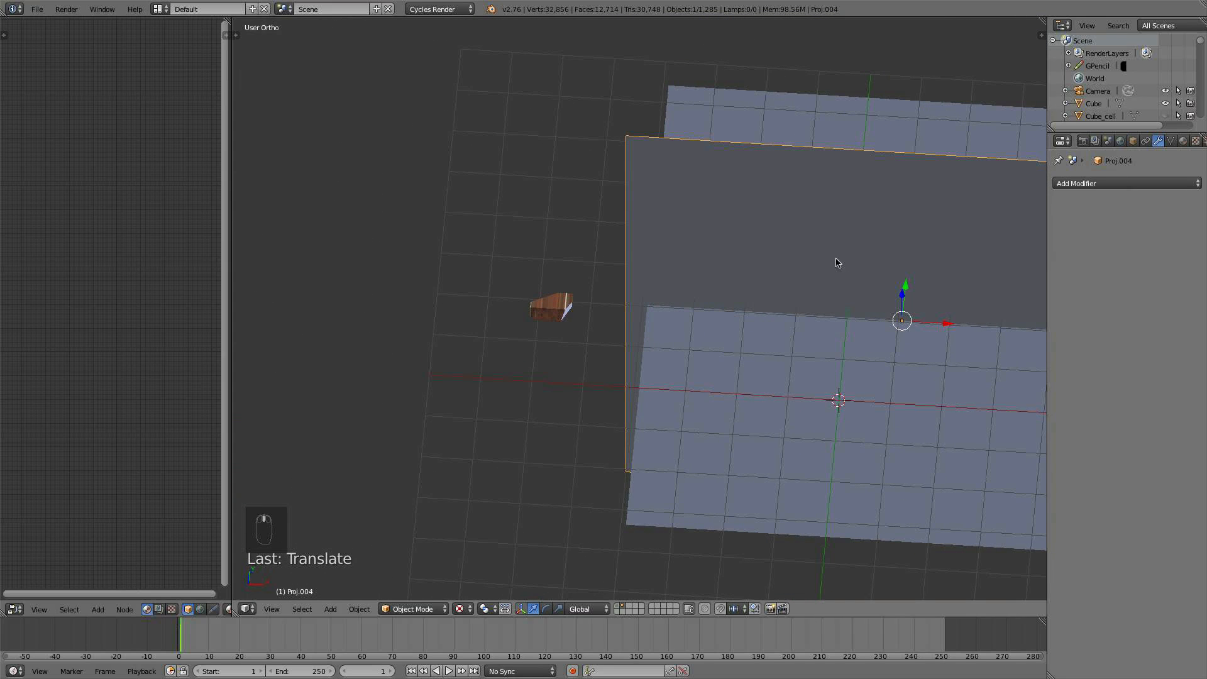
middle_click_drag(838, 263, 648, 258)
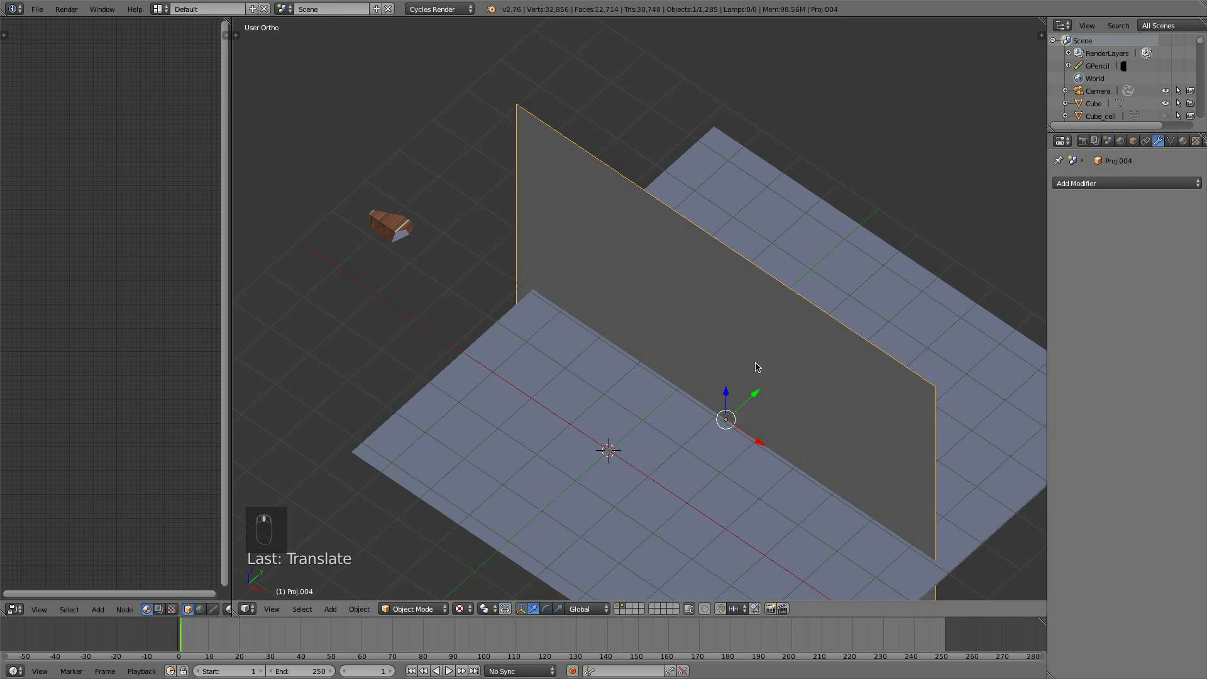
middle_click_drag(750, 378, 724, 380)
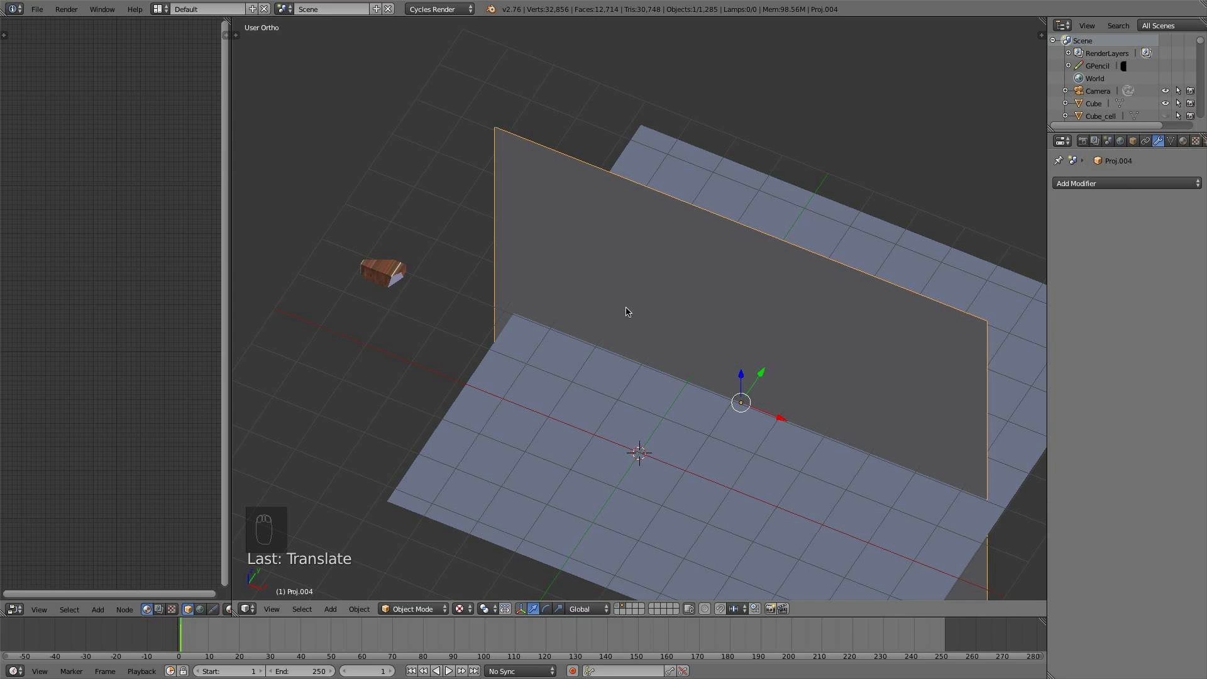
middle_click_drag(627, 311, 784, 275)
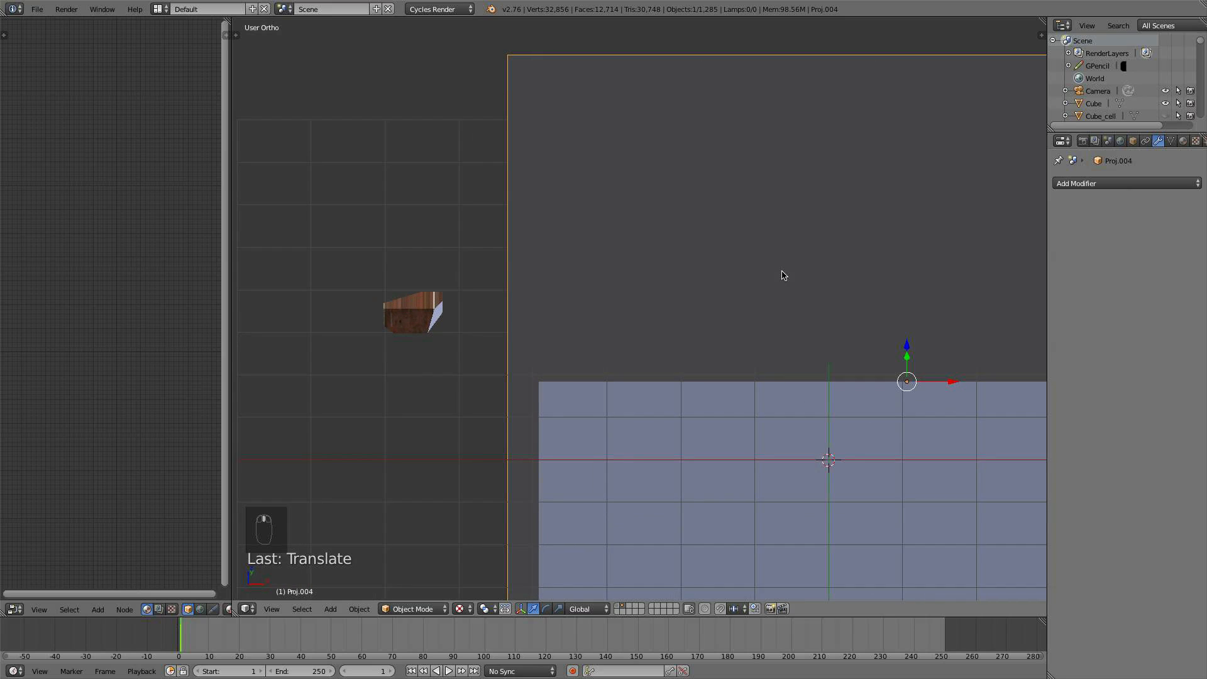
key("shift+d")
key("e")
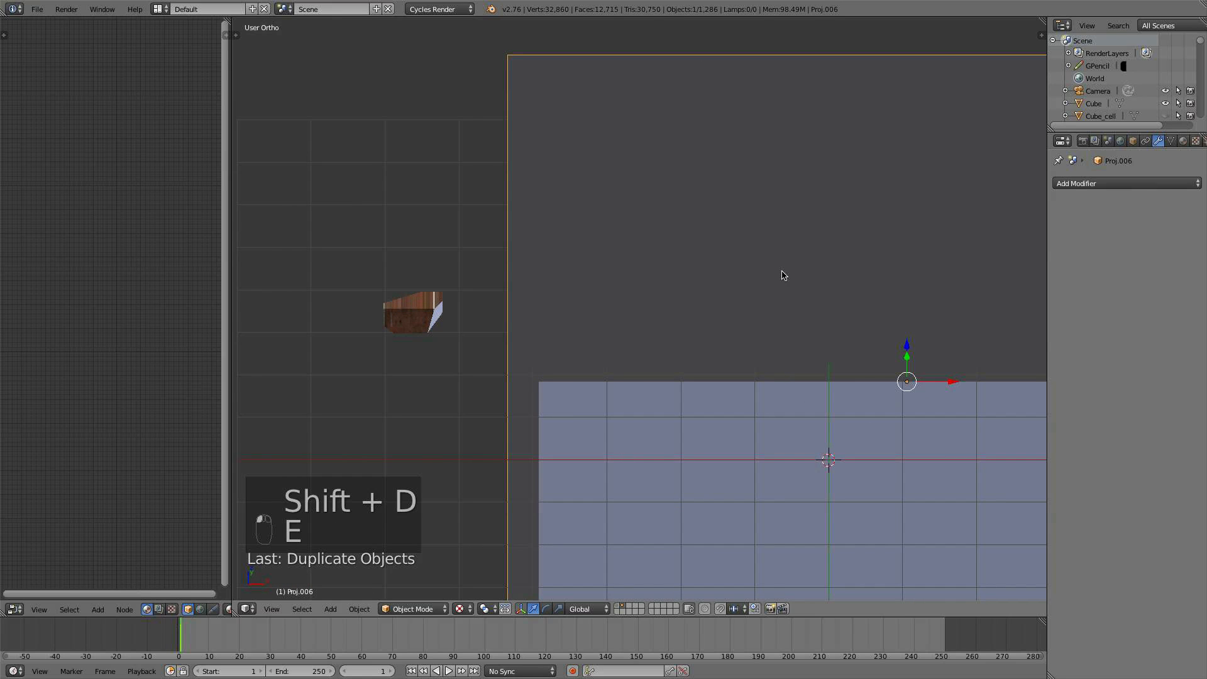
key("minus")
key("9")
key("0")
key("Escape")
key("Escape")
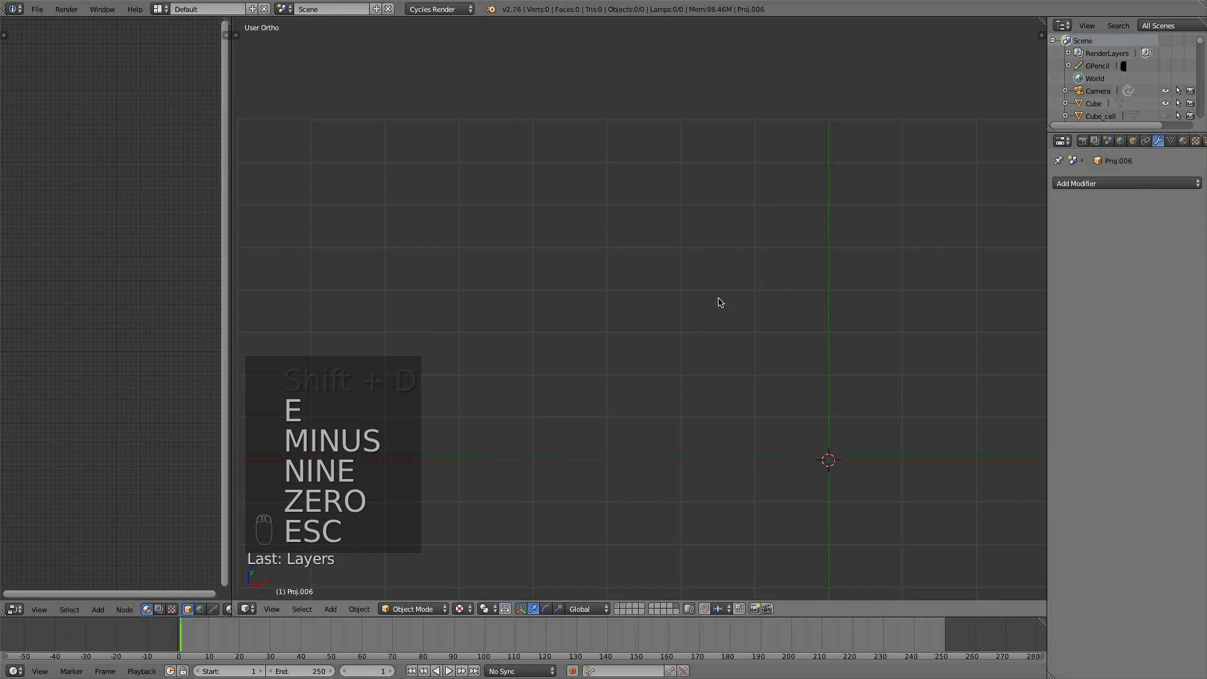
left_click(624, 608)
Try rotating the duplicated projector plane -90° about the global X axis, and undo the rotation
type("r")
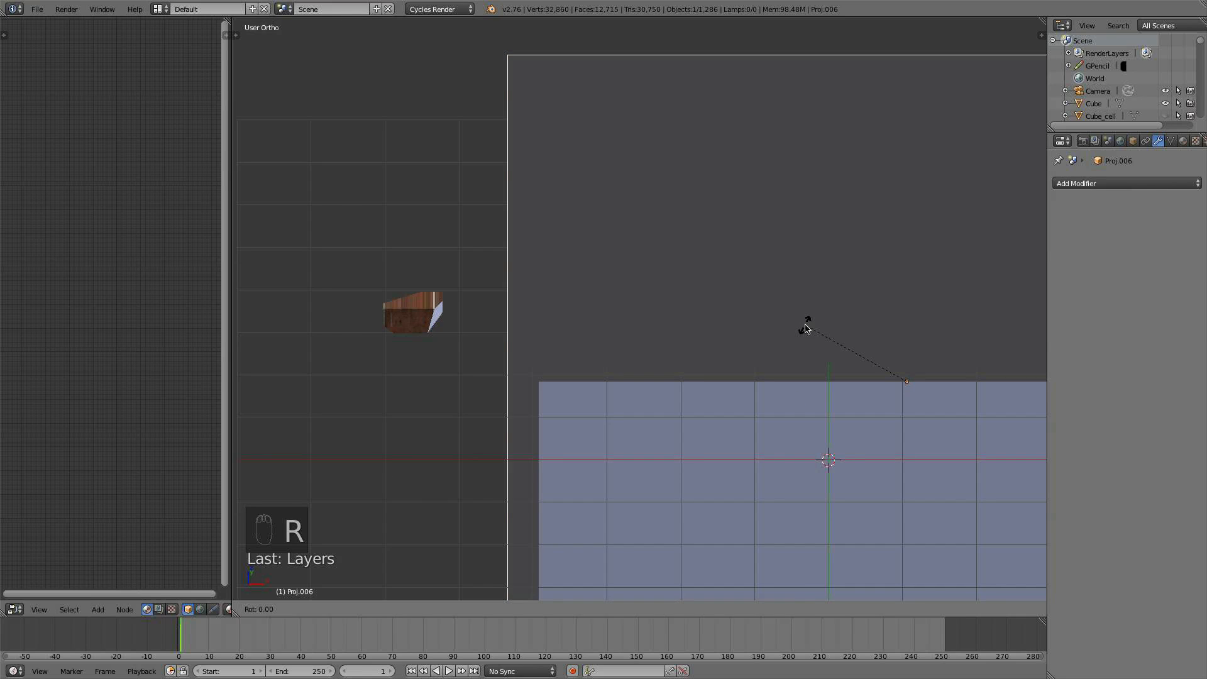
type("-90x")
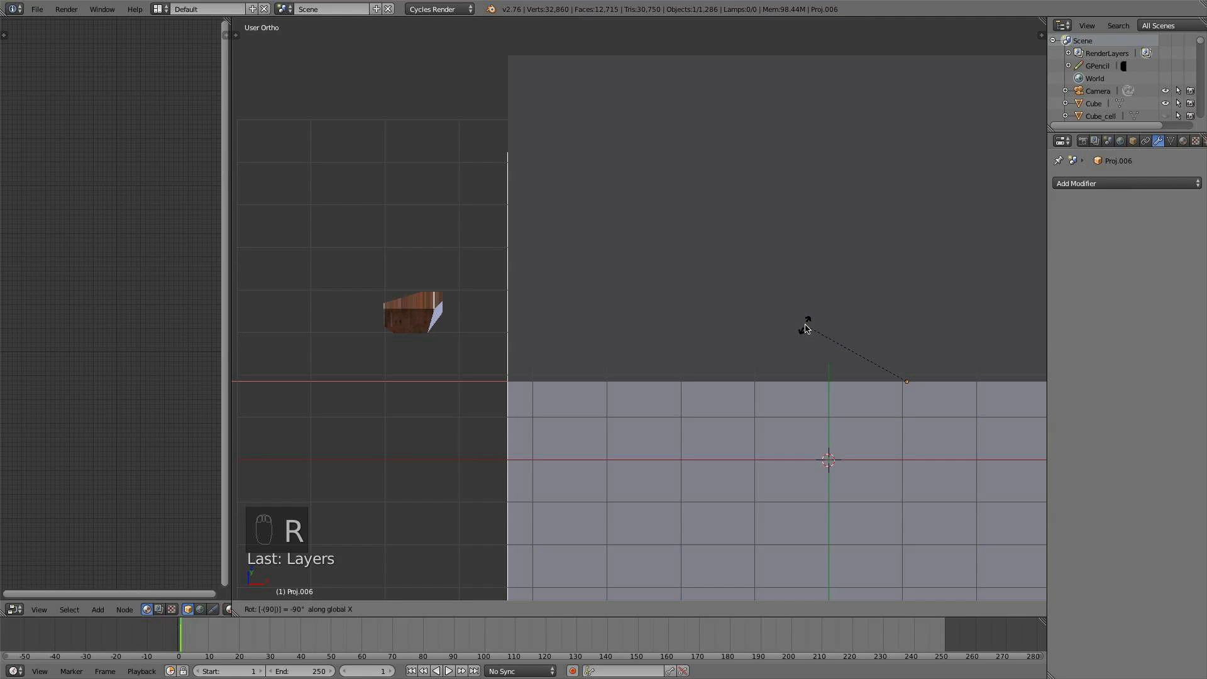
left_click(805, 328)
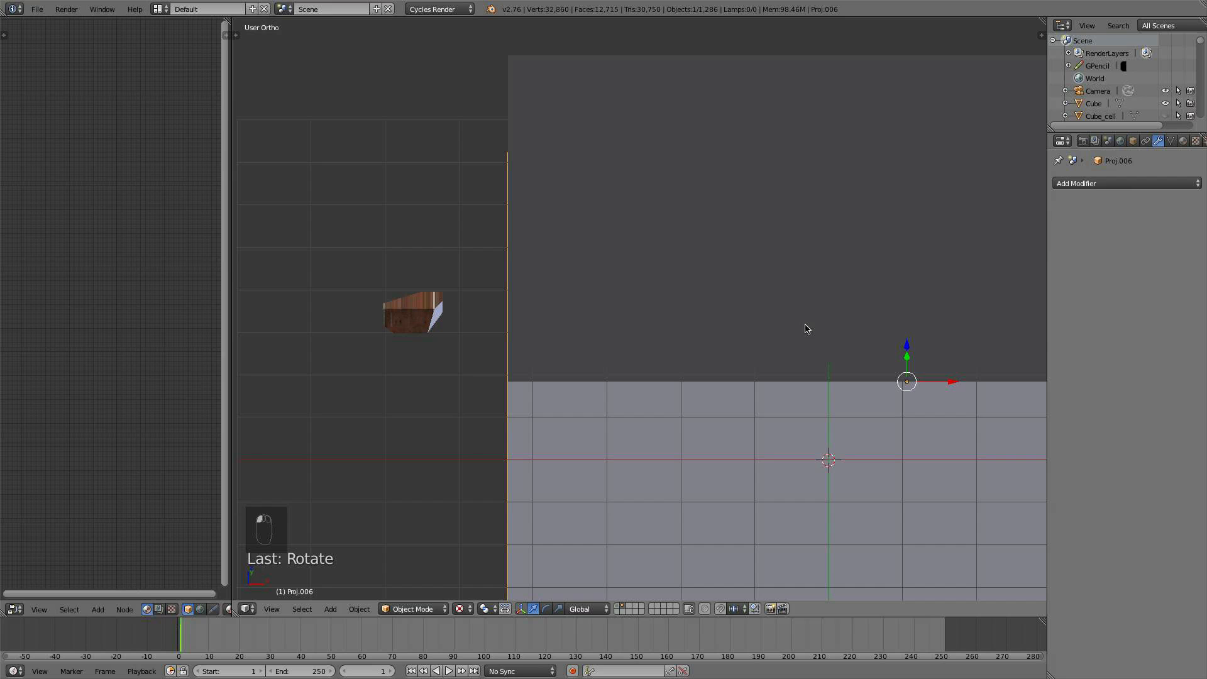
middle_click_drag(807, 329, 828, 321)
left_click_drag(853, 312, 863, 248)
key("Escape")
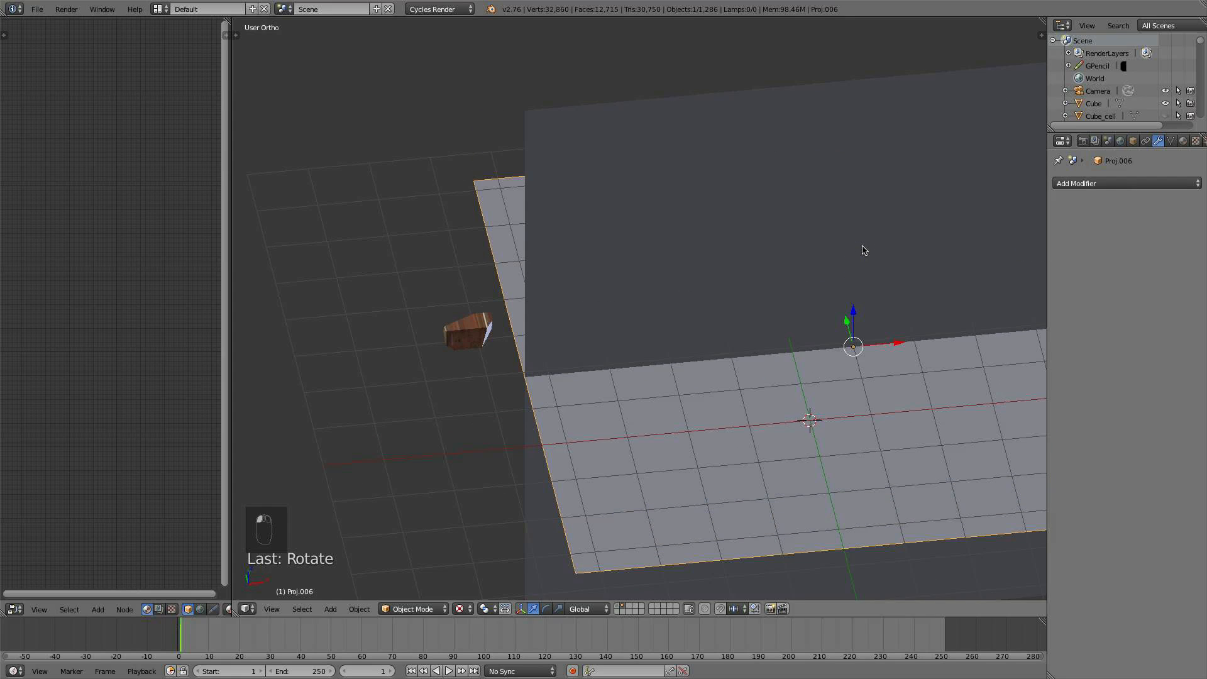
key("super+z")
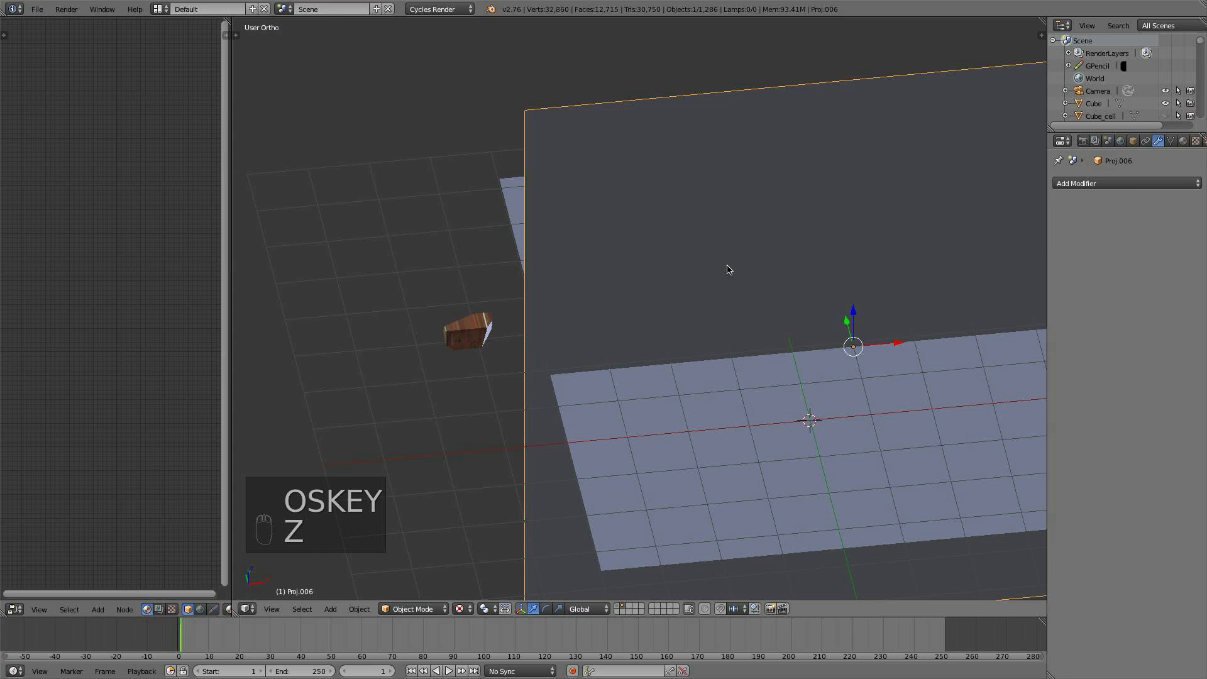
middle_click_drag(728, 269, 637, 284)
key("r")
key("r")
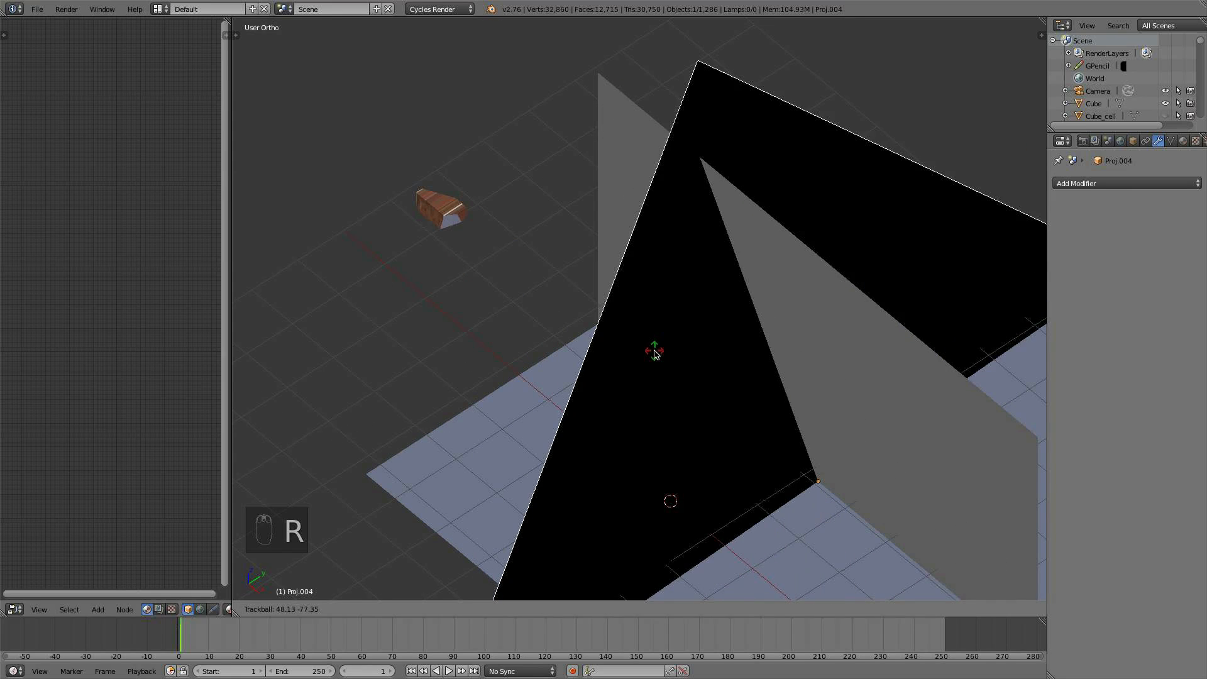
right_click(652, 303)
scroll(710, 283, "down", 1)
middle_click_drag(711, 285, 727, 278)
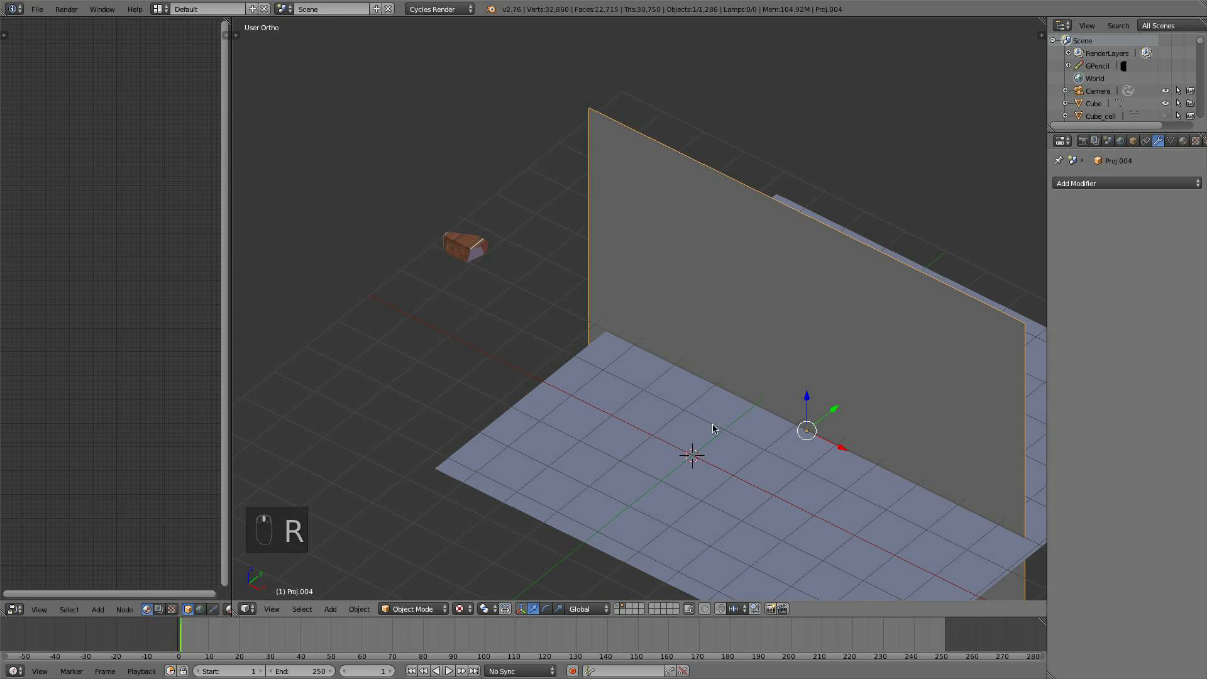
Delete the duplicate projector plane Proj.006
right_click(464, 235)
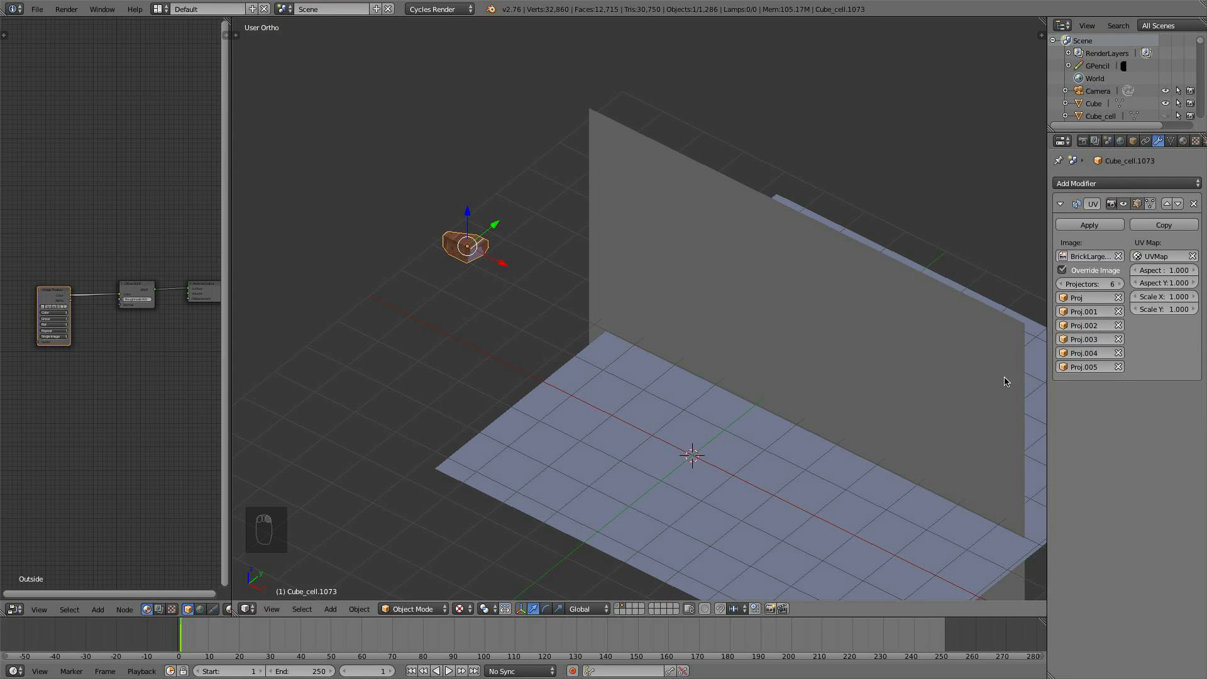
right_click(809, 342)
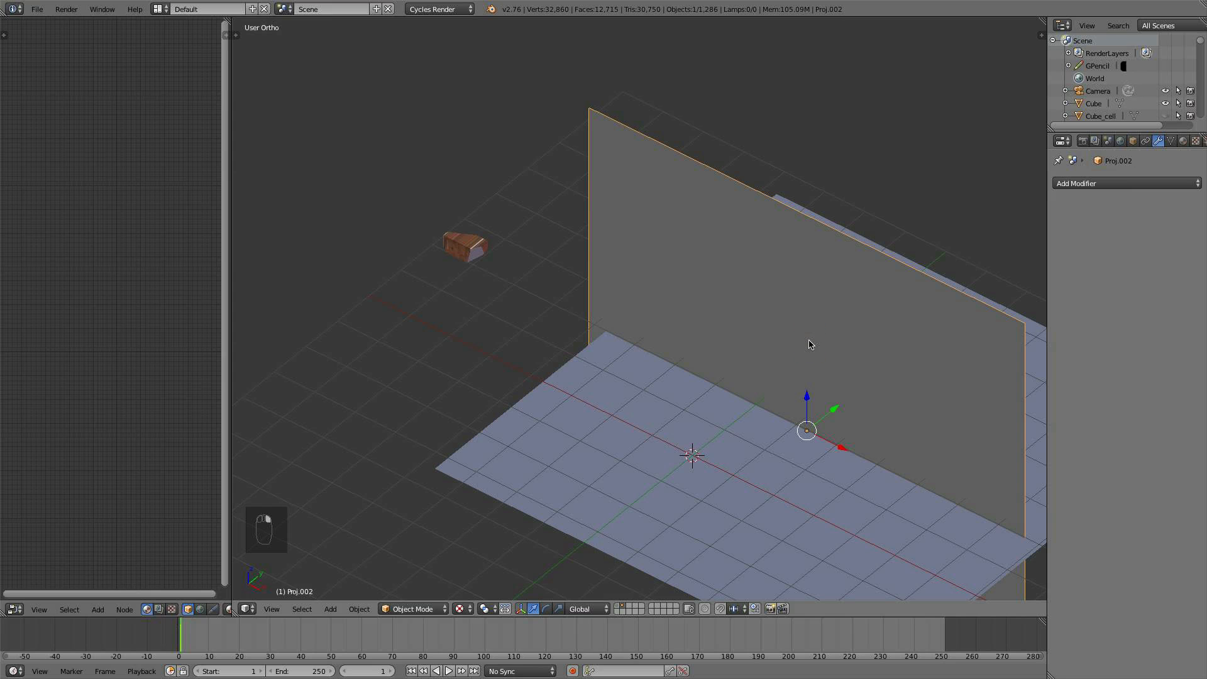
key("x")
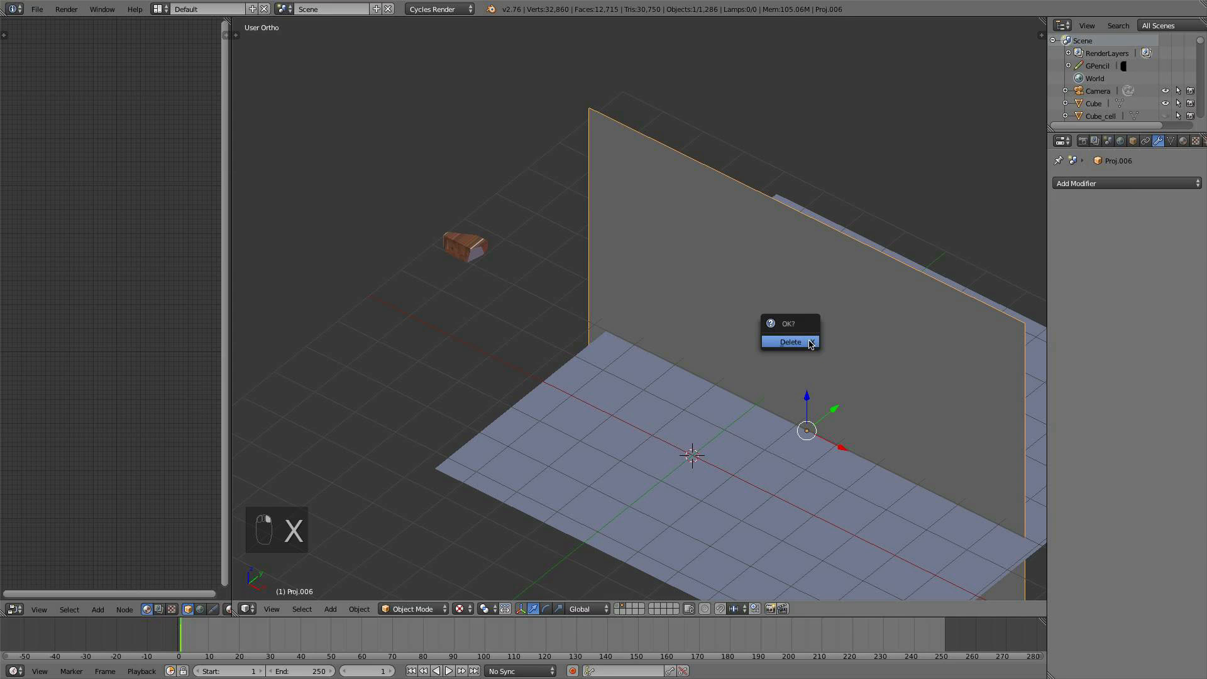
left_click(809, 345)
Rotate the Proj.004 projector plane -90° about the X axis
right_click(812, 339)
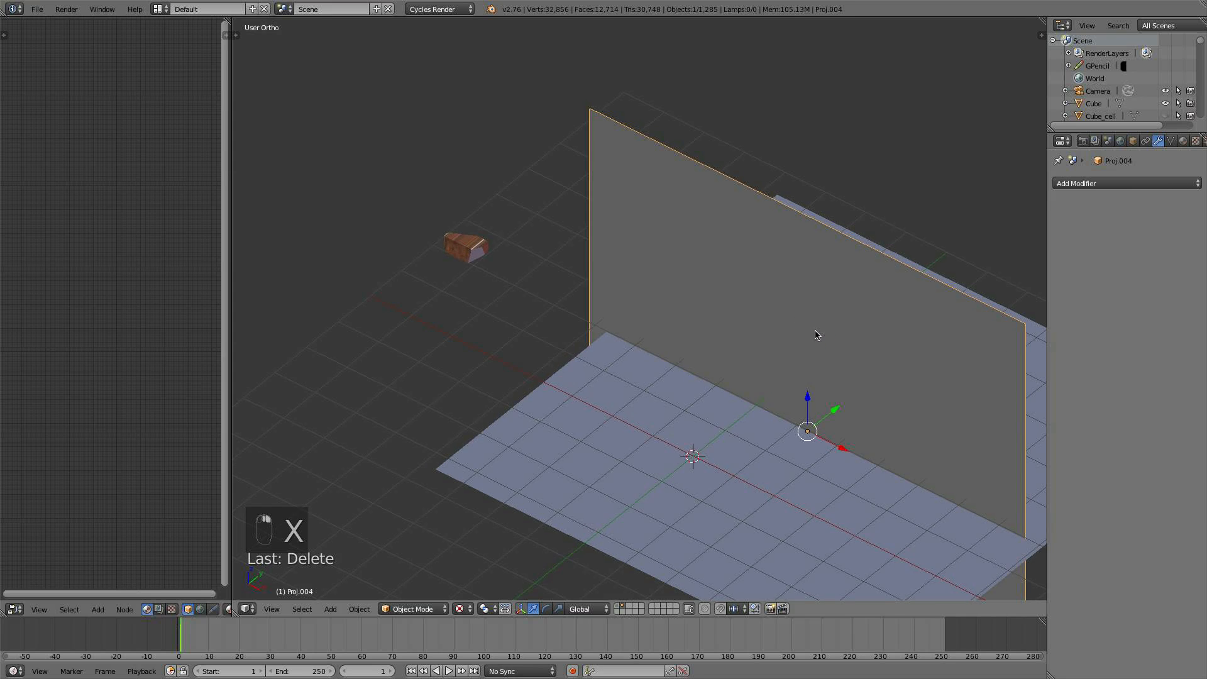
middle_click_drag(817, 333, 784, 334)
type("r90")
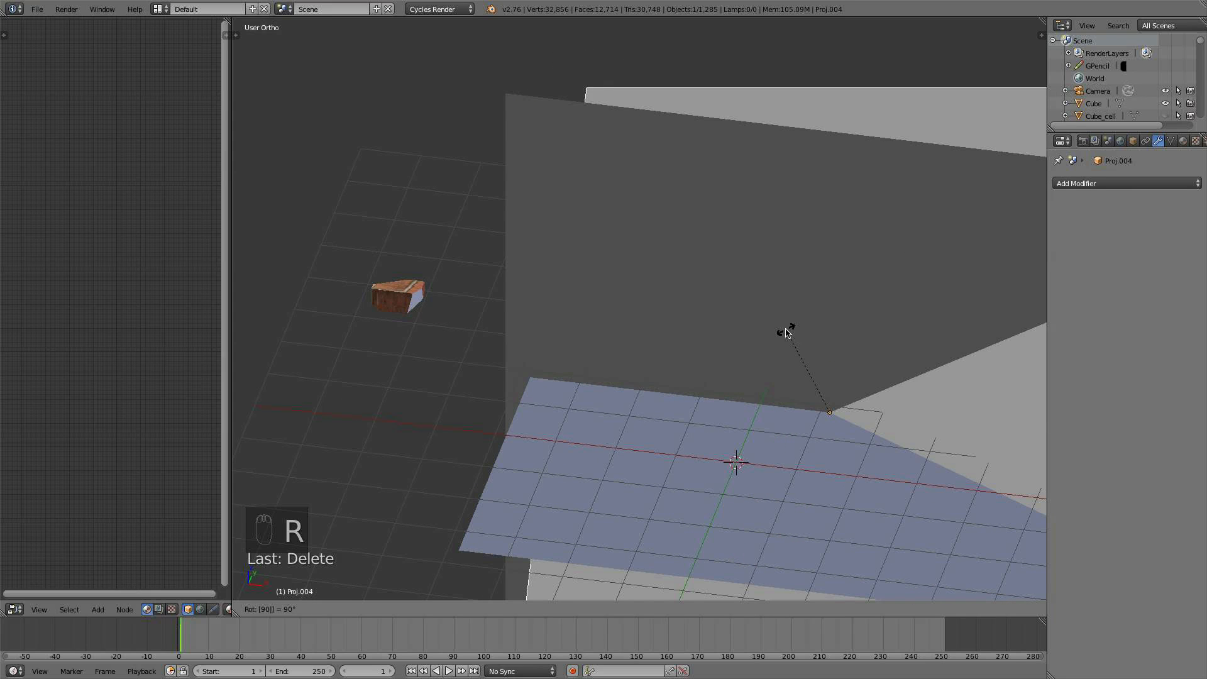
key("Escape")
type("r")
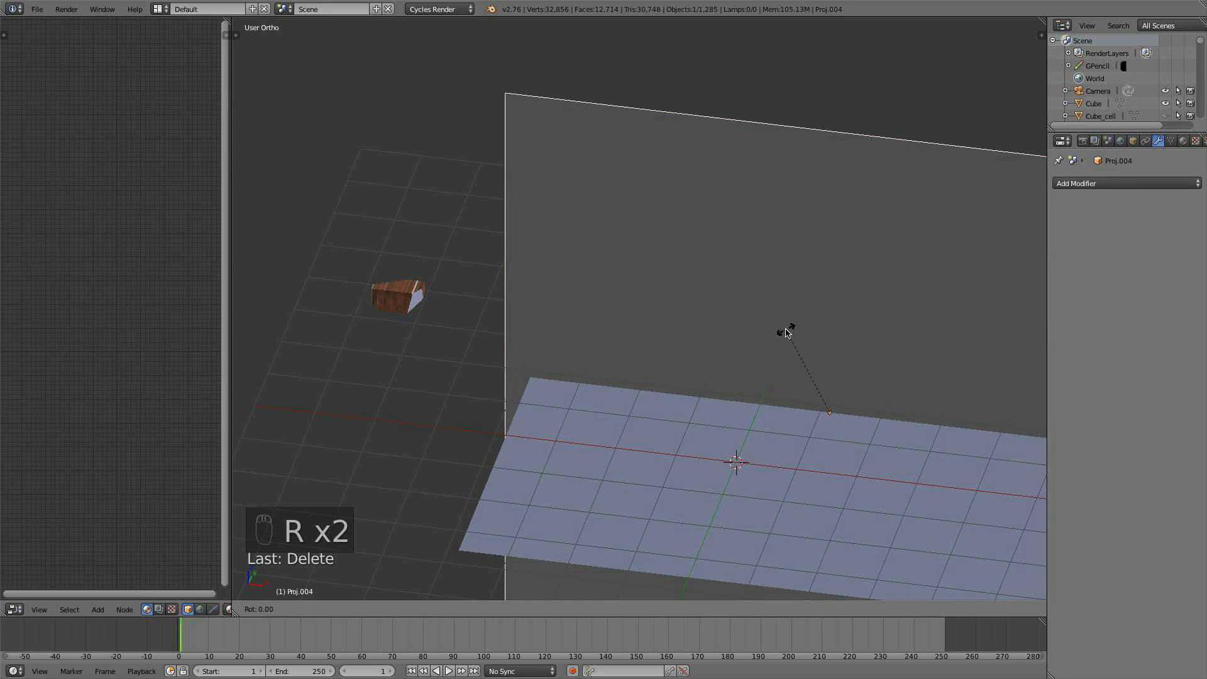
type("-90")
key("Return")
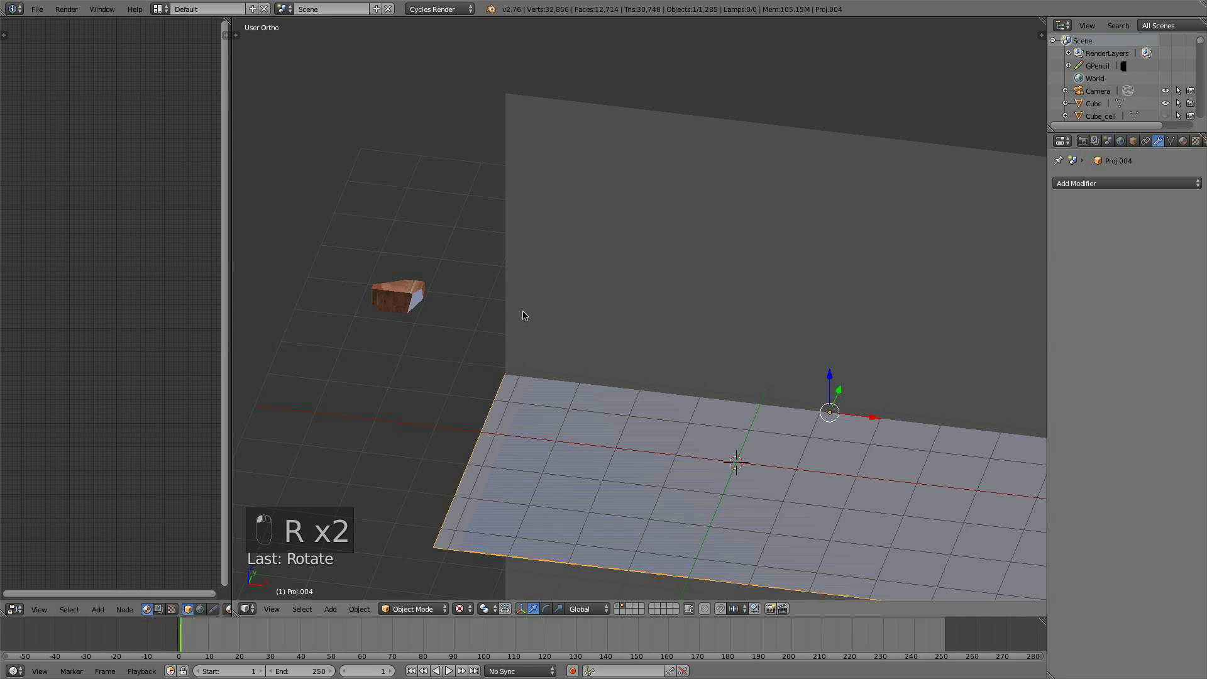
Move the Proj.004 plane slightly along the global X axis to shift the texture on the brick cell
scroll(450, 310, "up", 3)
middle_click_drag(450, 310, 689, 270, "shift")
scroll(688, 270, "up", 1)
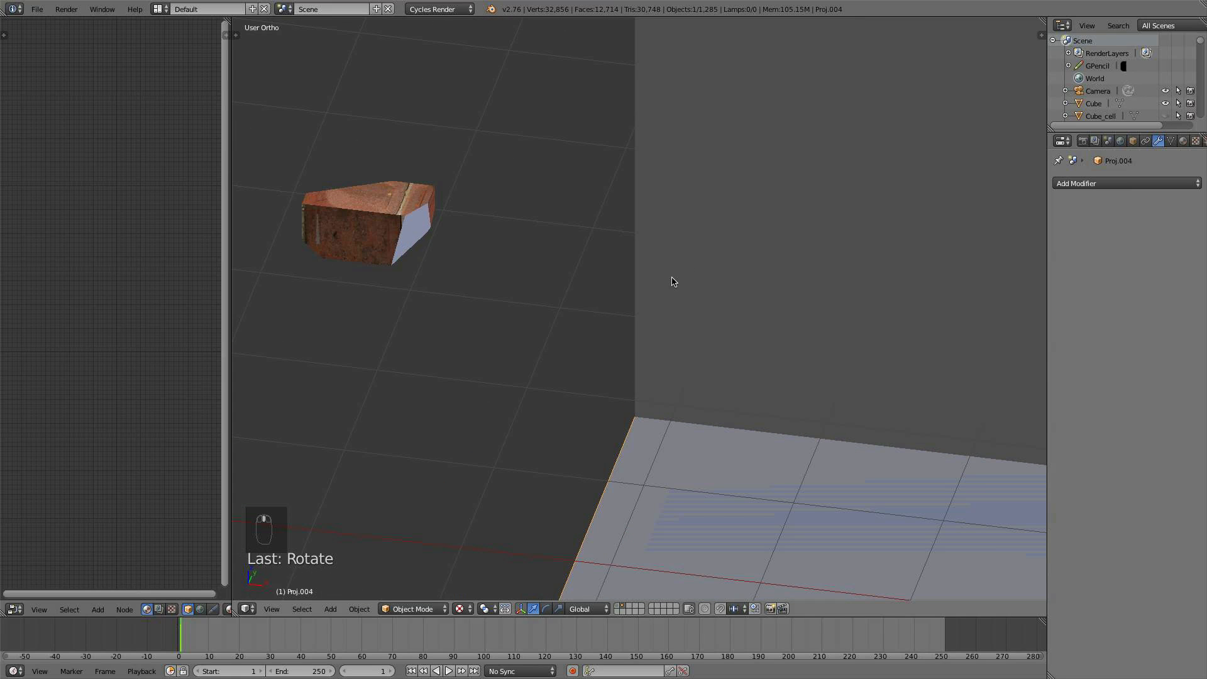
key("g")
key("x")
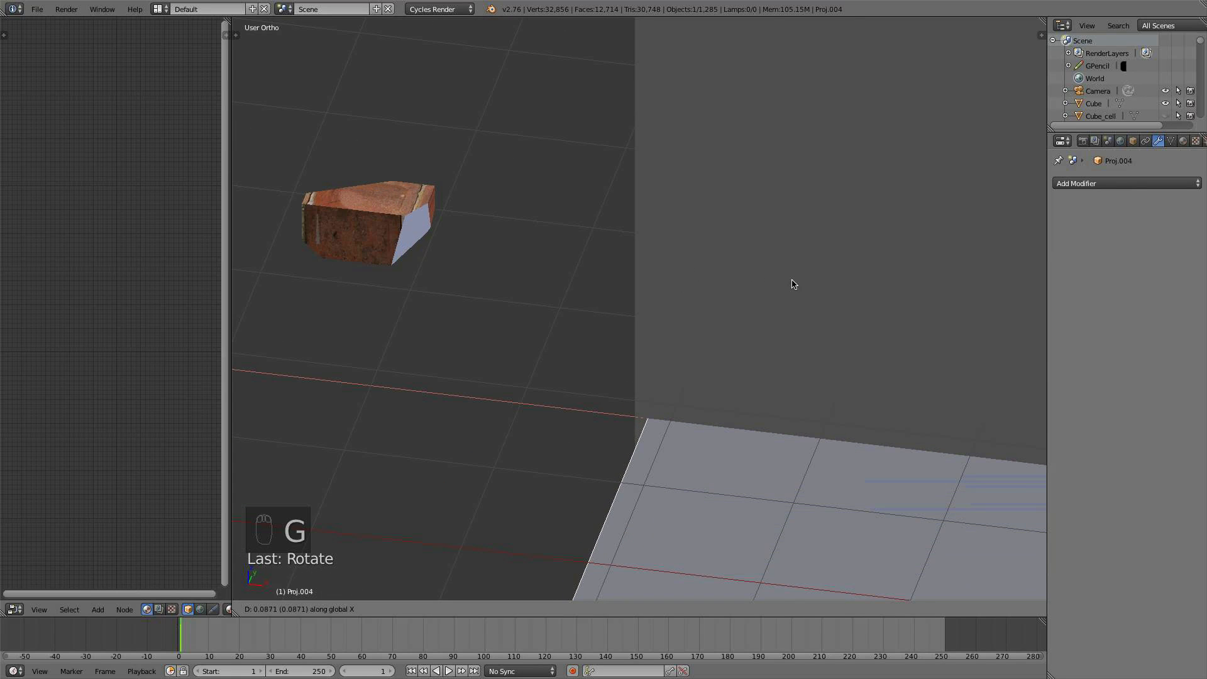
left_click(763, 279)
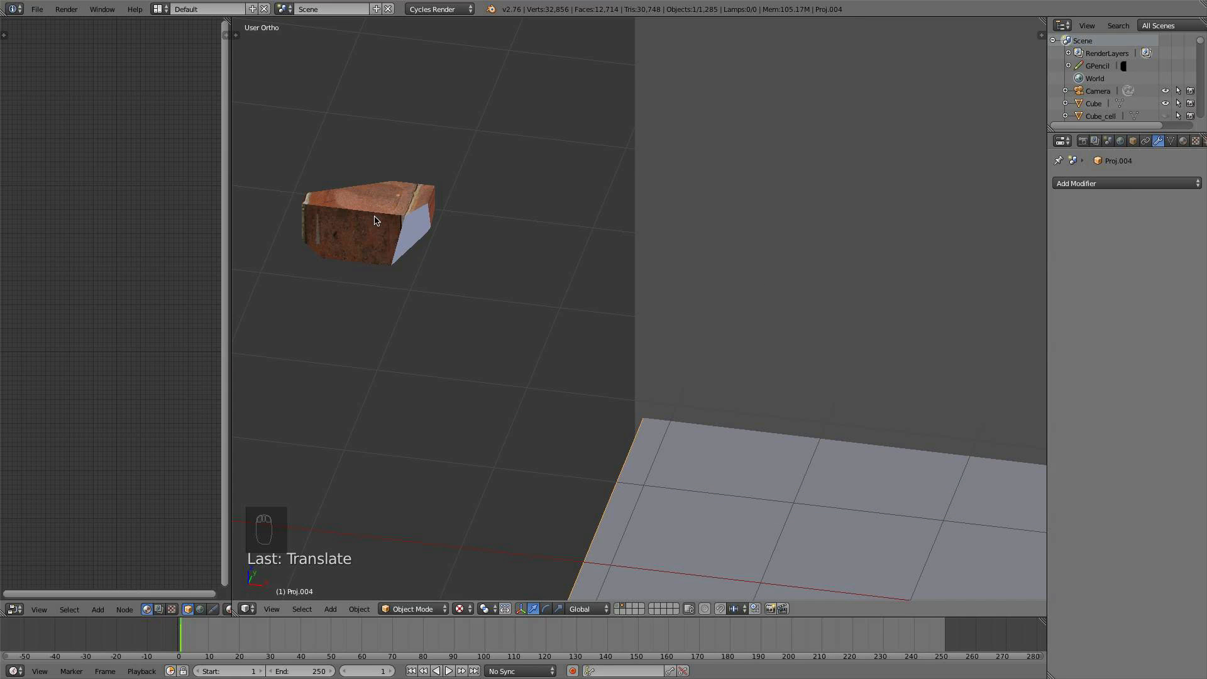
Rotate the Proj.003 projector plane 180° about the vertical axis in the top view
scroll(650, 242, "down", 3)
middle_click_drag(660, 245, 740, 344)
right_click(826, 253)
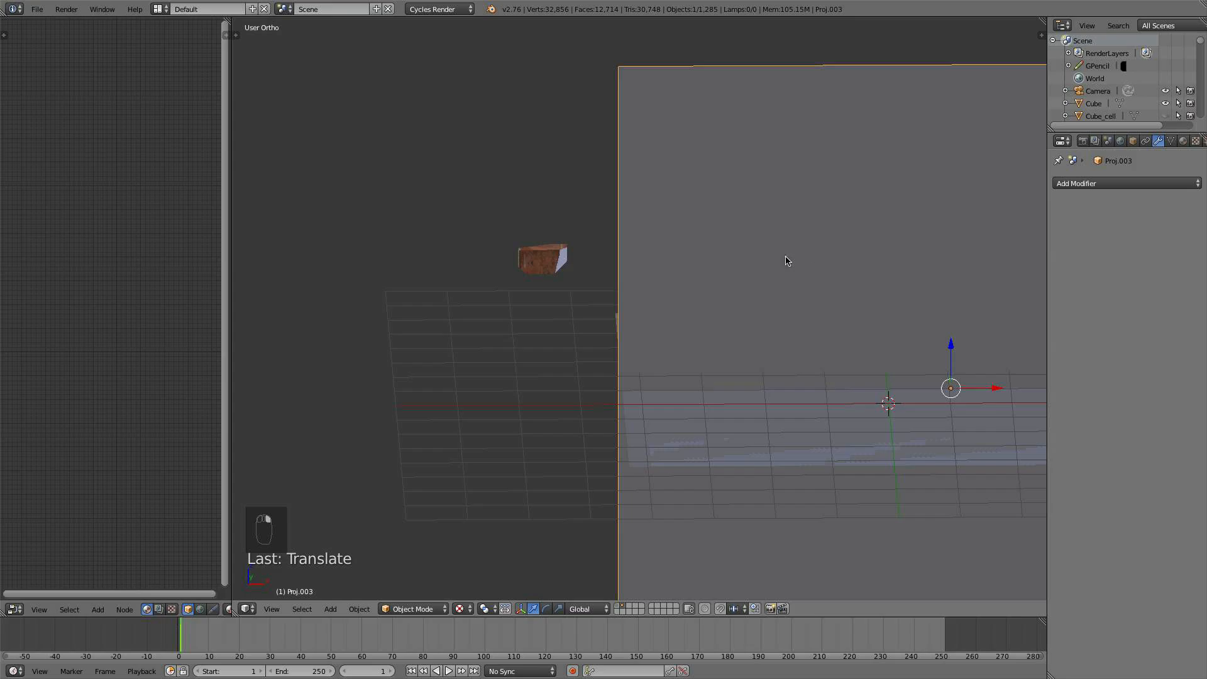
middle_click_drag(787, 260, 643, 217)
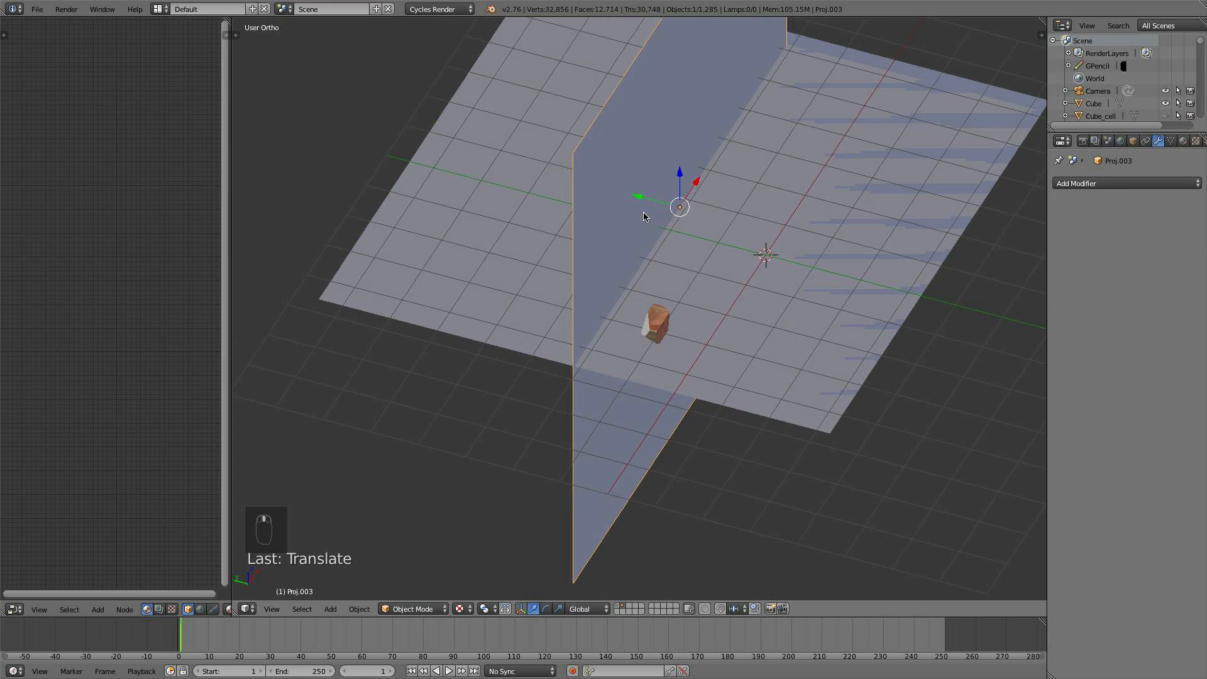
key("KP_7")
middle_click_drag(790, 289, 698, 284, "shift")
type("r180")
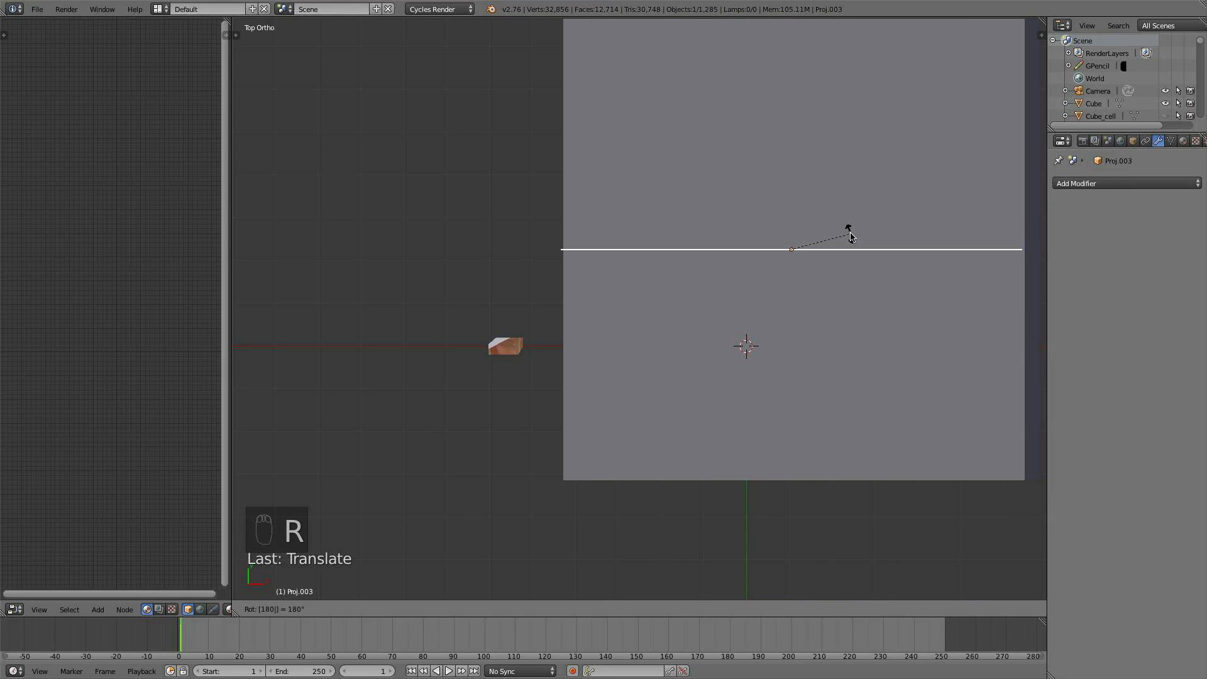
left_click(850, 236)
Move the Proj.003 plane slightly along the global X axis to shift the texture on the brick cell
scroll(399, 339, "up", 5)
middle_click_drag(399, 339, 535, 338)
key("g")
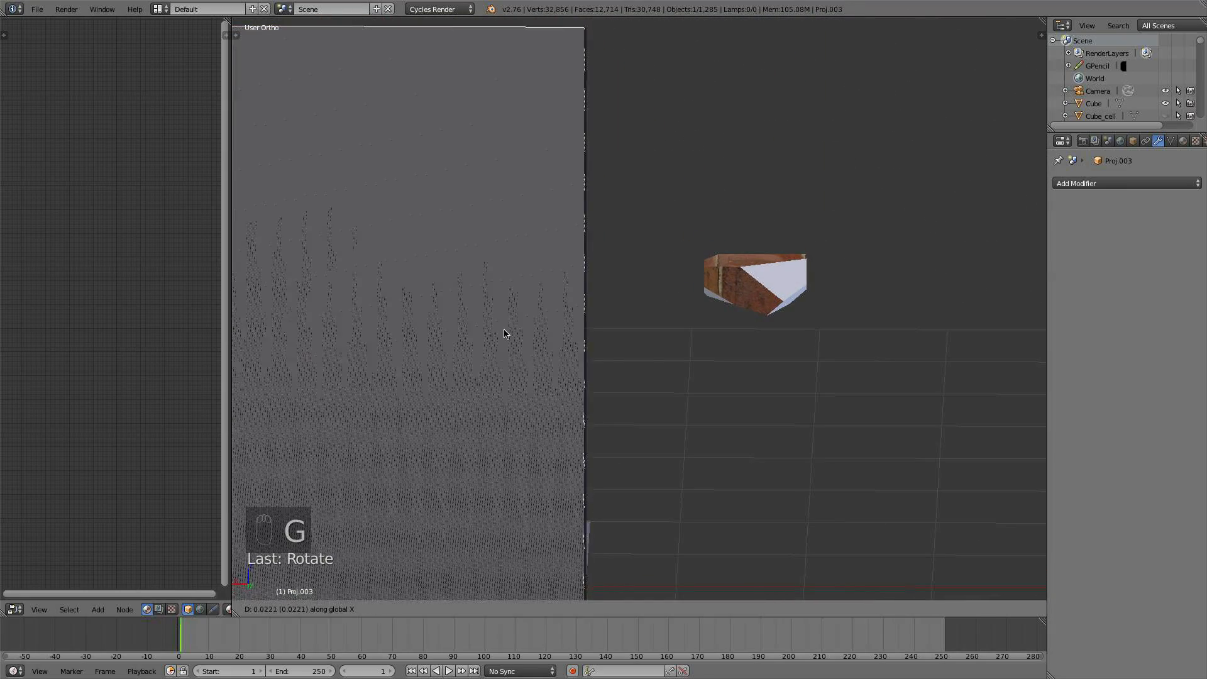
left_click(484, 325)
middle_click_drag(484, 325, 828, 328)
Rotate the Proj.002 projector plane 90° about the Z axis so it stands perpendicular to the other vertical planes
right_click(829, 328)
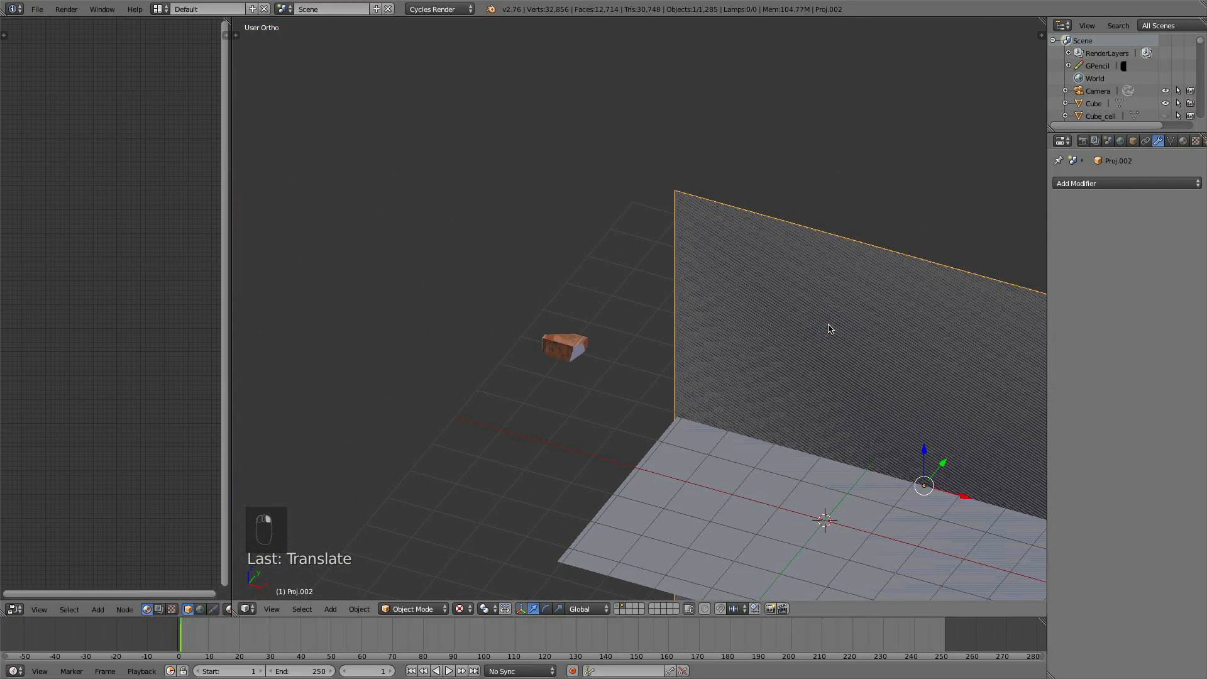
scroll(828, 325, "up", 5)
middle_click_drag(829, 325, 698, 249)
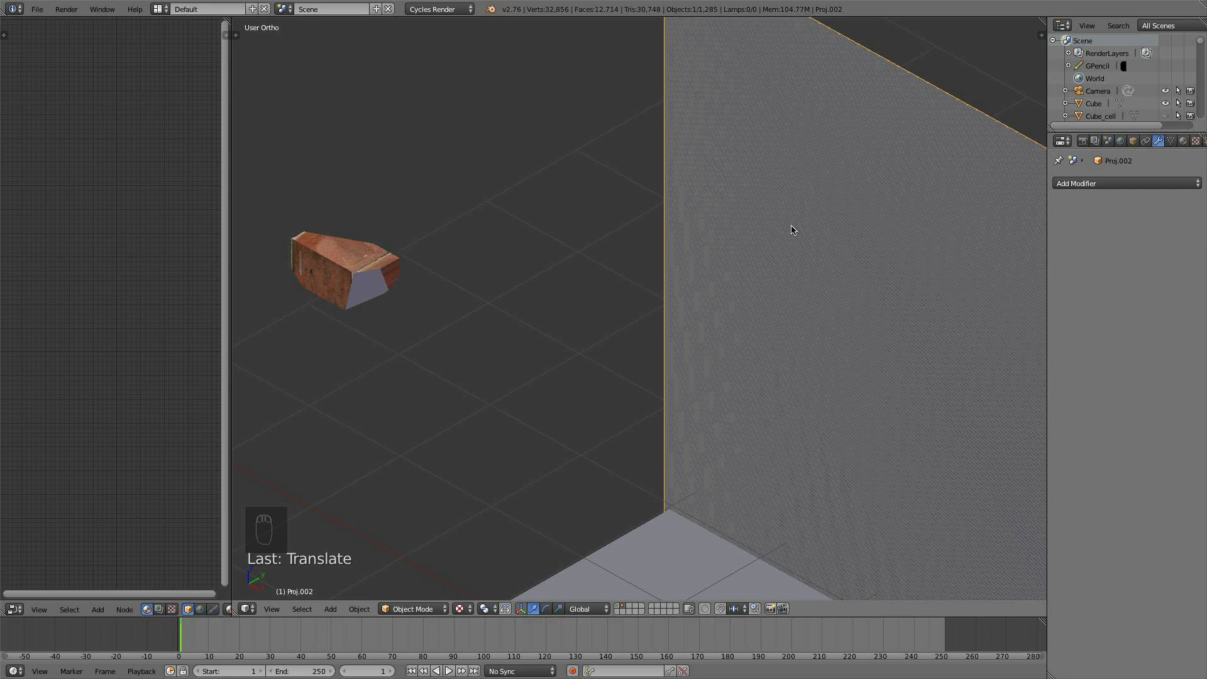
scroll(749, 278, "down", 4)
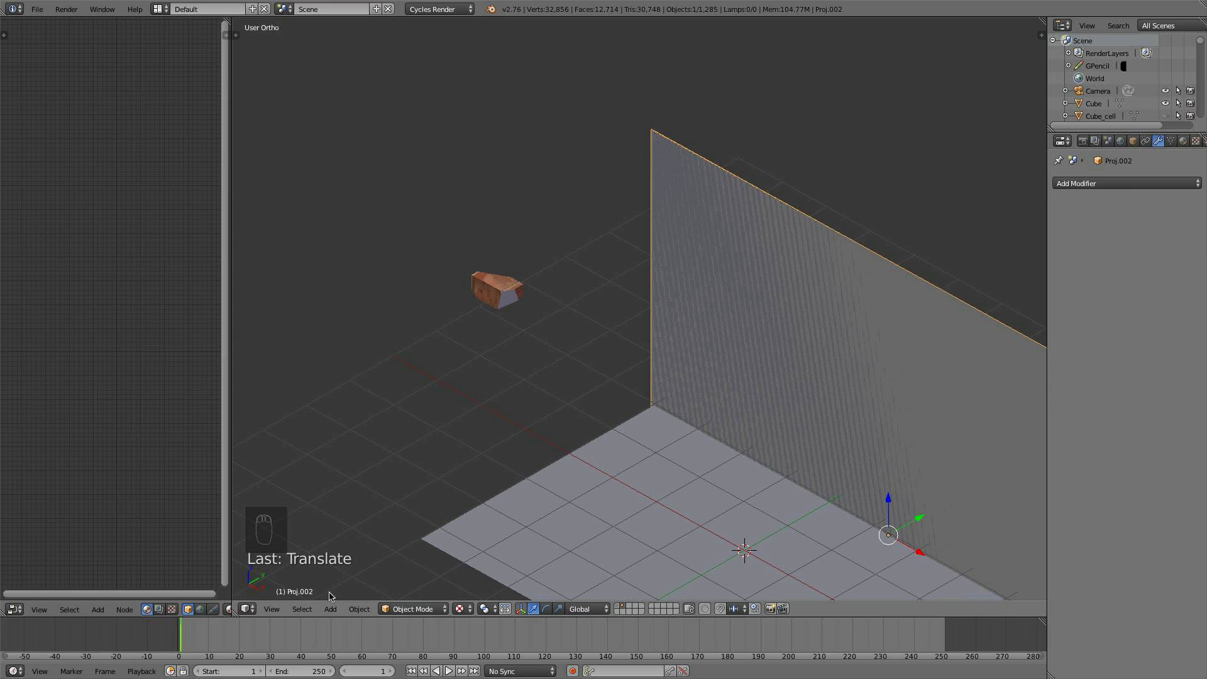
scroll(822, 291, "up", 3)
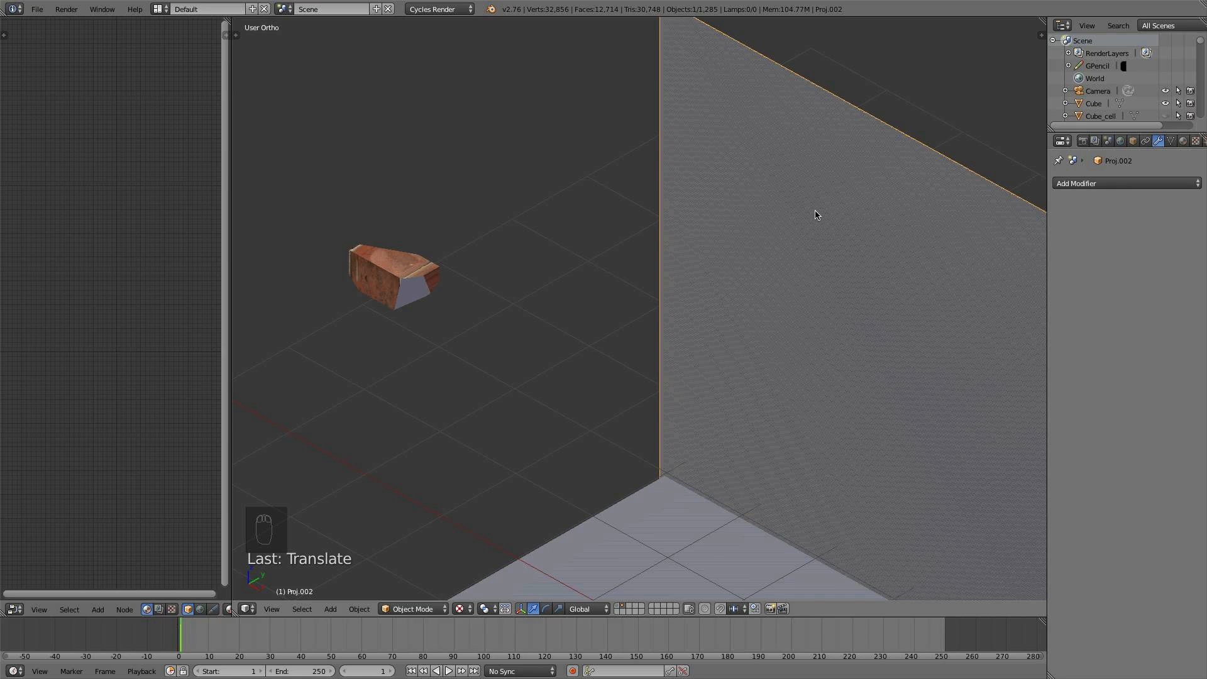
scroll(816, 215, "down", 1)
type("r90")
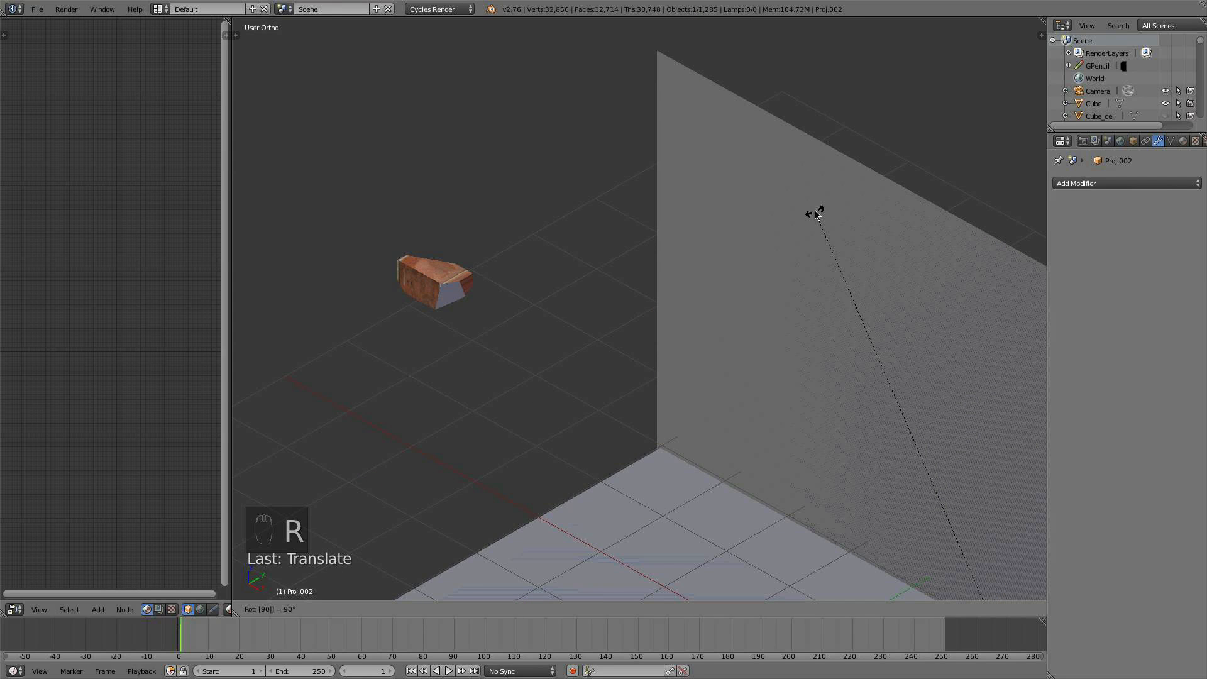
left_click(815, 215)
scroll(272, 281, "up", 3)
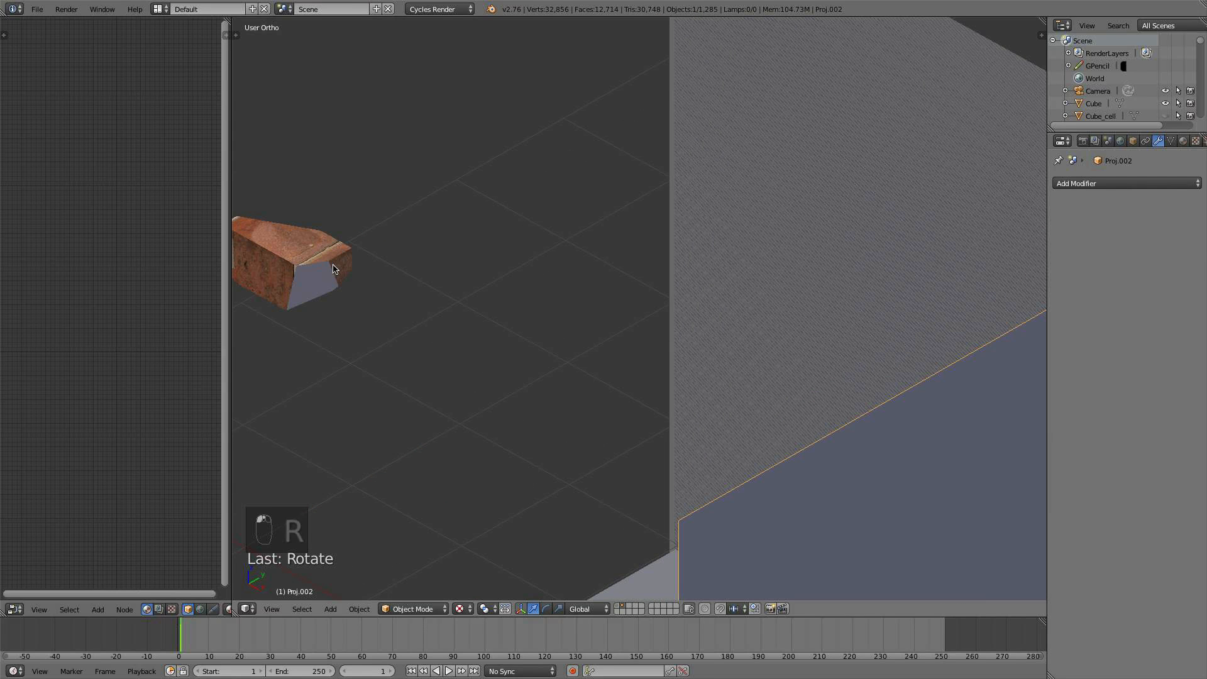
Try rotating the Proj.003 projector plane -90° about the global Z axis
scroll(355, 268, "down", 2)
right_click(787, 235)
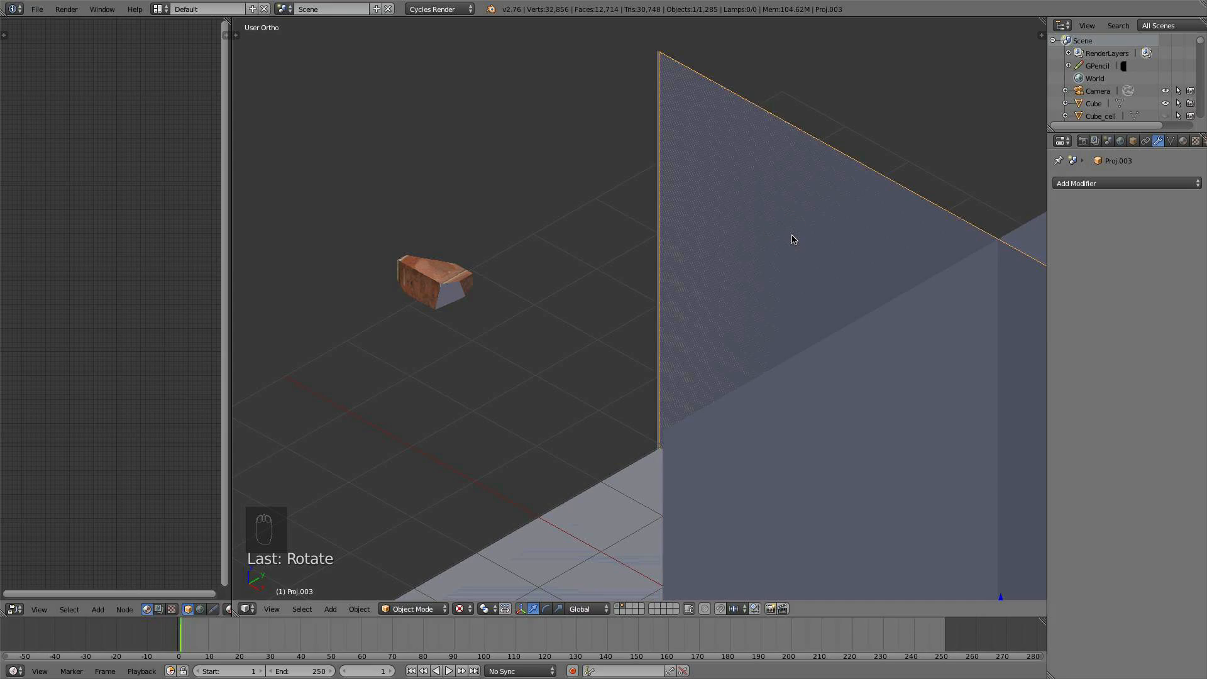
key("g")
right_click(678, 271)
middle_click_drag(479, 298, 624, 307)
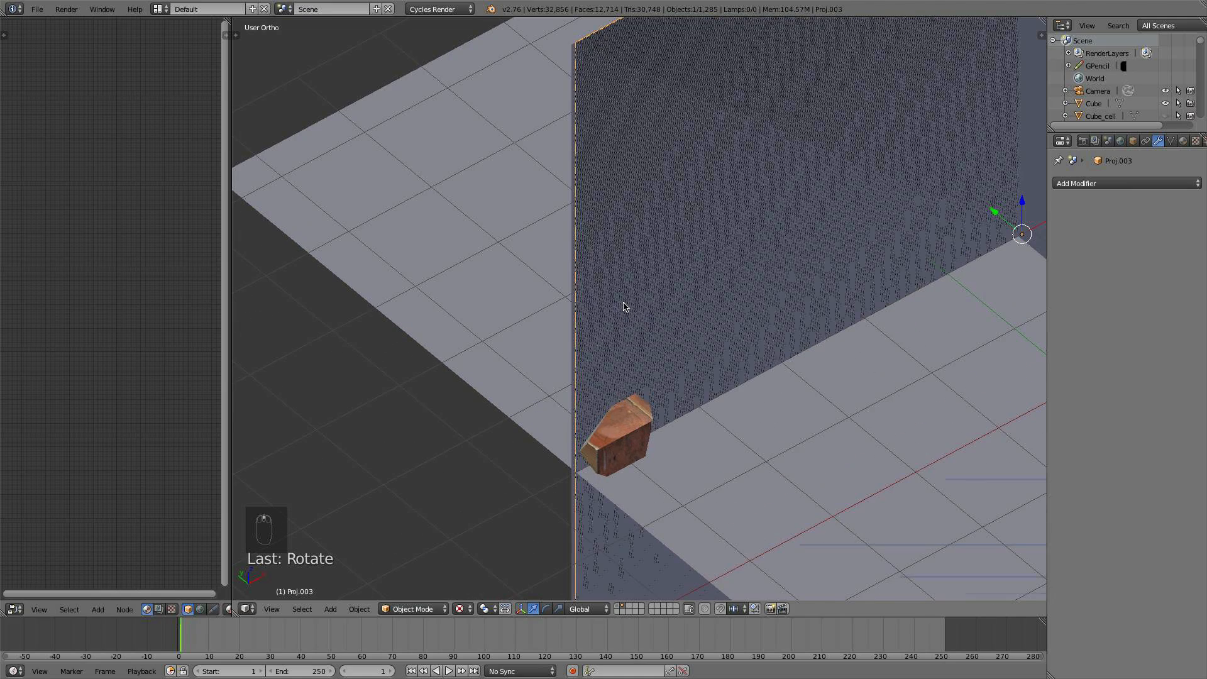
type("r-90")
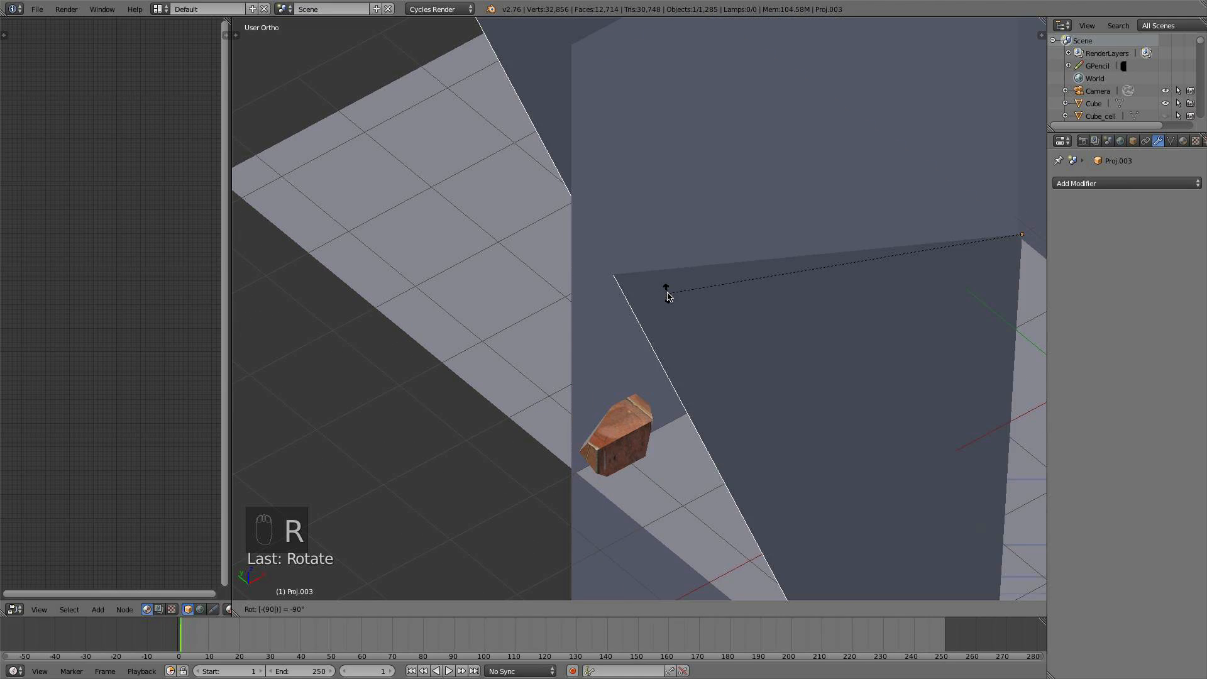
type("z")
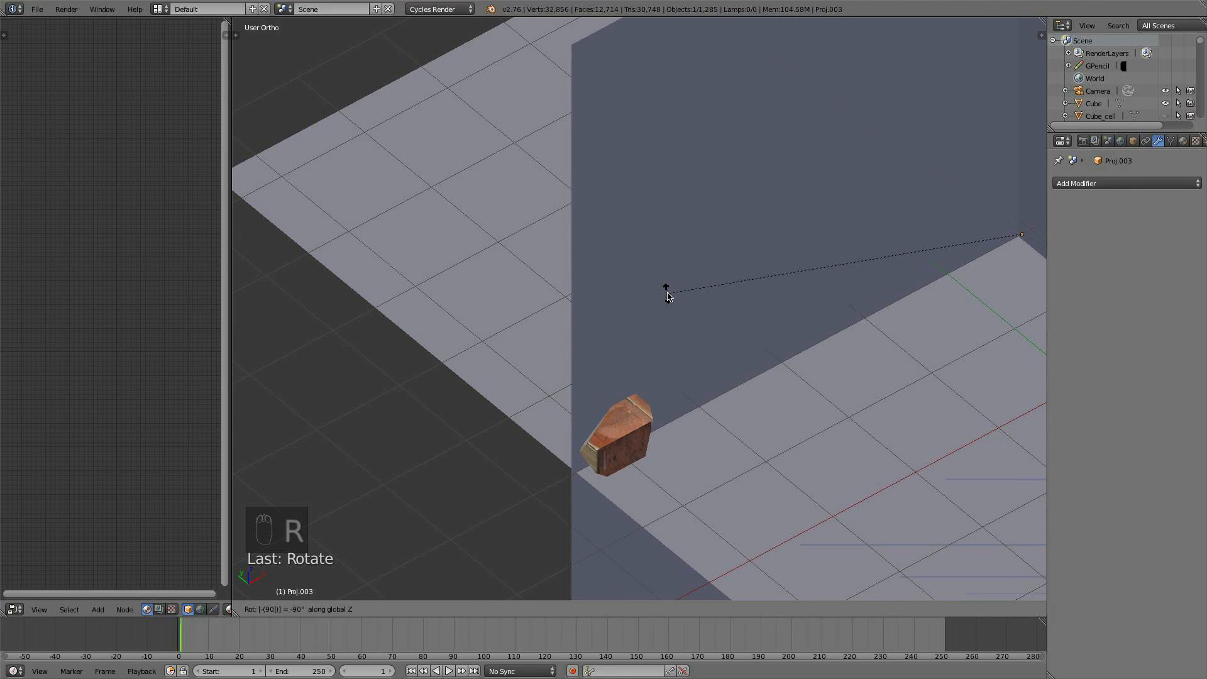
left_click(668, 293)
Rotate the Proj.002 projector plane 180° in the top view so it faces the opposite way
scroll(667, 293, "down", 4)
middle_click_drag(668, 293, 621, 300)
scroll(752, 264, "up", 2)
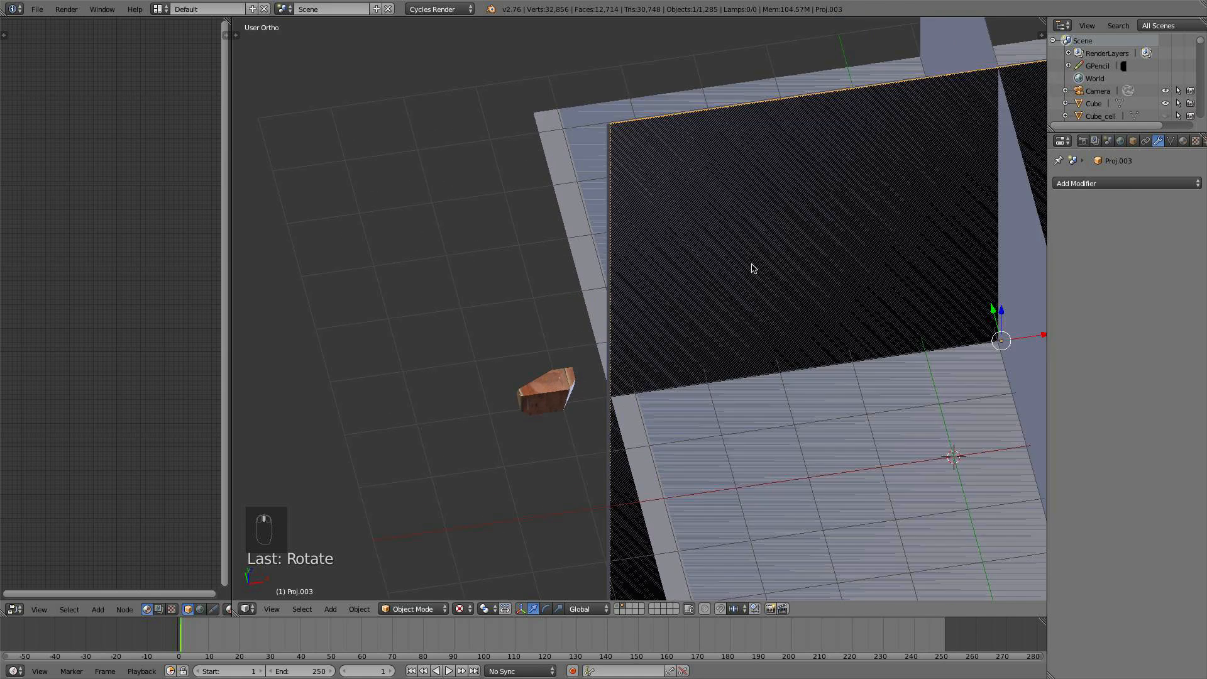
scroll(753, 268, "up", 1)
scroll(753, 269, "down", 3)
right_click(905, 315)
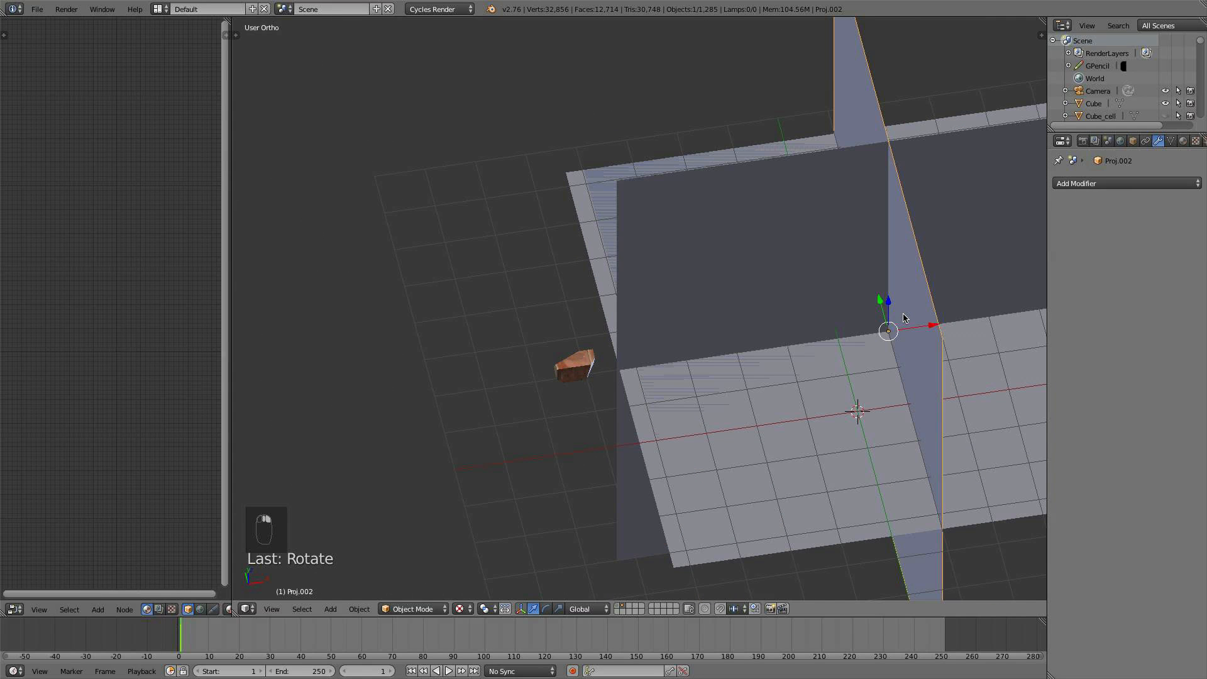
key("KP_7")
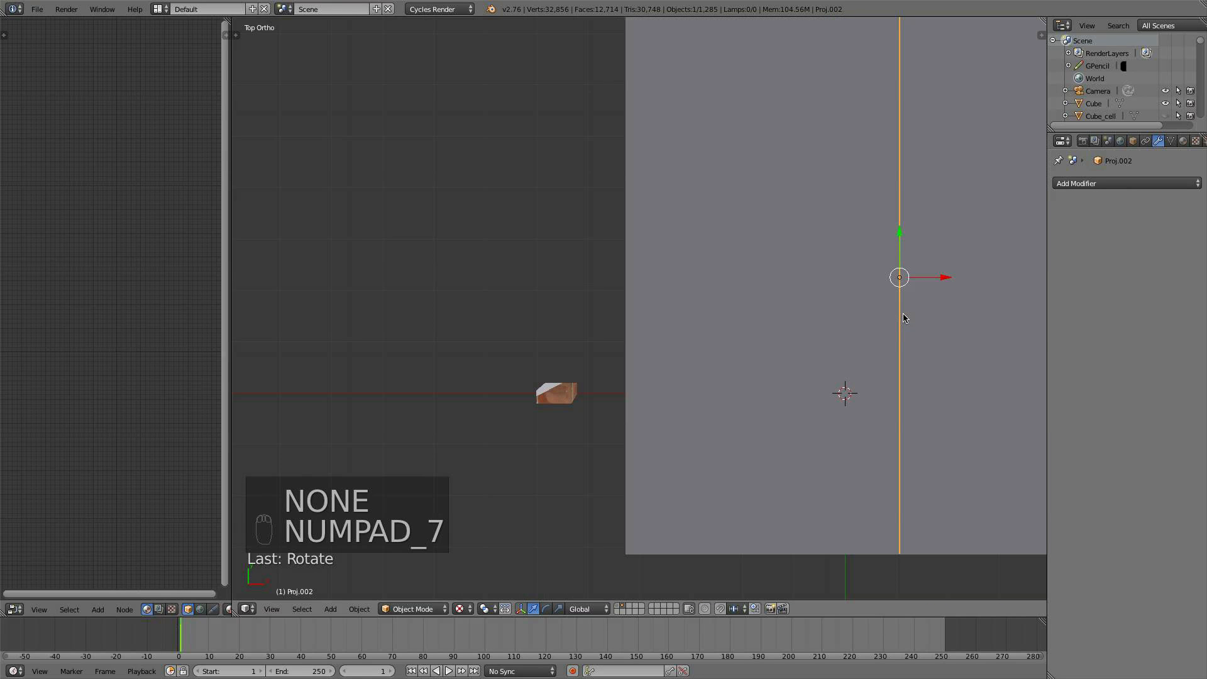
key("r")
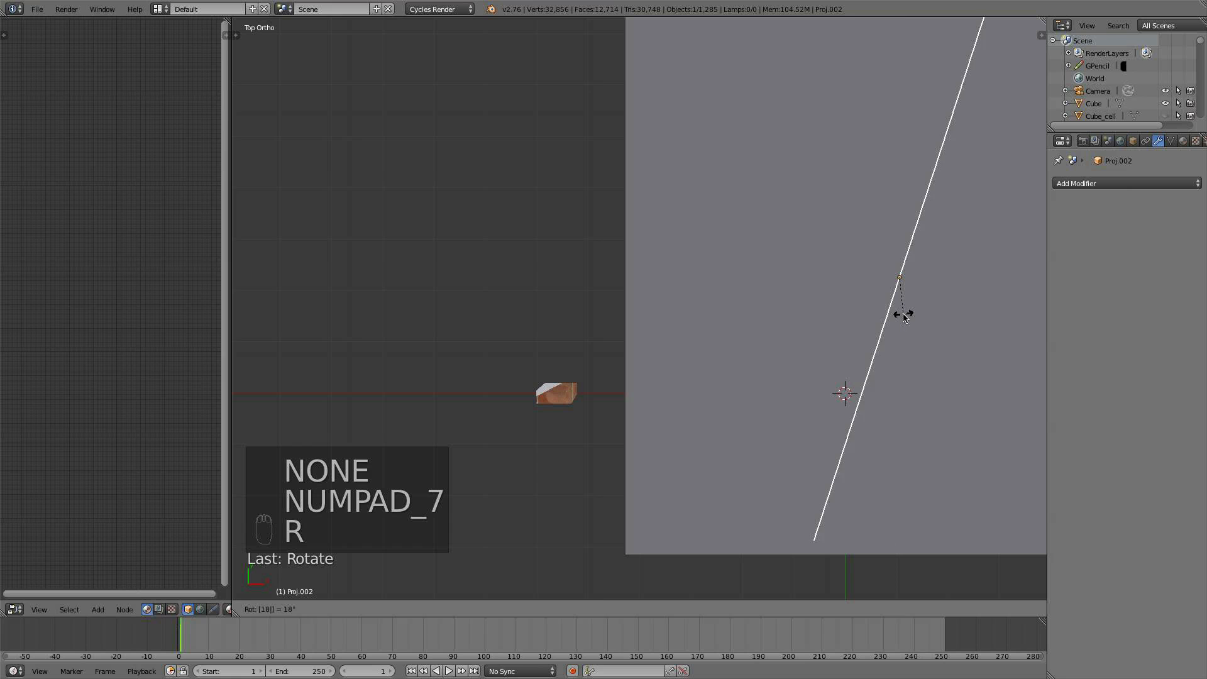
left_click(903, 316)
middle_click_drag(897, 304, 822, 266)
scroll(761, 322, "up", 2)
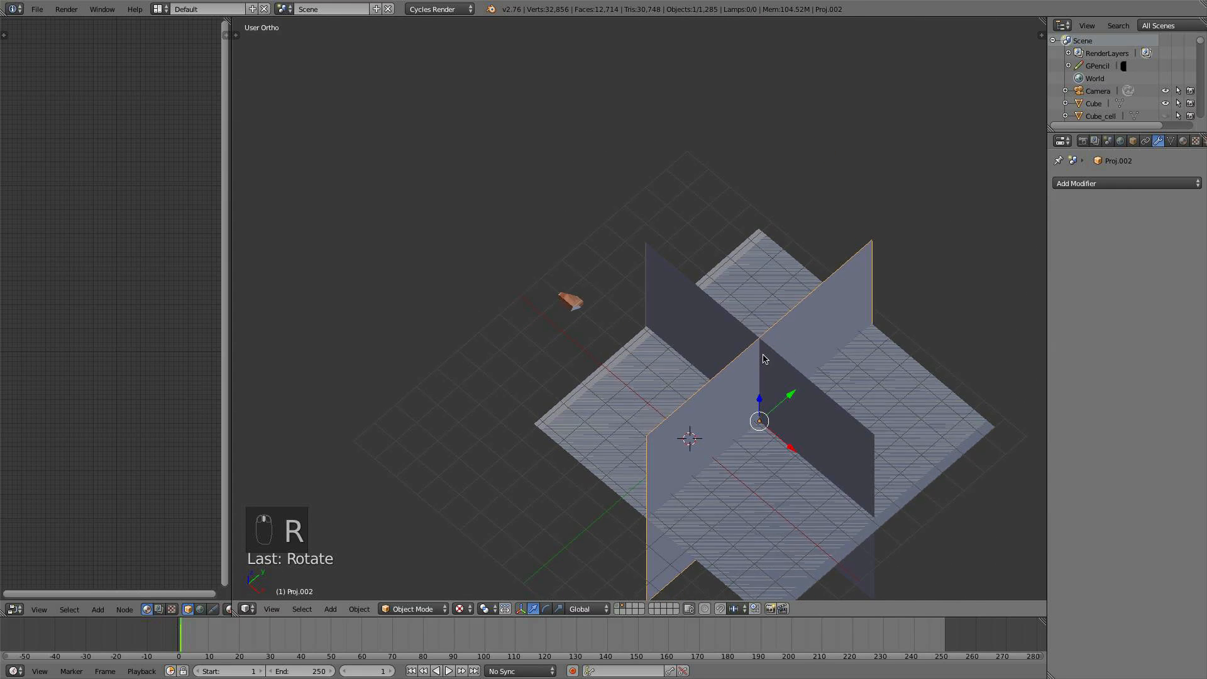
Hide the Proj.002, Proj.005 and Proj.004 projector planes
key("g")
right_click(720, 393)
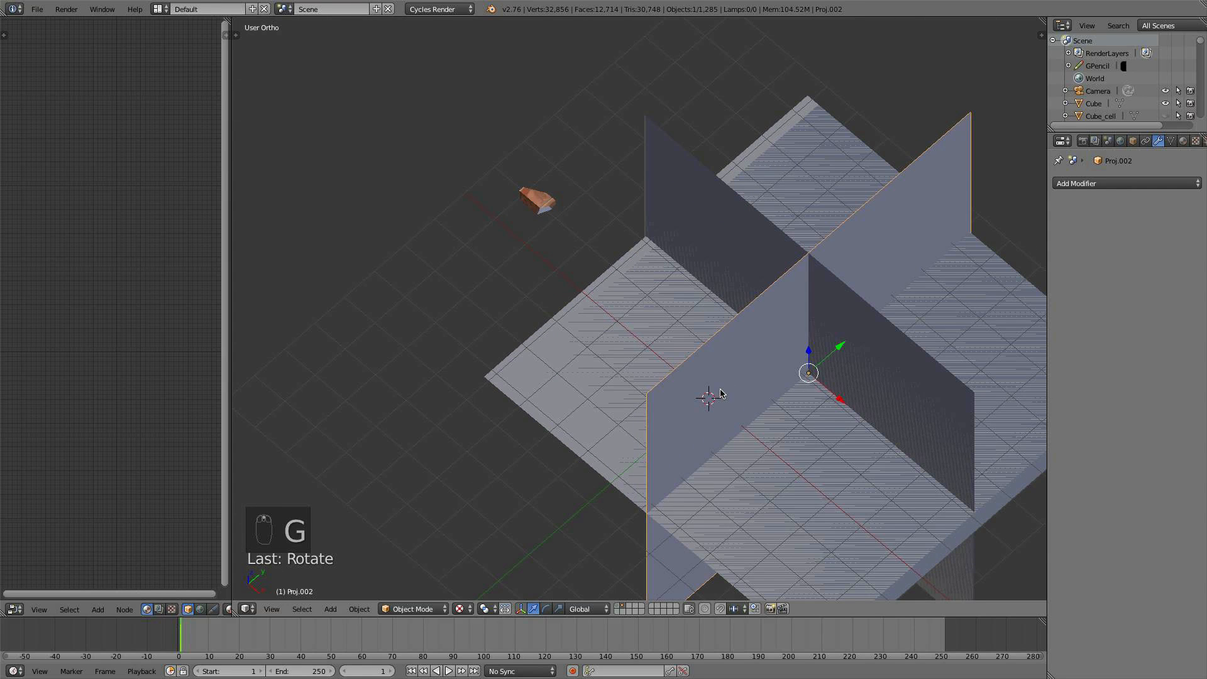
key("h")
scroll(641, 417, "up", 2)
right_click(538, 387)
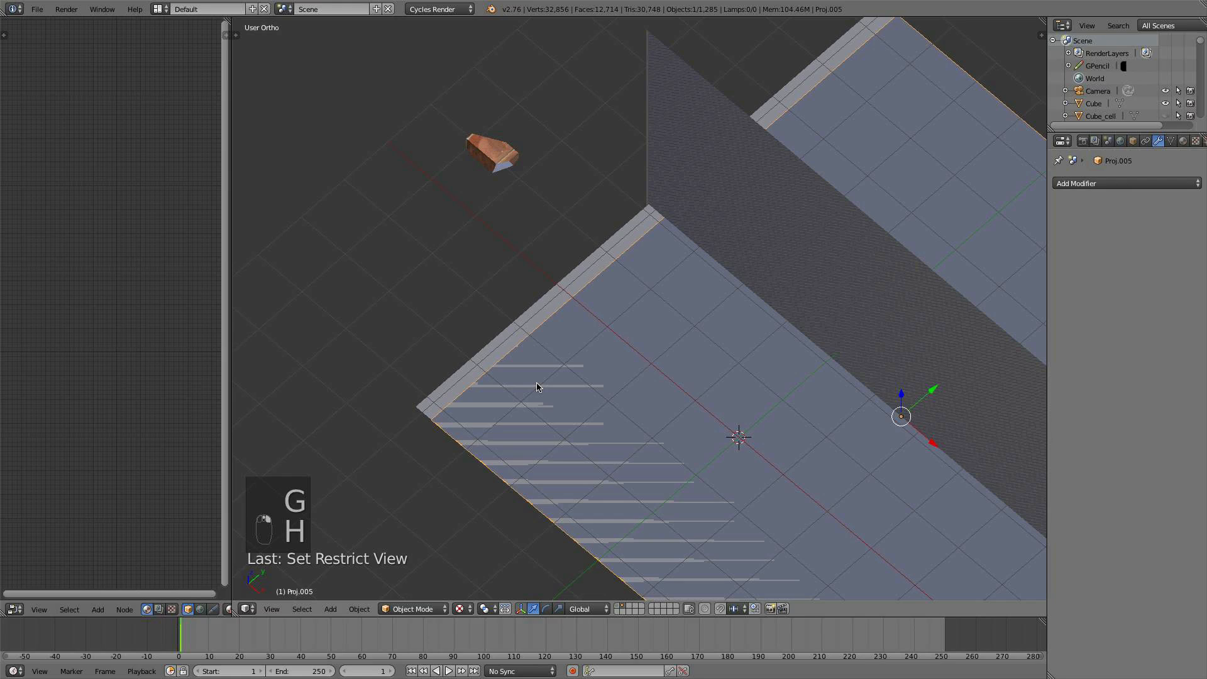
key("h")
right_click(537, 382)
key("h")
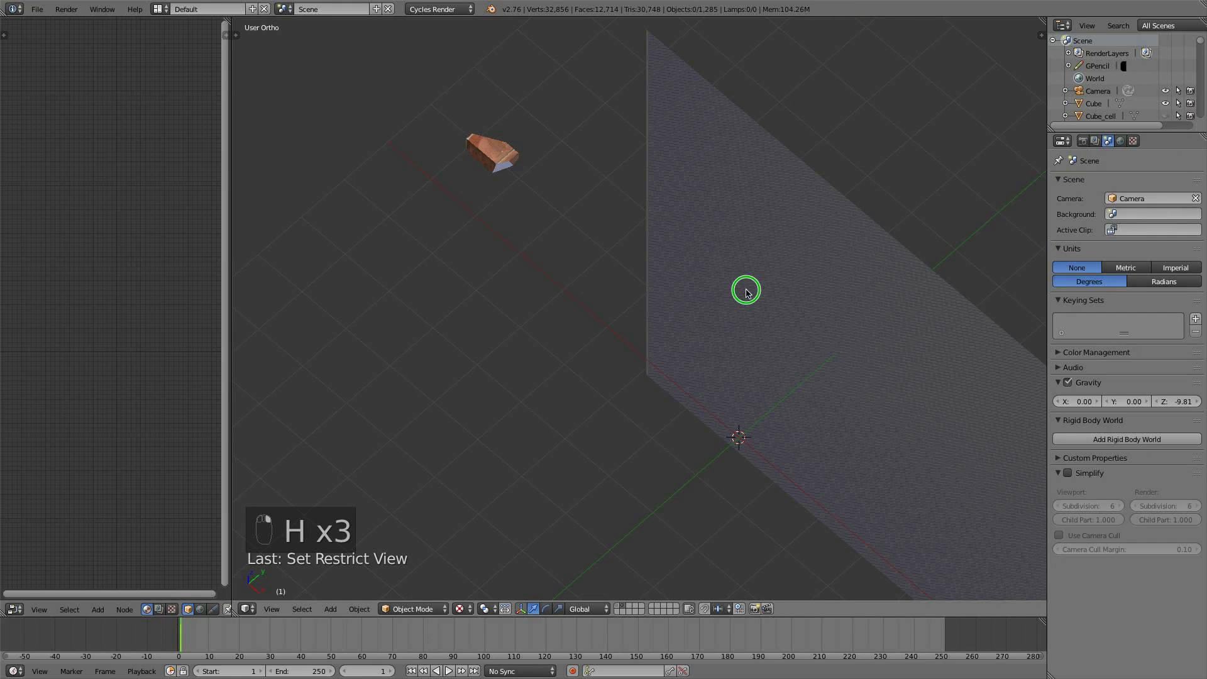
Try moving the Proj.003 projector plane to check its effect on the brick cell's texture, and hide the plane
right_click(747, 290)
key("g")
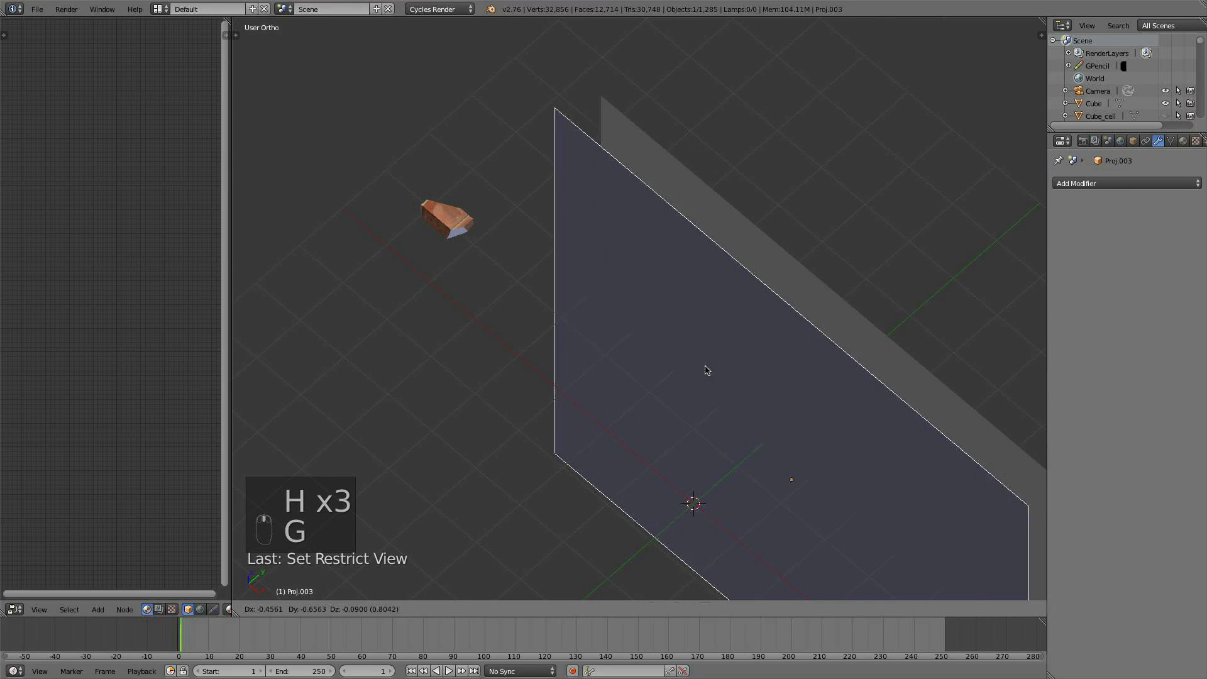
right_click(706, 366)
middle_click_drag(705, 366, 545, 306)
scroll(606, 291, "up", 2)
key("g")
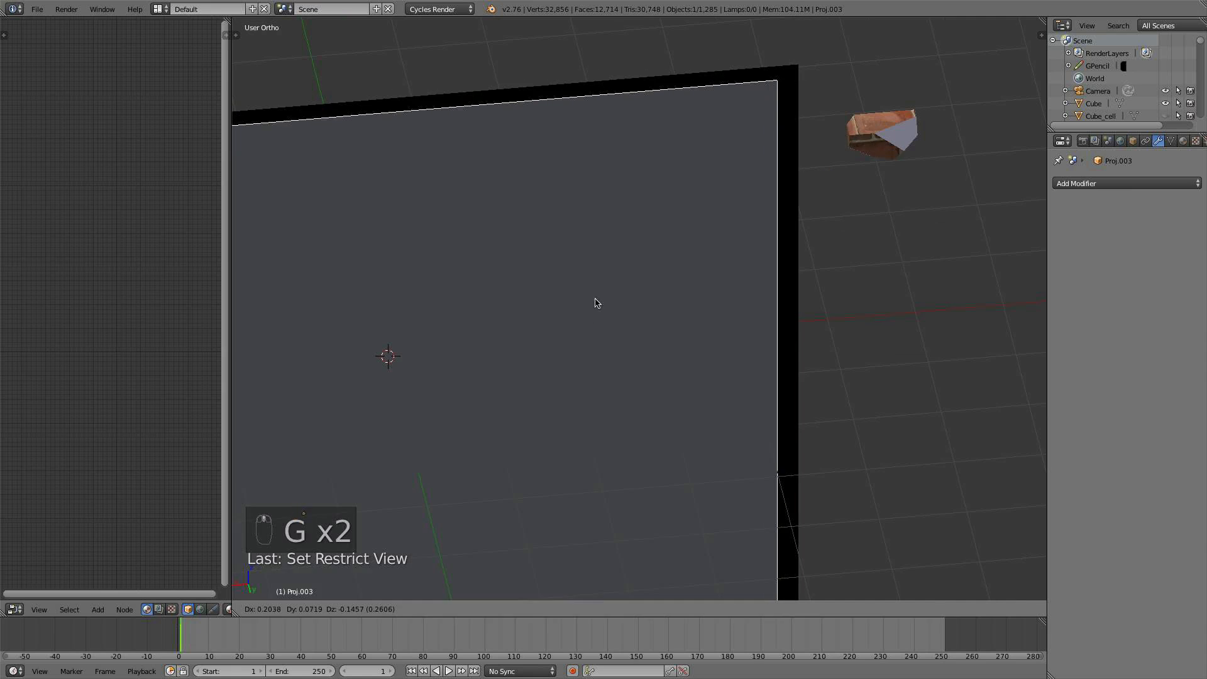
left_click(602, 309)
key("g")
right_click(604, 312)
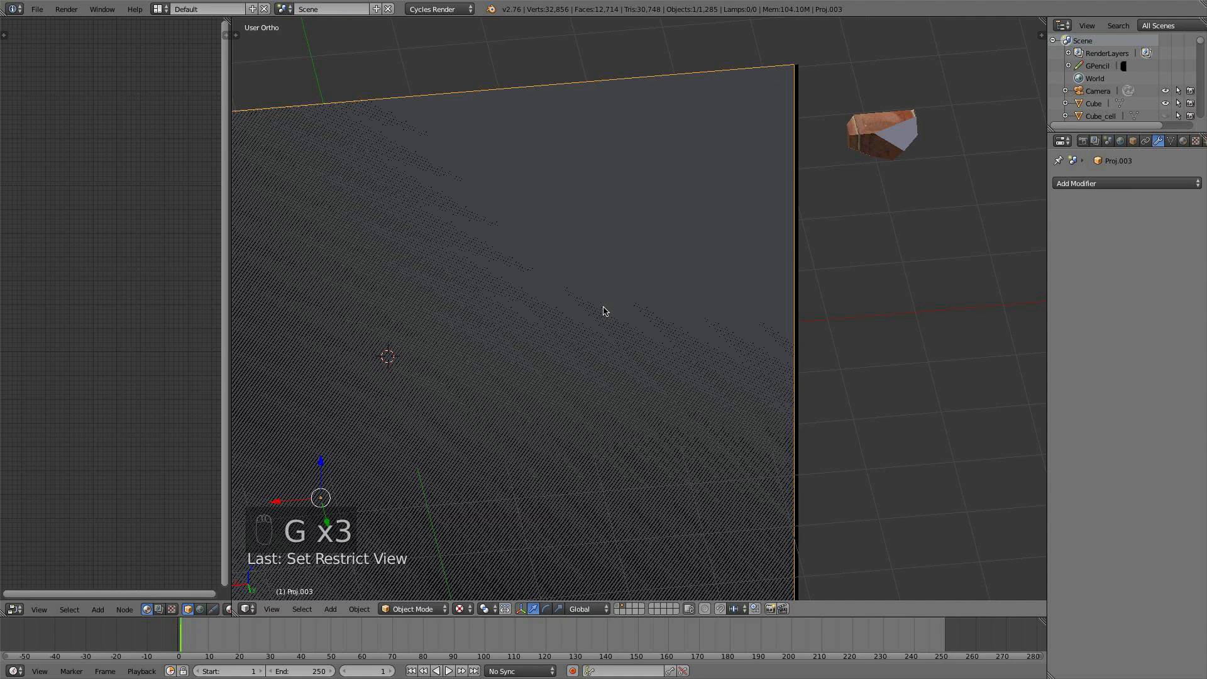
key("h")
Try moving the Proj.001 projector plane freely and rotating it slightly about the global X axis
middle_click_drag(708, 328, 755, 397)
right_click(686, 338)
key("g")
right_click(754, 342)
scroll(751, 394, "up", 4)
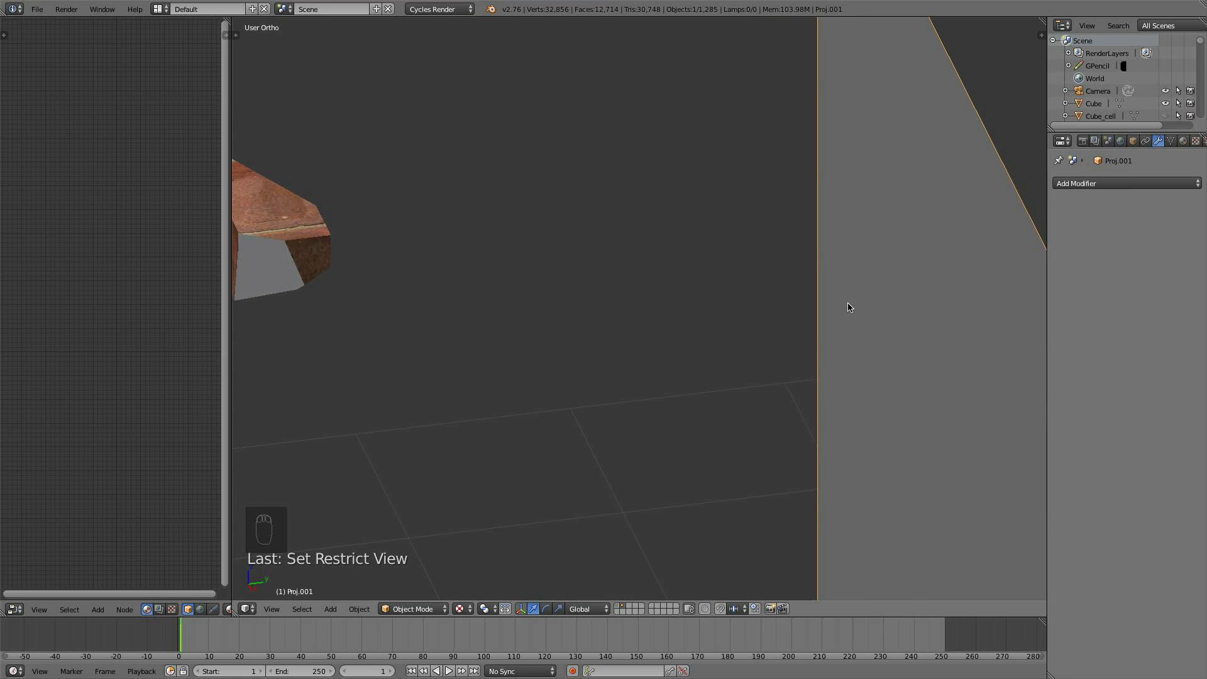
key("r")
key("x")
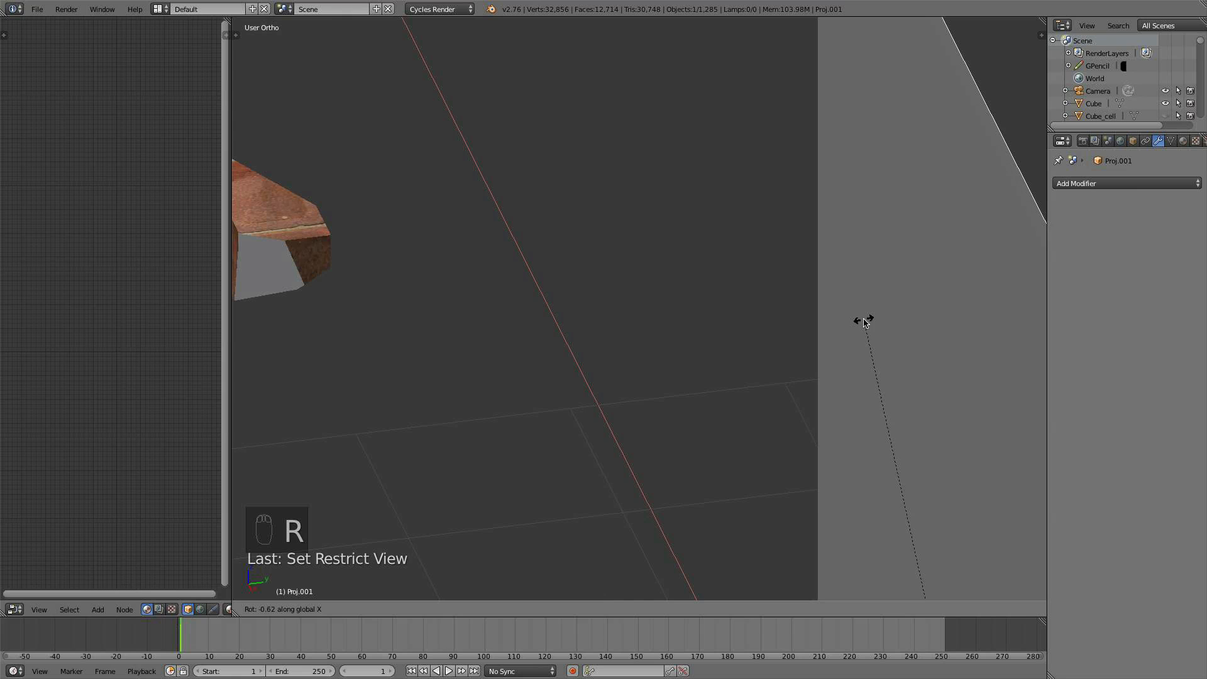
left_click(885, 374)
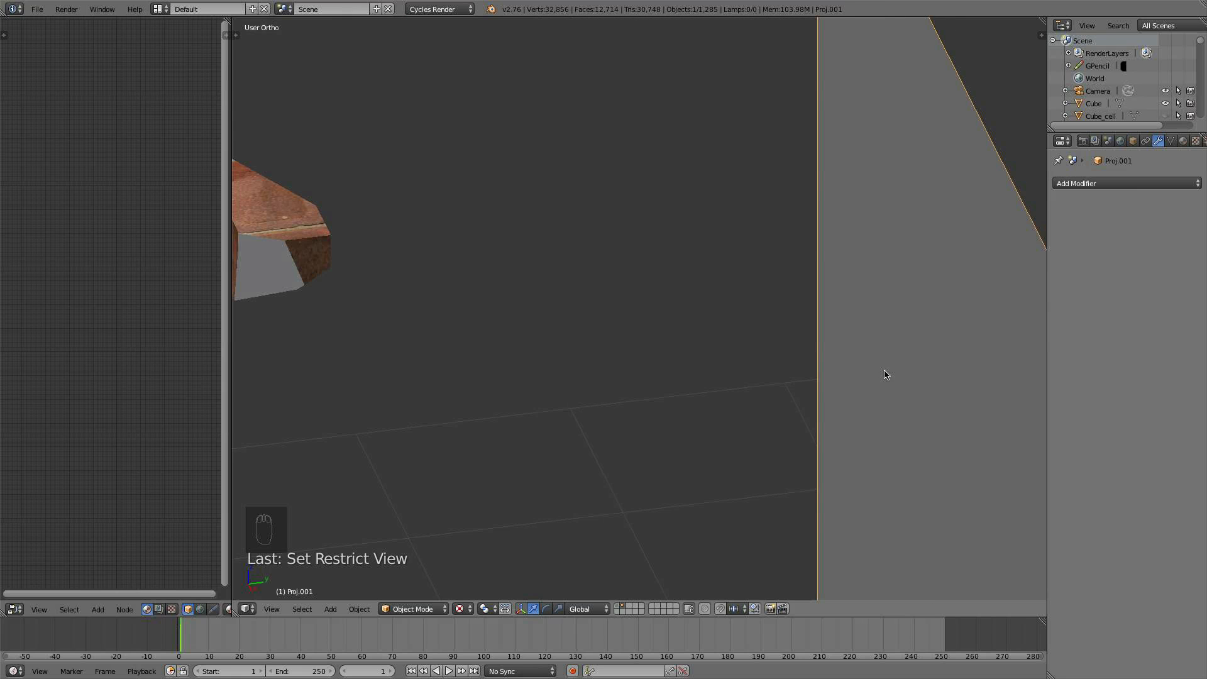
Try rotating the Proj.001 projector plane 180° about the global X axis
scroll(911, 351, "down", 4)
middle_click_drag(761, 394, 772, 351, "shift")
middle_click_drag(651, 339, 868, 334)
type("r180")
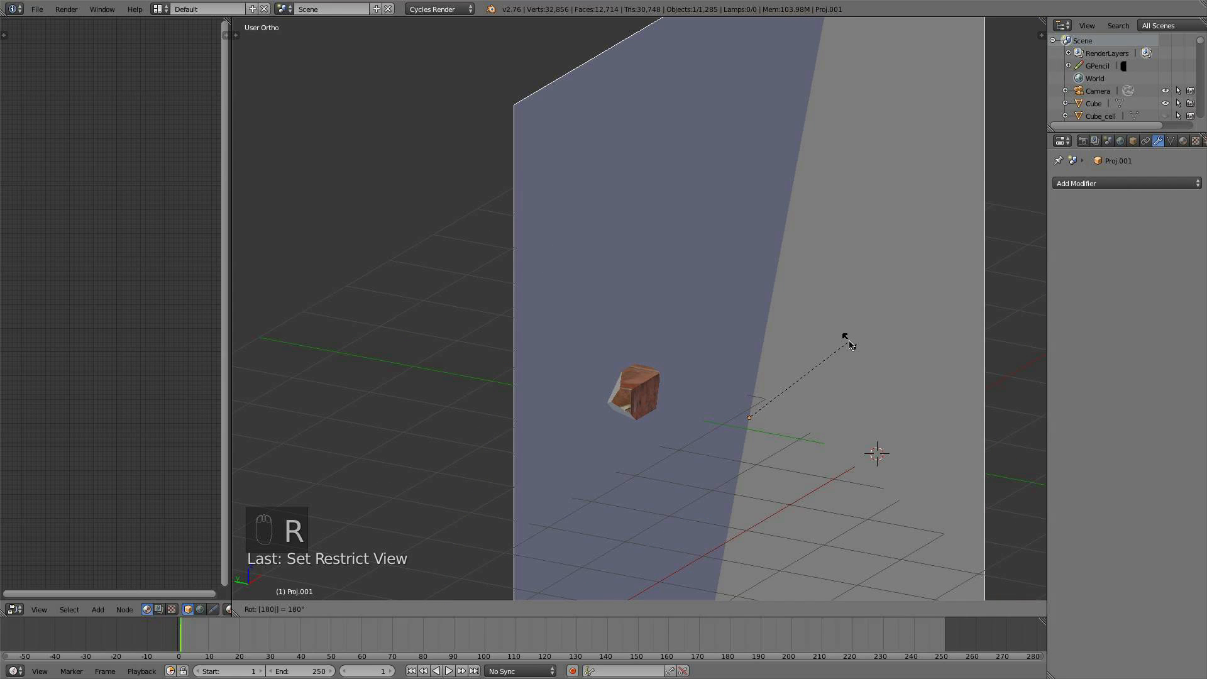
type("yx")
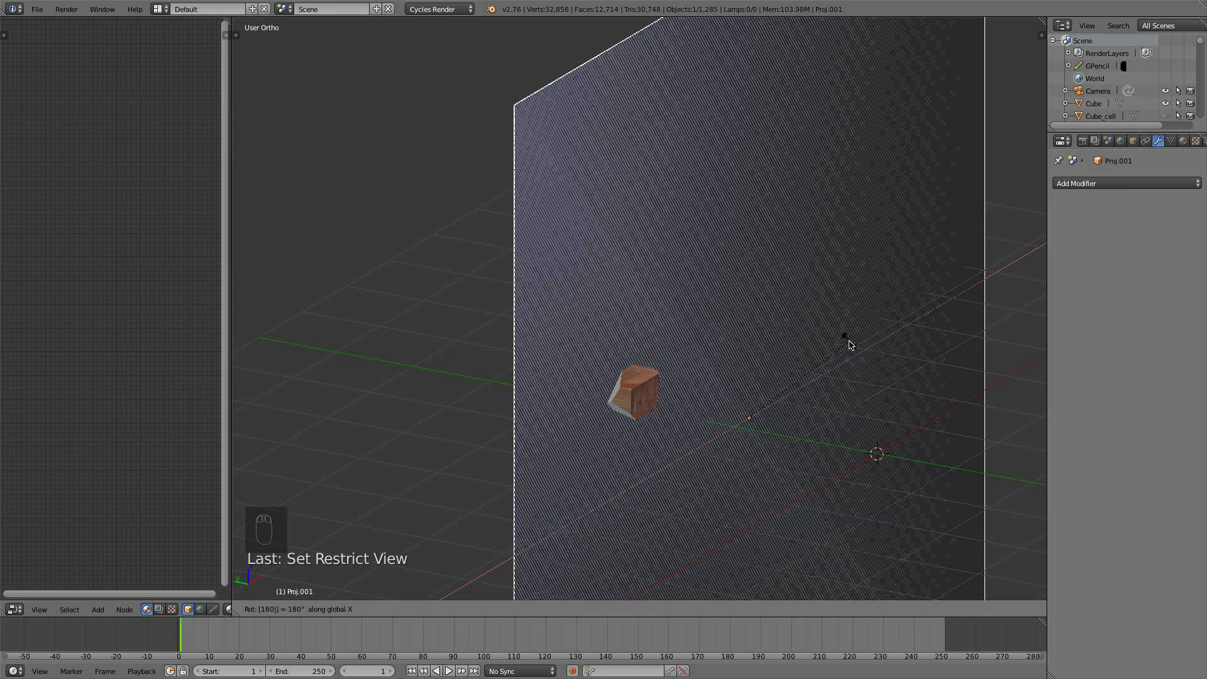
key("Return")
Try moving the Proj and Proj.001 planes in turn to check which brick cell faces each one projects onto
middle_click_drag(838, 345, 792, 365)
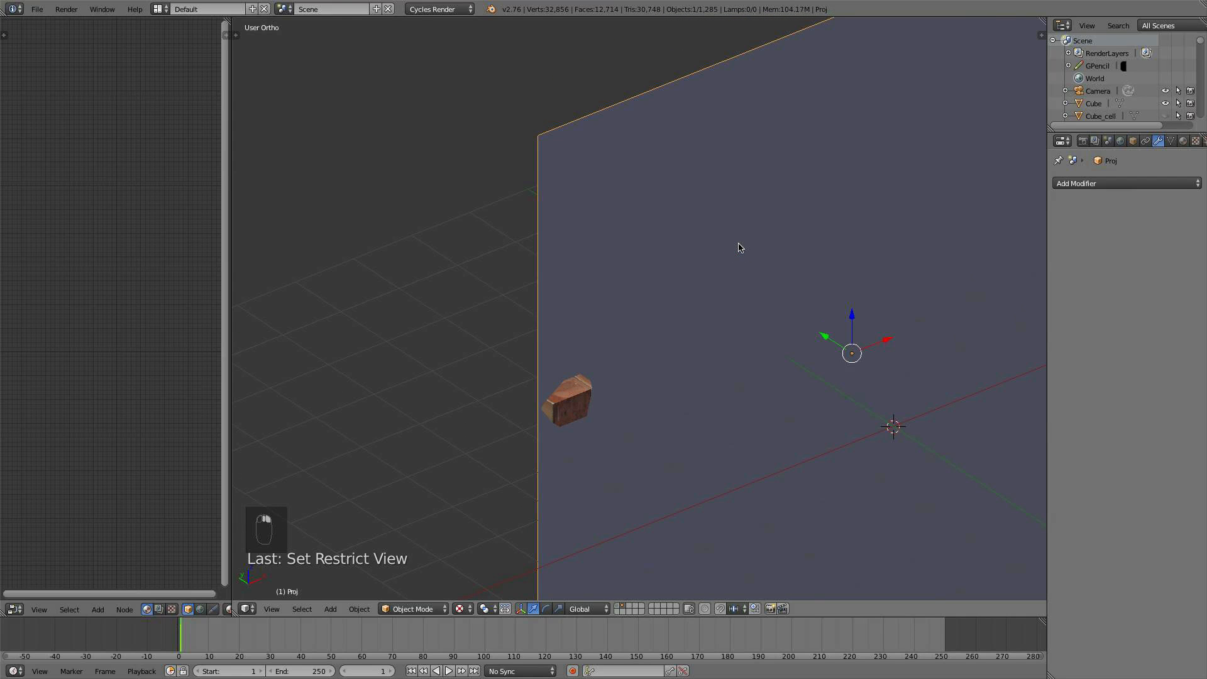
middle_click_drag(740, 247, 692, 331)
key("g")
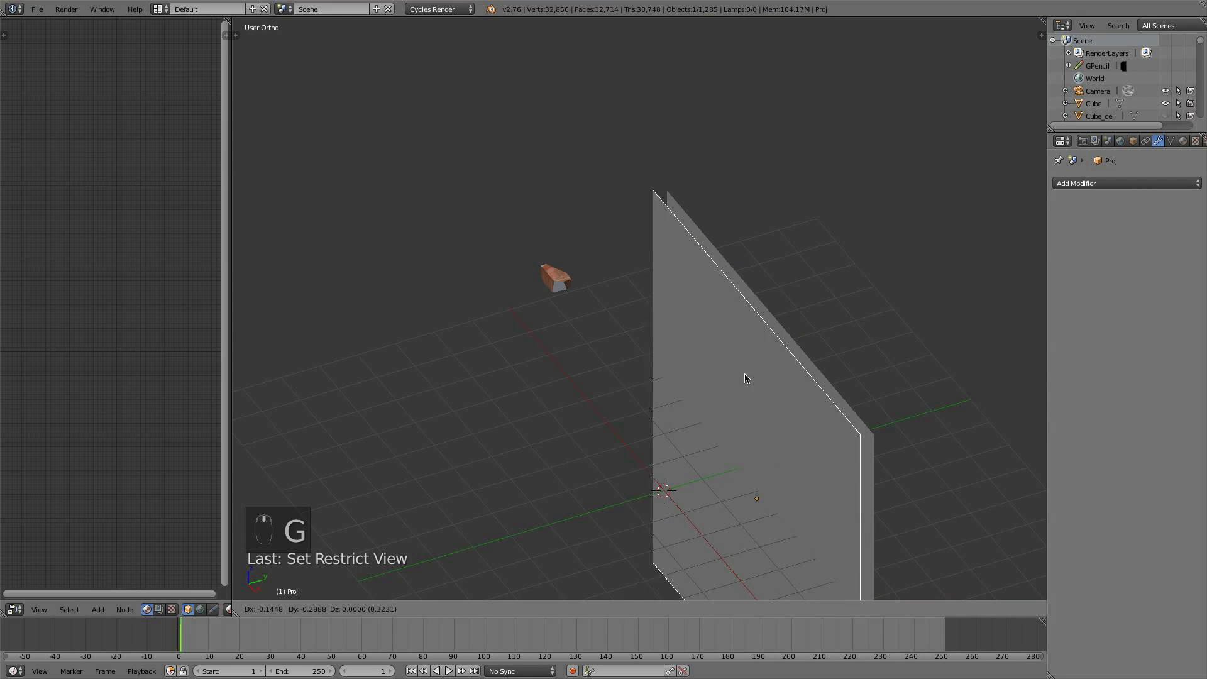
right_click(751, 397)
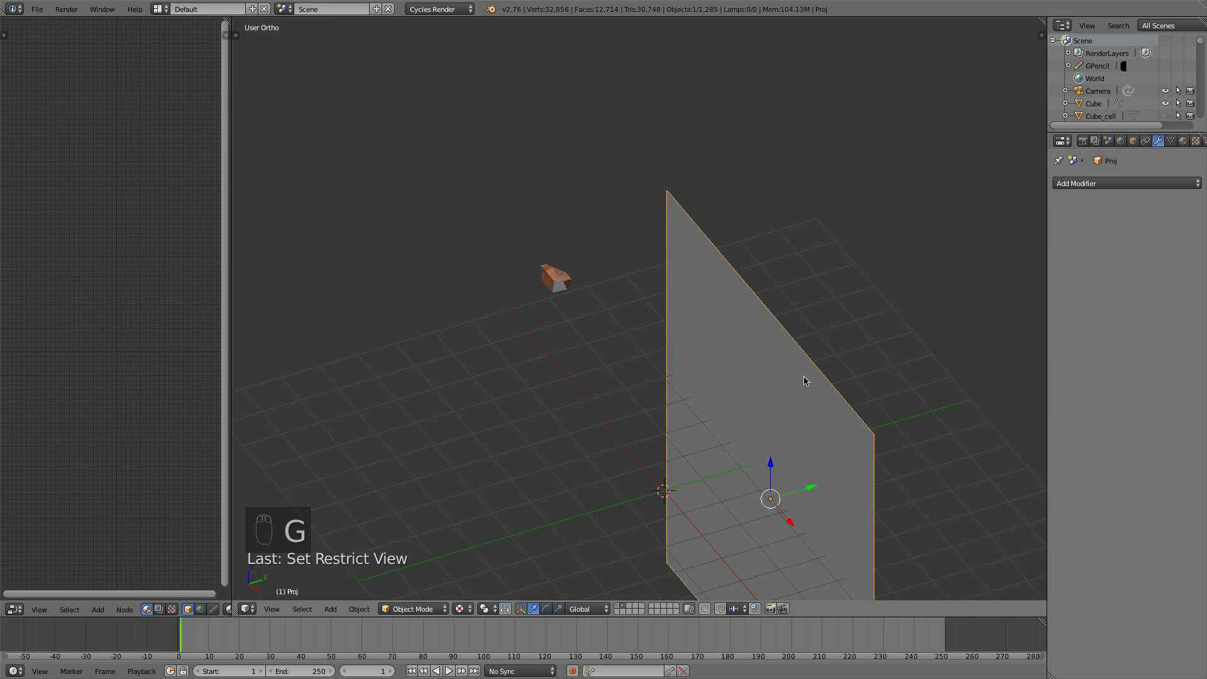
middle_click_drag(805, 381, 602, 370)
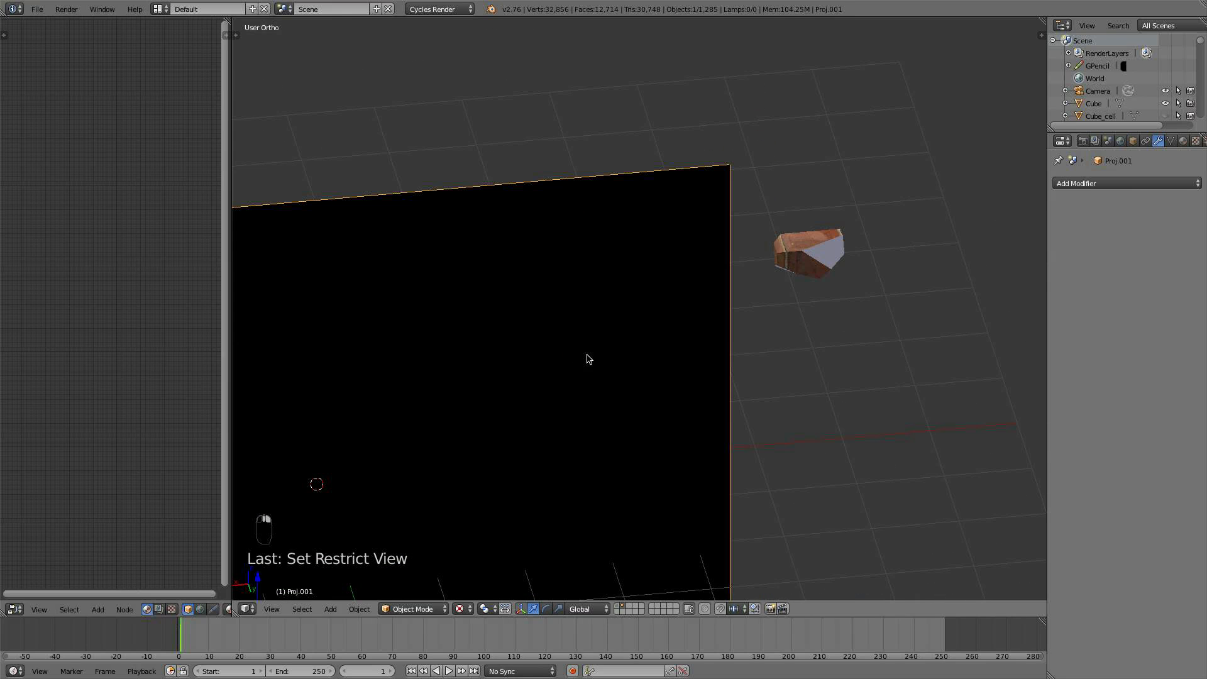
key("g")
right_click(884, 347)
middle_click_drag(884, 347, 766, 336)
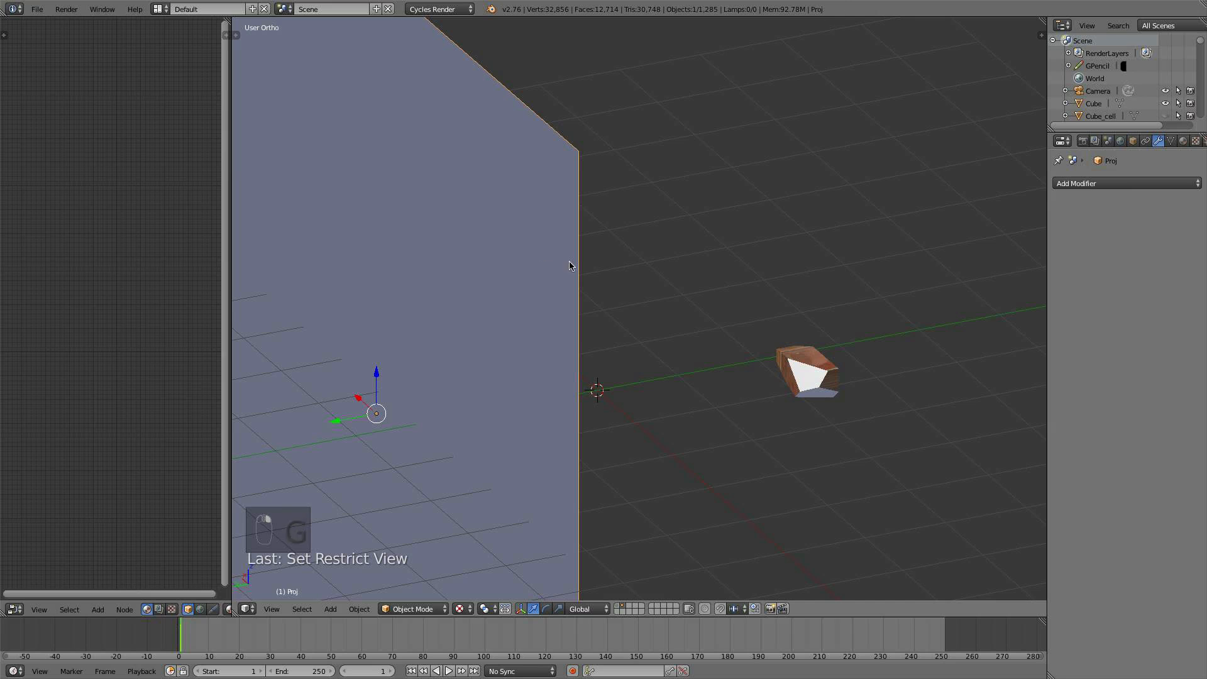
Hide the Proj projector plane and try rotating the Proj.001 plane freely, including in the right-side view
key("h")
key("r")
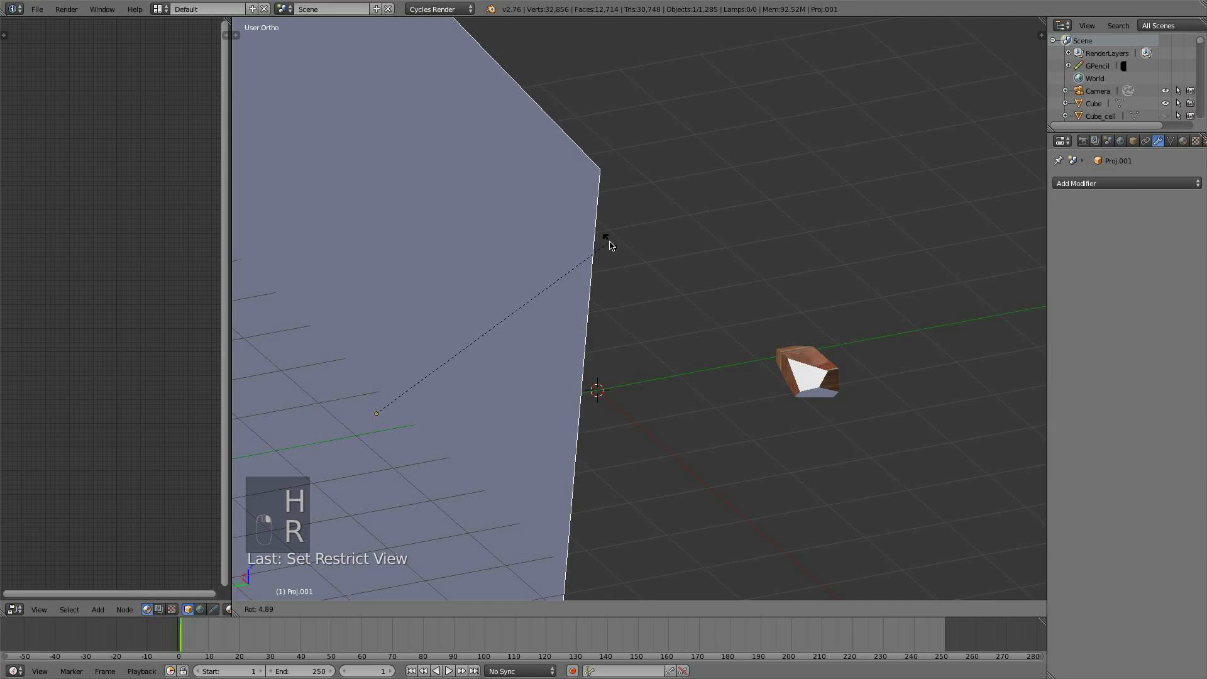
right_click(589, 258)
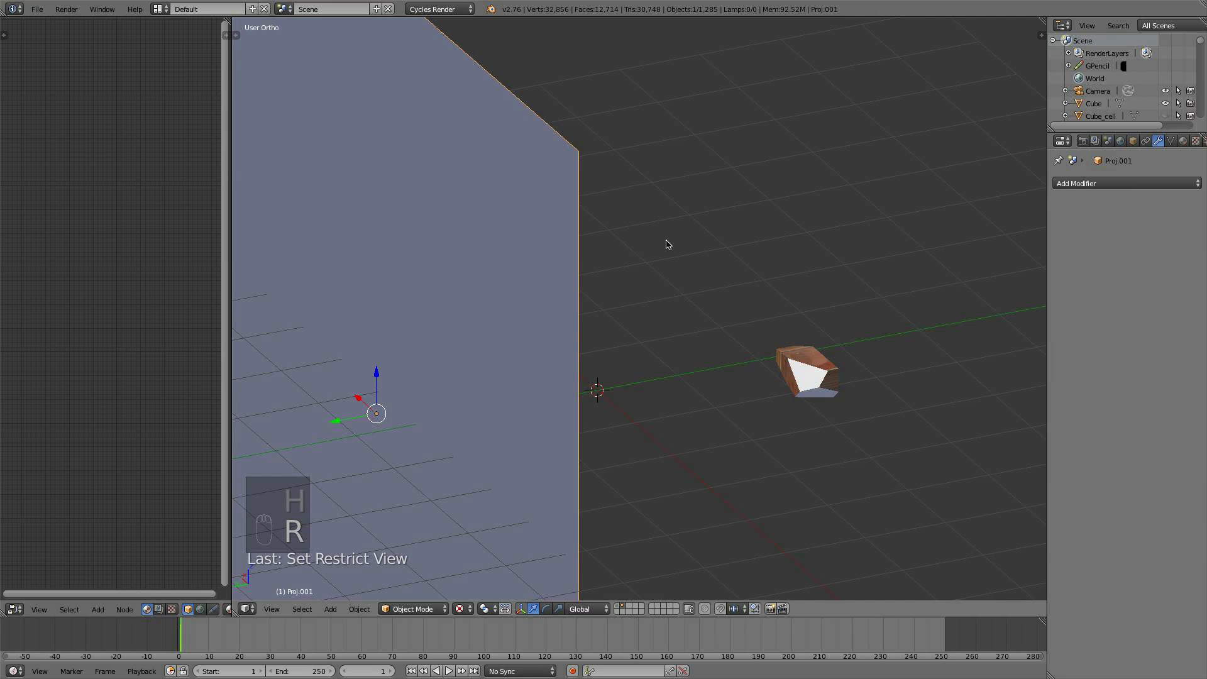
key("KP_3")
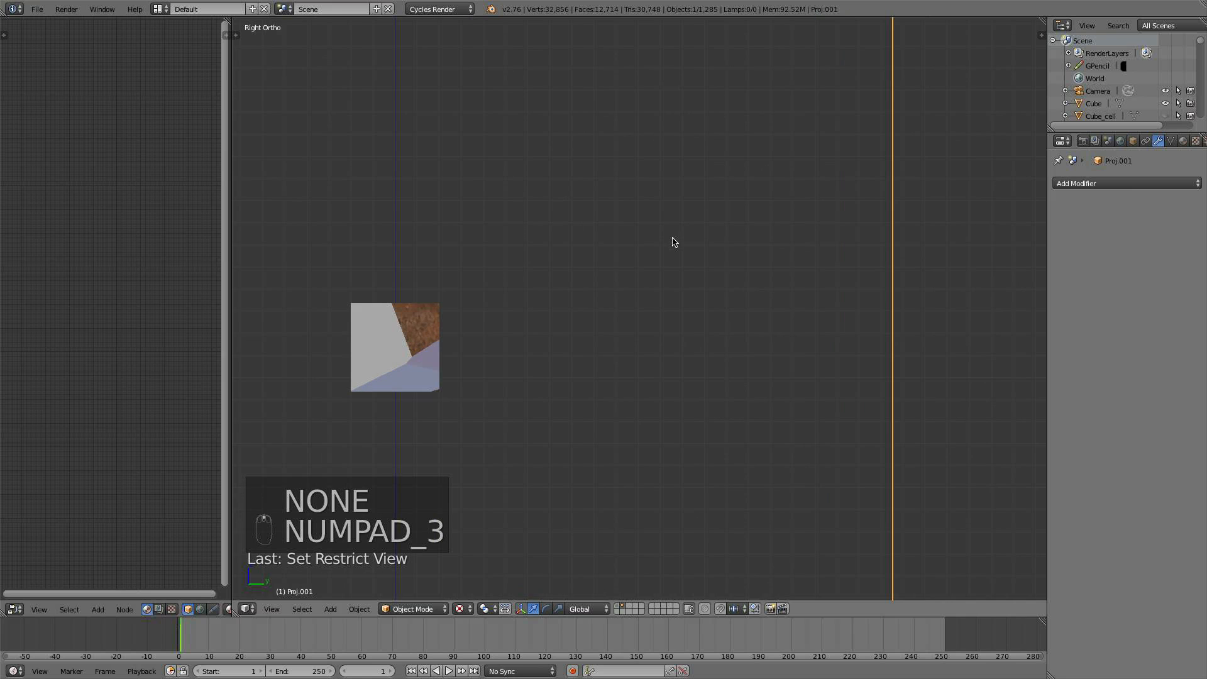
key("r")
right_click(641, 316)
scroll(641, 316, "down", 3)
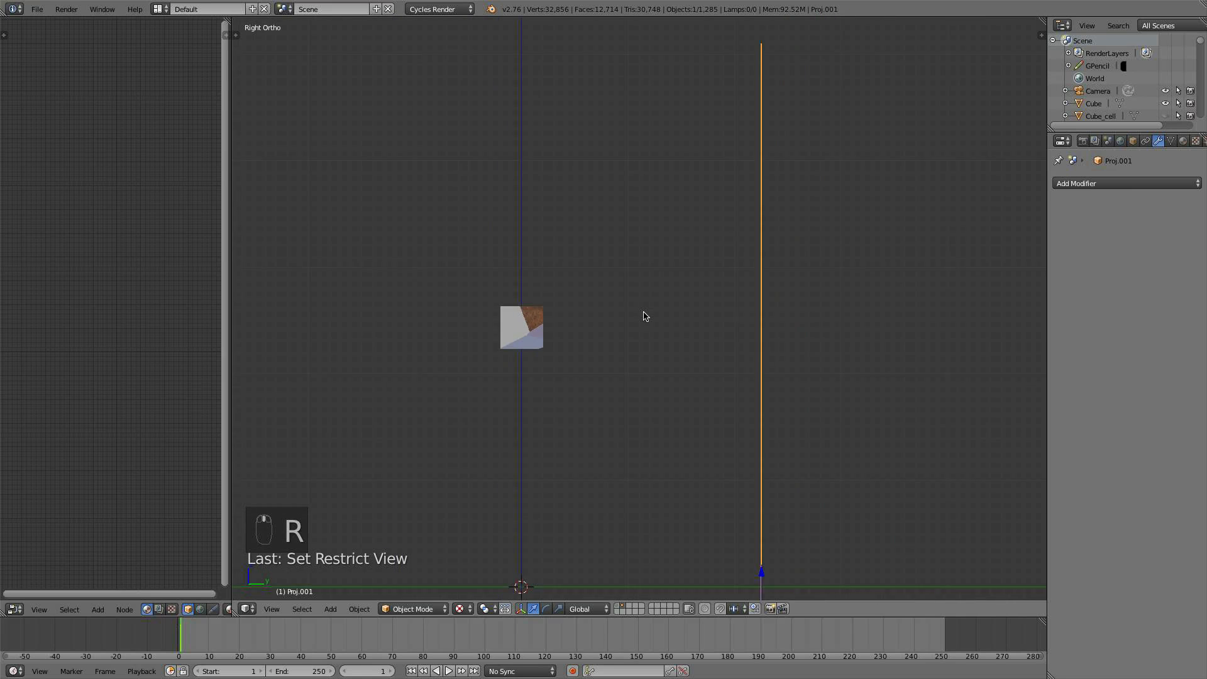
middle_click_drag(641, 316, 350, 332)
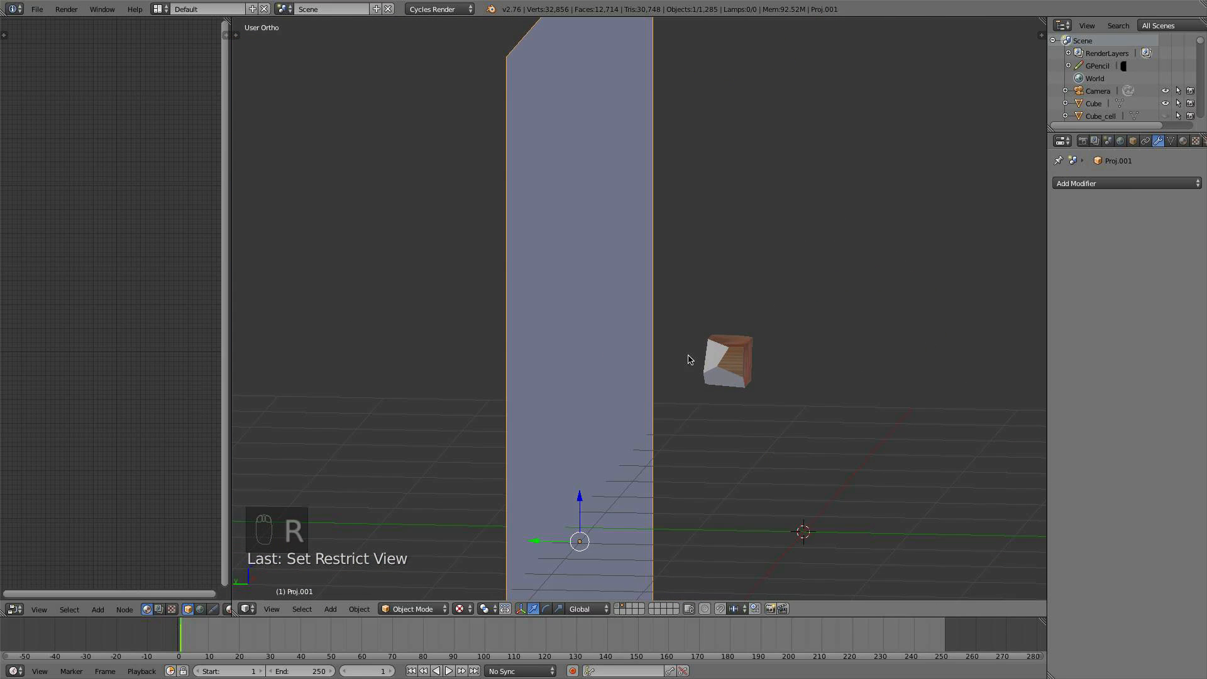
middle_click_drag(697, 372, 684, 353)
Try rotating the Proj.001 projector plane from an orbited view, including with trackball rotation
key("r")
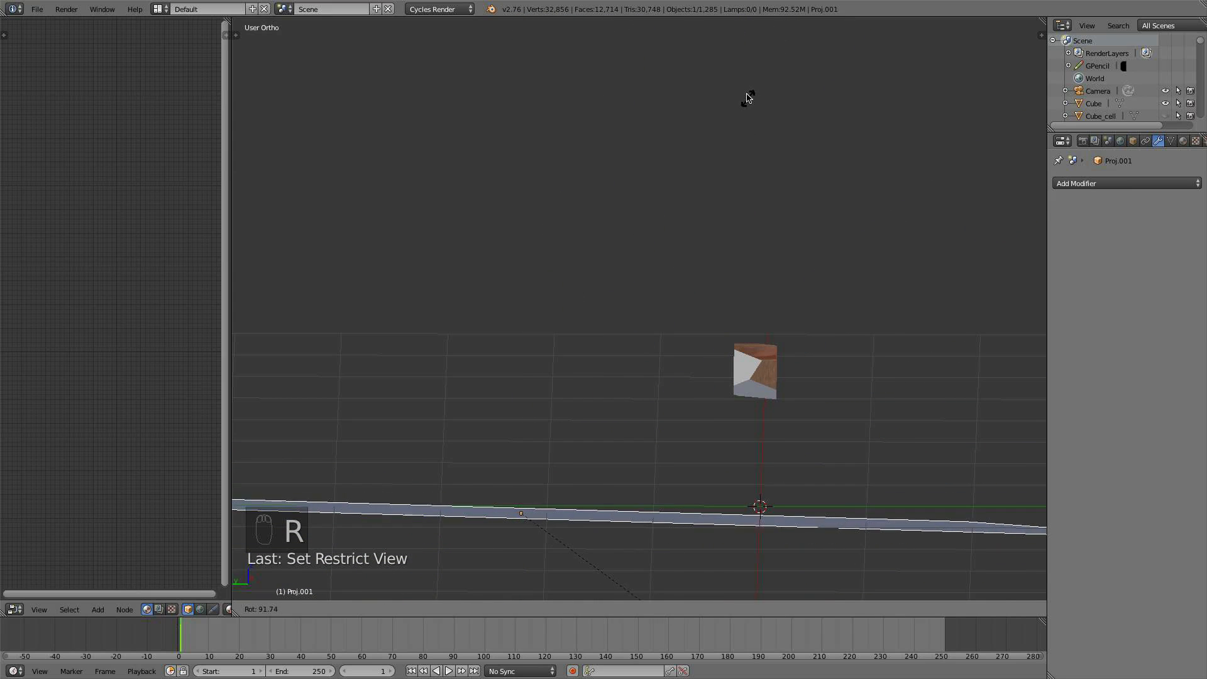
right_click(715, 175)
mouse_move(714, 174)
middle_mouse_down()
mouse_move(711, 153)
mouse_move(695, 167)
middle_mouse_up()
key("r")
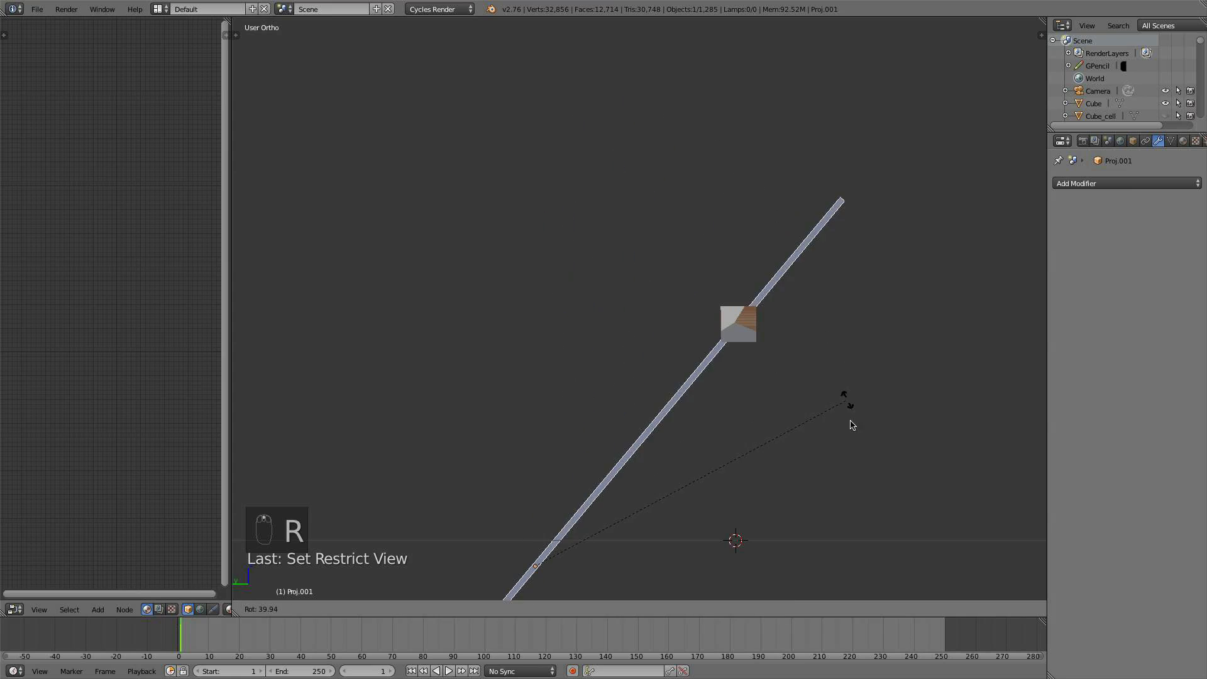
right_click(716, 344)
key("r")
key("r")
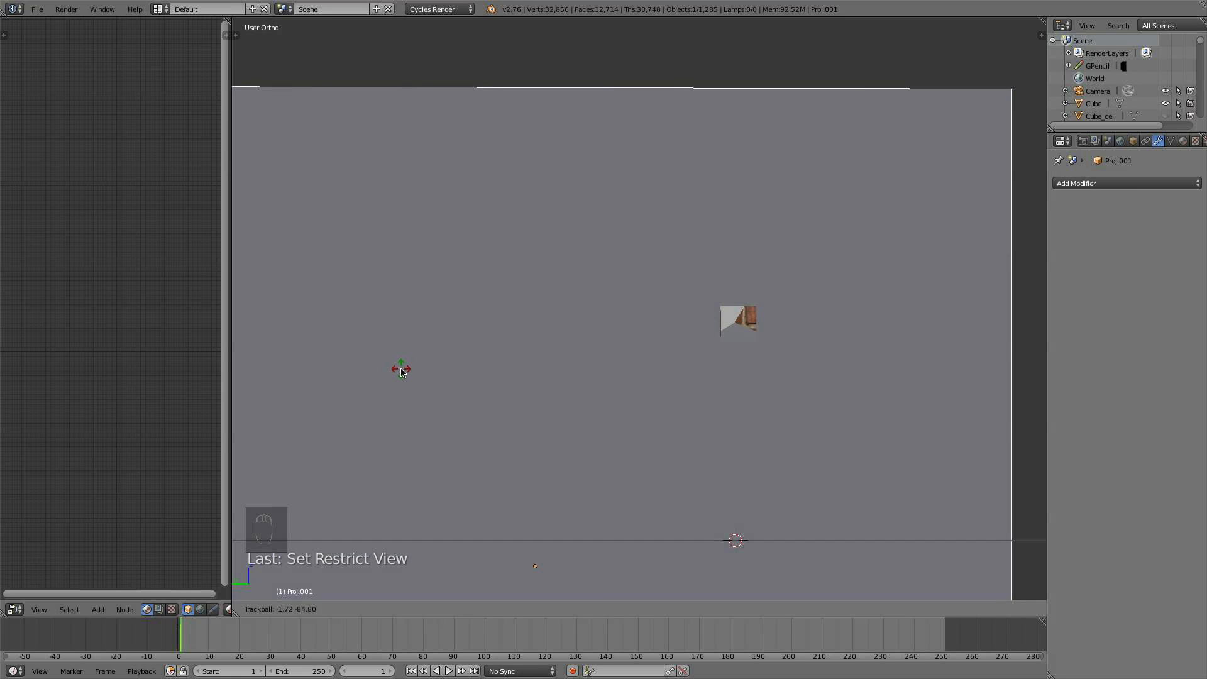
right_click(401, 369)
scroll(473, 334, "down", 1)
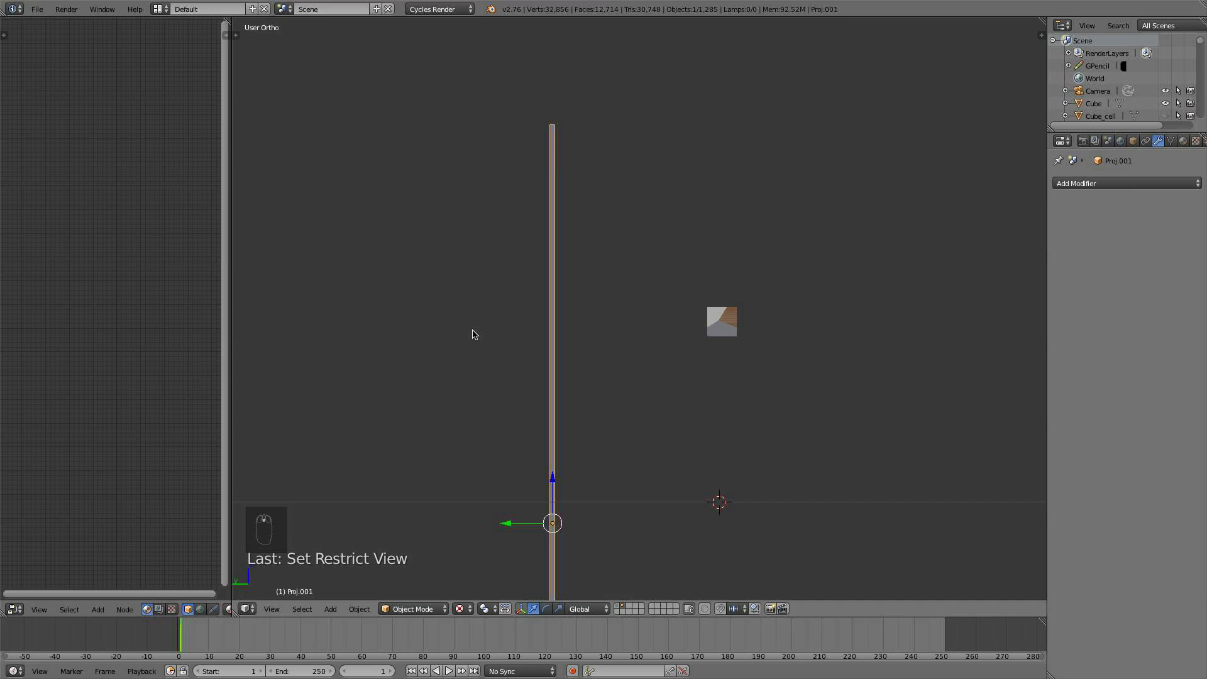
Rotate the Proj.001 projector plane -90° about the global Z axis and shift it slightly
key("r")
key("z")
key("9")
key("0")
key("minus")
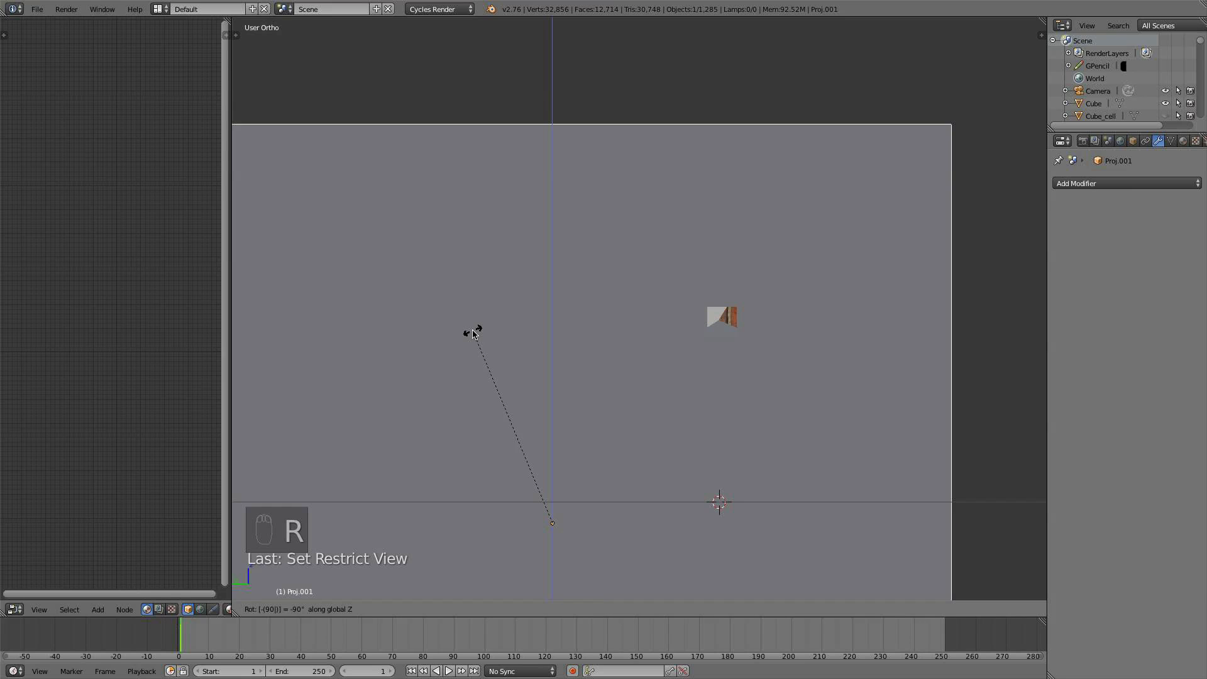
left_click(473, 333)
scroll(474, 330, "up", 2)
key("g")
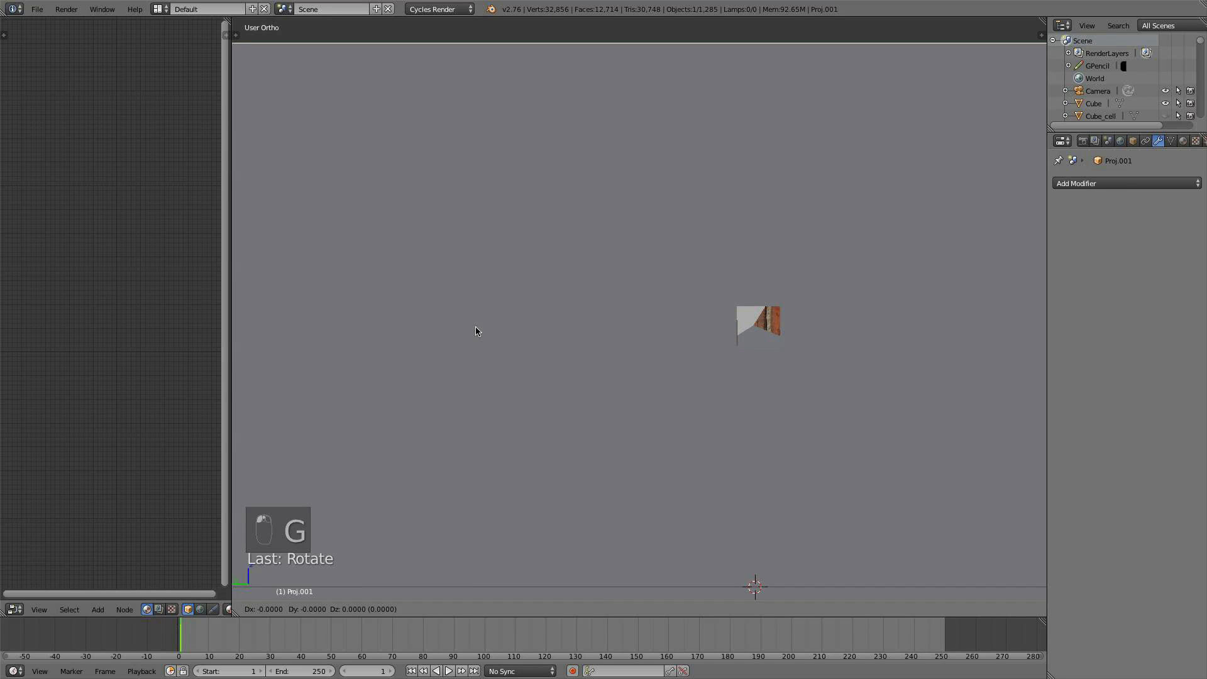
left_click(506, 329)
scroll(713, 294, "up", 4)
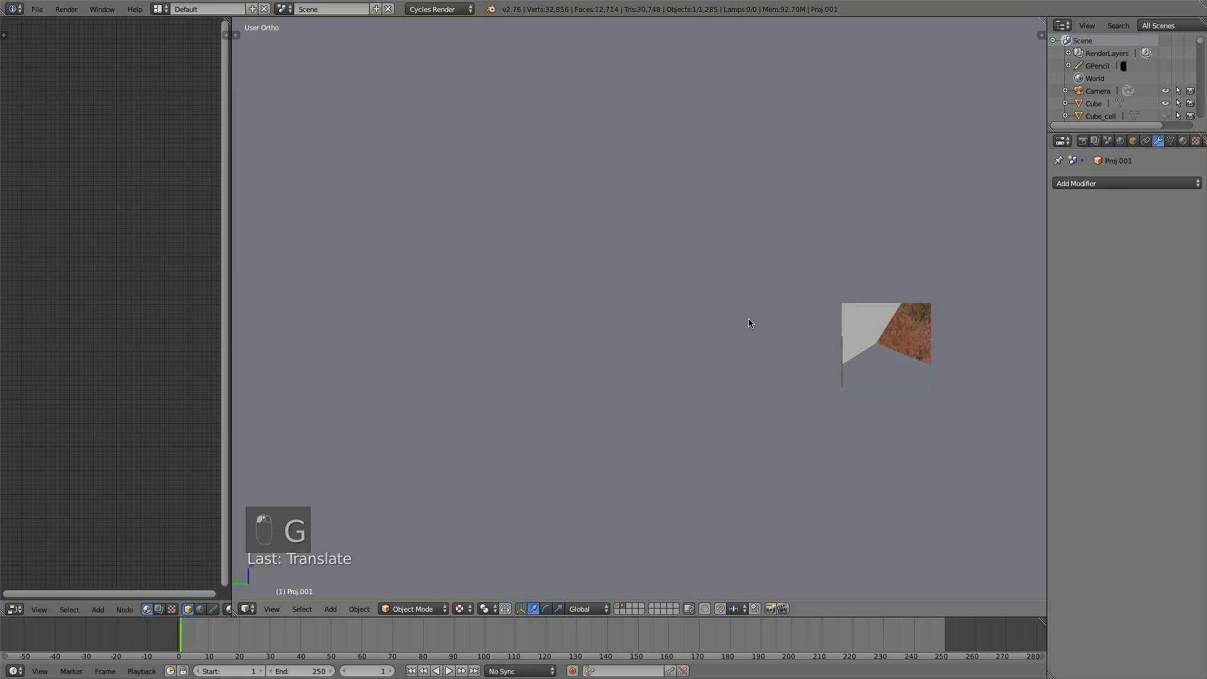
Reveal all hidden objects in the scene and clear the selection
middle_click_drag(744, 319, 689, 290)
scroll(444, 271, "down", 2)
middle_click_drag(444, 273, 575, 347)
middle_click_drag(737, 456, 550, 241, "shift")
key("alt+h")
key("a")
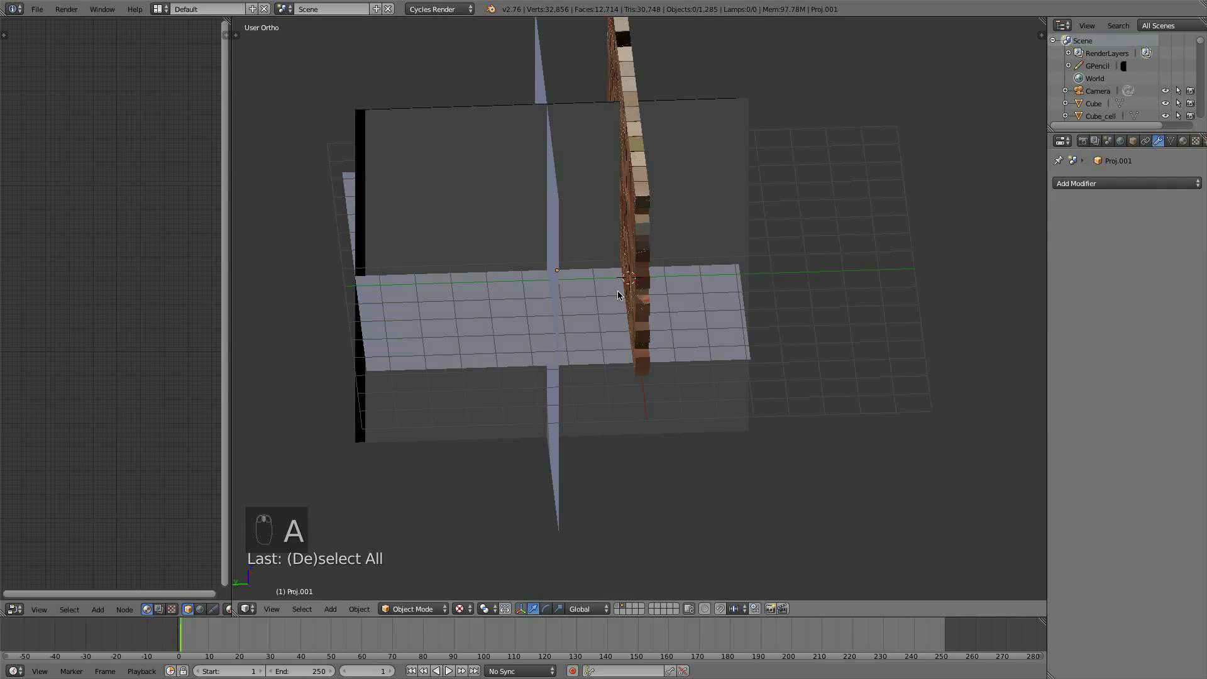
Select the textured brick cell Cube_cell.1073 and box-select the whole brick wall along with it
middle_click_drag(618, 291, 408, 267)
scroll(559, 283, "up", 3)
right_click(556, 268)
scroll(560, 262, "down", 2)
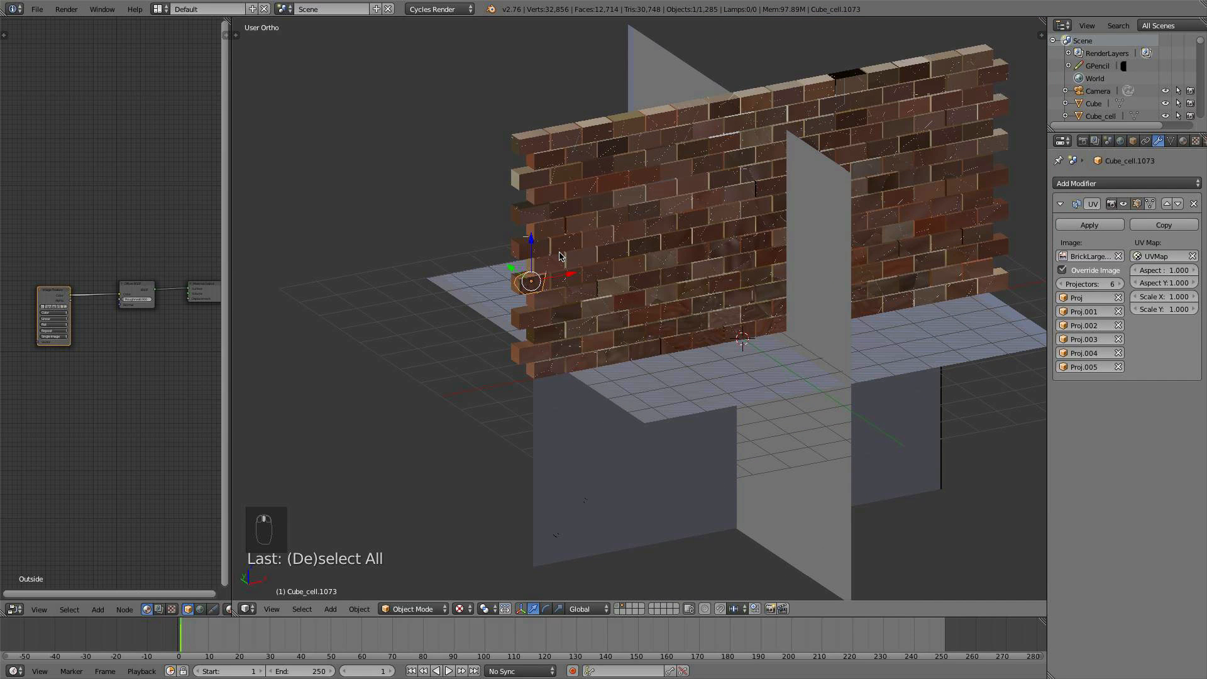
key("b")
left_click_drag(483, 113, 1068, 405)
scroll(691, 220, "down", 2)
key("b")
left_click_drag(531, 84, 946, 275)
scroll(792, 312, "up", 5)
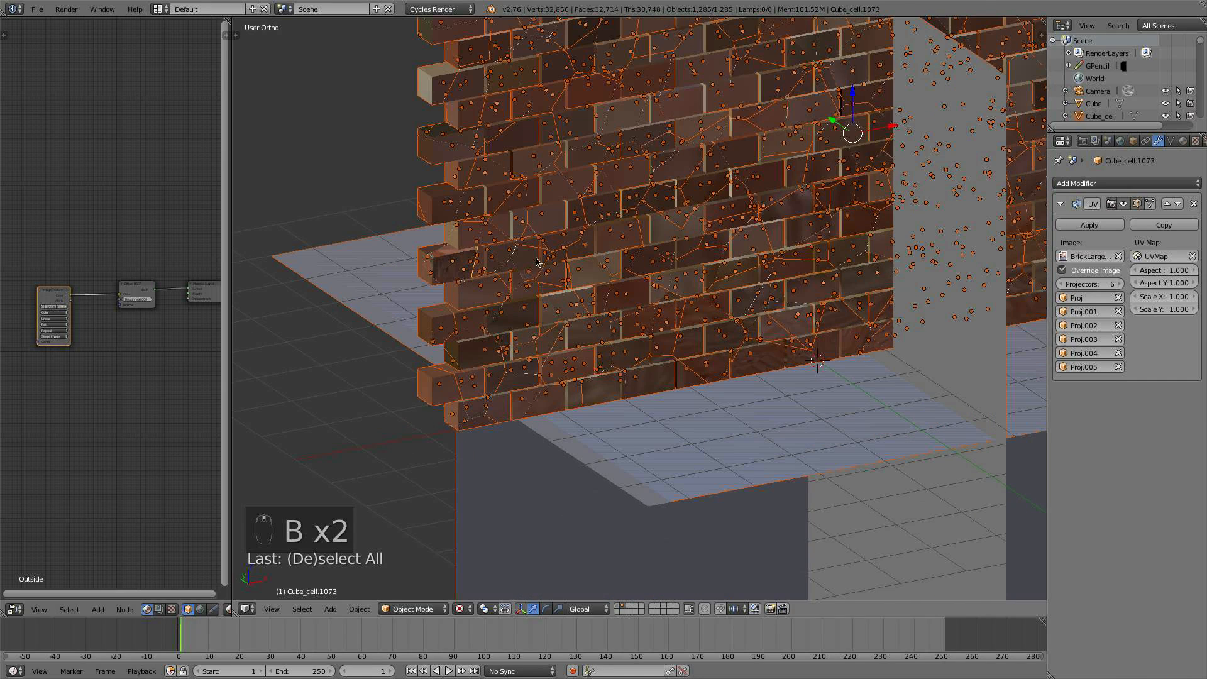
Make the textured cell Cube_cell.1073 the active object while keeping the whole wall selected
right_click(438, 270, "shift")
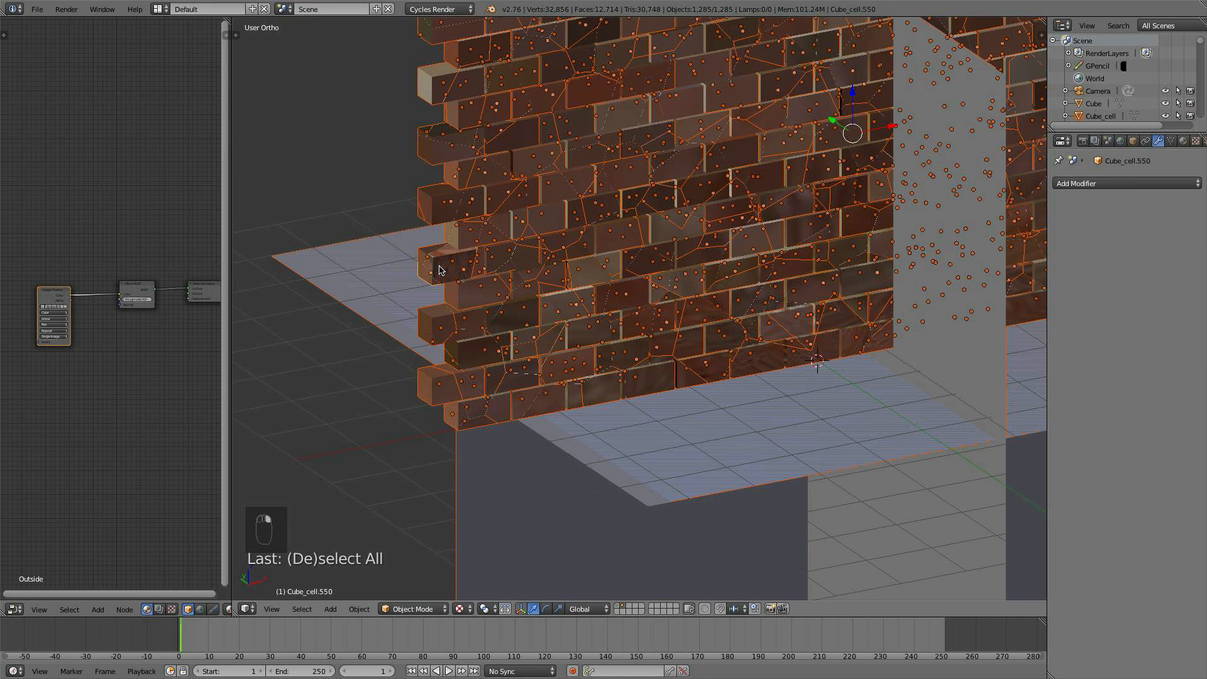
scroll(439, 270, "up", 1)
right_click(411, 272, "shift")
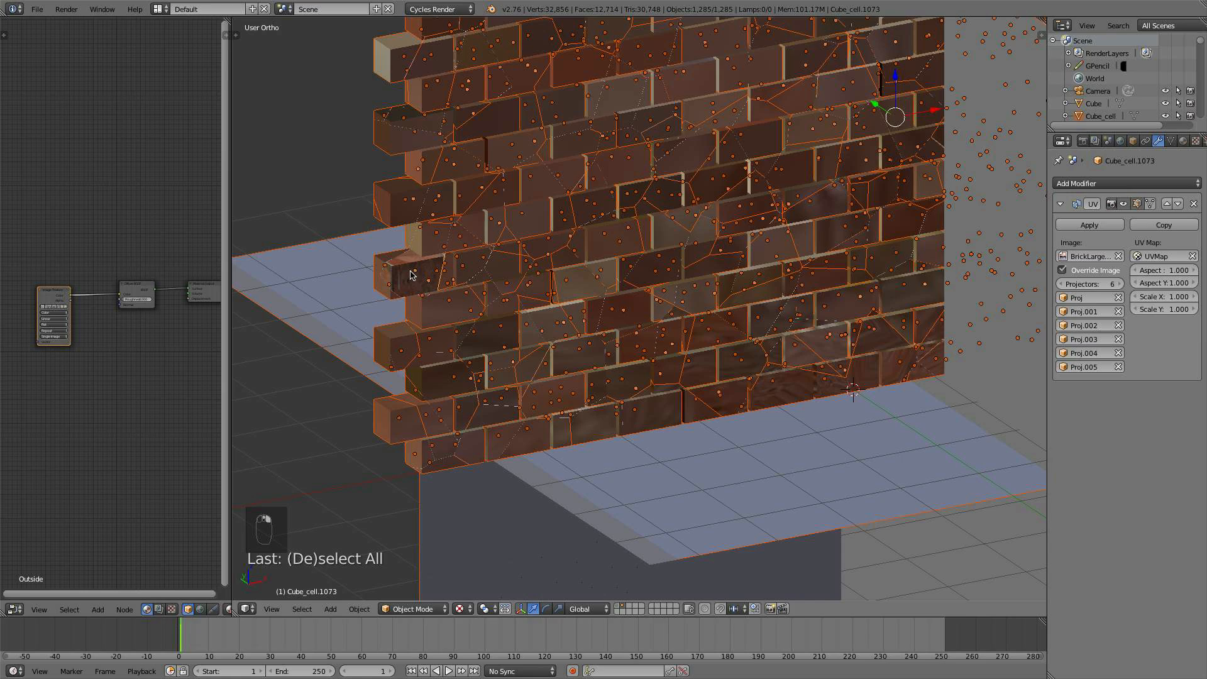
Remove the six projector planes from the selection and link the active cell's modifiers to all selected brick cells
scroll(440, 284, "down", 3)
scroll(833, 396, "down", 2)
middle_click_drag(841, 404, 811, 314)
key("b")
scroll(811, 315, "up", 3)
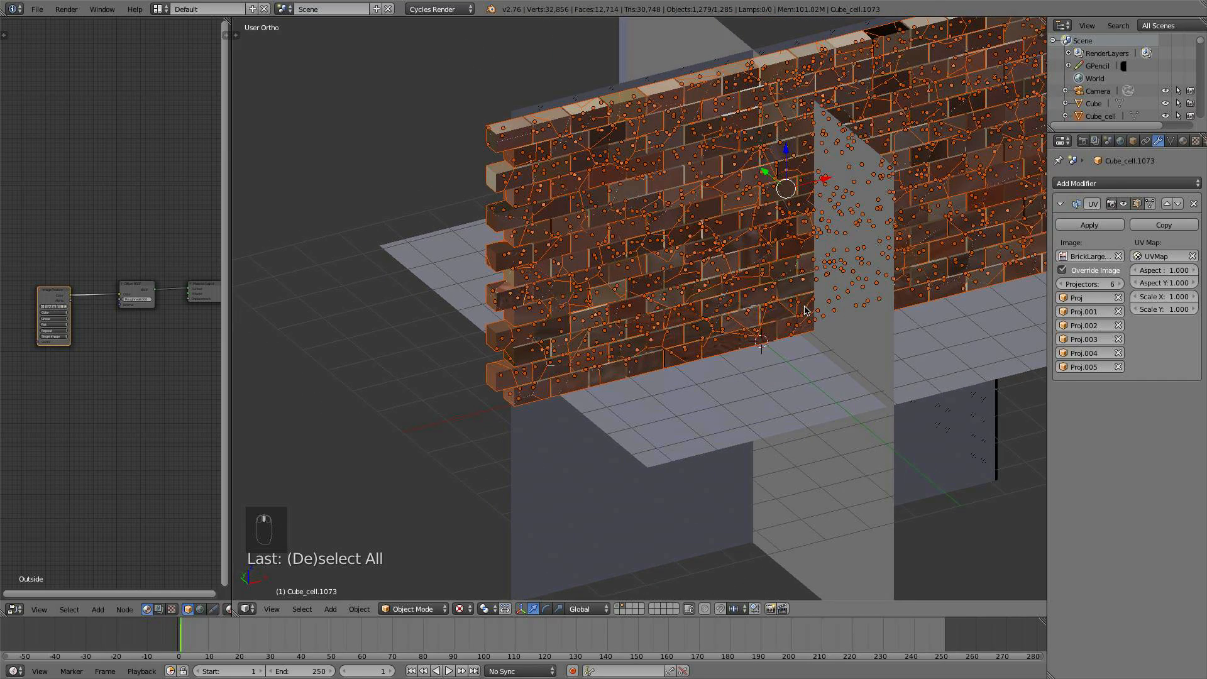
key("ctrl+l")
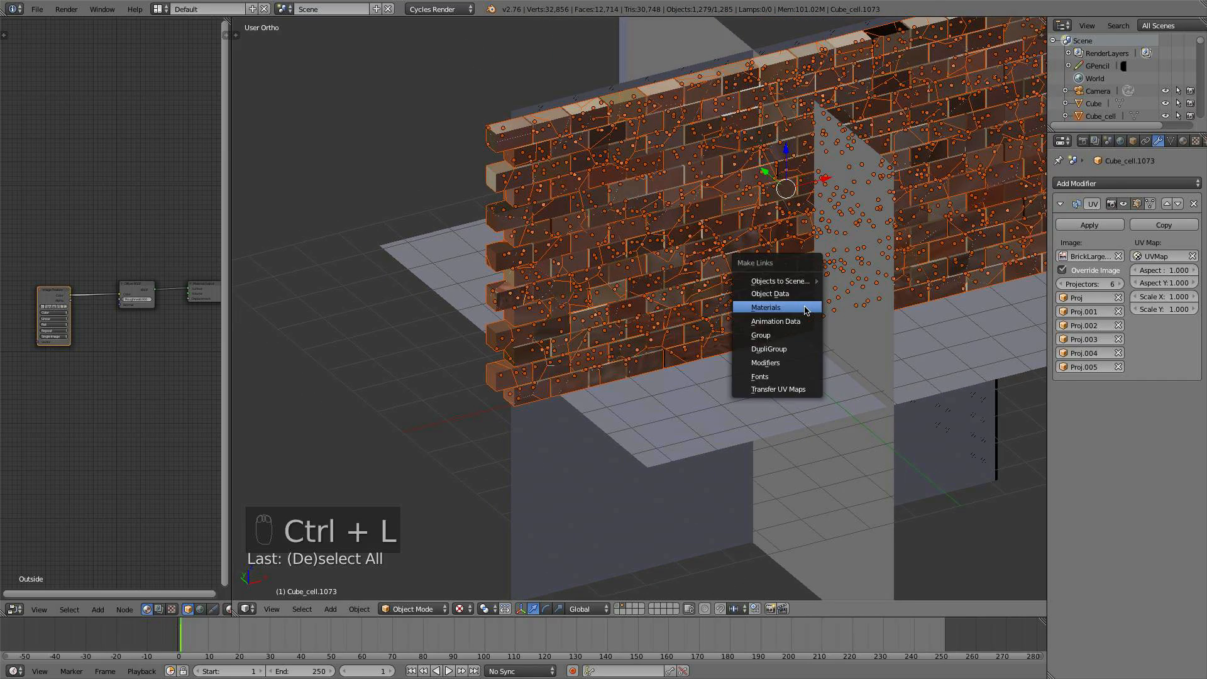
left_click(765, 363)
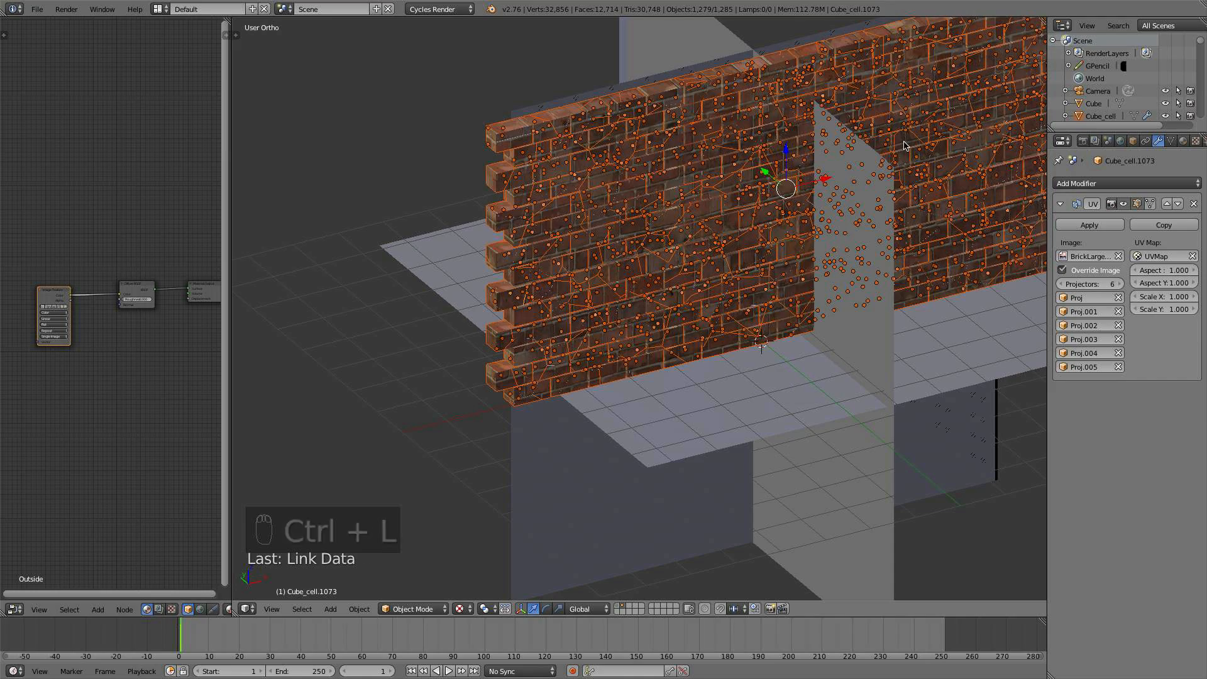
Select the six projector planes together by box-selecting around their shared origin below the wall
scroll(930, 175, "down", 1)
middle_click_drag(930, 175, 860, 101)
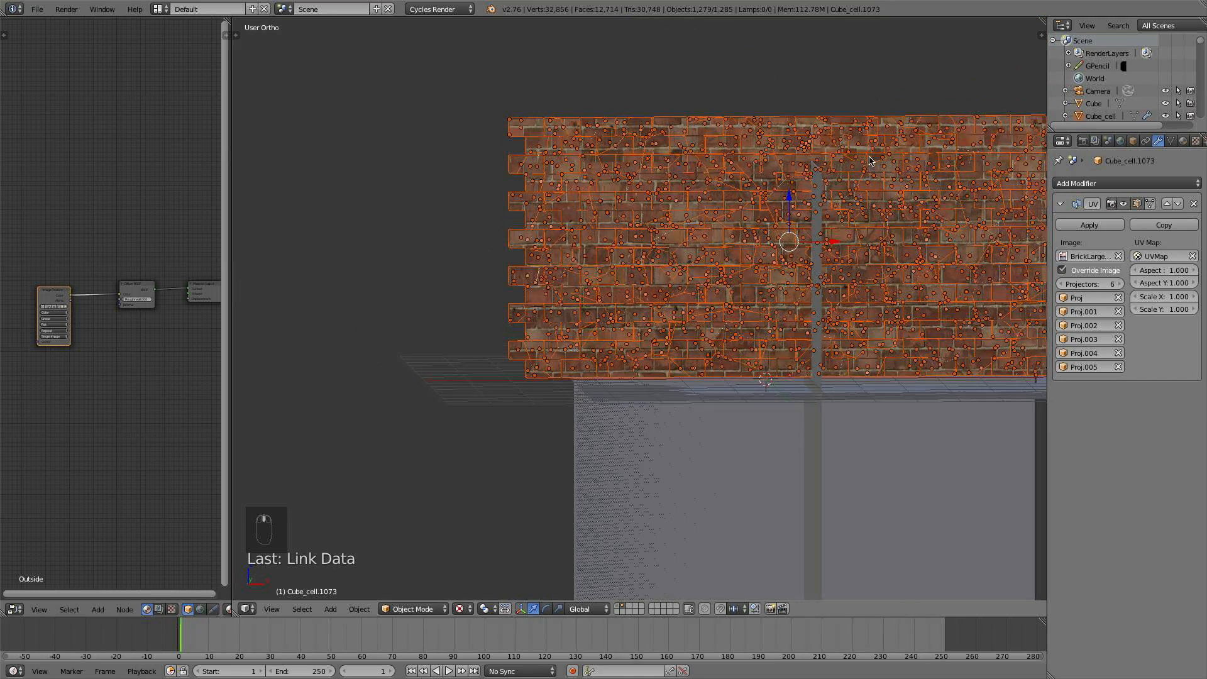
scroll(869, 161, "up", 2)
middle_click_drag(862, 176, 834, 184, "shift")
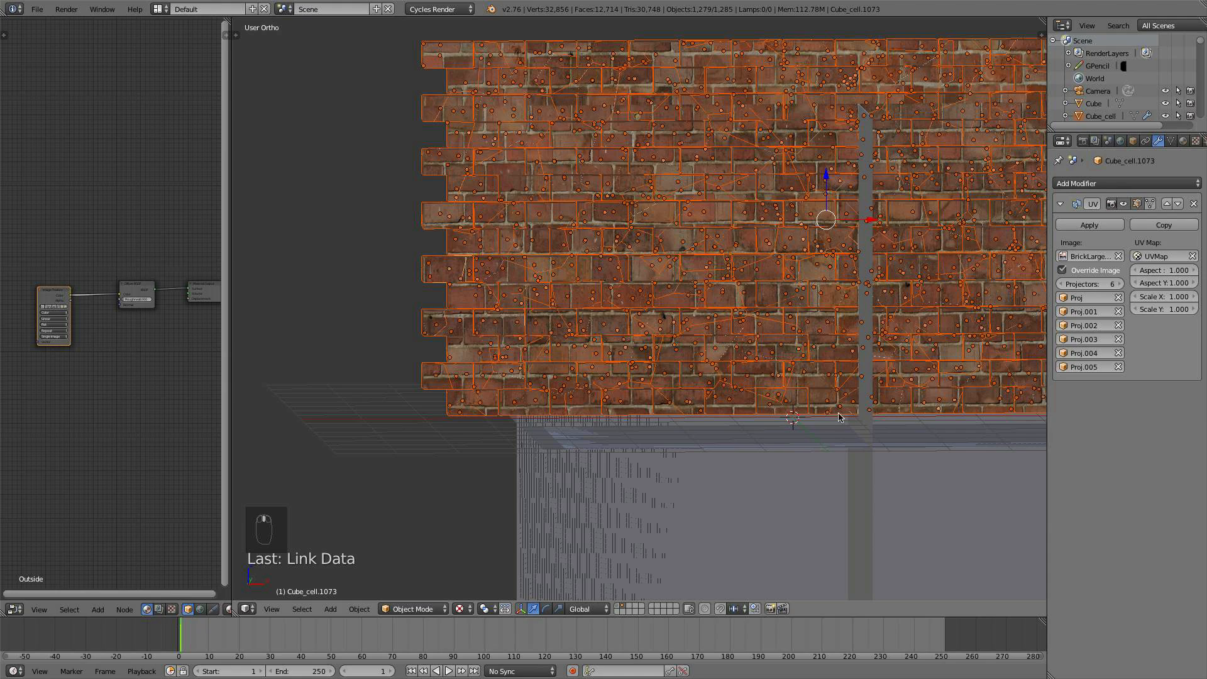
right_click(847, 462)
key("b")
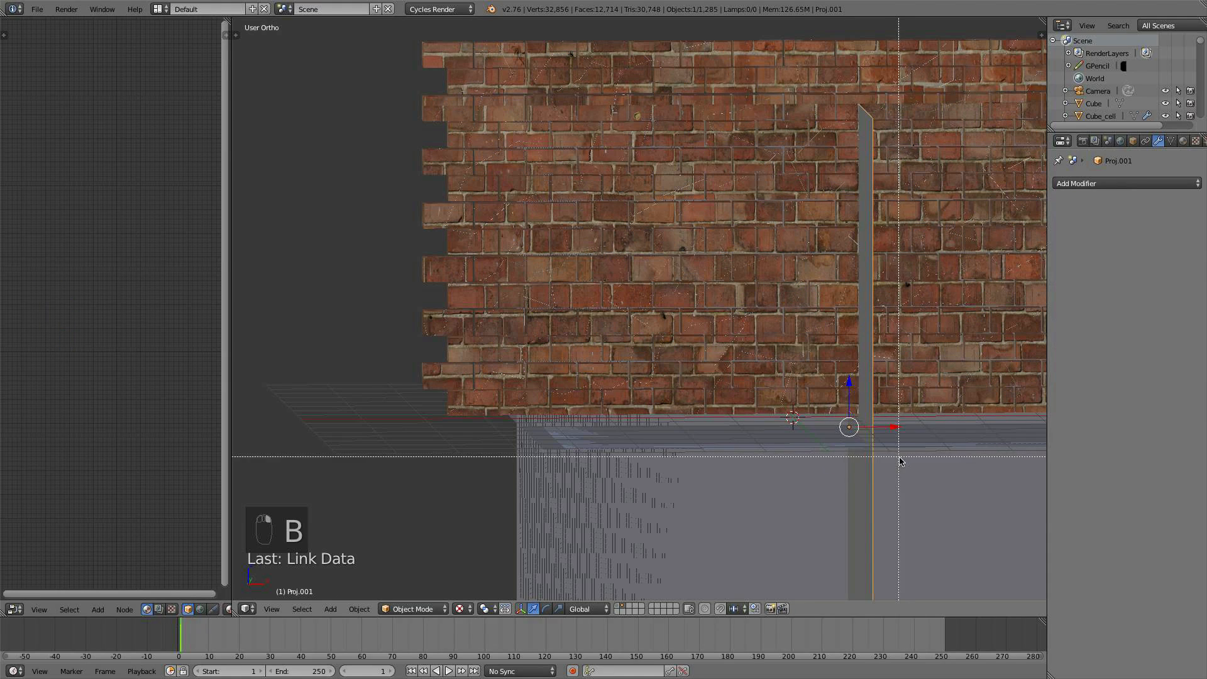
left_click_drag(898, 459, 824, 416)
scroll(864, 448, "up", 4)
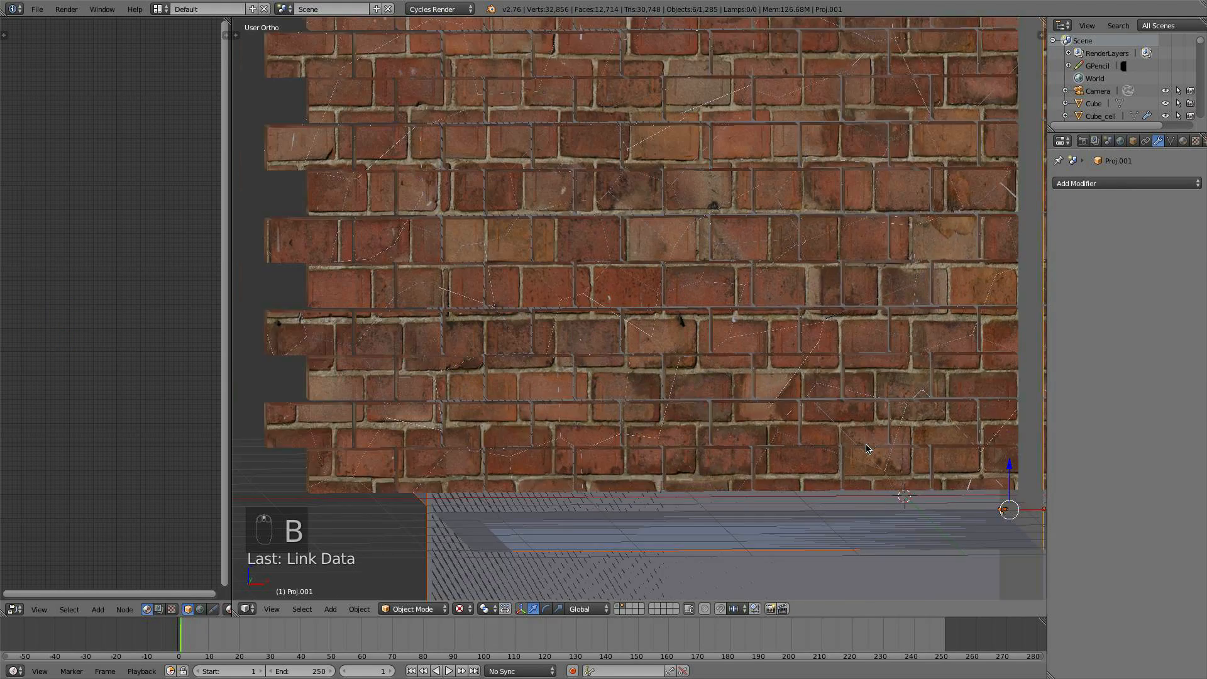
Move the six projector planes and enlarge them along the global X axis to fit the texture to the brick seams
middle_click_drag(861, 445, 845, 415, "shift")
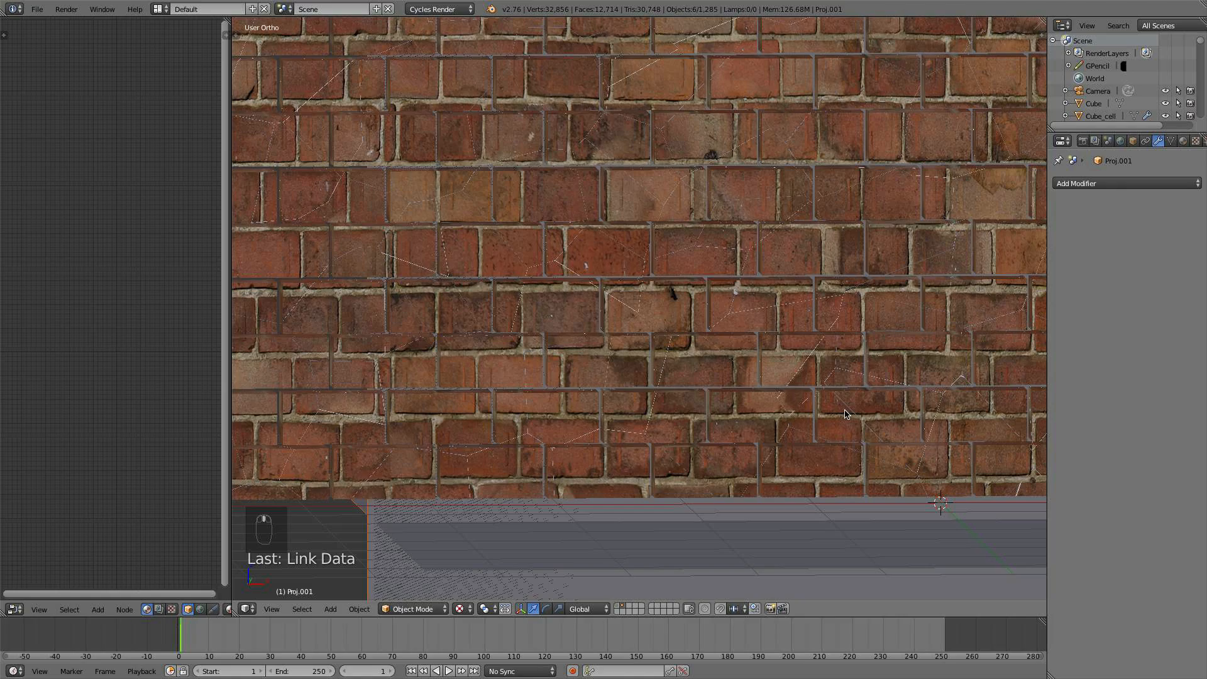
key("g")
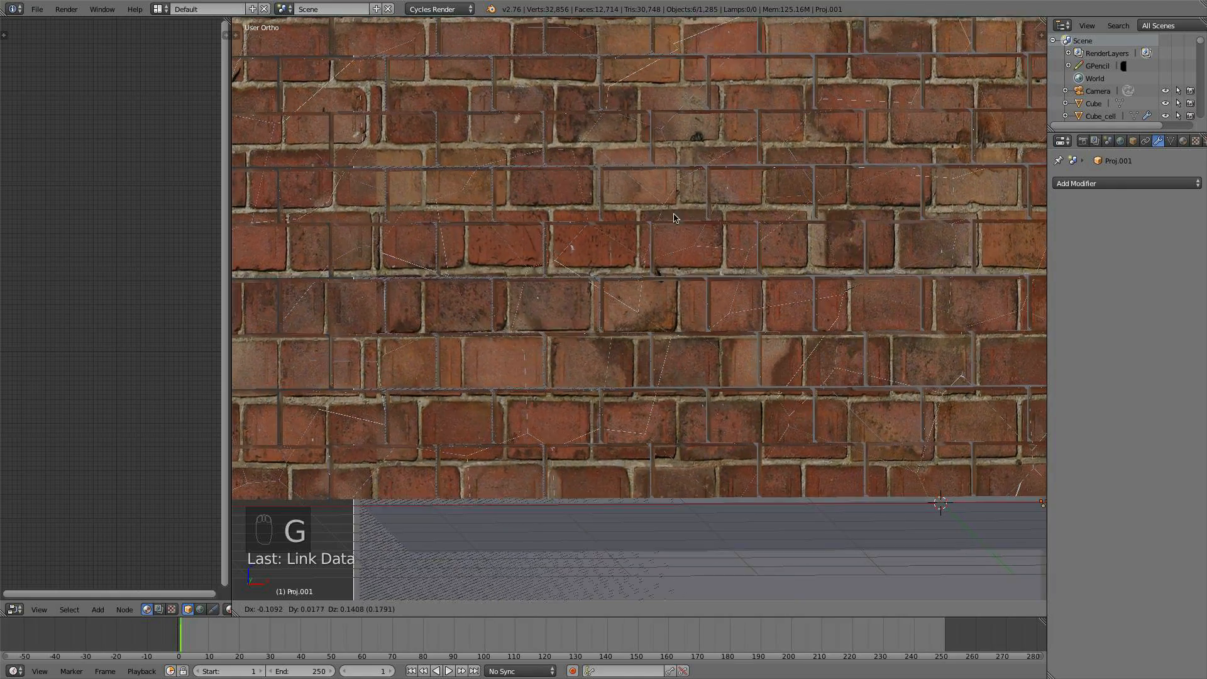
left_click(592, 170)
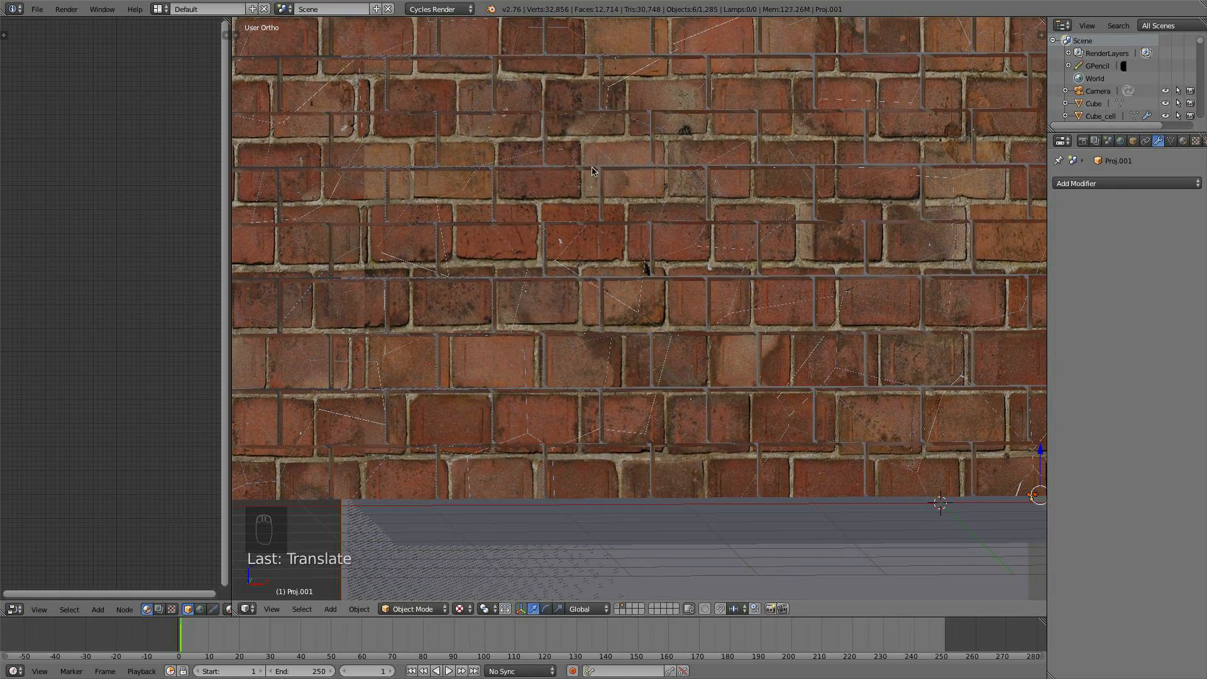
key("s")
key("x")
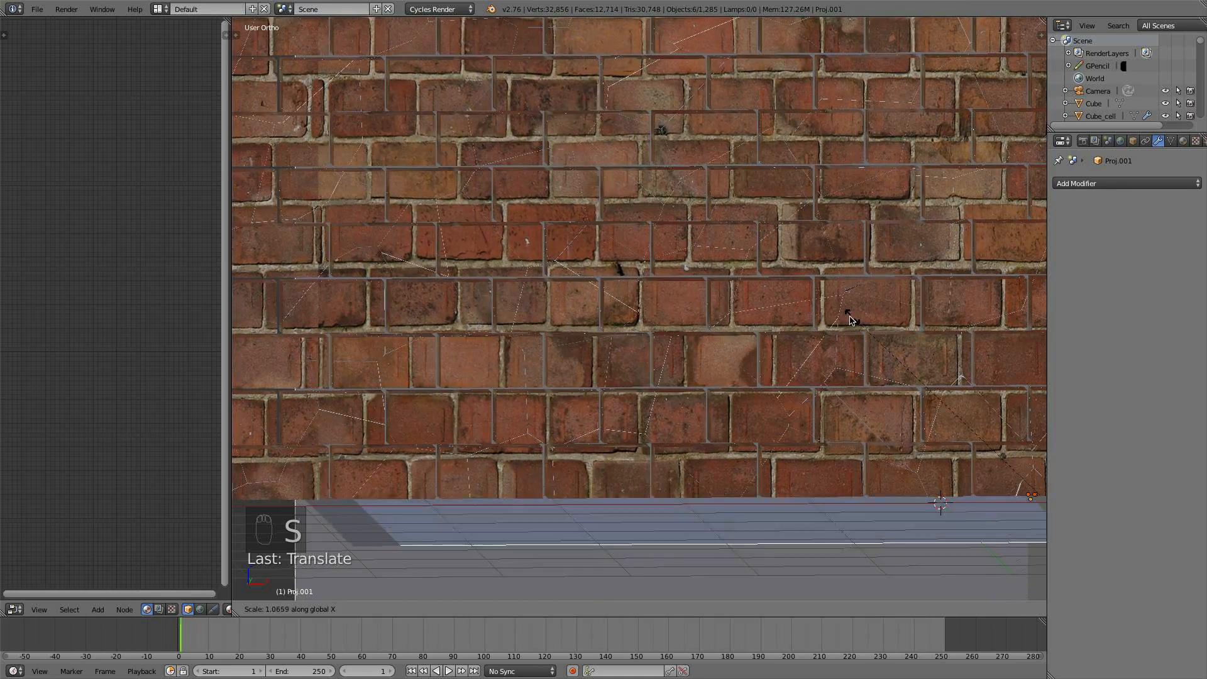
left_click(815, 314)
Shift the six projector planes again and scale them by about 1.05 along the global X axis
key("g")
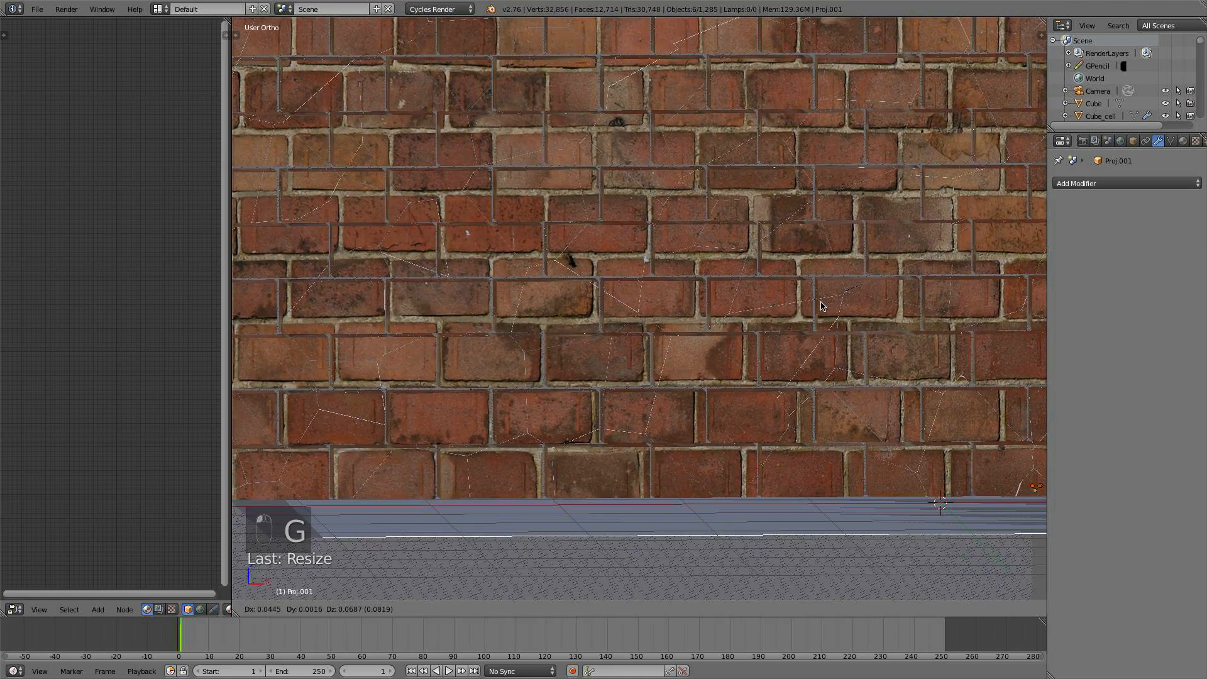
left_click(829, 333)
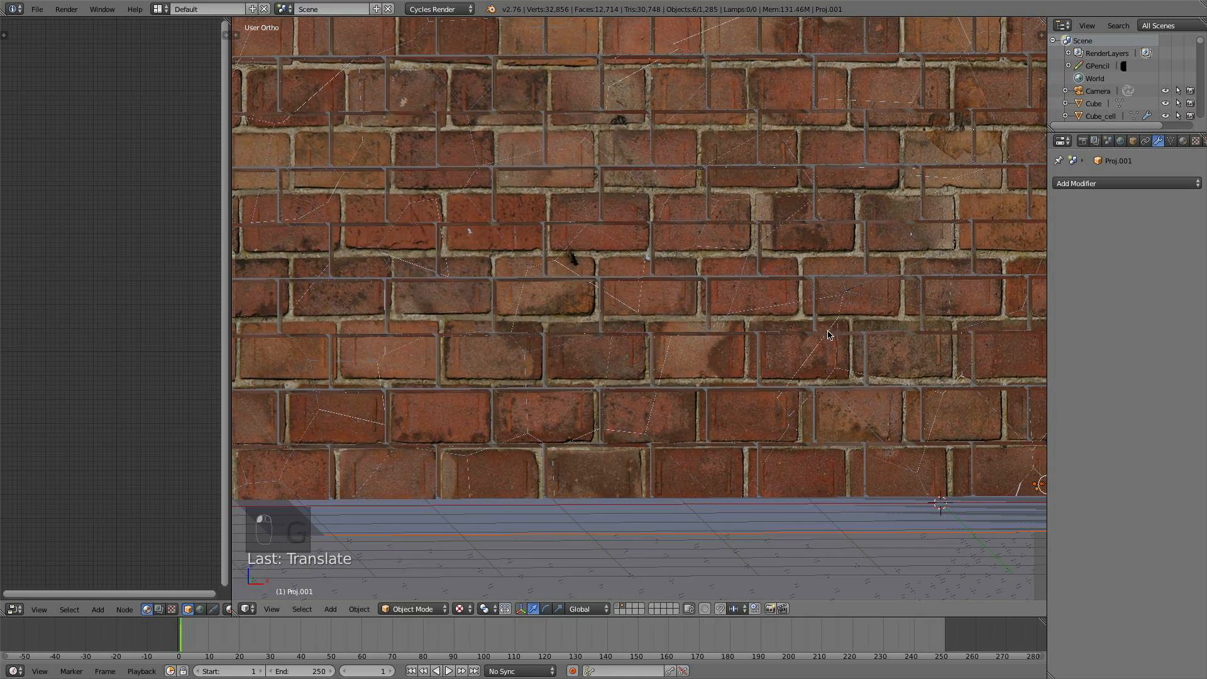
key("s")
key("x")
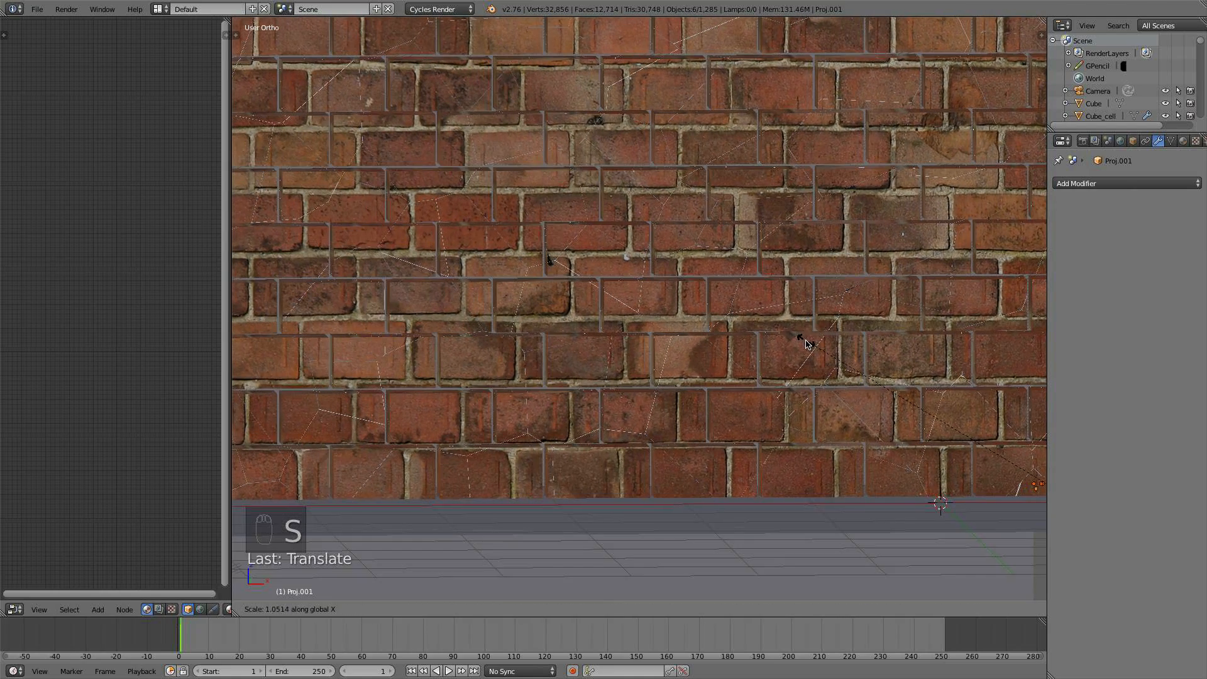
left_click(807, 340)
Reposition the six projector planes and scale them along the global Z axis to match the wall's brick rows
key("g")
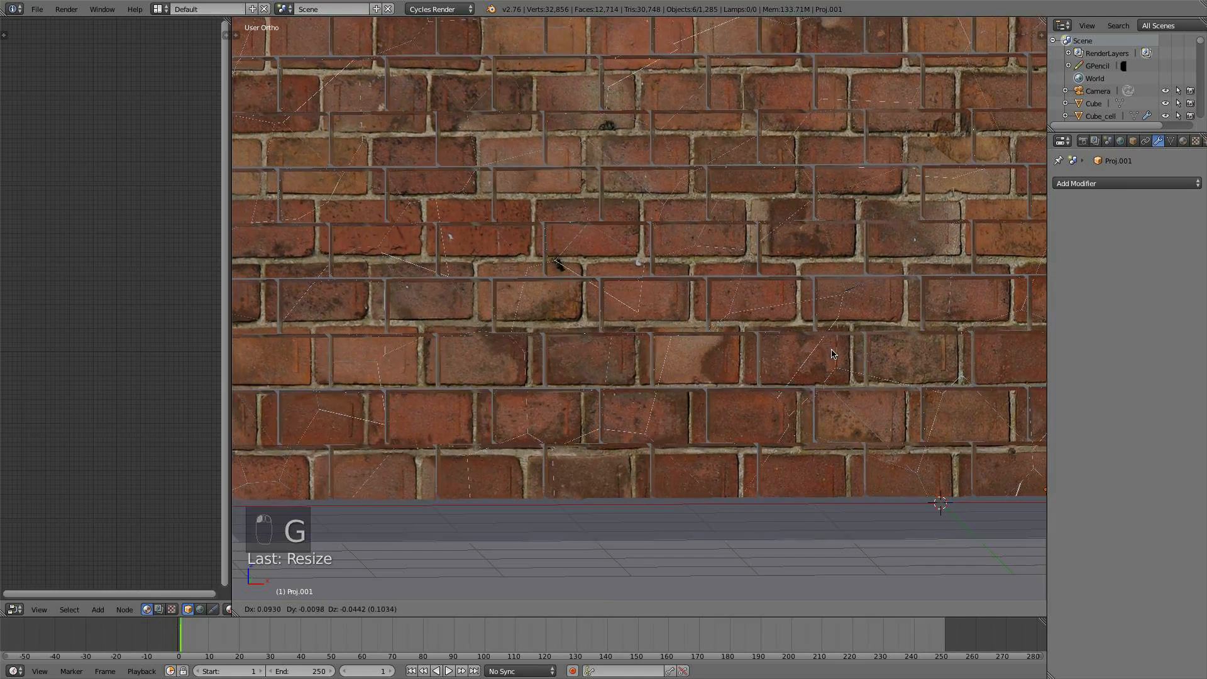
left_click(836, 355)
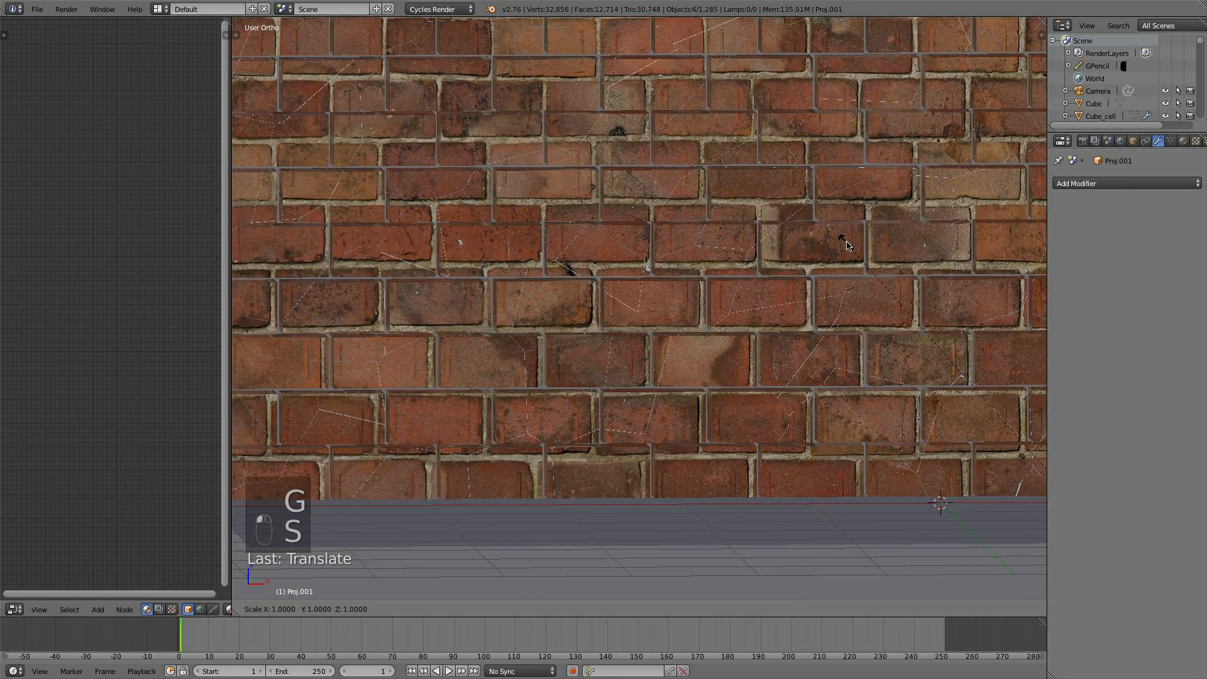
key("z")
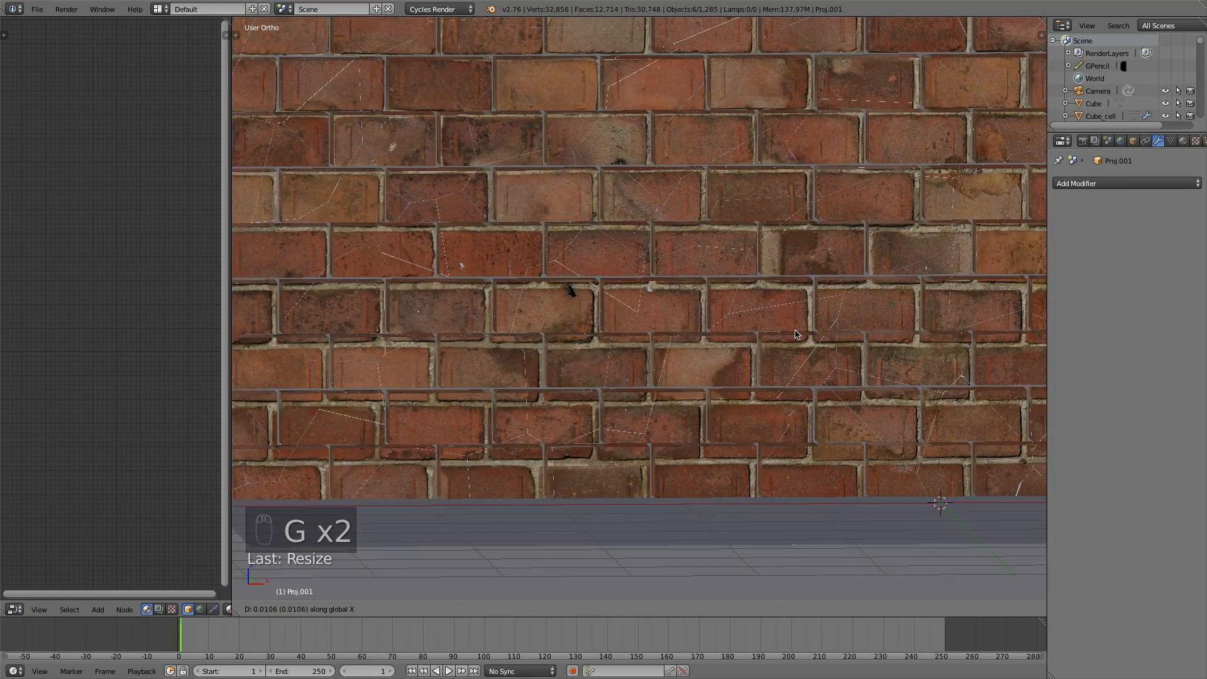
left_click(793, 319)
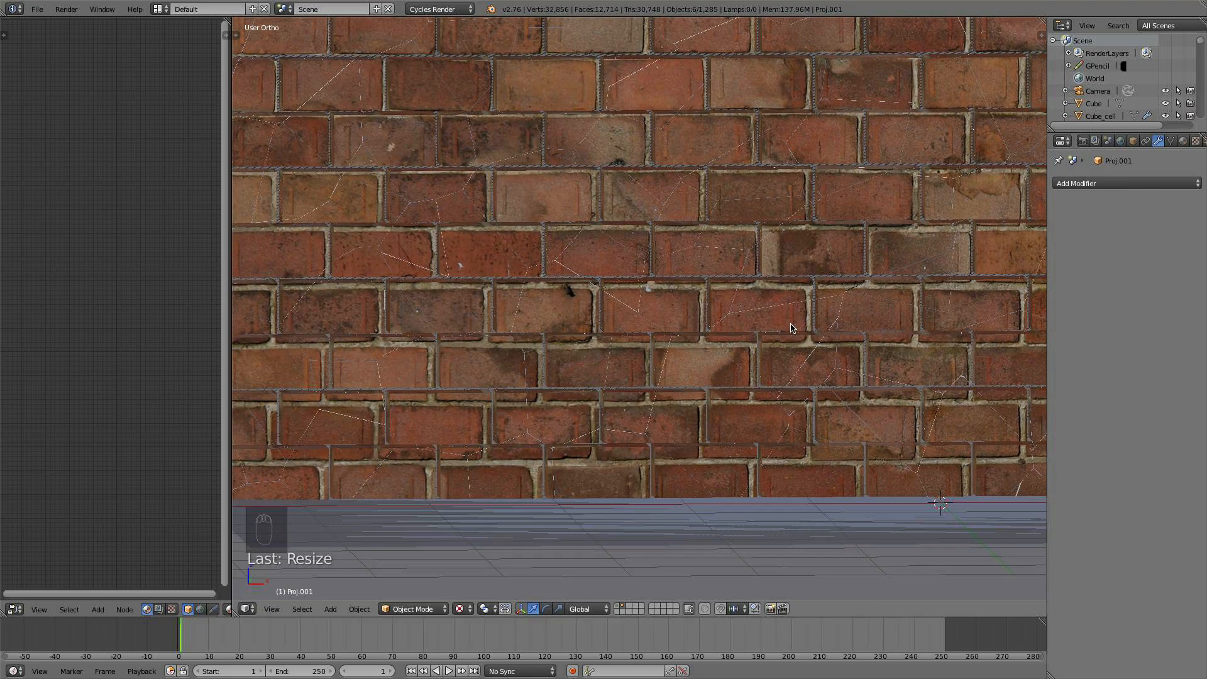
Move the six projector planes along the global Z axis to align the texture with the brick rows up to the wall's upper edge
key("g")
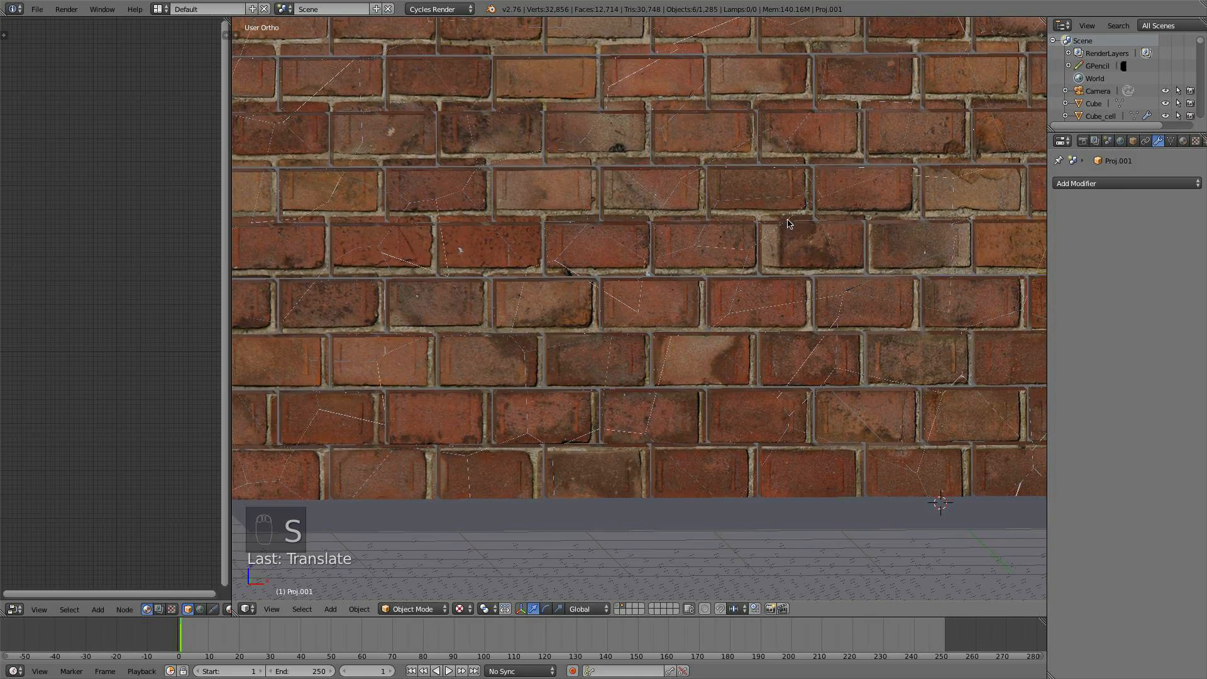
scroll(789, 223, "down", 2)
scroll(785, 204, "up", 4)
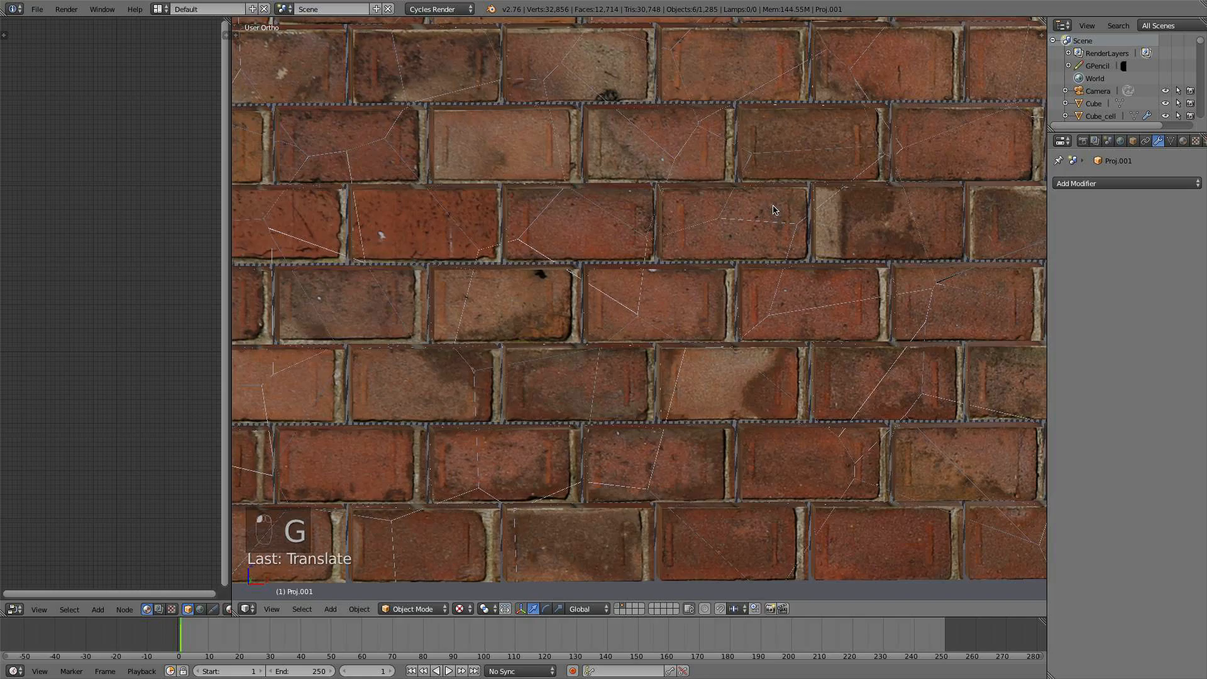
scroll(774, 210, "down", 4)
middle_click_drag(744, 183, 709, 349, "shift")
scroll(754, 235, "up", 2)
middle_click_drag(771, 235, 694, 343, "shift")
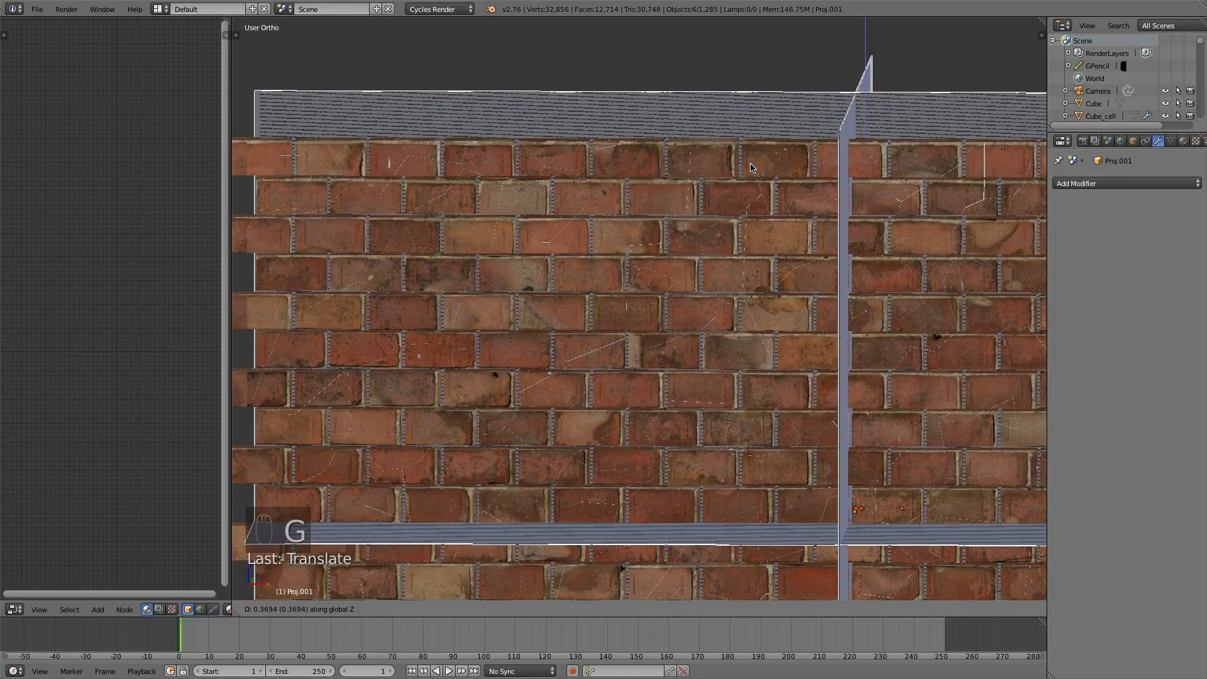
scroll(773, 269, "up", 2)
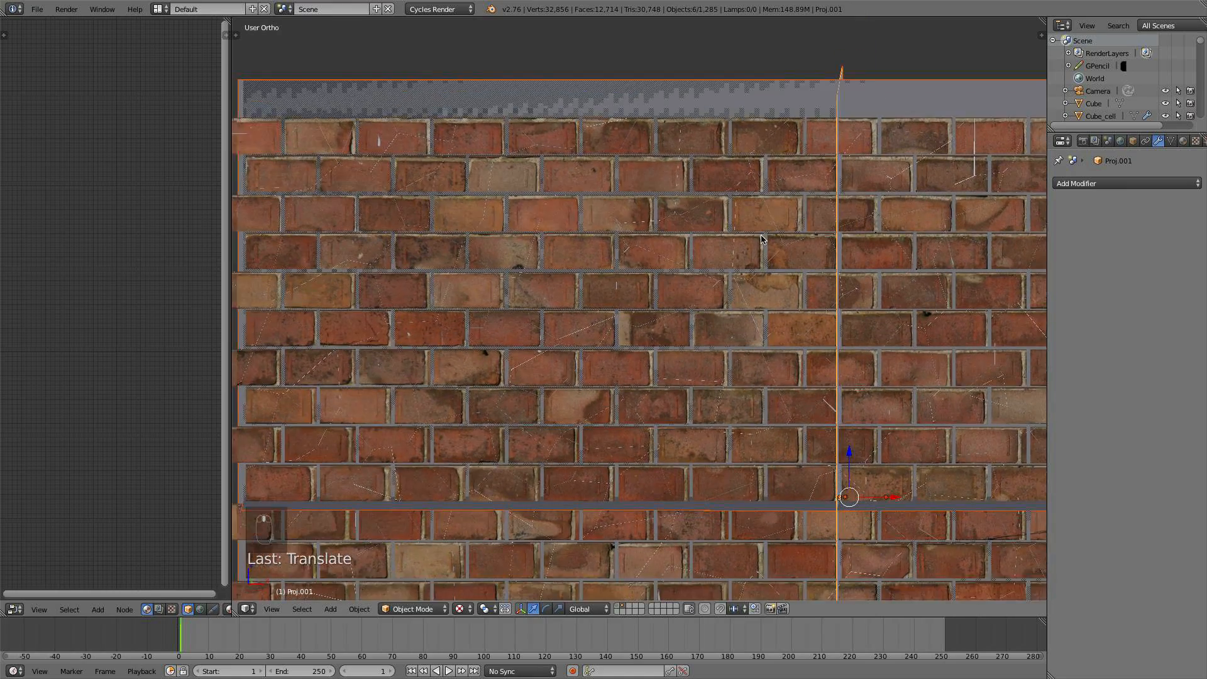
Nudge the six projector planes along the global X axis to line up the vertical mortar joints with the brick seams
key("g")
key("x")
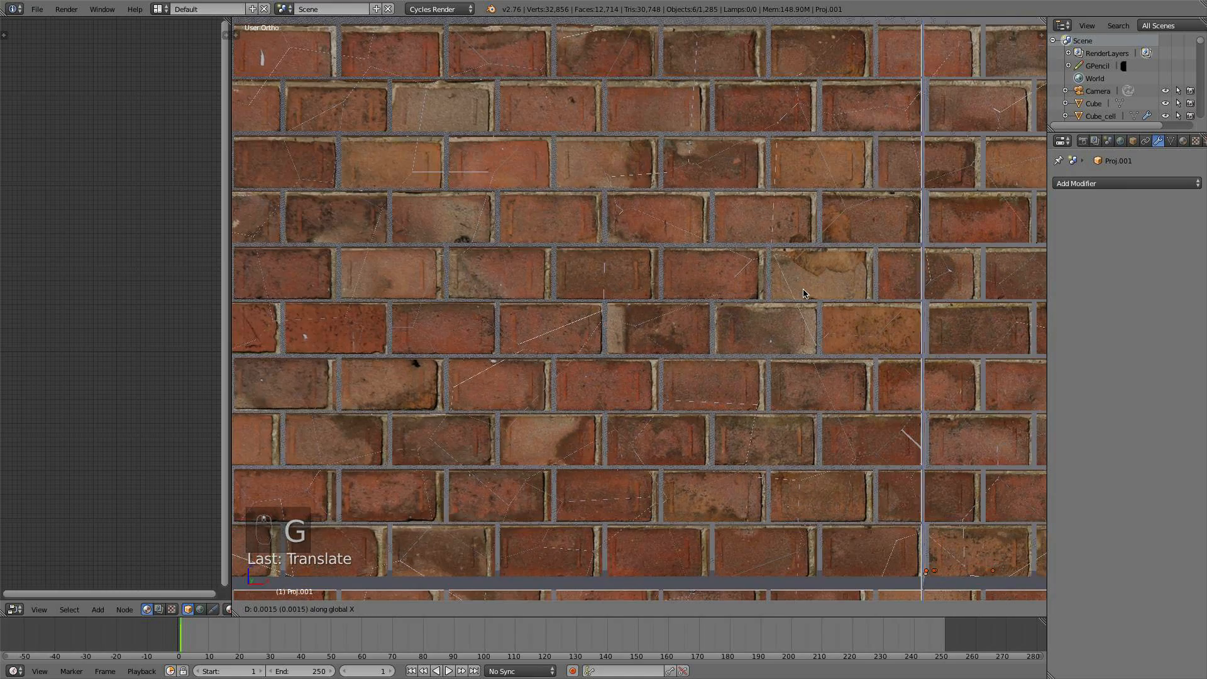
left_click(855, 287)
scroll(864, 290, "down", 2)
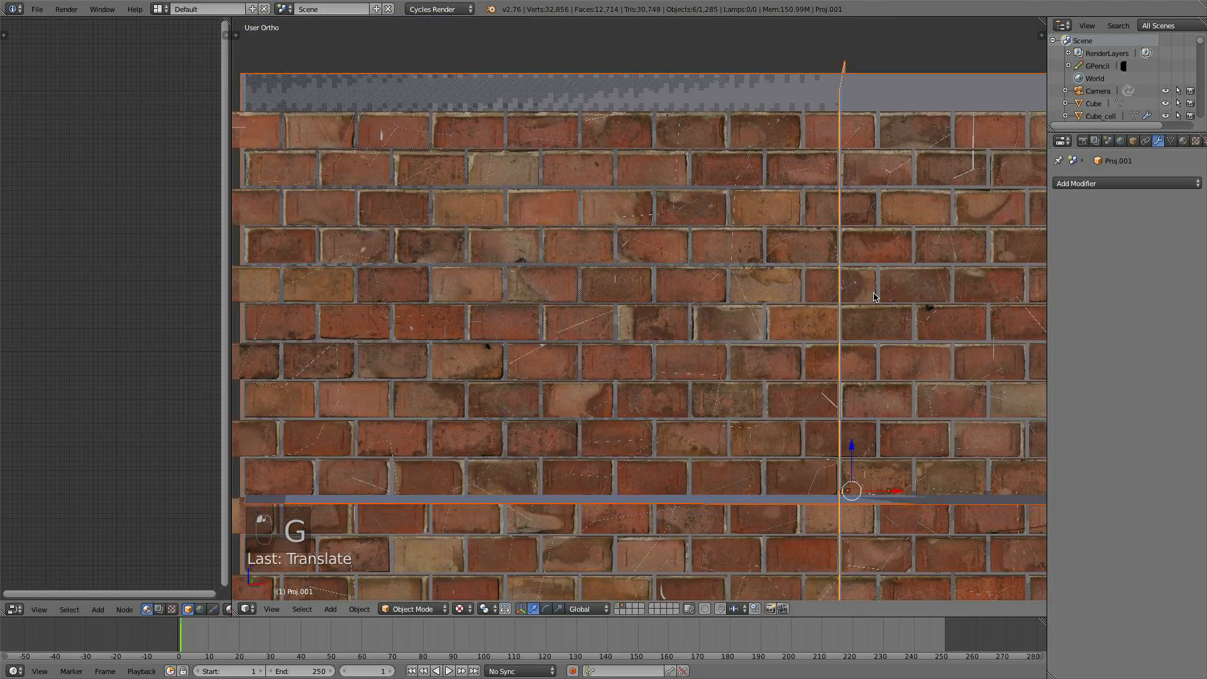
Examine the texture alignment across the wall's front face and along its stepped end
middle_click_drag(872, 292, 732, 259, "shift")
middle_click_drag(794, 299, 604, 242, "shift")
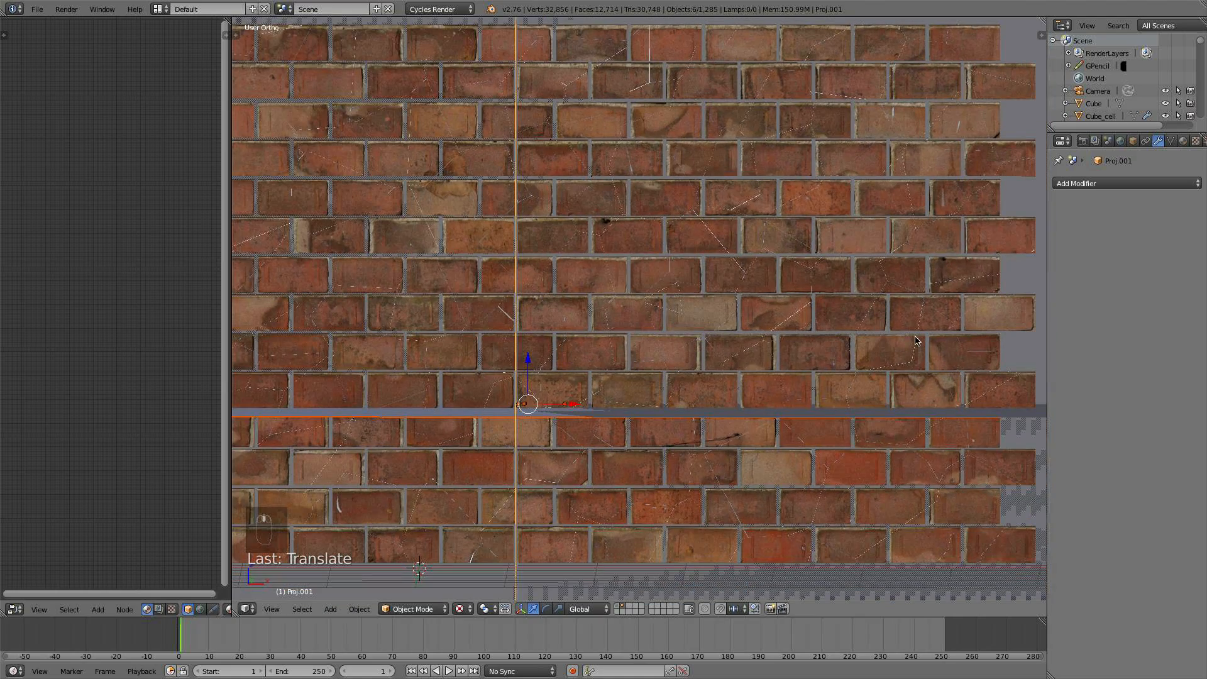
scroll(755, 305, "down", 3)
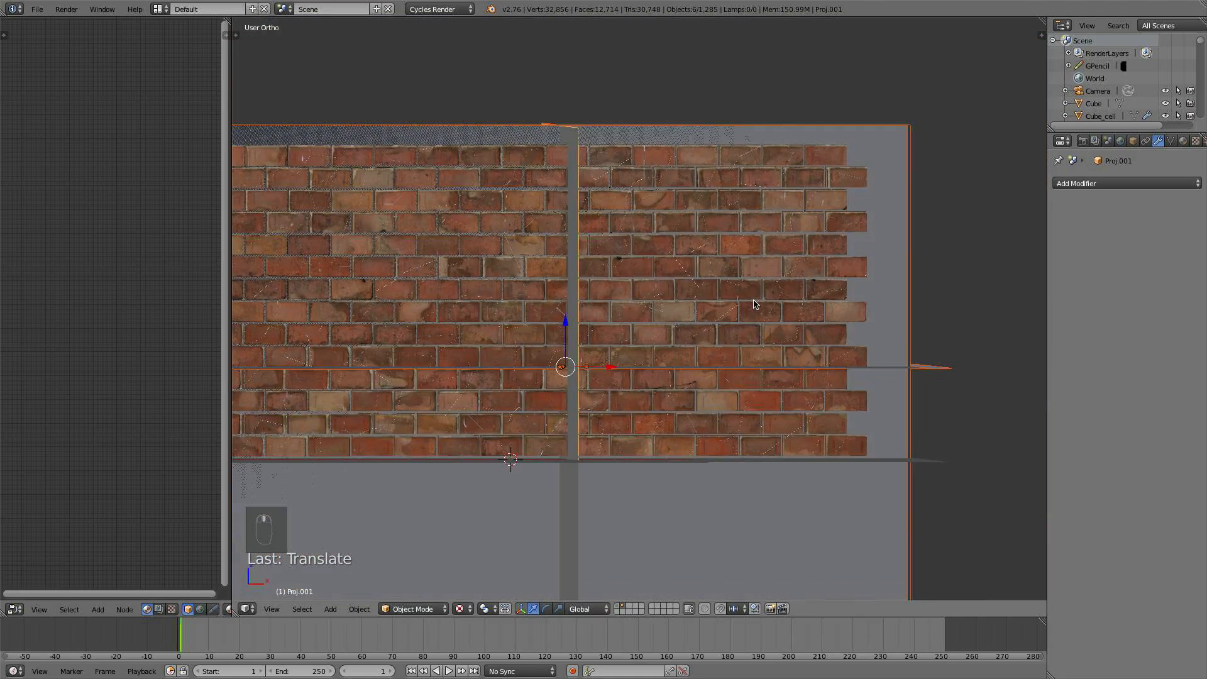
middle_click_drag(659, 266, 631, 278)
scroll(665, 316, "up", 2)
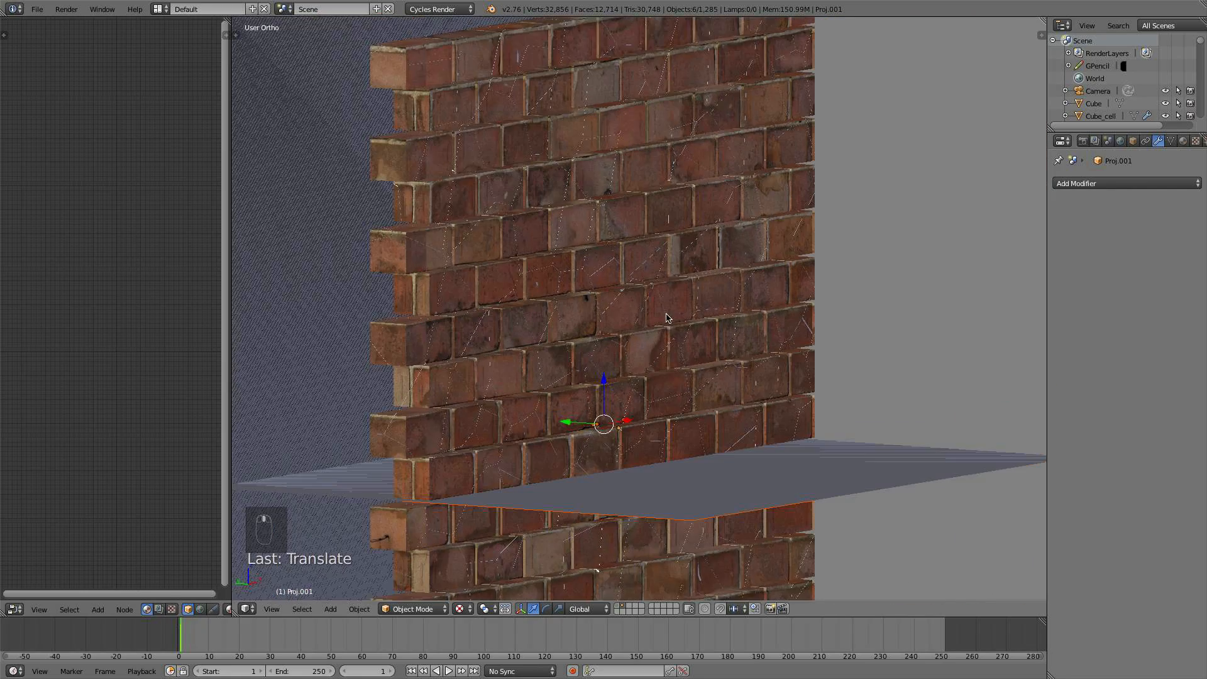
middle_click_drag(666, 321, 682, 281, "shift")
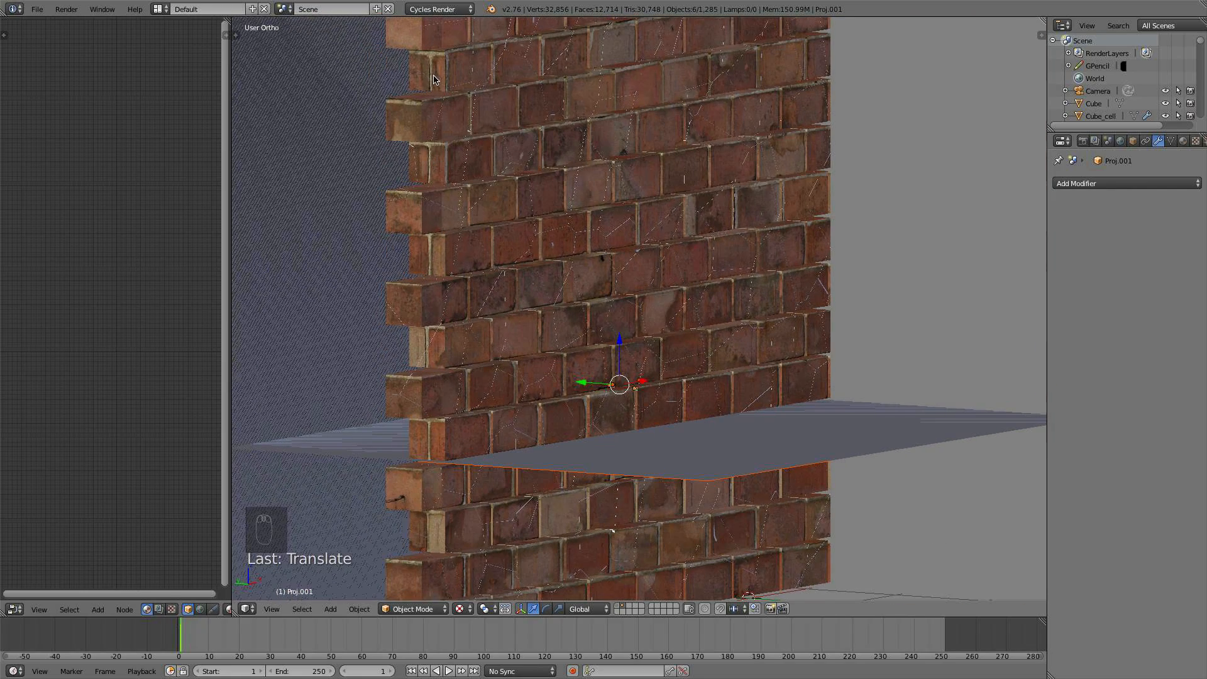
scroll(436, 99, "down", 4)
scroll(452, 126, "up", 1)
scroll(576, 258, "up", 1)
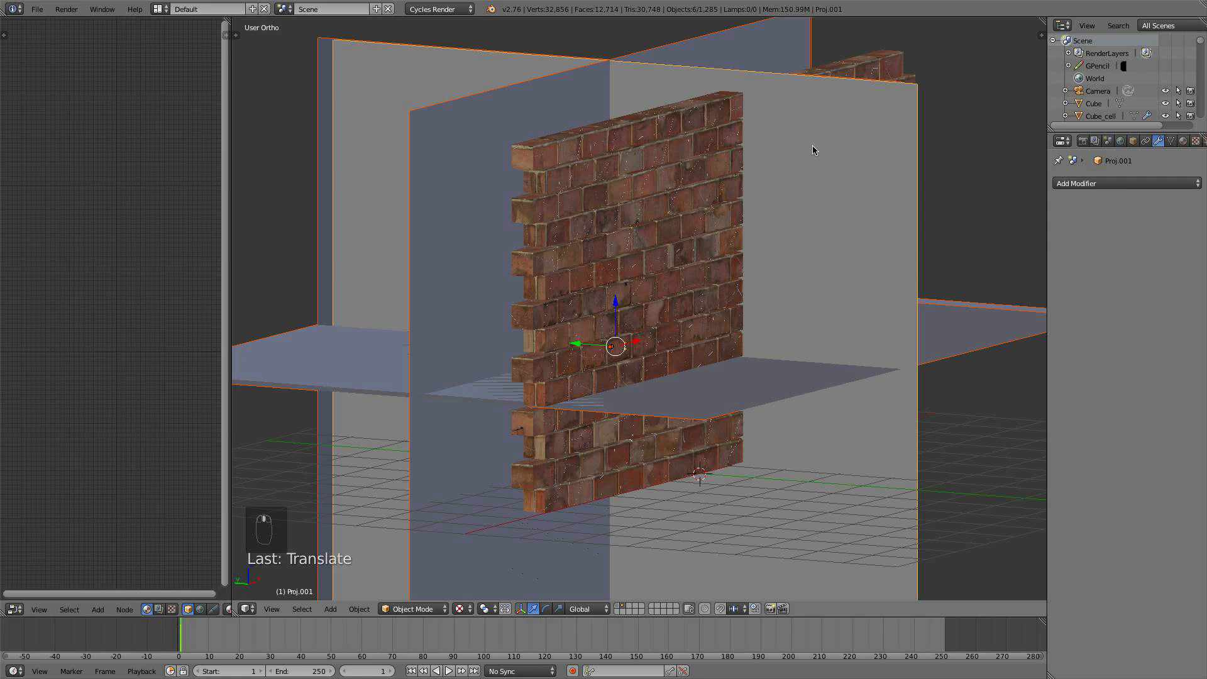
Shift the projector planes facing the wall's two ends along the global Y axis and inspect the brick texture on both ends
right_click(848, 153)
left_click_drag(571, 349, 585, 351)
right_click(579, 350)
right_click(883, 173, "shift")
middle_click_drag(585, 350, 643, 324)
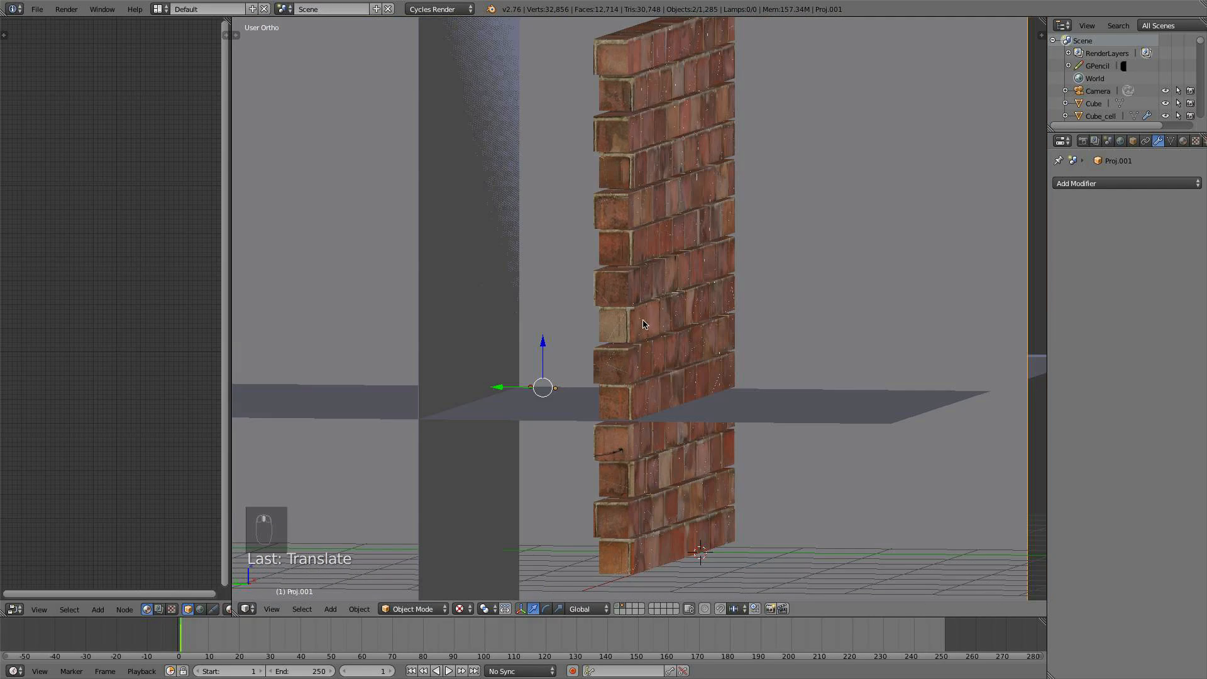
middle_click_drag(784, 272, 583, 286)
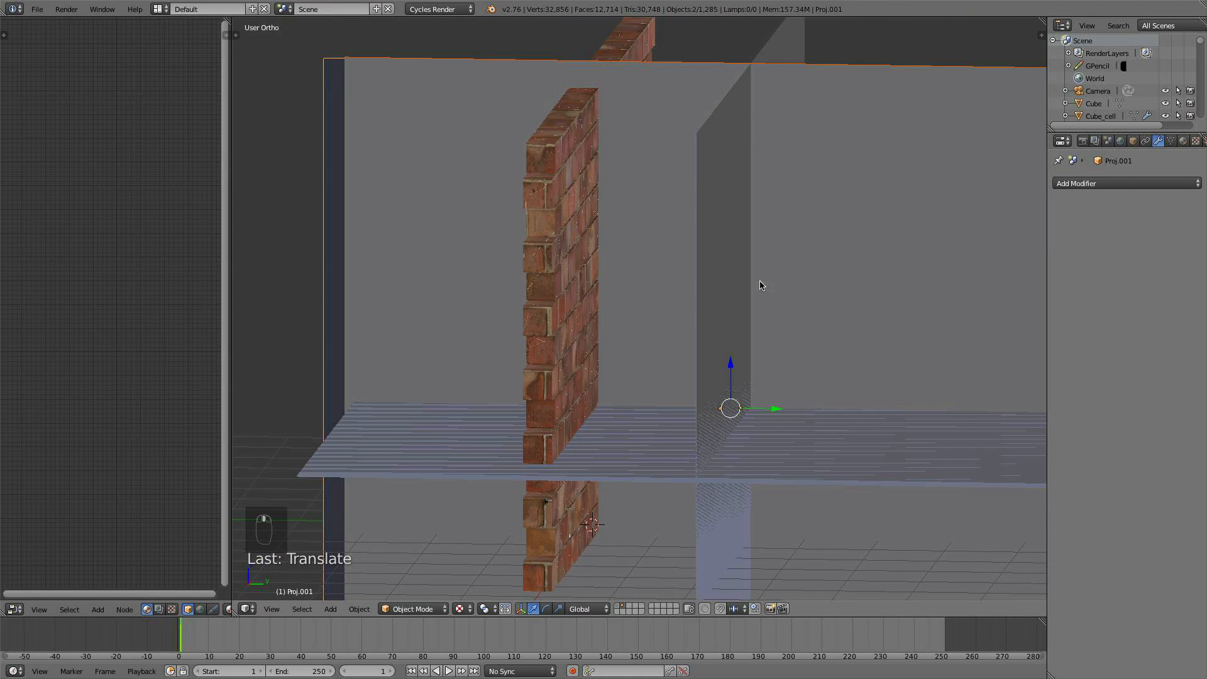
Move only the Proj.002 plane along the global Y axis to align the mortar on the wall end it textures
right_click(328, 208)
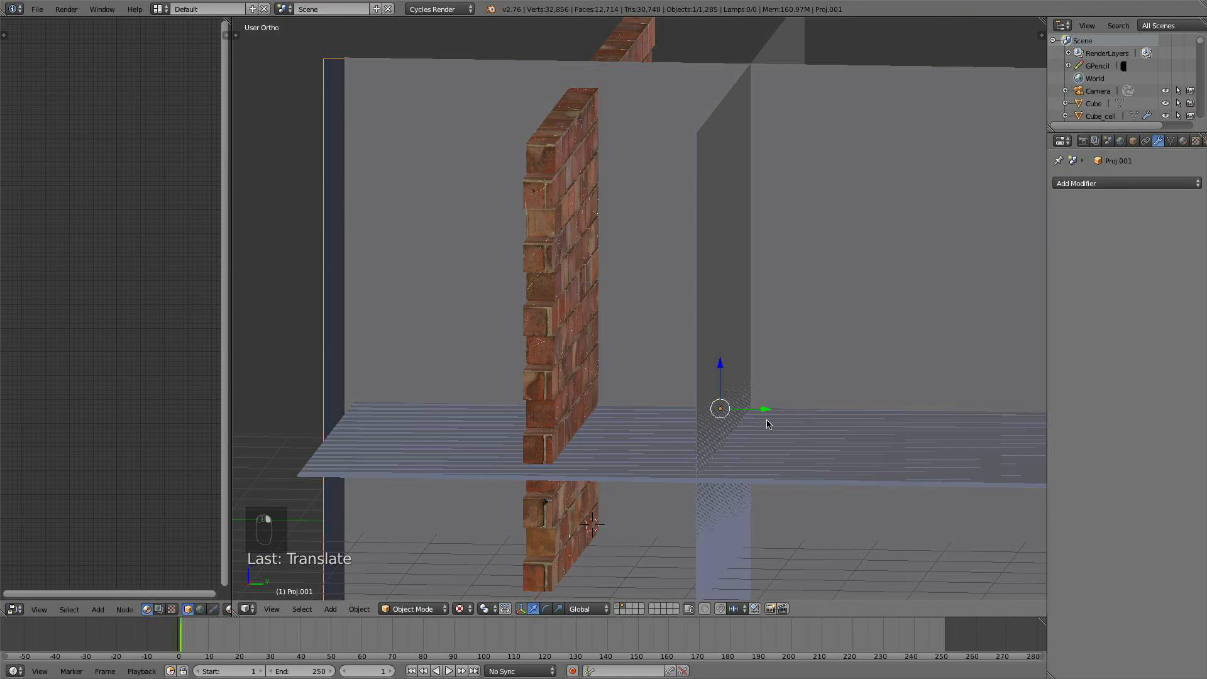
right_click(488, 294)
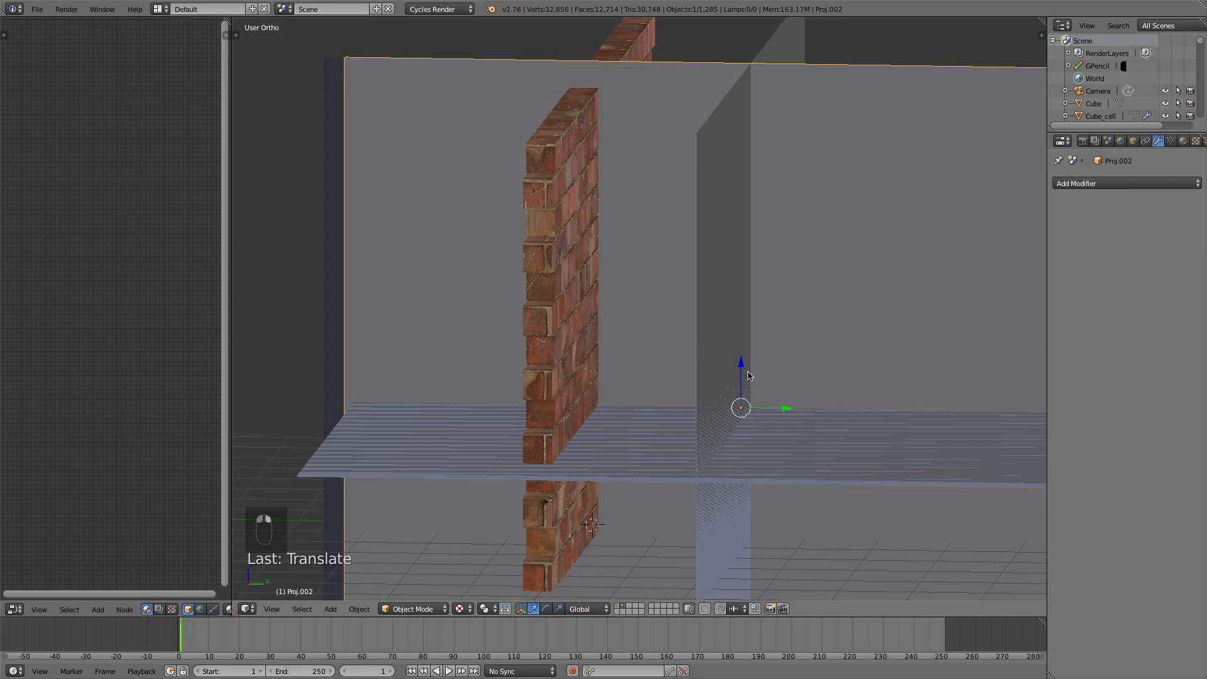
key("g")
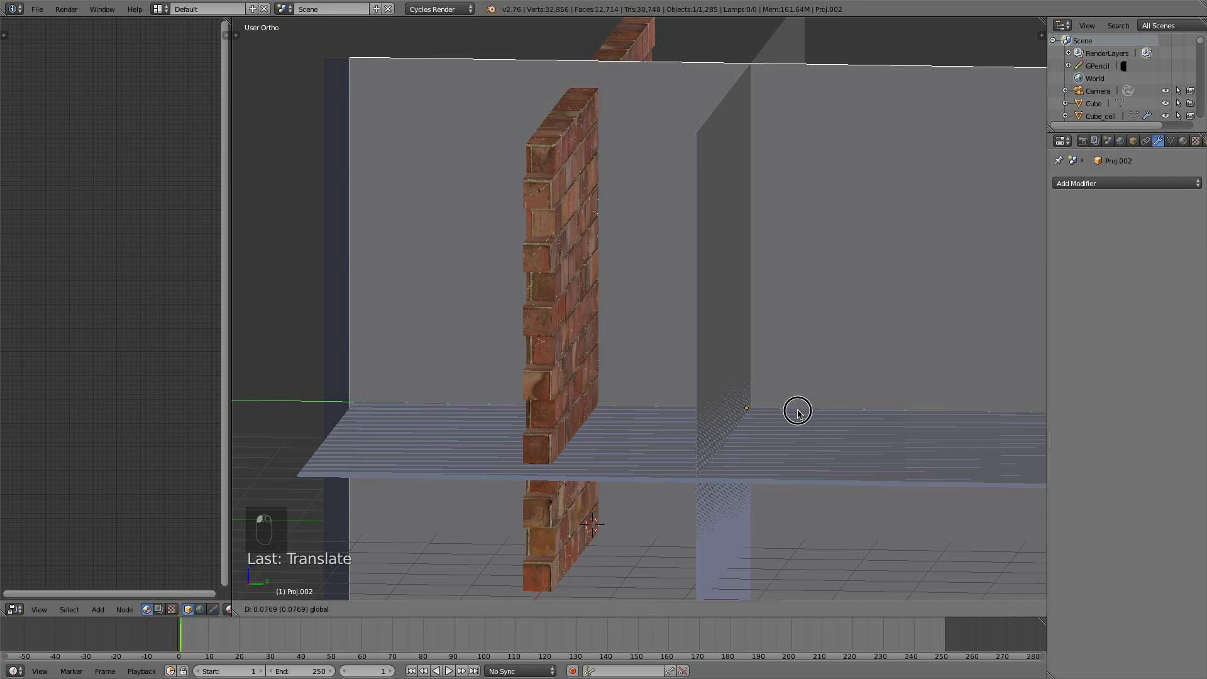
left_click_drag(797, 411, 798, 410)
Select the two horizontal projector planes and move them along the global X axis to align the texture on the wall's underside
scroll(807, 382, "down", 1)
middle_click_drag(807, 382, 915, 266)
right_click(614, 223)
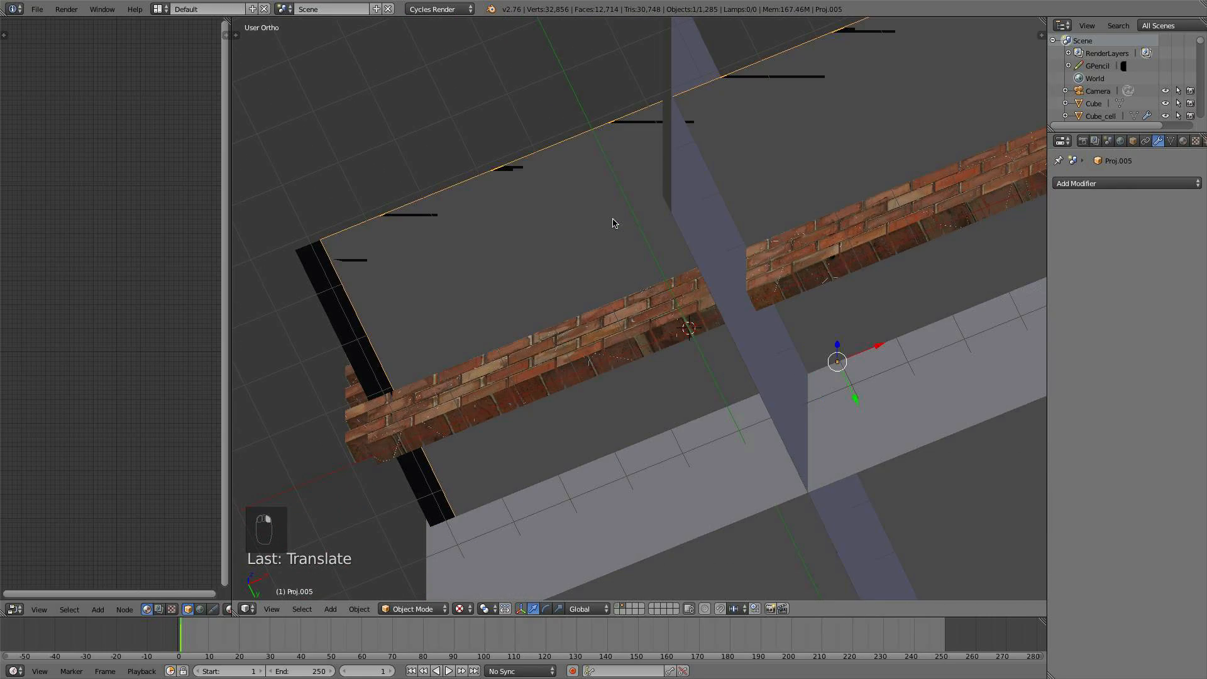
right_click(527, 223, "shift")
scroll(835, 354, "up", 4)
scroll(911, 385, "down", 1)
middle_click_drag(870, 385, 746, 402, "shift")
middle_click_drag(803, 388, 806, 372)
left_click_drag(864, 396, 891, 388)
scroll(861, 361, "down", 3)
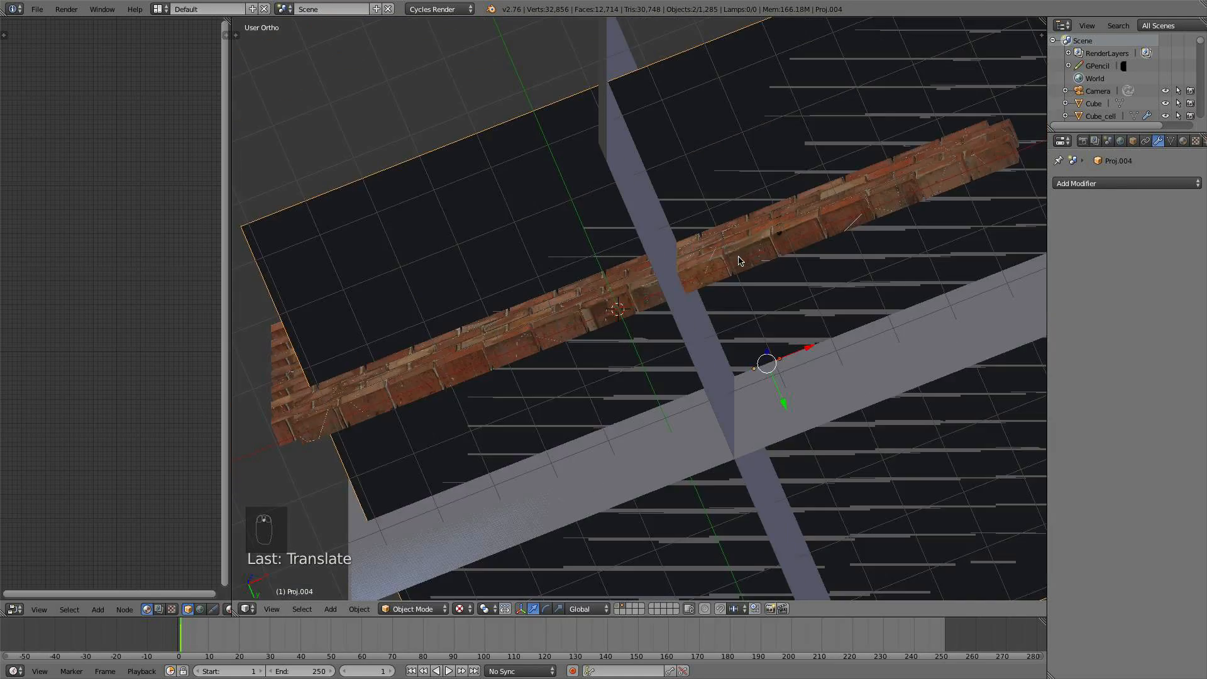
Slide the horizontal Proj.005 plane along the global X axis to align the brick texture on the wall's upper surface
middle_click_drag(741, 258, 785, 500)
scroll(784, 490, "up", 1)
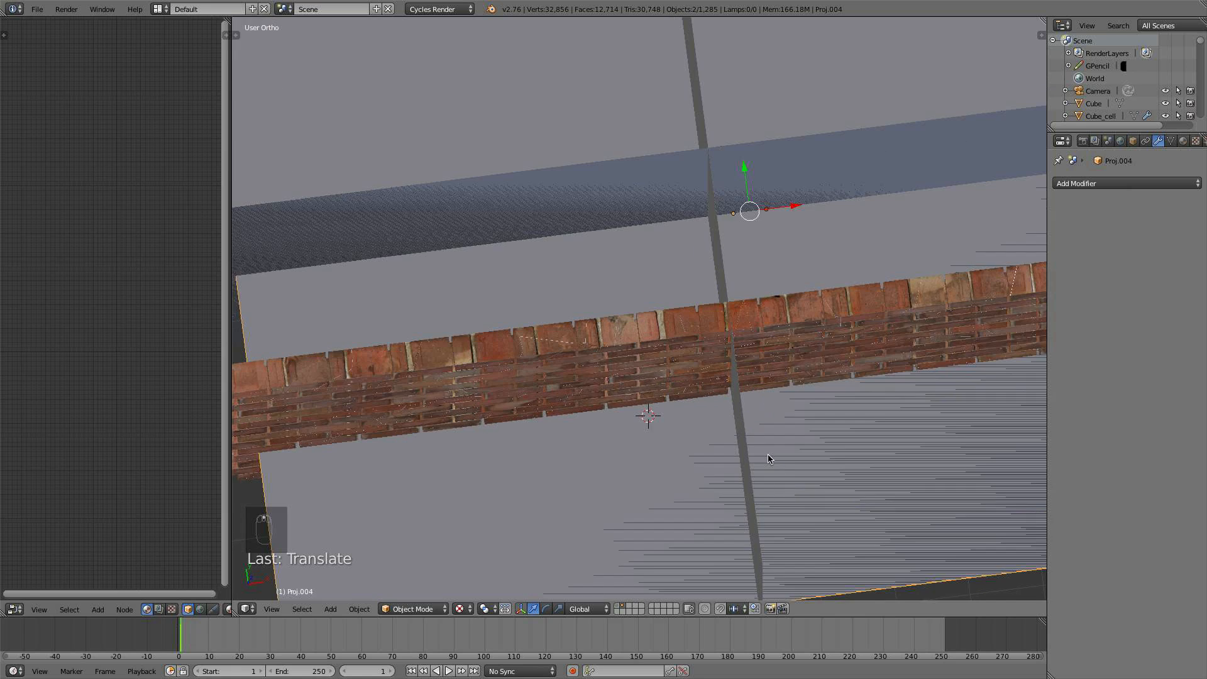
middle_click_drag(767, 454, 560, 506)
right_click(683, 444)
scroll(811, 320, "up", 2)
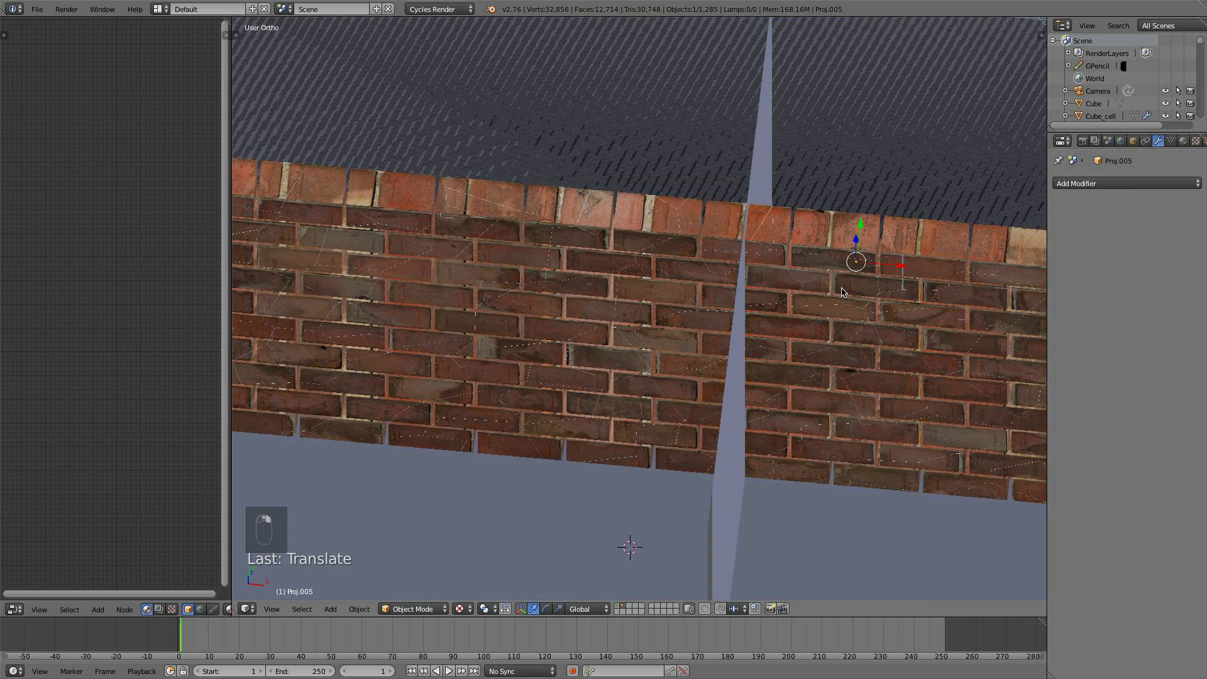
left_click_drag(891, 267, 822, 265)
right_click(858, 260)
scroll(821, 266, "down", 2)
middle_click_drag(772, 269, 643, 275)
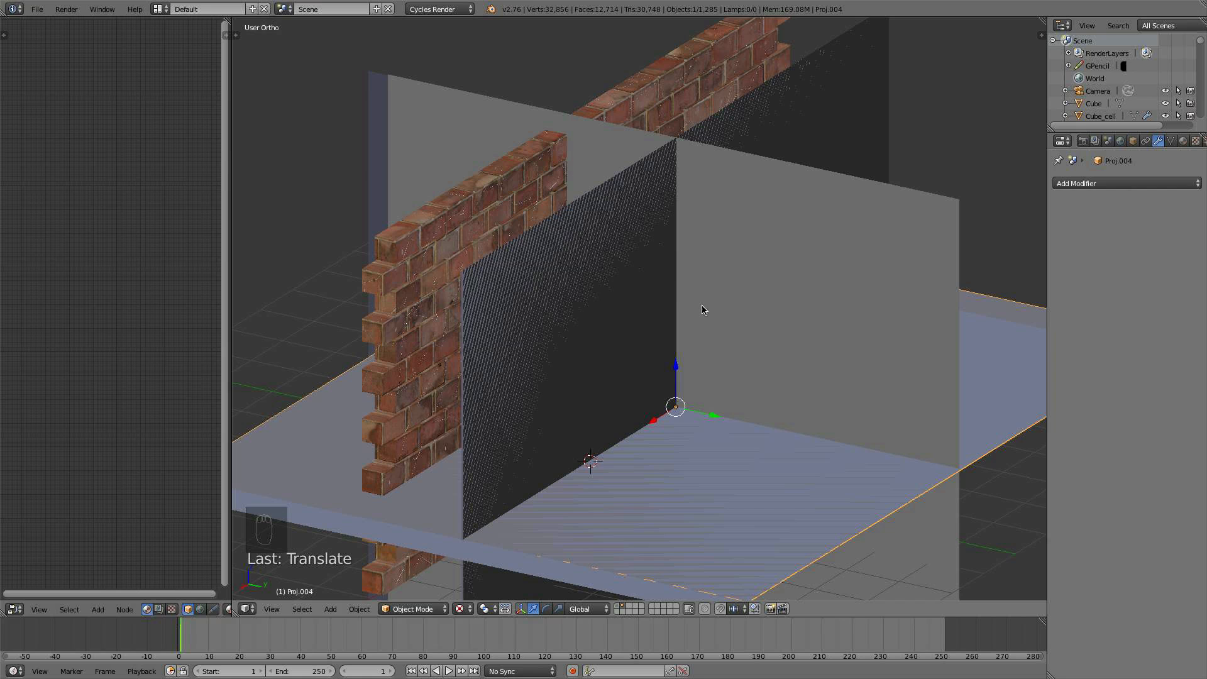
key("b")
left_click_drag(727, 399, 666, 463)
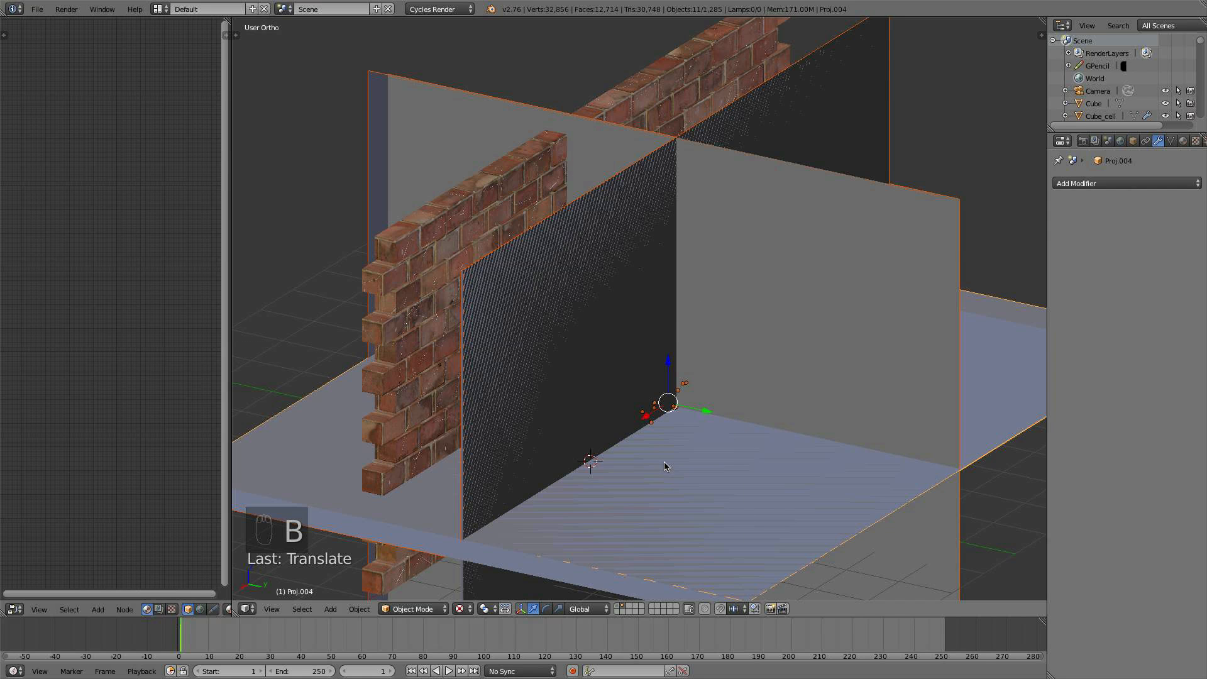
mouse_move(665, 463)
middle_mouse_down()
mouse_move(710, 463)
mouse_move(743, 444)
mouse_move(665, 436)
mouse_move(741, 432)
mouse_move(684, 450)
middle_mouse_up()
key("h")
key("alt+h")
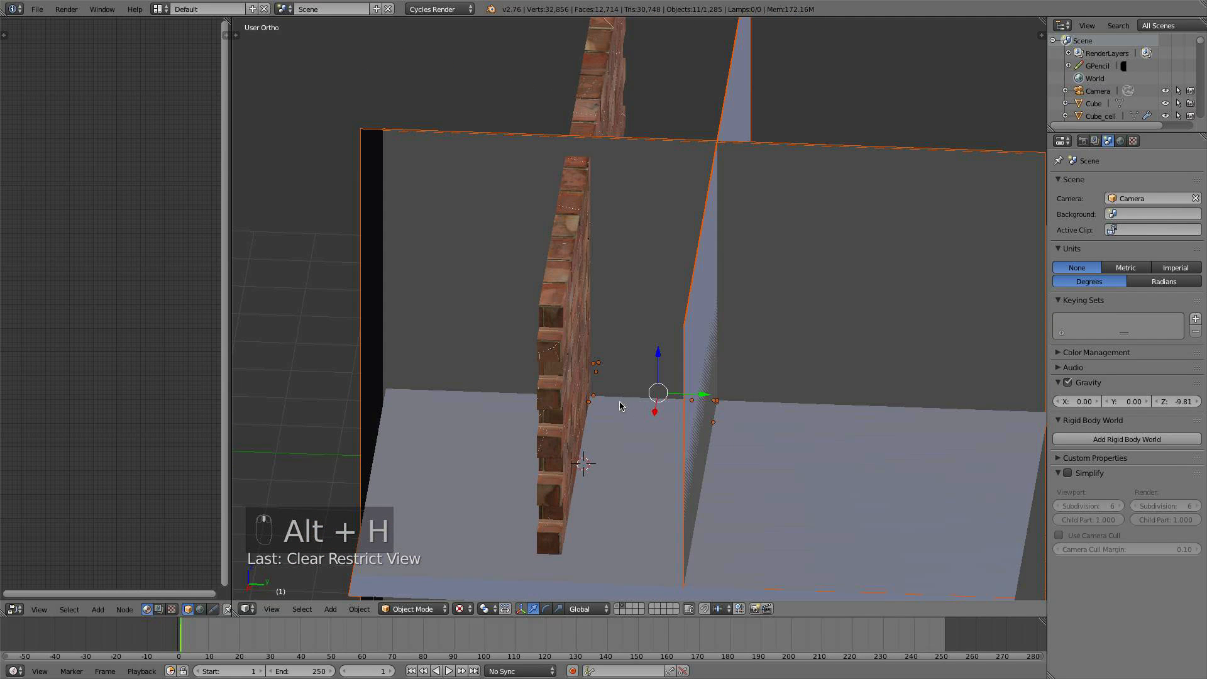
Box-select the six projector planes without any wall cells and hide them
key("b")
middle_click_drag(622, 407, 493, 277)
scroll(797, 440, "down", 3)
key("b")
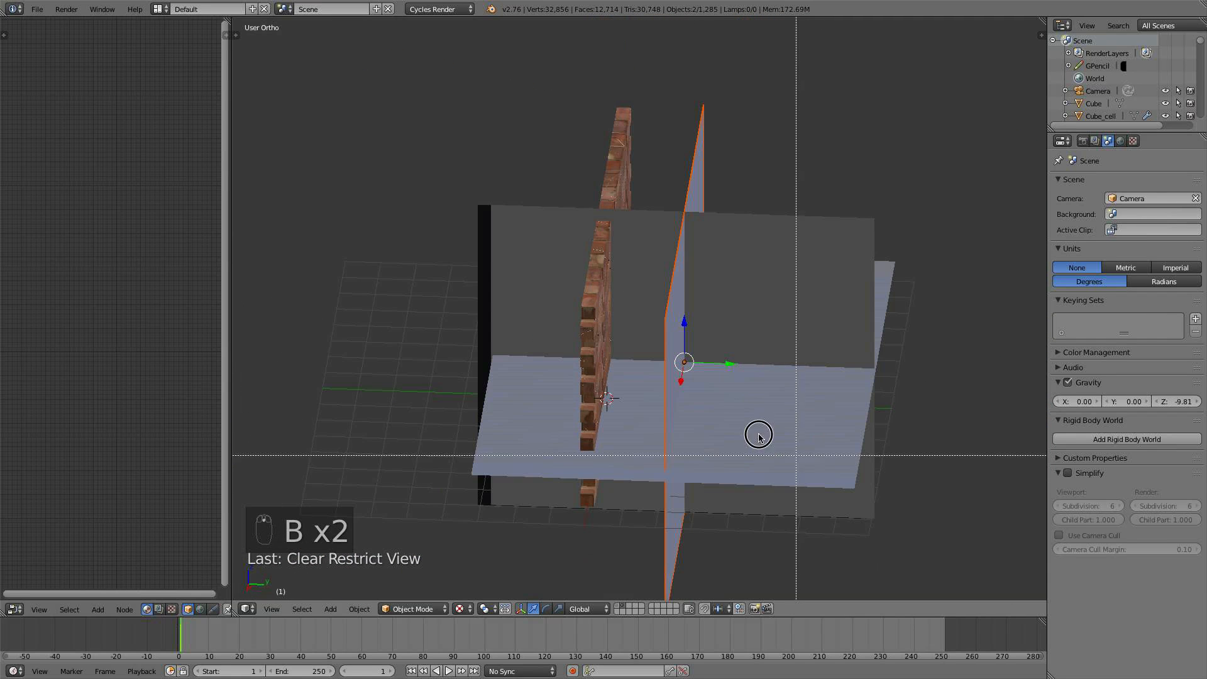
left_click_drag(745, 404, 688, 286)
key("h")
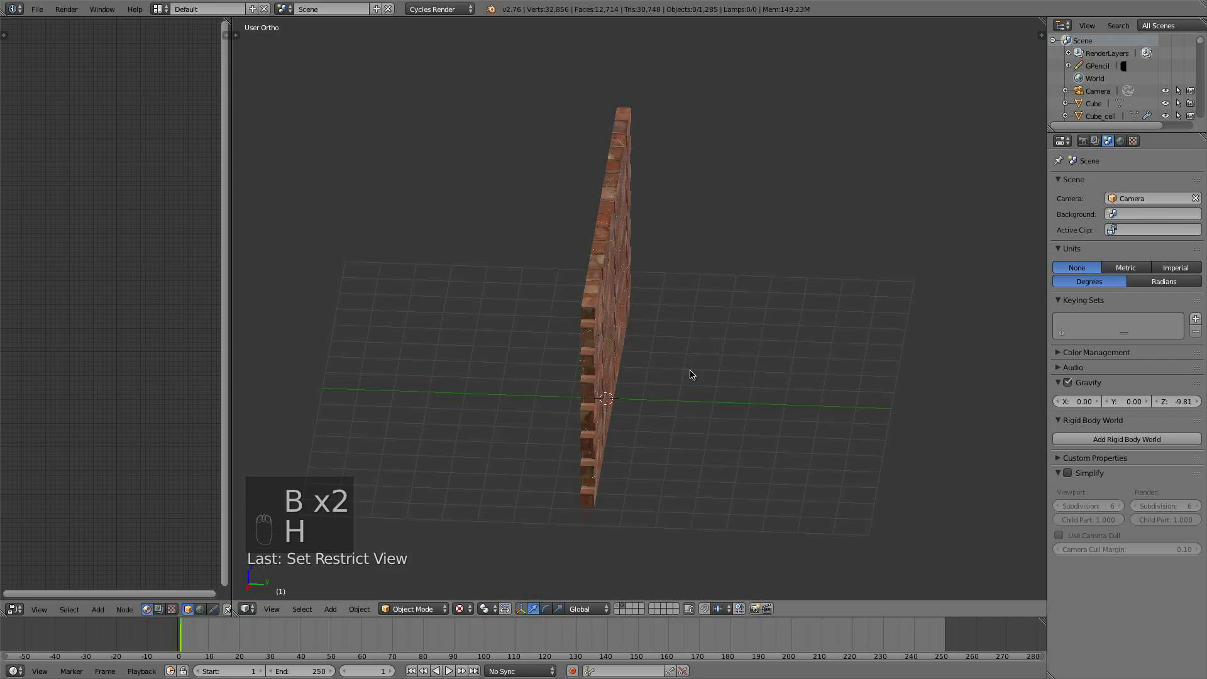
Try a trackball rotation on one cell in the middle of the wall to test its projected texture, then cancel it
middle_click_drag(690, 375, 761, 312)
scroll(604, 353, "up", 5)
scroll(602, 331, "up", 1)
scroll(776, 313, "up", 6)
right_click(680, 321)
scroll(680, 314, "down", 2)
key("r")
key("r")
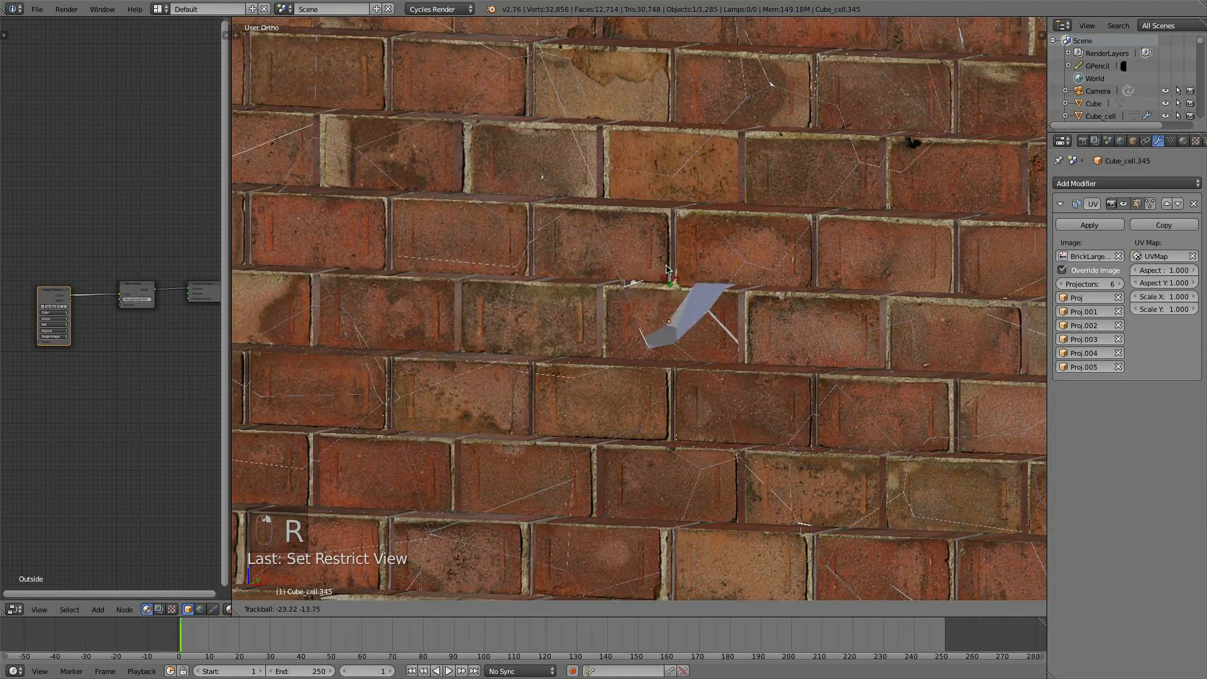
right_click(633, 354)
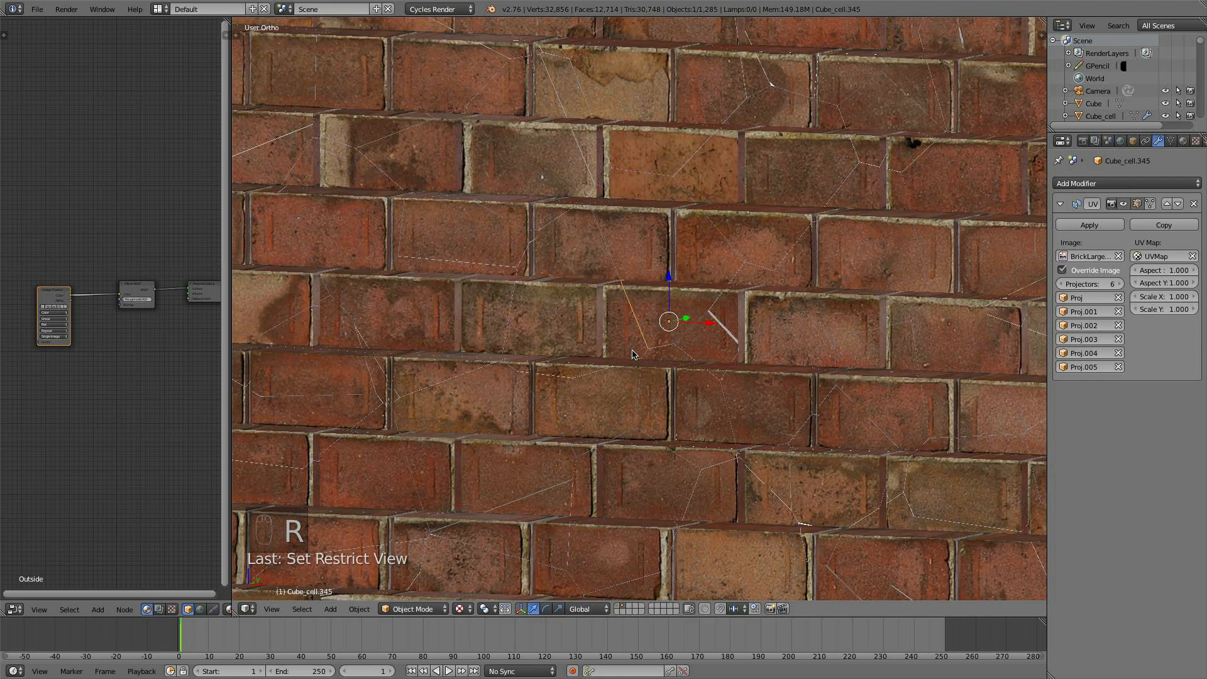
Box-select all the wall cells and convert them with Mesh from Curve/Meta/Surf/Text to bake in the UV Project modifiers
scroll(746, 360, "down", 4)
scroll(817, 333, "down", 4)
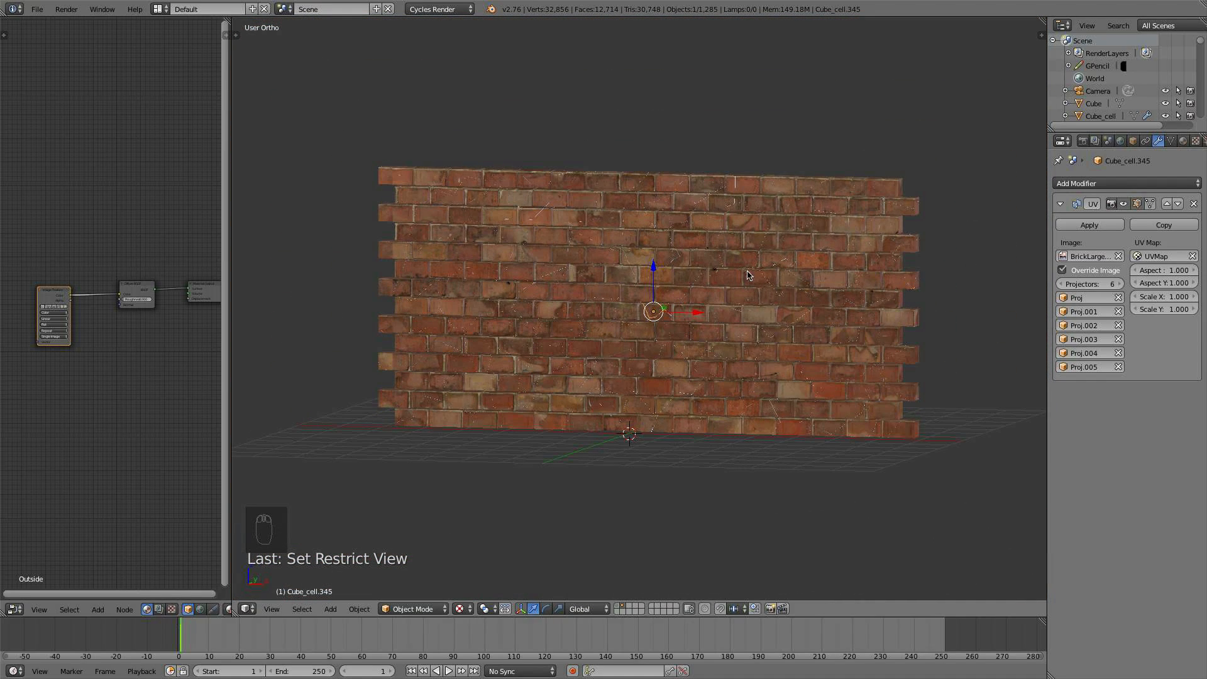
key("b")
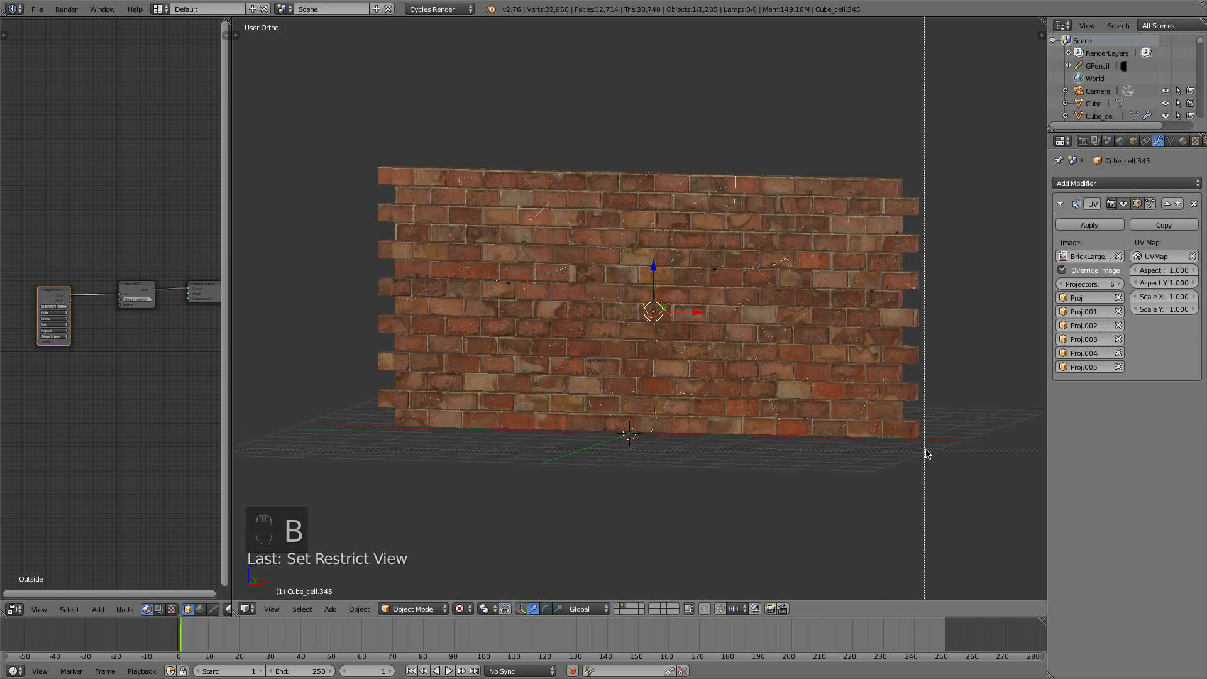
left_click_drag(936, 456, 328, 170)
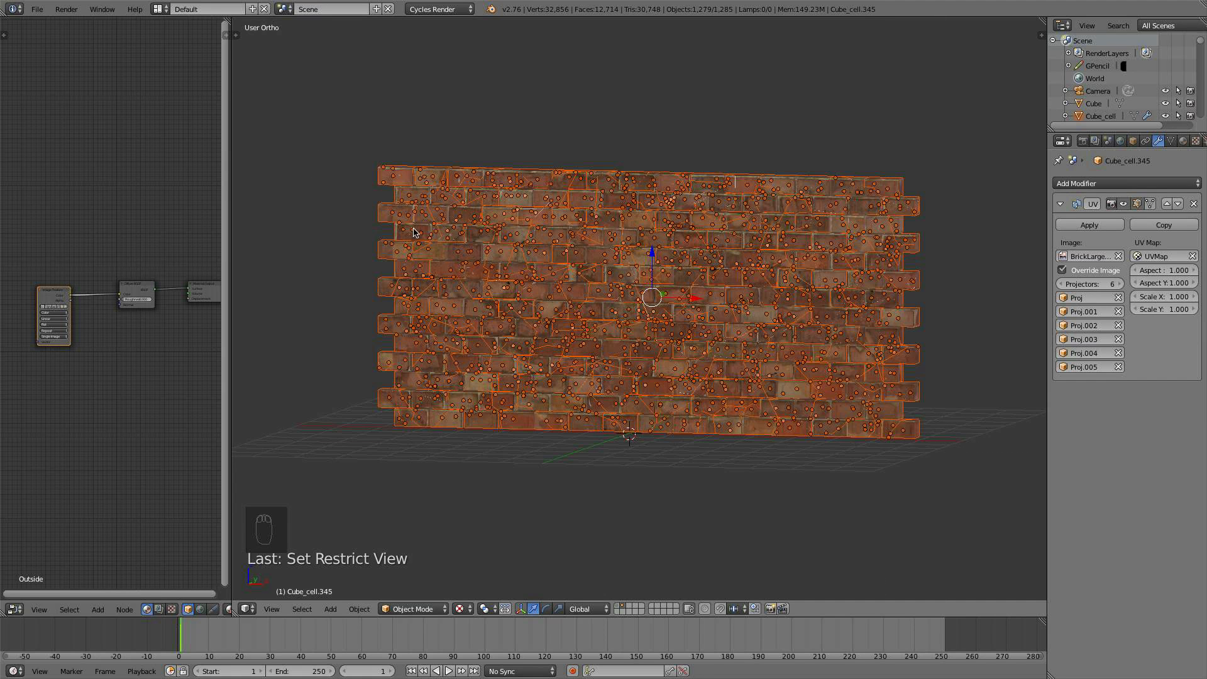
key("alt+c")
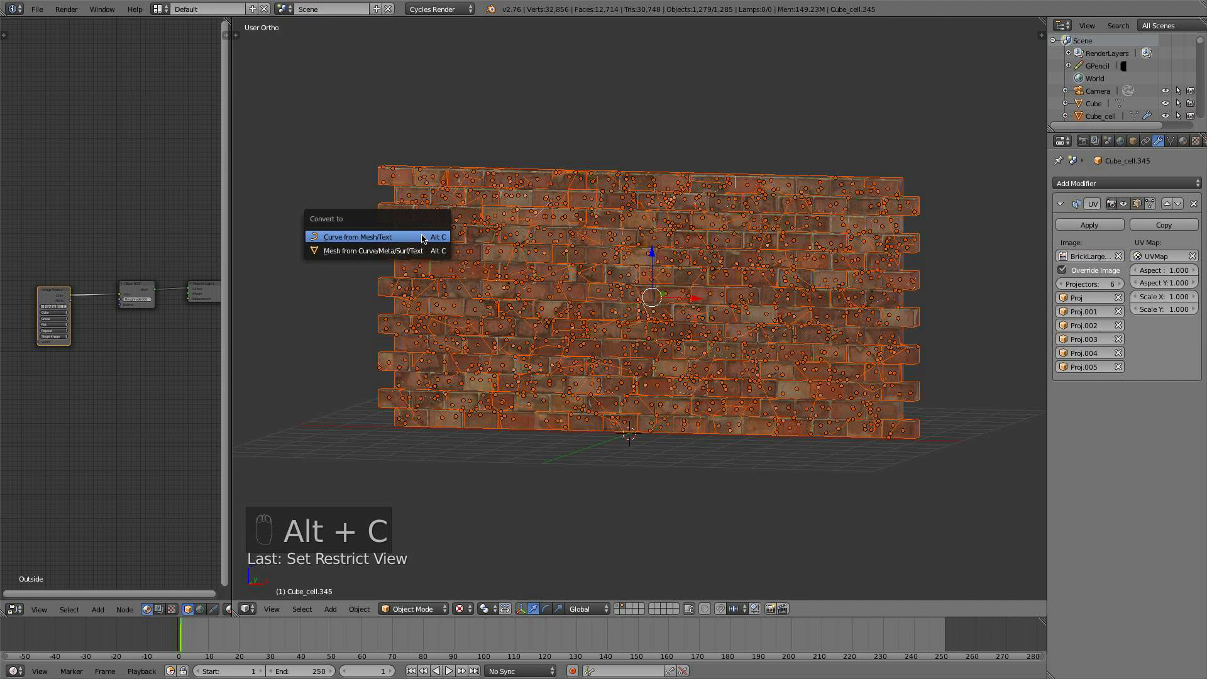
left_click(395, 258)
Test a trackball rotation on a single converted wall cell to check that its texture stays attached, and cancel the rotation
scroll(714, 306, "up", 2)
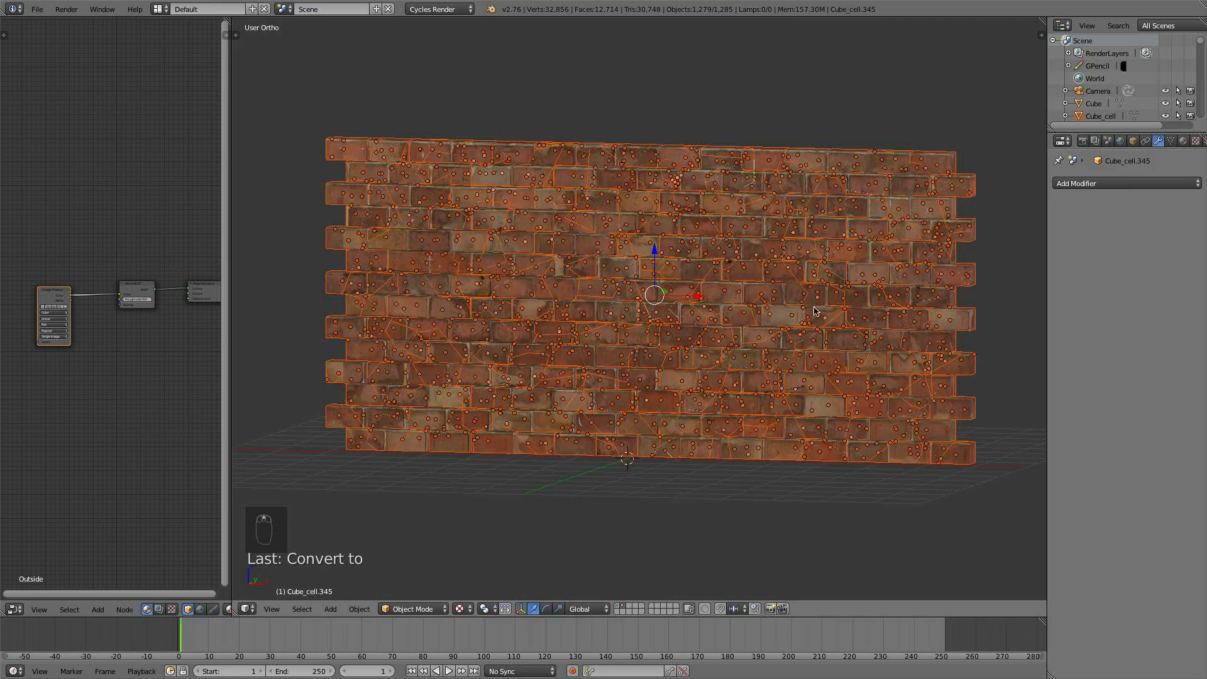
right_click(714, 305)
scroll(713, 295, "up", 6)
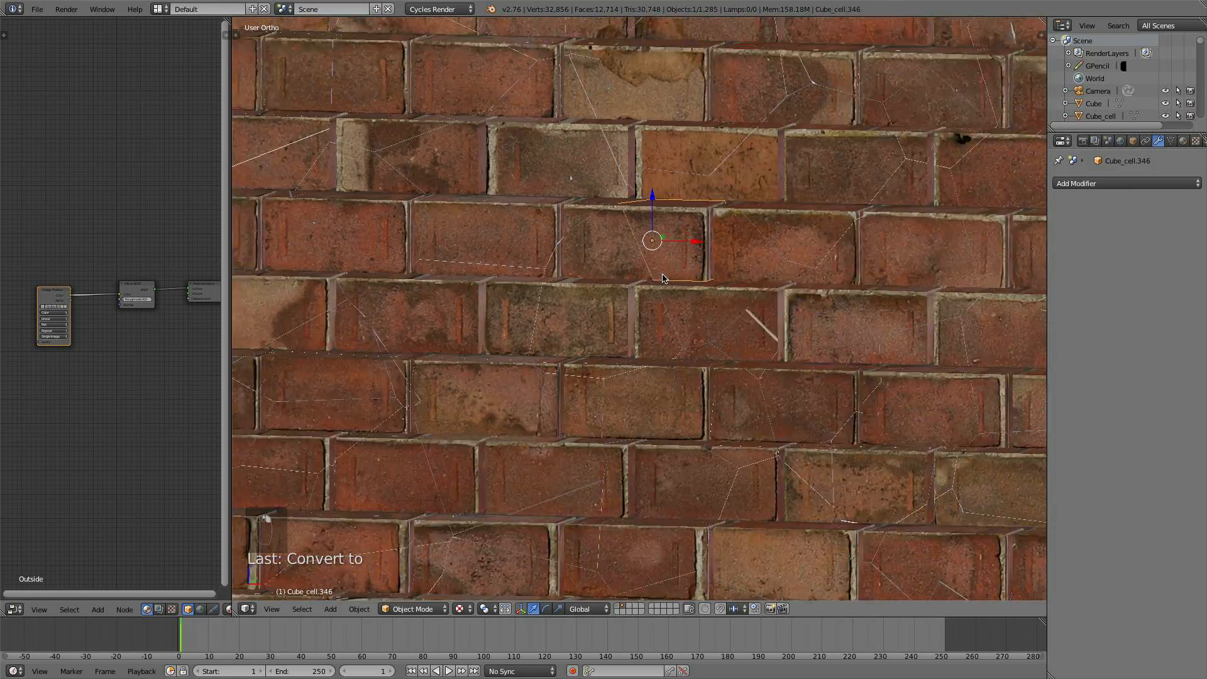
key("r")
key("r")
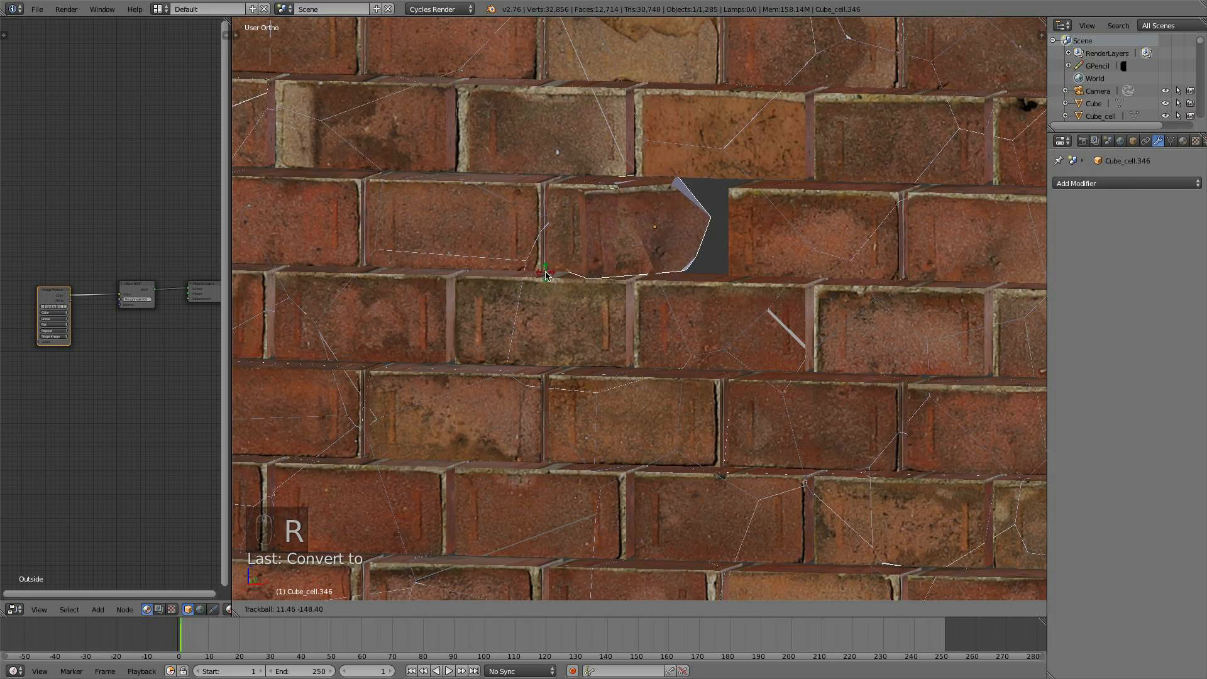
right_click(654, 253)
scroll(654, 253, "down", 5)
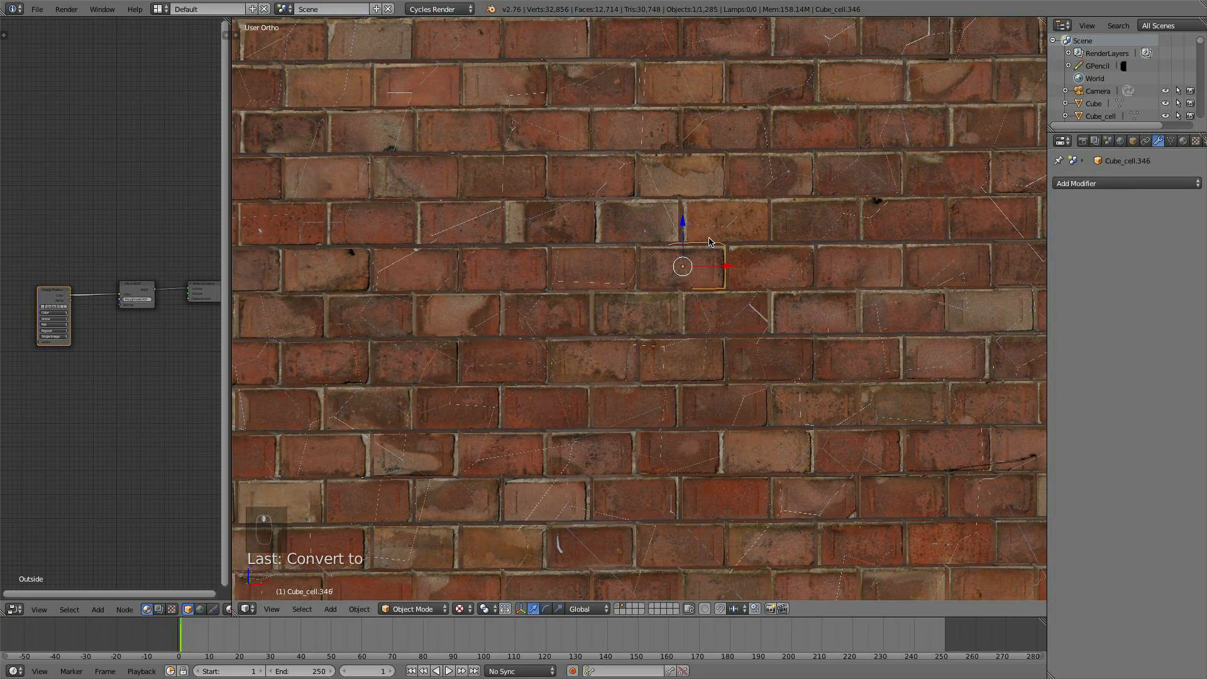
Move the ground plane and the camera from the first layer to the second layer with the wall cells and display that layer
key("KP_1")
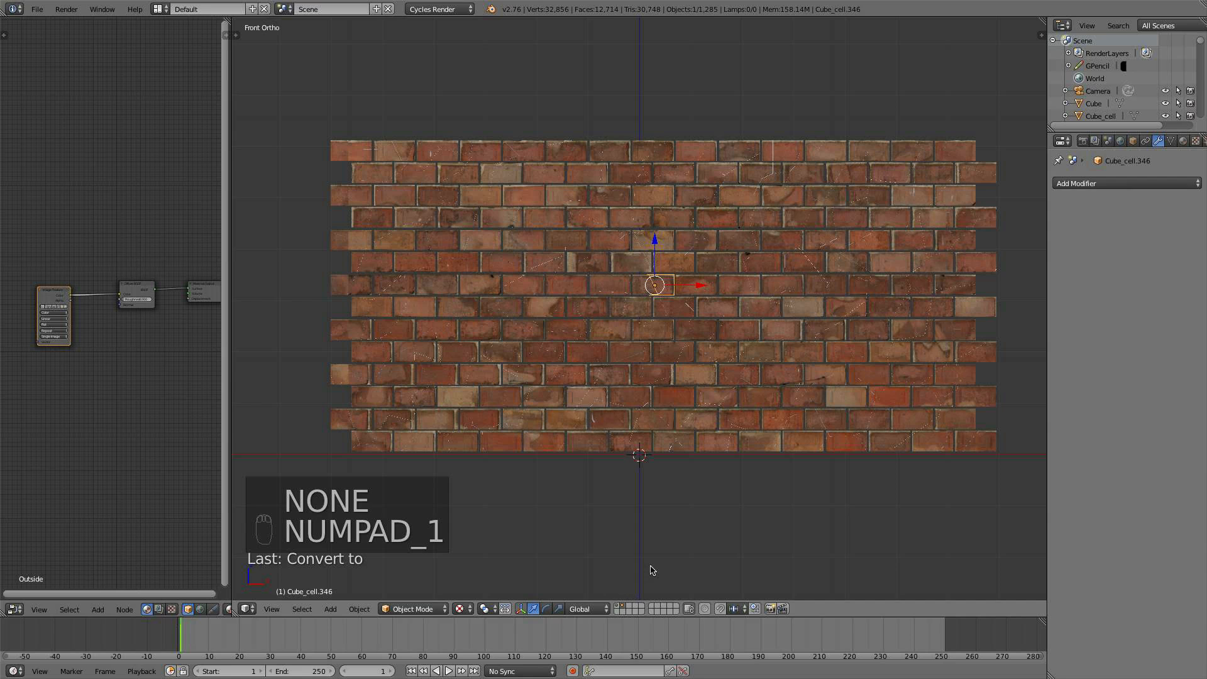
left_click(617, 606)
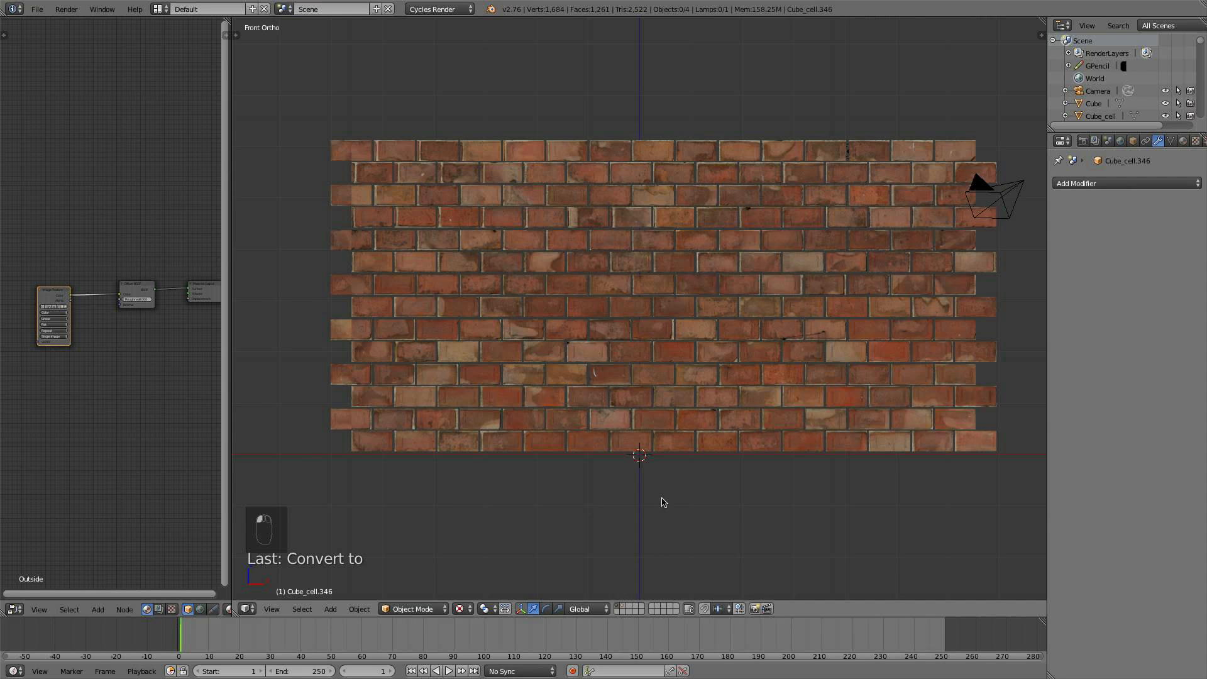
middle_click_drag(663, 502, 662, 517)
right_click(667, 513)
right_click(882, 322, "shift")
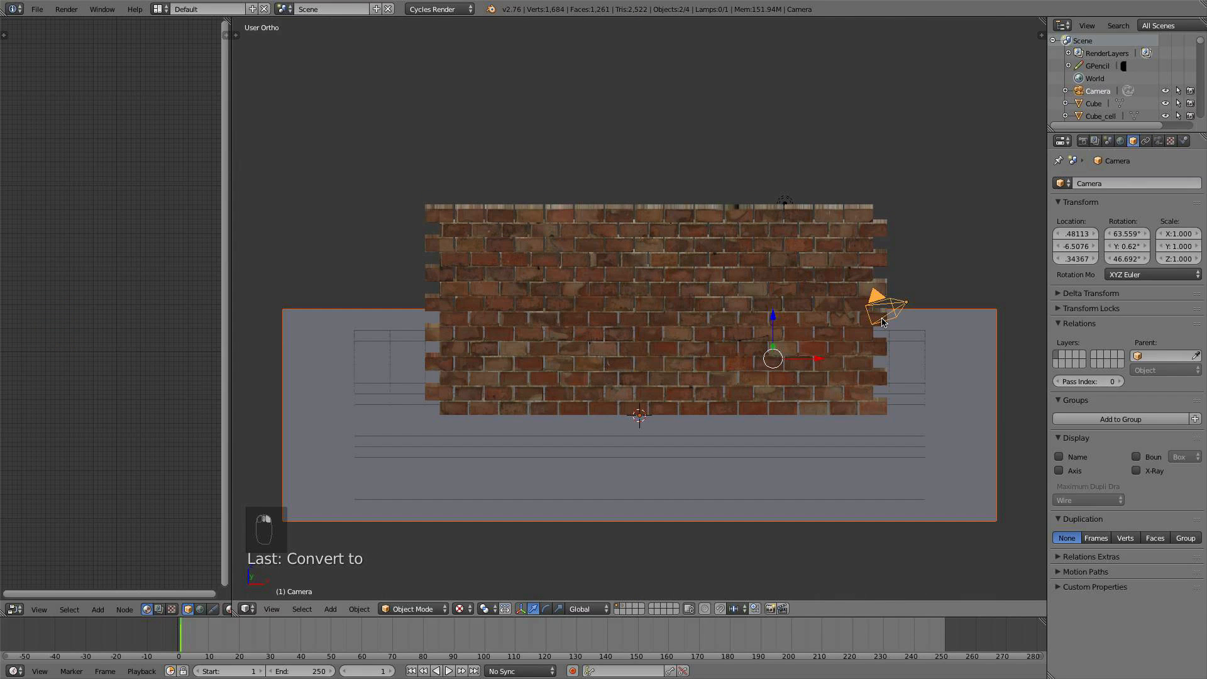
key("m")
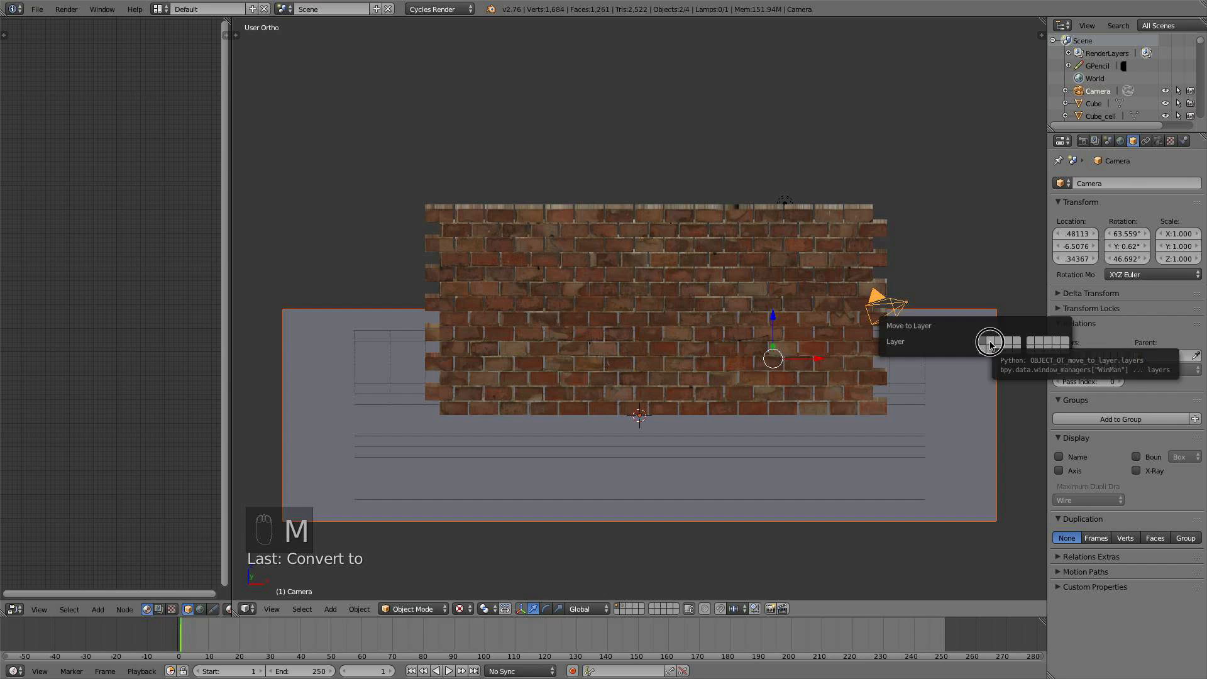
left_click(990, 345)
left_click(626, 609)
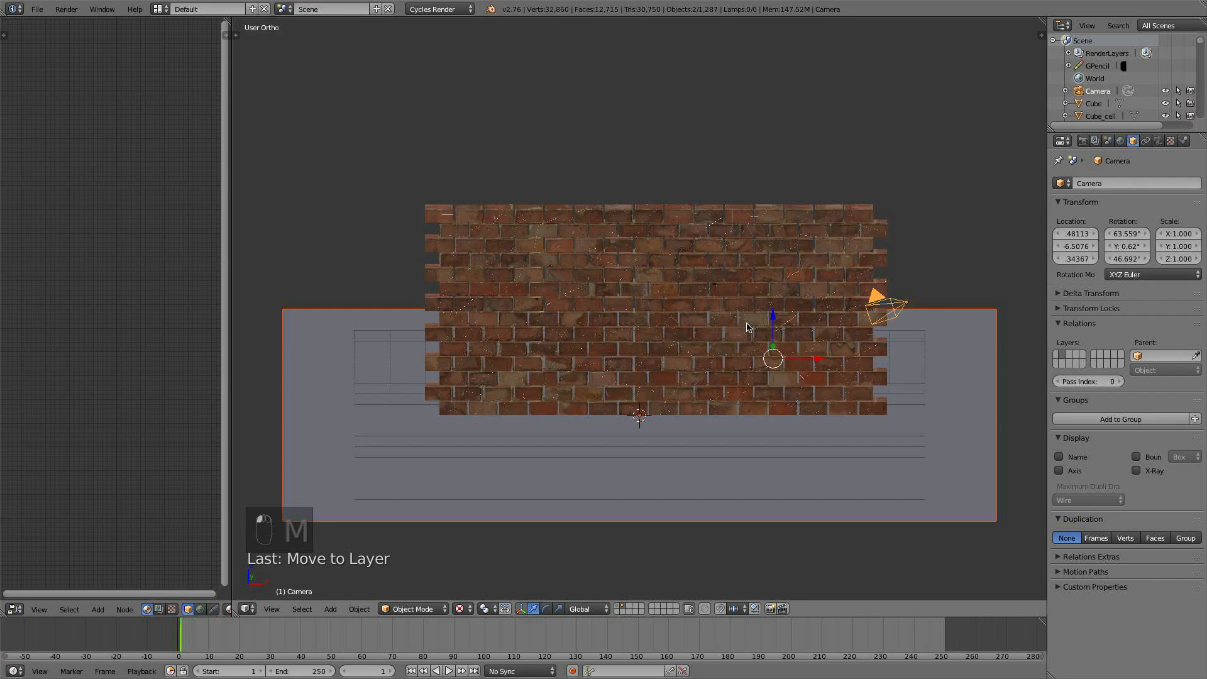
Switch to the right side view and open the rigid body physics tools with enough width to read their full labels
middle_click_drag(825, 270, 728, 250)
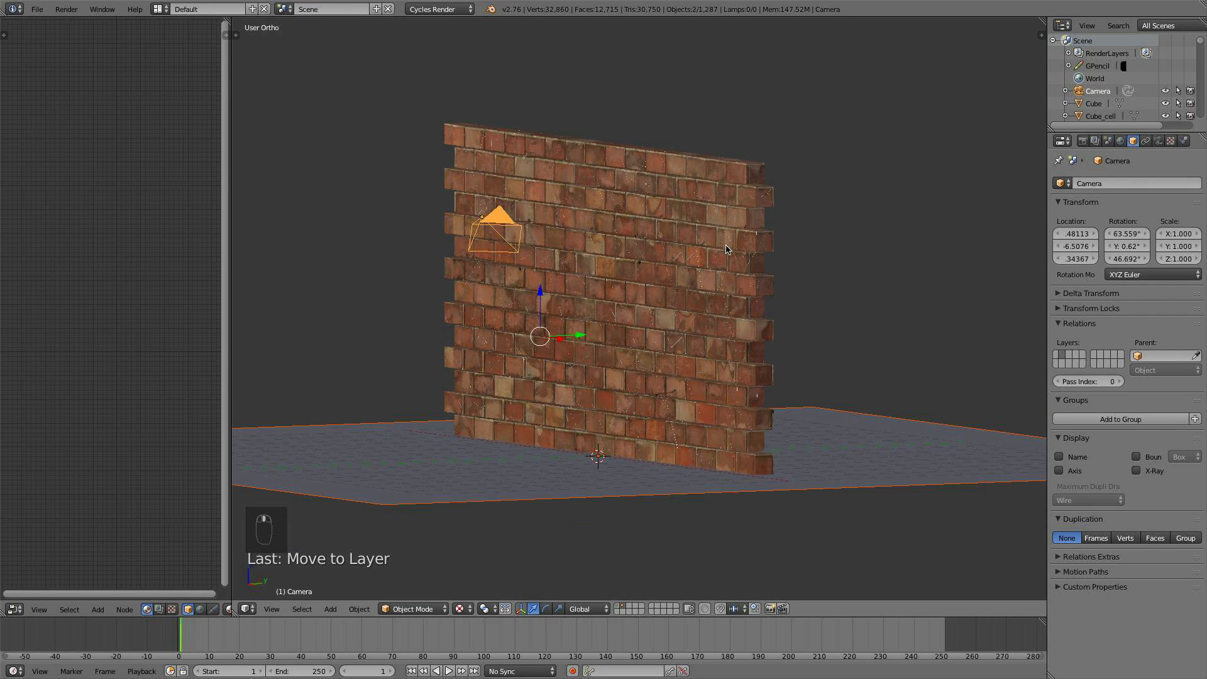
scroll(728, 250, "down", 2)
key("KP_3")
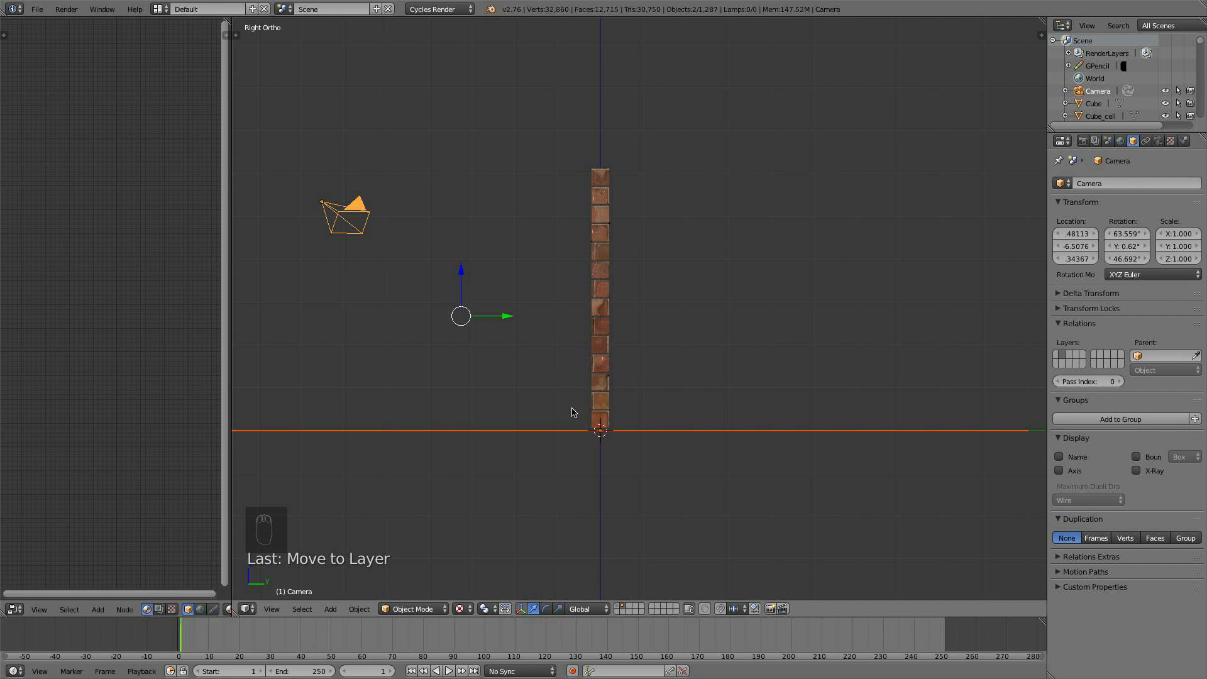
key("t")
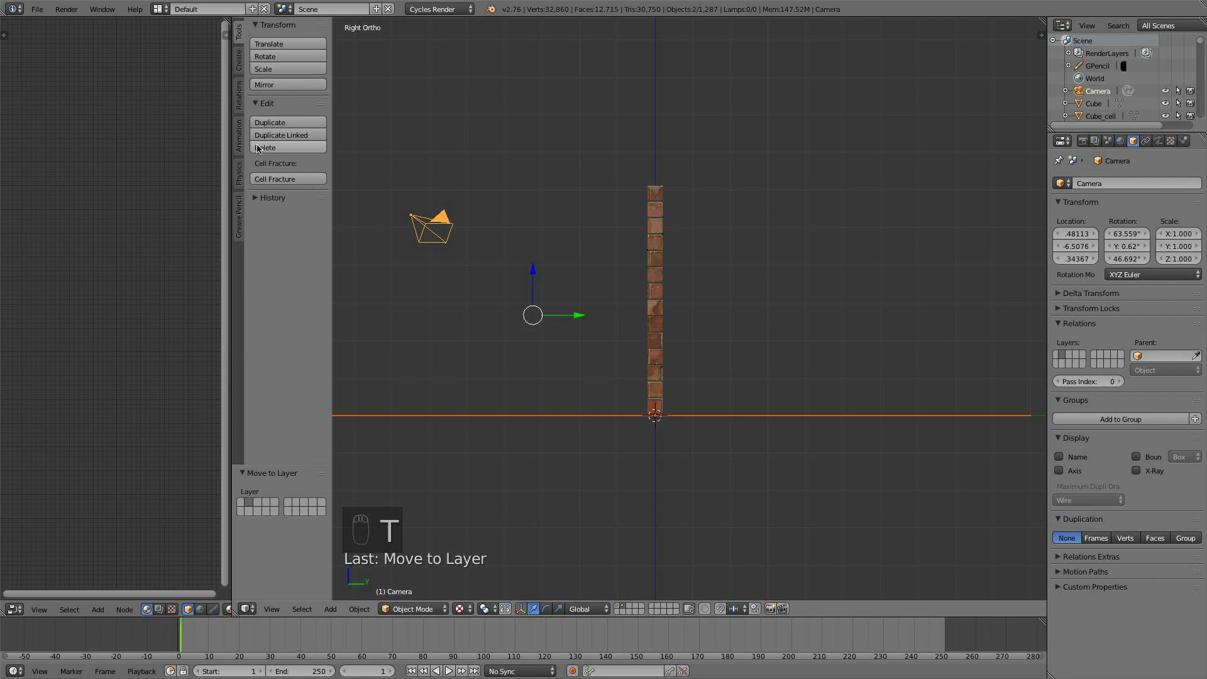
left_click(239, 172)
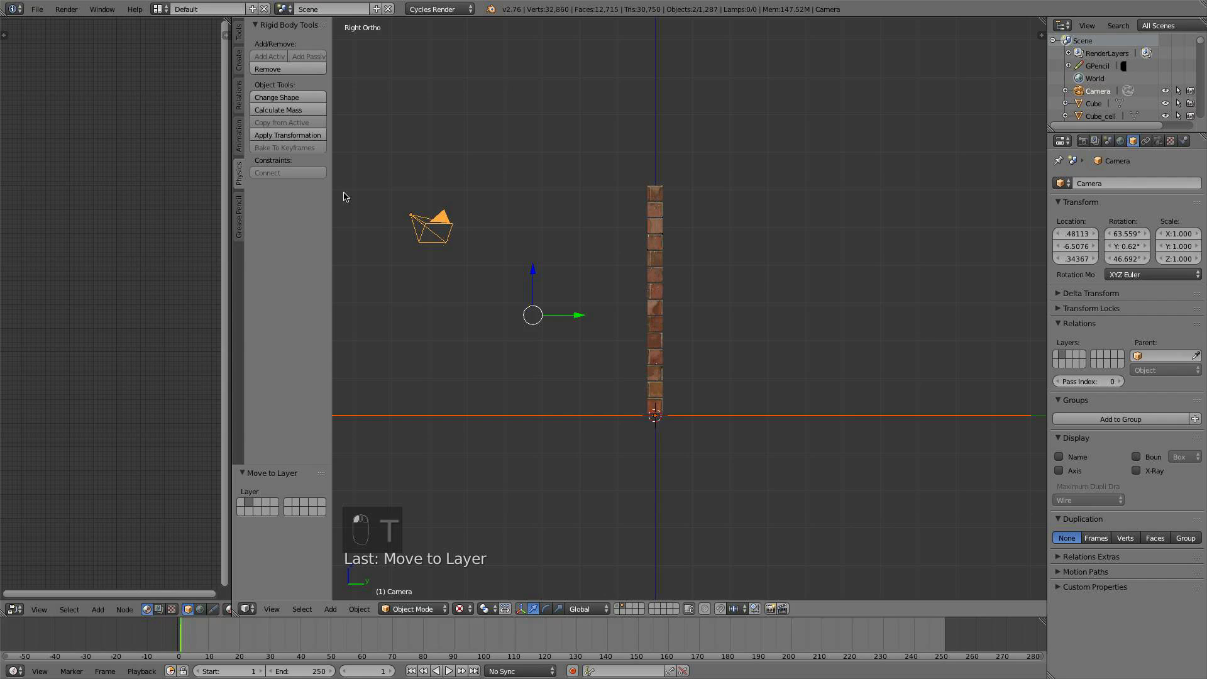
left_click(335, 210)
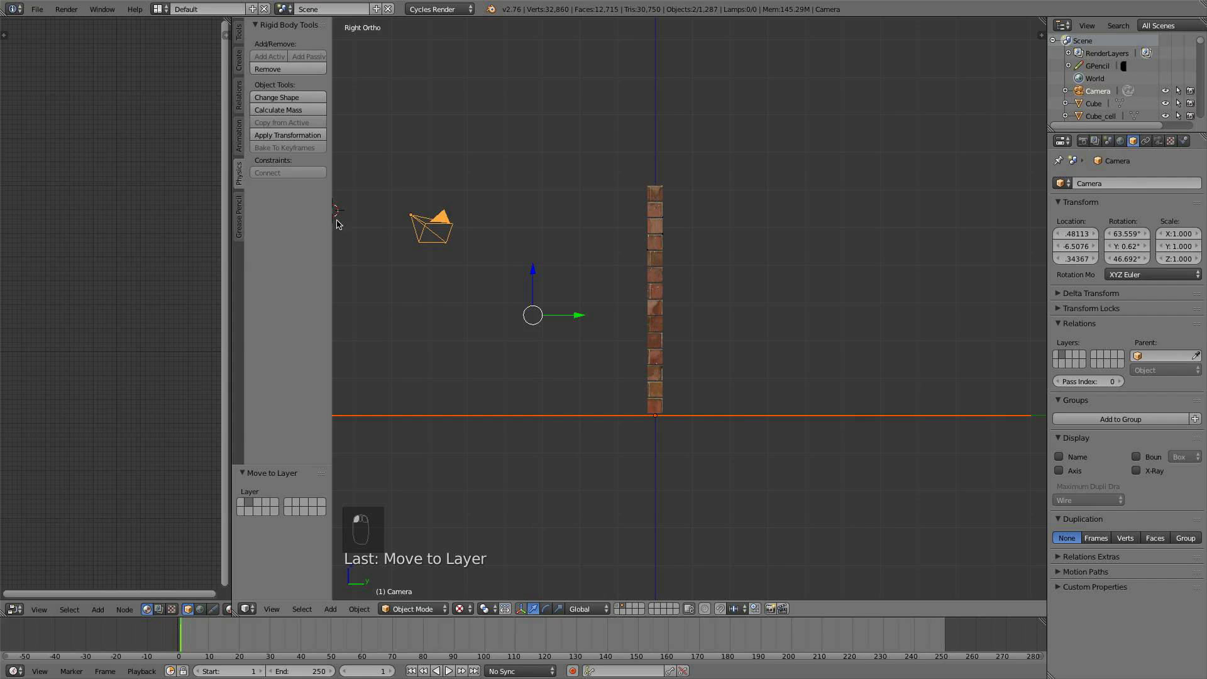
left_click_drag(332, 222, 419, 268)
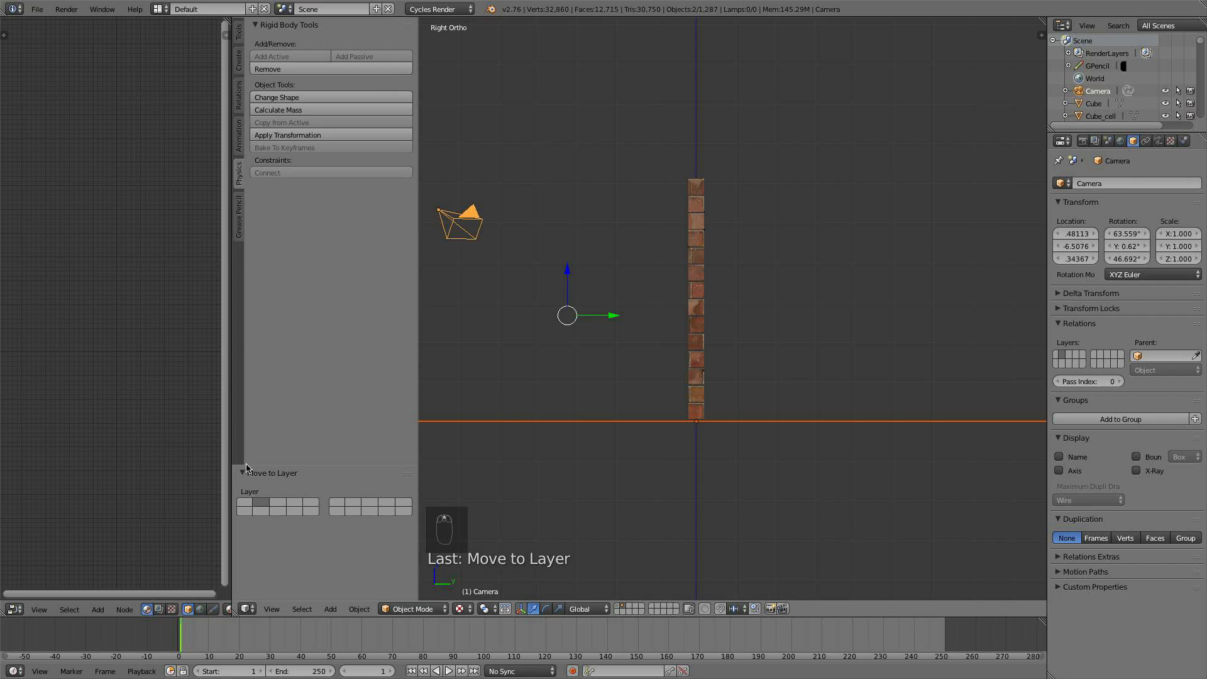
left_click_drag(230, 456, 162, 453)
middle_click_drag(654, 364, 707, 357, "shift")
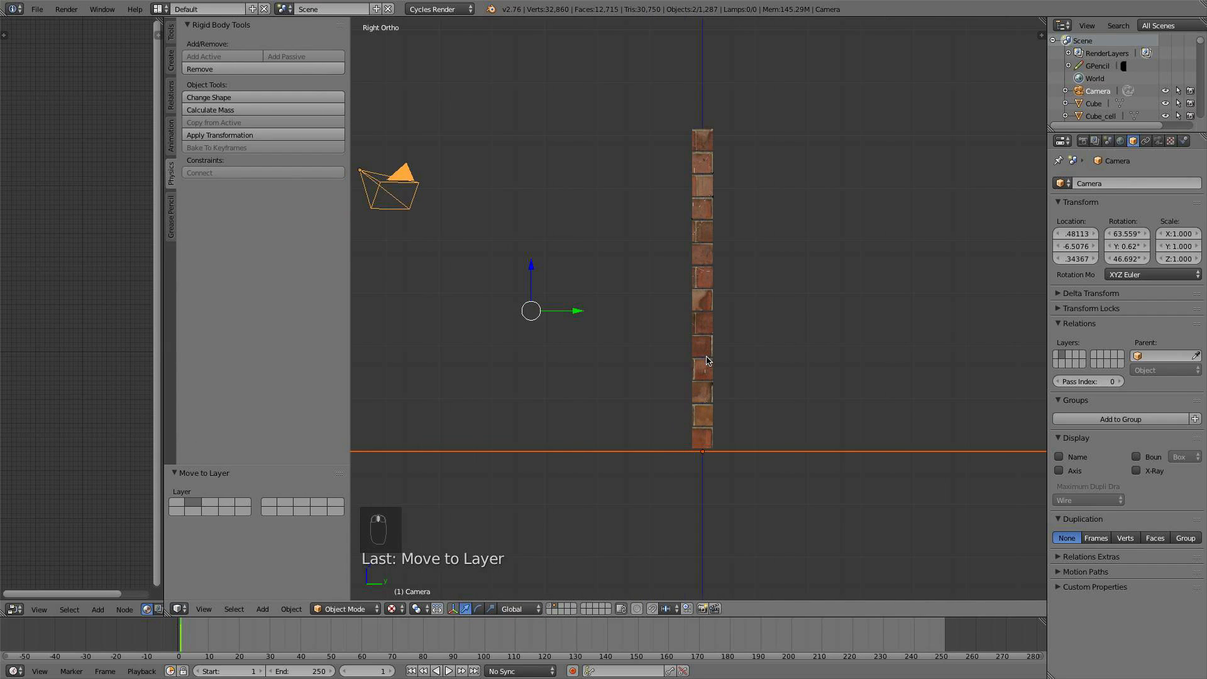
key("a")
key("b")
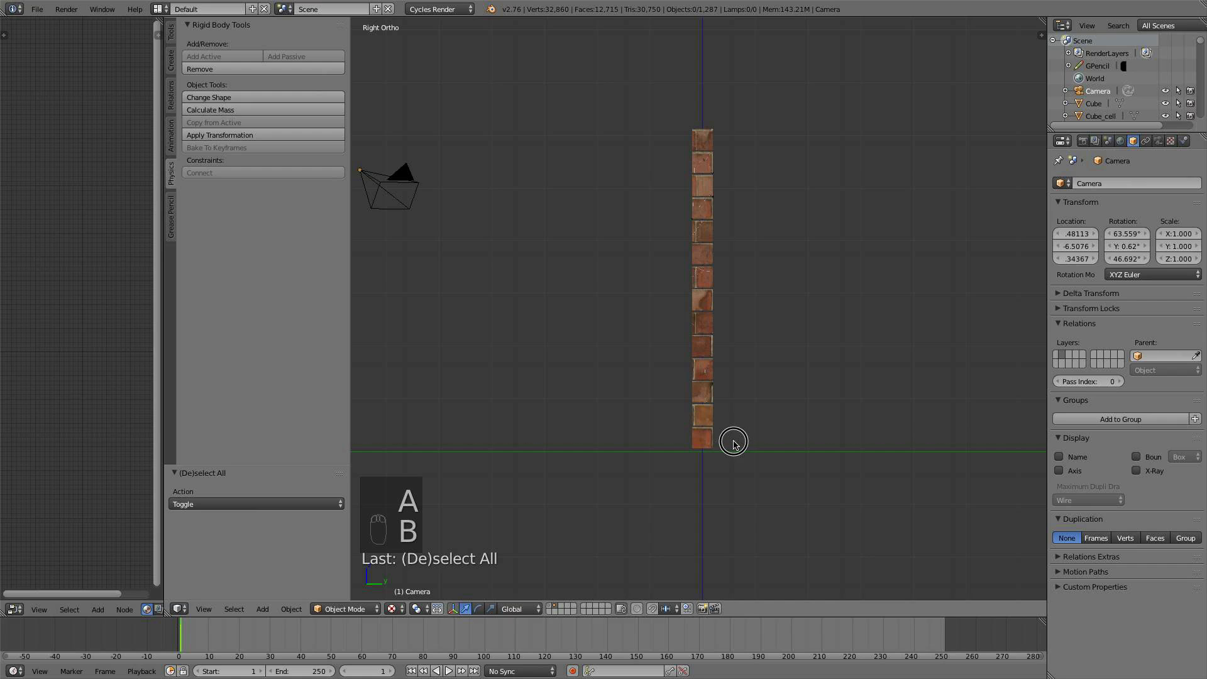
left_click_drag(733, 441, 628, 124)
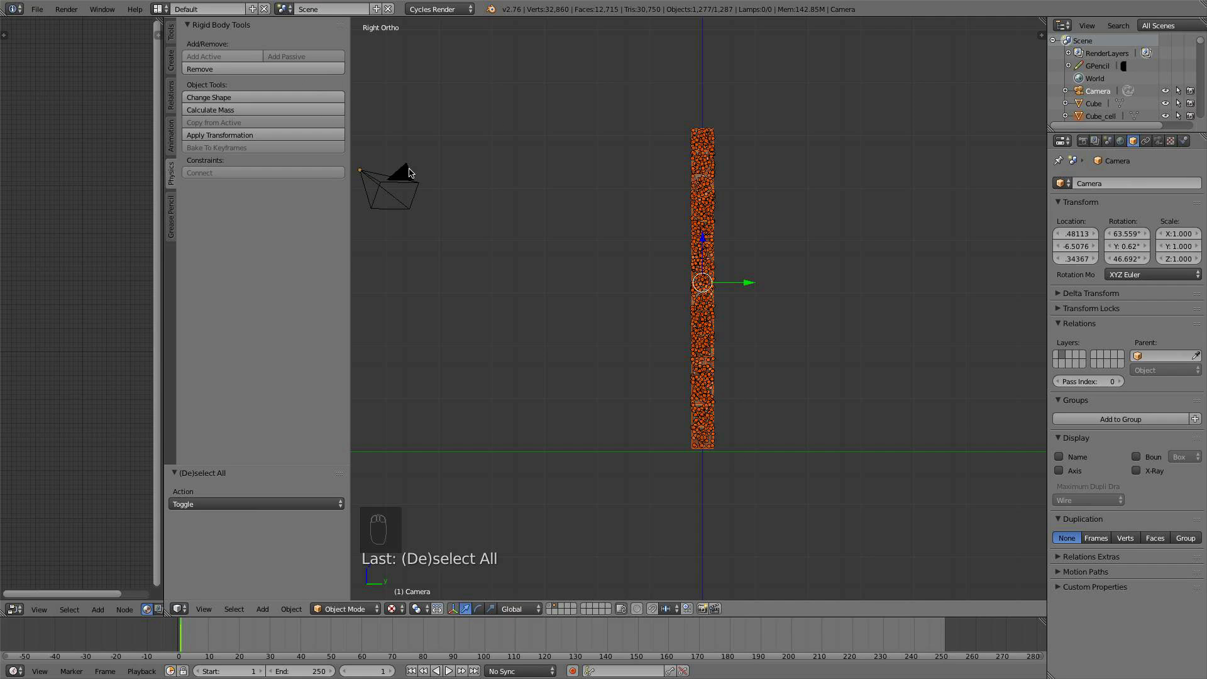
middle_click_drag(598, 387, 598, 415)
key("a")
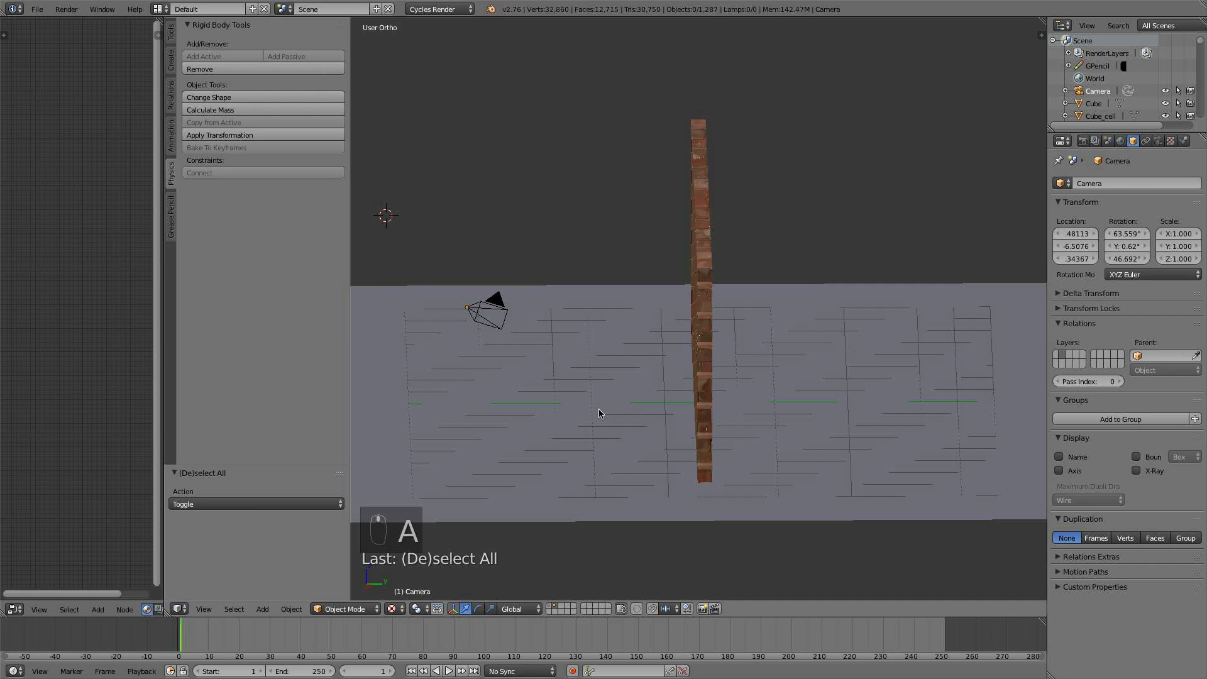
Make a wall cell active, box-select all the wall cells without the ground plane and camera, and add them as active rigid bodies
right_click(659, 346)
right_click(727, 295)
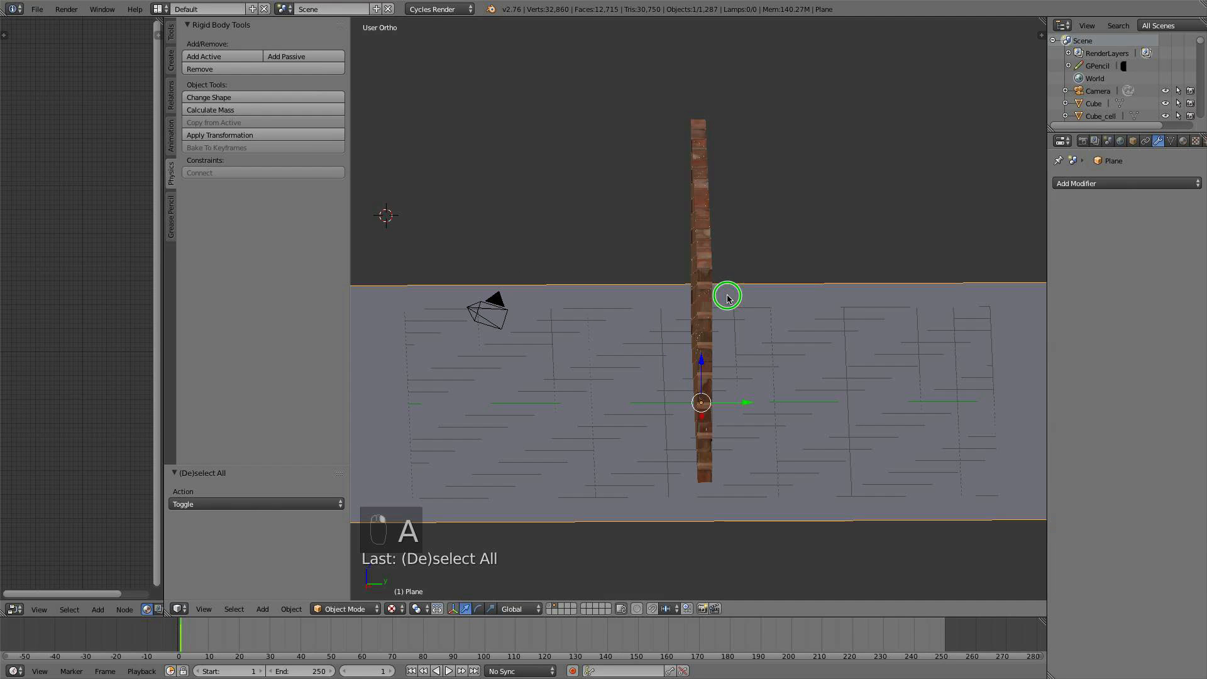
right_click(686, 229)
middle_click_drag(732, 285, 732, 254)
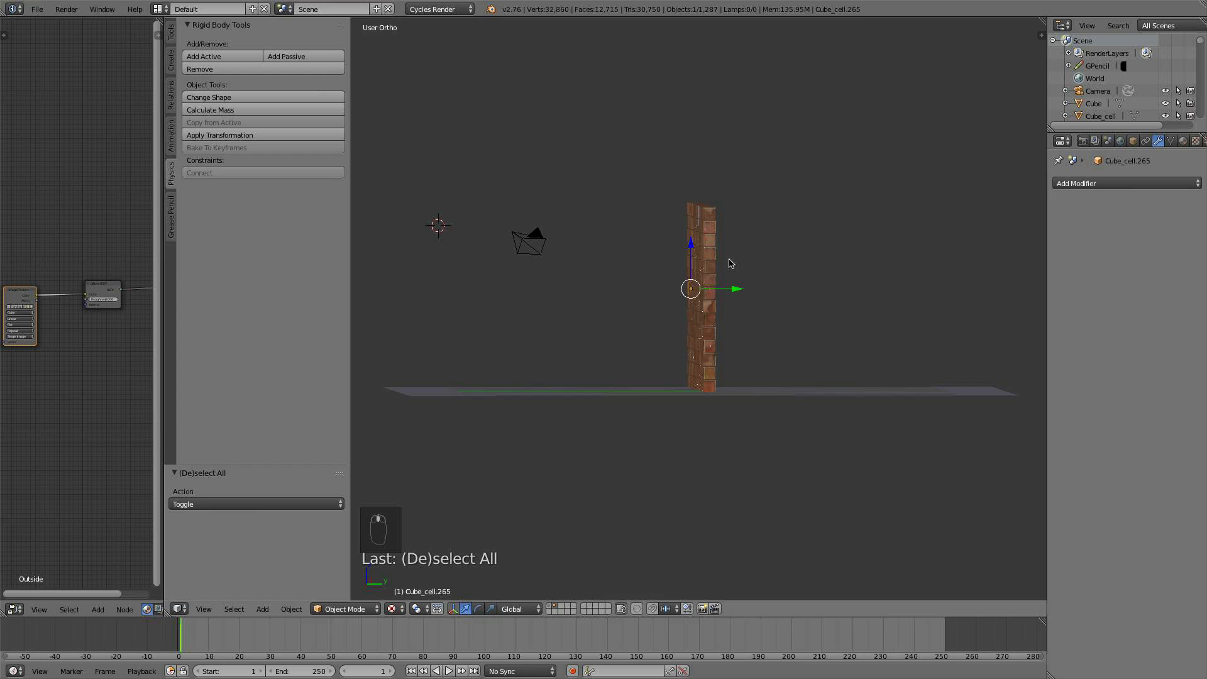
key("a")
key("a")
key("a")
key("b")
middle_click_drag(545, 316, 496, 210)
key("b")
middle_click_drag(547, 375, 594, 458)
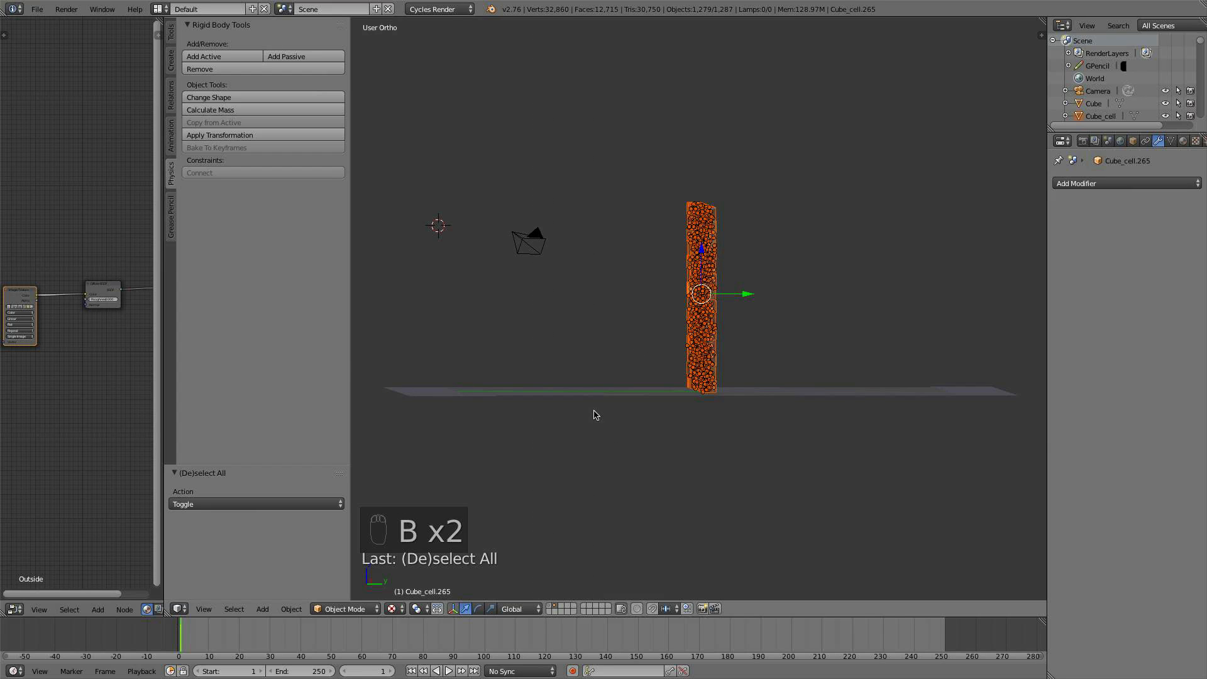
left_click(220, 56)
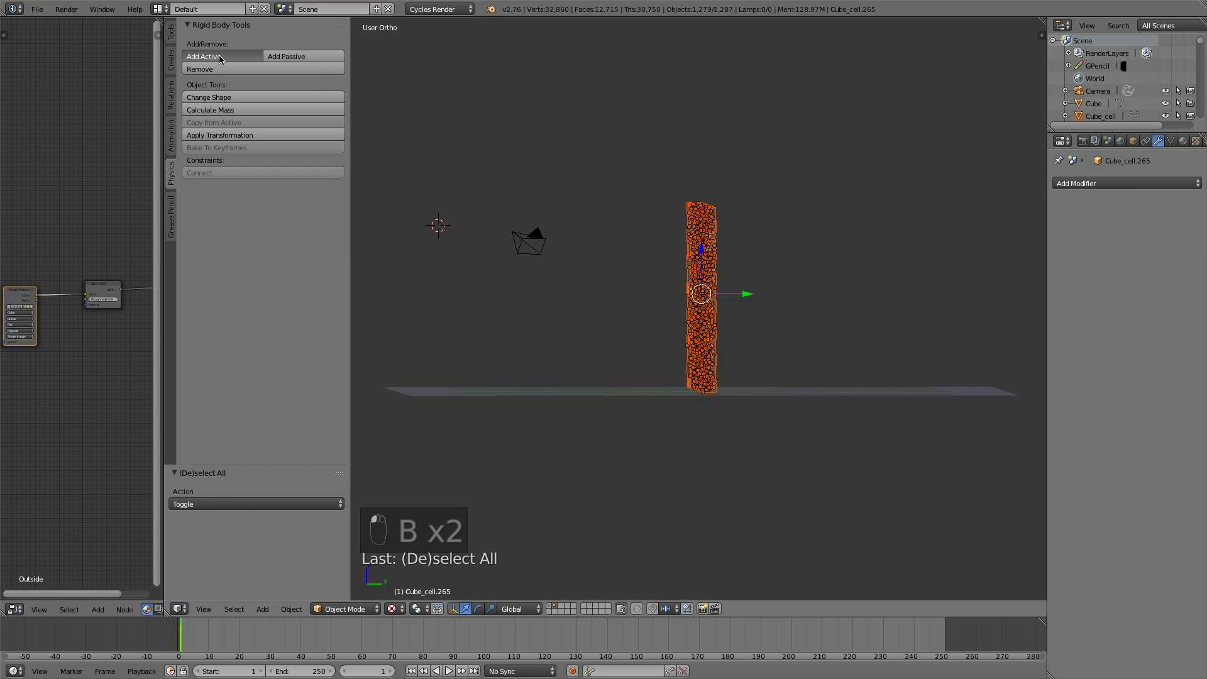
Switch the viewport to solid shading and add the ground plane as a passive rigid body
middle_click_drag(601, 318, 696, 400)
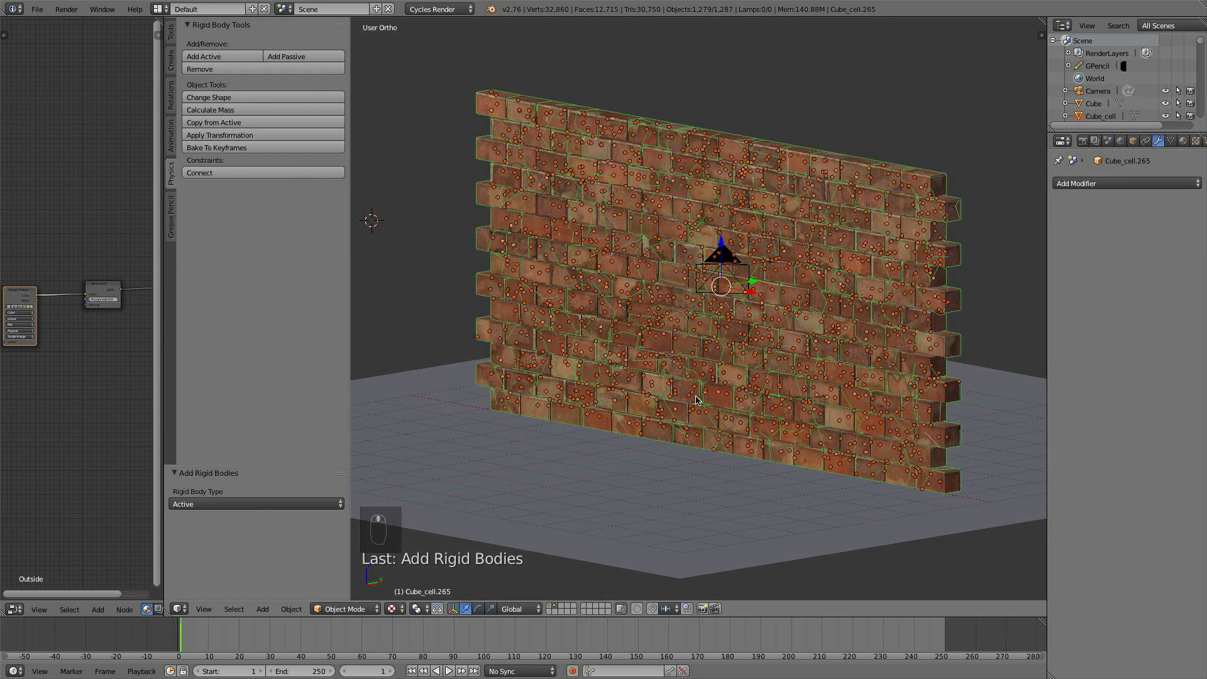
left_click(395, 610)
left_click(411, 566)
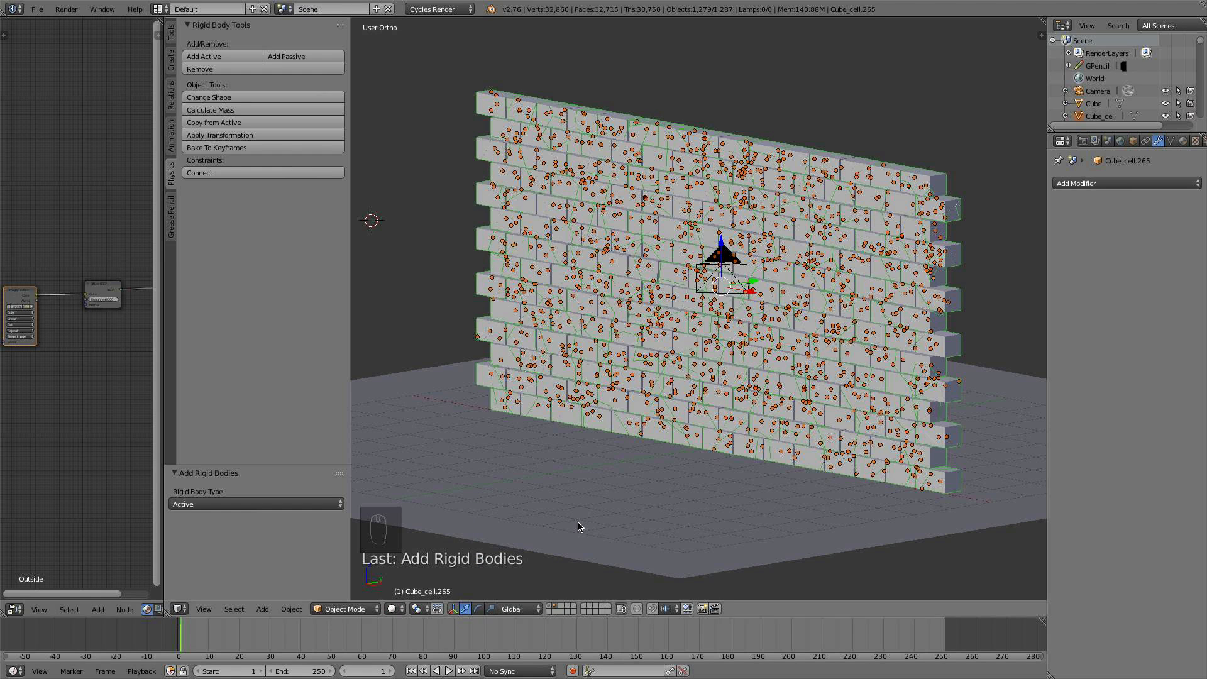
right_click(742, 526)
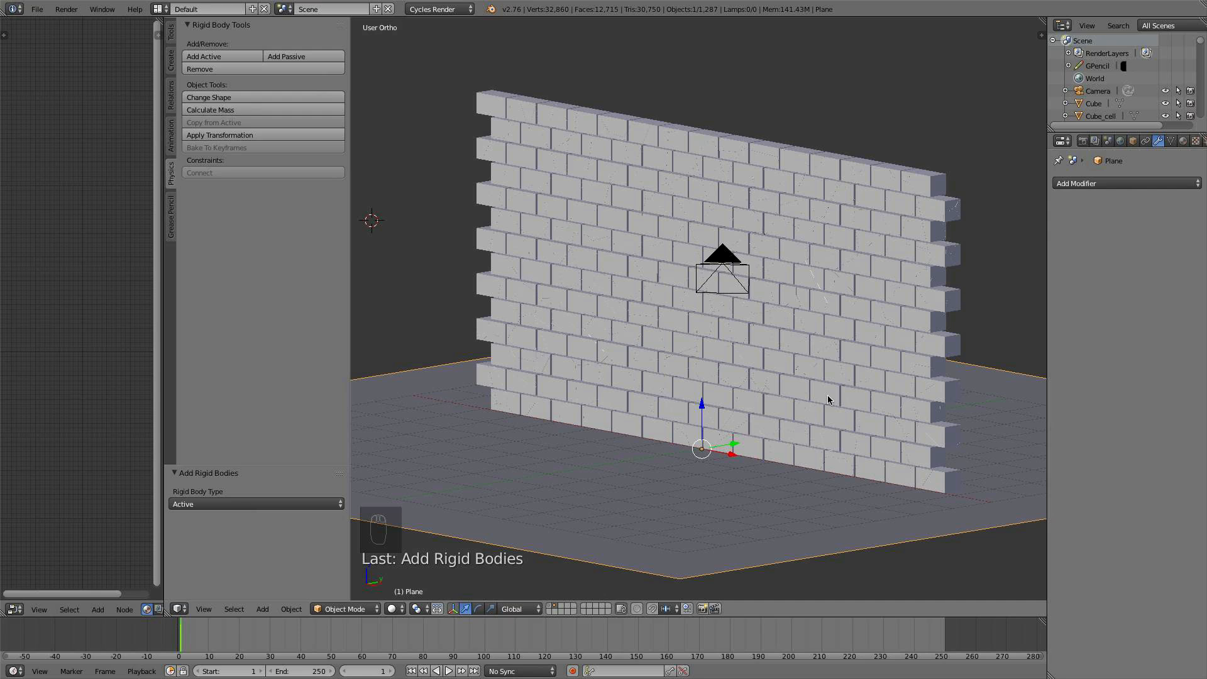
left_click(298, 58)
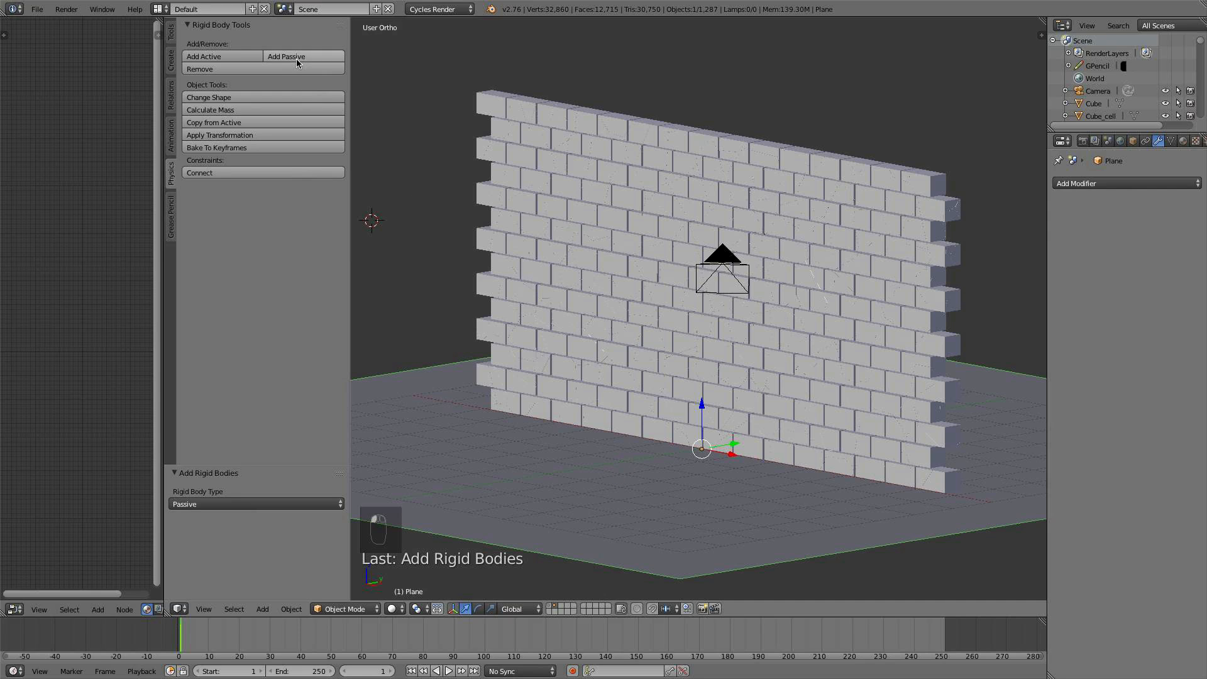
Play the rigid body simulation to check how the wall collapses, stop it, and return to the first frame
left_click(450, 671)
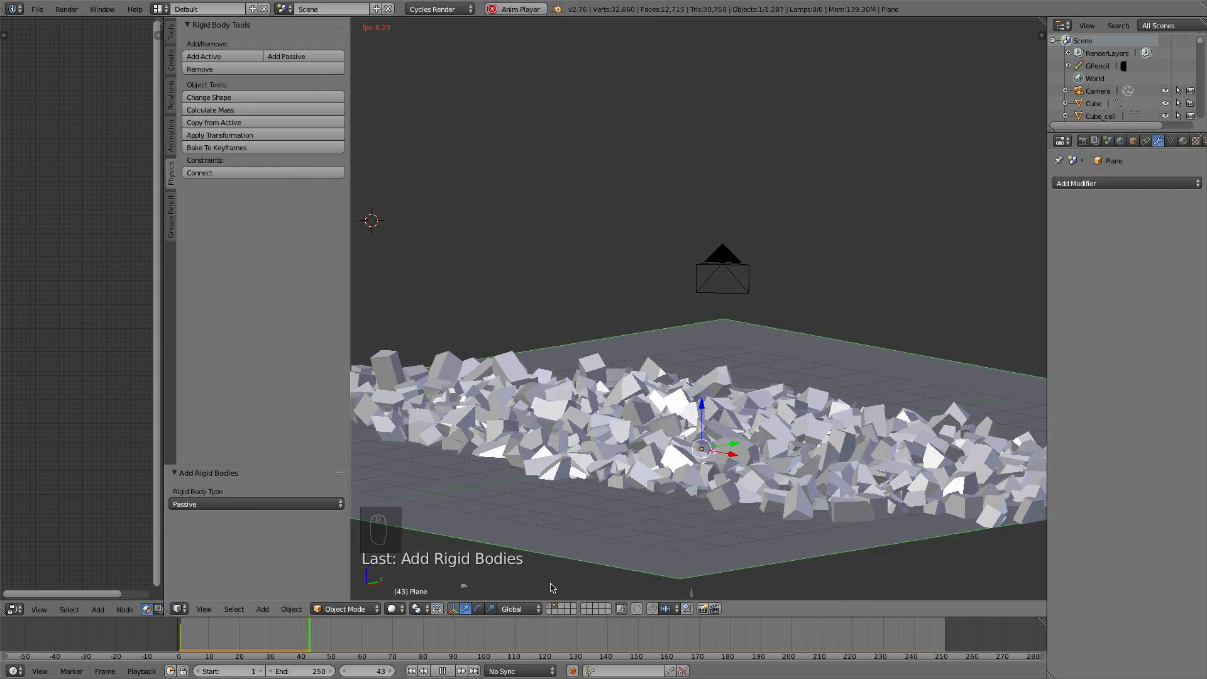
left_click(444, 669)
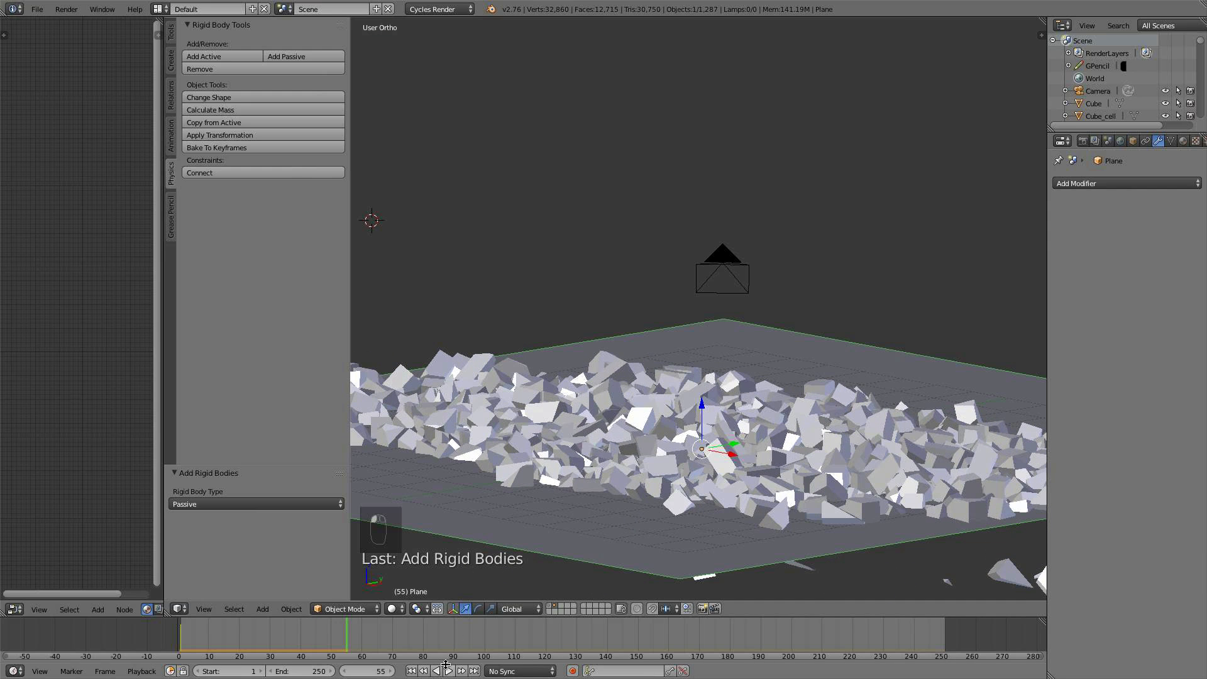
left_click(411, 671)
In the right side view, place the 3D cursor behind the wall at about Y 5, Z 3.66 and add a Monkey mesh there
scroll(754, 304, "down", 2)
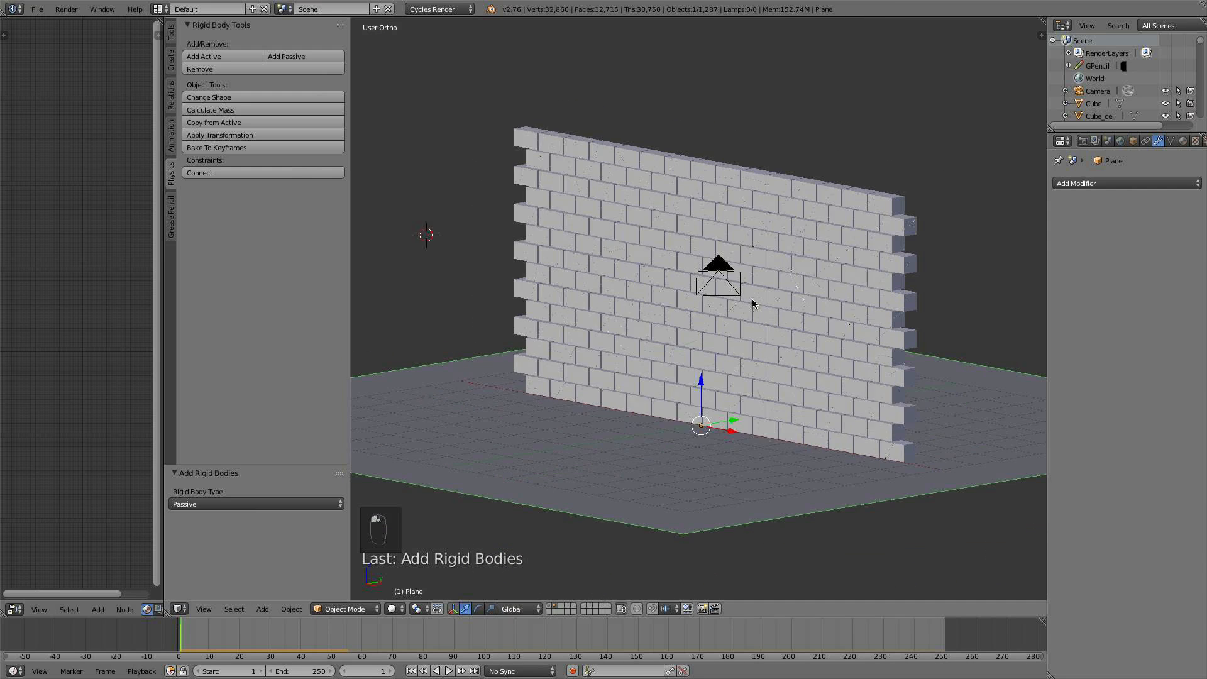
middle_click_drag(855, 343, 501, 339)
key("KP_1")
key("KP_3")
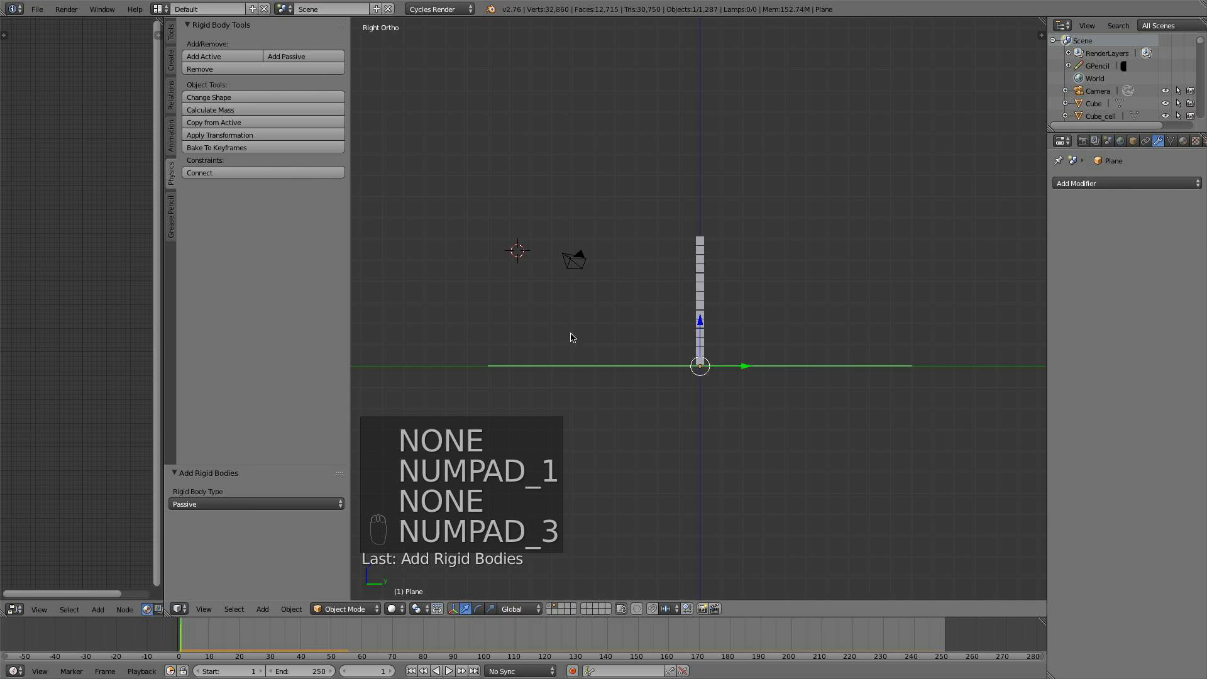
scroll(660, 338, "up", 3)
left_click(885, 276)
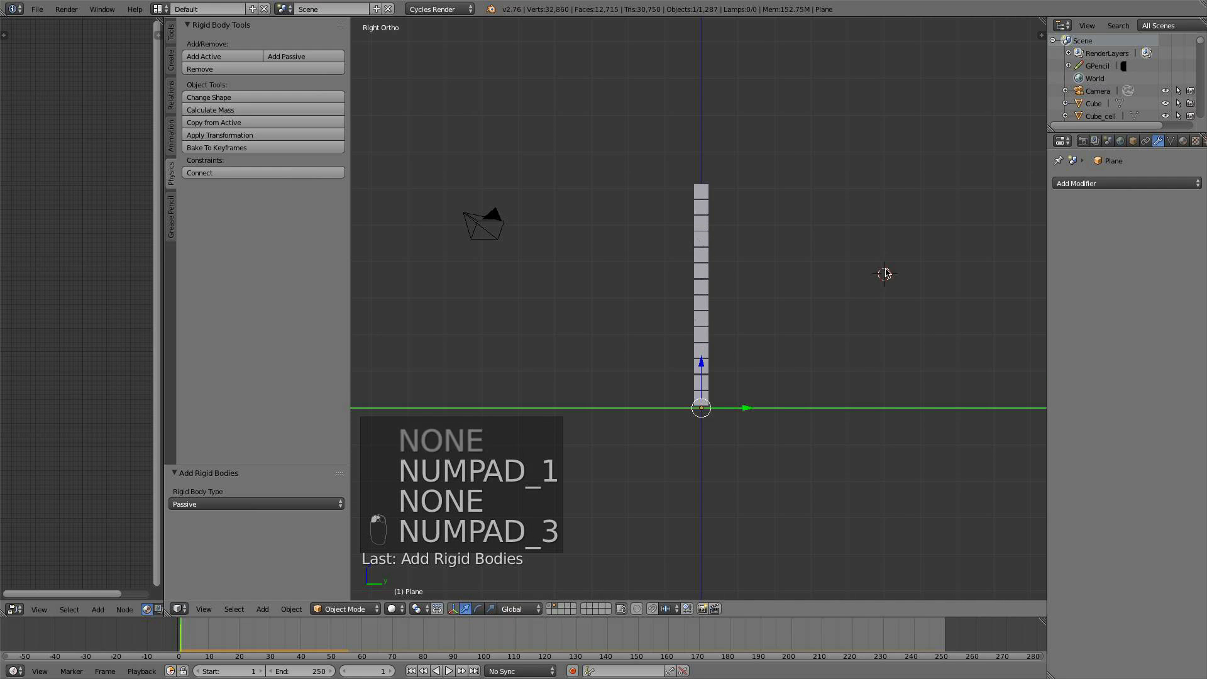
scroll(842, 282, "up", 1)
middle_click_drag(850, 292, 791, 296, "shift")
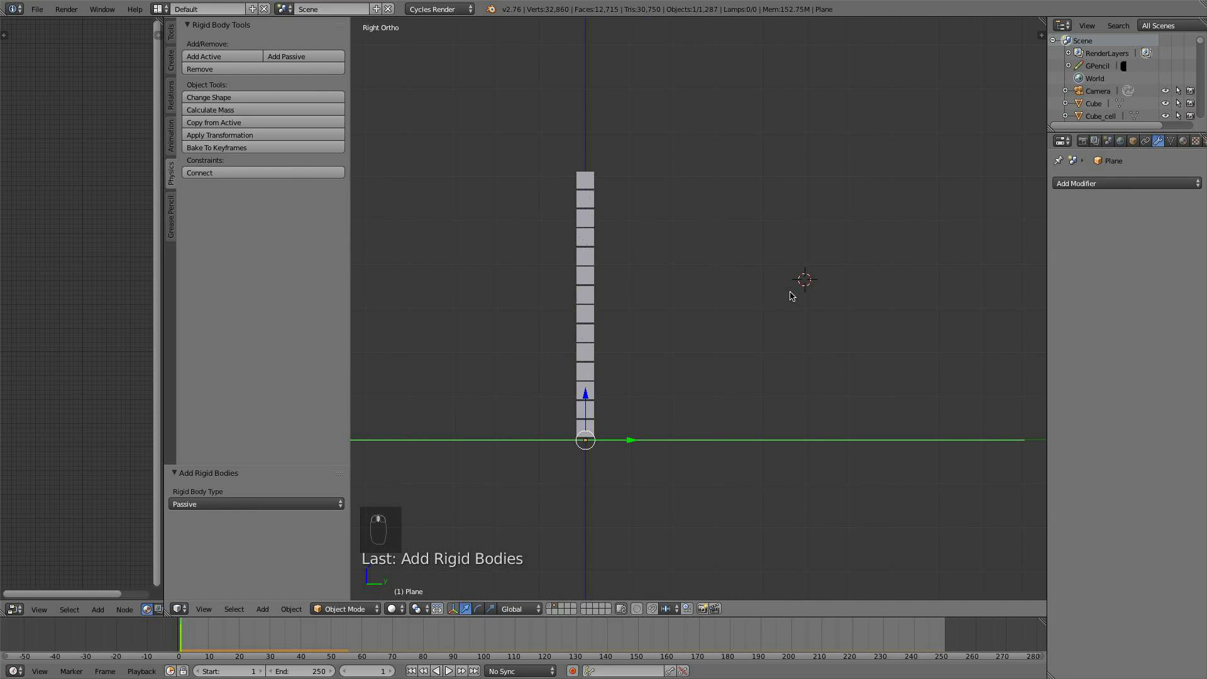
key("shift+a")
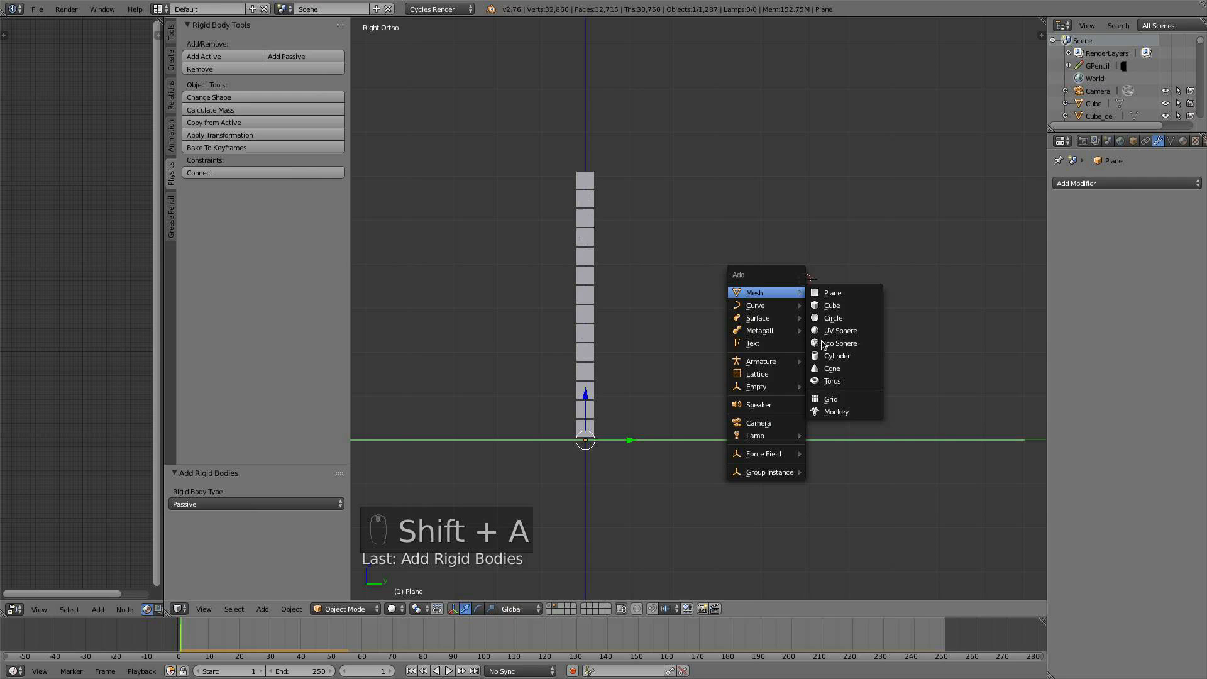
left_click(839, 412)
Scale the monkey up about 2.4 times, move it about -2.33 in Y and -0.83 in Z, and rescale it by 0.975
key("s")
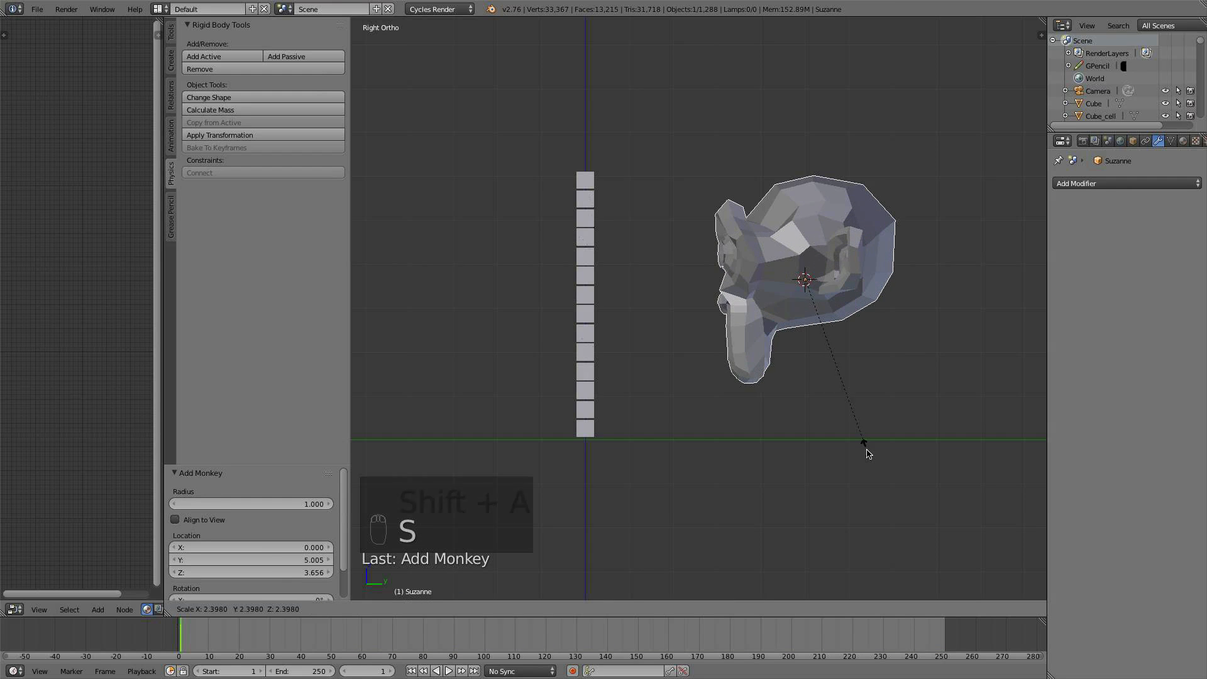
left_click(858, 451)
key("g")
left_click(758, 487)
key("s")
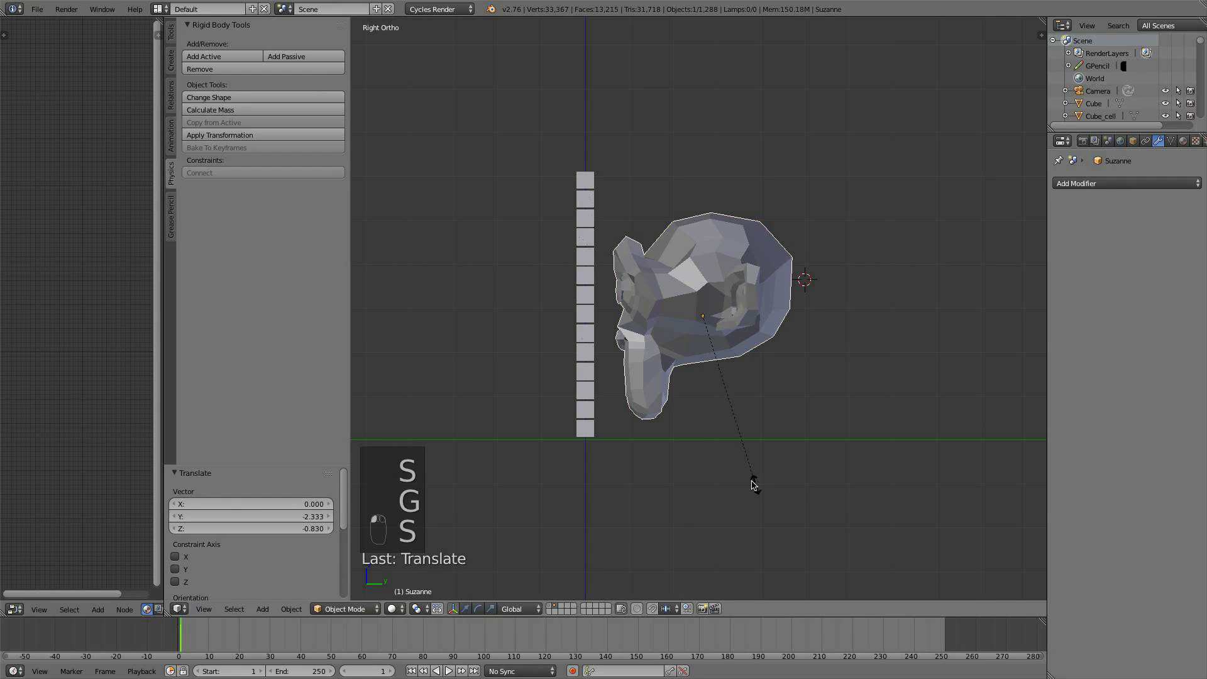
left_click(752, 486)
Tilt the monkey with a trackball rotation and a view rotation of about 38°, and move it about 1.8 in Y and 0.19 in Z
key("r")
key("r")
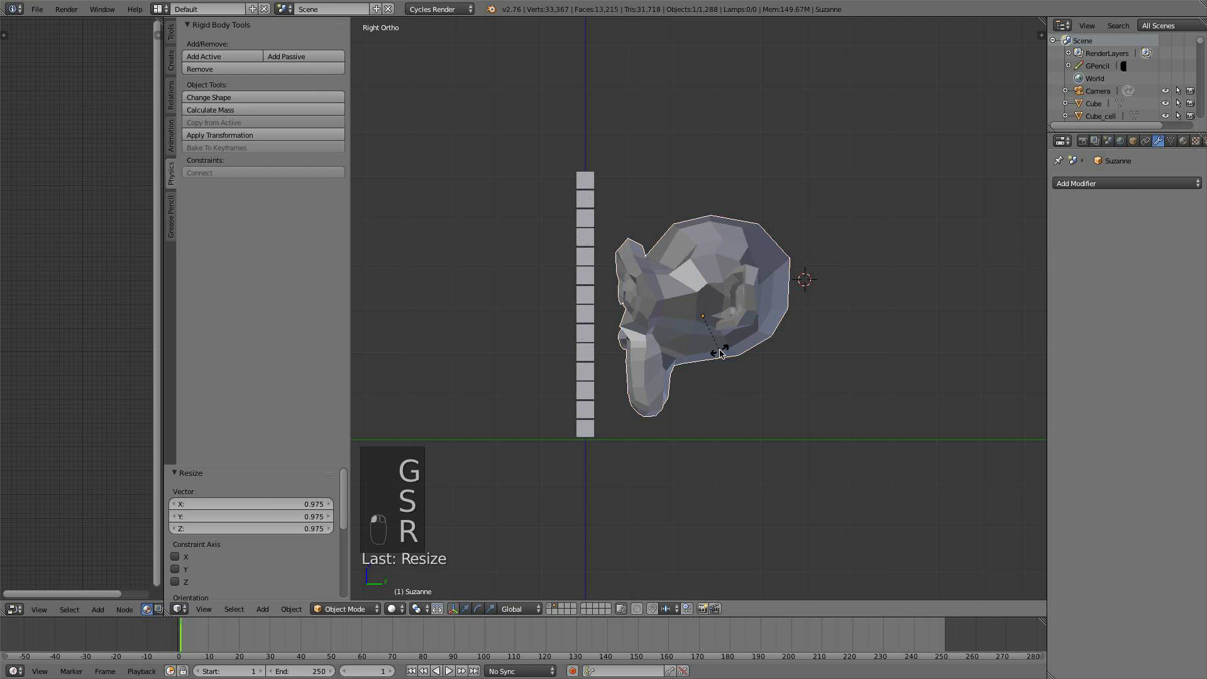
left_click(807, 349)
key("r")
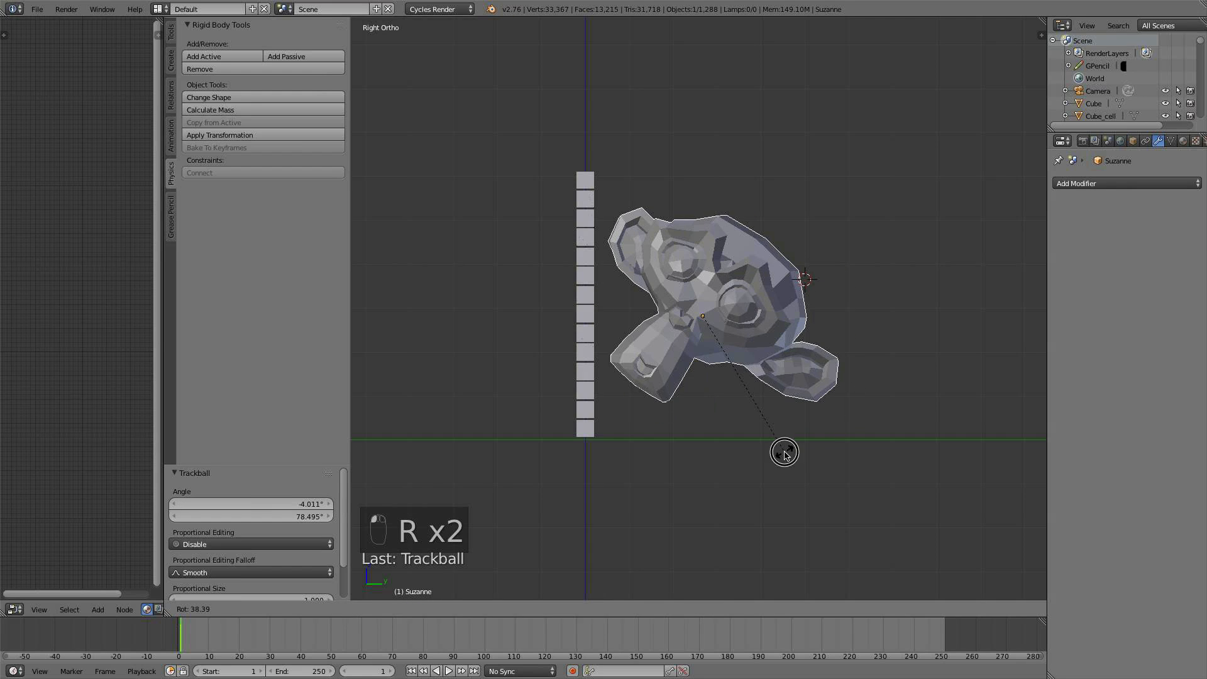
left_click(786, 452)
key("g")
left_click(872, 439)
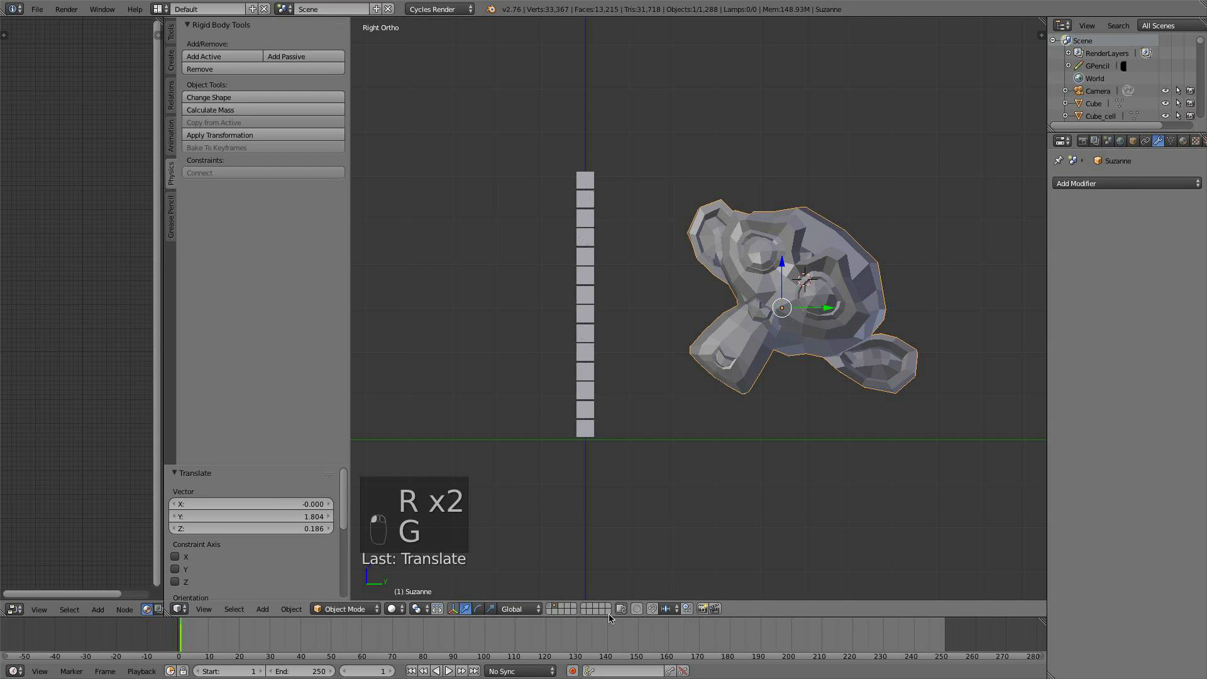
Enable automatic keyframing and key the monkey's starting position at frame 1 with a slight move of about -0.09 in Y and -0.04 in Z
left_click(573, 671)
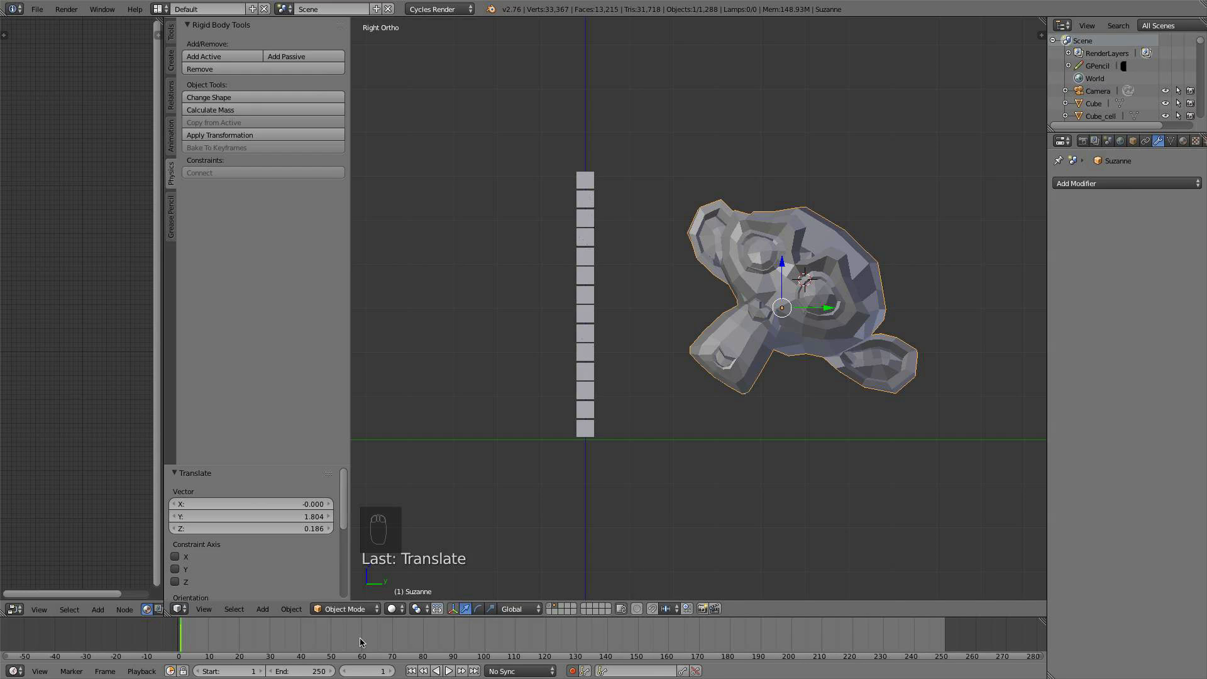
key("g")
left_click(781, 328)
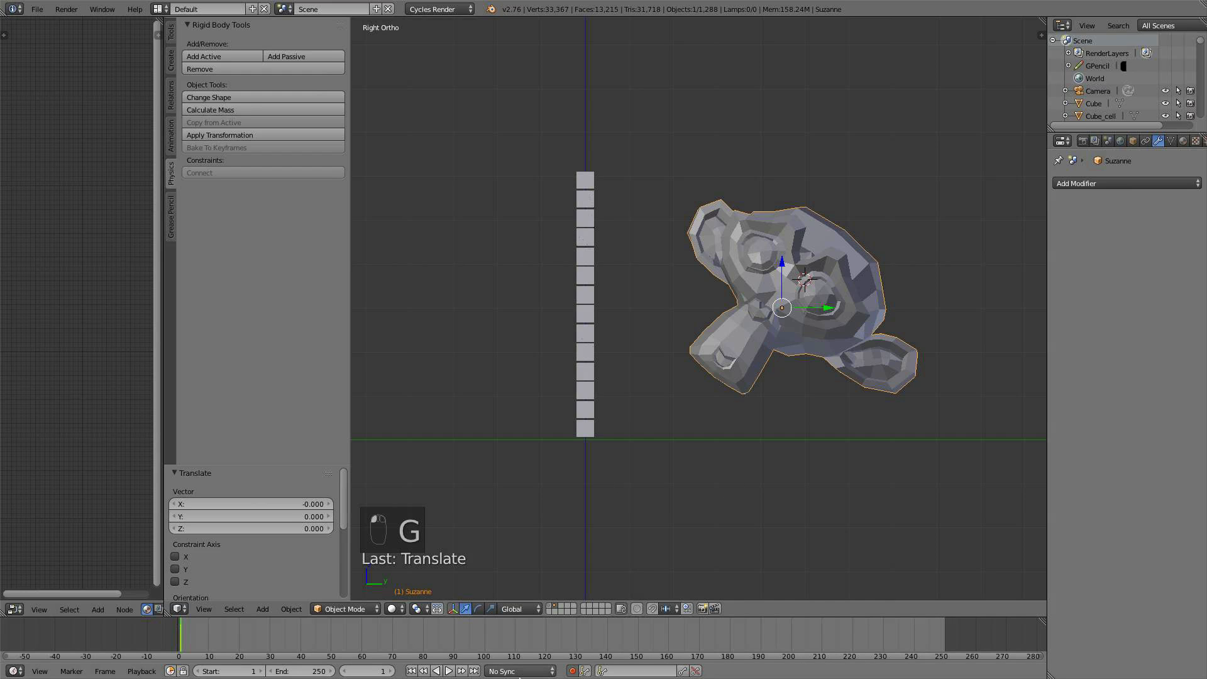
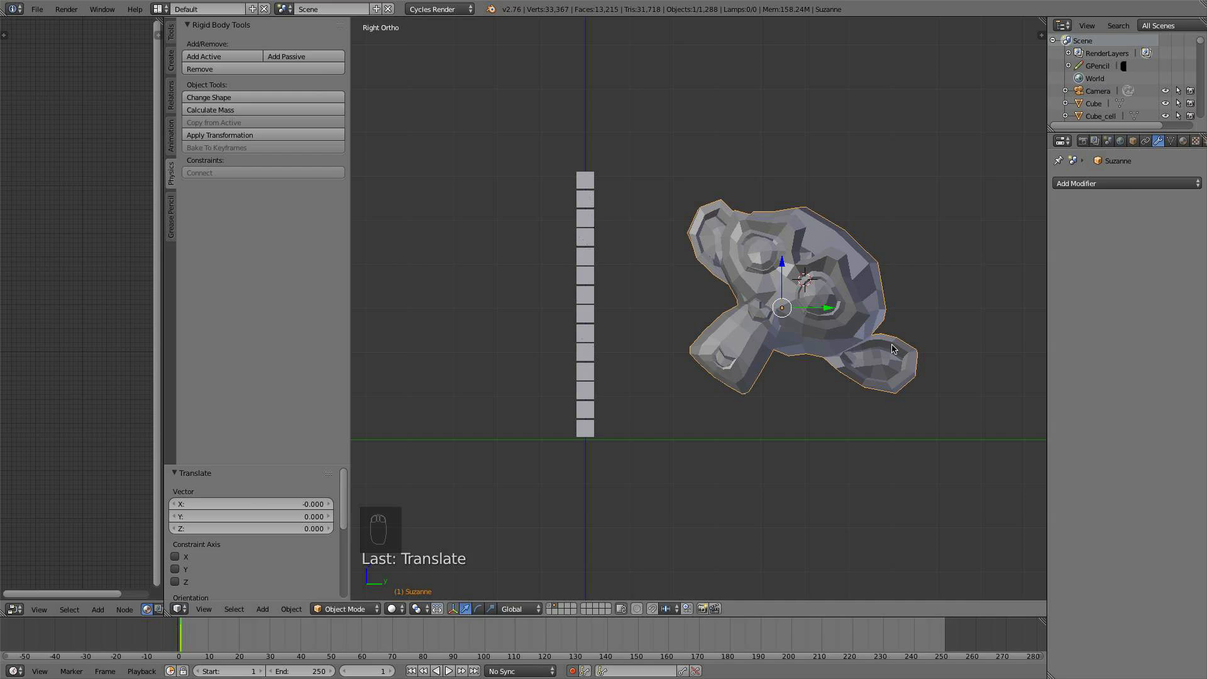
key("g")
left_click(936, 49)
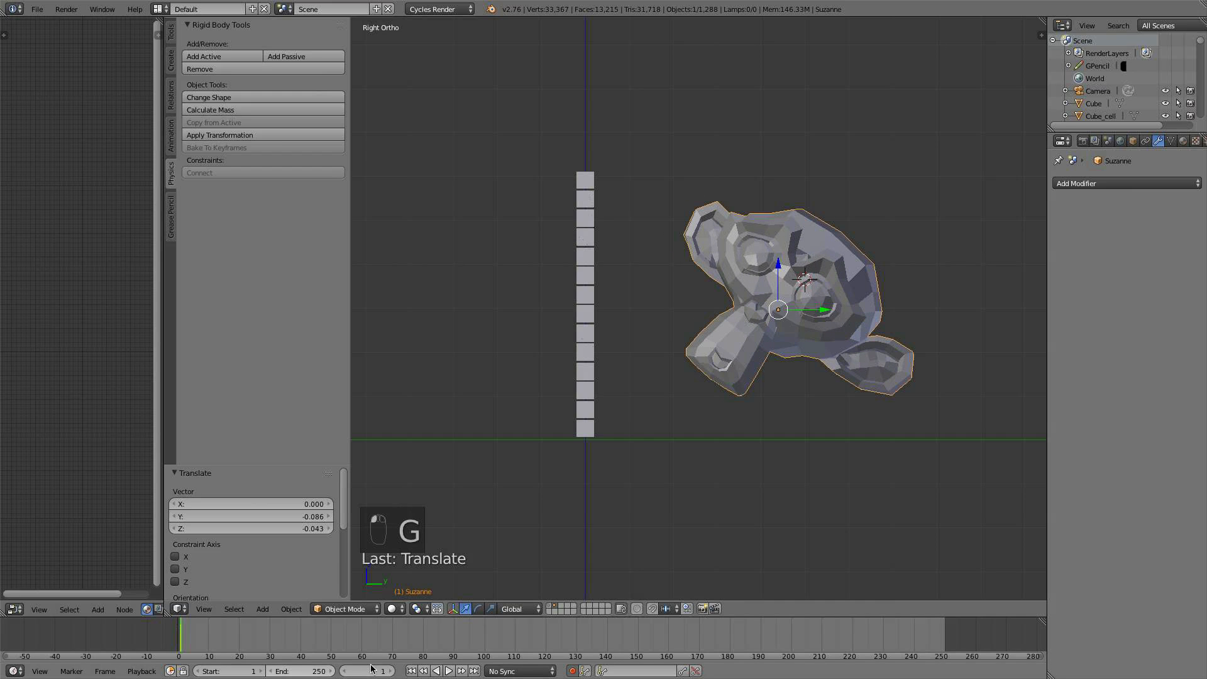
At frame 60, move the monkey through the wall to its far side, about -8.95 in Y and -0.33 in Z, plus a small extra shift in -Y
left_click(362, 633)
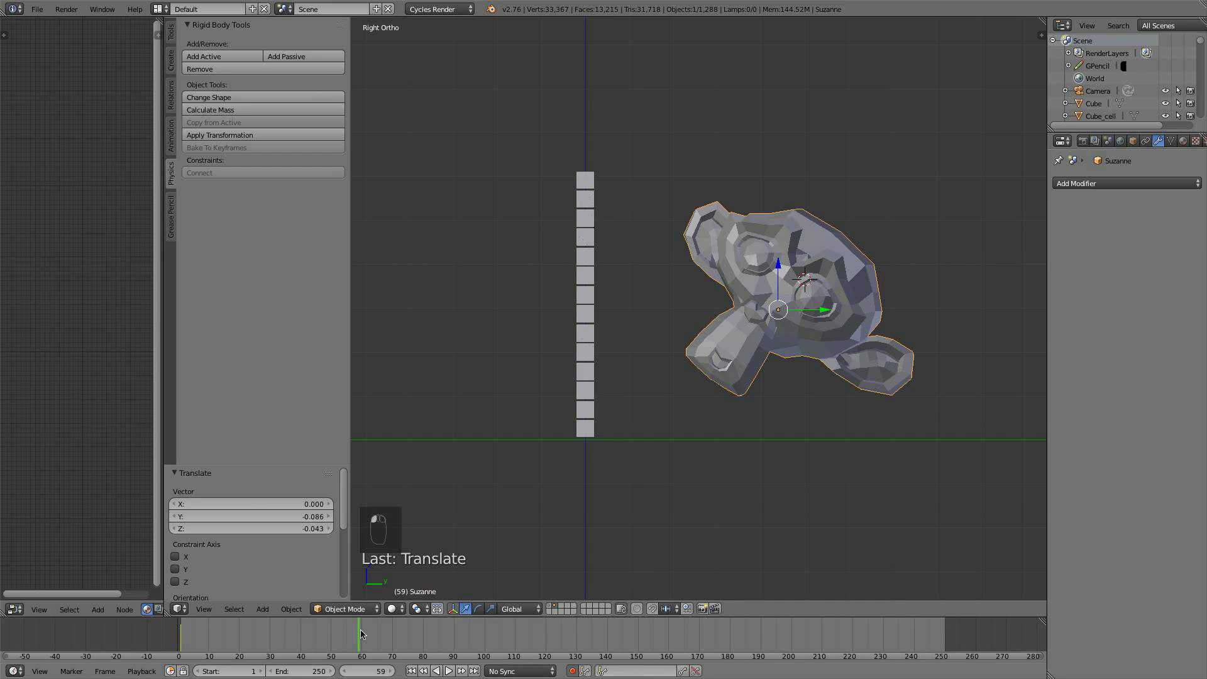
key("g")
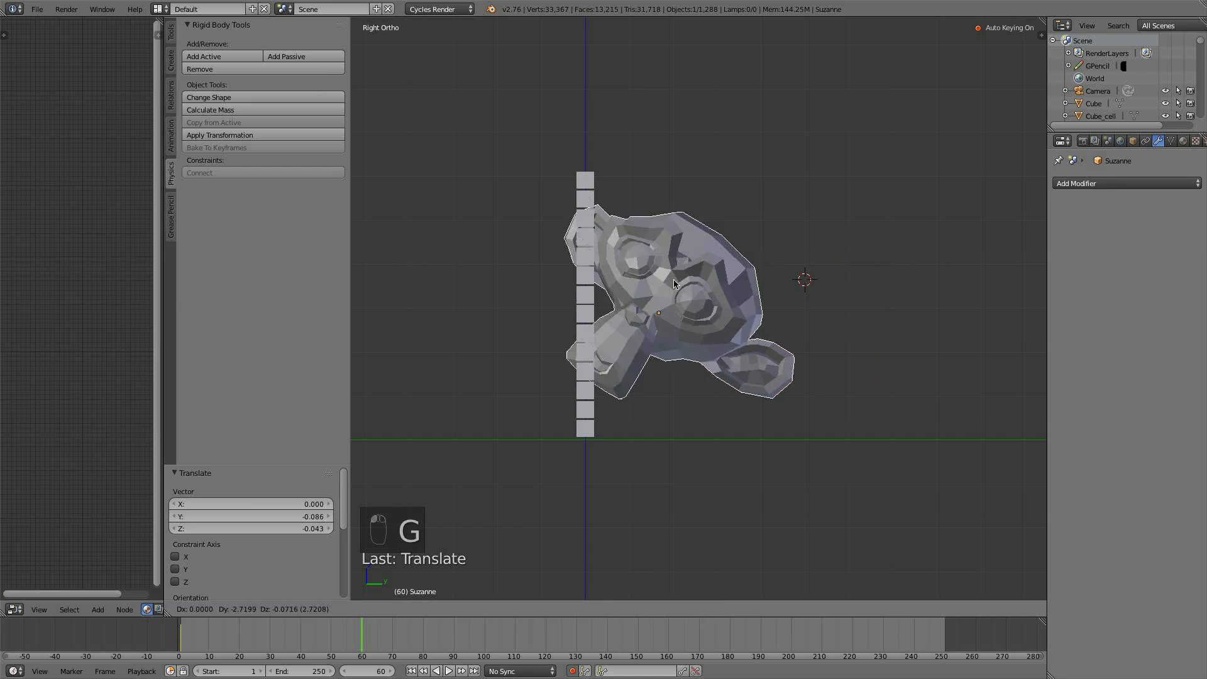
left_click(479, 304)
middle_click_drag(479, 305, 758, 279, "shift")
key("g")
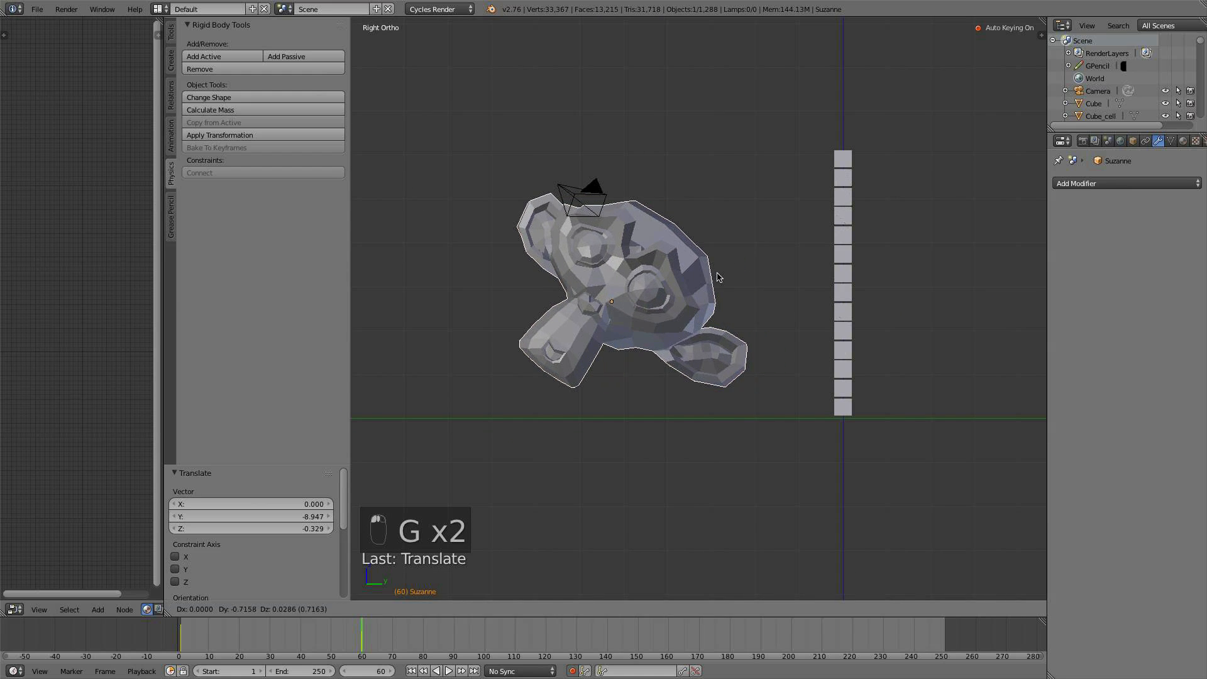
left_click(727, 279)
Turn the monkey at frame 60 with a trackball rotation of about 4.6° and -87.7°, a view rotation of about 20.5°, and another trackball rotation
key("r")
key("r")
left_click(619, 286)
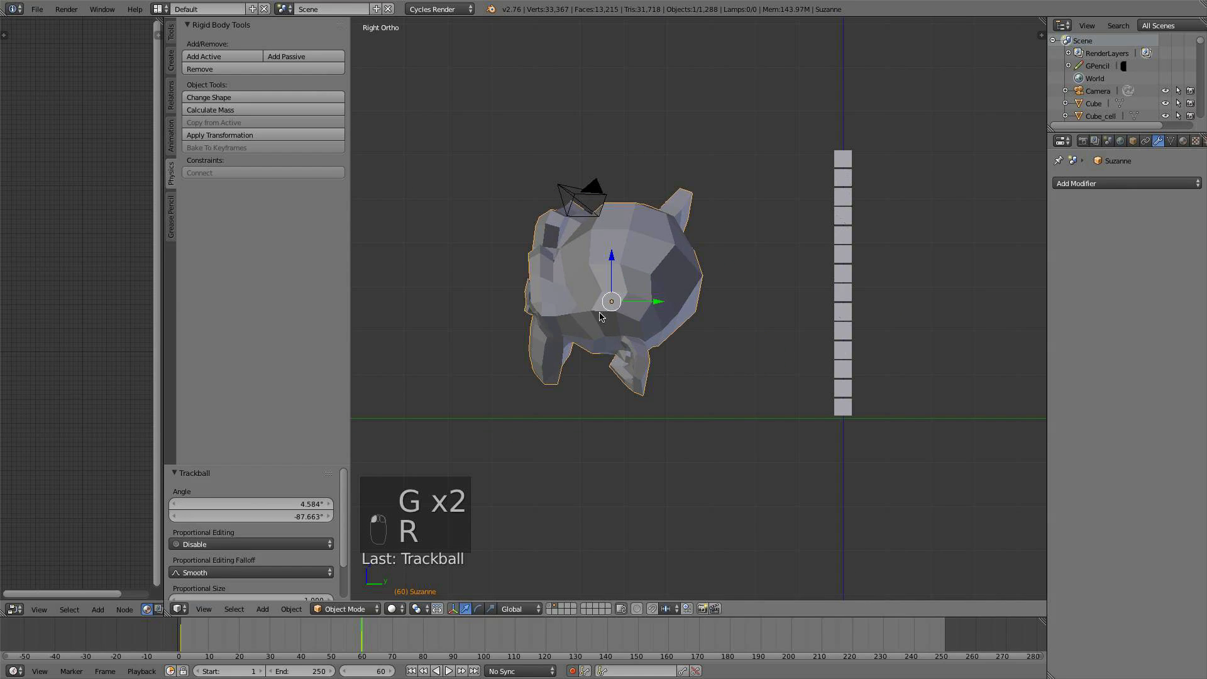
key("r")
left_click(596, 311)
key("r")
key("r")
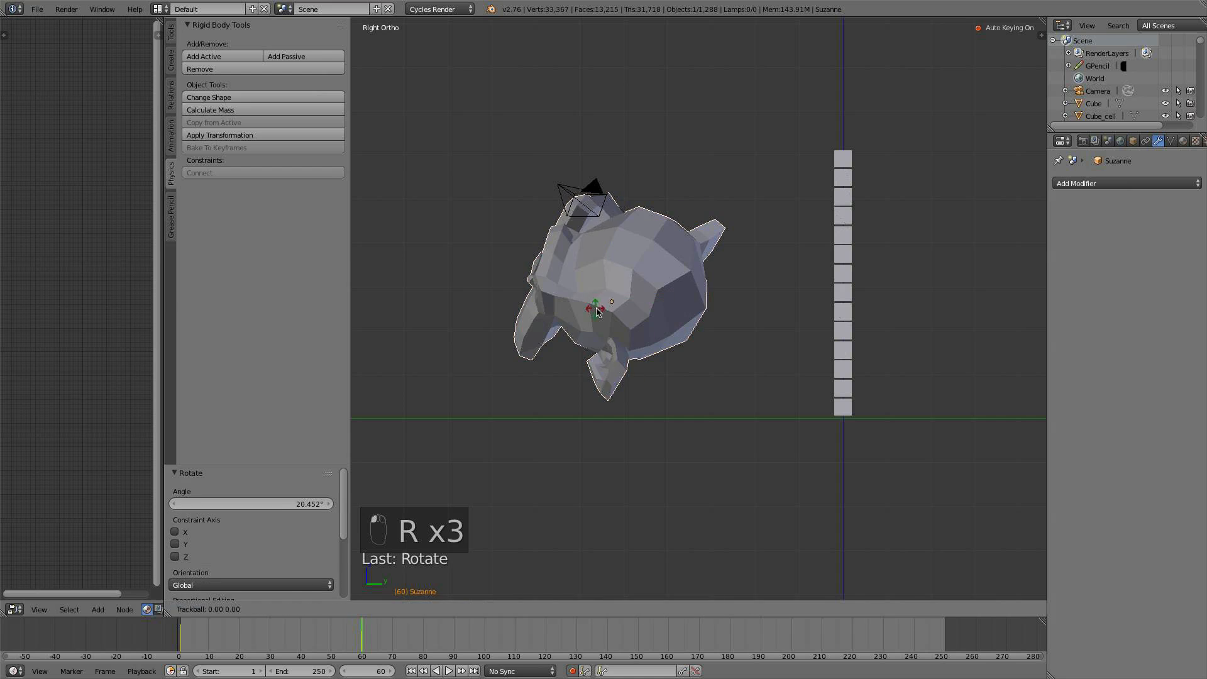
left_click(677, 346)
Lower the monkey towards the ground with moves of about -0.19, -0.16 and -0.93, -0.49 in Y and Z, fine-tuning its tilt, including a 5° rotation
key("g")
left_click(677, 363)
key("r")
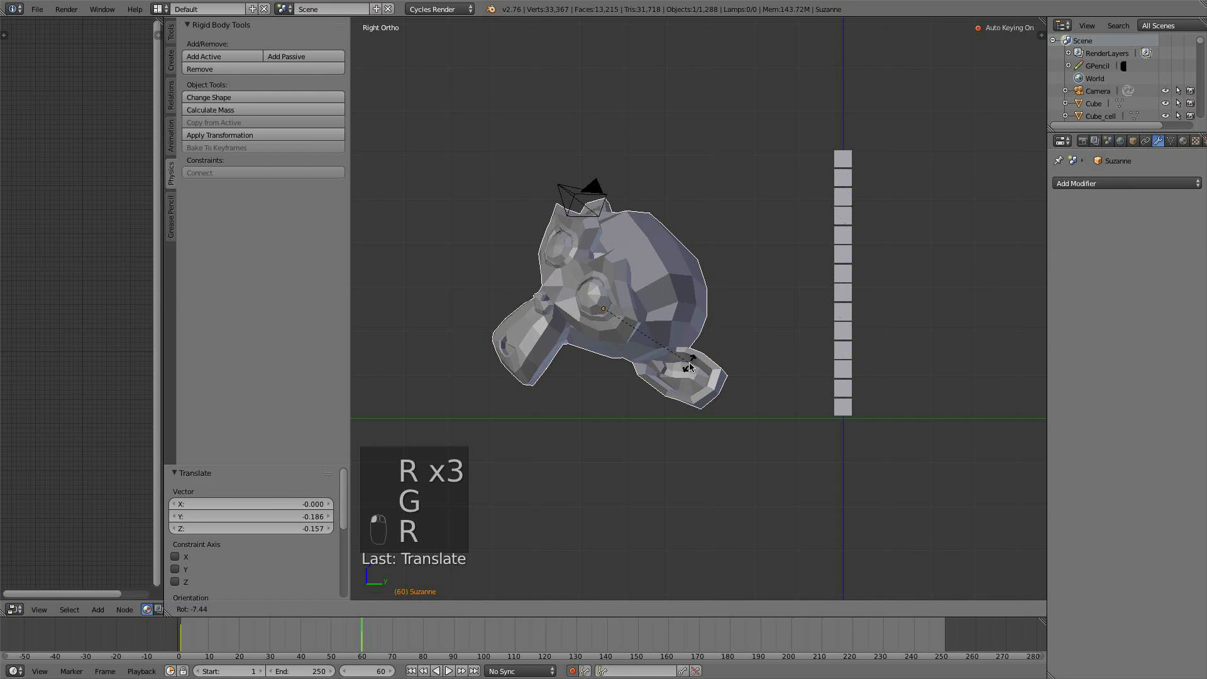
left_click(660, 371)
key("g")
left_click(640, 376)
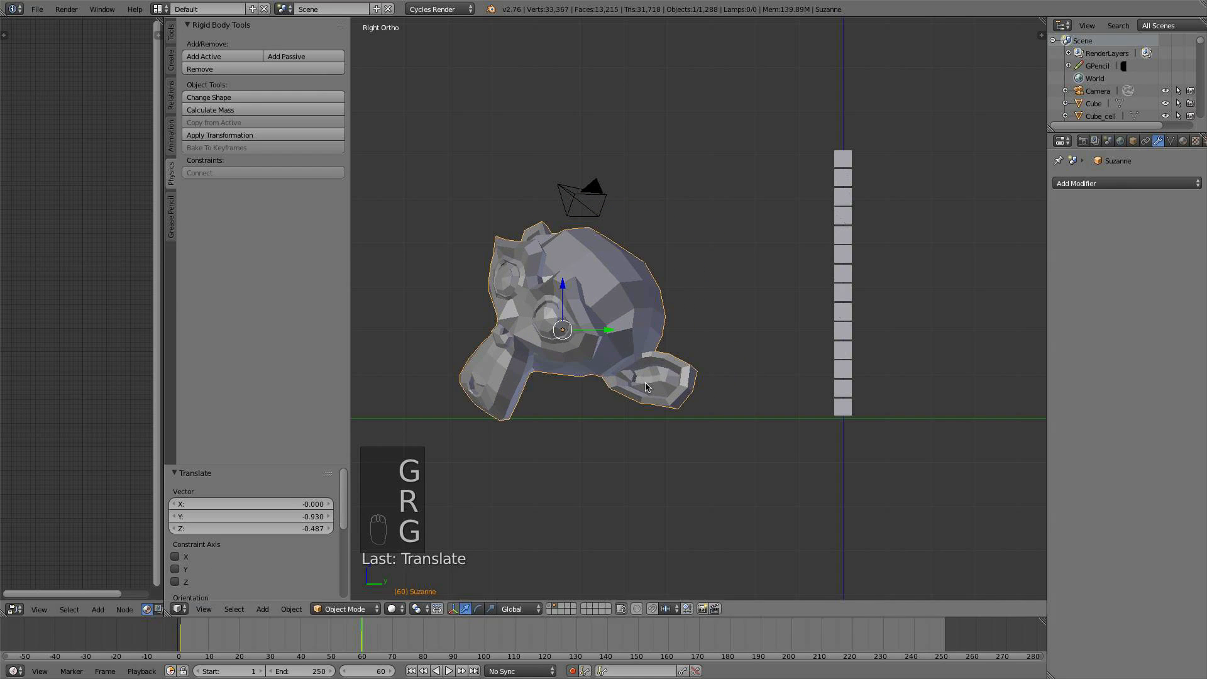
key("r")
left_click(647, 399)
Refine the monkey's orientation with small rotations and a trackball rotation, and lower it about 0.04 in Z
key("r")
key("r")
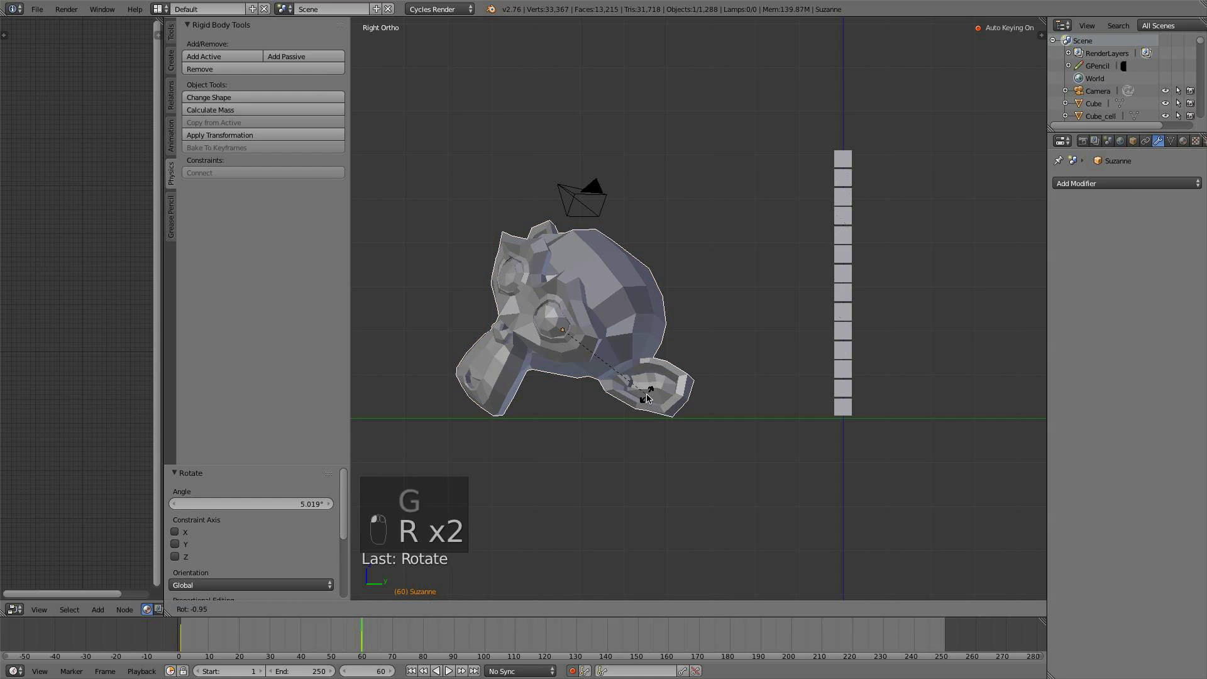
left_click(648, 399)
key("g")
left_click(647, 400)
key("r")
key("r")
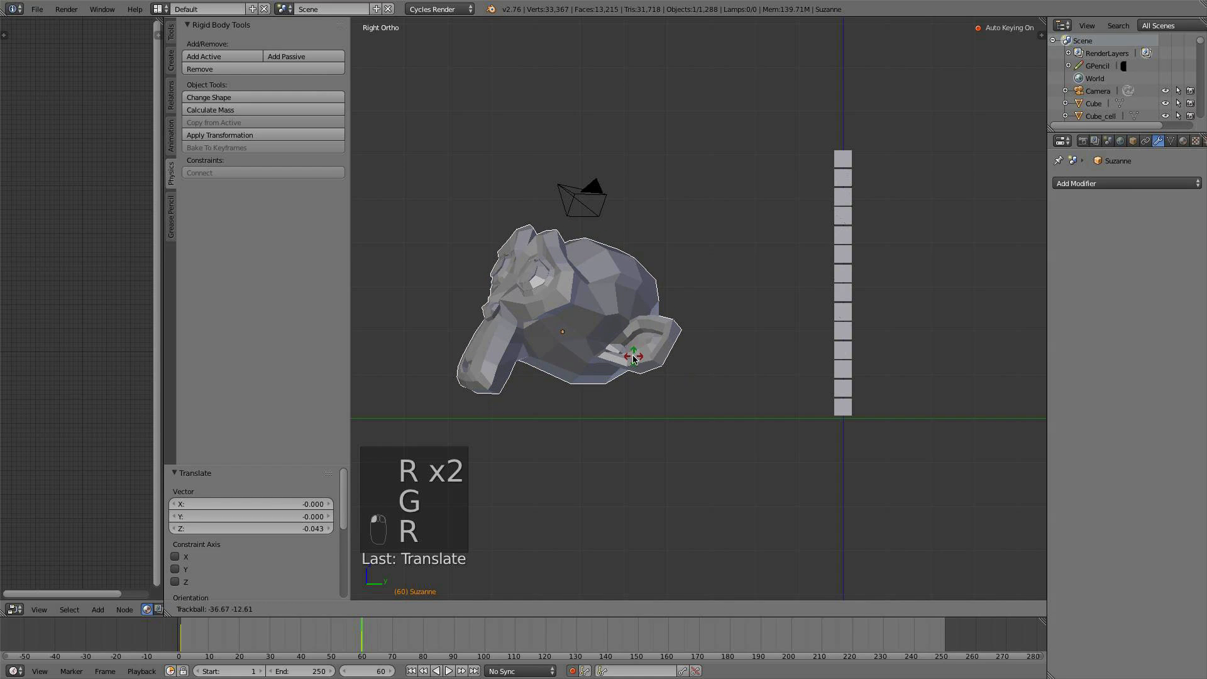
left_click(633, 356)
Lower the monkey about 0.72 in Z onto the ground and rotate it about 8.3° to finish its resting pose at frame 60
left_click_drag(563, 286, 553, 318)
key("r")
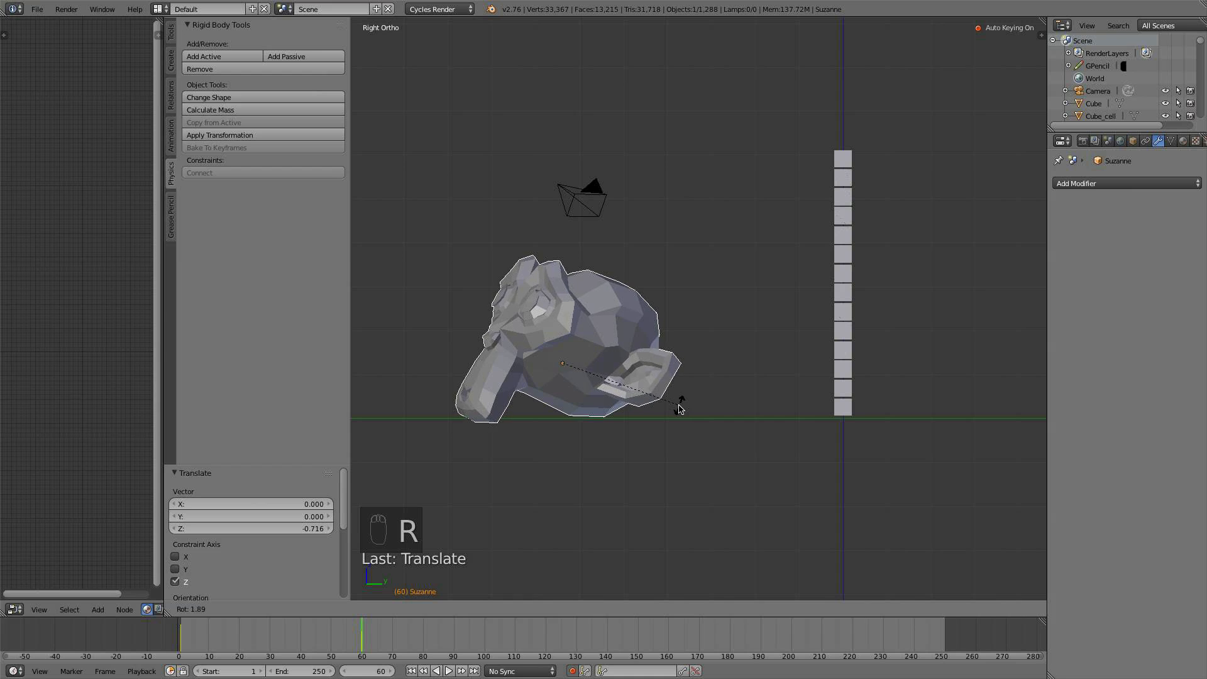
left_click(671, 411)
middle_click_drag(671, 412, 759, 451)
key("r")
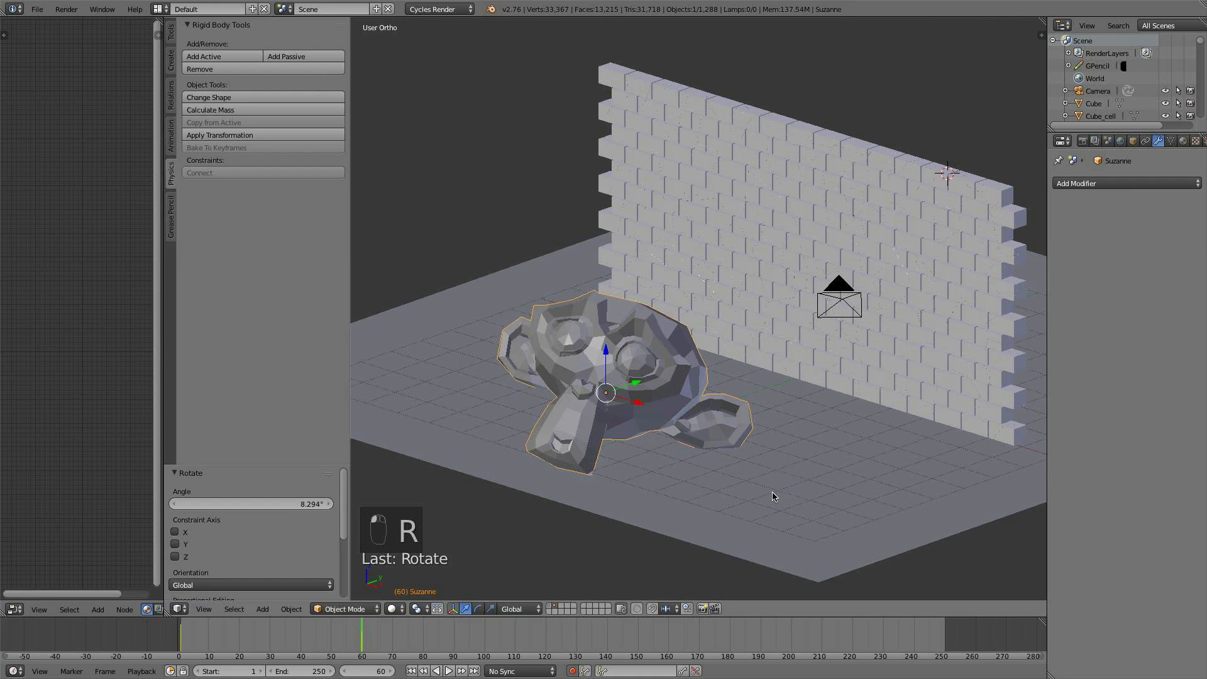
left_click(773, 496)
middle_click_drag(773, 496, 716, 440)
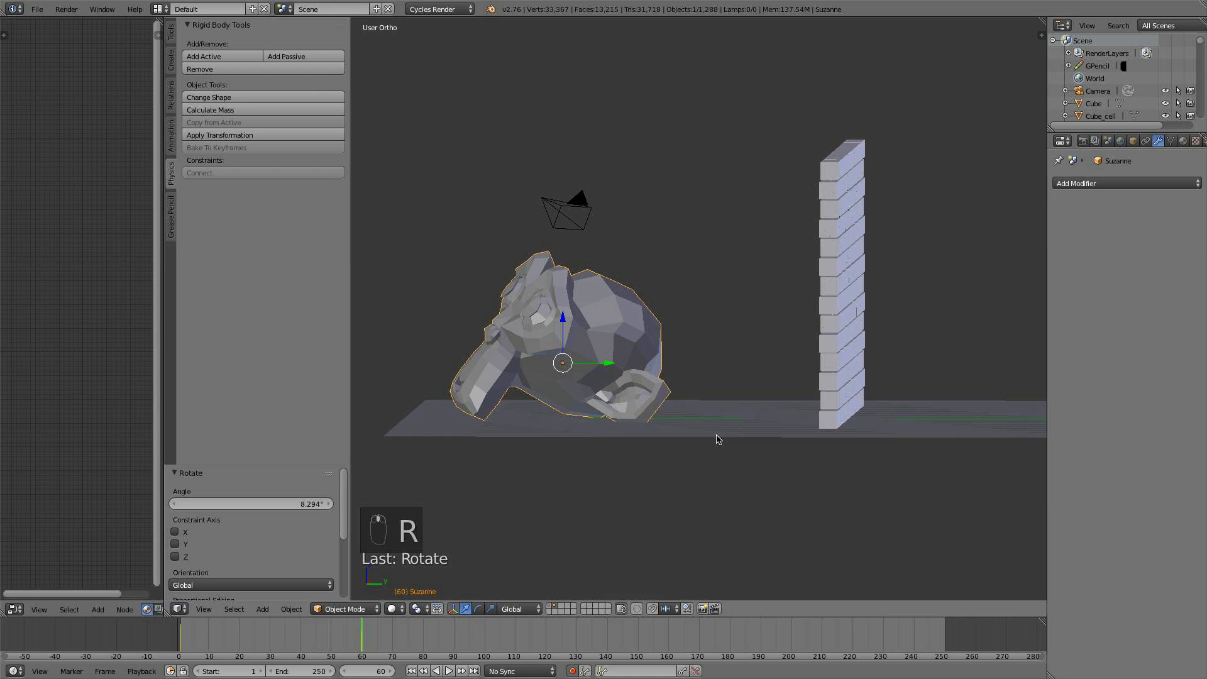
Step backwards frame by frame from frame 60 to frame 4 to review how the monkey smashes through the wall
key("Left")
key("Left")
key("Left")
key("Left")
key("Left")
key("Left")
key("Left")
key("Left")
key("Left")
key("Left")
key("Left")
key("Left")
key("Left")
key("Left")
key("Left")
key("Left")
key("Left")
key("Left")
key("Left")
key("Left")
key("Left")
key("Left")
key("Left")
key("Left")
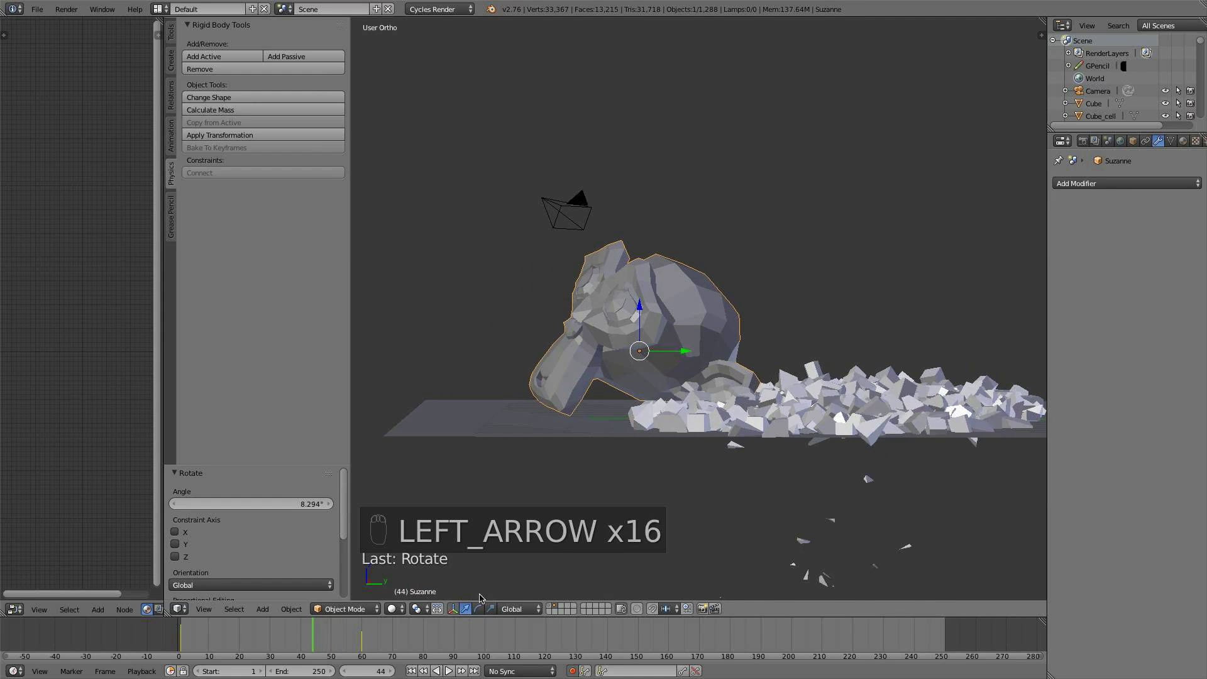
key("Left")
key("Left")
key("Left")
key("Left")
key("Left")
key("Left")
key("Left")
key("Left")
key("Left")
key("Left")
key("Left")
key("Left")
key("Left")
key("Left")
key("Left")
key("Left")
key("Left")
key("Left")
key("Left")
key("Left")
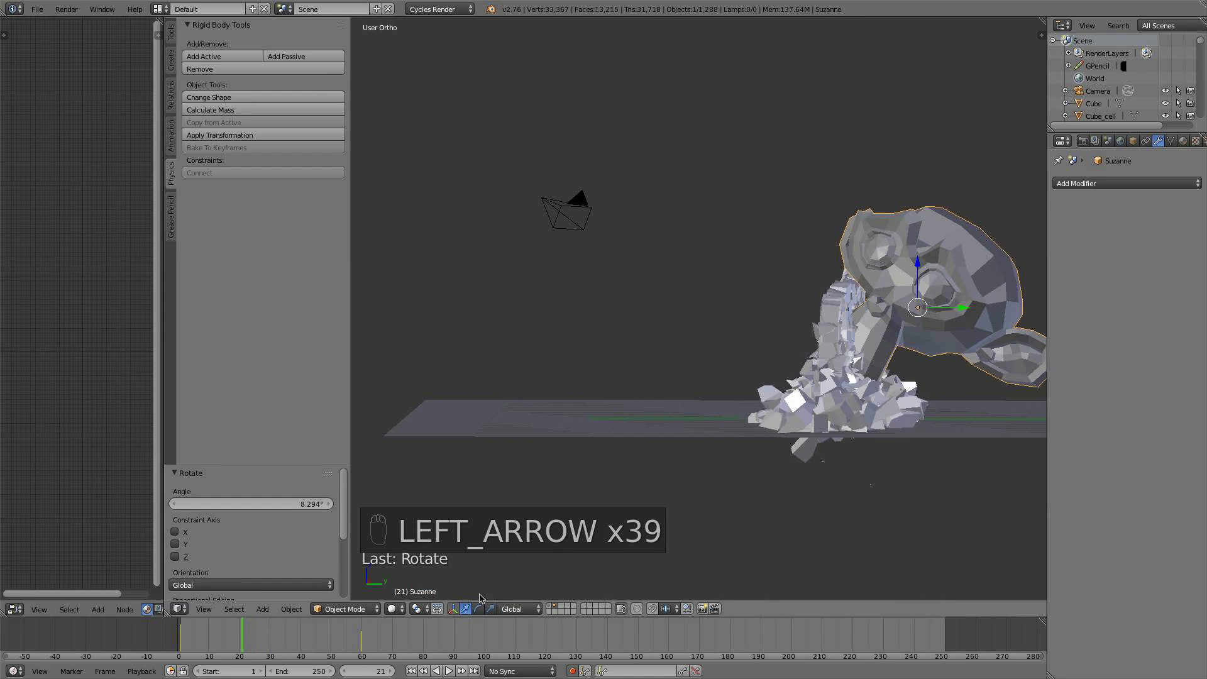
key("Left")
key("Left")
key("Left")
key("Left")
key("Left")
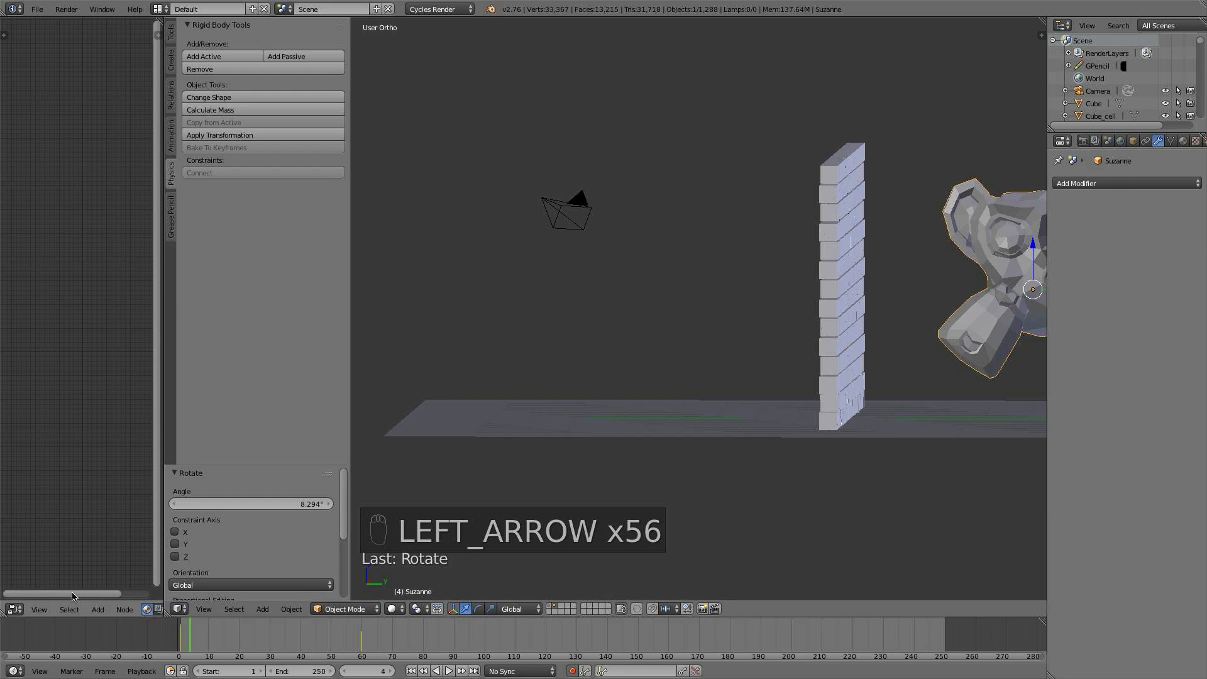
Widen the node editor area and examine the fractured wall at frame 4 from several angles, selecting one of its cells
left_click_drag(166, 551, 222, 551)
key("KP_1")
key("KP_3")
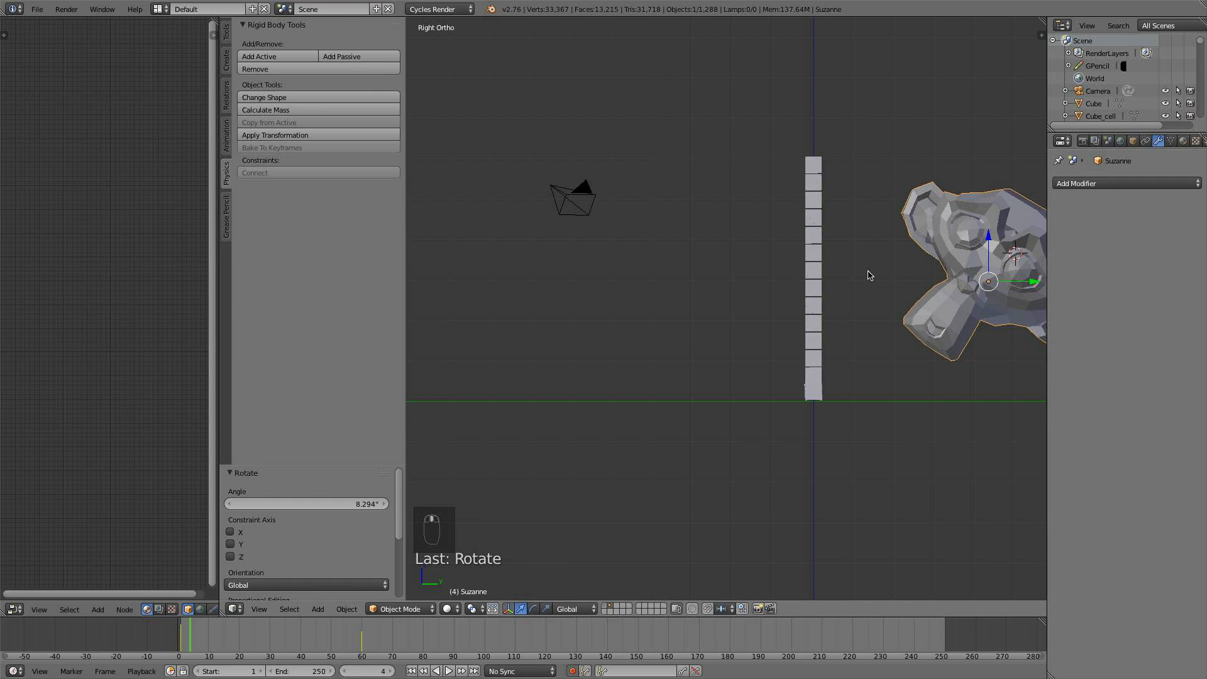
middle_click_drag(869, 275, 822, 293)
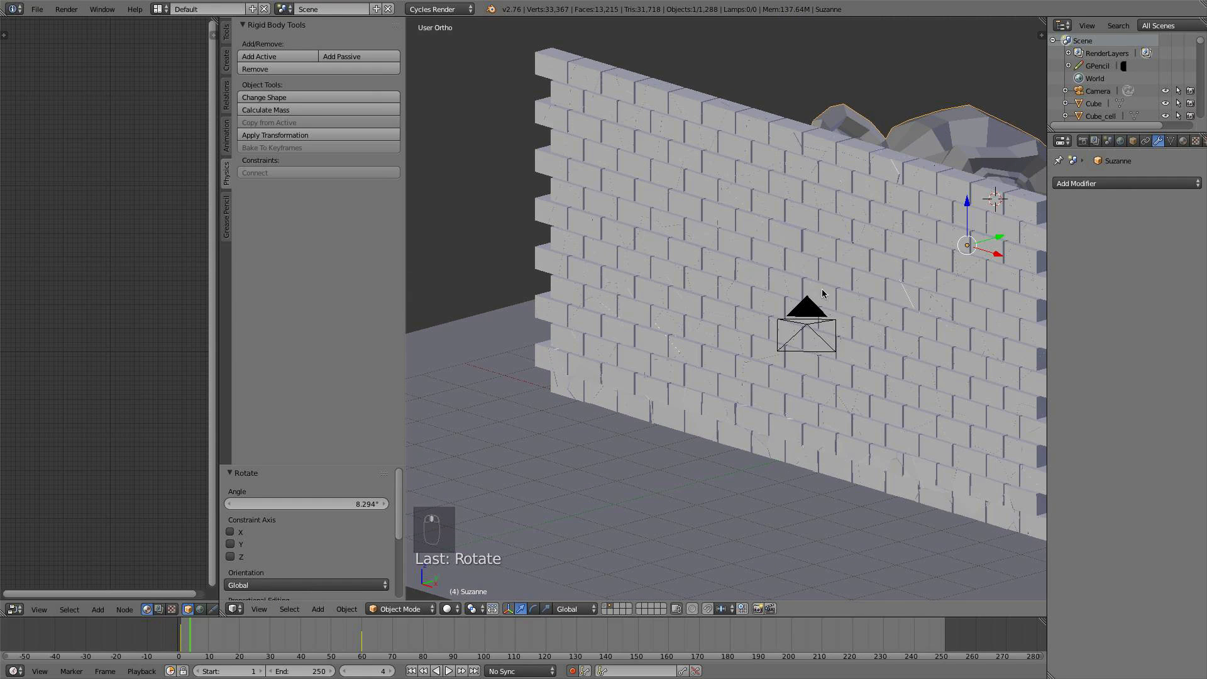
right_click(791, 281)
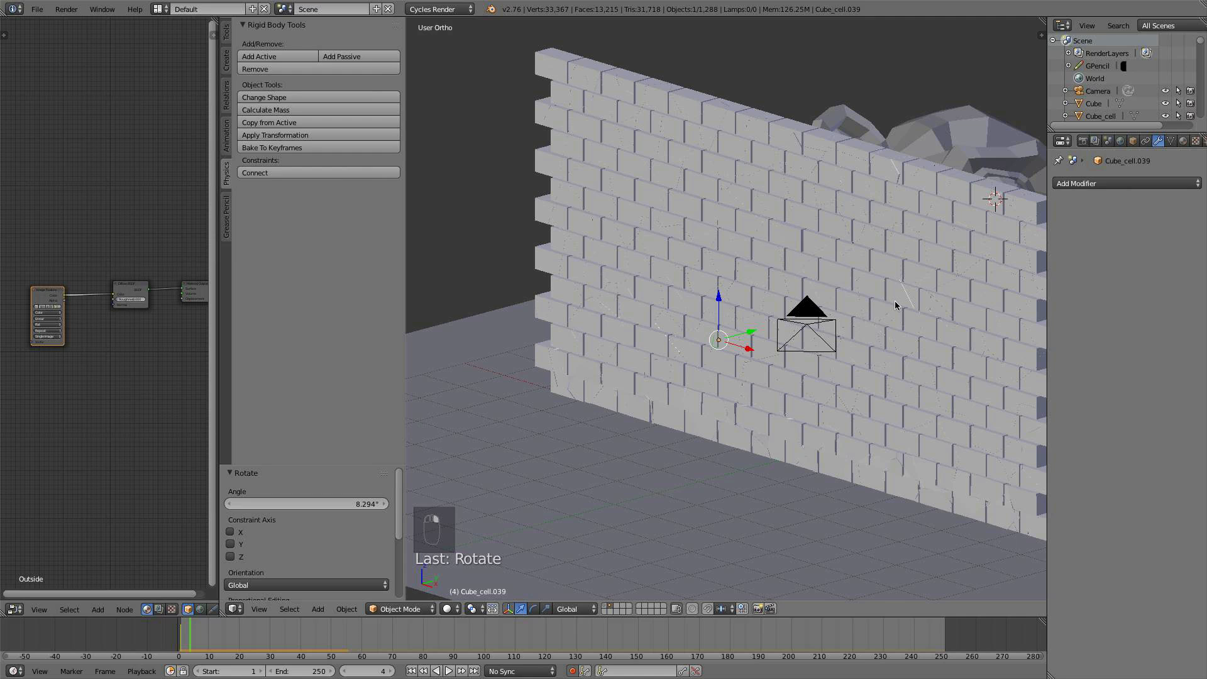
middle_click_drag(914, 314, 895, 315)
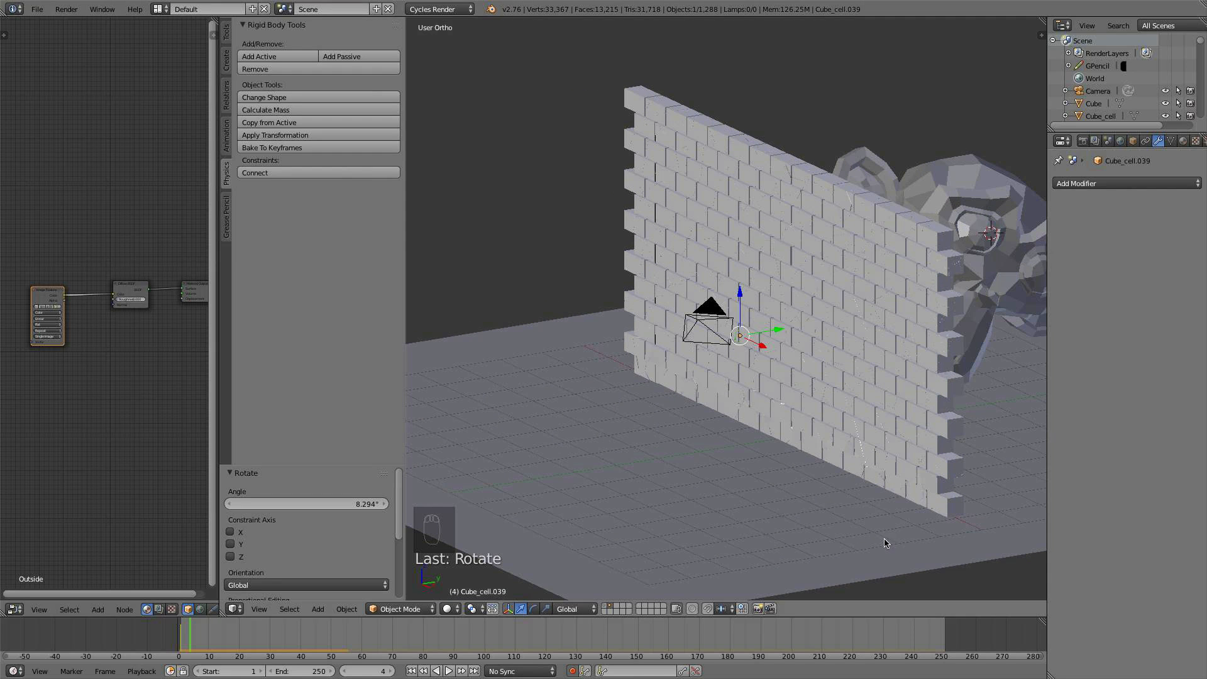
key("KP_3")
Select the monkey, show its animation curves in the Graph Editor, and set their keyframe handle type to Vector
right_click(973, 264)
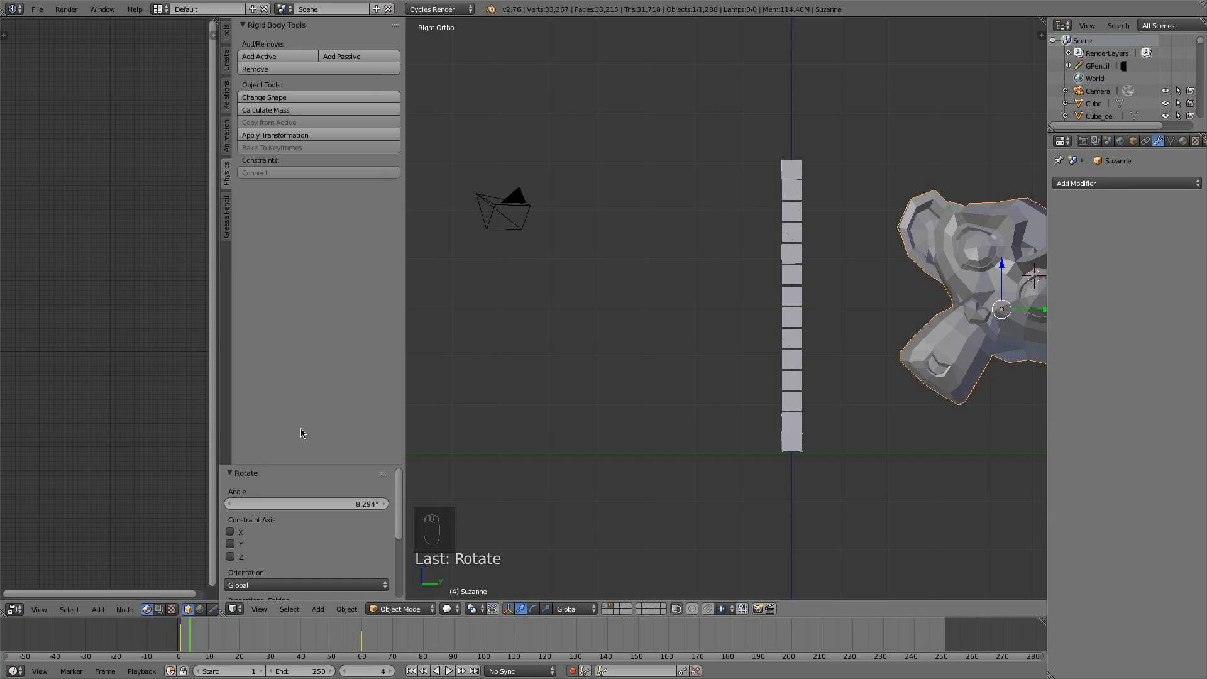
left_click(15, 609)
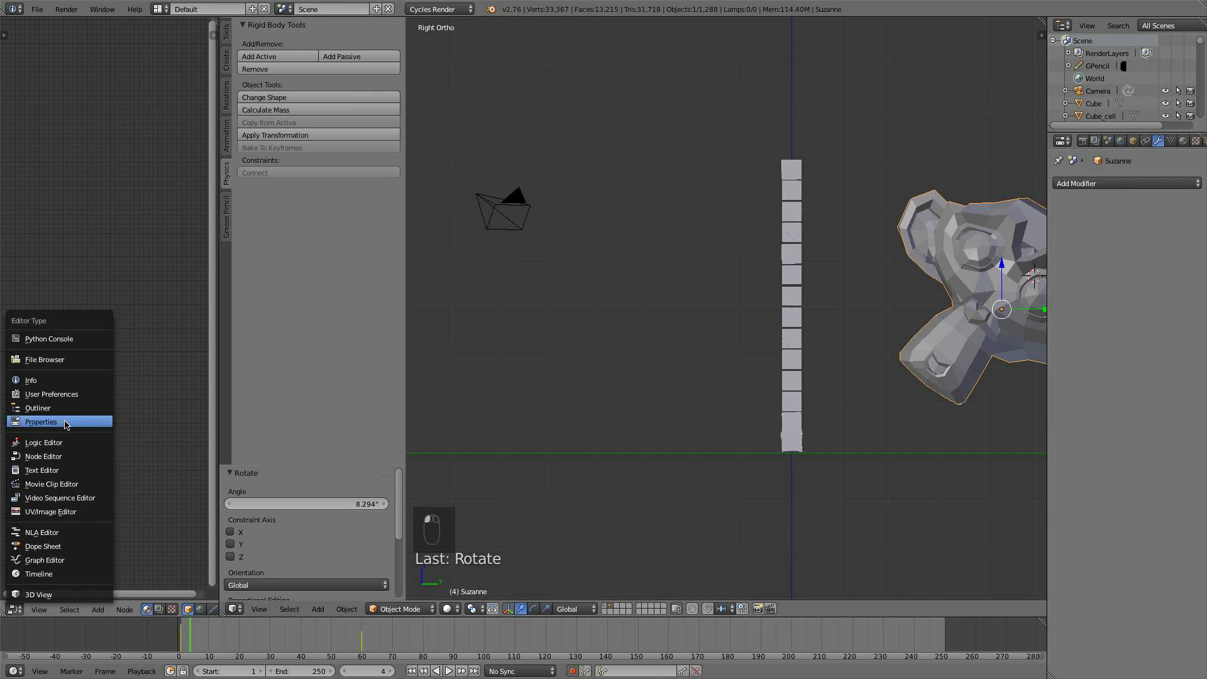
left_click(59, 560)
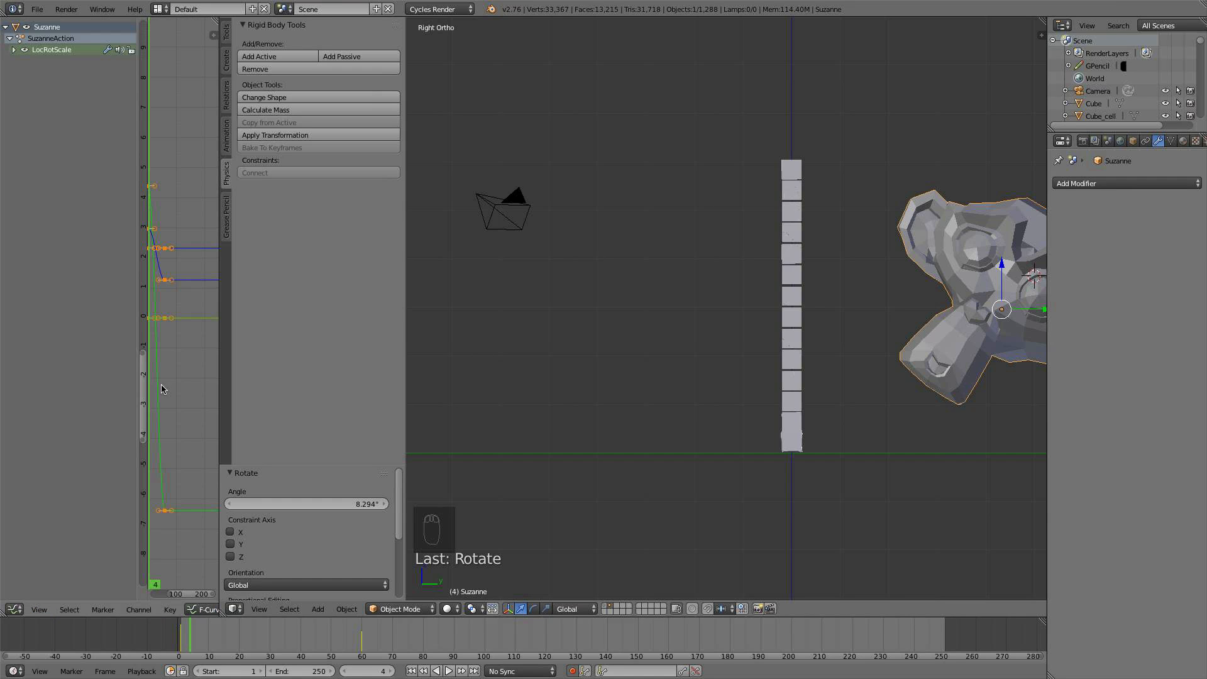
scroll(208, 246, "down", 4)
scroll(187, 253, "up", 3)
middle_click_drag(178, 267, 193, 277)
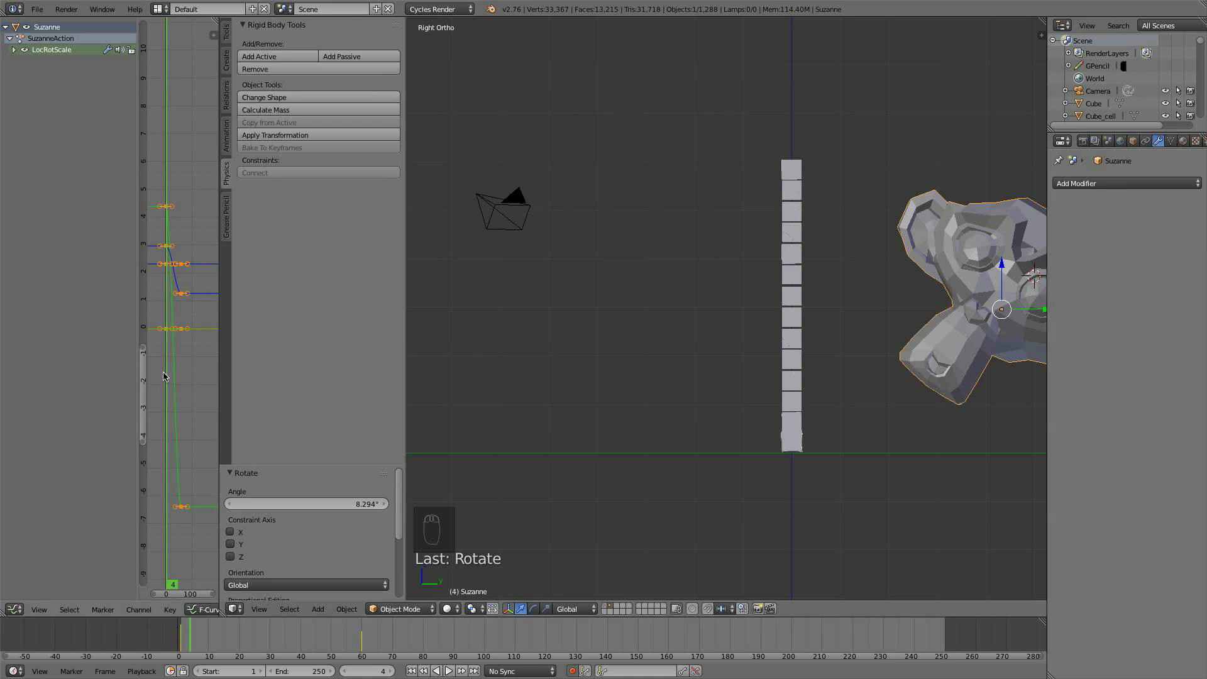
scroll(162, 325, "up", 4)
middle_click_drag(162, 323, 169, 341)
scroll(169, 340, "up", 3)
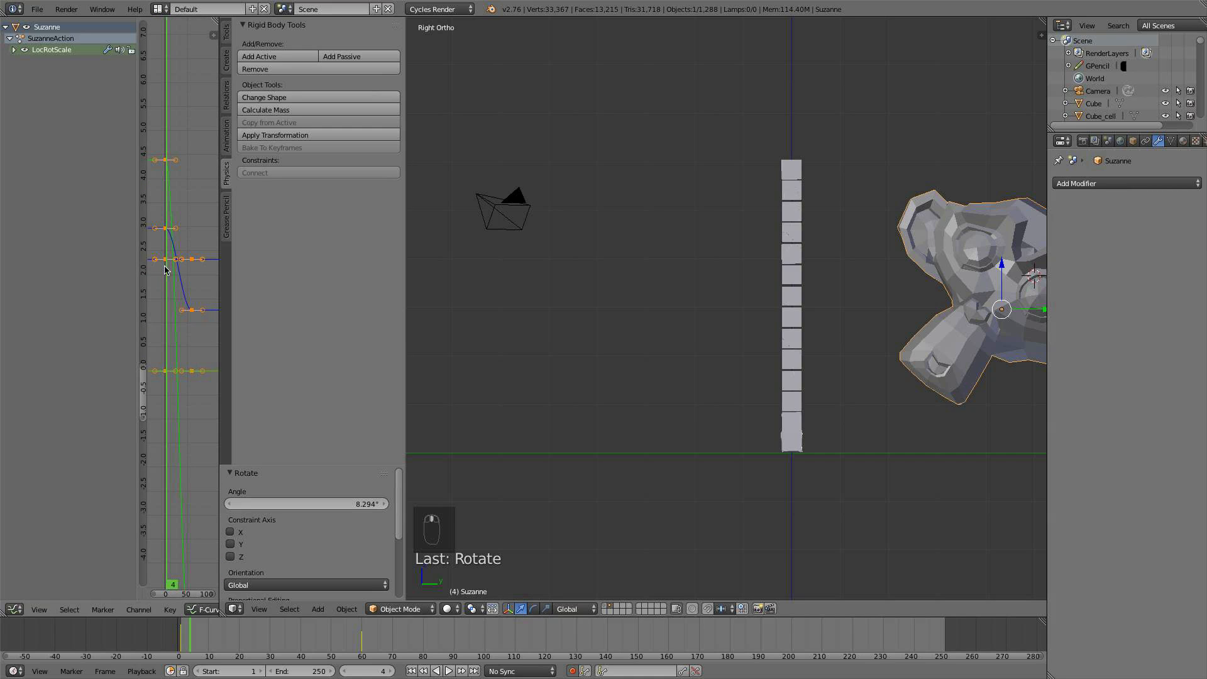
key("v")
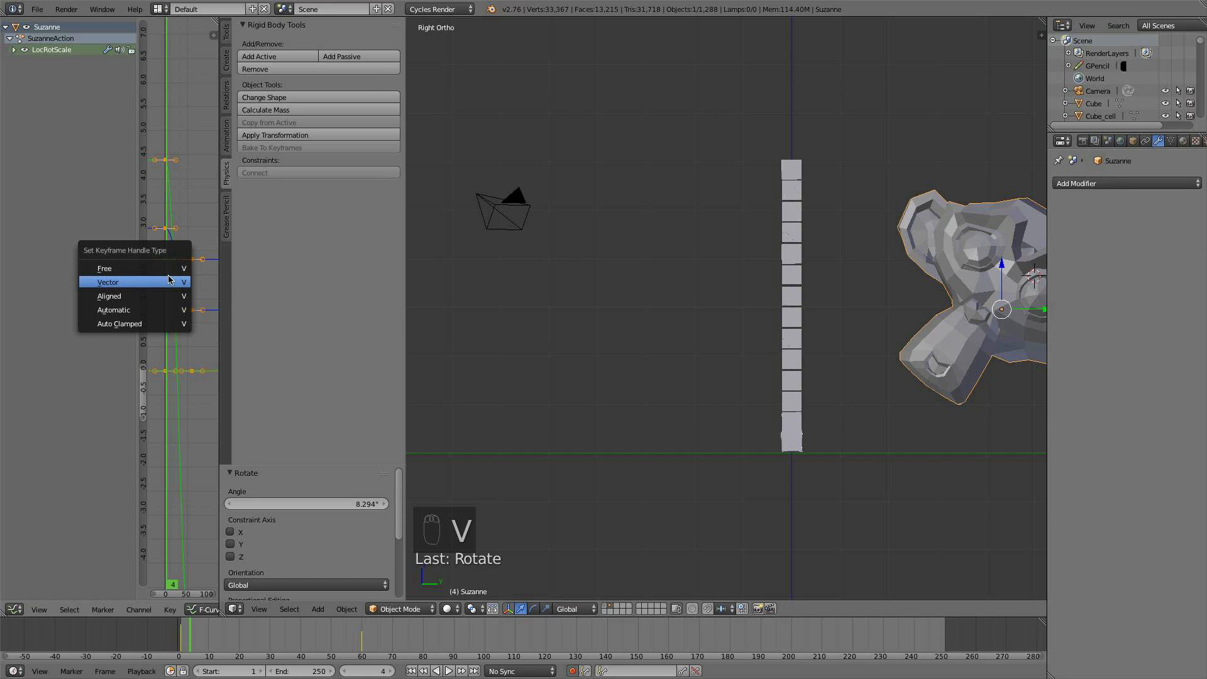
left_click(168, 279)
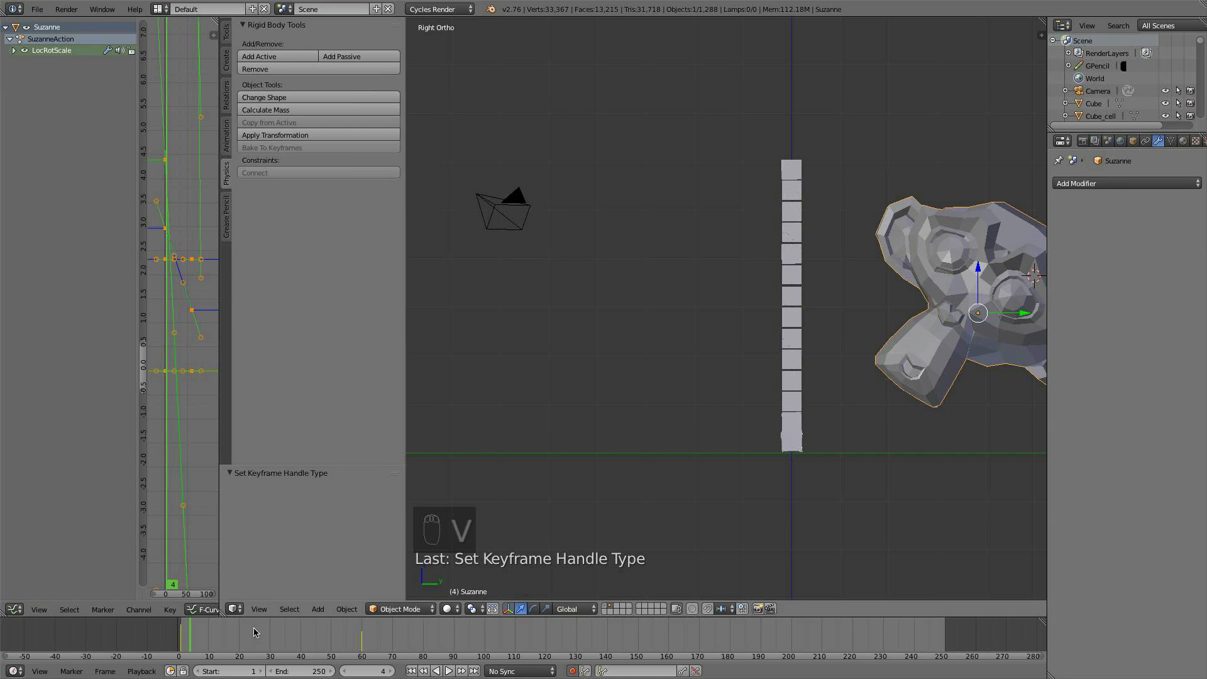
Return the timeline to frame 1 and show the monkey's keyframes in the Dope Sheet
mouse_move(193, 638)
left_mouse_down()
mouse_move(296, 638)
mouse_move(176, 638)
left_mouse_up()
left_click(14, 609)
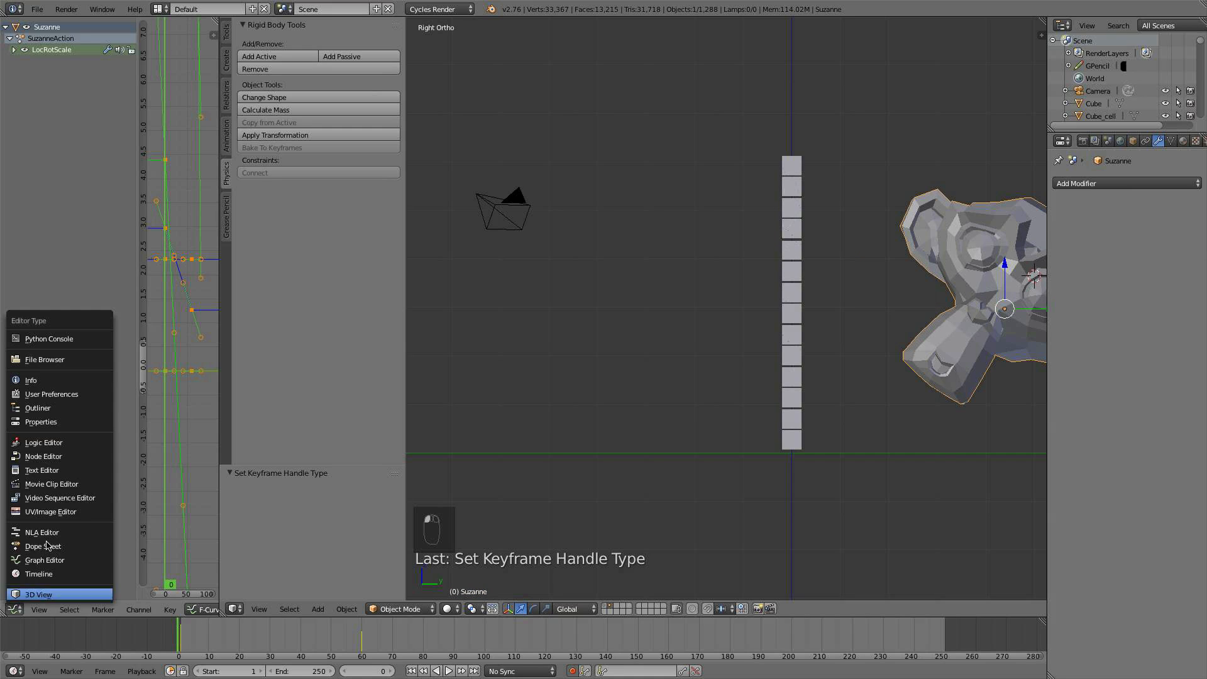
left_click(48, 544)
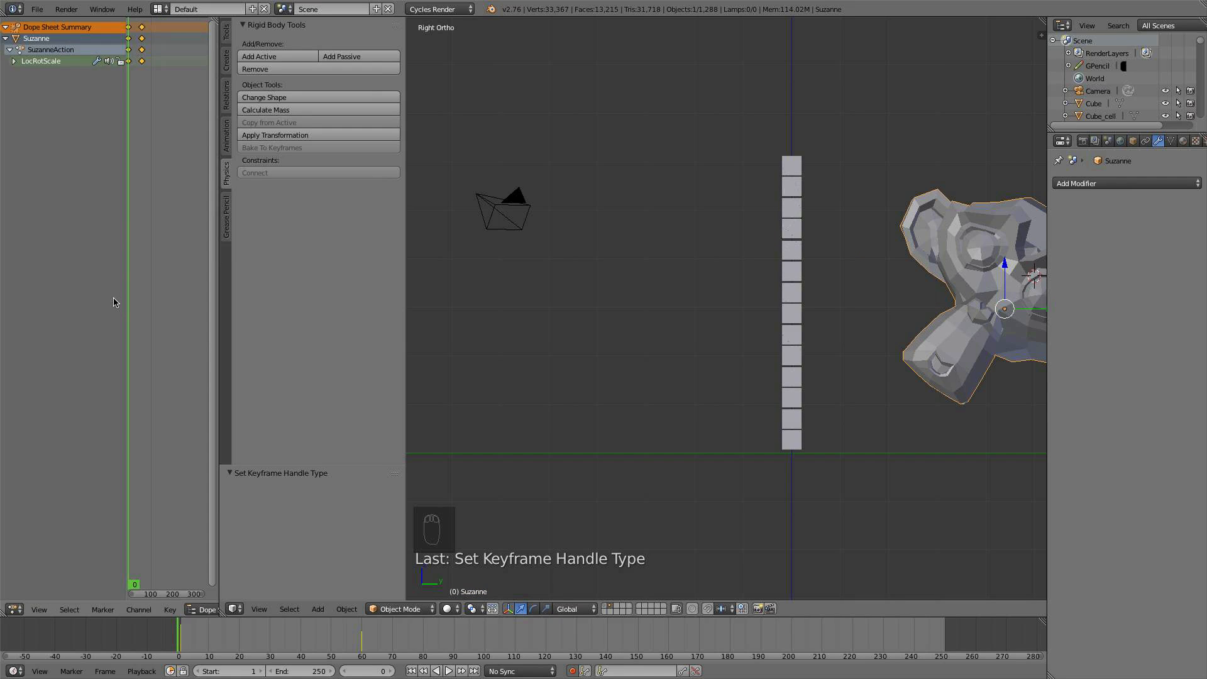
scroll(176, 119, "down", 3)
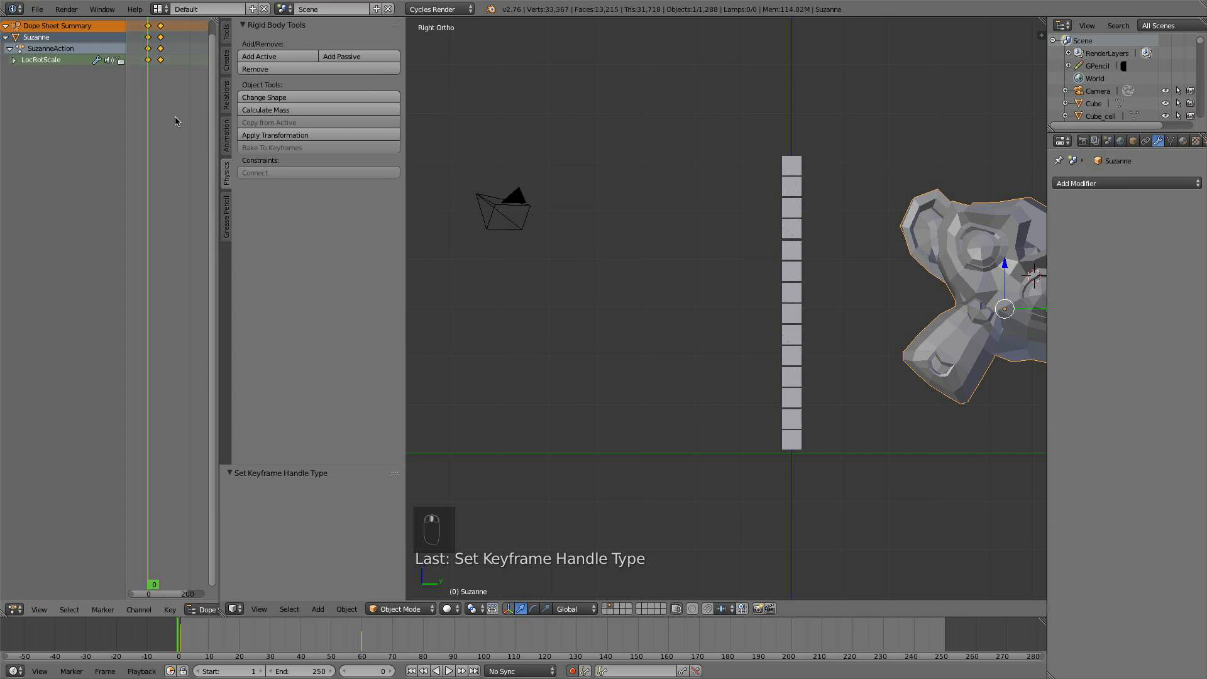
key("Right")
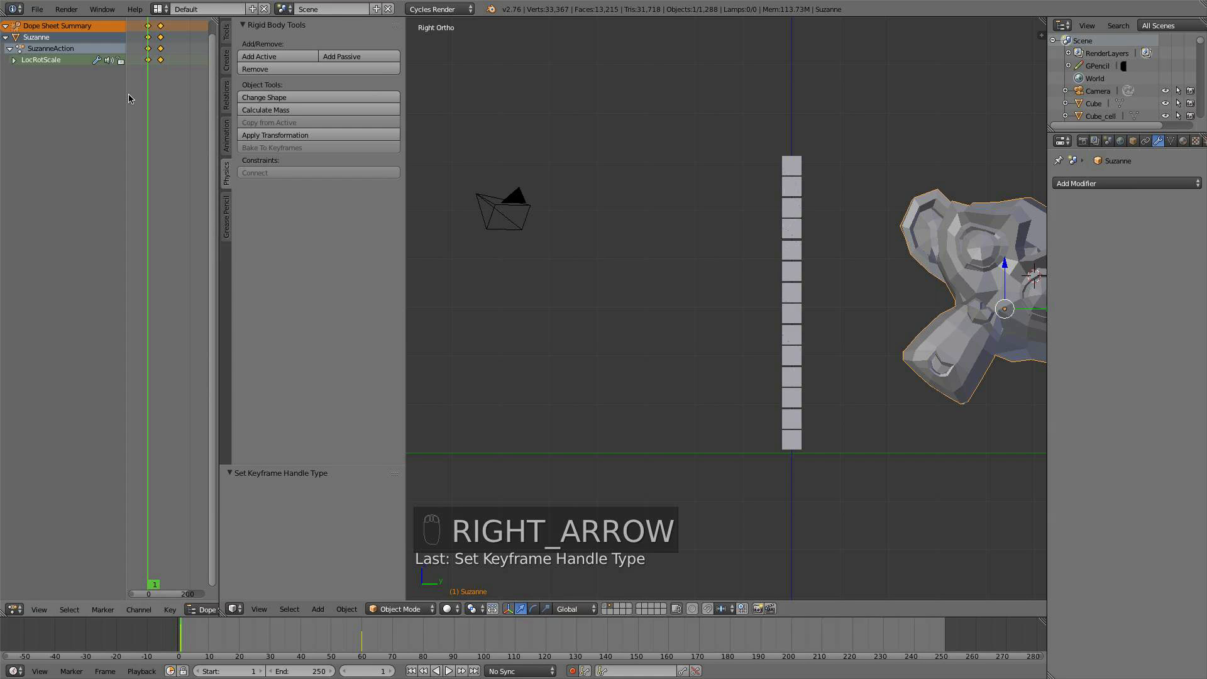
Shift all of the monkey's keyframes about 12 frames earlier in the Dope Sheet
key("g")
key("g")
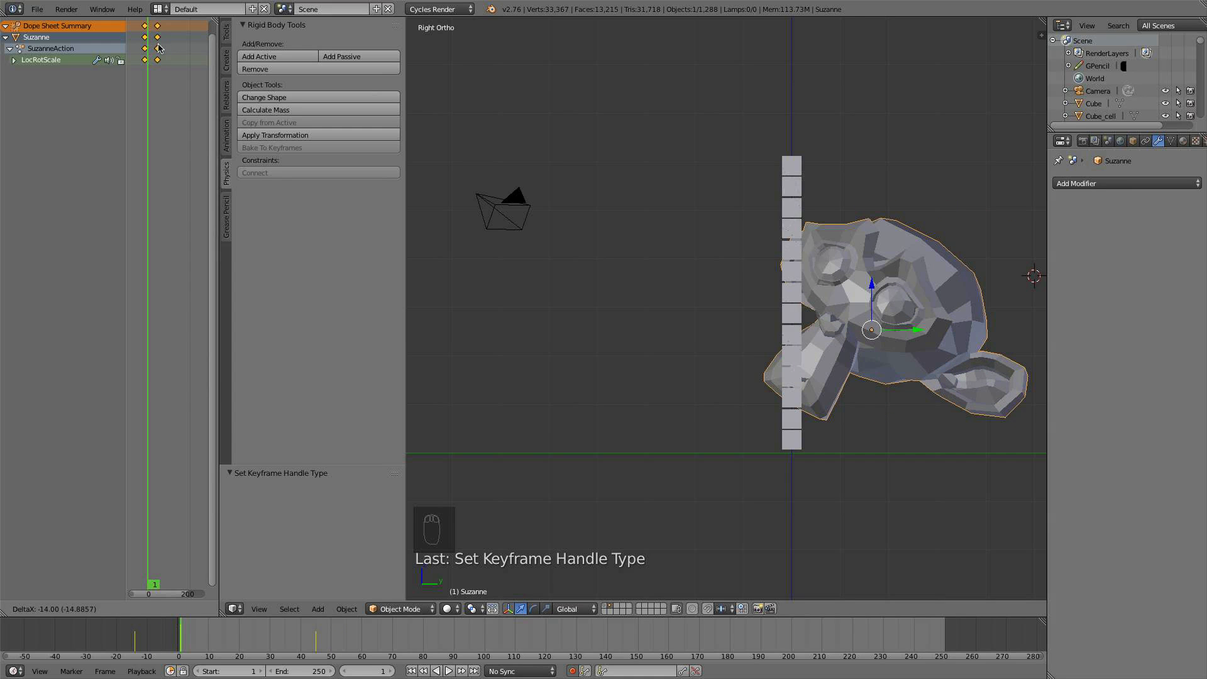
left_click(159, 47)
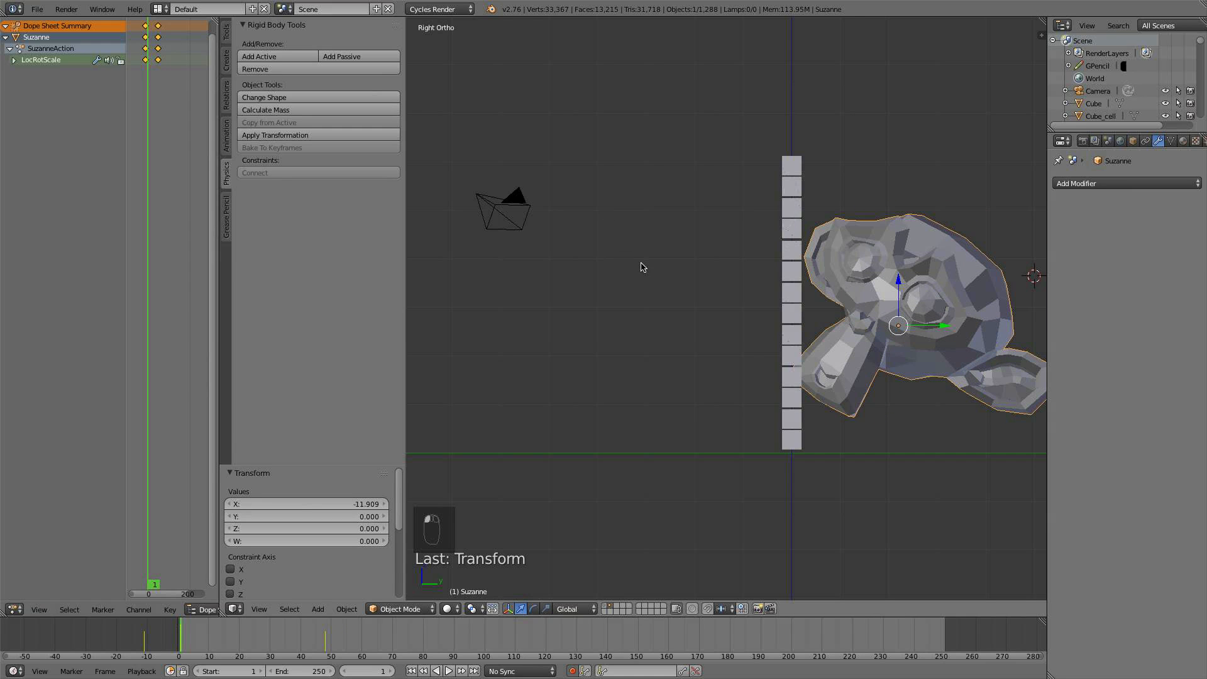
Step through frames 0 to 5 to check where the monkey meets the wall, and turn off automatic keyframing
key("Left")
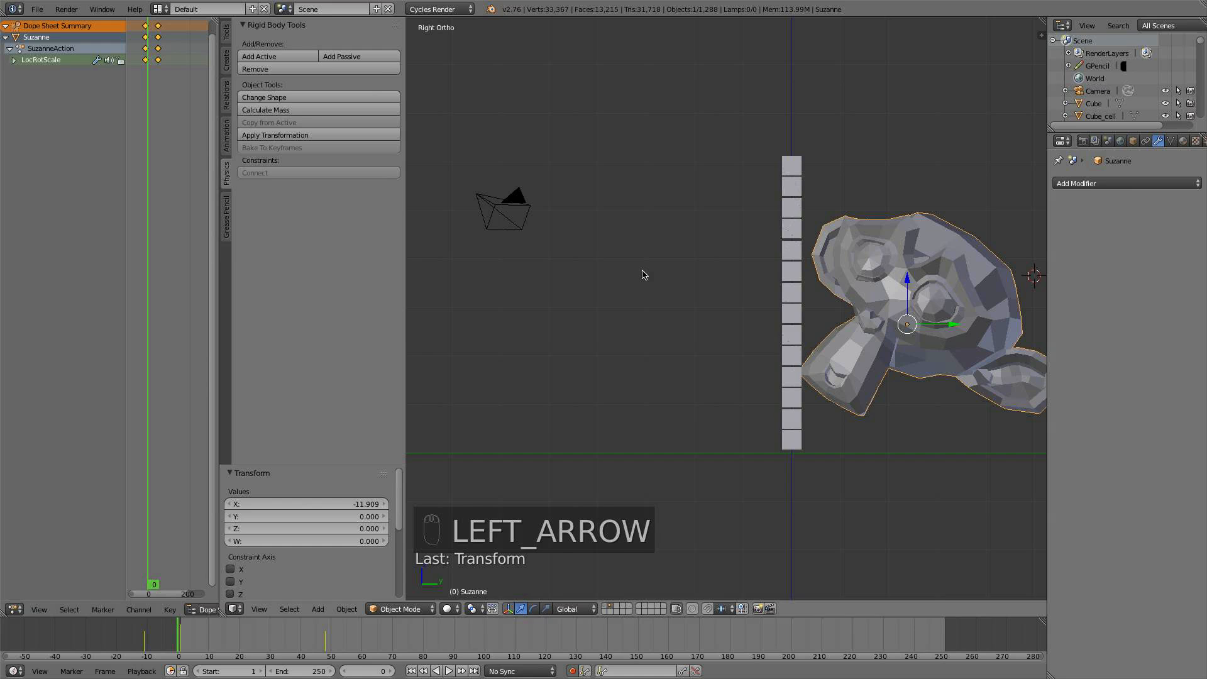
key("Right")
key("Right")
key("Right")
key("Right")
key("Right")
key("Right")
key("Right")
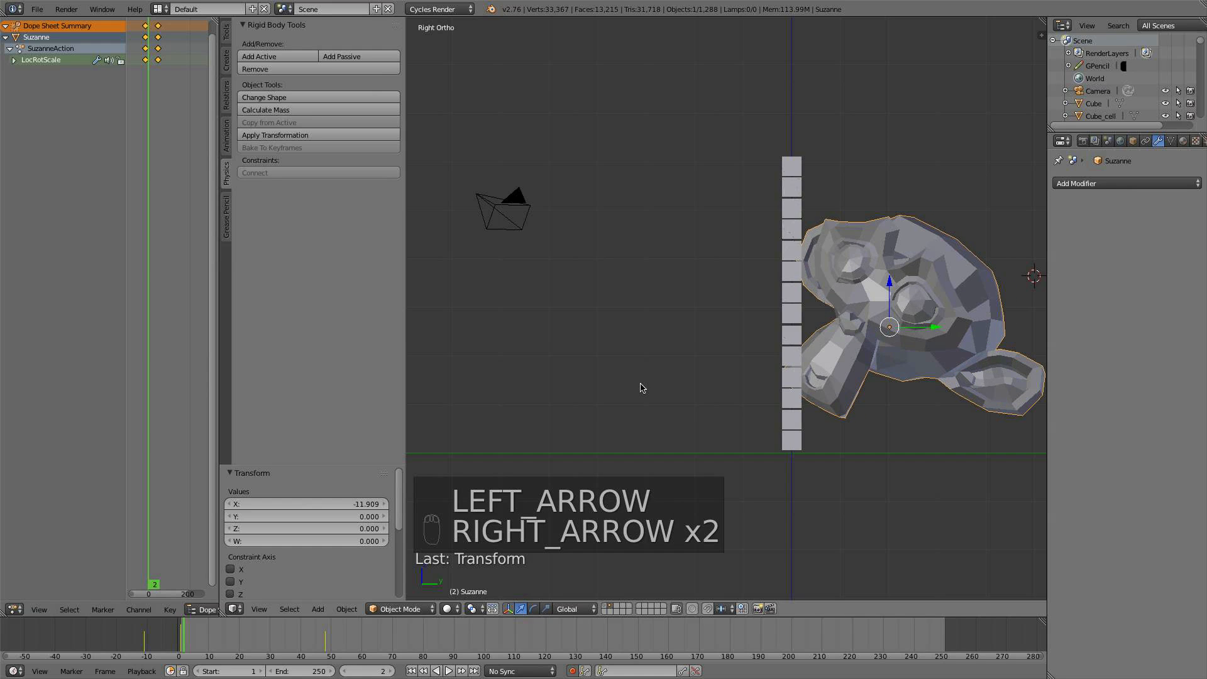
left_click(573, 671)
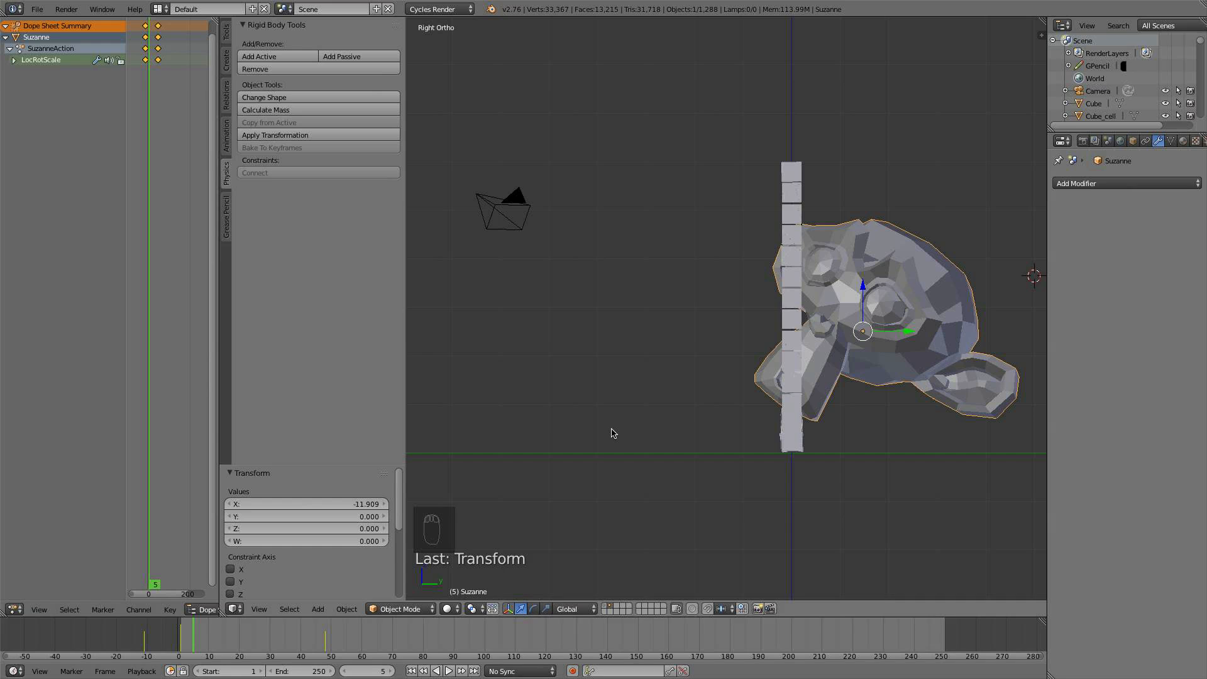
Go back to frame 2, make the monkey an active rigid body, and enable its Animated option
middle_click_drag(636, 342, 669, 353)
key("Left")
key("Left")
key("Left")
key("Left")
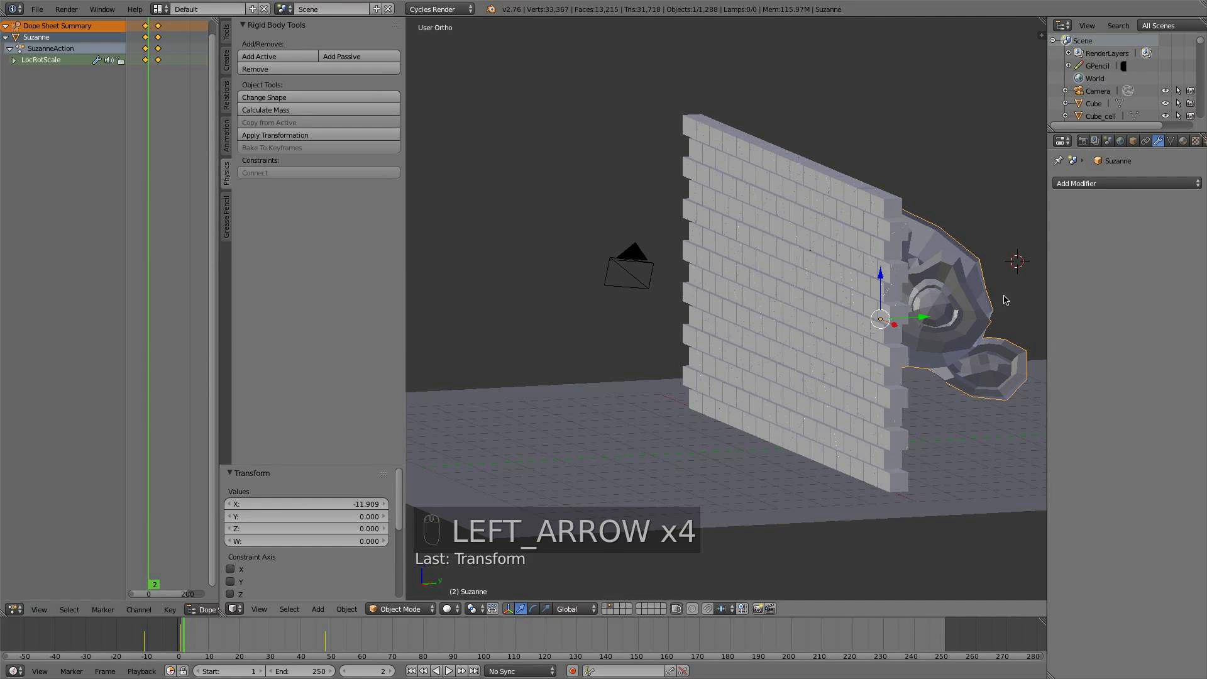
middle_click_drag(1006, 300, 961, 309)
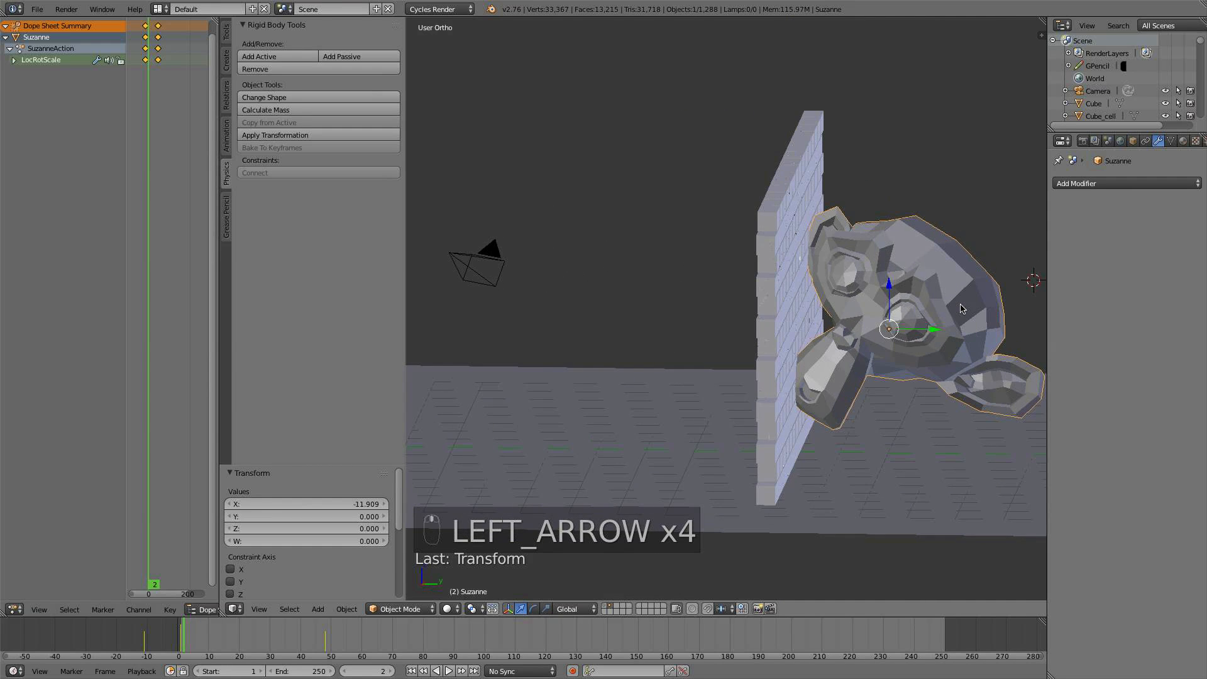
left_click(280, 56)
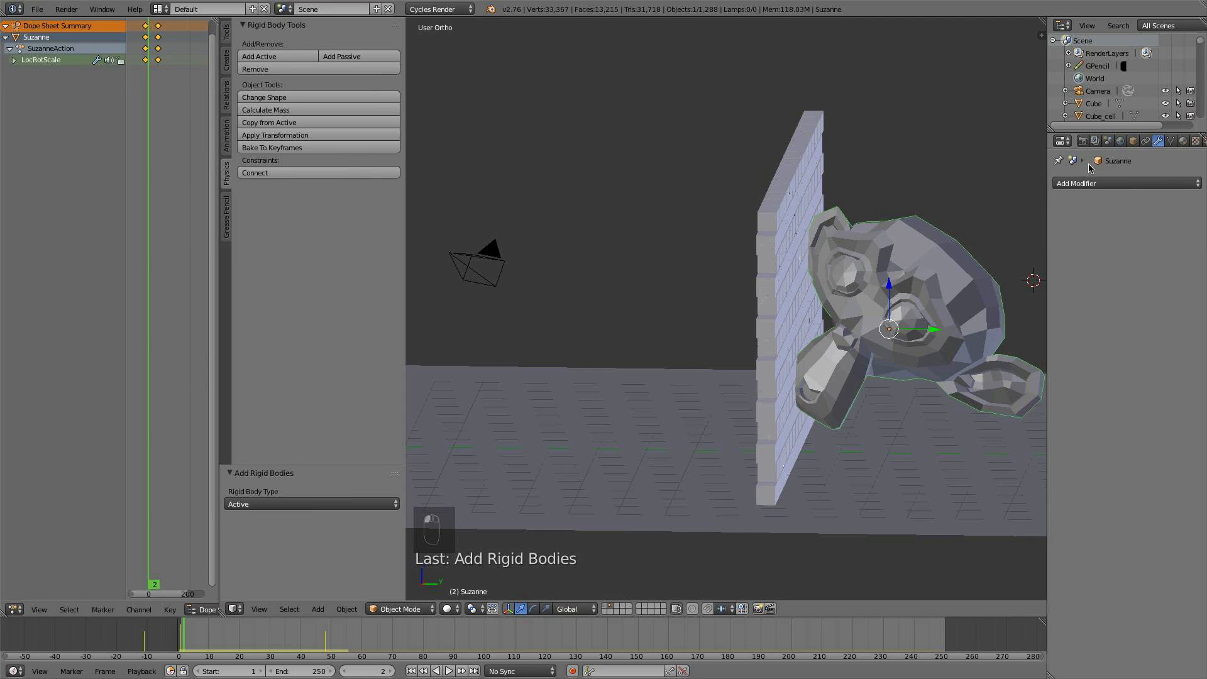
left_click_drag(1043, 173, 1011, 170)
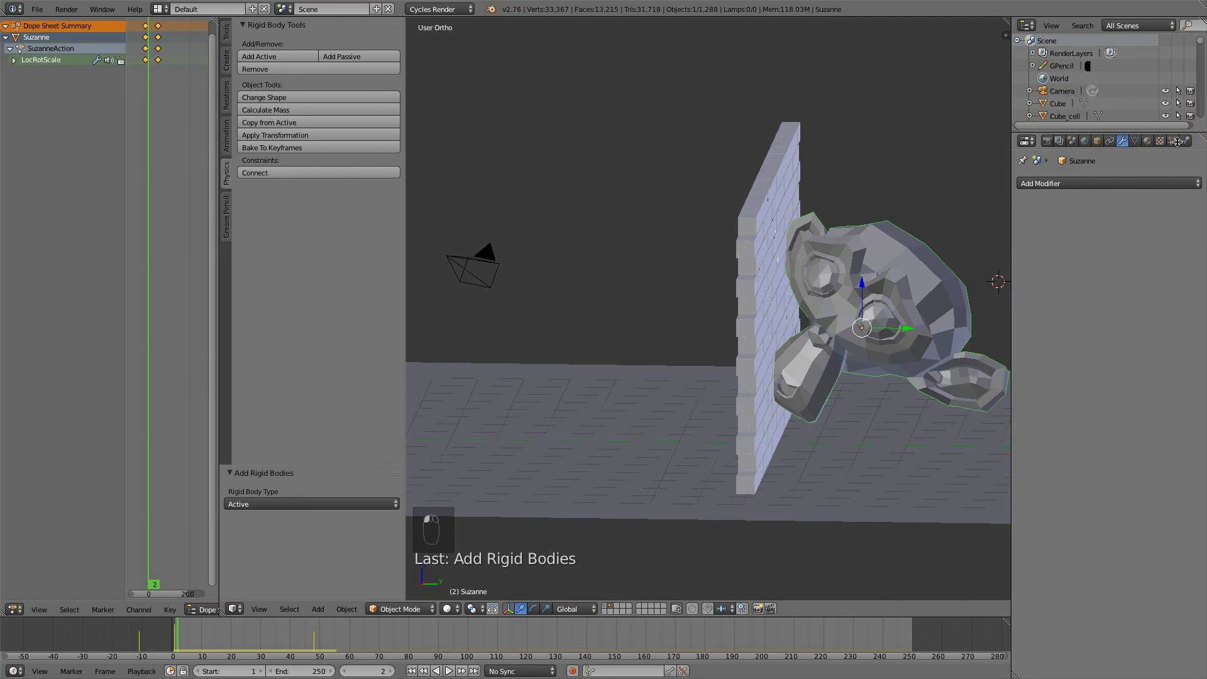
left_click(1186, 141)
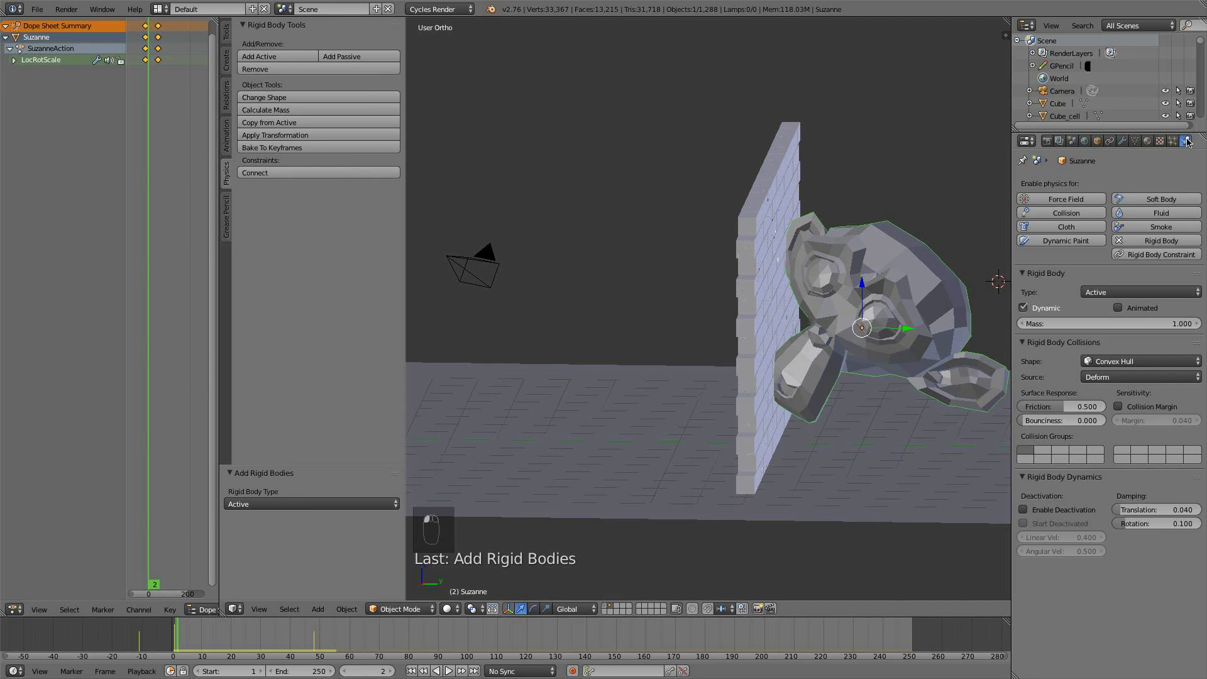
left_click(1118, 307)
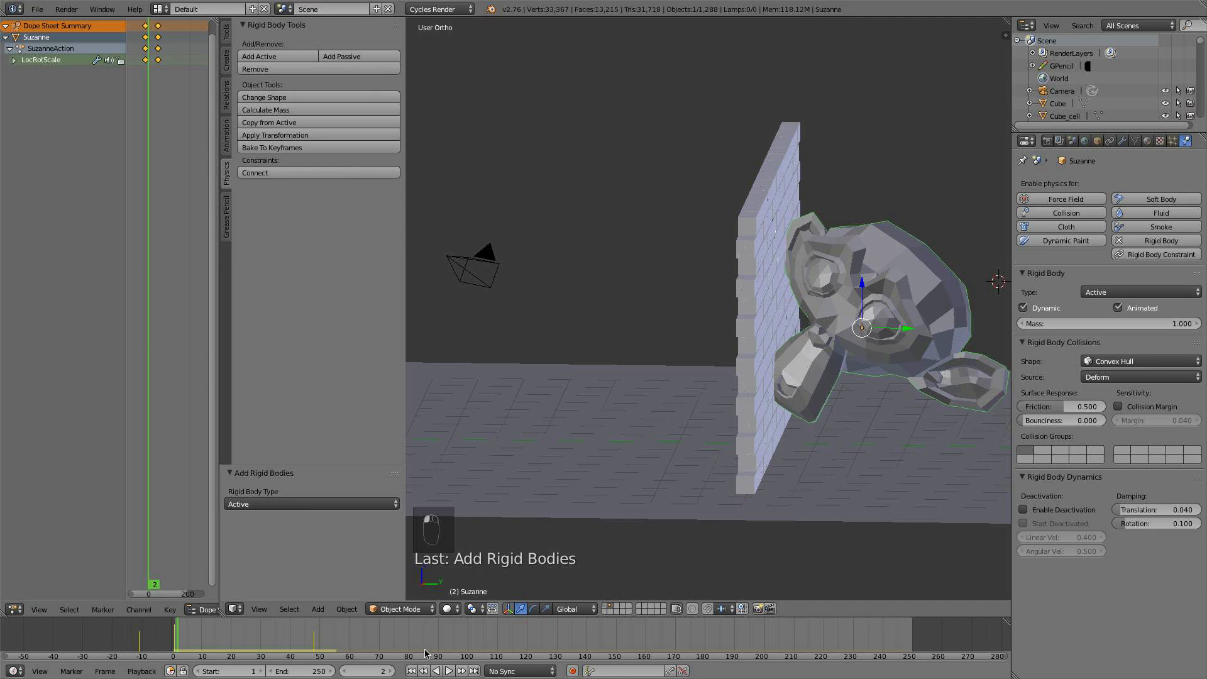
Play the simulation from frame 1 to frame 35 to review the impact, and return to the first frame
left_click(411, 671)
left_click(448, 671)
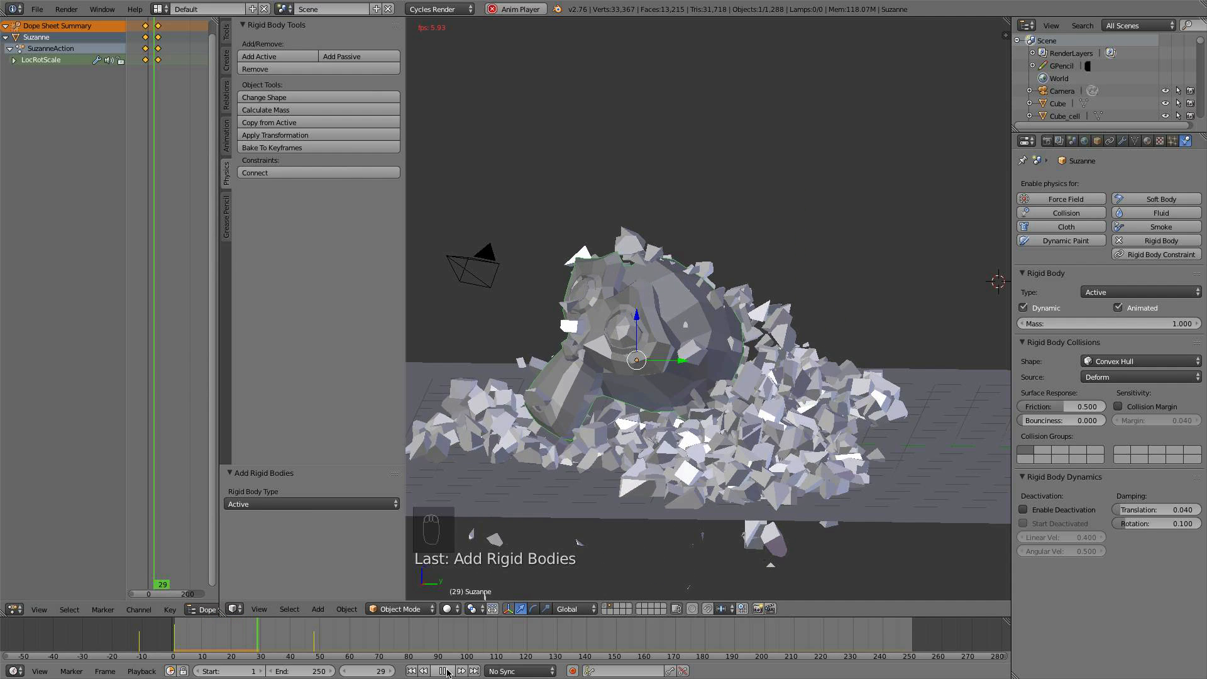
left_click(445, 671)
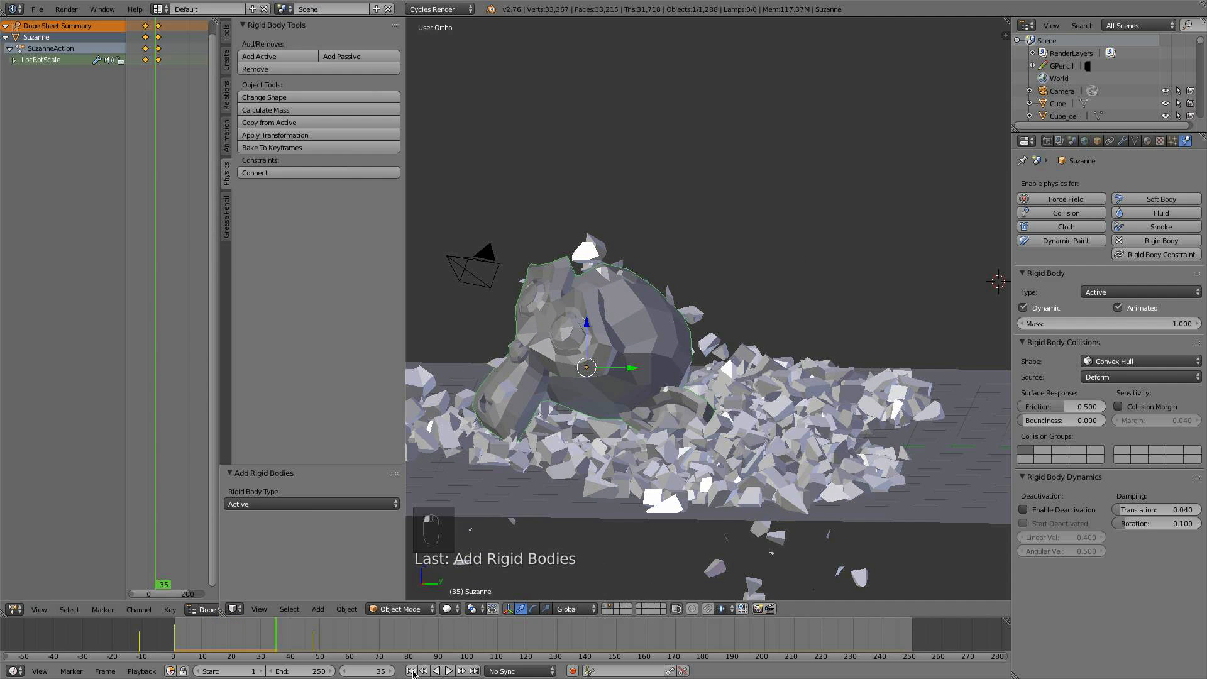
left_click(412, 672)
In front wireframe view, circle-select the wall cells around the monkey's outline
scroll(759, 249, "down", 2)
middle_click_drag(759, 249, 815, 267)
scroll(816, 267, "up", 4)
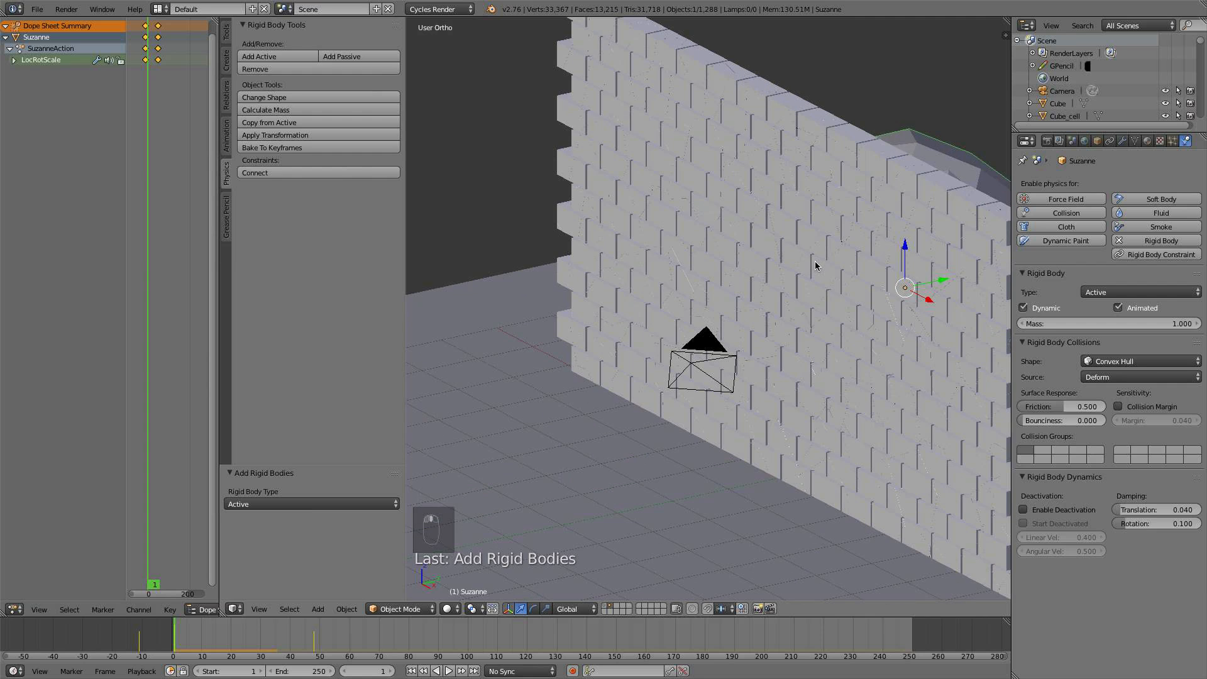
key("KP_1")
scroll(654, 283, "down", 2)
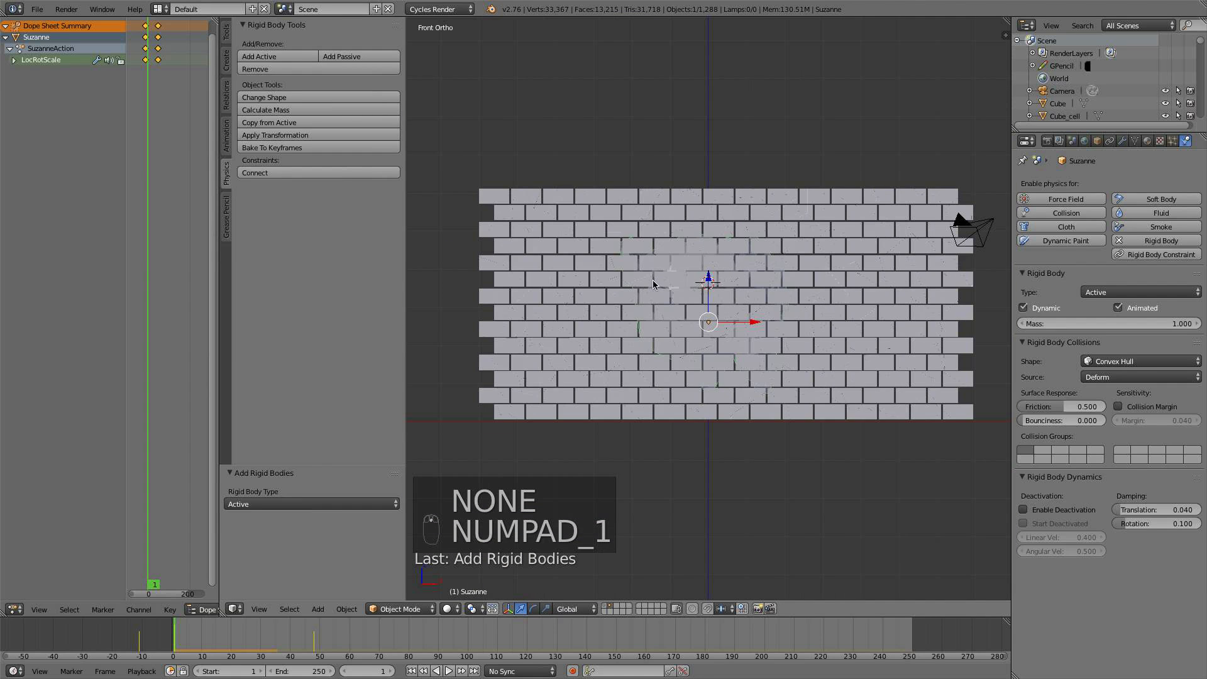
mouse_move(704, 333)
middle_mouse_down("shift")
mouse_move(668, 331)
mouse_move(687, 327)
middle_mouse_up("shift")
scroll(668, 329, "up", 1)
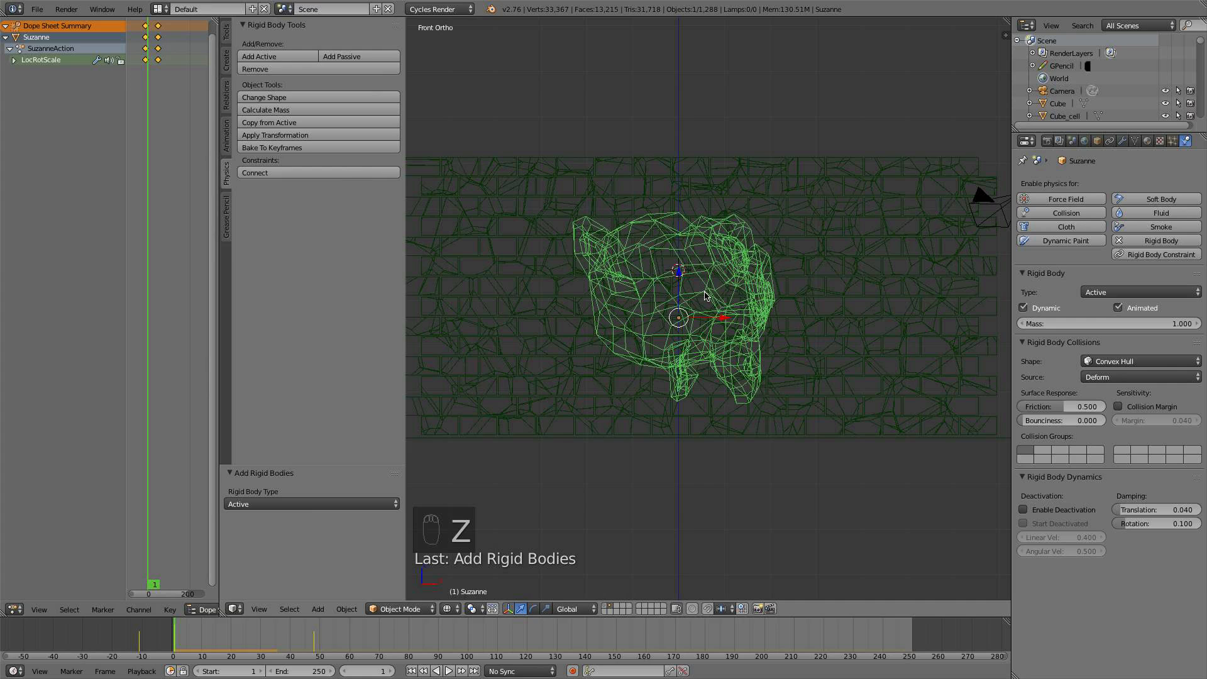
key("c")
key("c")
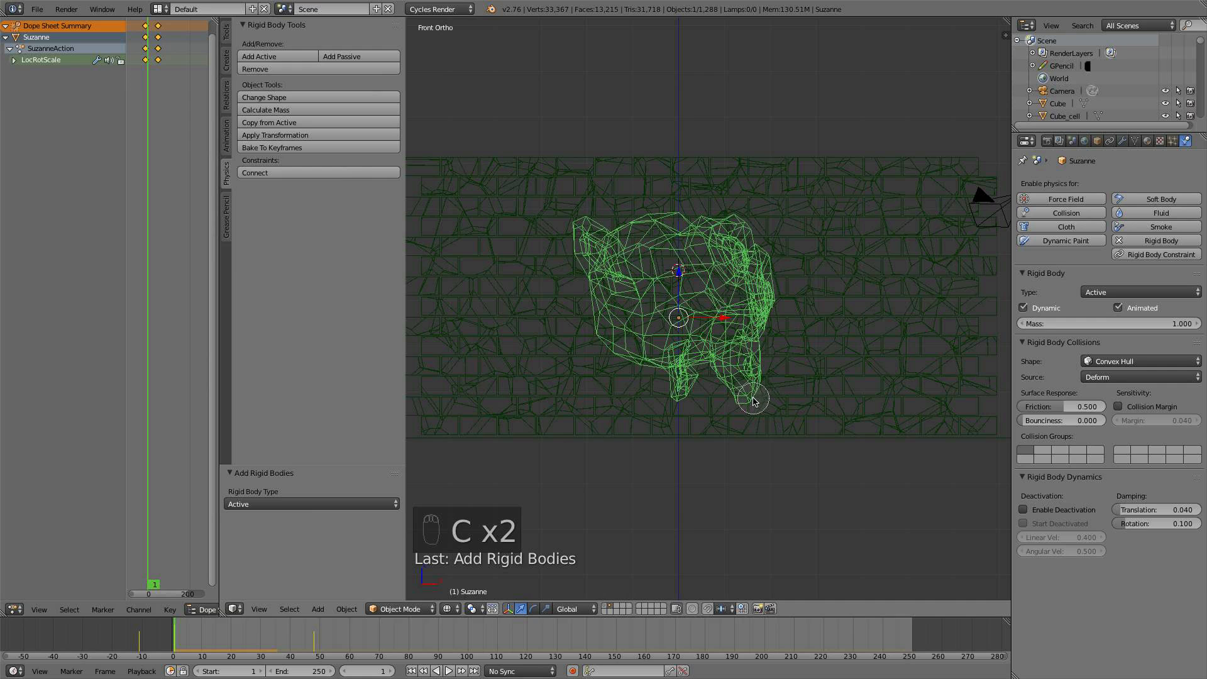
mouse_move(755, 401)
left_mouse_down()
mouse_move(647, 371)
mouse_move(591, 327)
mouse_move(579, 235)
mouse_move(654, 204)
mouse_move(713, 208)
mouse_move(764, 242)
mouse_move(784, 310)
mouse_move(765, 382)
mouse_move(744, 409)
mouse_move(627, 406)
mouse_move(565, 302)
mouse_move(613, 211)
mouse_move(711, 202)
mouse_move(617, 214)
left_mouse_up()
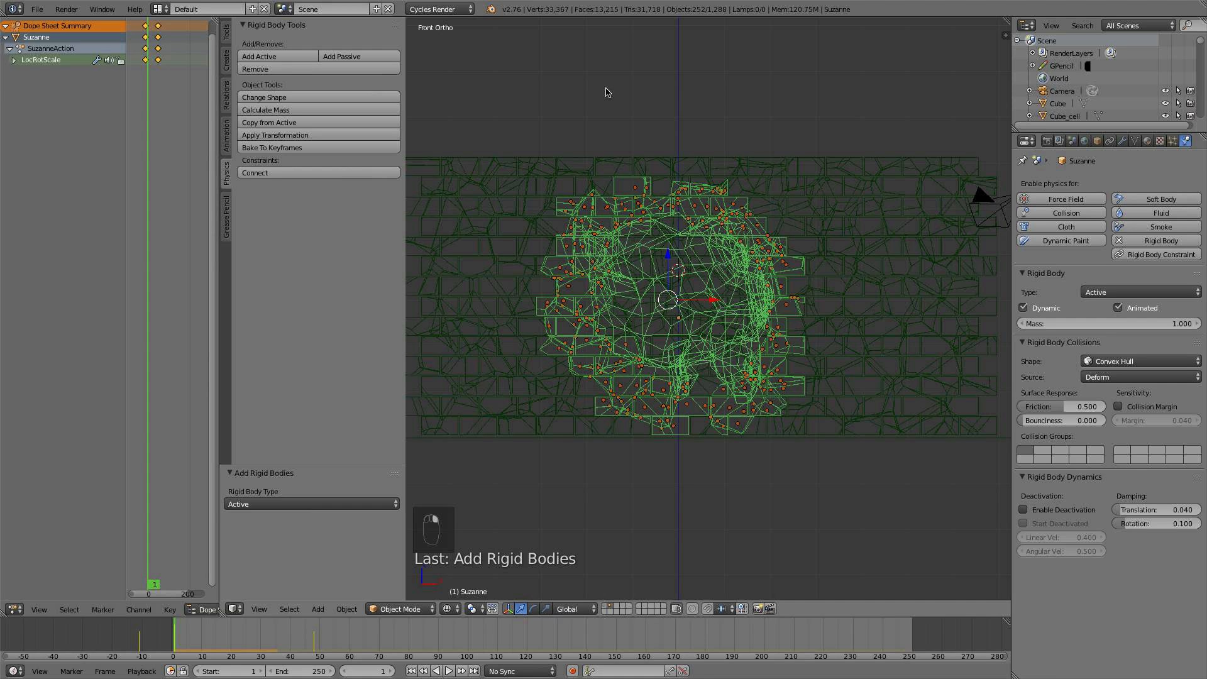
Add the cells inside the monkey's outline to the selection, invert the selection, and deselect the stray cells in the middle
key("ctrl+i")
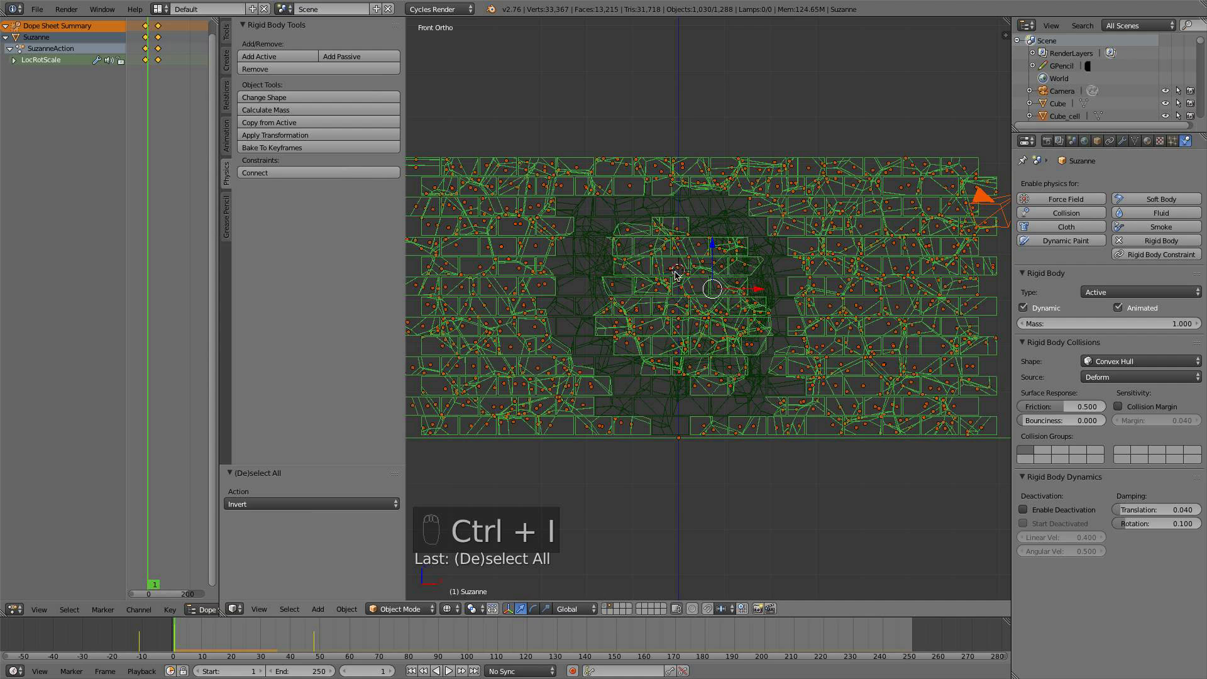
key("super+z")
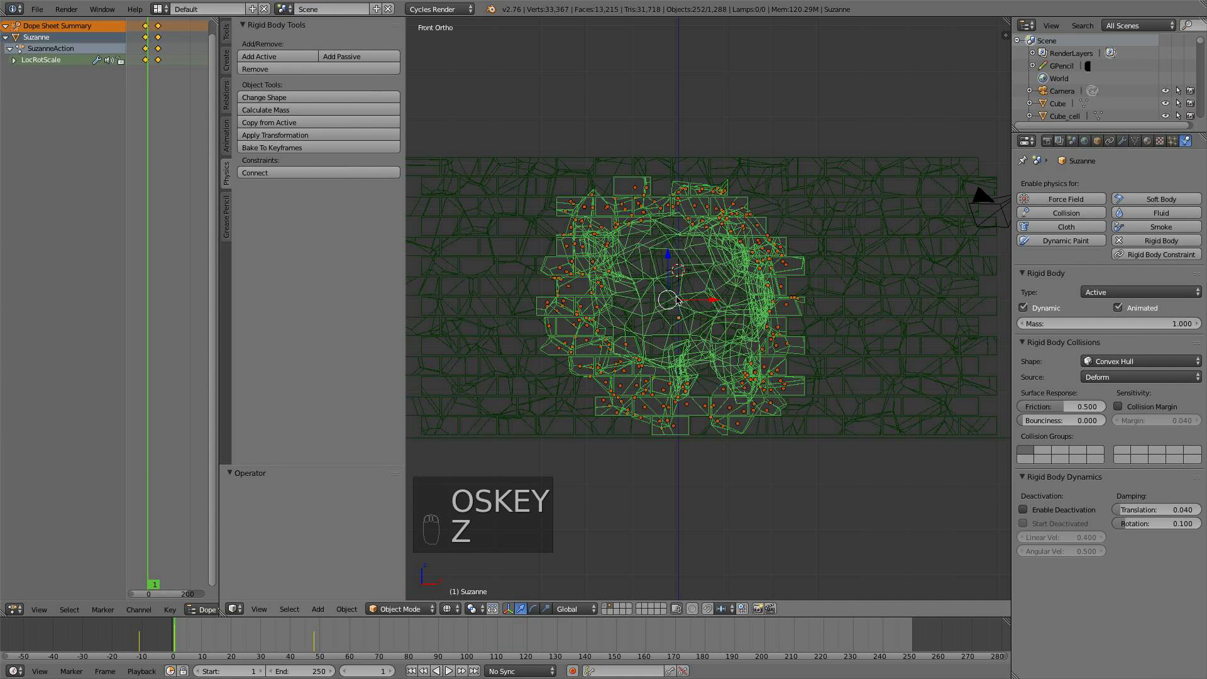
key("c")
scroll(672, 298, "down", 3)
mouse_move(671, 298)
left_mouse_down()
mouse_move(621, 318)
mouse_move(697, 295)
mouse_move(666, 258)
mouse_move(684, 349)
mouse_move(669, 329)
left_mouse_up()
right_click(669, 329)
key("ctrl+i")
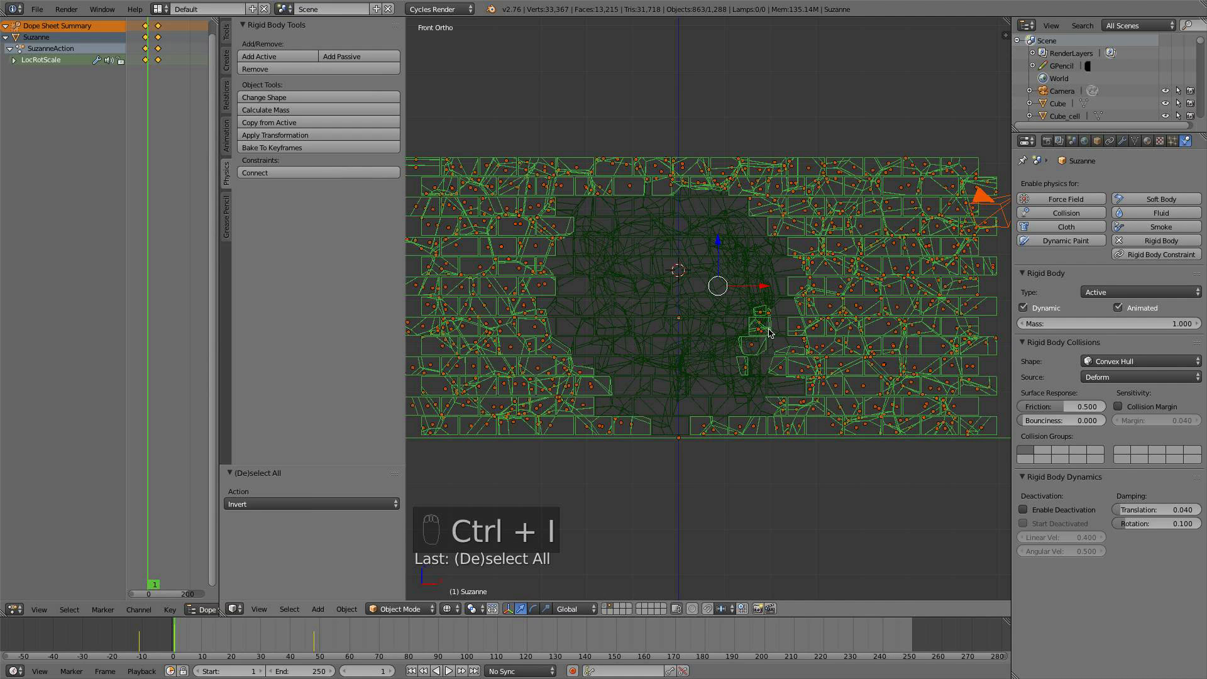
key("c")
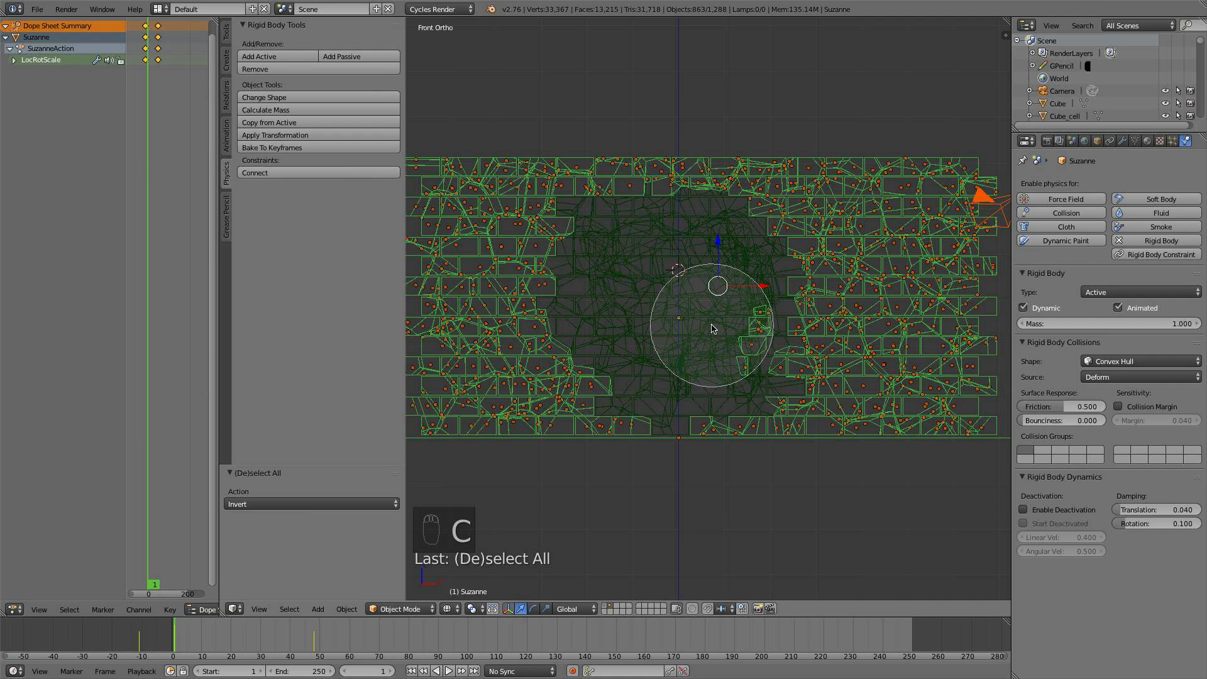
right_click(712, 327)
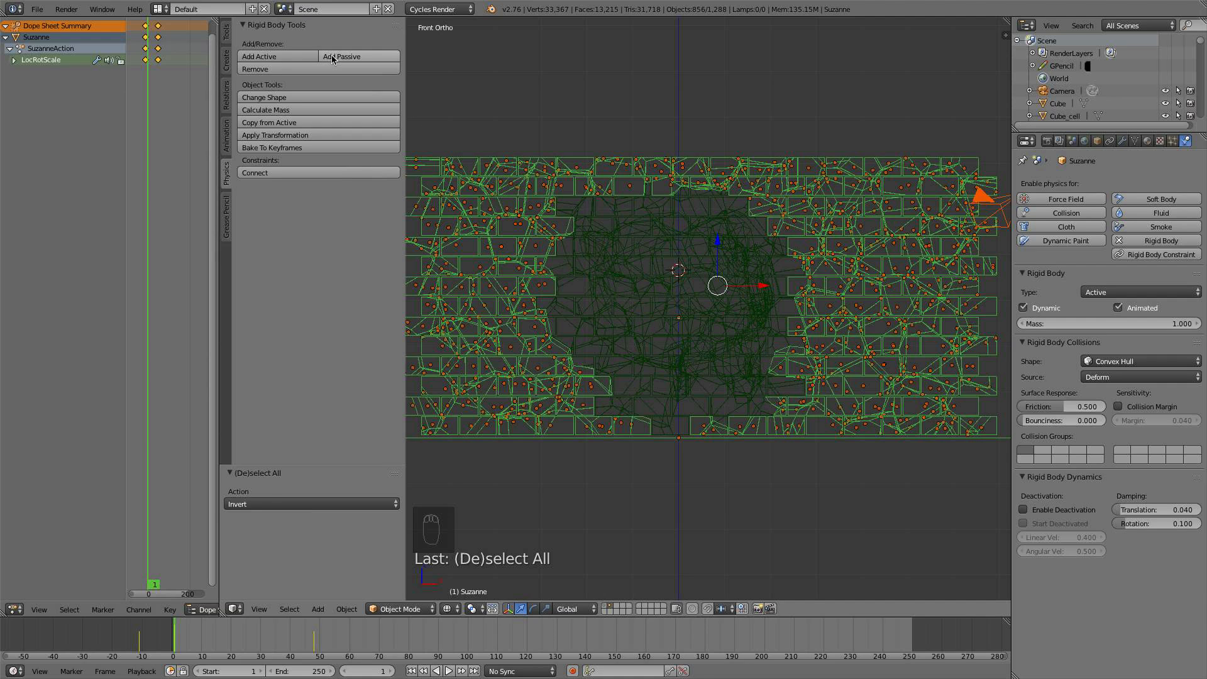
Exclude the camera from the selection, make the selected outer wall cells passive rigid bodies, and deselect everything
left_click(379, 57)
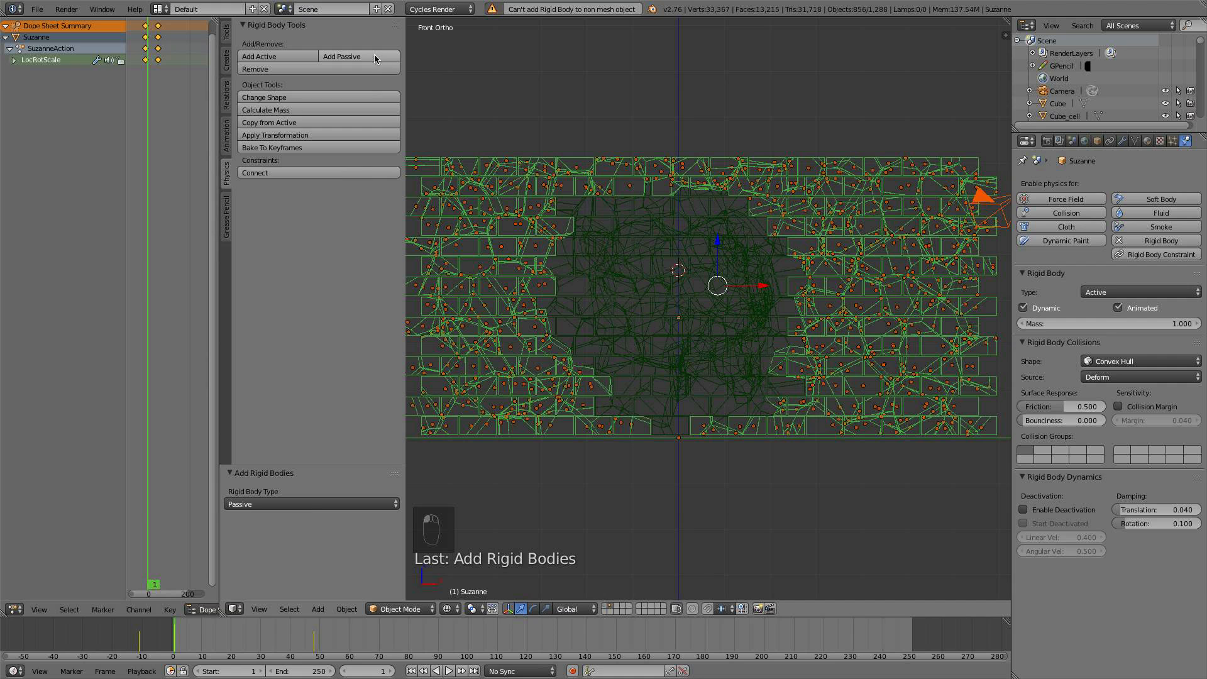
scroll(641, 221, "down", 4)
middle_click_drag(641, 220, 537, 271)
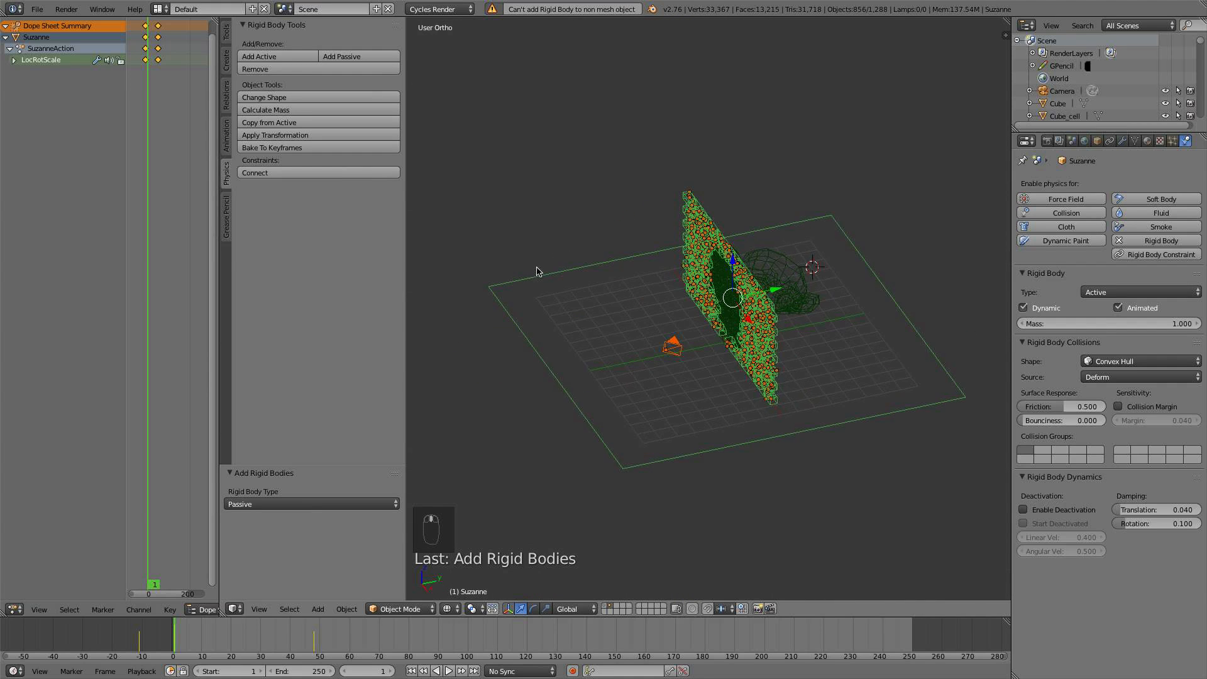
scroll(696, 392, "up", 3)
key("b")
middle_click_drag(665, 402, 628, 353)
left_click(329, 57)
key("a")
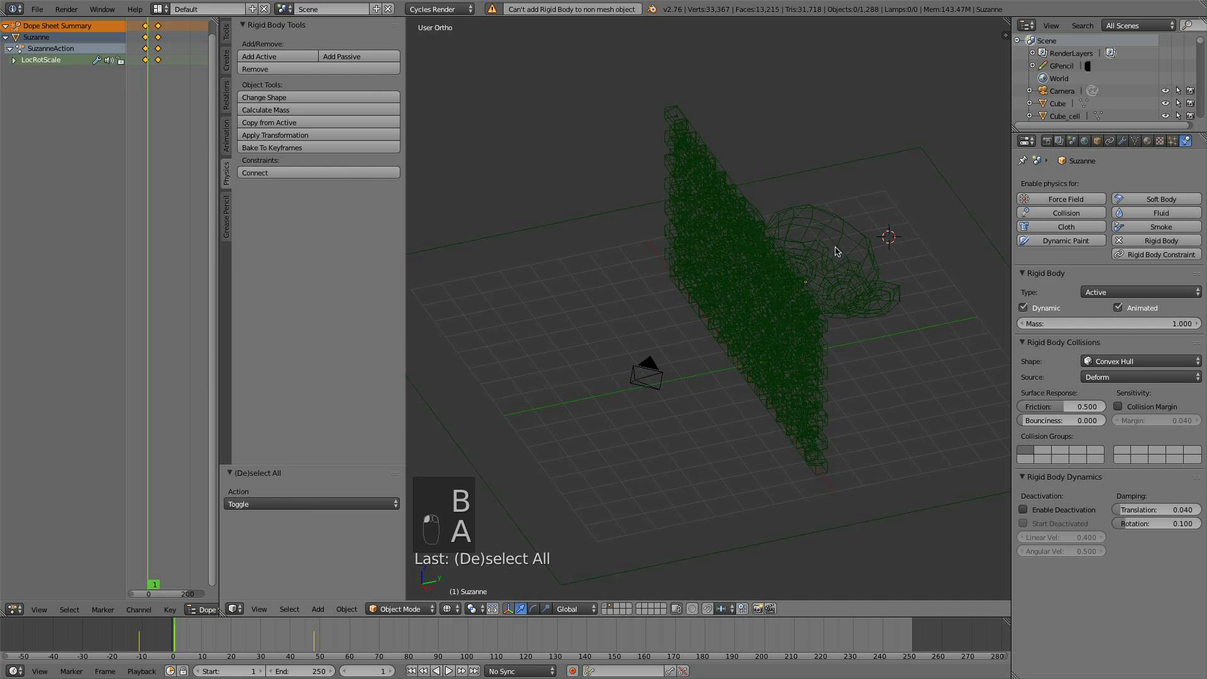
Switch back to solid shading, play the simulation to frame 77 while viewing the hole in the wall, and return to frame 1
scroll(825, 248, "up", 4)
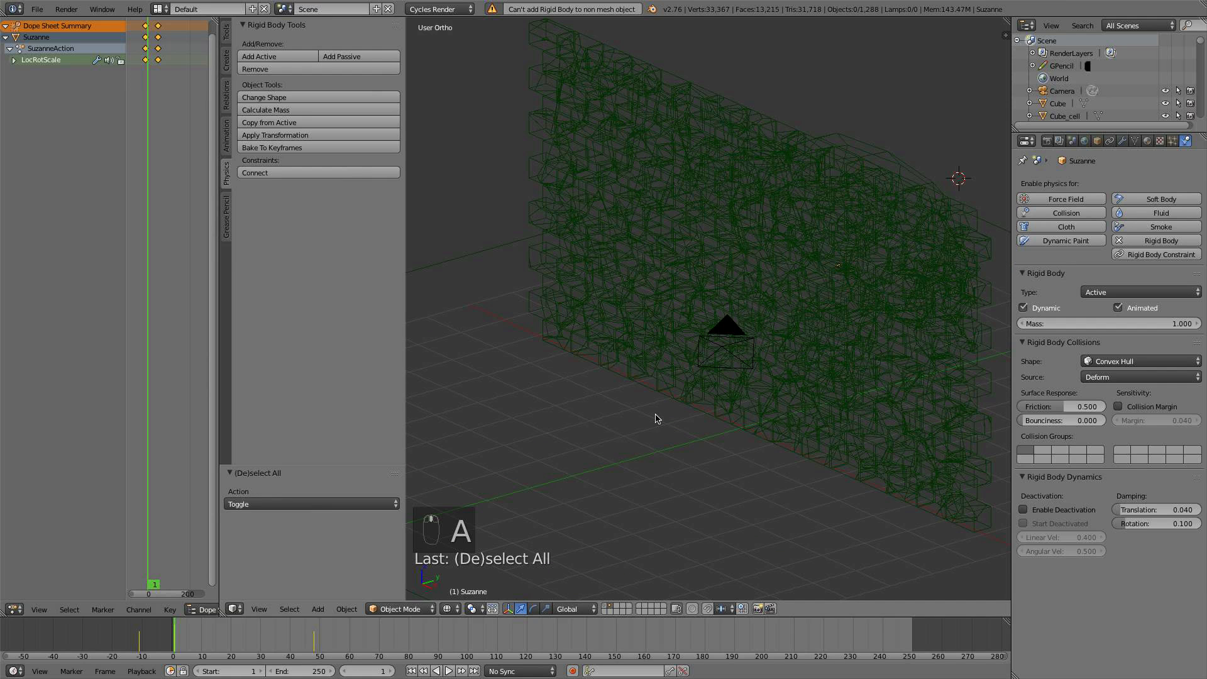
key("z")
middle_click_drag(678, 397, 654, 394)
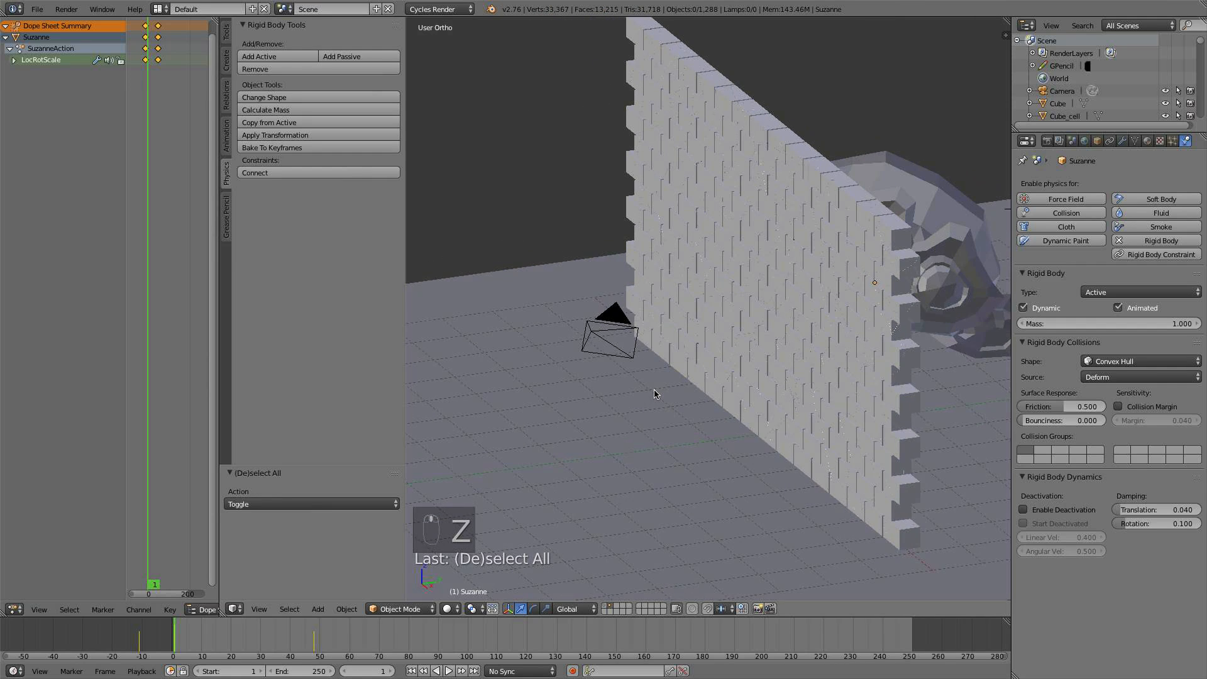
scroll(654, 394, "down", 2)
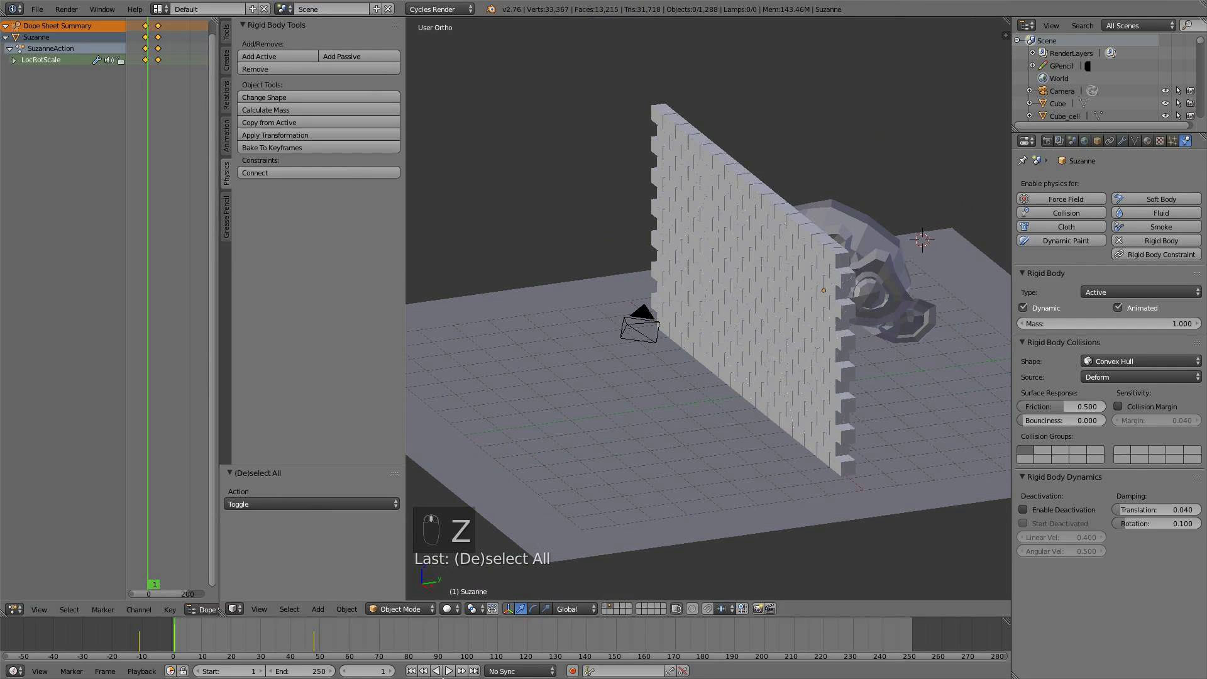
left_click(448, 671)
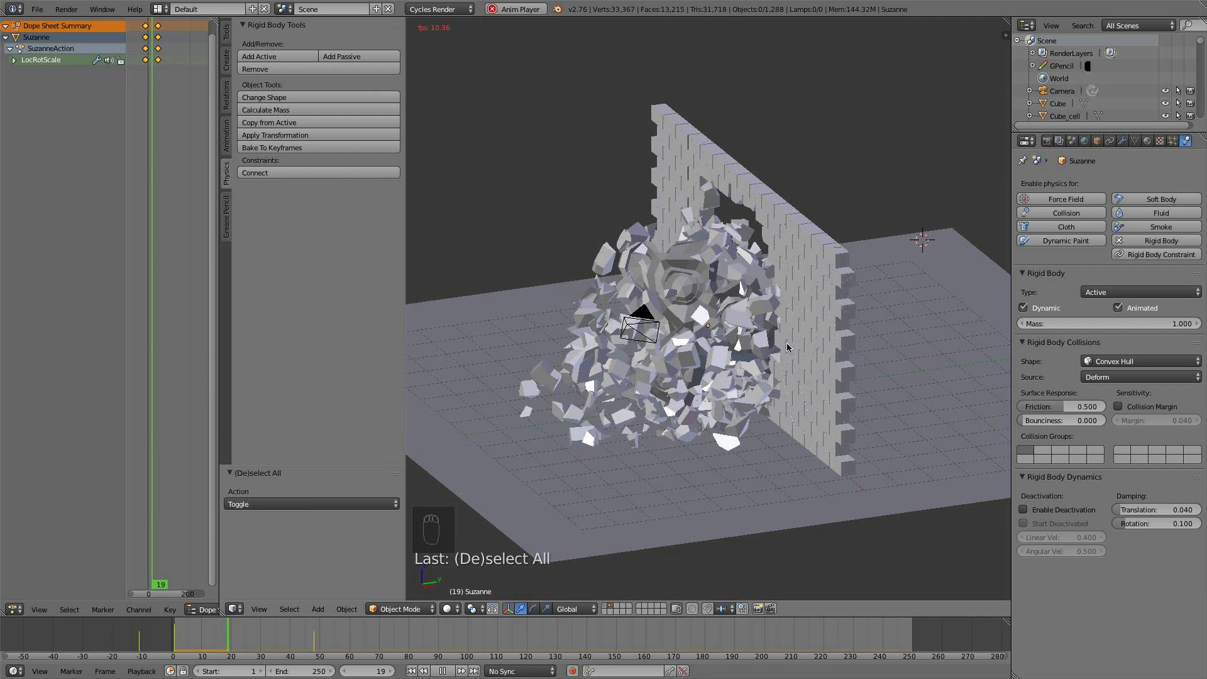
middle_click_drag(787, 347, 827, 342)
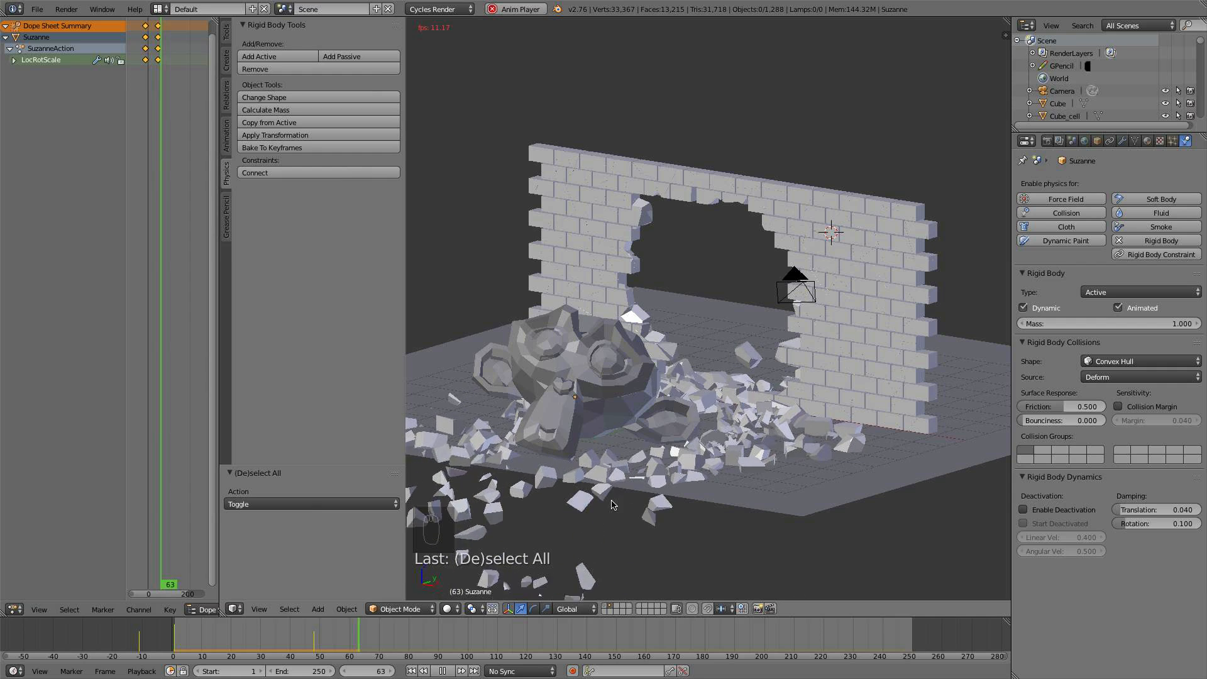
left_click(441, 671)
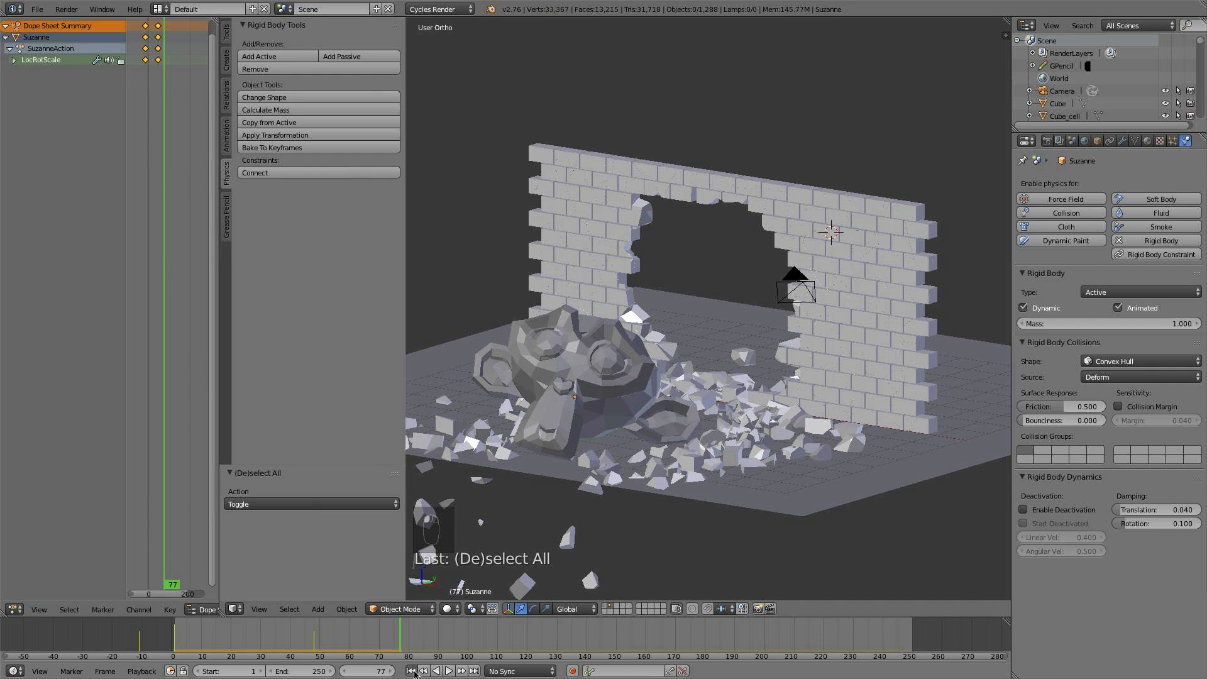
left_click(411, 671)
Scale up the ground plane uniformly by a factor of about 1.587
right_click(648, 483)
key("s")
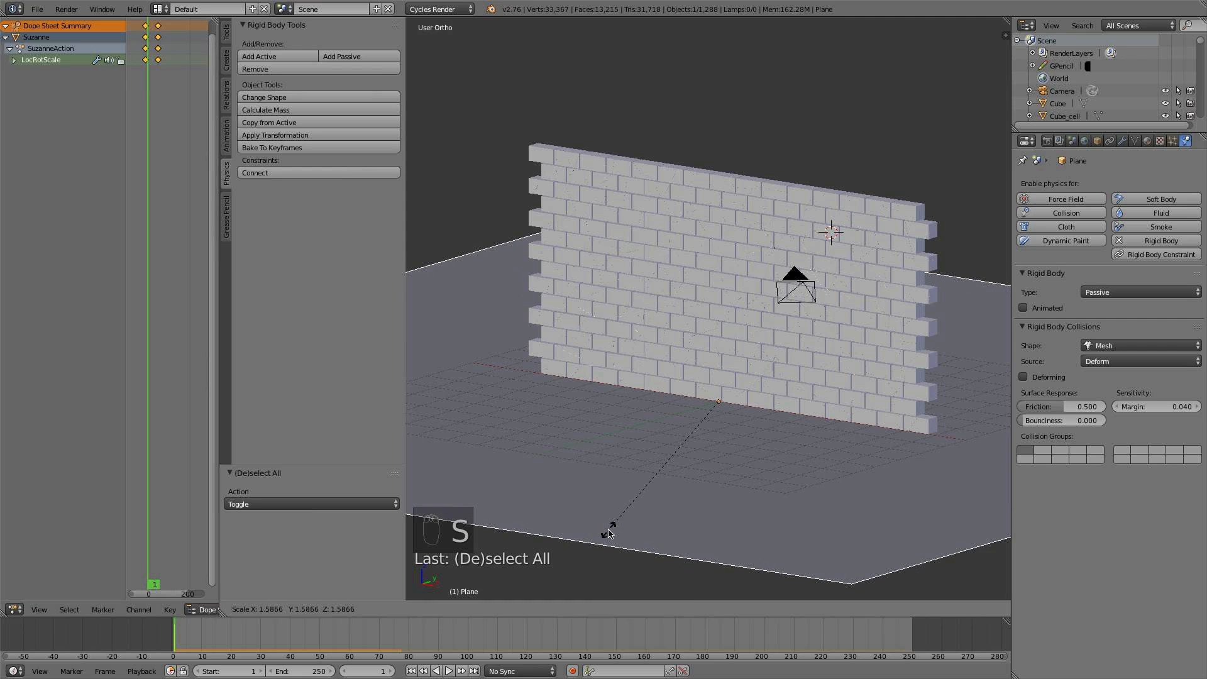
left_click(606, 533)
scroll(784, 415, "up", 1)
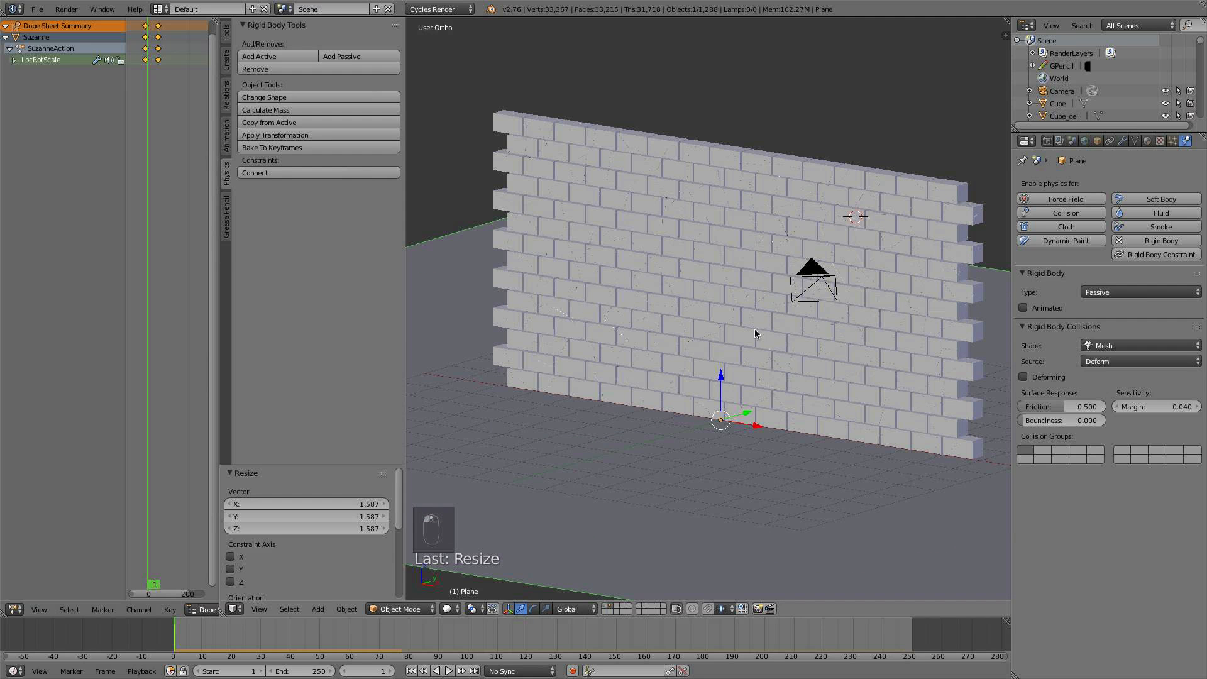
Box-select all the brick wall cells and exclude the camera from the selection
right_click(757, 301)
scroll(772, 310, "down", 3)
key("b")
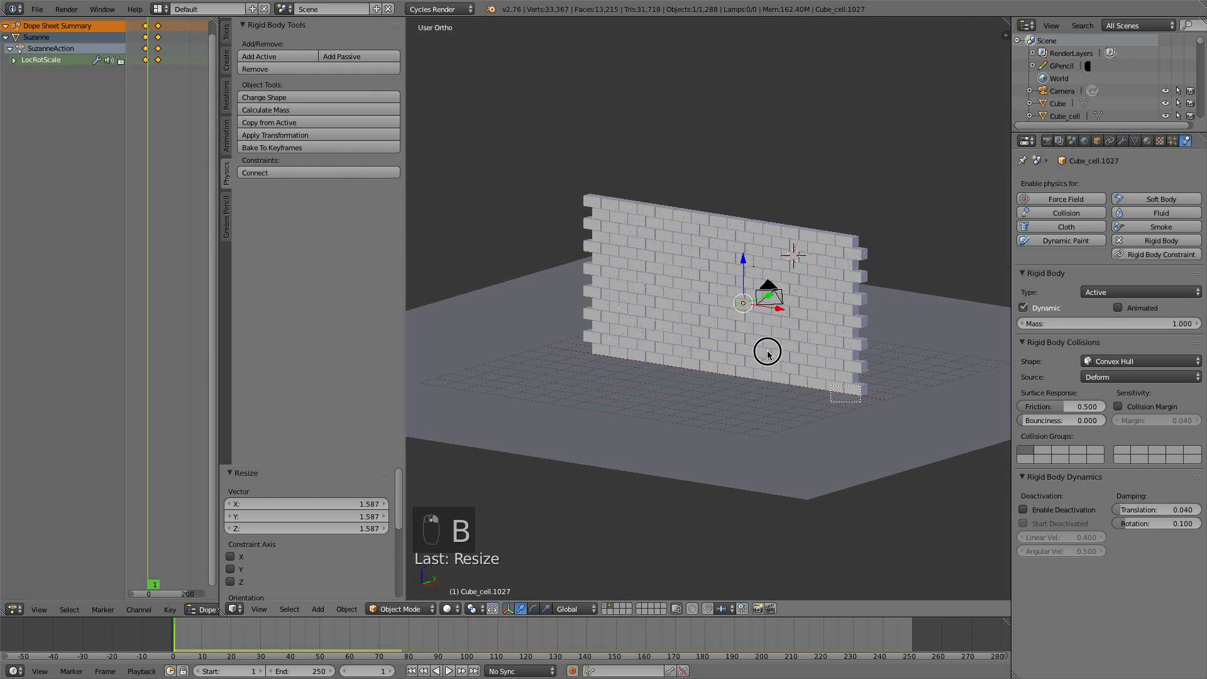
left_click_drag(507, 188, 859, 418)
middle_click_drag(859, 418, 673, 339)
key("b")
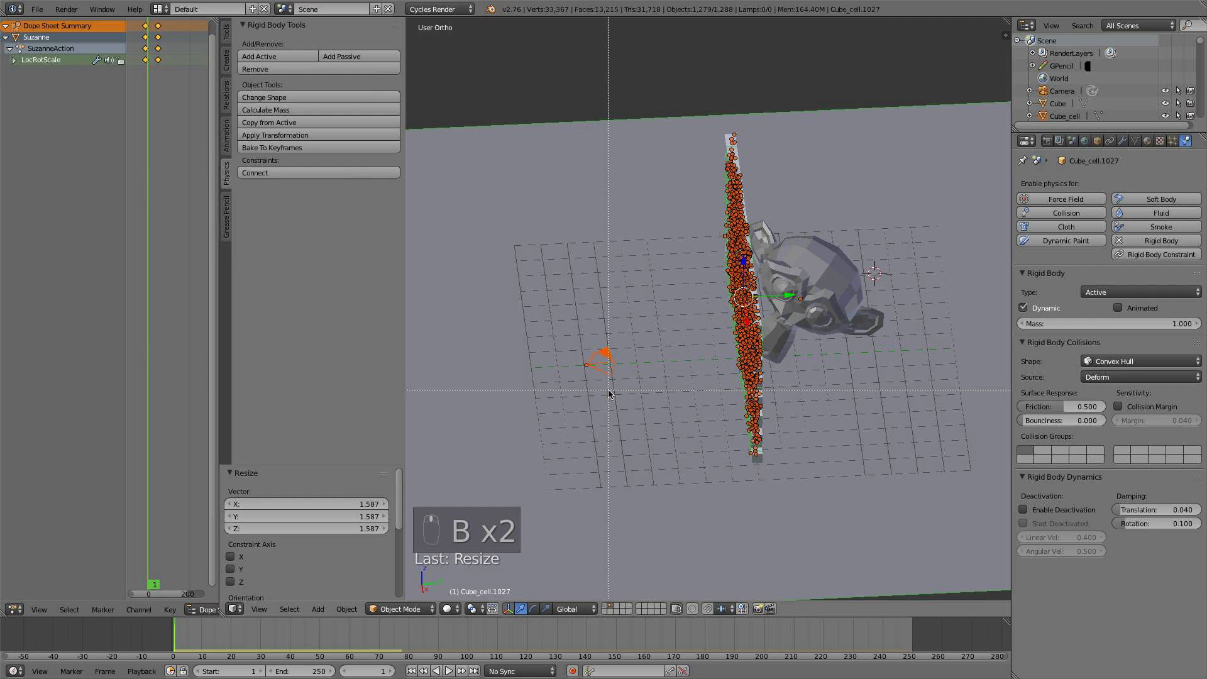
middle_click_drag(607, 391, 561, 305)
scroll(817, 297, "down", 1)
middle_click_drag(815, 296, 819, 265)
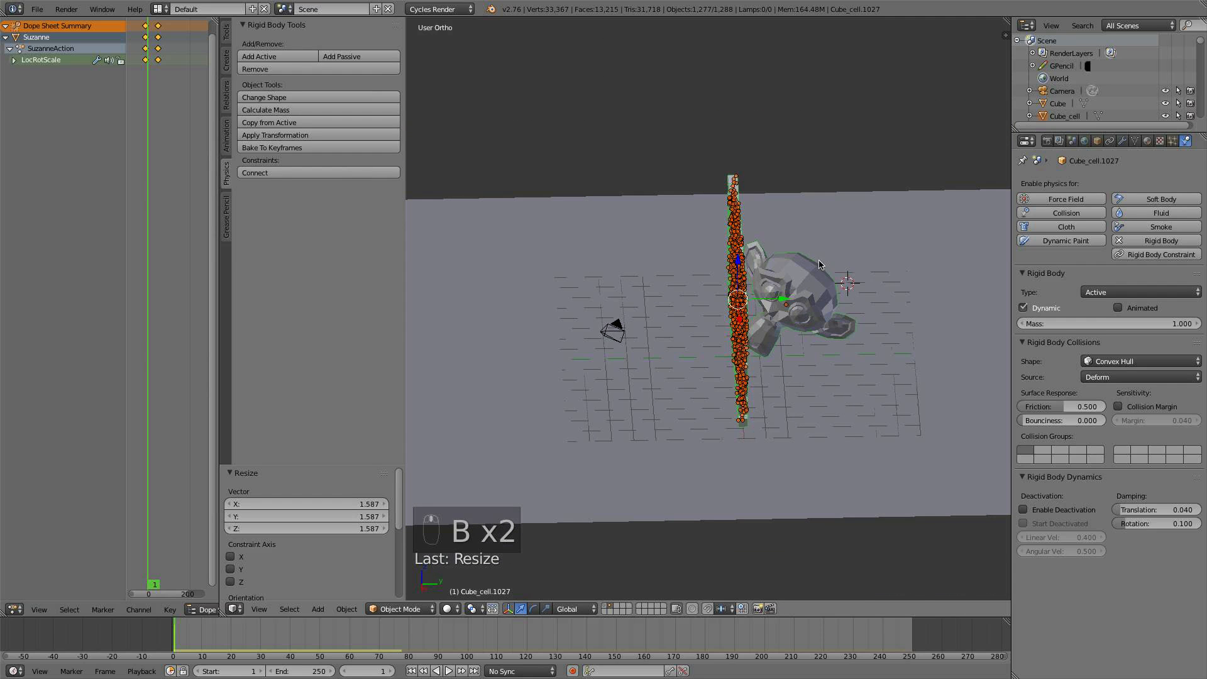
Calculate the mass of the selected wall cells with the Brick (Common) material preset
left_click(305, 110)
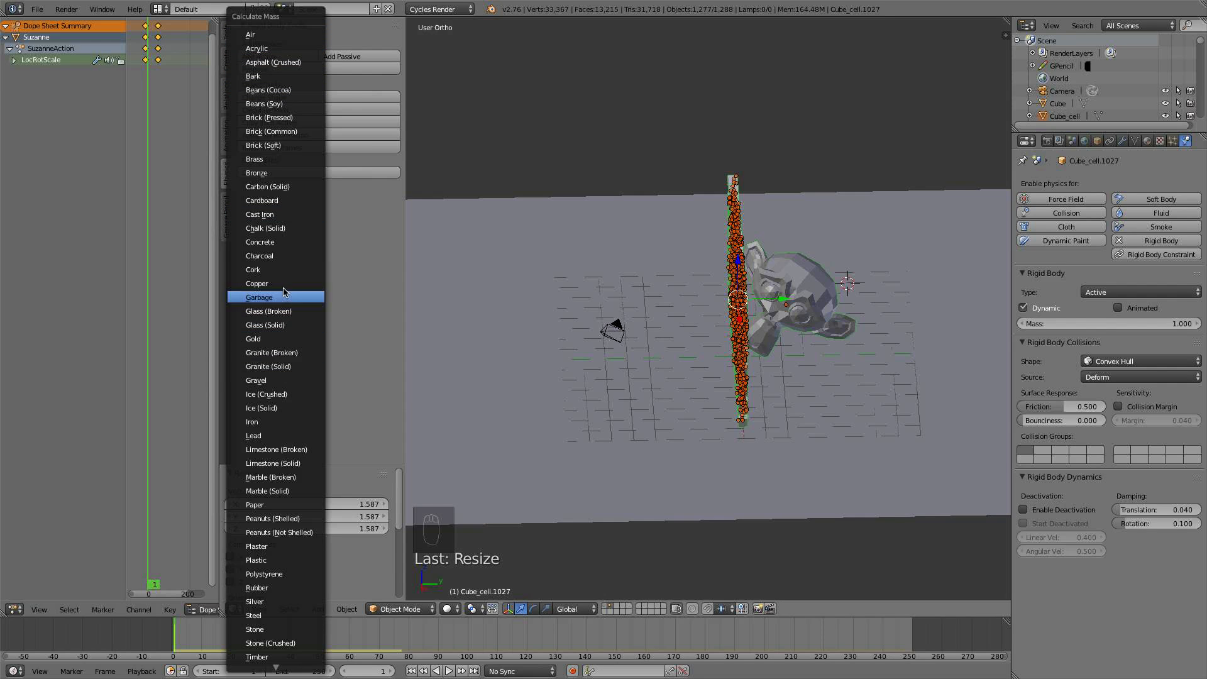
left_click(295, 136)
scroll(647, 412, "up", 3)
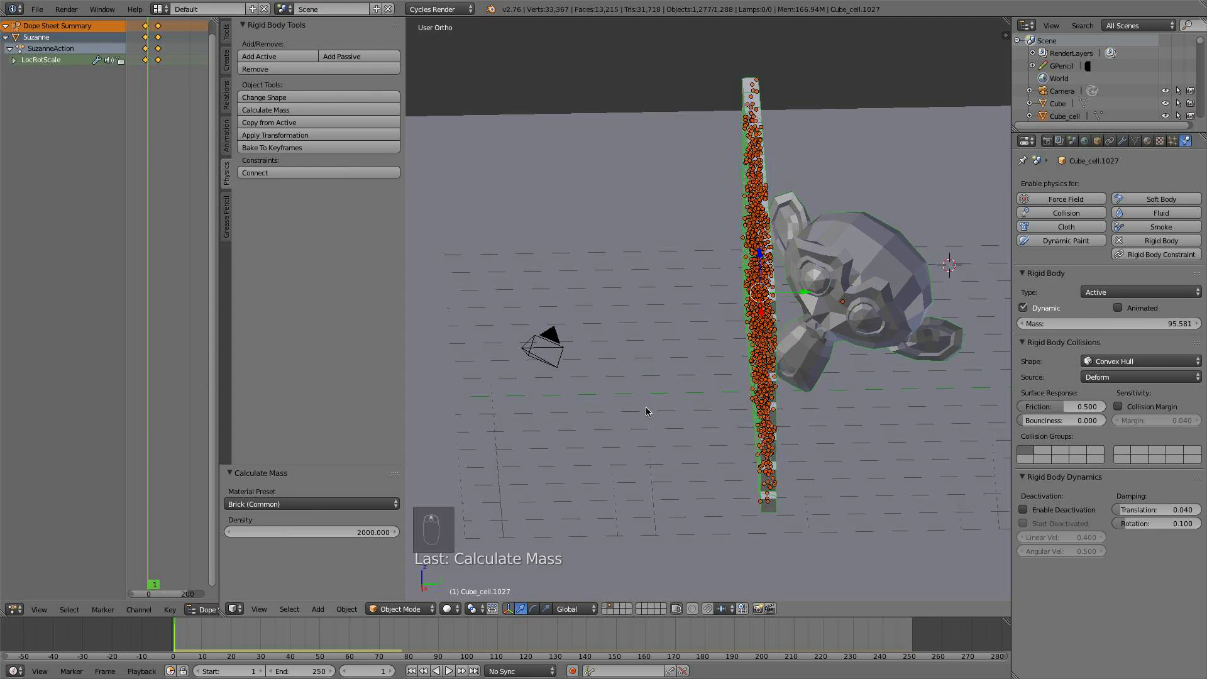
Select individual wall cells one at a time and check their rigid body type and mass
scroll(646, 412, "up", 2)
right_click(774, 312)
middle_click_drag(785, 314, 840, 322)
middle_click_drag(828, 312, 733, 340, "shift")
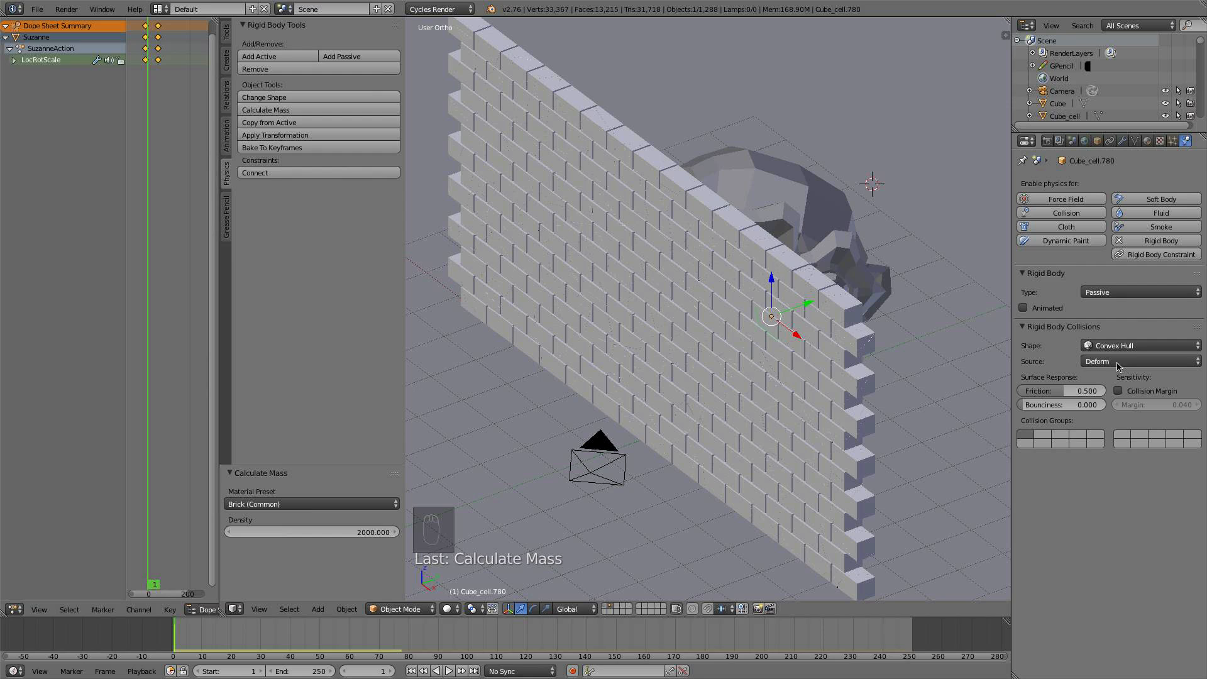
right_click(663, 292)
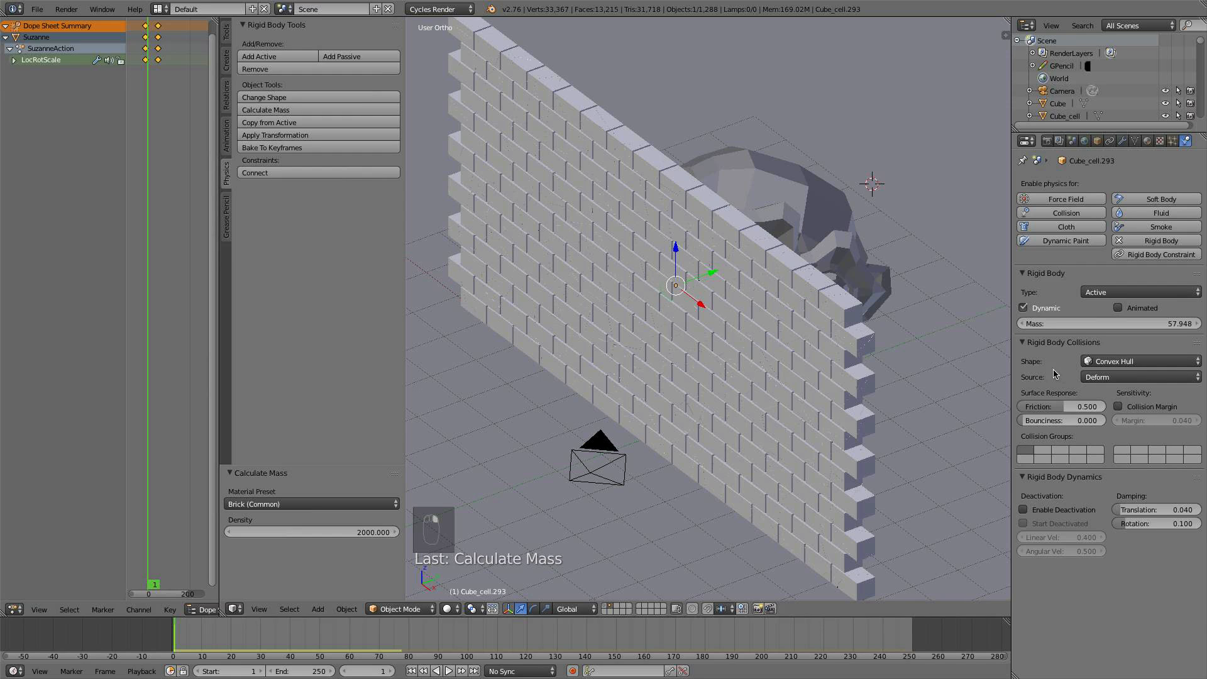
right_click(658, 340)
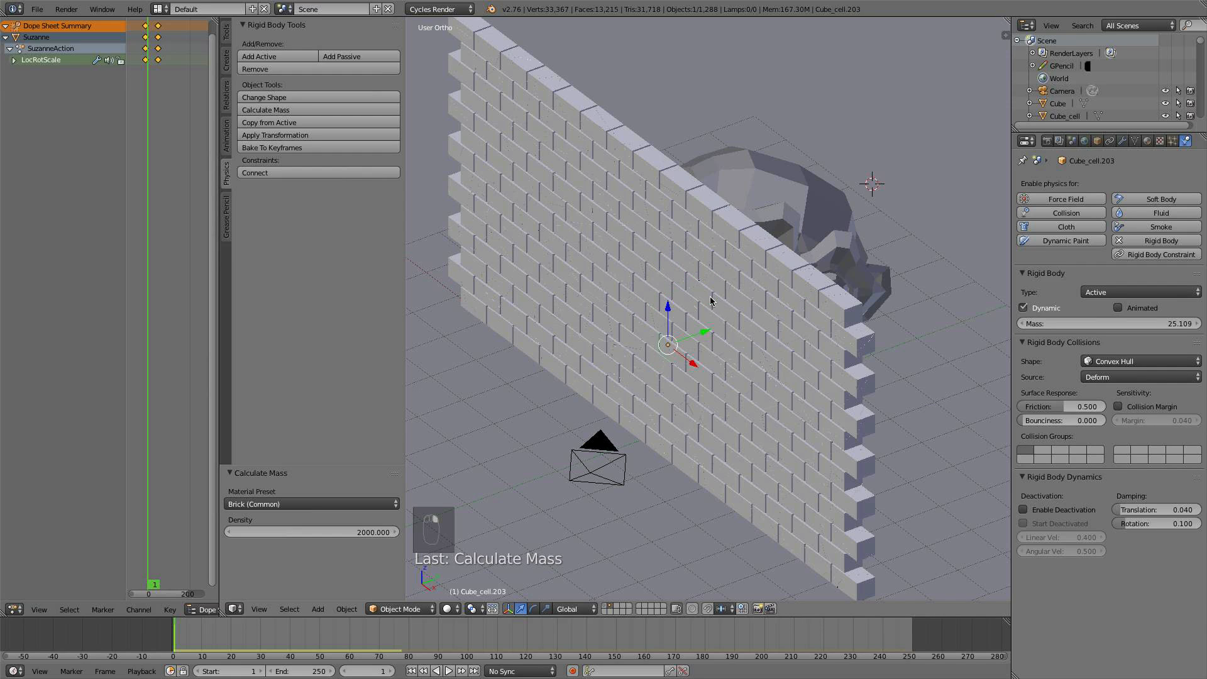
right_click(673, 280)
right_click(662, 302)
right_click(683, 349)
right_click(713, 313)
right_click(687, 295)
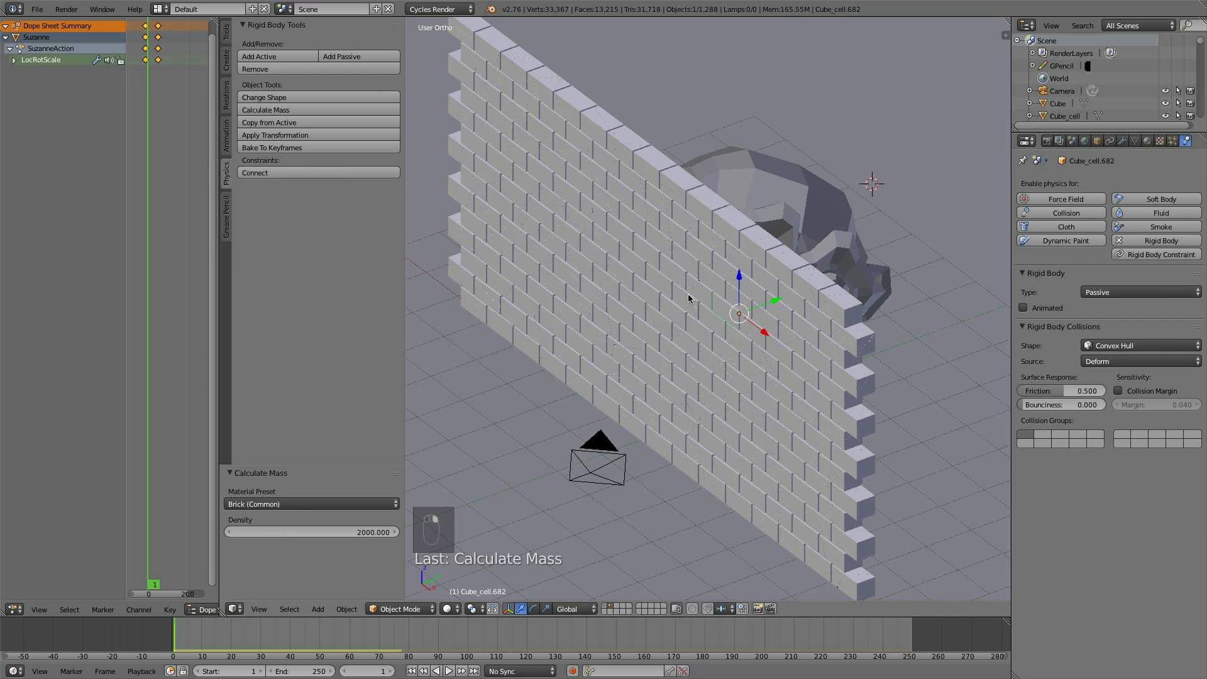
middle_click_drag(696, 359, 675, 365)
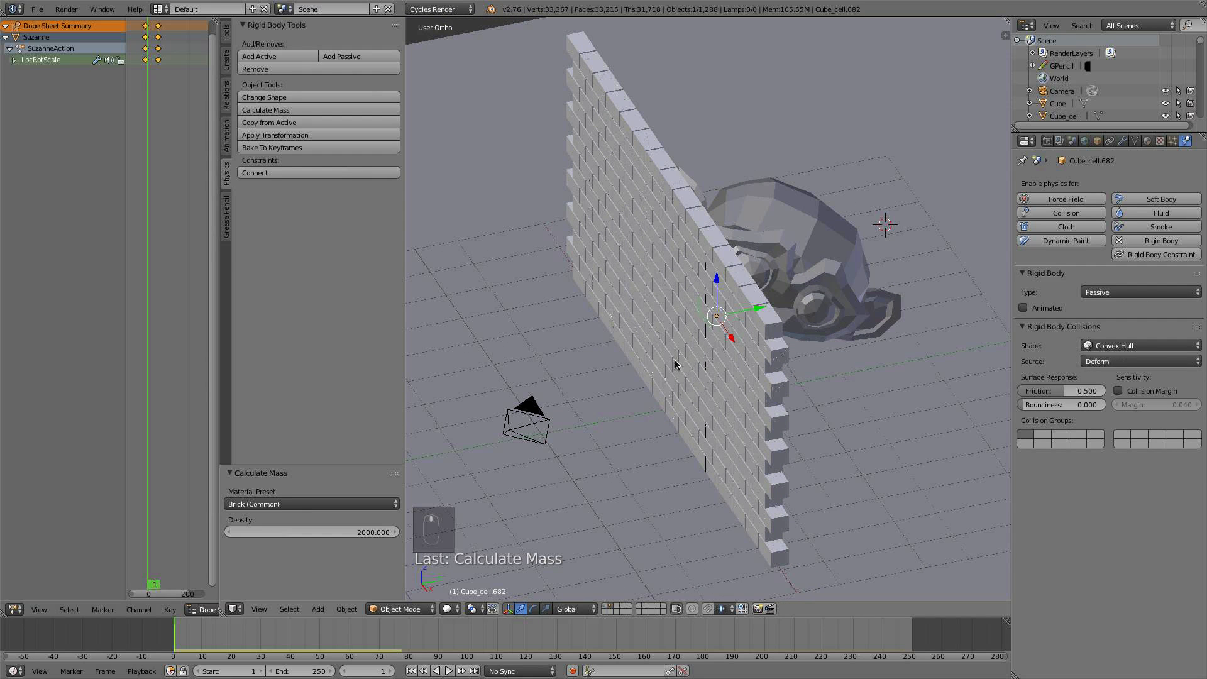
right_click(647, 319)
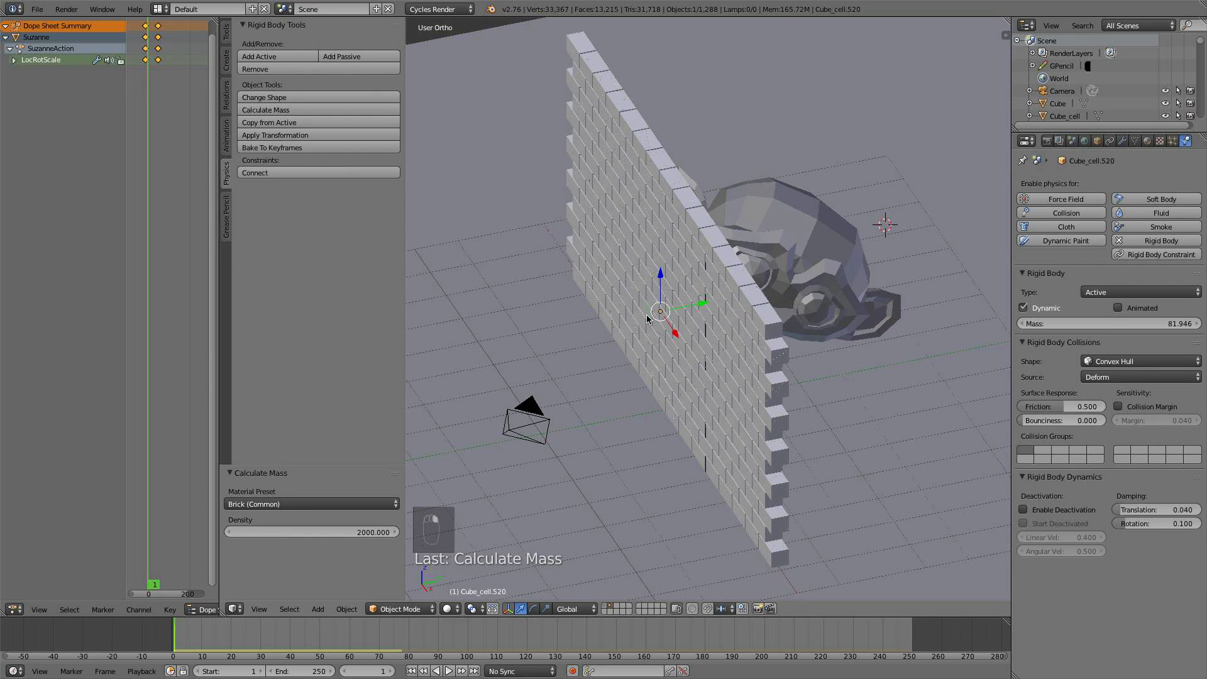
Play the simulation from frame 1 to frame 64 to view the impact with the new cell masses
scroll(805, 398, "down", 2)
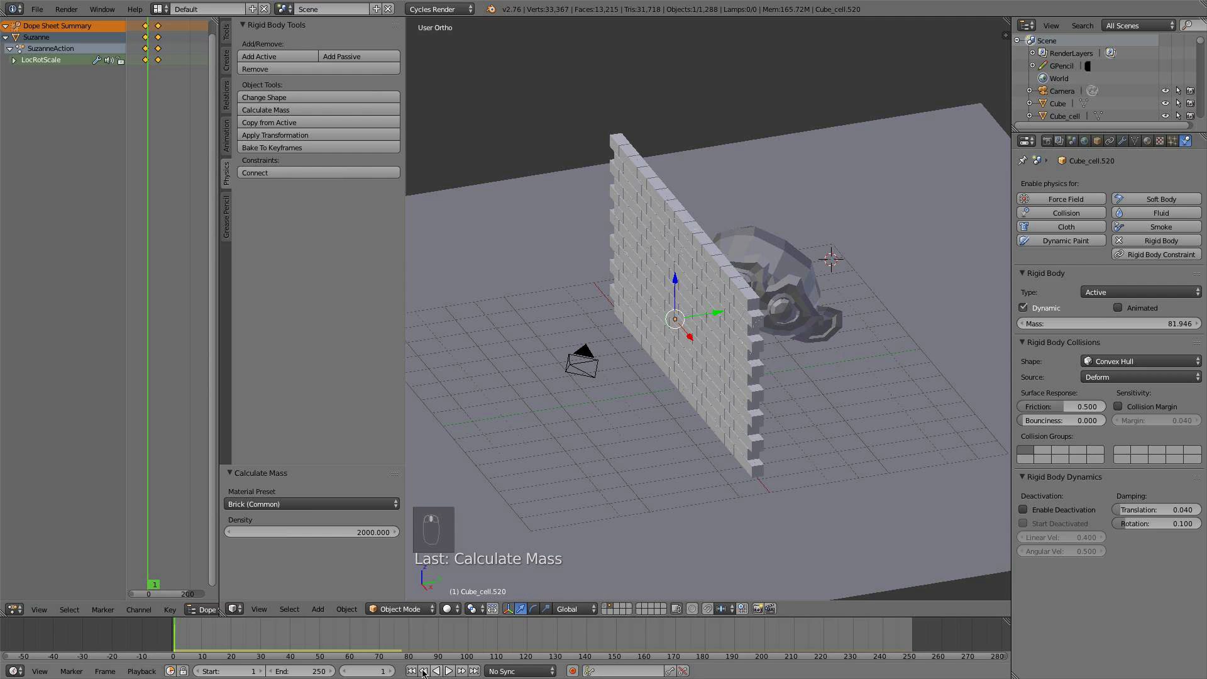
left_click(449, 672)
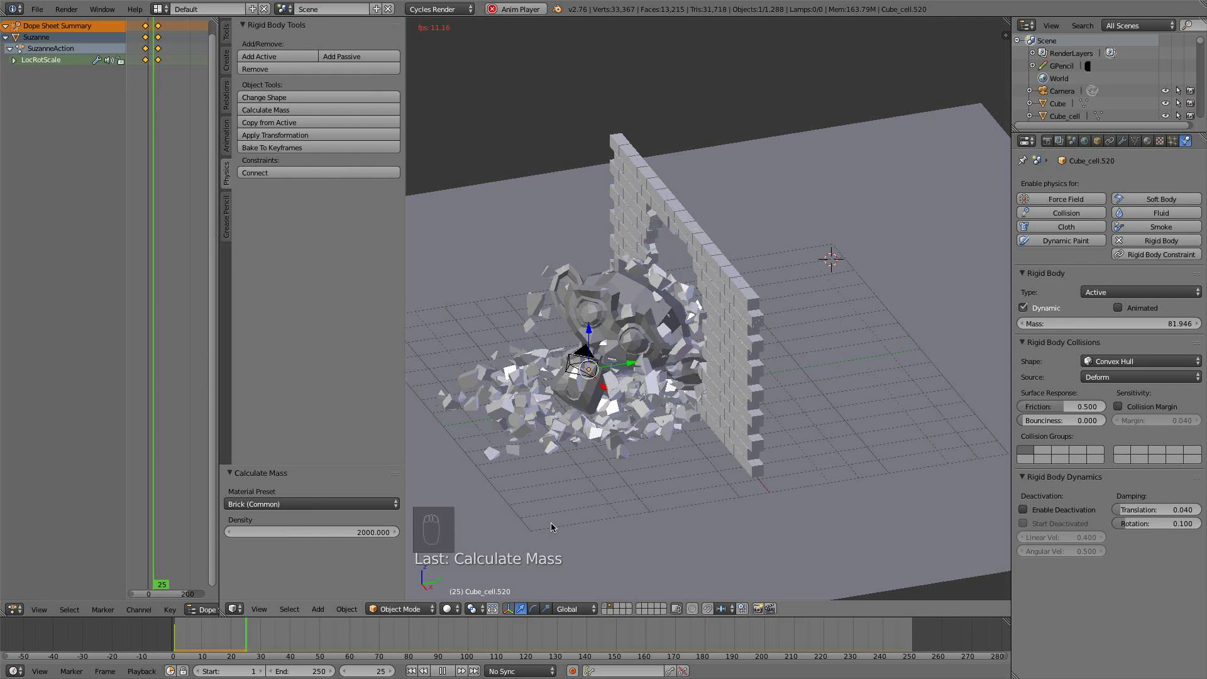
scroll(560, 512, "down", 3)
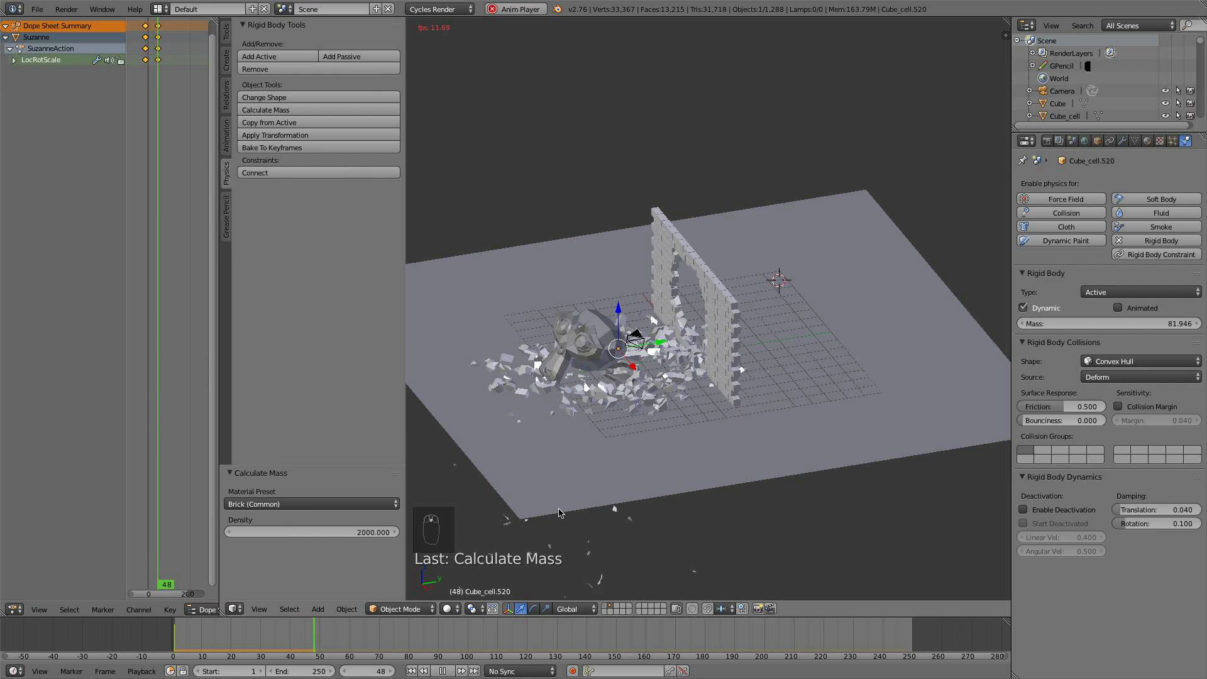
left_click(449, 672)
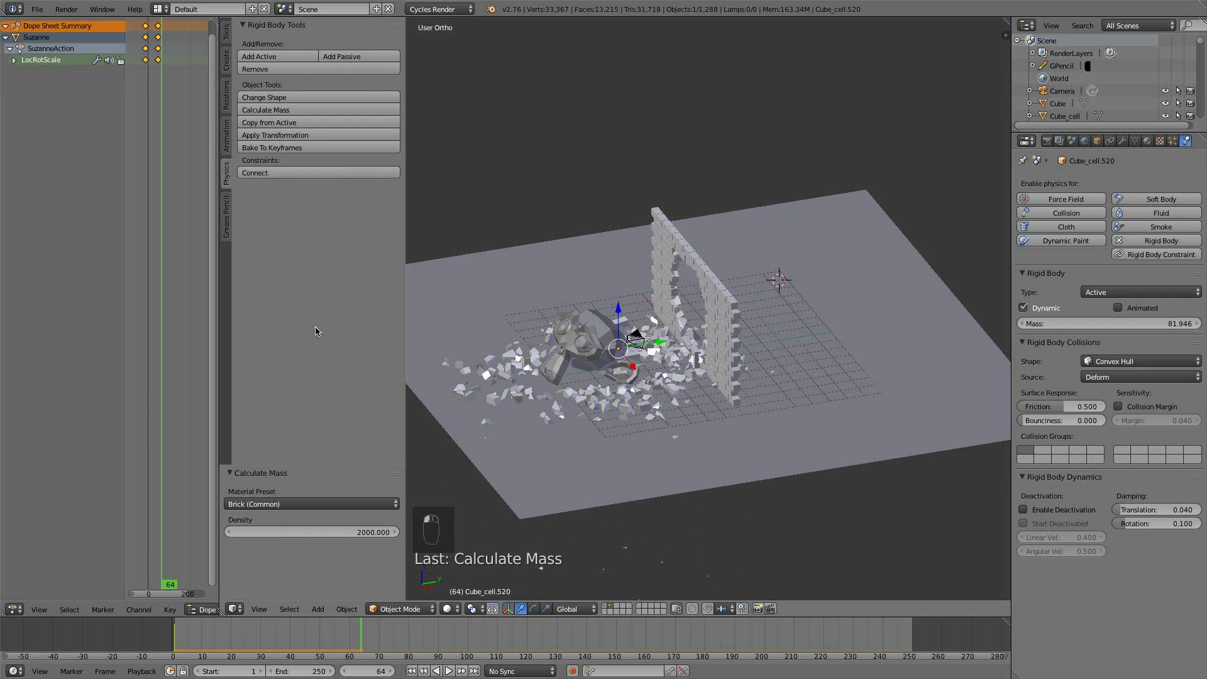
Return to frame 1 and set the animation's end frame to 50
scroll(185, 83, "up", 4)
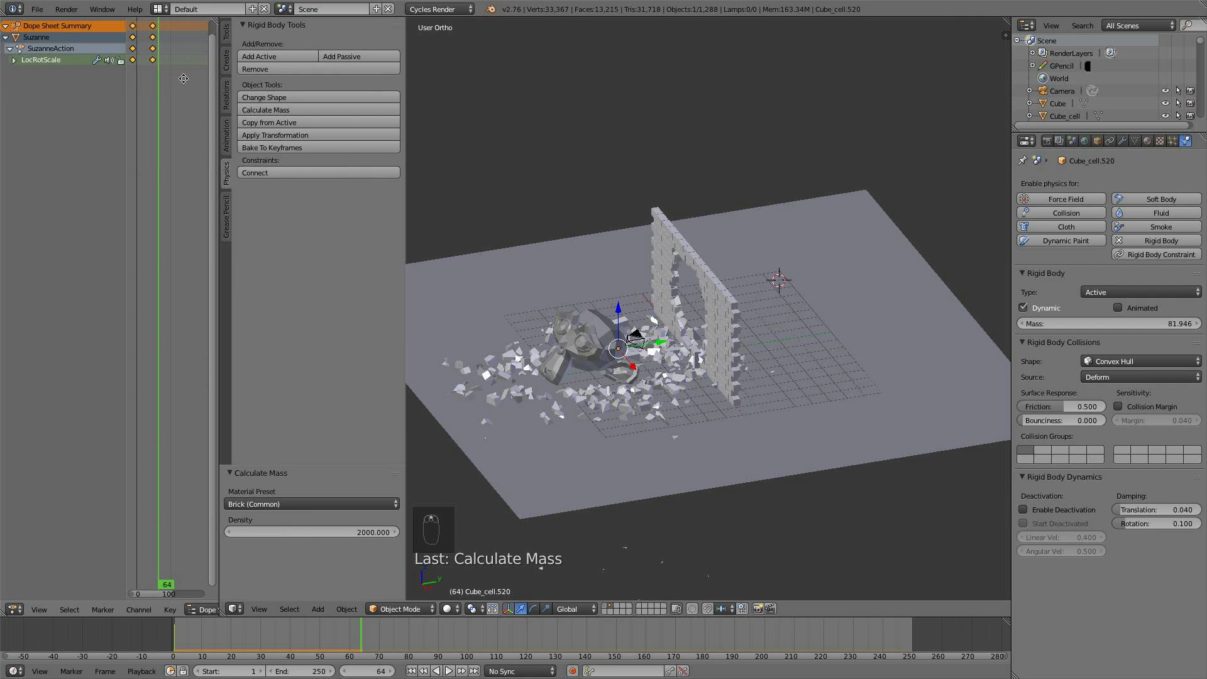
left_click(410, 672)
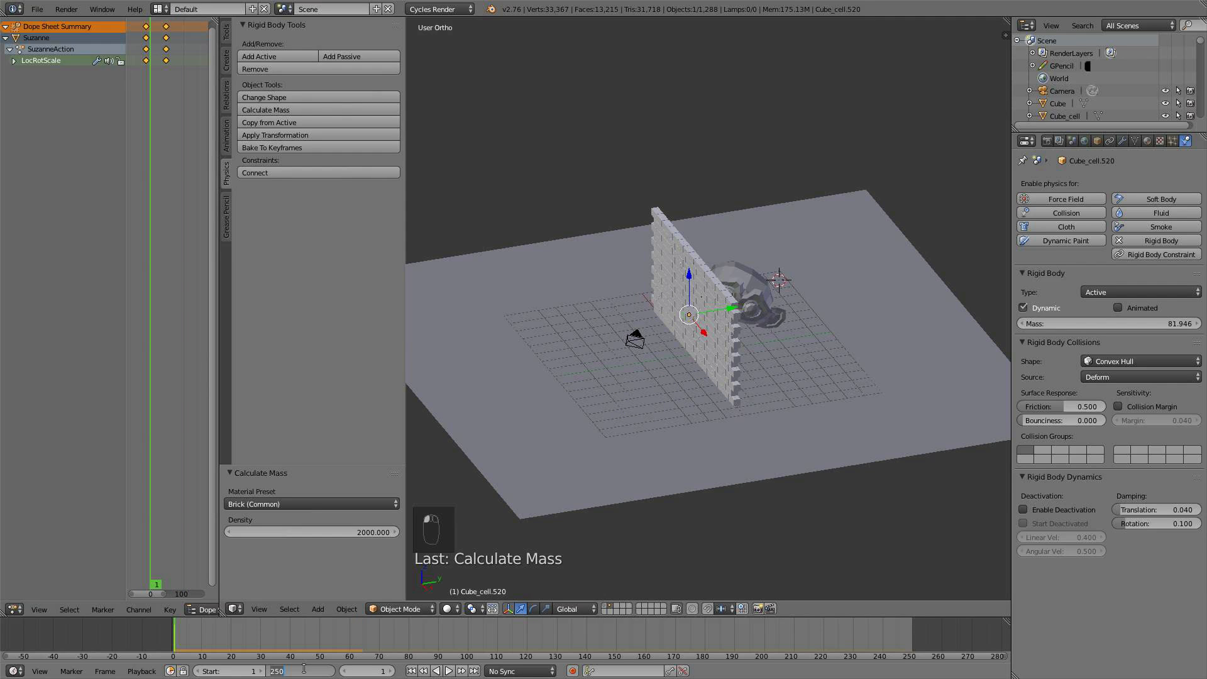
key("Return")
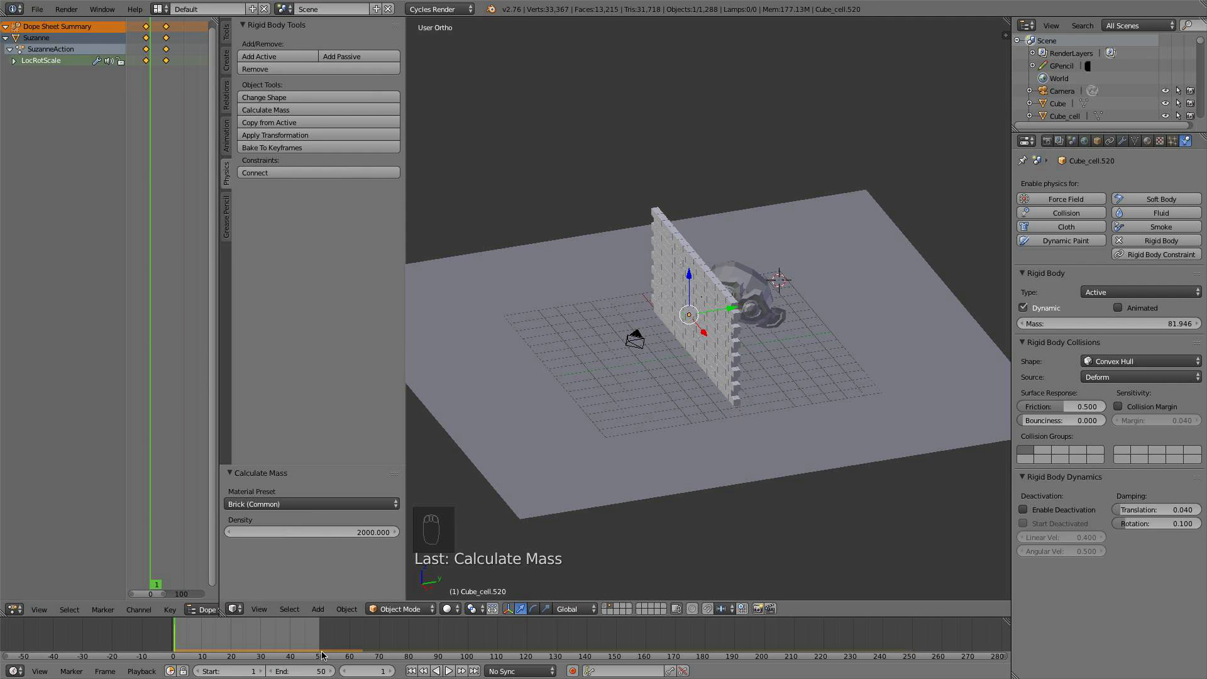
Scale the monkey's keyframes in time by about 0.515 around frame 1, preview the simulation, and return to frame 1
key("s")
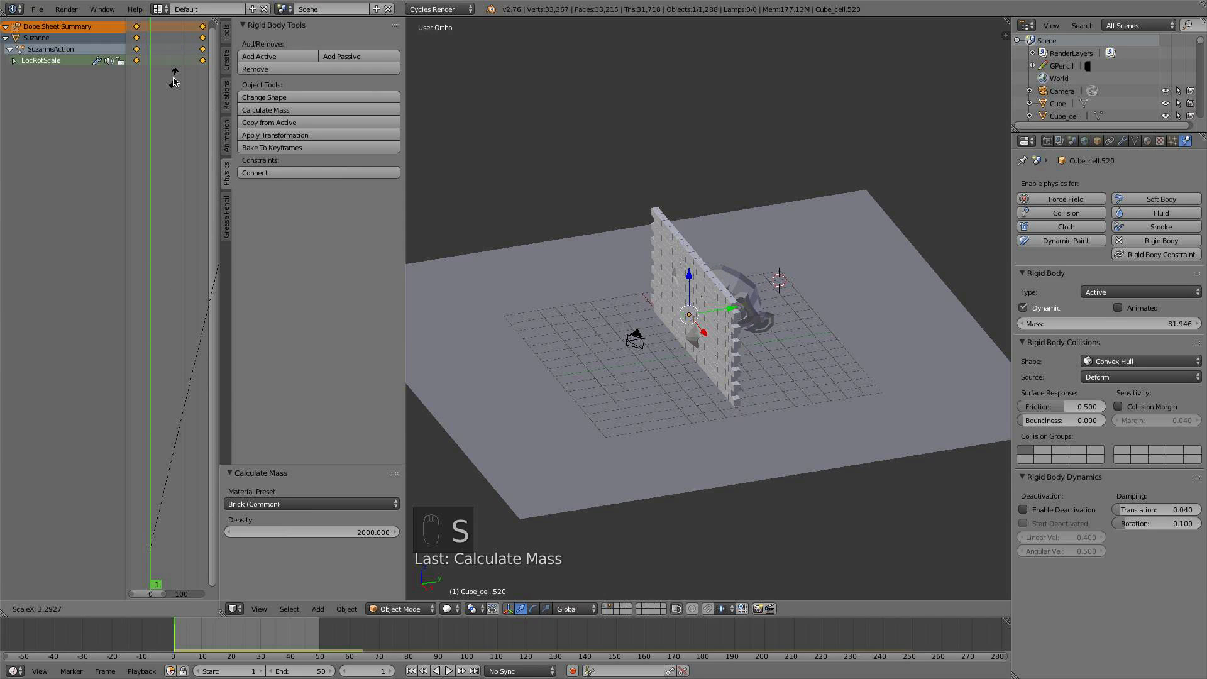
right_click(178, 80)
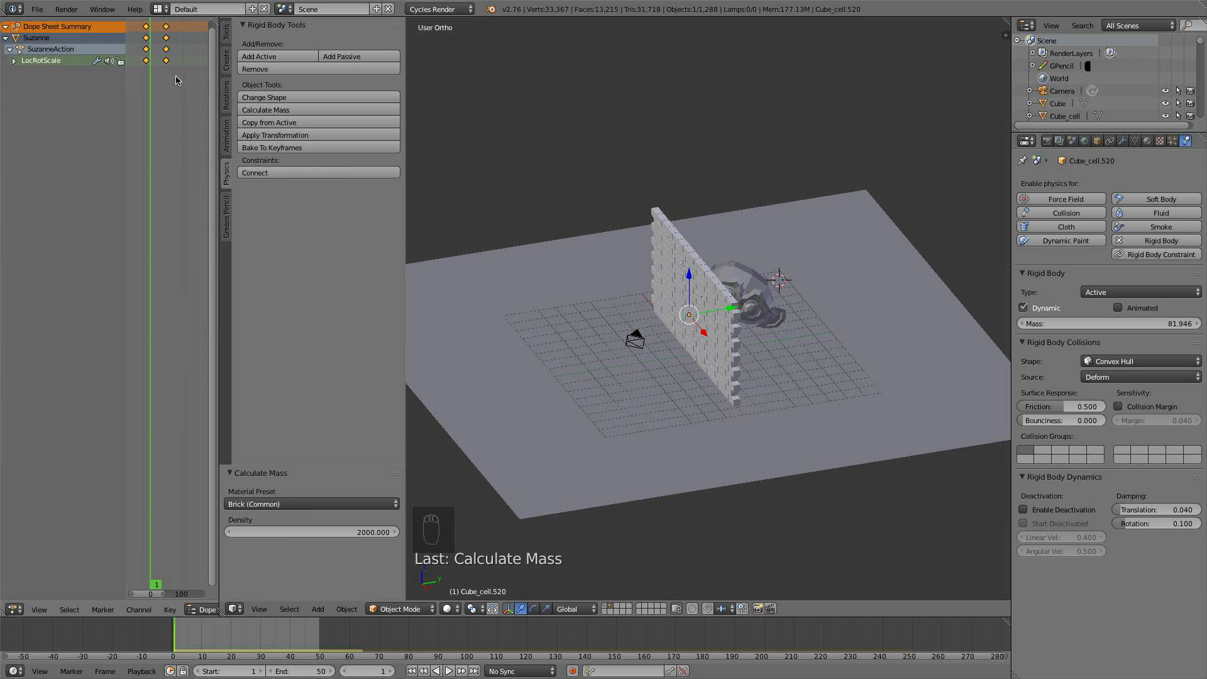
key("s")
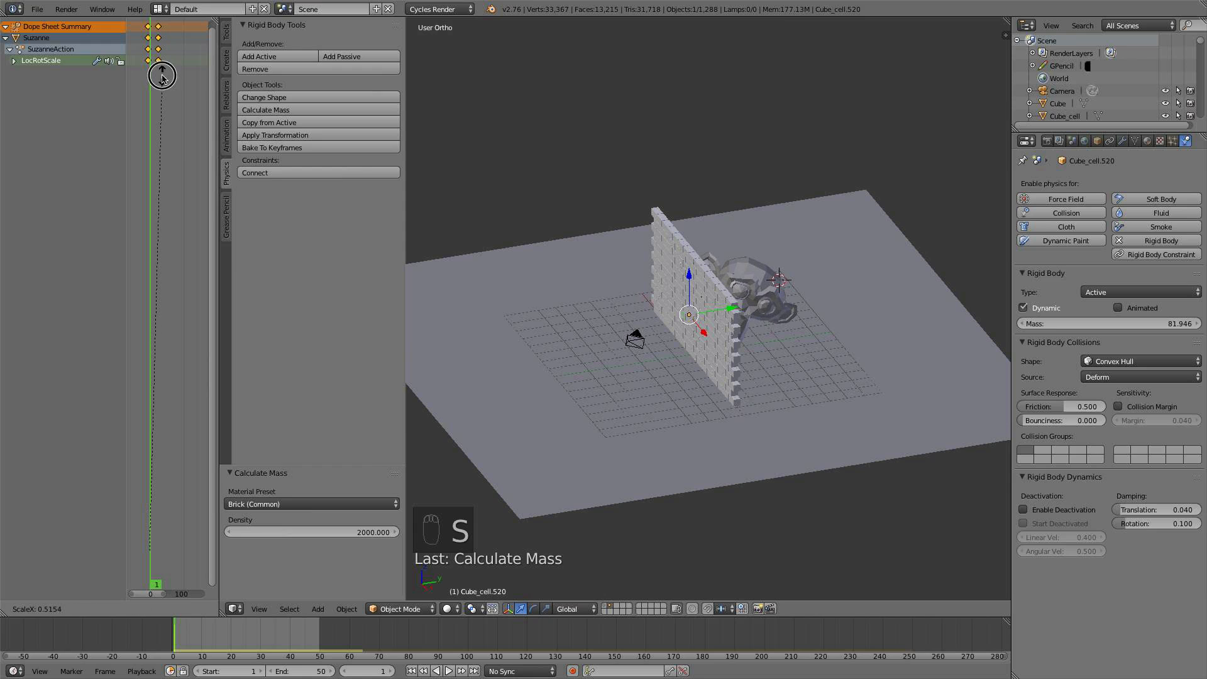
left_click(162, 77)
key("alt+a")
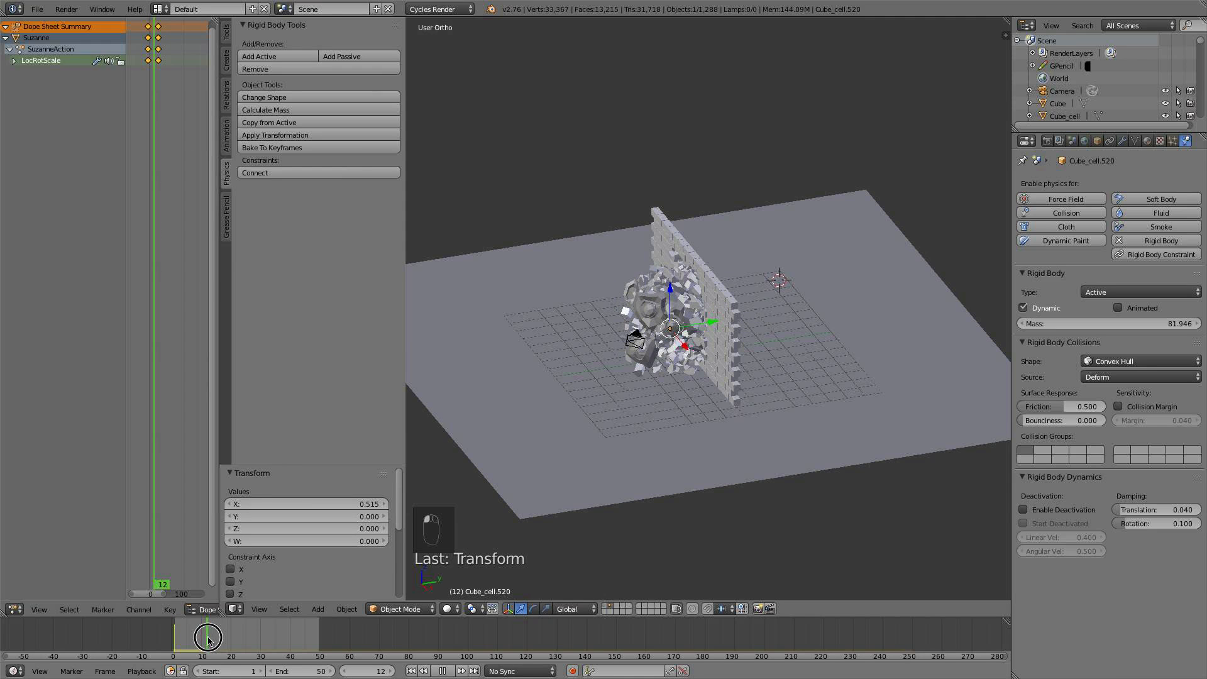
left_click(416, 671)
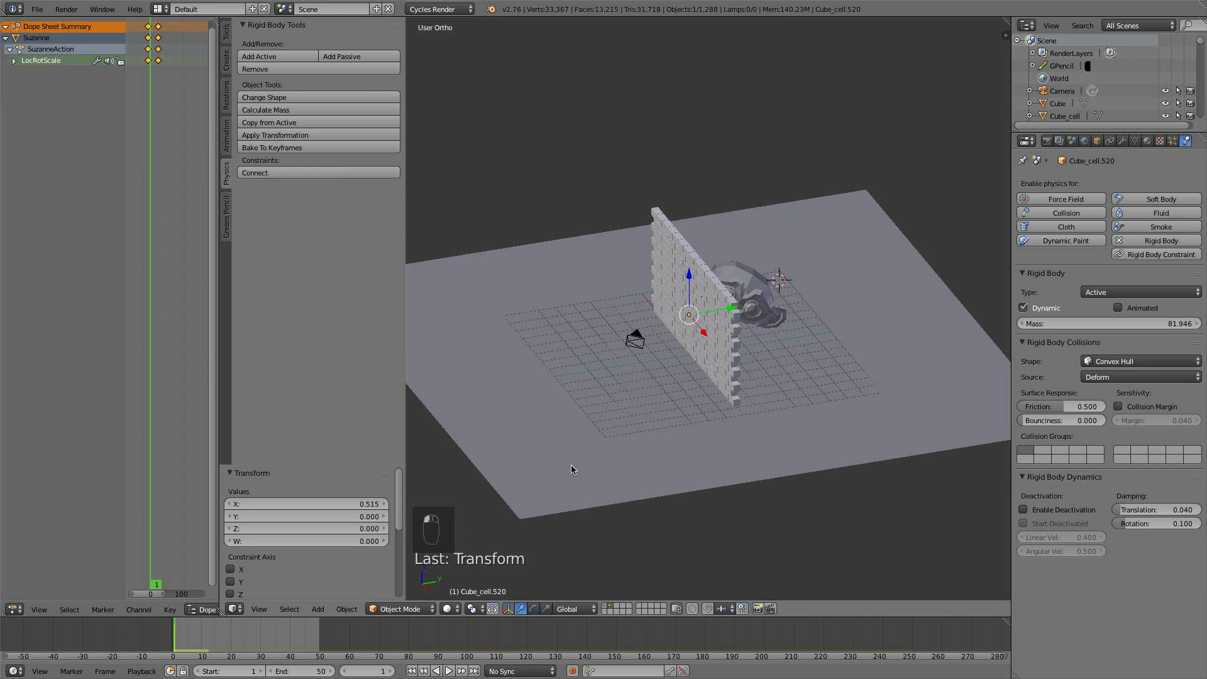
View the wall edge-on and scale the monkey's keyframes closer together by a factor of about 0.746
middle_click_drag(660, 366, 428, 308)
key("s")
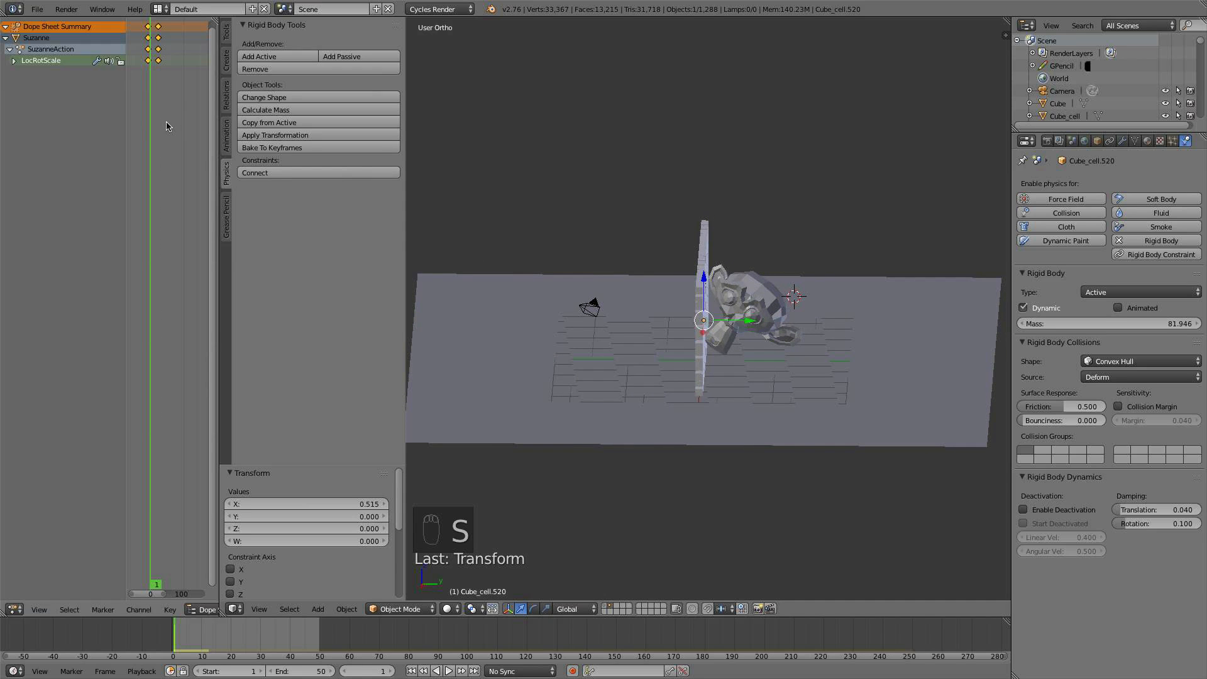
key("s")
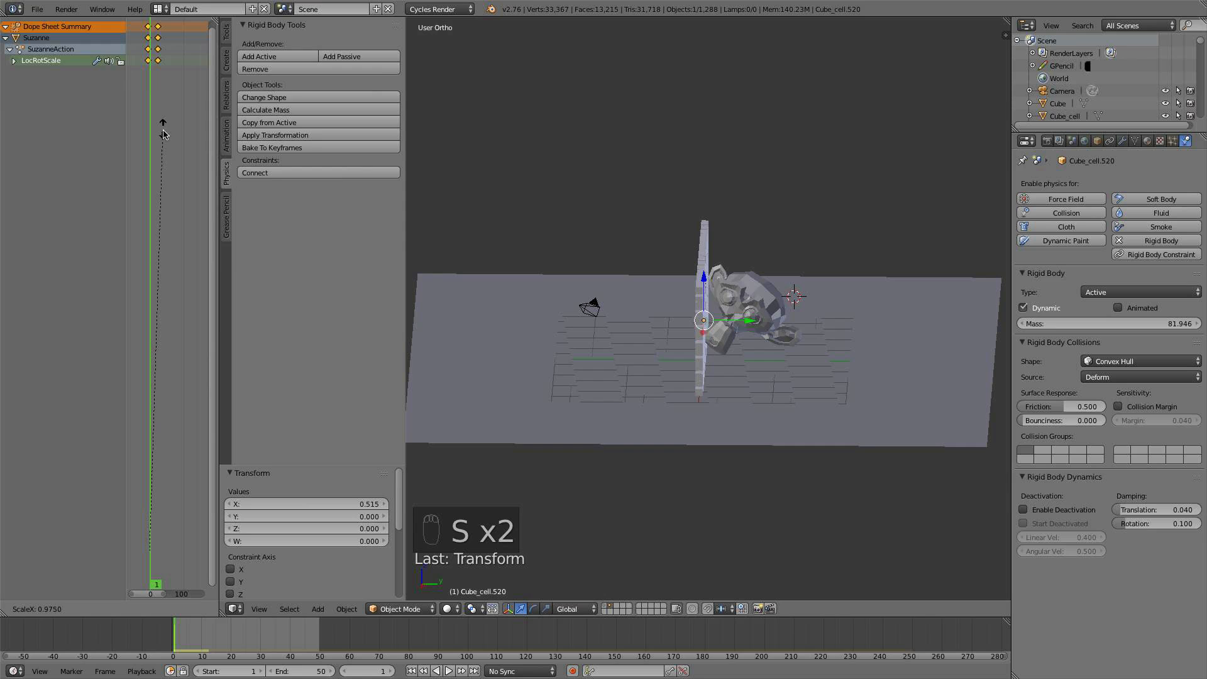
left_click(141, 156)
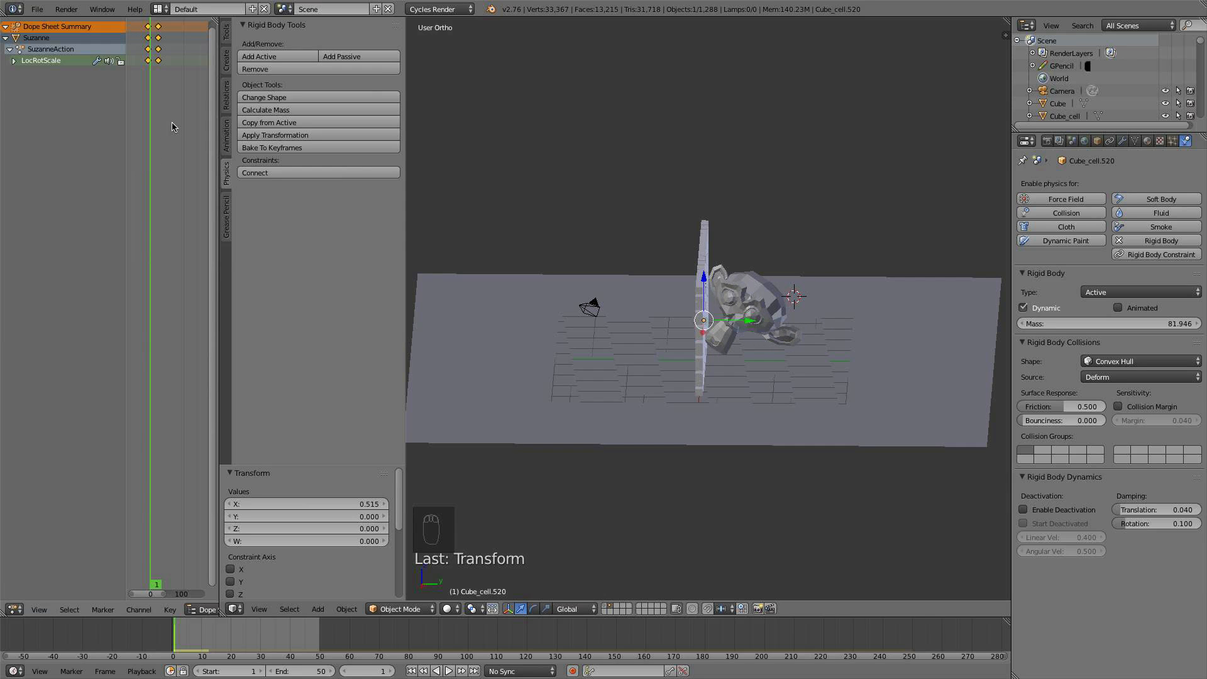
key("s")
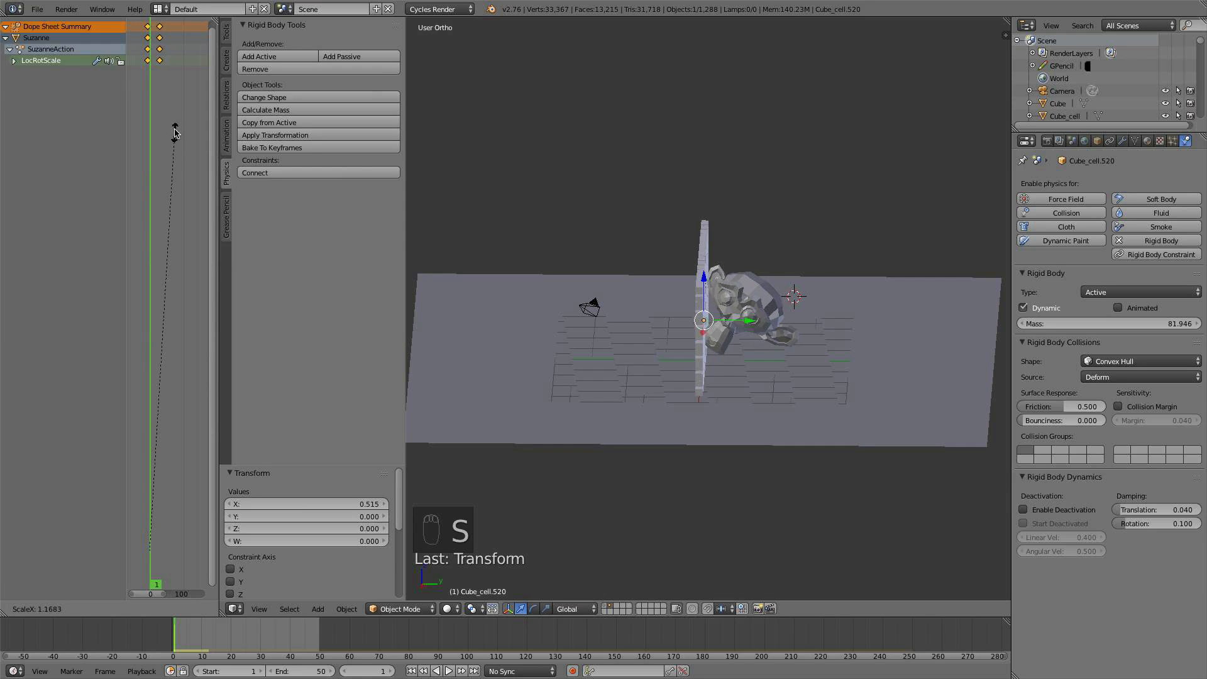
left_click(162, 116)
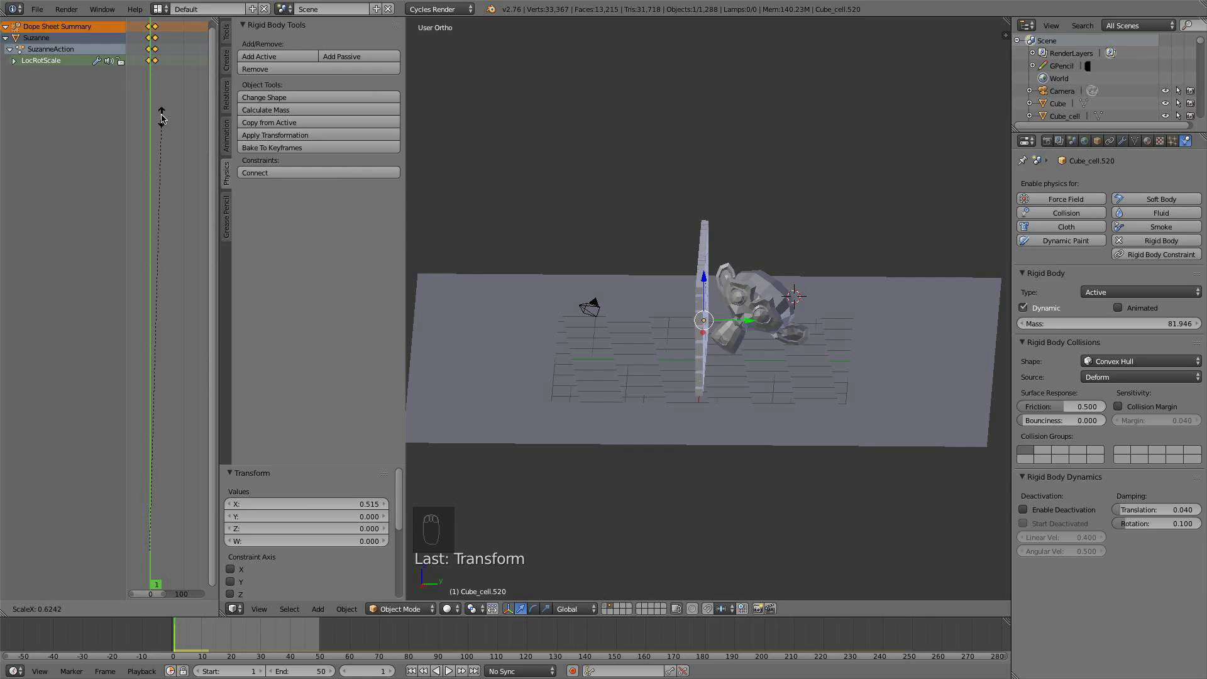
key("g")
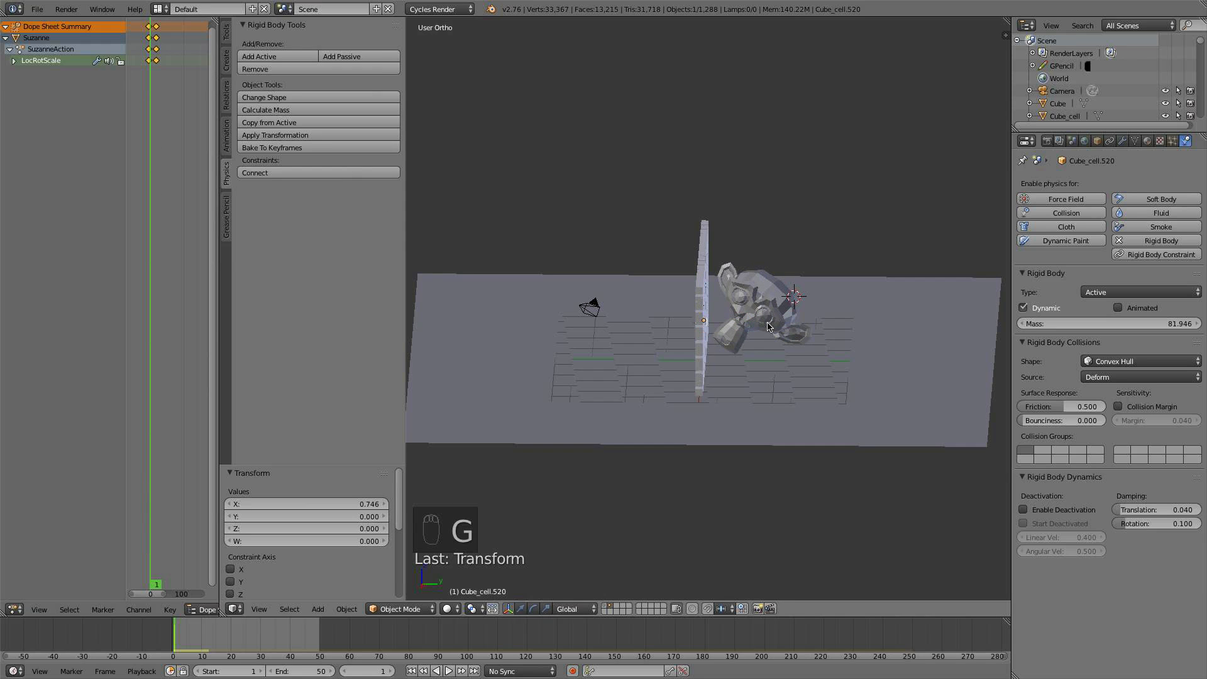
right_click(800, 326)
key("g")
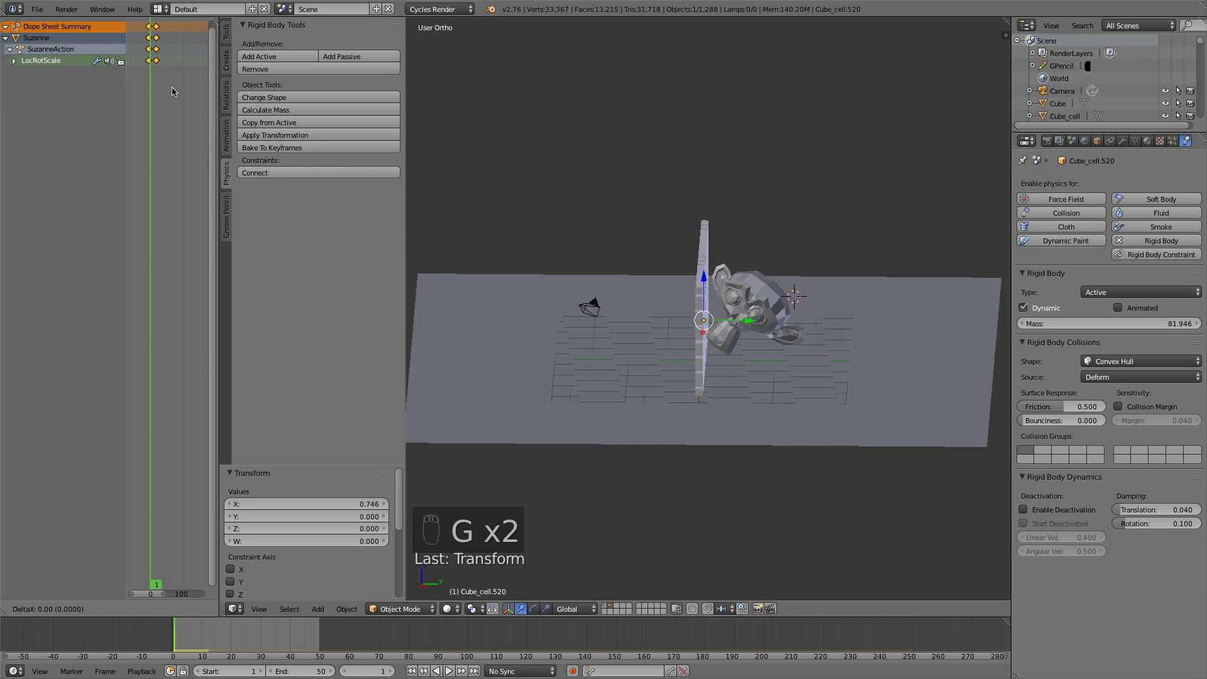
left_click(172, 92)
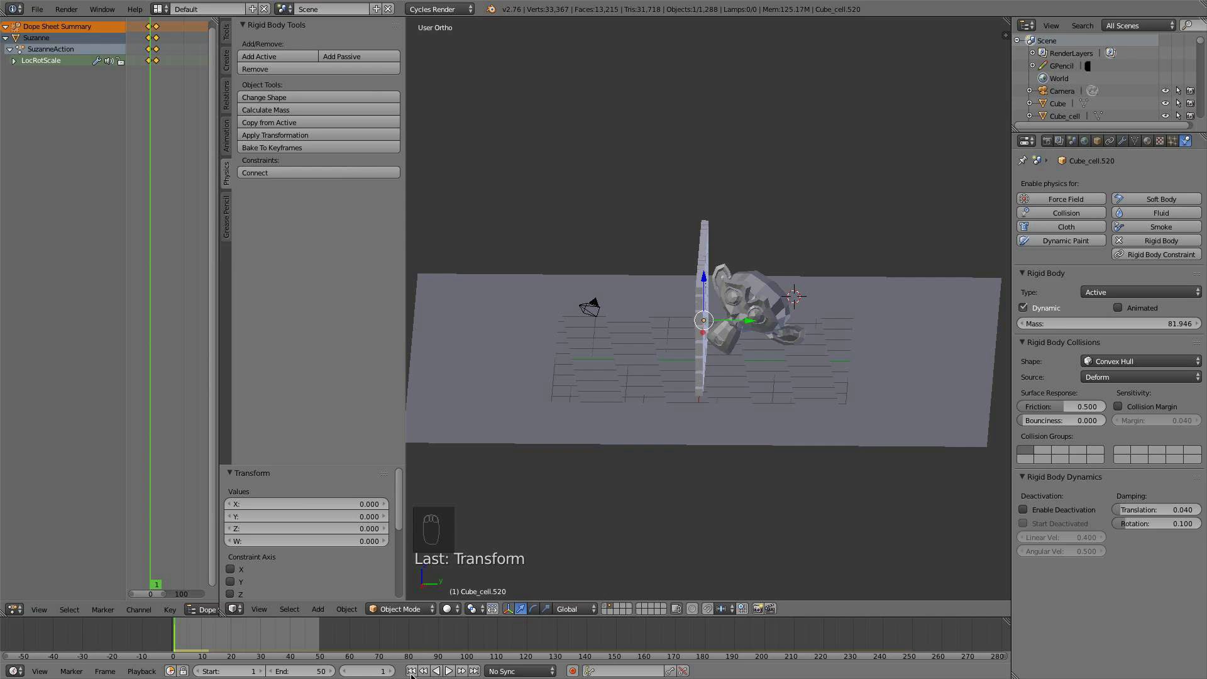
Play the simulation through to frame 49 to check the monkey's faster impact
left_click(449, 671)
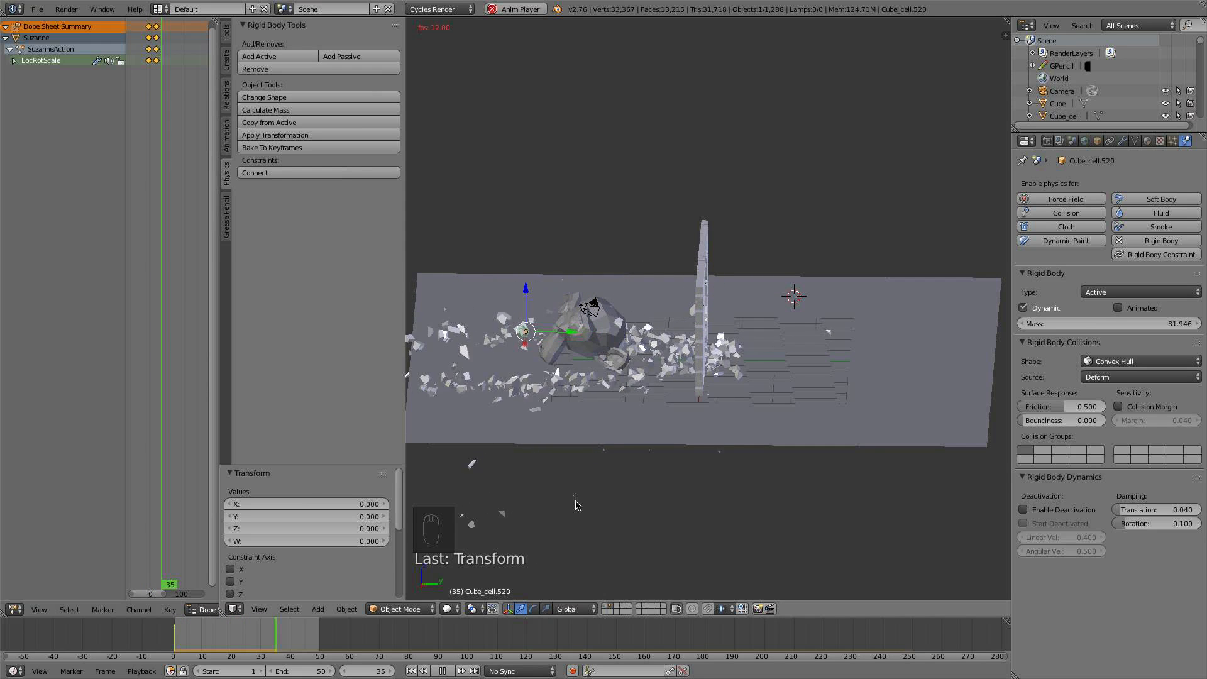
key("s")
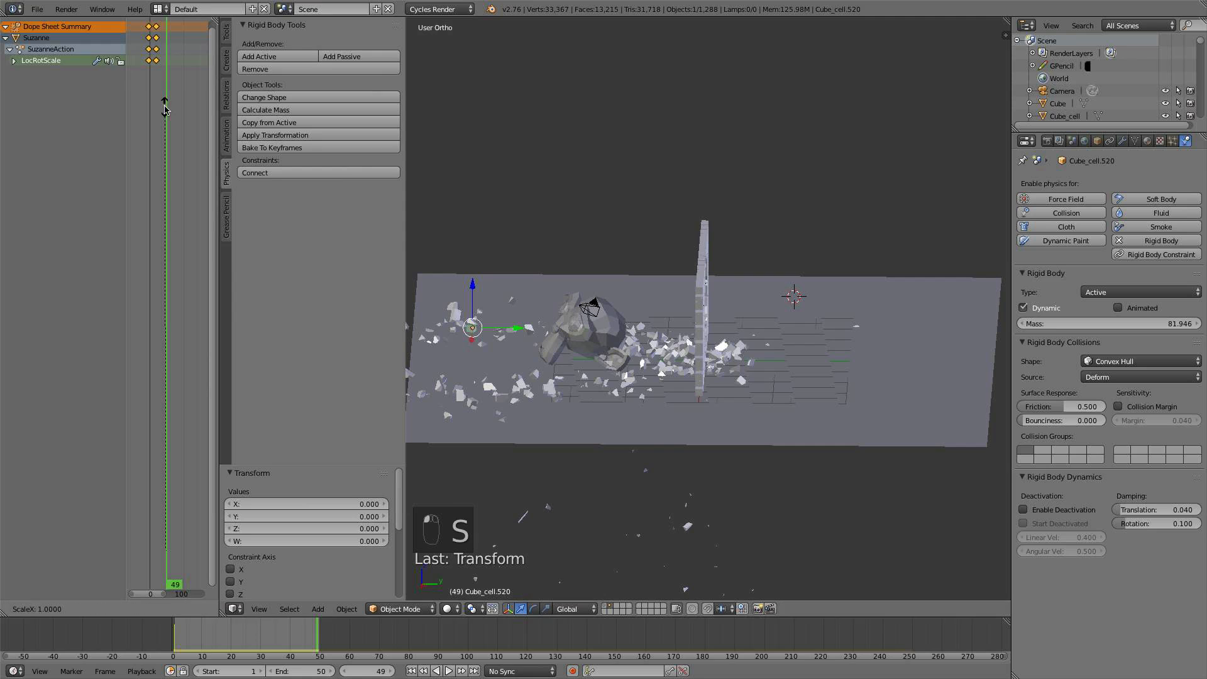
right_click(174, 114)
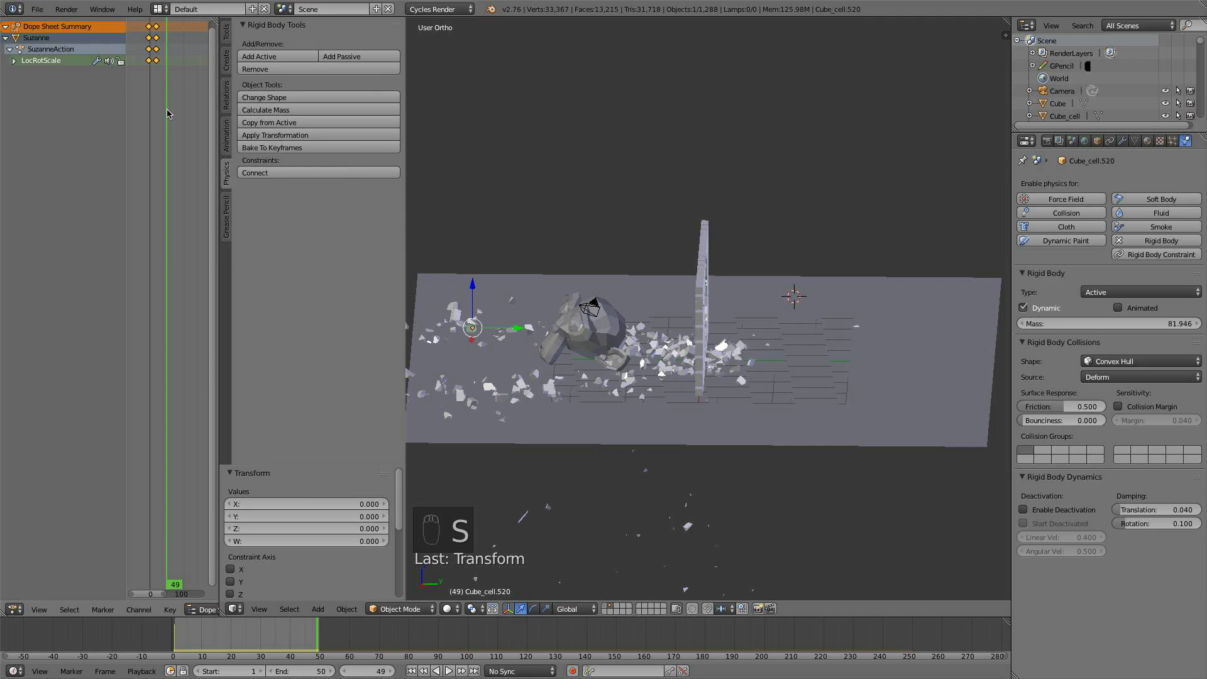
Stop the playback, spread the monkey's keyframes in time by a factor of about 1.201, and return to frame 1
key("alt+a")
left_click(152, 92)
key("s")
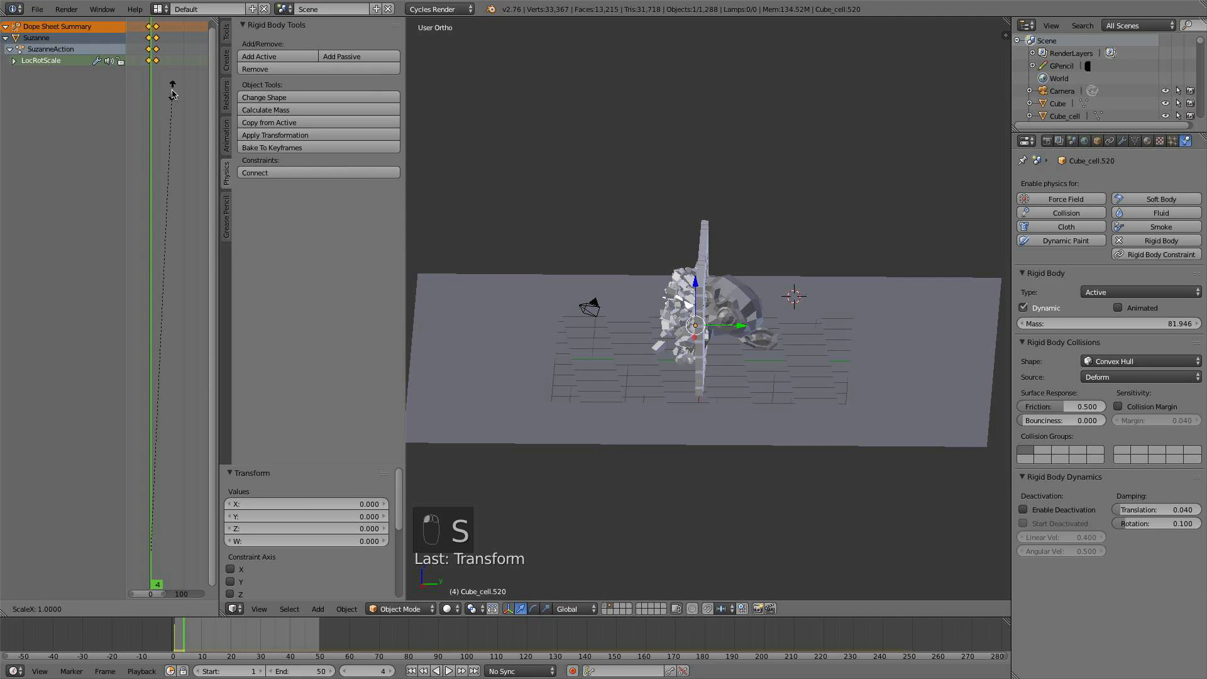
left_click(212, 75)
left_click(411, 670)
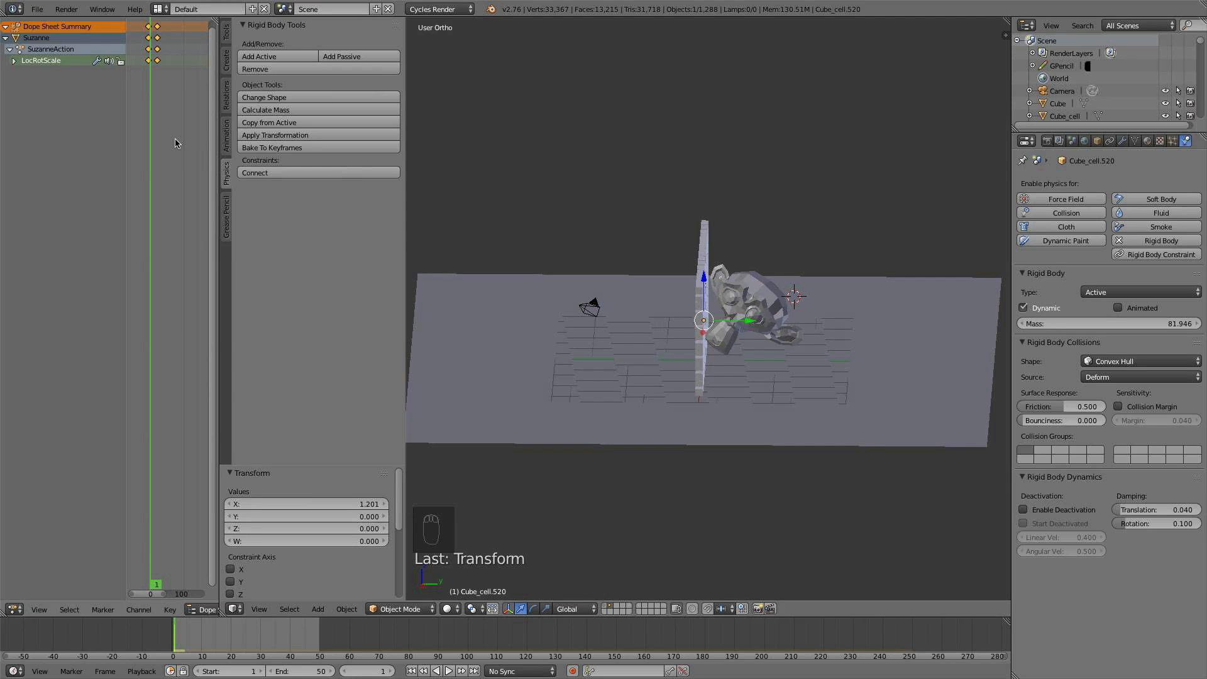
Scale the monkey's keyframes around frame 1 by about 1.064 and again by about 1.090
key("s")
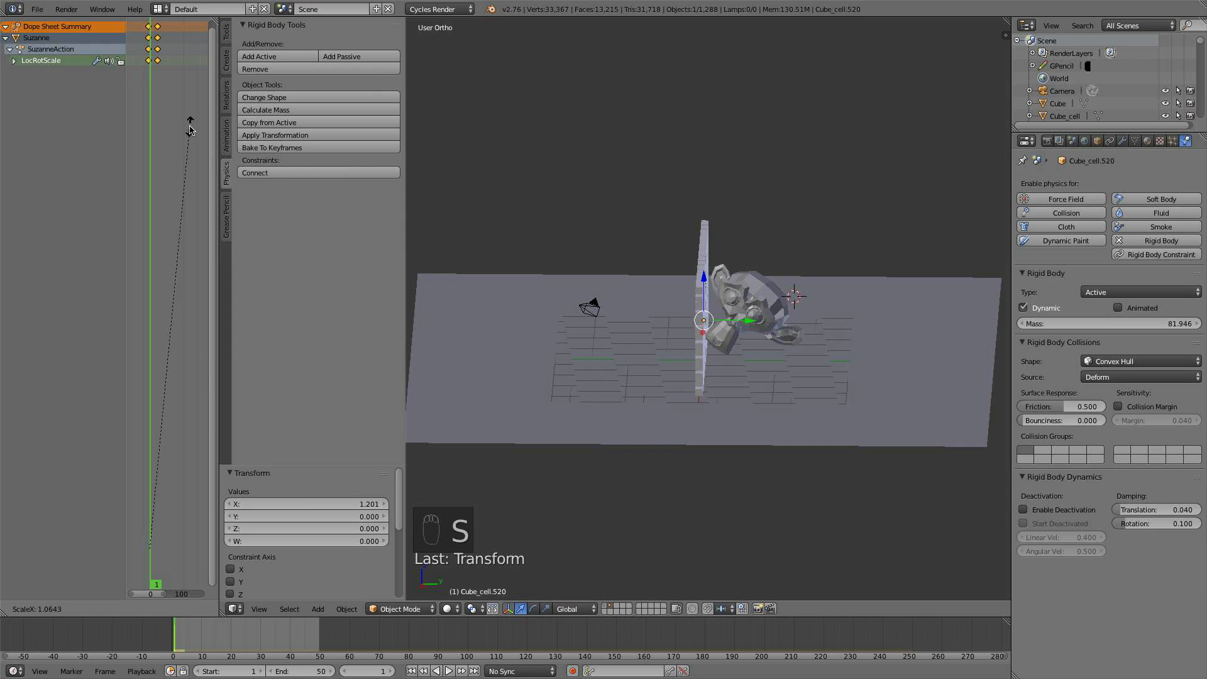
left_click(190, 130)
key("g")
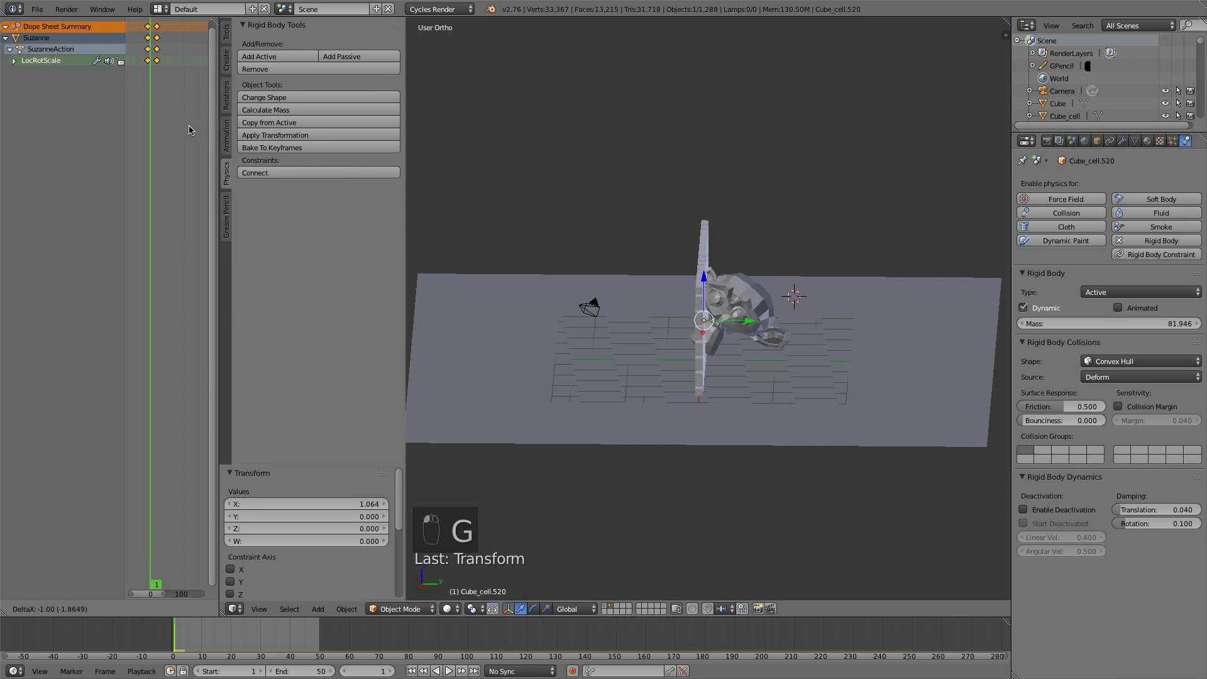
key("s")
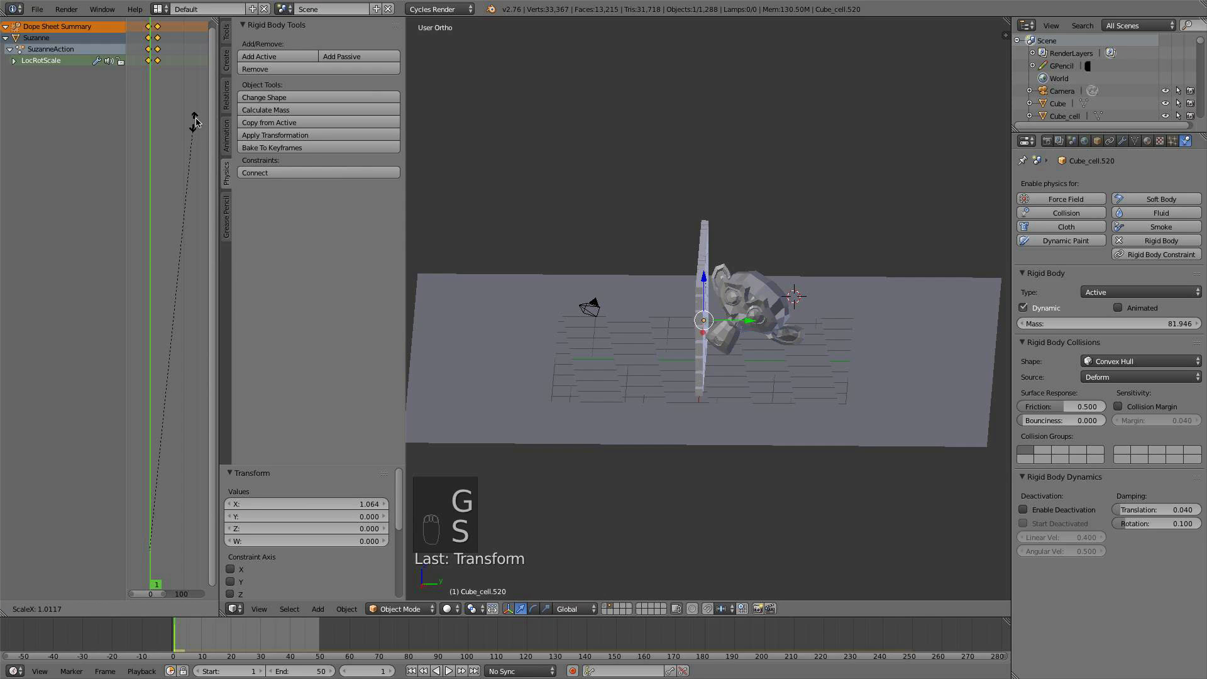
left_click(179, 113)
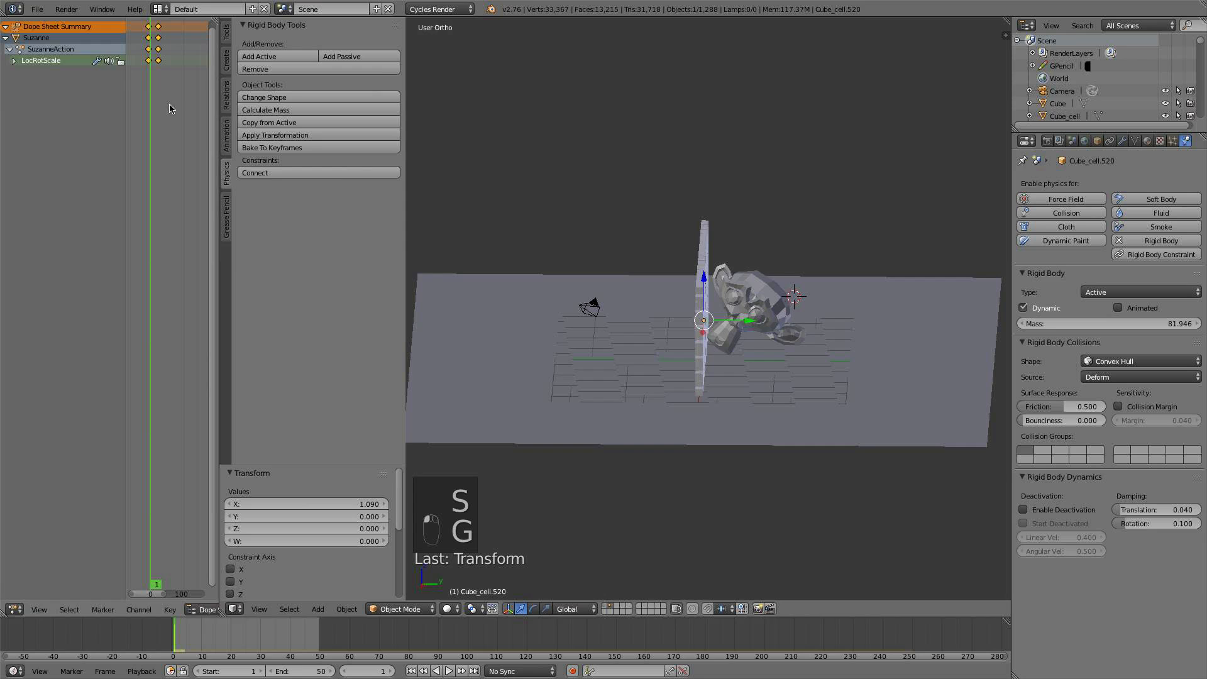
key("g")
key("Escape")
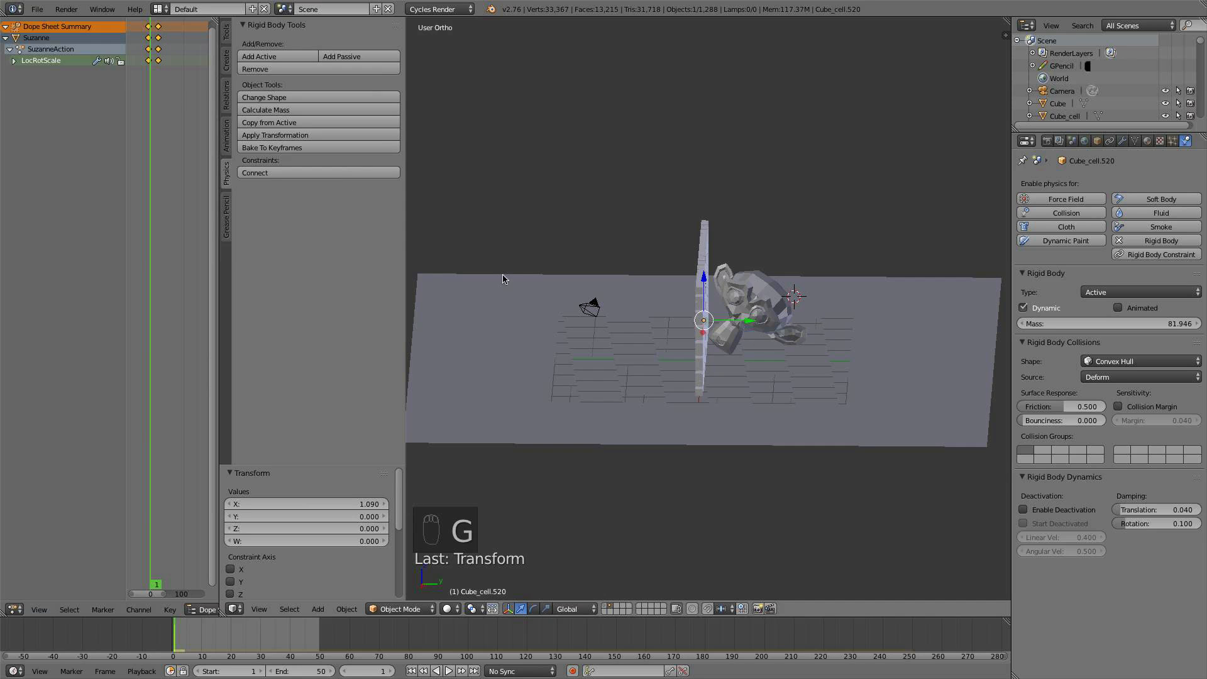
Advance the simulation frame by frame to frame 14 to examine how the monkey breaks through the wall
key("Right")
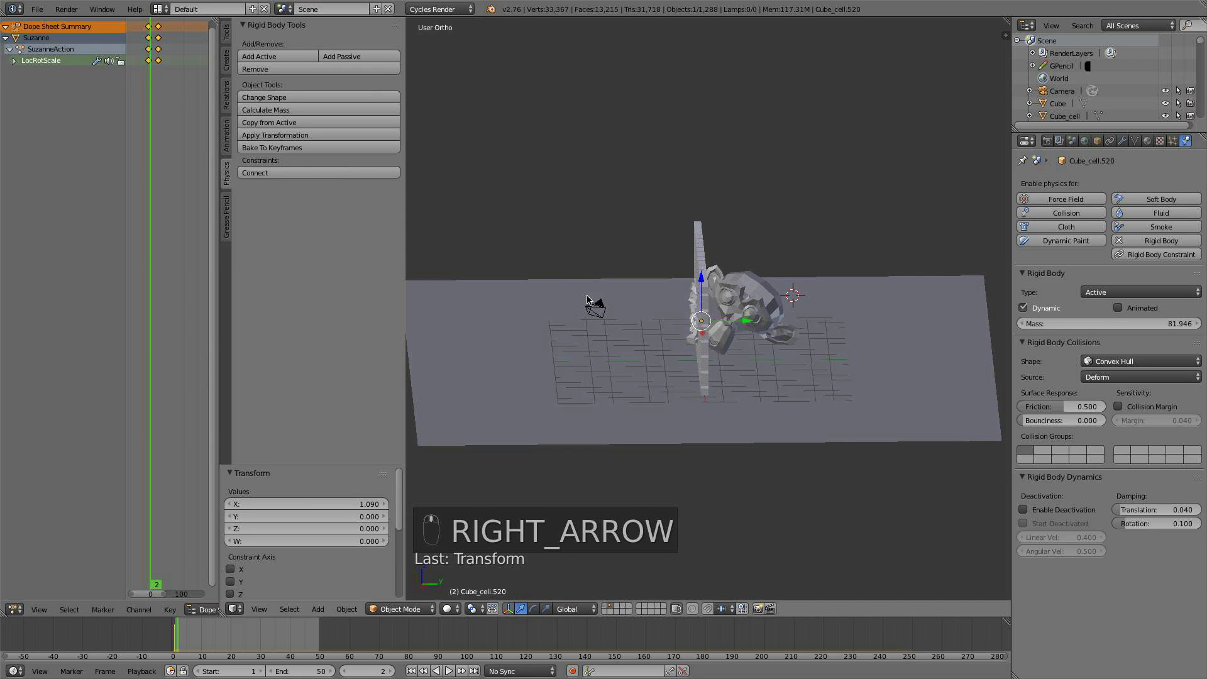
key("Left")
key("Right")
key("Right")
key("Right")
key("Right")
key("Right")
key("Right")
key("Right")
key("Right")
key("Right")
key("Right")
key("Right")
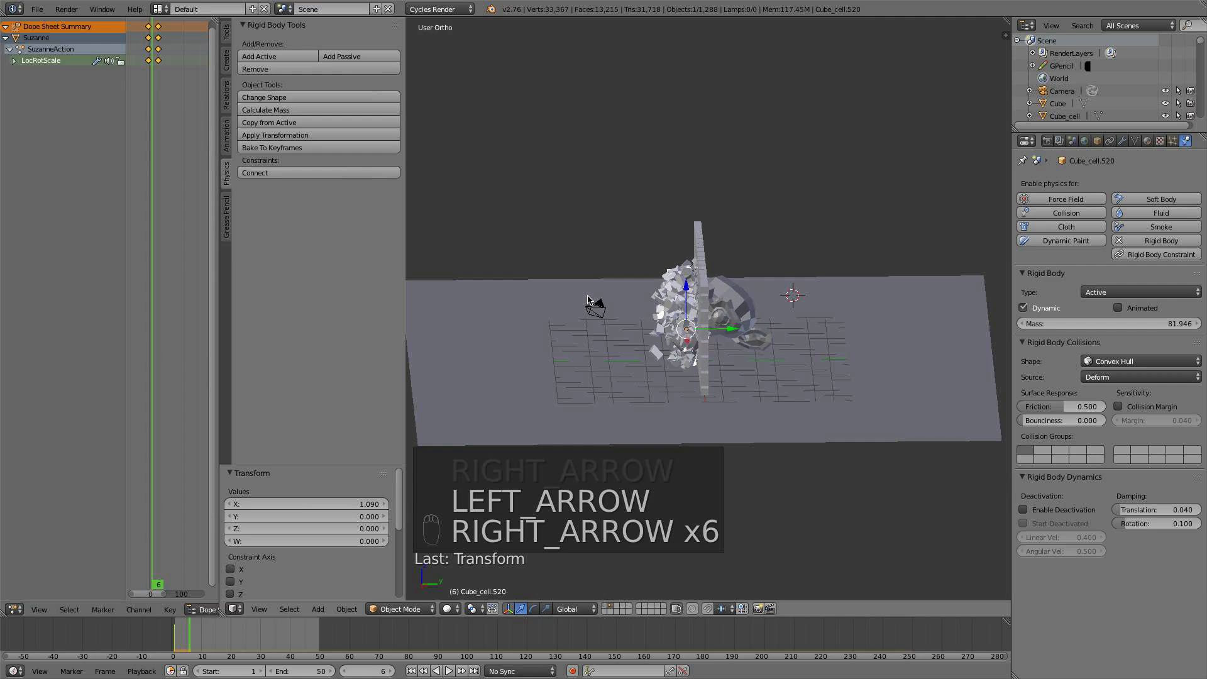
key("Right")
key("Right")
key("Right")
key("Right")
key("Right")
key("Right")
key("Right")
key("Right")
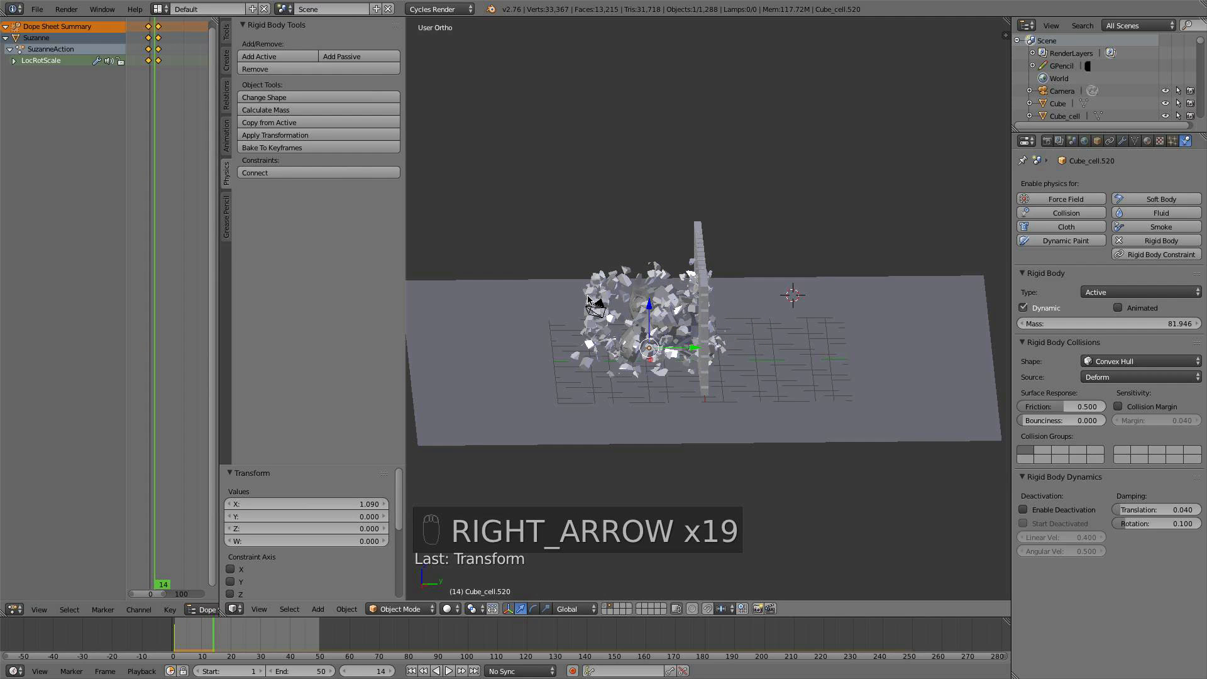
Preview the shattering wall in rendered viewport shading and return to solid shading
scroll(652, 269, "up", 2)
scroll(652, 269, "up", 2)
left_click(448, 608)
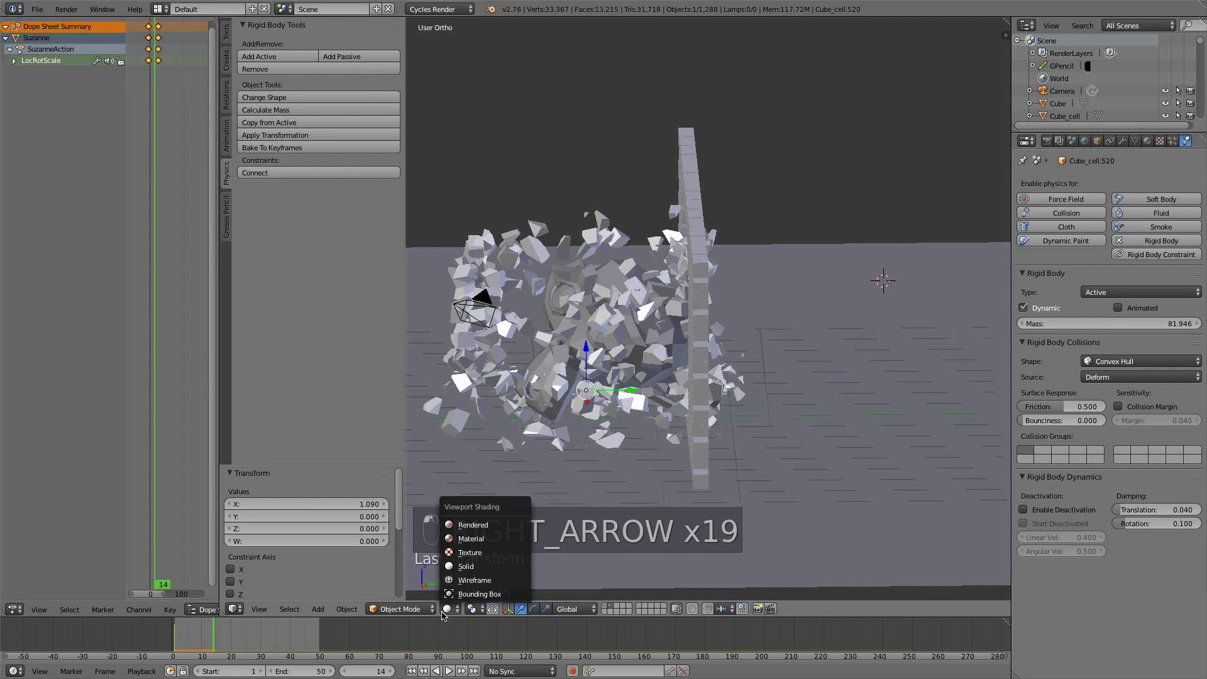
left_click(473, 526)
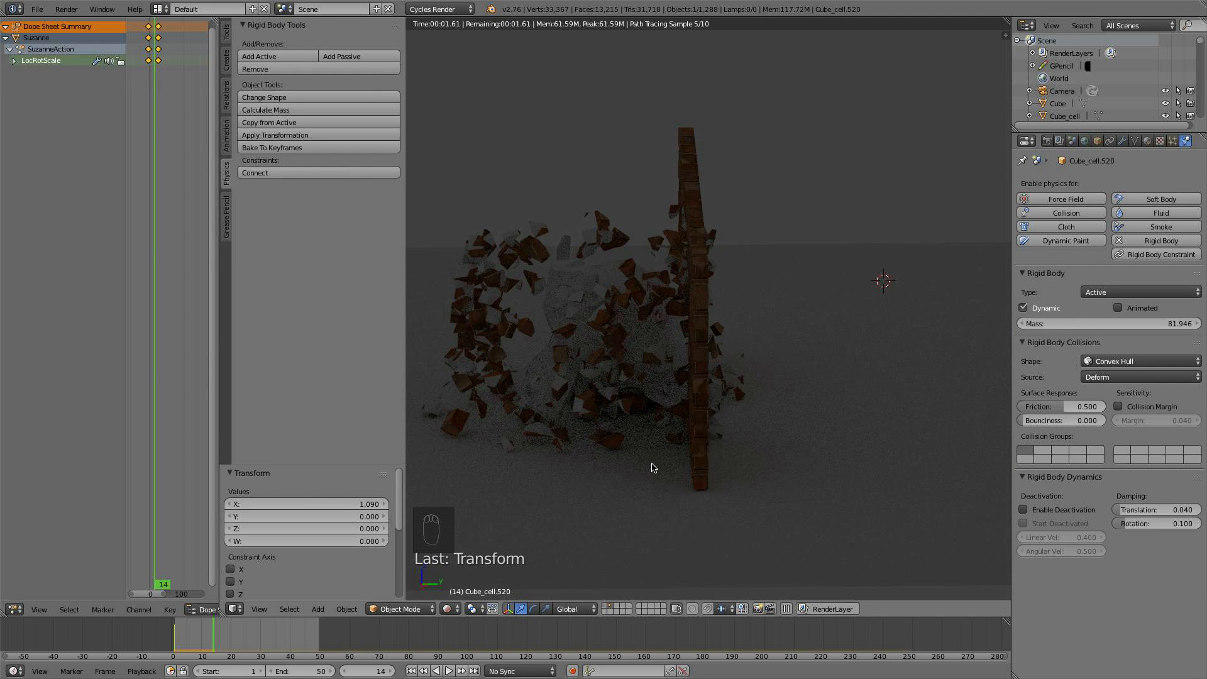
left_click(447, 608)
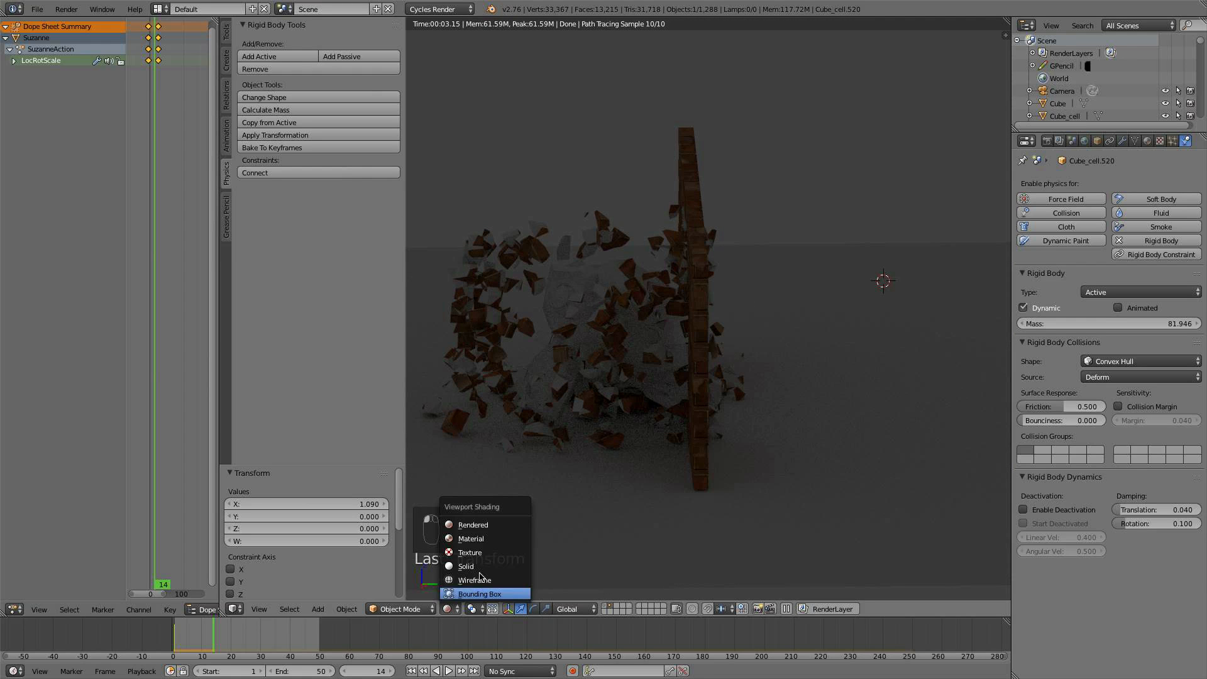
left_click(490, 553)
Add a sun lamp beside the wall, rotate it to aim at the wall, and raise it about 10.5 units in Z
middle_click_drag(697, 346, 553, 343)
key("shift+a")
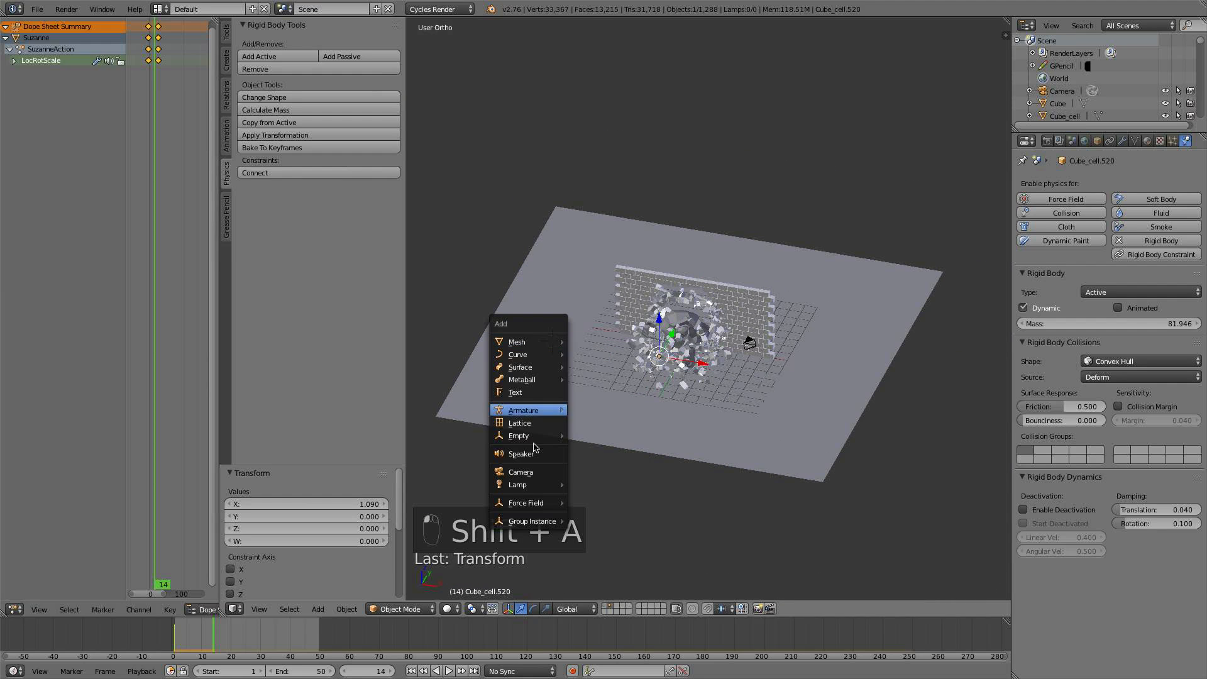
mouse_move(543, 487)
left_click(592, 498)
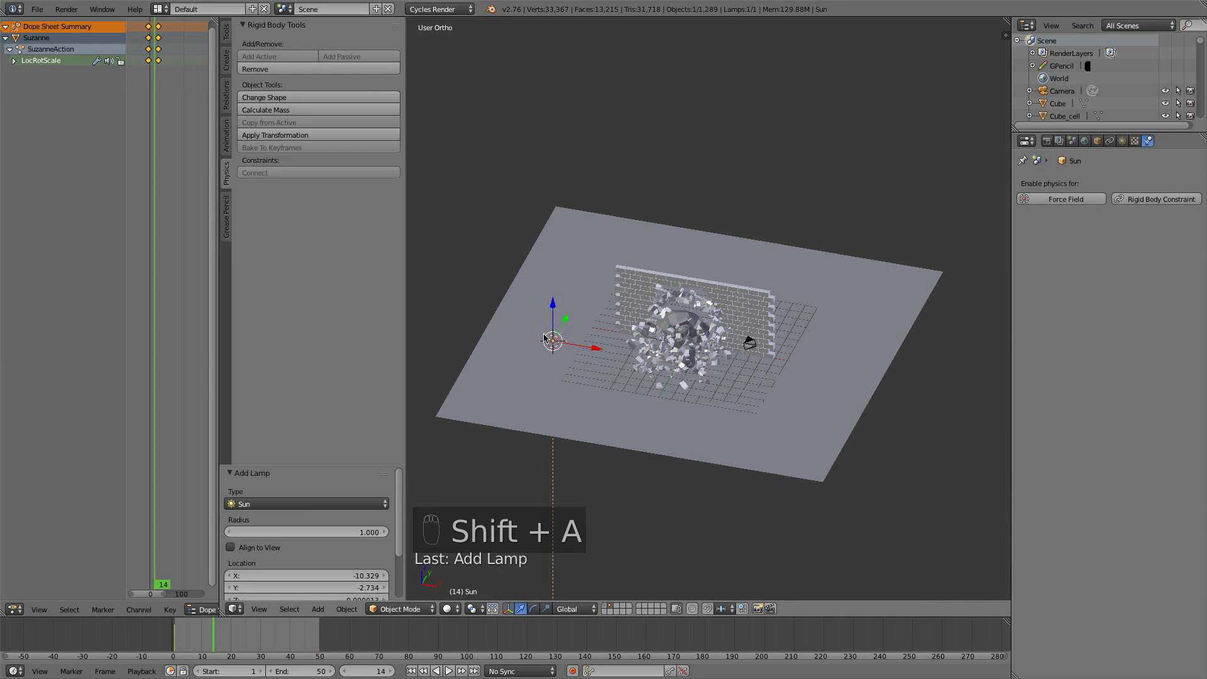
key("r")
key("r")
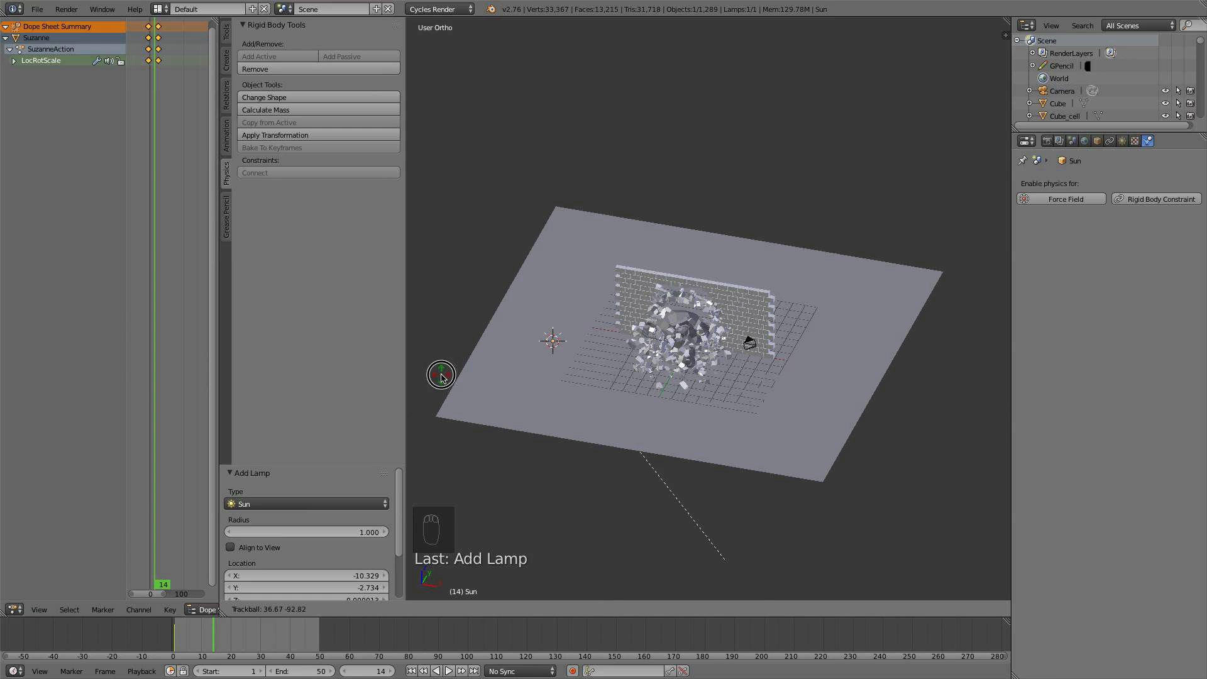
left_click(431, 372)
left_click_drag(544, 304, 546, 228)
left_click_drag(556, 304, 557, 191)
Set the sun lamp's emission strength to 3
left_click(1122, 142)
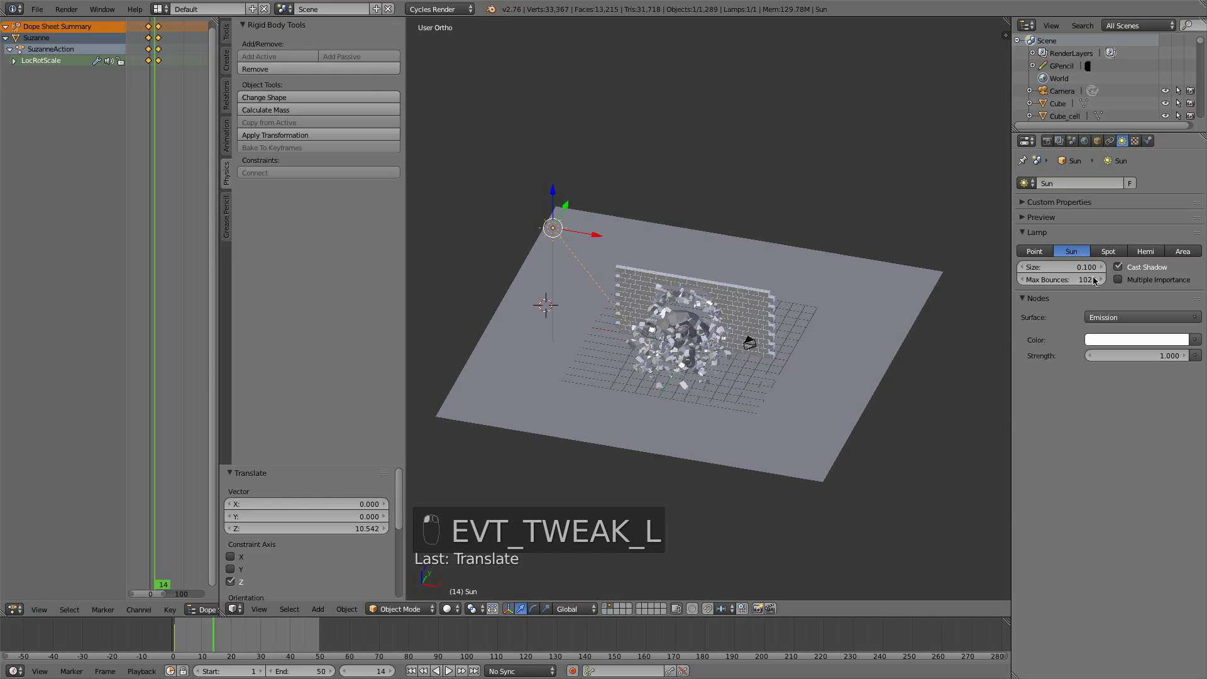
left_click(1130, 355)
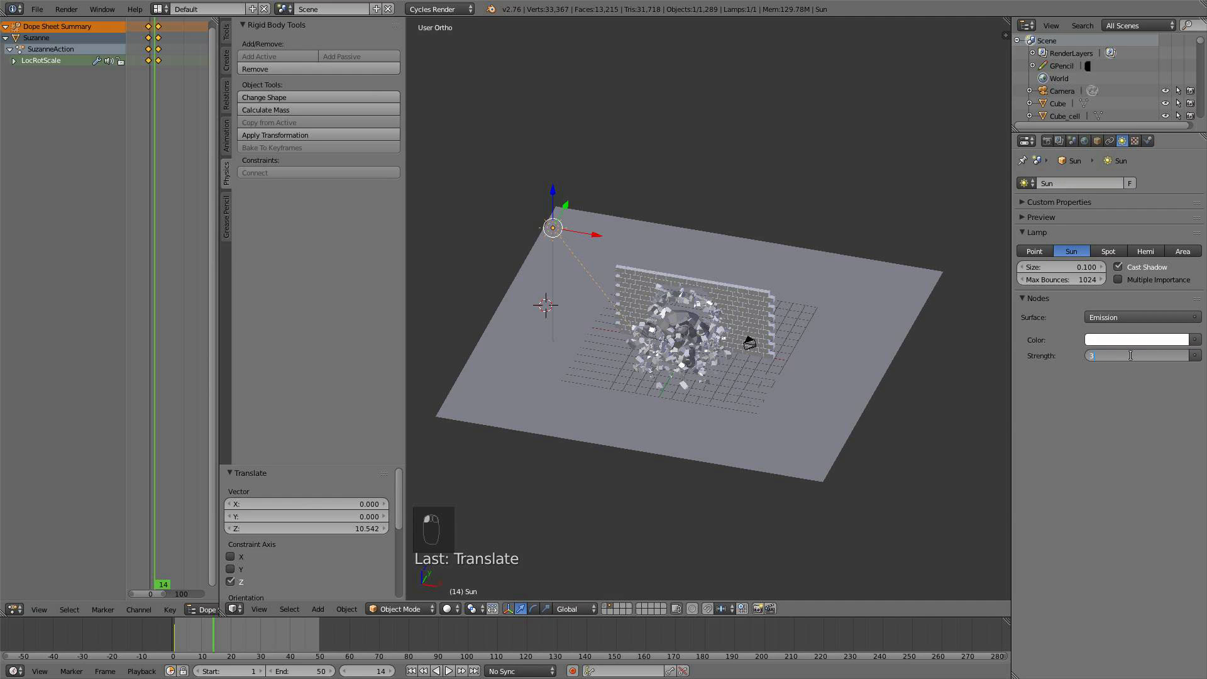
type("3")
key("Return")
Examine the sunlit wall and debris up close in rendered shading, and switch back to solid shading
left_click(447, 609)
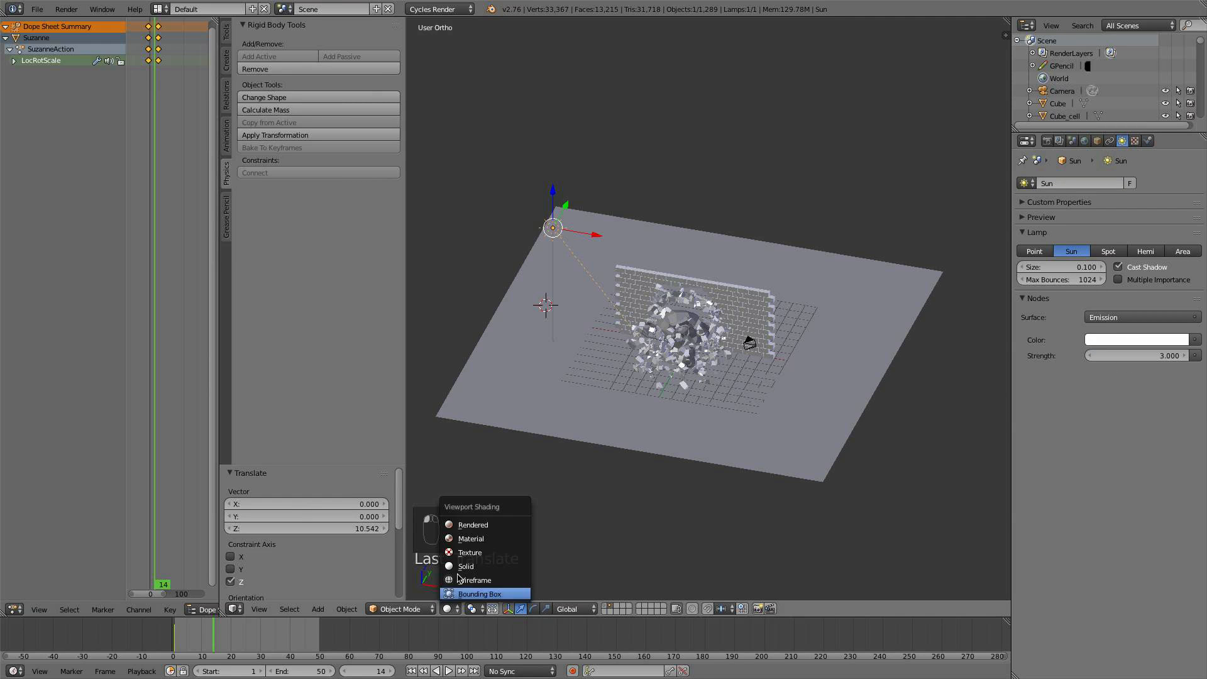
left_click(473, 526)
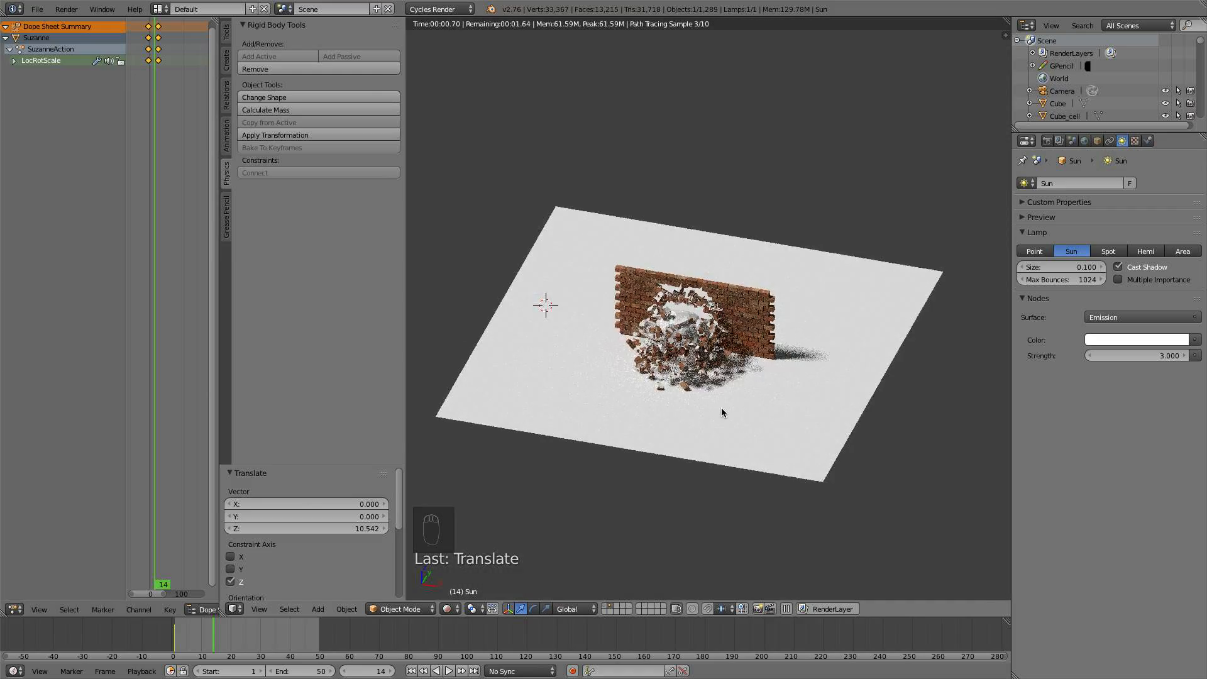
scroll(722, 407, "up", 5)
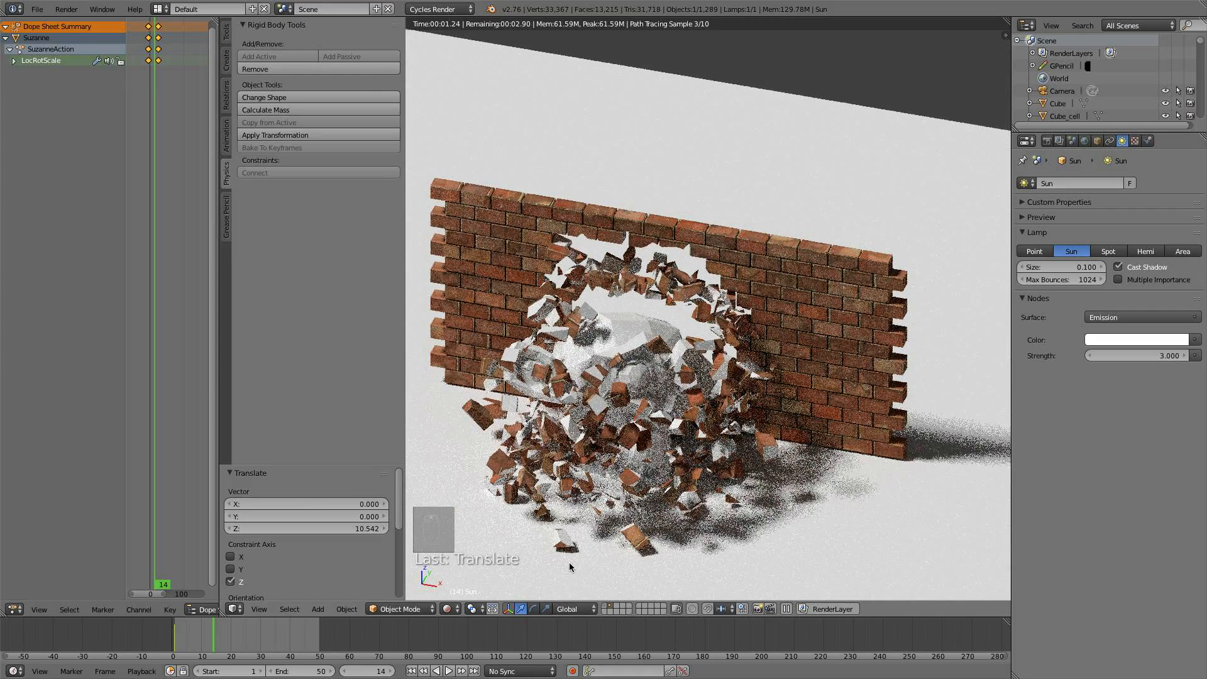
left_click(445, 609)
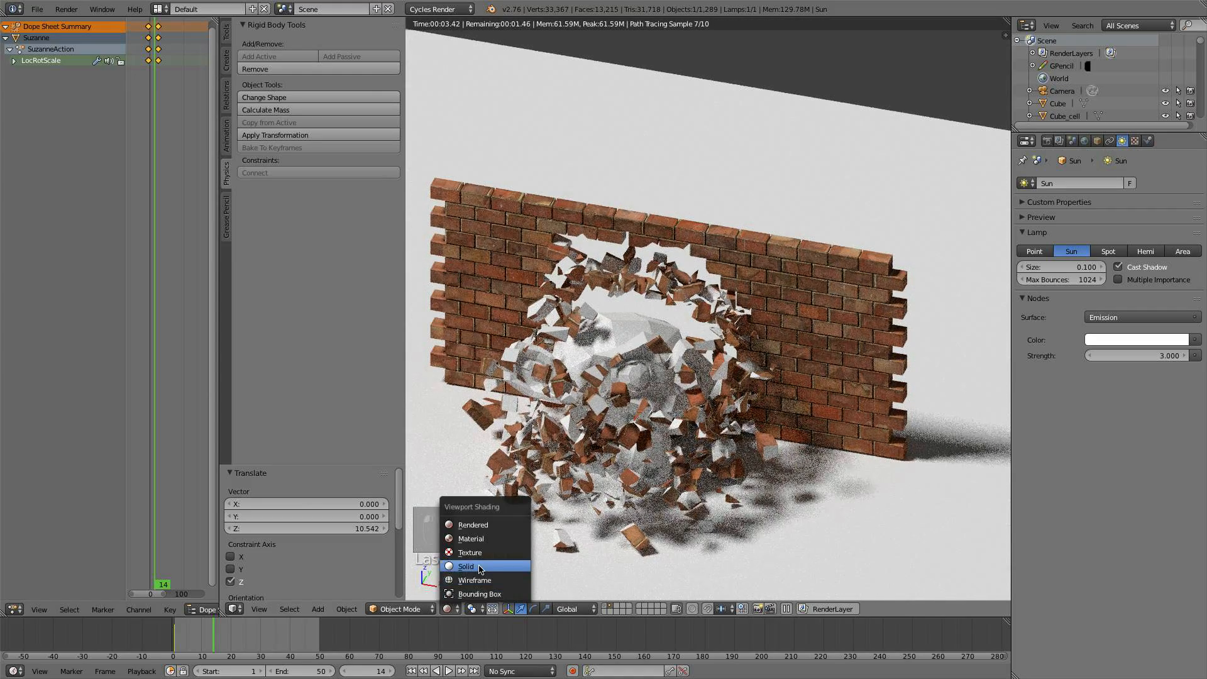
left_click(468, 556)
Select a flying brick fragment and make its Inside material slot active
middle_click_drag(760, 434, 690, 417)
scroll(690, 416, "up", 3)
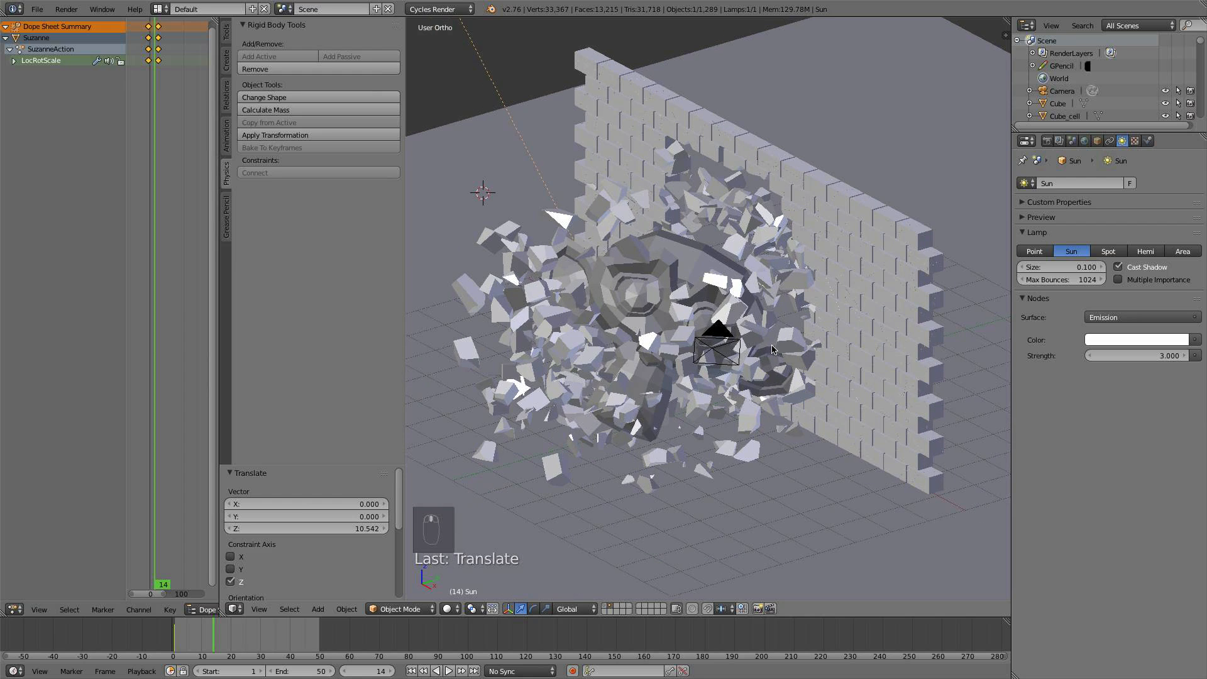
right_click(514, 323)
right_click(554, 310)
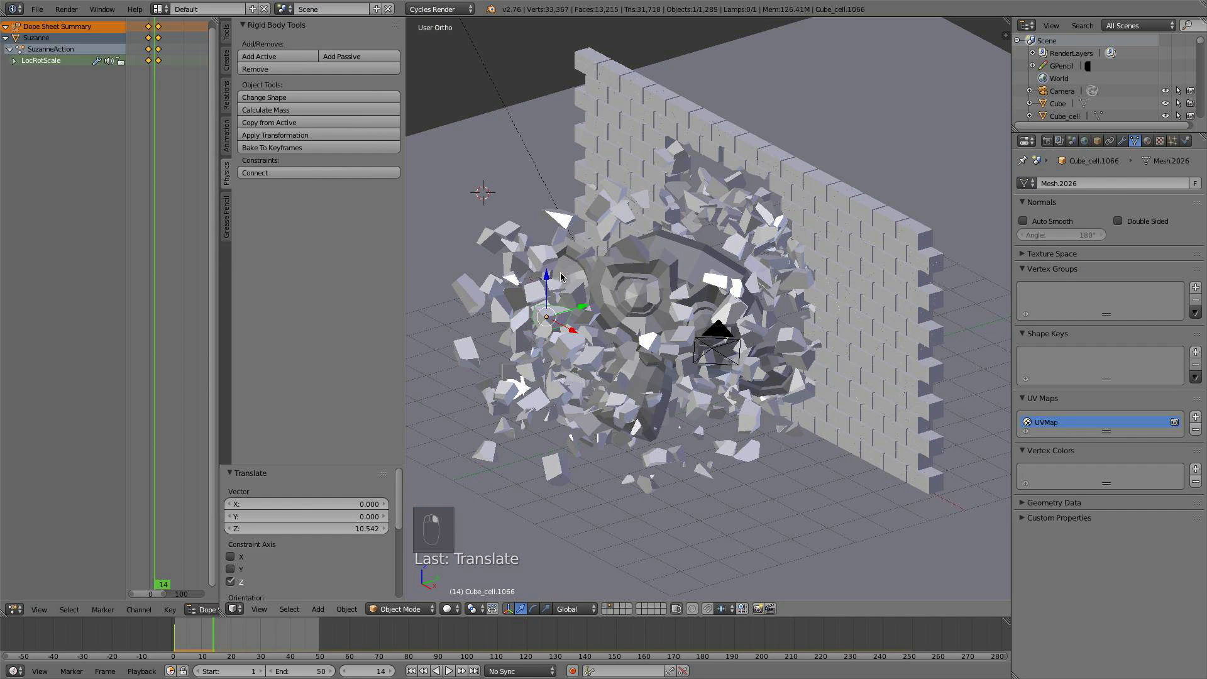
scroll(682, 294, "up", 2)
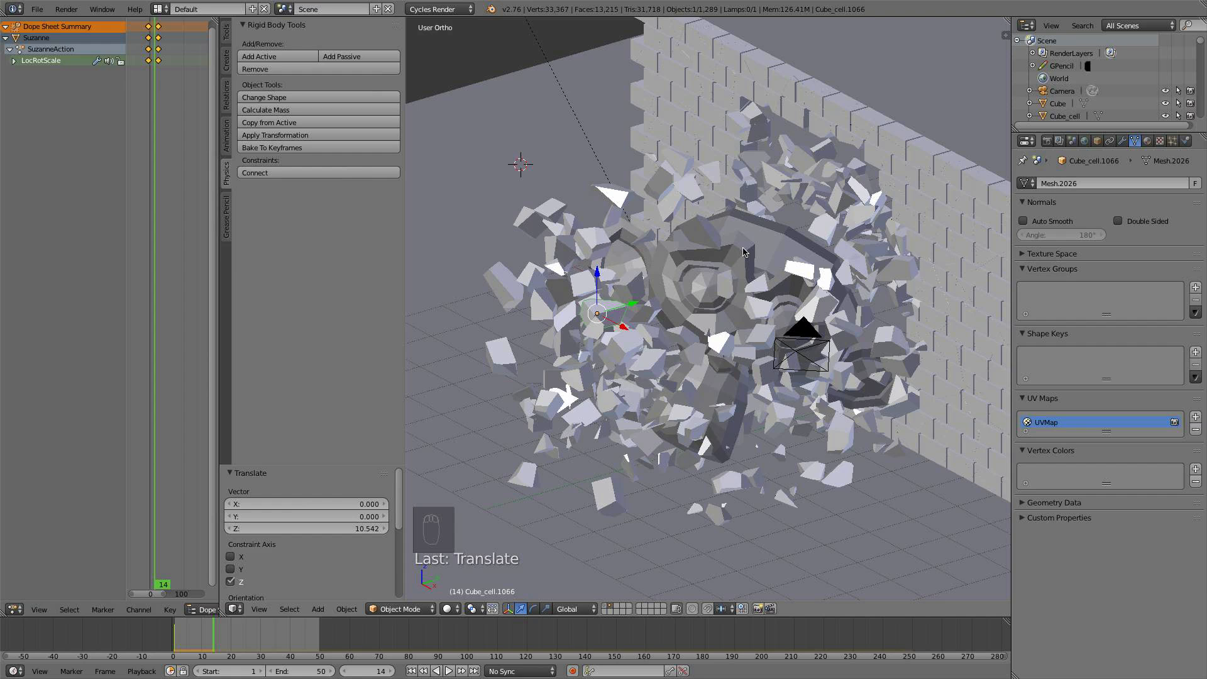
scroll(743, 251, "down", 1)
left_click(1149, 142)
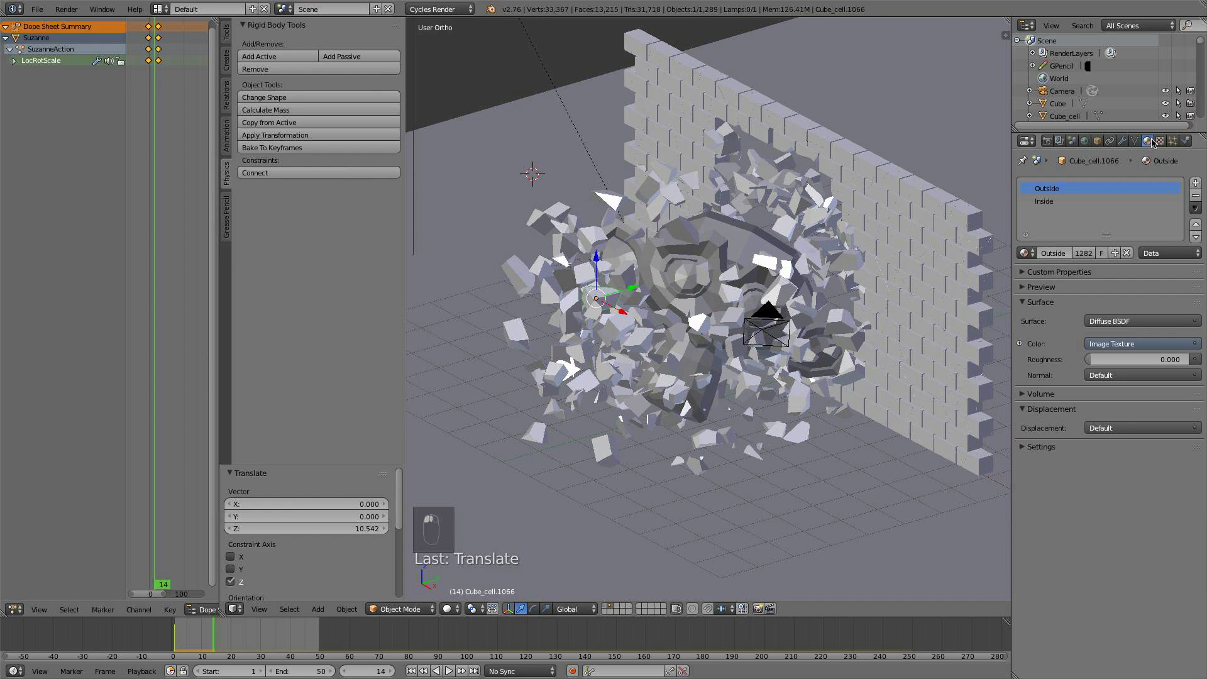
left_click(1066, 200)
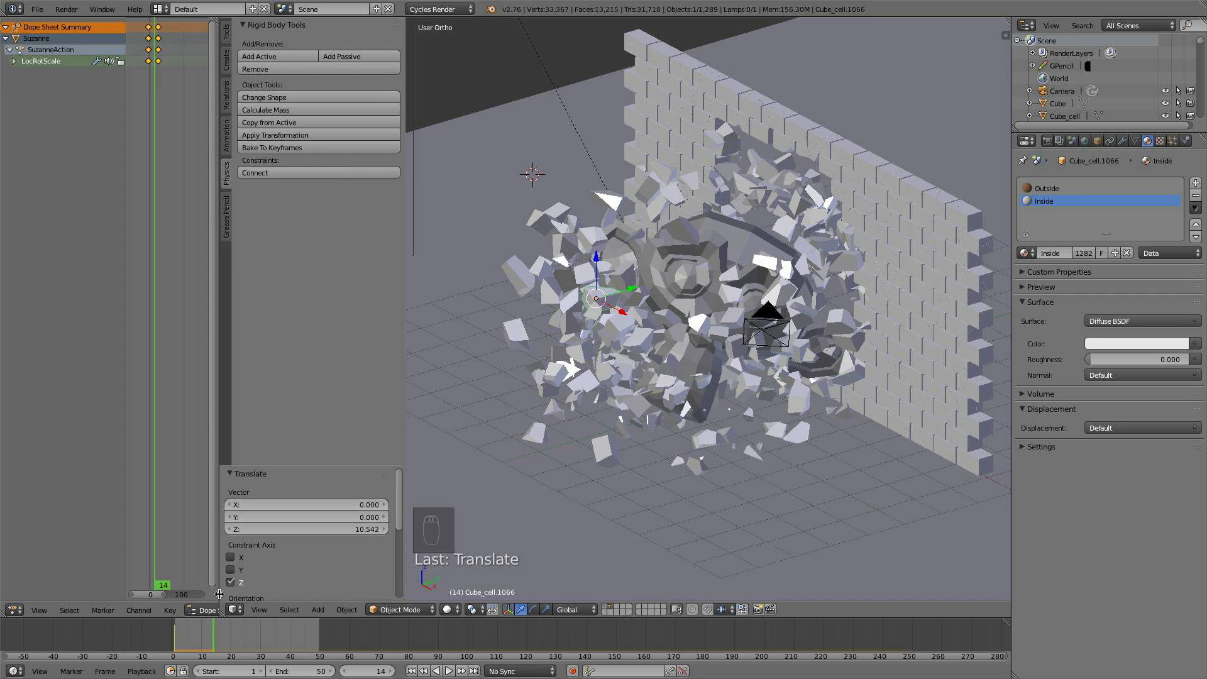
Widen the Dope Sheet area and change it to a Node Editor showing the Inside material
left_click_drag(221, 594, 314, 541)
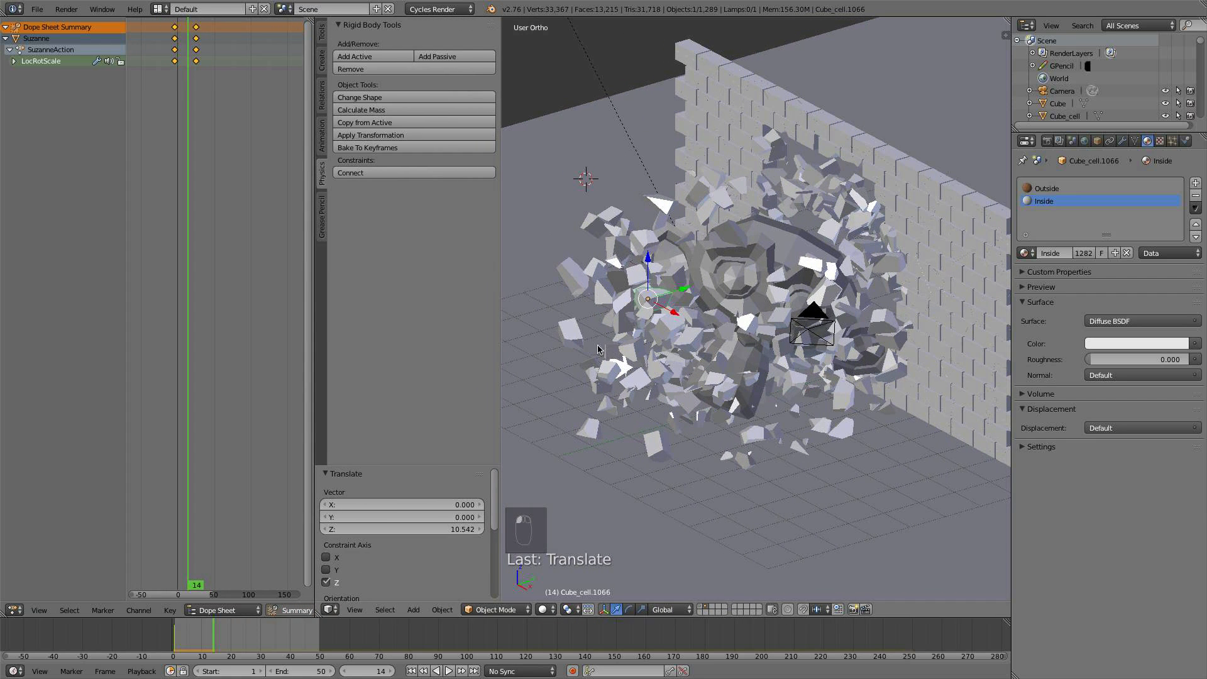
left_click(12, 610)
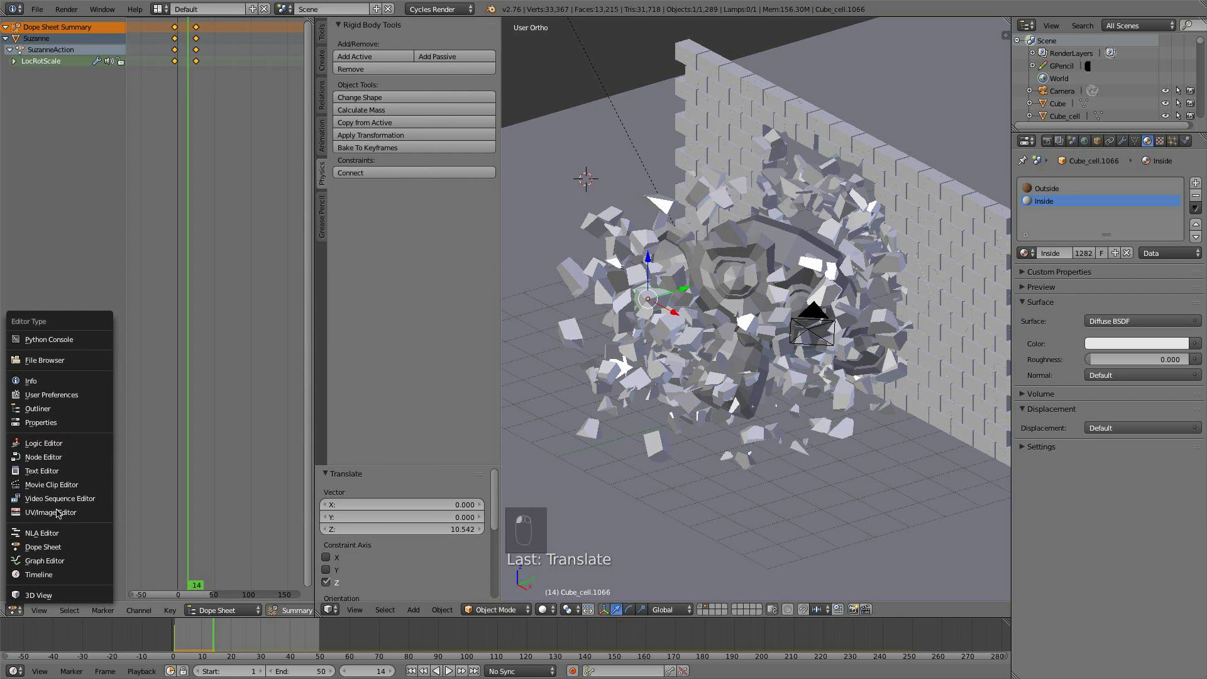
left_click(70, 463)
scroll(144, 348, "up", 3)
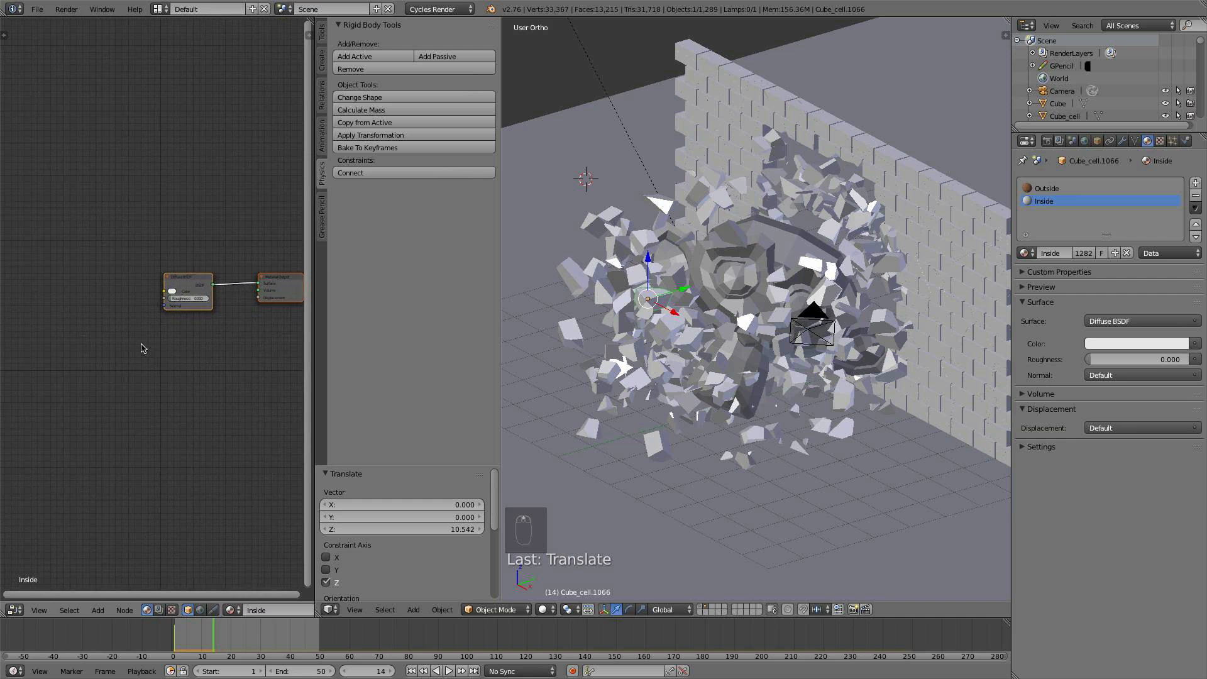
Add an Image Texture node using ConcreteBare0348_2_S.jpg and connect its colour output to the Diffuse BSDF's colour input
key("shift+a")
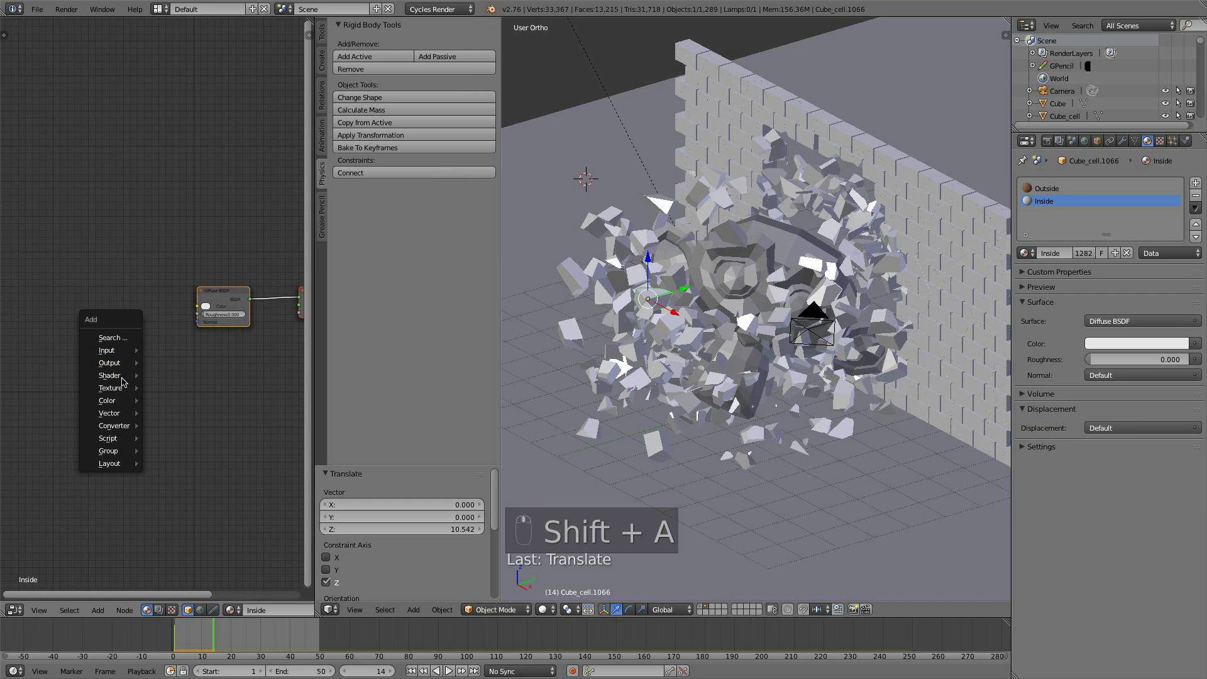
mouse_move(122, 389)
left_click(179, 388)
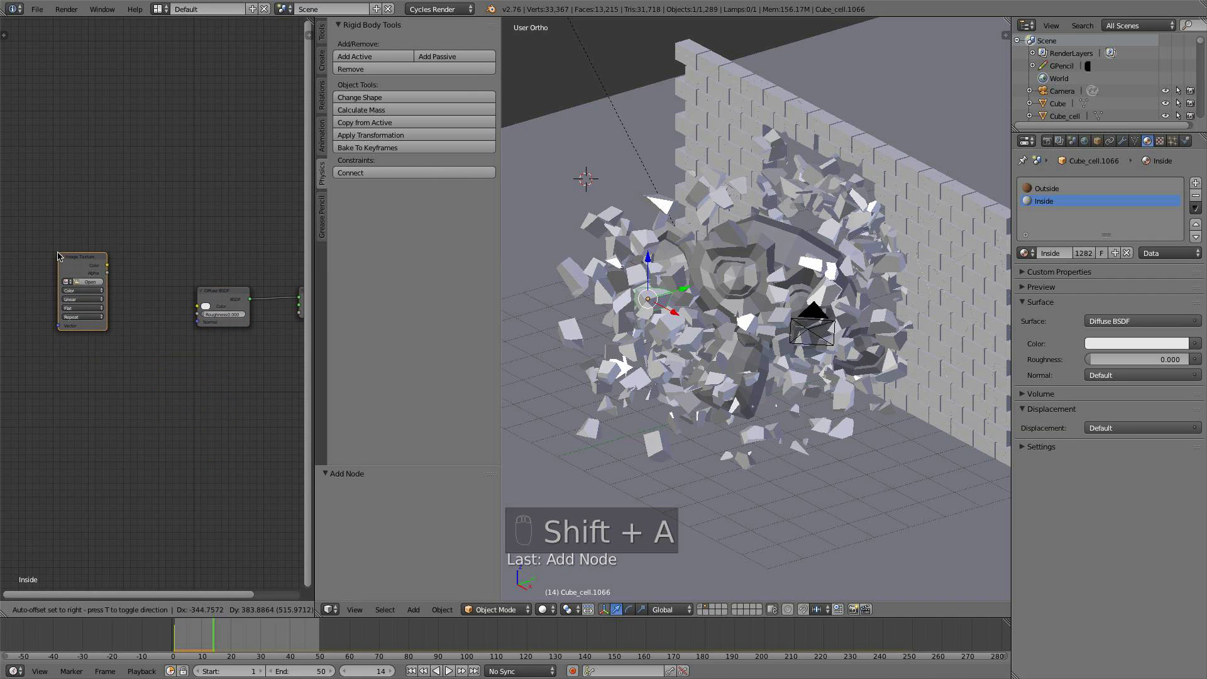
left_click(57, 253)
left_click(97, 283)
left_click(97, 284)
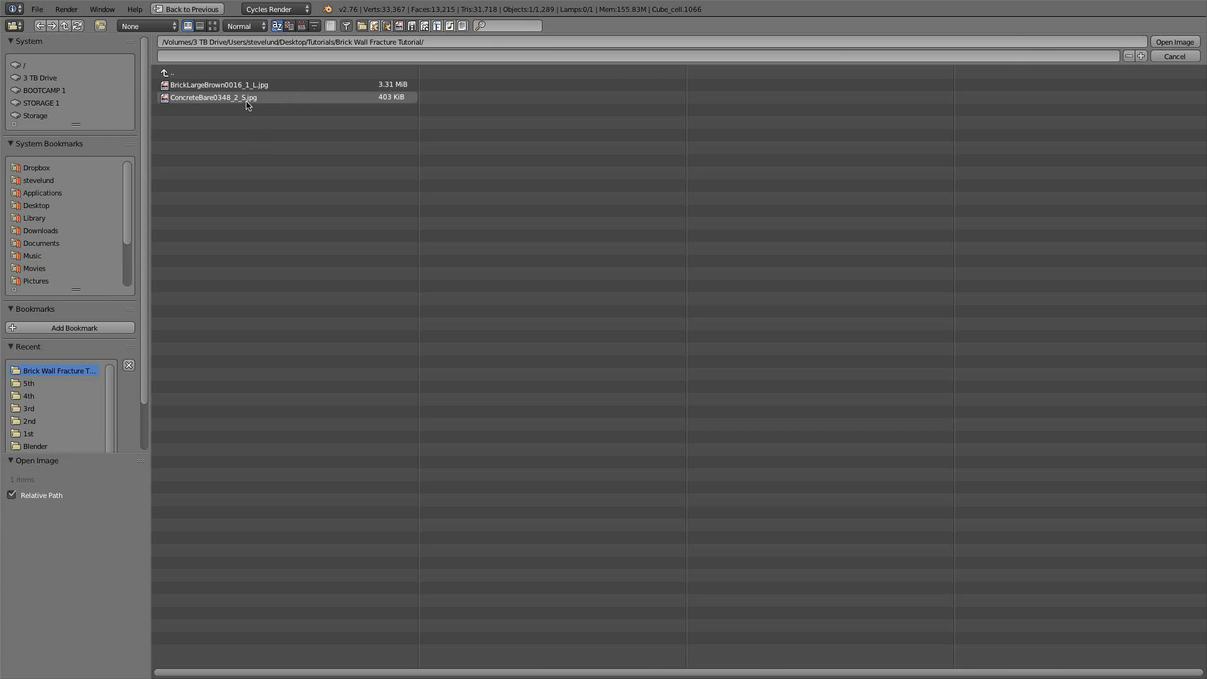
double_click(201, 99)
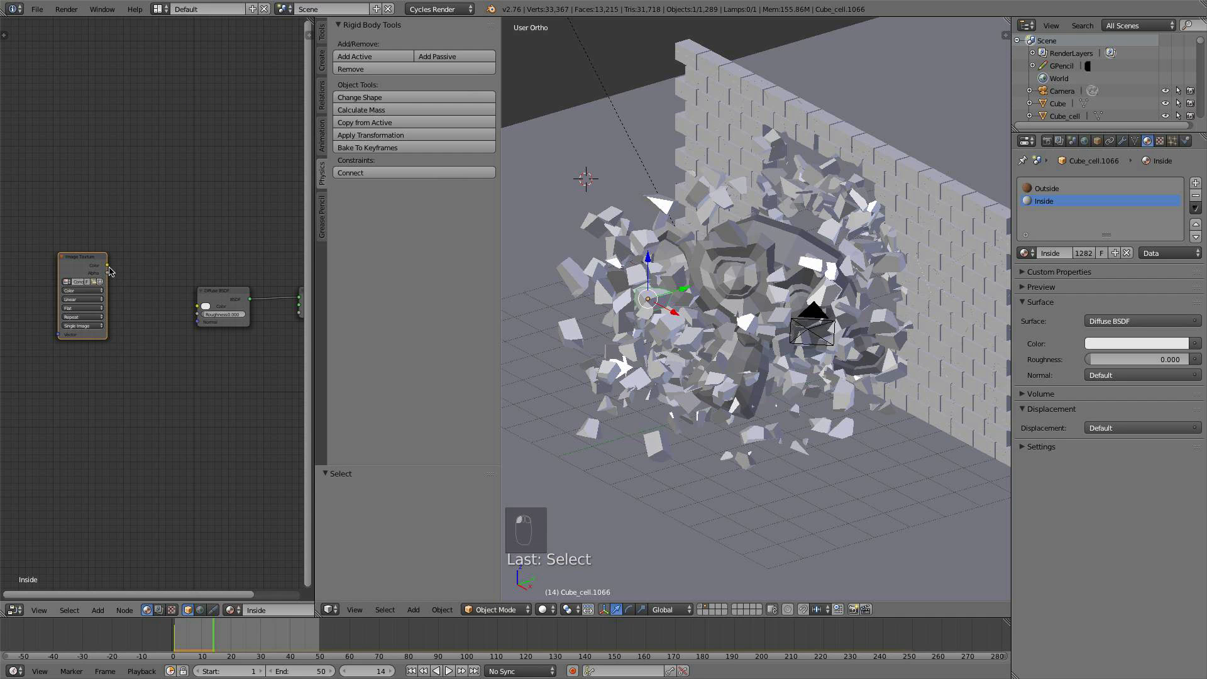
left_click_drag(110, 271, 197, 306)
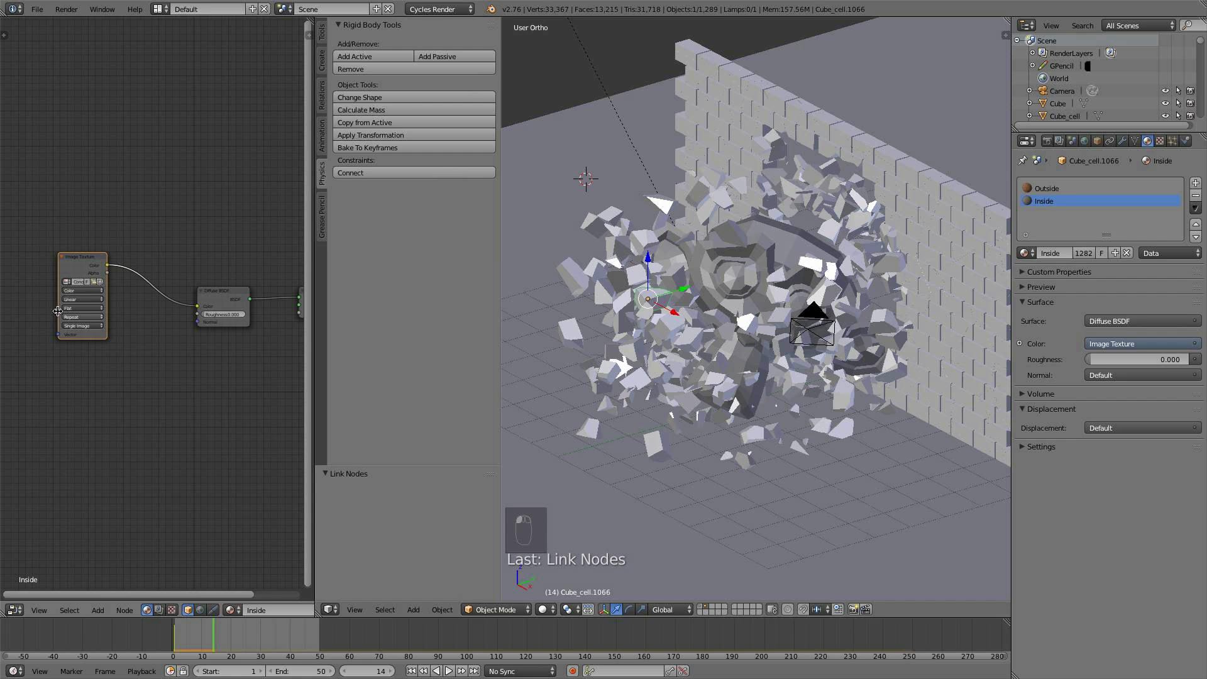
Make room before the Image Texture node and start adding another node to the Inside material
middle_click_drag(57, 311, 157, 365)
key("shift+a")
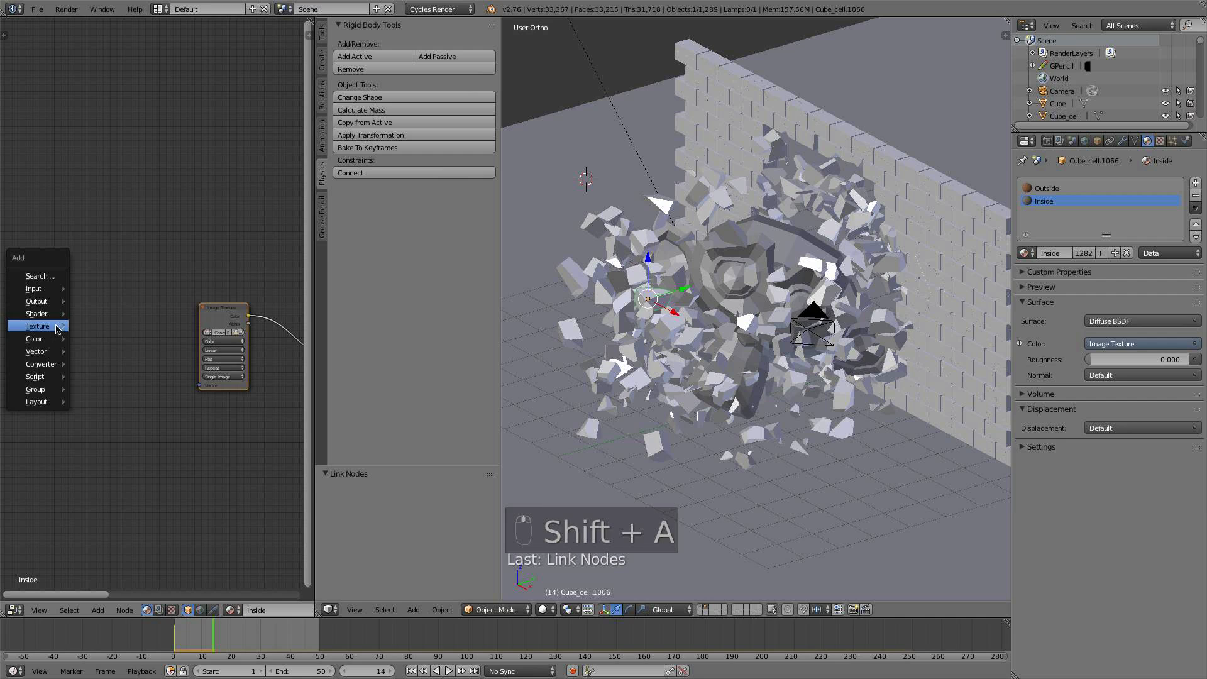
Add a Texture Coordinate node to the Inside material and link its Generated output to the Image Texture's Vector input
mouse_move(49, 291)
left_click(89, 289)
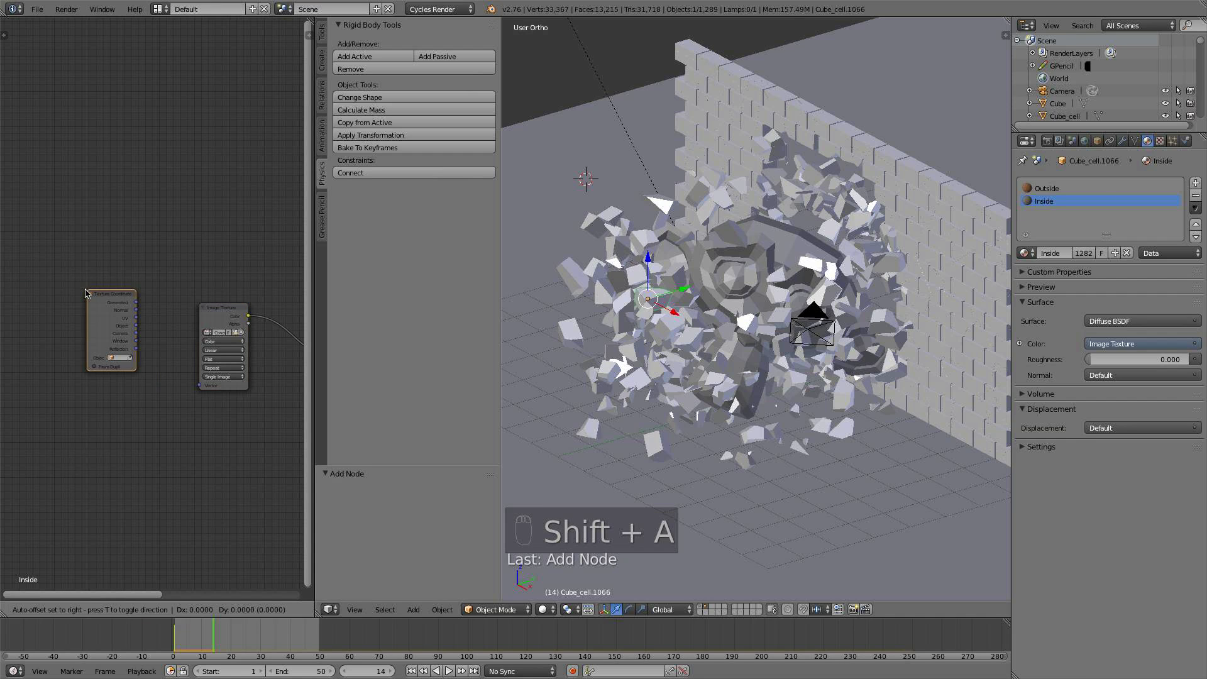
left_click(61, 310)
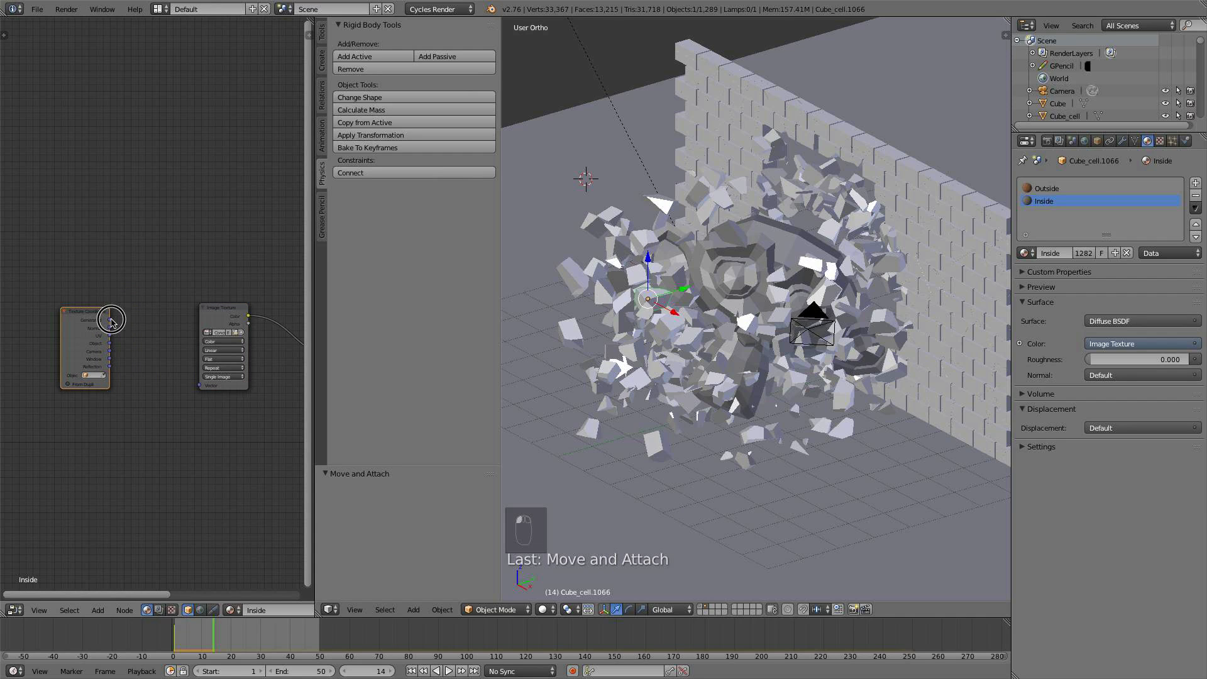
left_click_drag(111, 320, 199, 385)
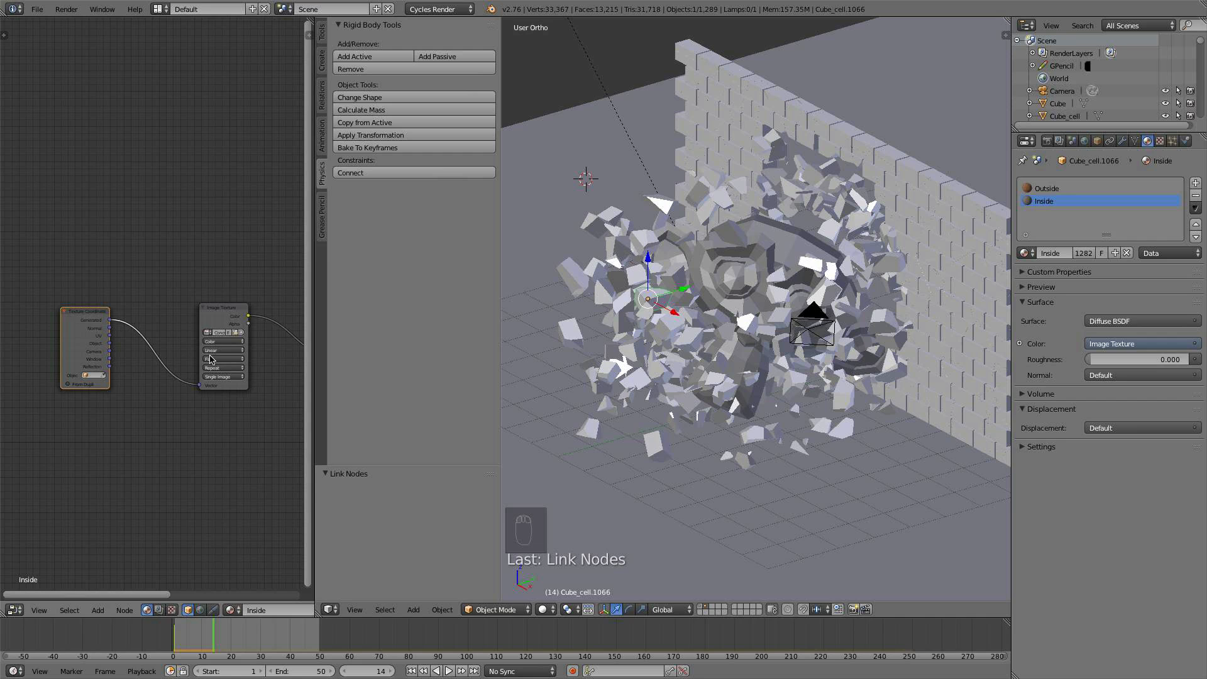
Preview the wall fragments' inner faces up close in Rendered shading, then return the viewport to Solid
scroll(670, 337, "up", 4)
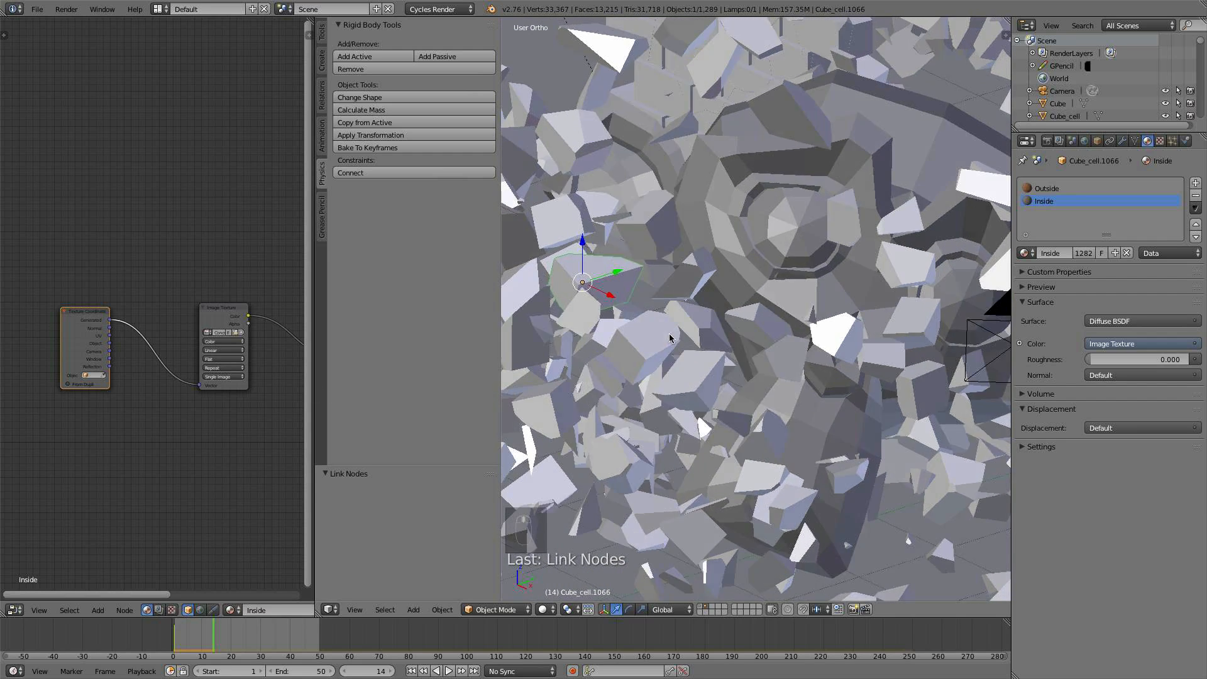
middle_click_drag(670, 338, 659, 326)
left_click(541, 610)
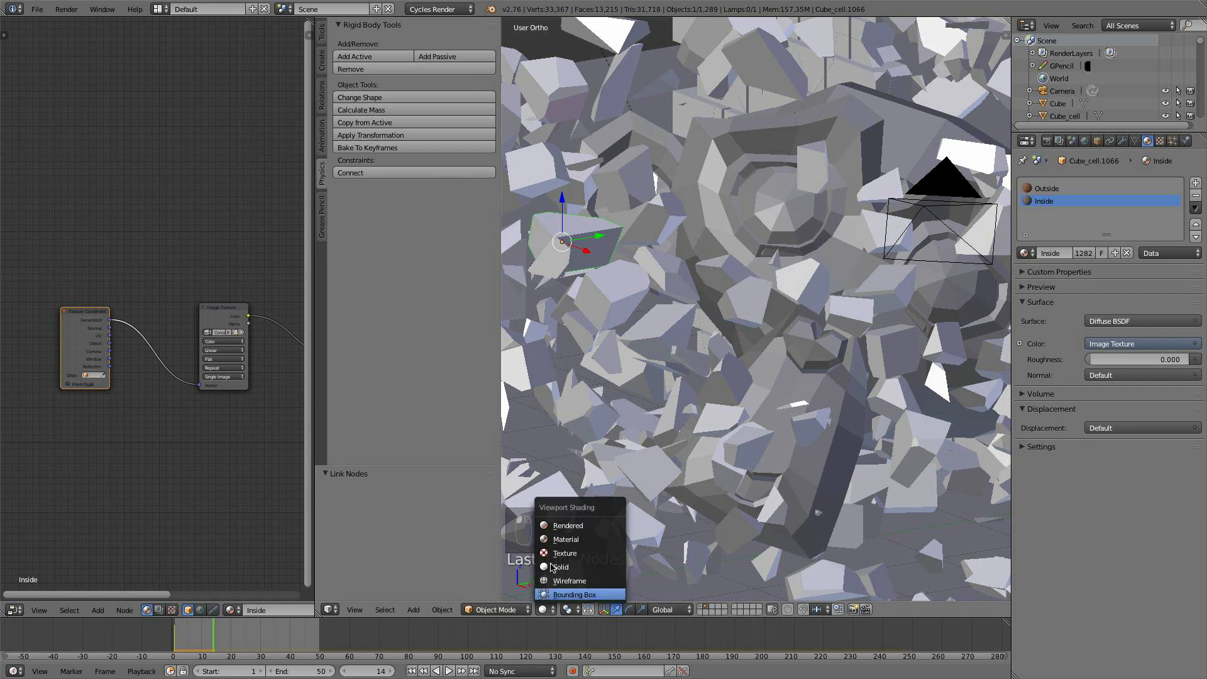
left_click(558, 525)
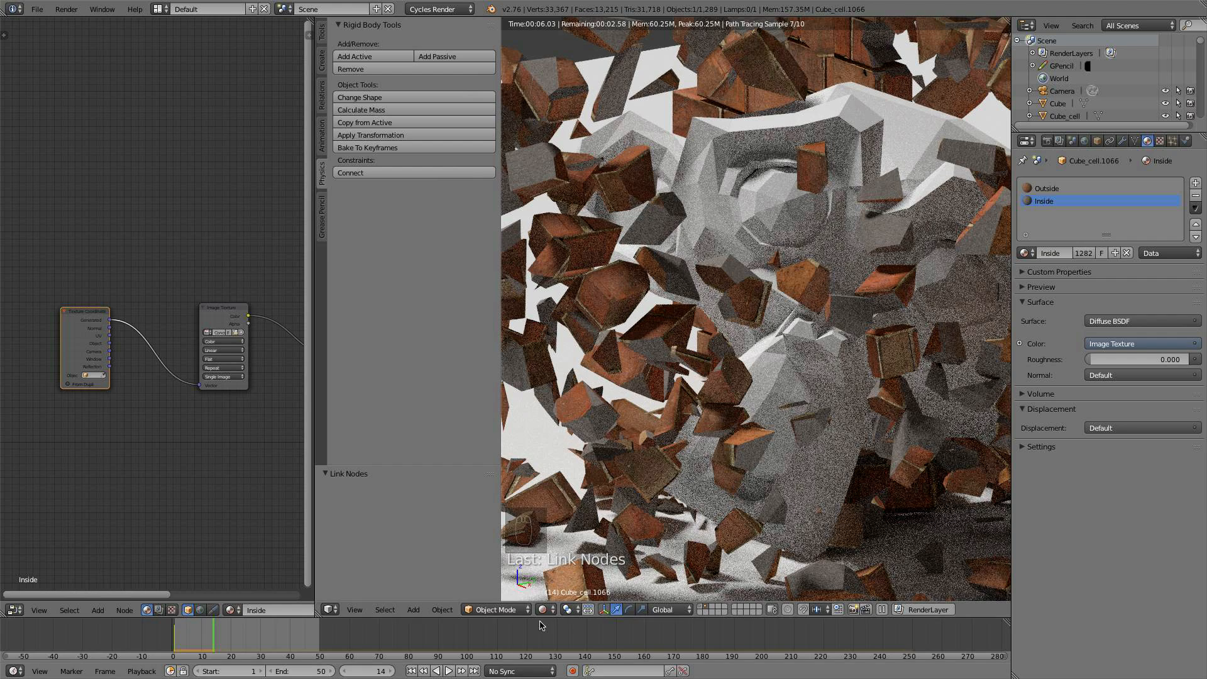
key("z")
left_click(566, 567)
Insert a Mapping node between Texture Coordinate and Image Texture, with scale 0.3 on X, Y and Z
left_click_drag(87, 341, 4, 333)
middle_click_drag(181, 352, 216, 352)
key("shift+a")
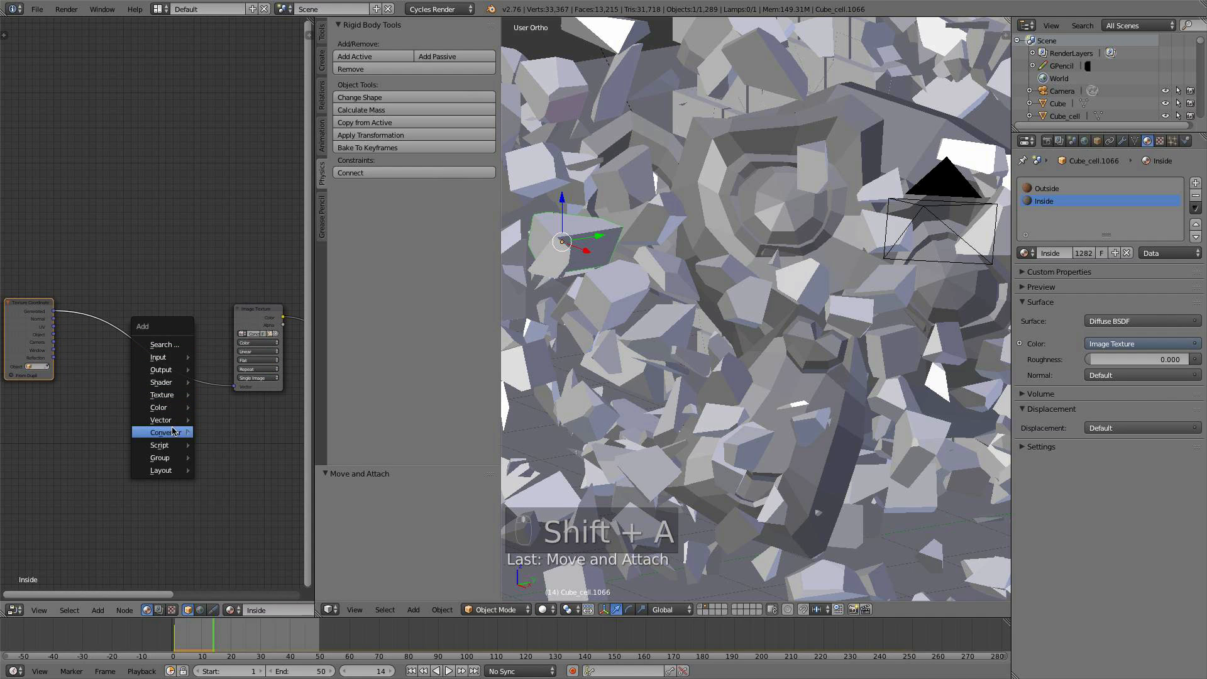
mouse_move(174, 431)
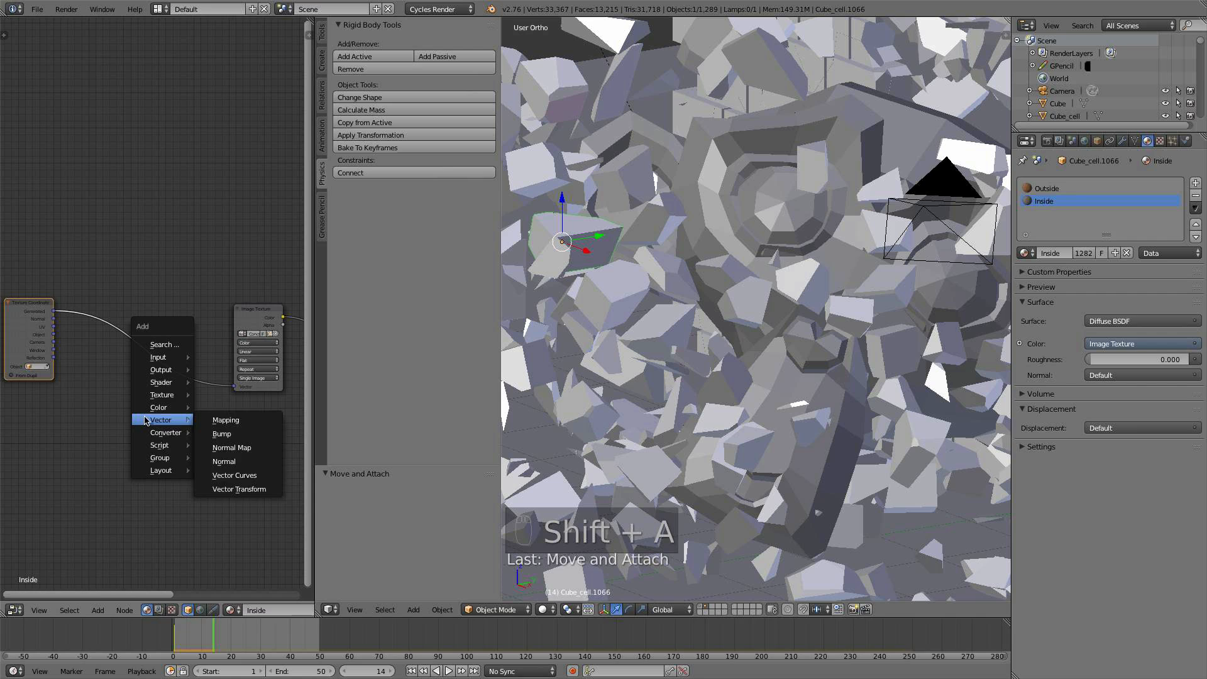
left_click(220, 420)
left_click(98, 342)
scroll(192, 406, "up", 2)
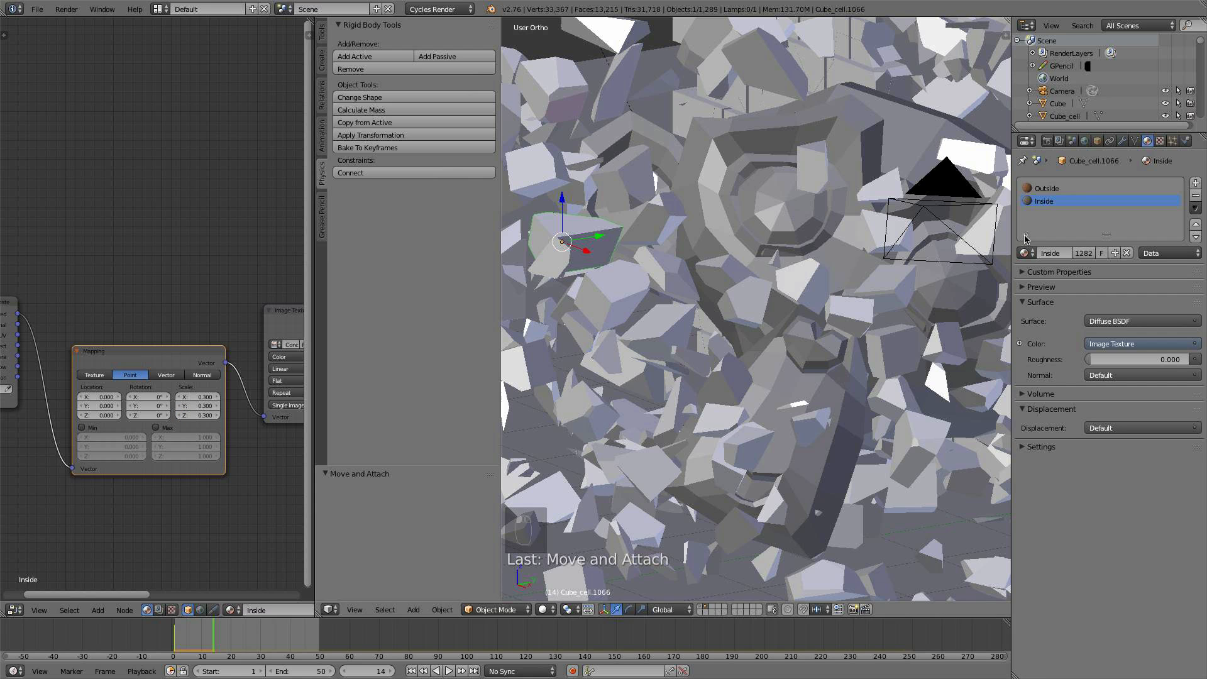
Check the rescaled inside texture on the fragments in Rendered shading, then switch back to Solid
left_click(555, 608)
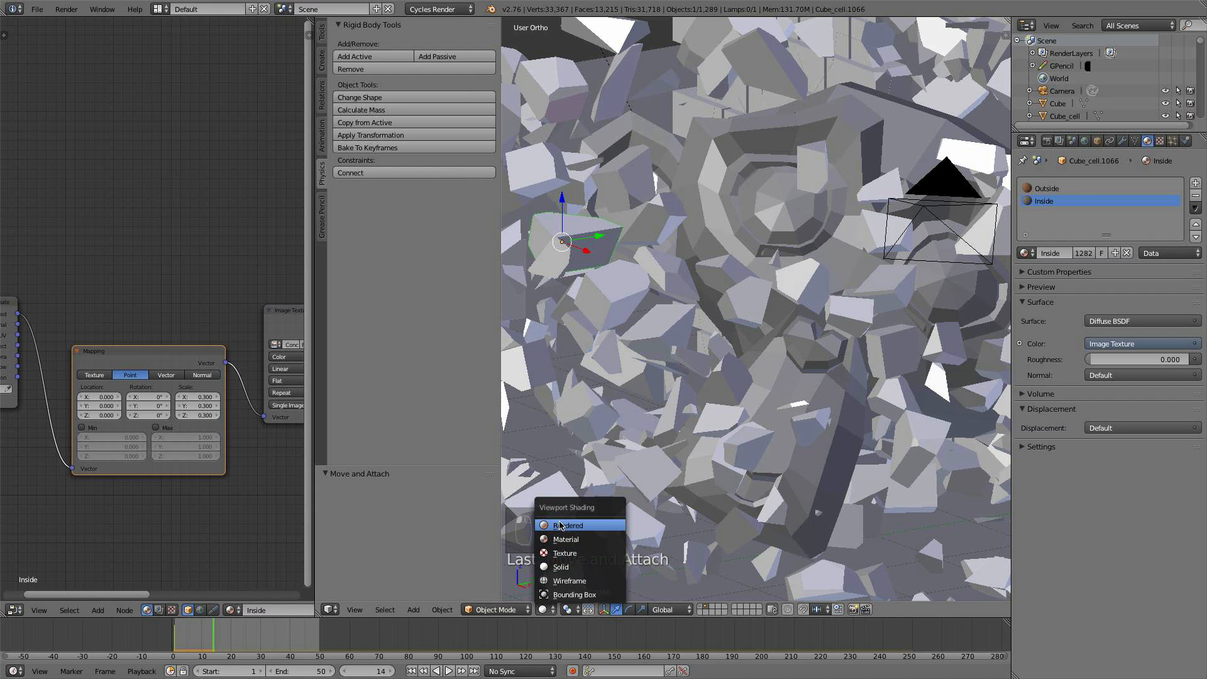
left_click(562, 524)
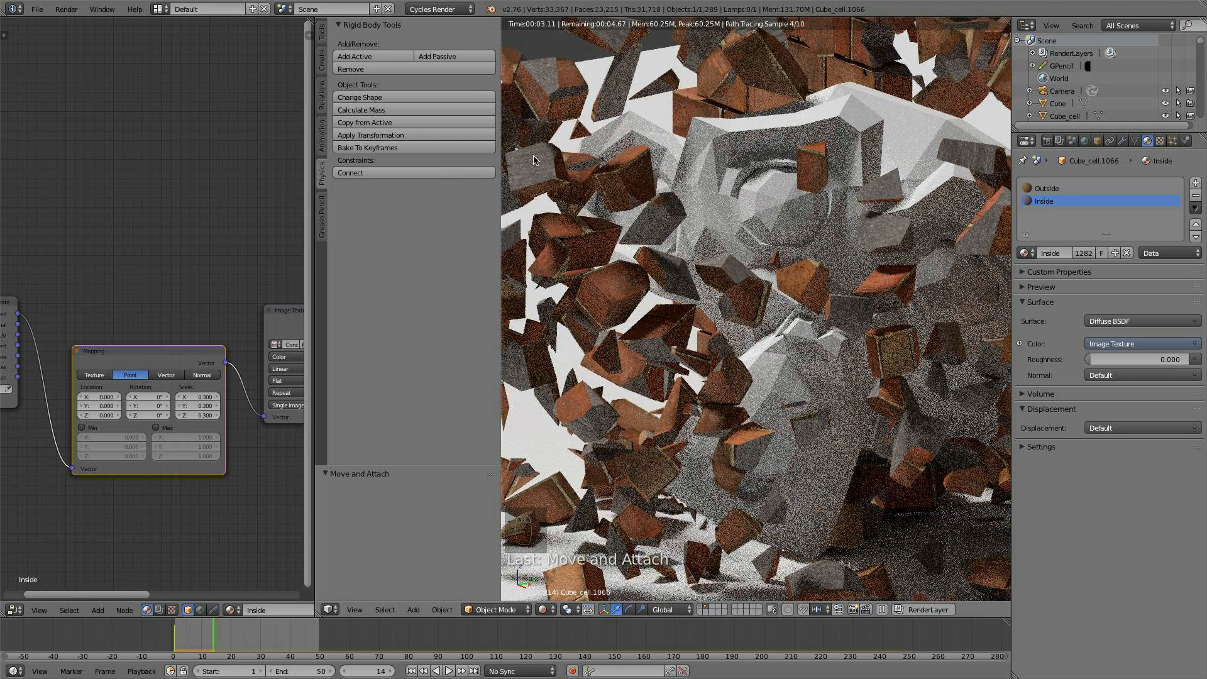
left_click(542, 609)
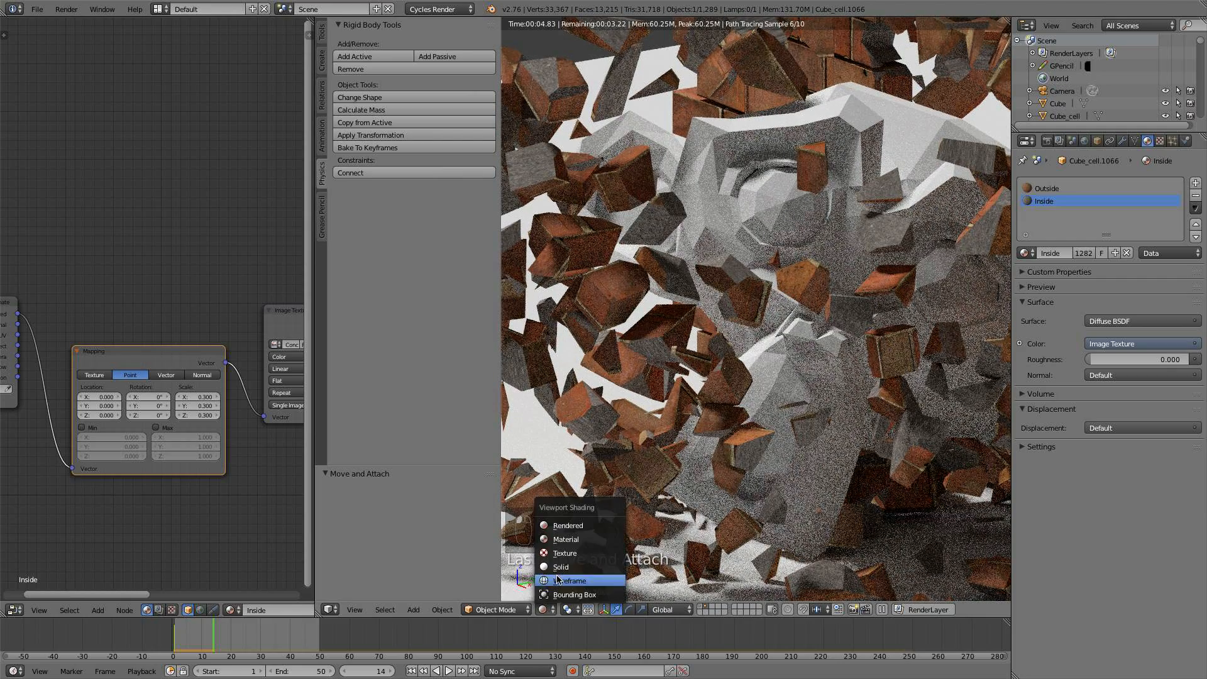
left_click(559, 567)
Insert a Hue/Saturation node between Mapping and Image Texture, with hue 0.6, saturation 0.8 and value 0.6
middle_click_drag(288, 326, 139, 314)
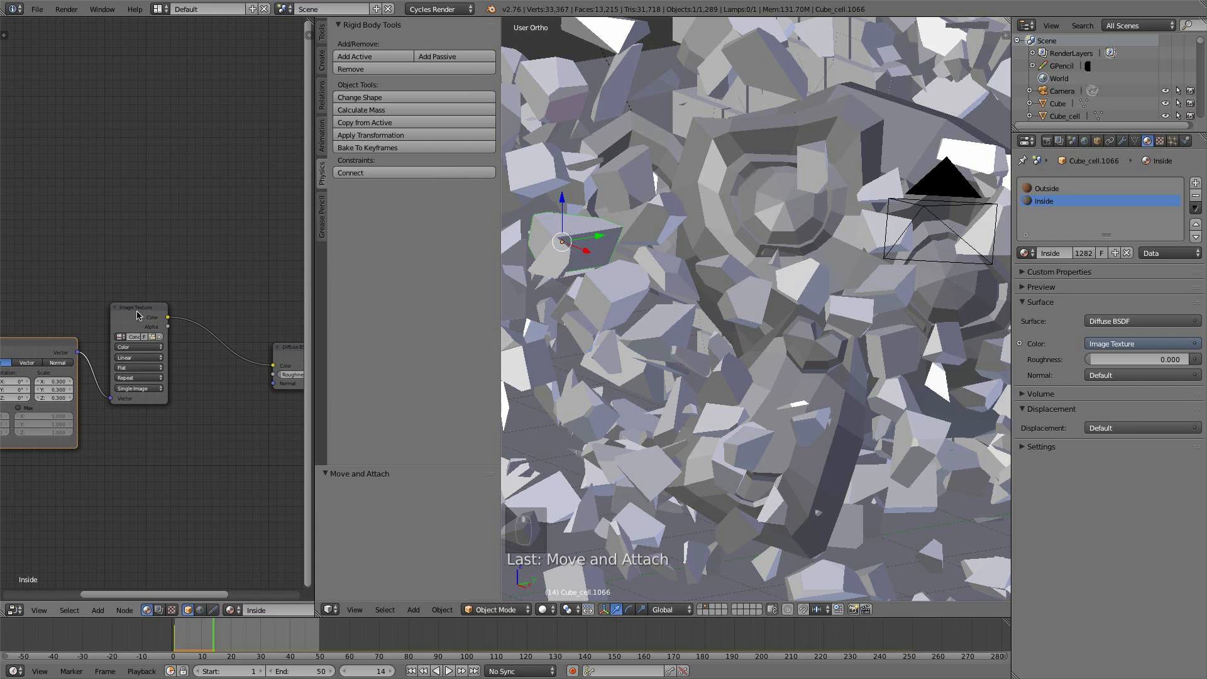
left_click_drag(140, 314, 208, 327)
key("shift+a")
mouse_move(173, 316)
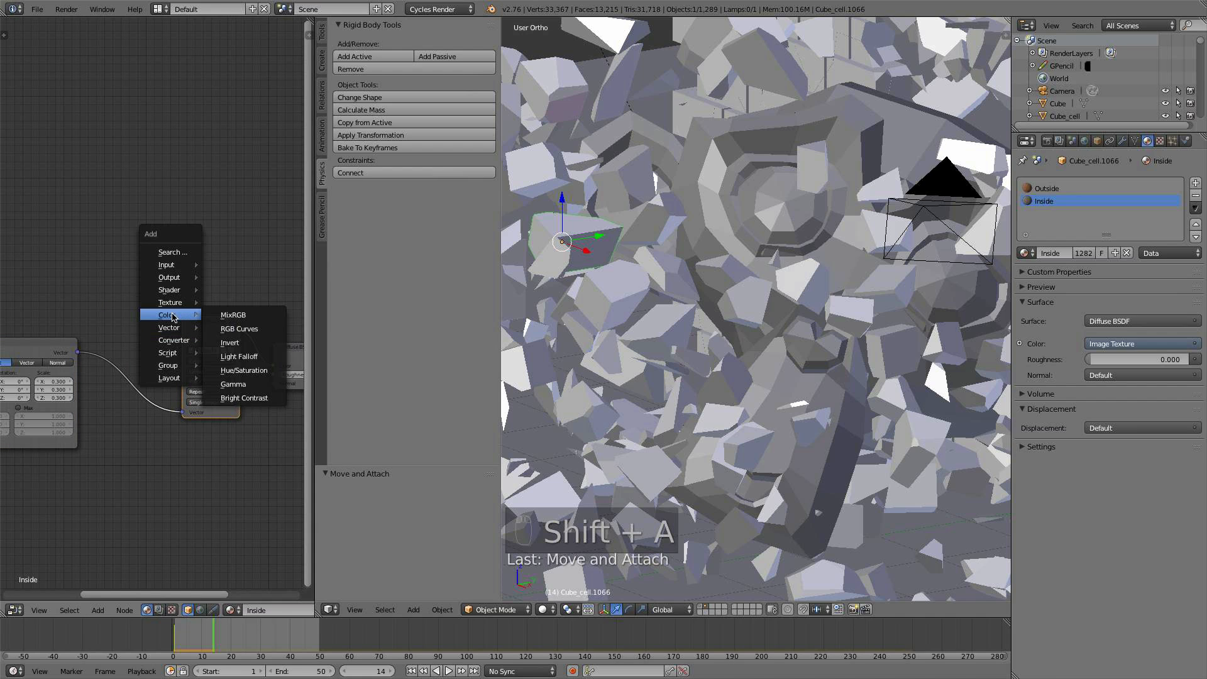
left_click(244, 370)
left_click(122, 385)
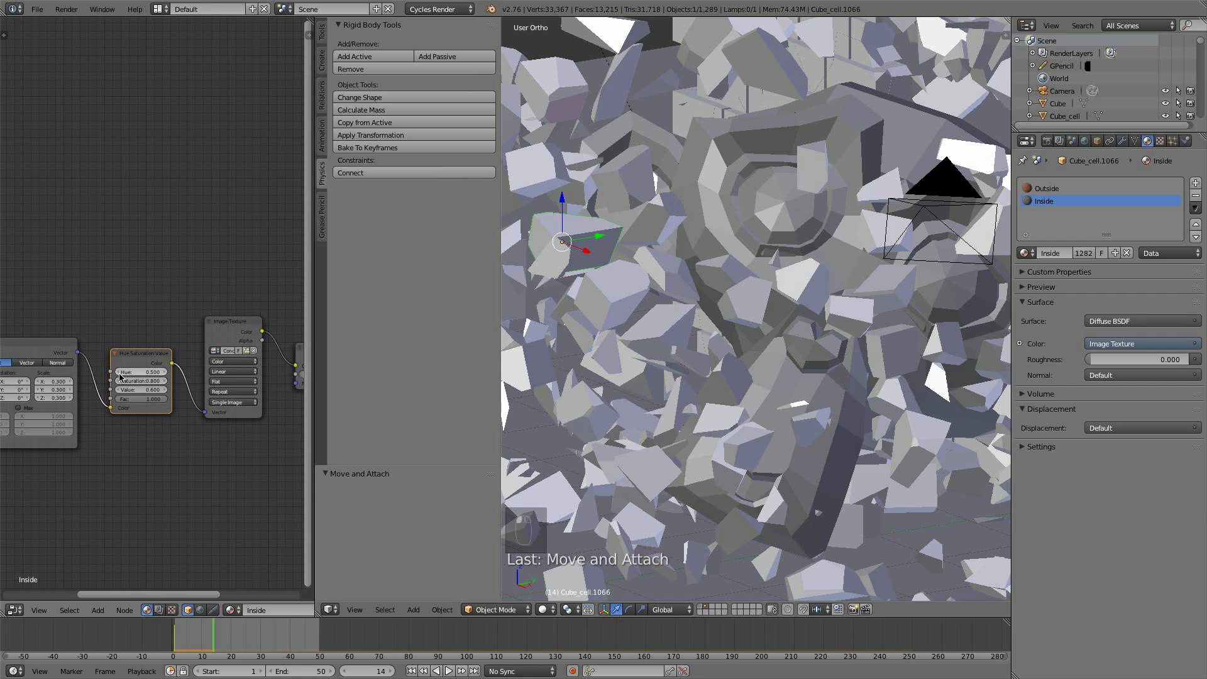
left_click(165, 372)
Check the effect of the Hue/Saturation node in Rendered shading, then leave the rendered preview
left_click(564, 610)
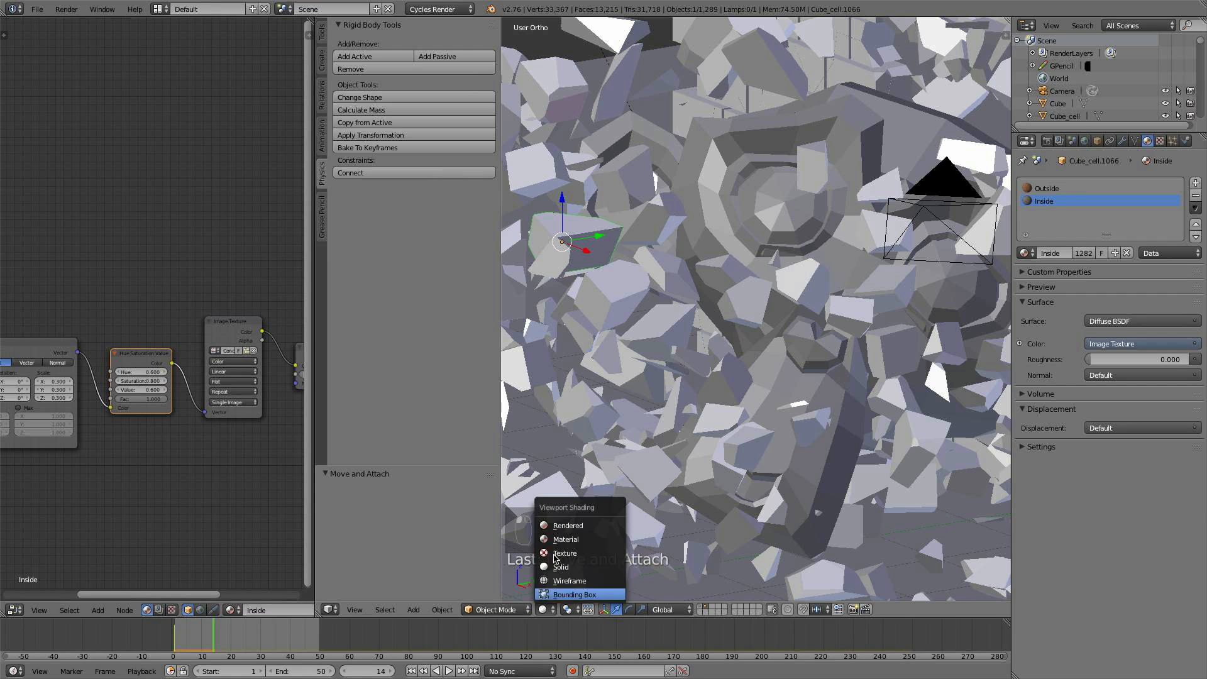
left_click(563, 522)
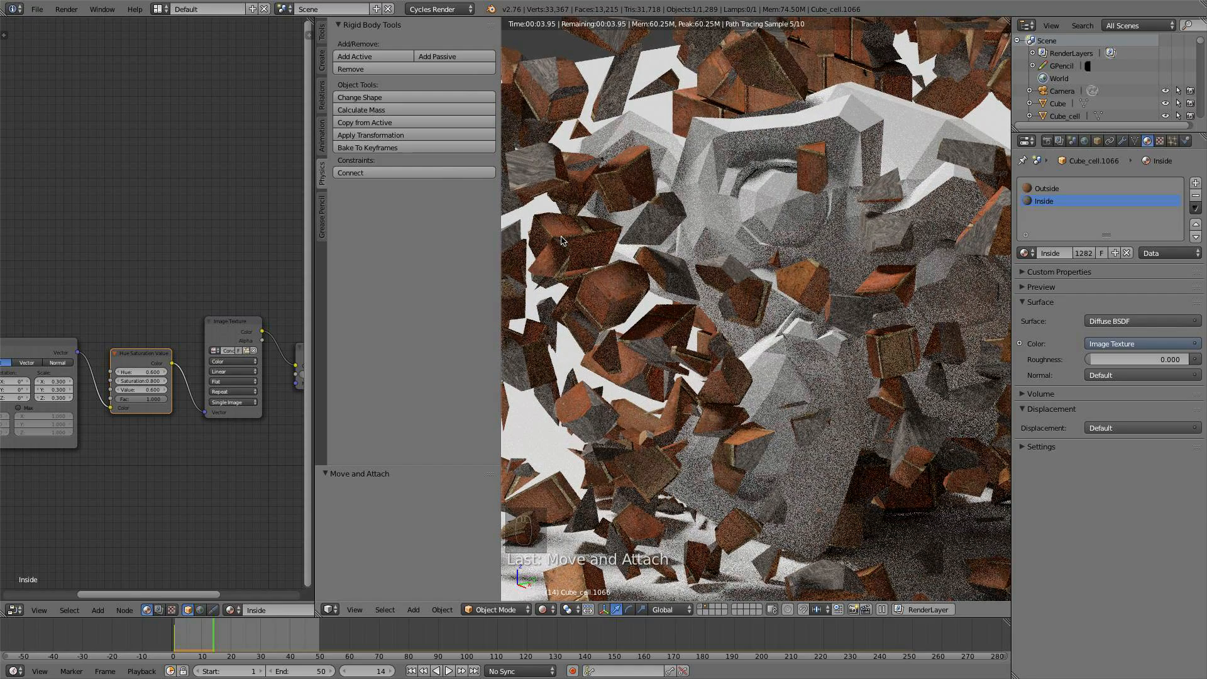
left_click(542, 609)
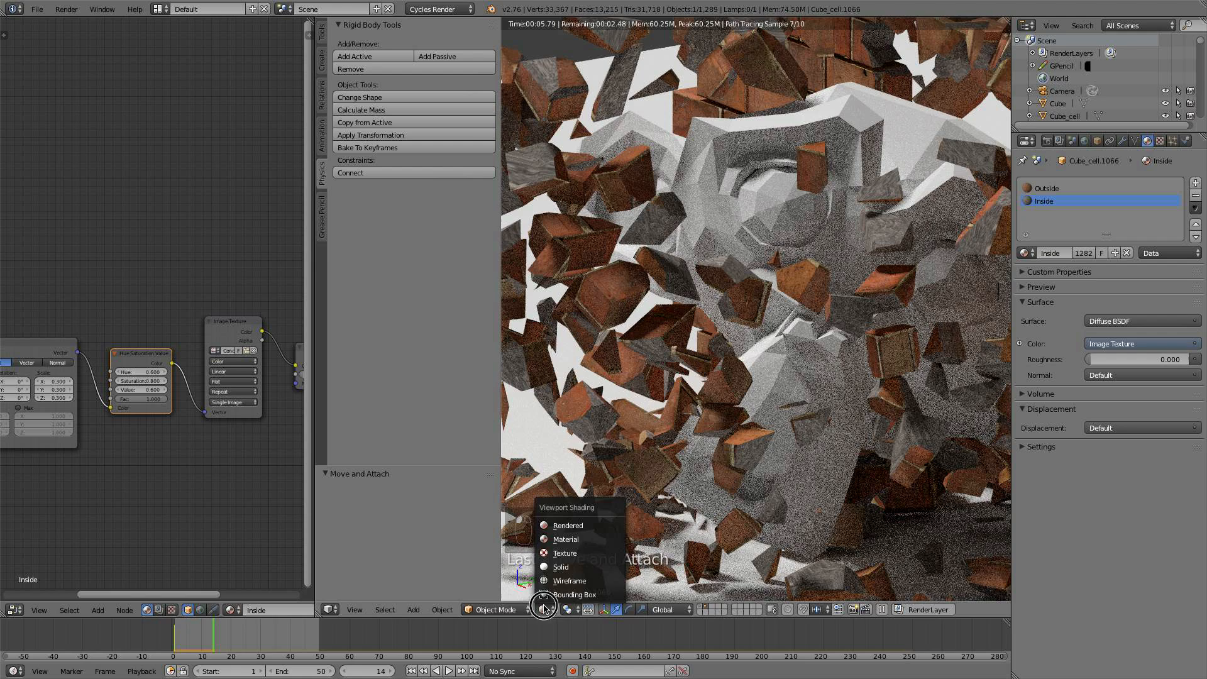
left_click(559, 575)
Rewire the Hue/Saturation node between Image Texture and Diffuse BSDF, and preview the whole wall in Rendered shading
left_click_drag(112, 408, 204, 412)
left_click_drag(230, 323, 129, 311)
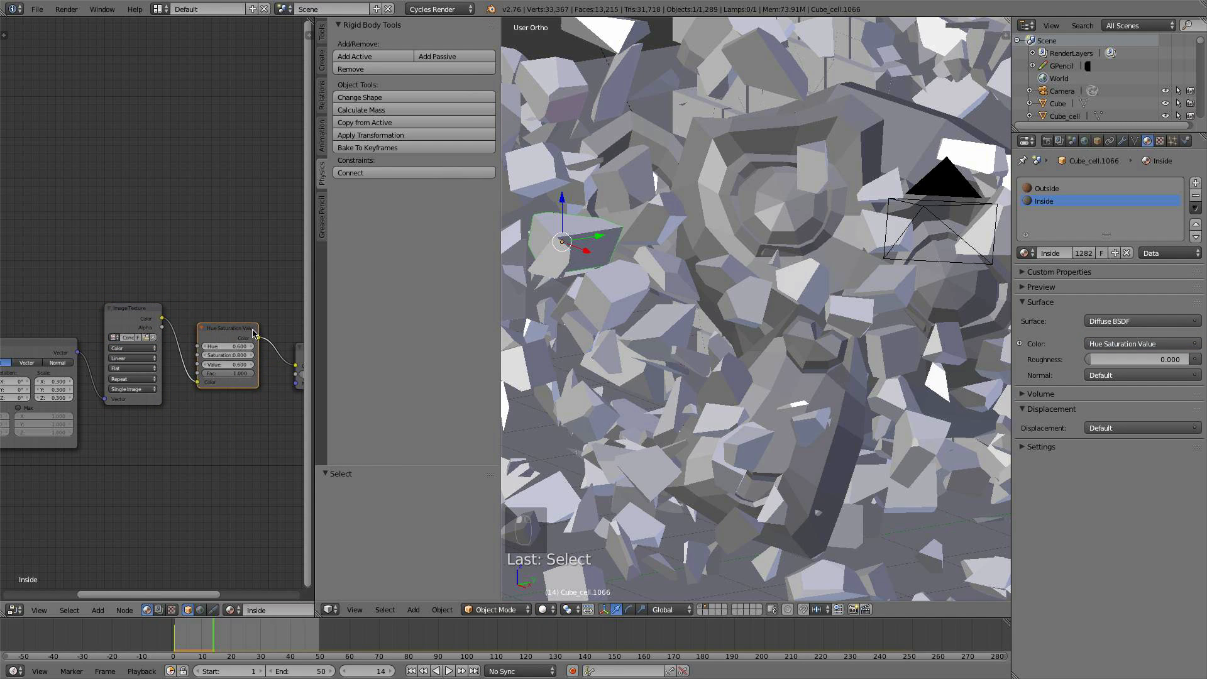
left_click(542, 609)
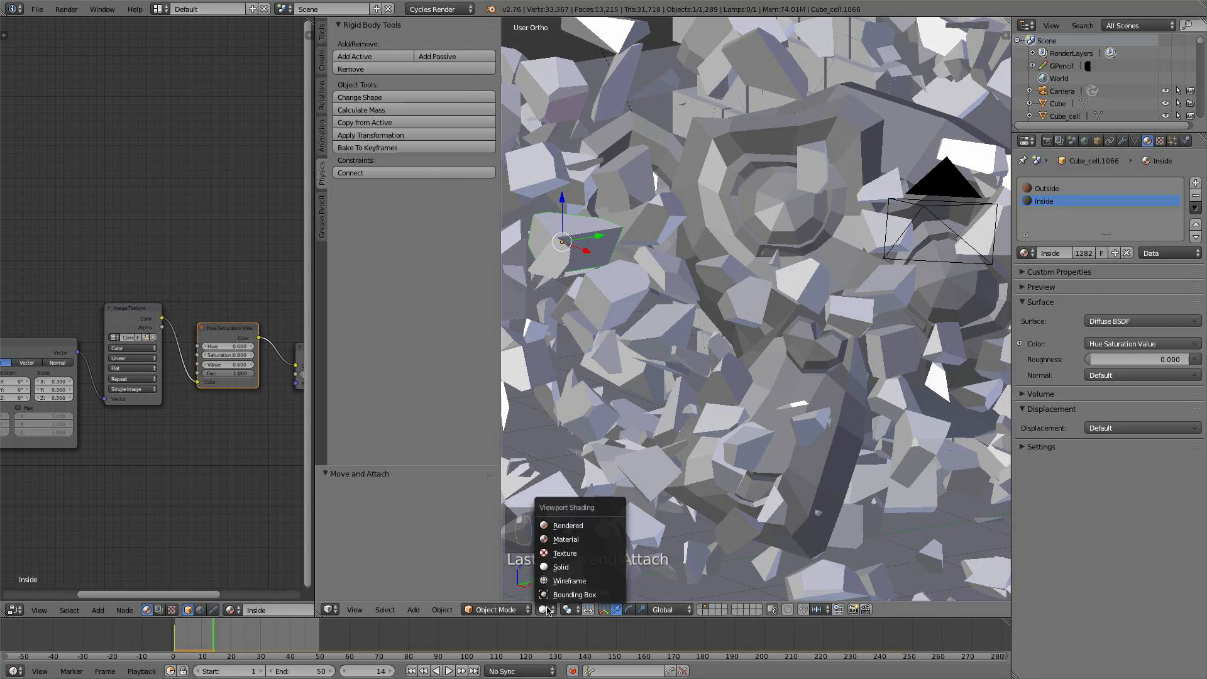
left_click(578, 526)
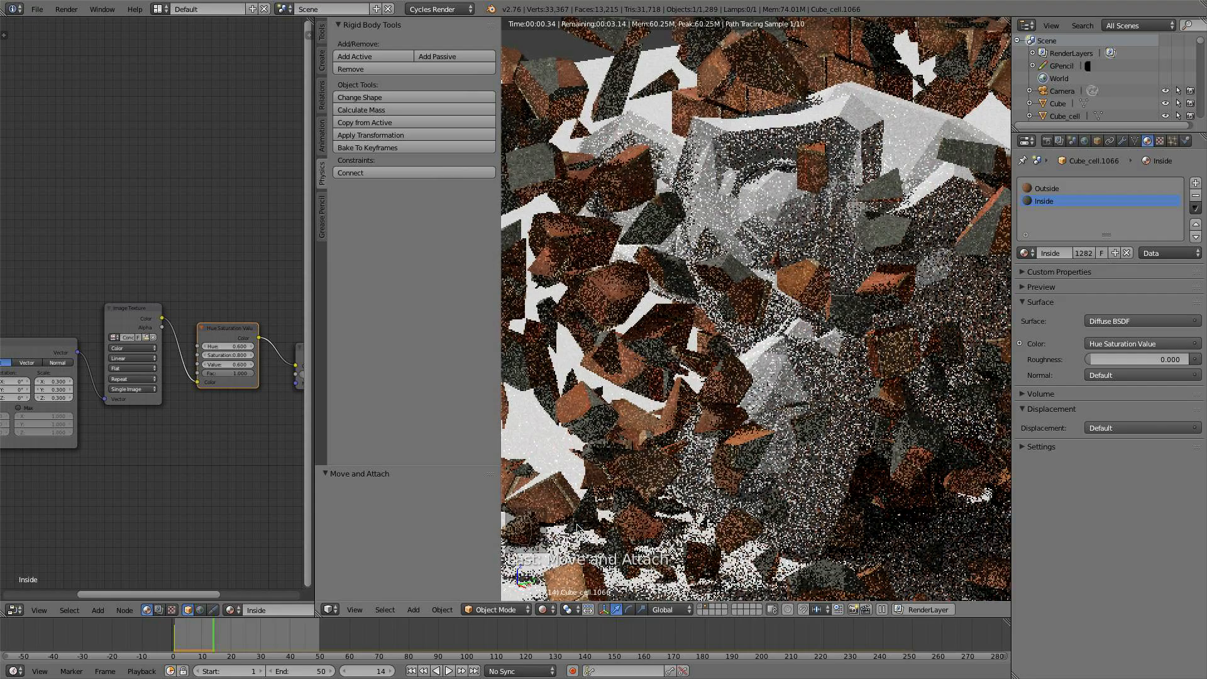
scroll(583, 517, "down", 5)
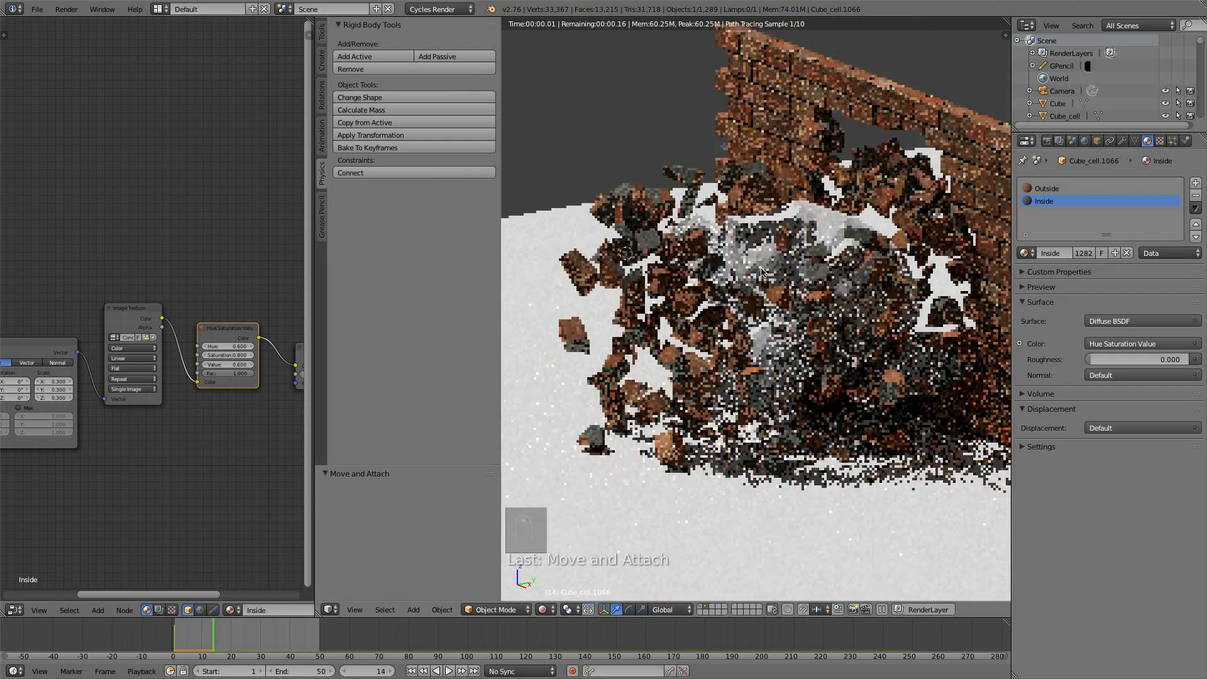
Set the Hue/Saturation node's Value to 0.8 and return the viewport to Solid shading
left_click(252, 364)
left_click(252, 365)
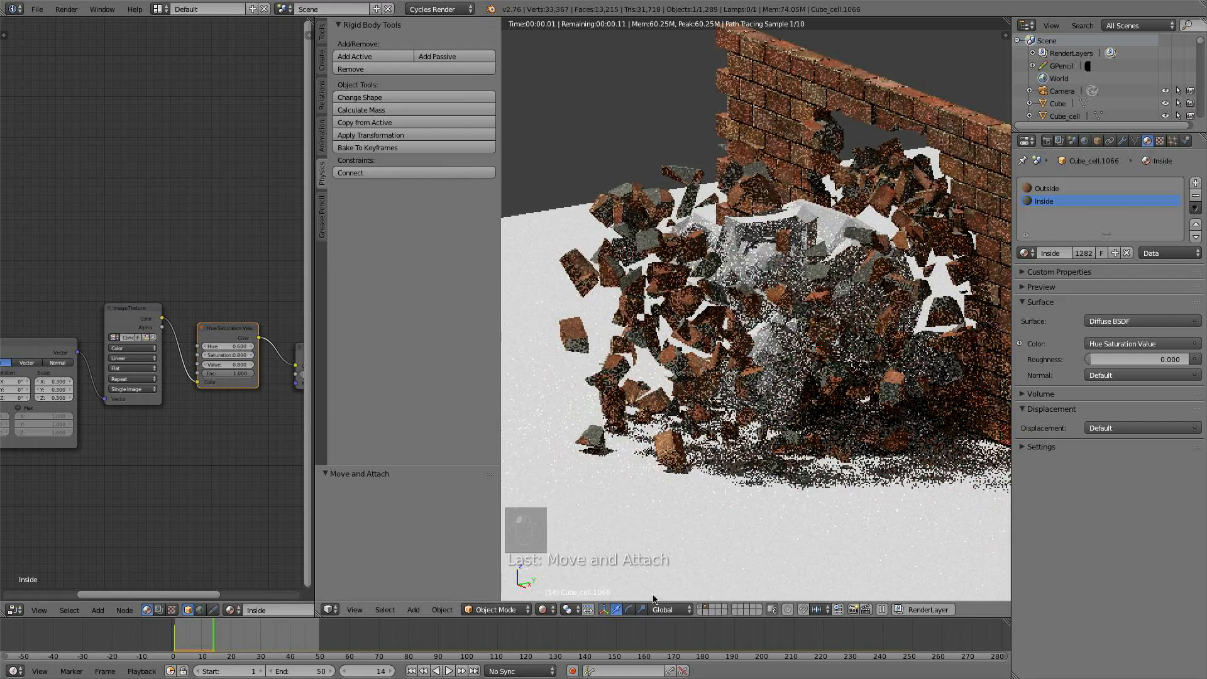
left_click(542, 610)
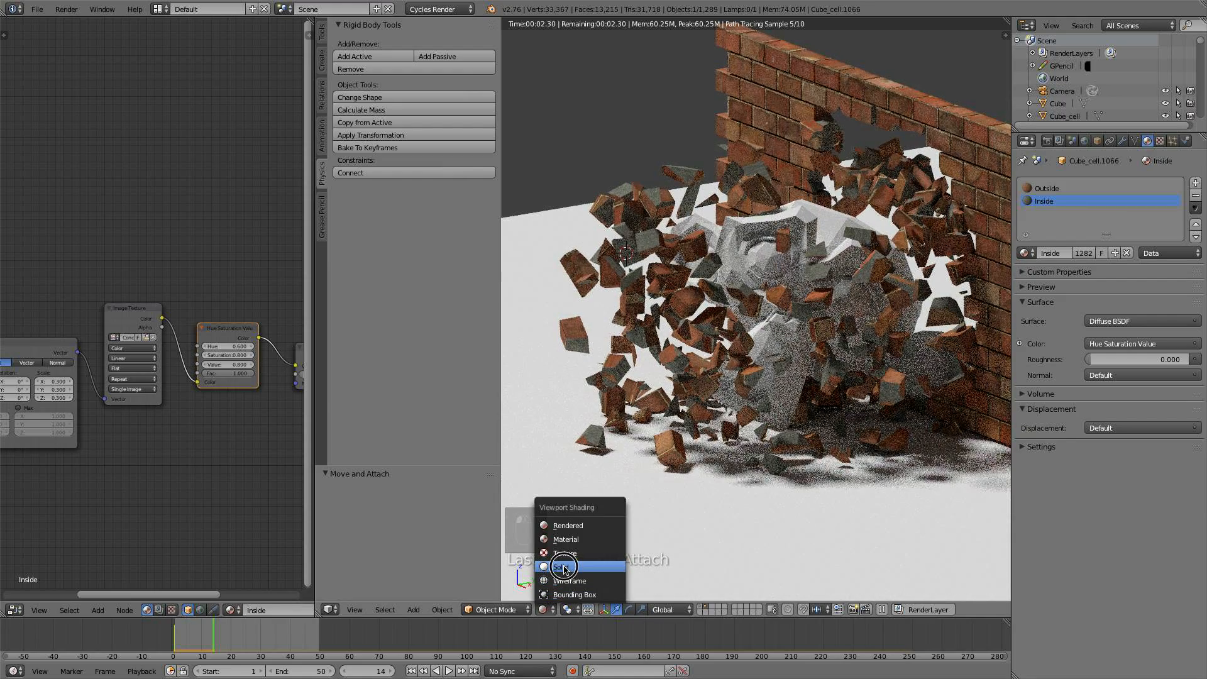
left_click(564, 567)
Inspect the shattered wall from the side, return the animation to frame 1, and switch to an empty layer
scroll(775, 321, "down", 4)
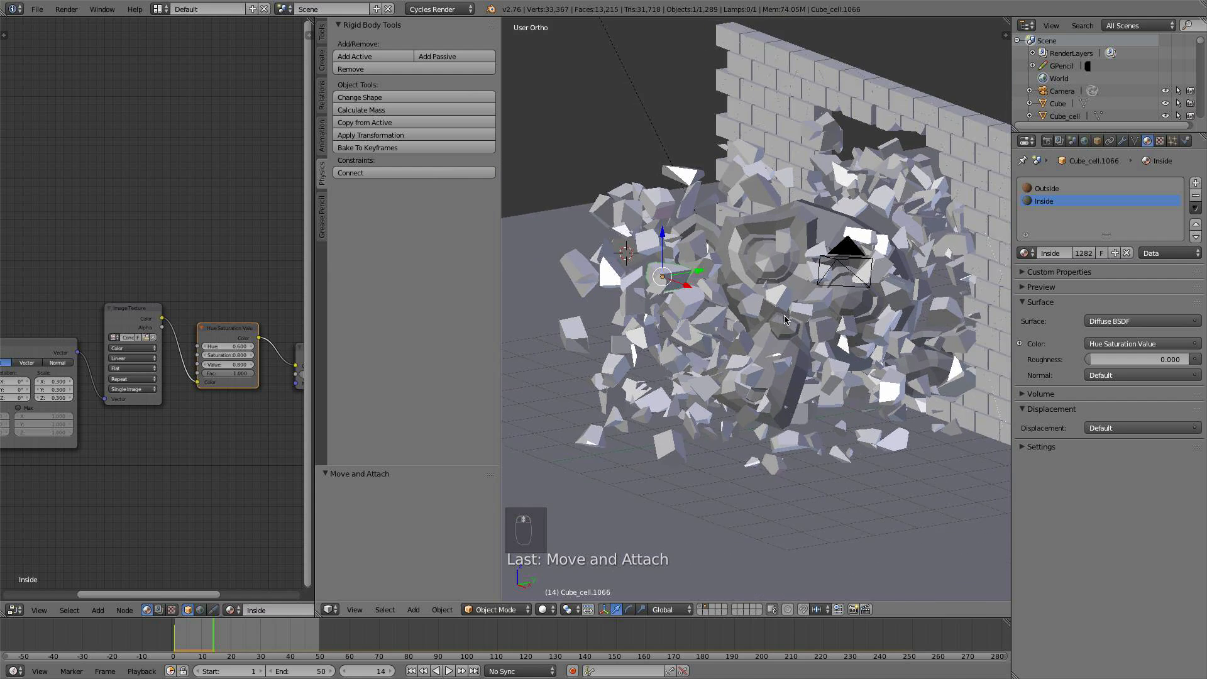
scroll(755, 319, "up", 1)
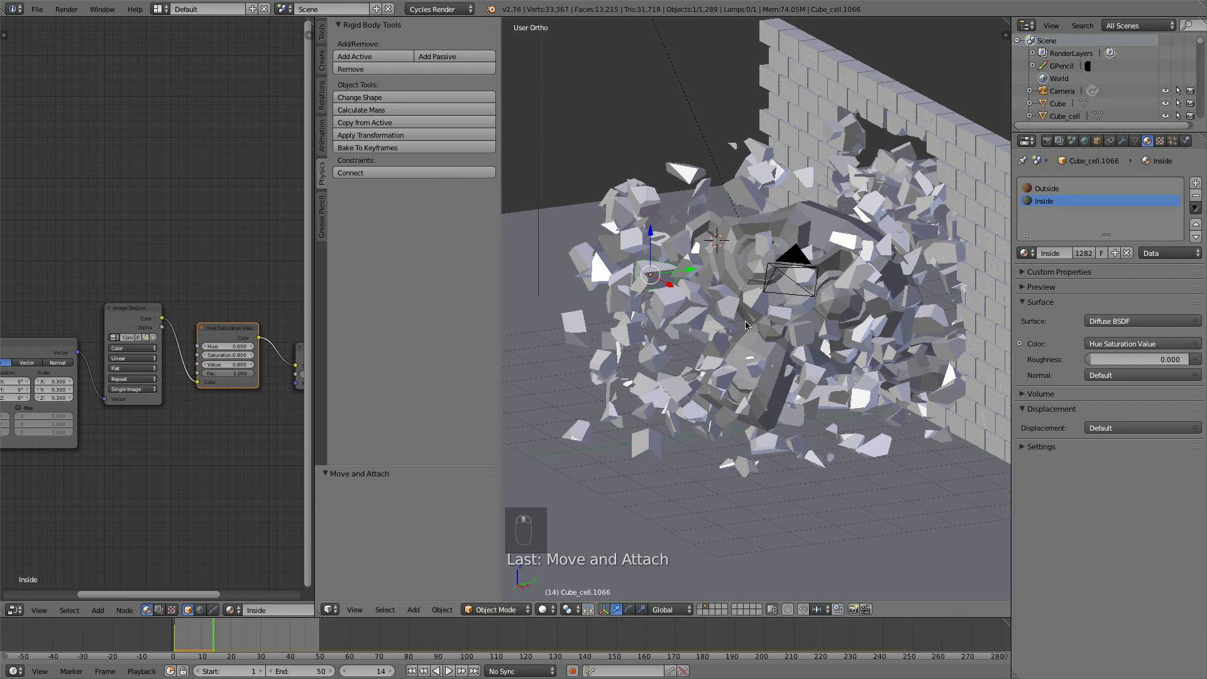
scroll(727, 270, "down", 3)
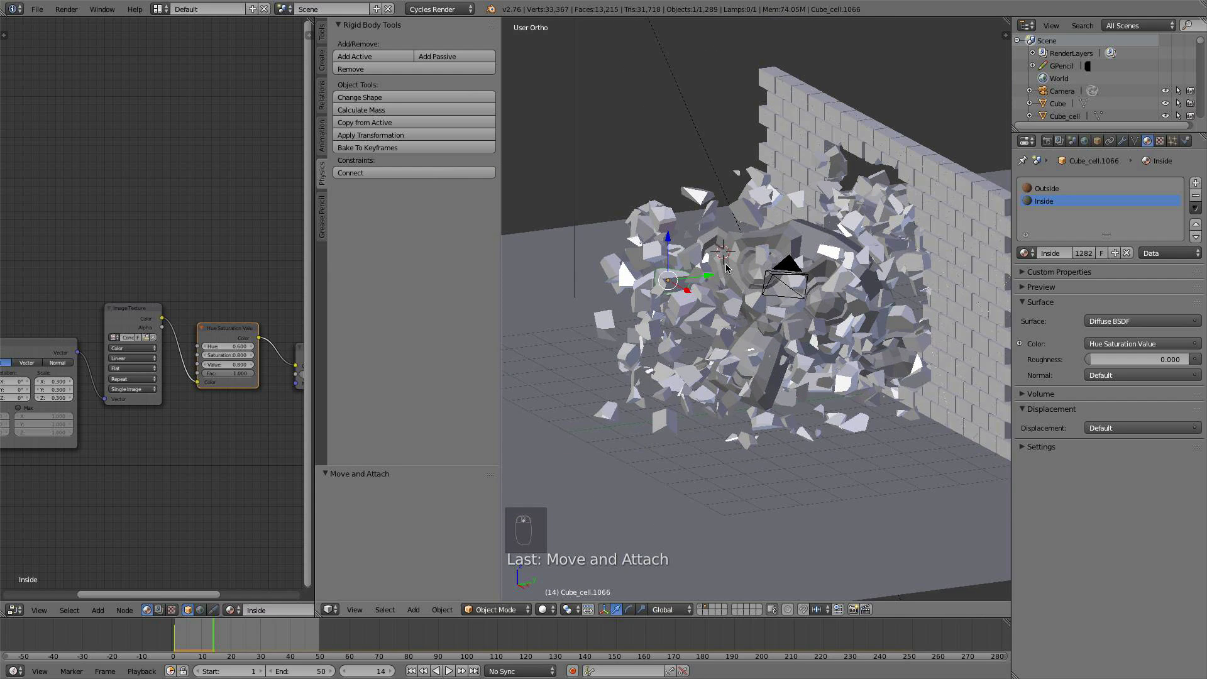
scroll(748, 283, "up", 4)
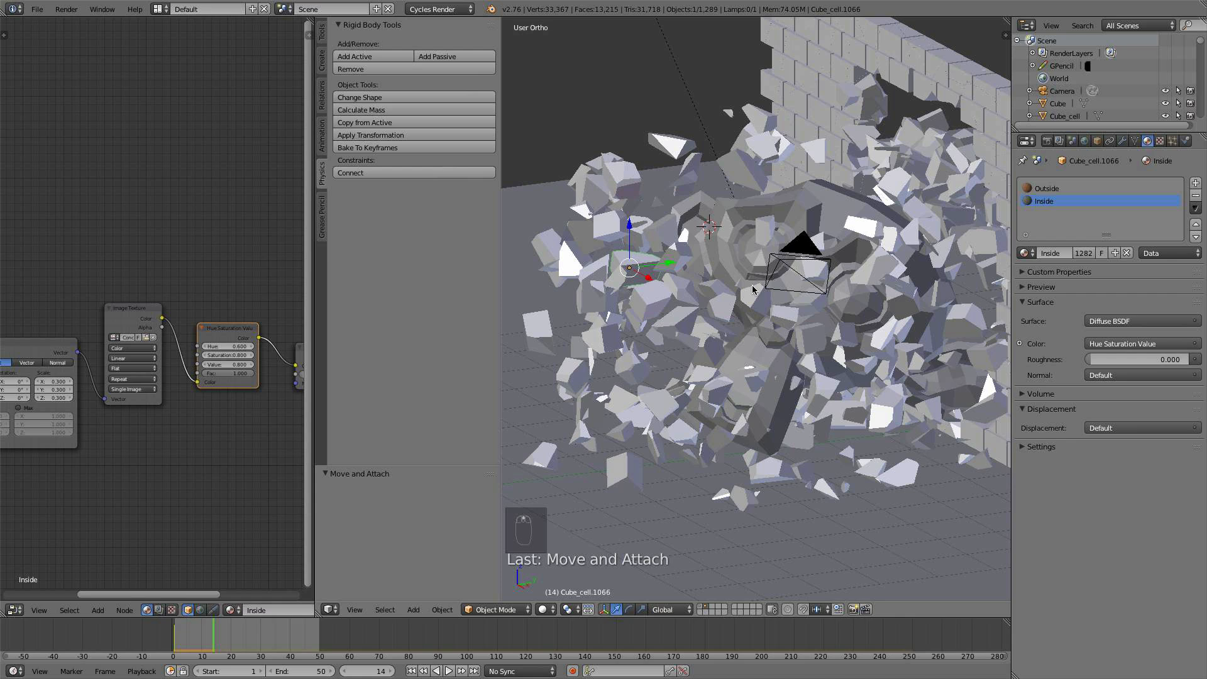
key("KP_3")
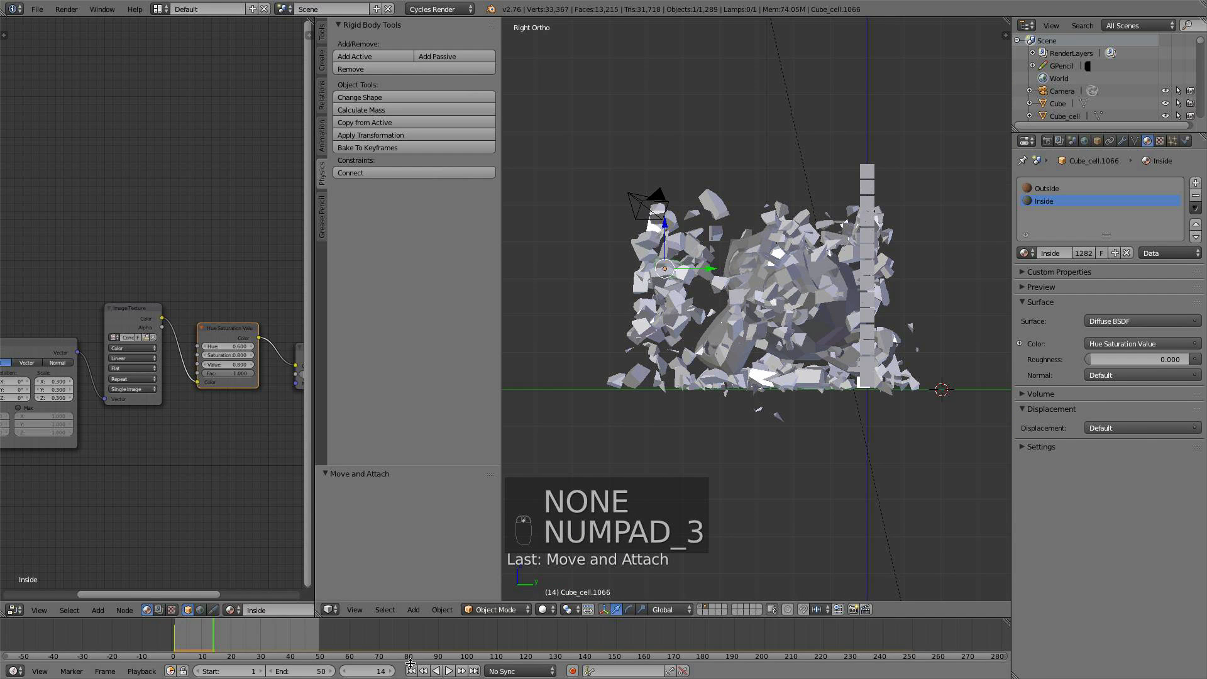
left_click(411, 670)
scroll(745, 589, "up", 2)
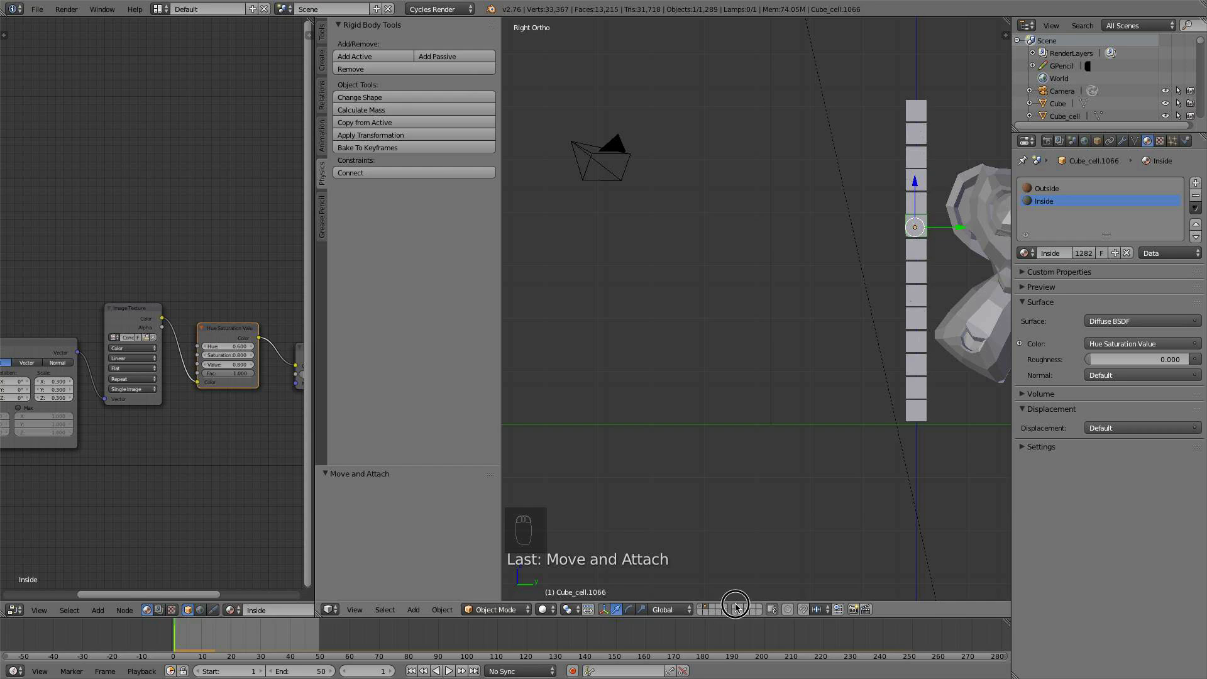
left_click(735, 608)
Switch to the top view and snap the 3D cursor to the scene center
key("KP_7")
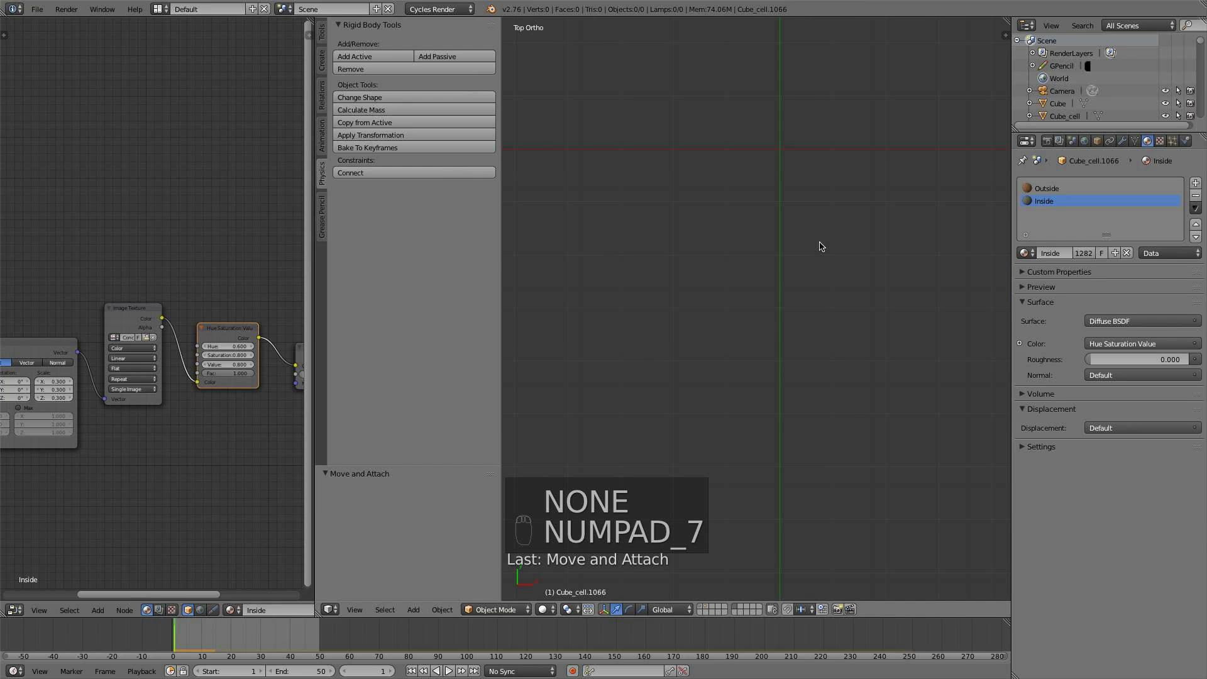
key("shift+s")
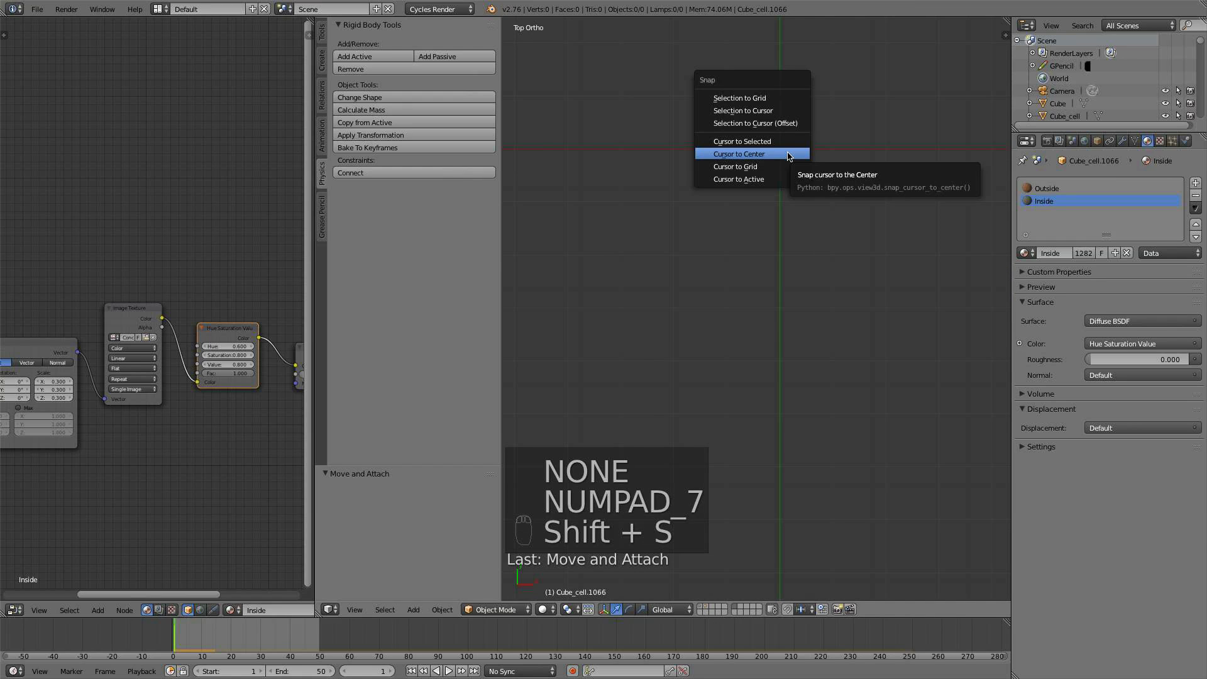
left_click(790, 155)
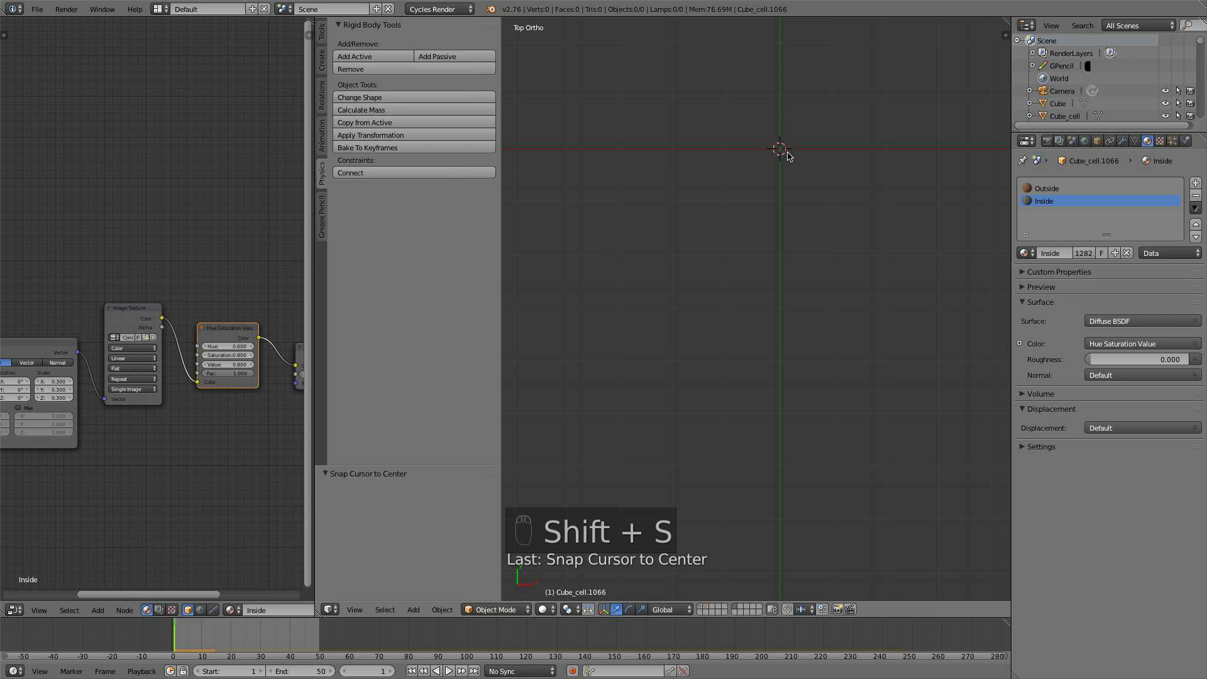
Add a cube mesh at the 3D cursor on the empty layer
key("KP_Decimal")
middle_click_drag(793, 168, 757, 338, "shift")
key("shift+a")
mouse_move(743, 333)
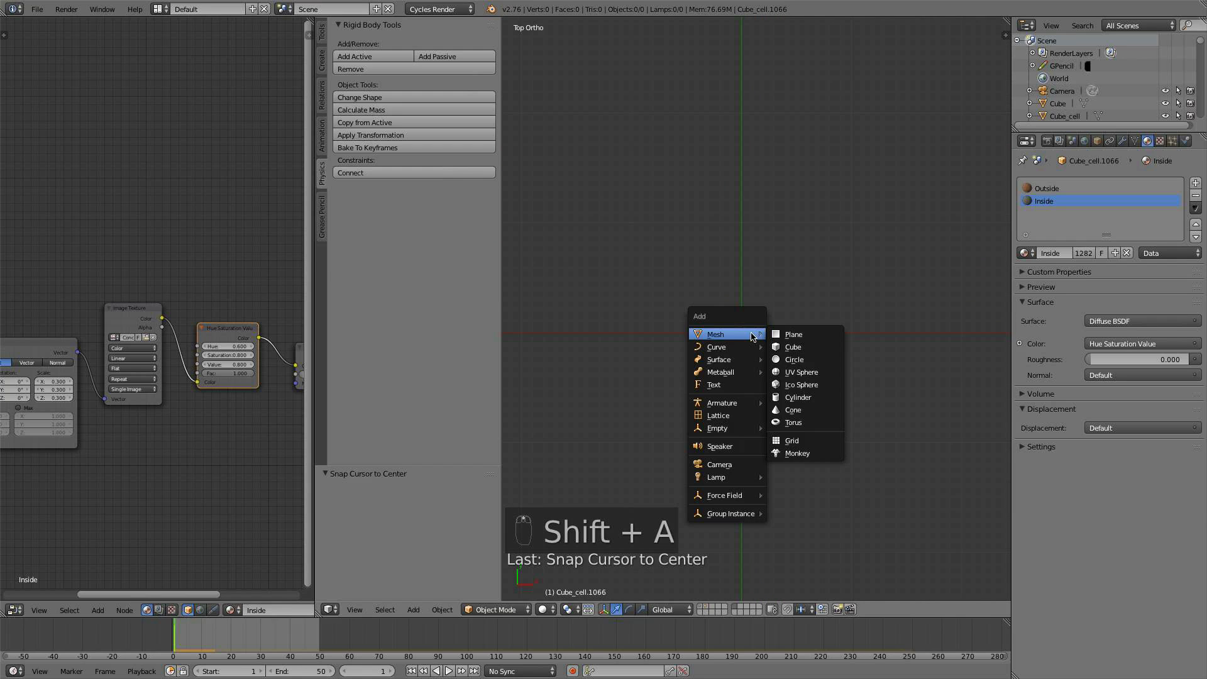
left_click(809, 348)
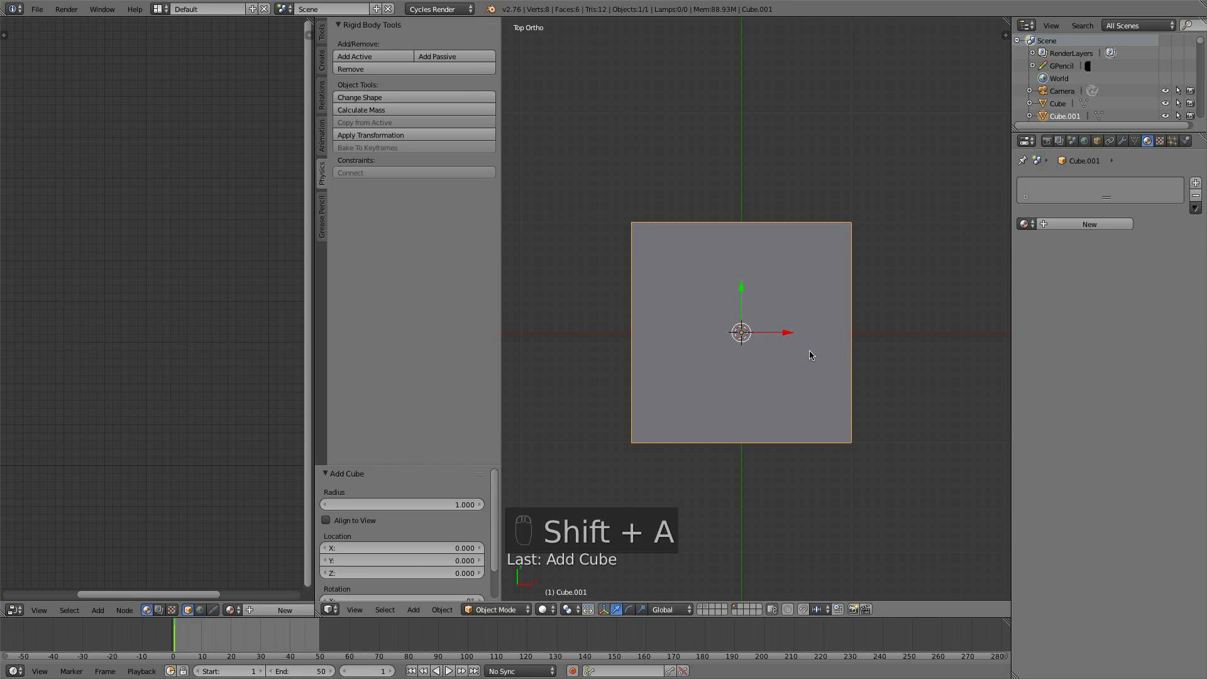
Scale the new cube down to about 0.085 of its size
key("s")
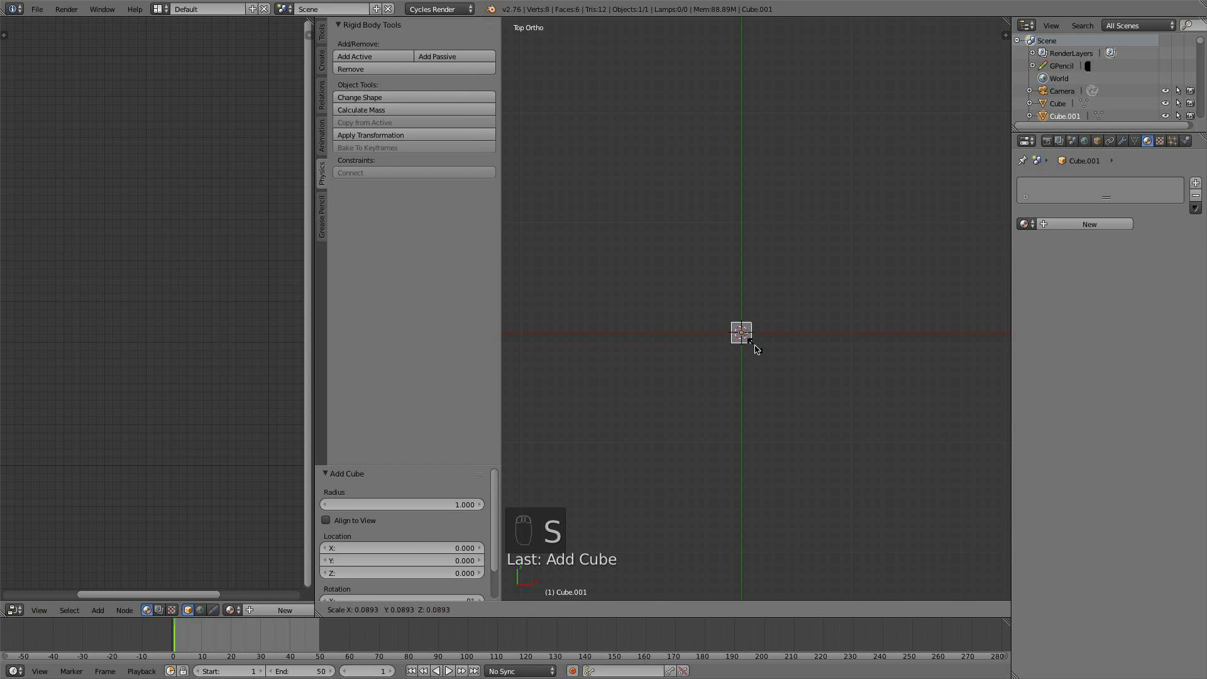
left_click(756, 347)
scroll(760, 363, "up", 5)
middle_click_drag(773, 371, 754, 417, "shift")
scroll(849, 201, "up", 6)
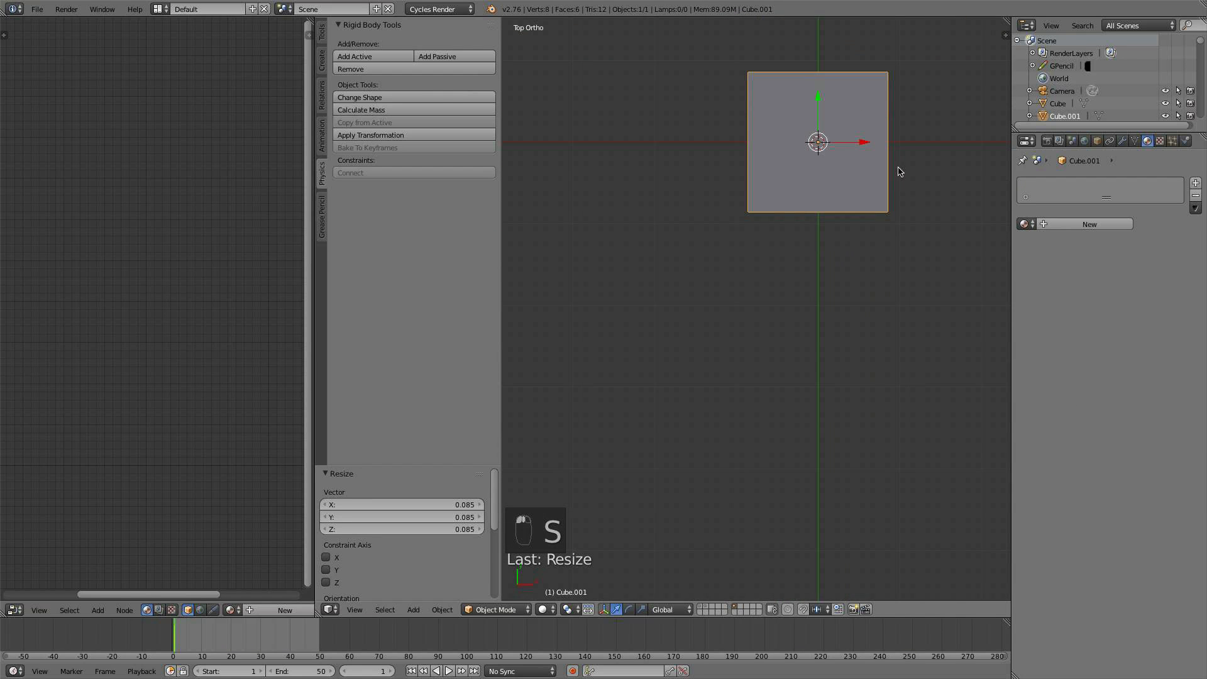
scroll(763, 330, "up", 2)
middle_click_drag(898, 167, 766, 345, "shift")
Edit the cube's mesh and scale its edge on the positive Y side to about 0.188 of its length
key("Tab")
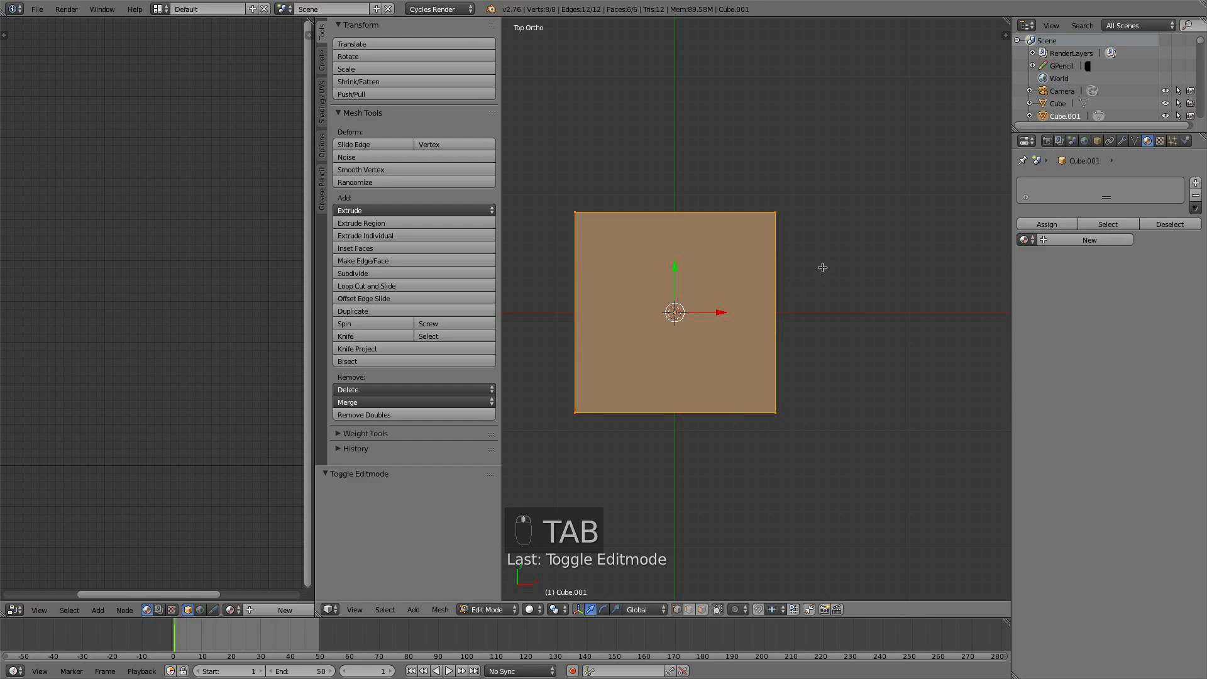
key("a")
key("a")
key("b")
left_click_drag(821, 259, 563, 150)
key("s")
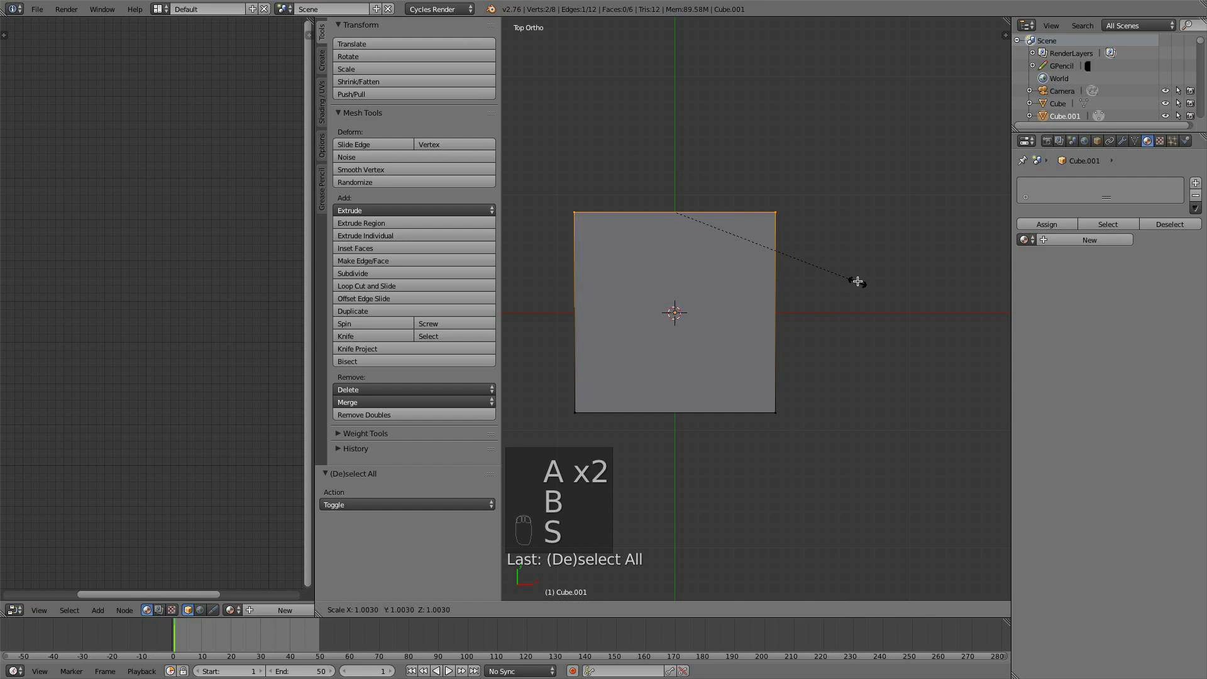
left_click(708, 230)
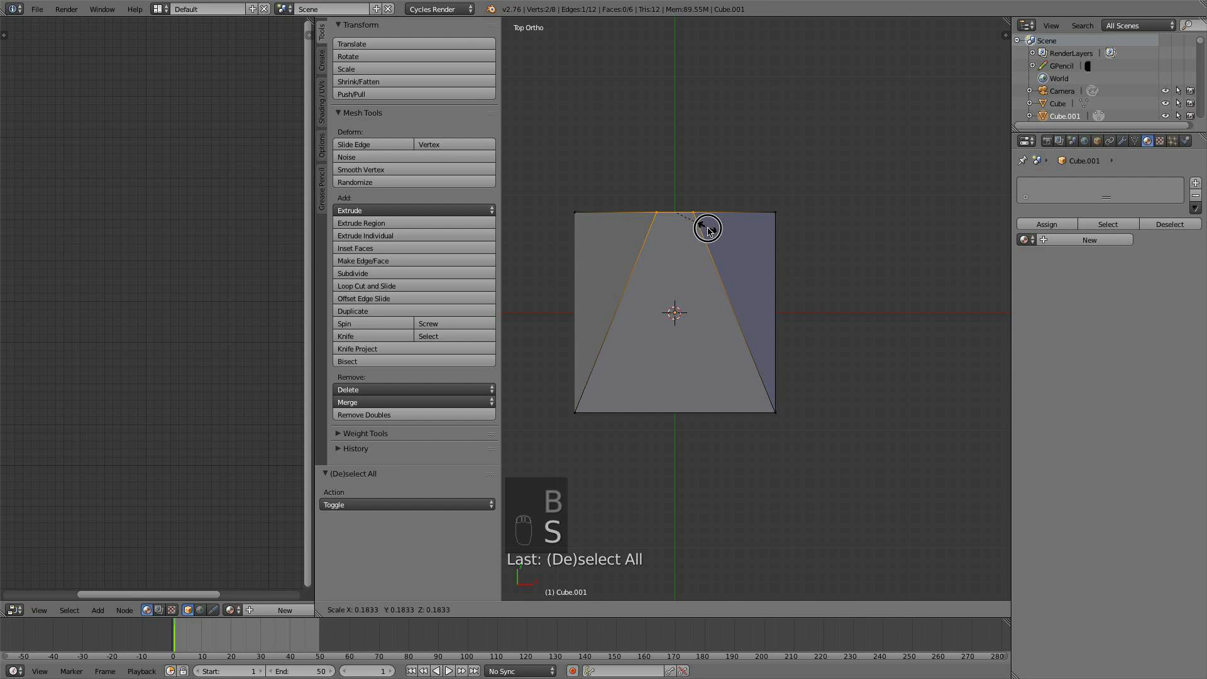
Move the shortened edge about 0.113 units outward along Y
middle_click_drag(708, 230, 679, 270)
key("KP_Enter")
key("KP_Decimal")
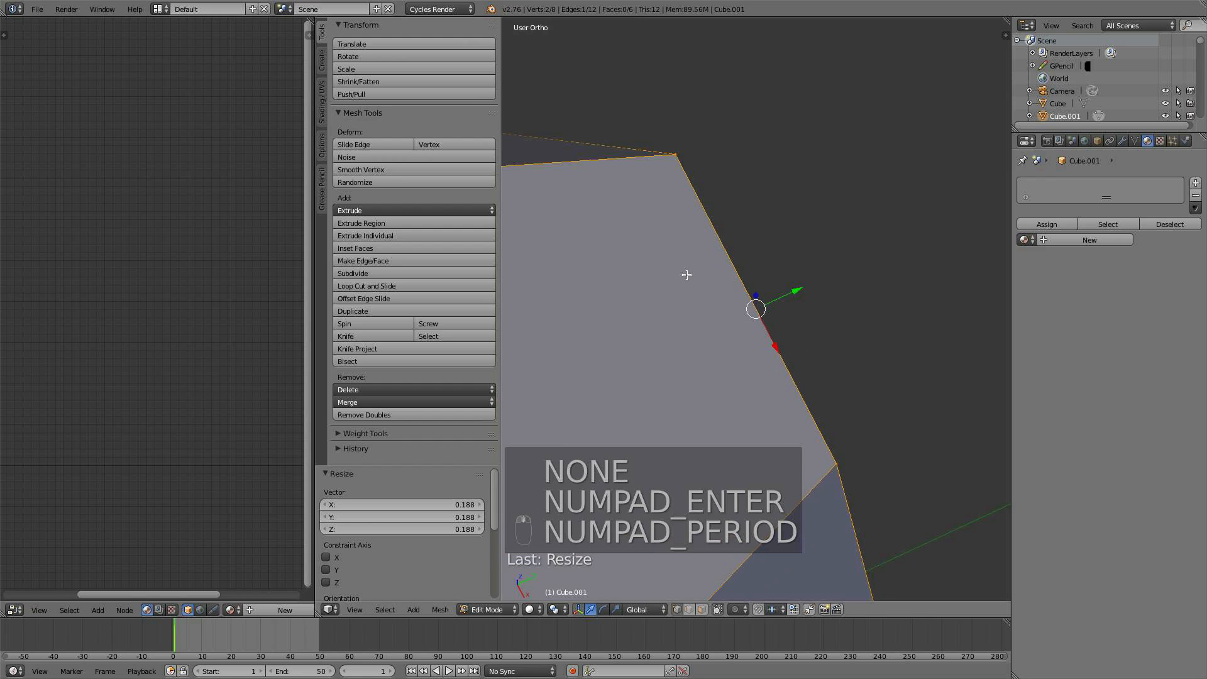
key("KP_Decimal")
scroll(828, 318, "down", 12)
middle_click_drag(752, 374, 692, 300)
left_click_drag(803, 281, 906, 291)
Raise the two lower vertices beneath the tapered end about 0.066 units along Z
middle_click_drag(907, 290, 760, 467)
right_click(802, 443)
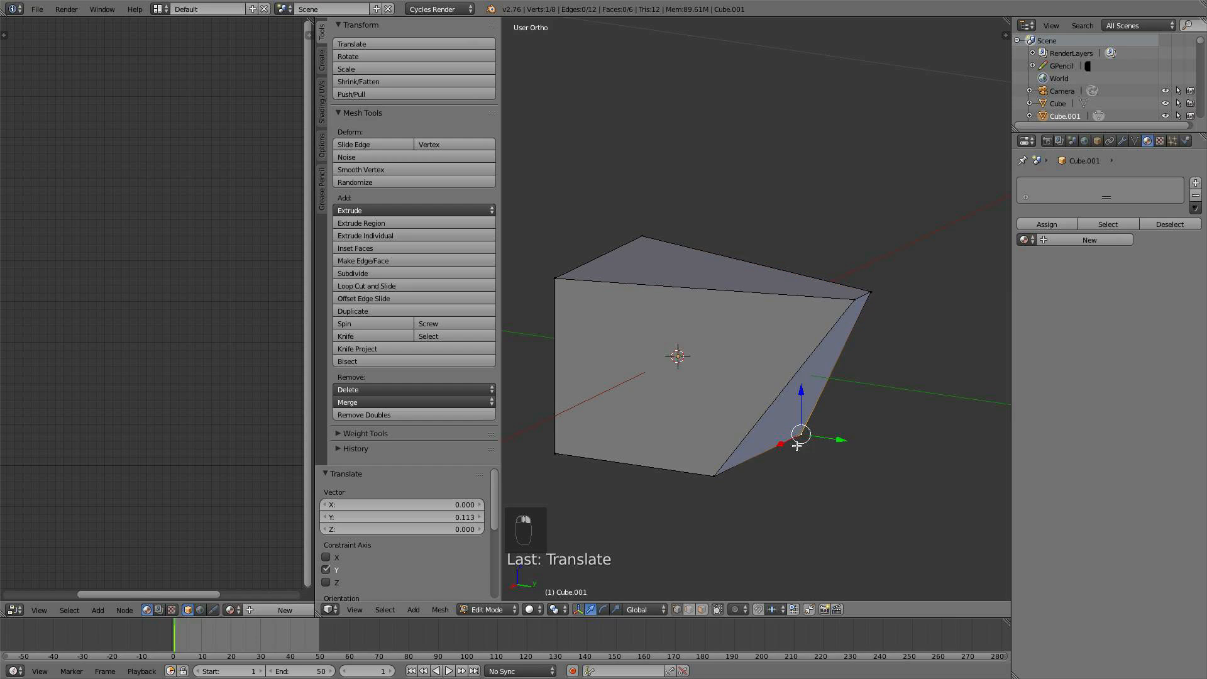
right_click(729, 477, "shift")
left_click_drag(757, 406, 746, 333)
Move the upper corner opposite the tapered end about -0.08 units along Y and raise the corner below it about 0.089 units
right_click(555, 280)
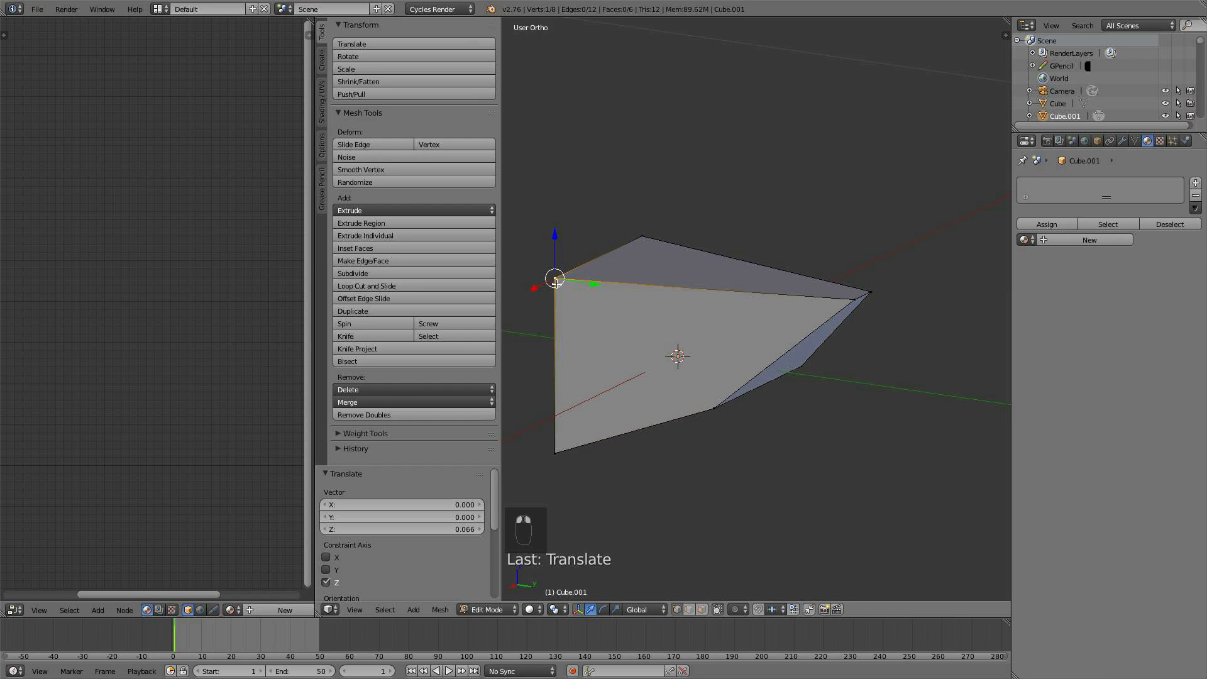
left_click_drag(588, 284, 513, 275)
right_click(554, 441)
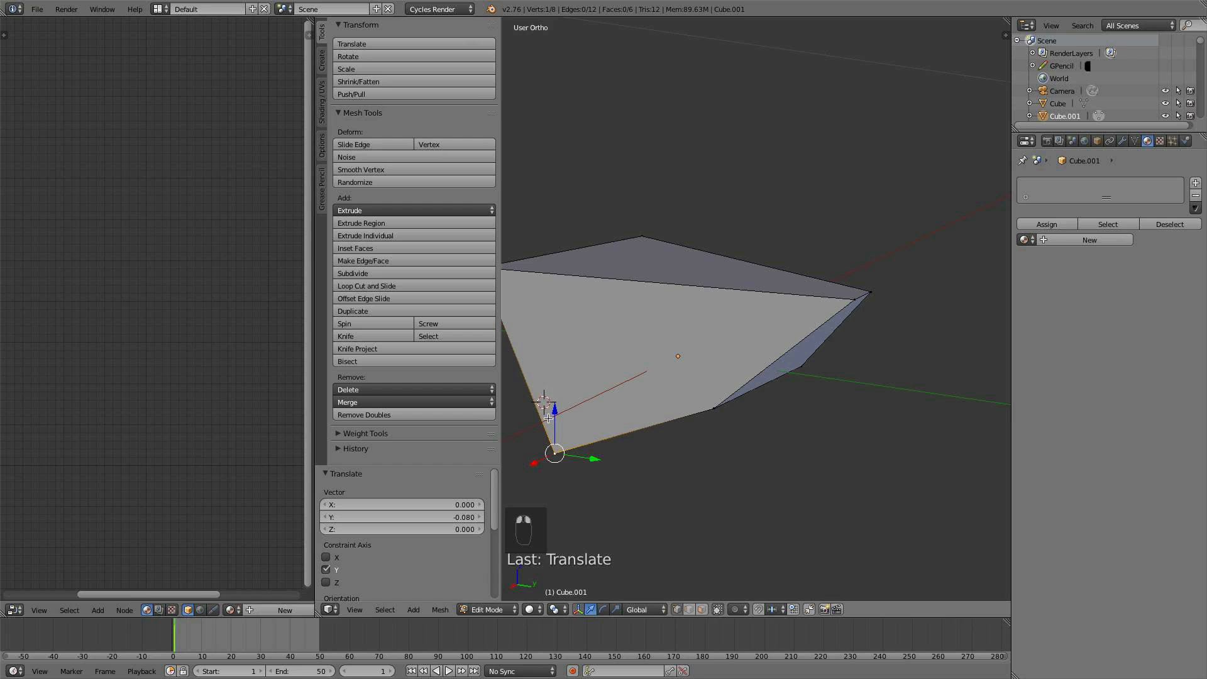
left_click_drag(548, 418, 548, 327)
Lower the remaining upper corner vertex at the wide end about 0.057 units, then reposition it freely
right_click(641, 238)
key("g")
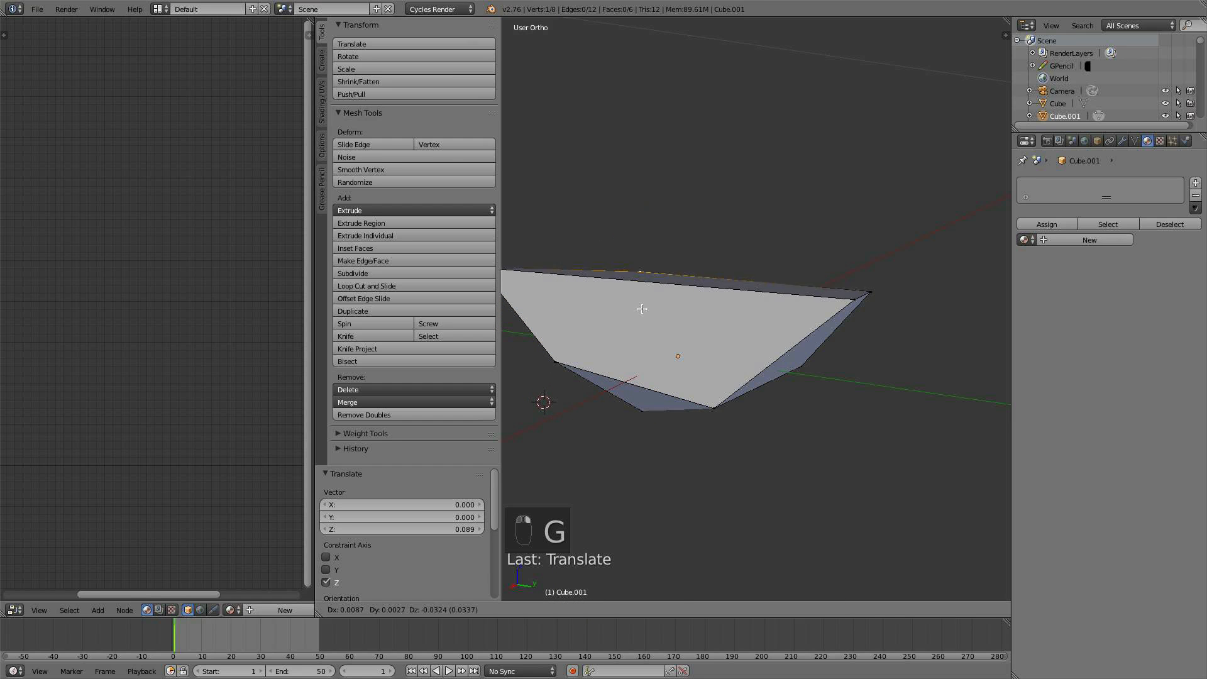
left_click(642, 309)
middle_click_drag(642, 310, 801, 385)
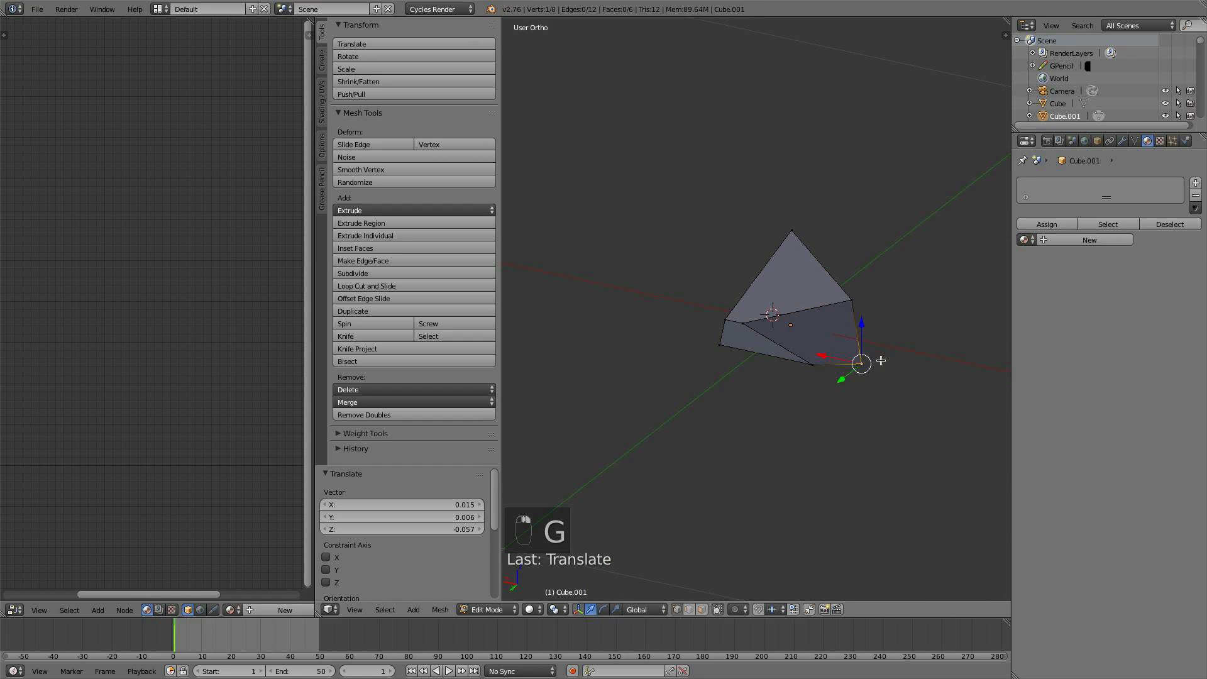
key("g")
left_click(872, 340)
Move more corner vertices of the mesh freely to form an irregular rock chunk, and return to Object Mode
middle_click_drag(871, 340, 928, 348)
right_click(716, 354)
key("g")
left_click(666, 319)
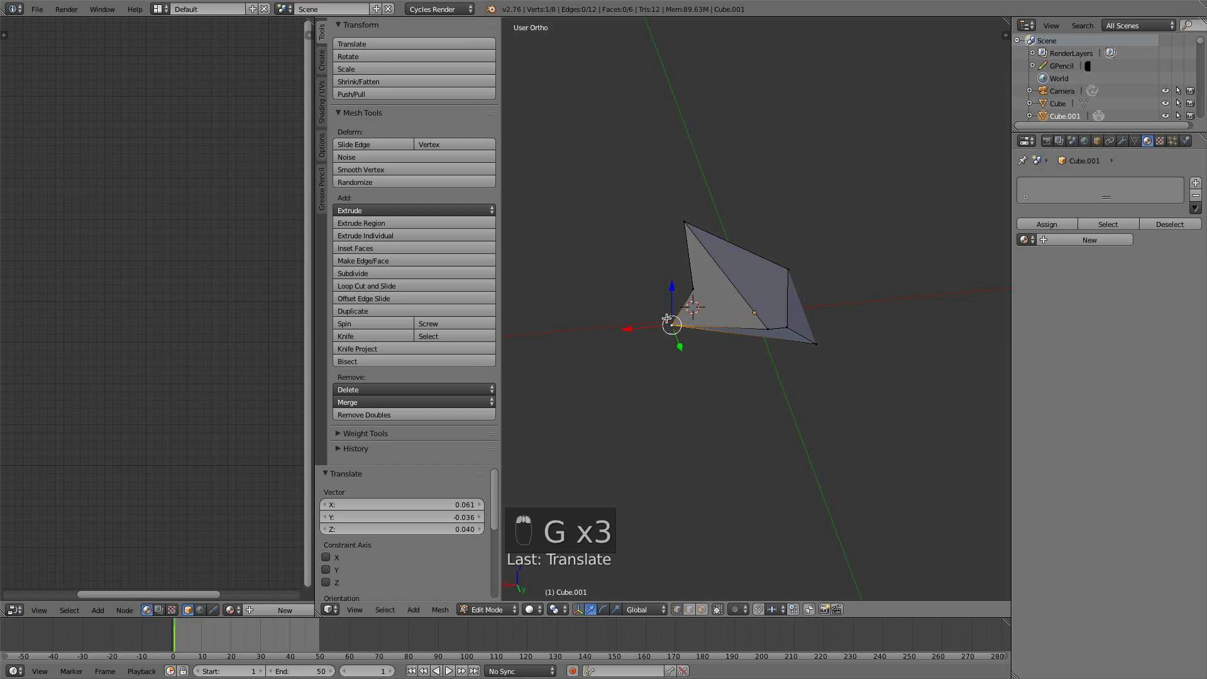
key("g")
left_click(674, 330)
right_click(692, 290)
key("g")
left_click(689, 283)
mouse_move(719, 334)
middle_mouse_down()
mouse_move(664, 408)
mouse_move(748, 342)
mouse_move(739, 307)
mouse_move(733, 323)
middle_mouse_up()
key("a")
key("Tab")
scroll(723, 333, "down", 3)
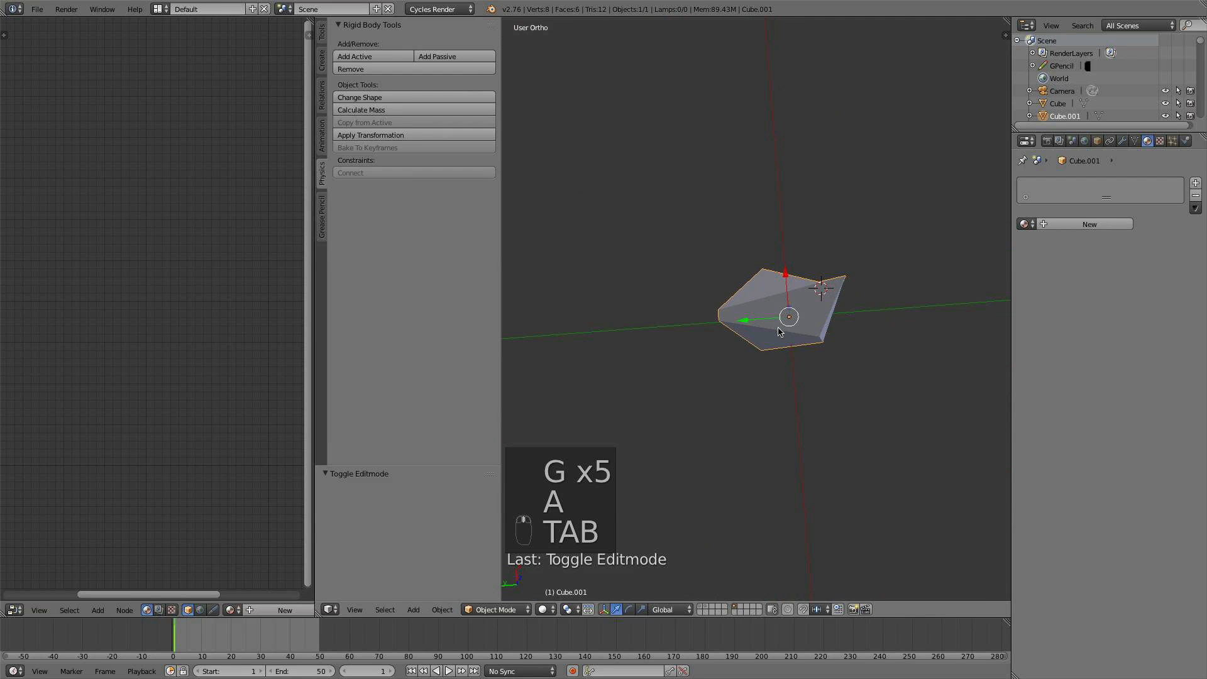
Duplicate the rock about 0.52 units away along Y and pull one lower edge of the copy outward
key("shift+d")
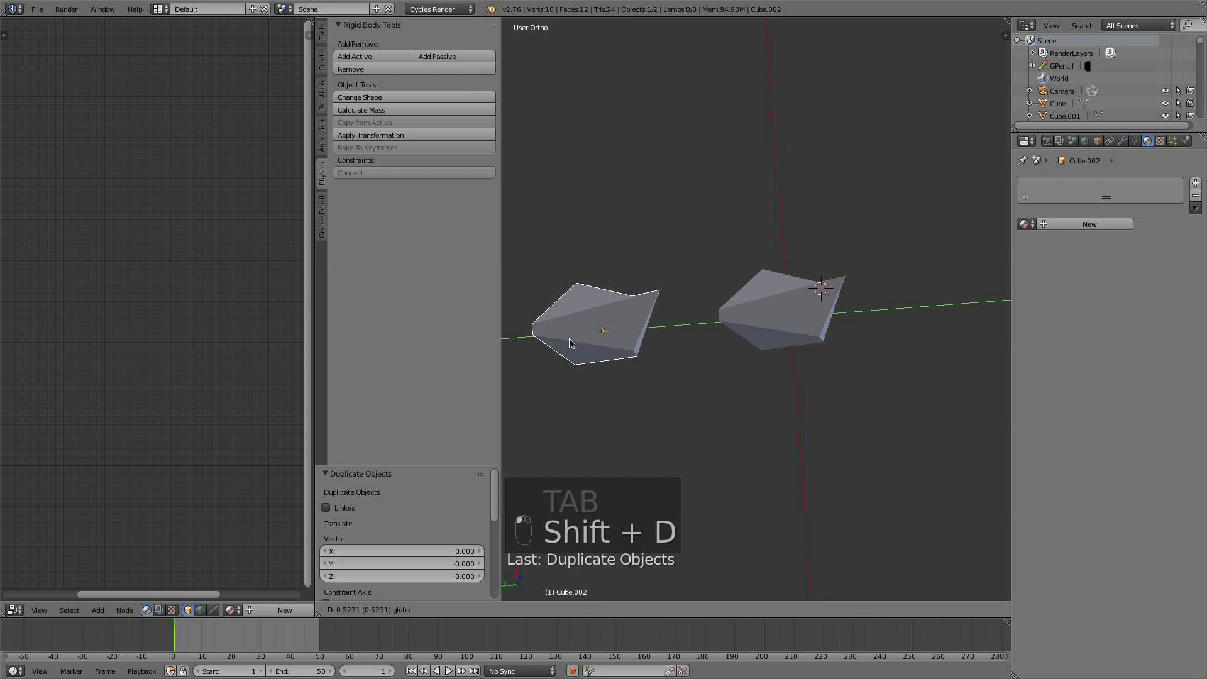
left_click(581, 334)
key("Tab")
right_click(636, 353)
key("g")
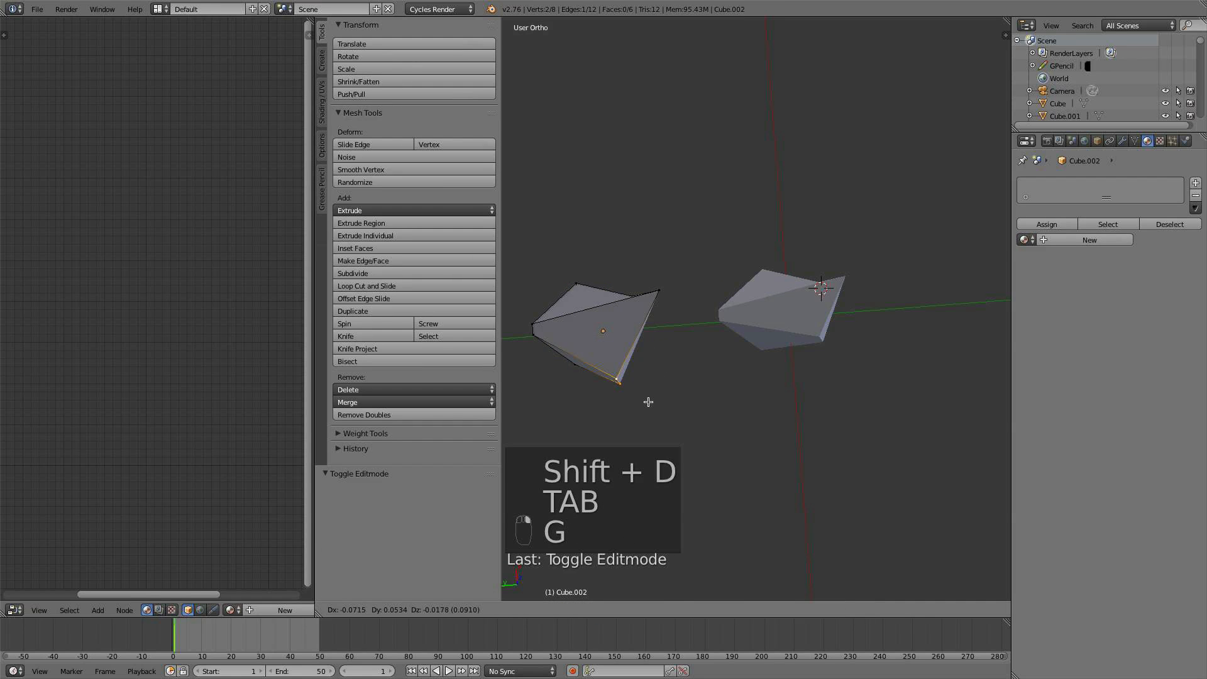
left_click(634, 401)
Reposition the copy's lower vertices on its outer side individually to alter its outline
key("g")
key("g")
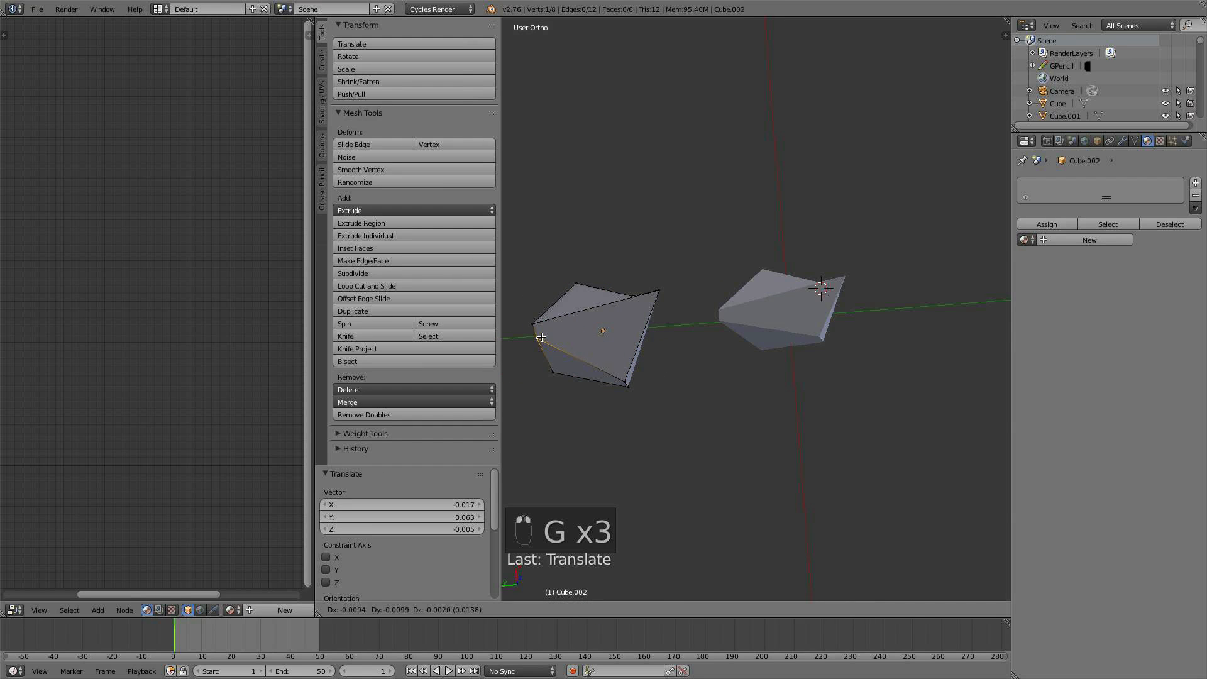
left_click(558, 349)
right_click(552, 367)
key("g")
left_click(569, 371)
Move the copy's upper vertices inward to make a narrower, blockier chunk, and return to Object Mode
right_click(531, 316)
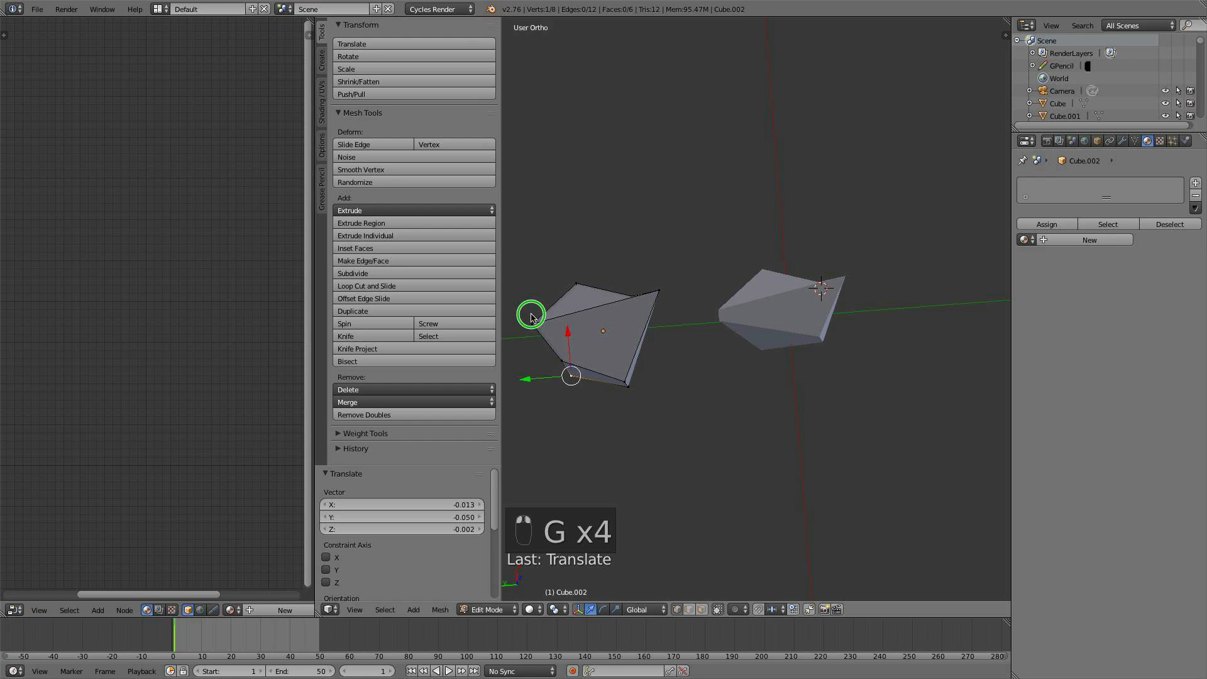
key("g")
left_click(577, 304)
right_click(660, 290)
key("g")
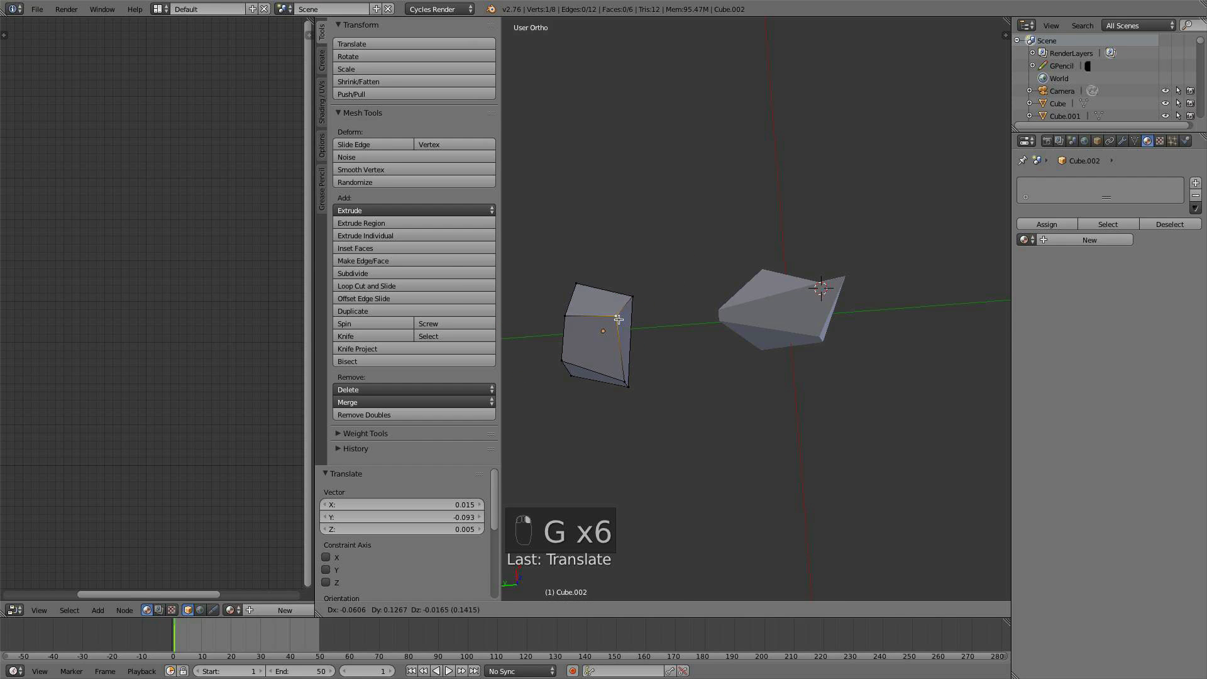
left_click(582, 287)
key("g")
left_click(567, 271)
key("a")
key("Tab")
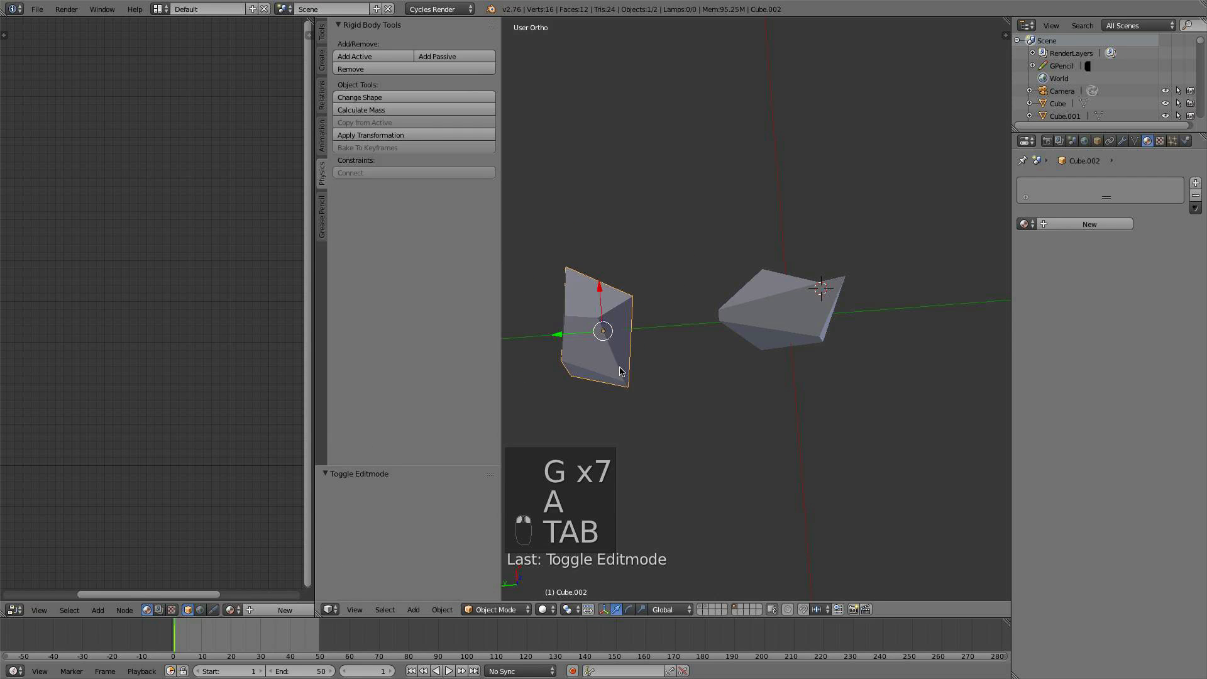
Duplicate the second rock beside it and trackball-rotate the copy's lower end face by about 6.9° and 29.2°
middle_click_drag(619, 330, 701, 316)
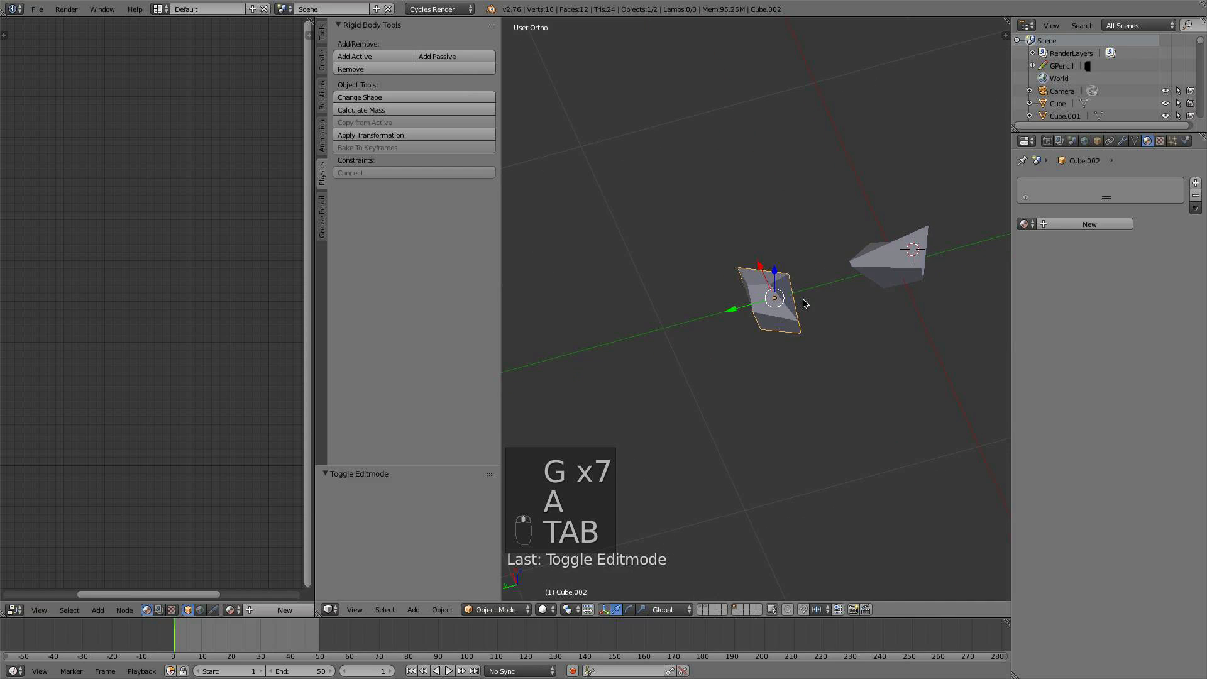
key("shift+d")
left_click(711, 349)
key("Tab")
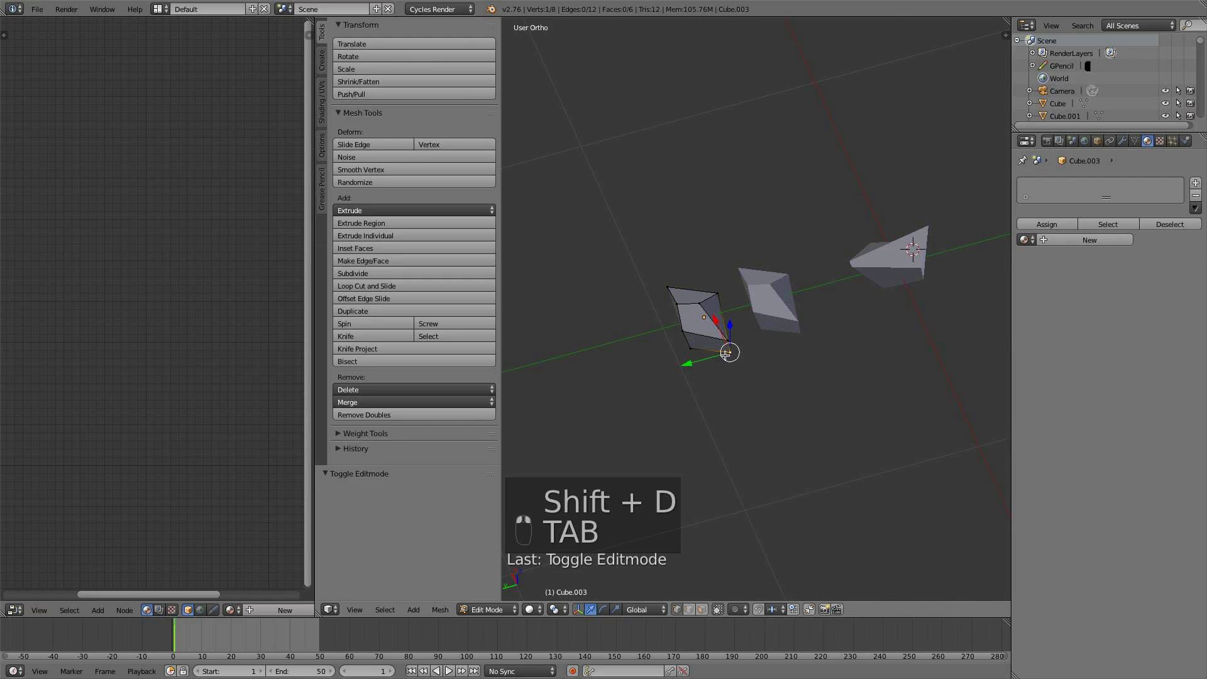
right_click(717, 346)
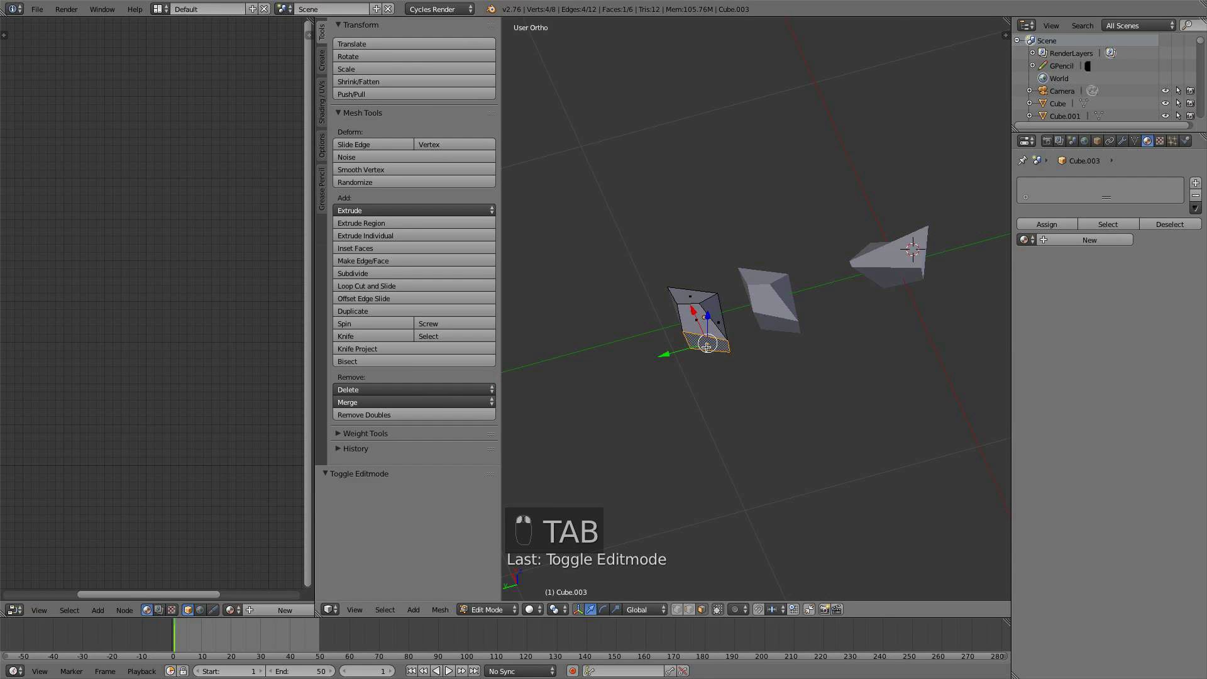
key("r")
key("r")
left_click(737, 354)
Rotate the third rock's upper end face by about -1.3°, then trackball-rotate it by about -25.8° and -32.7°
right_click(690, 295)
key("r")
key("r")
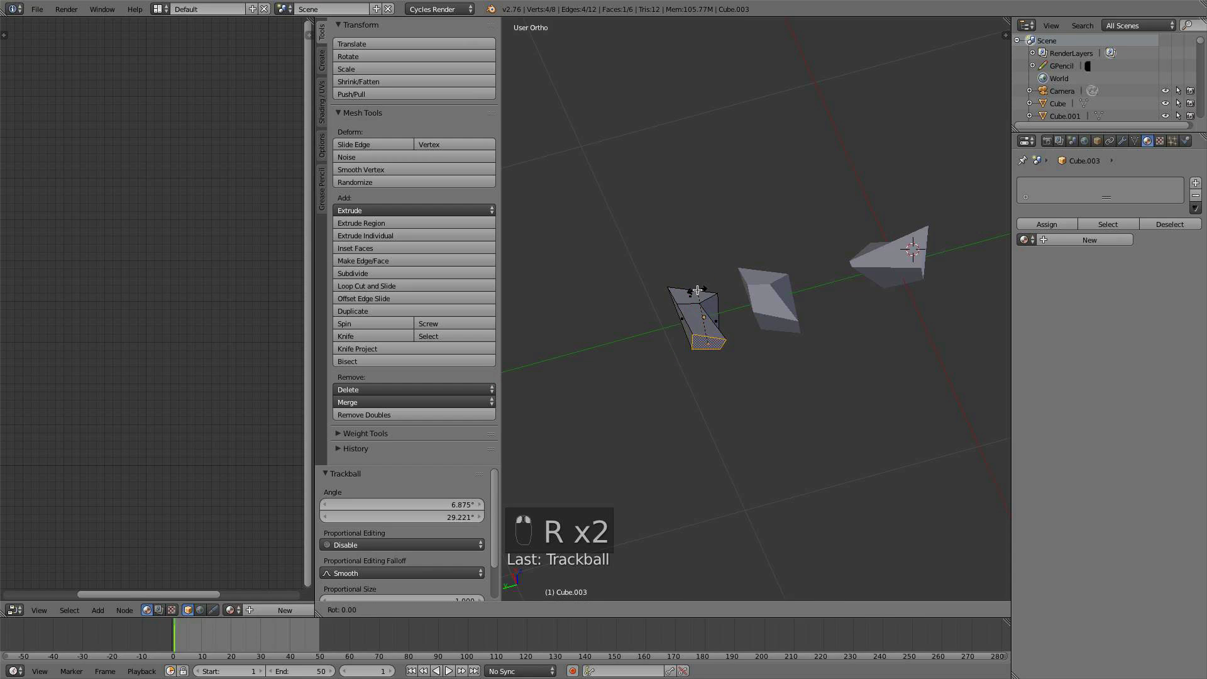
left_click(691, 302)
key("r")
key("r")
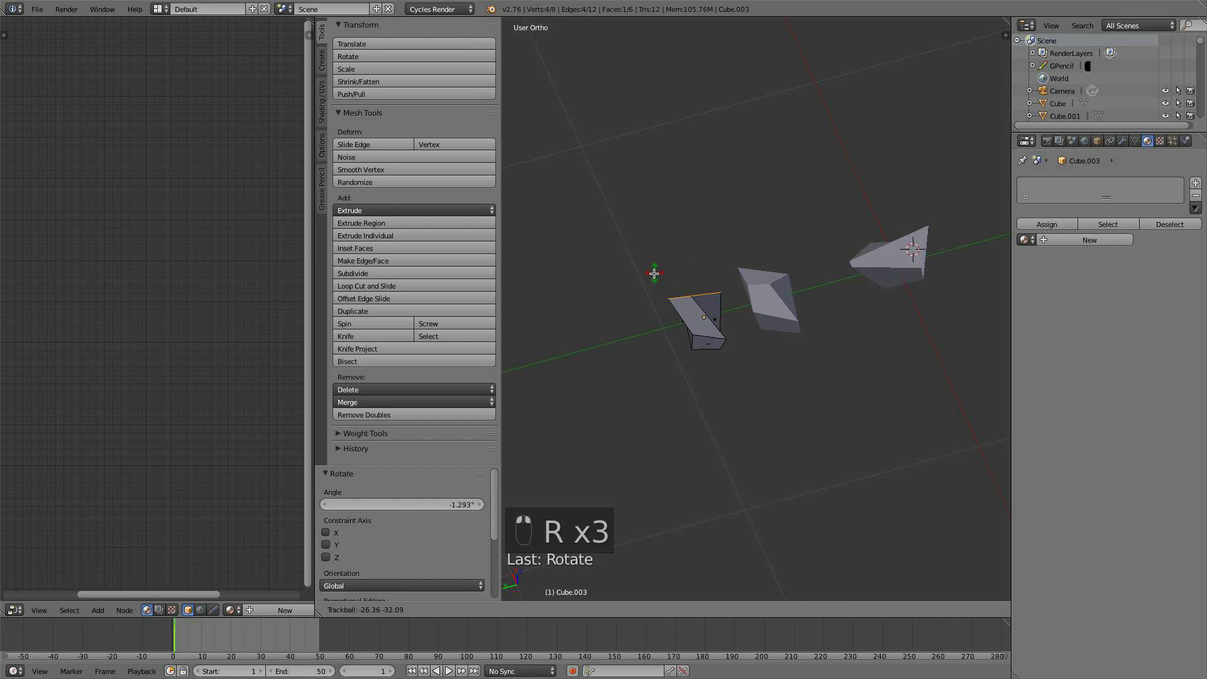
left_click(695, 311)
Trackball-rotate the third rock's long side face slightly and return to Object Mode
key("r")
key("r")
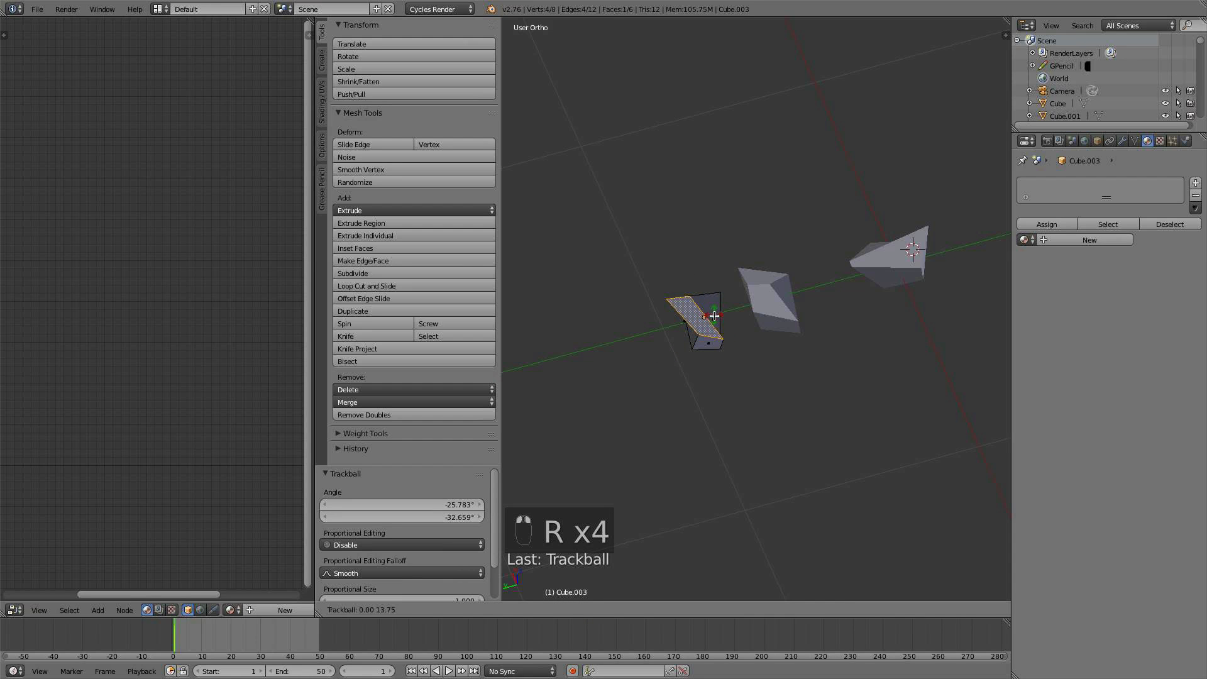
left_click(694, 348)
key("a")
key("Tab")
Scale down a narrow end face of the third rock, reposition it, and return to Object Mode
middle_click_drag(779, 345, 866, 345)
key("Tab")
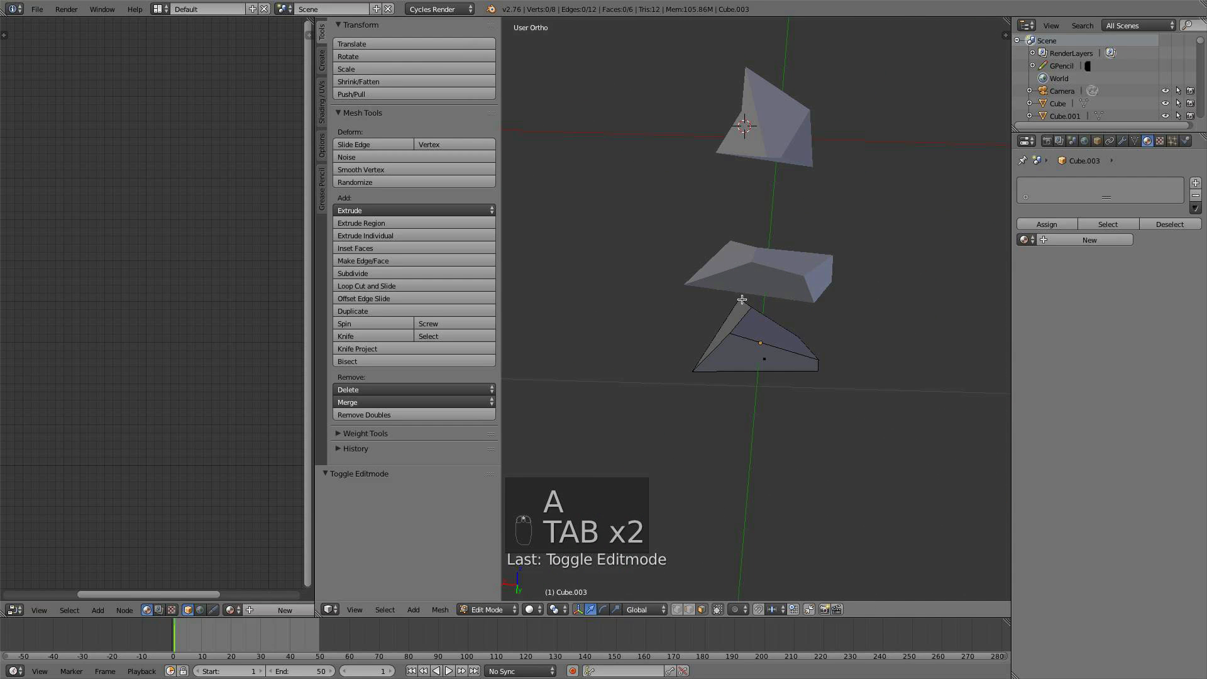
right_click(719, 345)
key("s")
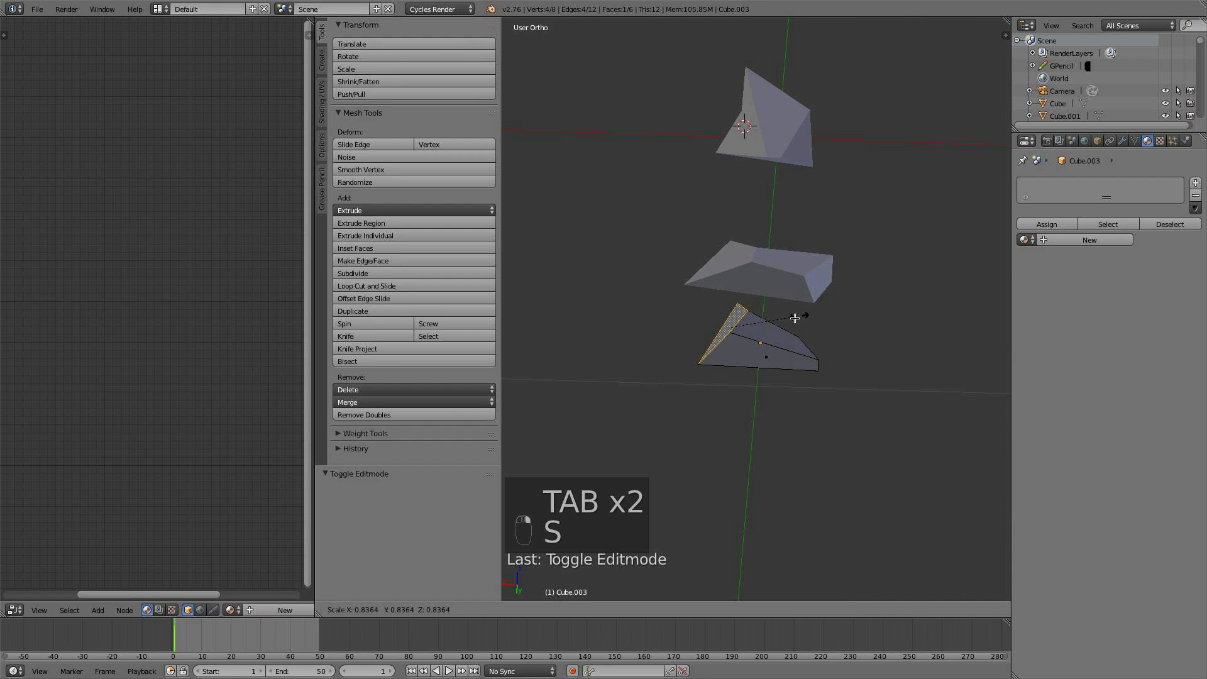
left_click(766, 325)
key("g")
left_click(766, 325)
key("a")
key("Tab")
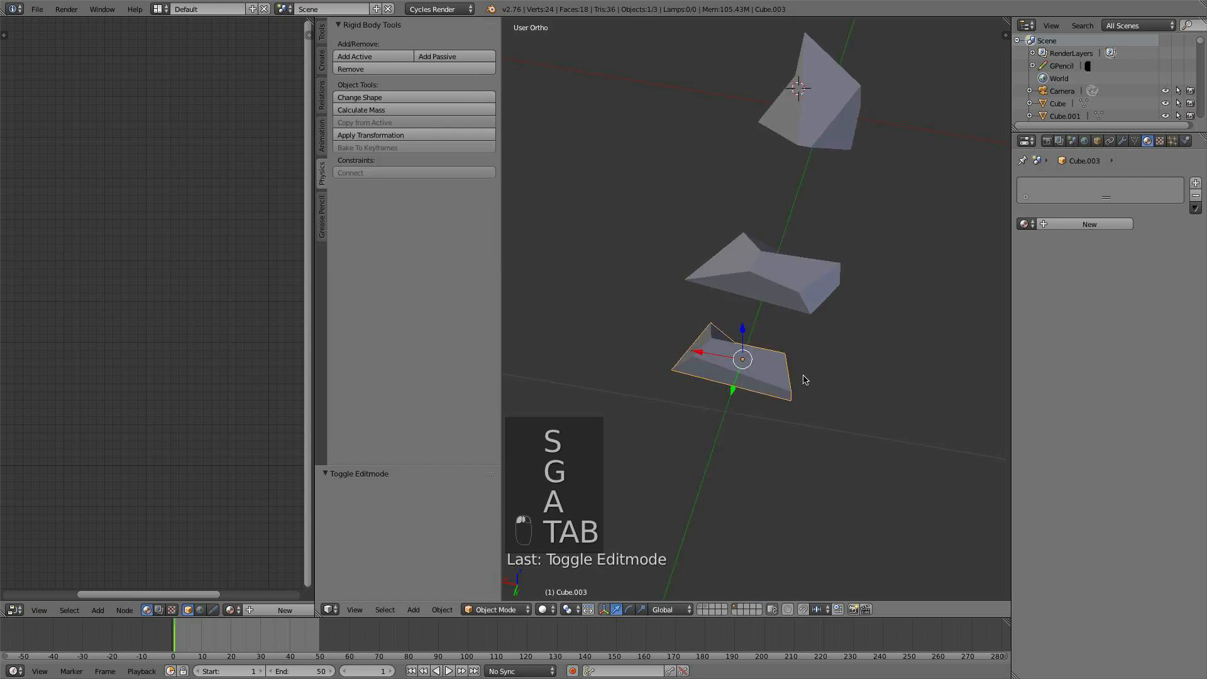
Assign the existing Inside material to the third rock
middle_click_drag(803, 378, 838, 317)
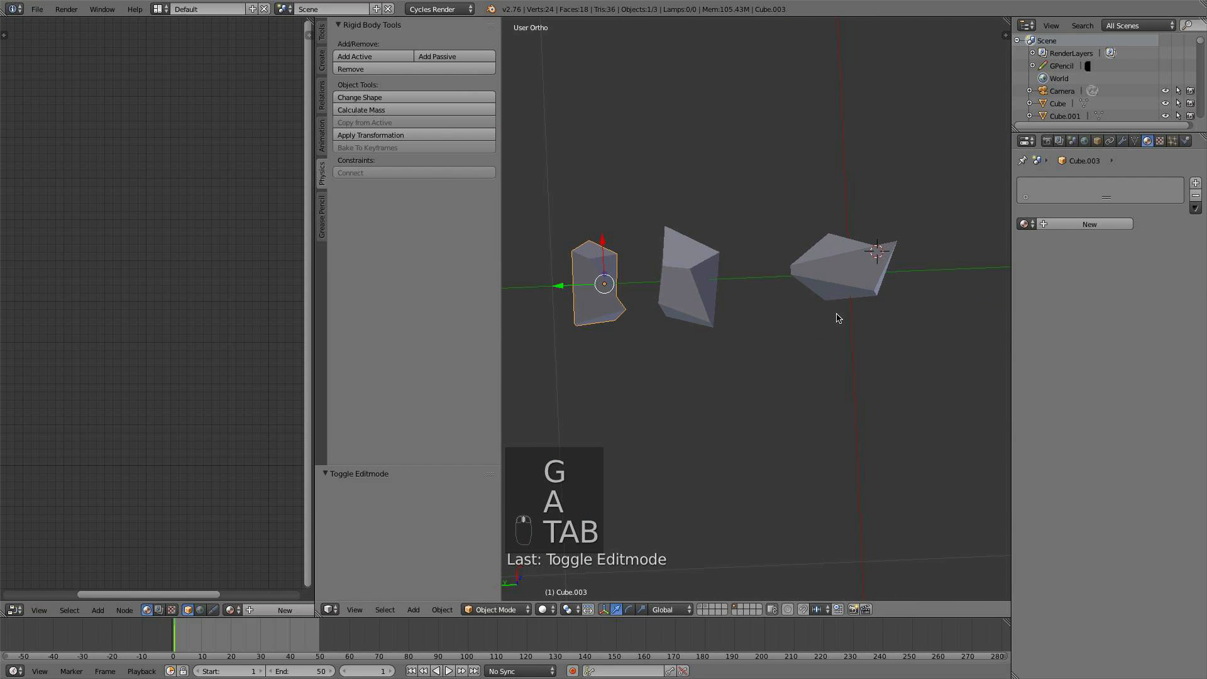
left_click(1026, 224)
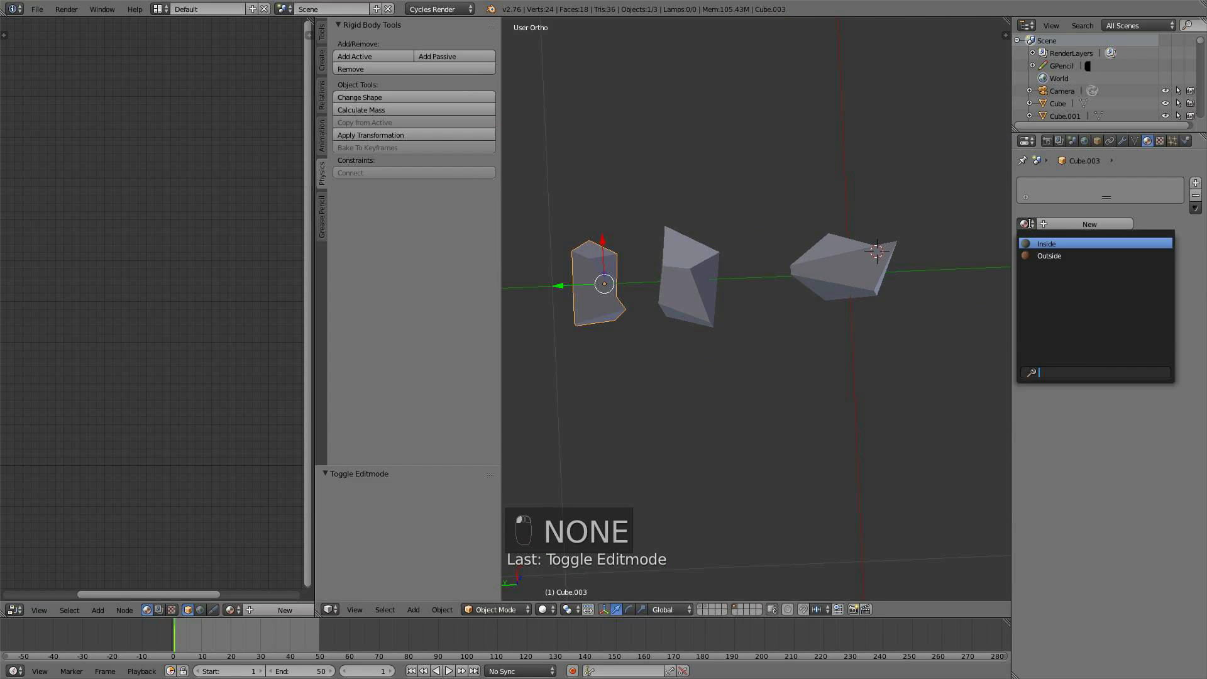
left_click(1044, 244)
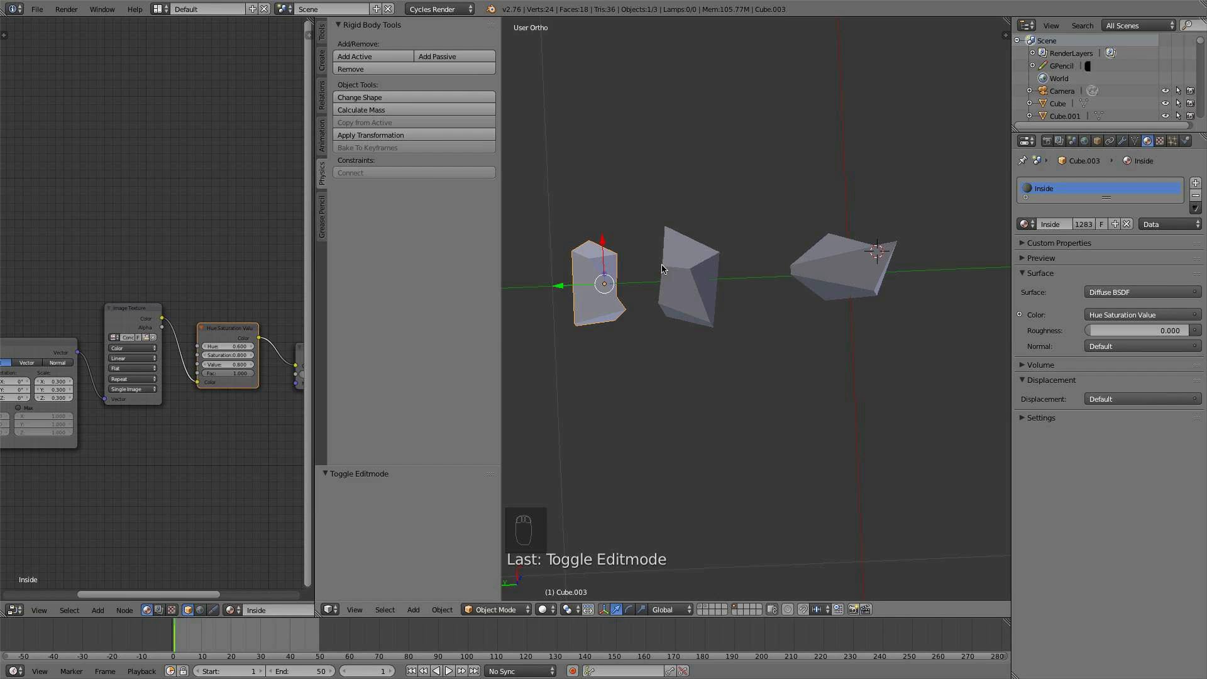
Select all three rocks and link the third rock's material to the other two
key("b")
left_click_drag(599, 210, 793, 295)
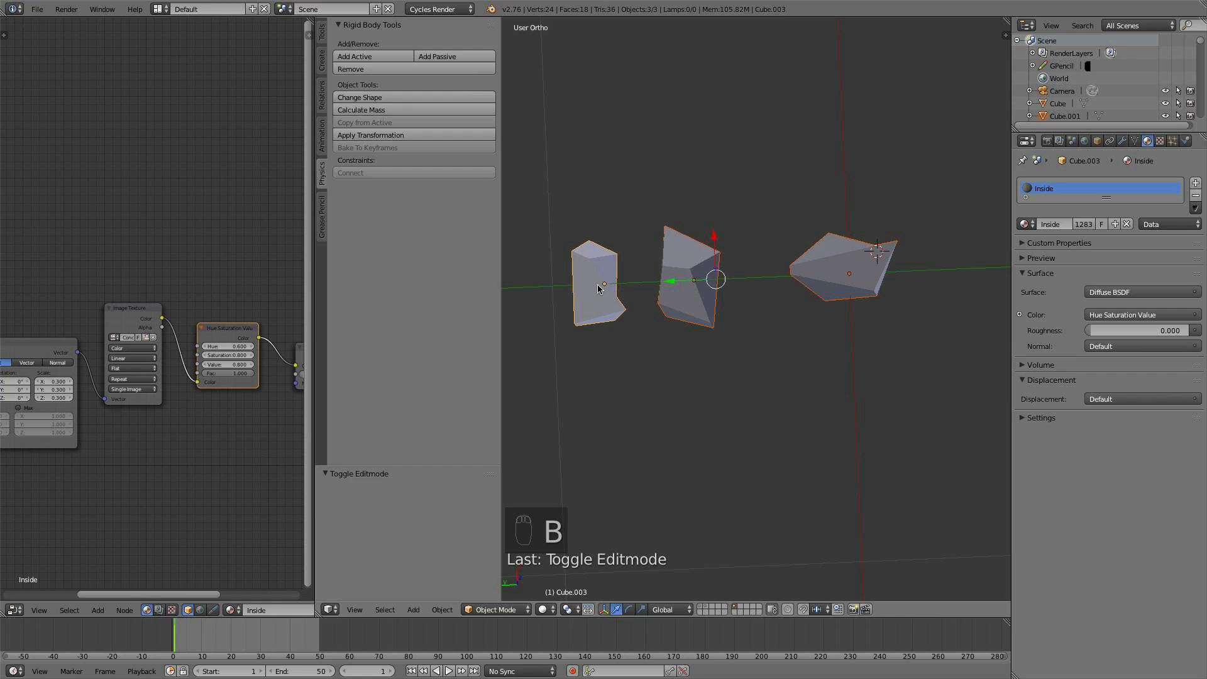
key("ctrl+l")
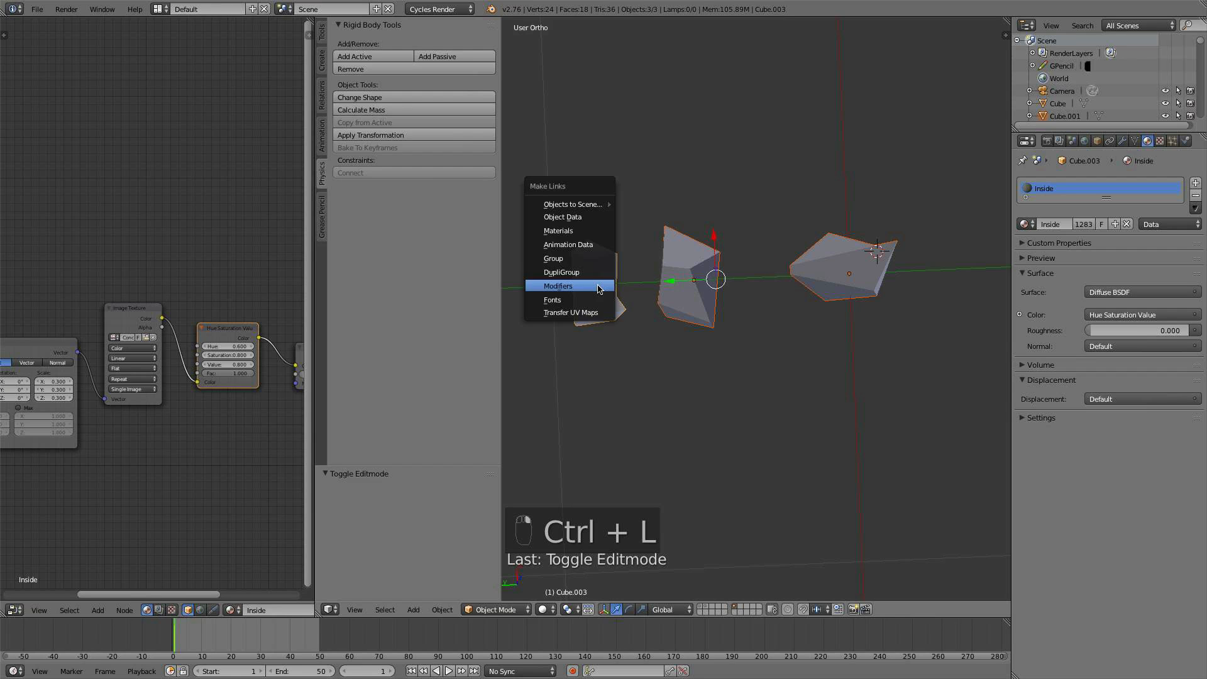
left_click(566, 231)
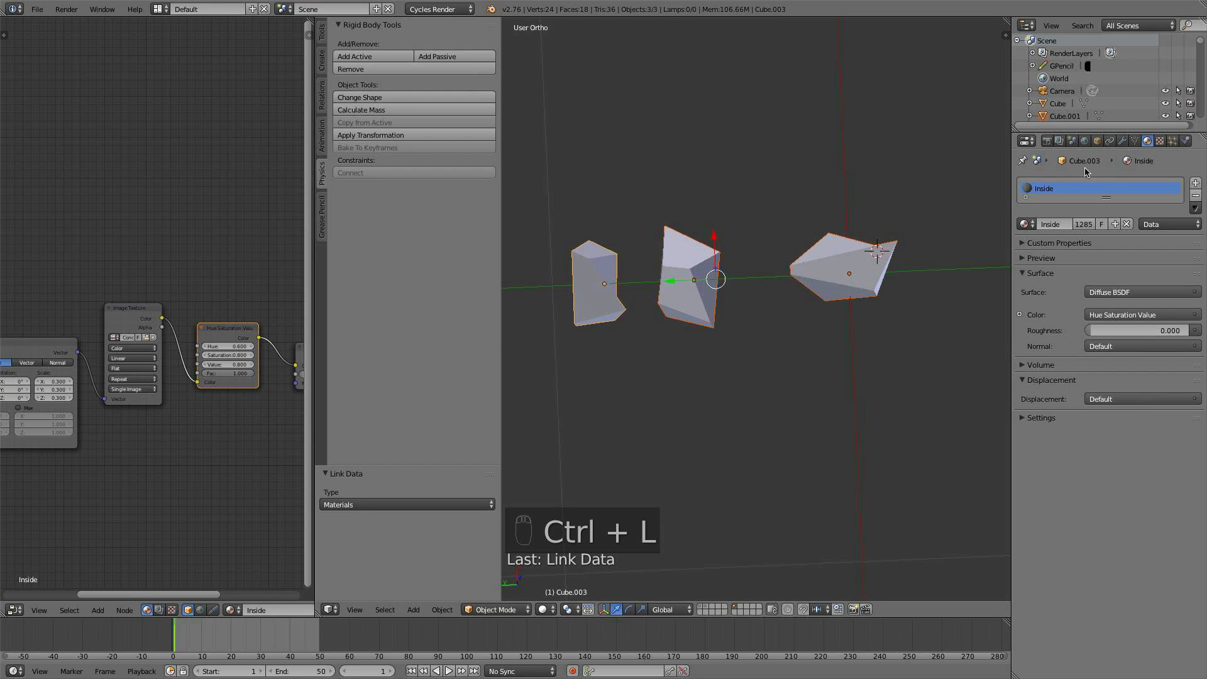
middle_click_drag(839, 277, 865, 263, "shift")
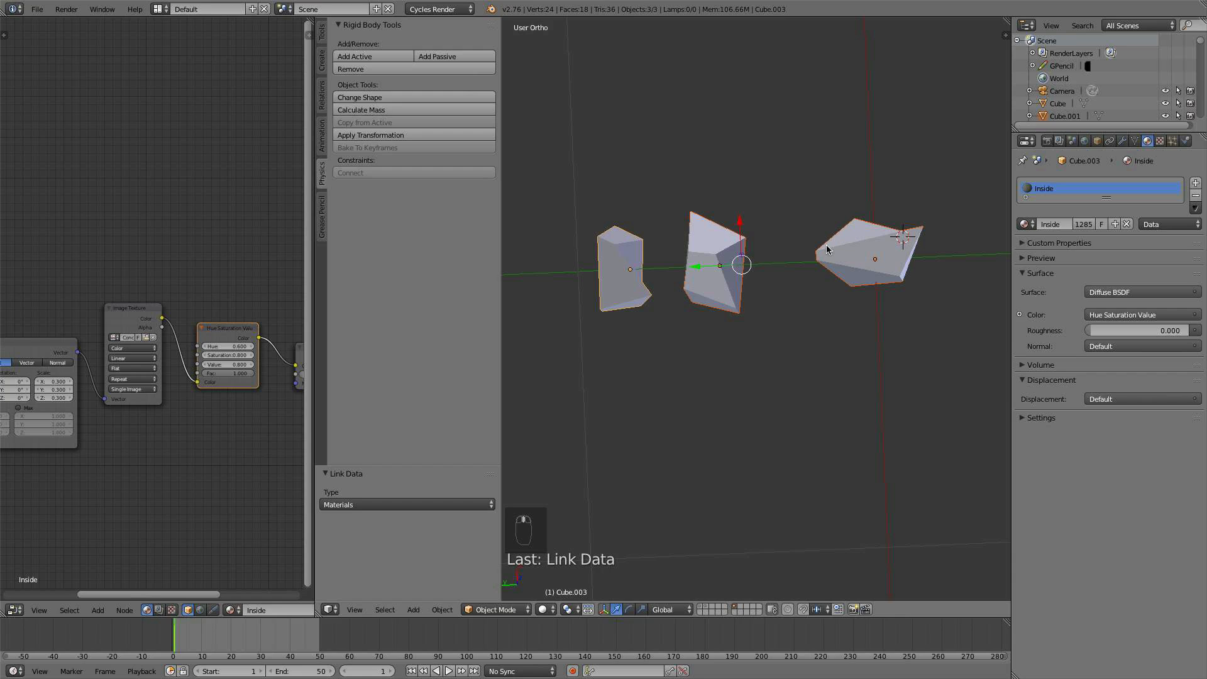
Put the three selected rocks in a new group named shards and hide the tool shelf
key("ctrl+g")
left_click(443, 503)
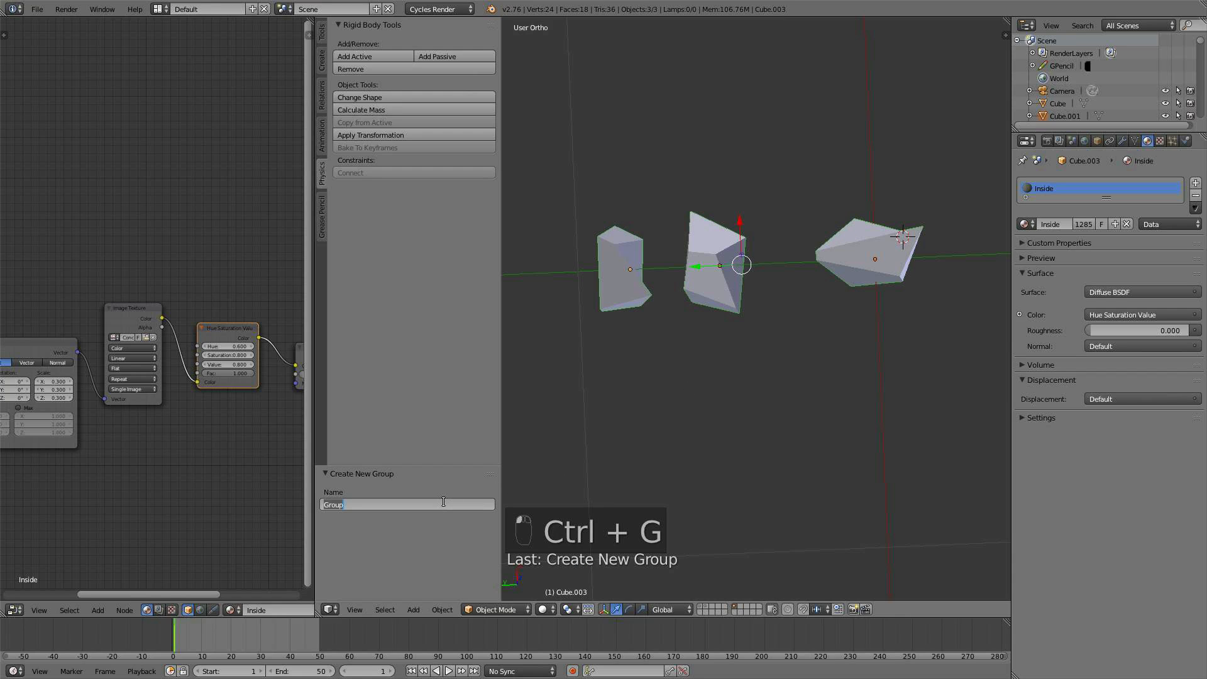
key("Return")
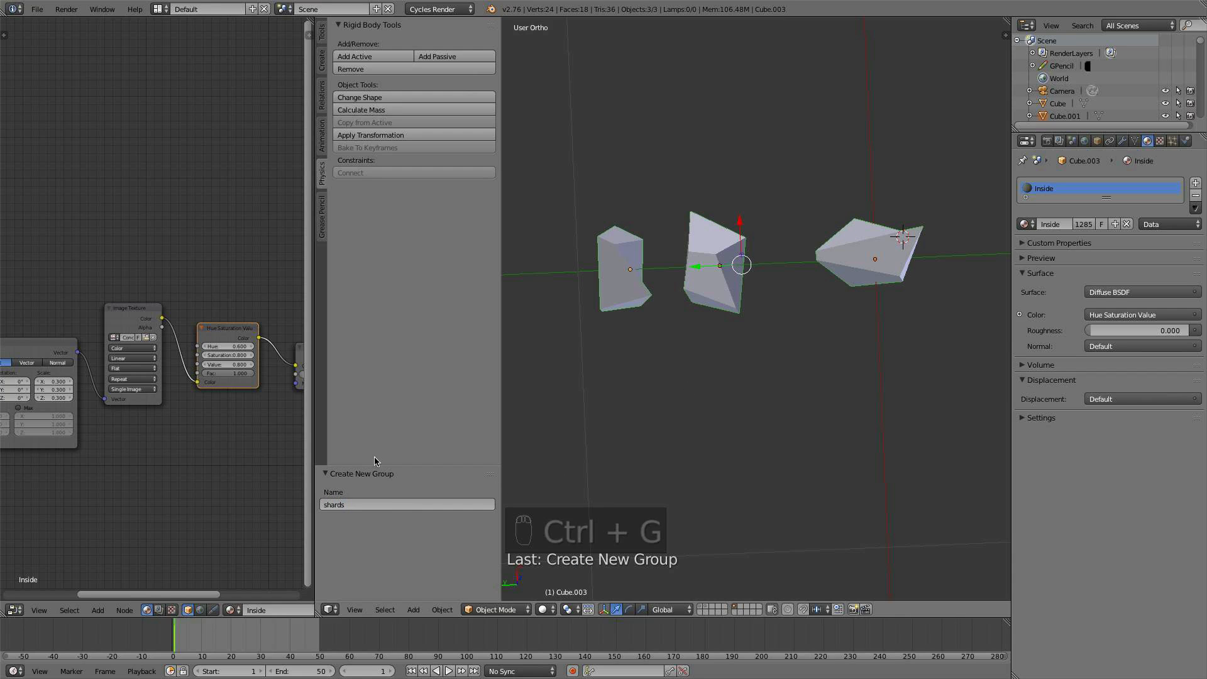
key("t")
Switch to the layer holding the brick wall and select a single fragment near the middle of the wall
scroll(652, 334, "down", 4)
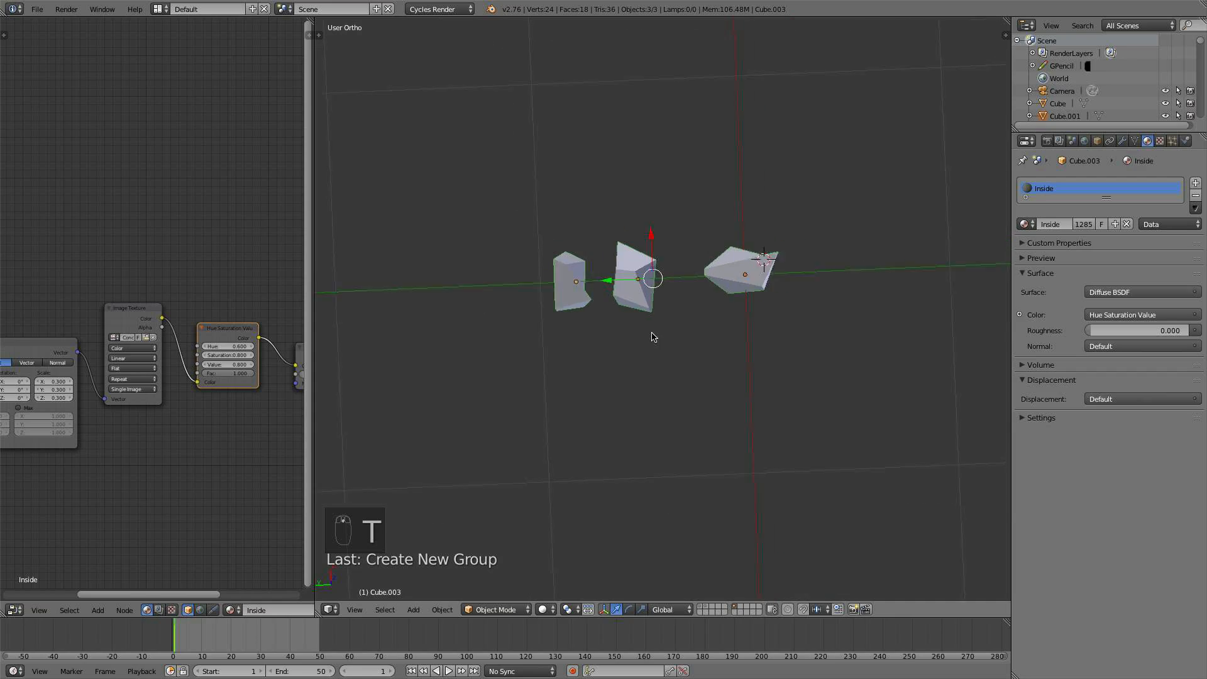
left_click(712, 605)
scroll(679, 369, "down", 4)
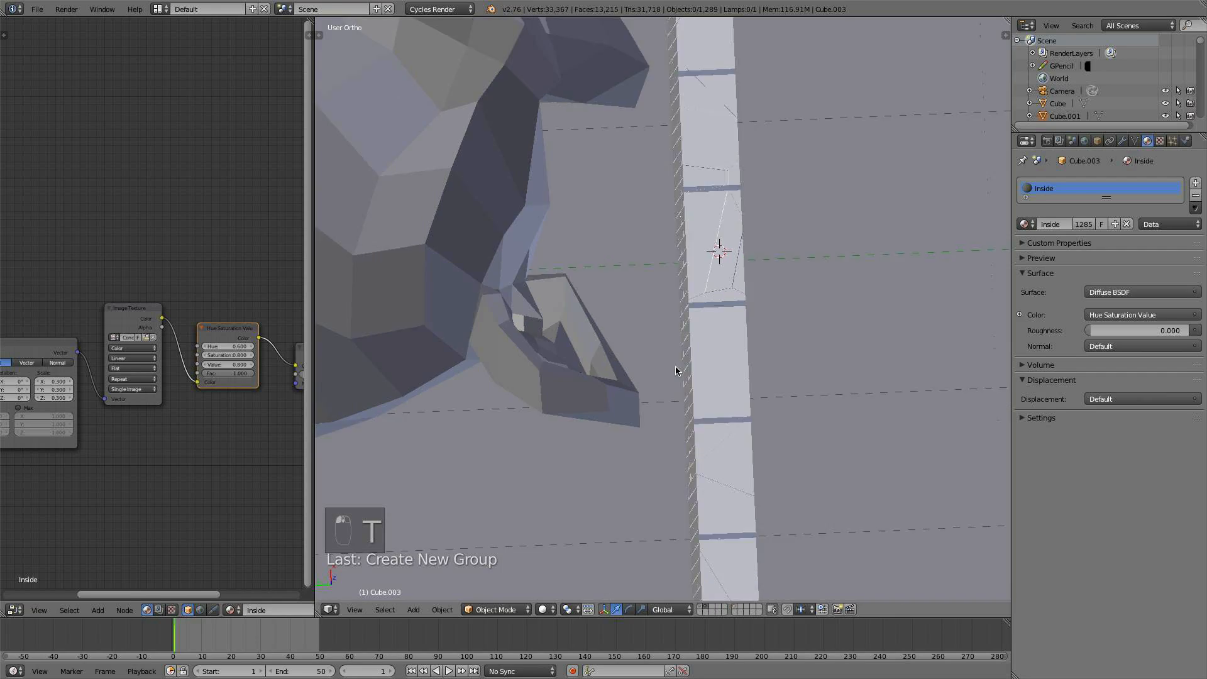
middle_click_drag(678, 344, 480, 349)
right_click(602, 261)
right_click(601, 261)
middle_click_drag(602, 260, 604, 290)
scroll(667, 254, "up", 2)
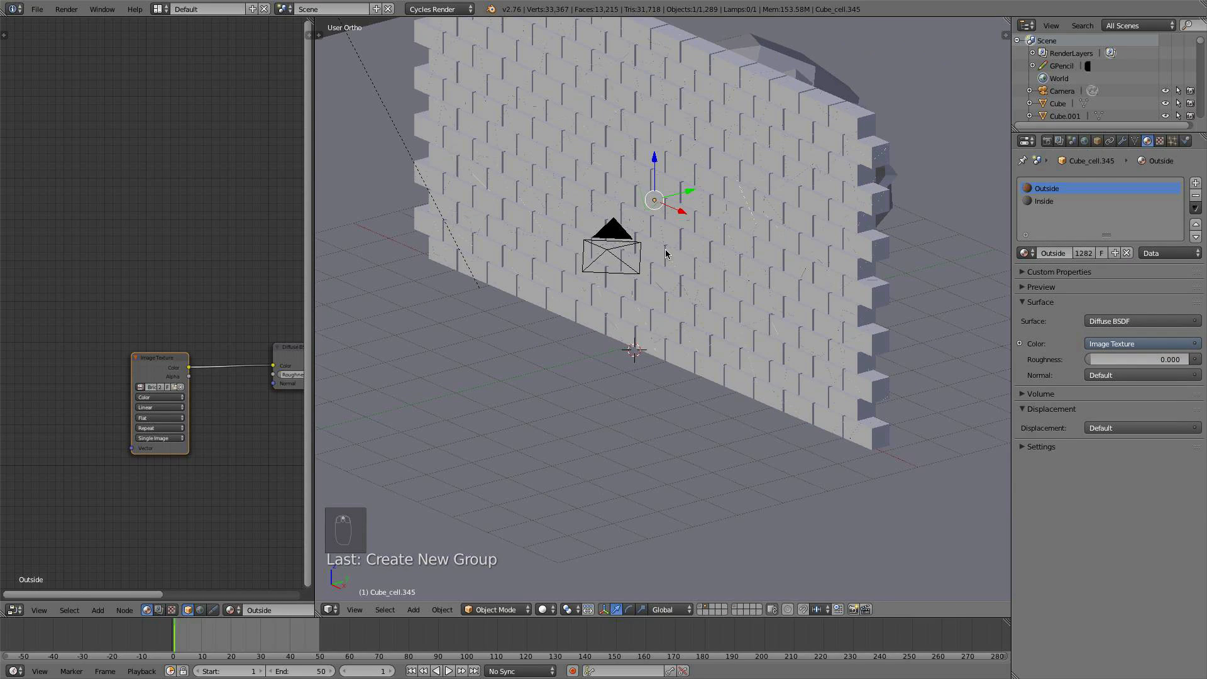
middle_click_drag(699, 217, 705, 301, "shift")
Add a particle system to the selected wall fragment, with emission ending at frame 3 and 100 particles
left_click(1172, 141)
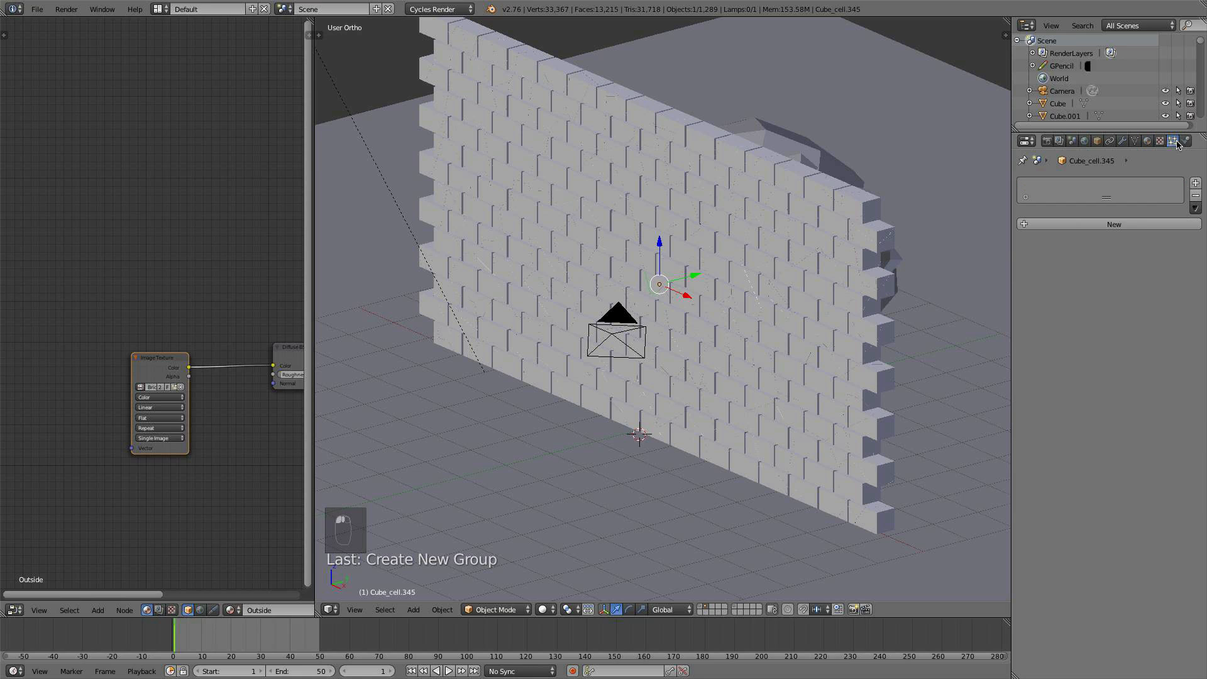
left_click(1144, 225)
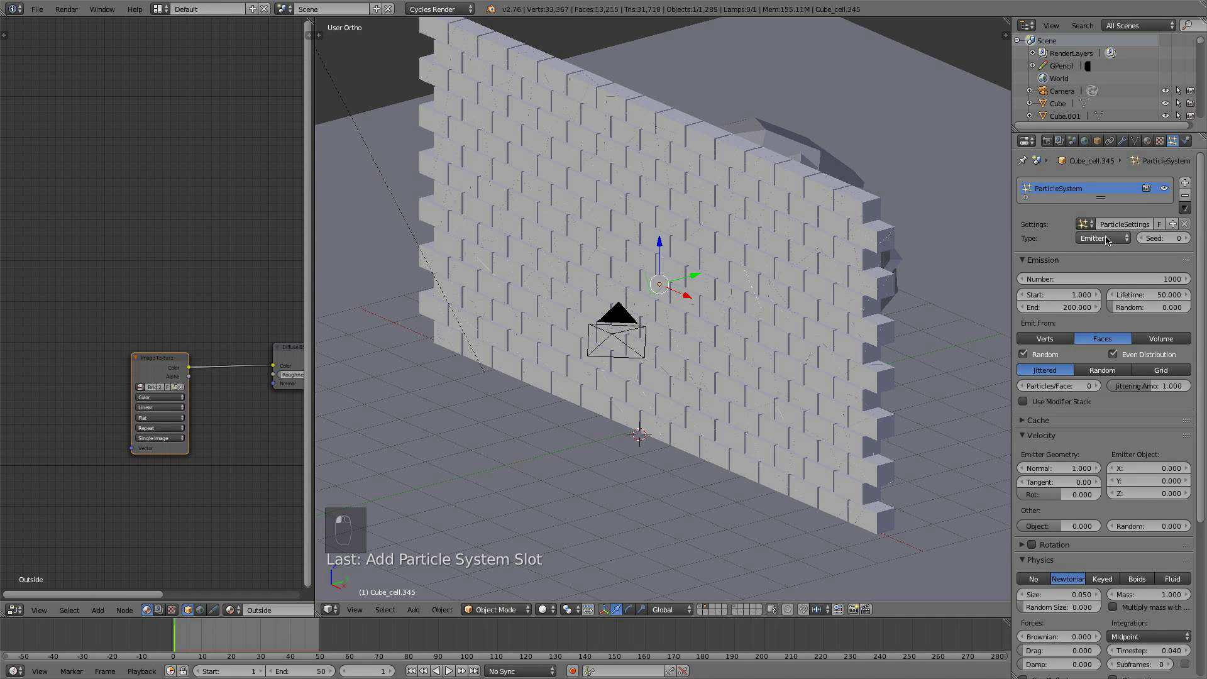
left_click(1074, 308)
key("Return")
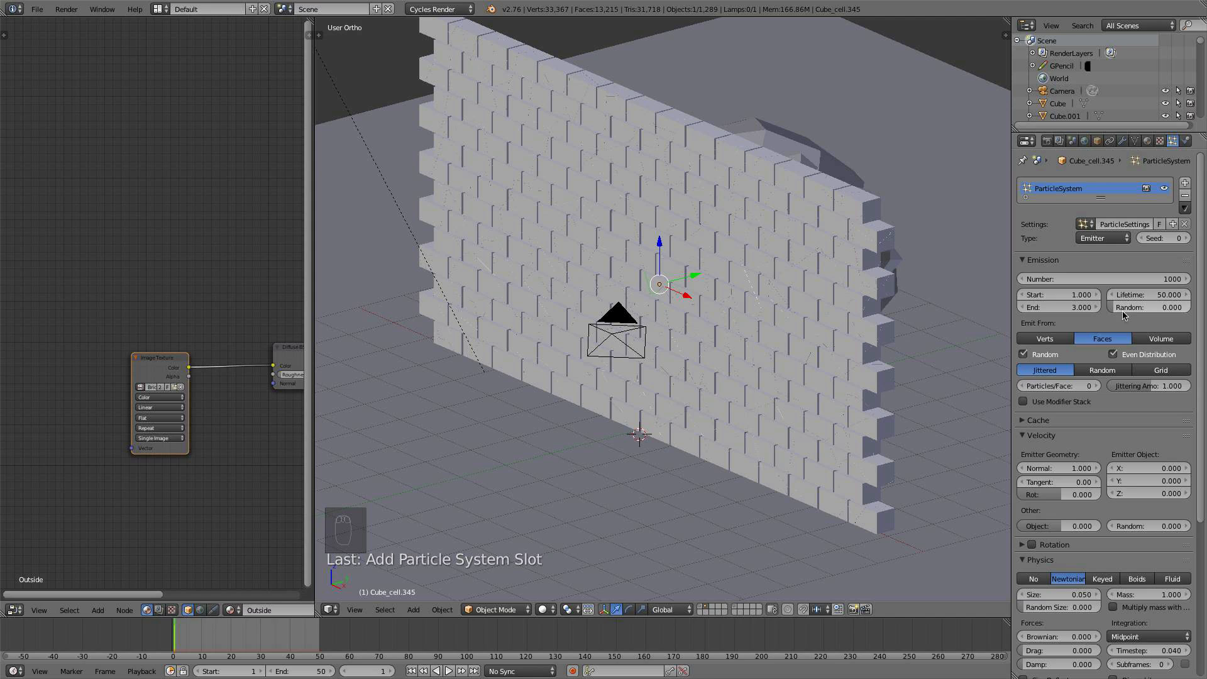
scroll(1150, 295, "down", 1)
left_click(1109, 254)
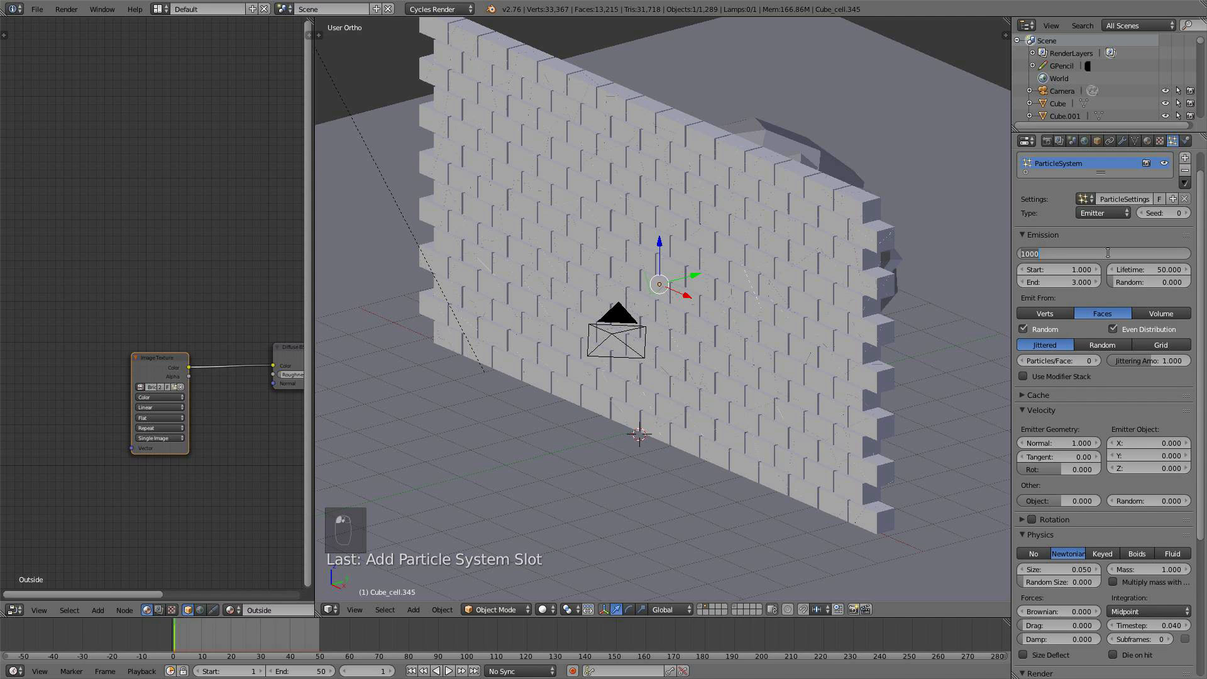
type("100")
key("Return")
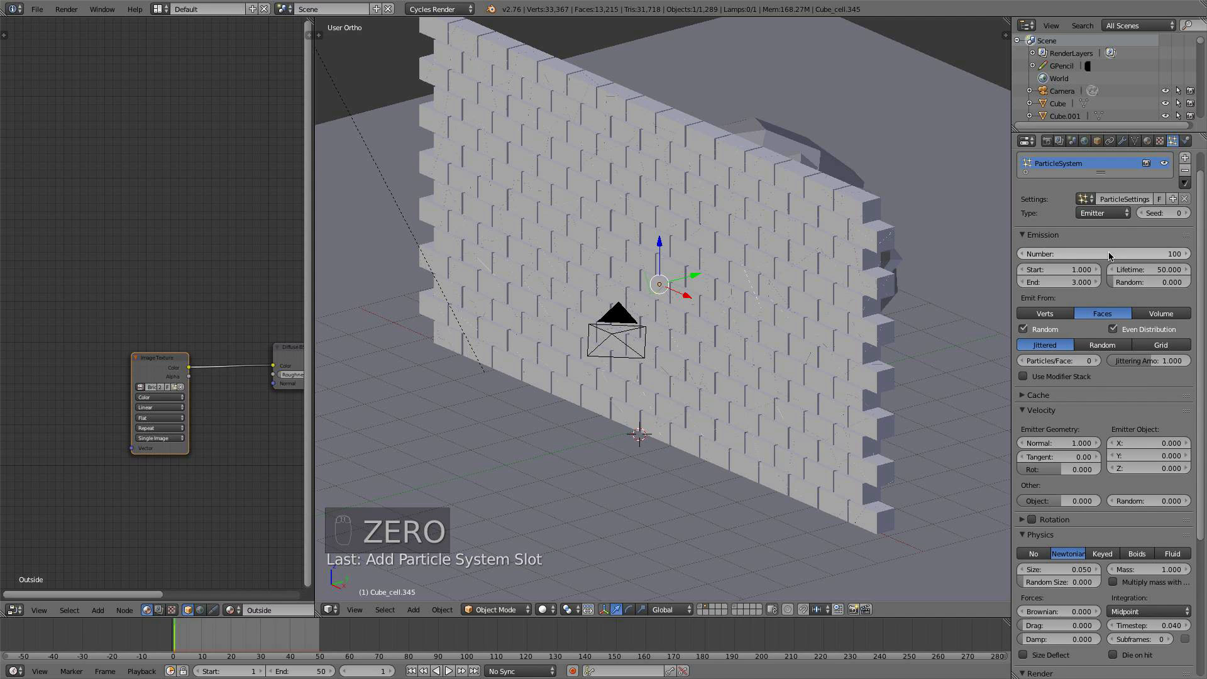
Render the fragment's particles as a group, using shards as the dupli group
scroll(1109, 255, "down", 1)
scroll(1106, 257, "down", 1)
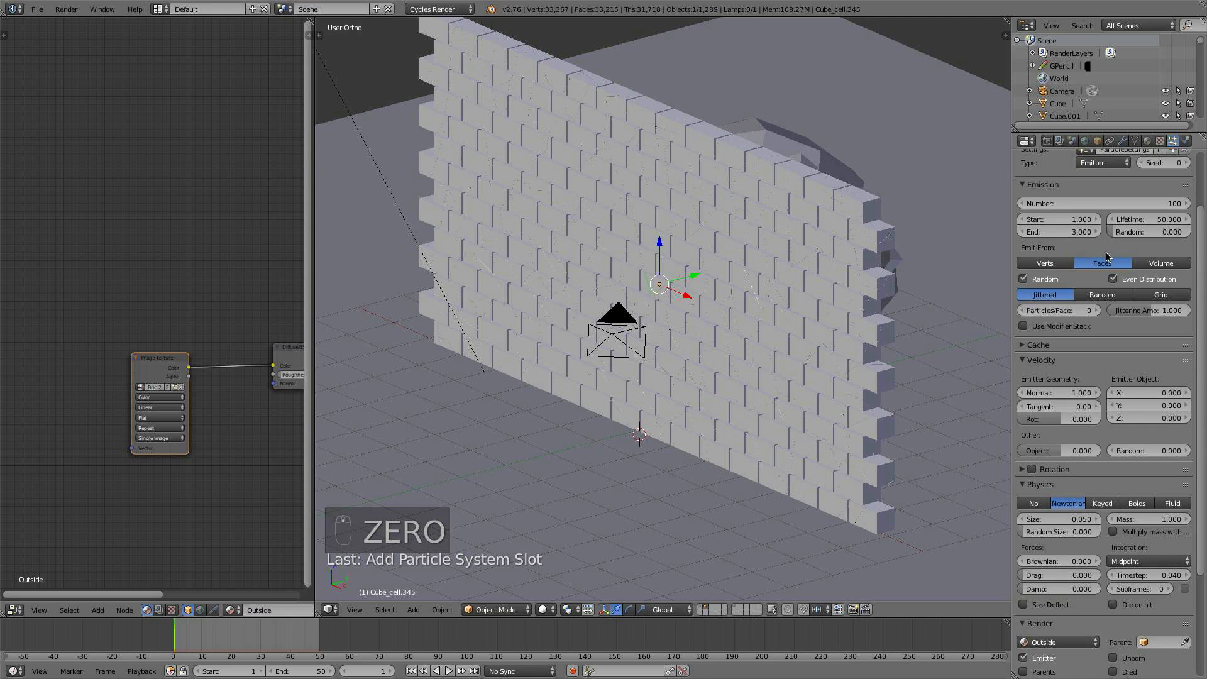
scroll(1106, 257, "down", 5)
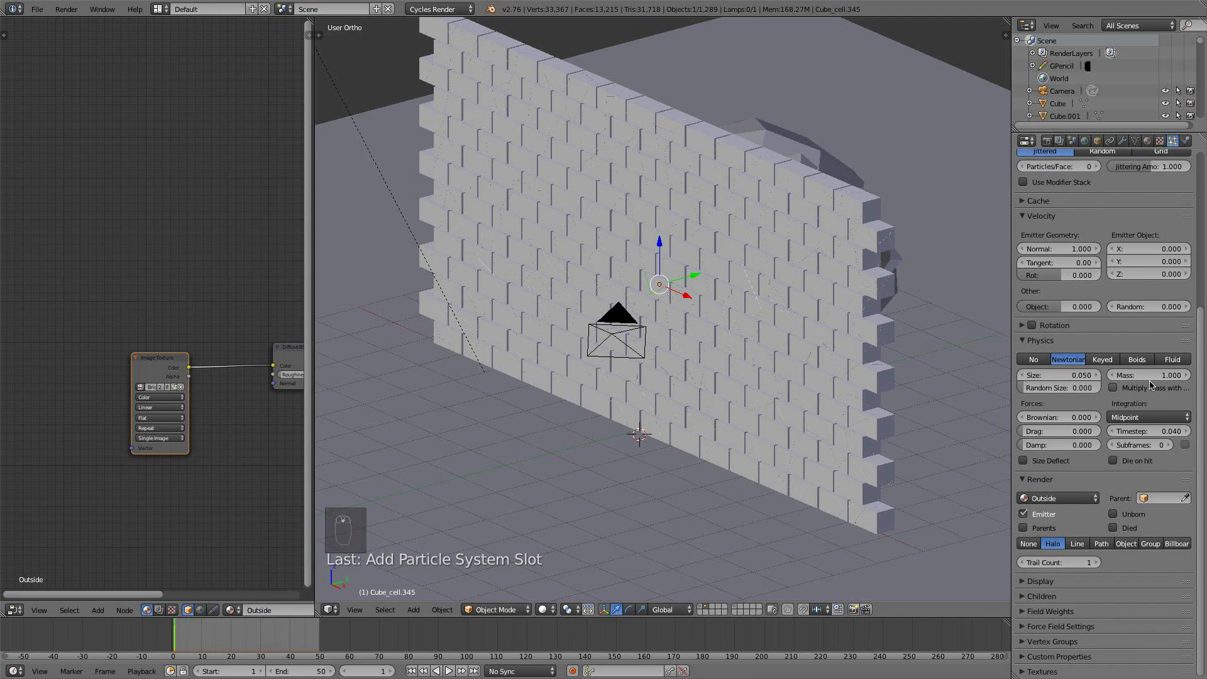
left_click(1150, 544)
left_click(1127, 562)
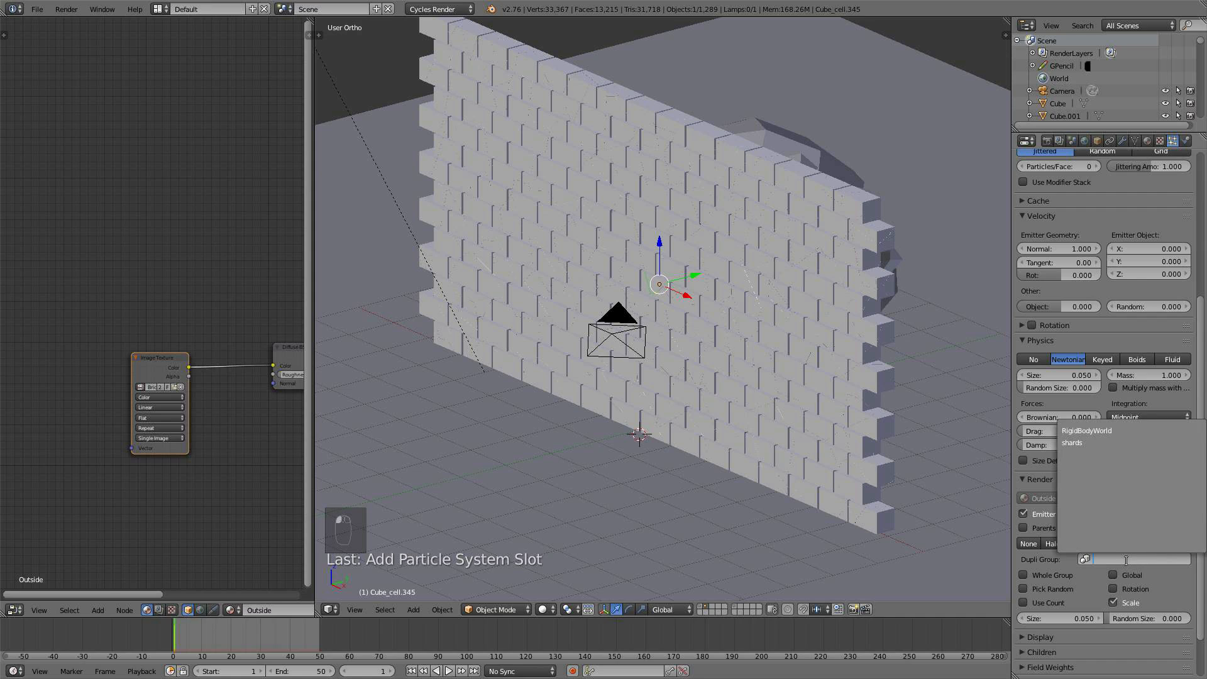
left_click(1100, 440)
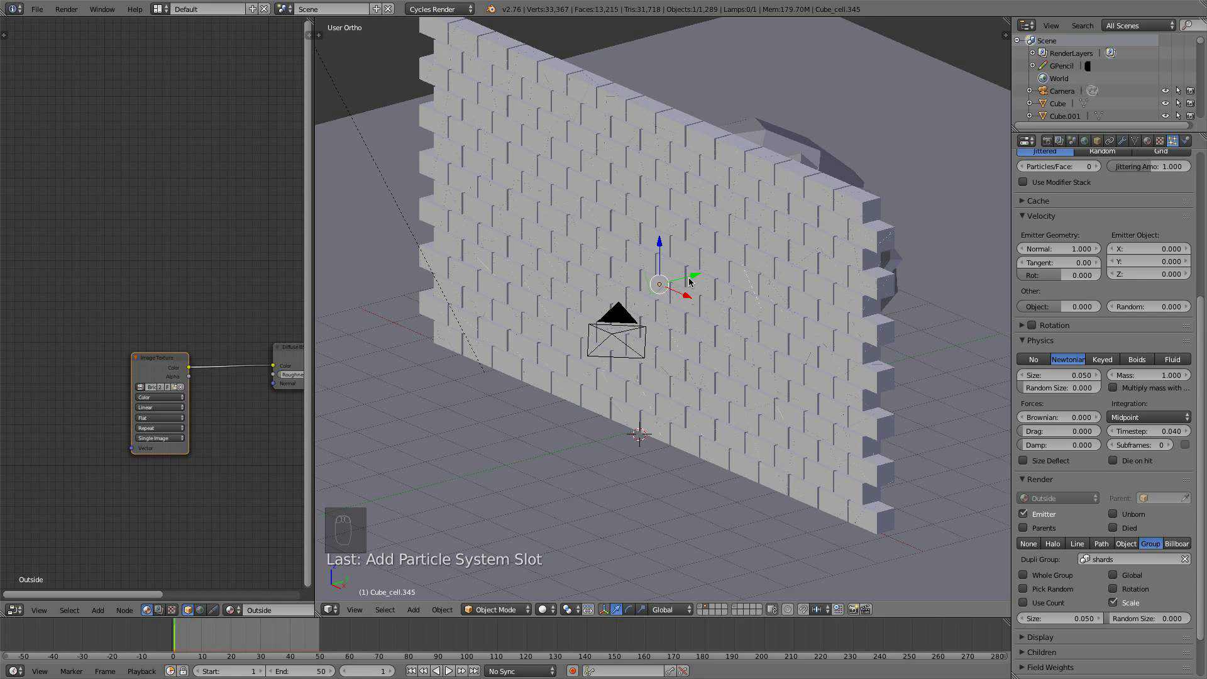
Hide everything except the particle-emitting fragment and reselect that fragment
key("ctrl+i")
key("h")
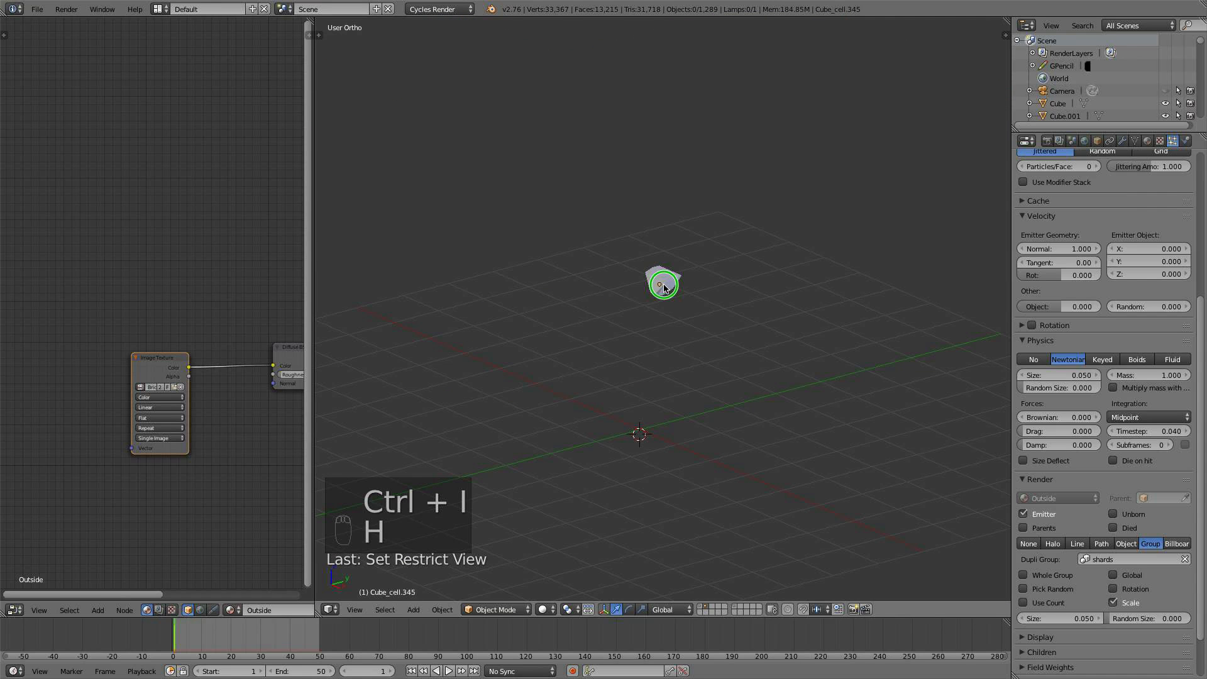
right_click(674, 286)
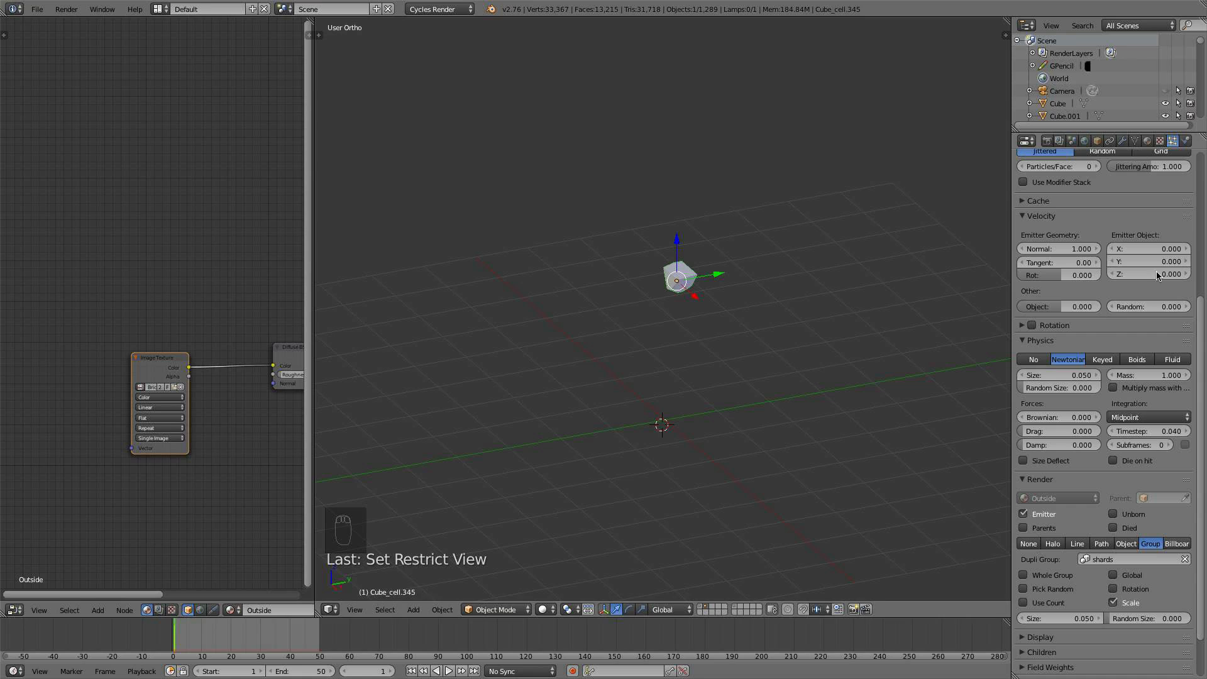
key("g")
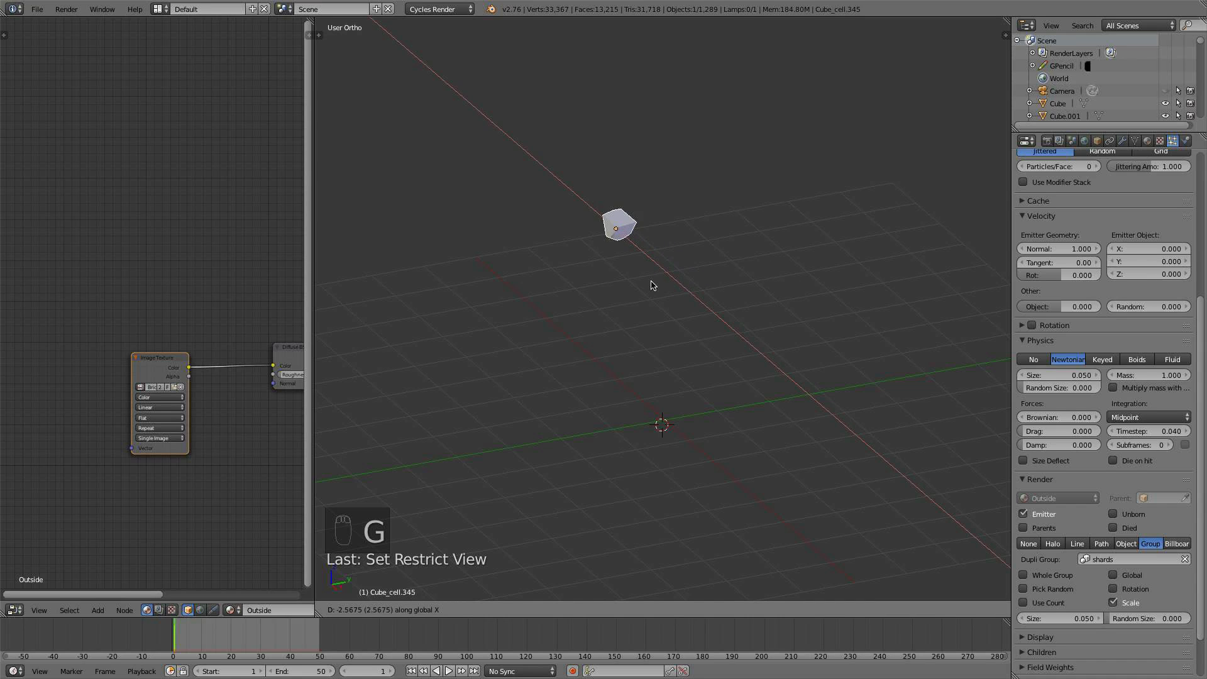
key("y")
right_click(512, 345)
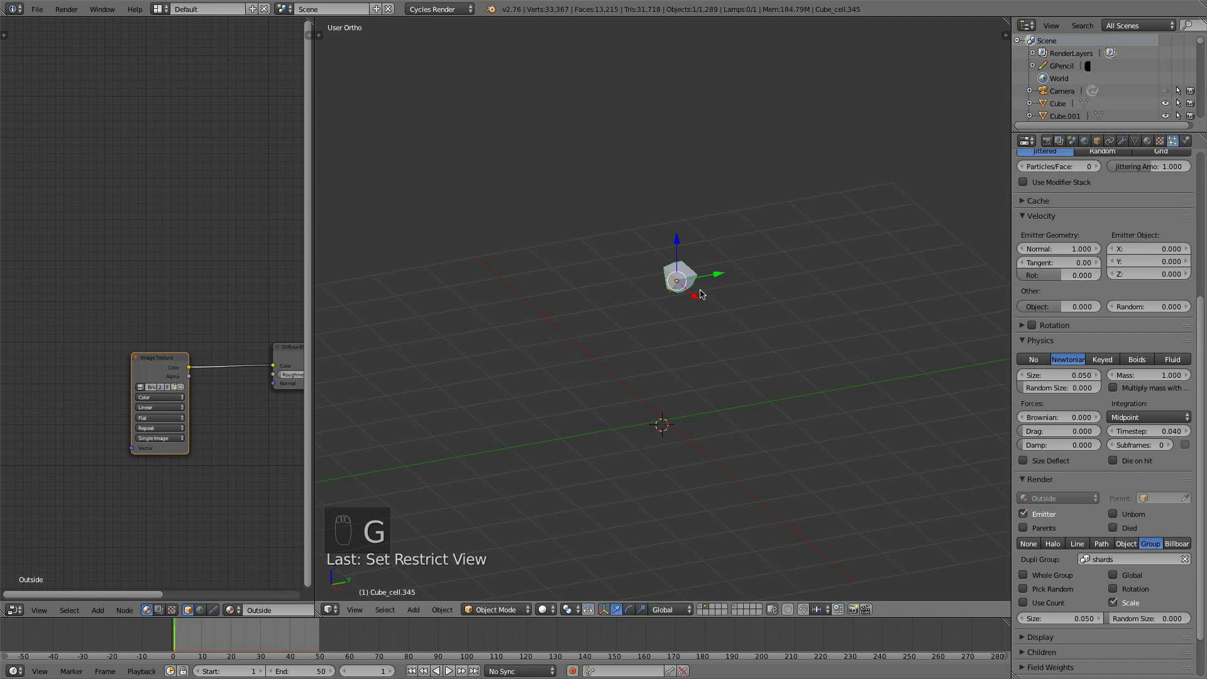
key("g")
key("y")
right_click(487, 352)
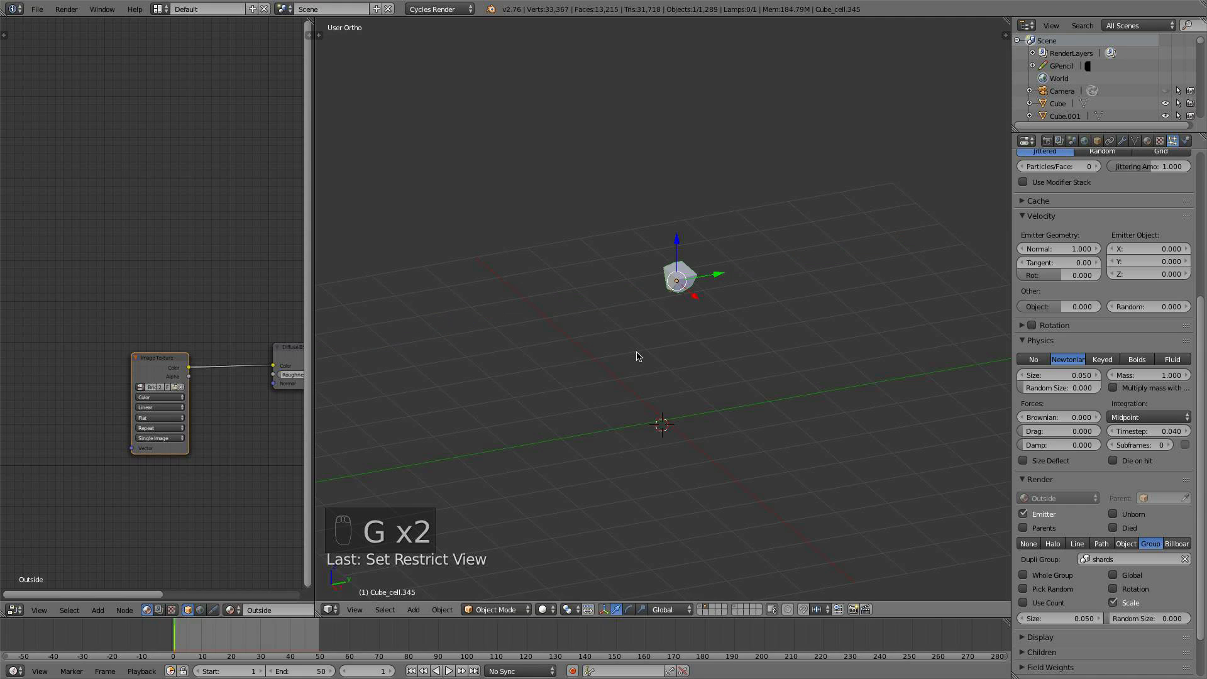
Set the particles' emitter object Y velocity to -5, preview the animation, and return to the first frame
left_click(1132, 259)
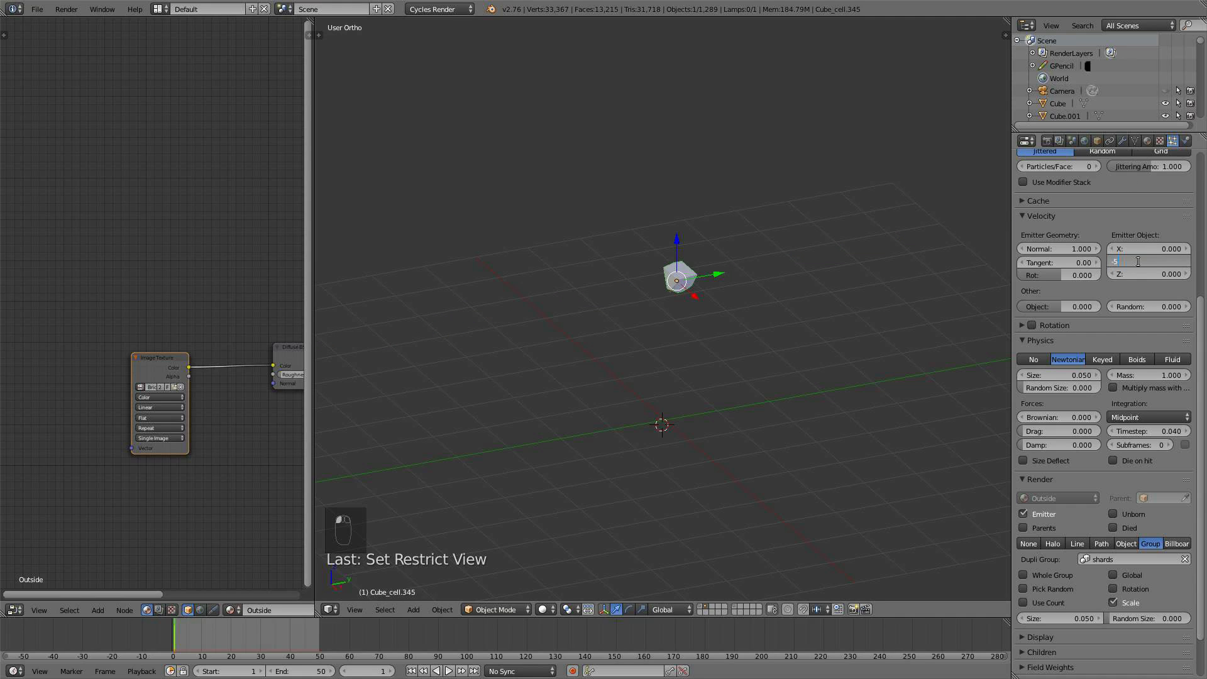
key("Return")
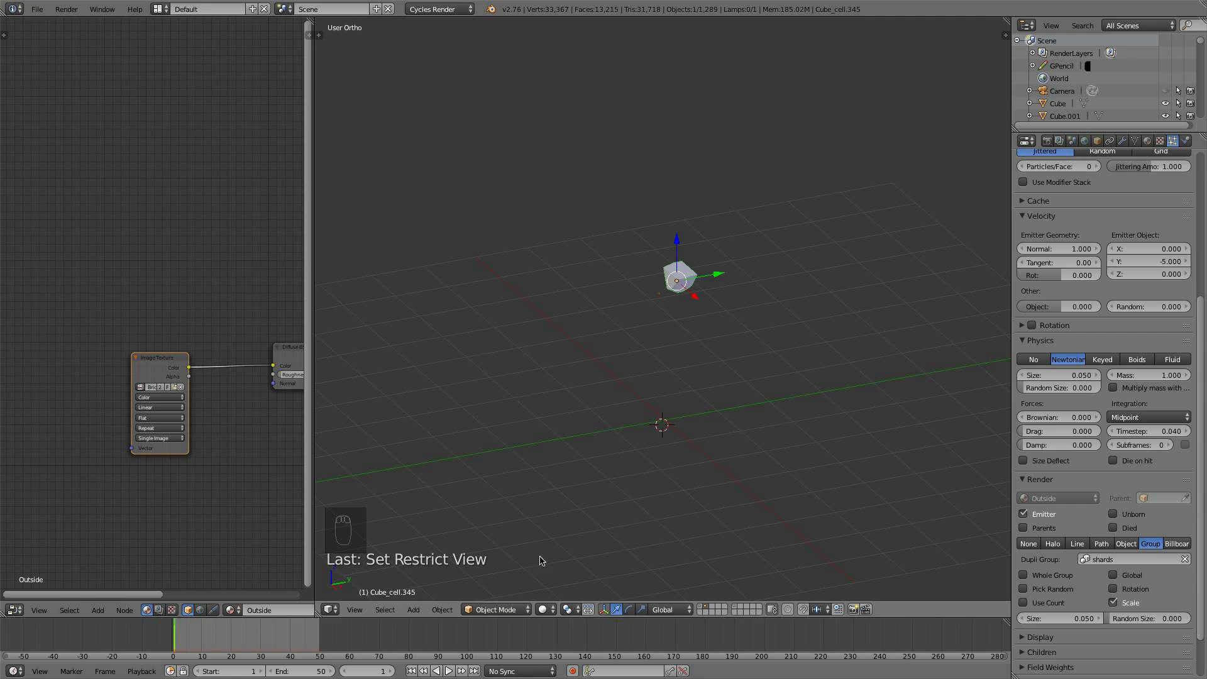
left_click(448, 671)
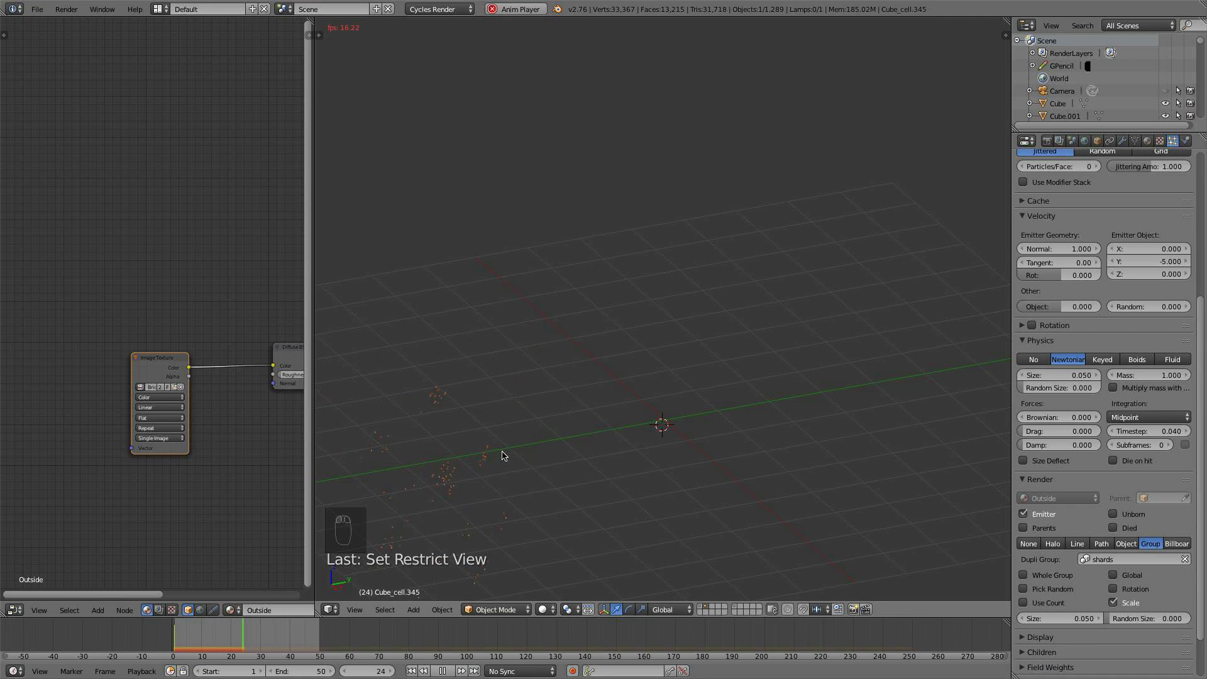
left_click(442, 671)
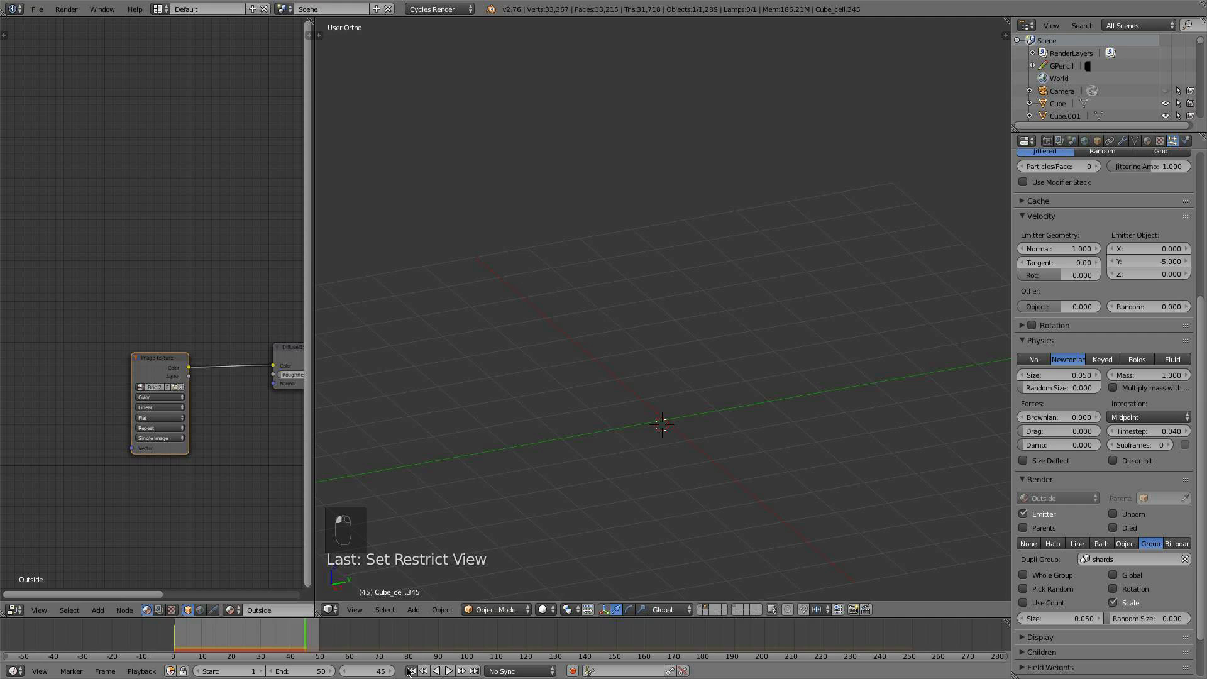
left_click(410, 670)
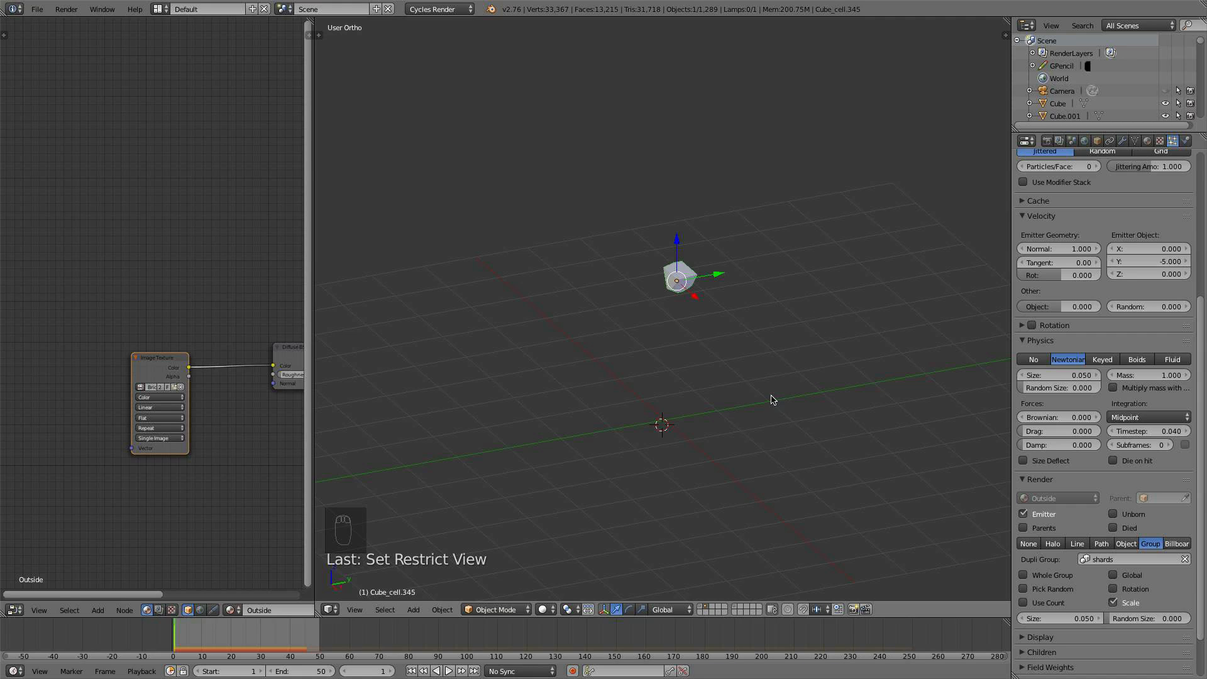
Set the particles' random size to 1 and size to 0.15, and preview the animation
left_click(1185, 141)
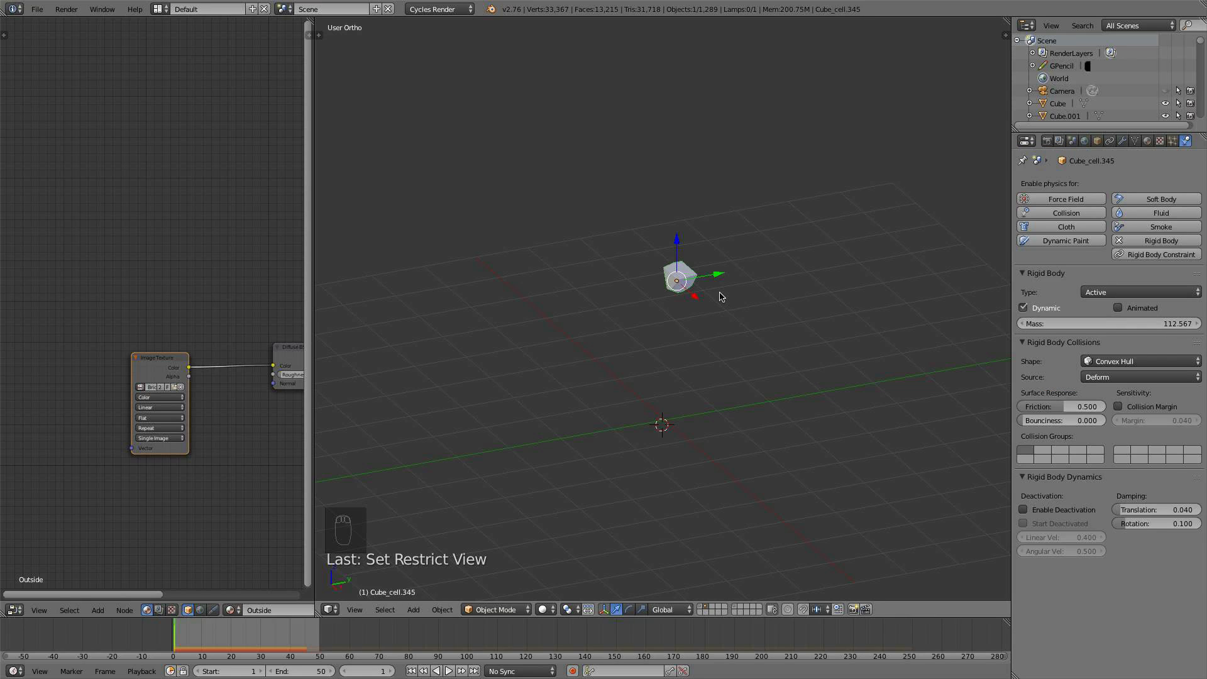
left_click(1174, 140)
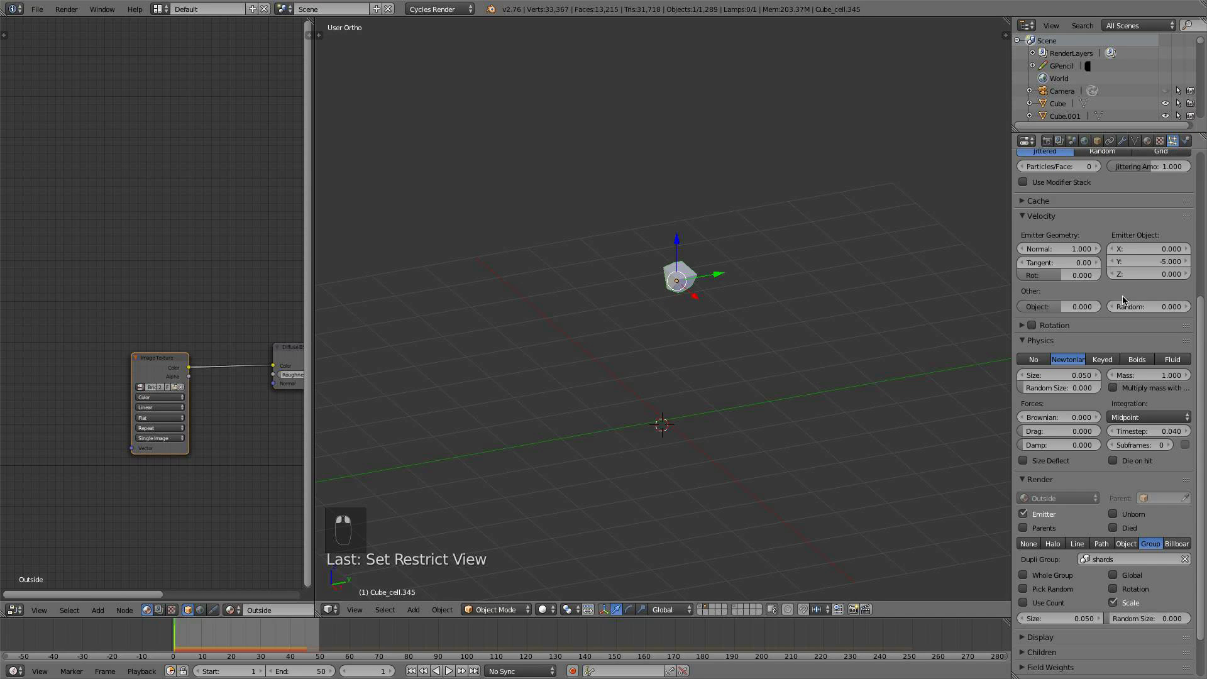
mouse_move(1059, 388)
left_mouse_down()
mouse_move(1117, 388)
mouse_move(1061, 376)
left_mouse_up()
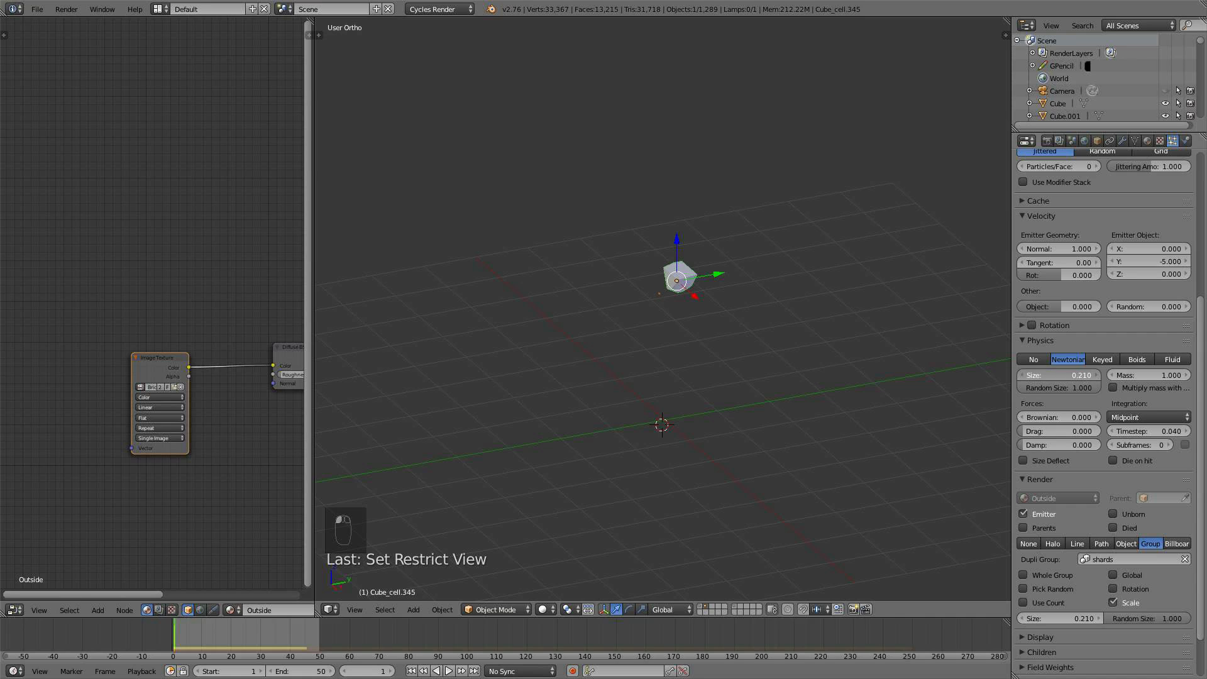
left_click(448, 671)
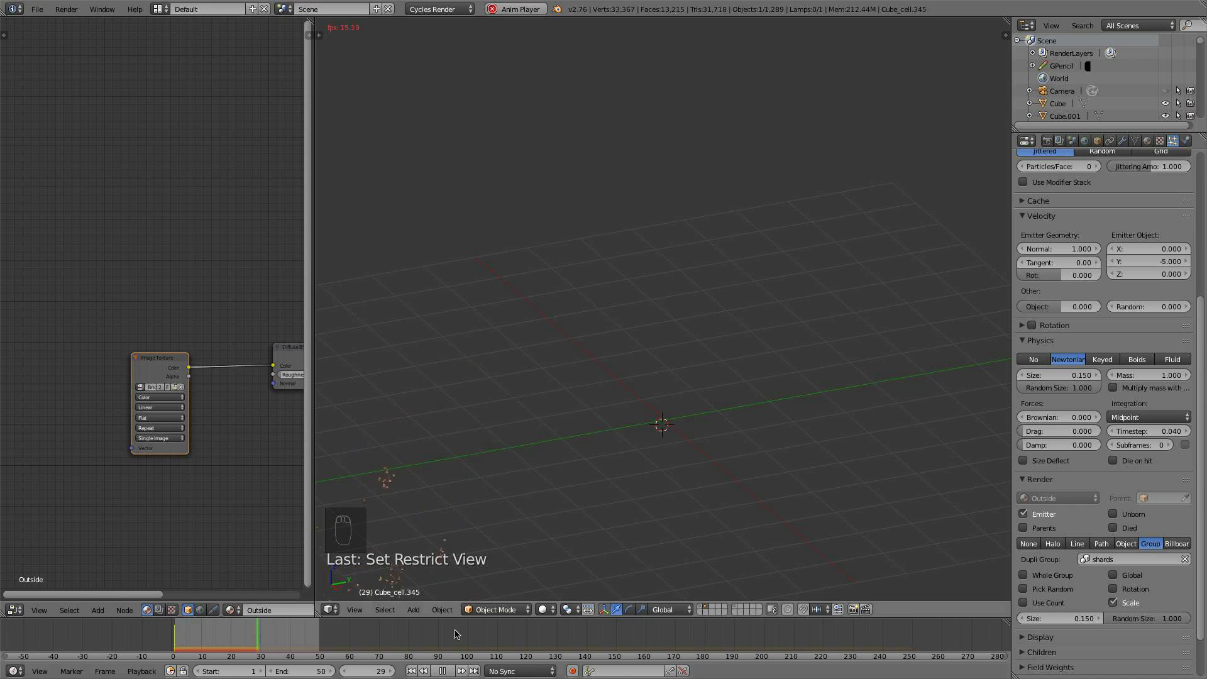
left_click(444, 671)
Set the particle size to 0.18, replay the animation from the start, and return to the first frame
left_click(1071, 375)
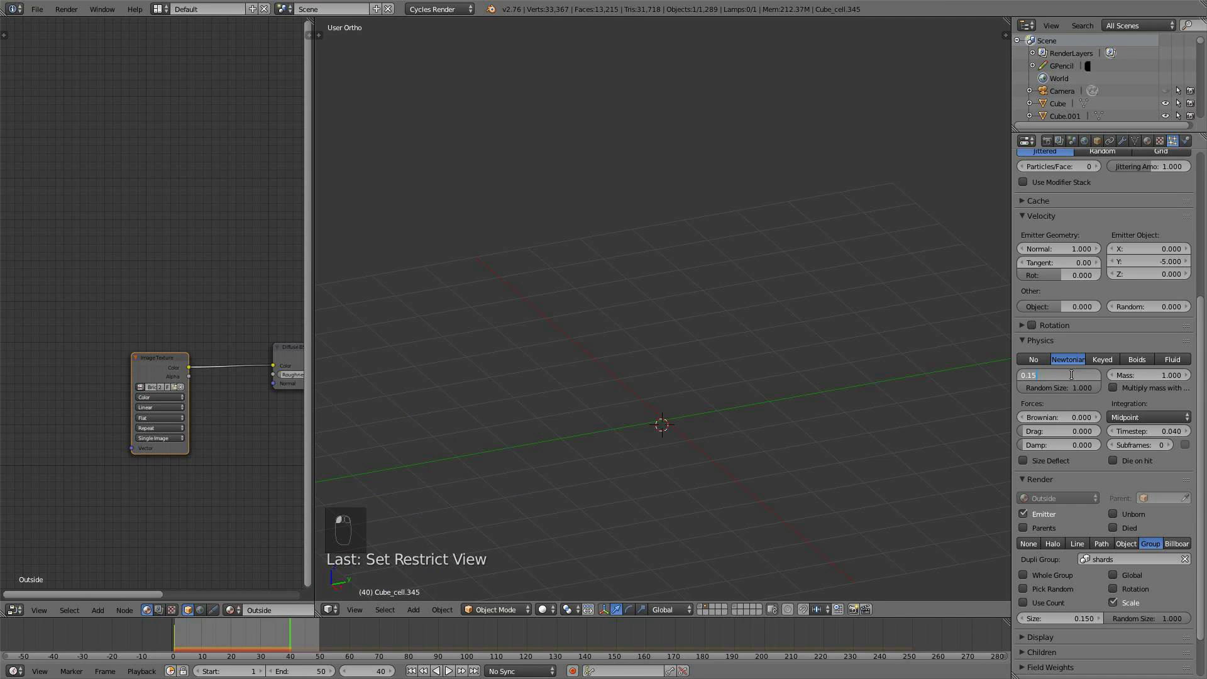
type("8")
key("Return")
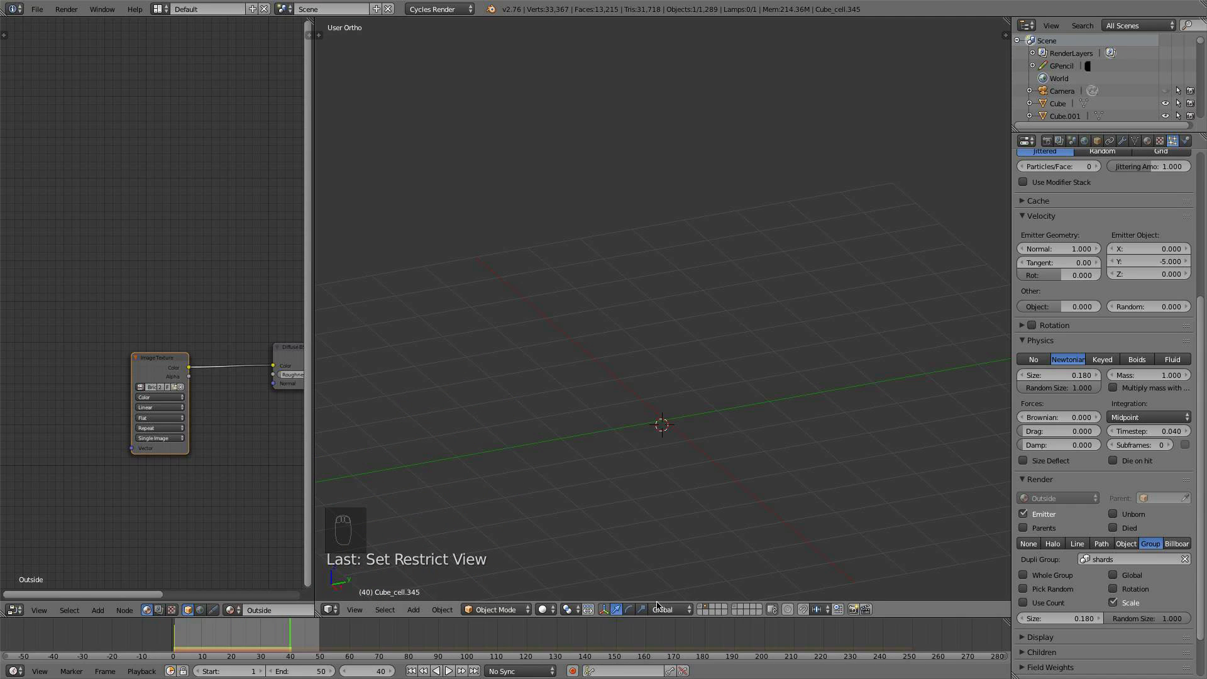
left_click(422, 671)
left_click(448, 671)
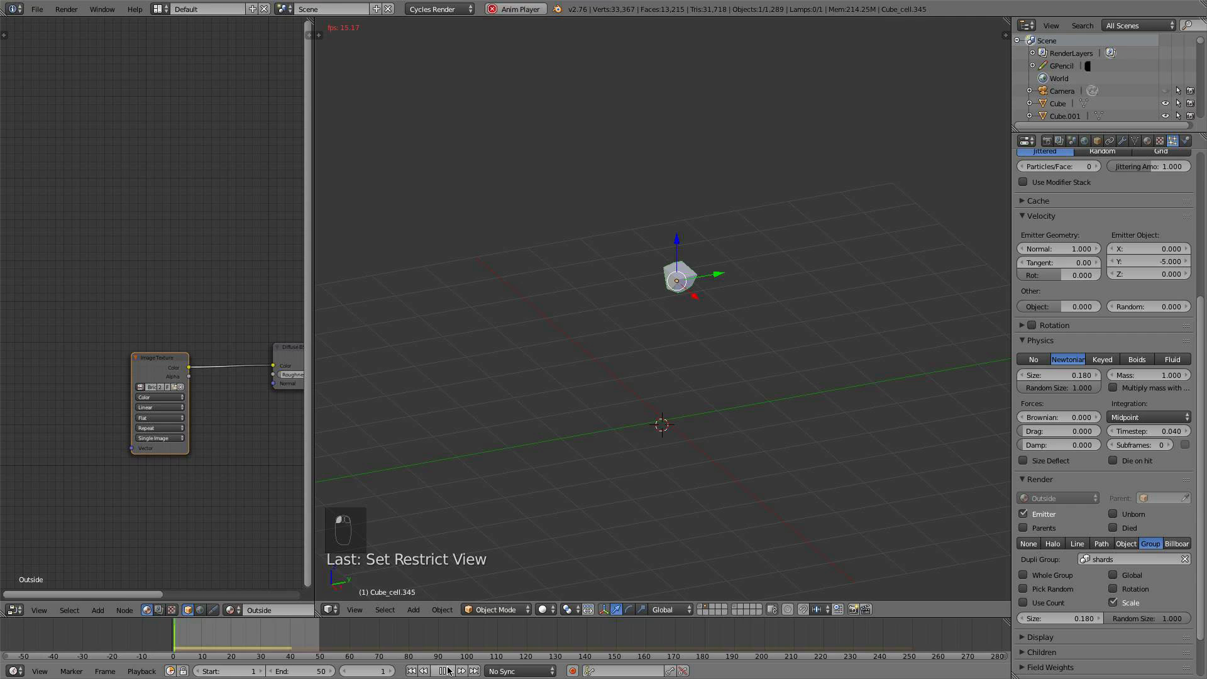
left_click(446, 671)
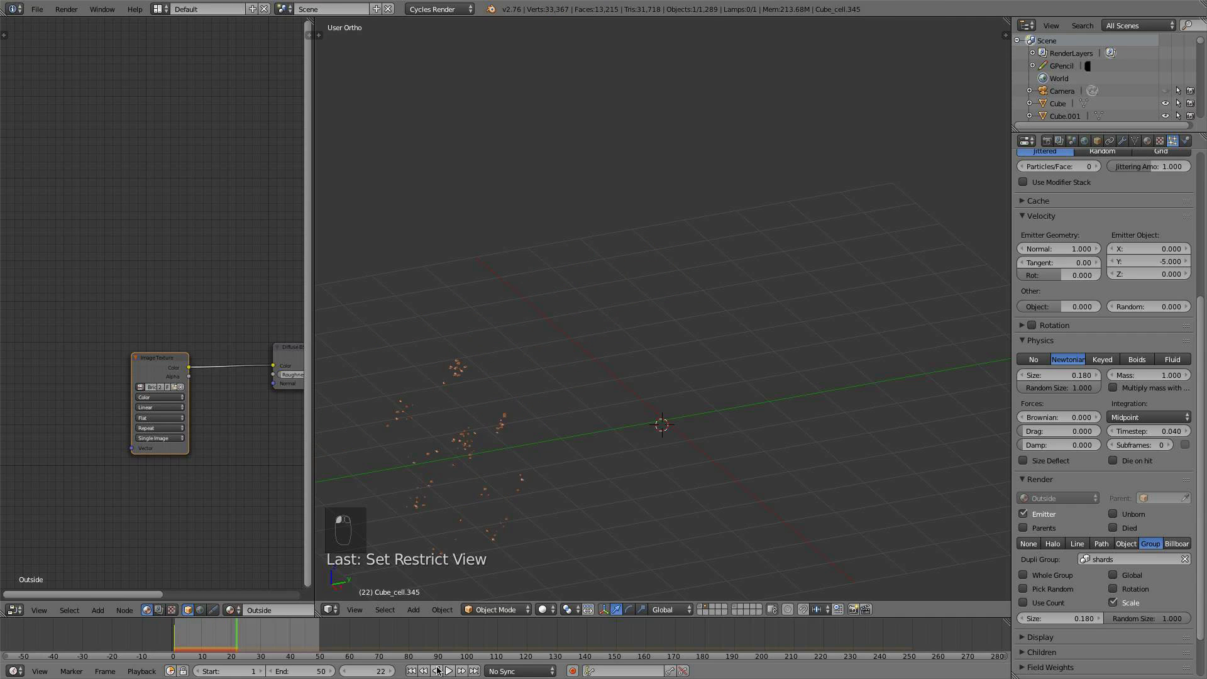
left_click(410, 671)
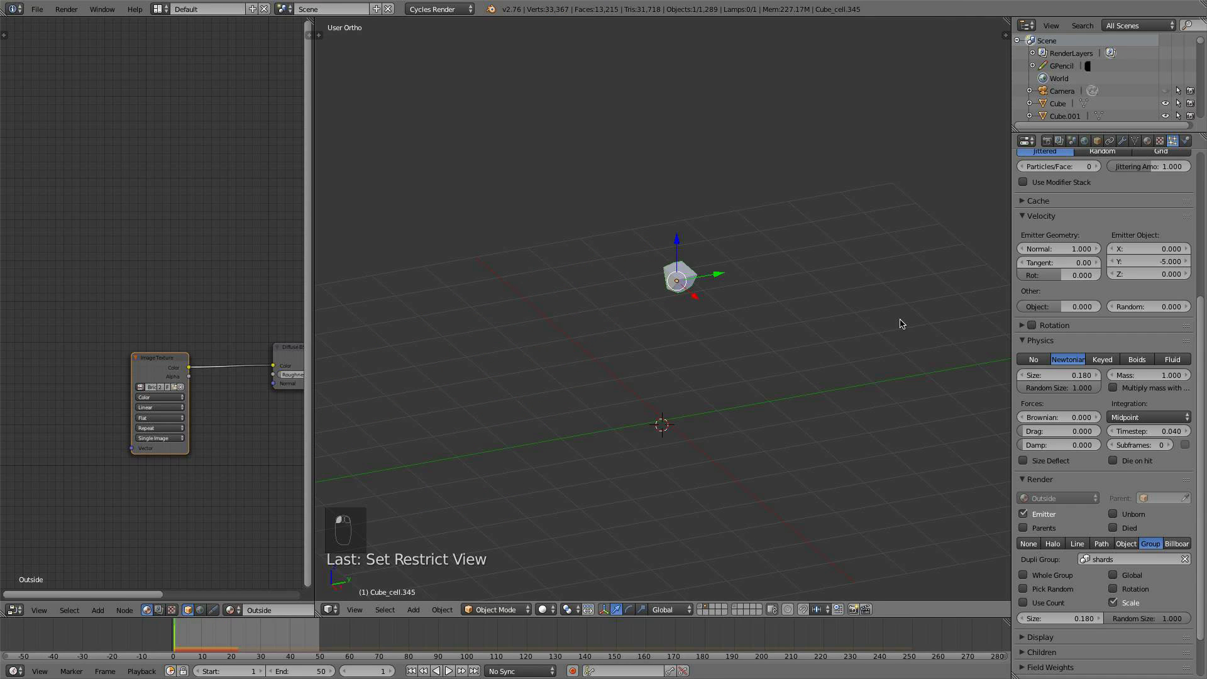
Set the particles' random velocity to 0.21
left_click(1135, 306)
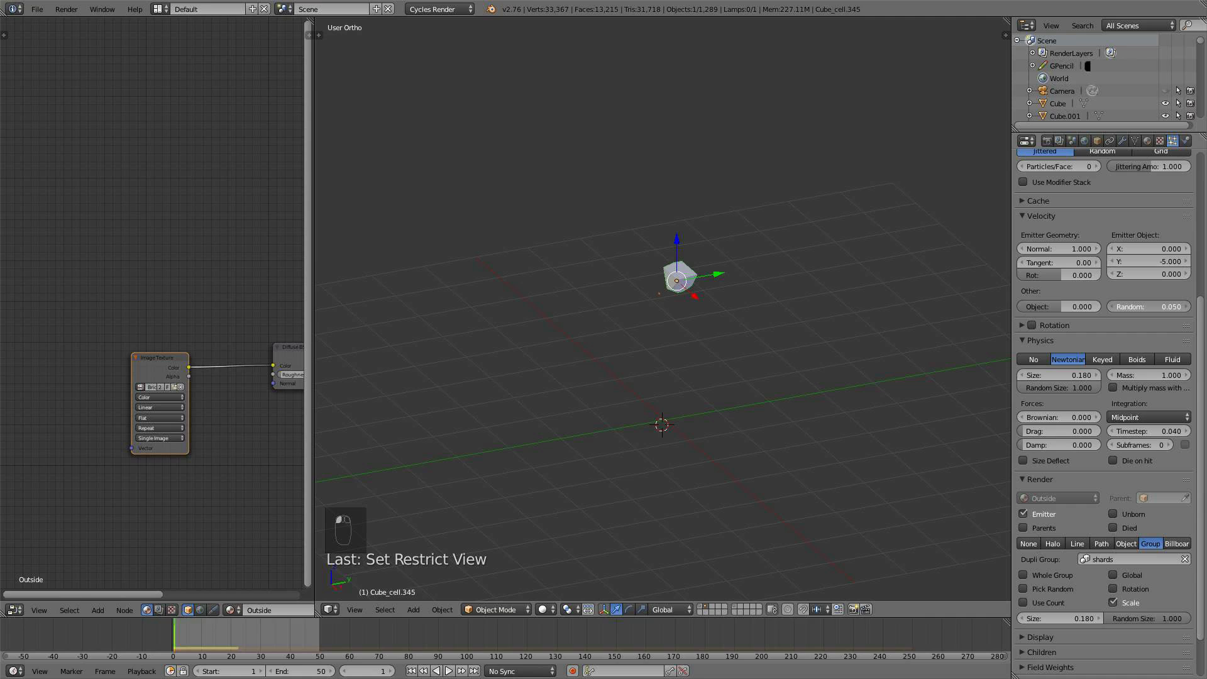
left_click_drag(1135, 306, 1141, 306)
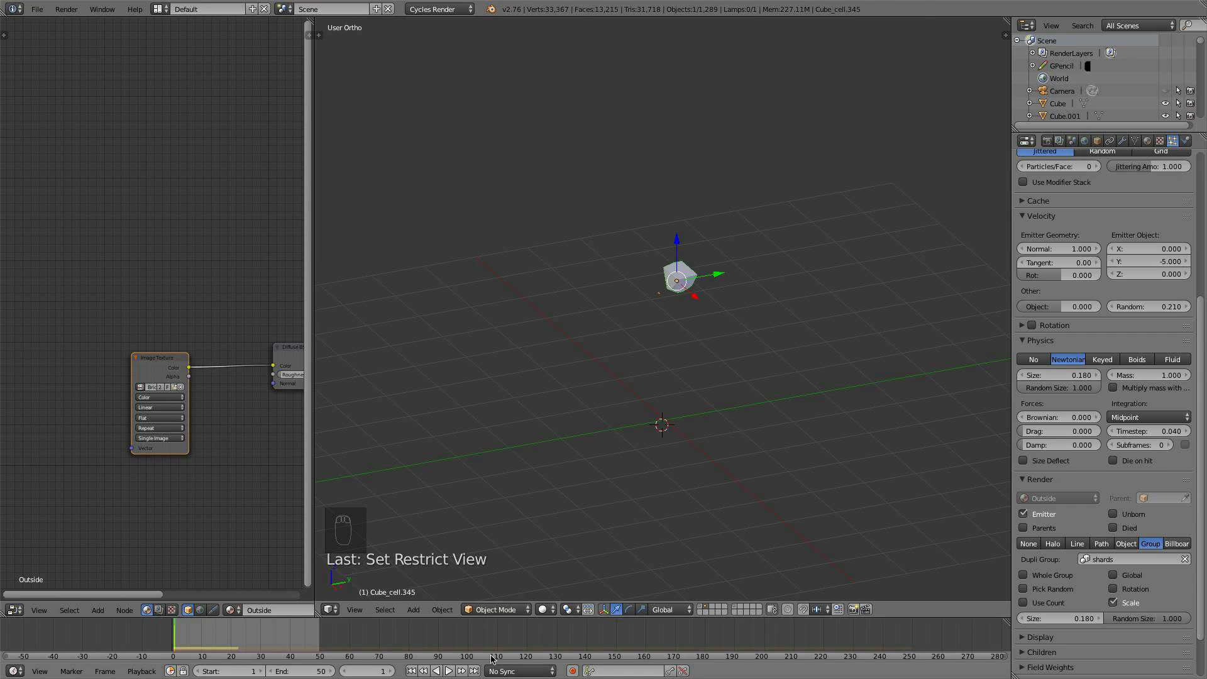
Preview the animation, then set the particles' Brownian force to 0.26 and random velocity to 0.36
left_click(449, 671)
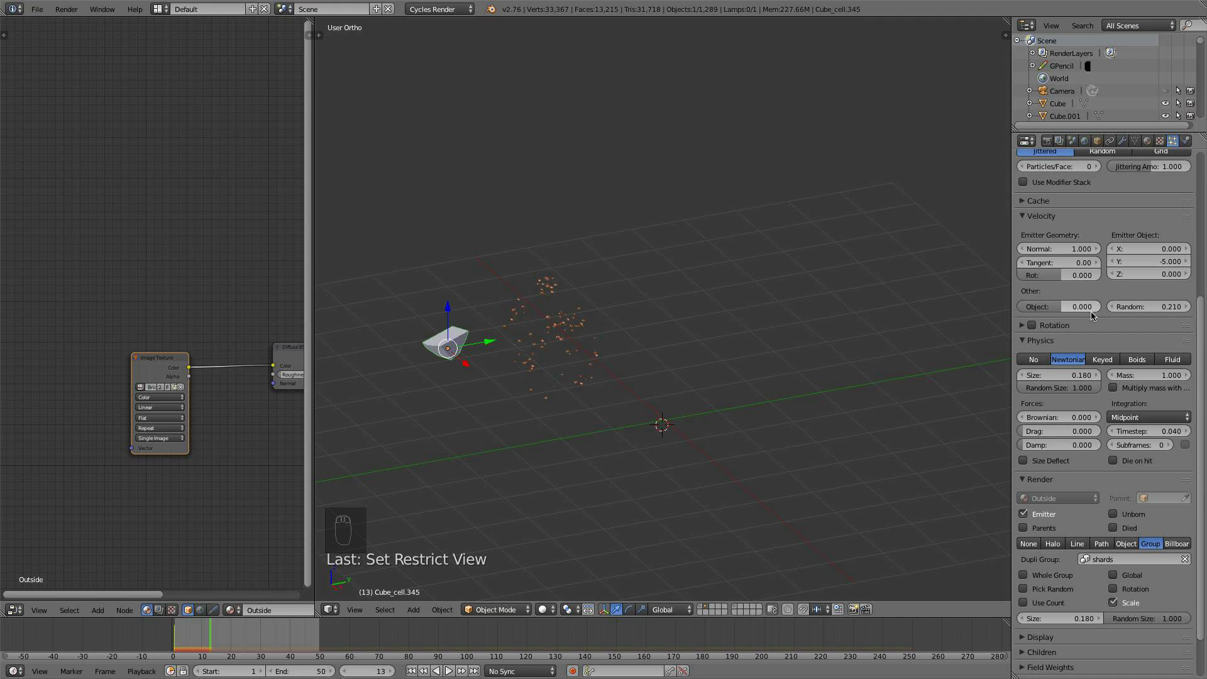
left_click_drag(1059, 417, 1078, 417)
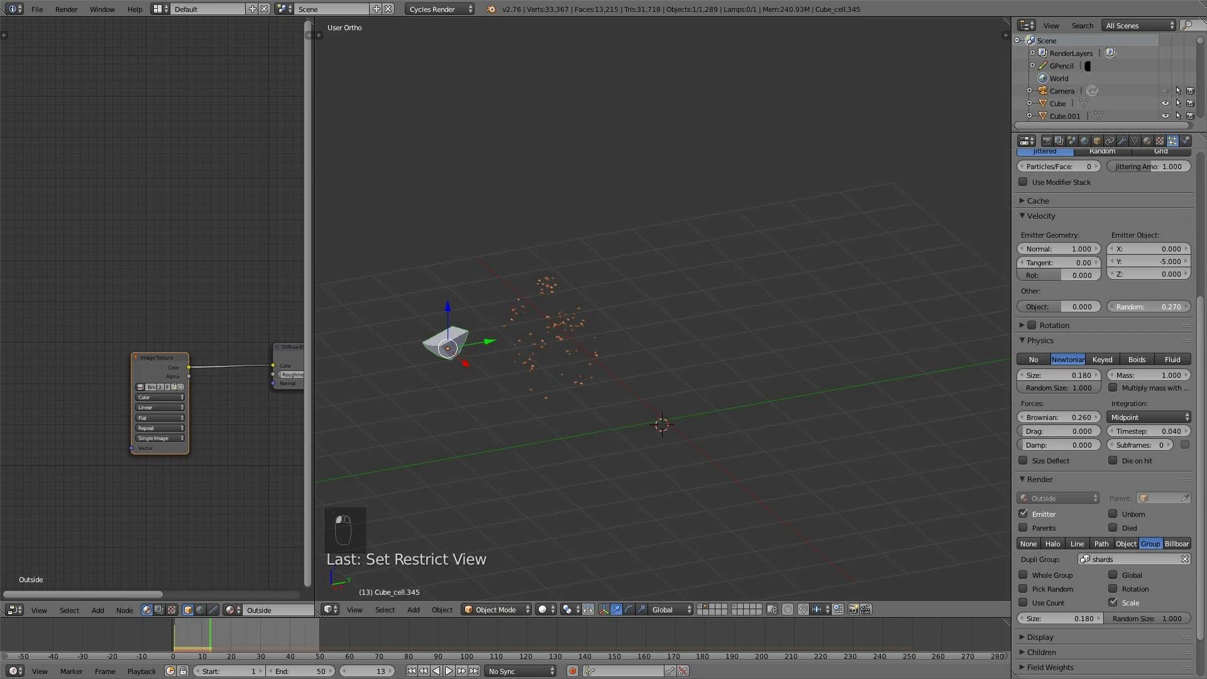
left_click_drag(1149, 306, 1154, 314)
Enable dynamic particle rotation with random initial orientation of about 0.728 and random phase of about 1.328
scroll(1154, 316, "up", 3)
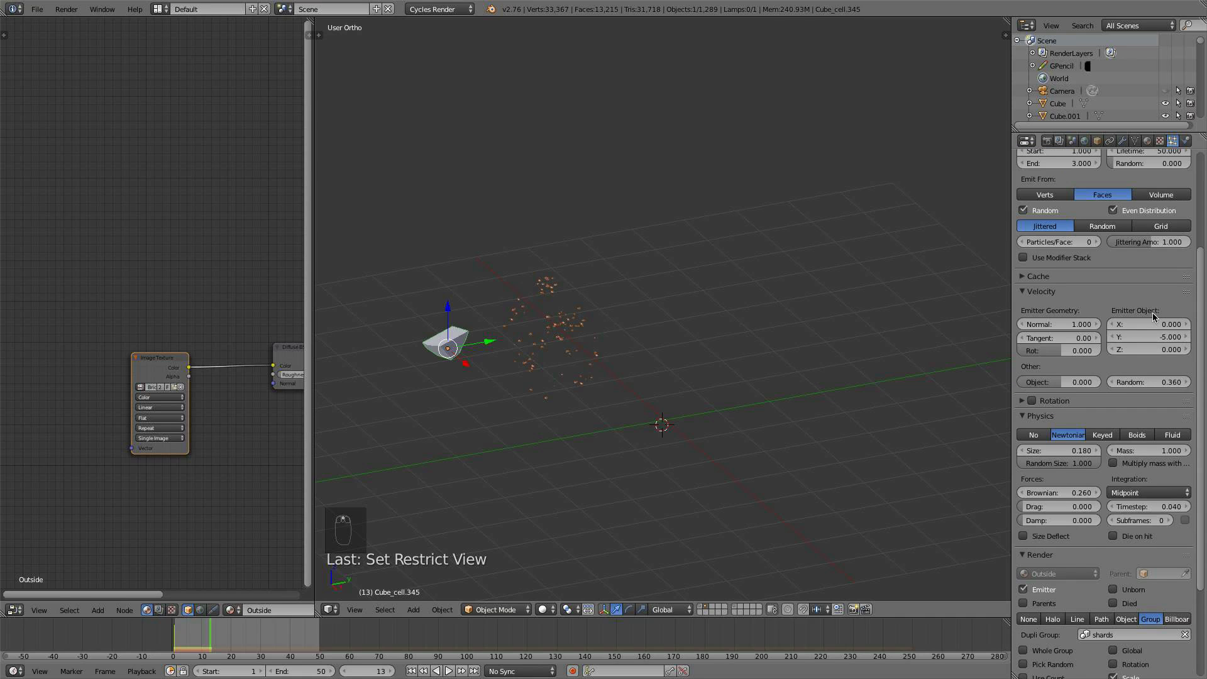
left_click(1023, 401)
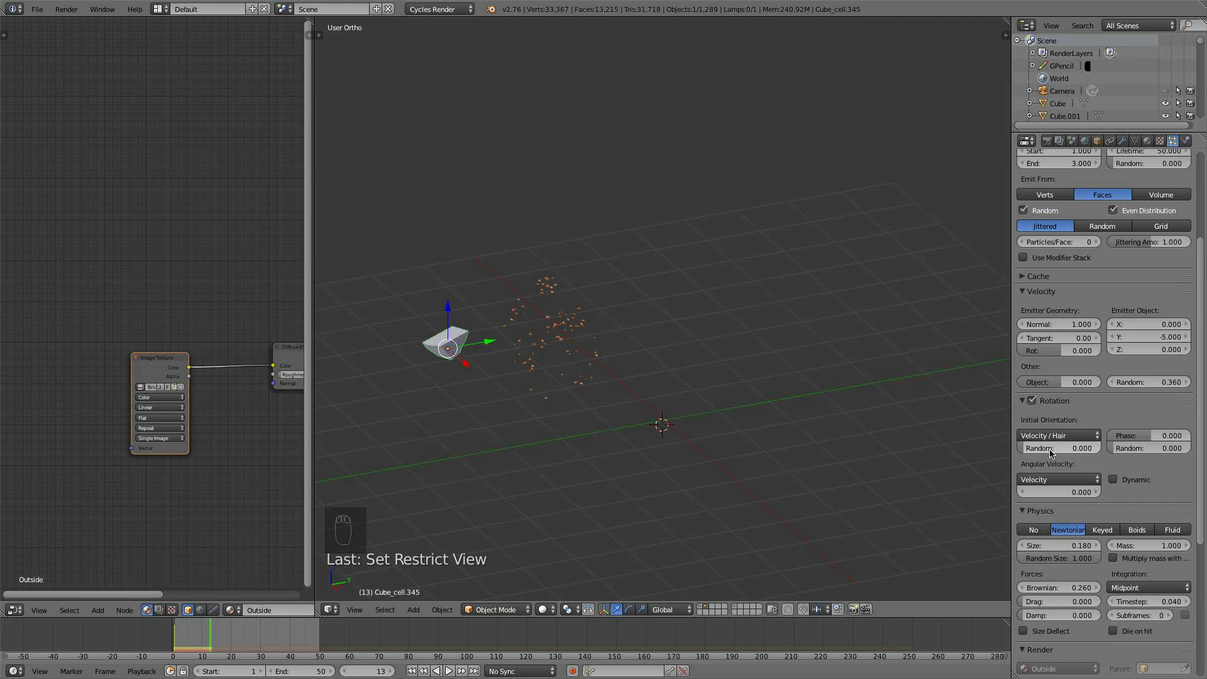
left_click_drag(1050, 451, 1079, 448)
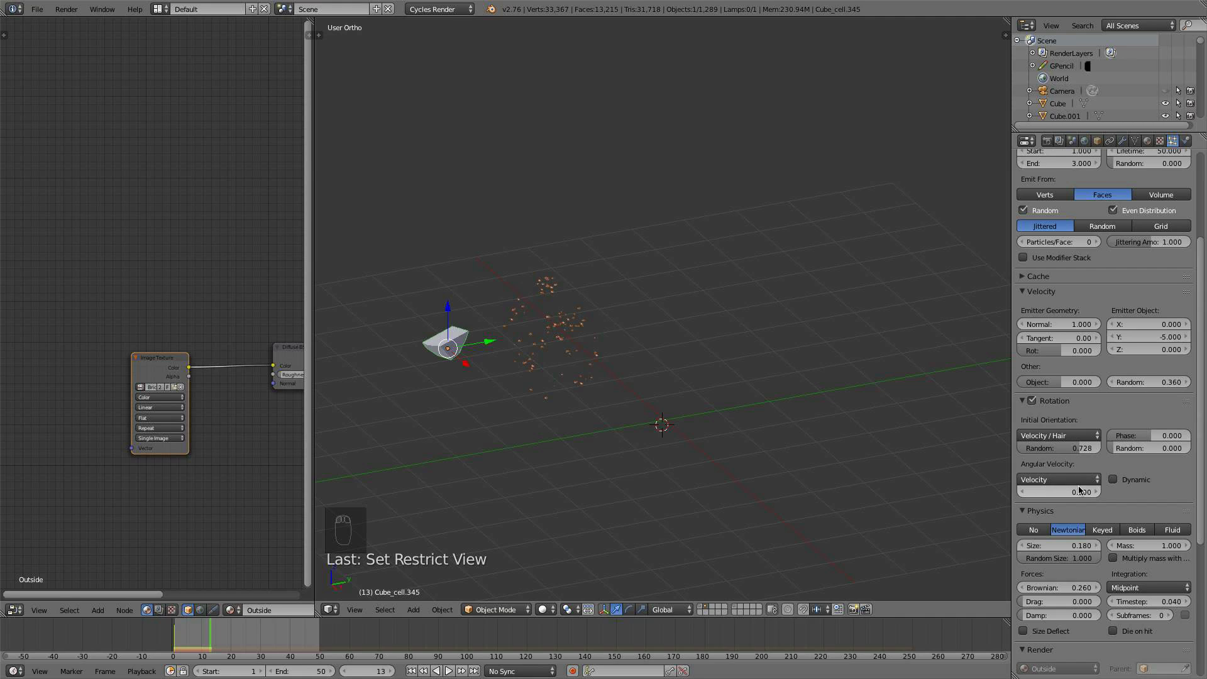
left_click(1113, 480)
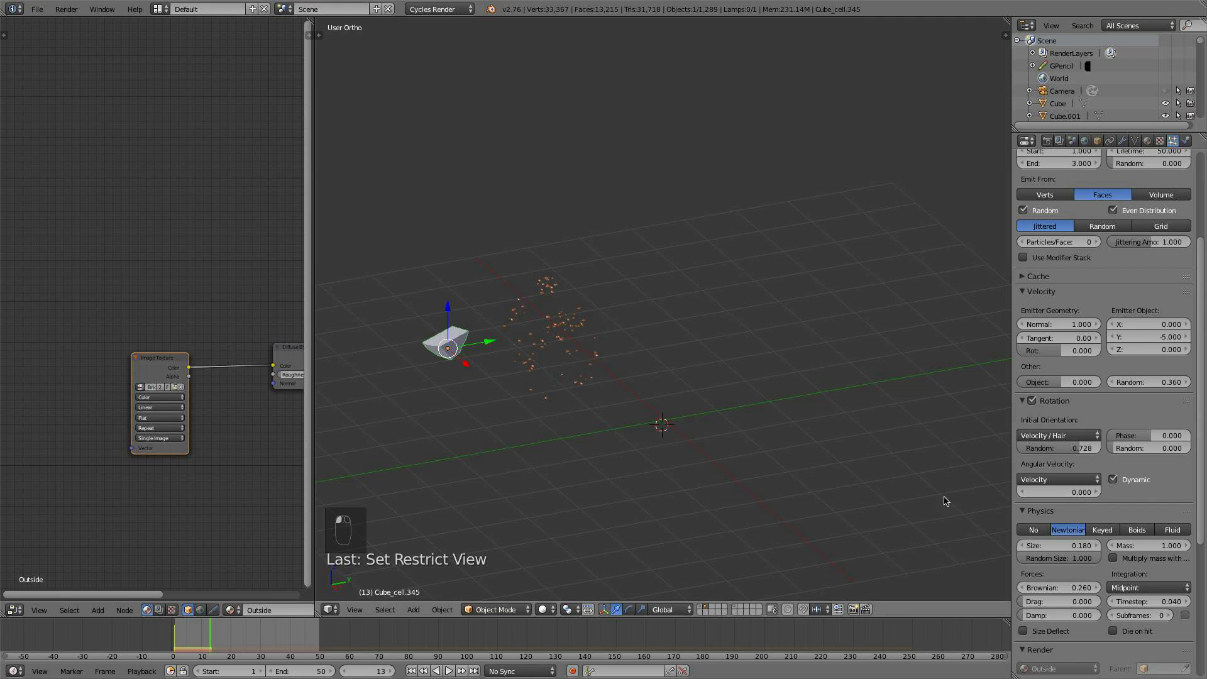
left_click_drag(1125, 448, 1151, 447)
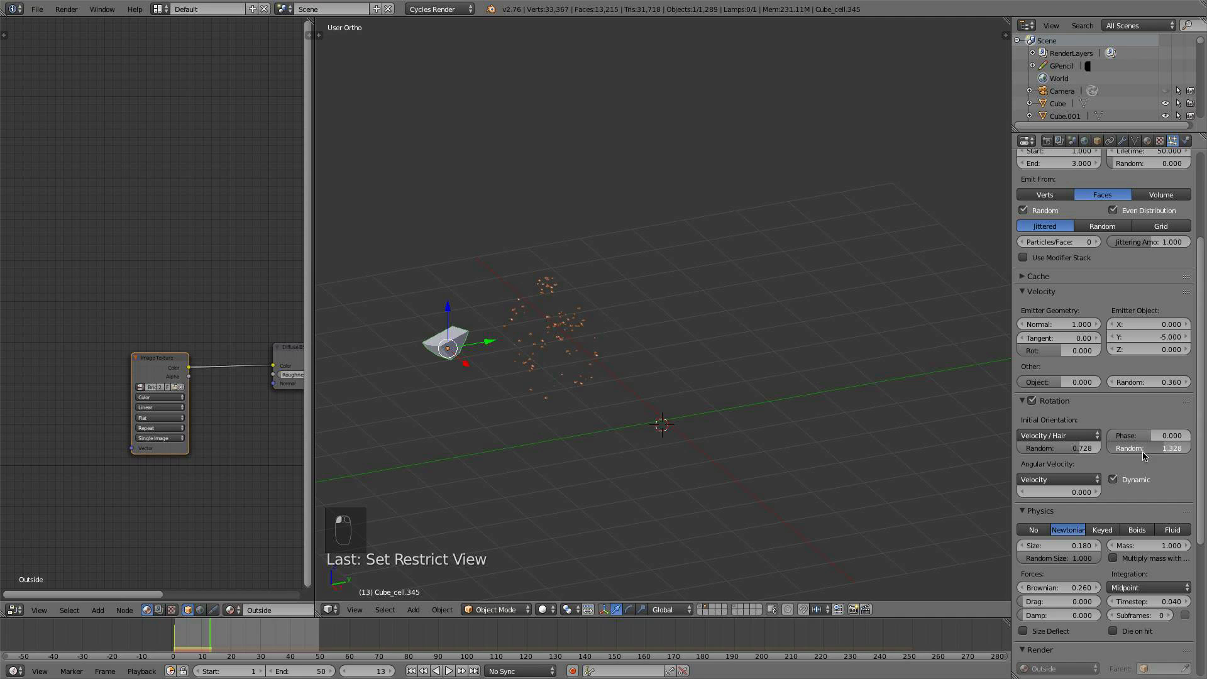
Replay the animation from the first frame and examine how the debris spreads behind the fragment
left_click(421, 670)
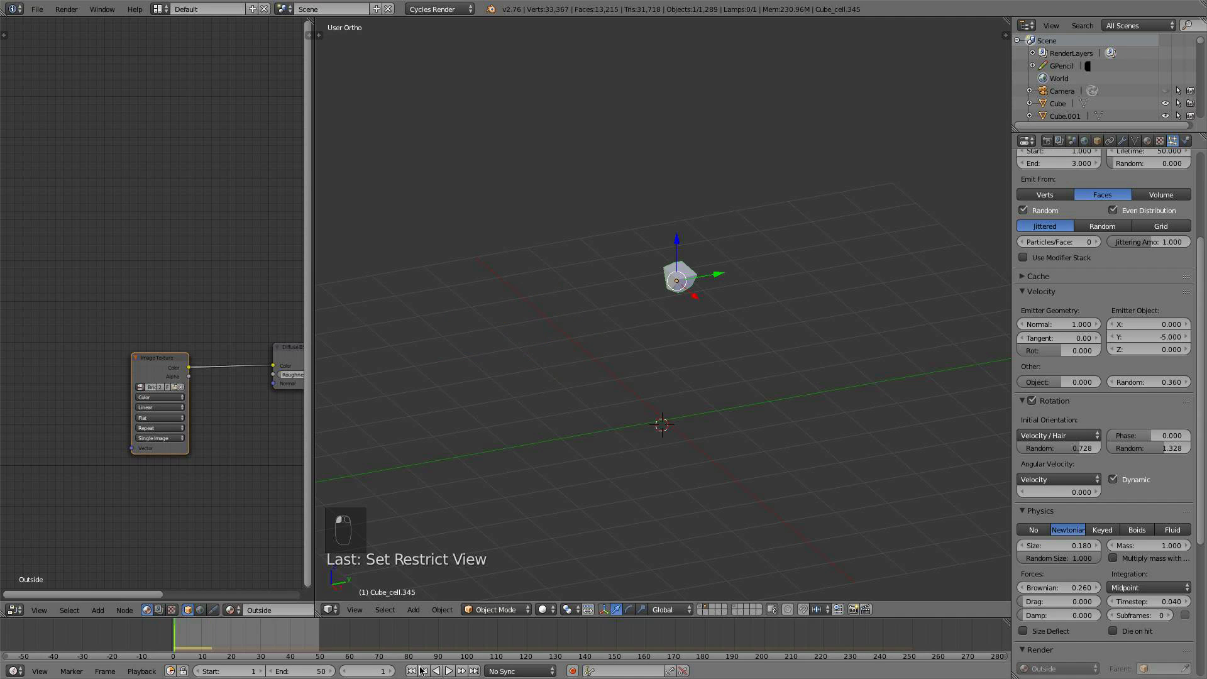
left_click(450, 671)
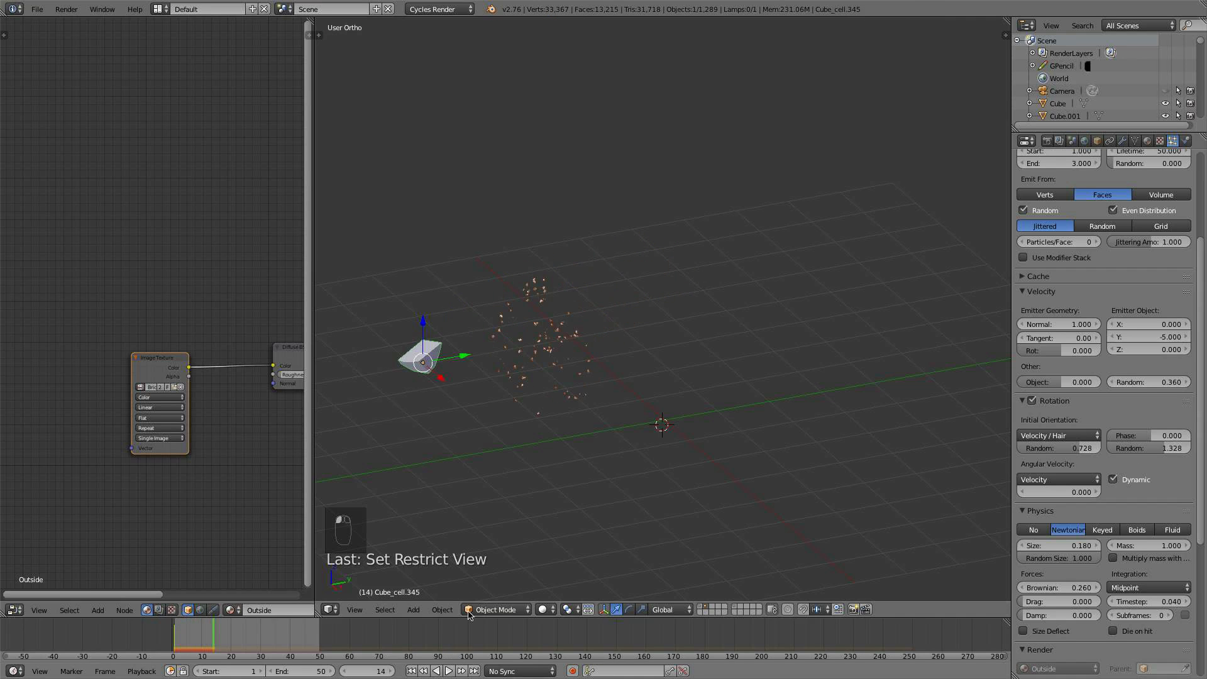
scroll(537, 405, "up", 4)
middle_click_drag(506, 401, 613, 311, "shift")
scroll(512, 370, "up", 4)
scroll(434, 317, "down", 5)
scroll(613, 310, "down", 4)
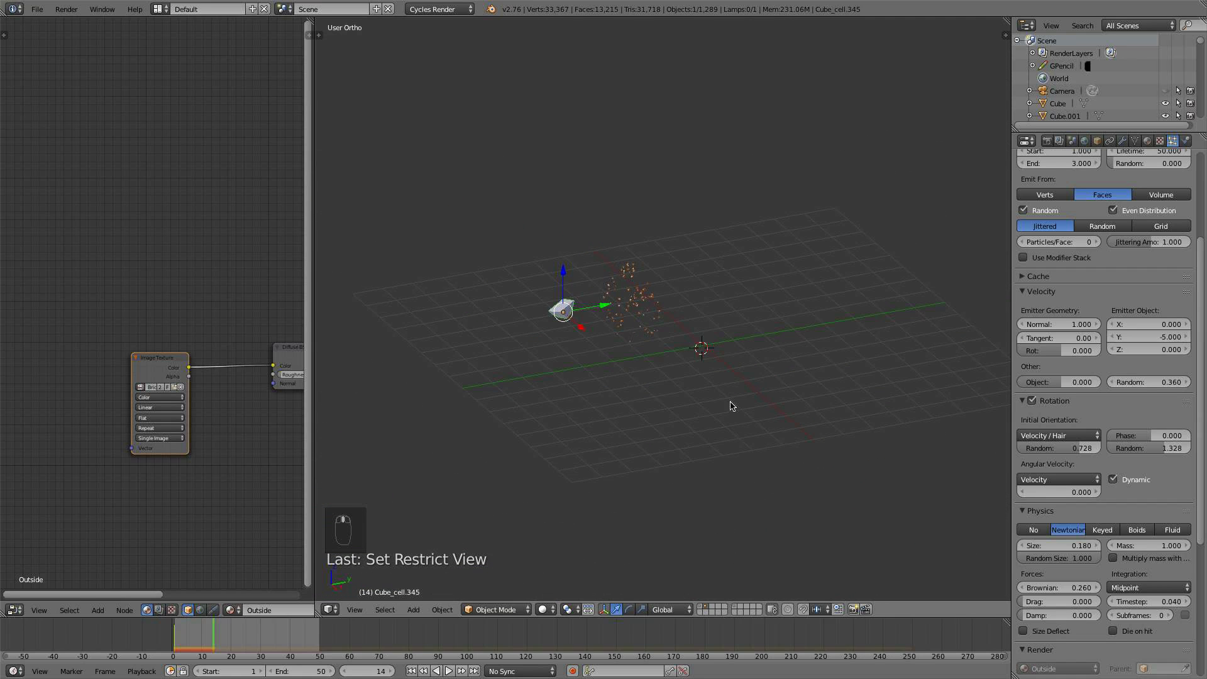
Reveal all hidden objects, deselect everything, and hide only the large intersecting planes behind the wall
key("alt+h")
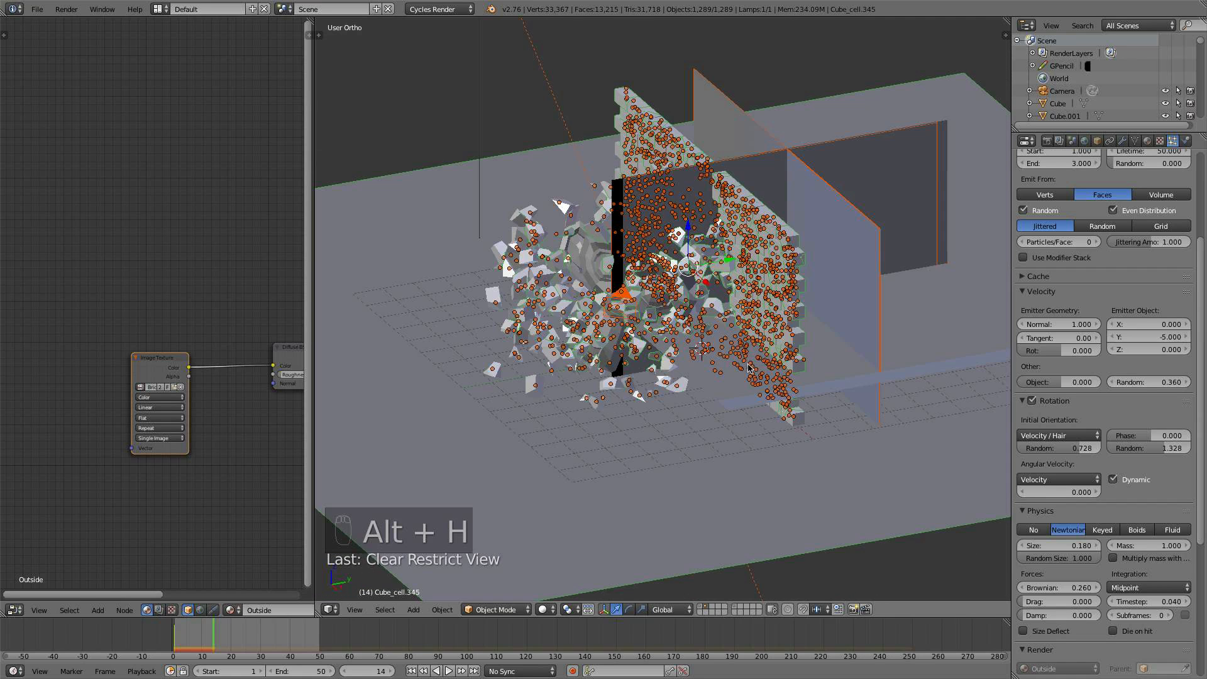
key("a")
scroll(784, 324, "down", 2)
middle_click_drag(785, 345, 798, 288)
key("b")
left_click_drag(814, 362, 770, 268)
key("b")
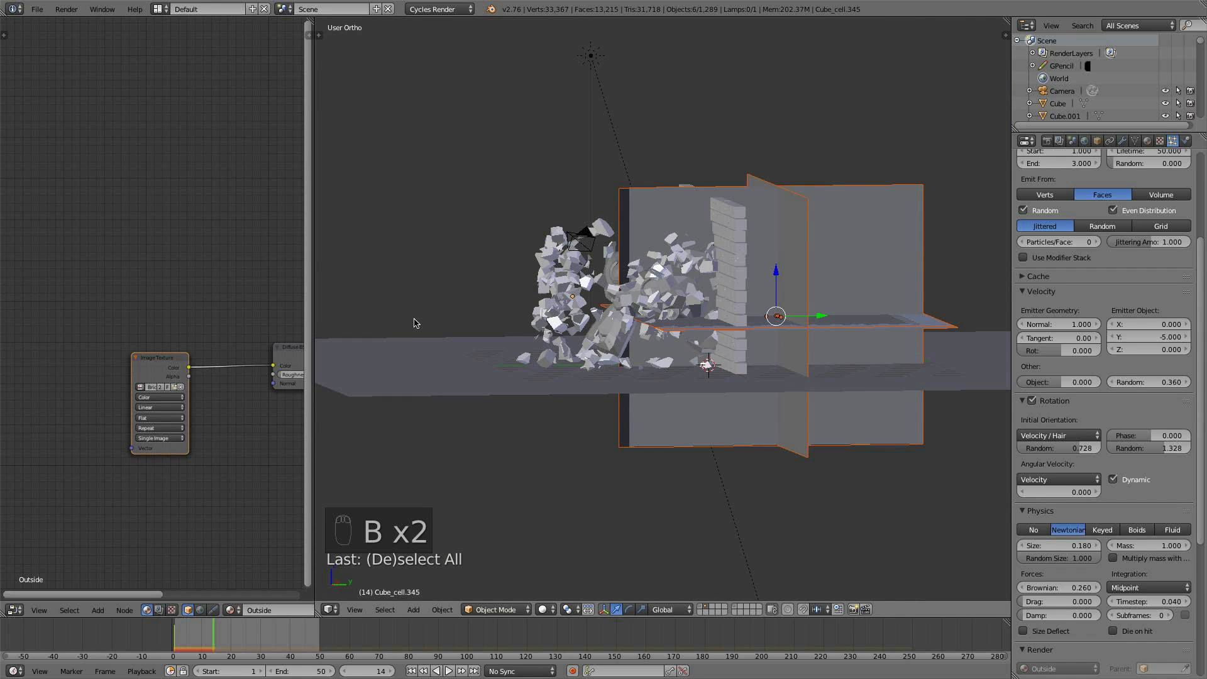
key("h")
scroll(665, 350, "up", 2)
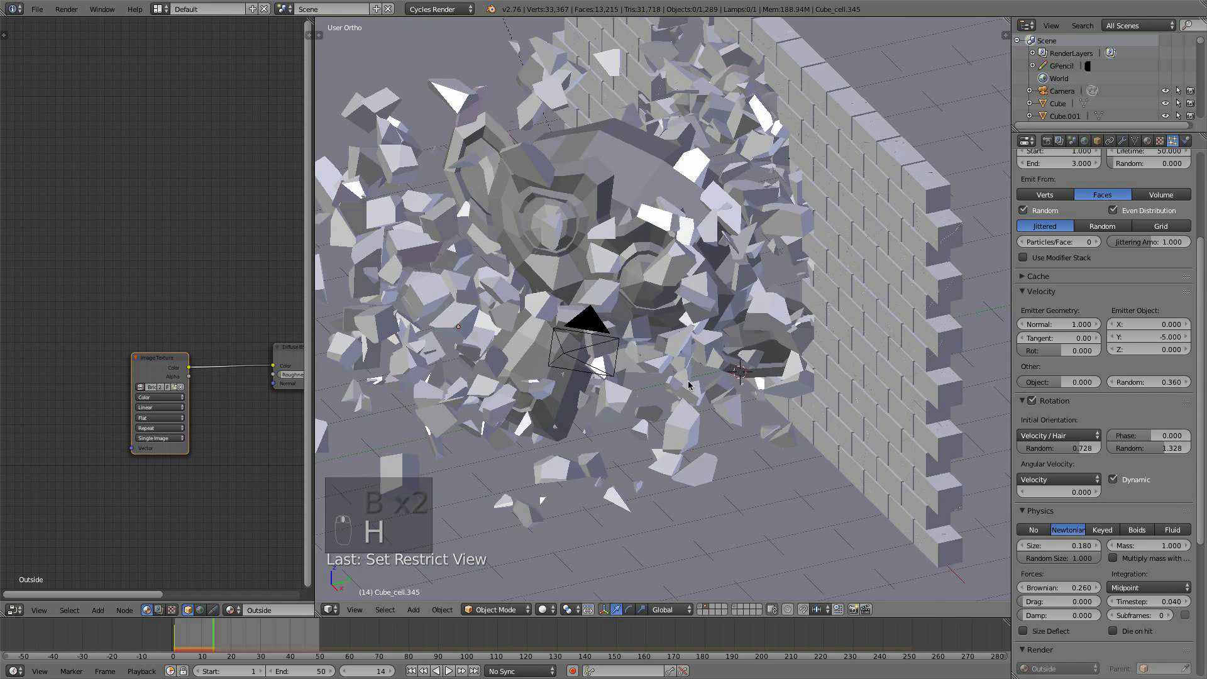
Return to the first frame and enable Collision physics on the ground plane
left_click(411, 671)
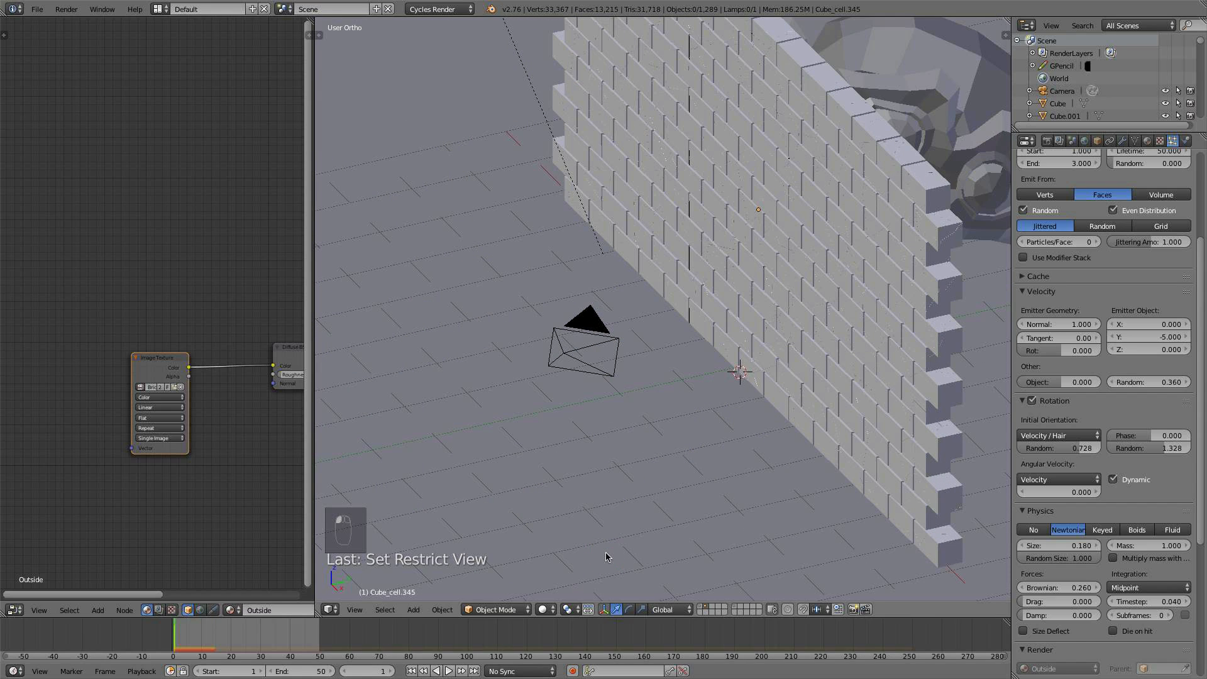
right_click(606, 558)
scroll(899, 310, "down", 4)
left_click(1186, 141)
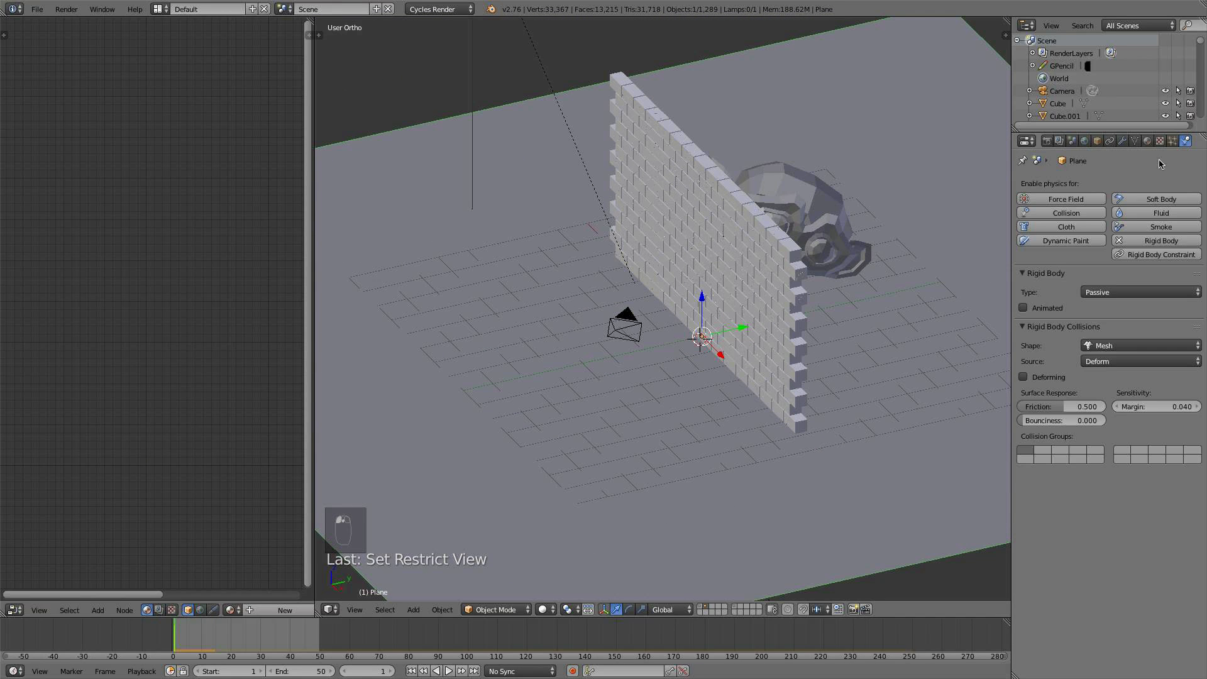
left_click(1089, 213)
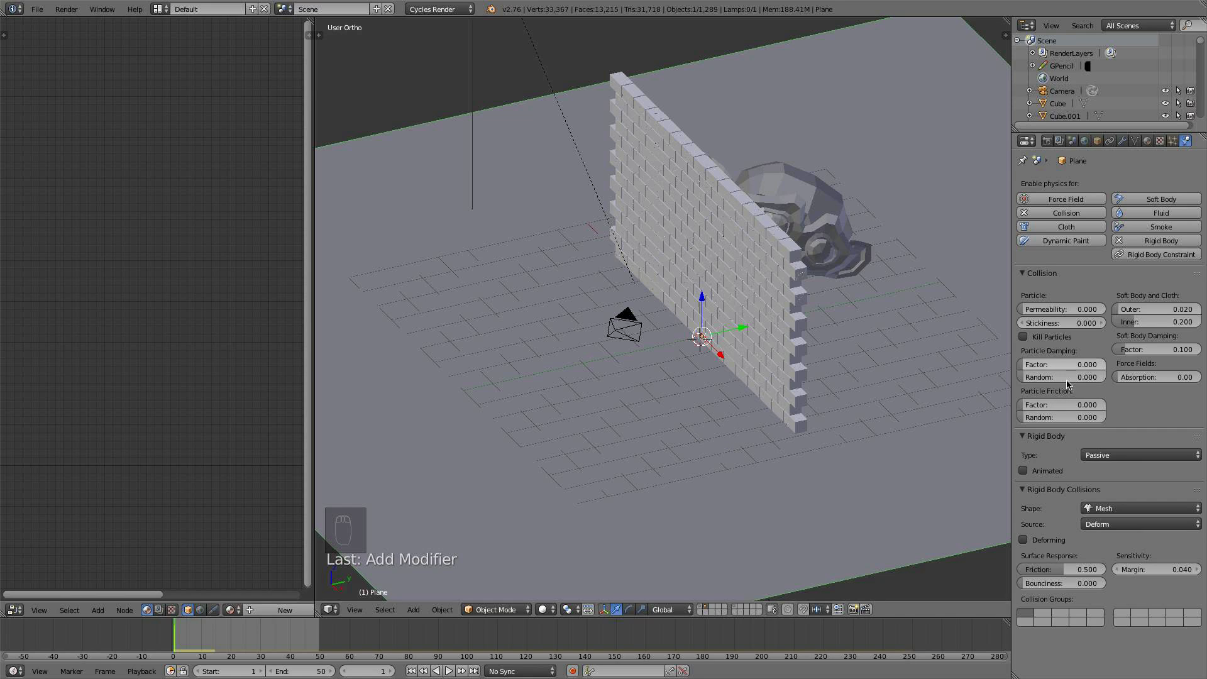
Set the ground plane's particle friction factor to 0.8, stickiness to 0.2 and particle damping factor to 0.2
left_click(1071, 407)
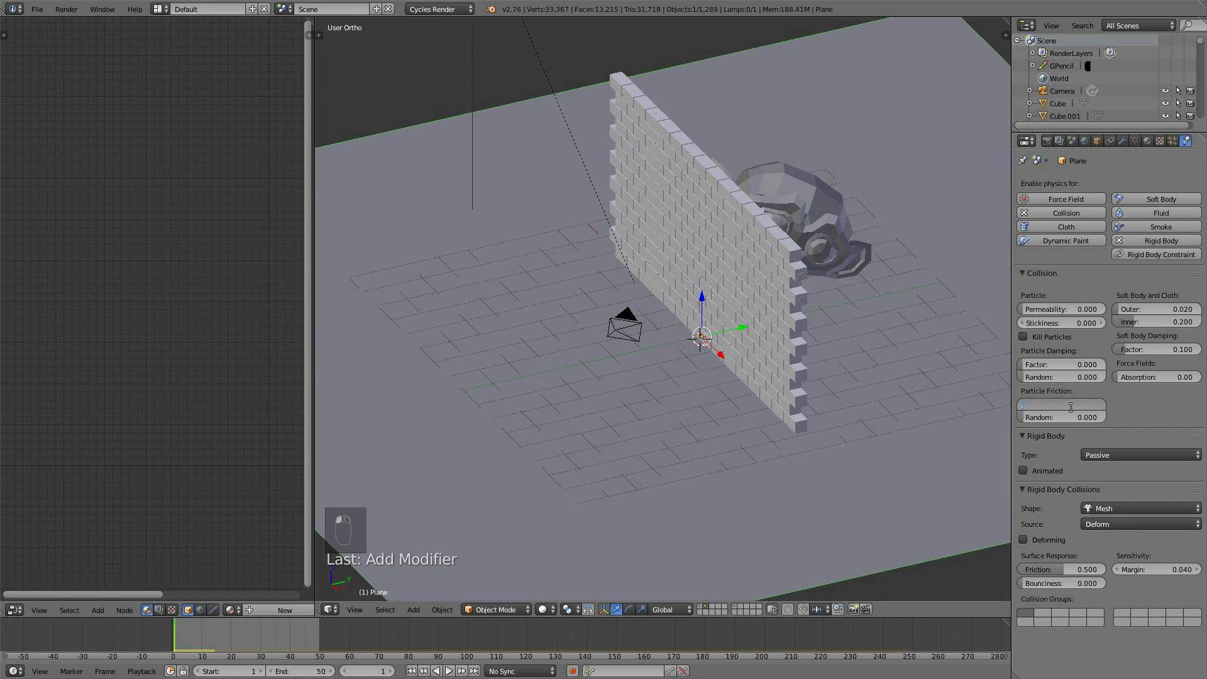
type("0.8")
key("Return")
left_click(1067, 322)
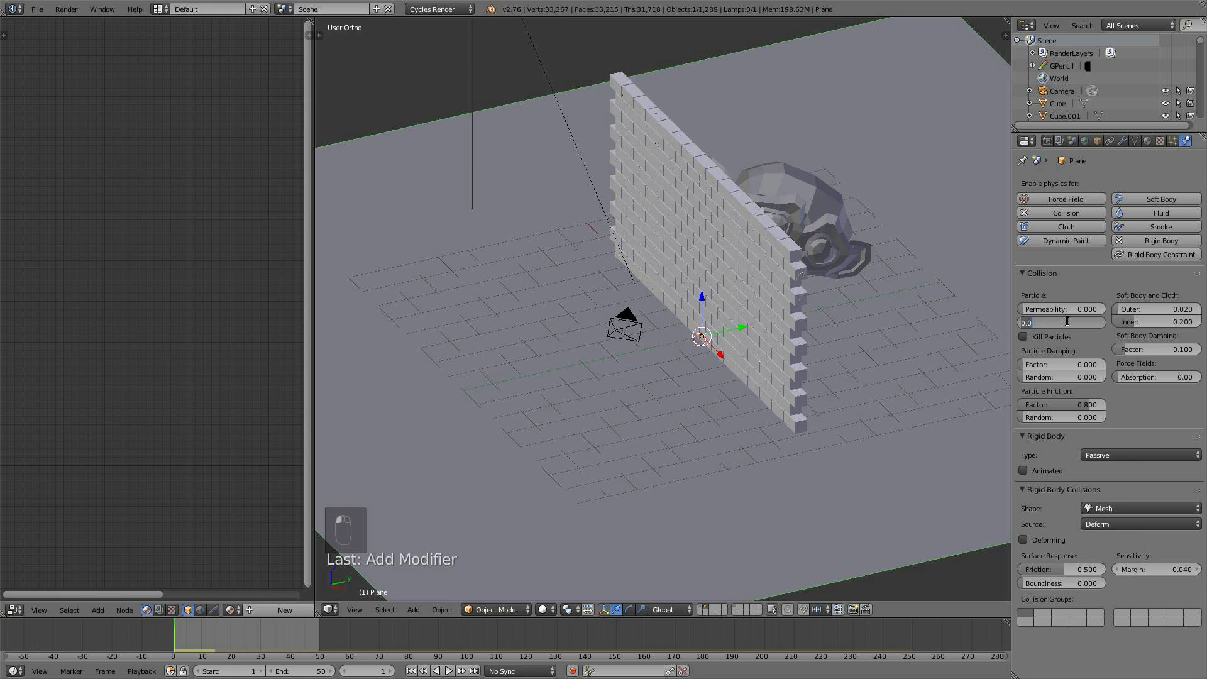
key("Return")
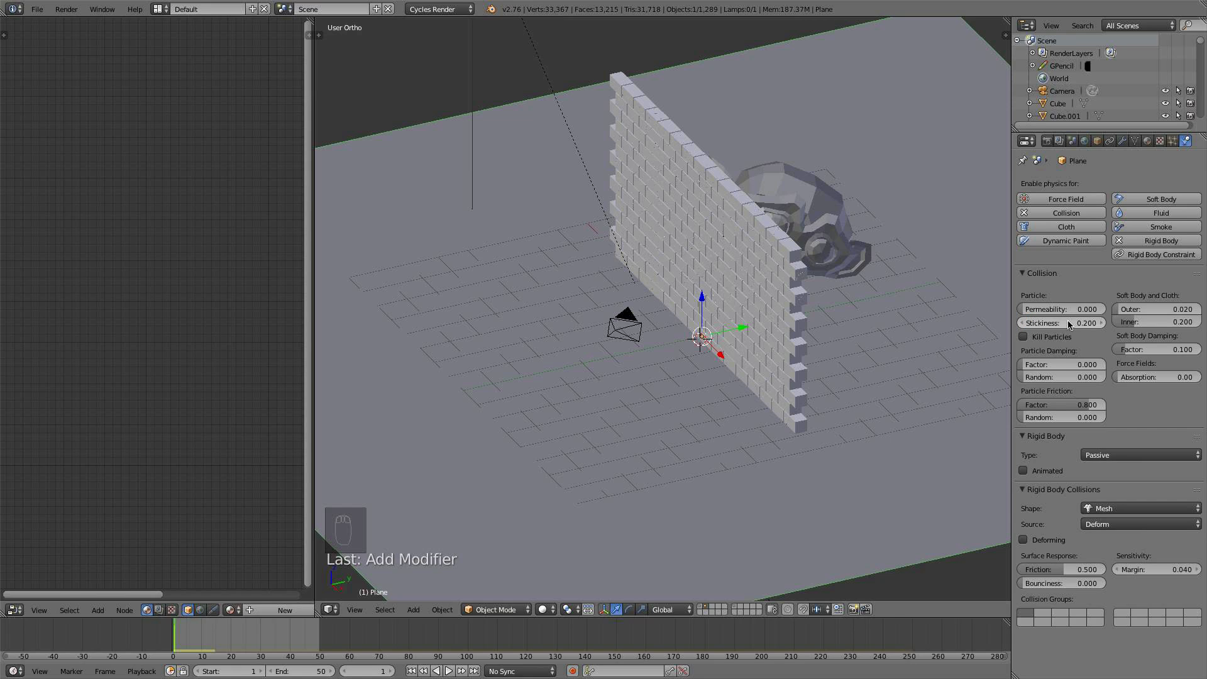
left_click(1061, 364)
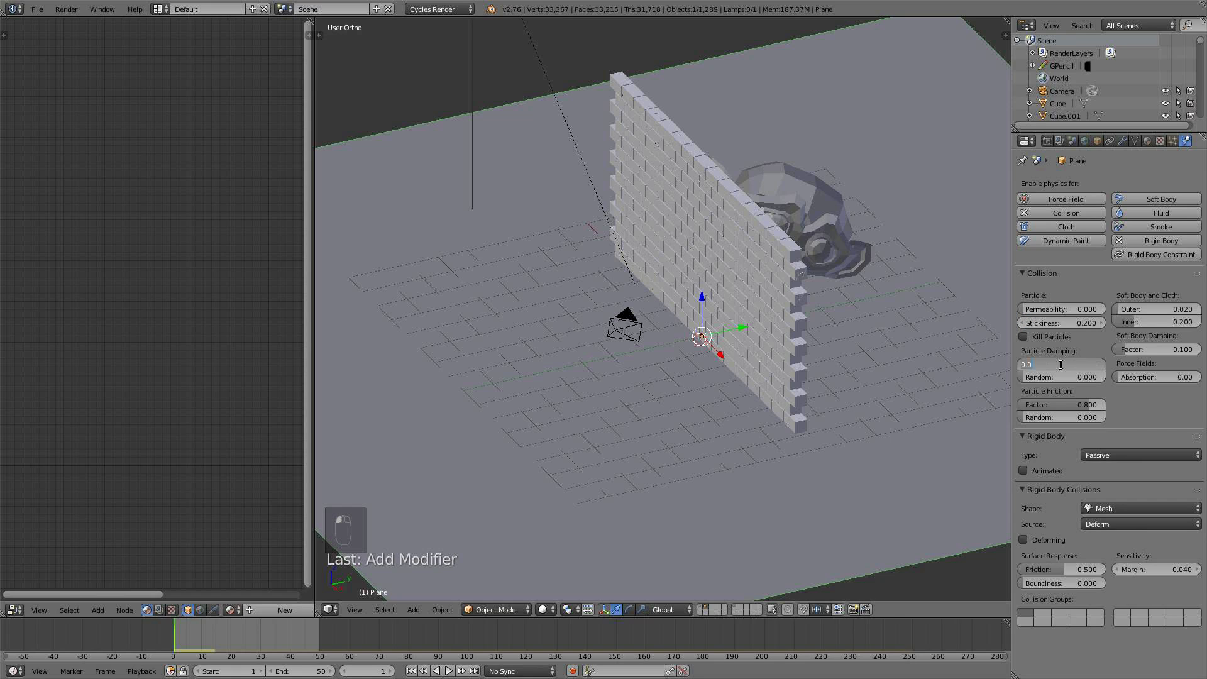
type(".2")
Enable Collision physics on the monkey head and set its particle friction factor to 0.08
scroll(872, 347, "up", 2)
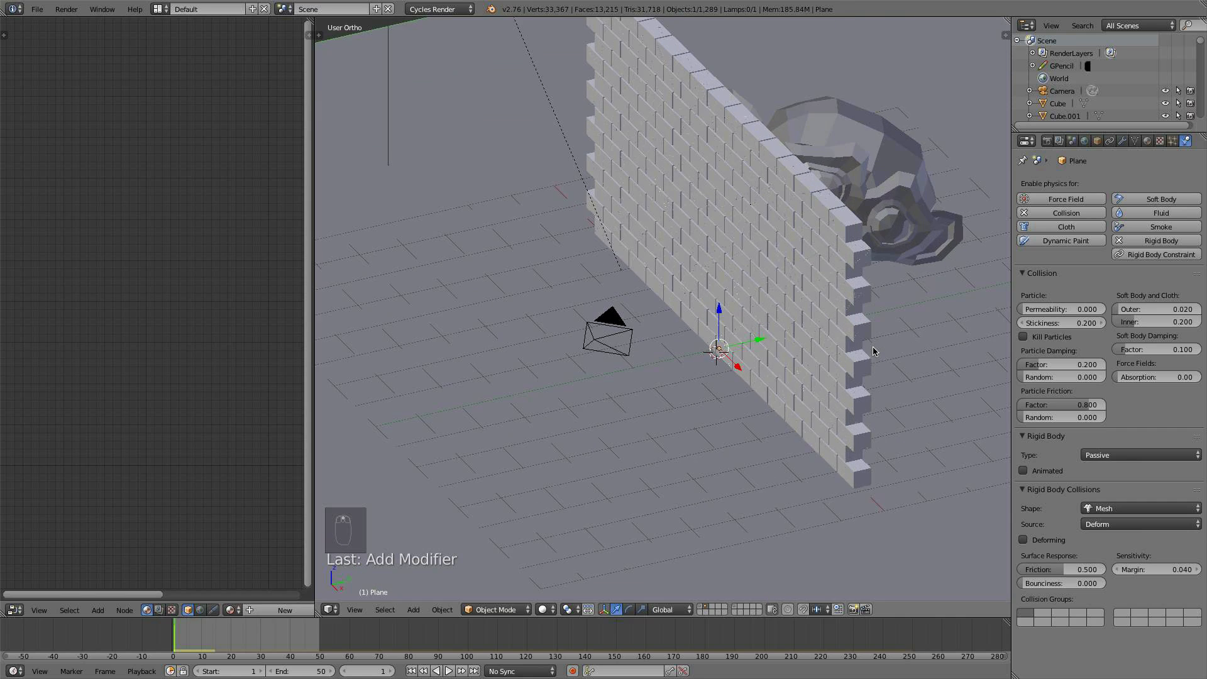
scroll(799, 329, "down", 2)
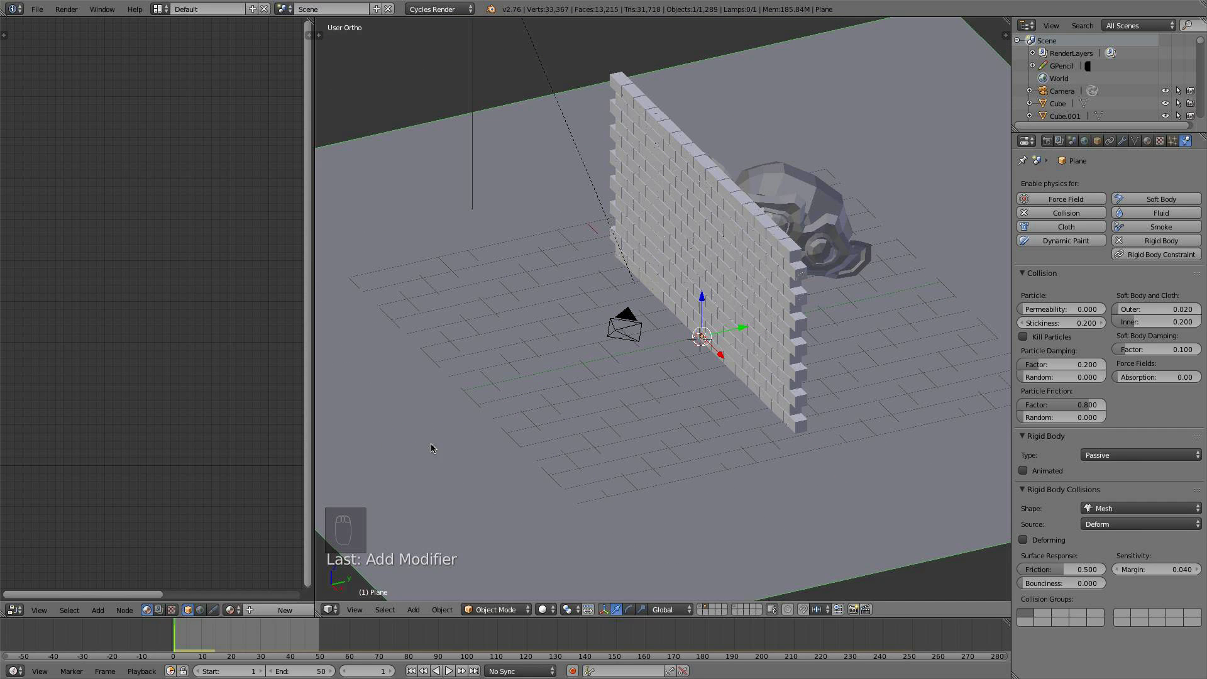
middle_click_drag(900, 455, 879, 444)
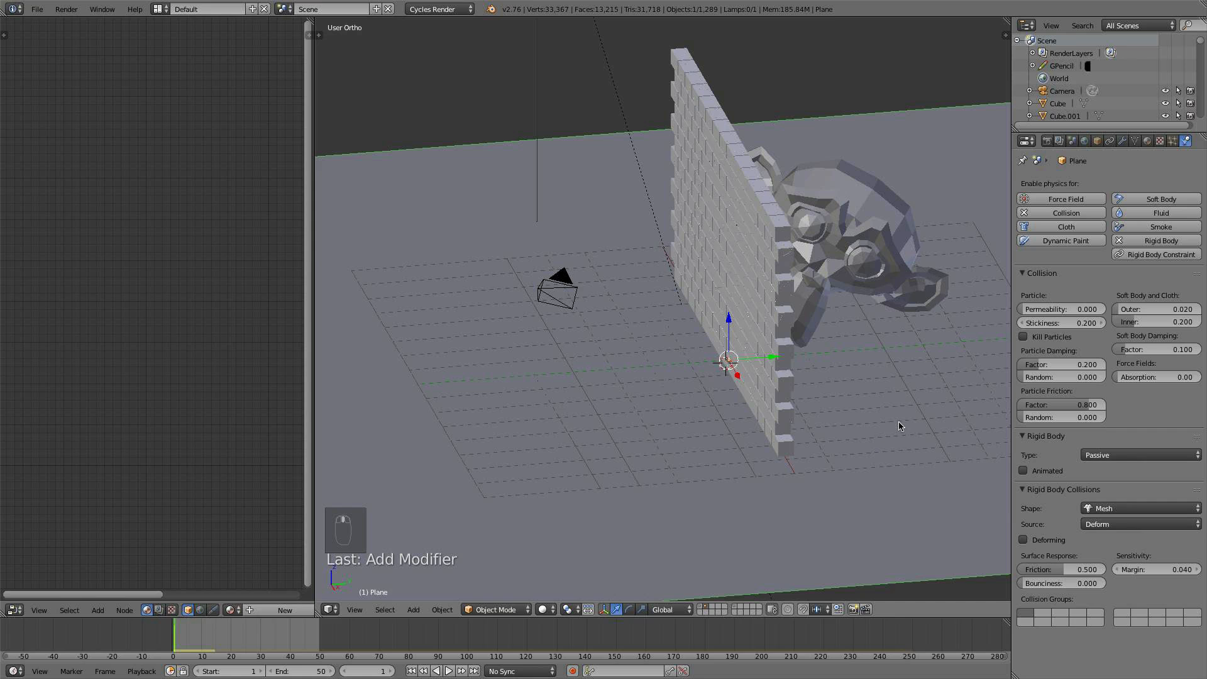
middle_click_drag(881, 369, 875, 369)
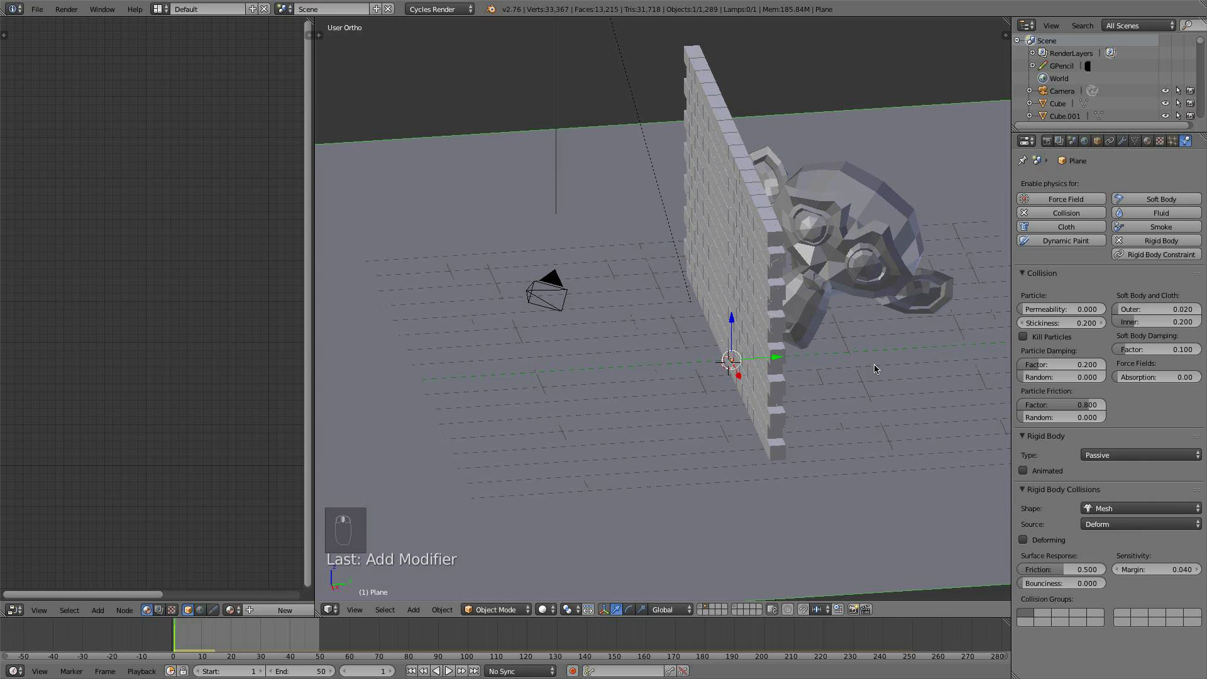
right_click(866, 294)
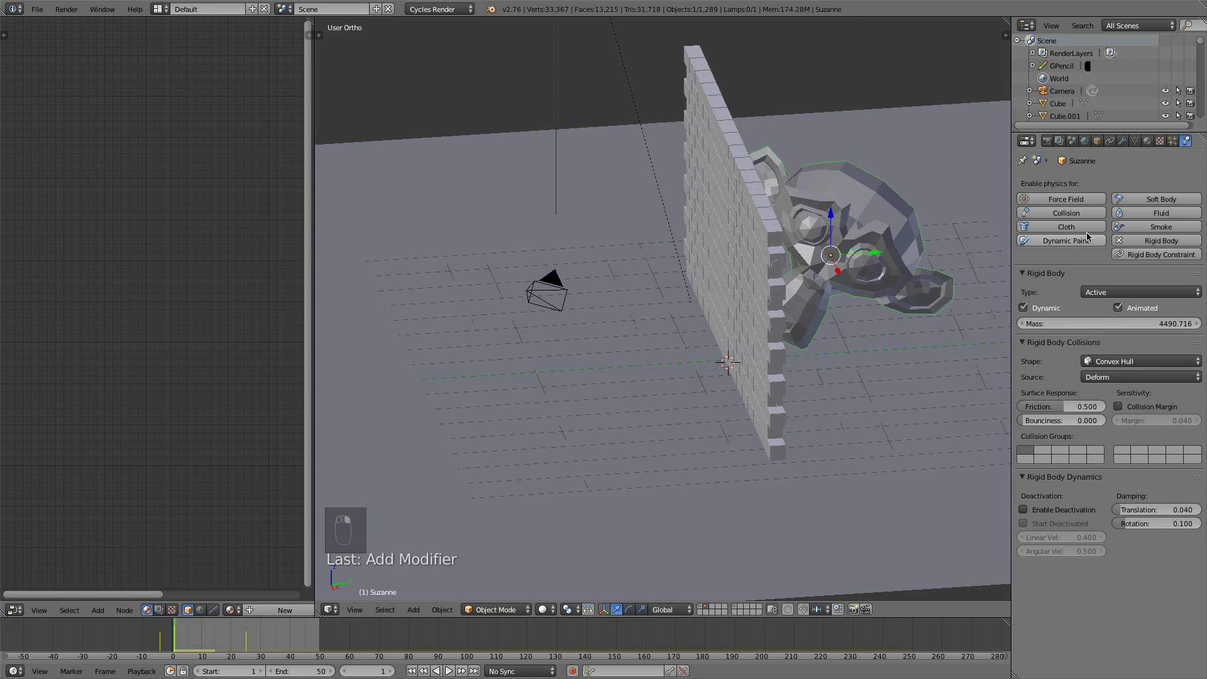
left_click(1069, 213)
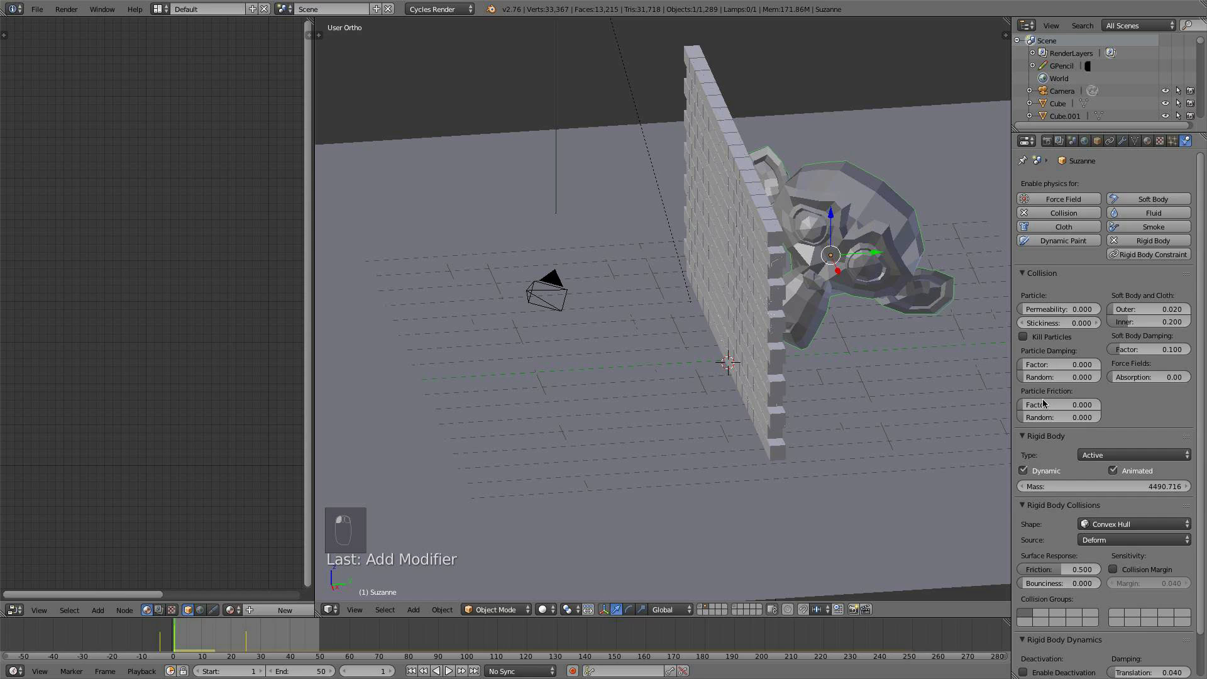
left_click_drag(1057, 407, 877, 359)
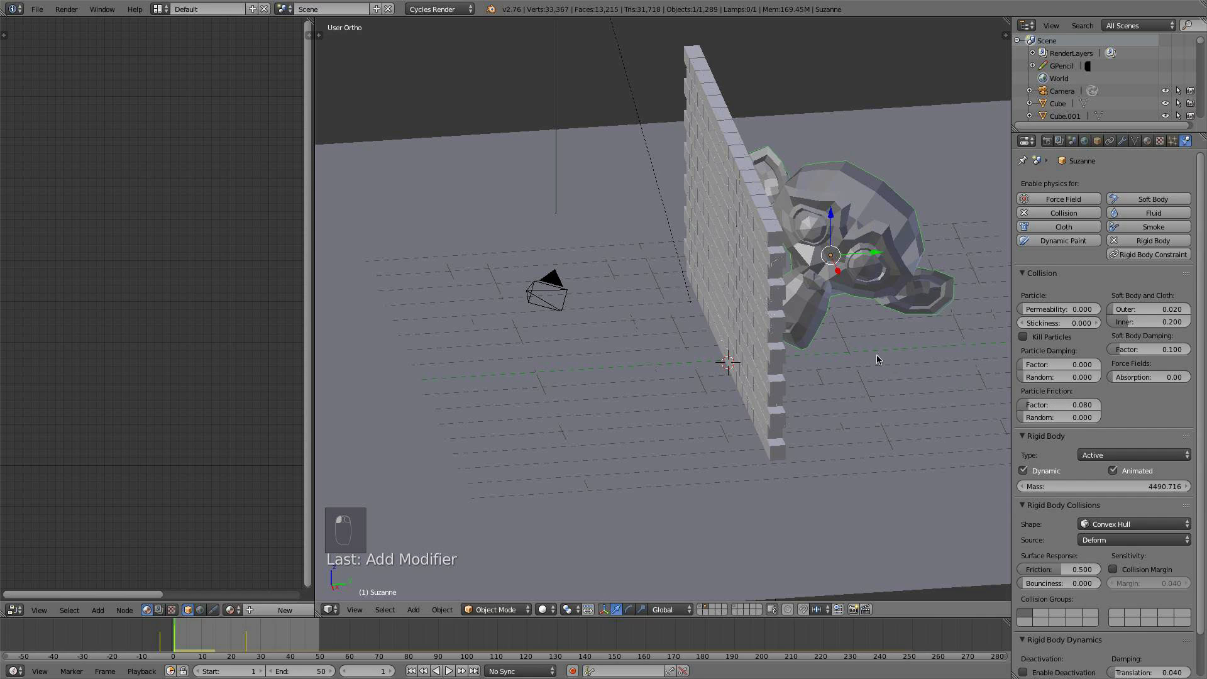
Select the lowest brick at the end of the wall and show the rigid body tools
key("KP_3")
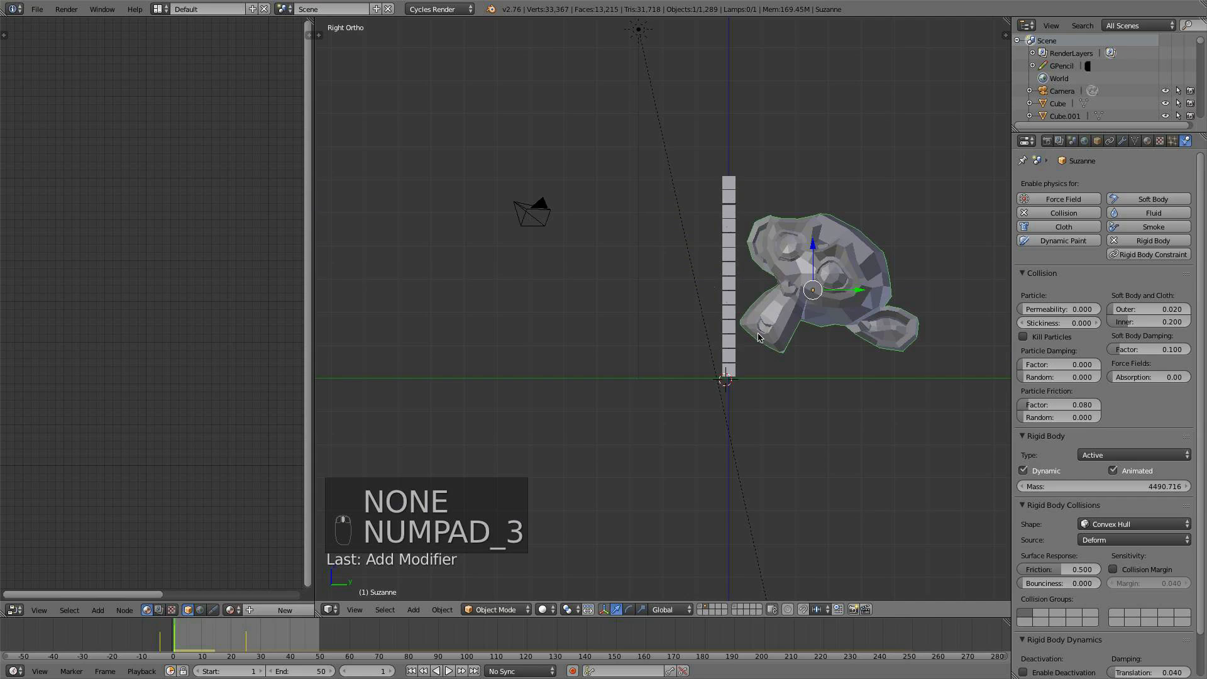
scroll(757, 338, "up", 2)
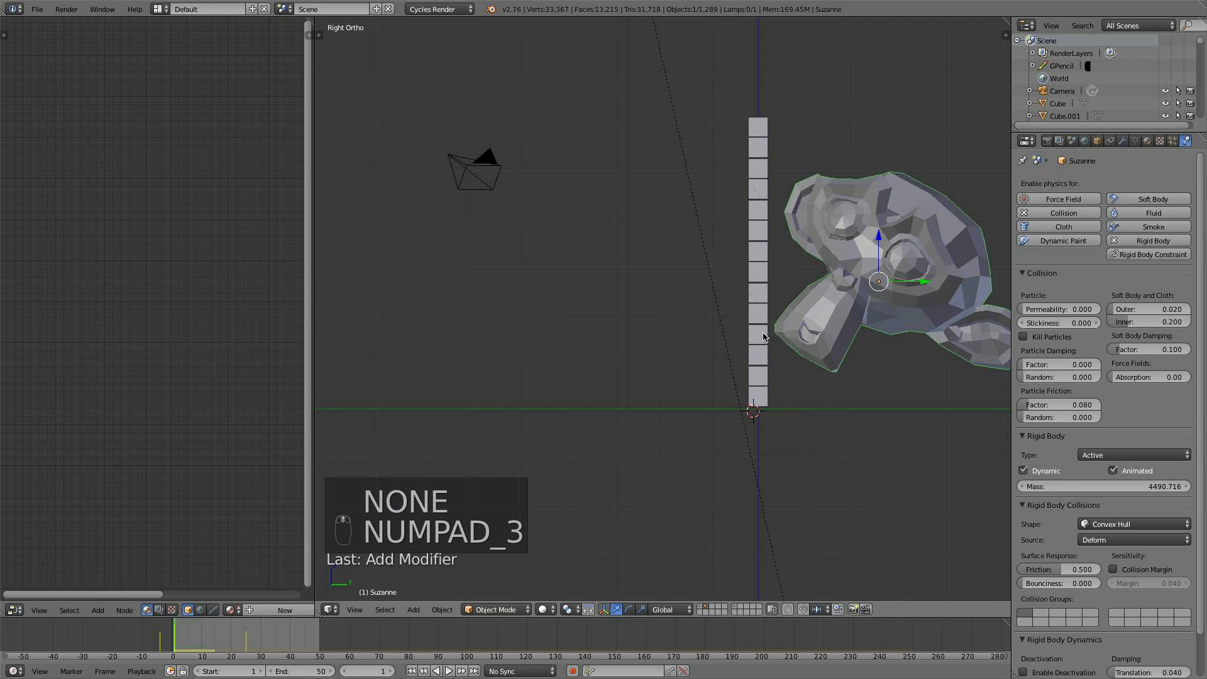
right_click(757, 396)
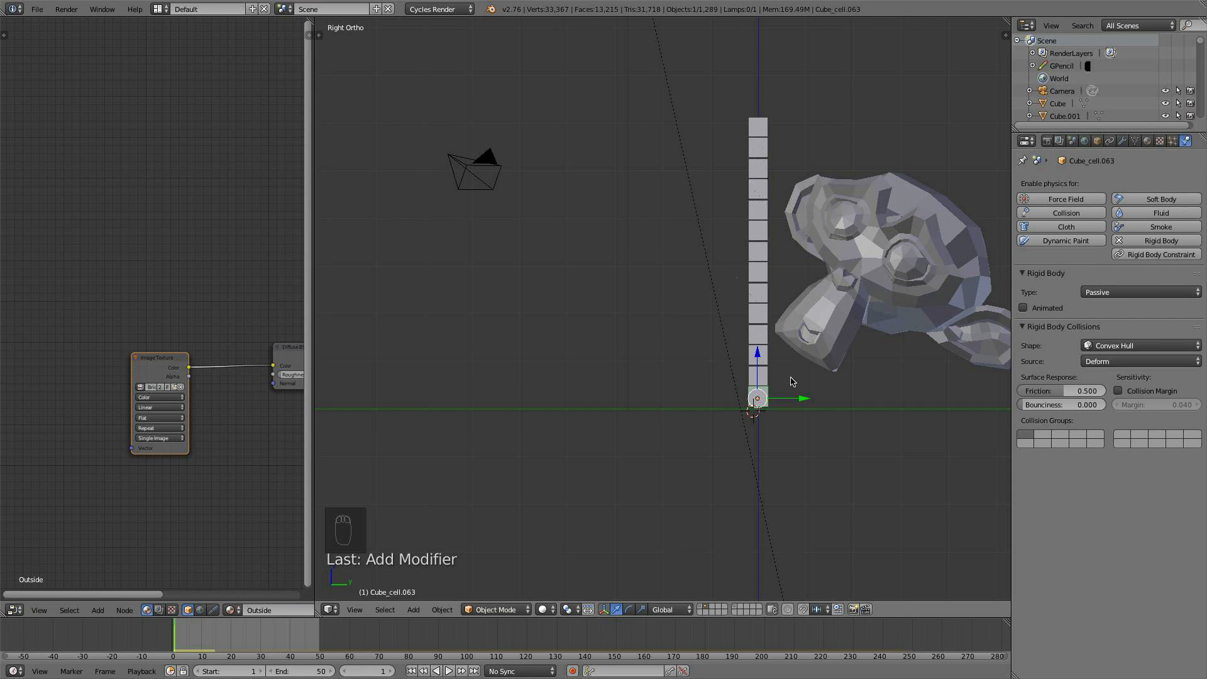
middle_click_drag(792, 382, 796, 416)
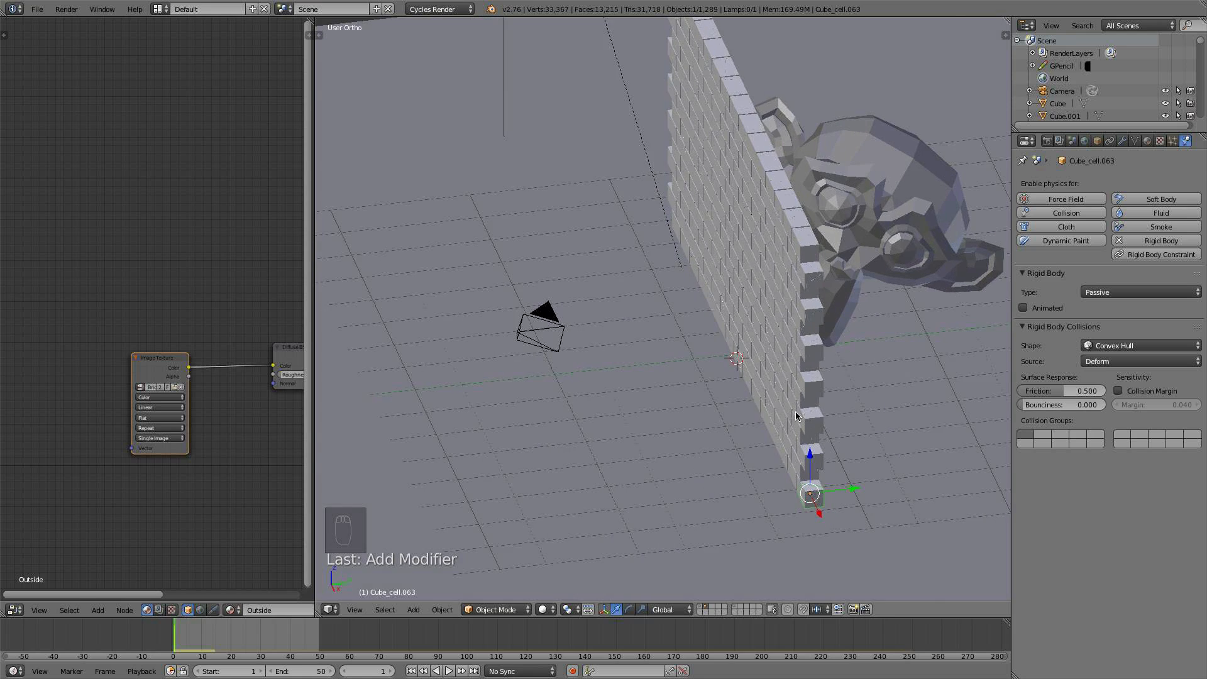
key("t")
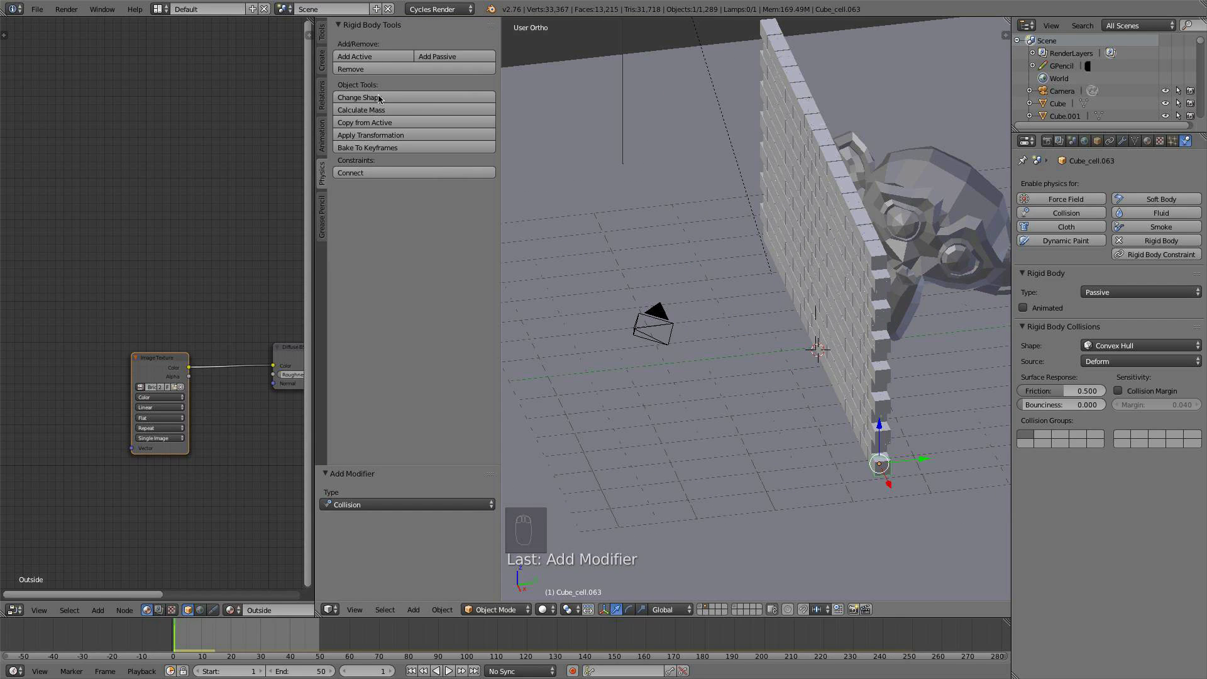
Select the circular area of shattered fragments at the wall's centre, working from the front view
middle_click_drag(803, 258, 843, 312)
scroll(843, 312, "up", 2)
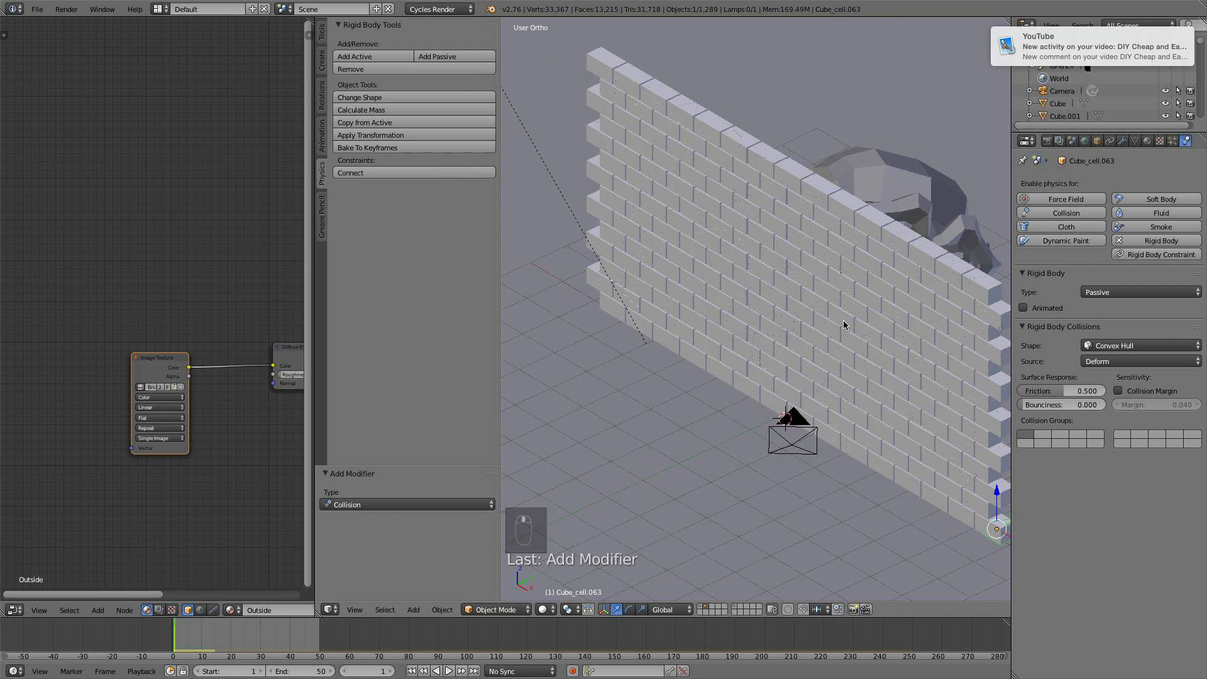
key("KP_1")
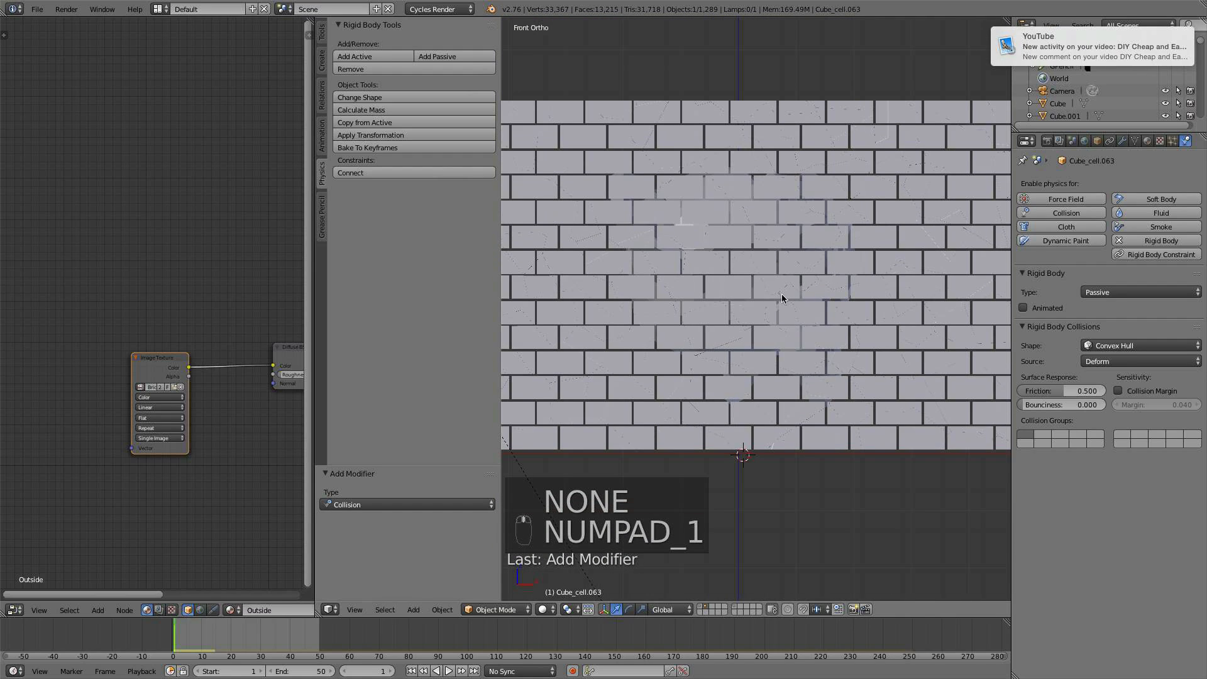
right_click(767, 295)
scroll(789, 296, "down", 3)
key("c")
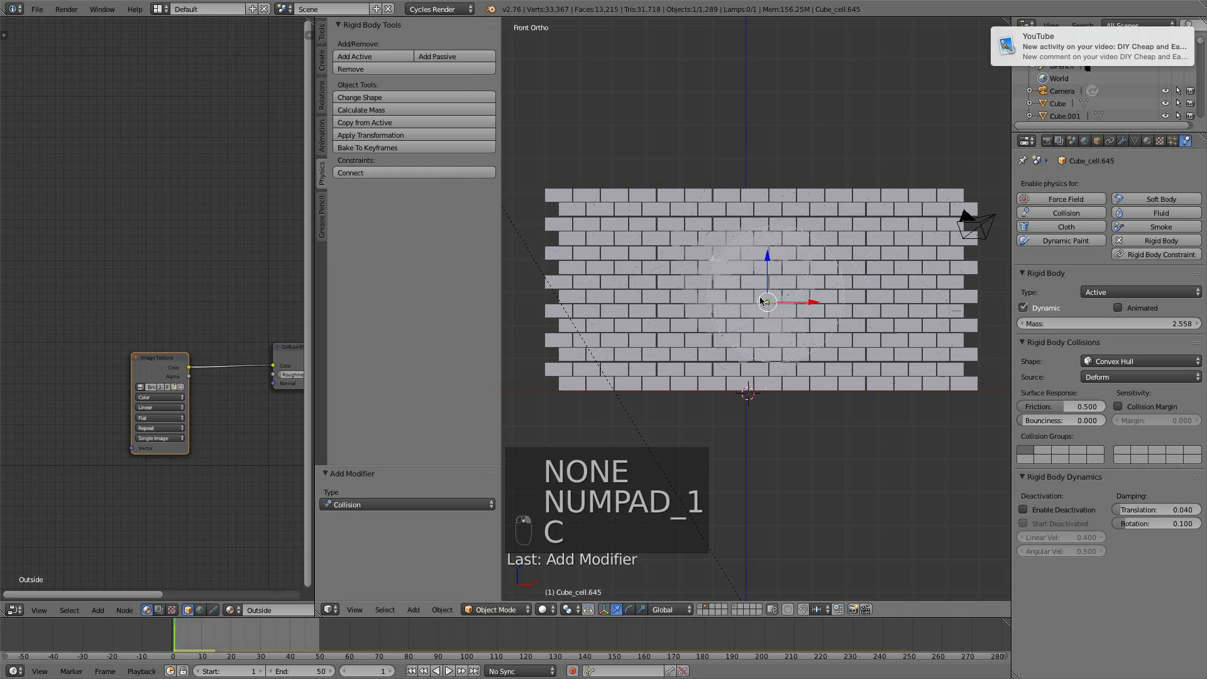
left_click(758, 299)
left_click_drag(757, 299, 770, 294)
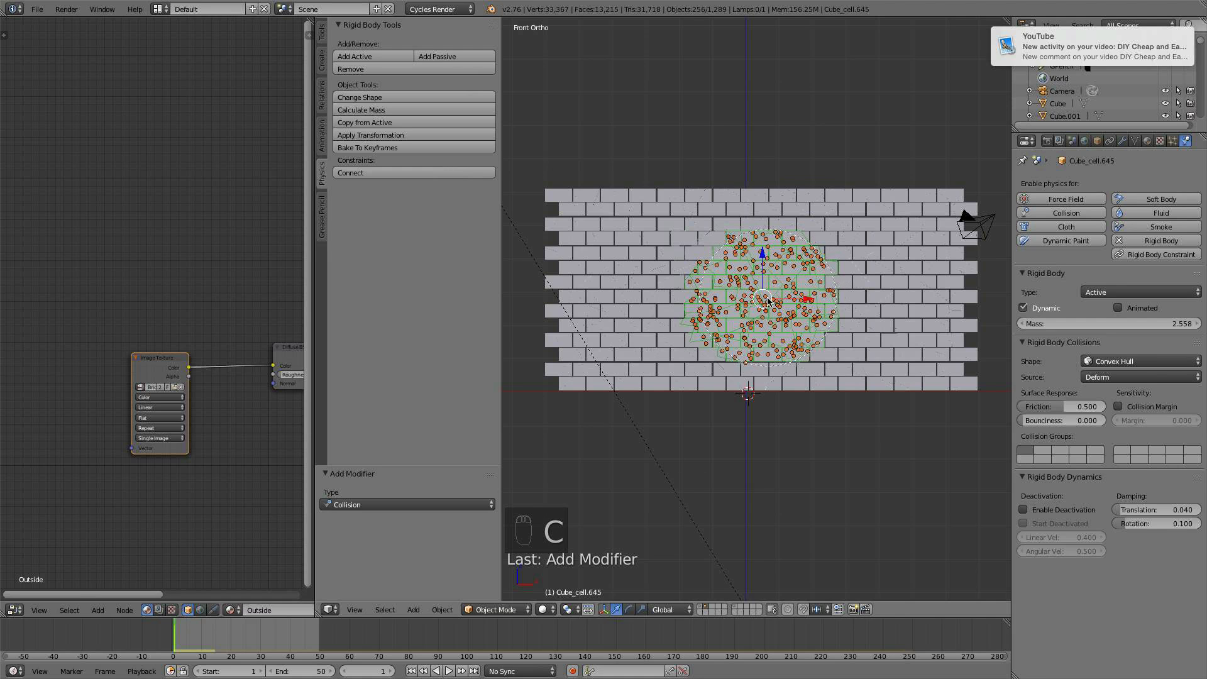
Remove the monkey head from the selection and keep only the wall fragments, with one fragment active
right_click(838, 437)
key("x")
middle_click_drag(691, 338, 929, 292)
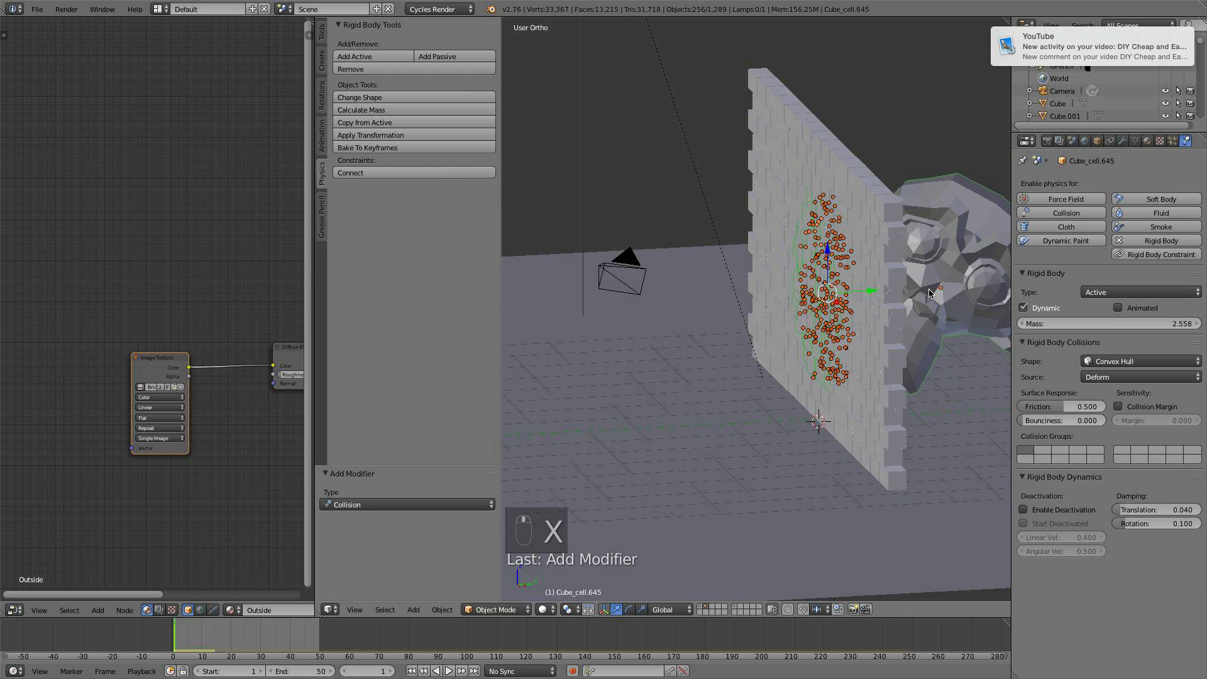
key("b")
scroll(752, 284, "up", 2)
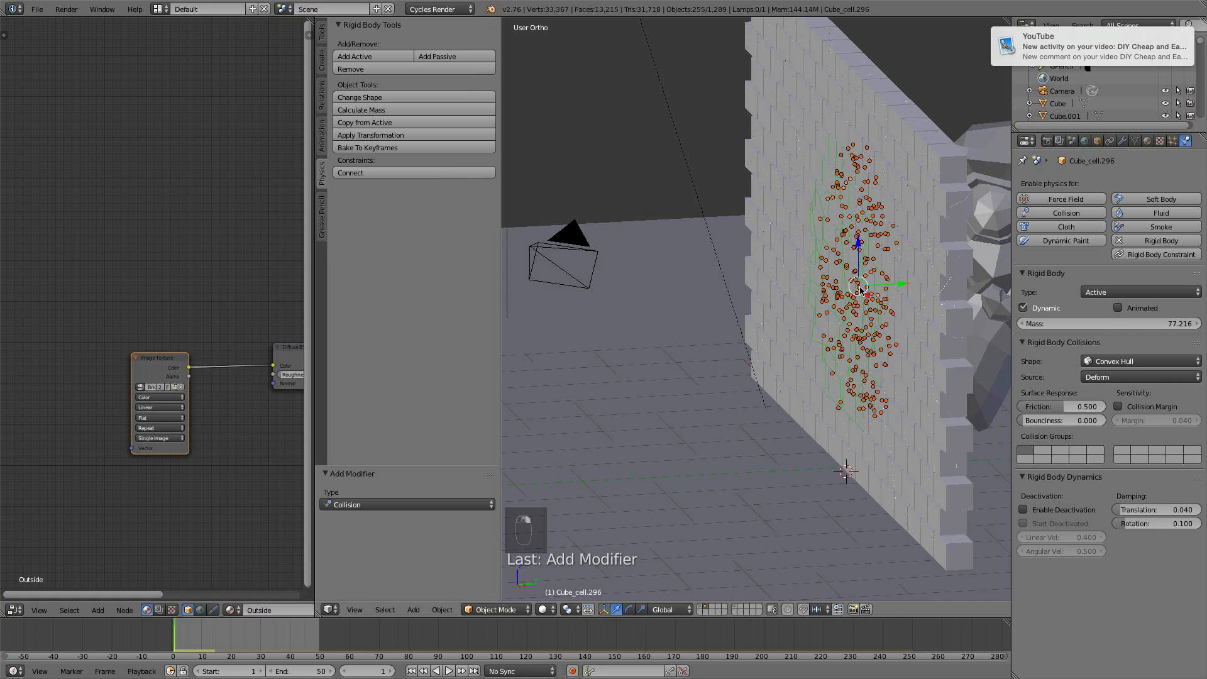
Set the active fragment's rigid body friction to 0.8 and copy its rigid body settings to all selected fragments
left_click(1066, 409)
type("0.8")
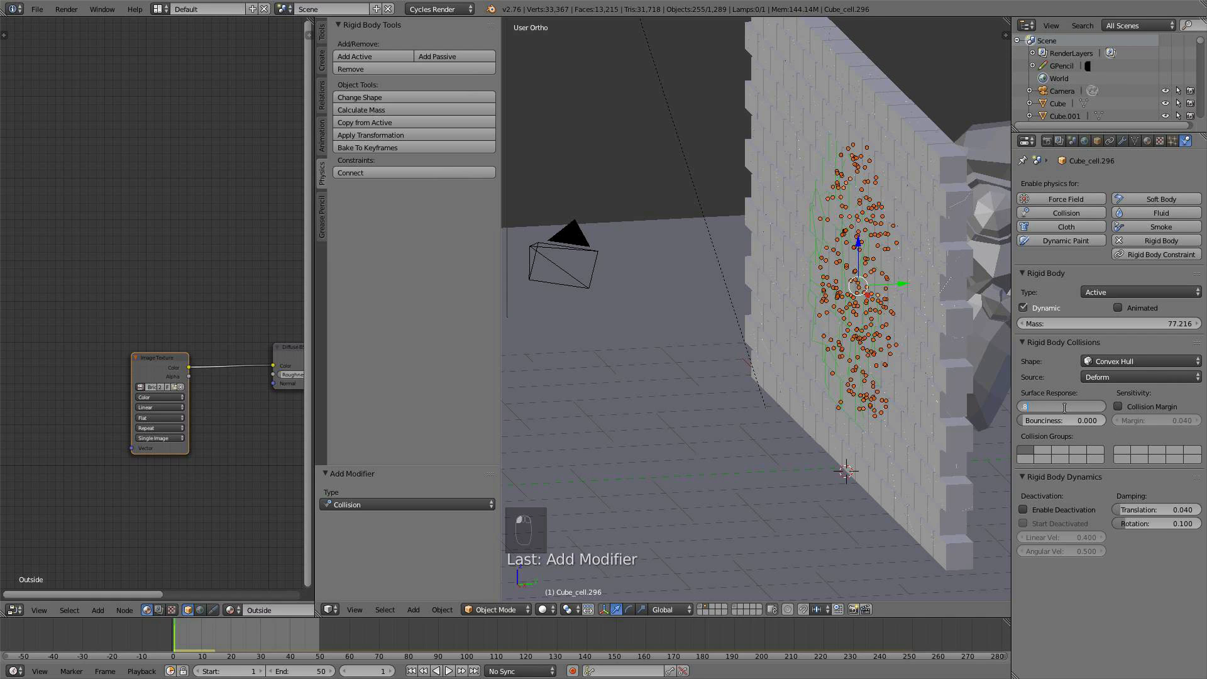
key("Return")
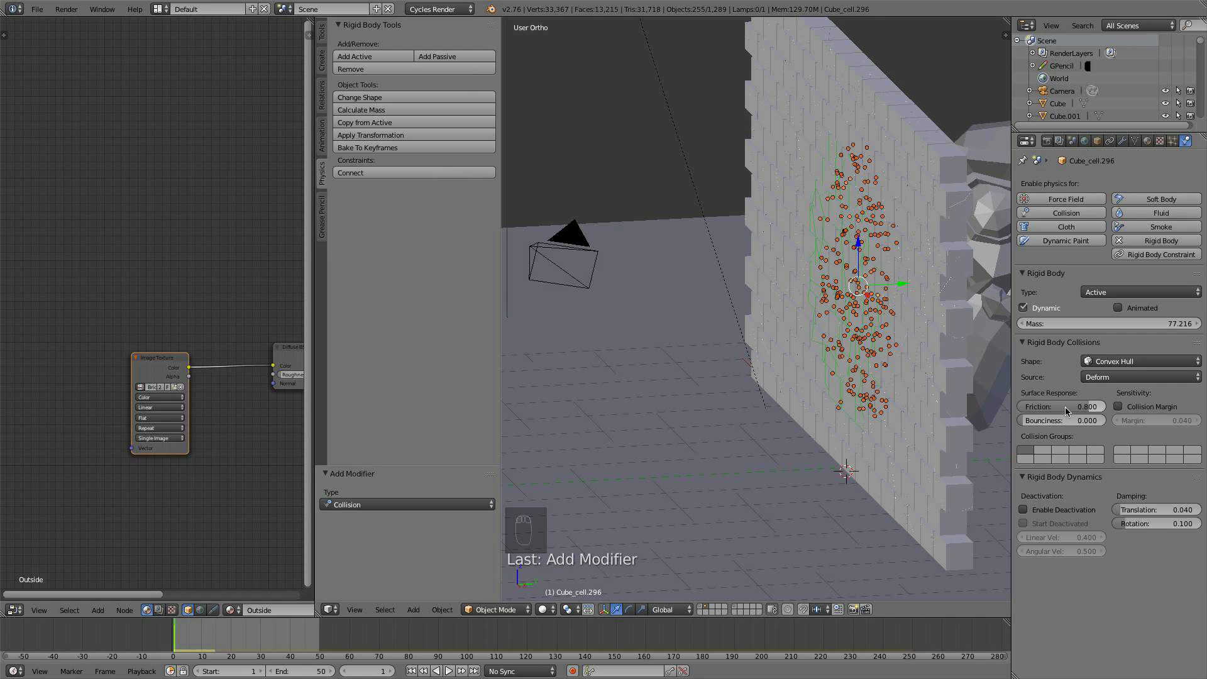
left_click(385, 124)
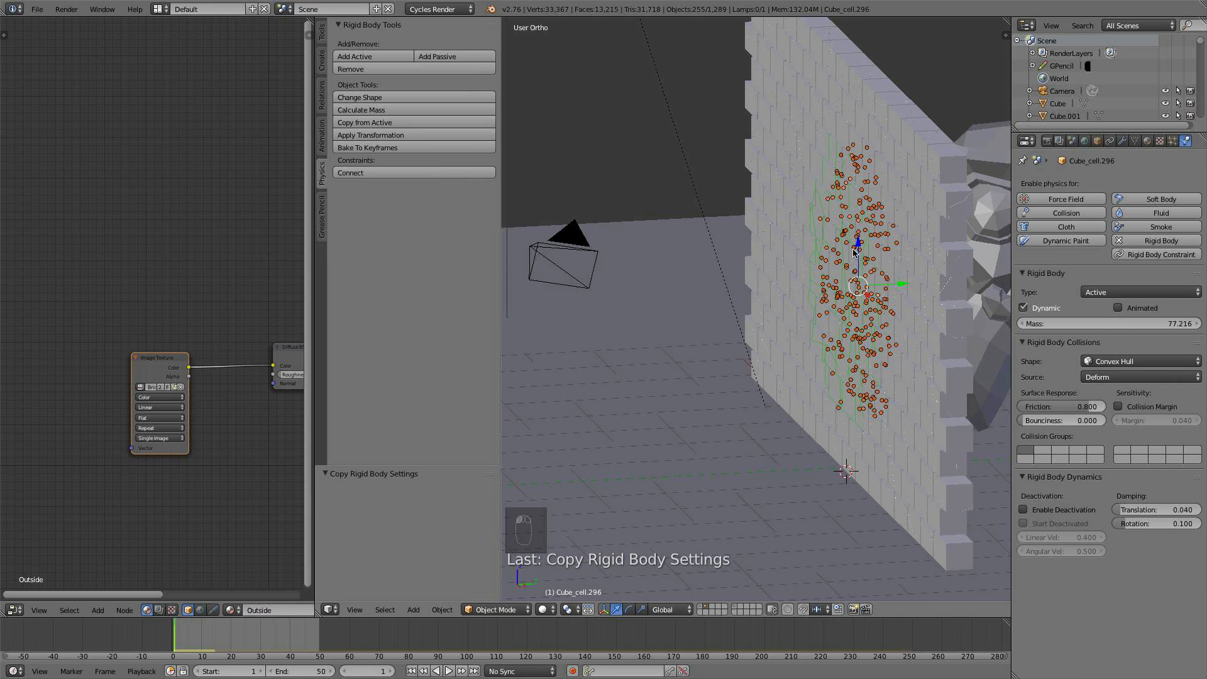
Check the rigid body settings on individual pieces at the wall's centre
right_click(852, 271)
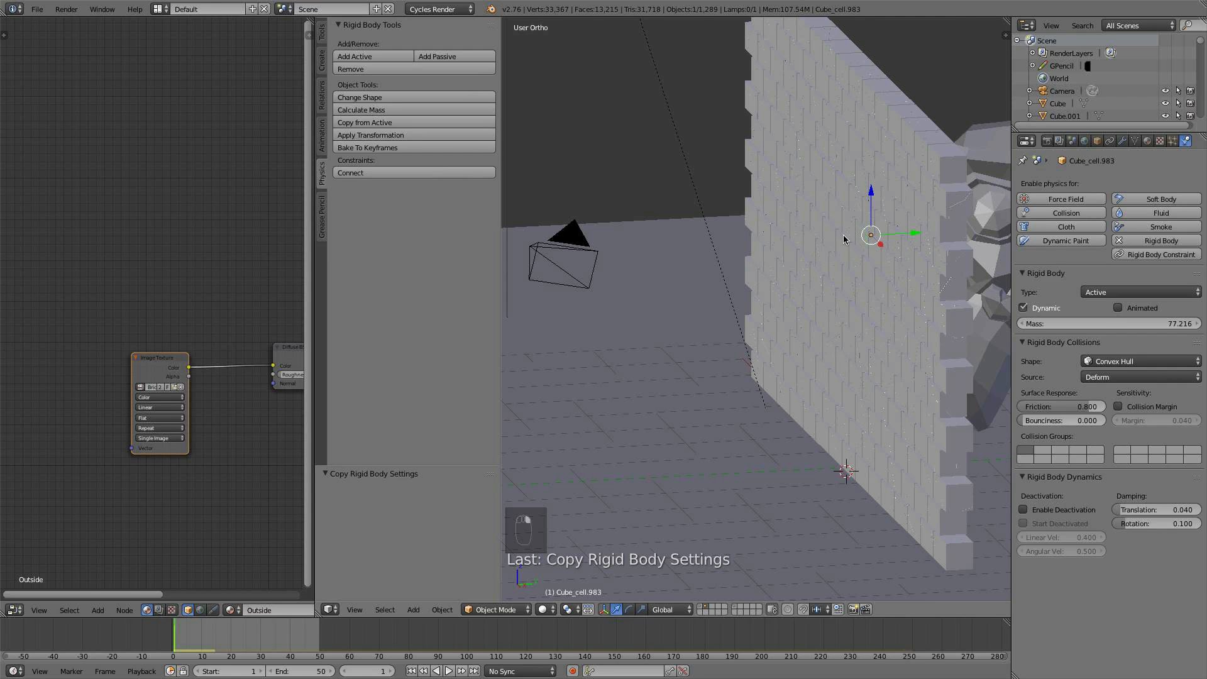
right_click(846, 262)
right_click(781, 282)
middle_click_drag(808, 312, 804, 349)
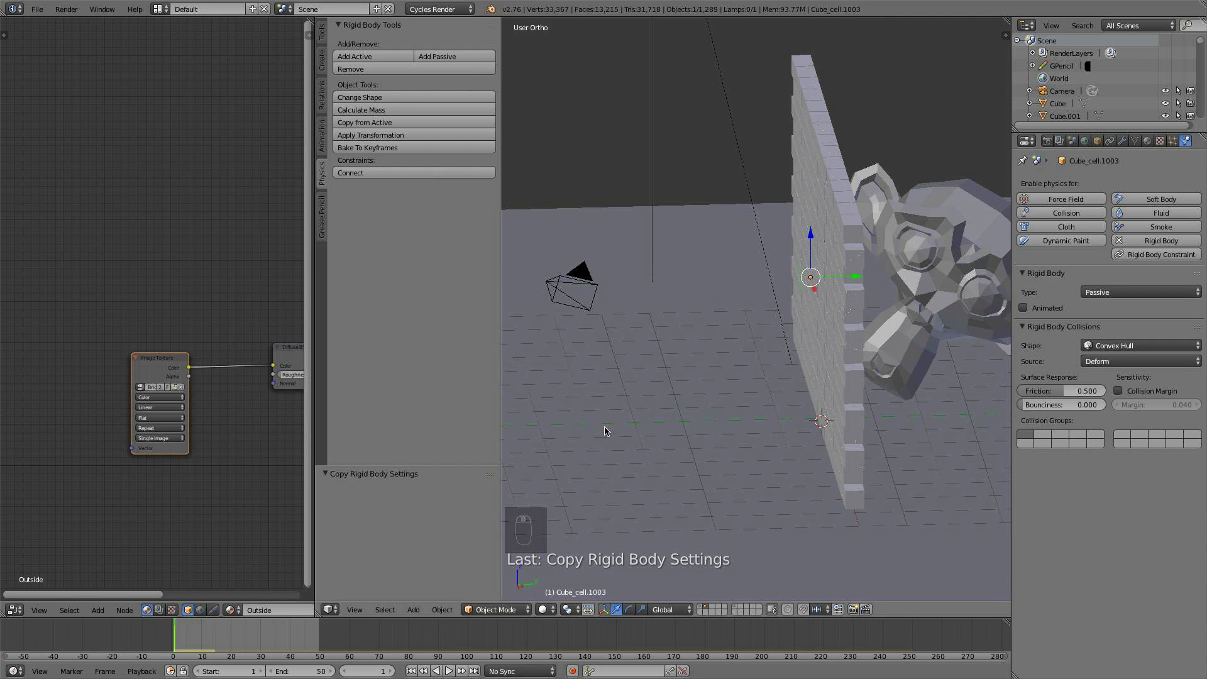
middle_click_drag(664, 401, 700, 347)
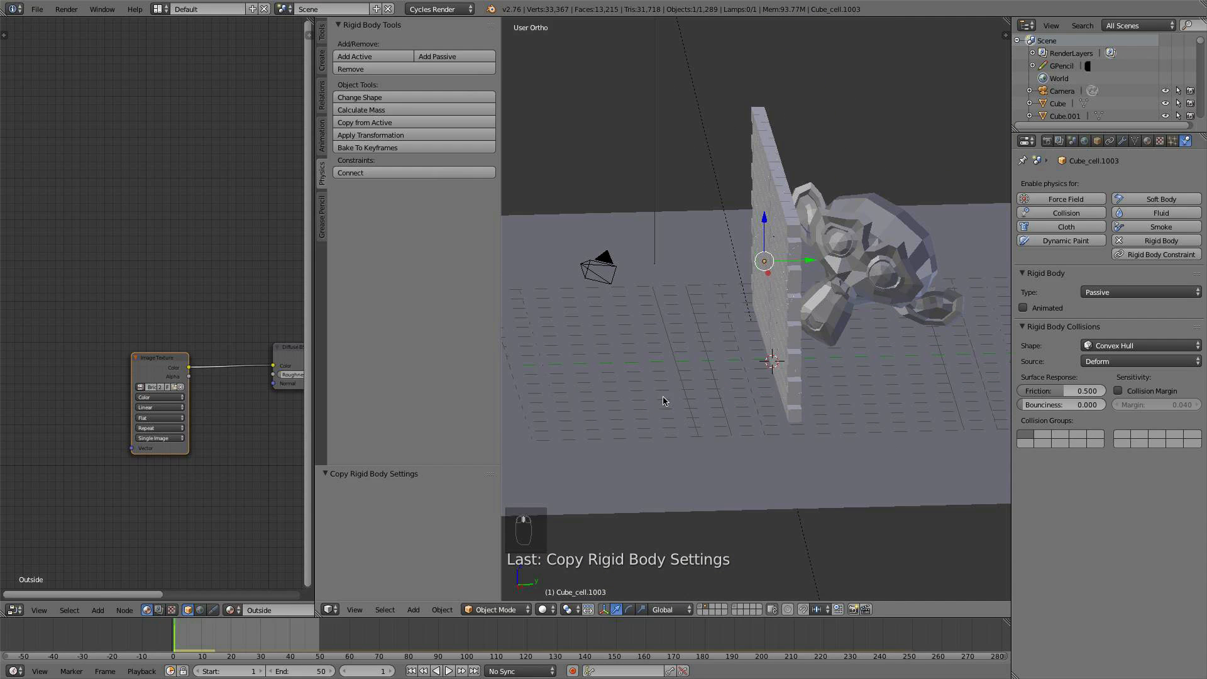
Play the simulation in perspective and examine how the fragments break out of the wall and land on the ground
left_click(449, 670)
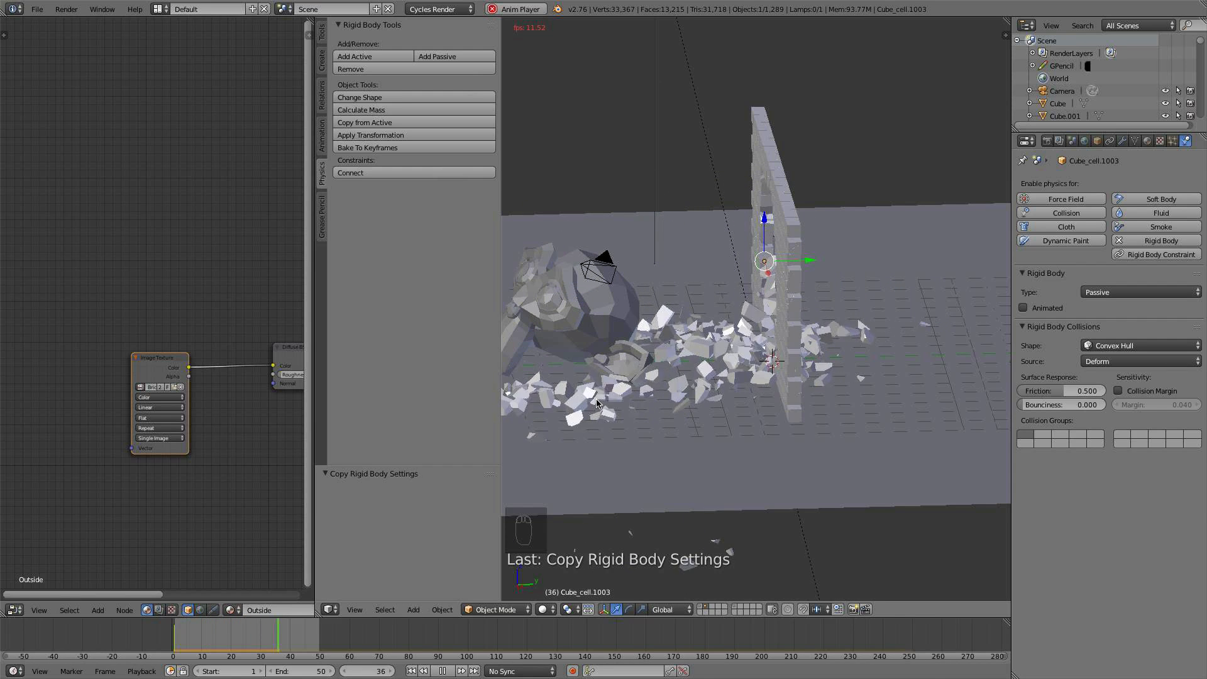
middle_click_drag(725, 557, 600, 405)
scroll(602, 405, "down", 5)
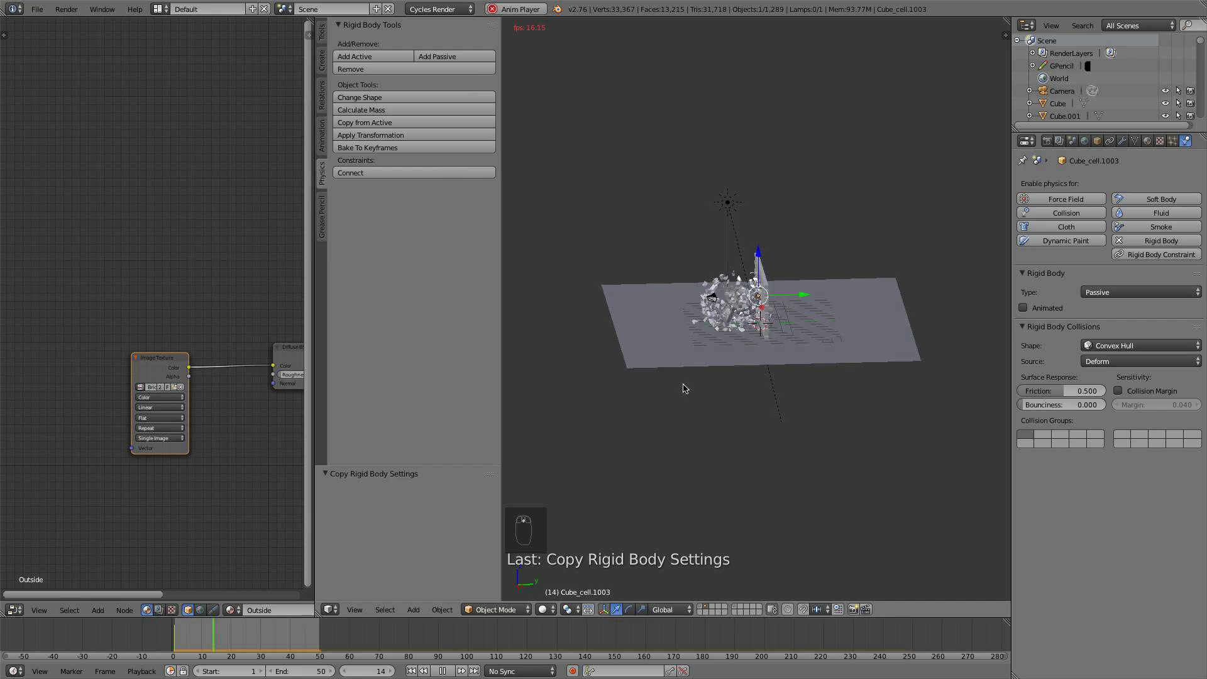
scroll(705, 376, "up", 4)
scroll(739, 371, "up", 3)
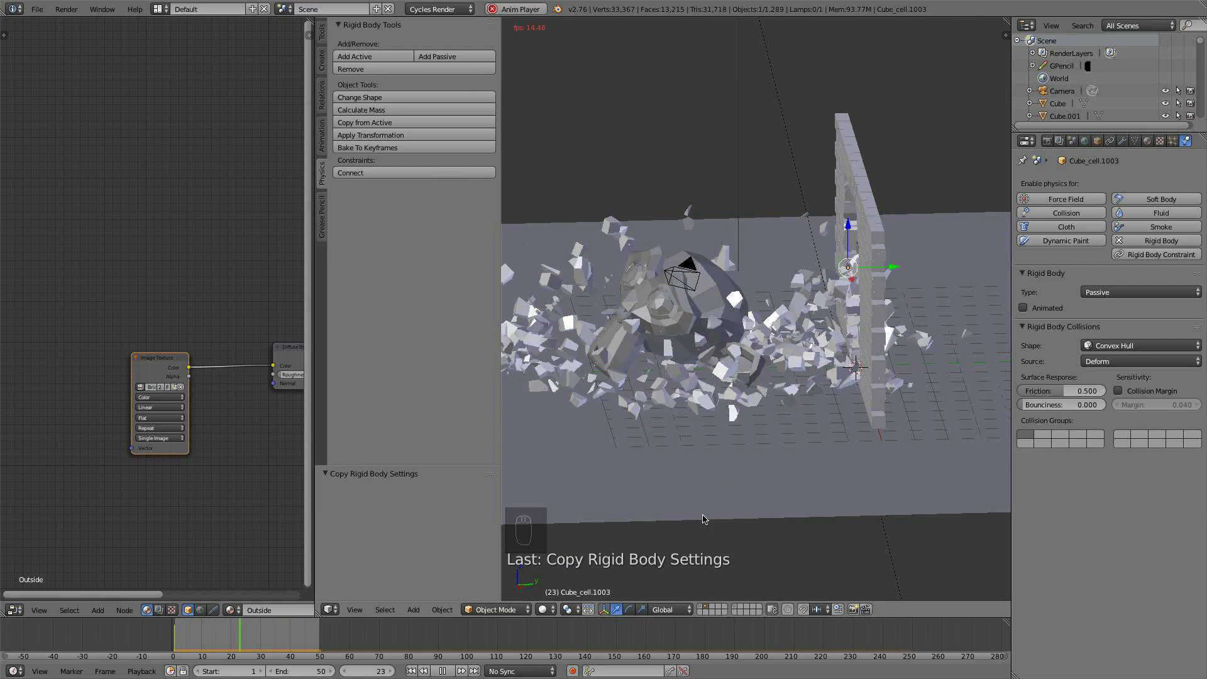
left_click(443, 671)
scroll(711, 458, "up", 2)
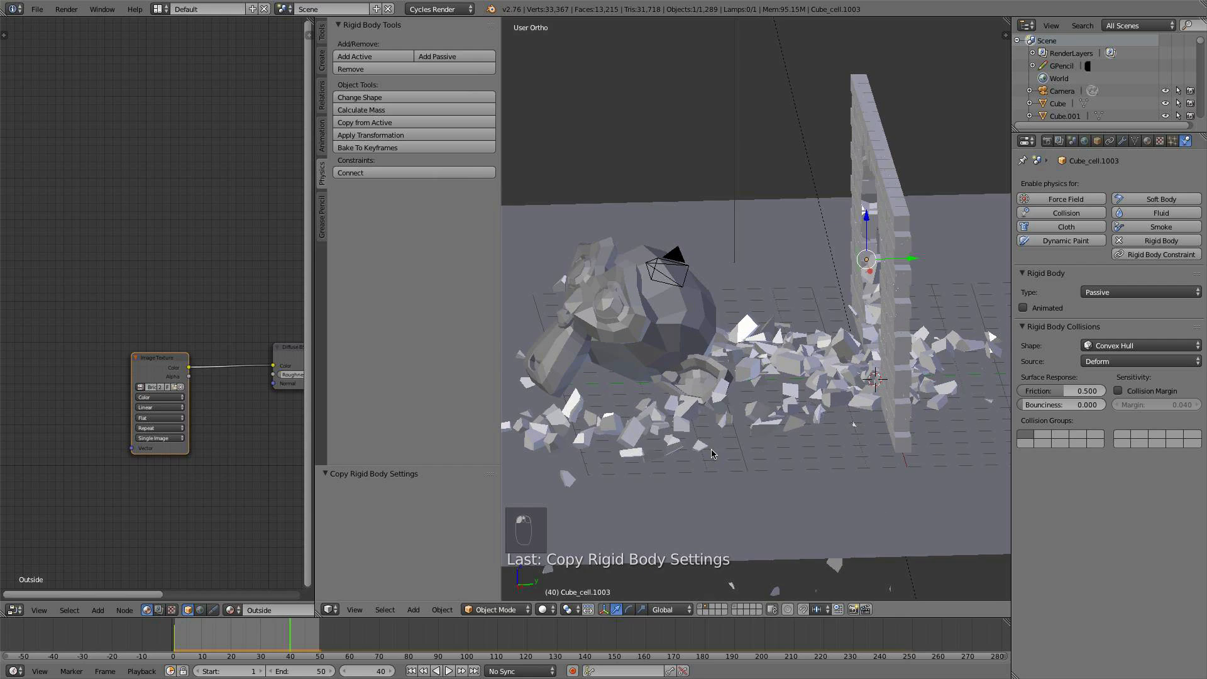
Replay the simulation from the first frame in the right side view and pause it mid-burst to inspect the debris
key("KP_3")
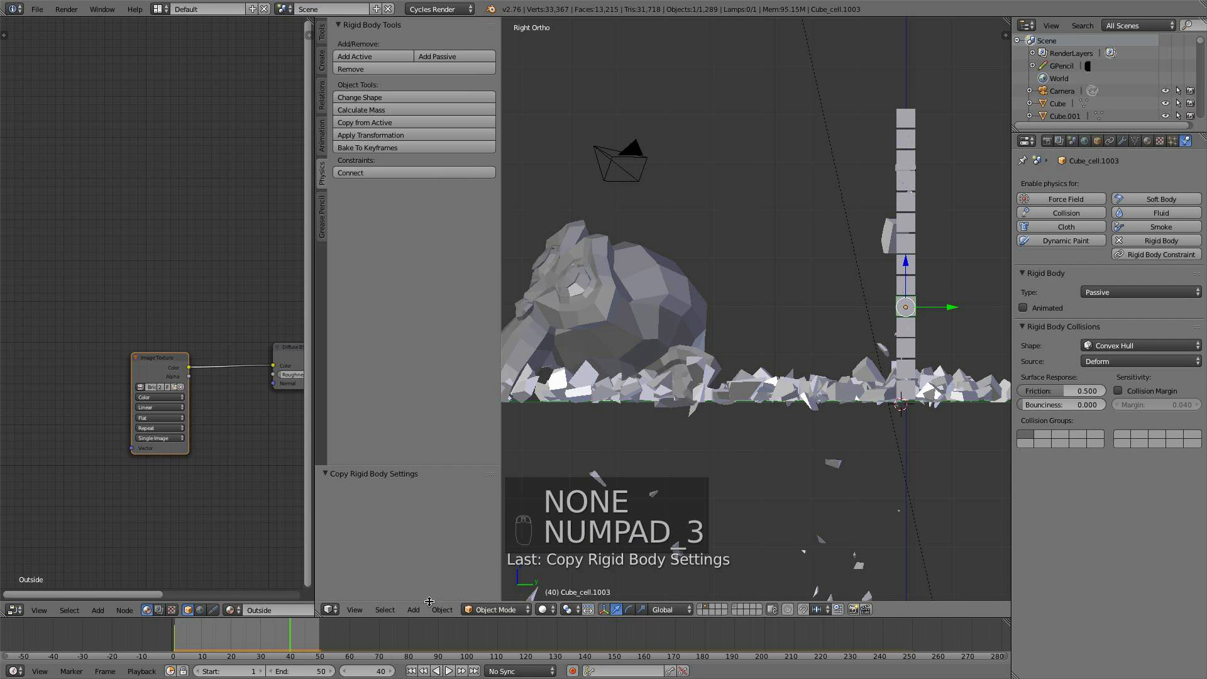
left_click(445, 671)
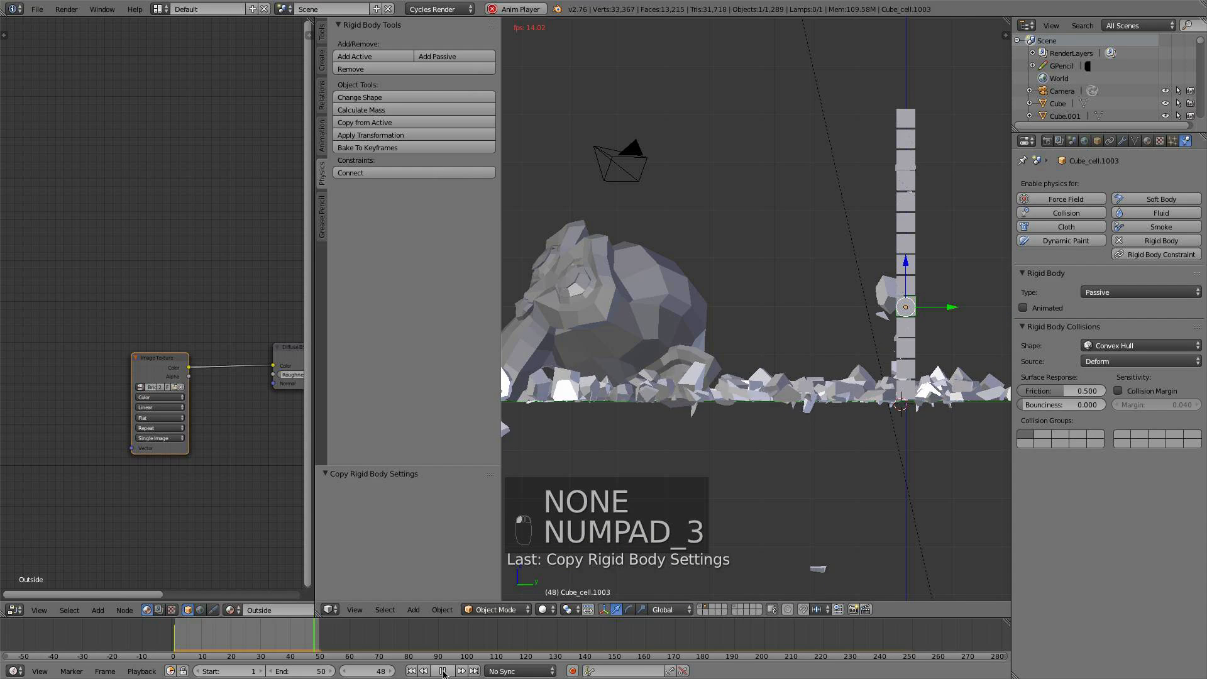
left_click(437, 671)
left_click(413, 672)
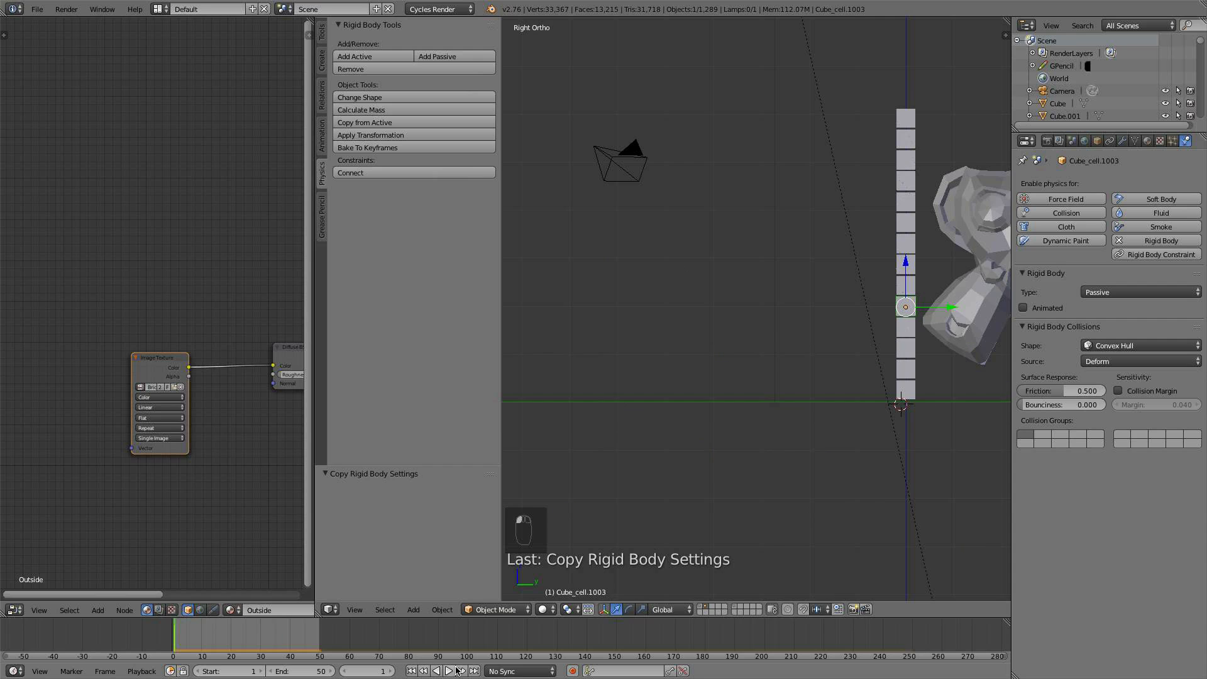
left_click(449, 671)
key("alt+a")
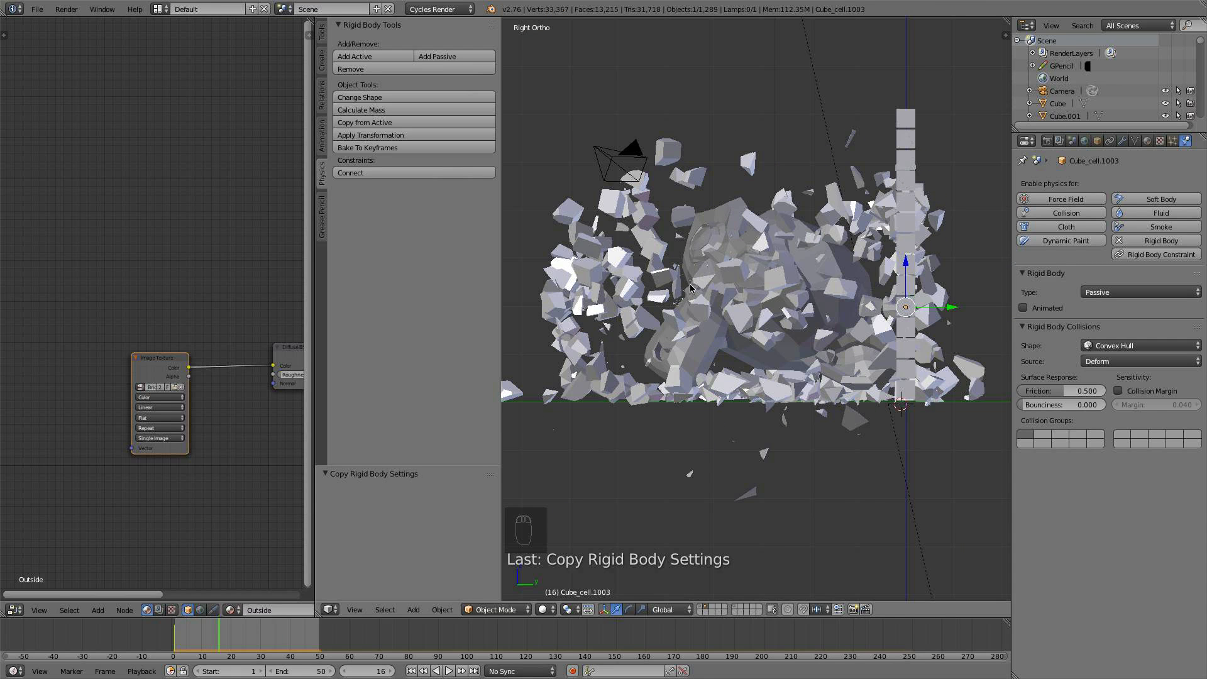
middle_click_drag(696, 291, 741, 264)
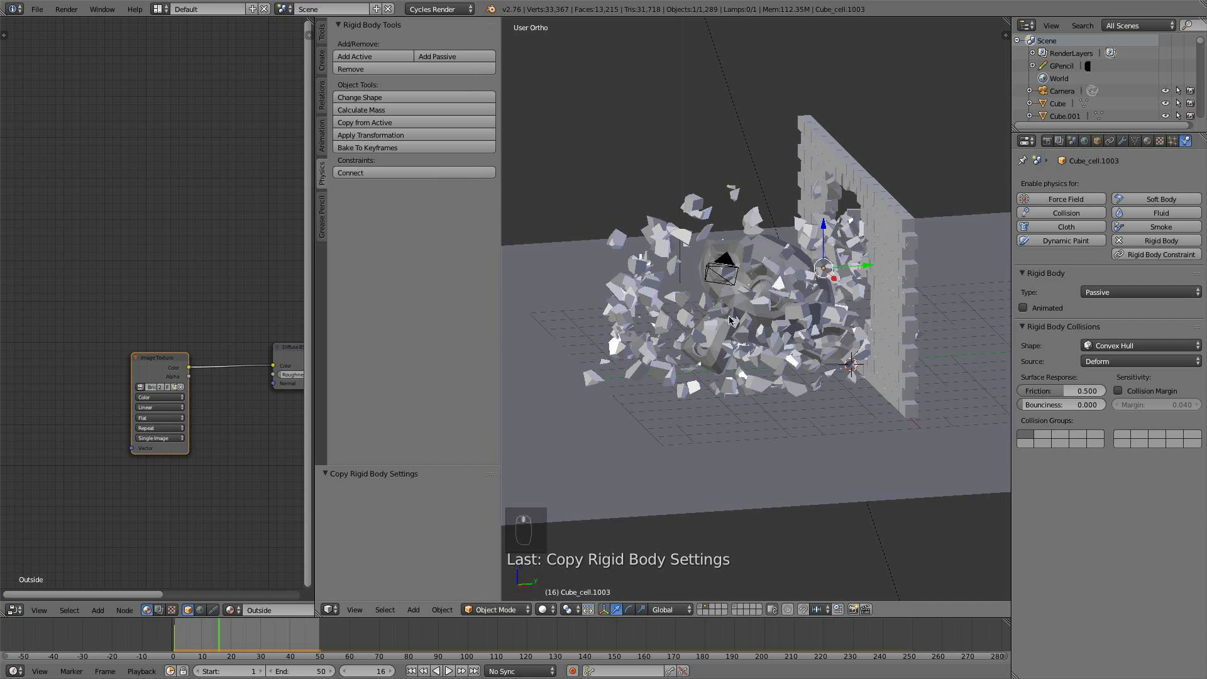
Return to the first frame and find and select the central wall fragment that carries the particle system, showing its particle settings
left_click(413, 672)
scroll(762, 350, "up", 3)
middle_click_drag(815, 310, 699, 371, "shift")
middle_click_drag(699, 366, 756, 358)
right_click(774, 316)
right_click(762, 312)
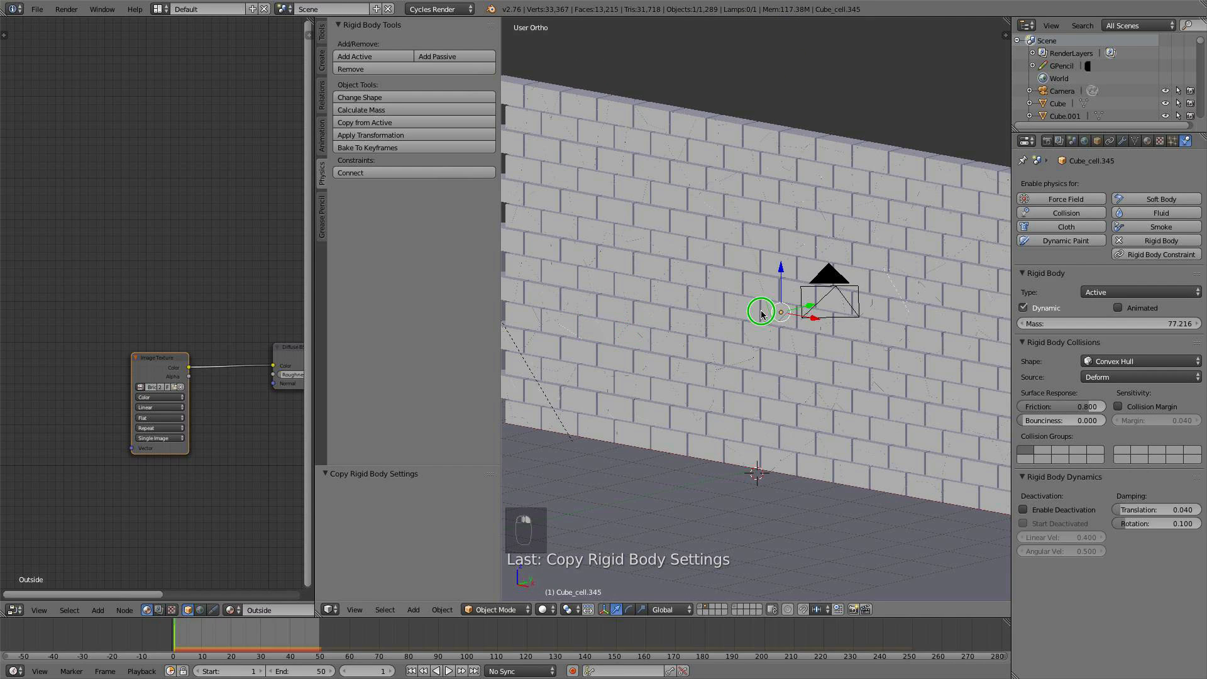
right_click(720, 313)
right_click(742, 328)
right_click(762, 354)
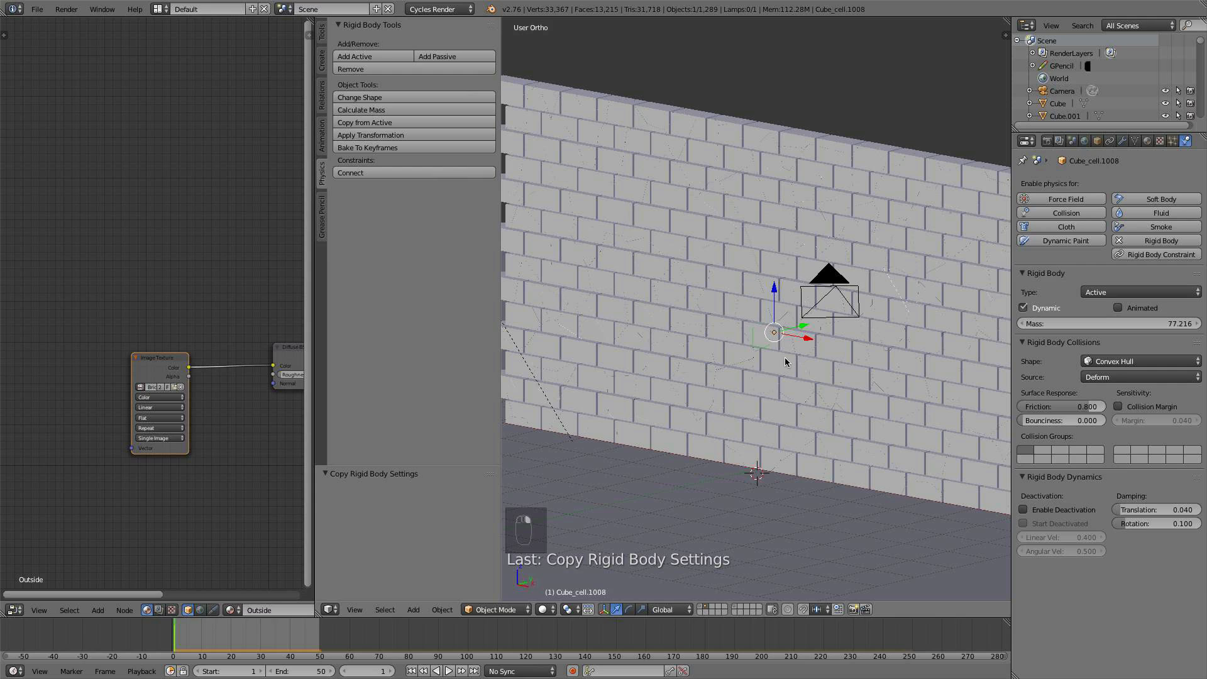
right_click(785, 357)
right_click(768, 361)
right_click(753, 335)
right_click(721, 323)
right_click(758, 307)
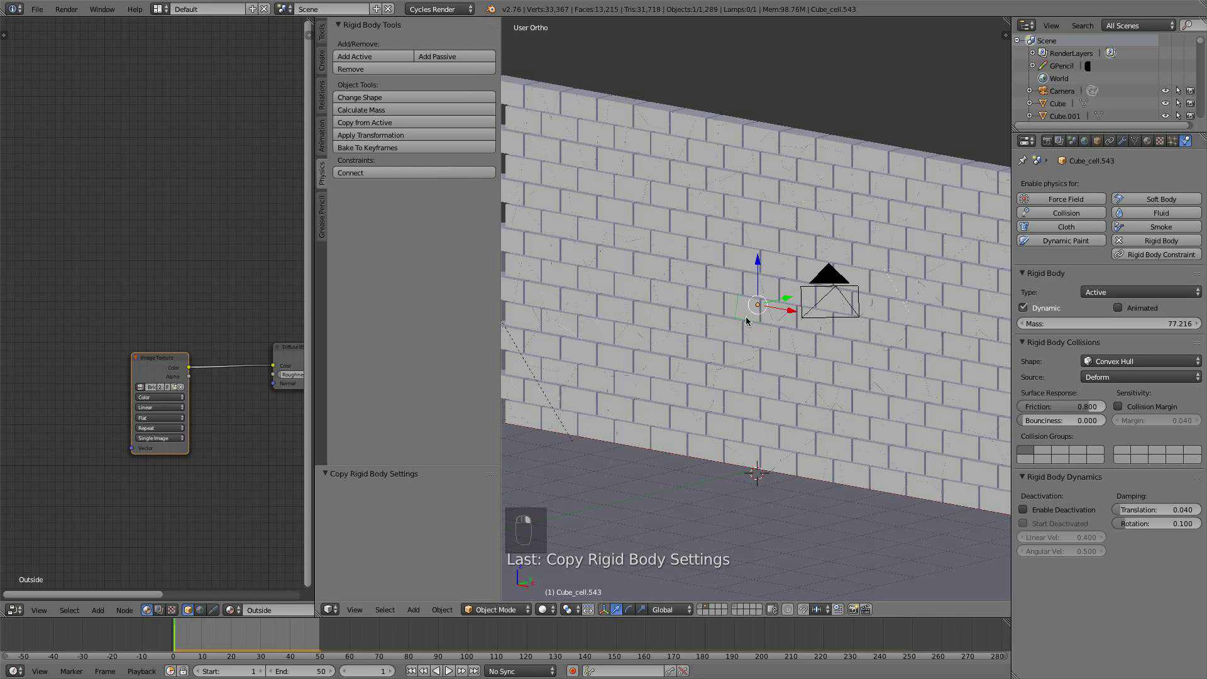
right_click(745, 322)
right_click(731, 335)
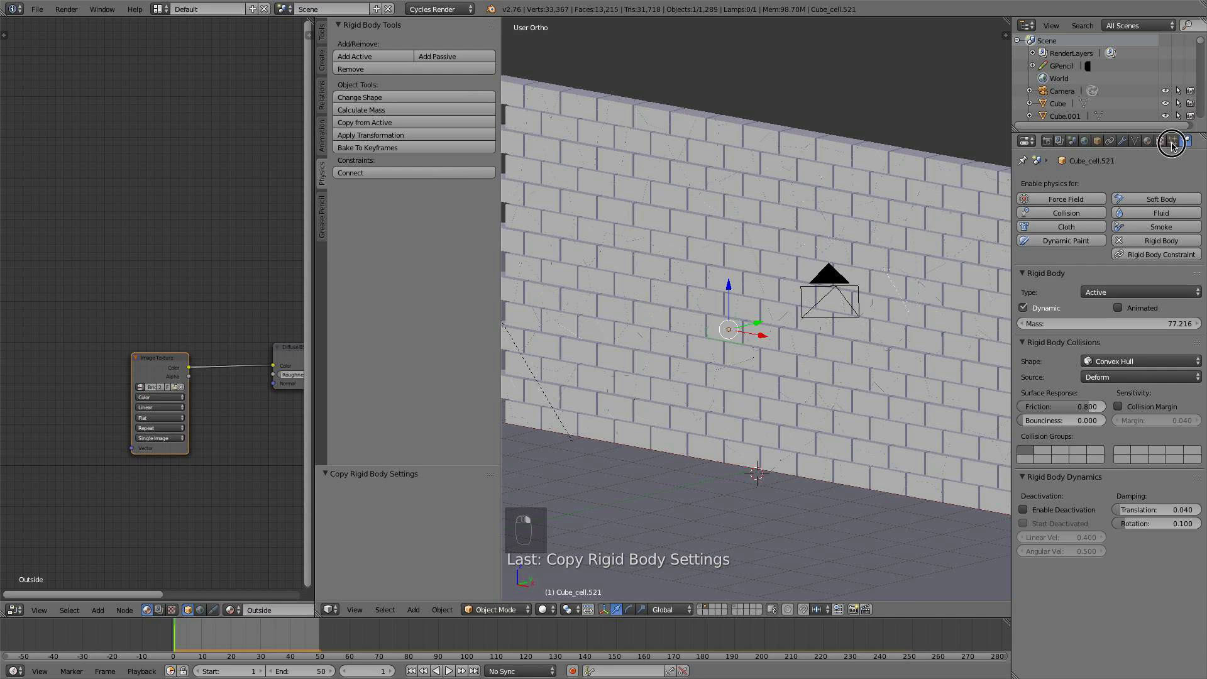
left_click(1172, 140)
right_click(779, 349)
right_click(790, 381)
right_click(733, 350)
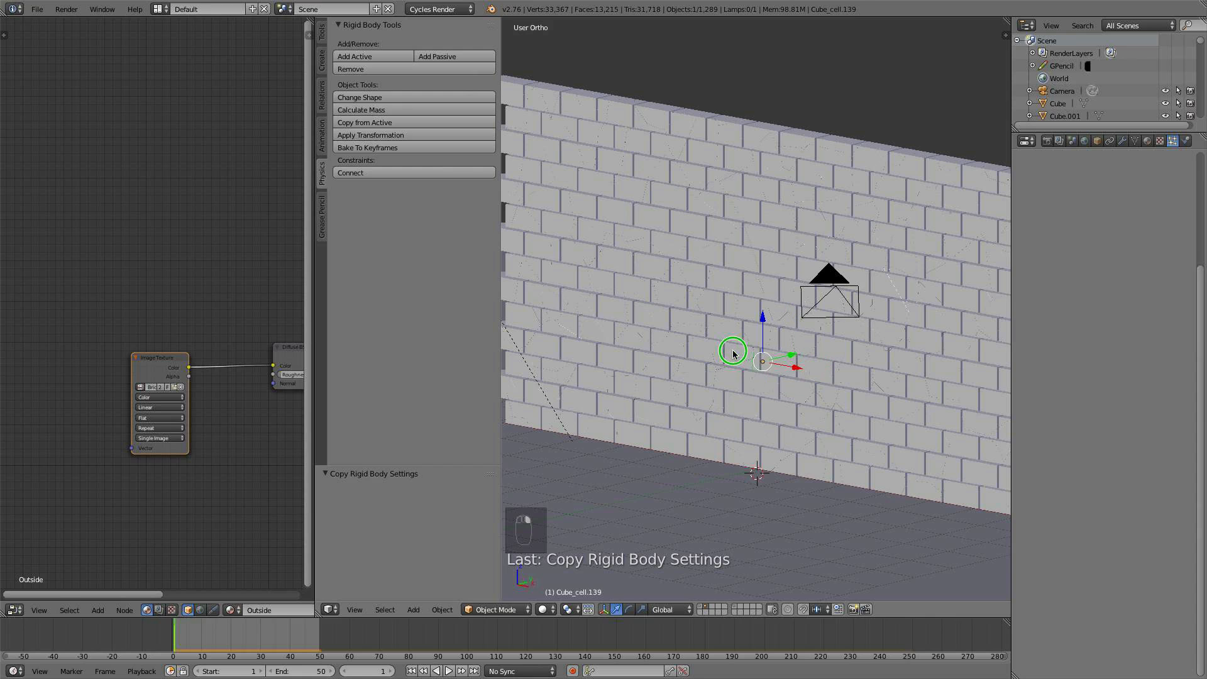
right_click(757, 286)
right_click(809, 345)
right_click(782, 371)
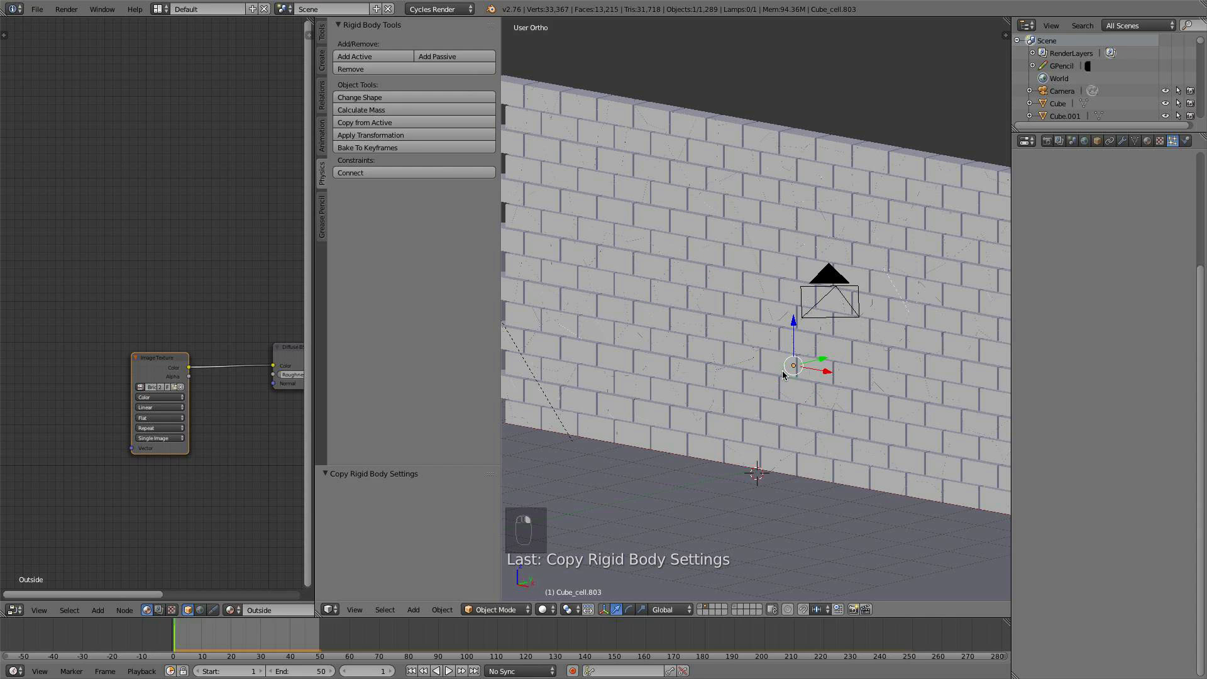
right_click(840, 377)
right_click_drag(807, 399, 798, 403)
right_click(793, 402)
right_click(699, 316)
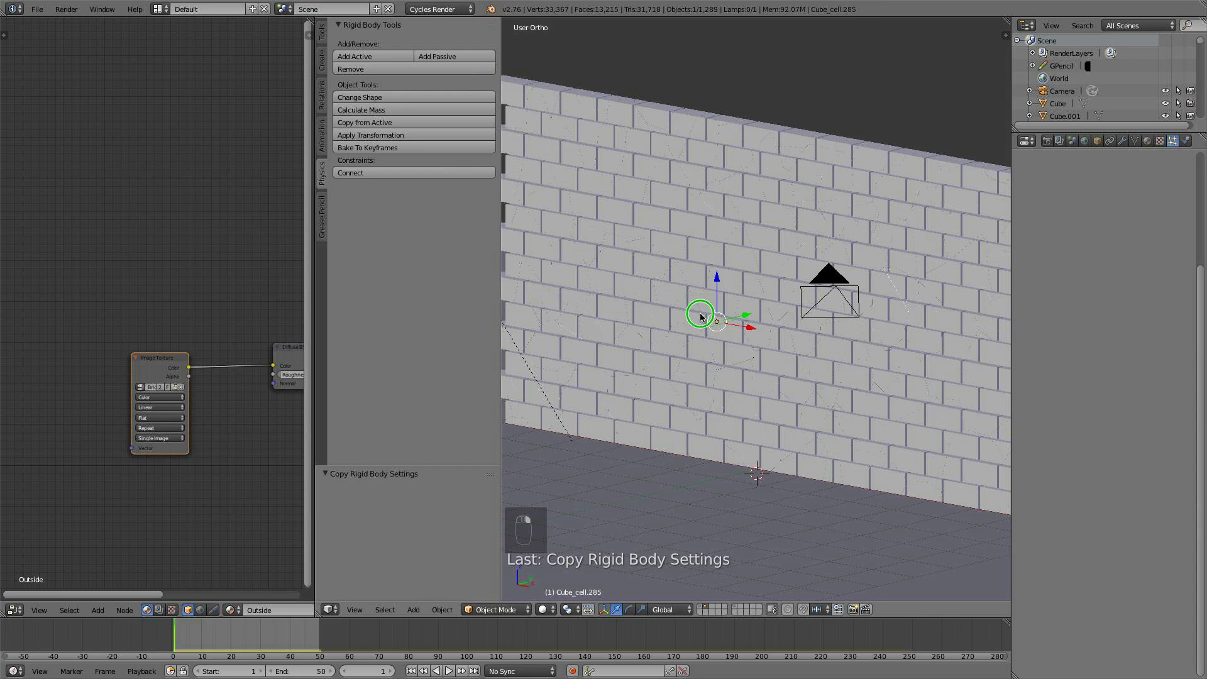
right_click(794, 355)
right_click(849, 365)
right_click(834, 371)
right_click(837, 359)
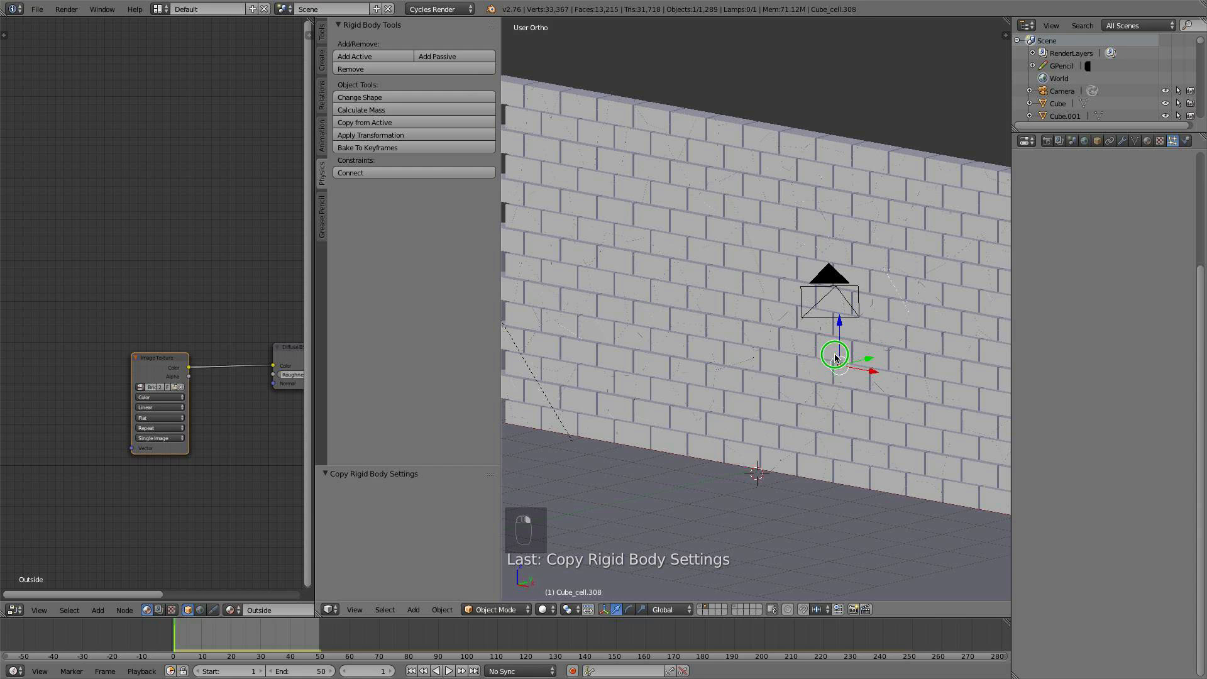
right_click(780, 353)
right_click(740, 324)
right_click(735, 326)
scroll(736, 327, "down", 2)
middle_click_drag(735, 328, 772, 358)
right_click(770, 302)
right_click(758, 286)
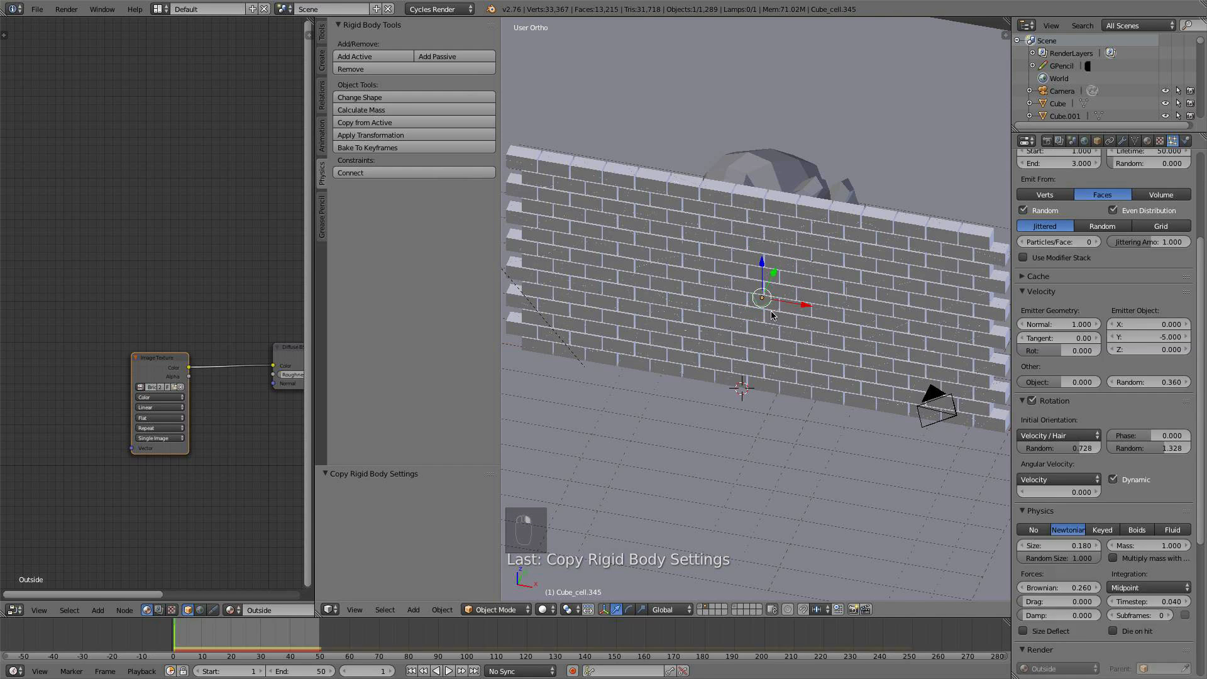
right_click(764, 297)
right_click(767, 302)
right_click(762, 298)
Set the Y emitter object velocity of the central fragment's particle system to -8
scroll(1051, 341, "up", 2)
scroll(1049, 344, "up", 3)
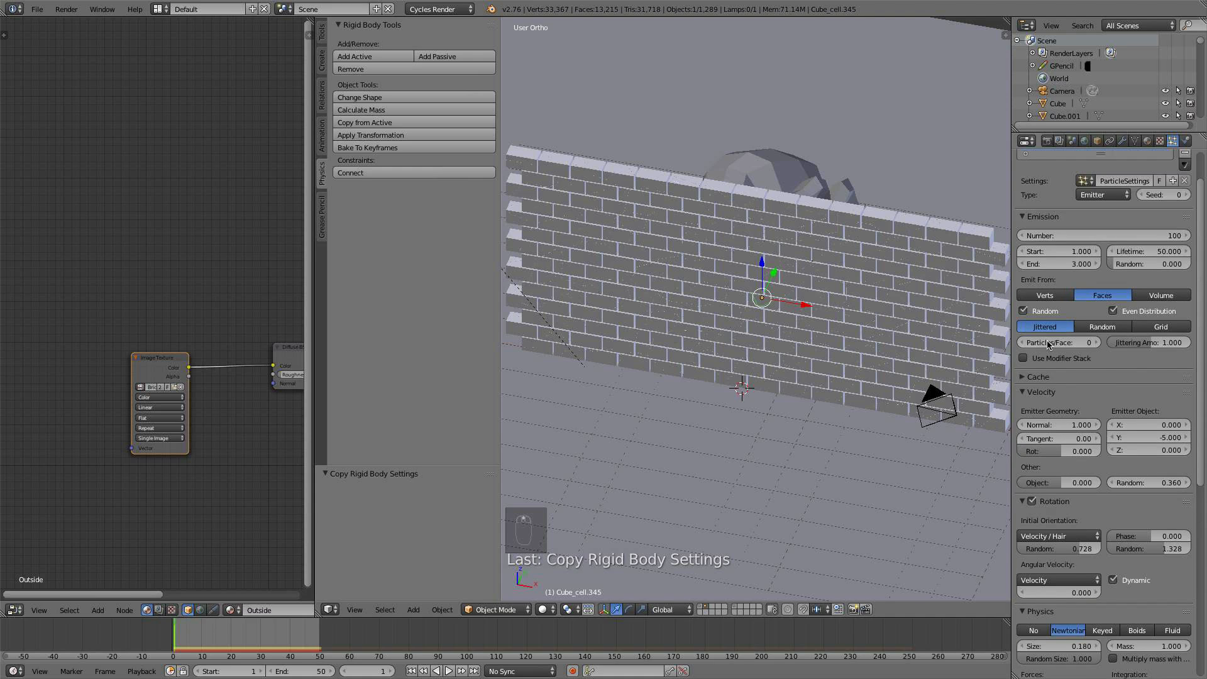
scroll(780, 330, "up", 3)
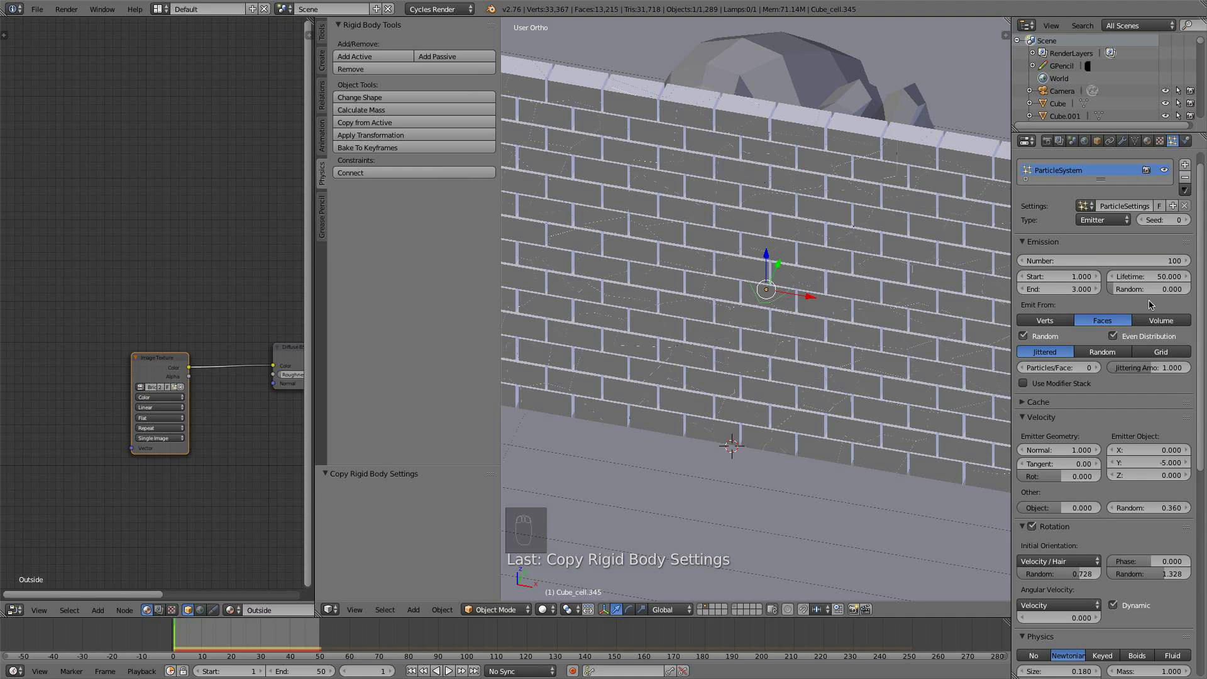
scroll(1114, 374, "down", 4)
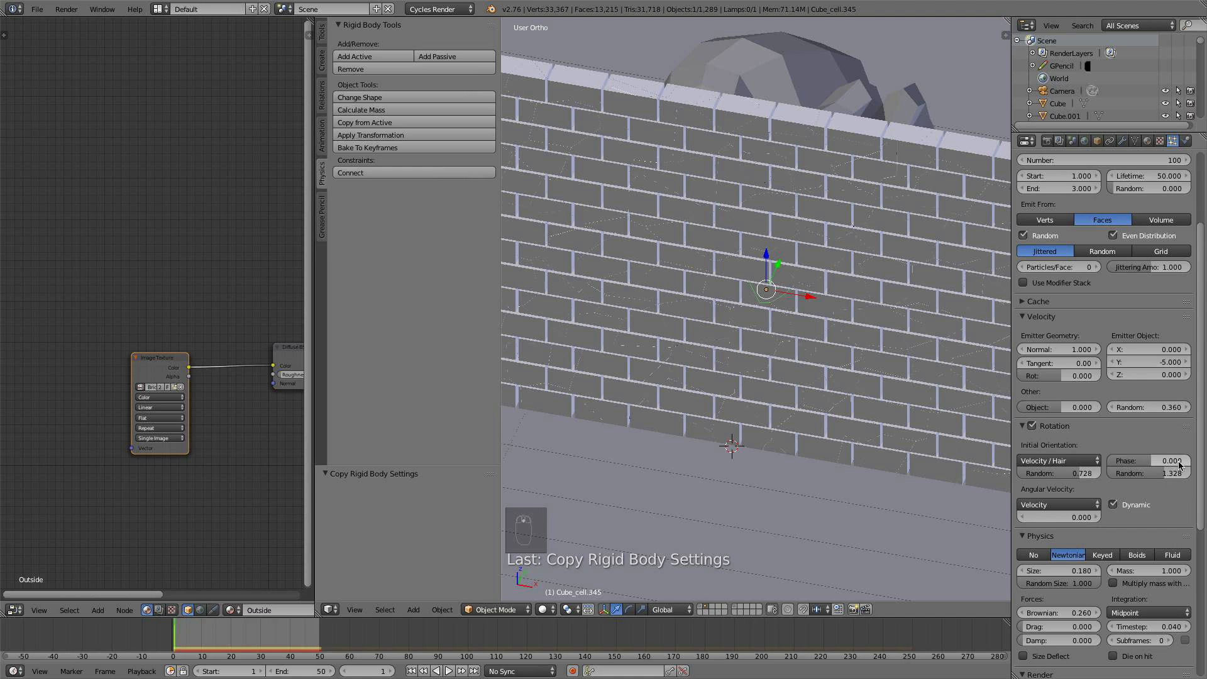
scroll(1170, 415, "down", 3)
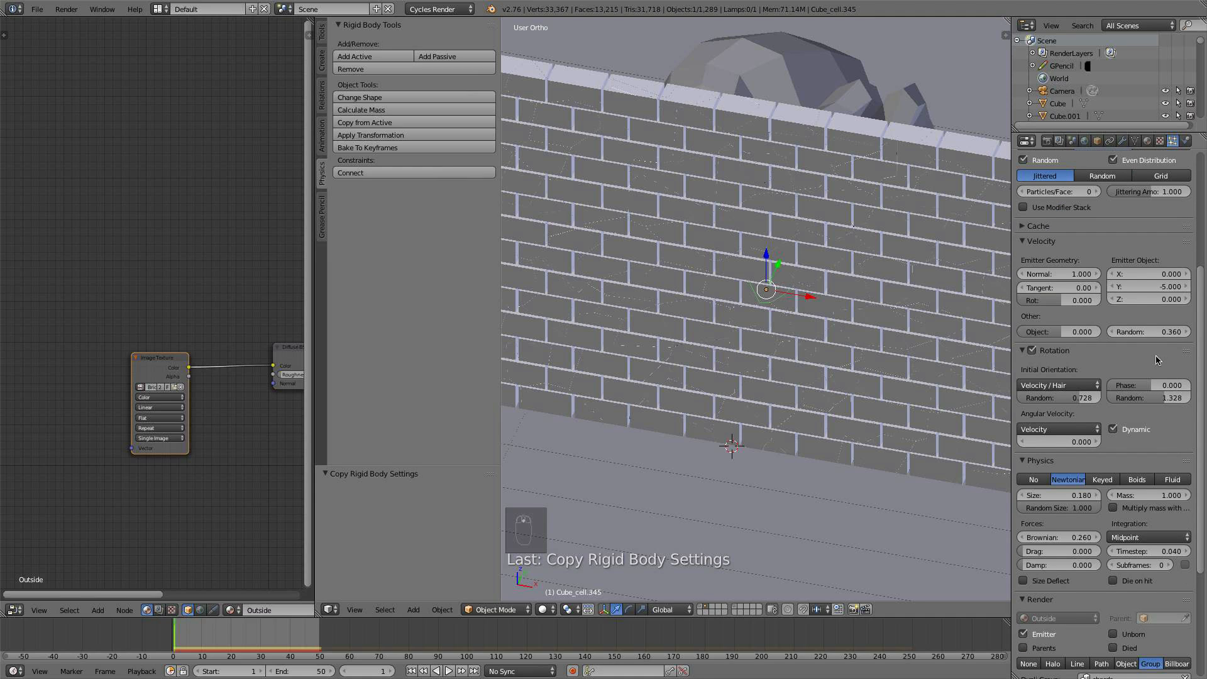
left_click(1160, 287)
key("BackSpace")
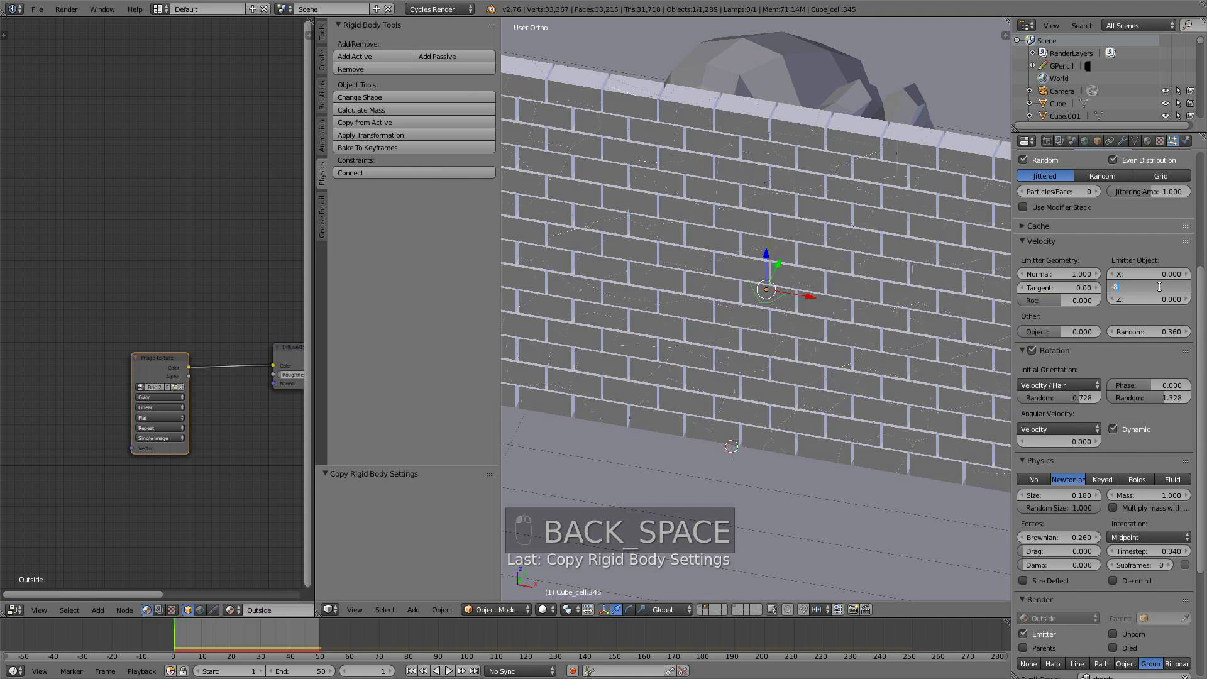
type("-8")
key("Return")
left_click(1154, 397)
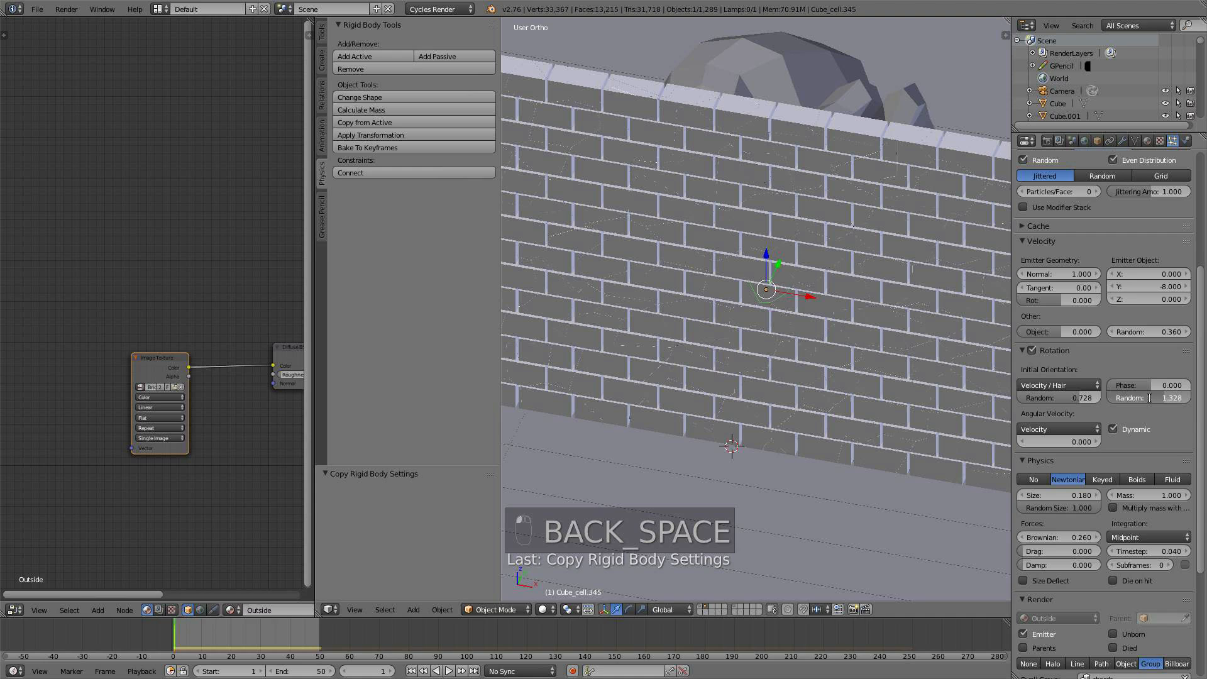
left_click(1097, 368)
Rename the central fragment's particle settings as Shard
scroll(1115, 363, "up", 4)
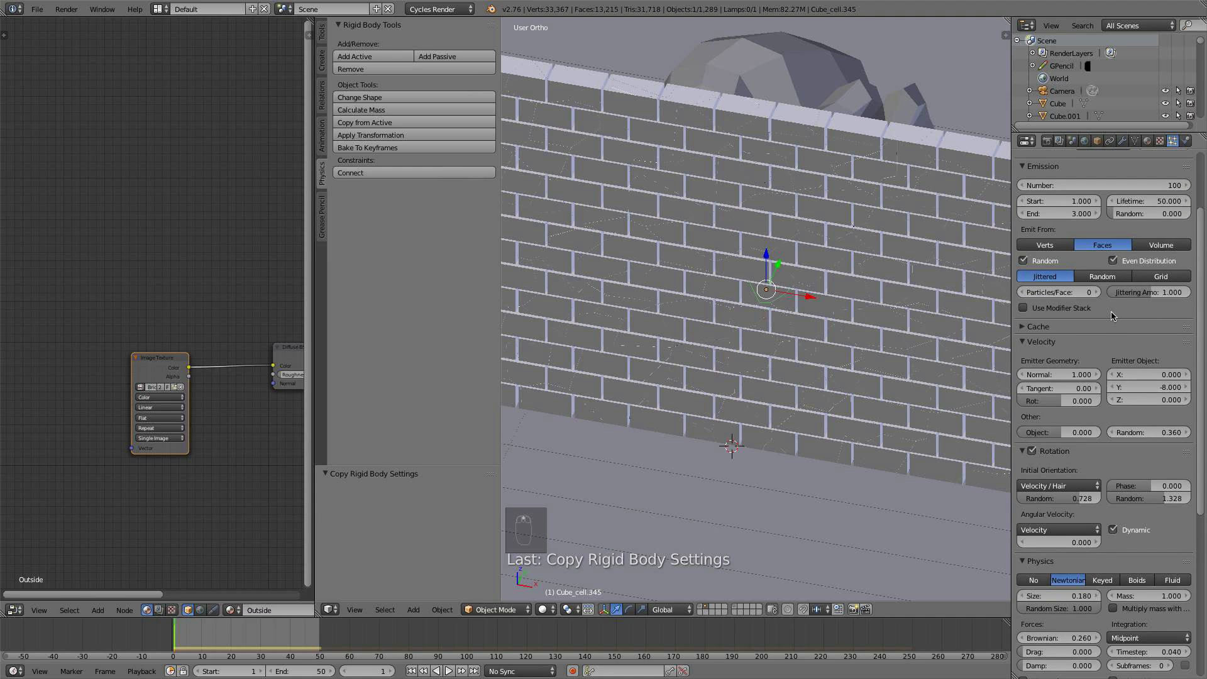
scroll(1111, 316, "up", 4)
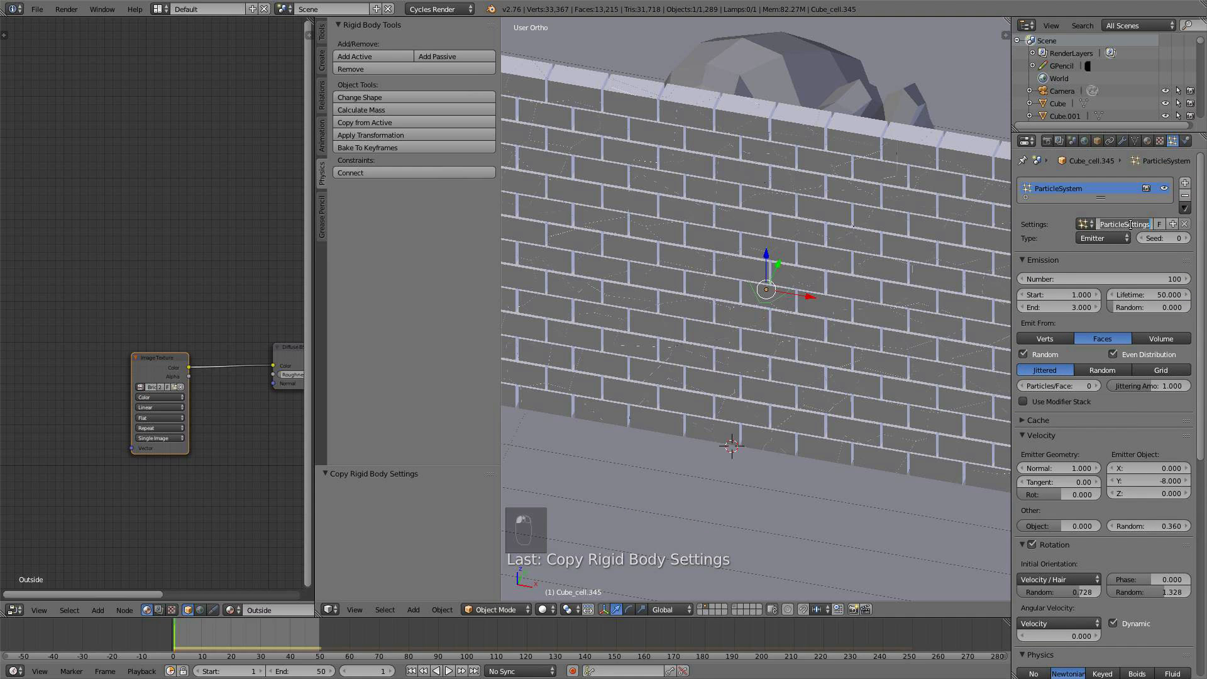
type("Shard")
key("Return")
Add a particle system to the fragment beside the wall's central one and assign it the Shard settings
scroll(891, 282, "up", 1)
scroll(713, 337, "down", 2)
middle_click_drag(719, 334, 745, 302)
right_click(729, 303)
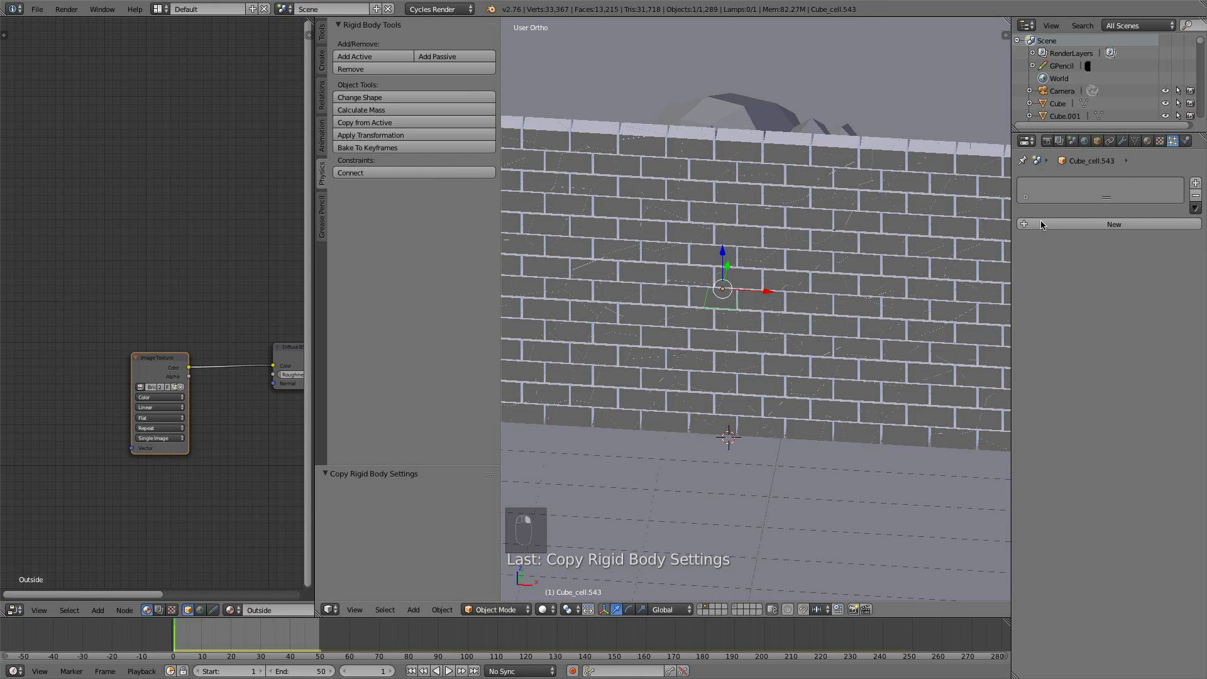
left_click(1044, 225)
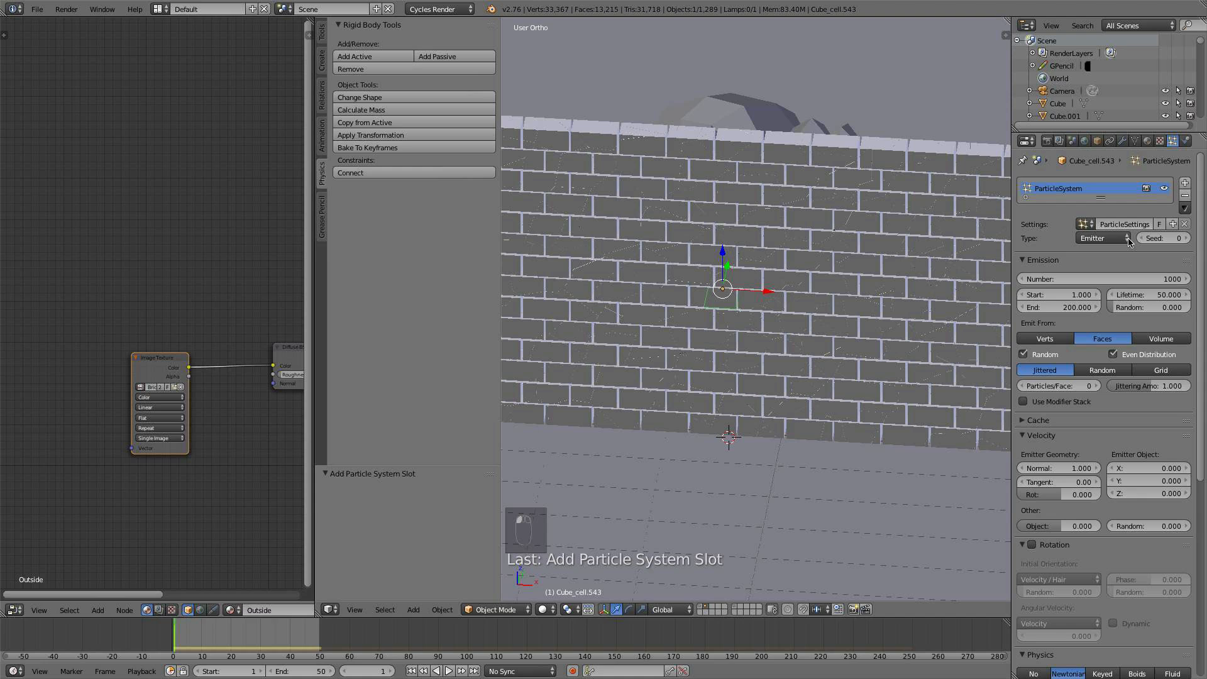
left_click(1083, 224)
left_click(981, 252)
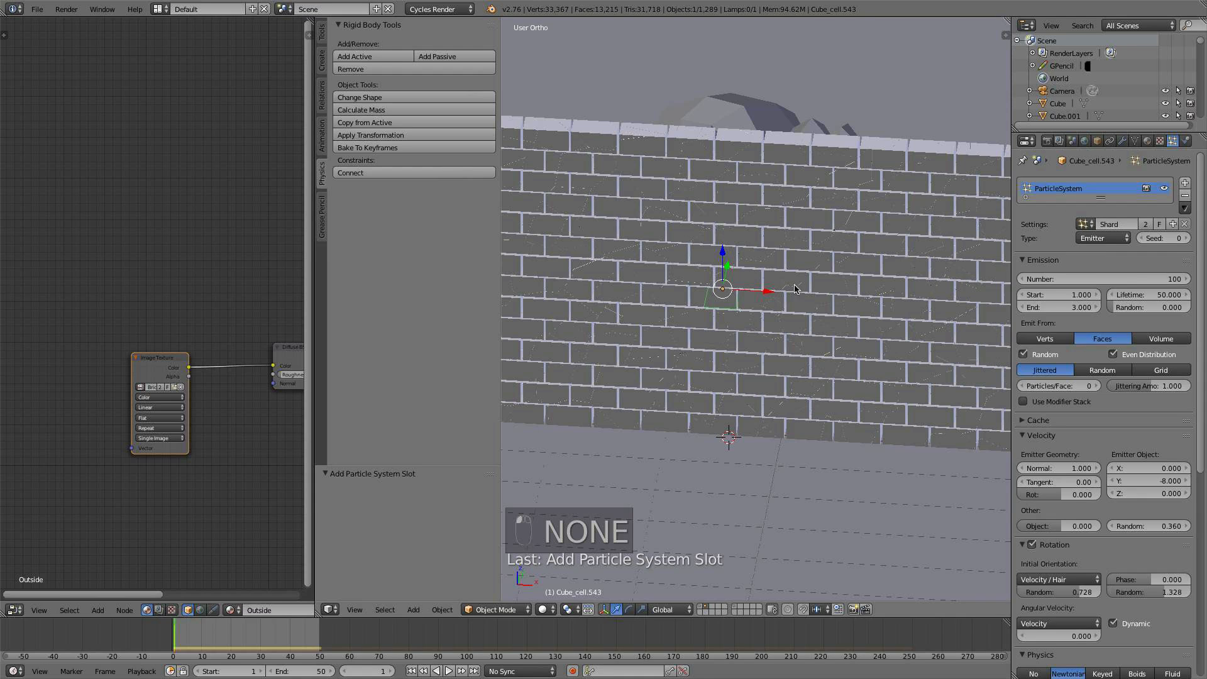
Give a fragment farther out to the lower left of the wall's centre a particle system using the Shard settings
right_click(637, 344)
right_click(657, 333)
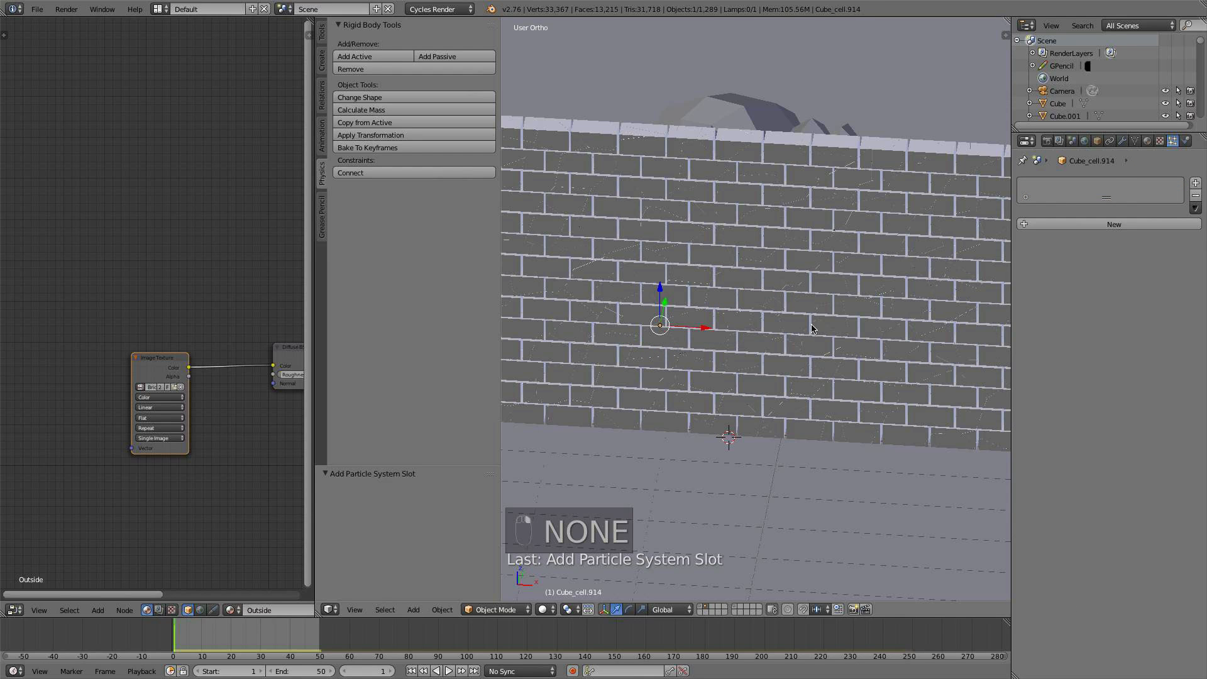
left_click(1132, 223)
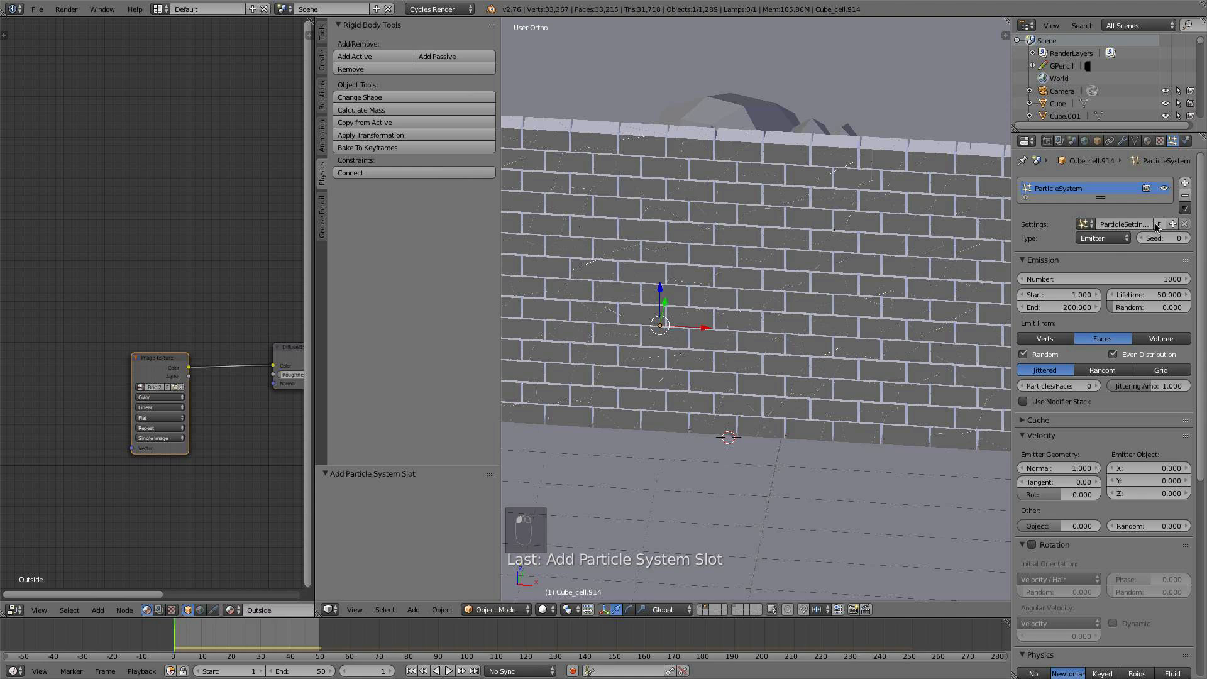
left_click(1092, 229)
left_click(1026, 261)
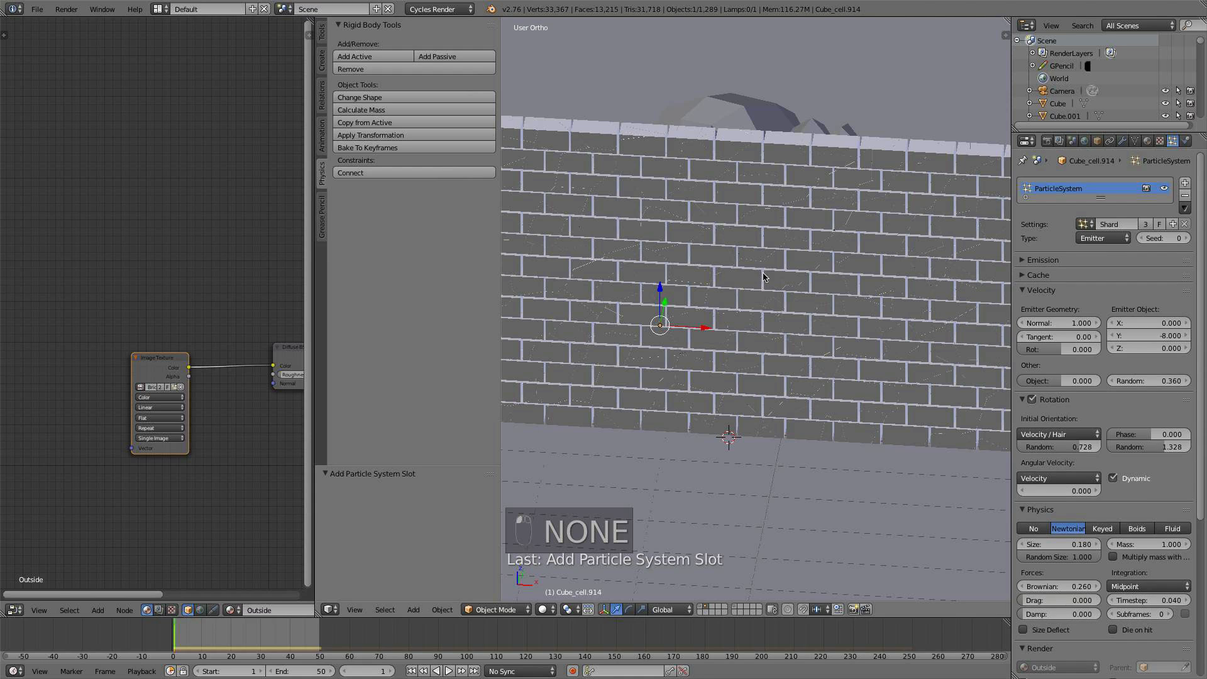
Add a particle system with the Shard settings to a fragment just right of the wall's centre
right_click(790, 293)
left_click(1085, 234)
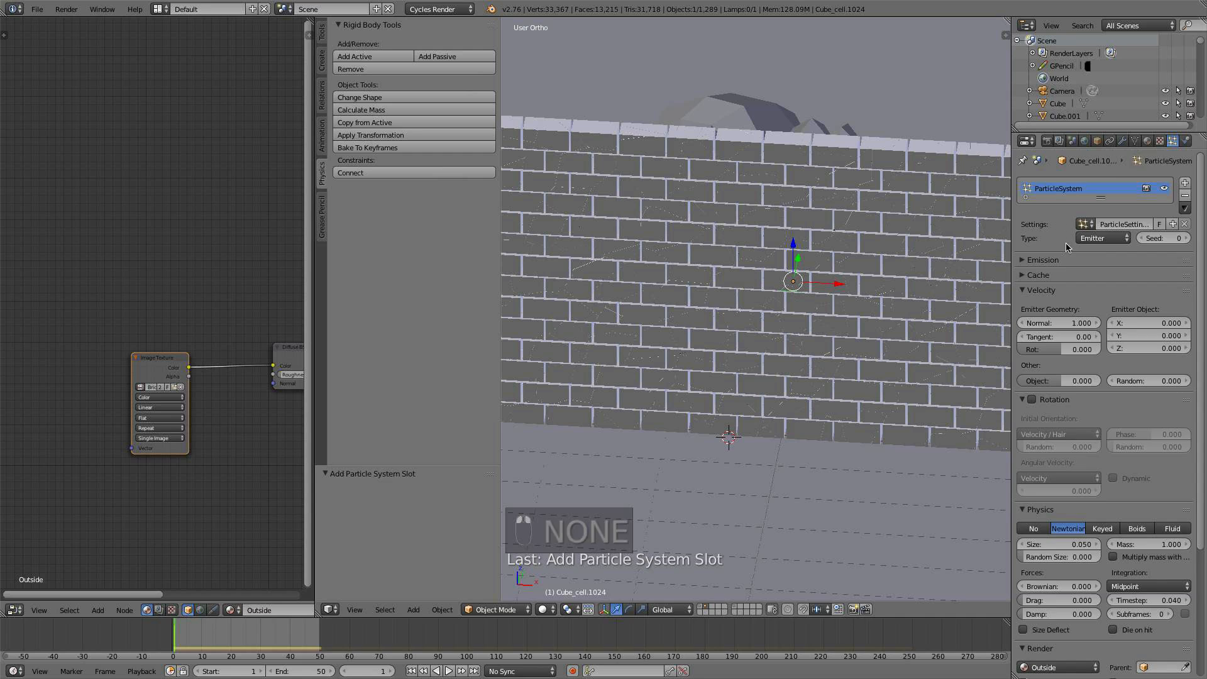
left_click(1083, 227)
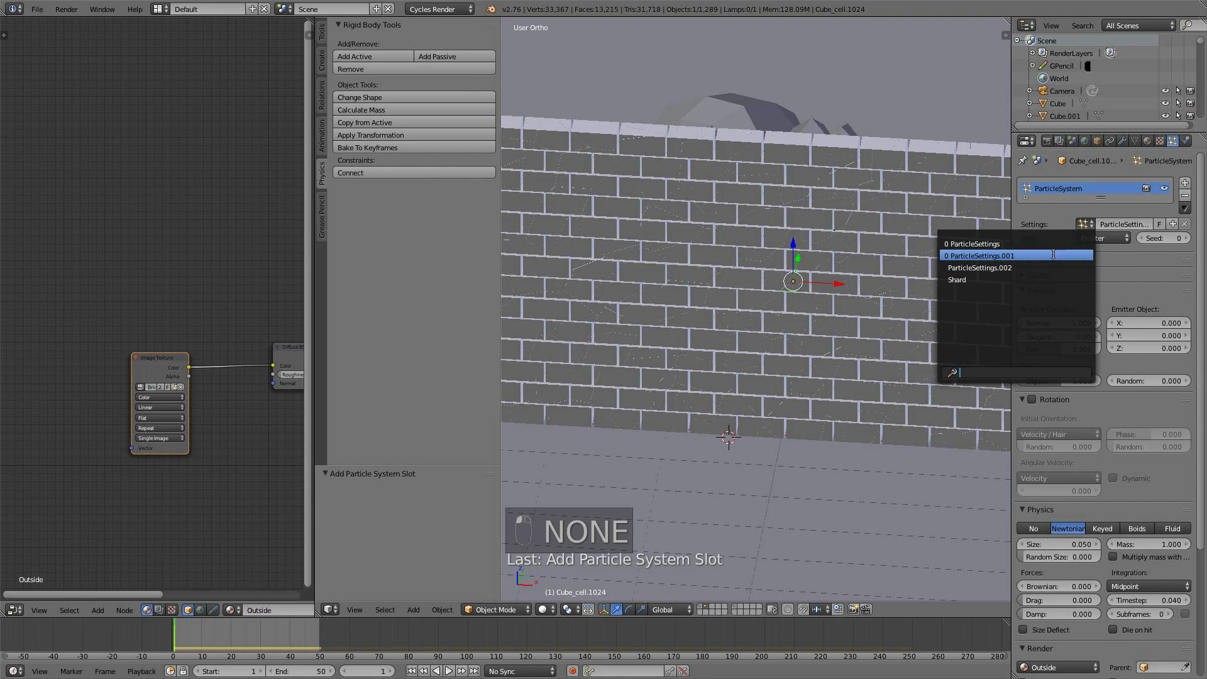
left_click(1019, 278)
Add a particle system with the Shard settings to a fragment slightly up and left of the wall's centre
right_click(698, 282)
left_click(1072, 224)
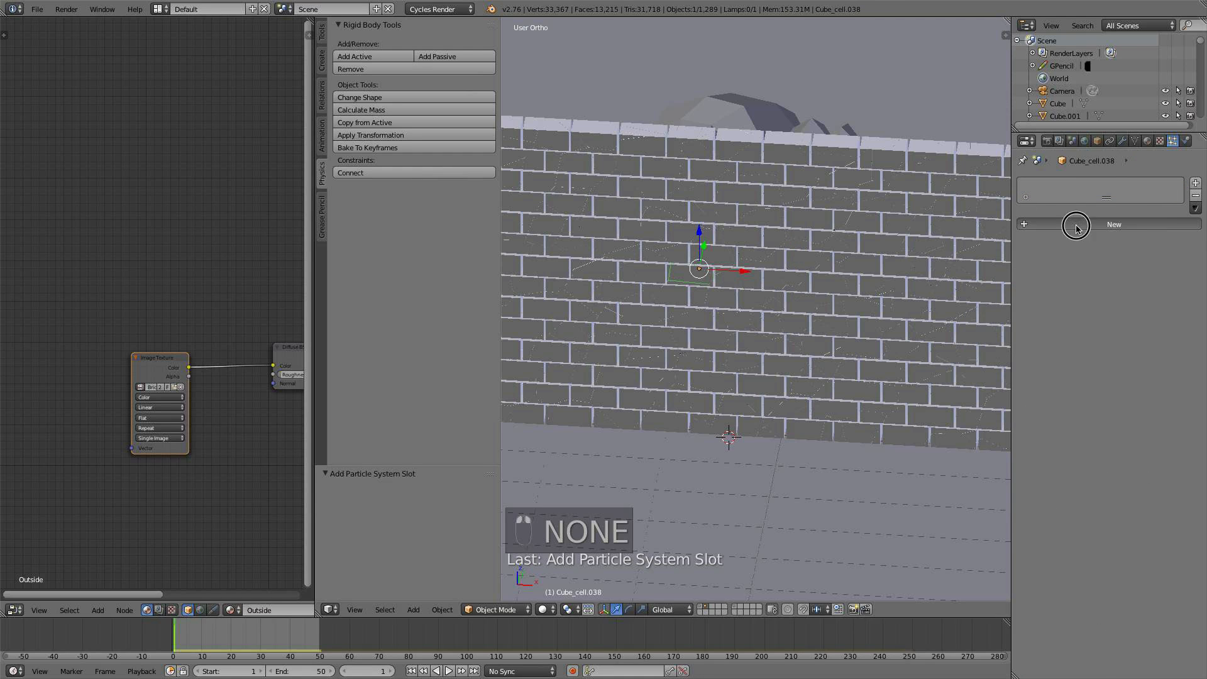
left_click(1083, 224)
left_click(1023, 260)
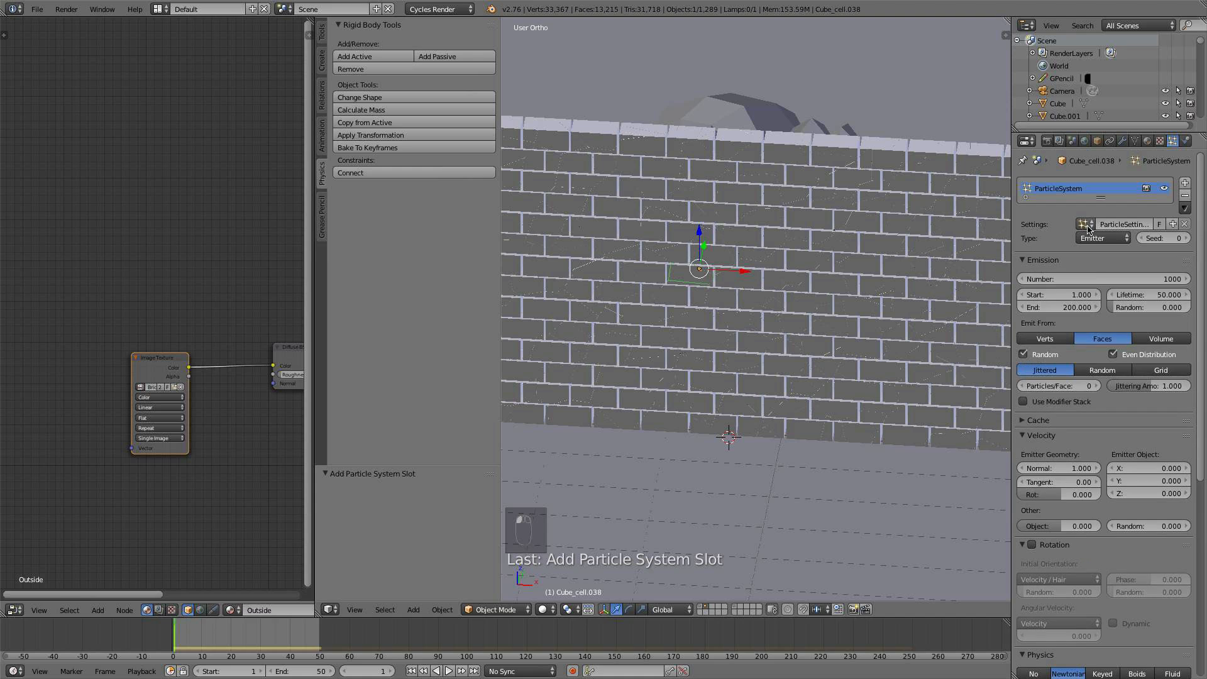
left_click(1084, 224)
left_click(982, 292)
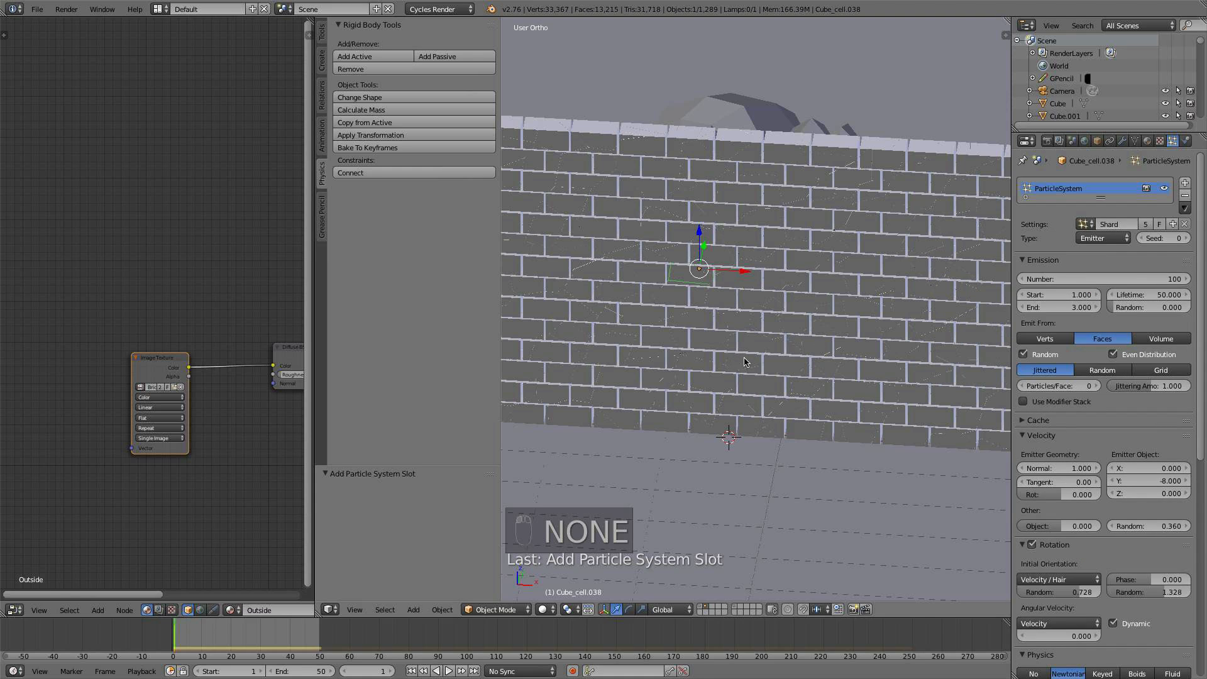
Add a particle system to a fragment just below the wall's centre and assign it the Shard settings
right_click(748, 356)
left_click(1048, 224)
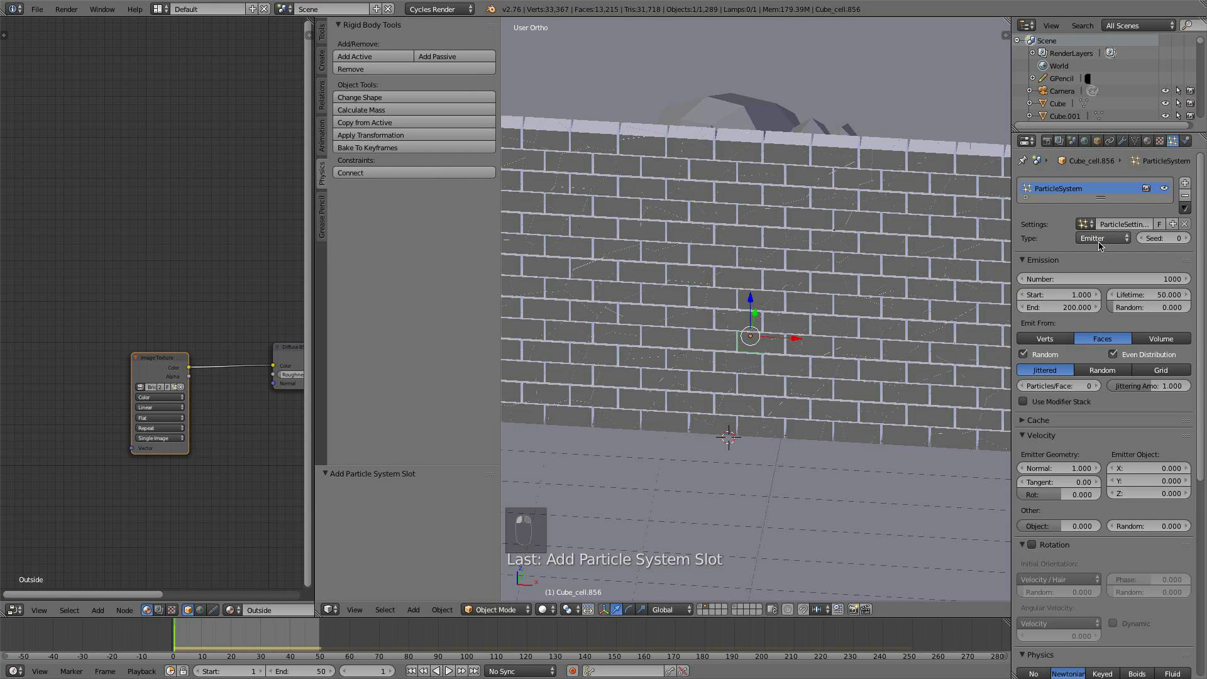
left_click(1084, 224)
left_click(1084, 224)
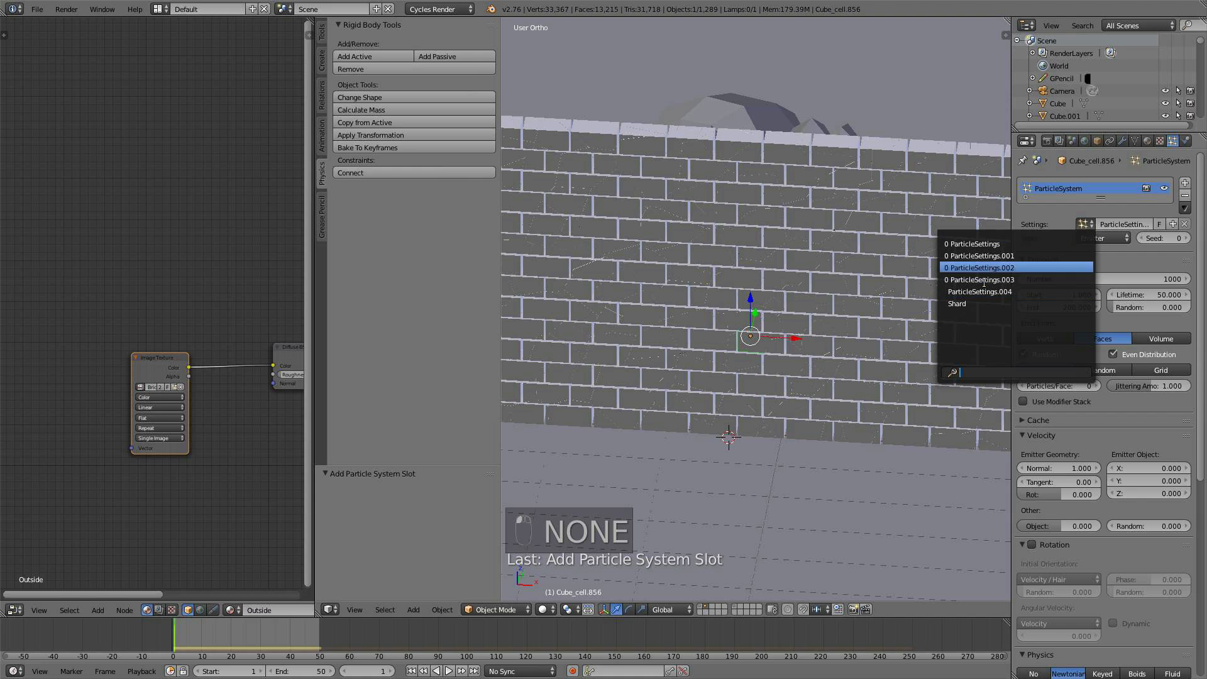
left_click(1031, 301)
Add a particle system using the Shard settings to the neighbouring fragment below and left of the wall's centre
right_click(721, 351)
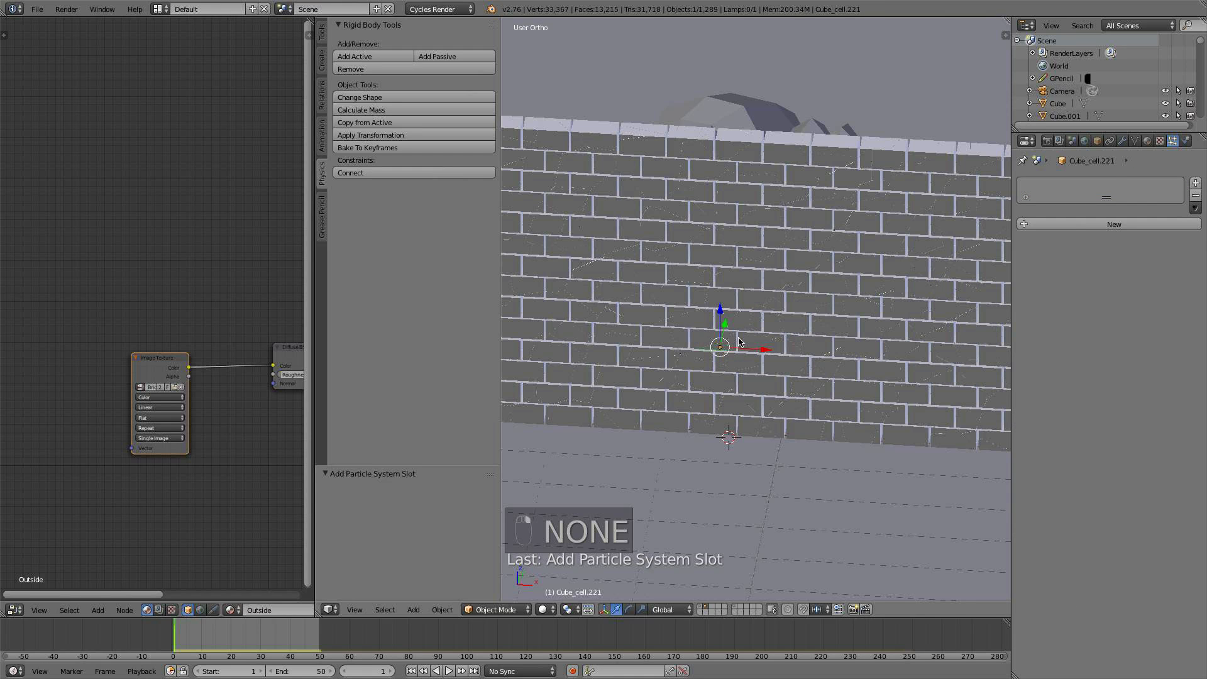
left_click(1061, 224)
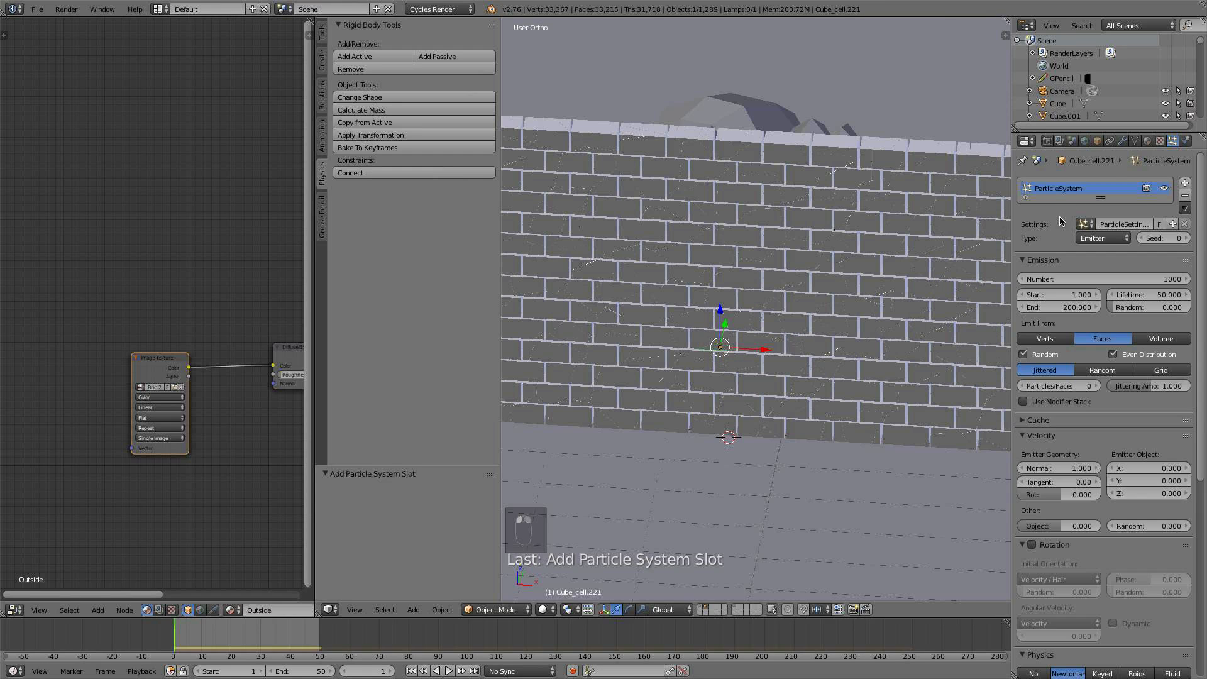
left_click(1093, 224)
left_click(962, 313)
Play the simulation from an angled view of the whole wall to check the debris, then stop and return to the first frame
scroll(861, 307, "down", 4)
middle_click_drag(843, 308, 757, 316)
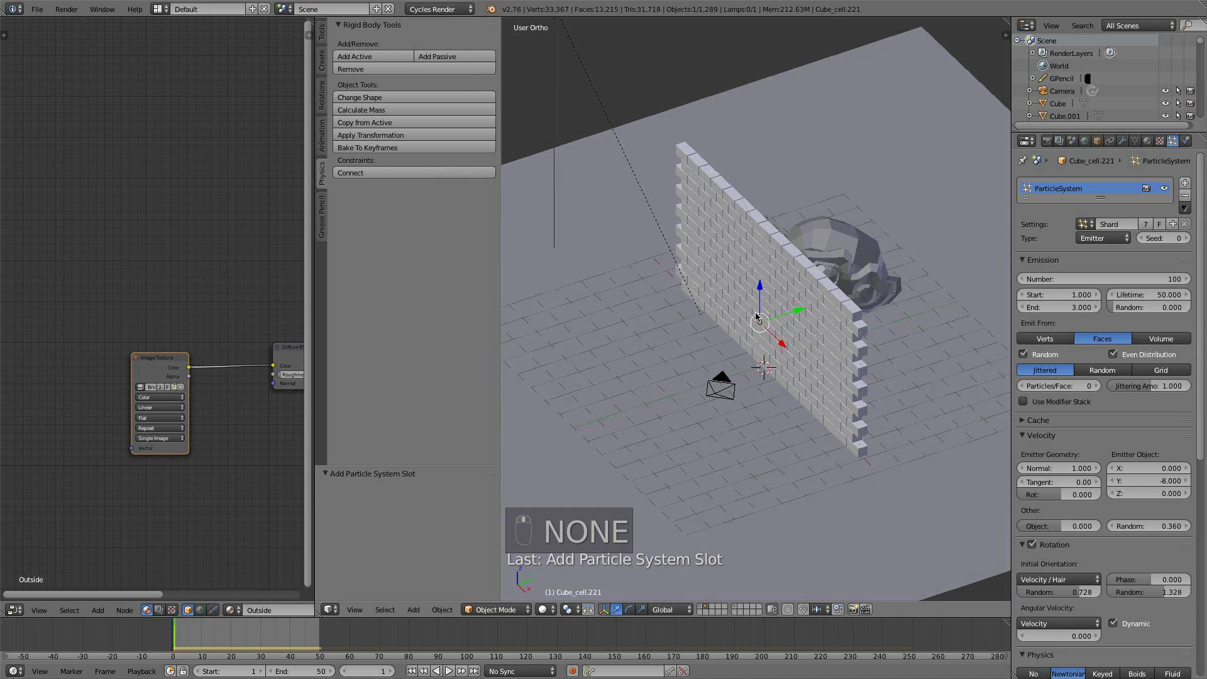
scroll(757, 316, "up", 2)
left_click(449, 672)
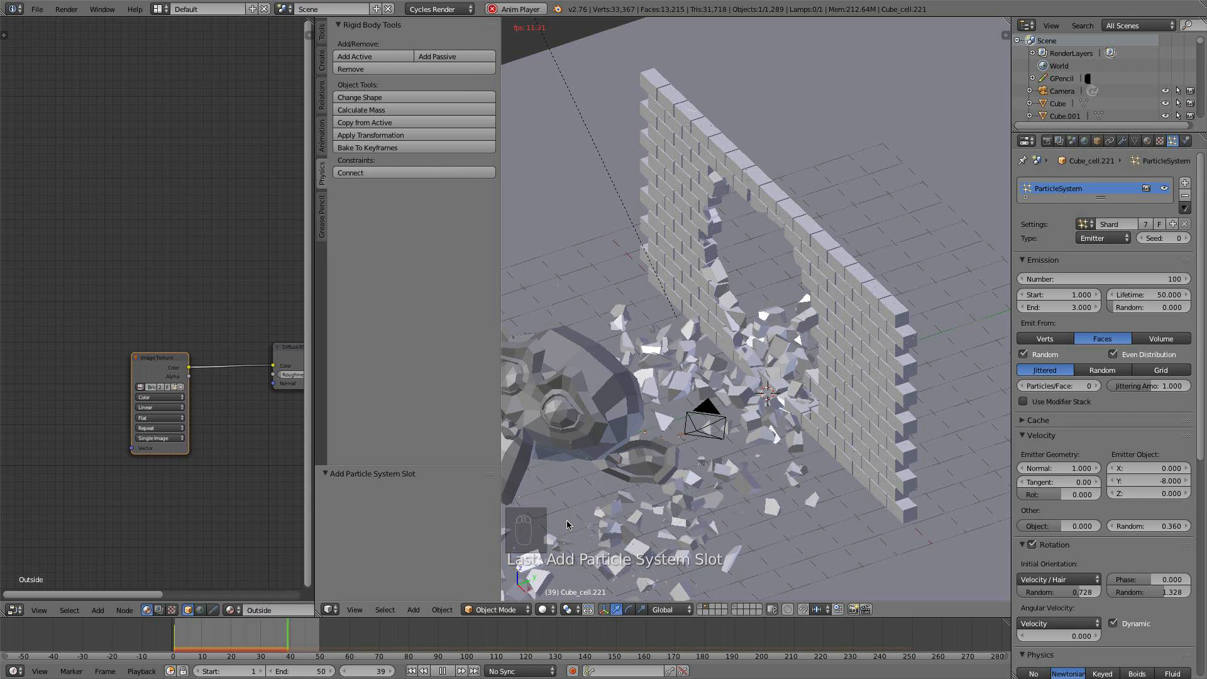
left_click(443, 672)
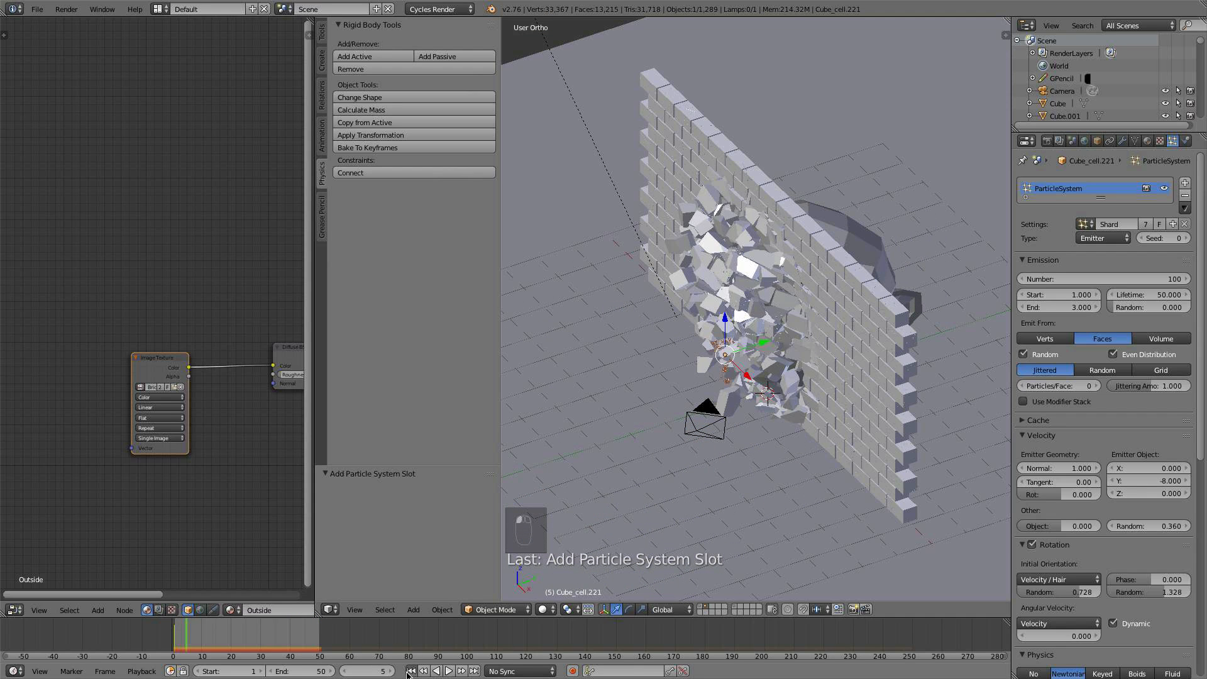
left_click(411, 671)
Set the Y emitter object velocity of the Shard particle settings to -6
scroll(754, 352, "up", 5)
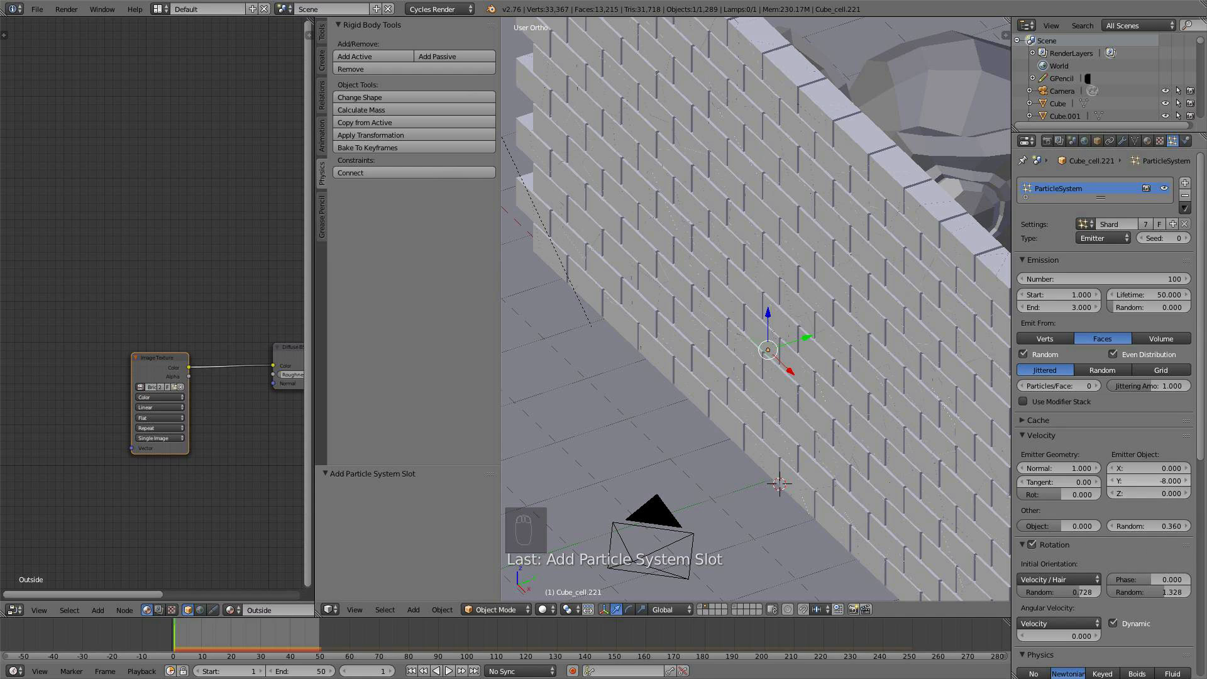
left_click(1160, 482)
key("BackSpace")
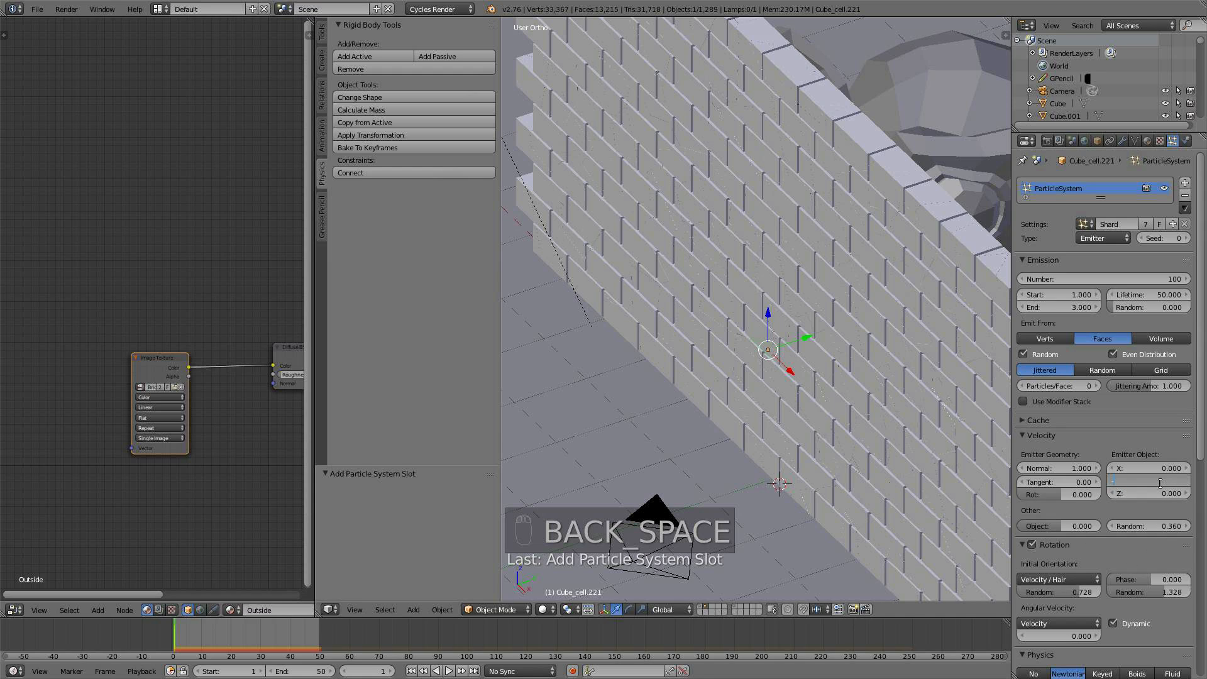
type("-6")
key("Return")
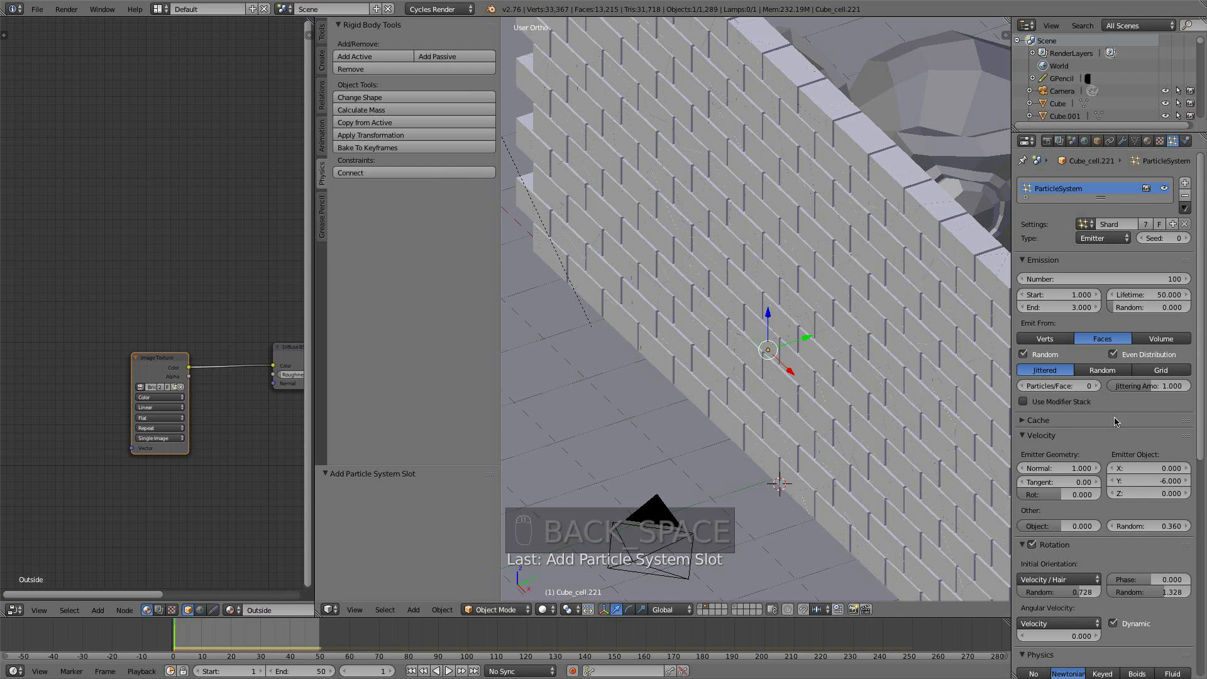
Change the Shard particles' Y emitter object velocity to -5
left_click(1159, 480)
key("BackSpace")
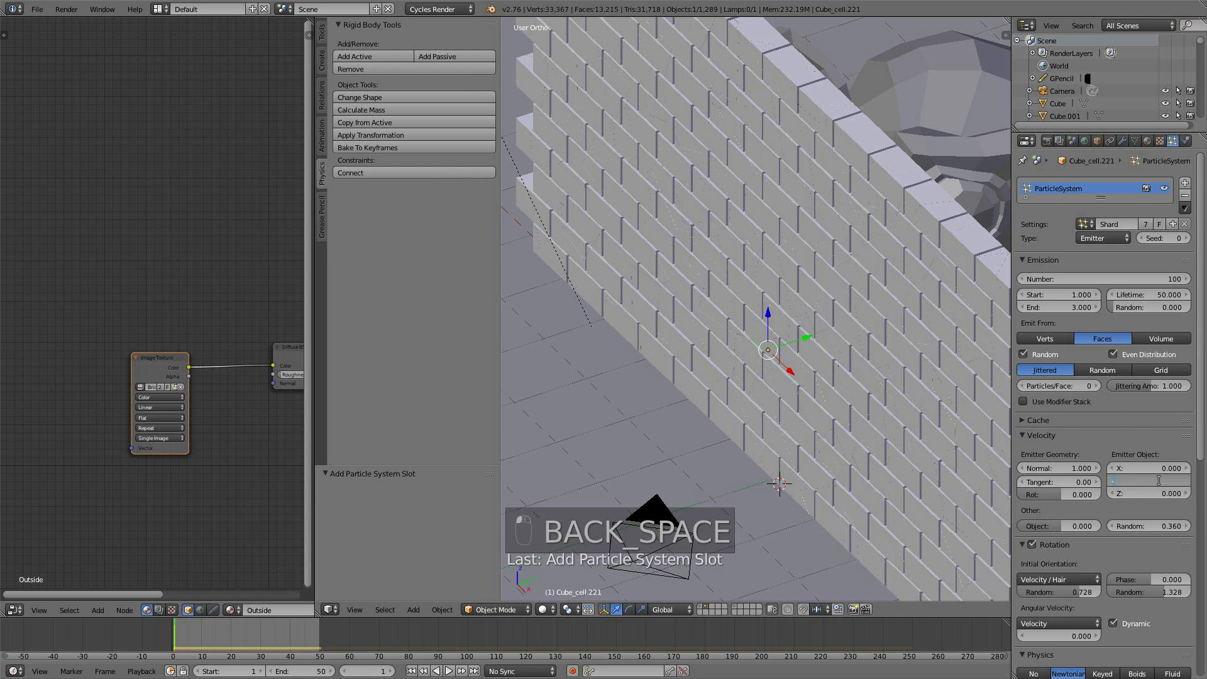
key("Return")
Set the Shard particle size to 0.25
scroll(810, 338, "down", 2)
middle_click_drag(811, 338, 853, 323)
scroll(1093, 571, "down", 6)
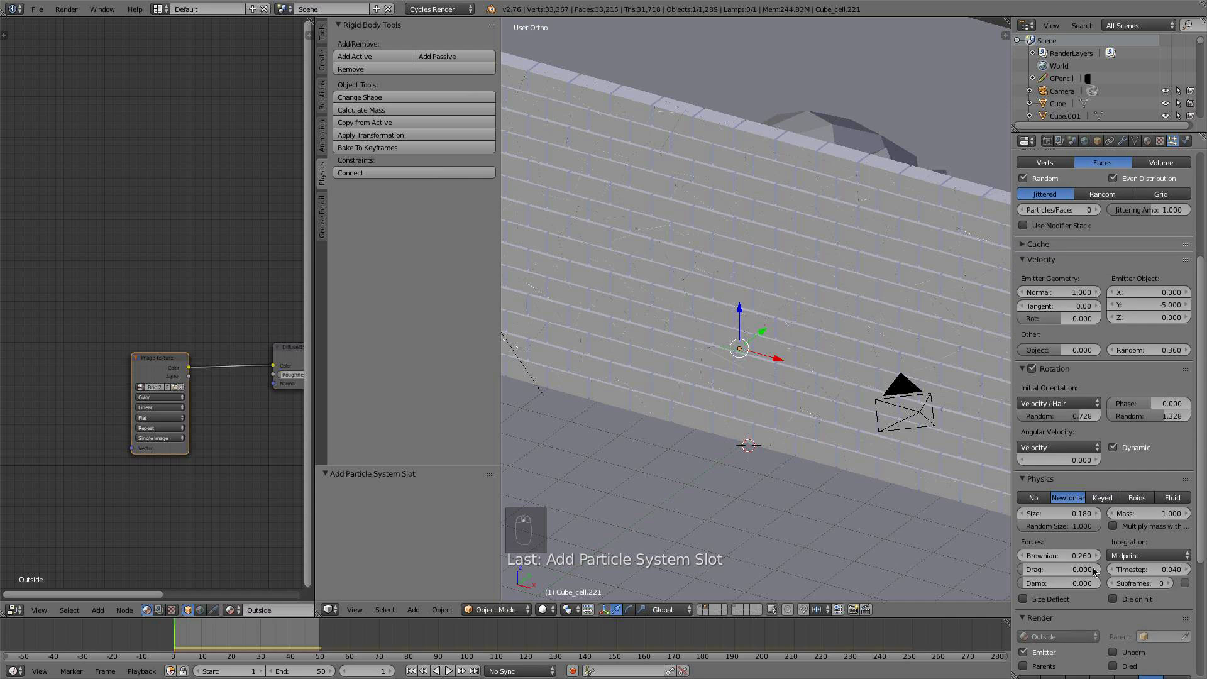
key("BackSpace")
key("BackSpace")
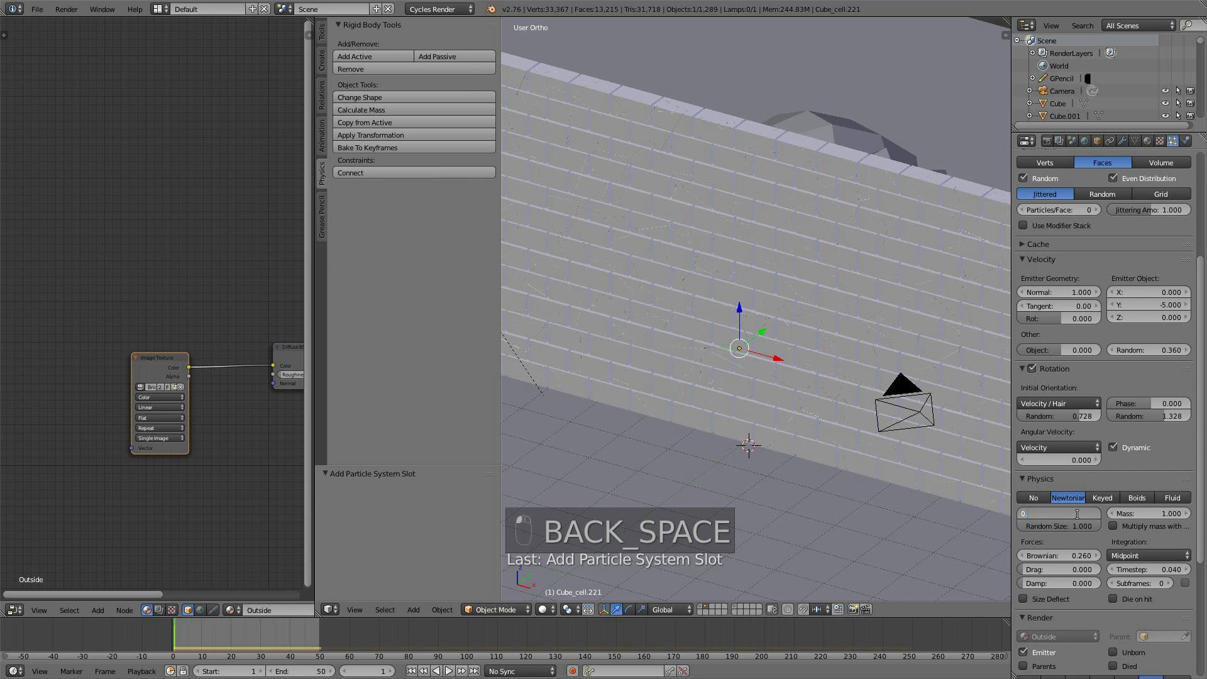
Play the simulation, pause it mid-burst at frame 16, and inspect the debris from another angle in Rendered viewport shading
left_click(450, 671)
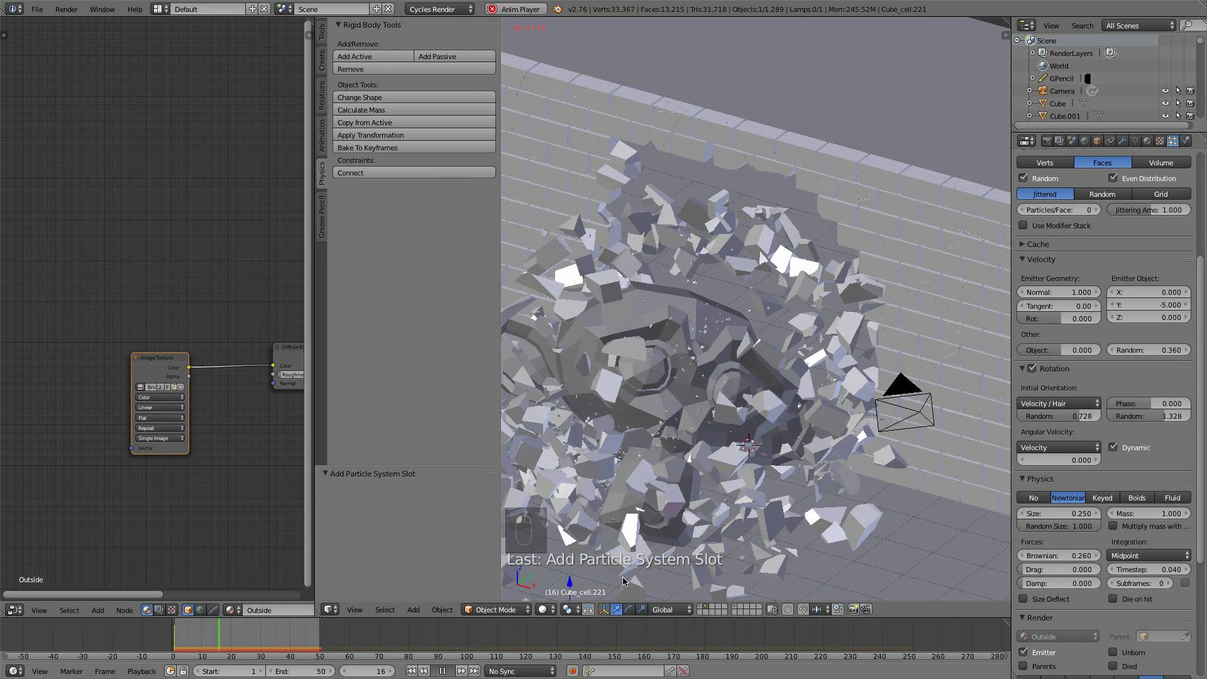
key("alt+a")
scroll(628, 569, "down", 3)
middle_click_drag(750, 458, 721, 441)
scroll(729, 449, "up", 3)
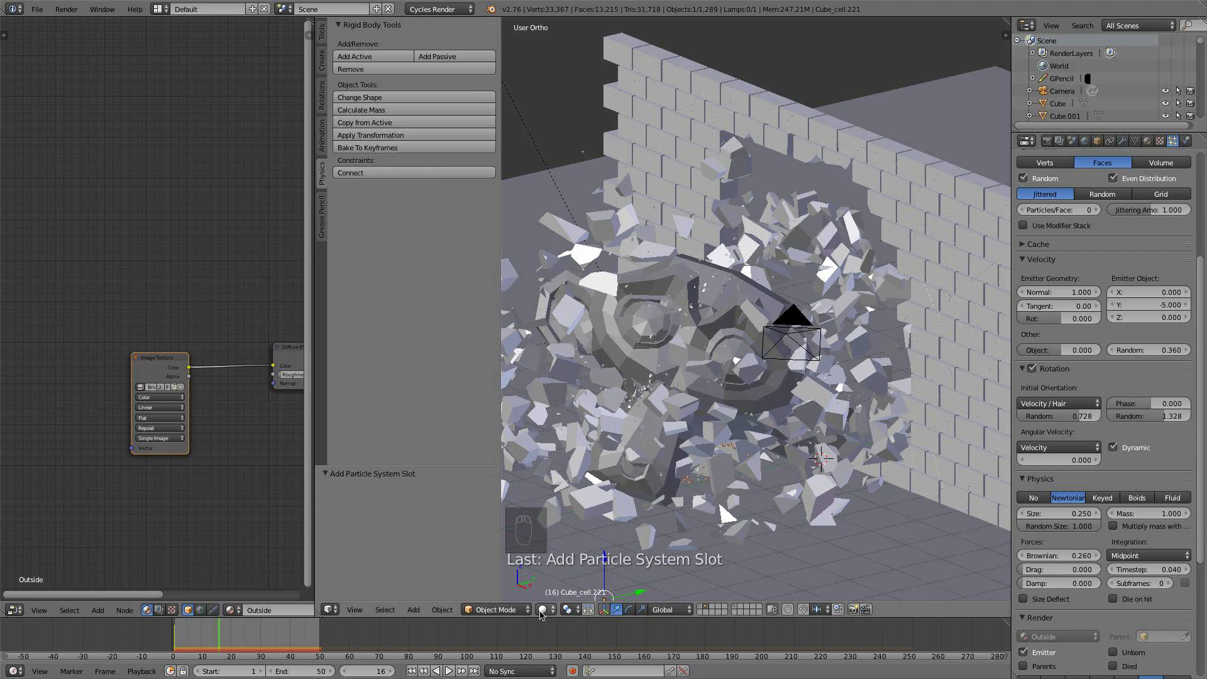
left_click(544, 609)
left_click(588, 528)
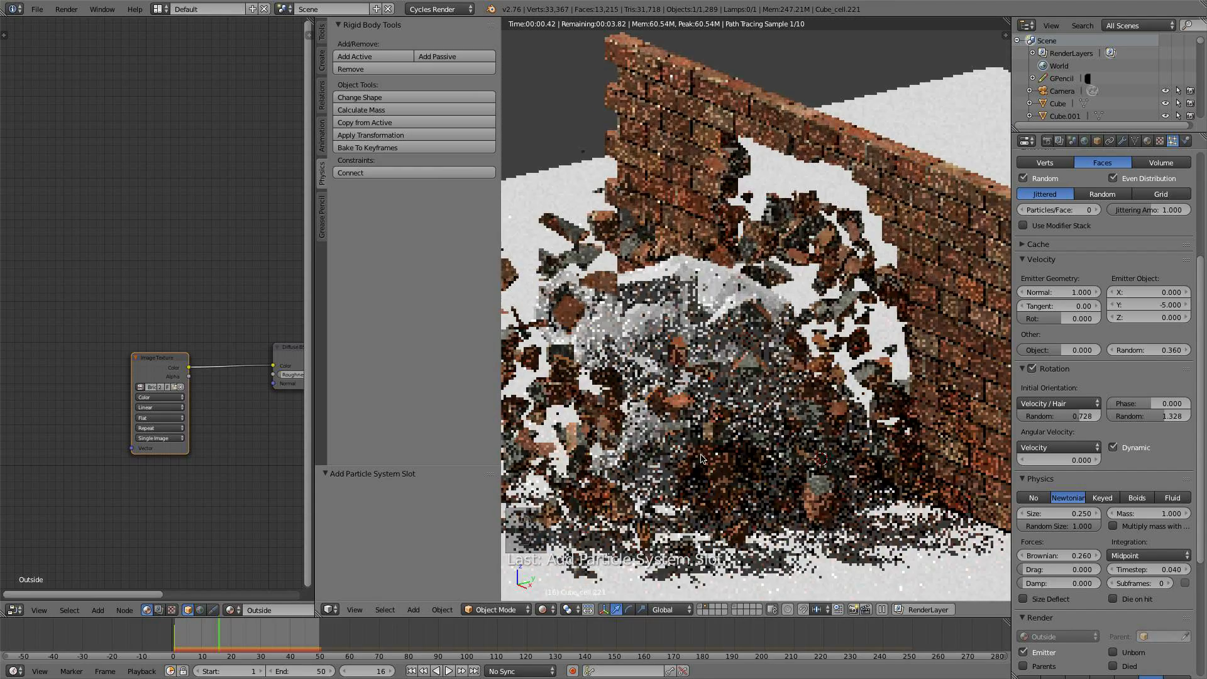
Switch the 3D viewport from Rendered to Solid shading and hide the tool shelf
left_click(543, 609)
left_click(579, 567)
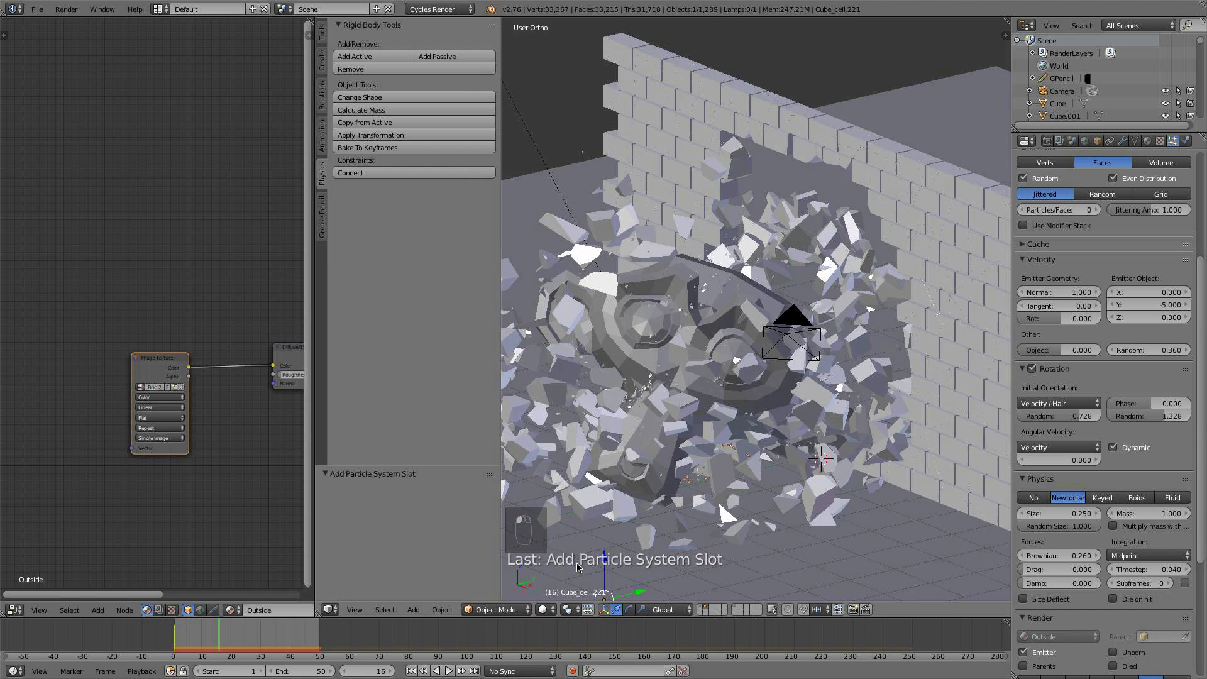
scroll(714, 476, "down", 1)
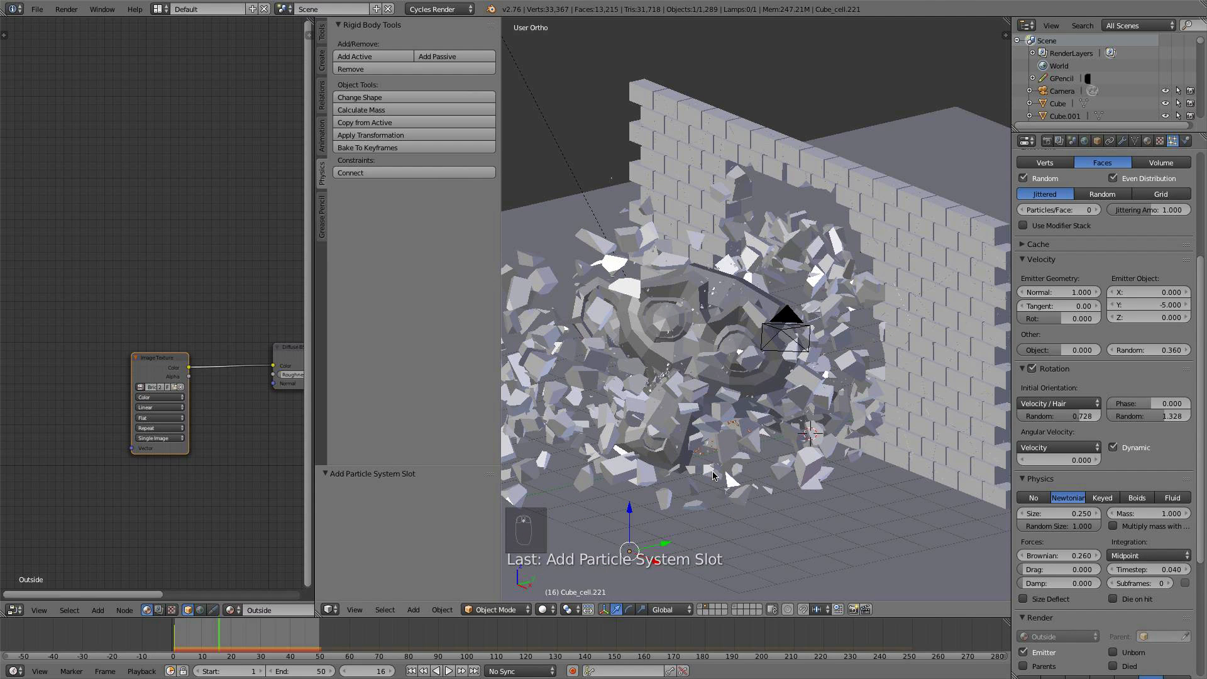
key("t")
Select the camera and rotate it freely in trackball mode to about X 74.4°, Y 2.6°, Z 54.3°
right_click(704, 325)
key("r")
key("r")
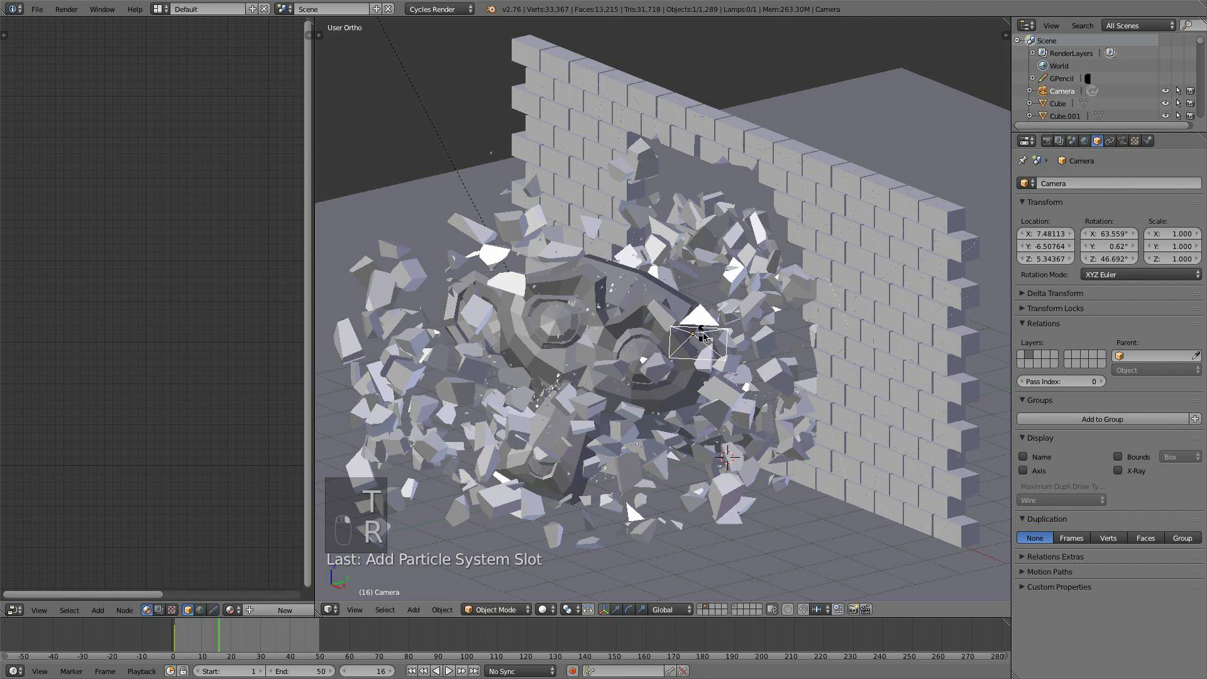
left_click(709, 356)
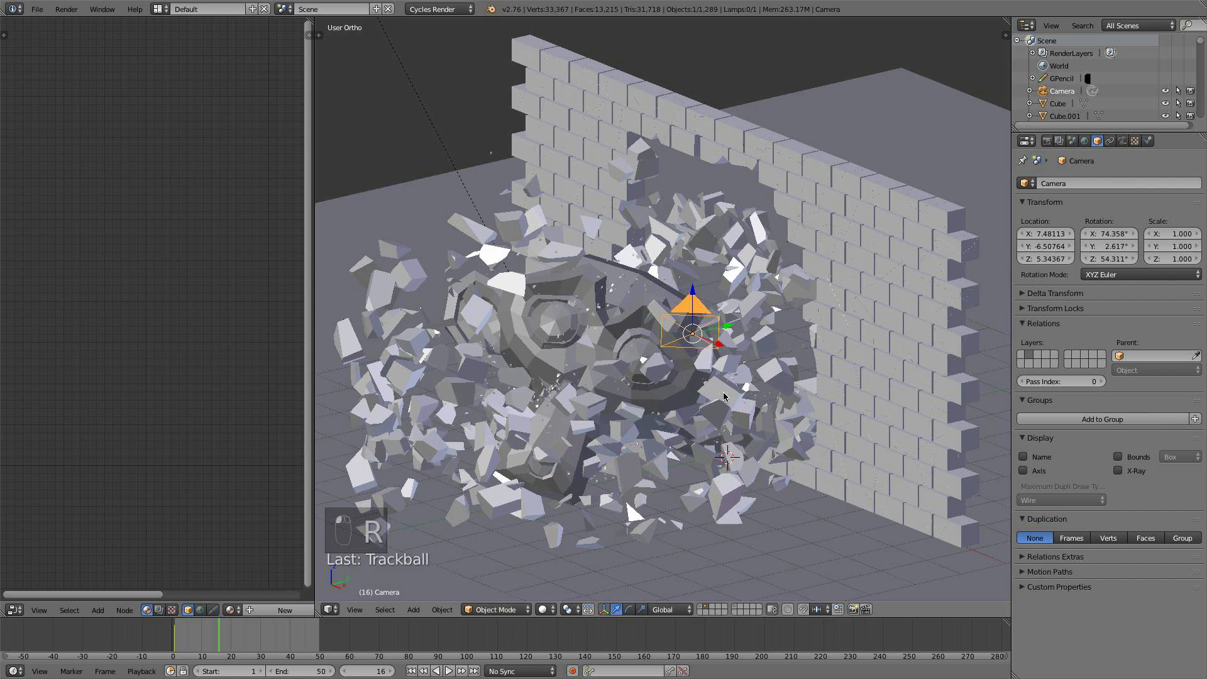
Search the available commands for Fly Navigation
middle_click_drag(709, 356, 716, 392)
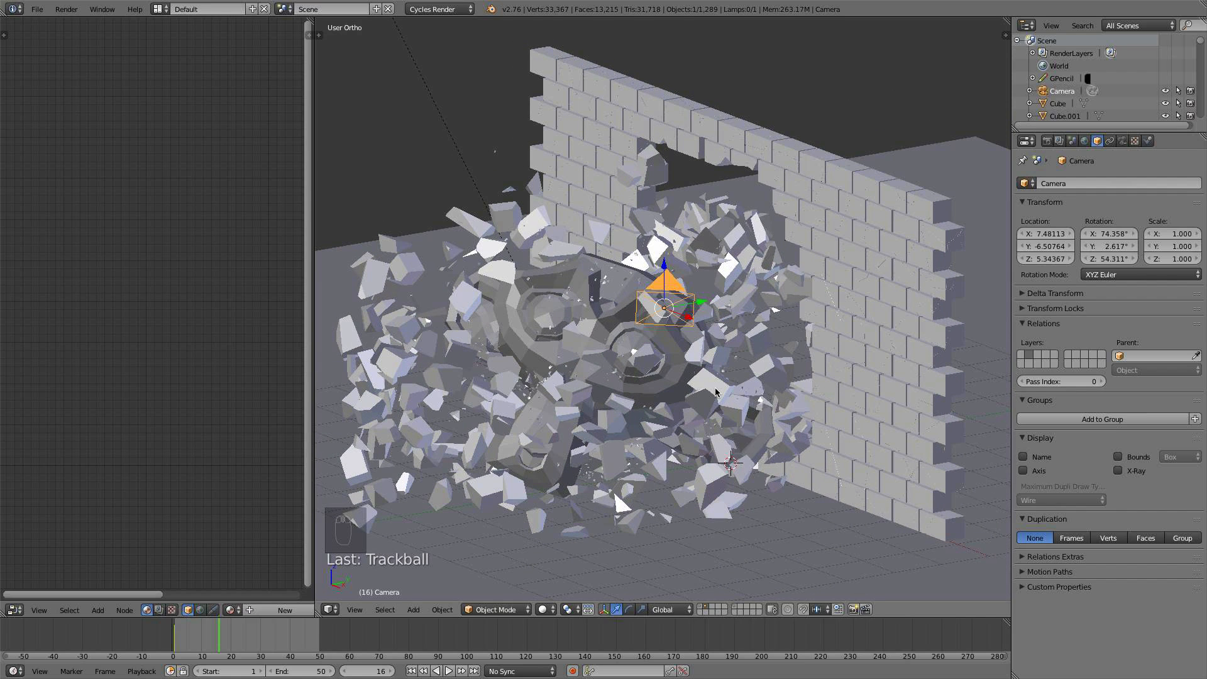
key("f")
key("space")
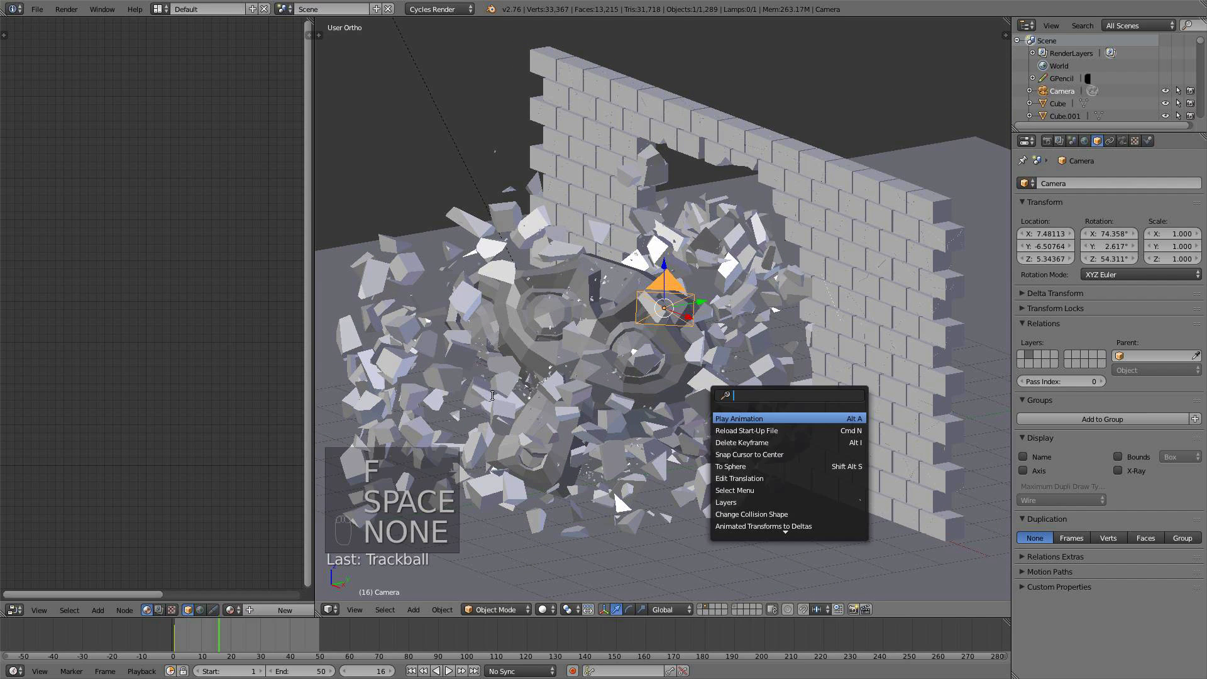
type("fl")
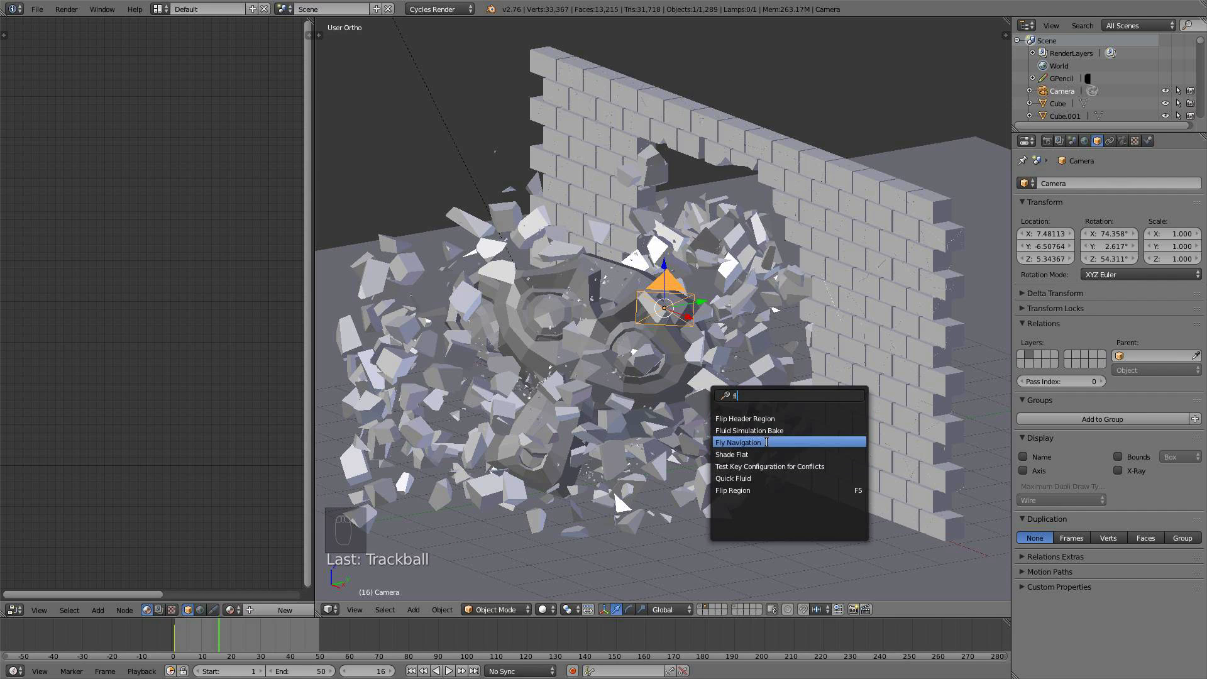
left_click(578, 326)
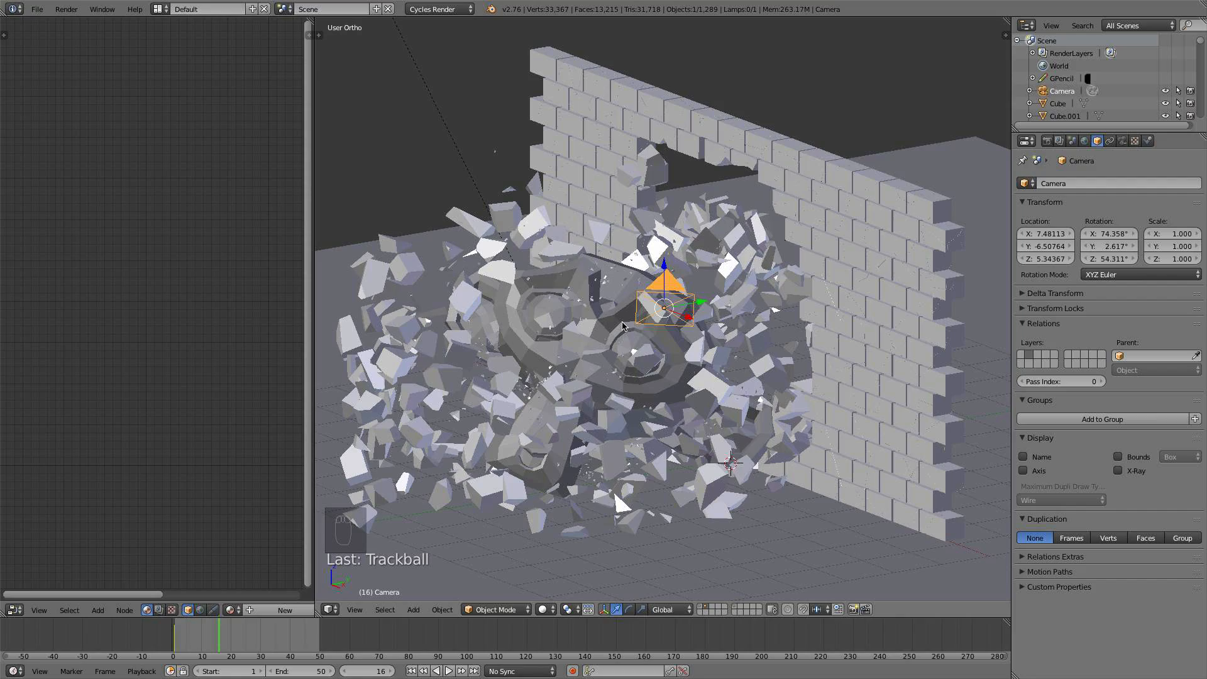
Fly the view from the front of the debris burst around to the end of the brick wall
key("shift+f")
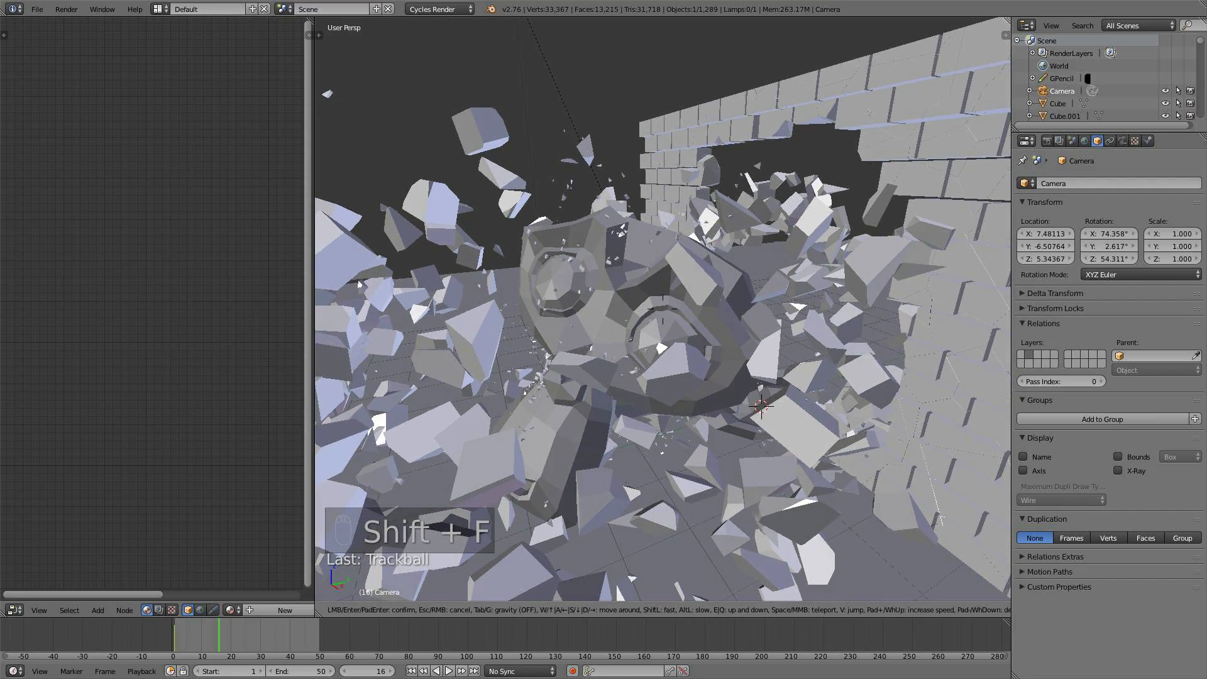
key("s")
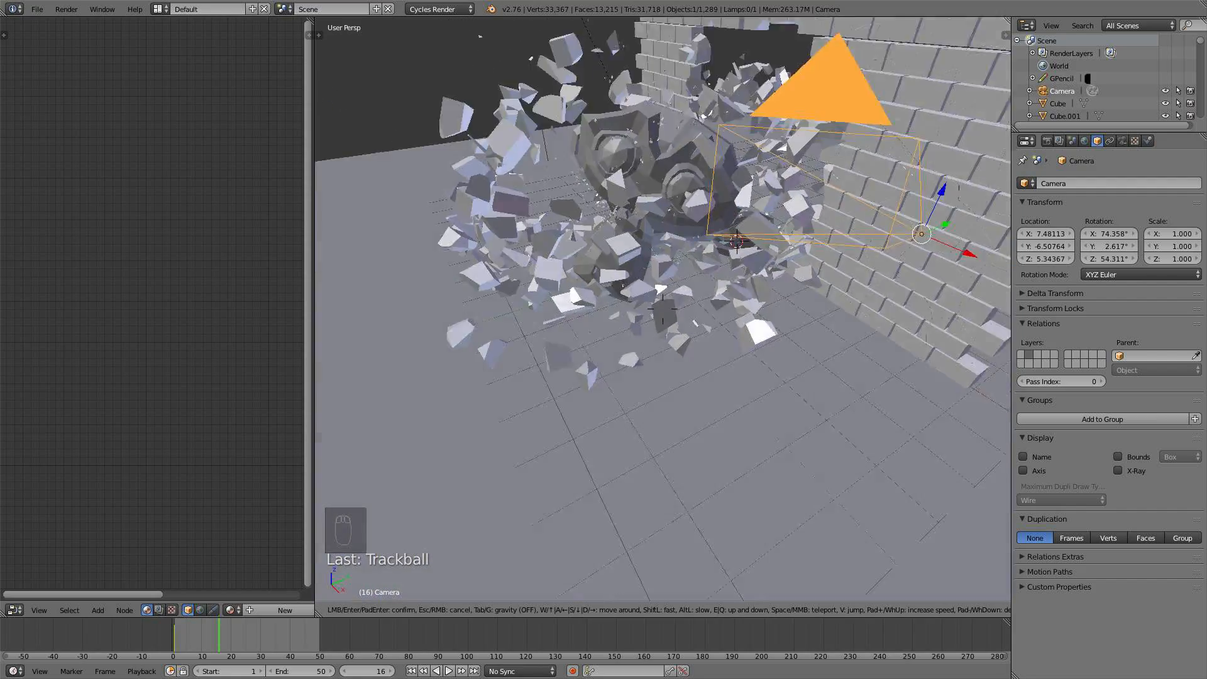
key("w")
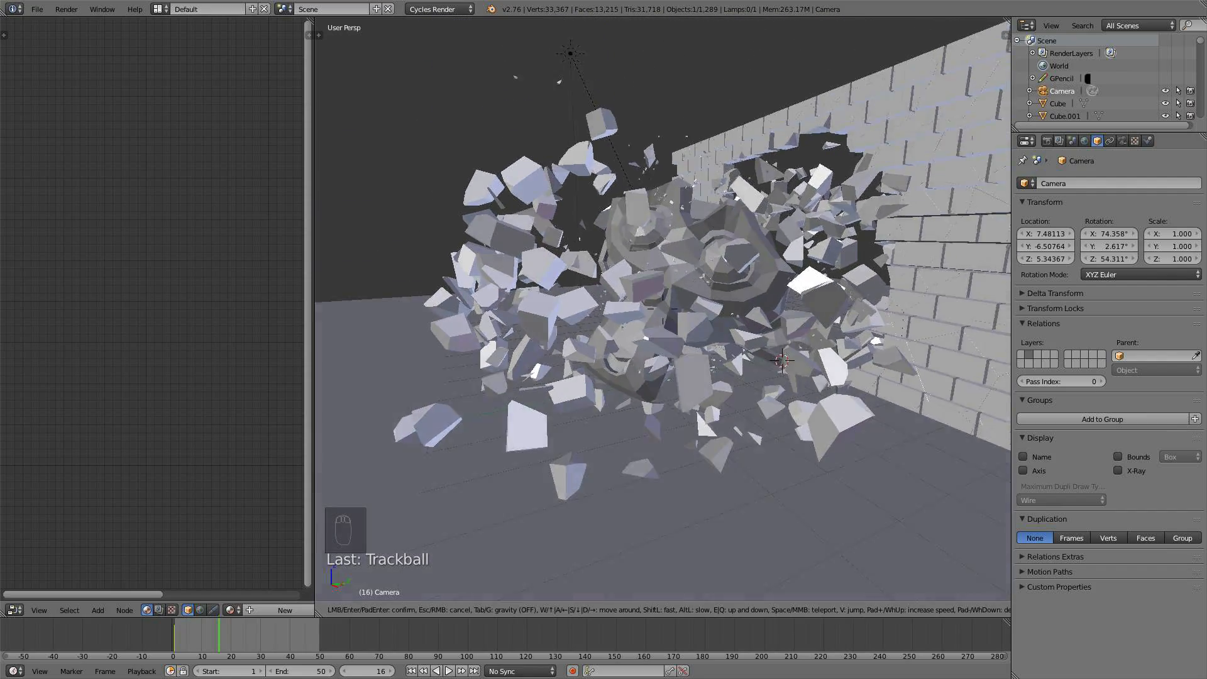
key("d")
key("s")
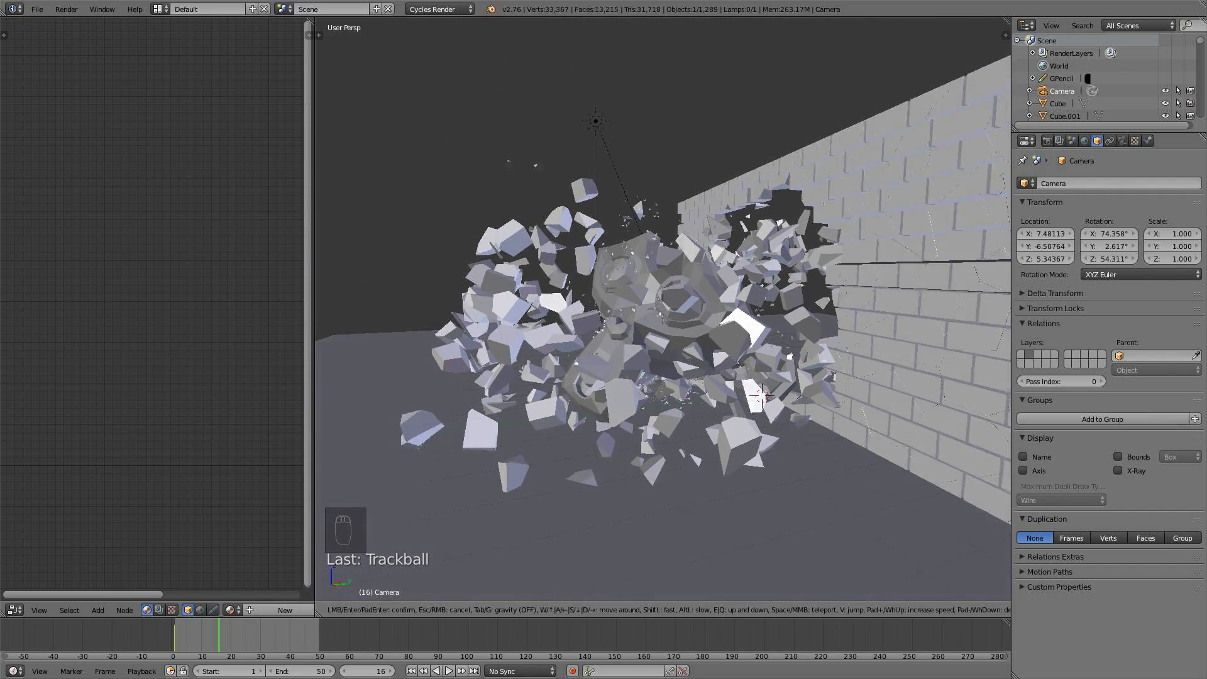
key("d")
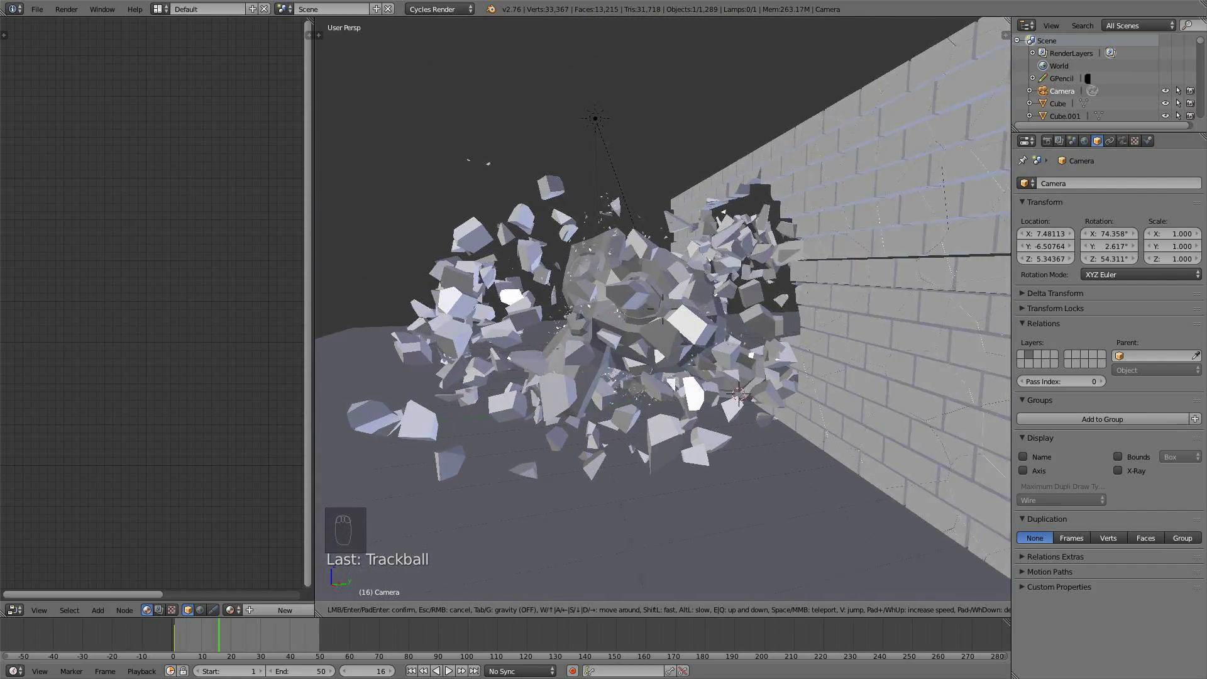
key("d")
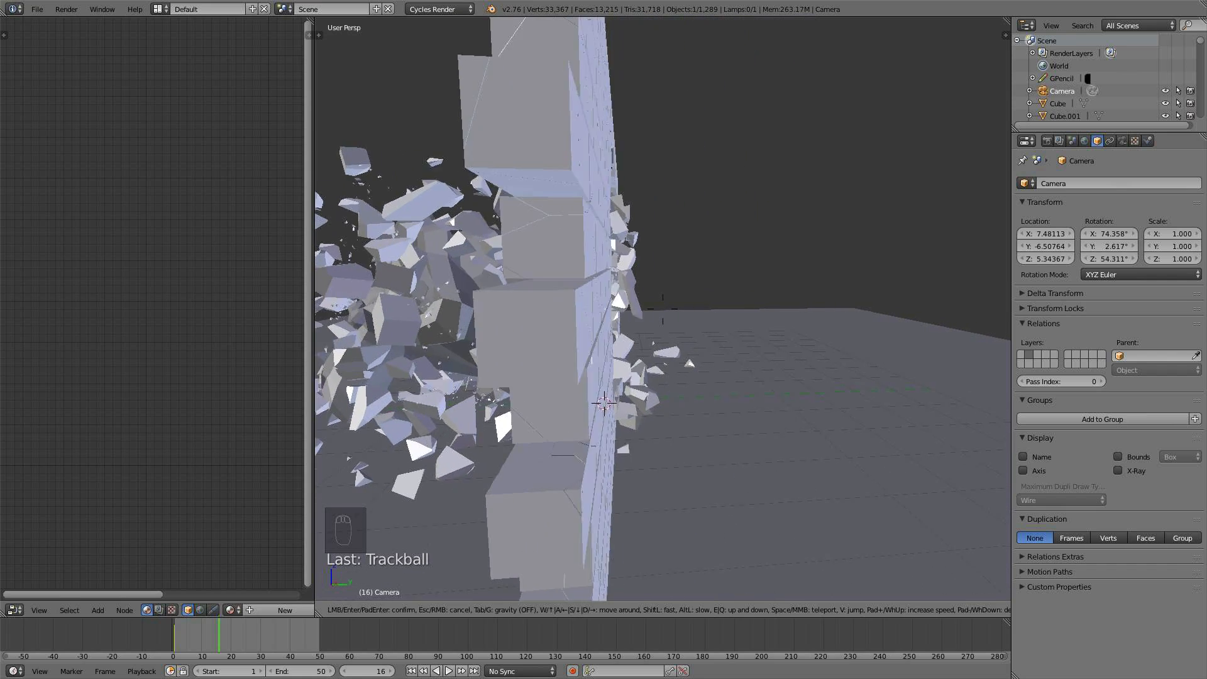
key("d")
left_click(662, 312)
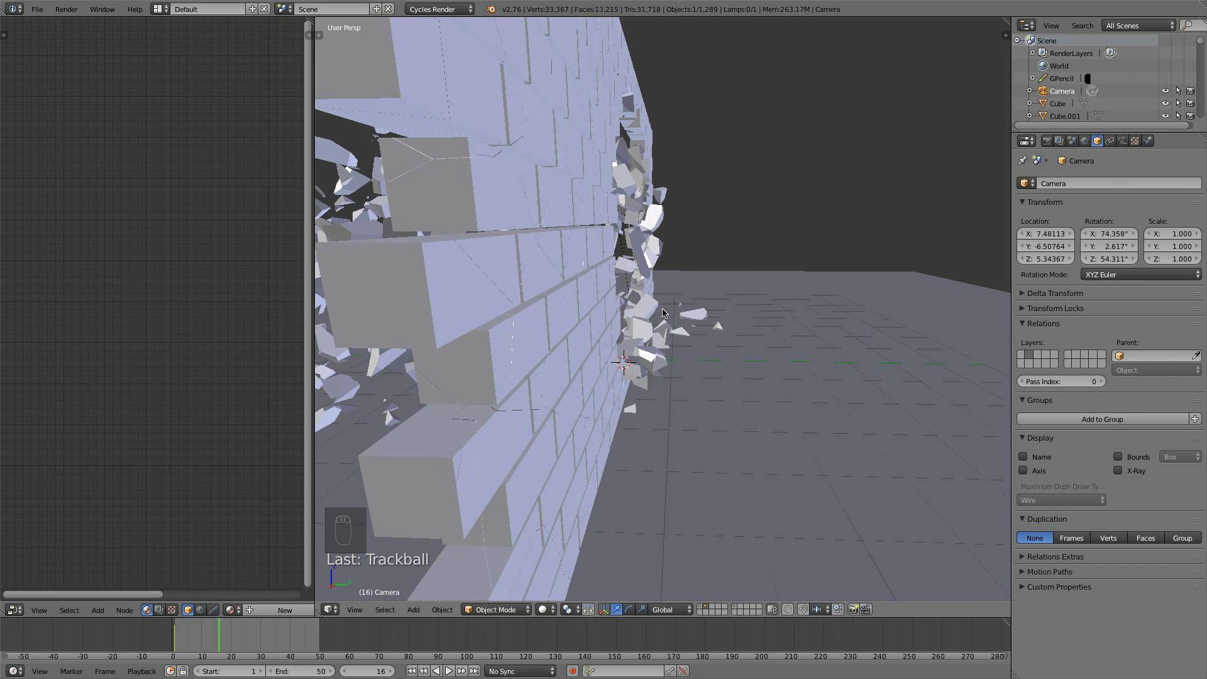
Examine the wall and its flying debris from several distances and angles, with all objects deselected
scroll(689, 318, "down", 5)
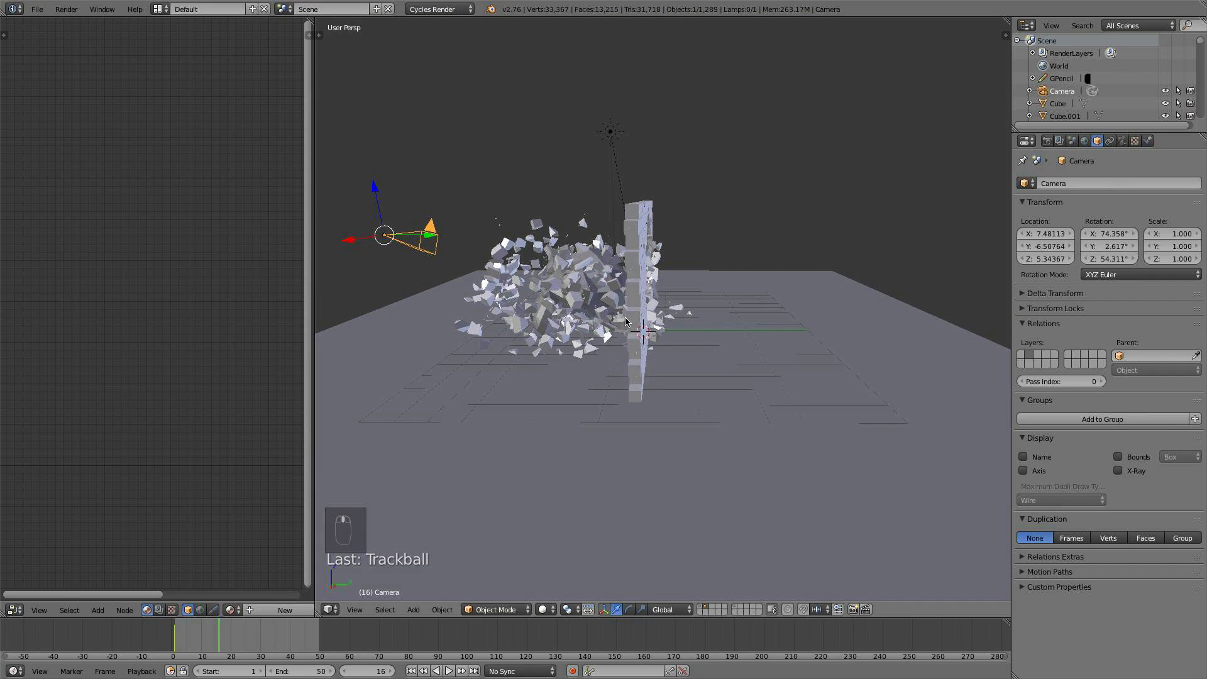
scroll(624, 319, "up", 4)
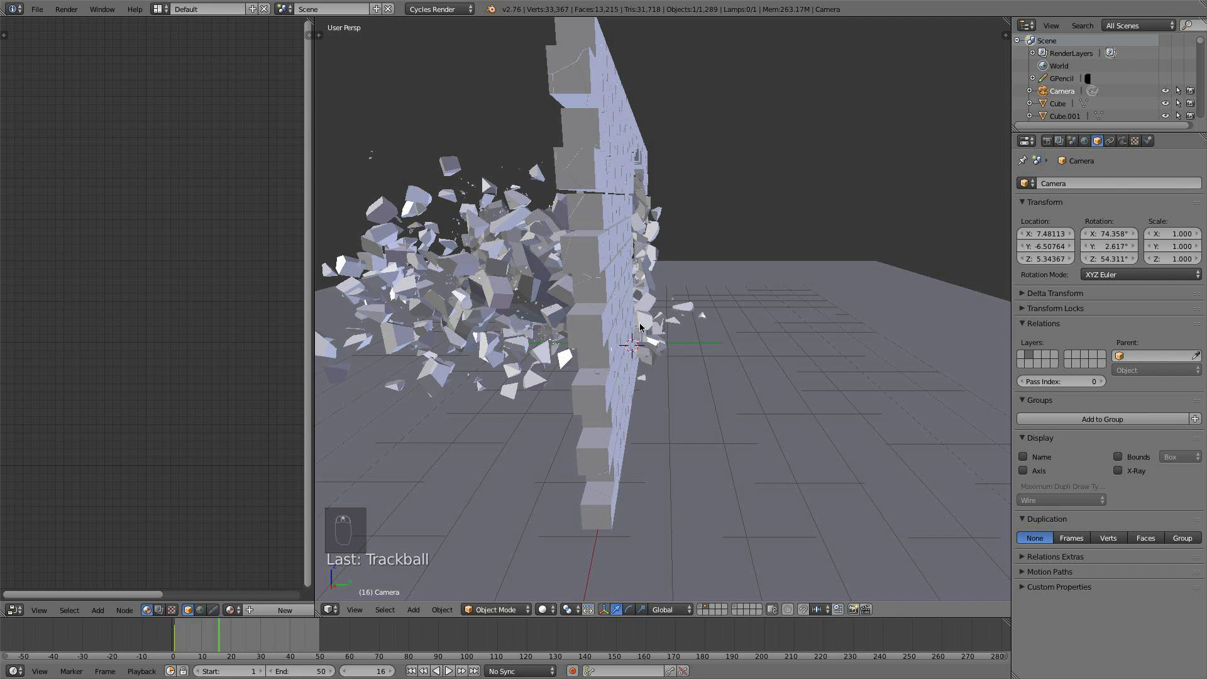
key("shift+f")
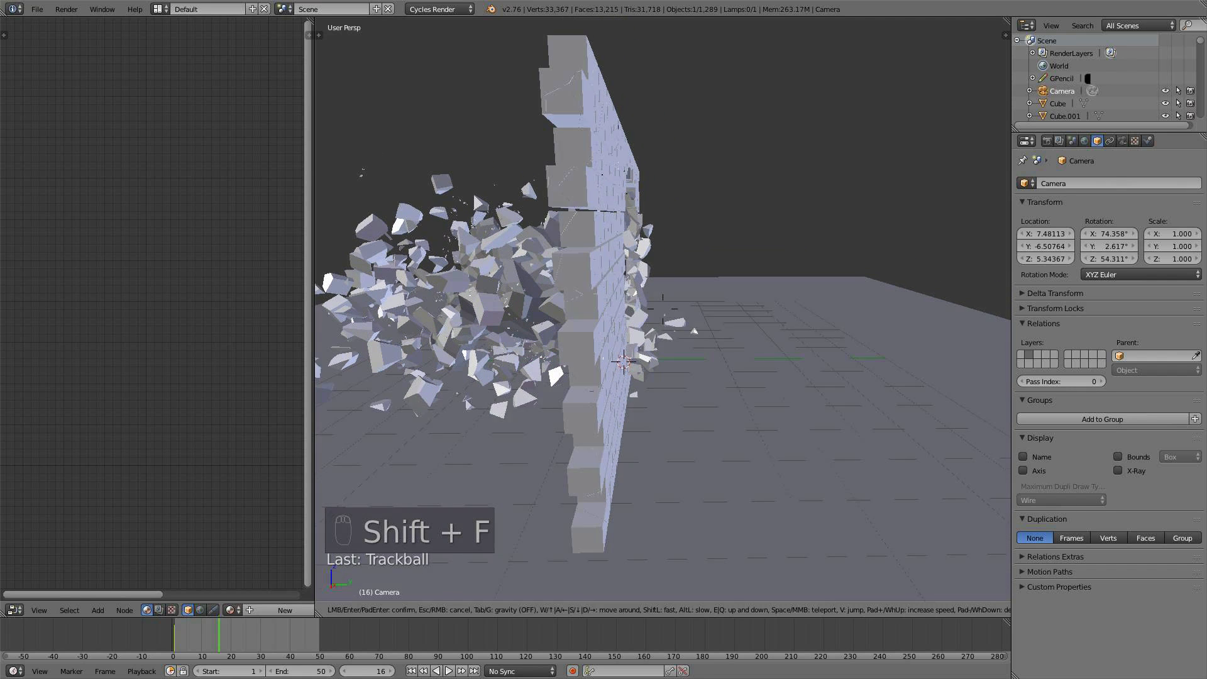
right_click(656, 315)
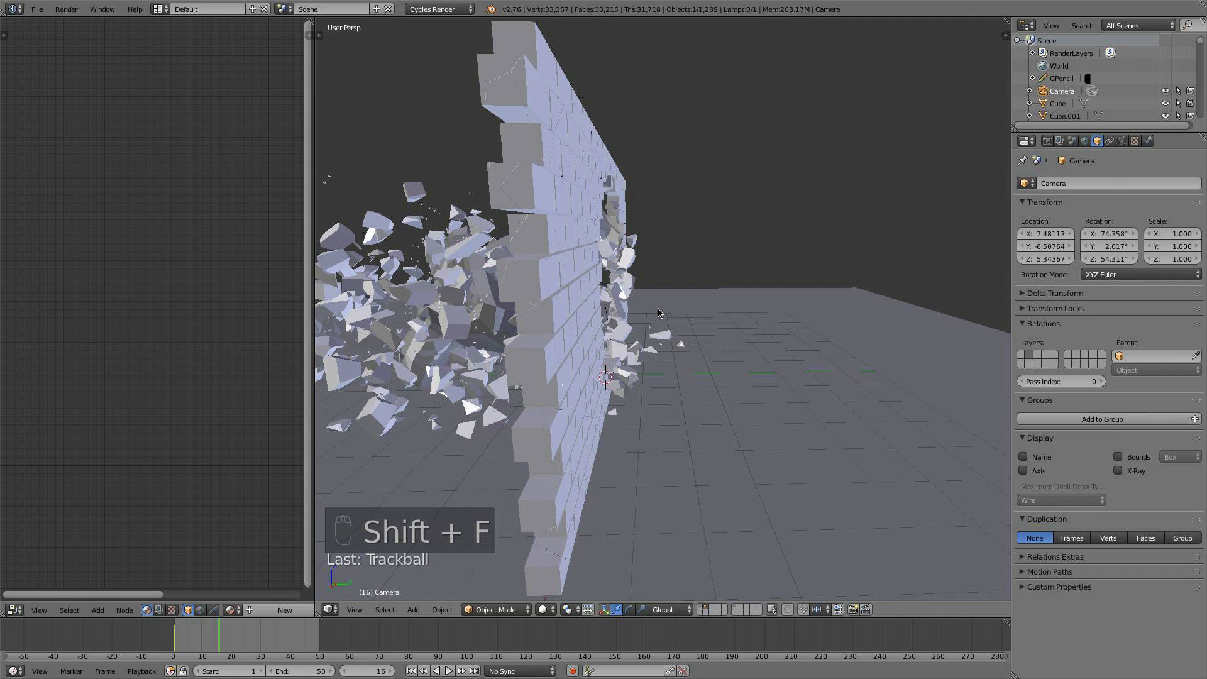
scroll(656, 315, "up", 5)
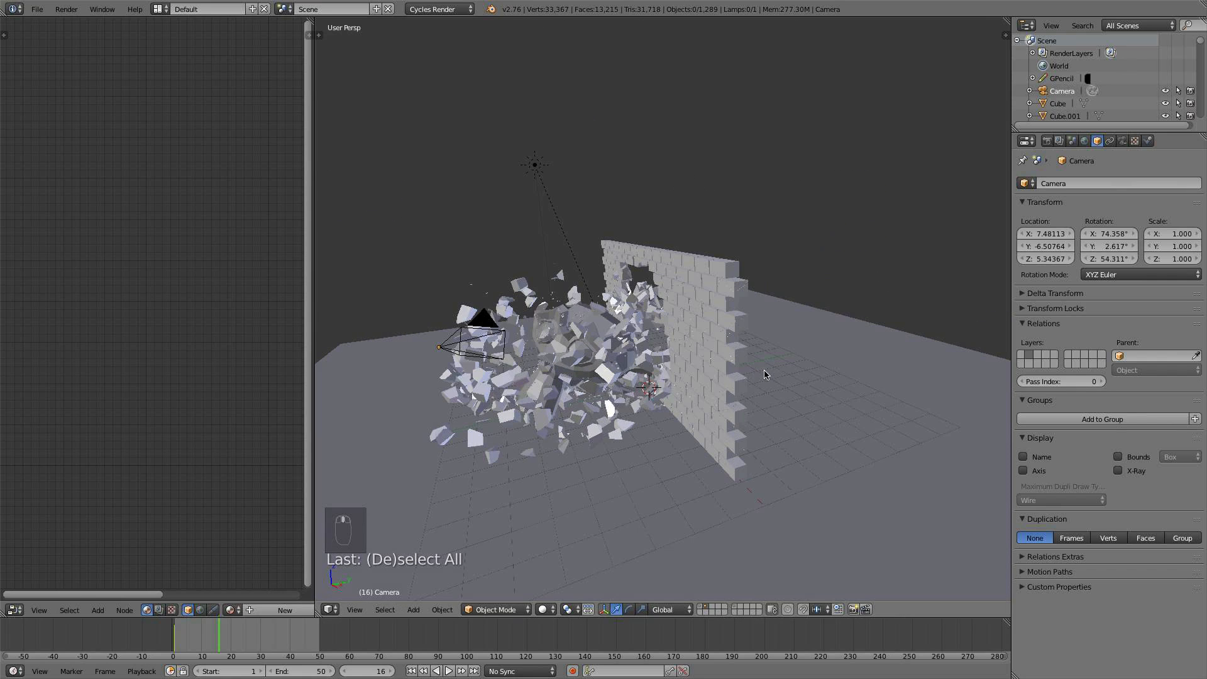
middle_click_drag(765, 375, 740, 358)
scroll(739, 358, "up", 3)
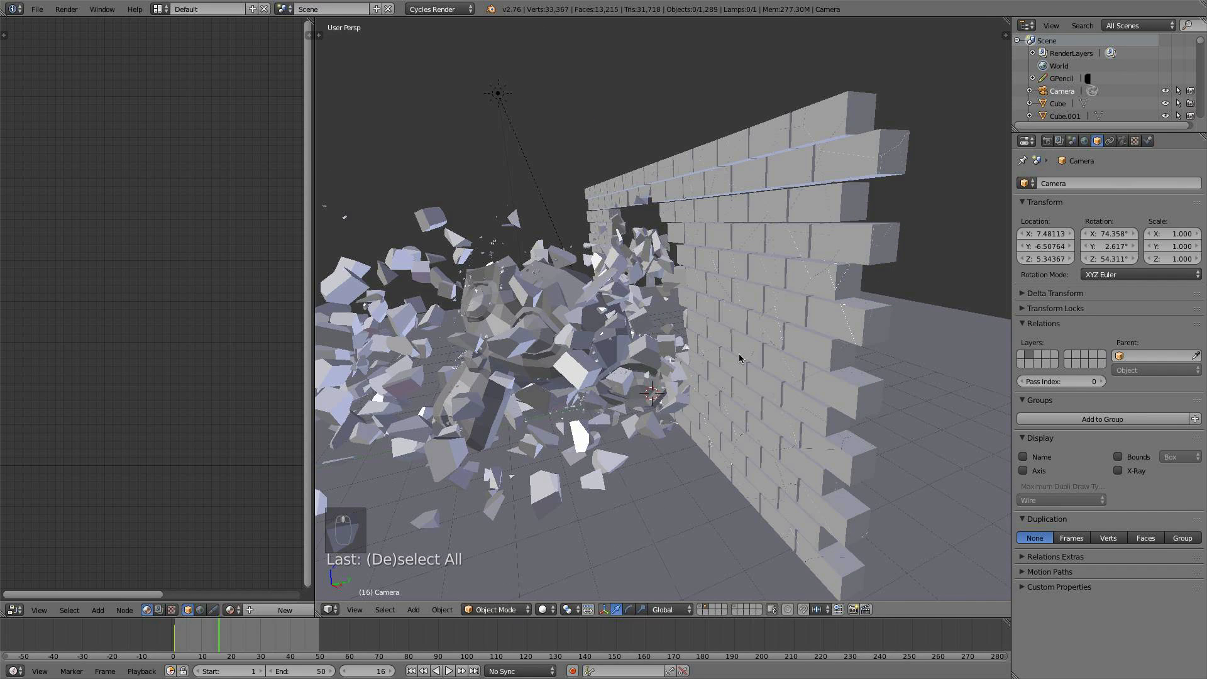
scroll(739, 358, "down", 3)
scroll(740, 358, "up", 3)
Fly to a low side view along the end of the brick wall and align the camera to it
key("shift+f")
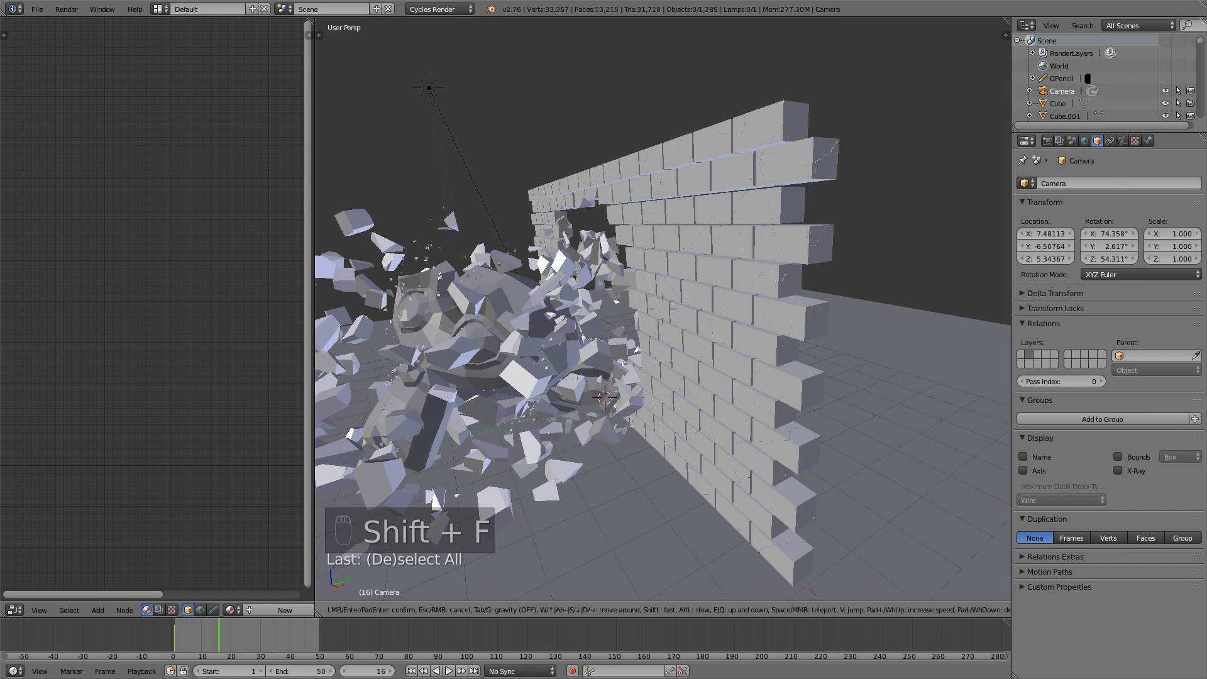
key("d")
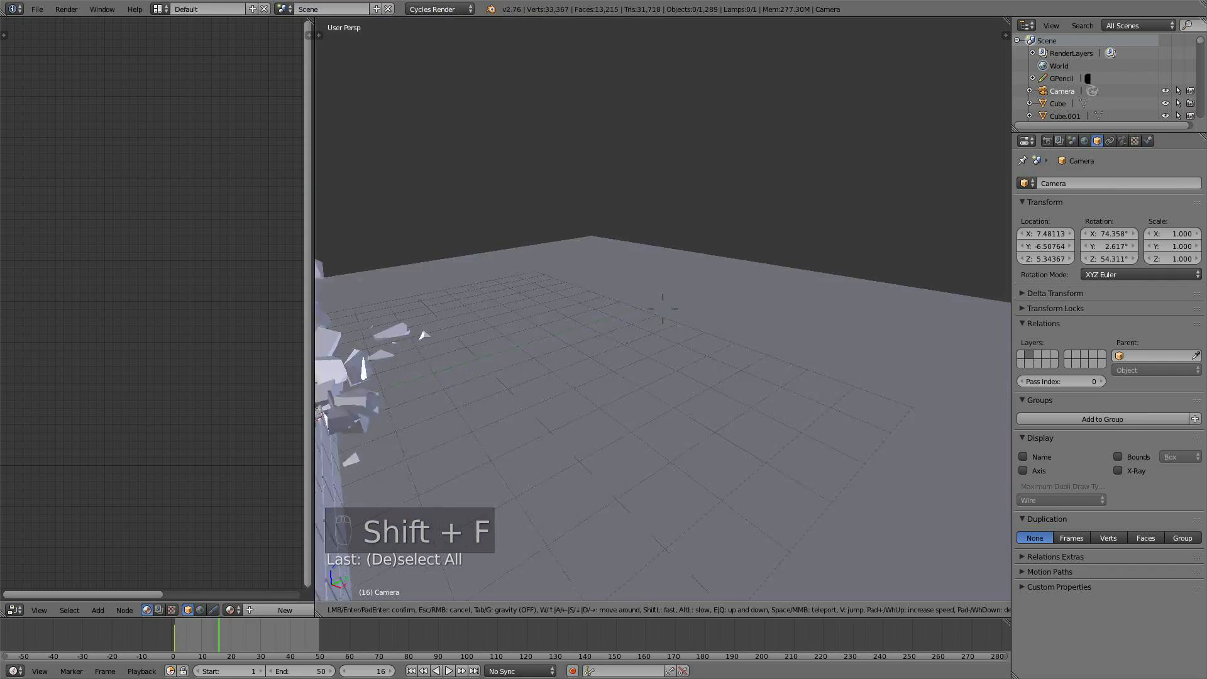
key("a")
key("w")
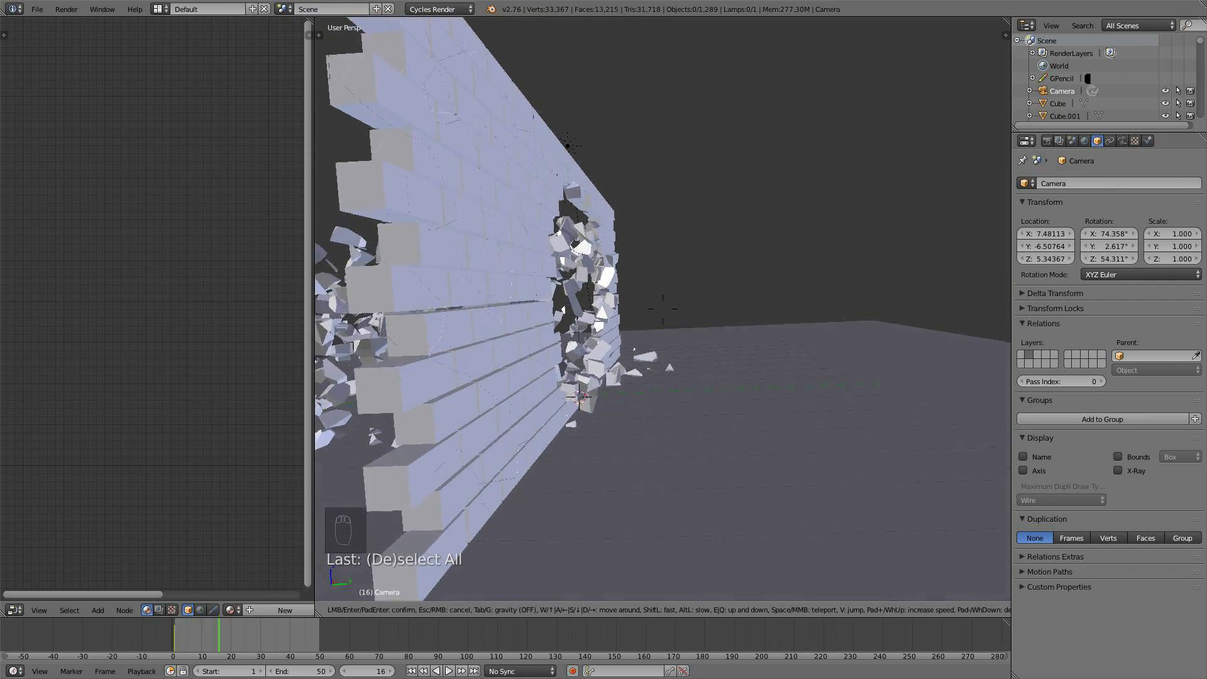
key("d")
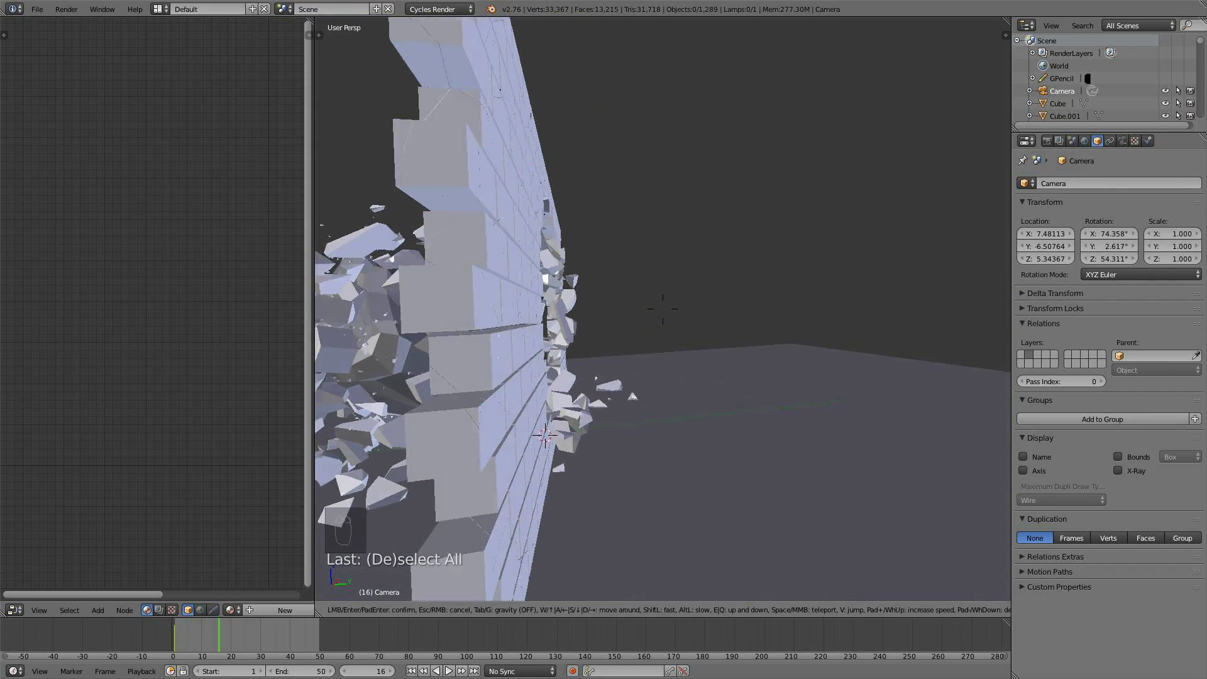
key("s")
key("a")
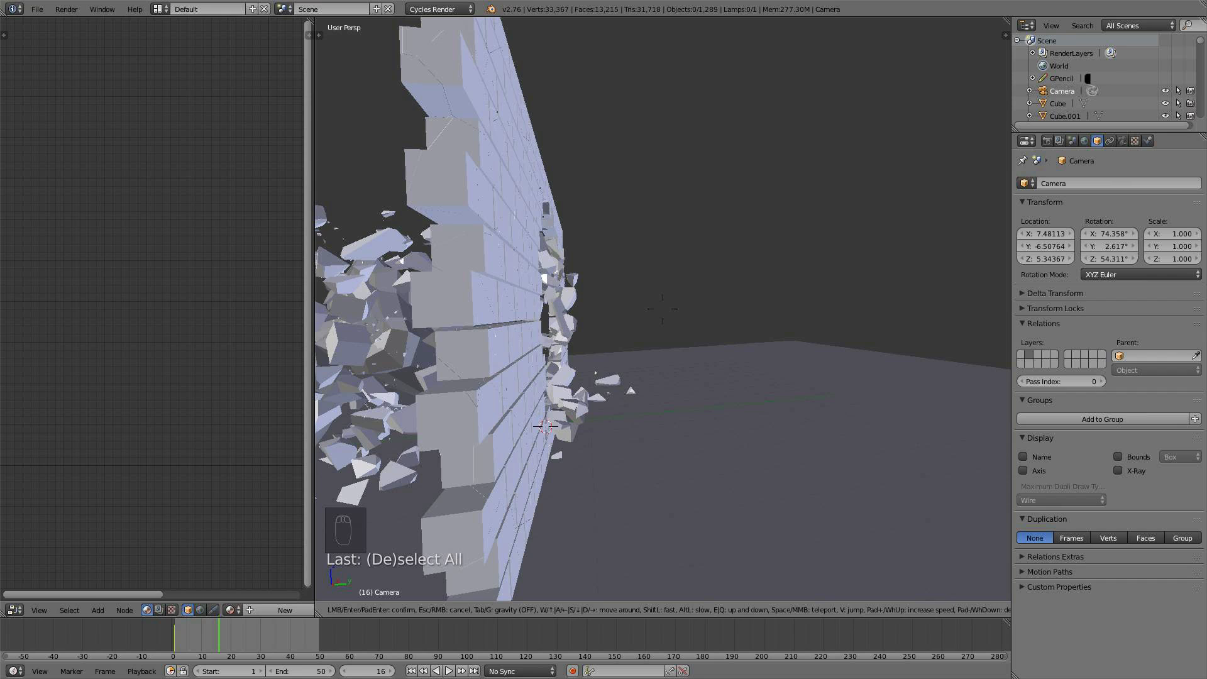
key("a")
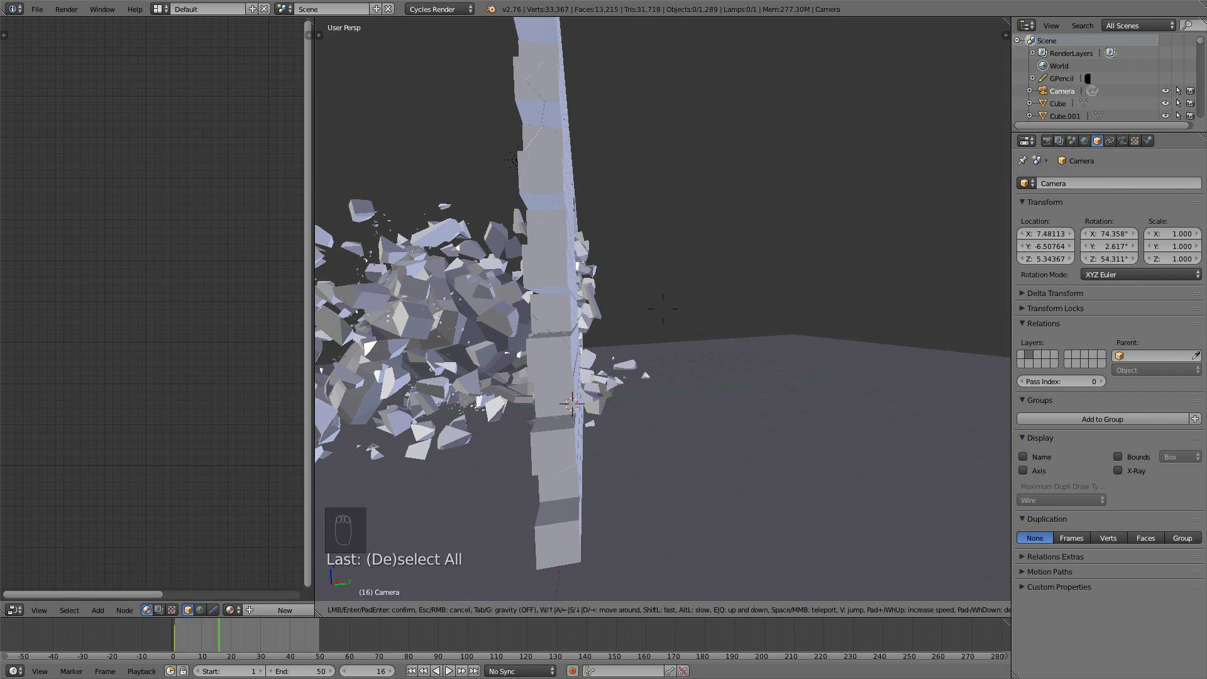
key("d")
key("w")
left_click(663, 309)
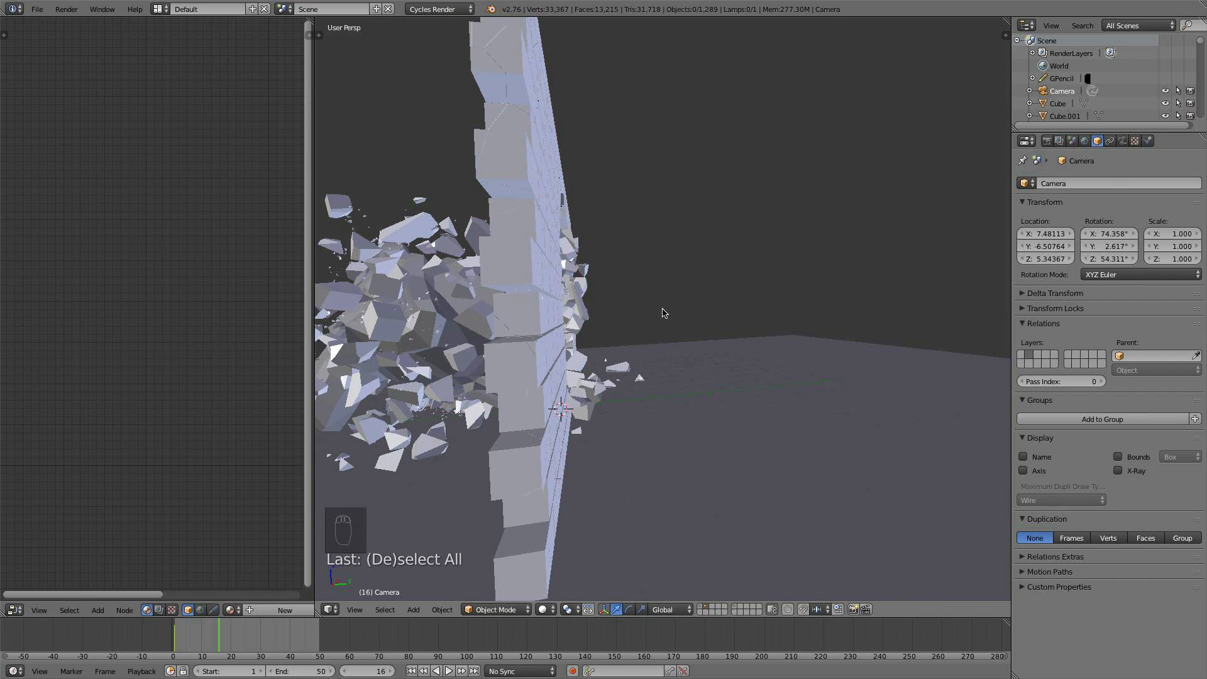
key("ctrl+alt+KP_0")
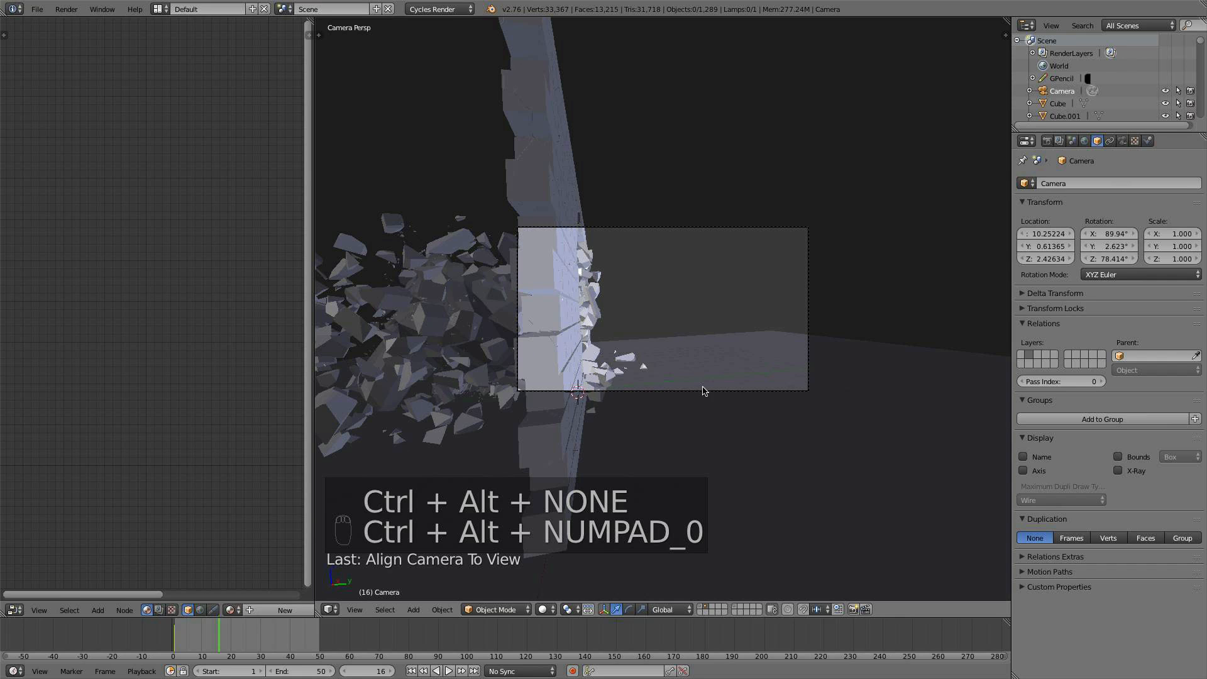
Select the camera and roll it slightly to a Y rotation of about 2.03°
scroll(703, 391, "down", 1)
right_click(747, 379)
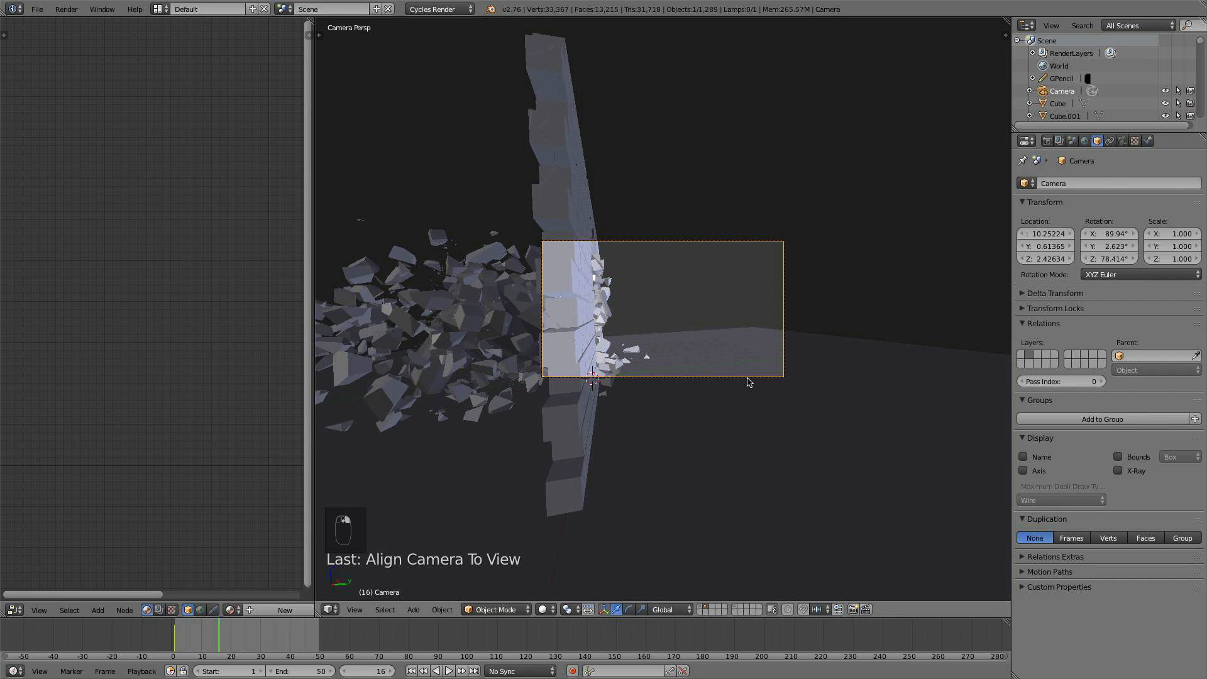
key("r")
left_click(821, 378)
Leave the camera view and return the animation to frame 1, with the wall, monkey head and camera in sight
middle_click_drag(821, 378, 785, 397)
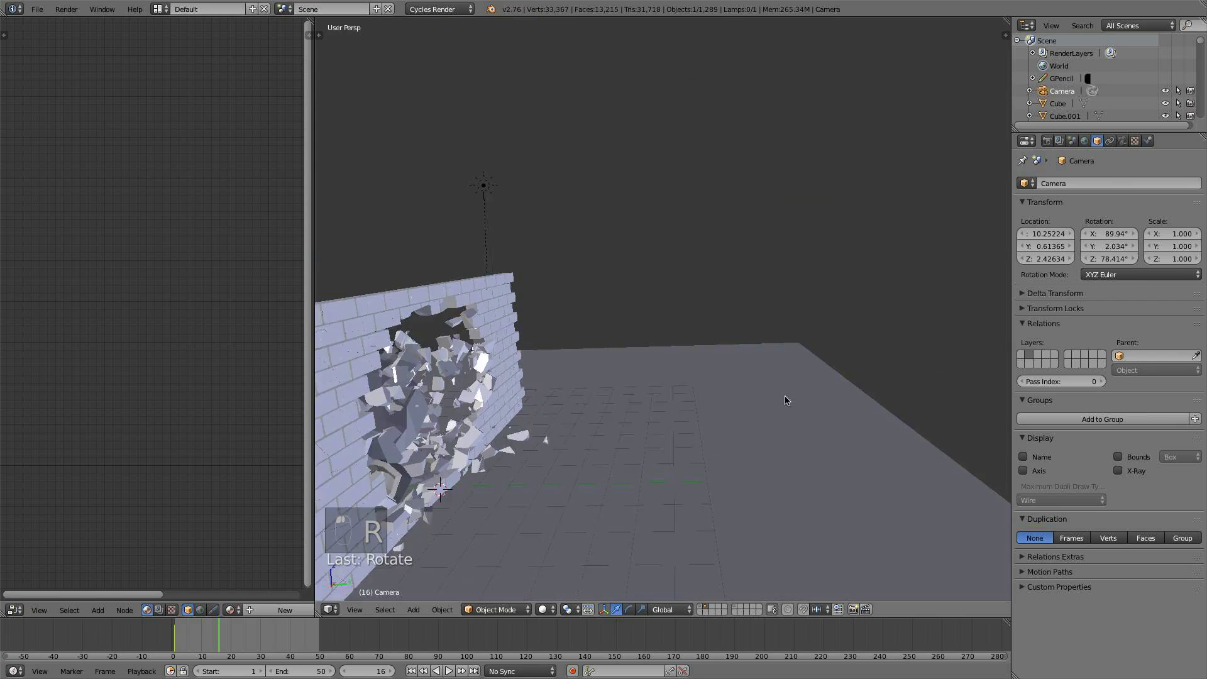
scroll(623, 417, "down", 3)
middle_click_drag(622, 417, 617, 444)
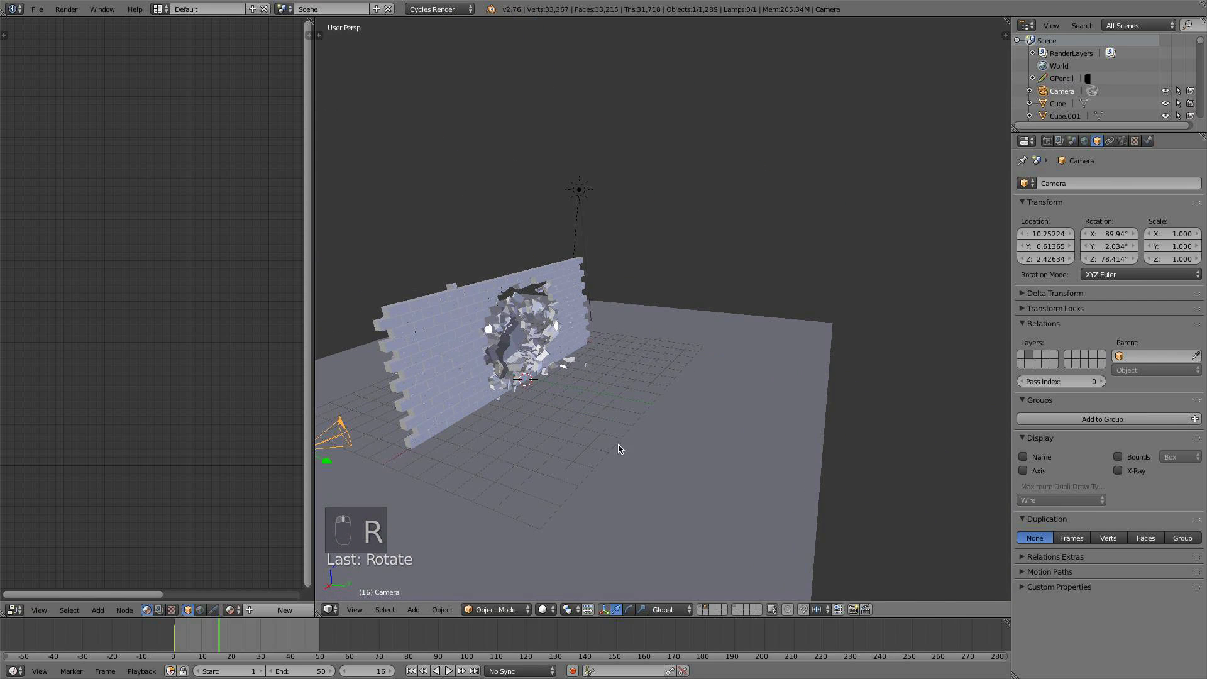
left_click(411, 670)
middle_click_drag(541, 402, 615, 384)
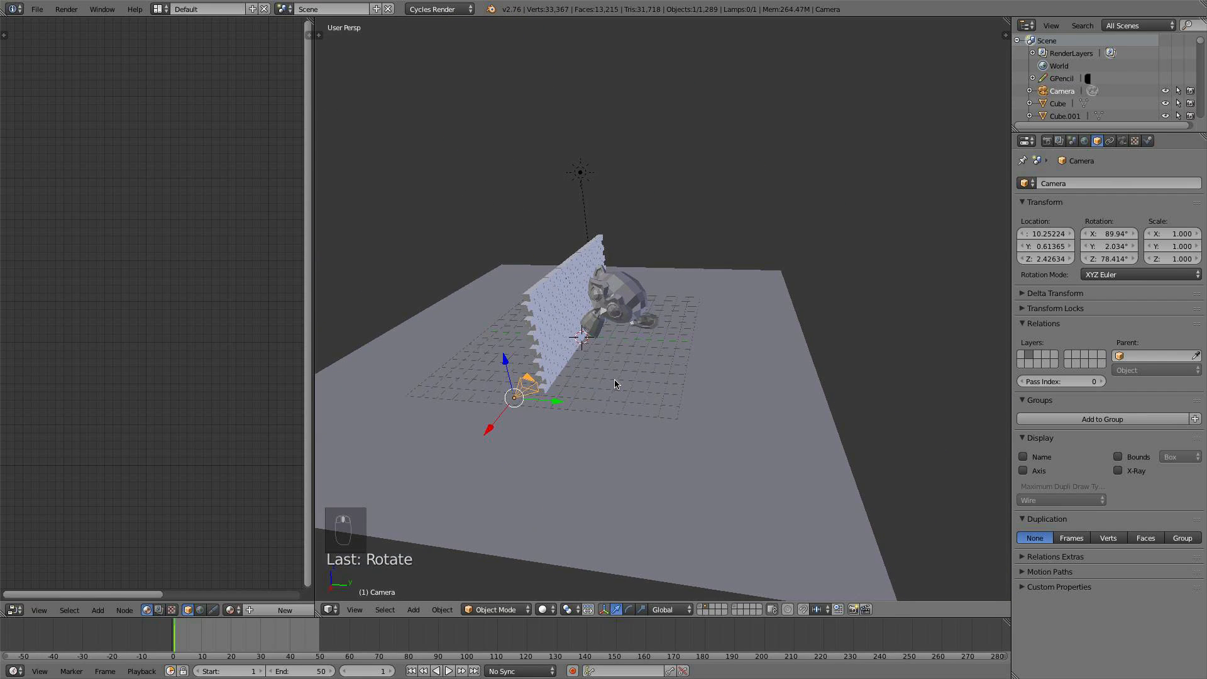
Delete the camera's keyframes at frame 1 and play the animation
scroll(615, 383, "up", 2)
key("alt+i")
left_click(614, 379)
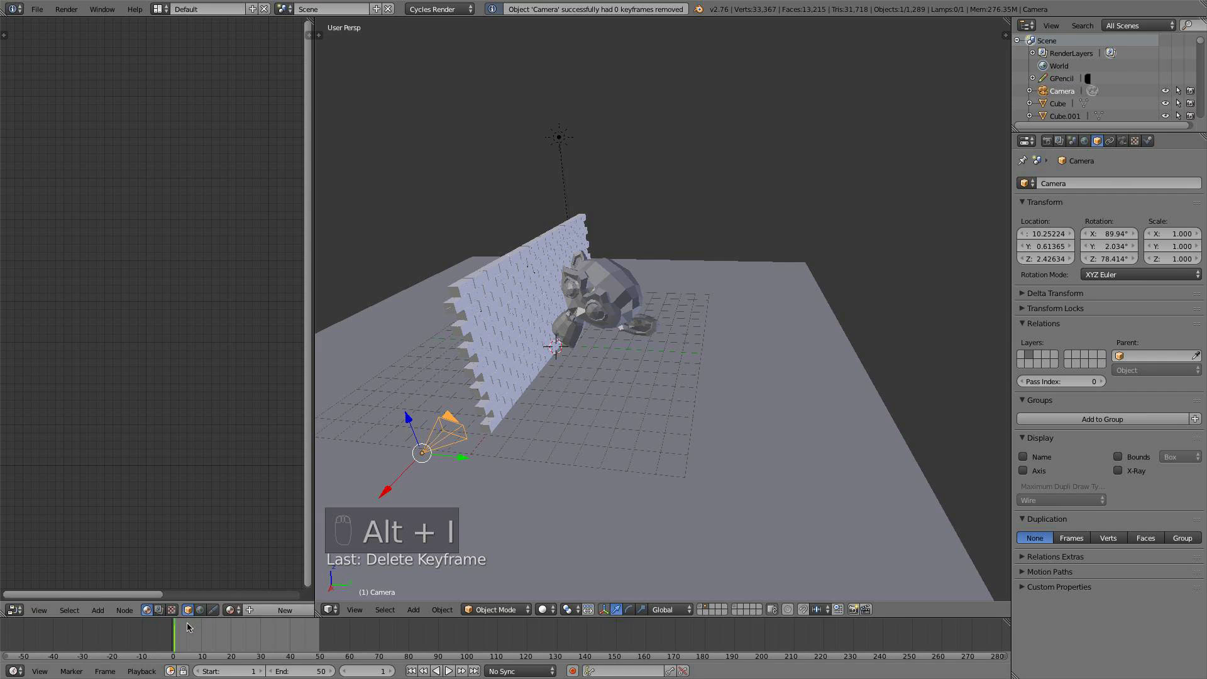
key("alt+a")
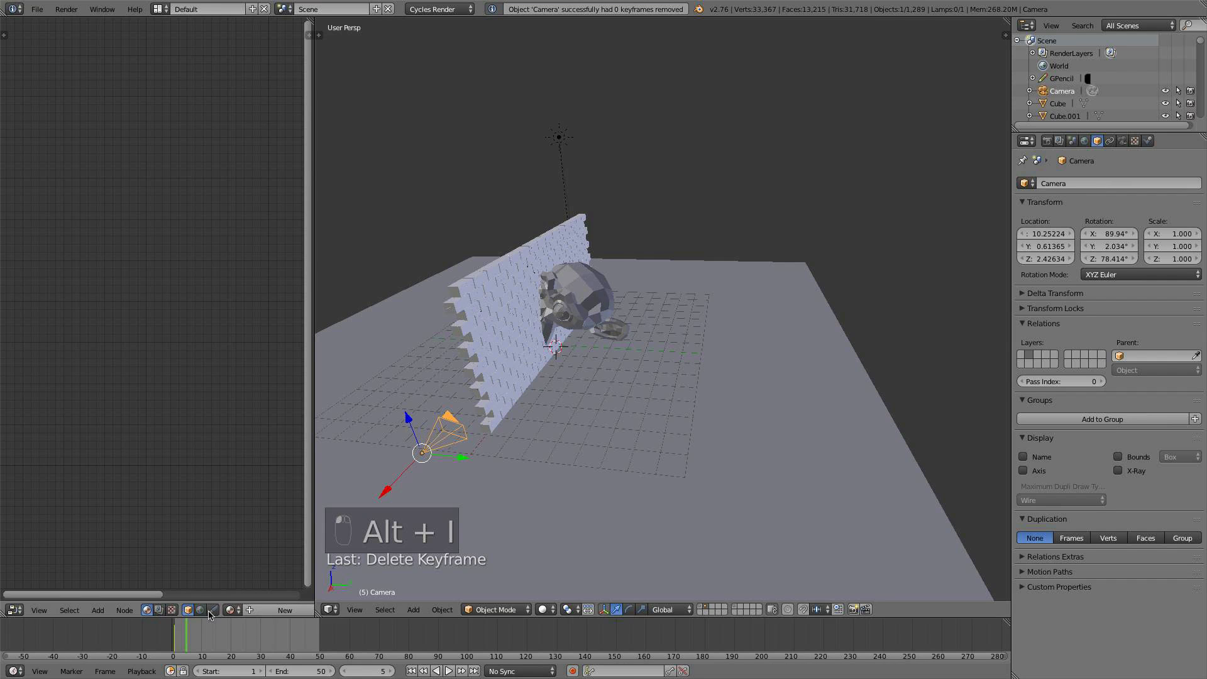
Return the animation to frame 1 and view the wall, monkey head and camera together from the side
scroll(471, 447, "up", 5)
middle_click_drag(480, 438, 563, 428)
scroll(563, 428, "down", 6)
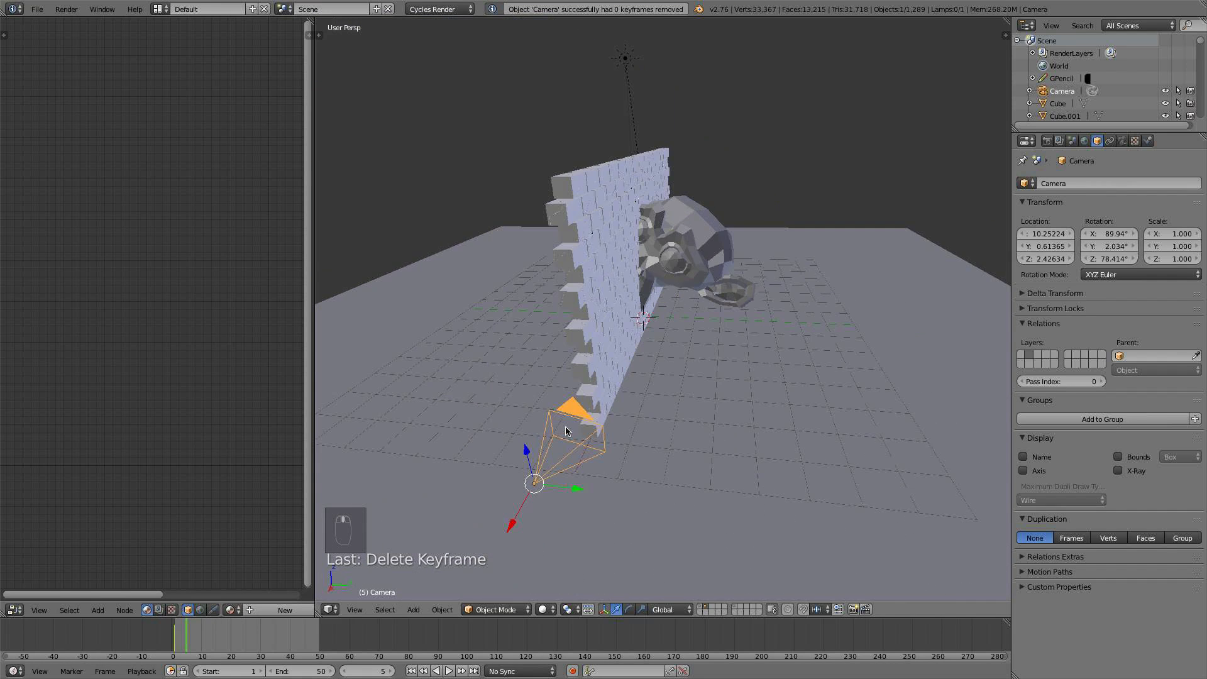
key("Left")
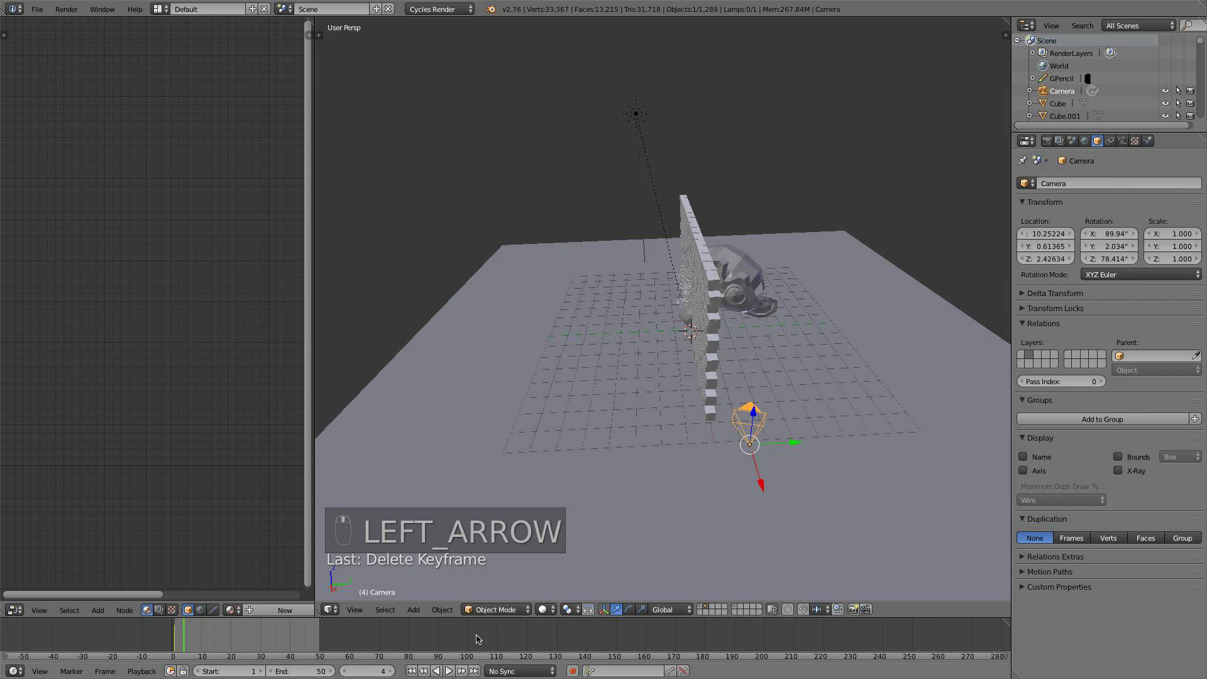
left_click(412, 672)
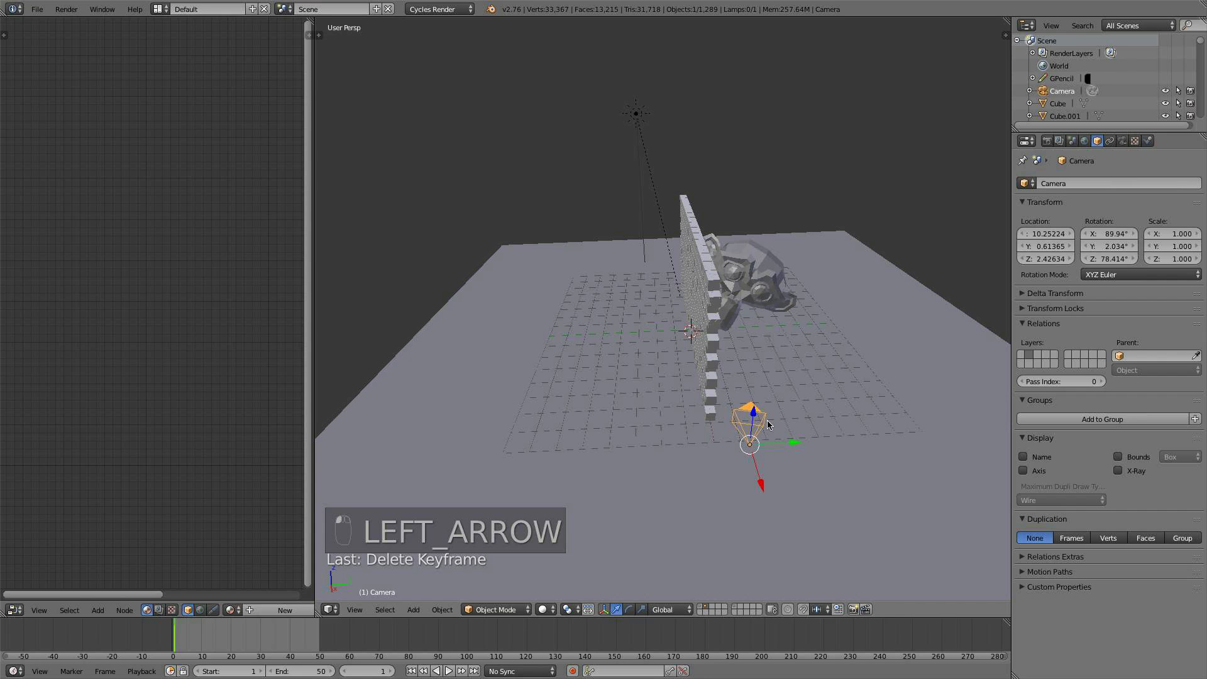
middle_click_drag(768, 425, 598, 438)
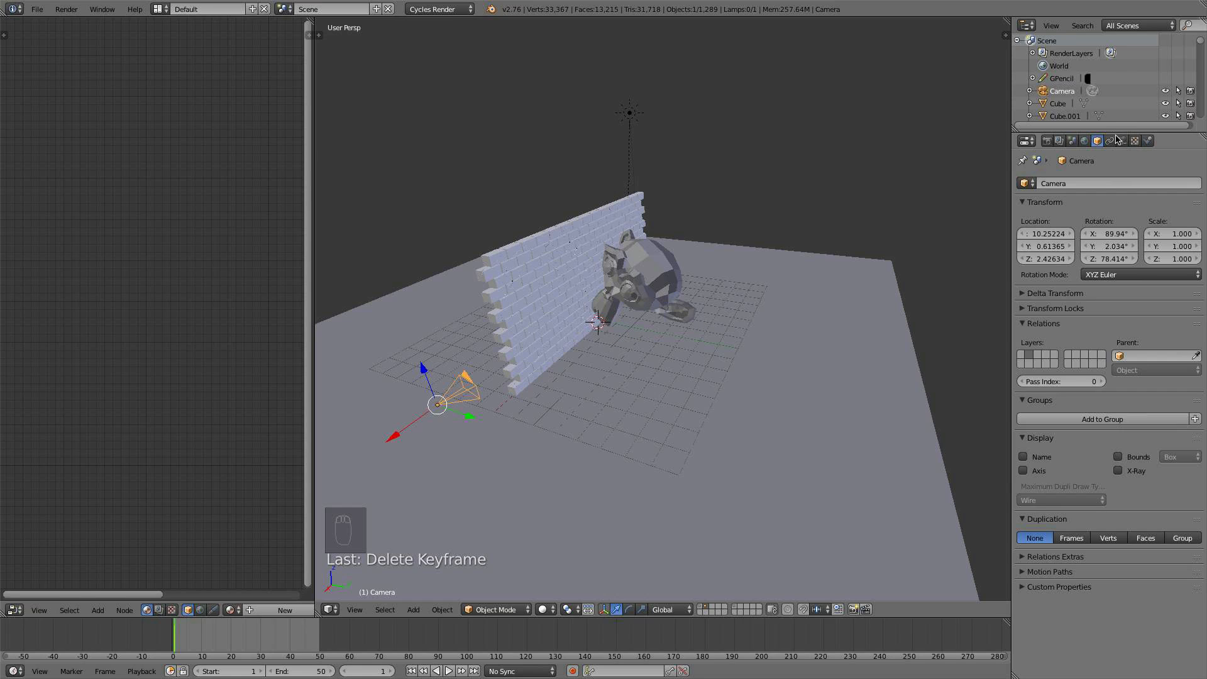
Add a Copy Location constraint to the camera, targeting Suzanne with Offset enabled
left_click(1121, 140)
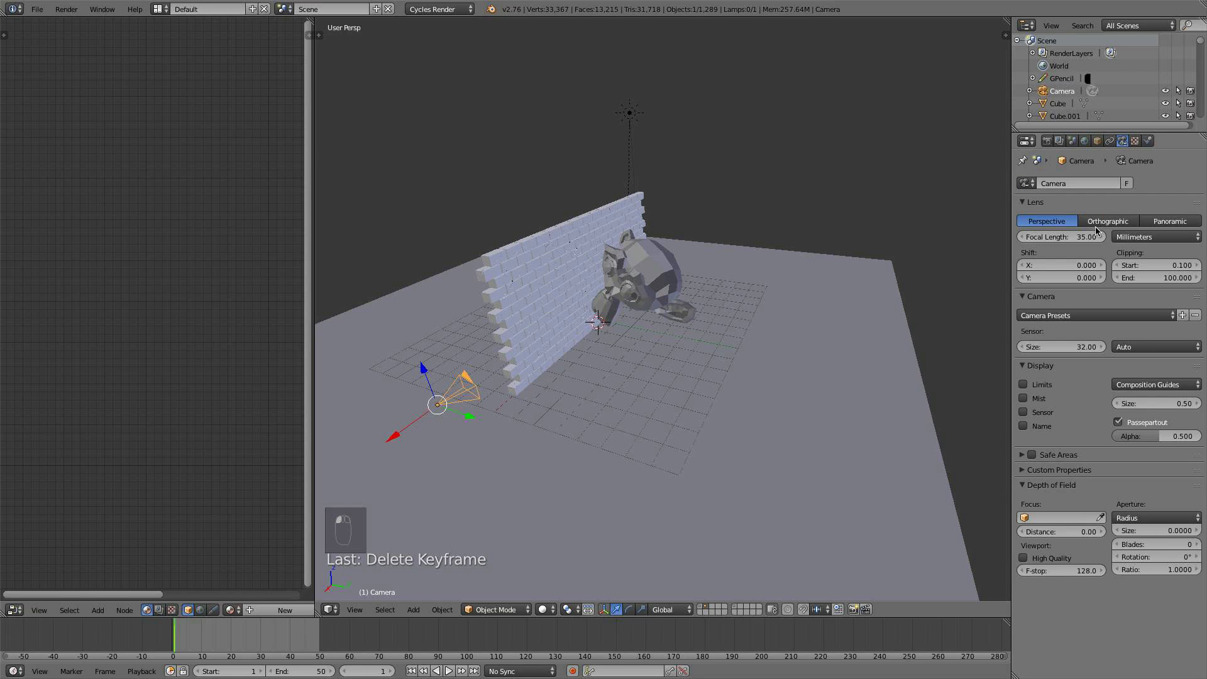
left_click(1111, 142)
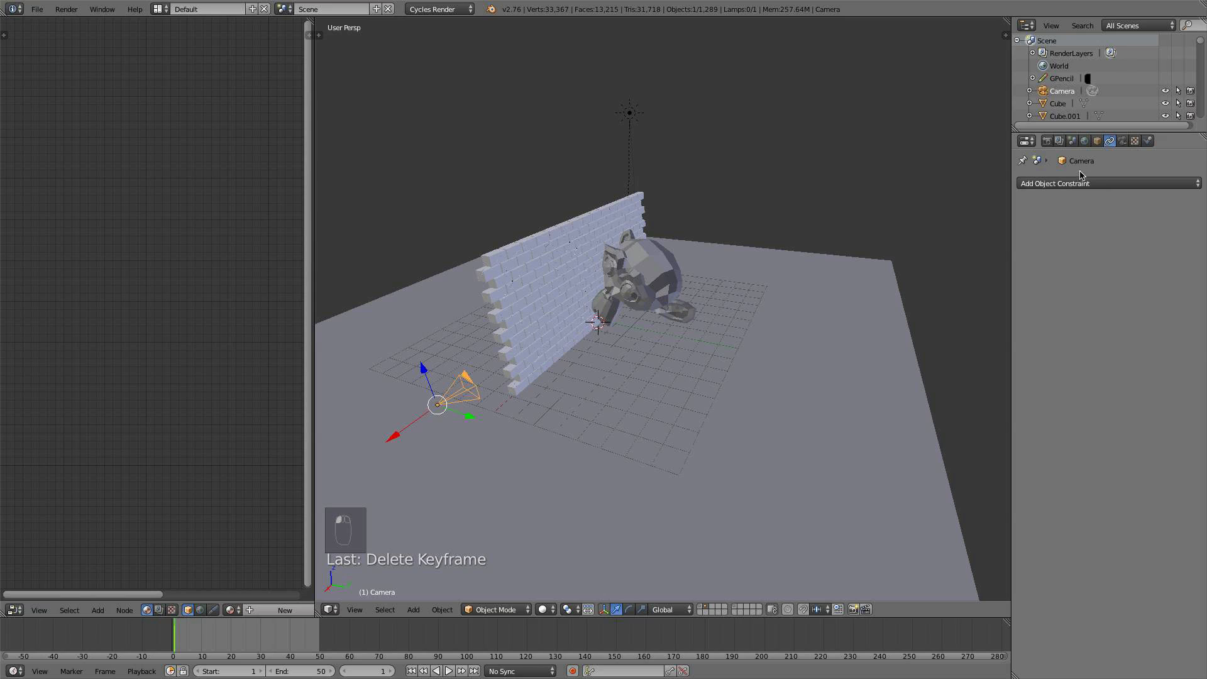
left_click(1080, 183)
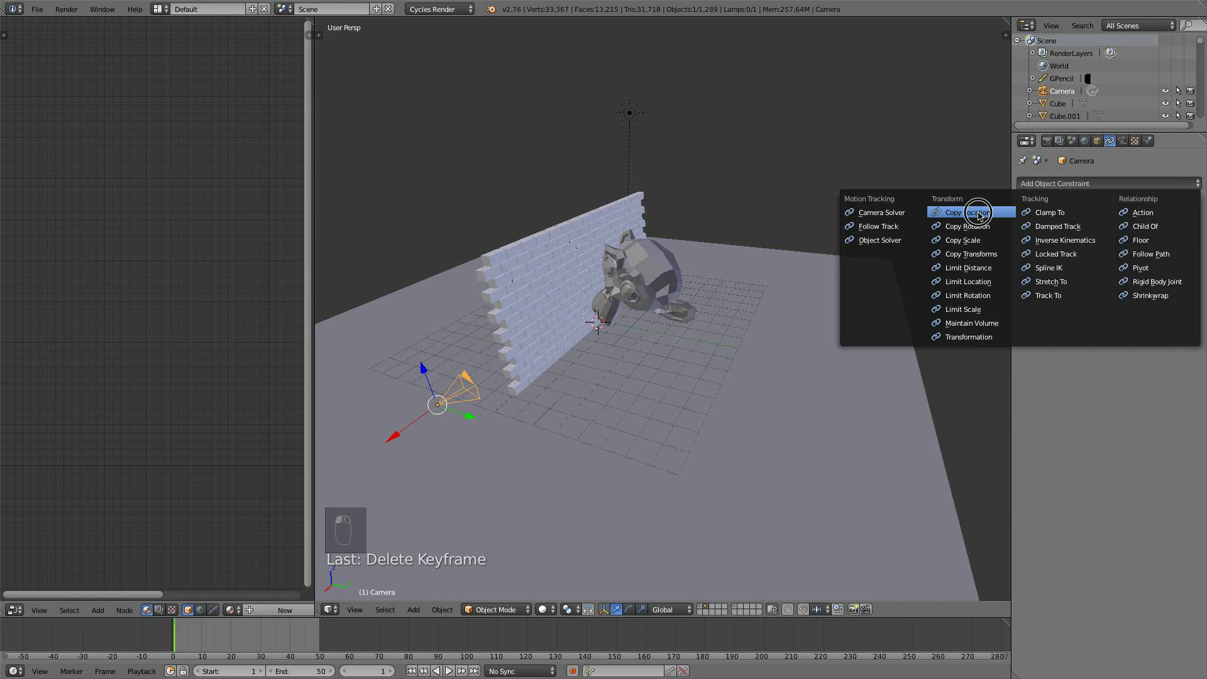
left_click(971, 212)
left_click(1105, 231)
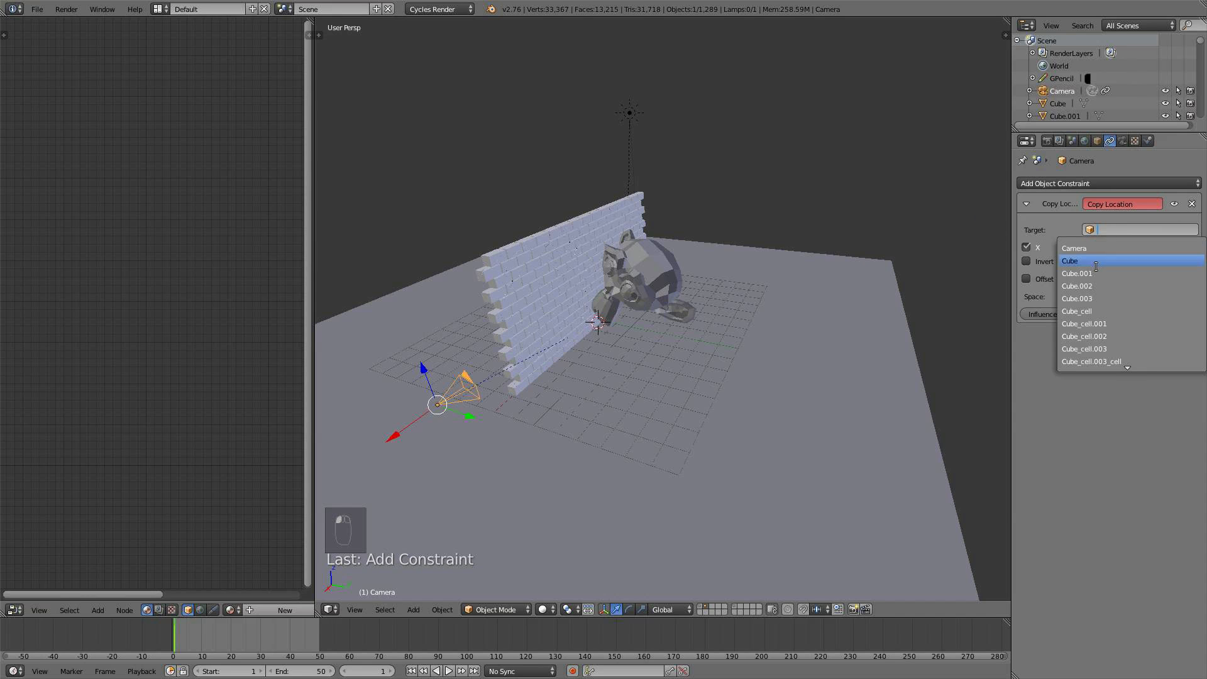
type("su")
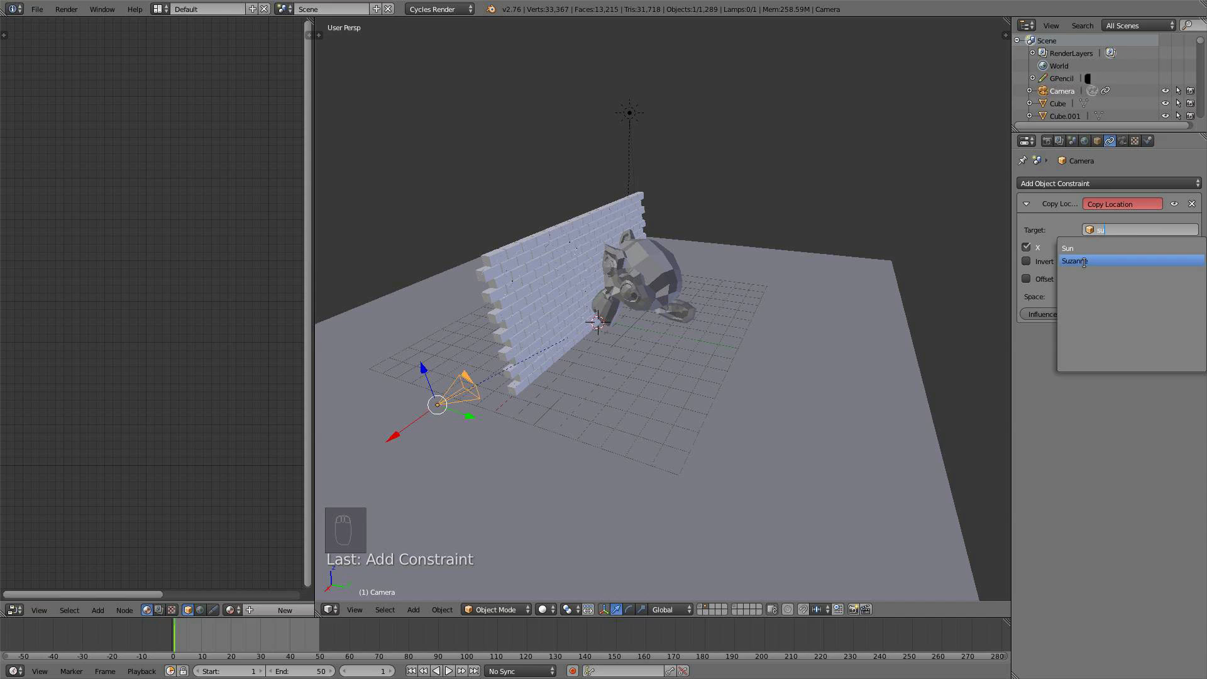
left_click(1083, 262)
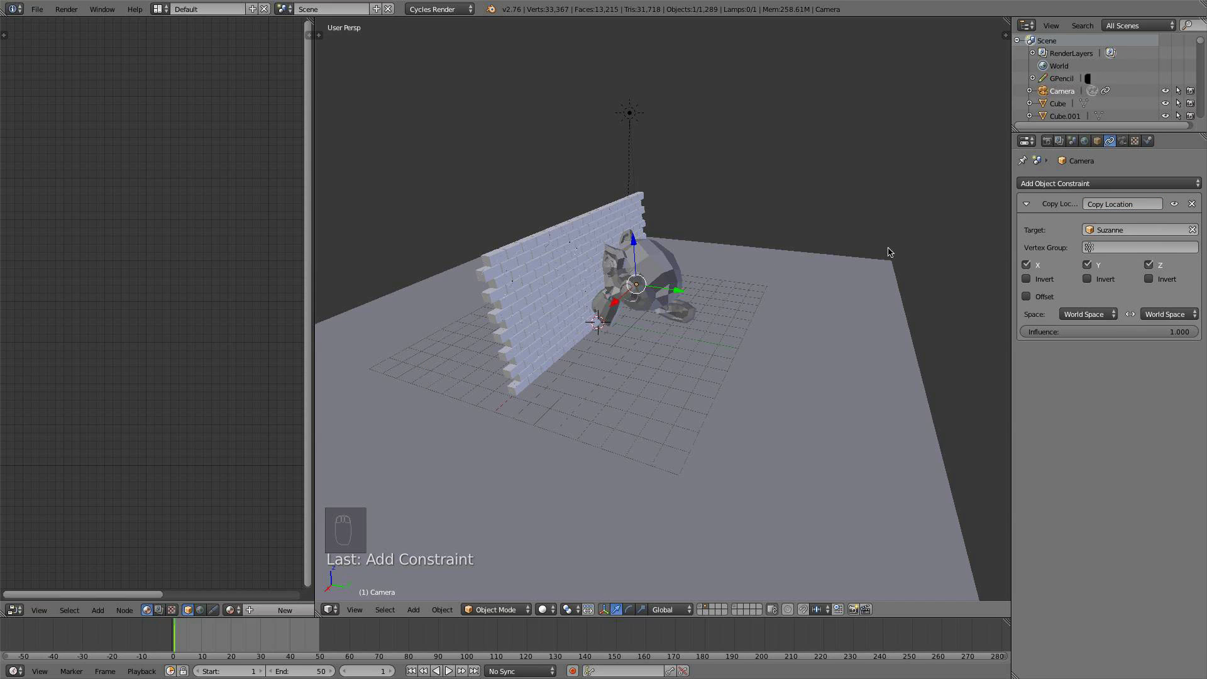
left_click(1026, 296)
In camera view, move and slightly rotate the camera to frame the wall's end edge and the monkey head
key("KP_0")
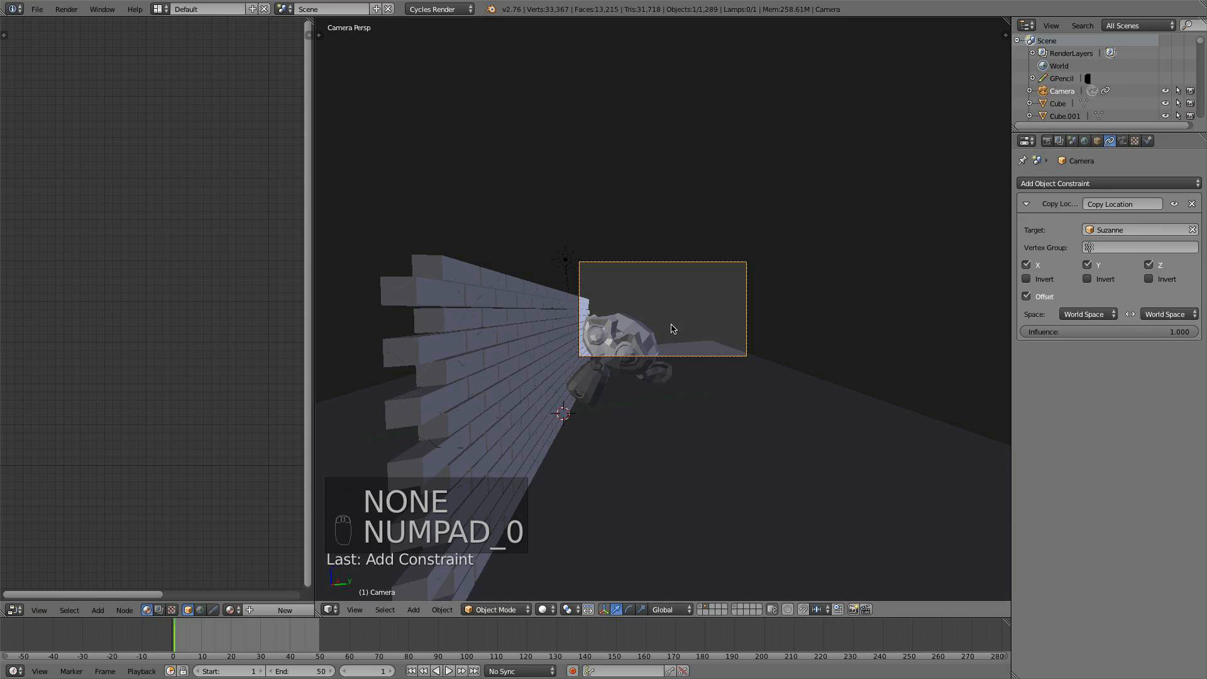
key("g")
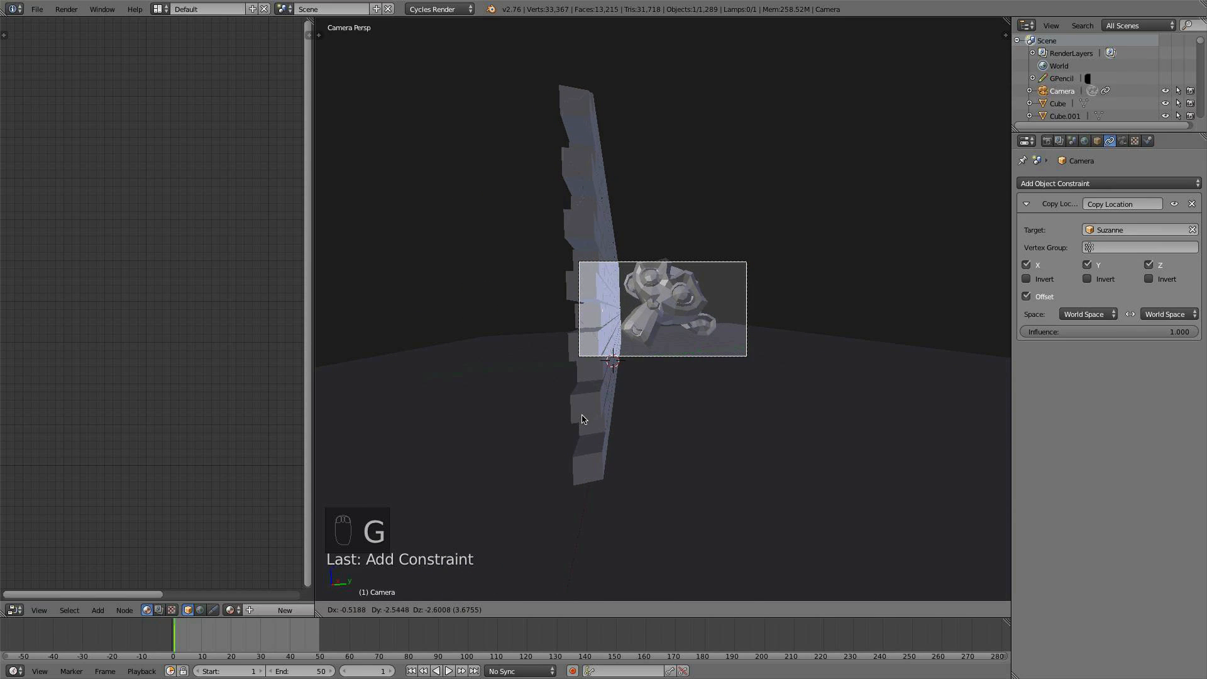
left_click(606, 406)
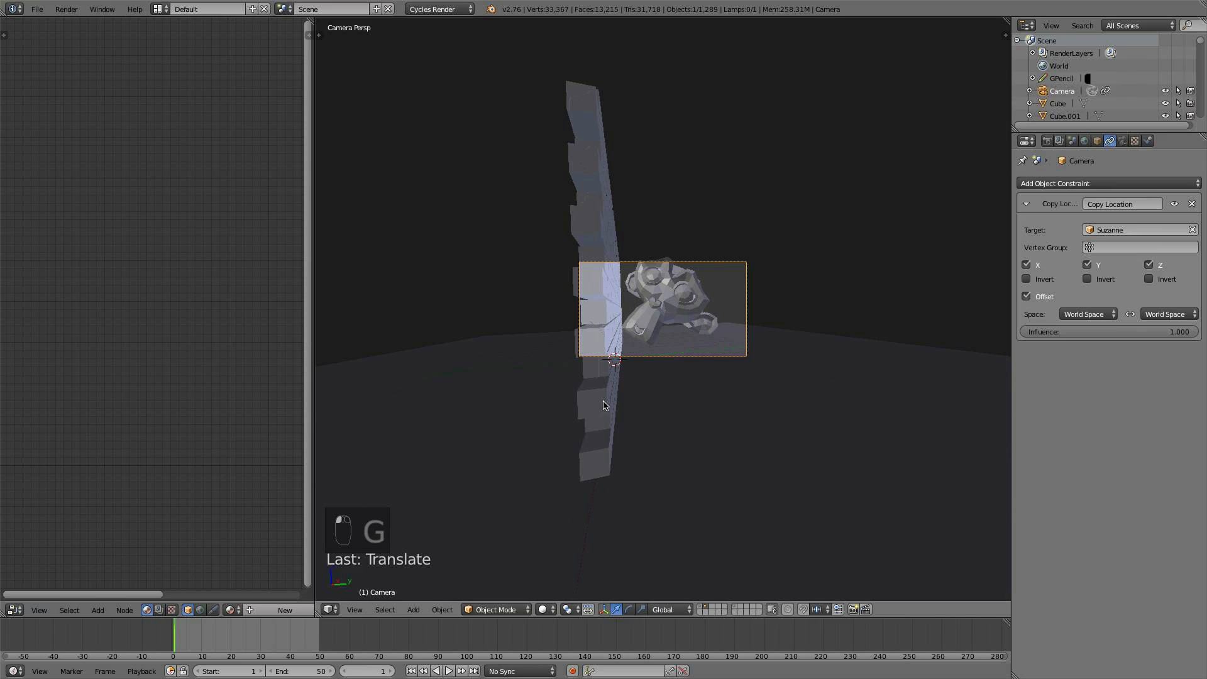
key("r")
left_click(762, 377)
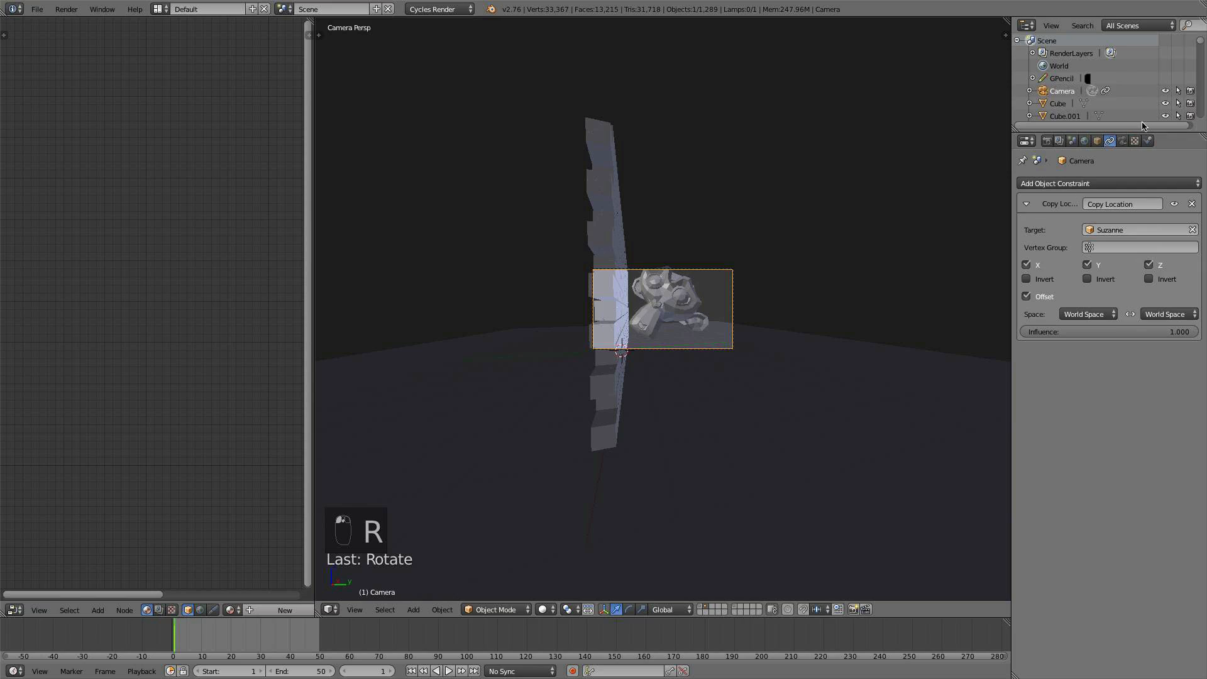
Set the camera's depth of field to focus on Suzanne, with an F-stop aperture of 2.0
left_click(1122, 140)
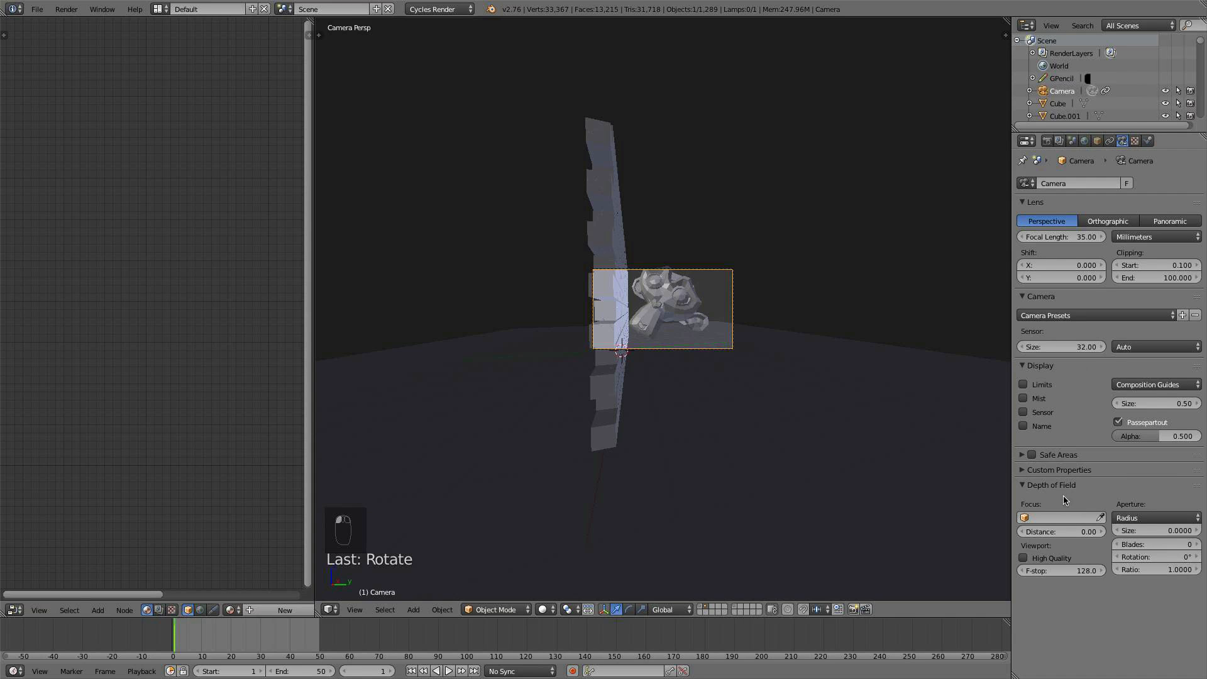
left_click(1073, 518)
type("s")
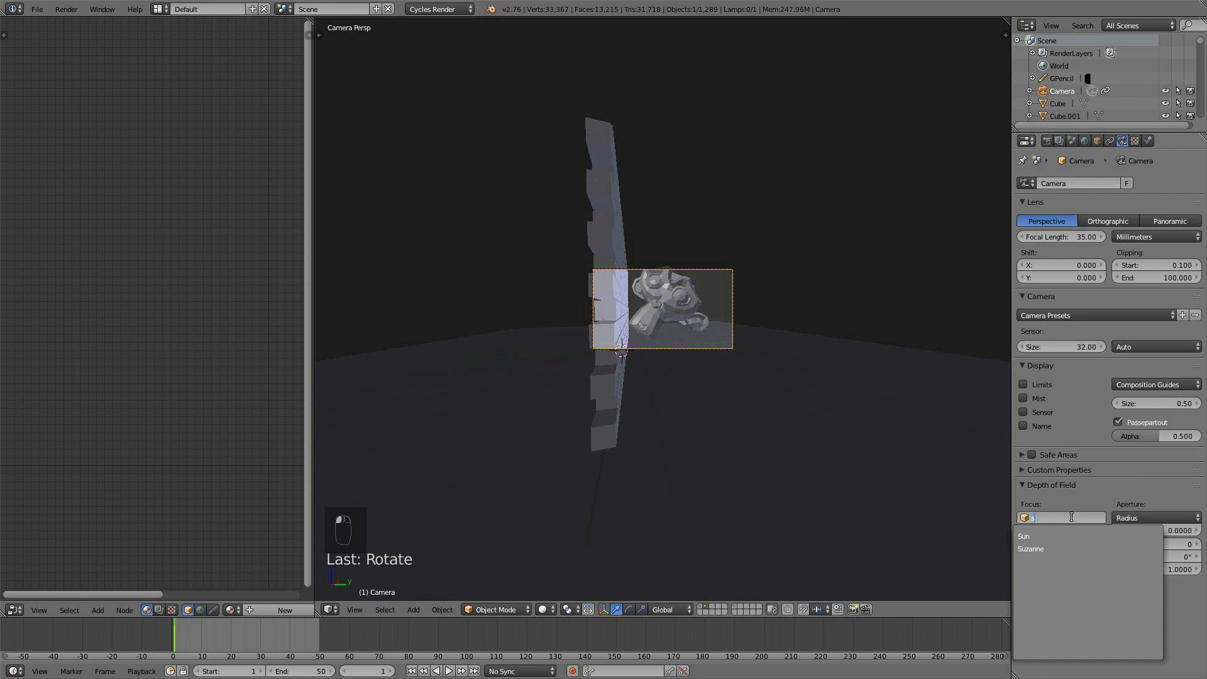
type("u")
left_click(1066, 548)
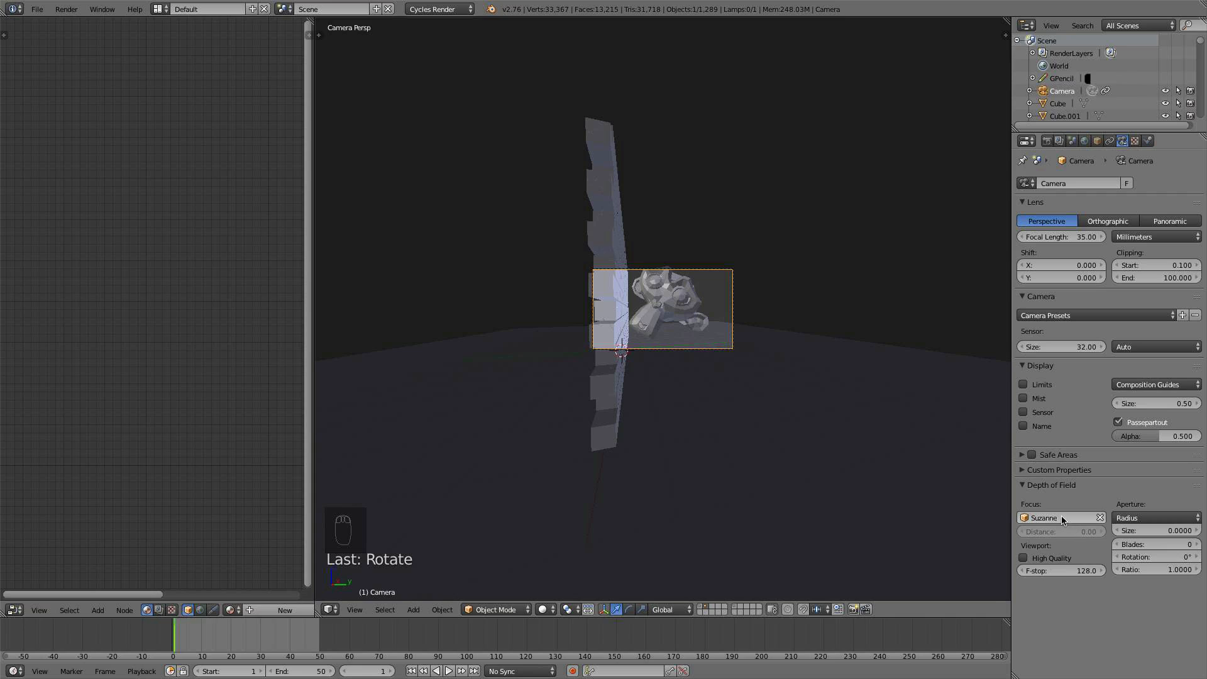
left_click(1157, 518)
left_click(1141, 493)
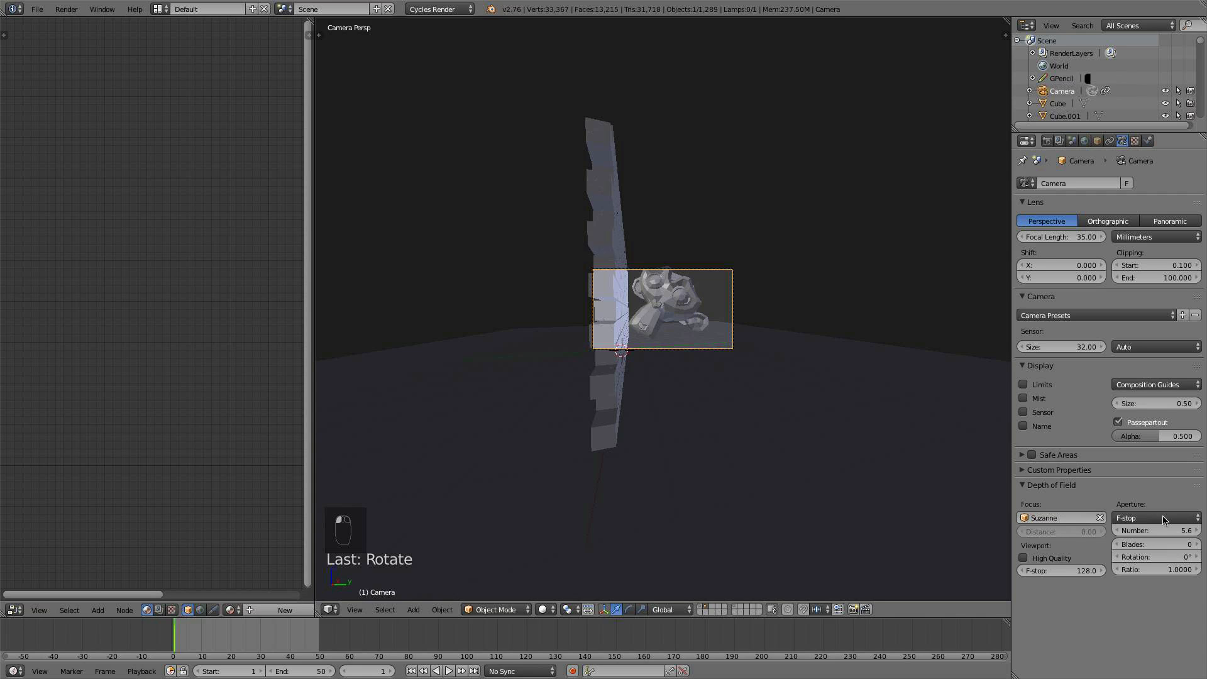
left_click(1161, 530)
key("Return")
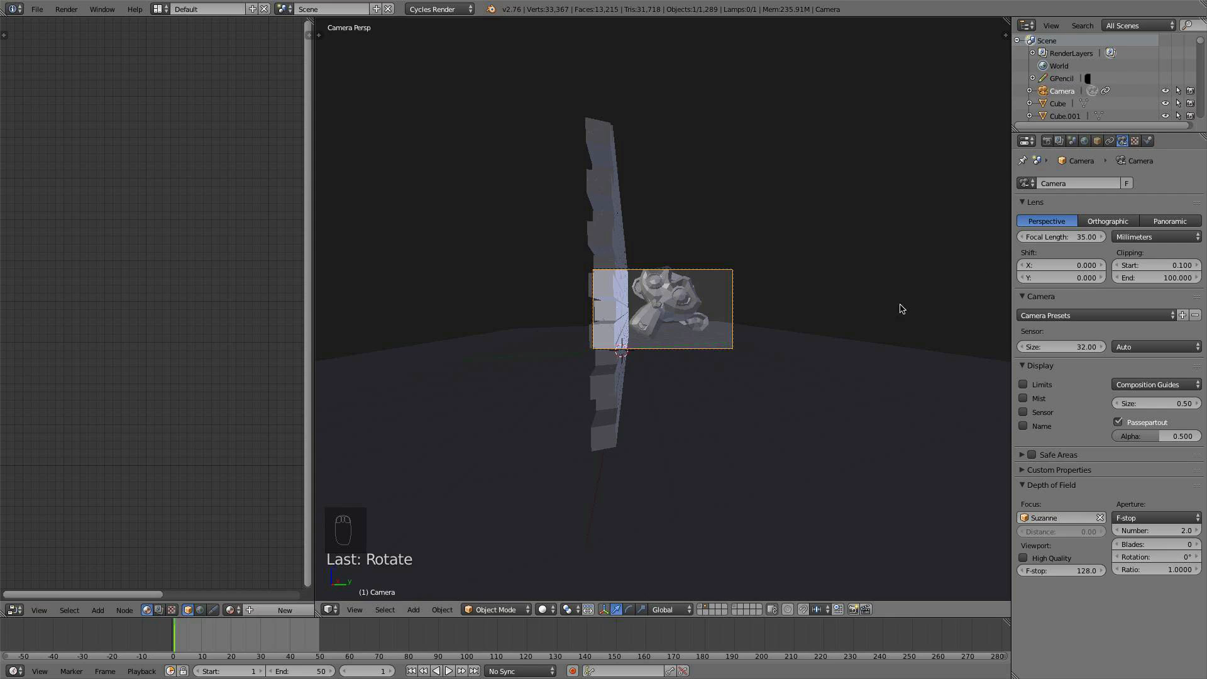
Step through the animation to frame 32 in camera view to check the tracking, and return to frame 1
key("Right")
key("Right")
key("Right")
key("Right")
key("Right")
key("Right")
key("Right")
key("Right")
key("Right")
key("Right")
key("Right")
key("Right")
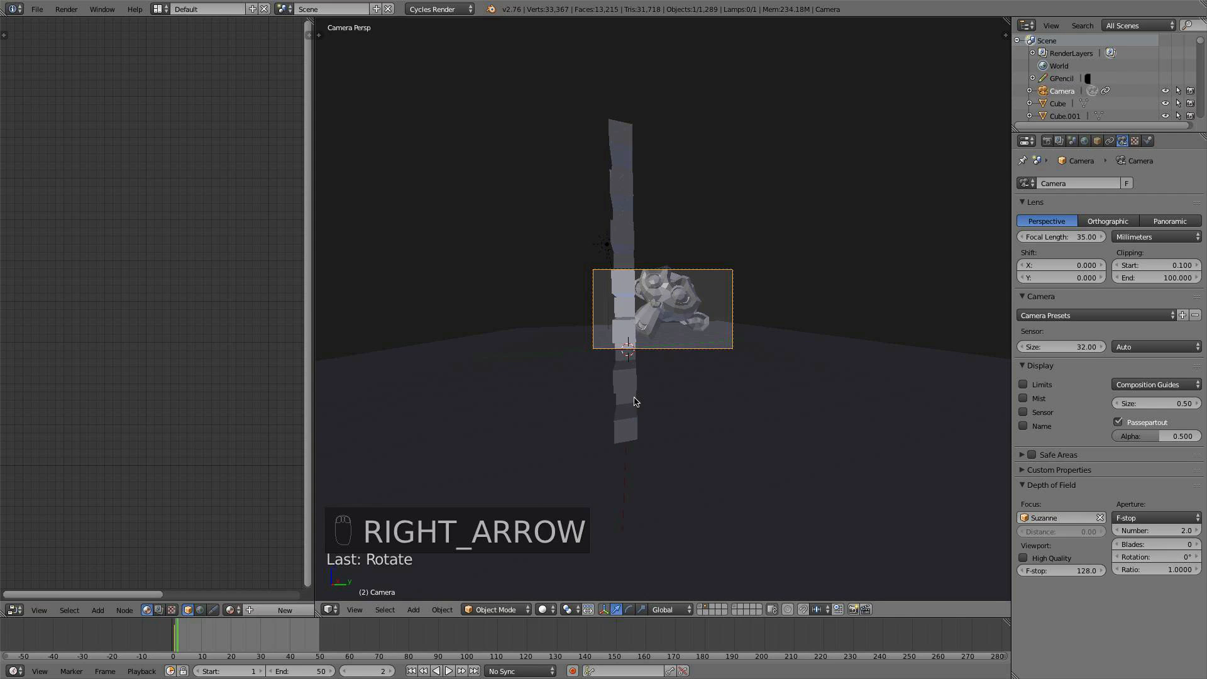
key("Right")
key("Right")
key("Right")
key("Right")
key("Right")
key("Right")
key("Right")
key("Right")
key("Right")
key("Right")
key("Right")
key("Right")
key("Right")
key("Right")
key("Right")
key("Right")
key("Right")
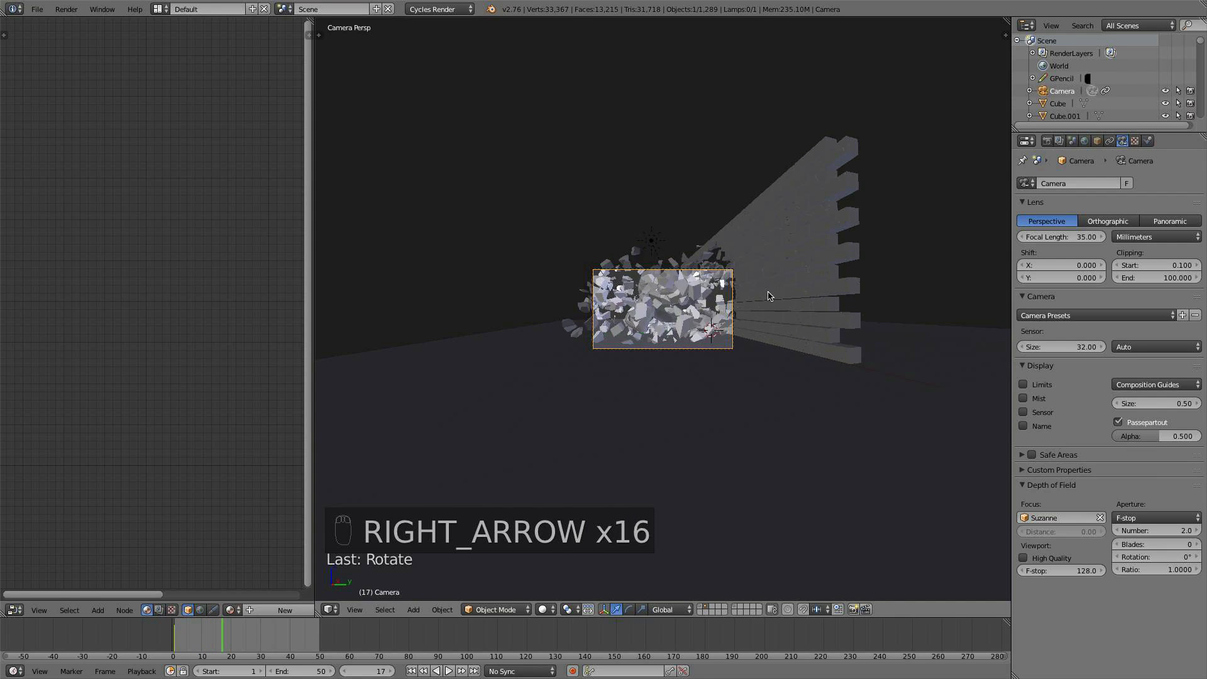
key("Right")
key("Right")
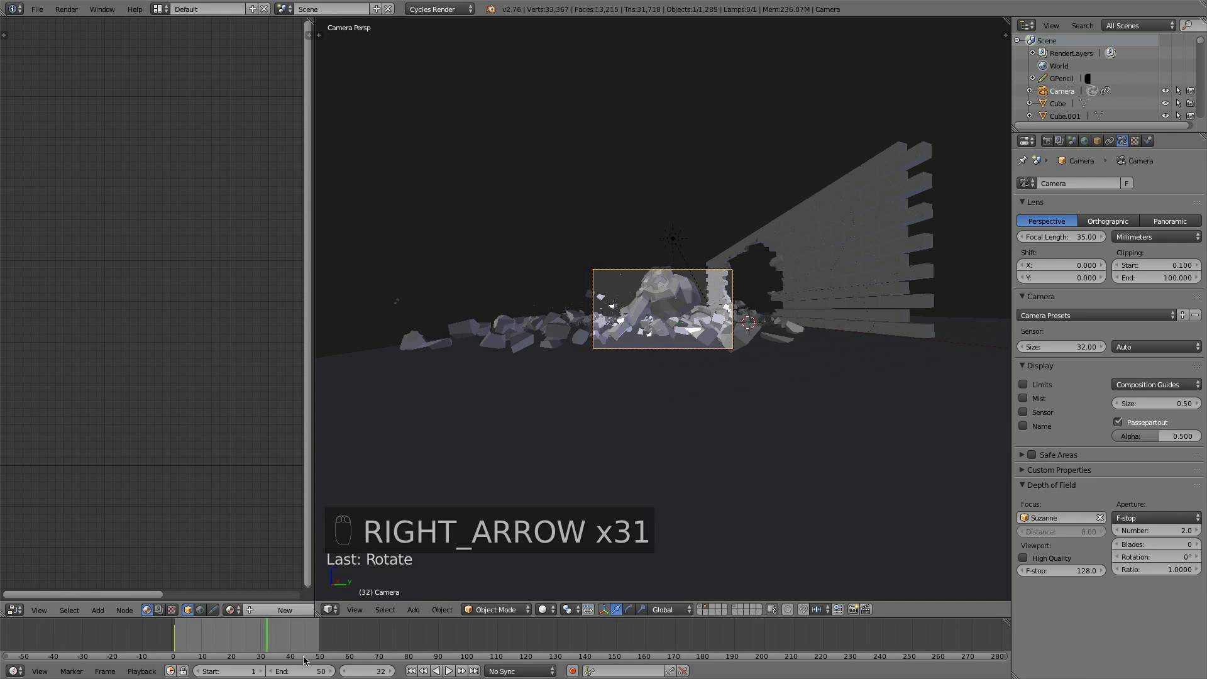
left_click(411, 671)
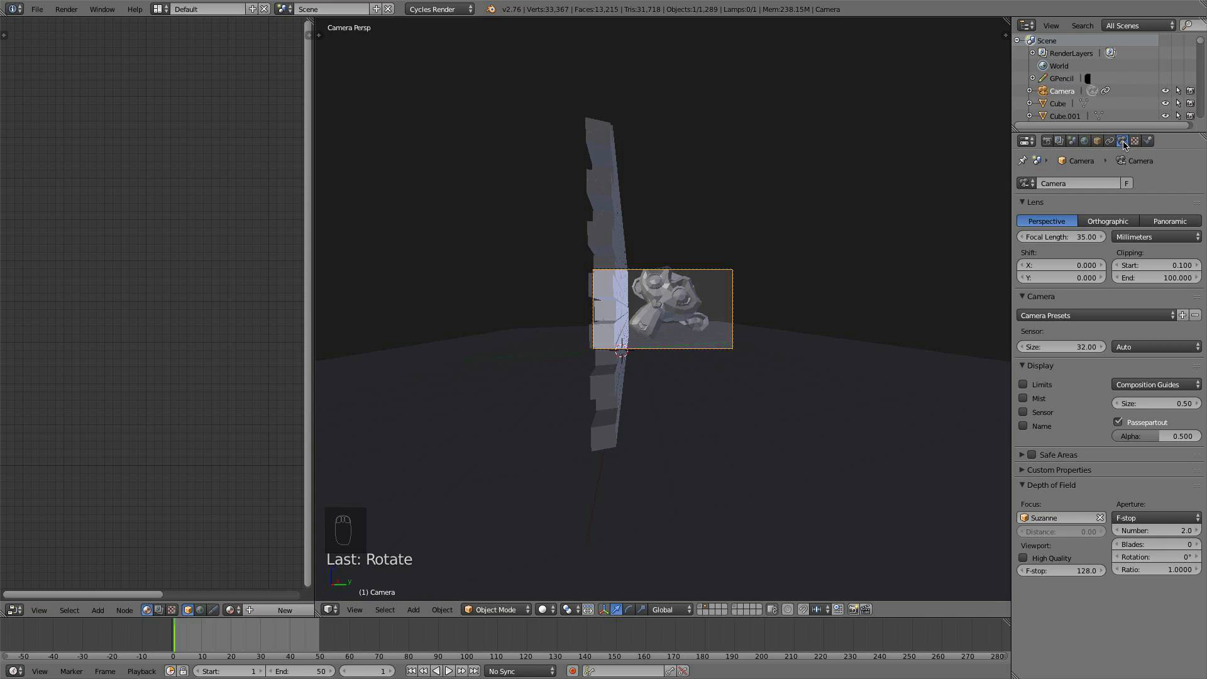
Try a camera focal length of 55 mm
left_click_drag(1066, 236, 1068, 236)
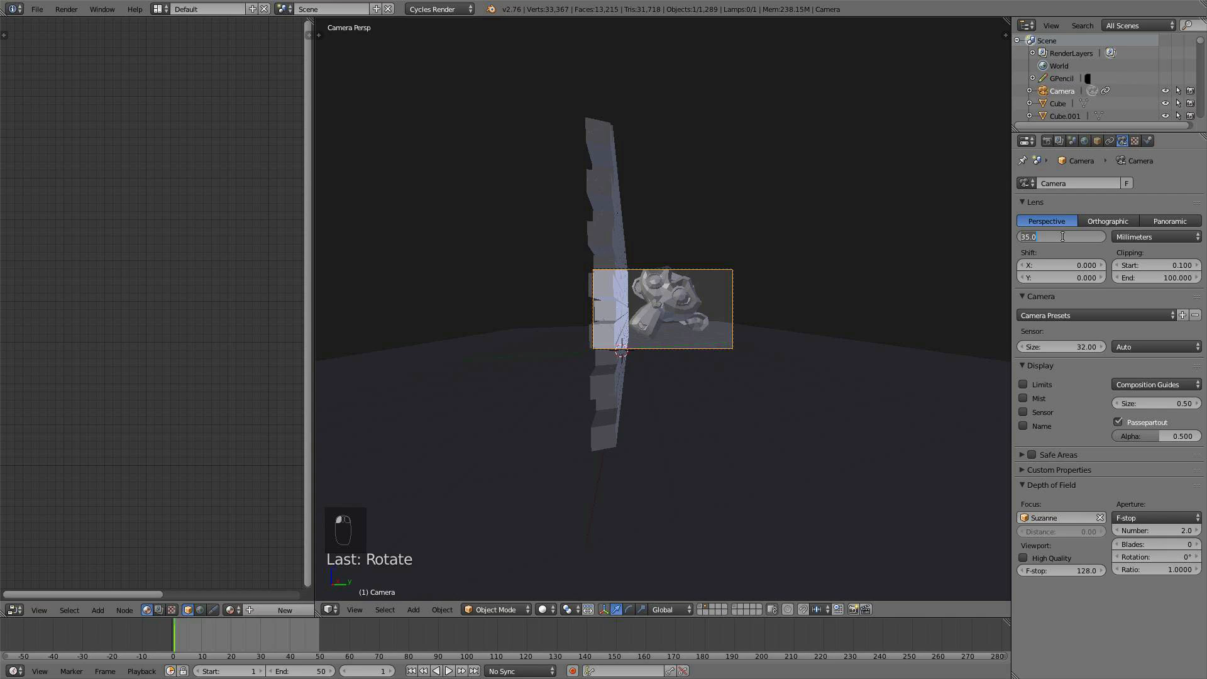
type("5")
type("5")
key("Return")
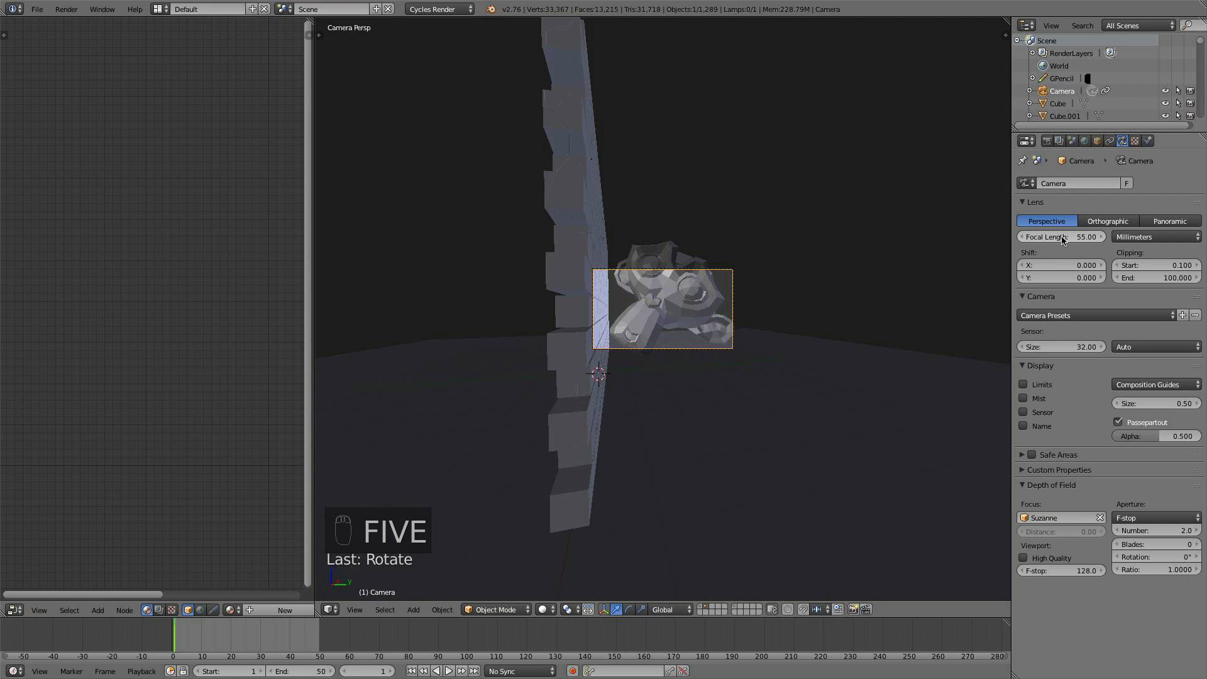
Set the camera's focal length to 25 mm
left_click(1061, 238)
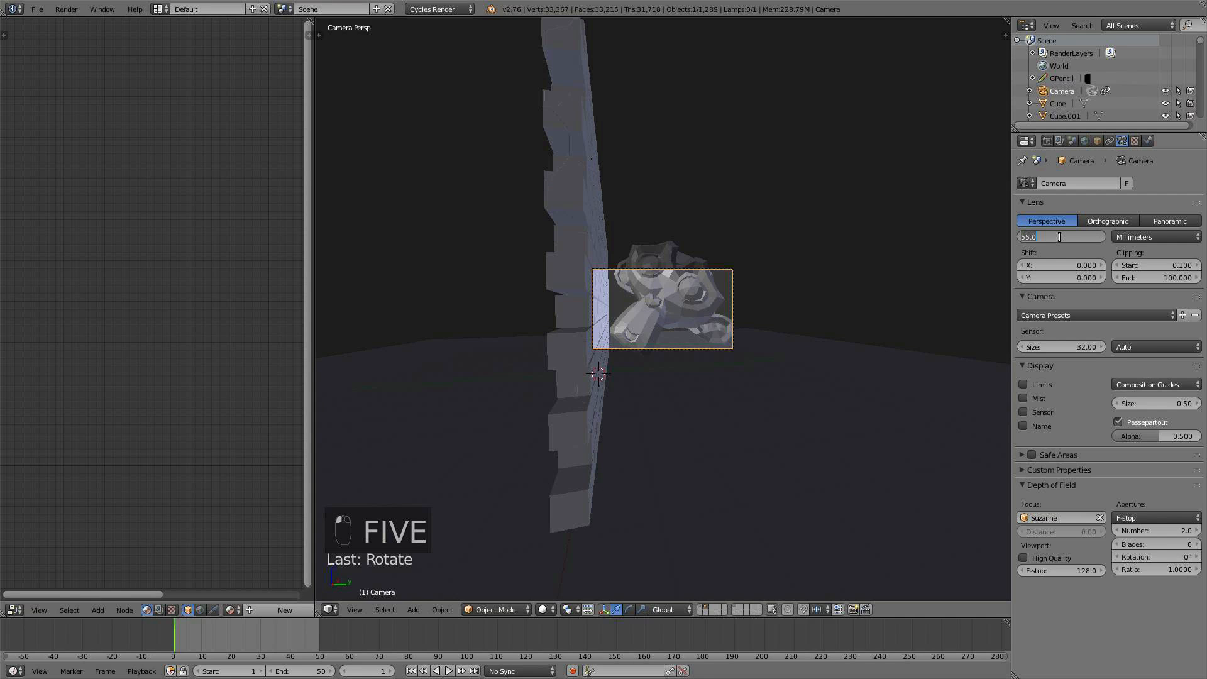
type("25")
key("Return")
Step through the wall collapse to frame 33 to check the wider camera framing
key("Right")
key("Right")
key("Right")
key("Right")
key("Right")
key("Right")
key("Right")
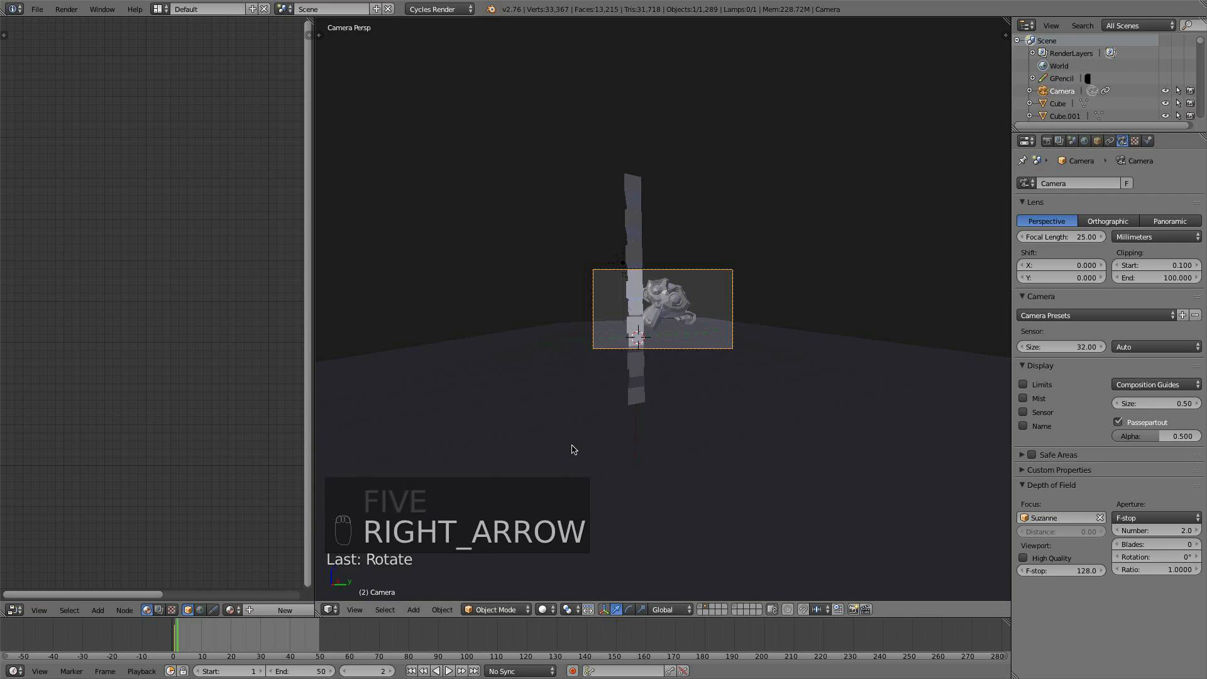
key("Right")
key("Right")
key("Right")
key("Right")
key("Right")
key("Right")
key("Right")
key("Right")
key("Right")
key("Right")
key("Right")
key("Right")
key("Right")
key("Right")
key("Right")
key("Right")
key("Right")
key("Right")
key("Right")
key("Right")
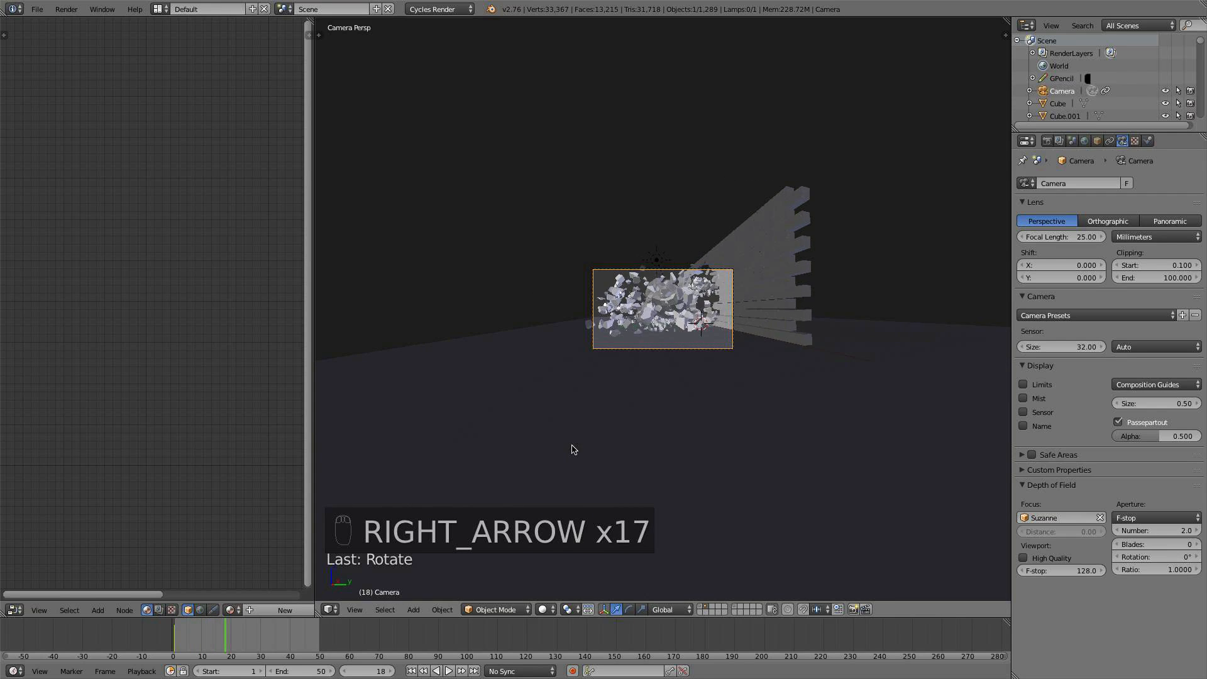
key("Right")
key("Right")
key("Right")
key("Right")
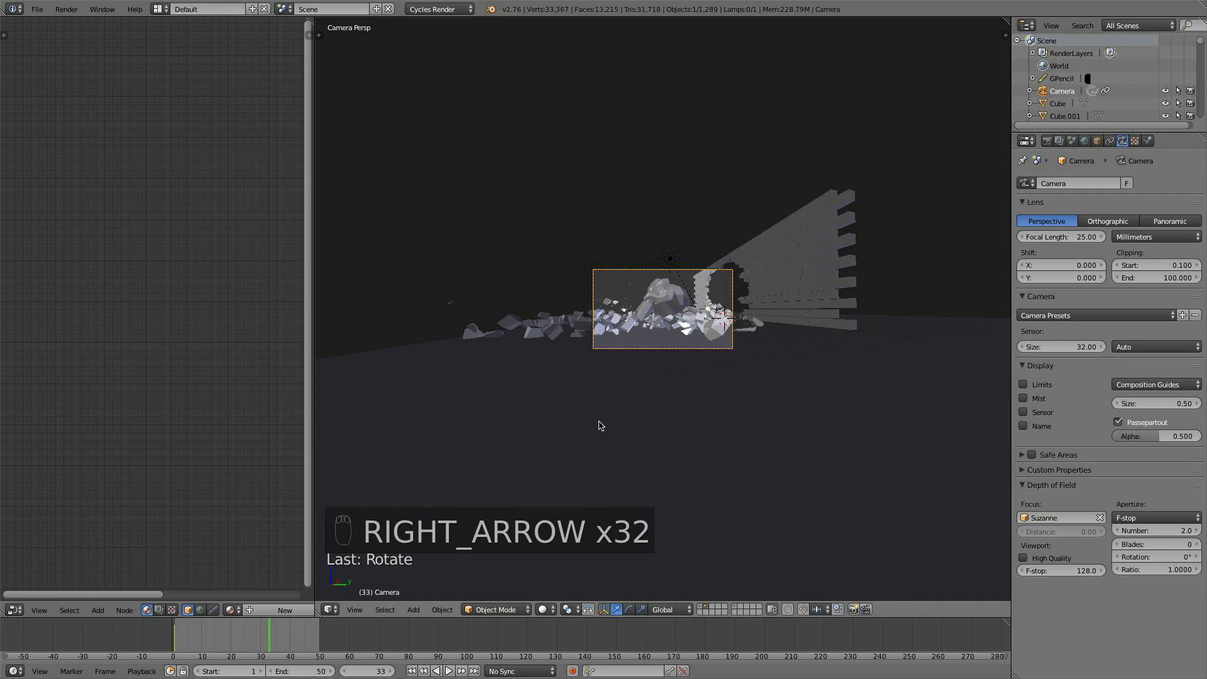
At frame 50, with automatic keyframing enabled, move the monkey head slightly along Y and rotate it about 20° around Z
right_click(665, 306)
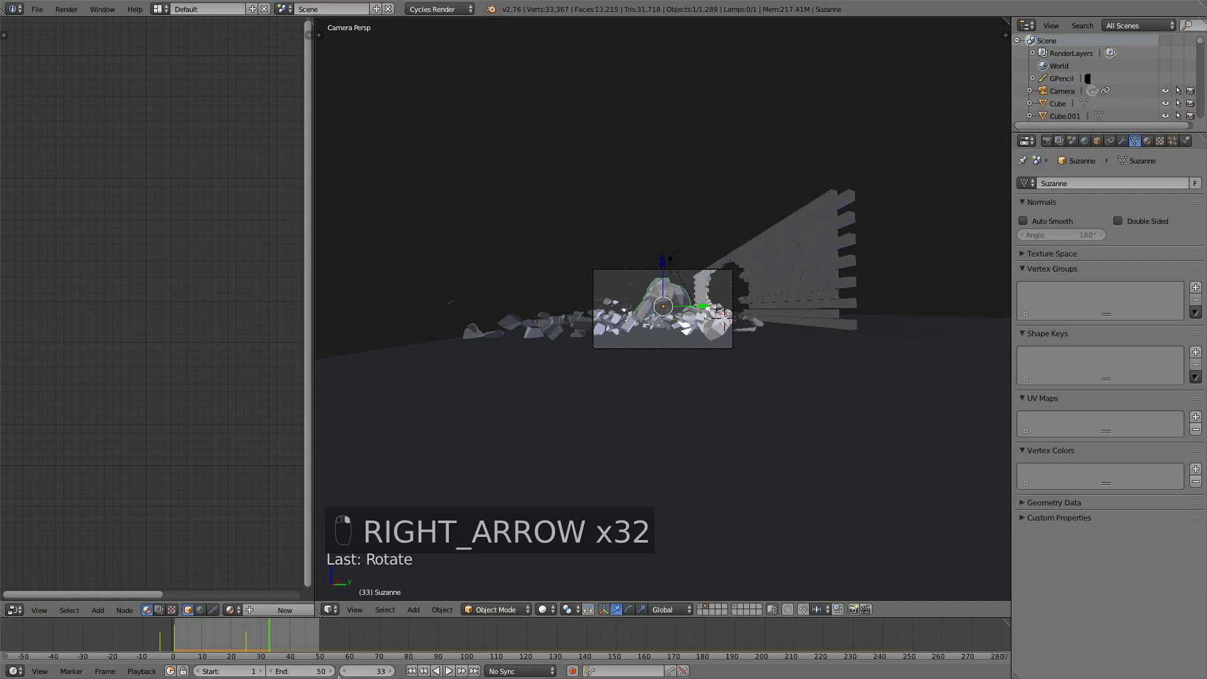
left_click(474, 671)
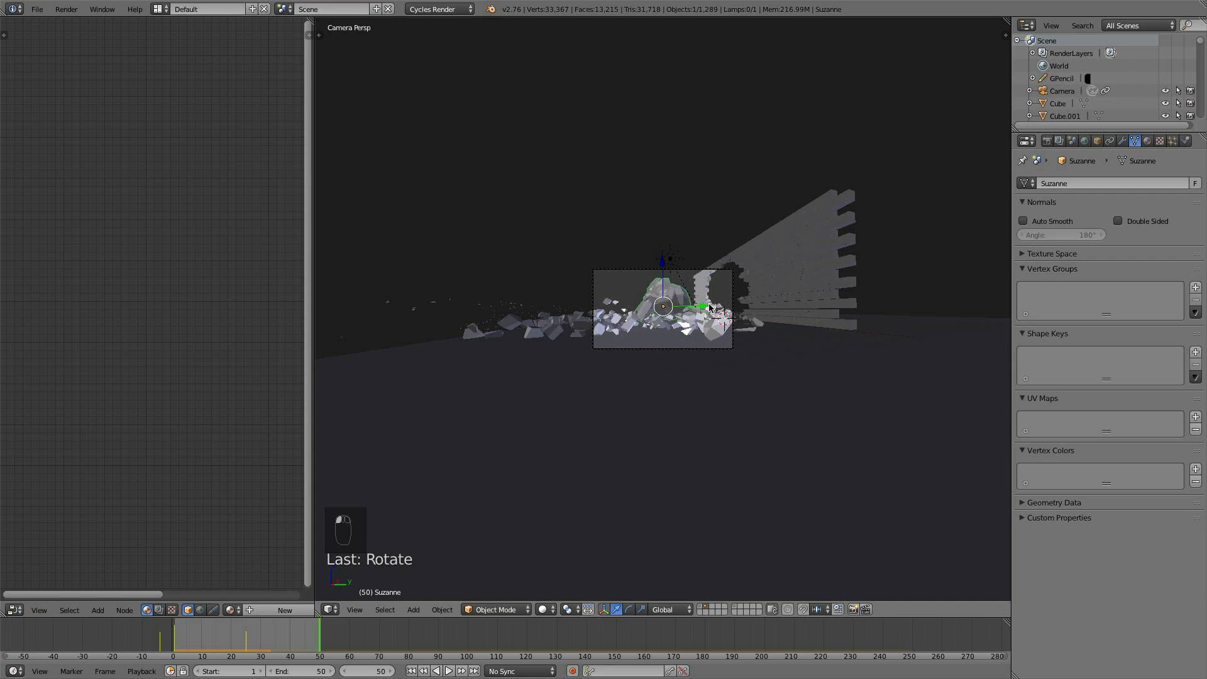
left_click(569, 671)
left_click_drag(702, 301, 694, 305)
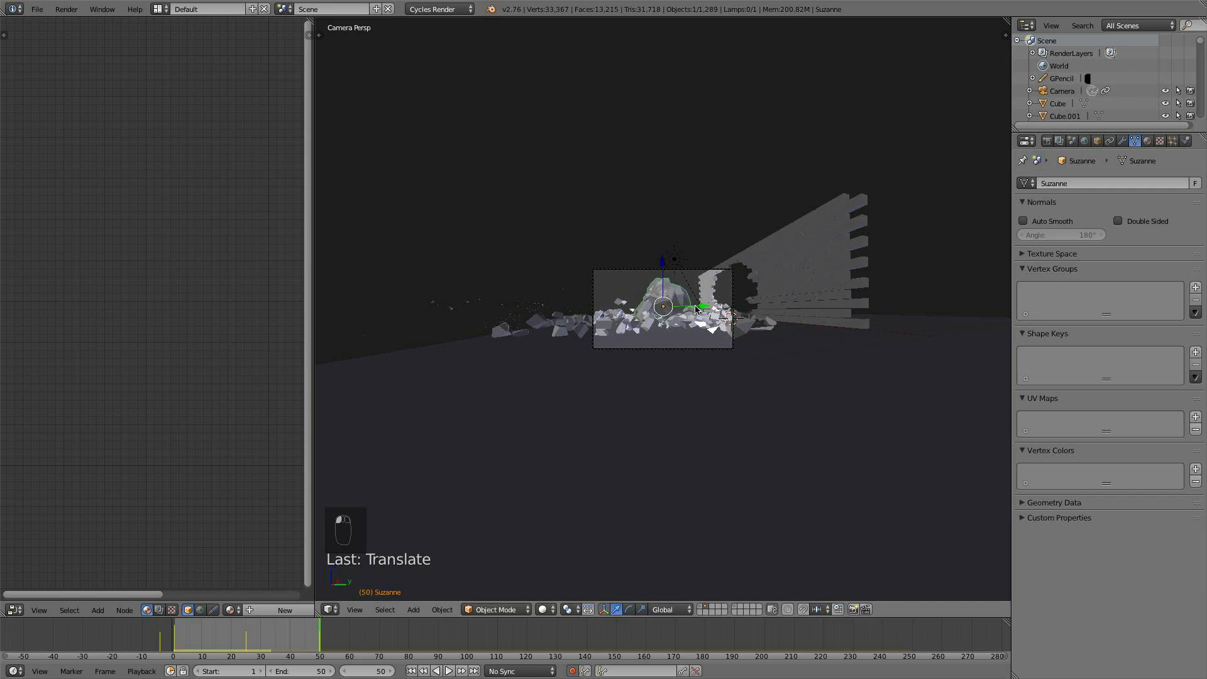
key("r")
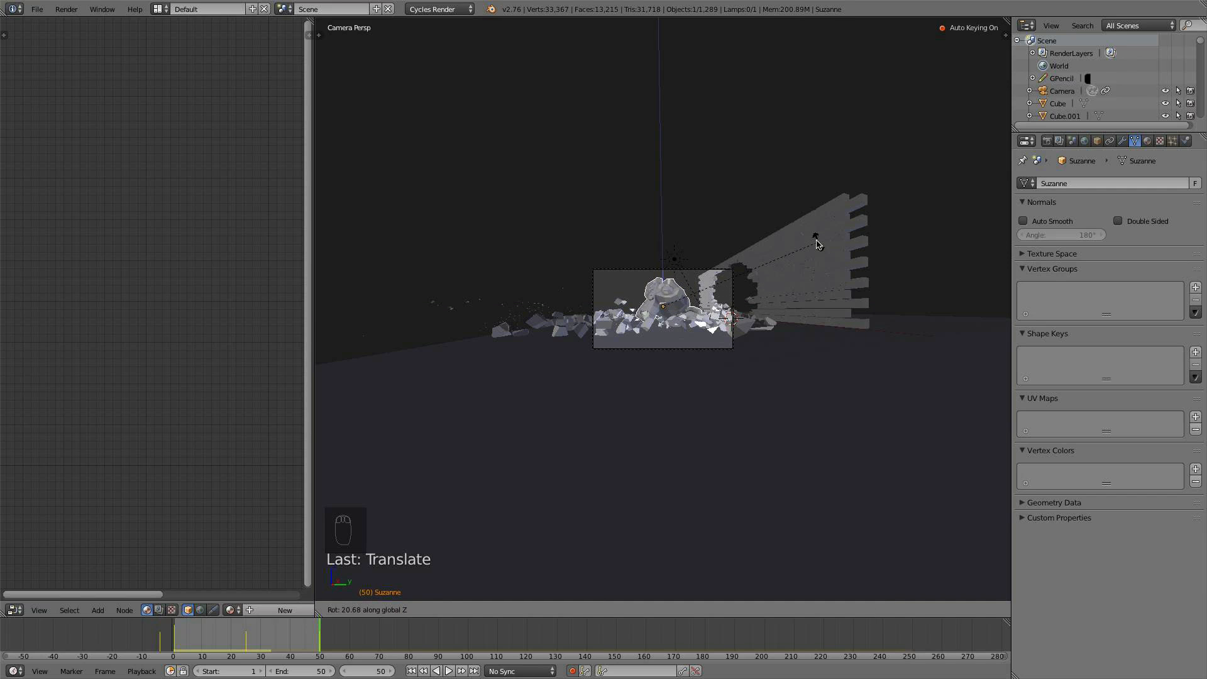
left_click(807, 249)
At frame 50, move the camera slightly and give it a small trackball rotation with automatic keyframing enabled
right_click(713, 350)
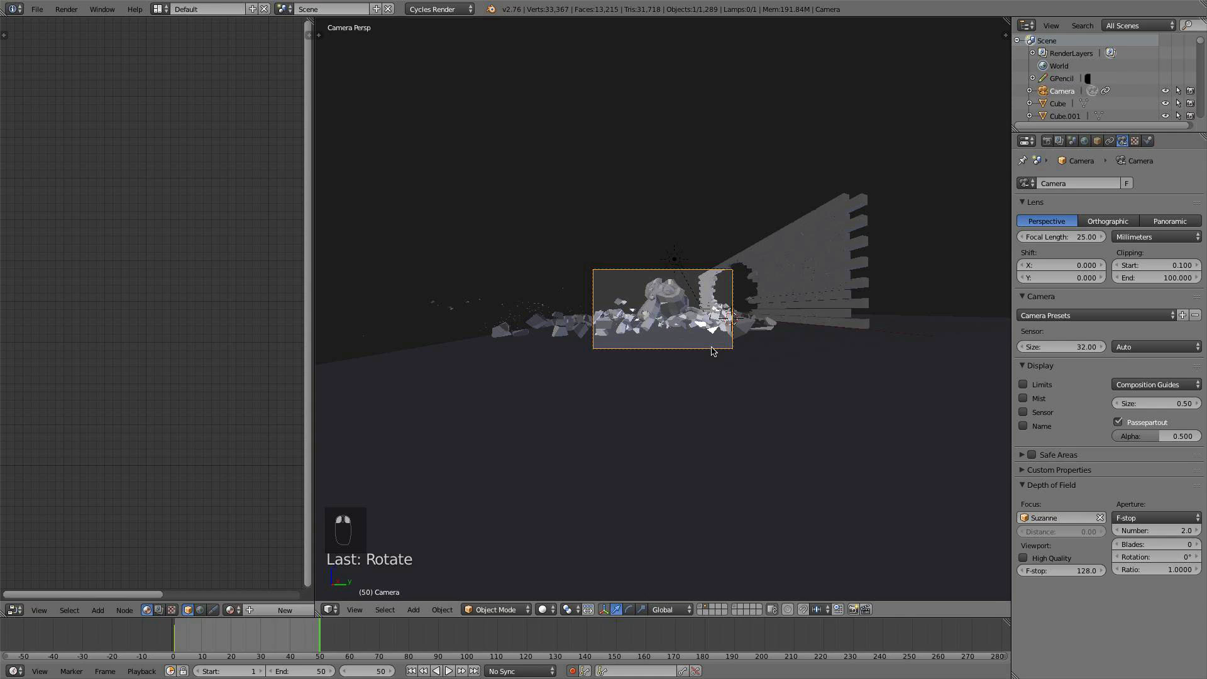
key("g")
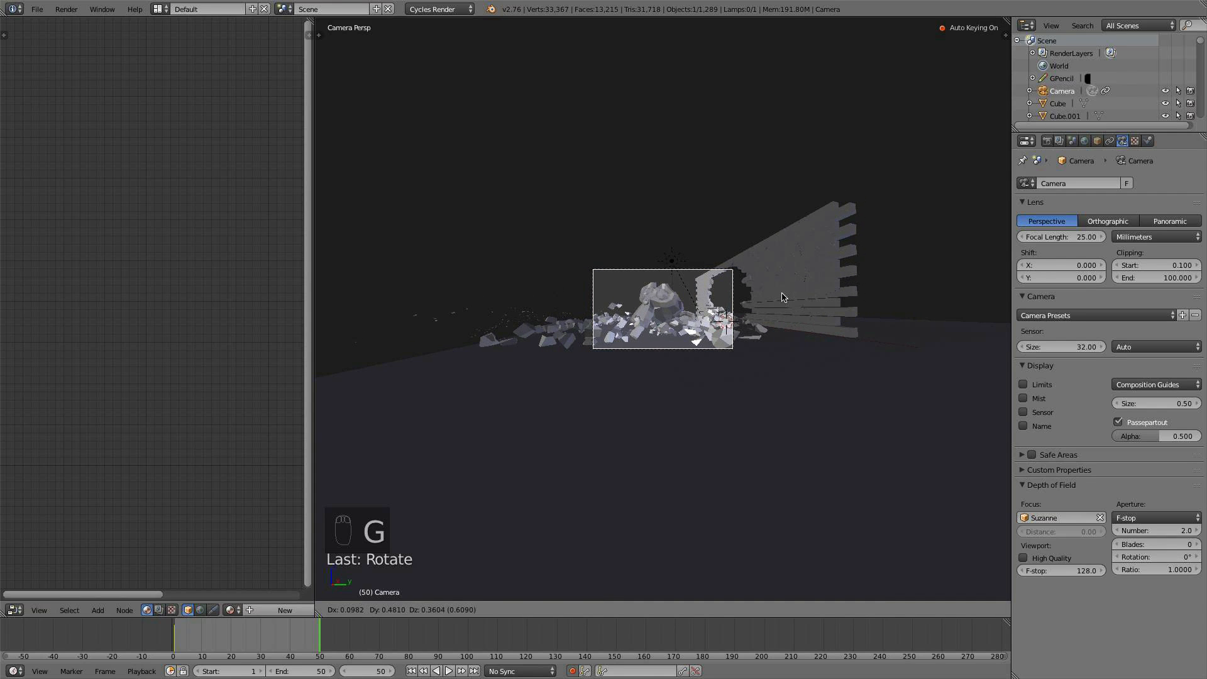
left_click(783, 297)
key("r")
key("r")
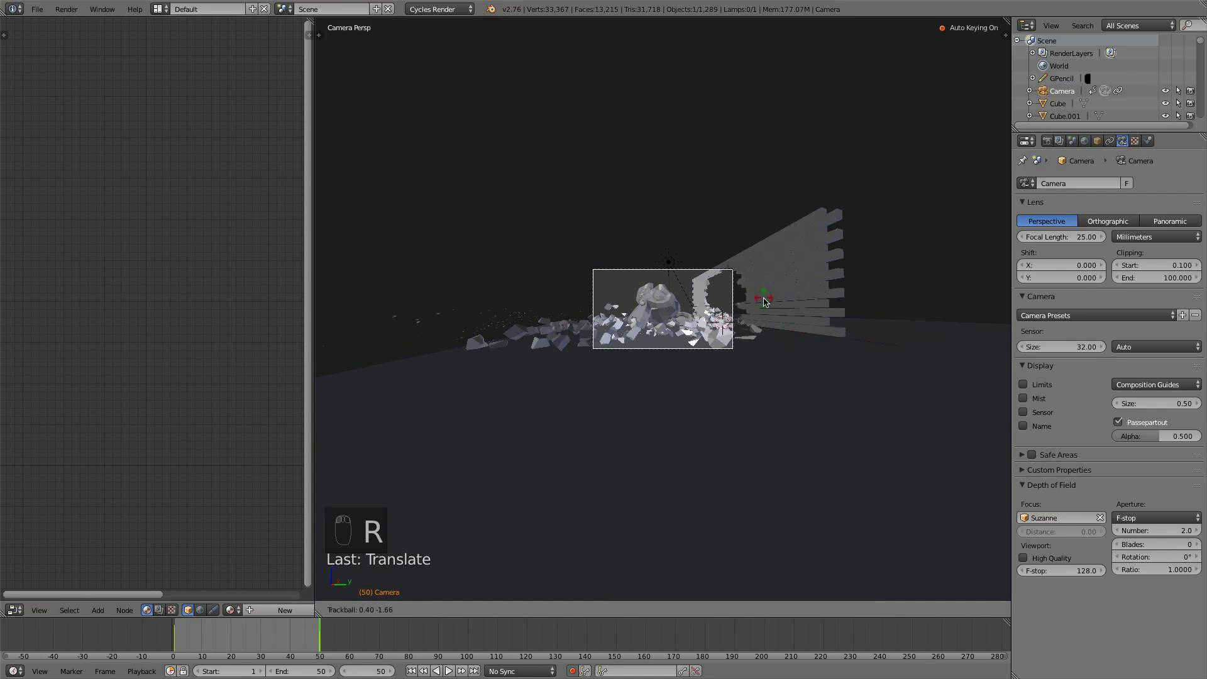
left_click(757, 304)
Play the animation from frame 1 to check the adjusted camera move
left_click(411, 671)
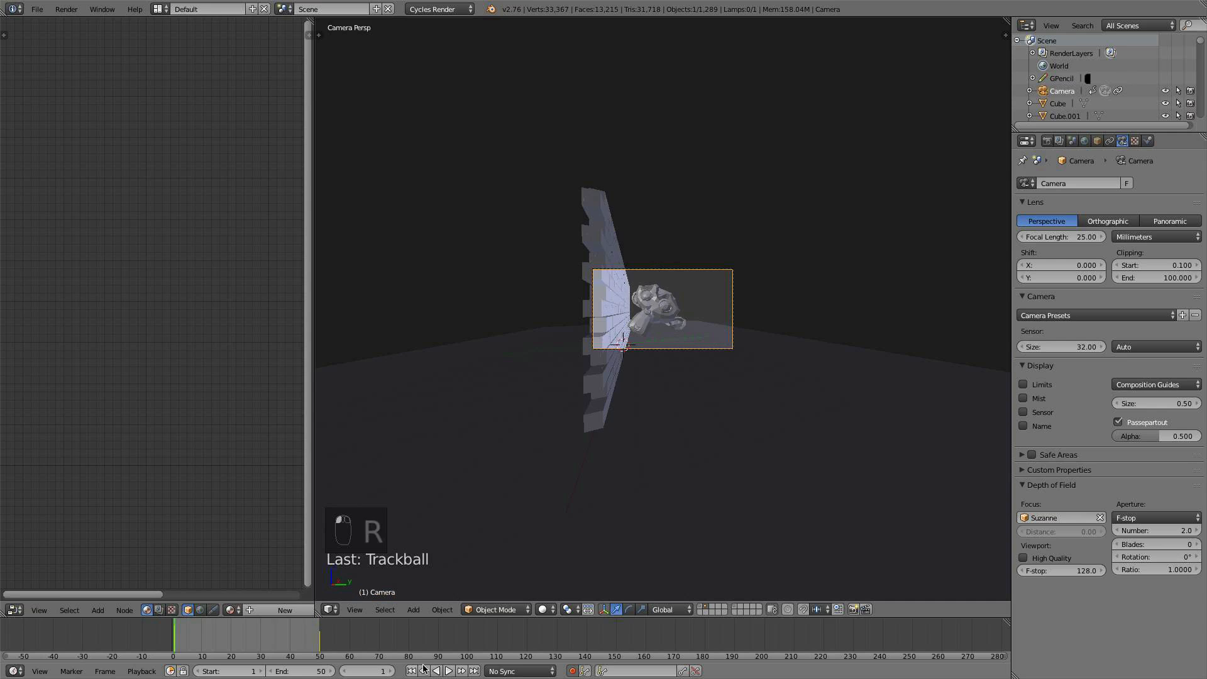
left_click(450, 671)
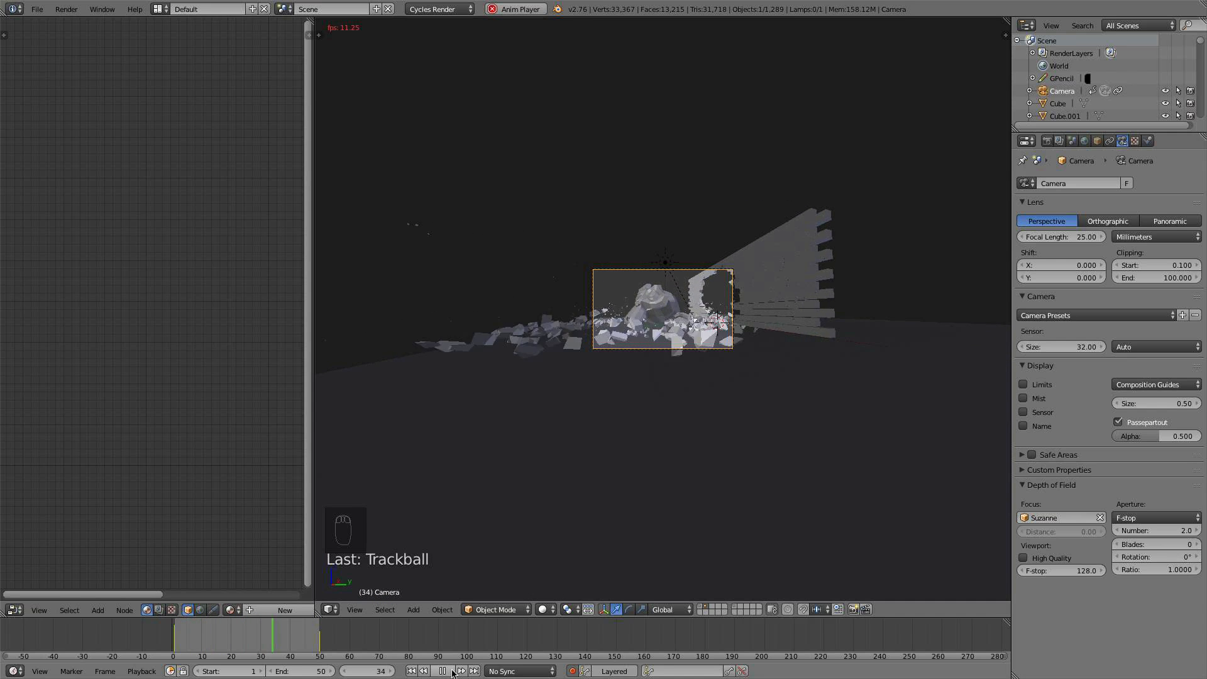
left_click(451, 670)
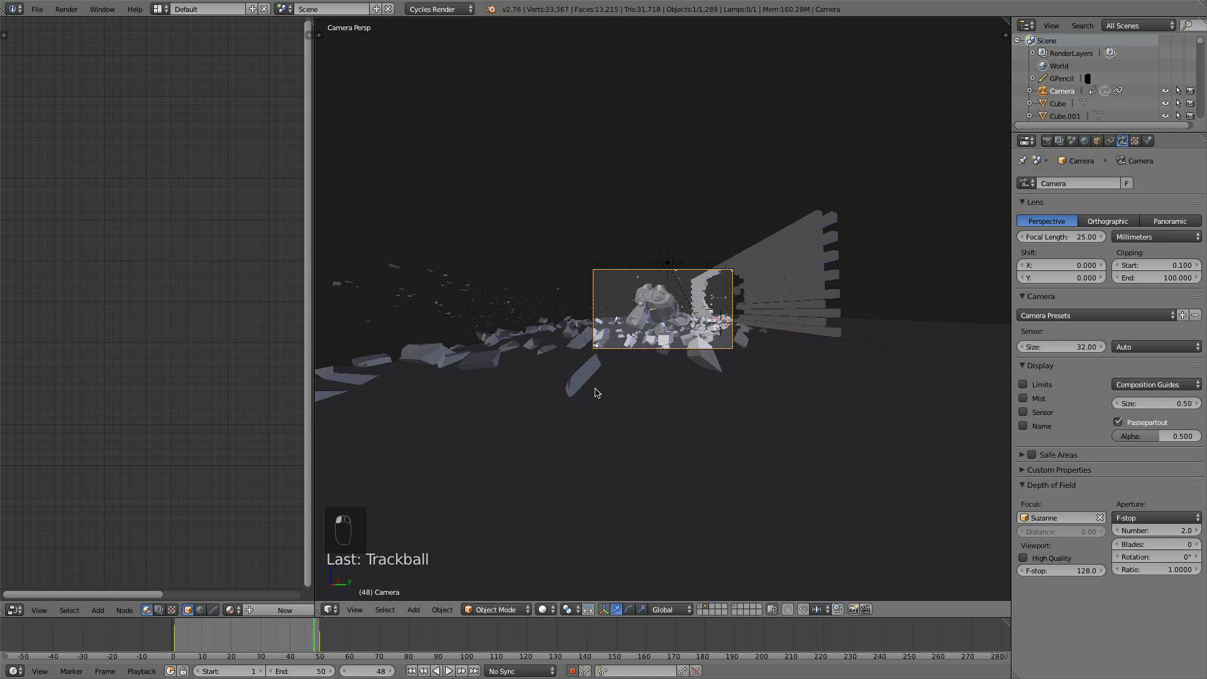
Go to frame 50 and move the monkey head slightly along the Y axis
right_click(652, 303)
right_click(672, 308)
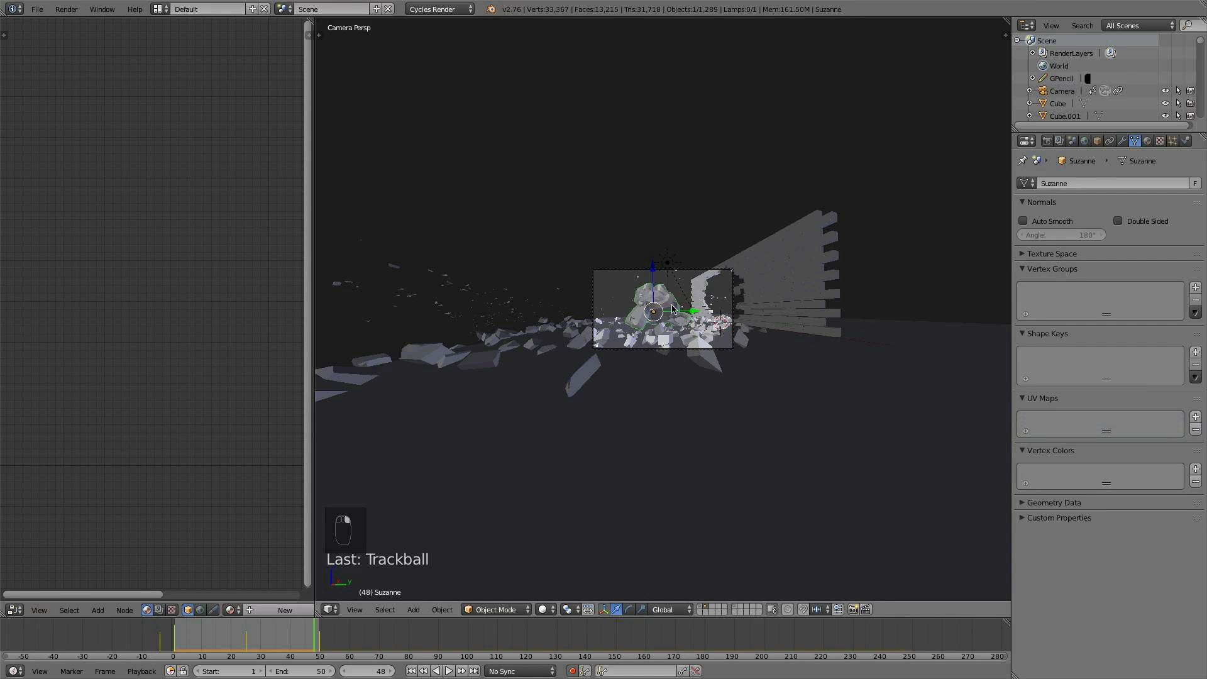
key("Right")
key("Right")
key("Right")
key("Right")
key("Left")
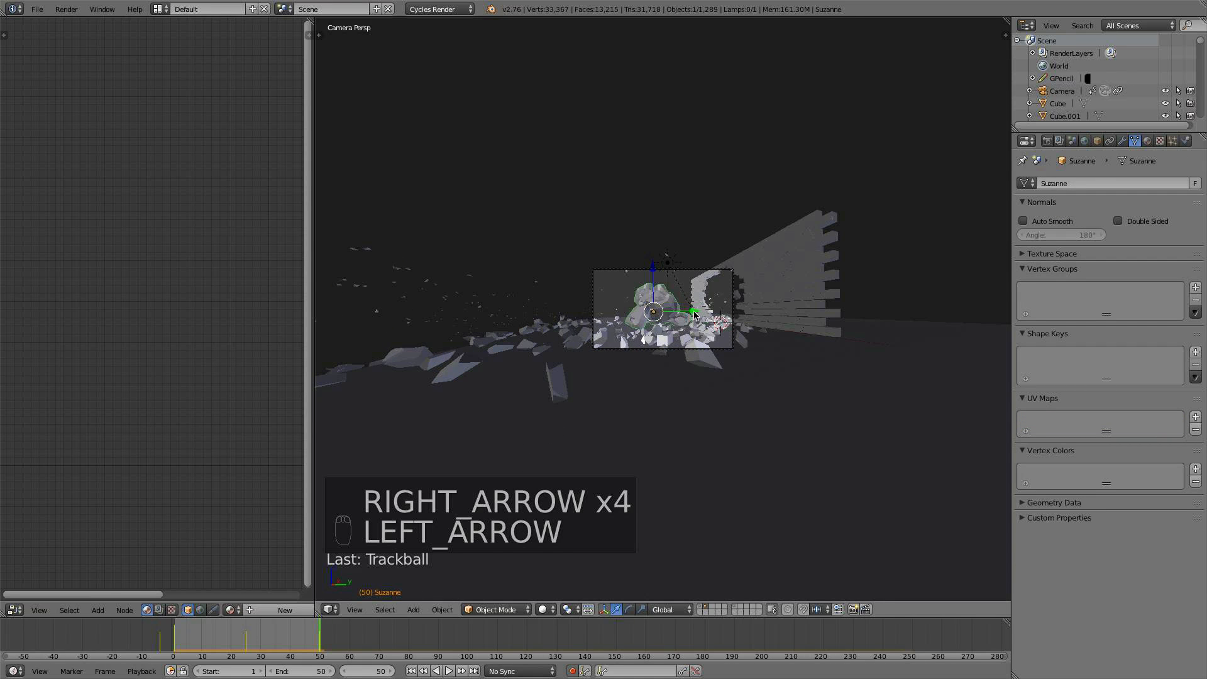
left_click_drag(695, 314, 688, 311)
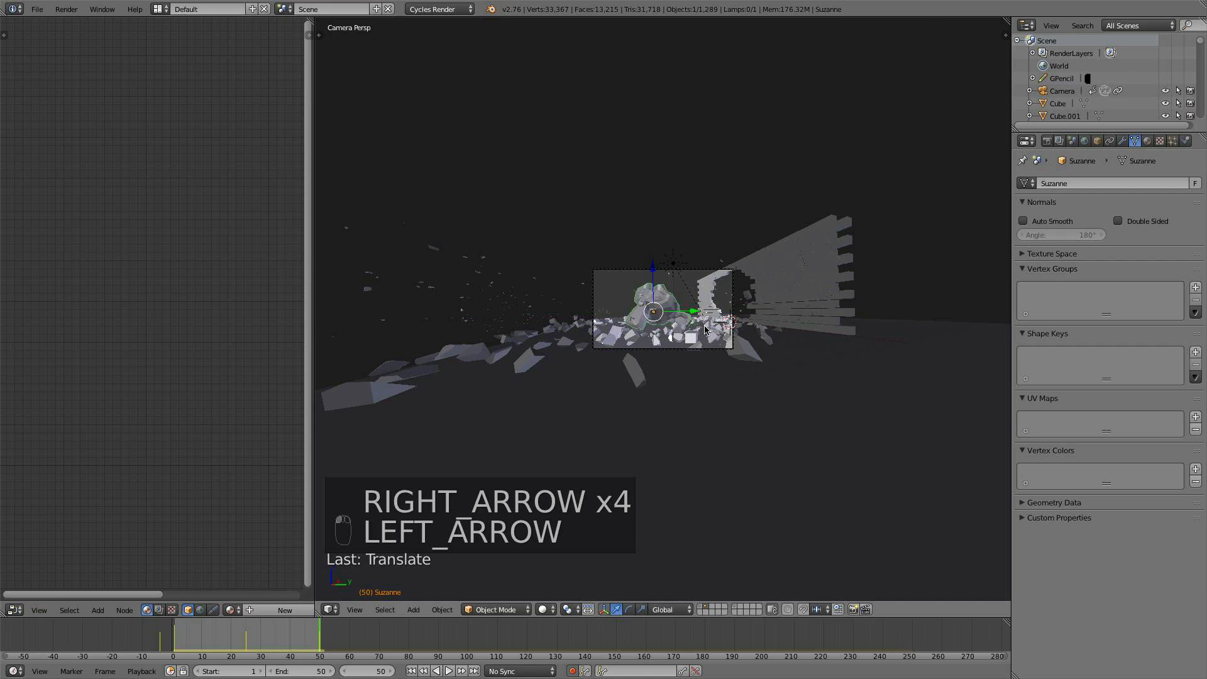
Enable motion blur in the scene's render settings
scroll(703, 333, "up", 5)
scroll(796, 305, "down", 2)
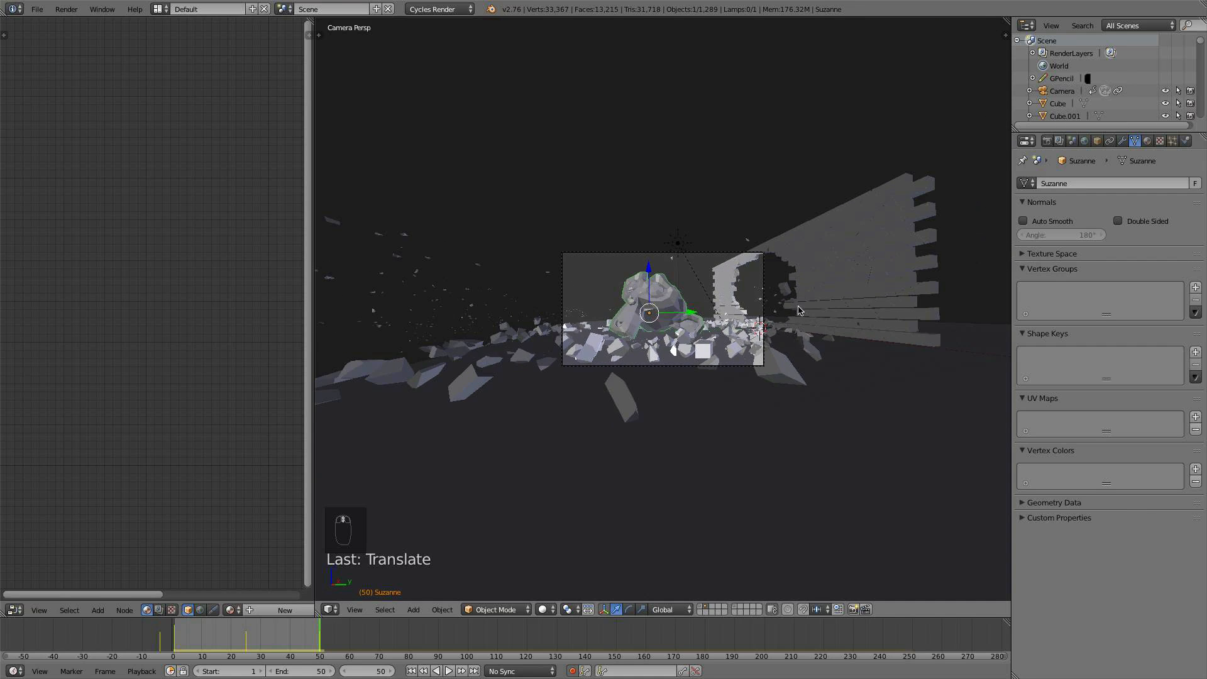
middle_click_drag(797, 306, 764, 317)
scroll(800, 330, "down", 4)
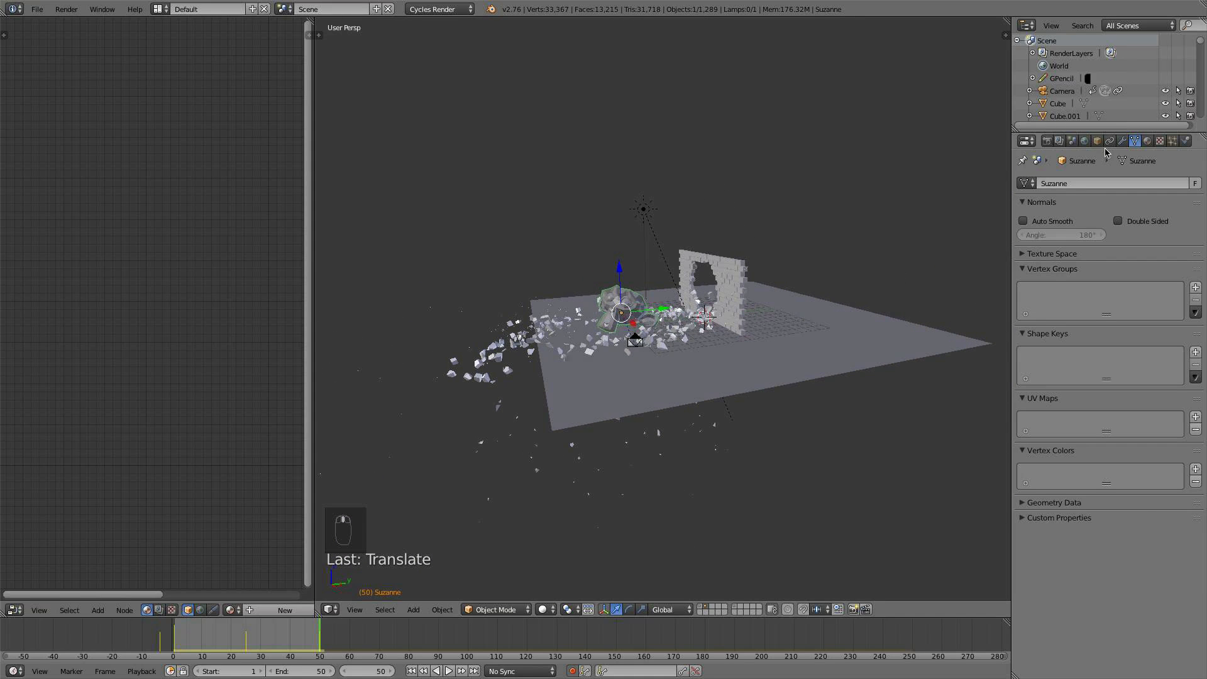
left_click(1058, 141)
left_click(1047, 140)
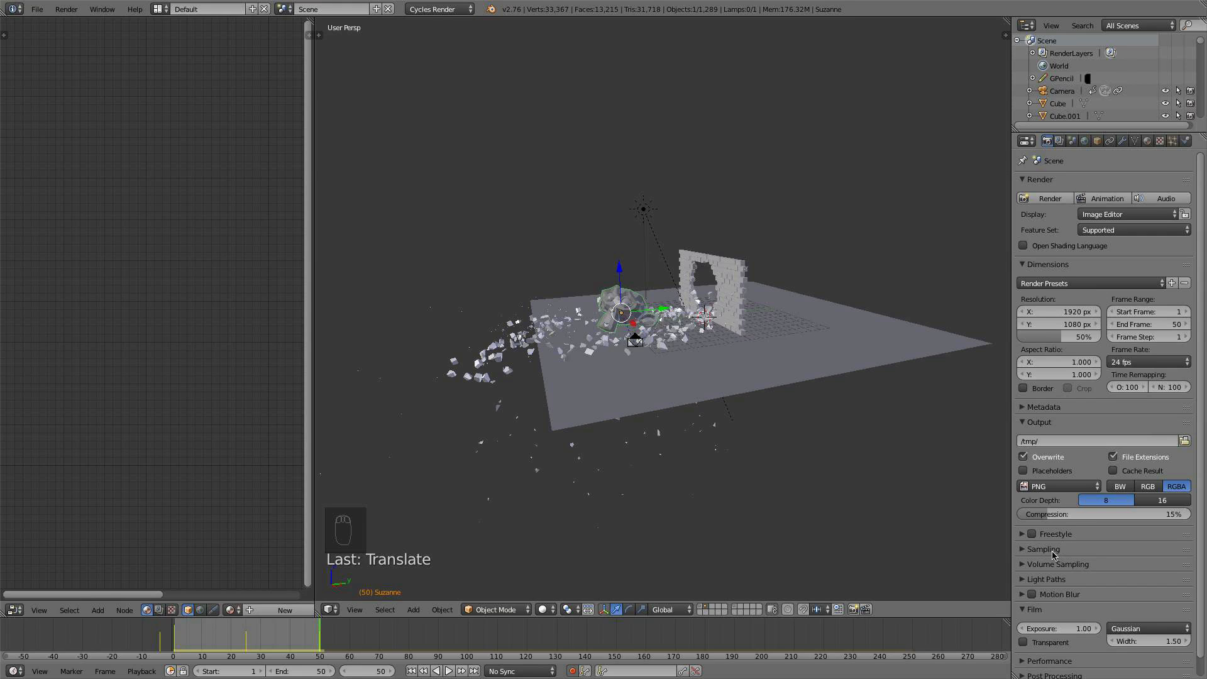
left_click(1018, 596)
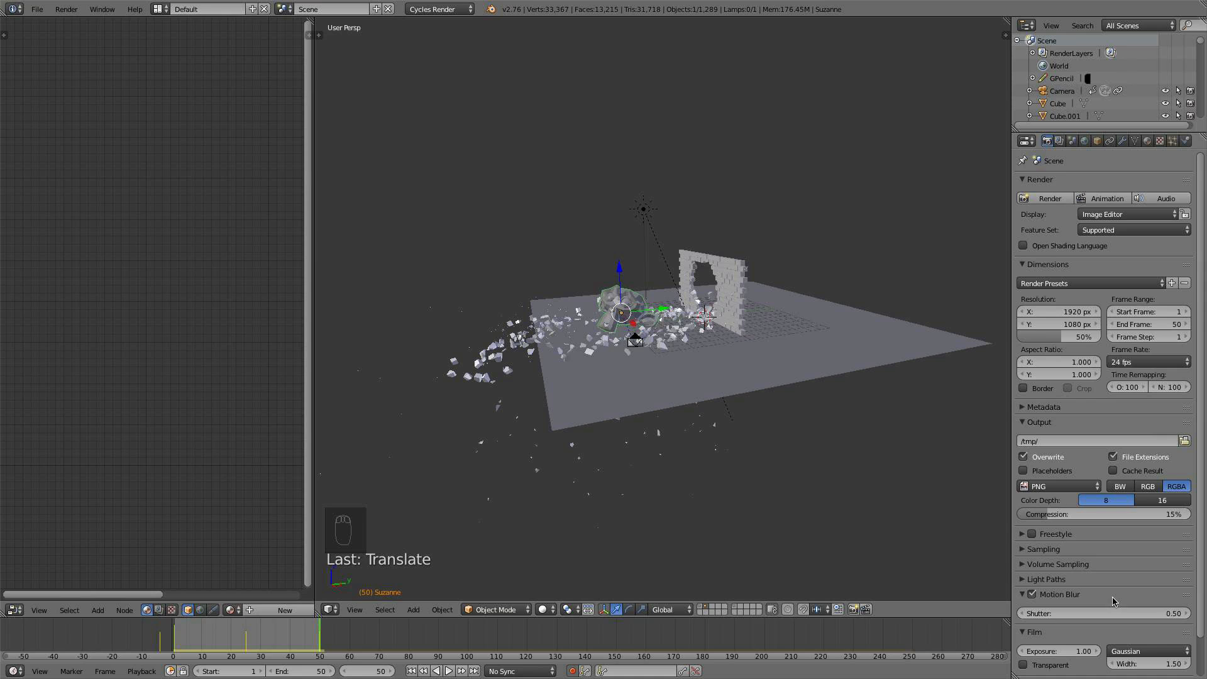
Save the file and make a test render of frame 18 through the camera
key("KP_0")
key("KP_0")
scroll(791, 440, "up", 6)
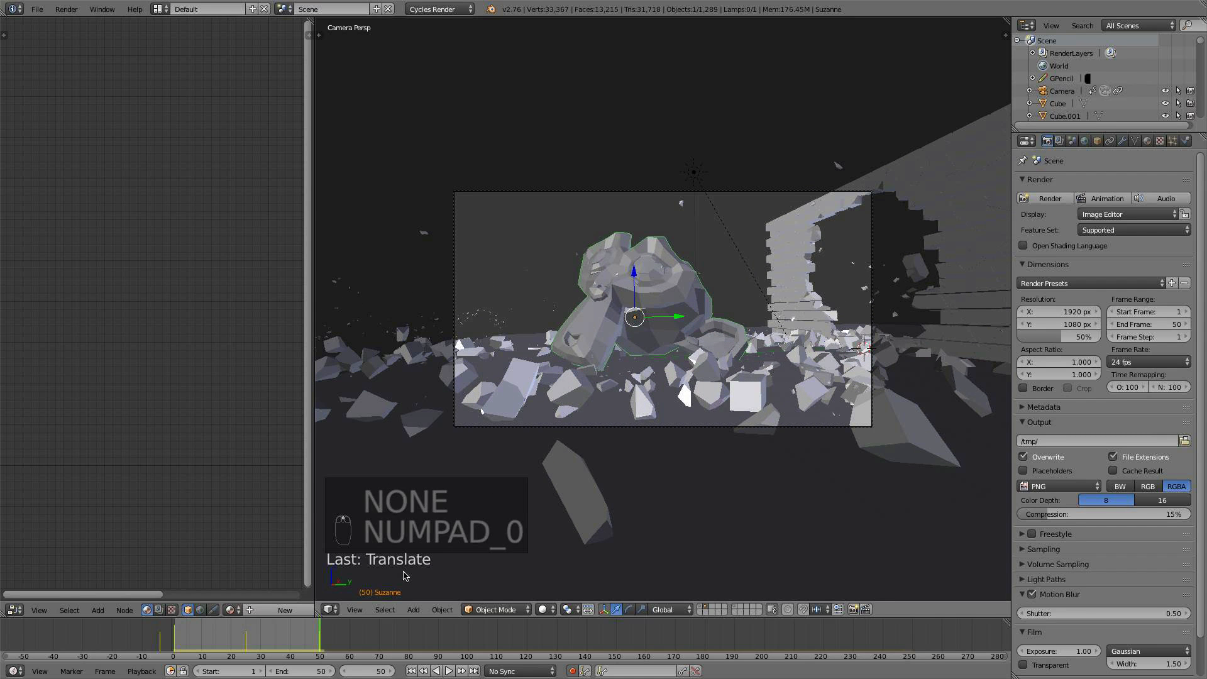
key("alt+a")
left_click(232, 651)
left_click_drag(233, 651, 225, 647)
left_click(38, 8)
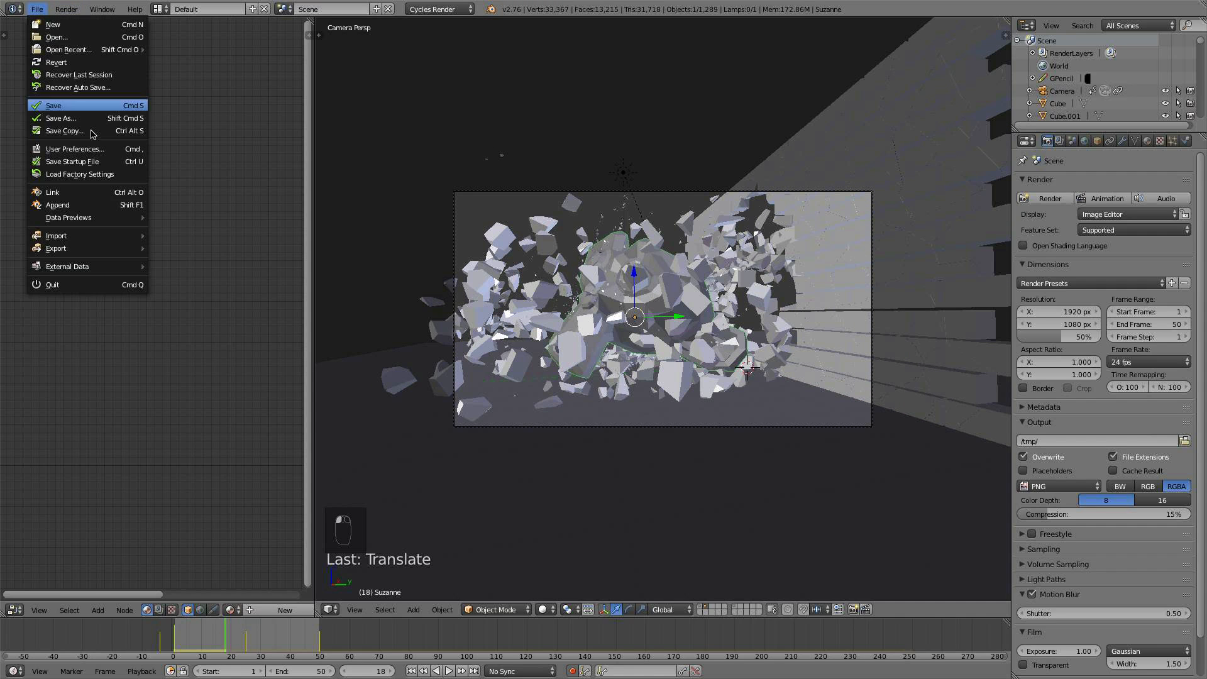
left_click(76, 108)
key("F12")
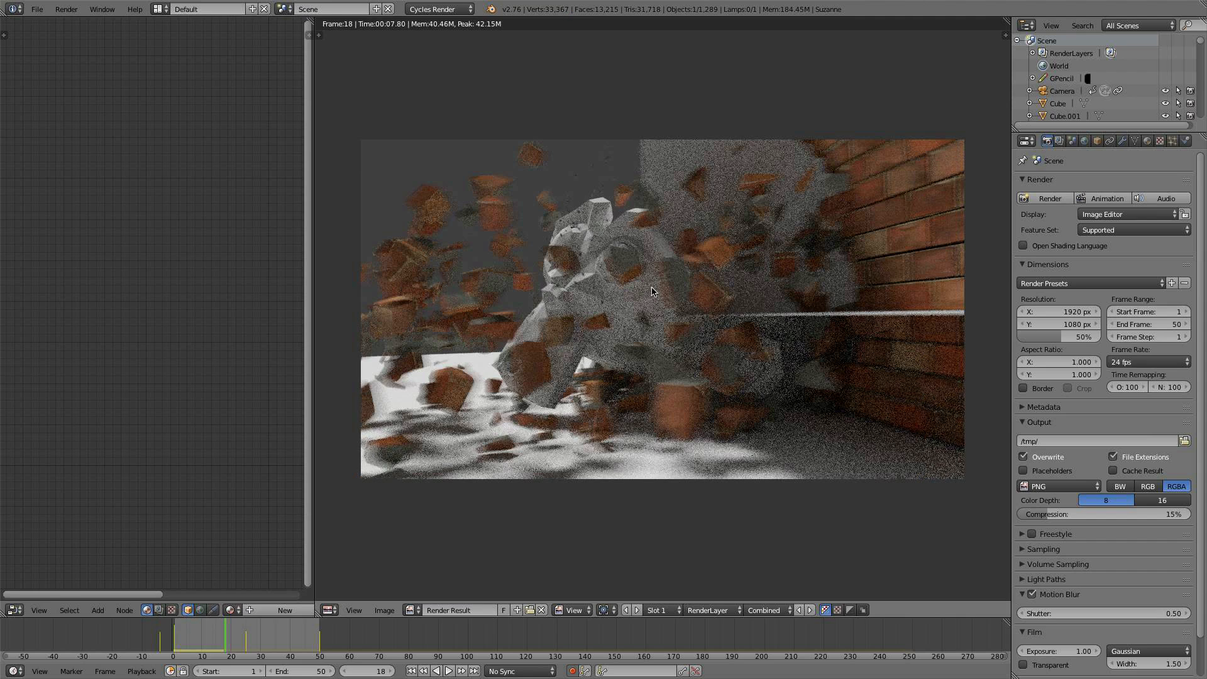
key("Escape")
Unhide the hidden panels around the brick wall, select them together and move them to another layer
middle_click_drag(755, 259, 700, 300)
scroll(752, 271, "down", 7)
key("alt+h")
key("a")
key("b")
key("m")
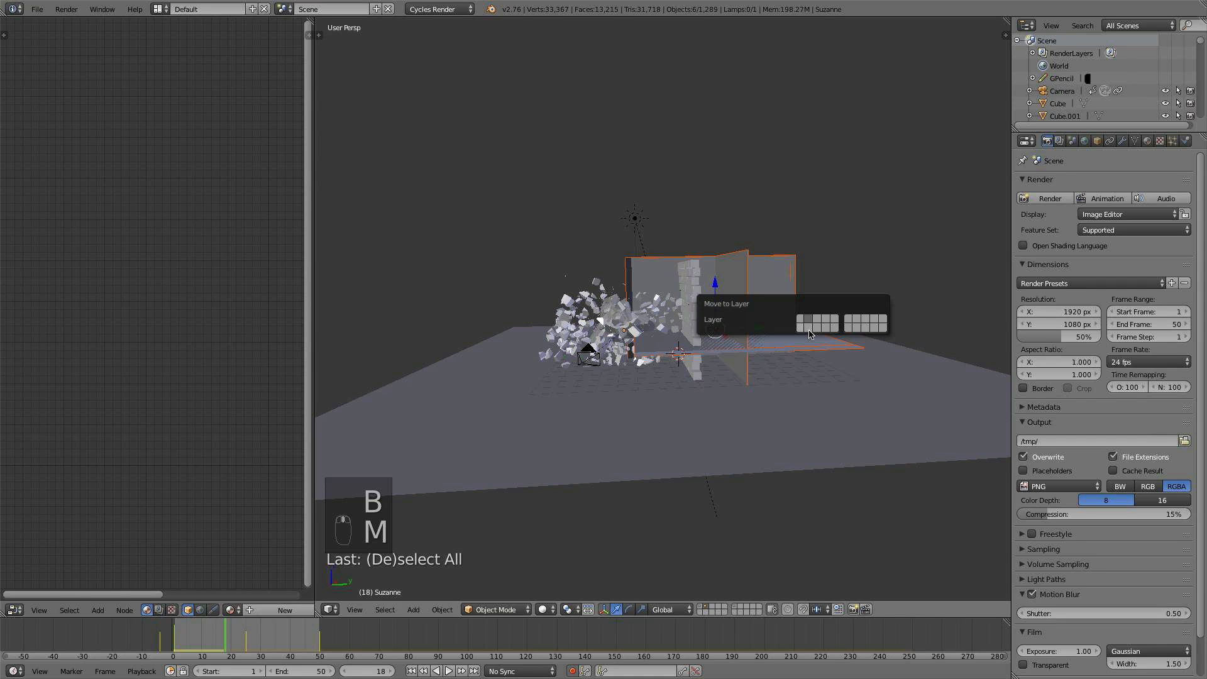
left_click(810, 331)
scroll(694, 276, "up", 3)
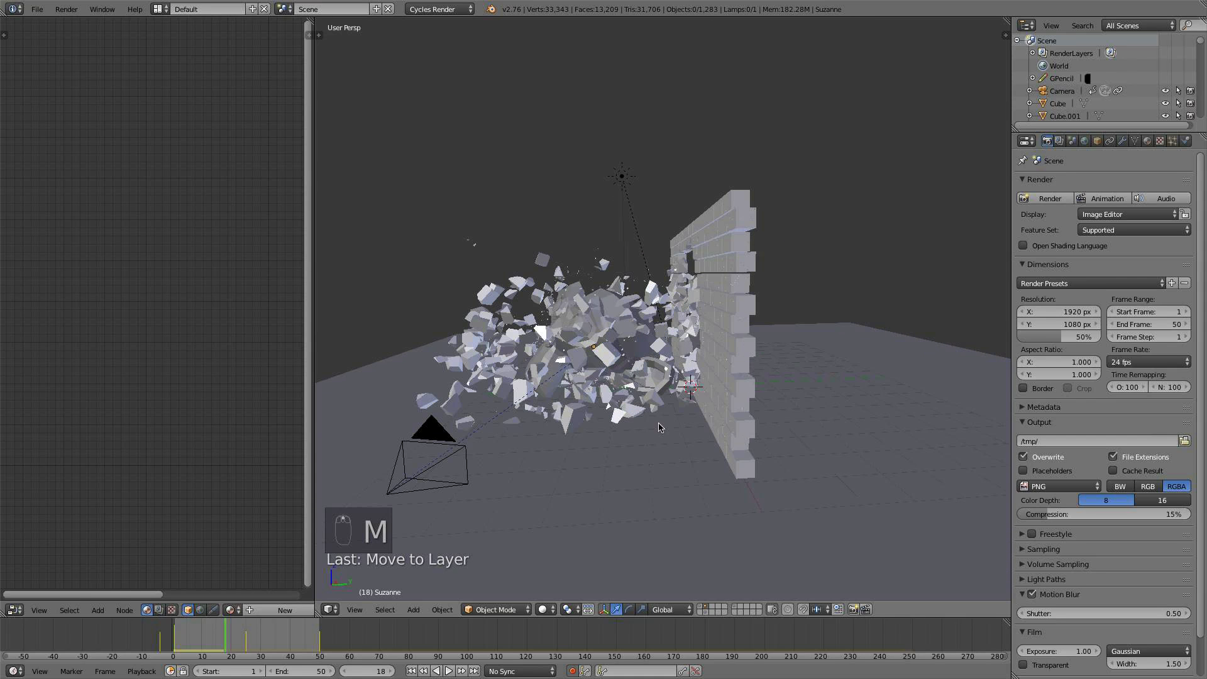
In camera view, restart at frame 1 and scrub through the wall break between frames 9 and 16
left_click(411, 671)
key("KP_0")
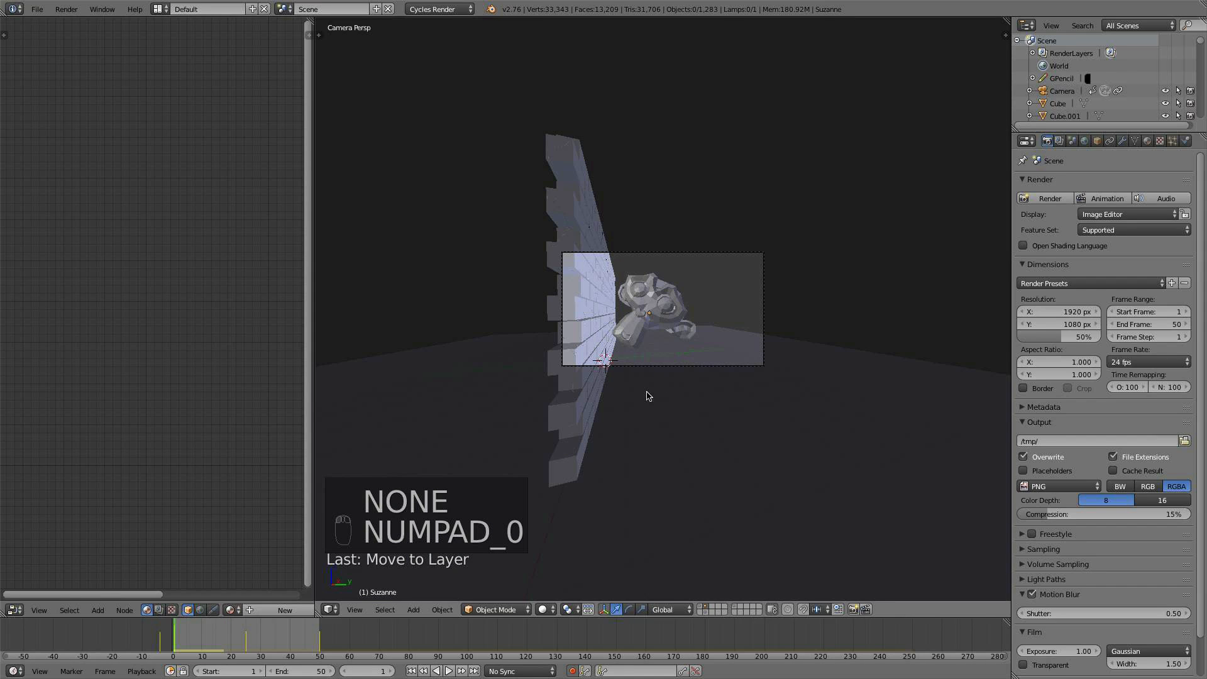
left_click(219, 640)
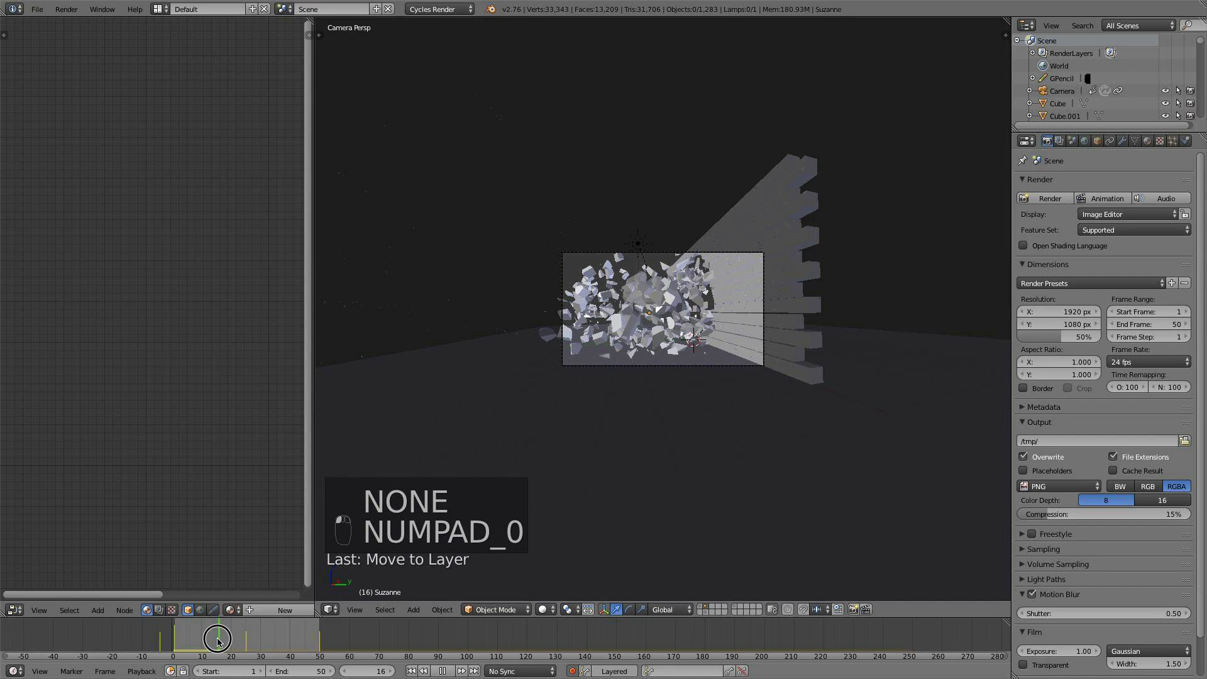
left_click_drag(219, 640, 198, 645)
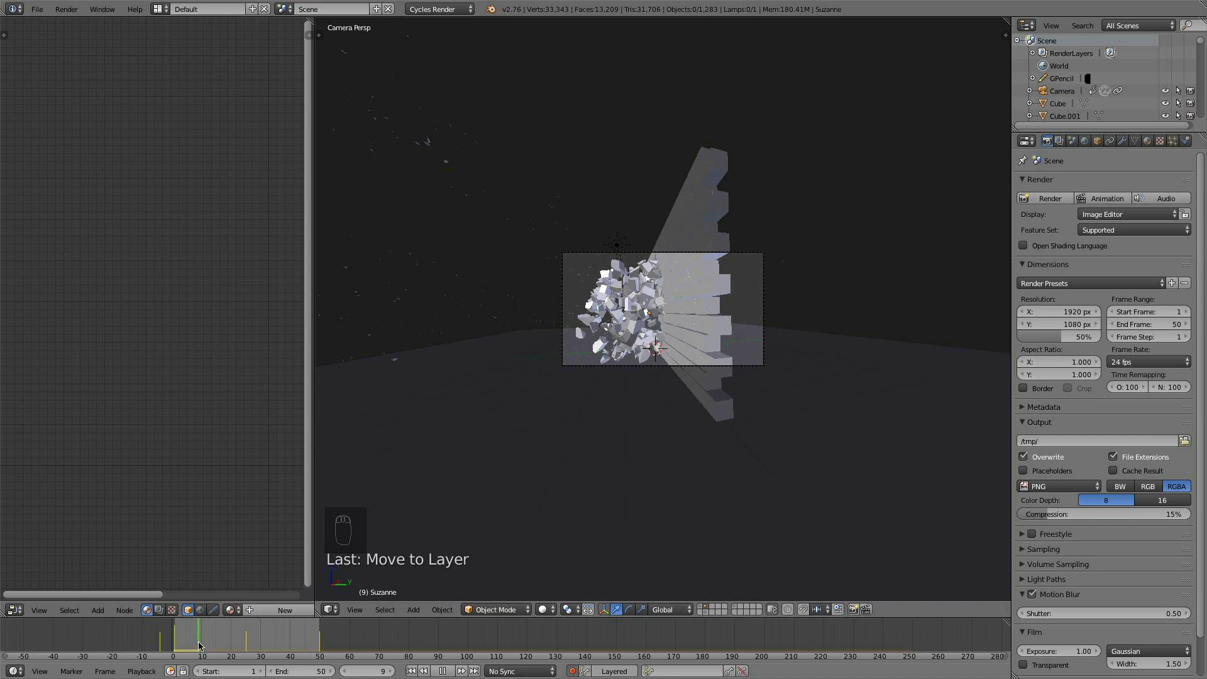
key("Right")
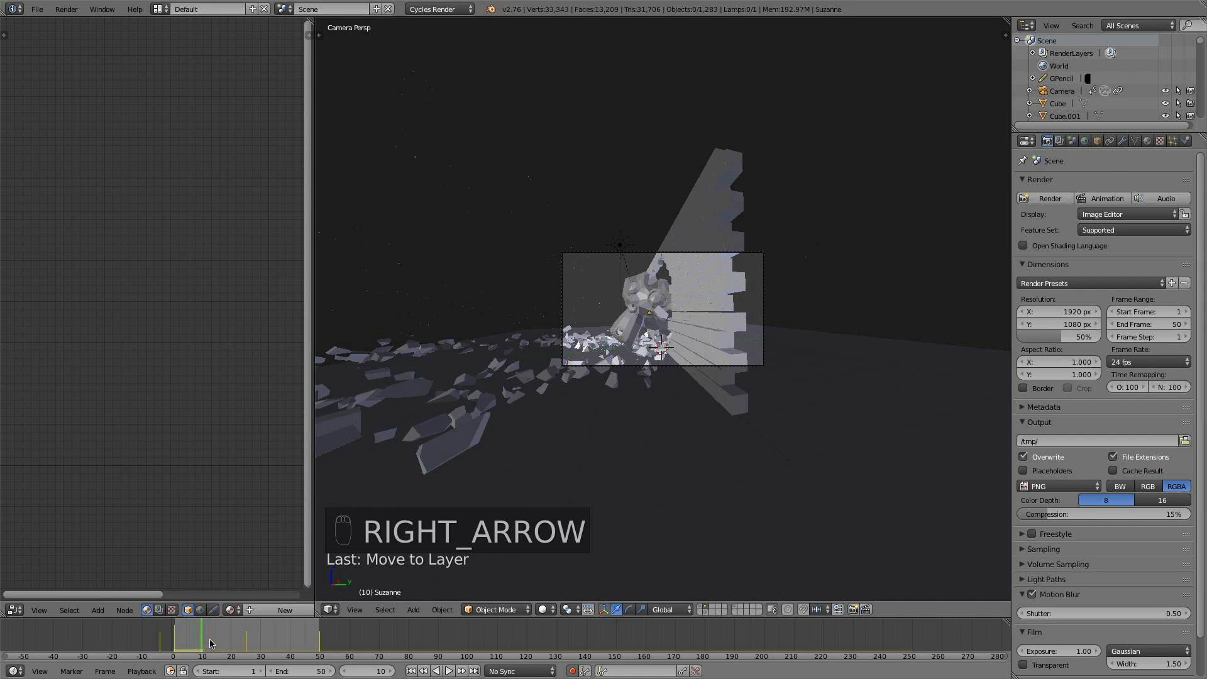
key("Left")
key("Right")
key("Right")
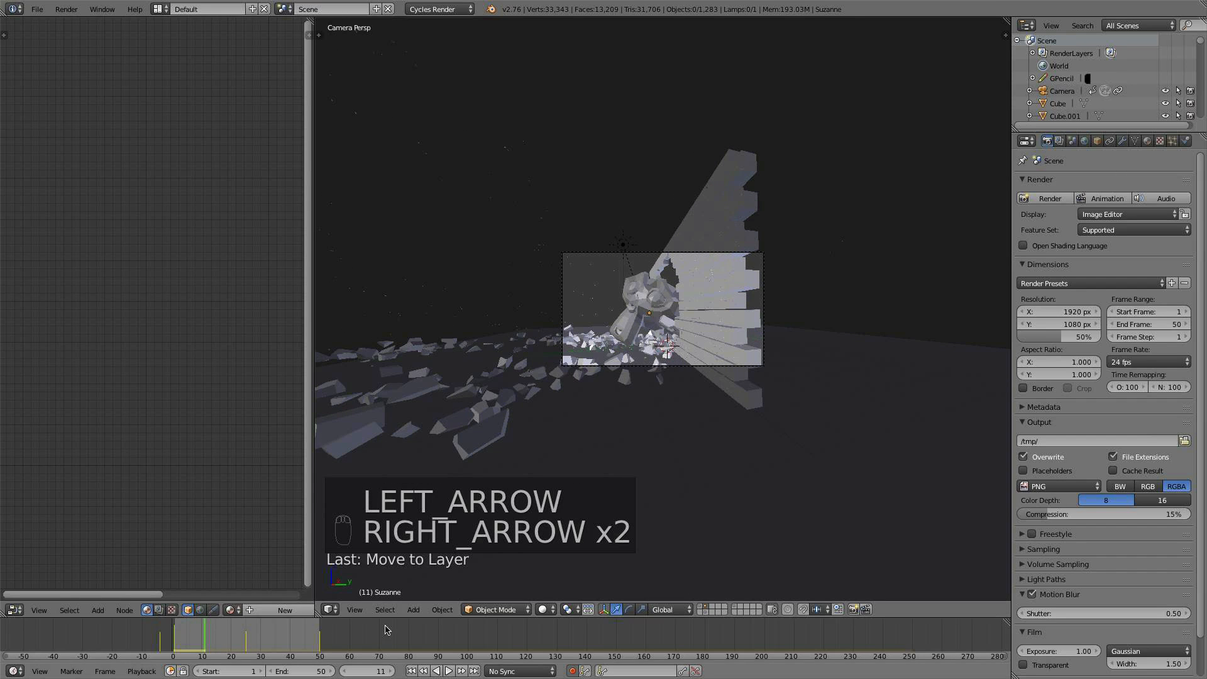
Play the wall collapse in camera view to review the debris after moving the panels
left_click(412, 671)
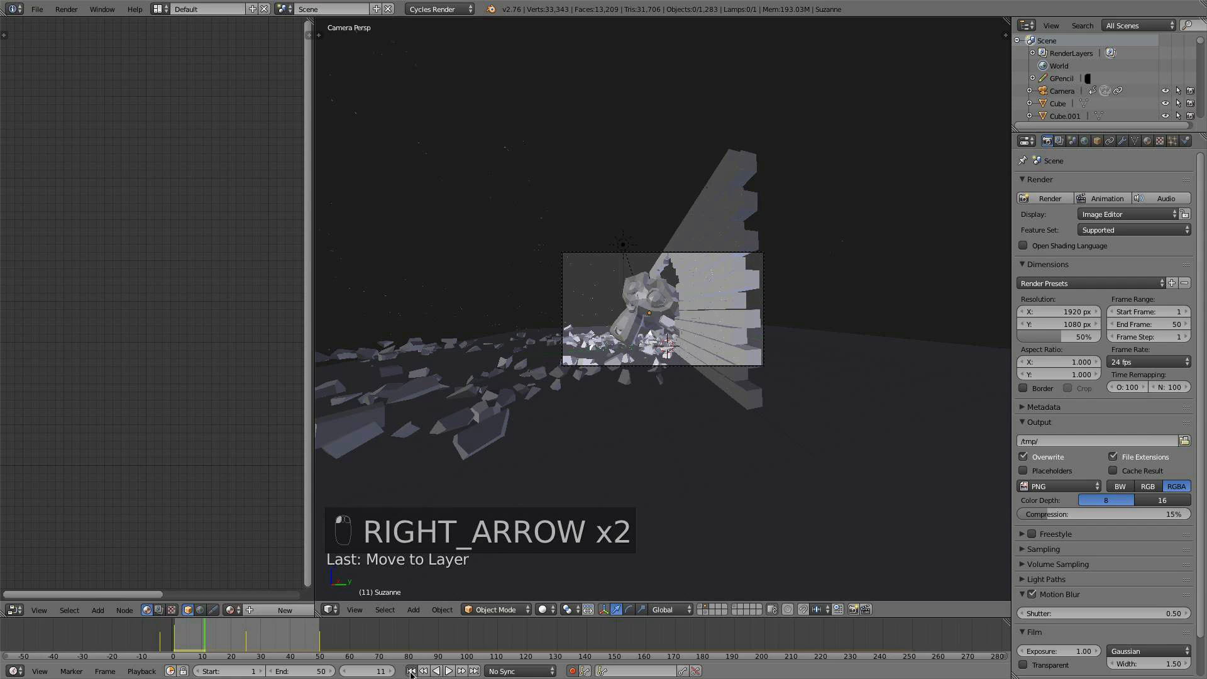
left_click(448, 672)
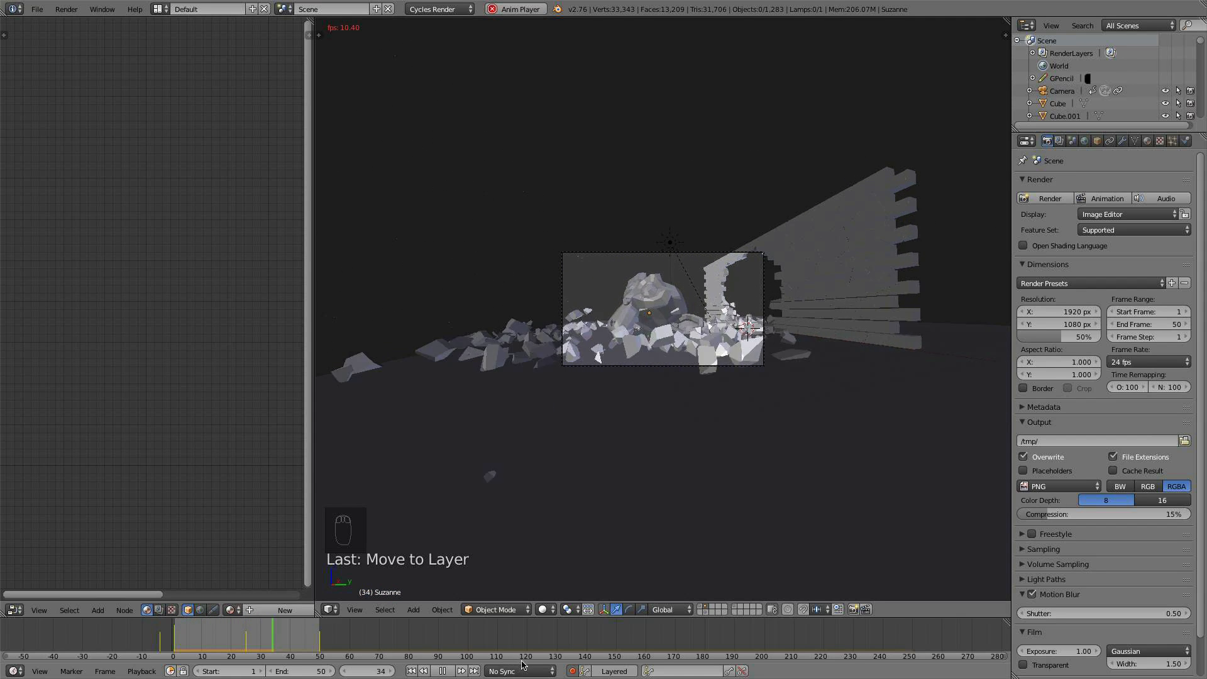
left_click(442, 671)
At frame 13, turn off automatic keyframing and move the camera slightly
left_click_drag(223, 641, 210, 642)
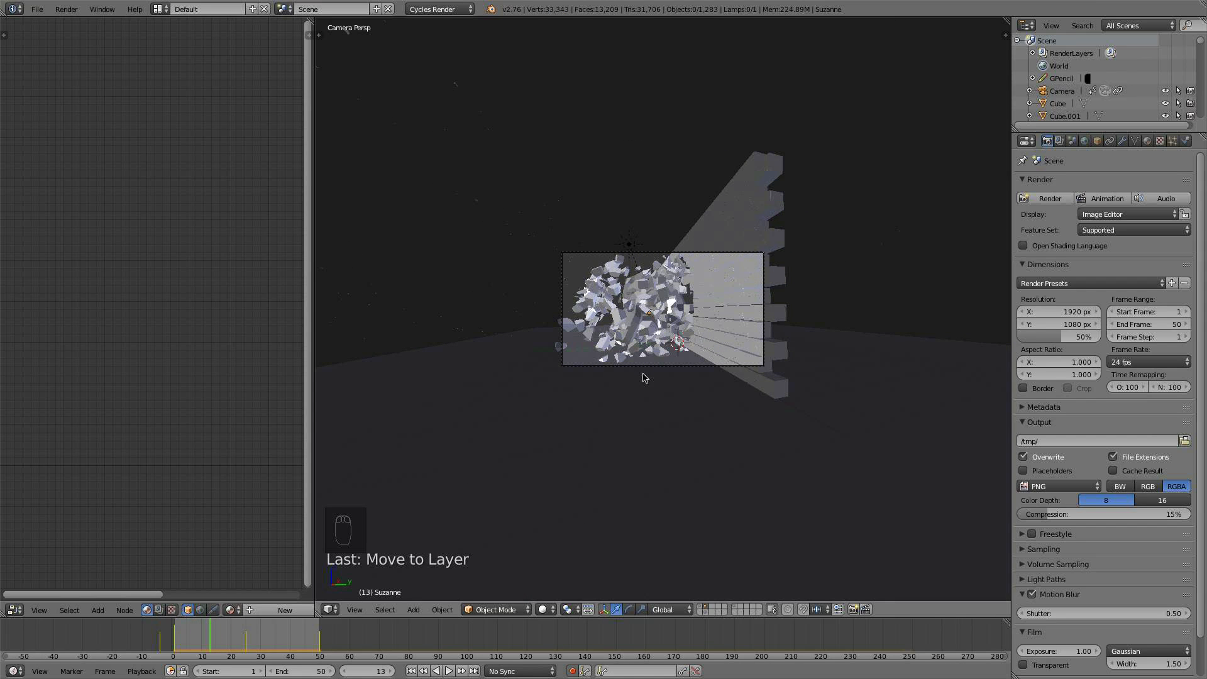
right_click(648, 369)
key("g")
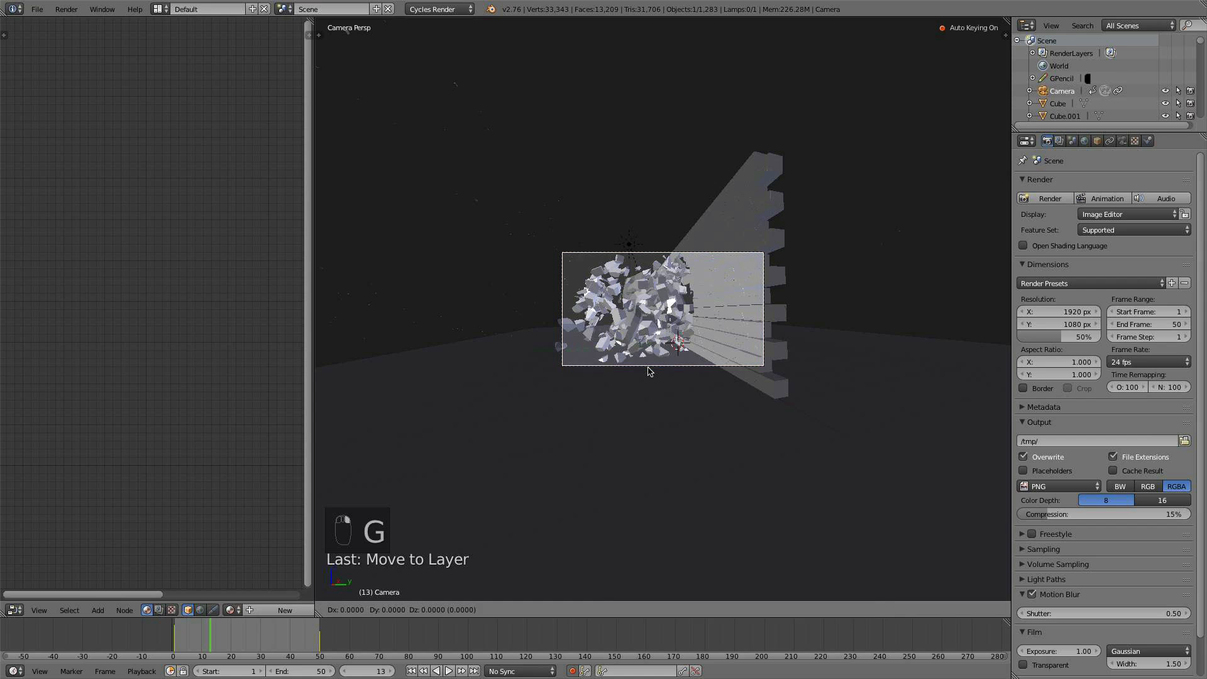
left_click(643, 371)
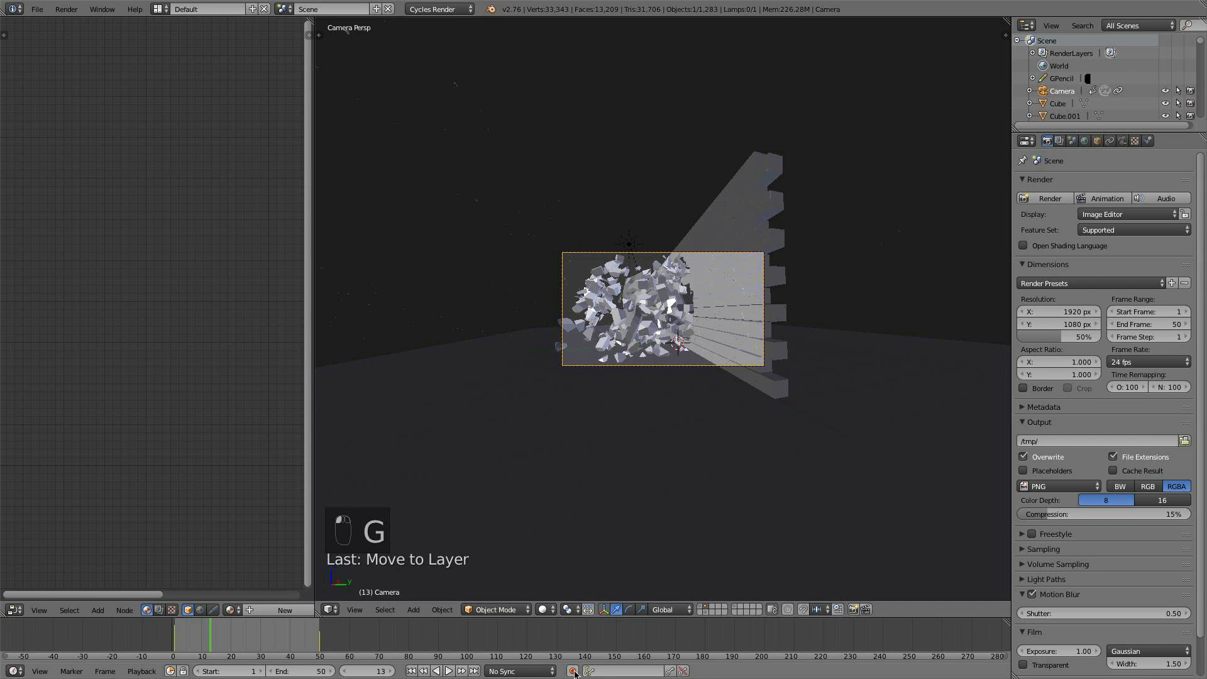
key("g")
left_click(570, 352)
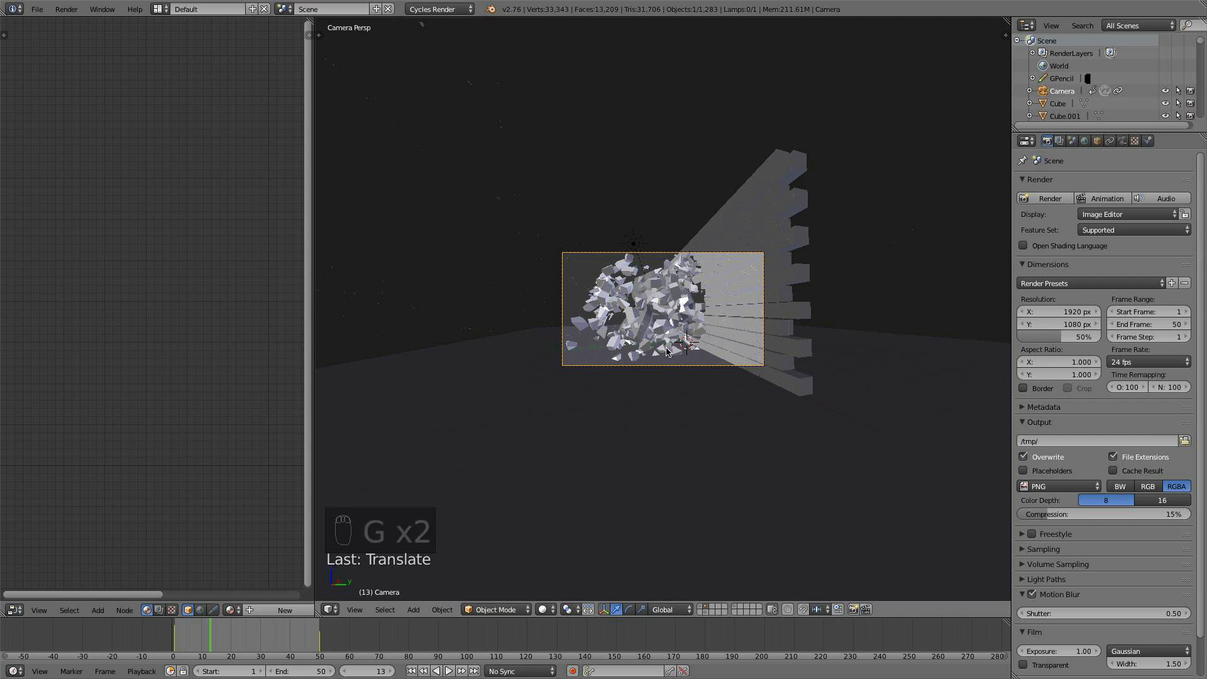
Render frame 13 and inspect the blurred brick debris in the result
key("F12")
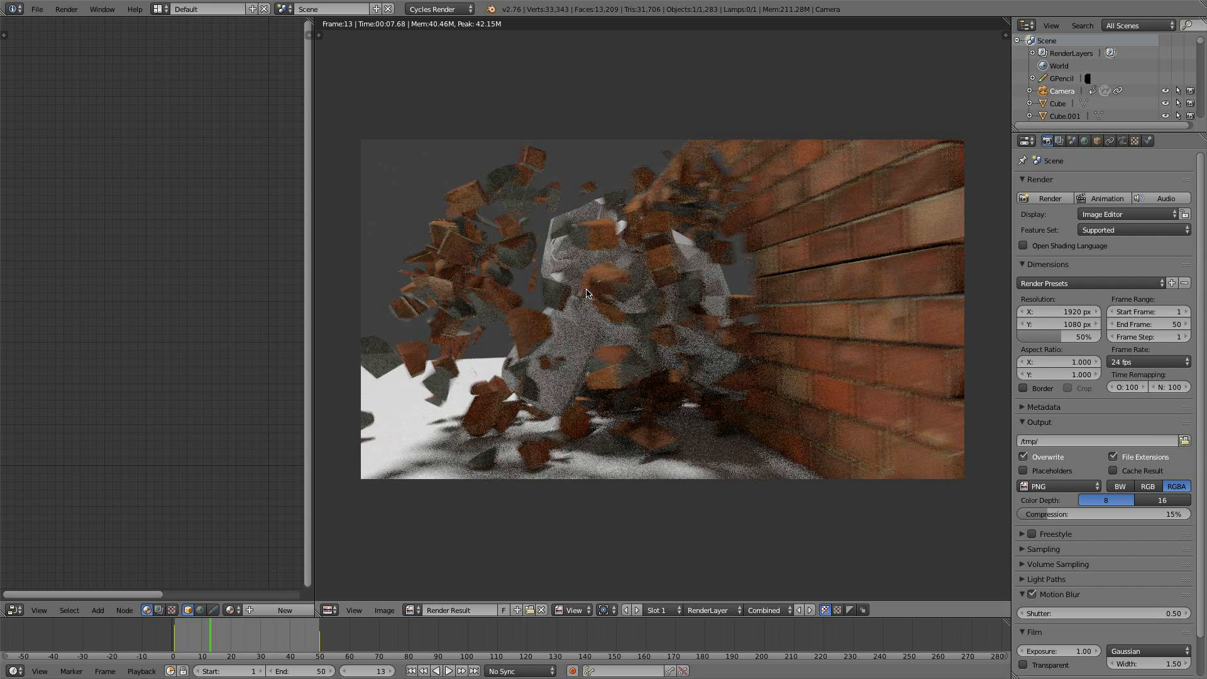
scroll(692, 311, "down", 1)
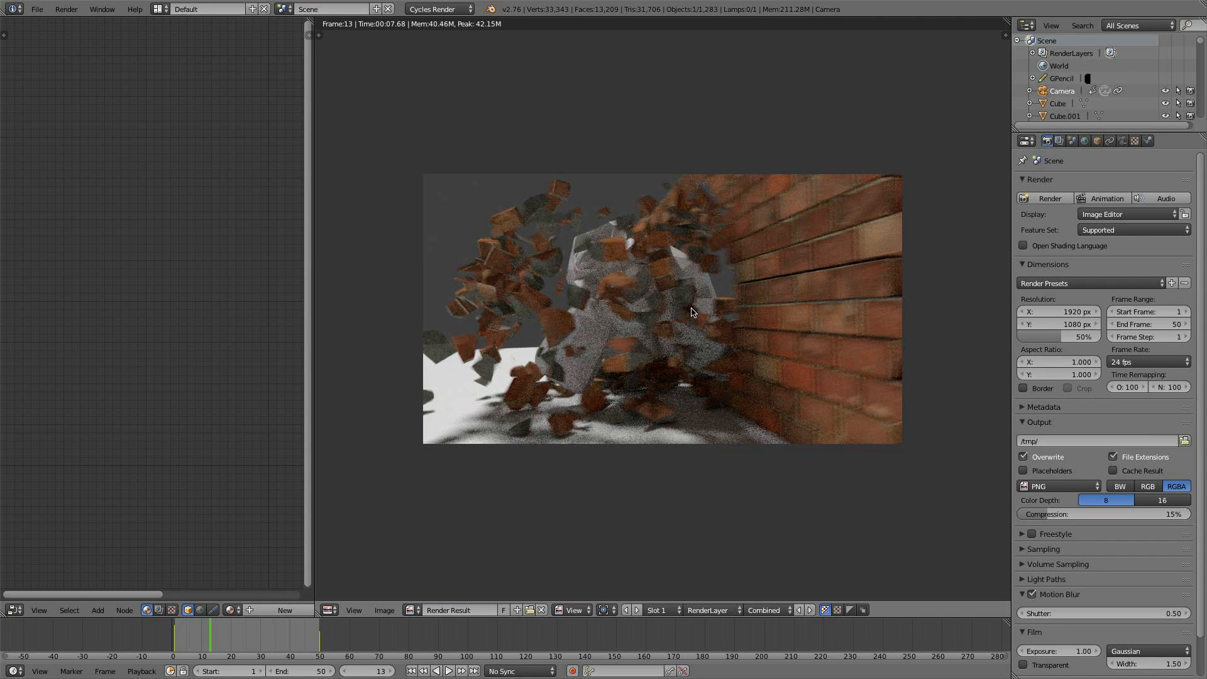
key("Escape")
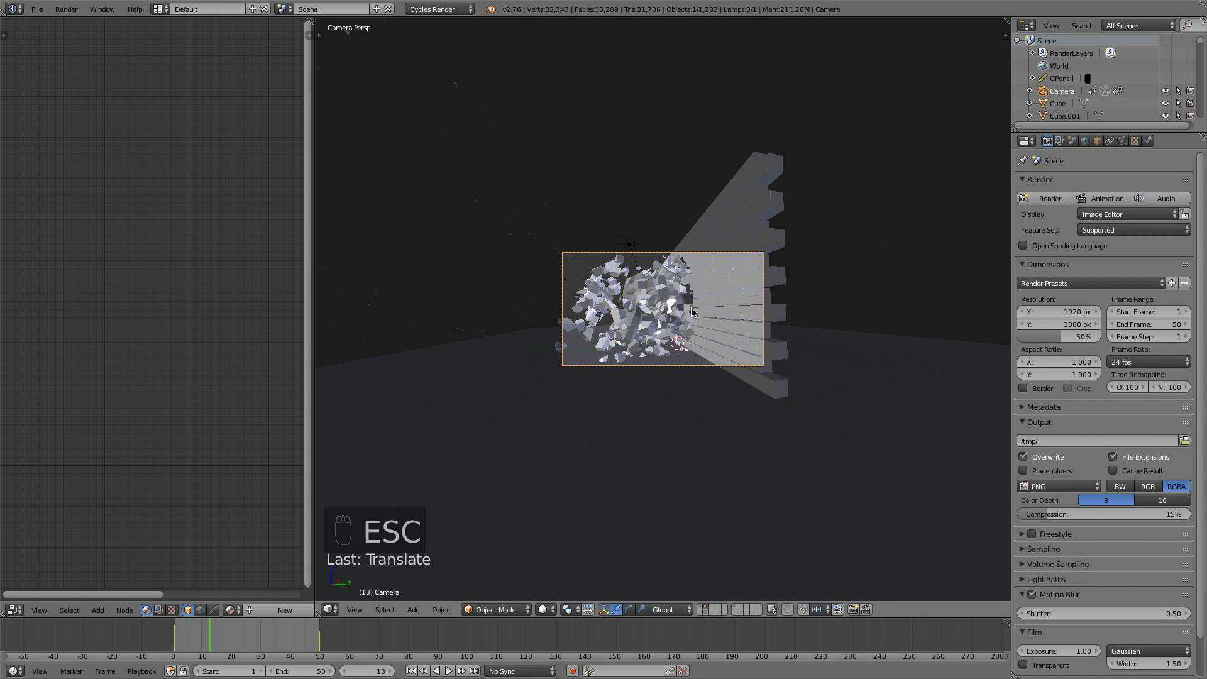
Play the collapse from frame 13 to about frame 32 in a closer camera view
scroll(692, 312, "up", 5)
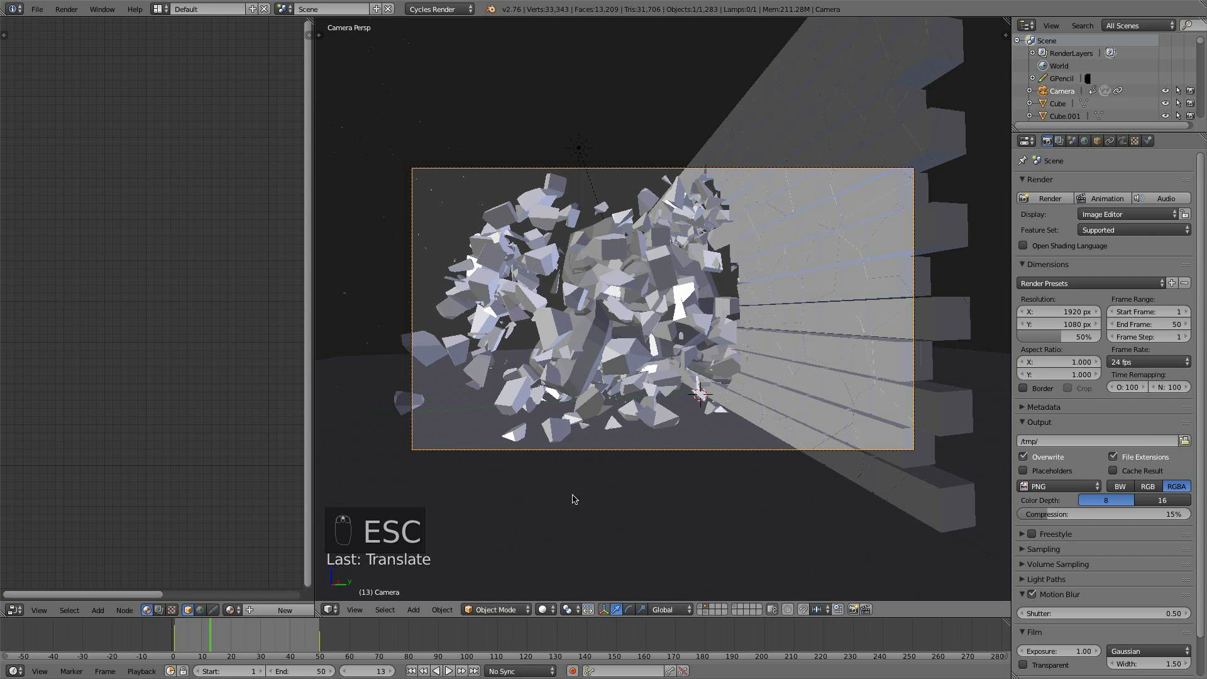
left_click(448, 671)
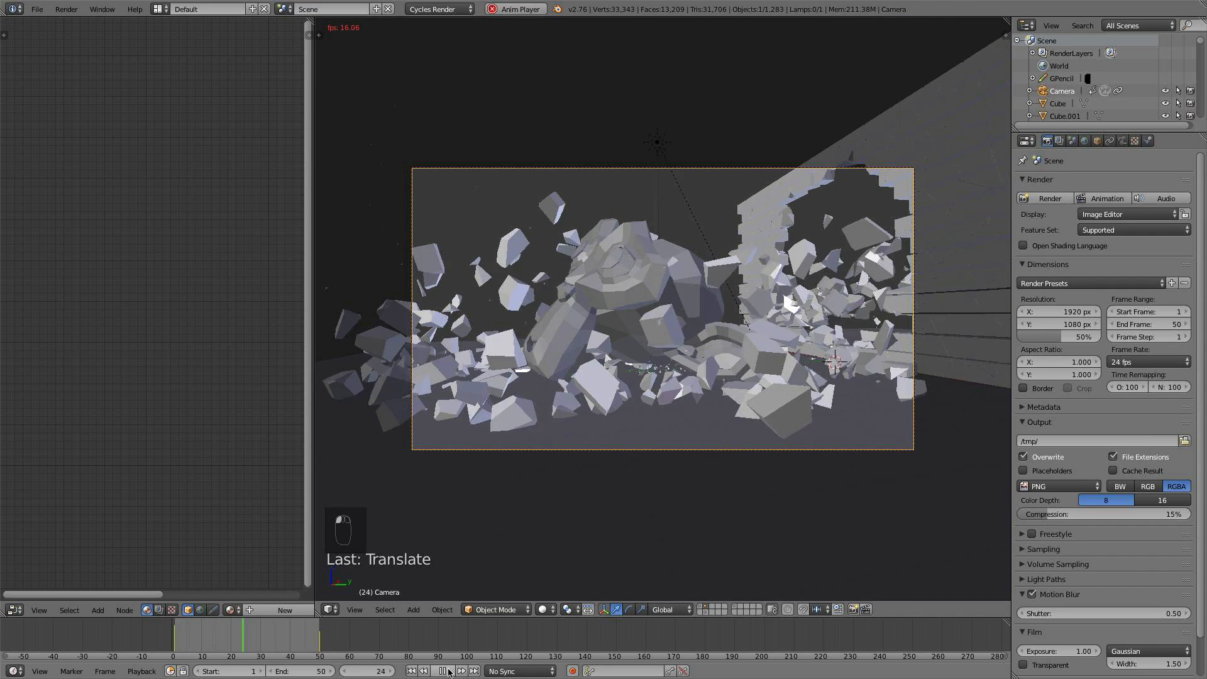
left_click(448, 671)
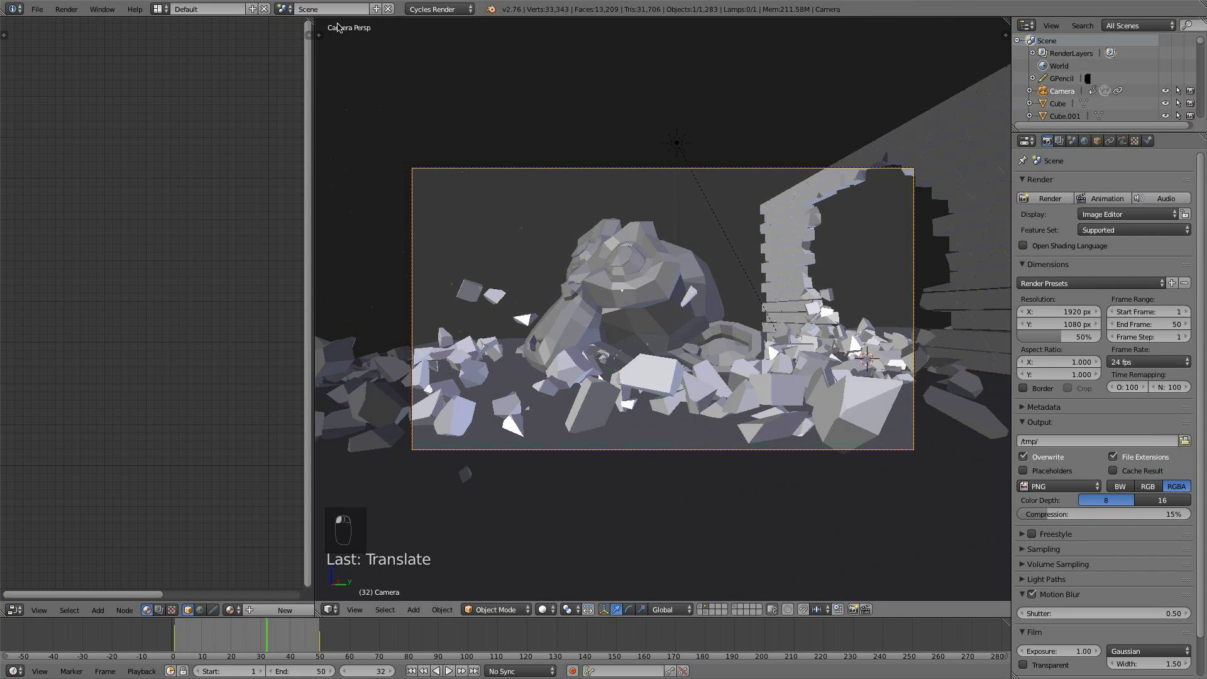
Set the render output folder to the bookmarked Tutorials directory and the output file format to QuickTime
left_click(1184, 438)
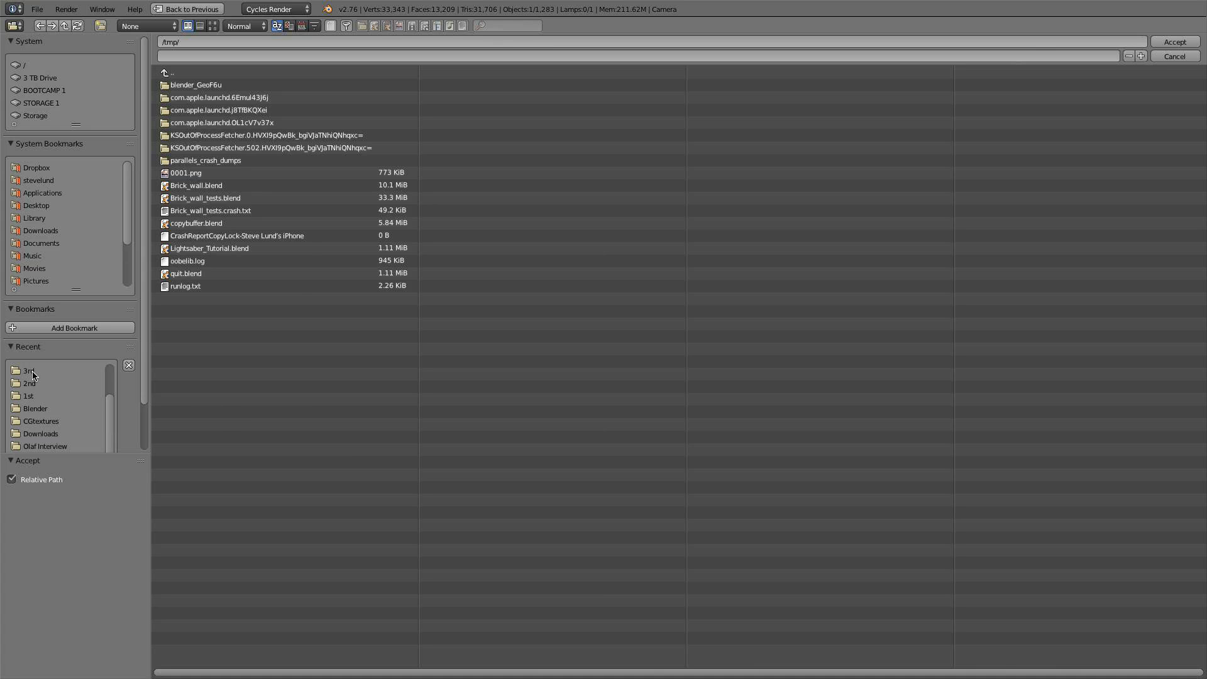
scroll(47, 407, "up", 2)
scroll(56, 258, "down", 4)
left_click(48, 281)
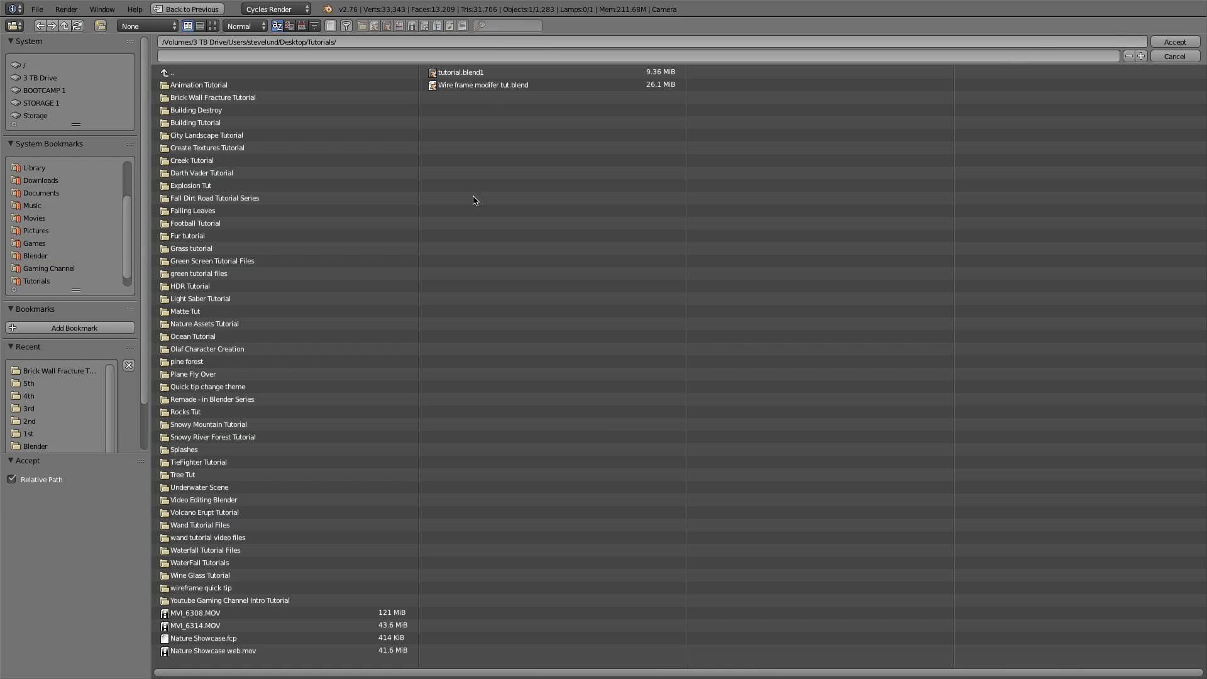
left_click(1174, 42)
left_click(1083, 485)
left_click(1089, 463)
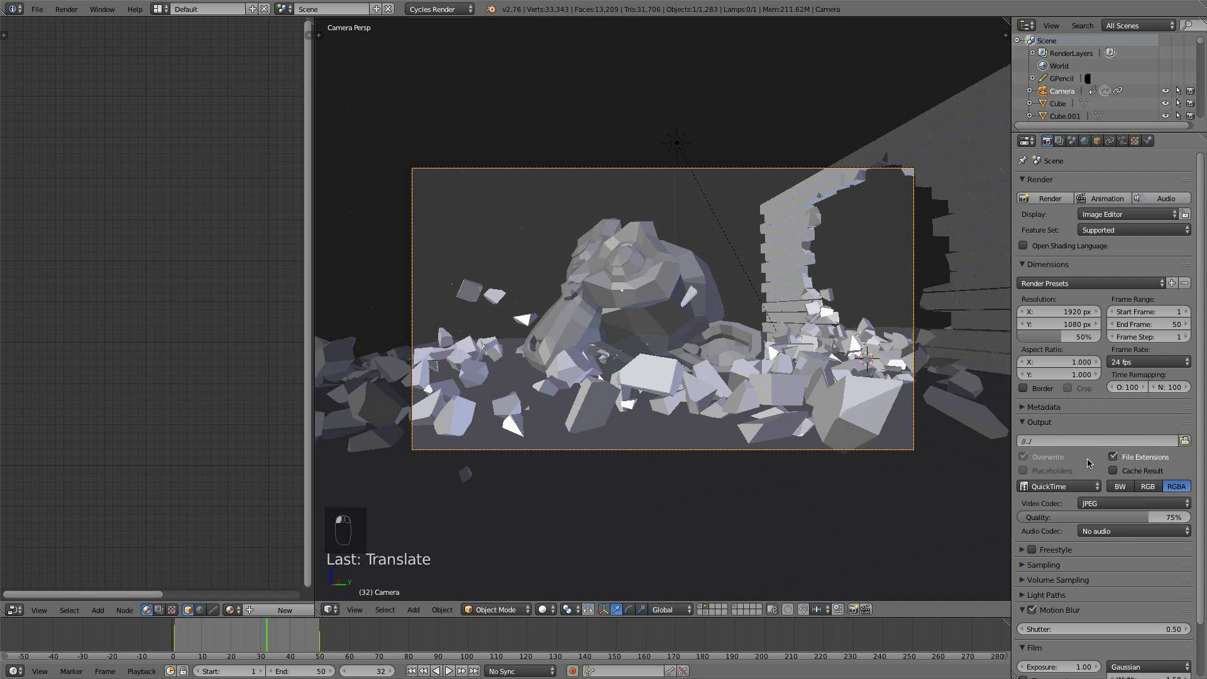
Make an OpenGL render of the wall collapse animation from the camera view and play the rendered animation
left_click(866, 610)
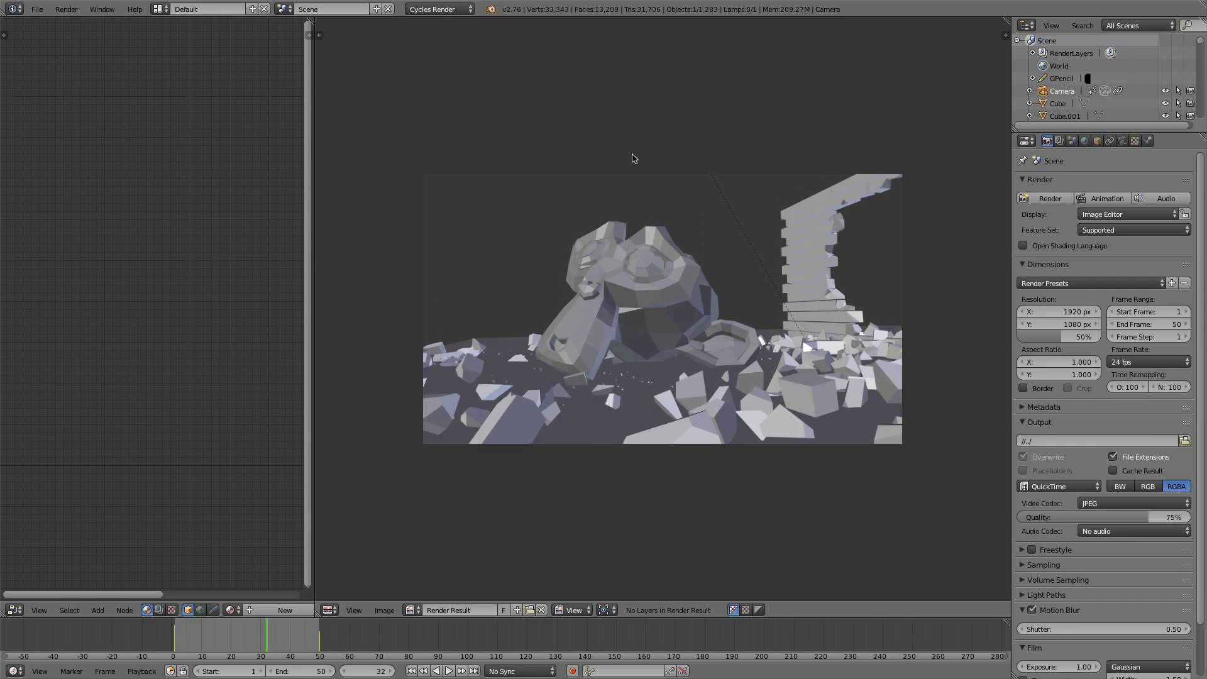
left_click(66, 9)
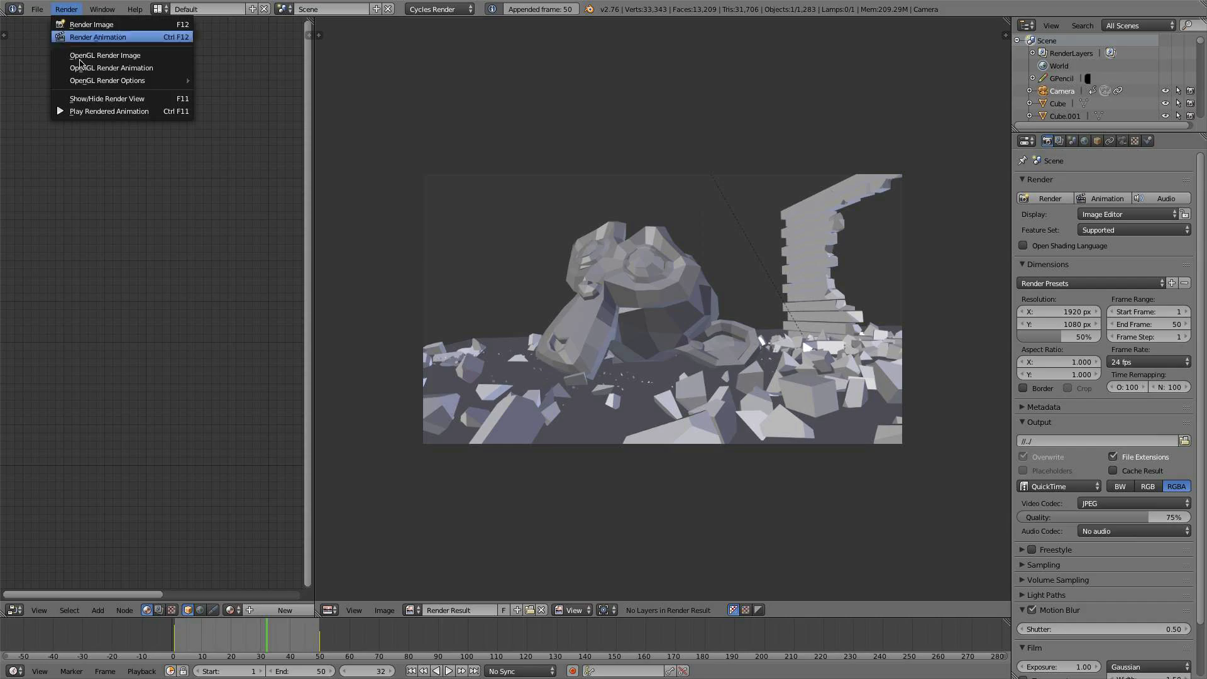
left_click(105, 111)
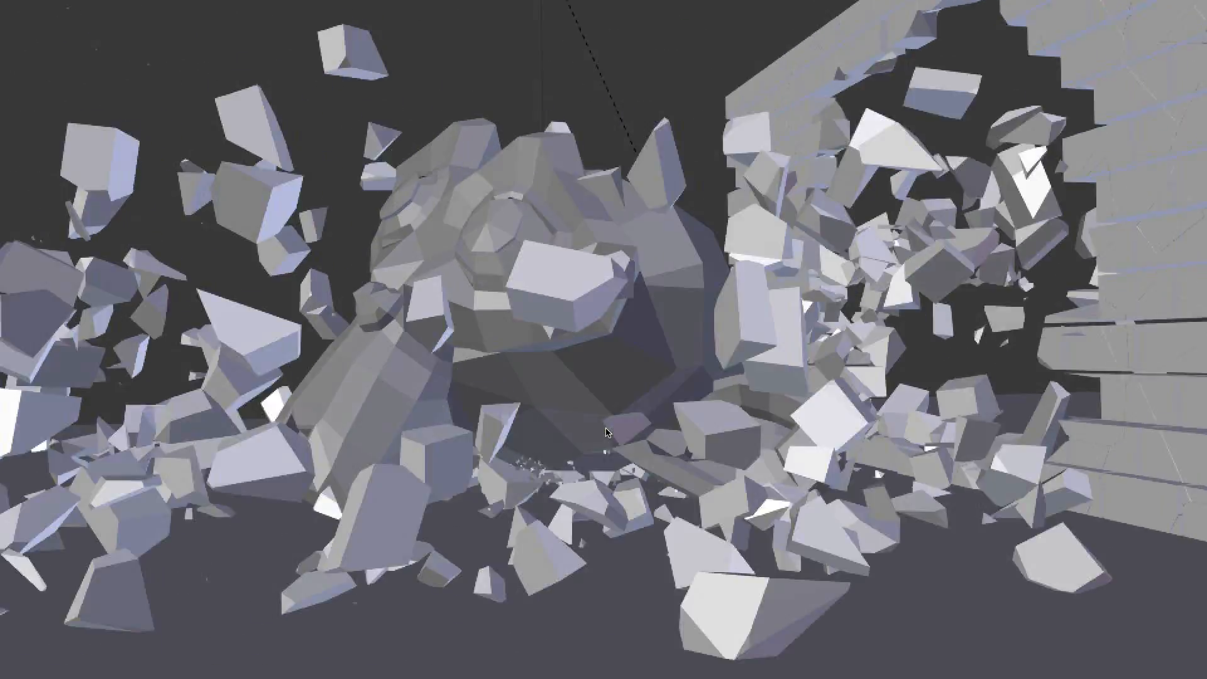